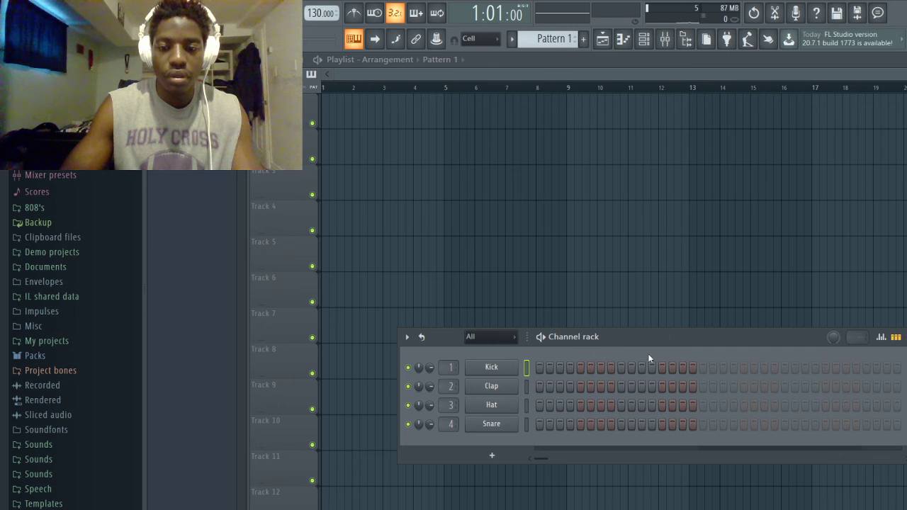
- Close the channel rack so the empty playlist is clear, leaving no stray pattern clip on Track 4
{"action": "left_click", "coordinate": [904, 336]}
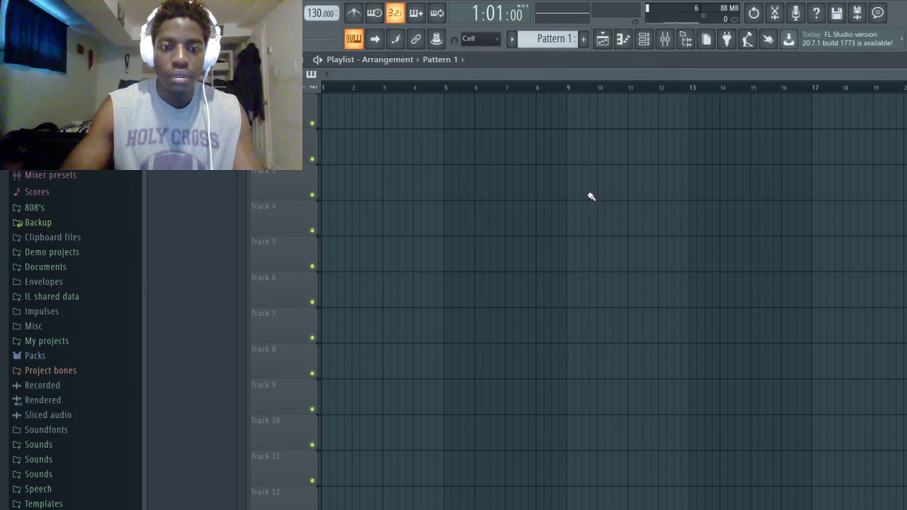
{"action": "left_click", "coordinate": [597, 232]}
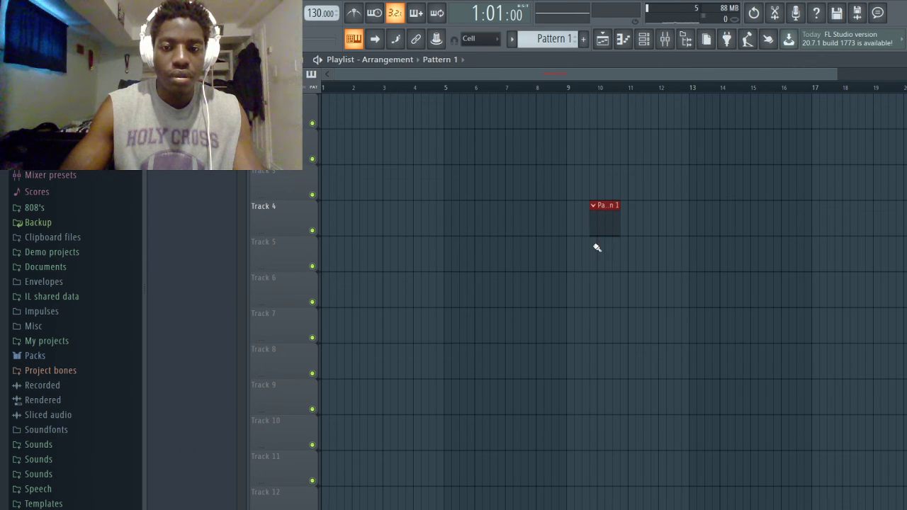
{"action": "right_click", "coordinate": [598, 227]}
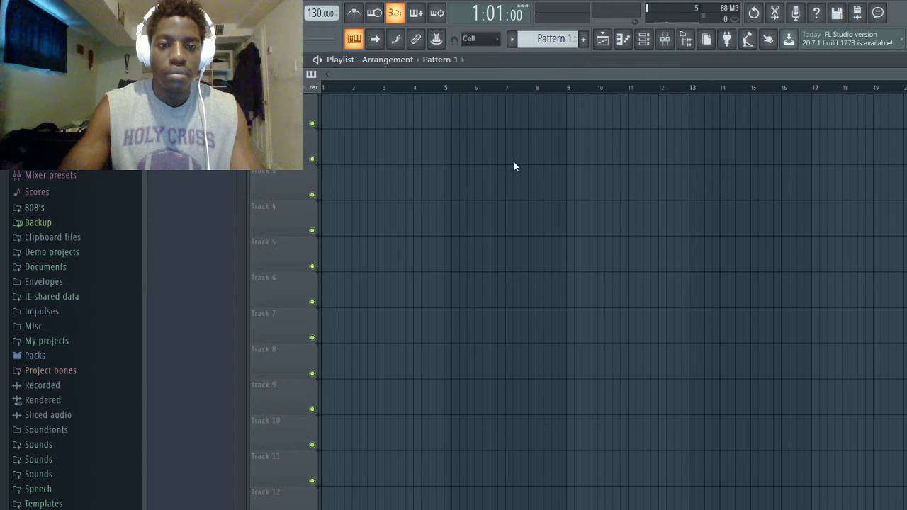
- Add the "Chance The Rapper - D.R.A.M. Sings Special (Coloring Book)" audio file to the first playlist track, starting at bar 1
{"action": "left_click_drag", "start_coordinate": [513, 165], "coordinate": [574, 119]}
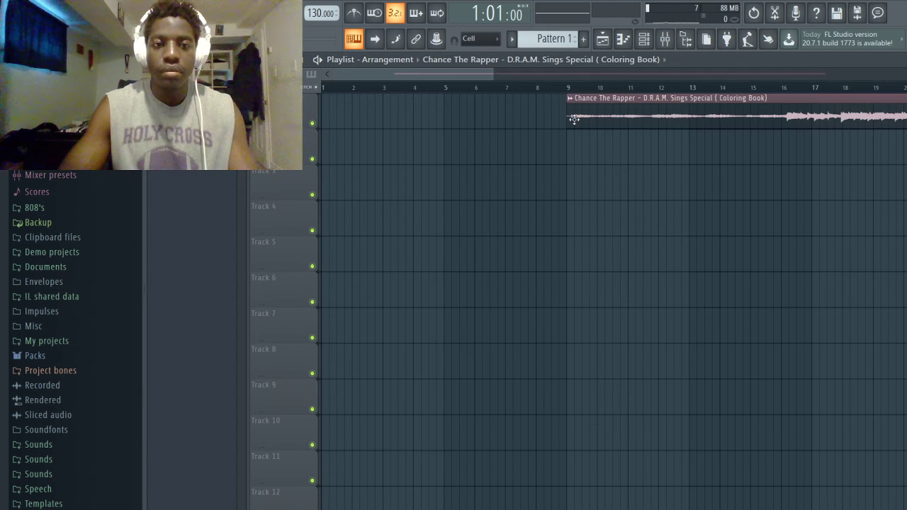
{"action": "scroll", "coordinate": [644, 135], "scroll_direction": "down", "scroll_amount": 5}
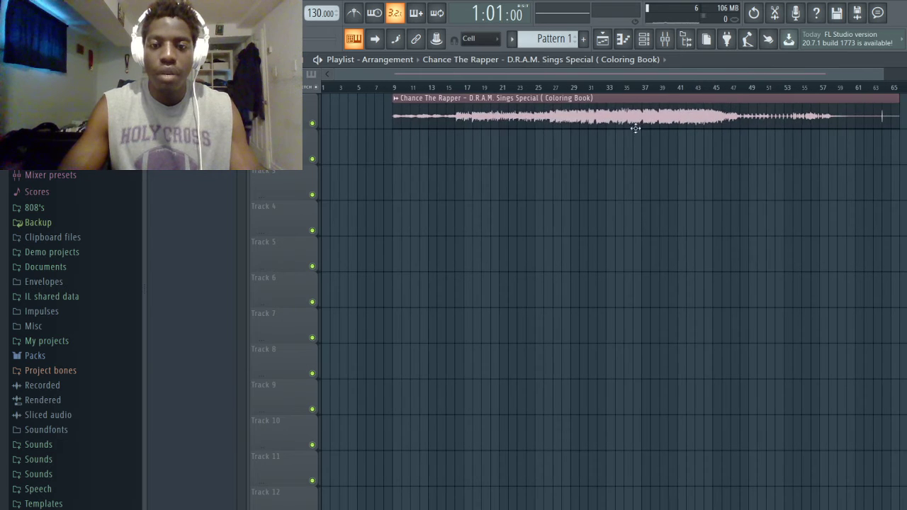
{"action": "left_click_drag", "start_coordinate": [635, 129], "coordinate": [565, 122]}
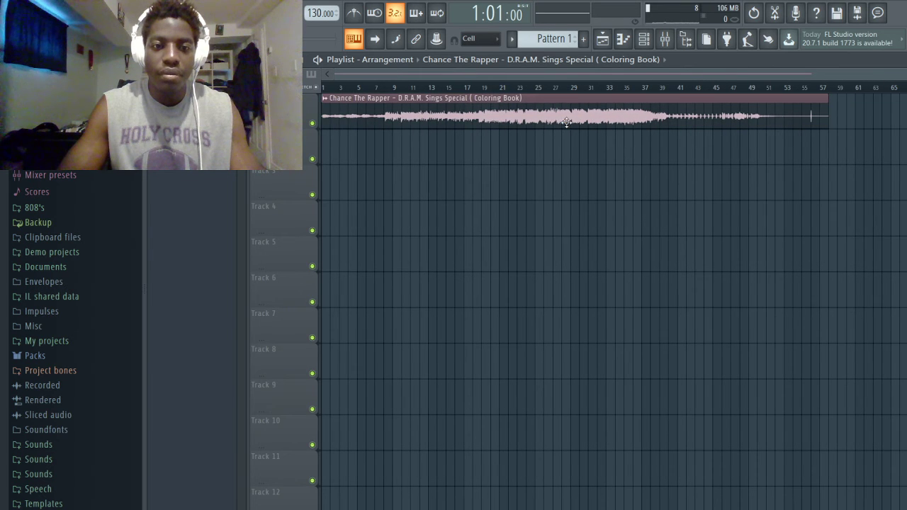
- Place the playhead at the first strong hit on bar 9 and select the time range up to the next strong hit before bar 11
{"action": "left_click", "coordinate": [392, 91]}
{"action": "scroll", "coordinate": [395, 139], "scroll_direction": "up", "scroll_amount": 8}
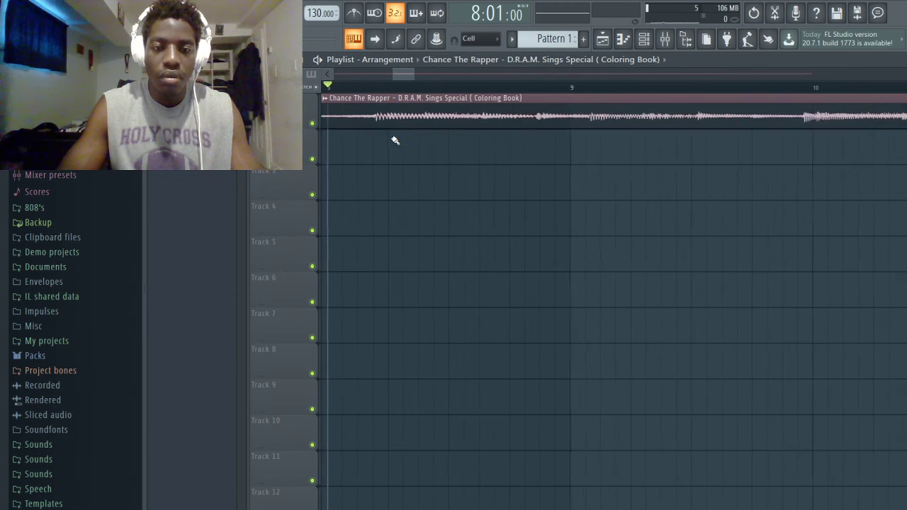
{"action": "scroll", "coordinate": [440, 142], "scroll_direction": "down", "scroll_amount": 3}
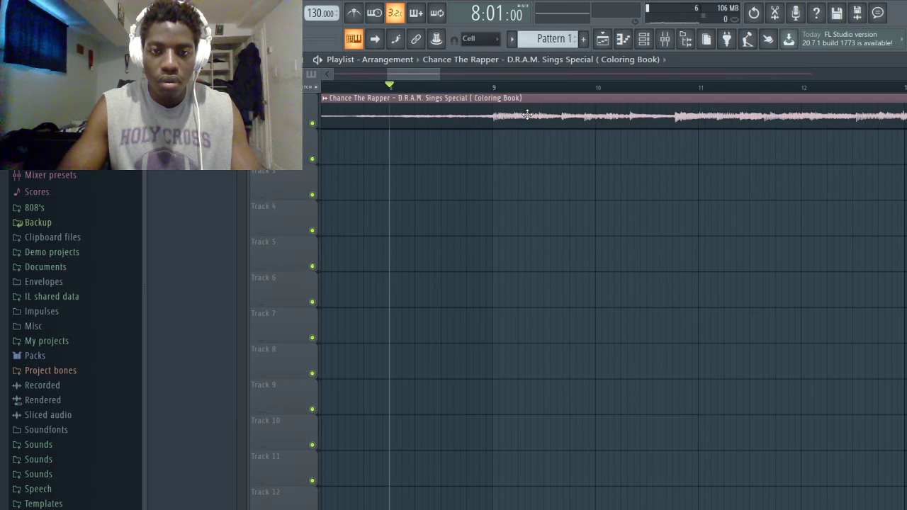
{"action": "scroll", "coordinate": [502, 116], "scroll_direction": "up", "scroll_amount": 4}
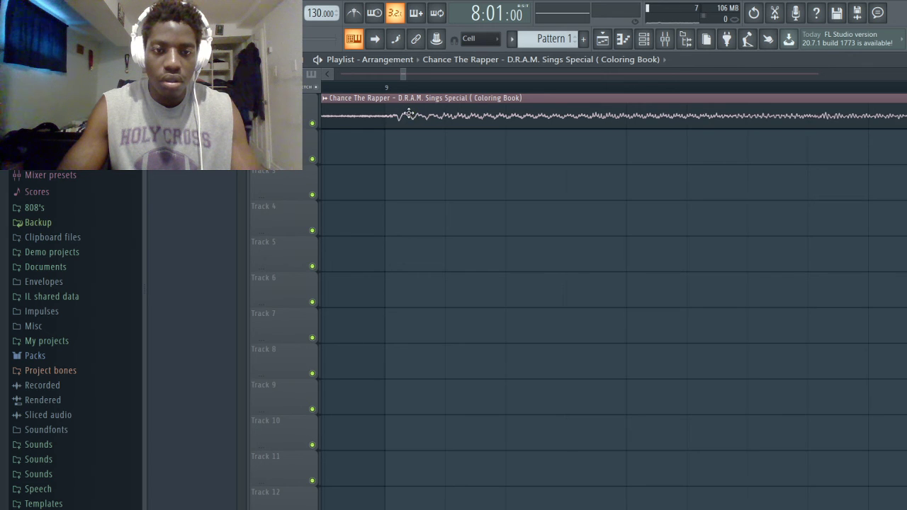
{"action": "scroll", "coordinate": [454, 170], "scroll_direction": "down", "scroll_amount": 4}
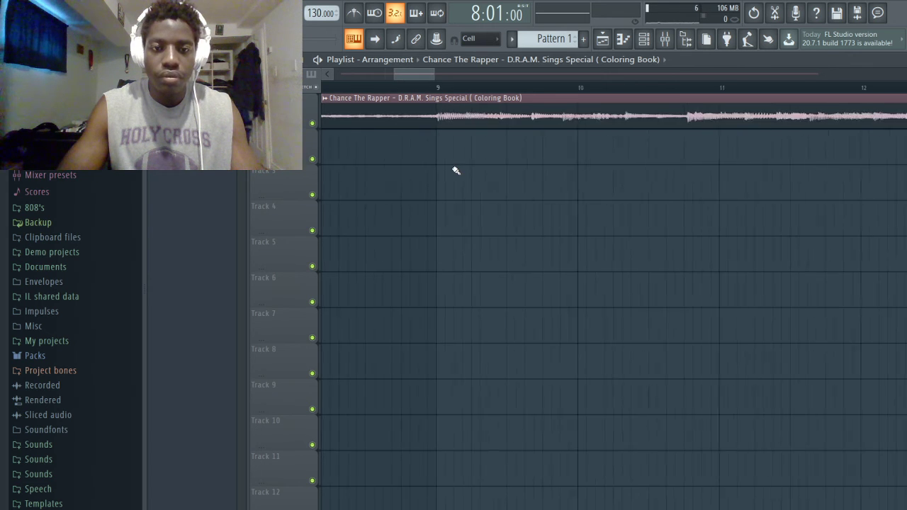
{"action": "left_click", "coordinate": [451, 89]}
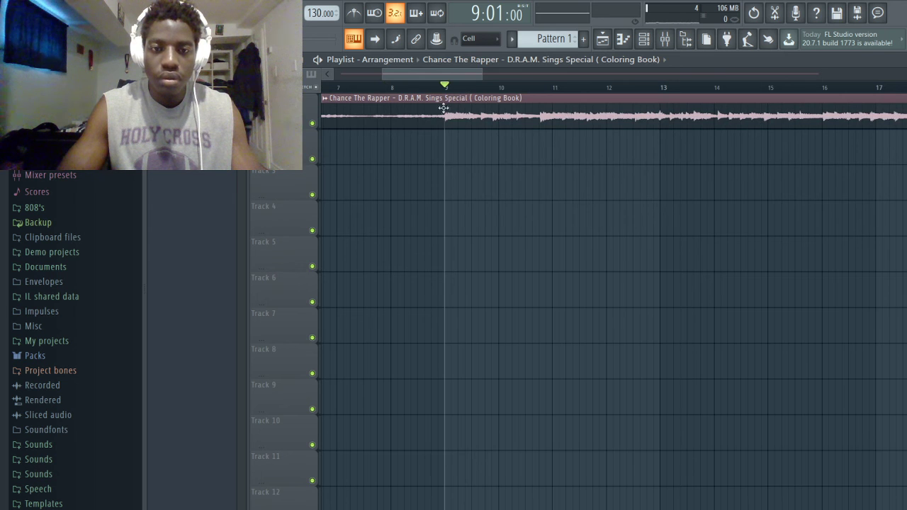
{"action": "left_click_drag", "start_coordinate": [451, 89], "coordinate": [542, 90]}
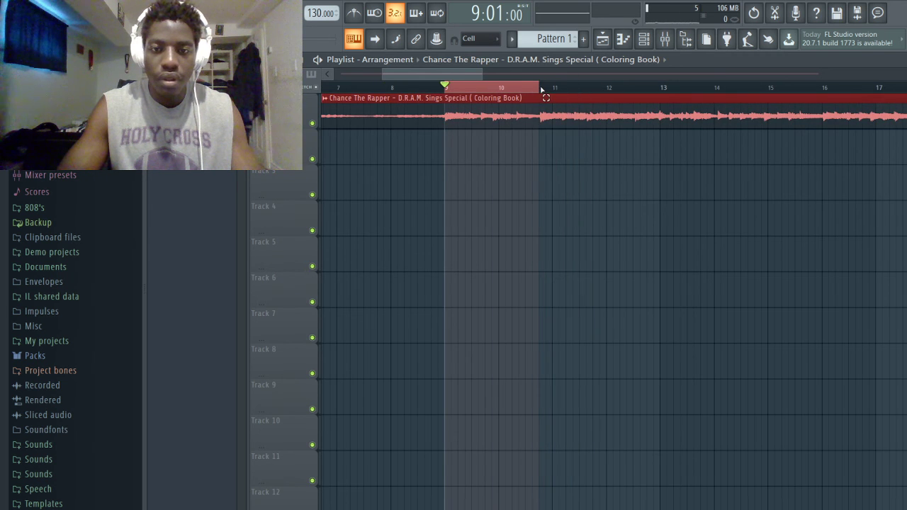
- Raise the project tempo to 145 BPM and shift the audio clip so its first strong hit stays at bar 9
{"action": "mouse_move", "coordinate": [320, 13]}
{"action": "left_mouse_down"}
{"action": "mouse_move", "coordinate": [321, 1]}
{"action": "mouse_move", "coordinate": [321, 12]}
{"action": "left_mouse_up"}
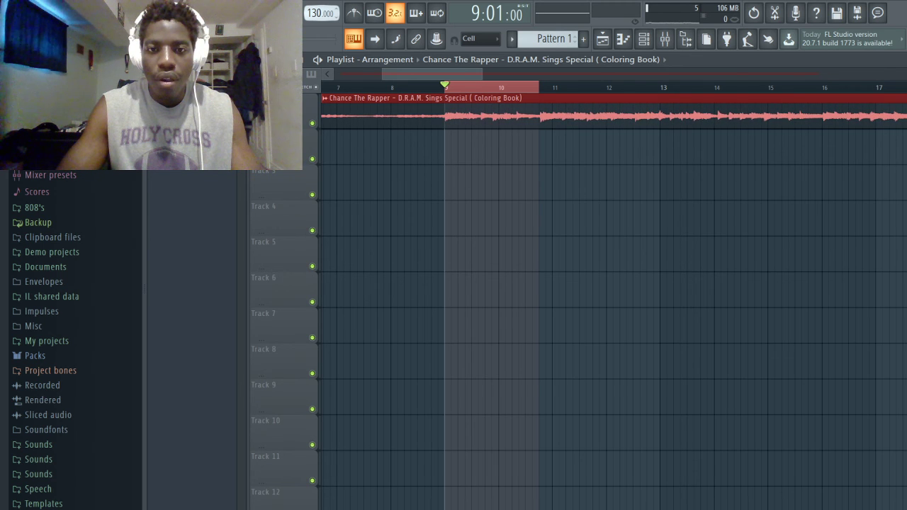
{"action": "left_click_drag", "start_coordinate": [321, 12], "coordinate": [321, 5]}
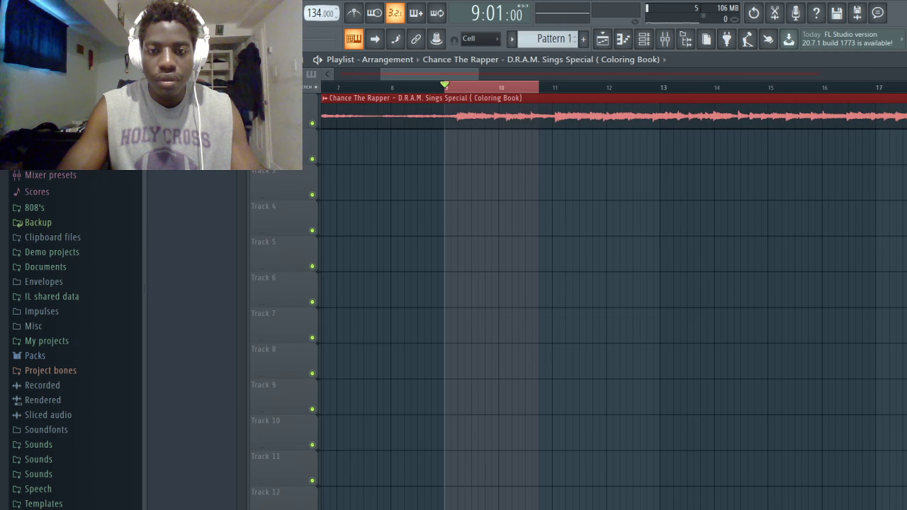
{"action": "left_click_drag", "start_coordinate": [519, 122], "coordinate": [505, 122]}
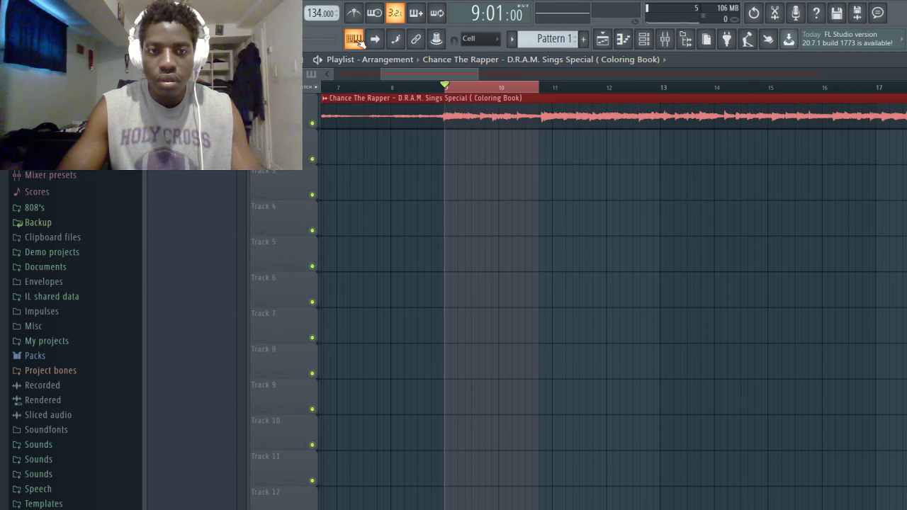
{"action": "left_click_drag", "start_coordinate": [321, 12], "coordinate": [321, 5]}
{"action": "left_click_drag", "start_coordinate": [521, 125], "coordinate": [497, 120]}
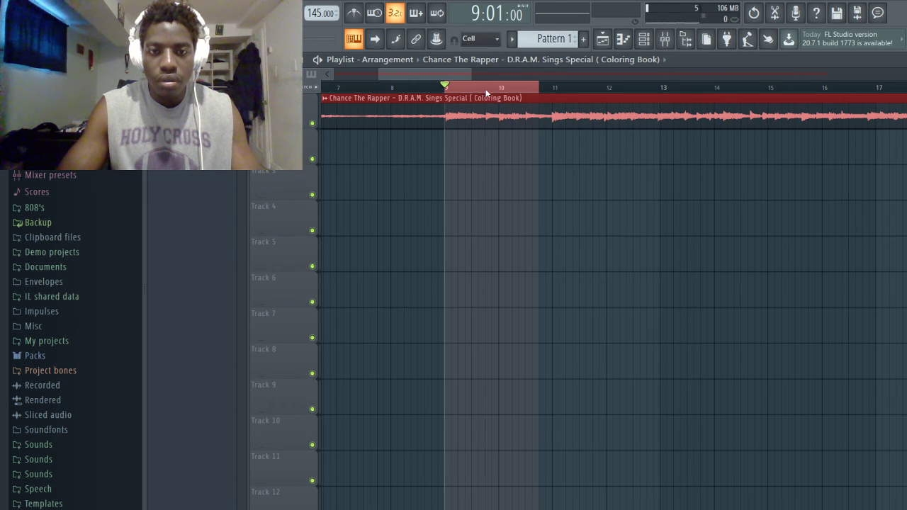
- Turn snapping off and move the audio clip later so its first strong hit falls at about bar 10
{"action": "scroll", "coordinate": [453, 119], "scroll_direction": "up", "scroll_amount": 5}
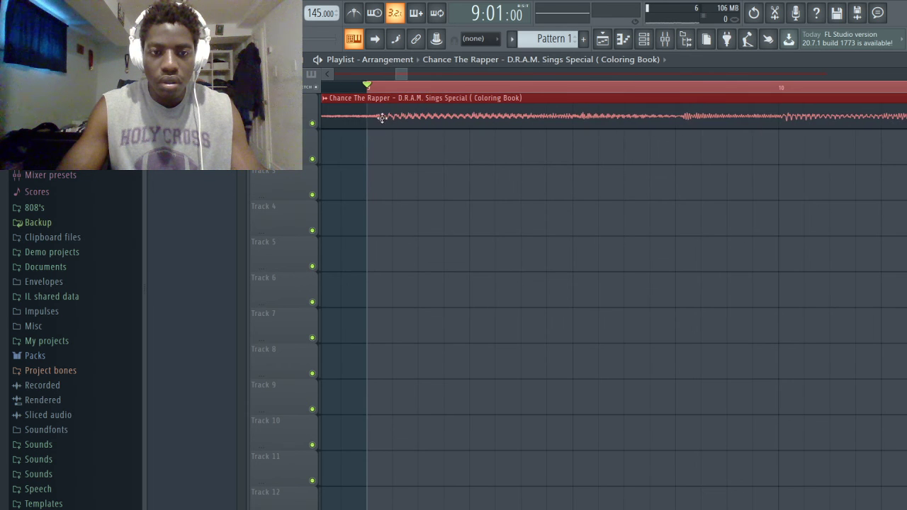
{"action": "scroll", "coordinate": [502, 163], "scroll_direction": "down", "scroll_amount": 5}
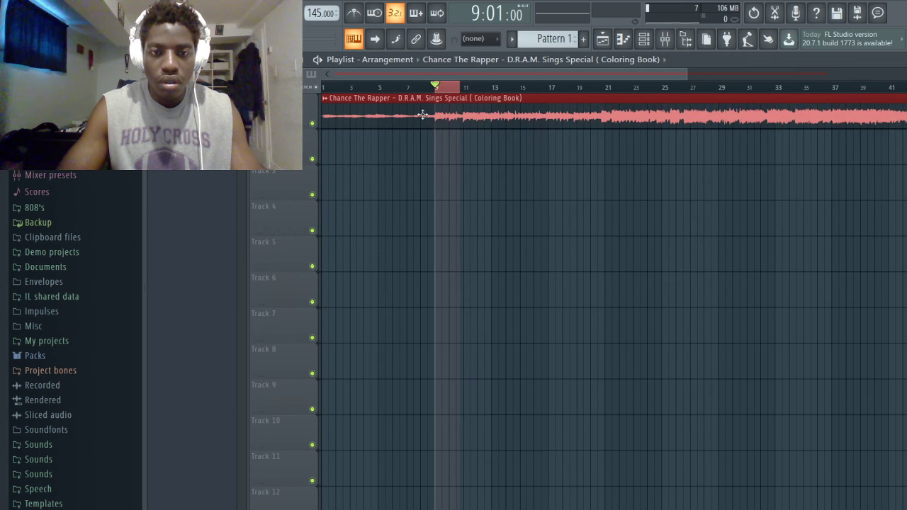
{"action": "scroll", "coordinate": [471, 124], "scroll_direction": "up", "scroll_amount": 4}
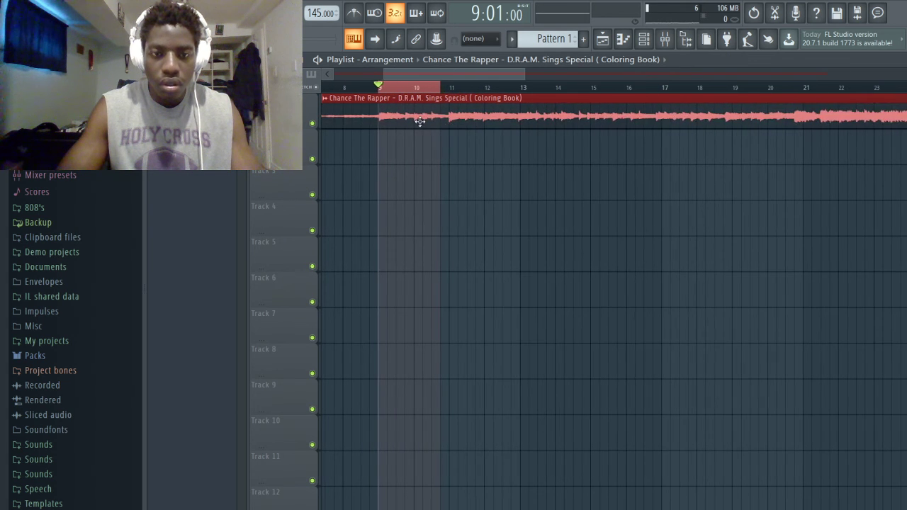
{"action": "left_click_drag", "start_coordinate": [443, 119], "coordinate": [456, 119]}
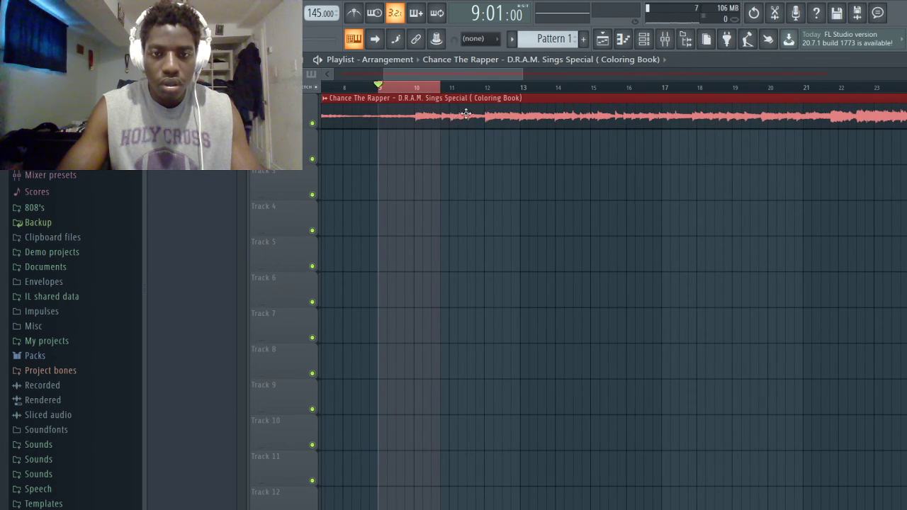
- Select the playlist time range from bar 10 to bar 12 with snapping set to Cell
{"action": "left_click_drag", "start_coordinate": [418, 89], "coordinate": [490, 91]}
{"action": "scroll", "coordinate": [481, 42], "scroll_direction": "up", "scroll_amount": 1}
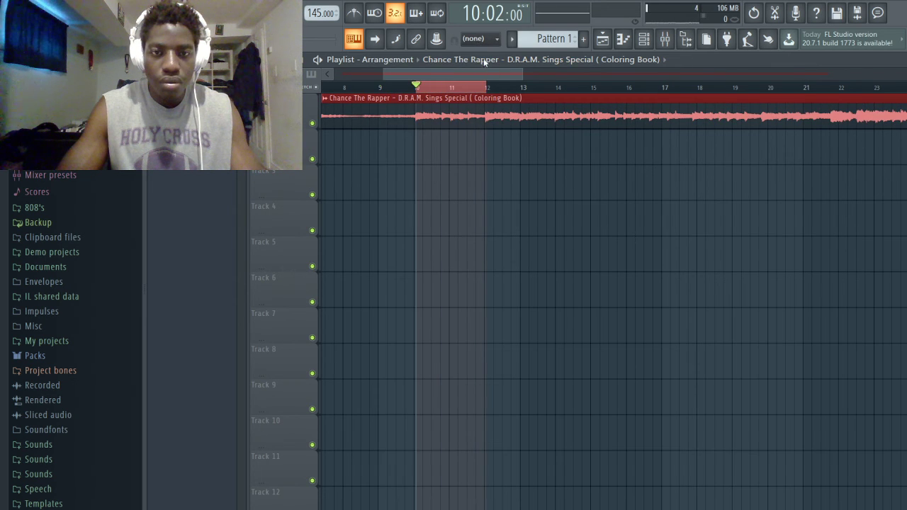
{"action": "left_click_drag", "start_coordinate": [421, 92], "coordinate": [487, 98]}
{"action": "scroll", "coordinate": [440, 107], "scroll_direction": "up", "scroll_amount": 3}
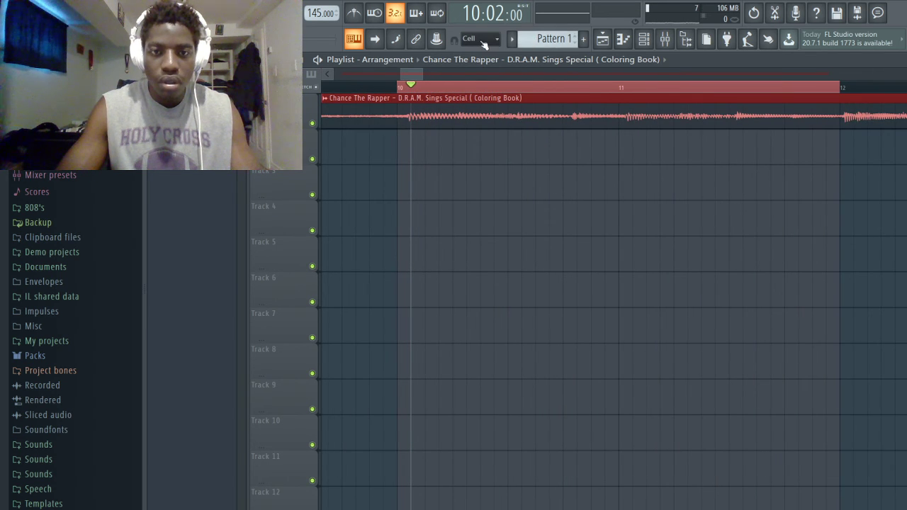
- Fine-tune the project tempo to 147 BPM and, with snapping off, shift the audio clip so its first strong hit lands on bar 10
{"action": "scroll", "coordinate": [482, 40], "scroll_direction": "down", "scroll_amount": 1}
{"action": "left_click_drag", "start_coordinate": [467, 110], "coordinate": [452, 114]}
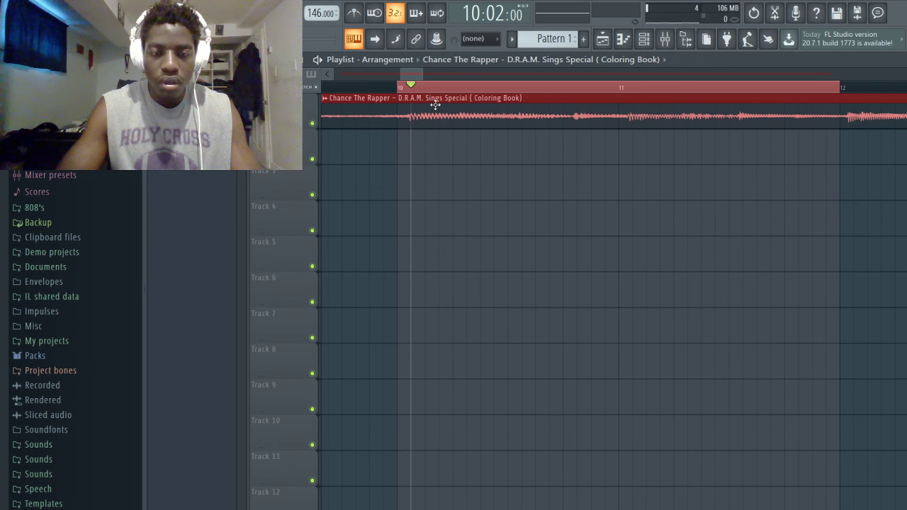
{"action": "left_click_drag", "start_coordinate": [435, 105], "coordinate": [423, 106]}
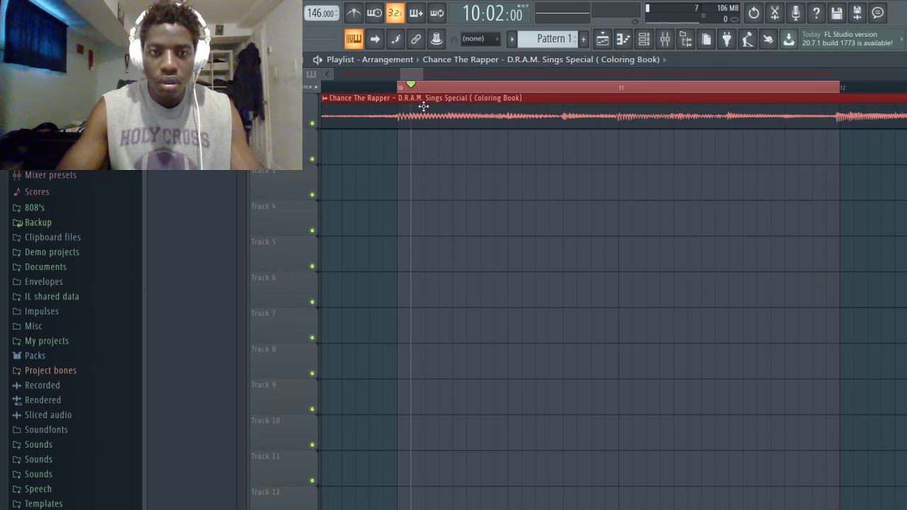
{"action": "scroll", "coordinate": [319, 12], "scroll_direction": "down", "scroll_amount": 2}
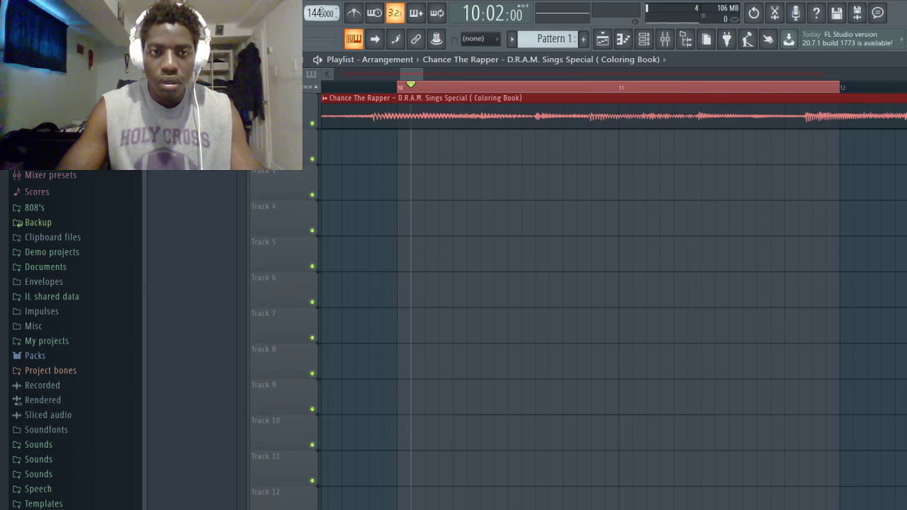
{"action": "scroll", "coordinate": [320, 12], "scroll_direction": "up", "scroll_amount": 1}
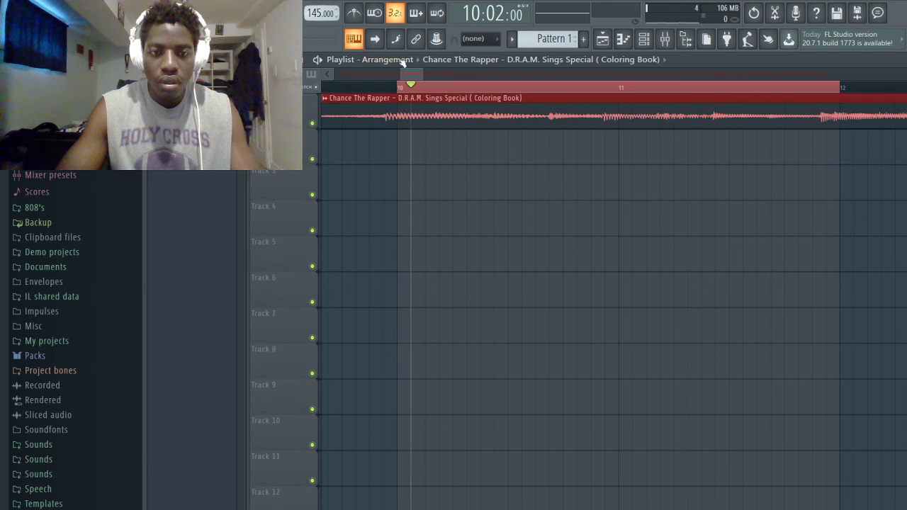
{"action": "left_click_drag", "start_coordinate": [430, 116], "coordinate": [440, 118]}
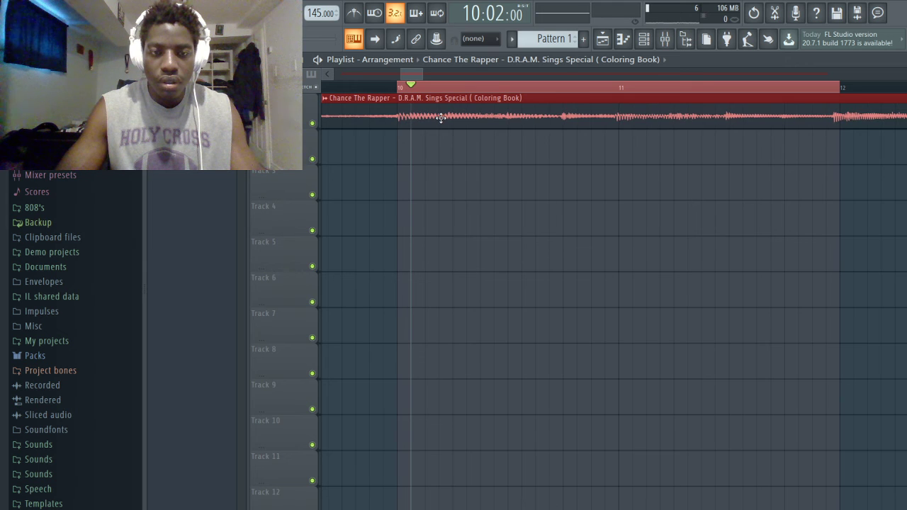
{"action": "scroll", "coordinate": [320, 12], "scroll_direction": "up", "scroll_amount": 2}
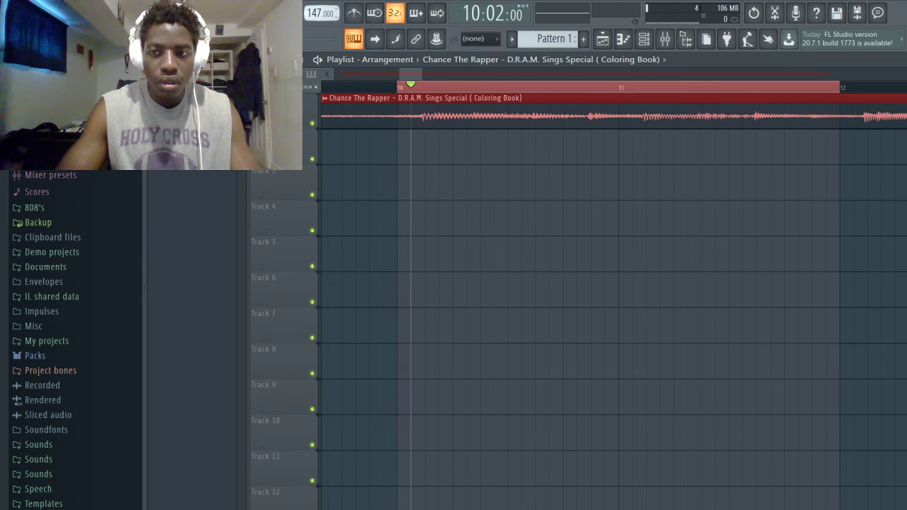
{"action": "left_click_drag", "start_coordinate": [486, 109], "coordinate": [461, 109]}
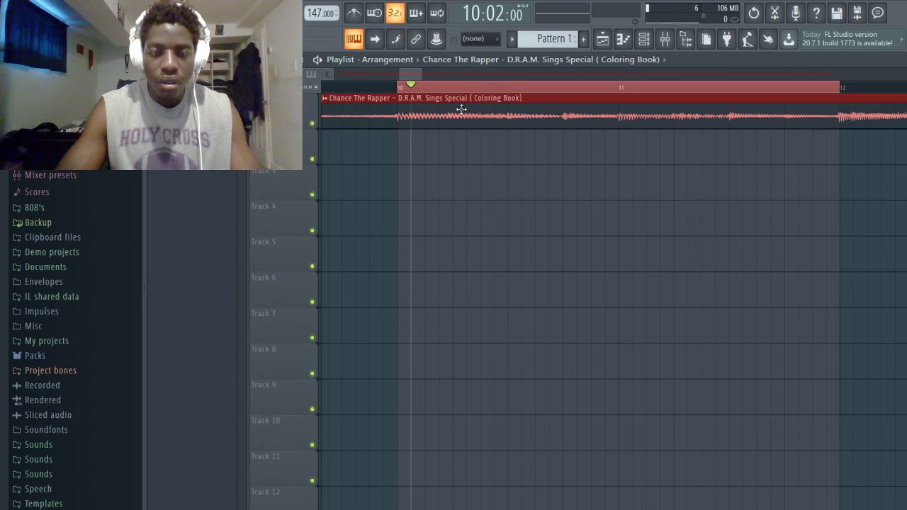
- Turn on the metronome and play the selected section against it
{"action": "key", "text": "space"}
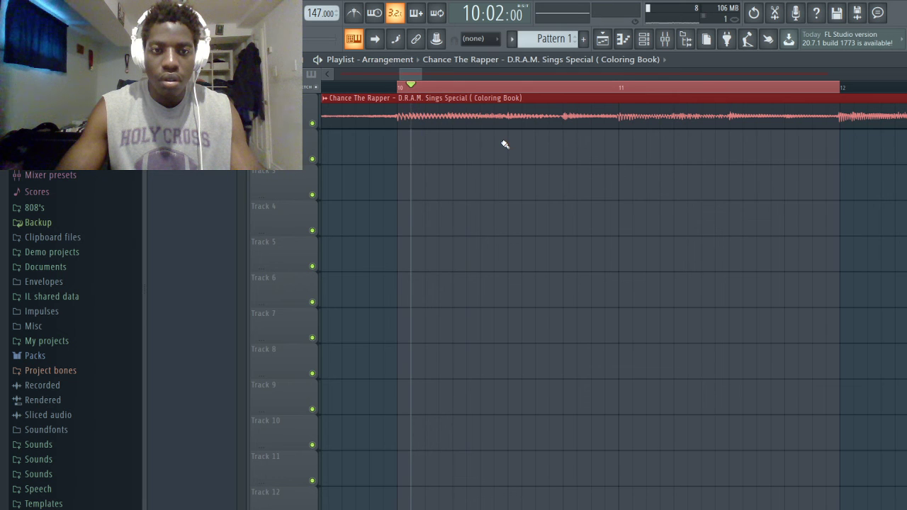
{"action": "left_click", "coordinate": [354, 13]}
{"action": "key", "text": "space"}
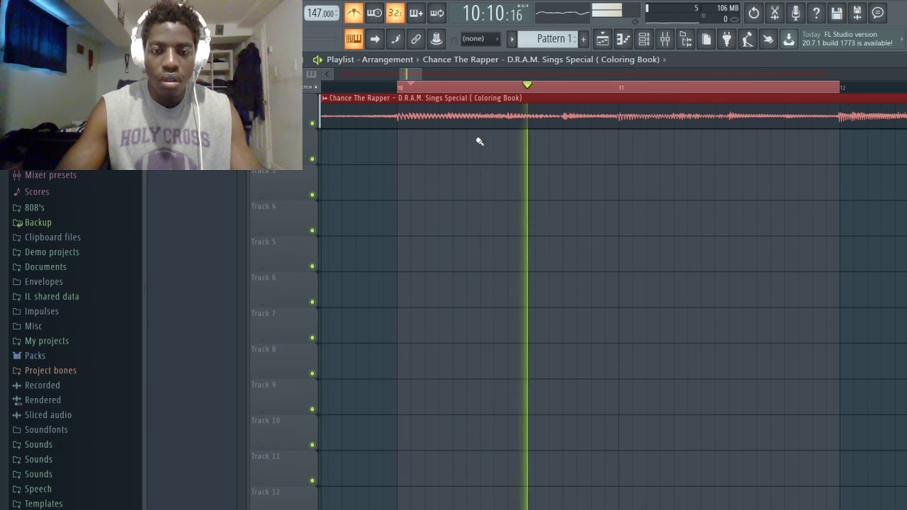
- Extend the looping time selection to run from bar 10 to bar 17 during playback
{"action": "scroll", "coordinate": [610, 221], "scroll_direction": "down", "scroll_amount": 6}
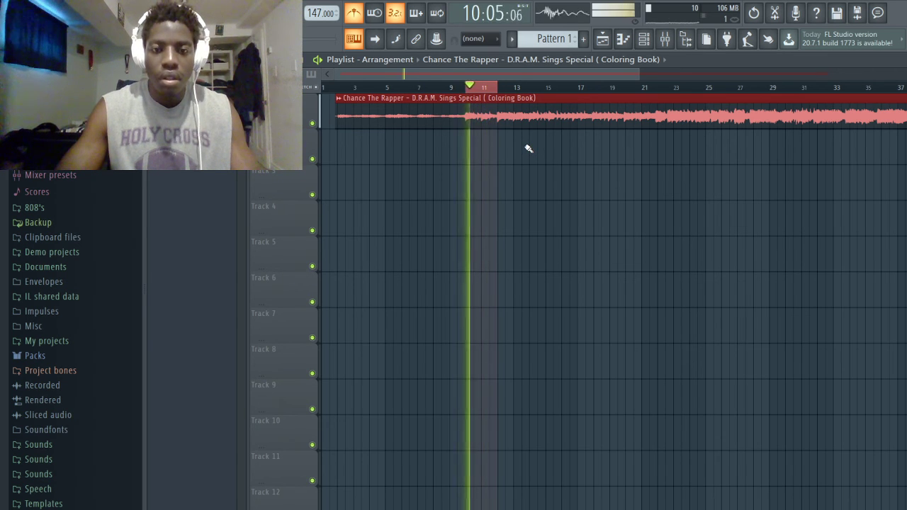
{"action": "left_click_drag", "start_coordinate": [496, 87], "coordinate": [547, 88]}
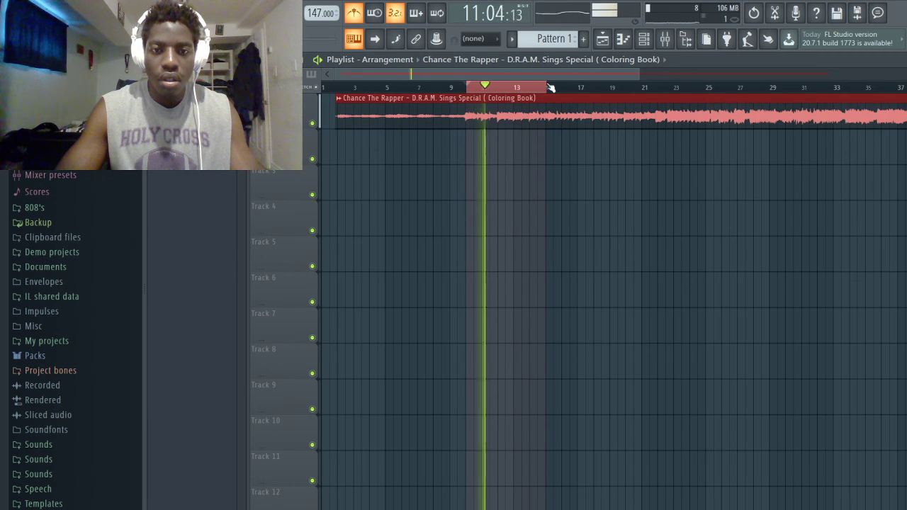
{"action": "scroll", "coordinate": [482, 41], "scroll_direction": "up", "scroll_amount": 1}
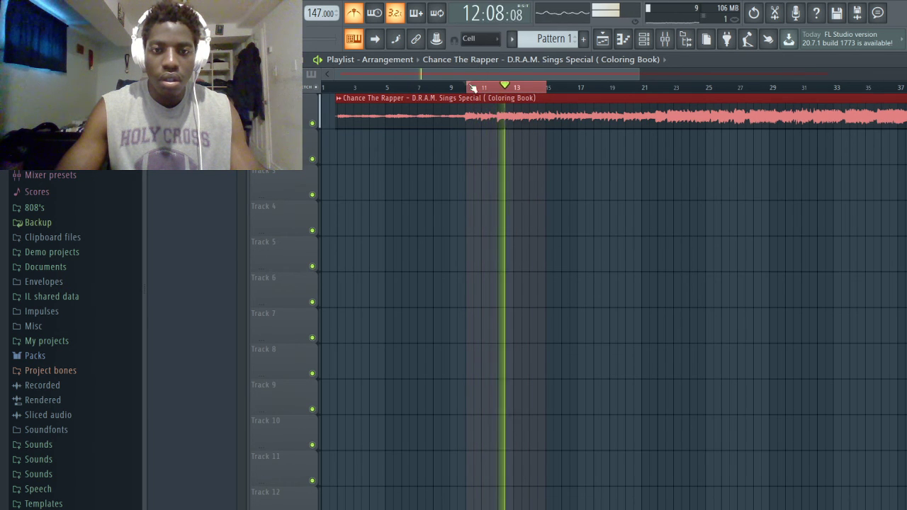
{"action": "left_click_drag", "start_coordinate": [473, 91], "coordinate": [580, 91]}
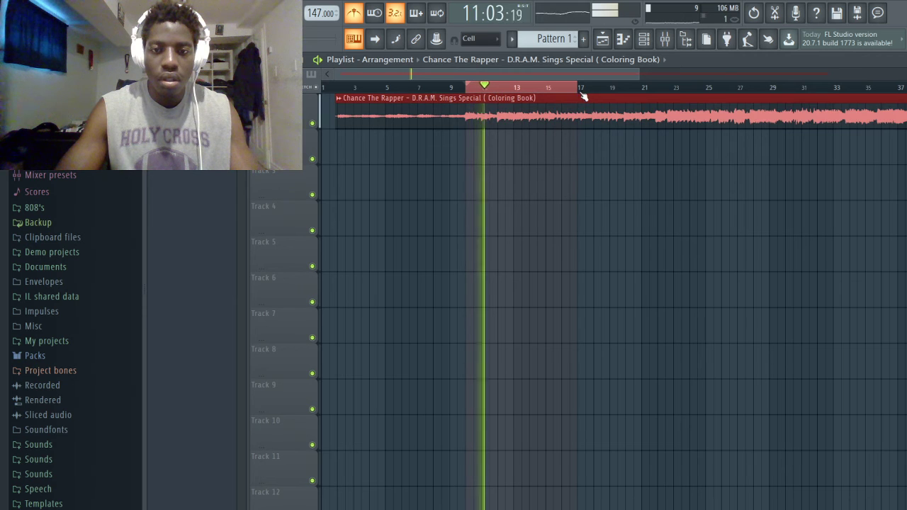
- Set the project tempo to 148 BPM and, with snapping off, shift the audio clip so its first strong hit lands on bar 10
{"action": "scroll", "coordinate": [625, 178], "scroll_direction": "down", "scroll_amount": 3}
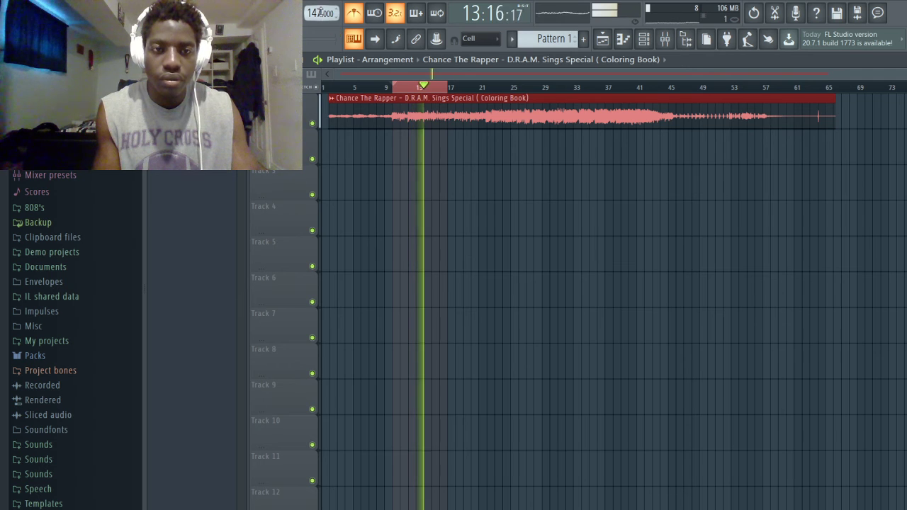
{"action": "key", "text": "space"}
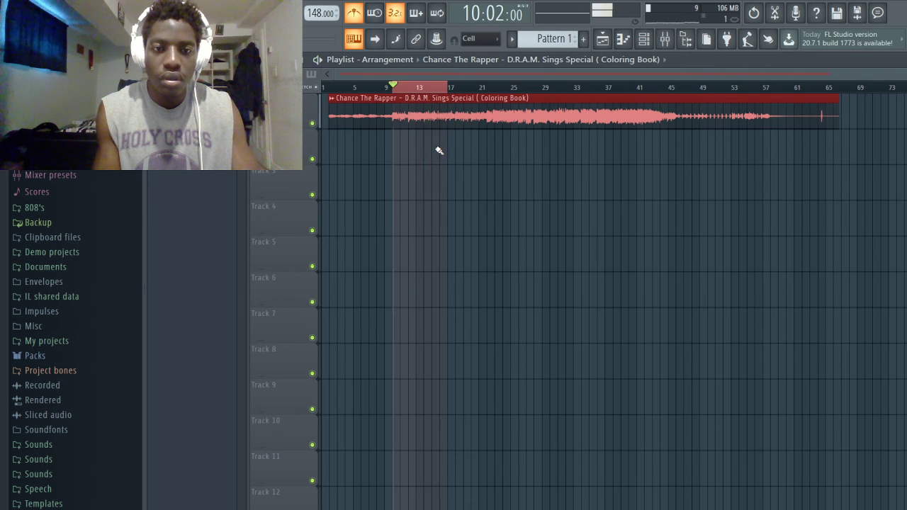
{"action": "scroll", "coordinate": [406, 140], "scroll_direction": "up", "scroll_amount": 5, "text": "ctrl"}
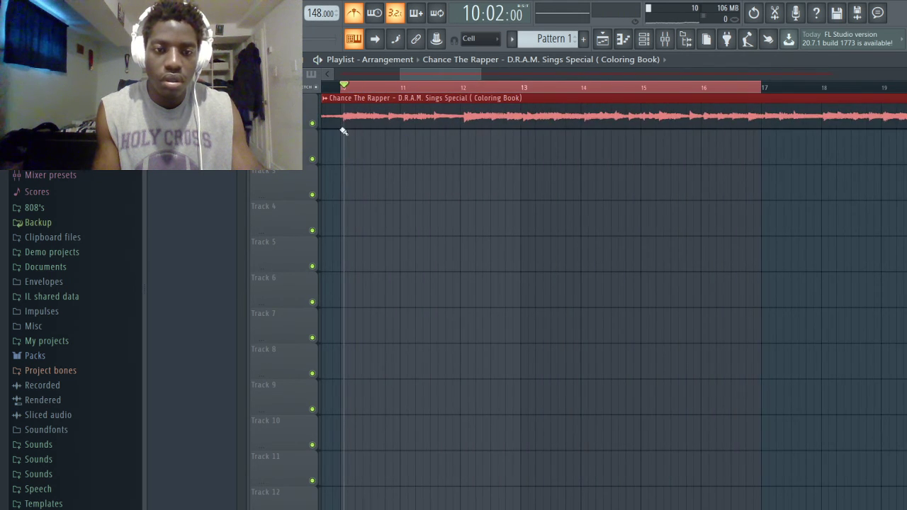
{"action": "scroll", "coordinate": [445, 124], "scroll_direction": "up", "scroll_amount": 2, "text": "ctrl"}
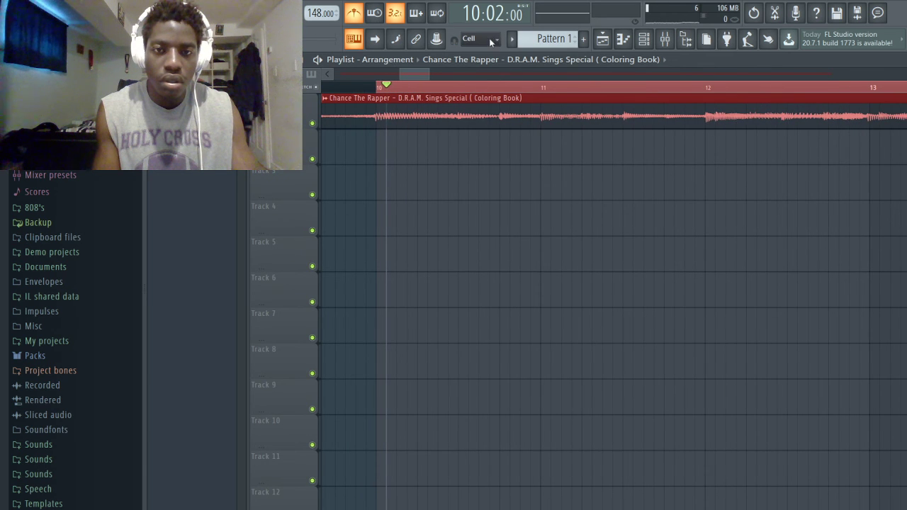
{"action": "key", "text": "alt"}
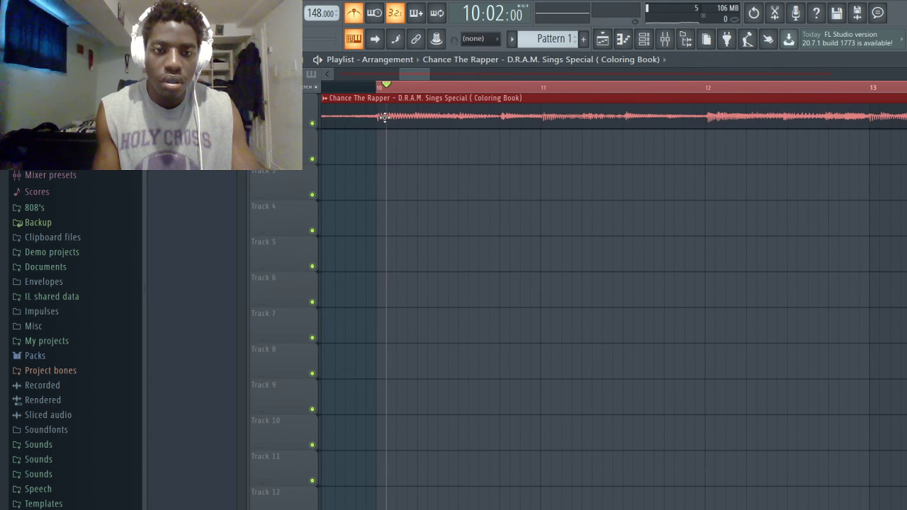
- Play the looping section from just before bar 10 to check the clip against the metronome
{"action": "key", "text": "space"}
{"action": "key", "text": "space"}
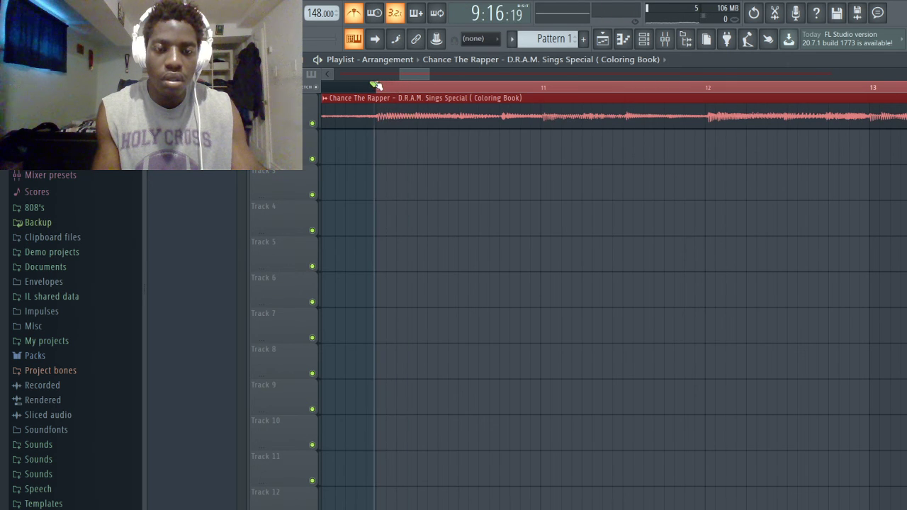
{"action": "key", "text": "space"}
{"action": "scroll", "coordinate": [563, 196], "scroll_direction": "down", "scroll_amount": 3}
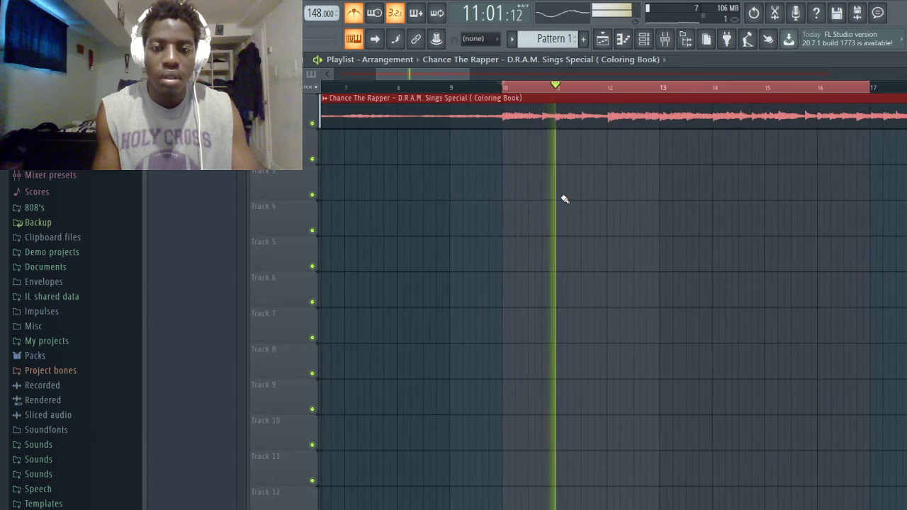
{"action": "scroll", "coordinate": [704, 184], "scroll_direction": "down", "scroll_amount": 3}
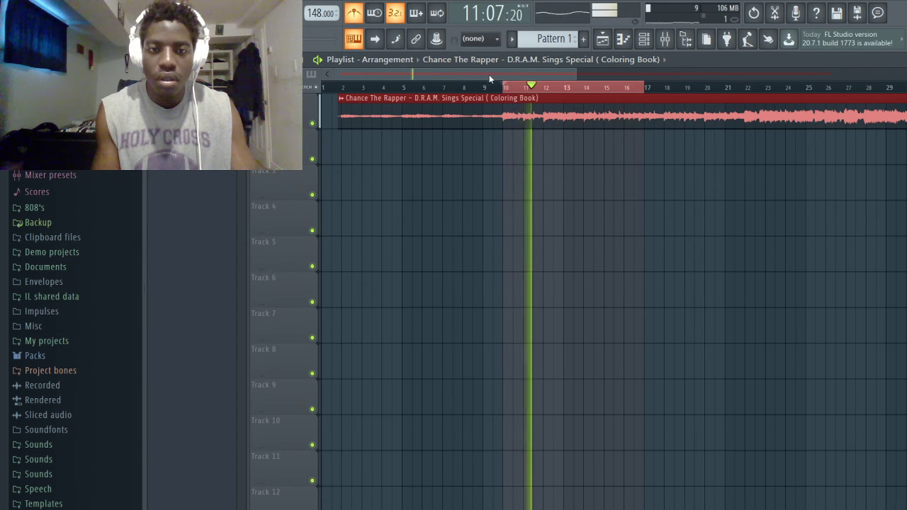
- Extend the looping time selection to run from bar 10 to bar 18 with snapping set to Cell
{"action": "left_click_drag", "start_coordinate": [510, 88], "coordinate": [666, 101]}
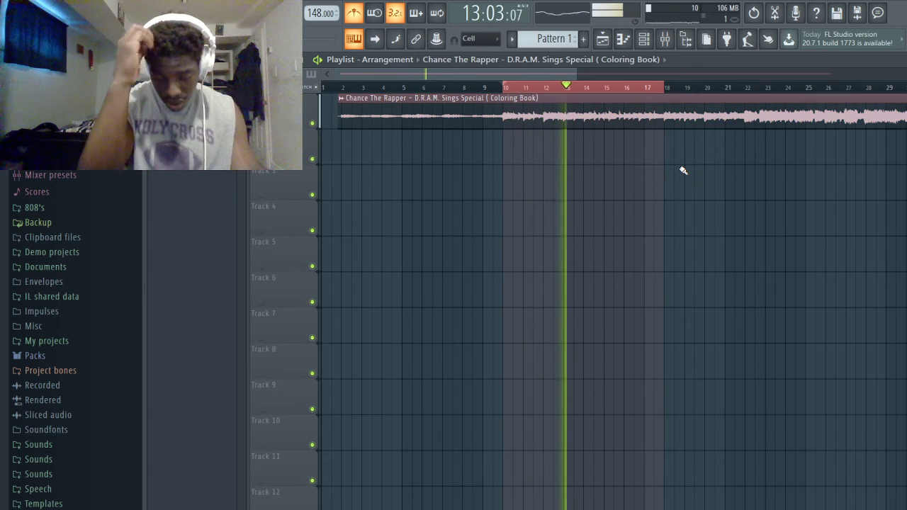
{"action": "scroll", "coordinate": [681, 170], "scroll_direction": "down", "scroll_amount": 1}
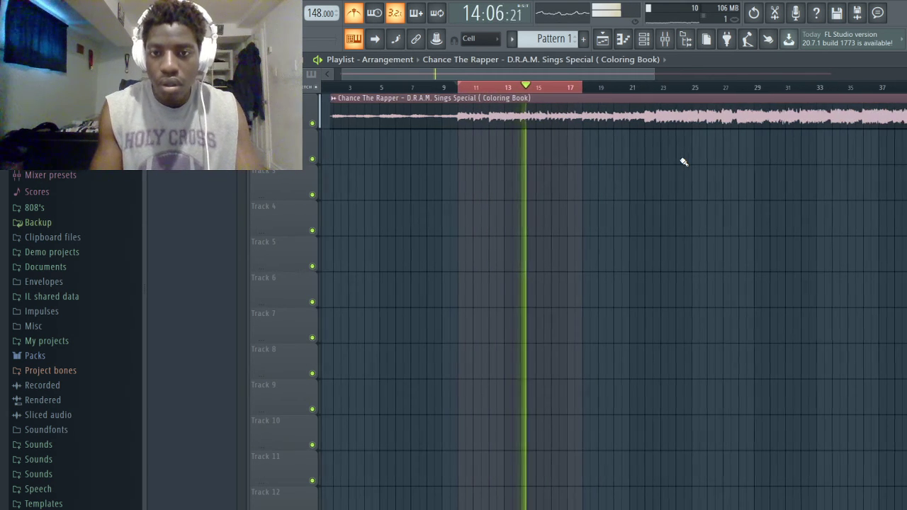
{"action": "scroll", "coordinate": [682, 162], "scroll_direction": "down", "scroll_amount": 2}
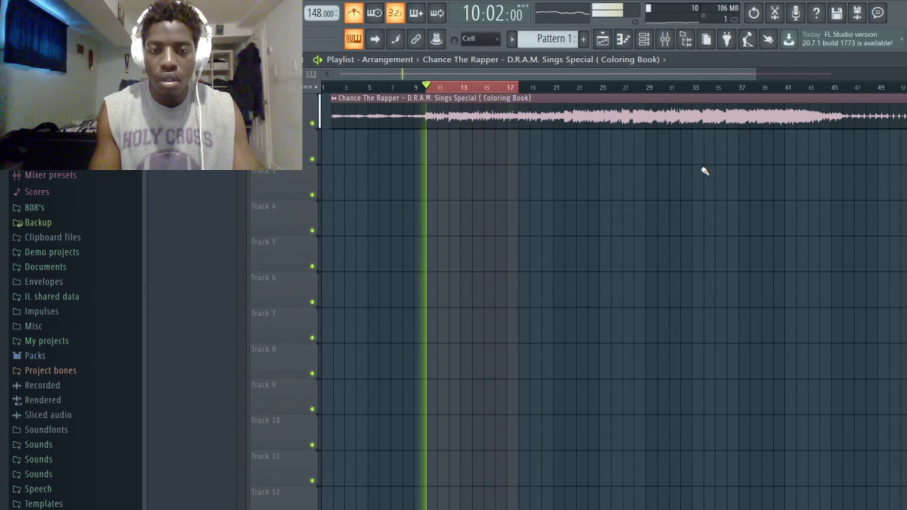
- Clear the time selection and play the song from bar 33 and from bar 37 against the metronome
{"action": "left_click", "coordinate": [697, 89]}
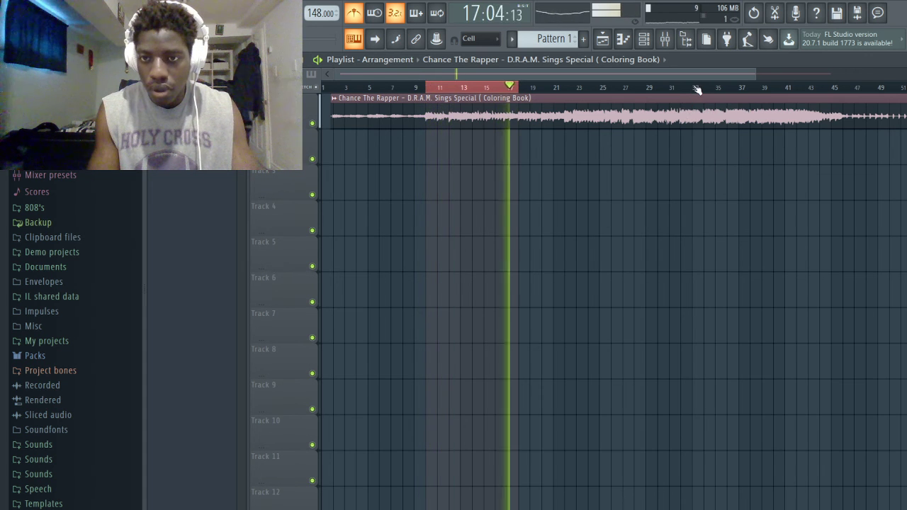
{"action": "left_click", "coordinate": [728, 94]}
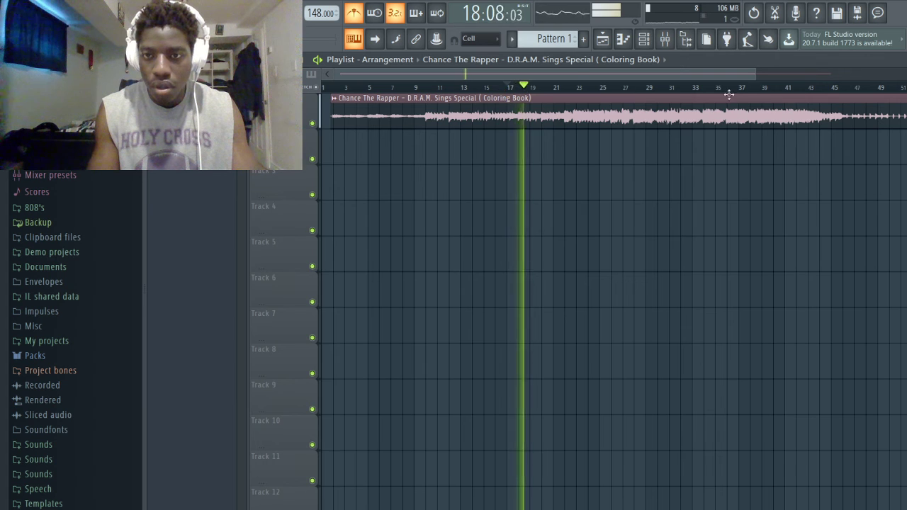
{"action": "left_click", "coordinate": [697, 87]}
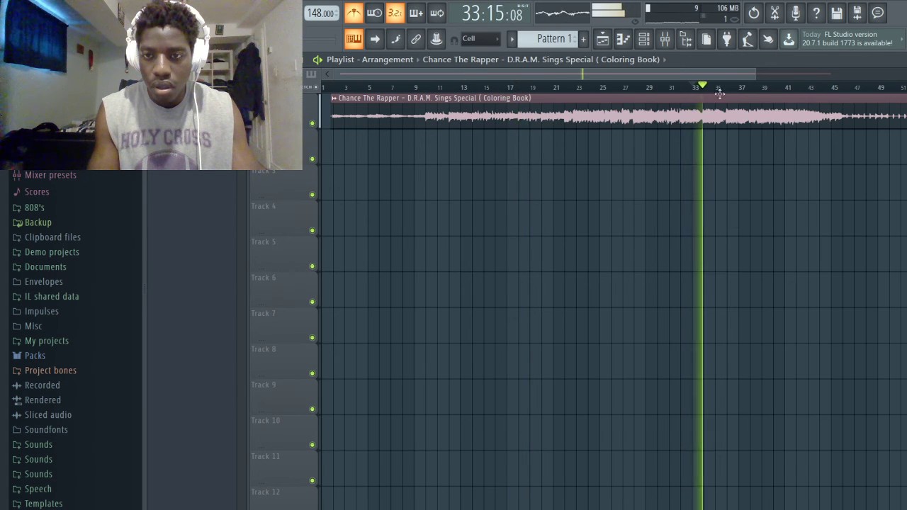
{"action": "scroll", "coordinate": [796, 113], "scroll_direction": "up", "scroll_amount": 2}
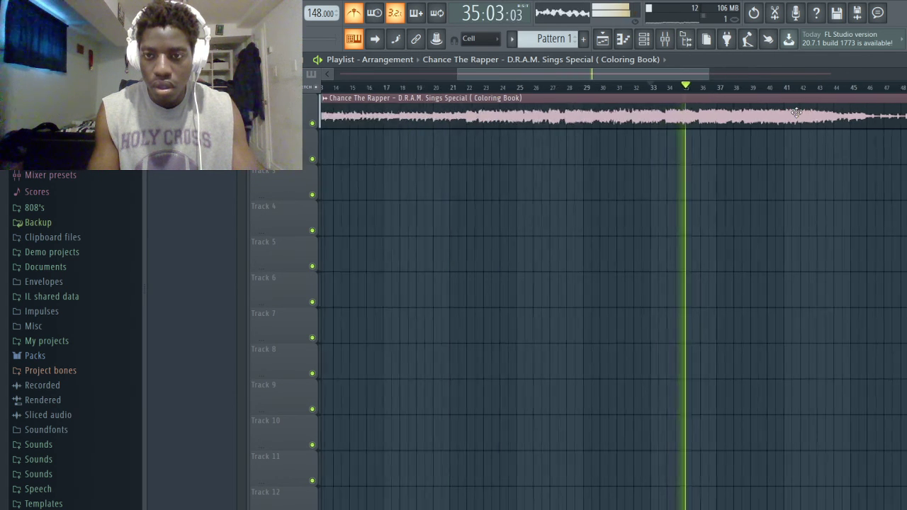
{"action": "scroll", "coordinate": [796, 113], "scroll_direction": "up", "scroll_amount": 2}
{"action": "key", "text": "space"}
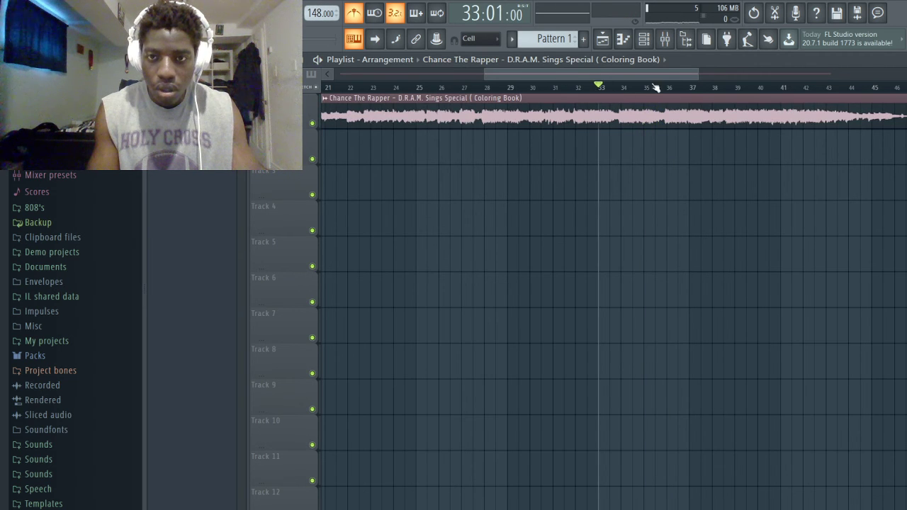
{"action": "key", "text": "space"}
{"action": "key", "text": "space"}
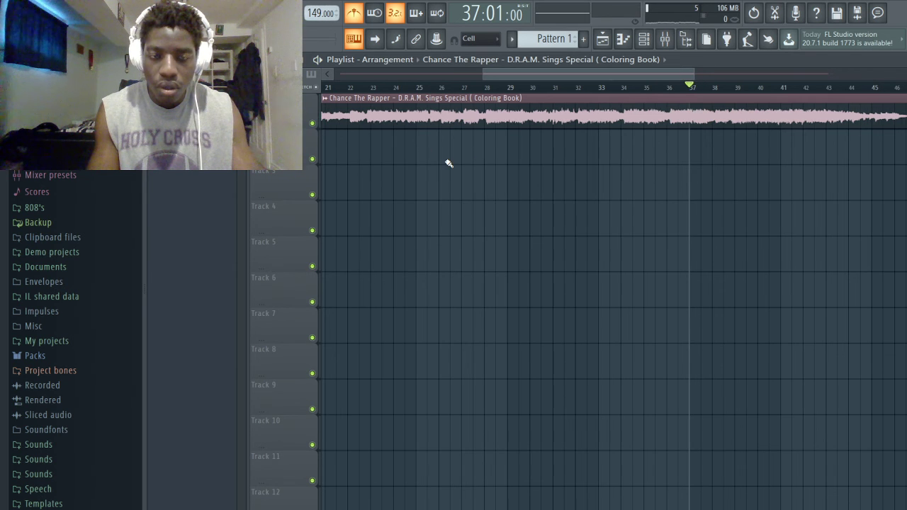
- Set the project tempo to 149 BPM and, with snapping off, realign the clip's first strong hit to bar 10
{"action": "scroll", "coordinate": [448, 164], "scroll_direction": "left", "scroll_amount": 5}
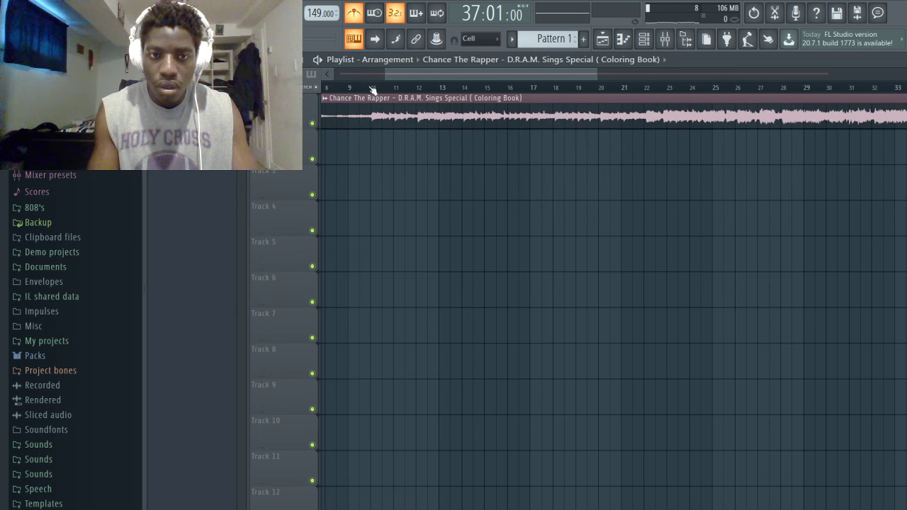
{"action": "scroll", "coordinate": [374, 92], "scroll_direction": "up", "scroll_amount": 6}
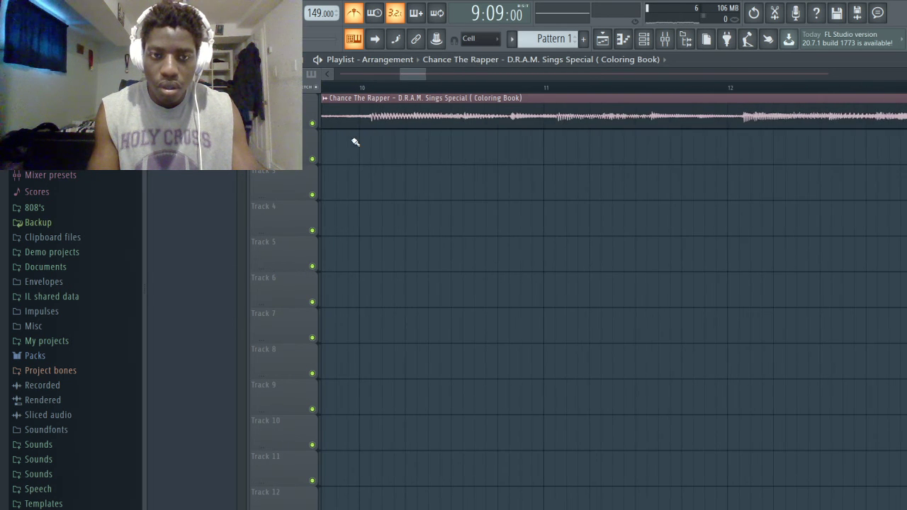
{"action": "scroll", "coordinate": [481, 39], "scroll_direction": "down", "scroll_amount": 1}
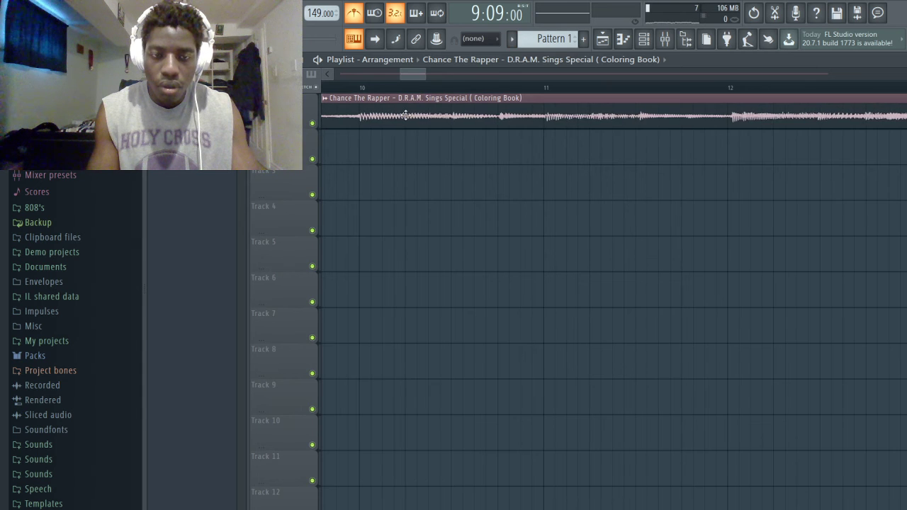
{"action": "scroll", "coordinate": [561, 176], "scroll_direction": "down", "scroll_amount": 6}
{"action": "scroll", "coordinate": [578, 93], "scroll_direction": "down", "scroll_amount": 2}
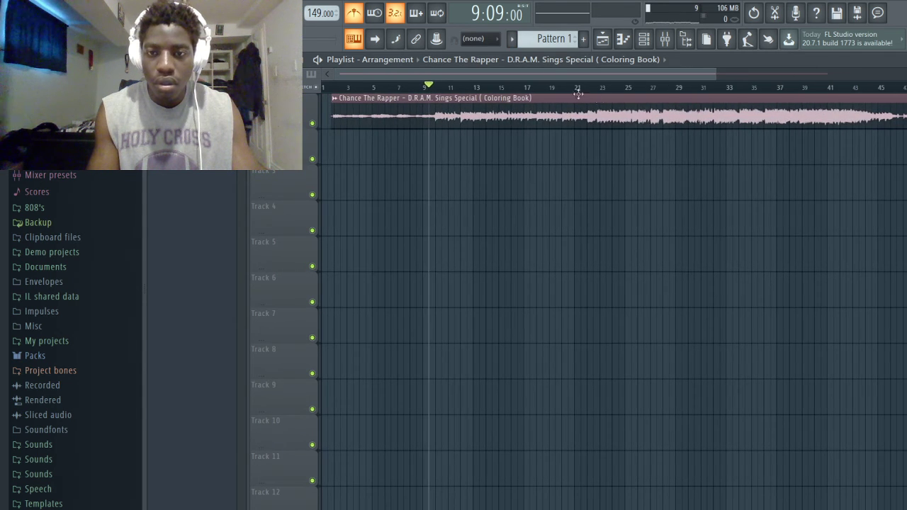
- Play the song from around bars 23, 29 and 32 to compare its beats with the metronome and the bar lines
{"action": "left_click", "coordinate": [601, 94]}
{"action": "key", "text": "space"}
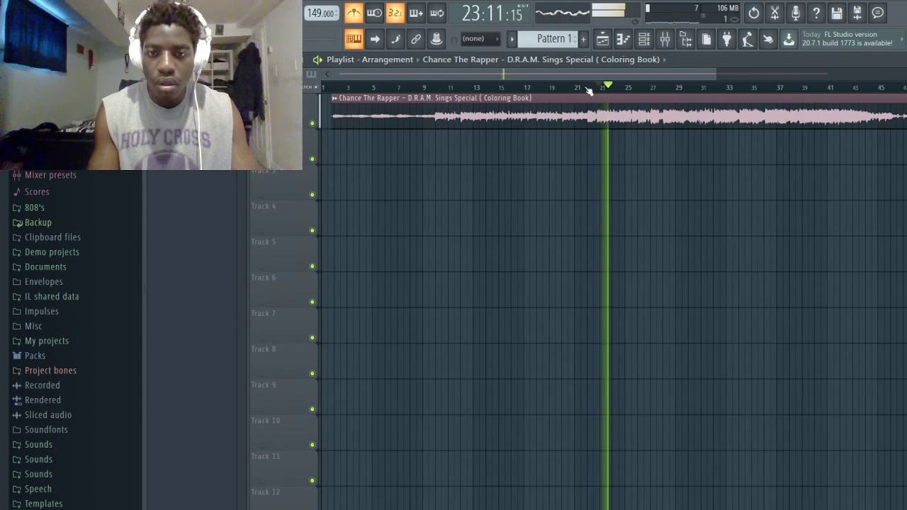
{"action": "left_click", "coordinate": [684, 89]}
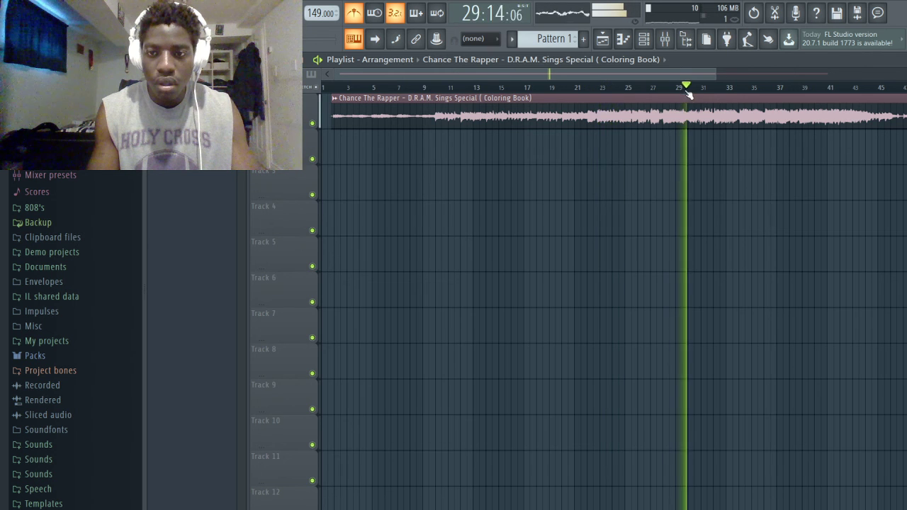
{"action": "left_click", "coordinate": [726, 94]}
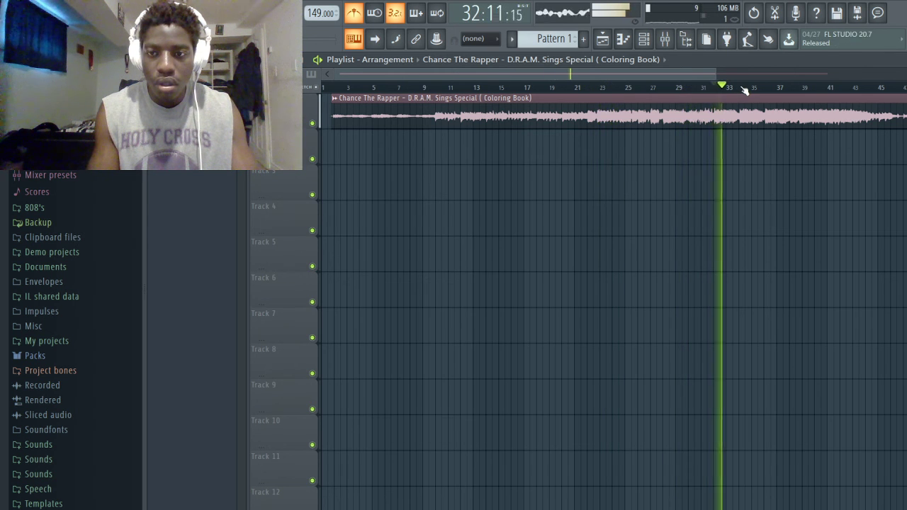
{"action": "scroll", "coordinate": [744, 121], "scroll_direction": "up", "scroll_amount": 4}
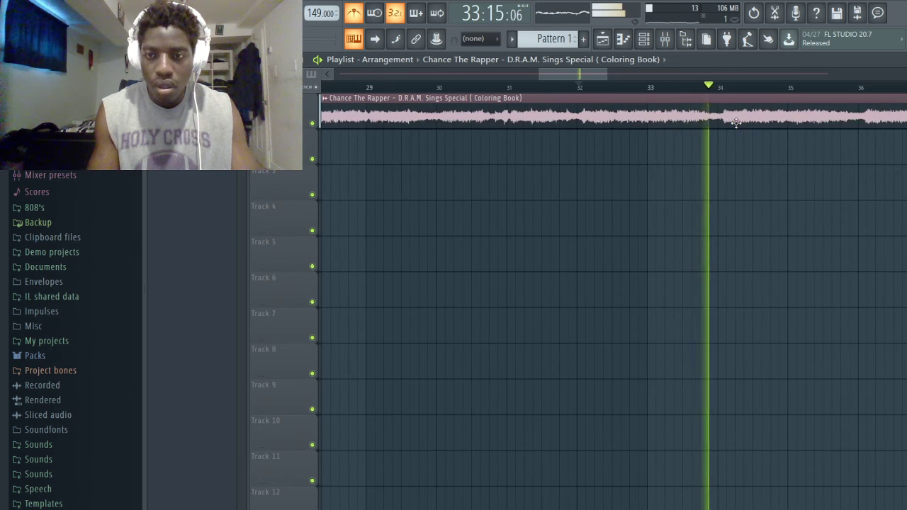
- Stop playback, set the project tempo back to 148 BPM, and realign the clip's first strong hit to bar 10
{"action": "key", "text": "space"}
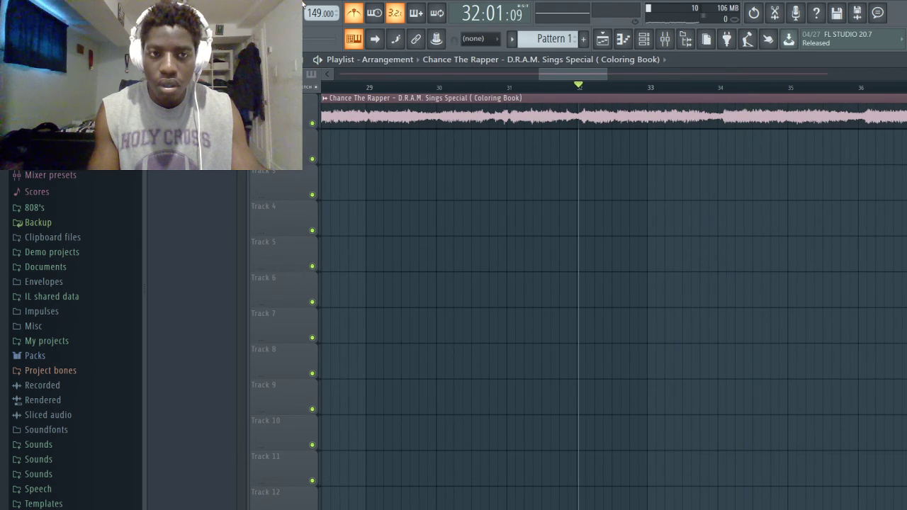
{"action": "left_click_drag", "start_coordinate": [321, 12], "coordinate": [321, 17]}
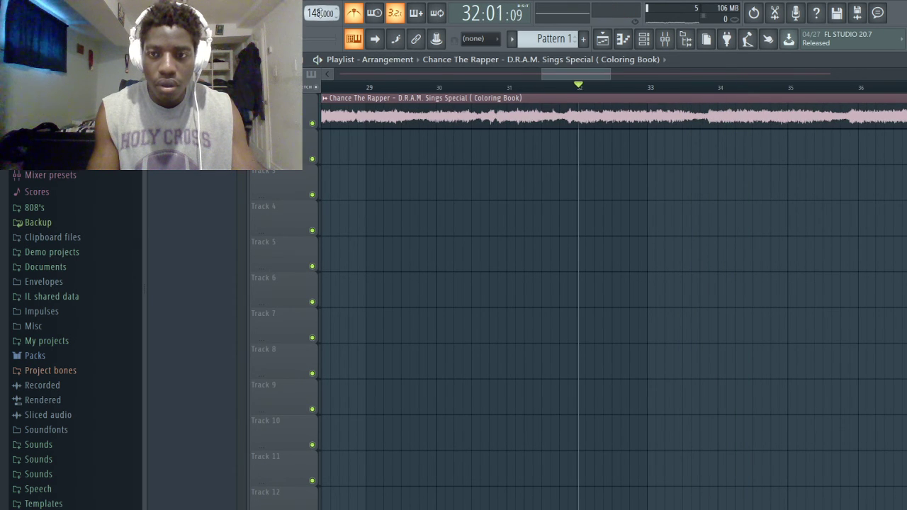
{"action": "scroll", "coordinate": [448, 159], "scroll_direction": "down", "scroll_amount": 4}
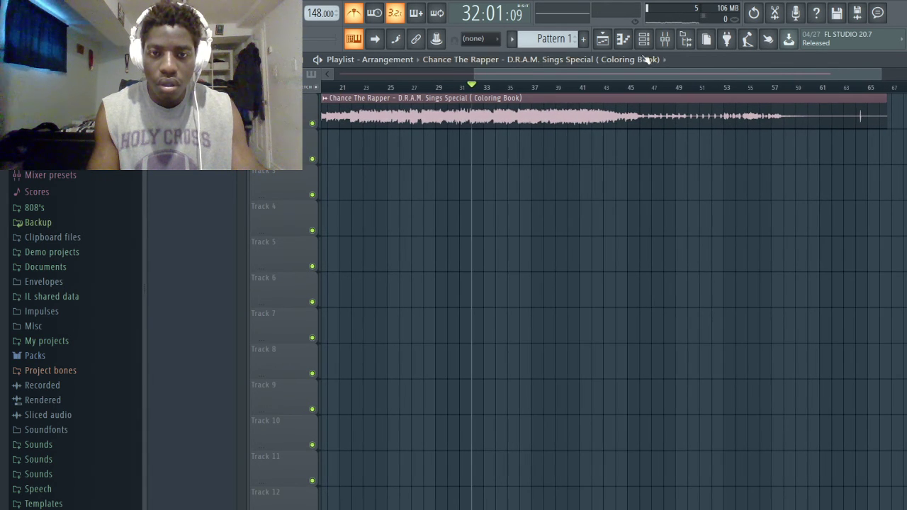
{"action": "left_click_drag", "start_coordinate": [614, 73], "coordinate": [458, 68]}
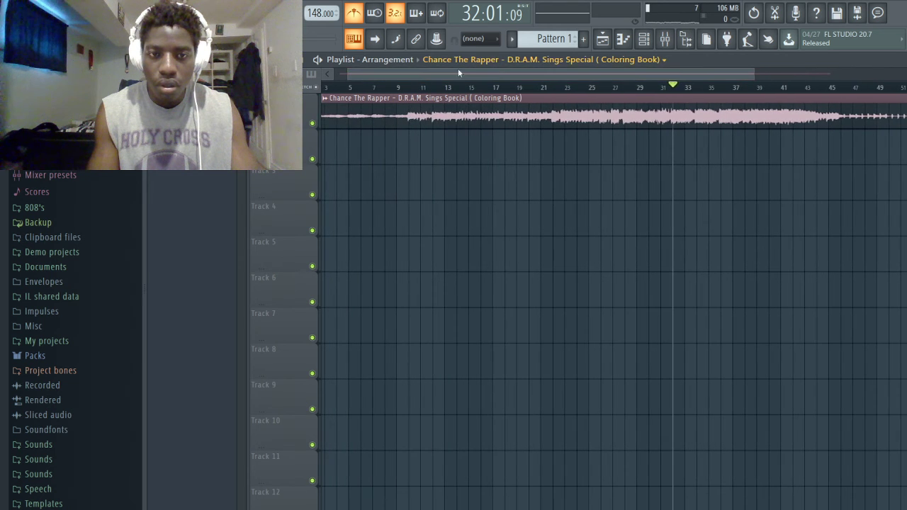
{"action": "scroll", "coordinate": [416, 95], "scroll_direction": "up", "scroll_amount": 5}
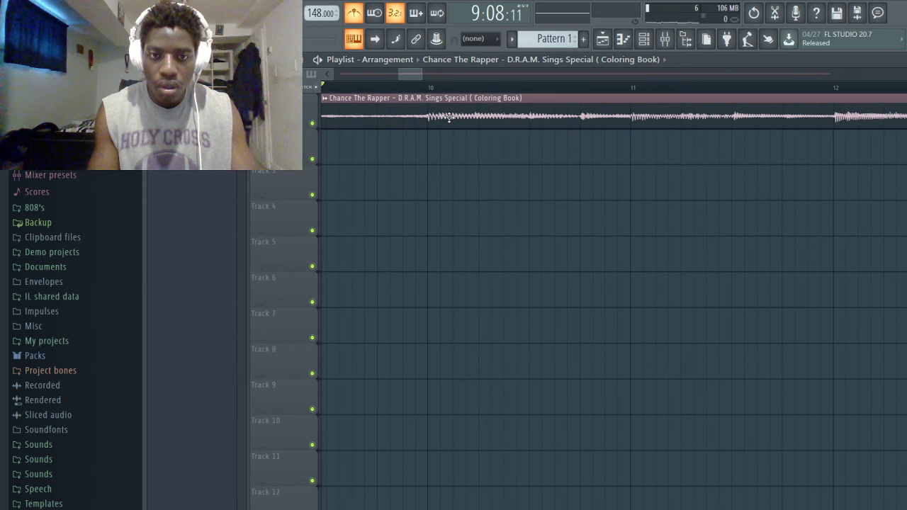
{"action": "scroll", "coordinate": [475, 131], "scroll_direction": "down", "scroll_amount": 4}
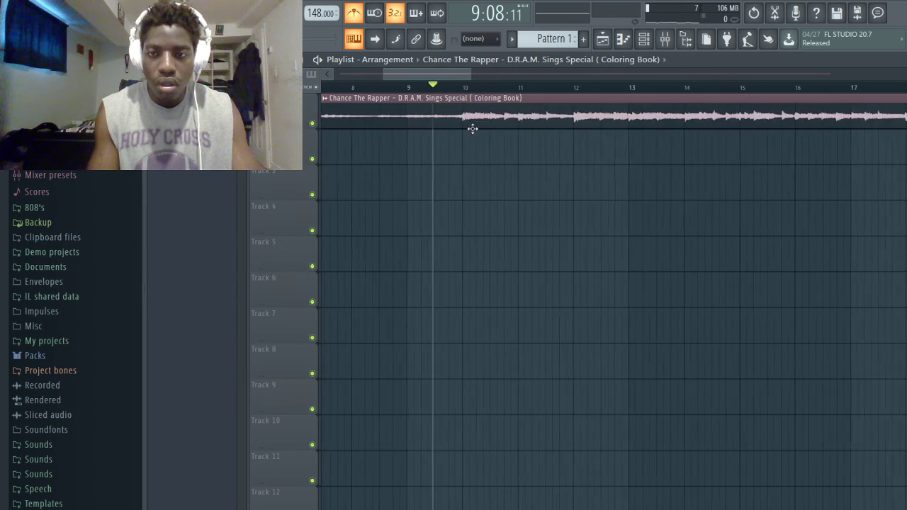
- Play the song from bar 32 and examine how its hits line up with the bar lines around bar 34
{"action": "scroll", "coordinate": [472, 128], "scroll_direction": "down", "scroll_amount": 2}
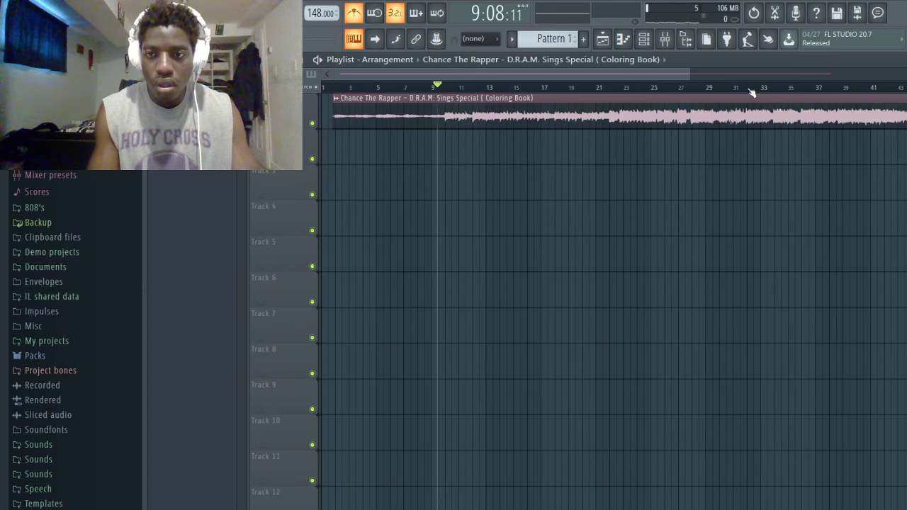
{"action": "key", "text": "space"}
{"action": "scroll", "coordinate": [790, 135], "scroll_direction": "up", "scroll_amount": 4}
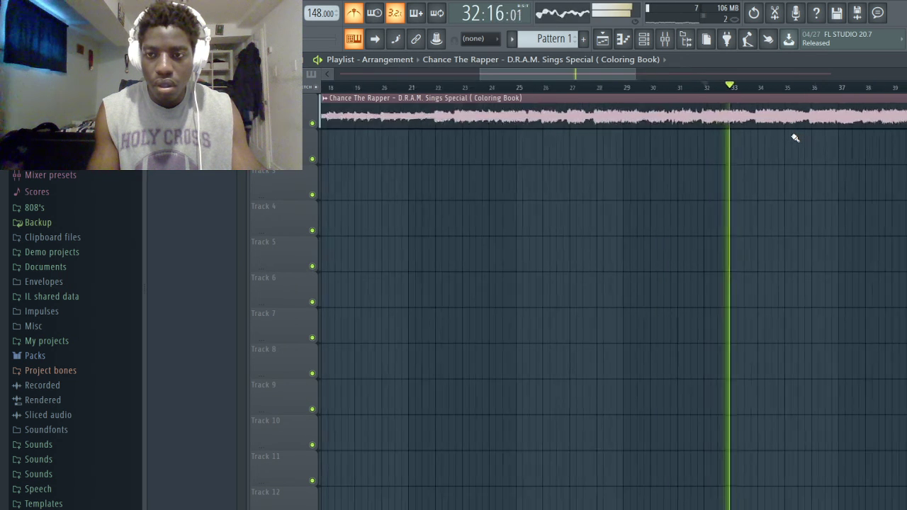
{"action": "scroll", "coordinate": [795, 137], "scroll_direction": "up", "scroll_amount": 4}
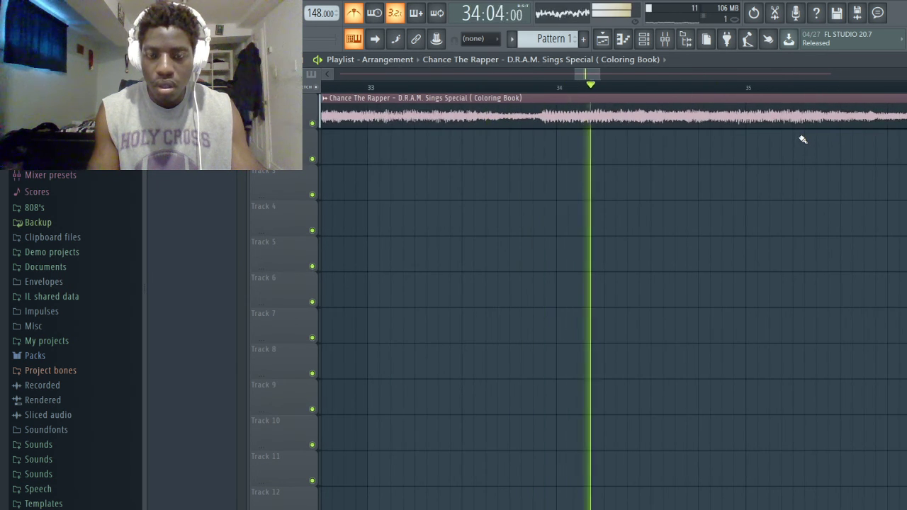
{"action": "scroll", "coordinate": [738, 158], "scroll_direction": "down", "scroll_amount": 1}
{"action": "key", "text": "space"}
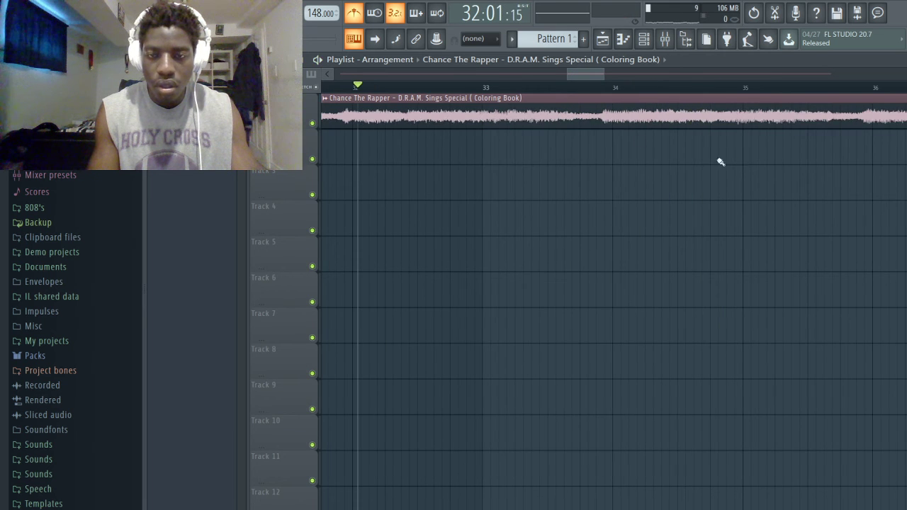
- Play the song from around bar 35 and from late bar 33 to compare its beats with the metronome
{"action": "scroll", "coordinate": [651, 186], "scroll_direction": "down", "scroll_amount": 6}
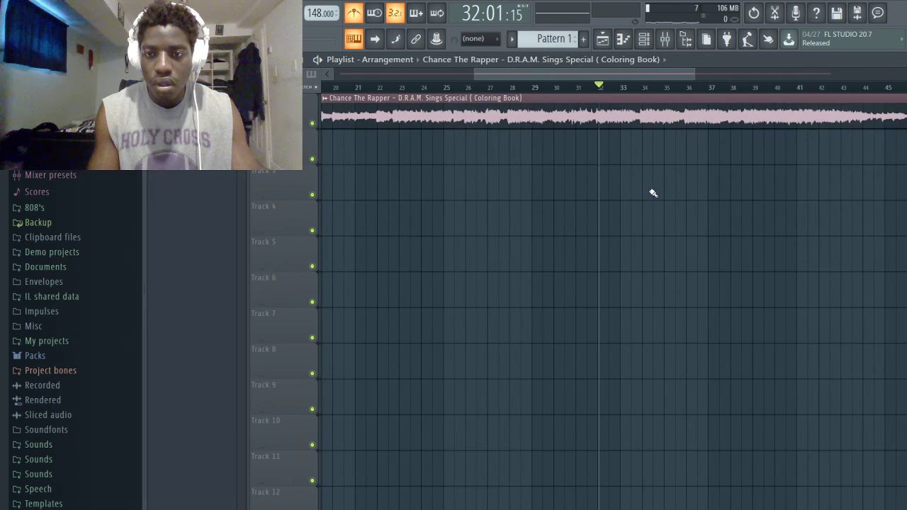
{"action": "left_click", "coordinate": [646, 87]}
{"action": "key", "text": "space"}
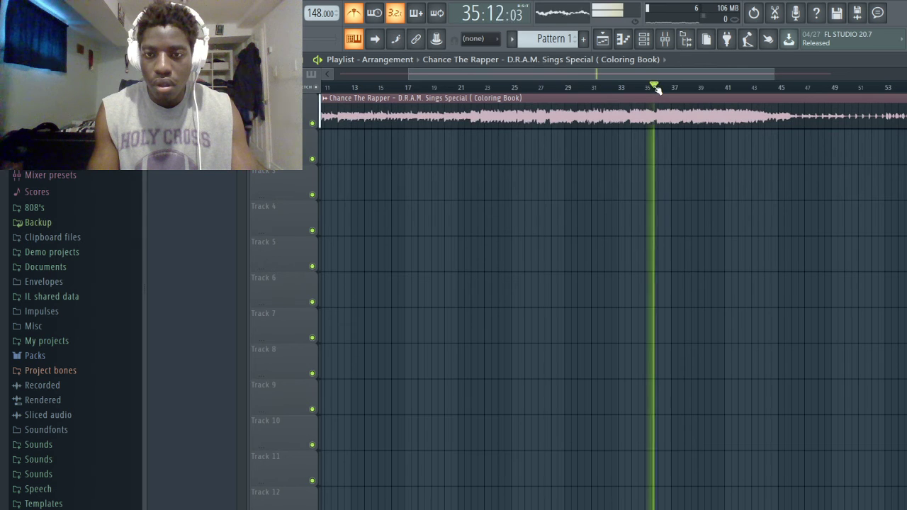
{"action": "left_click", "coordinate": [628, 87]}
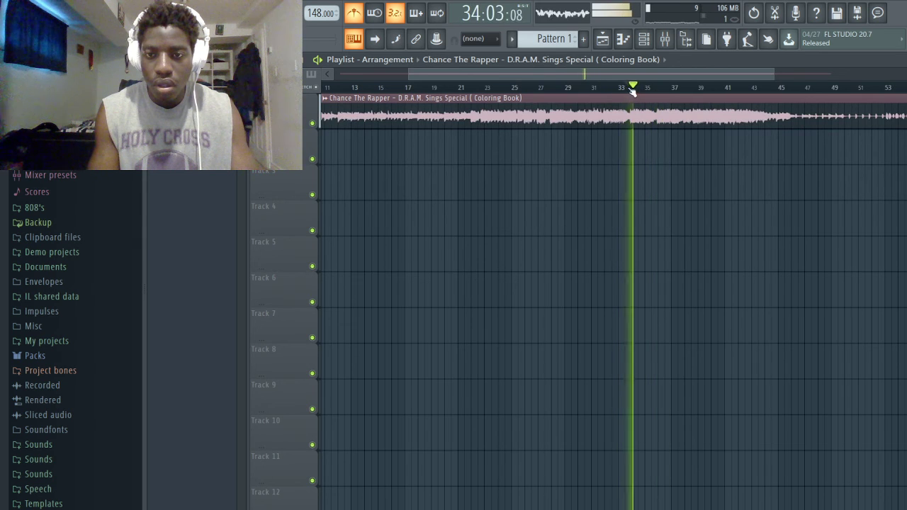
{"action": "key", "text": "space"}
- Set the project tempo to 149 BPM and realign the clip's first strong hit to bar 10
{"action": "scroll", "coordinate": [631, 114], "scroll_direction": "up", "scroll_amount": 5}
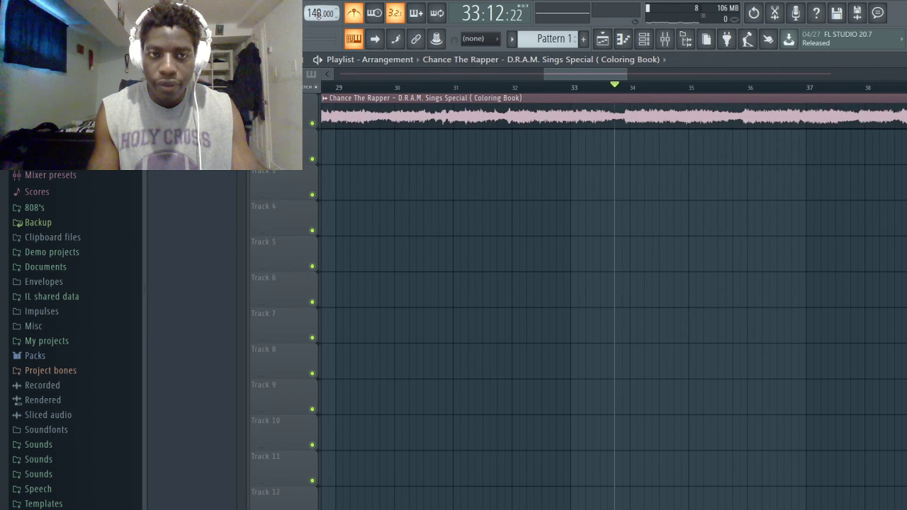
{"action": "left_click_drag", "start_coordinate": [321, 12], "coordinate": [321, 10]}
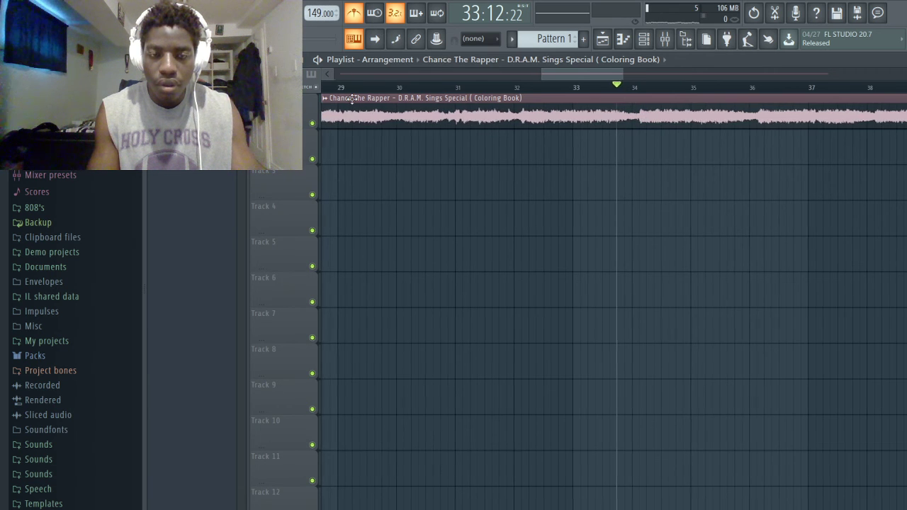
{"action": "left_click_drag", "start_coordinate": [583, 75], "coordinate": [432, 62]}
{"action": "scroll", "coordinate": [440, 124], "scroll_direction": "up", "scroll_amount": 1}
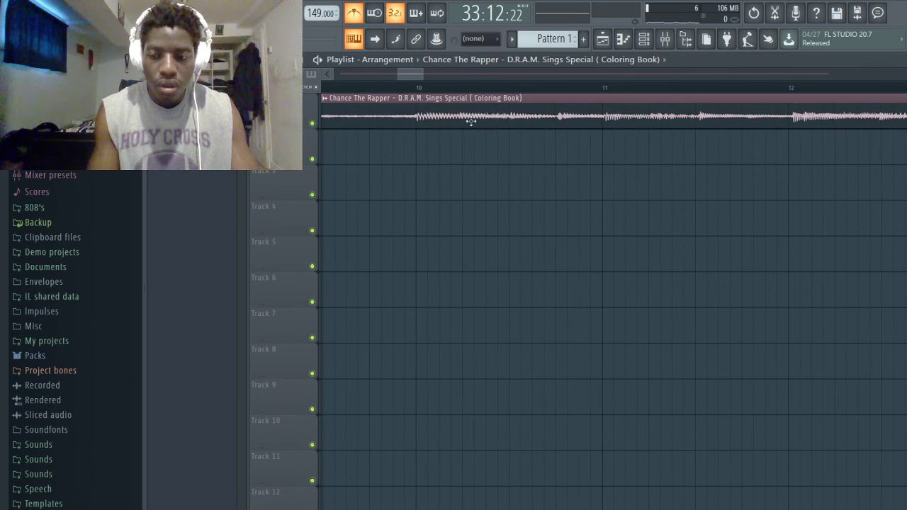
- Play the song from late bar 33 several times and compare the hit at bar 34 with the metronome
{"action": "scroll", "coordinate": [503, 125], "scroll_direction": "down", "scroll_amount": 10}
{"action": "scroll", "coordinate": [504, 125], "scroll_direction": "down", "scroll_amount": 3}
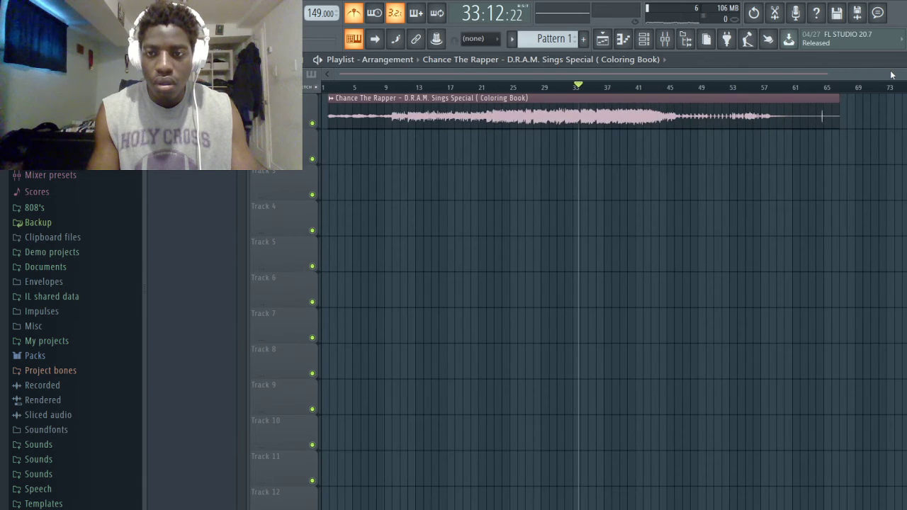
{"action": "scroll", "coordinate": [588, 104], "scroll_direction": "up", "scroll_amount": 10}
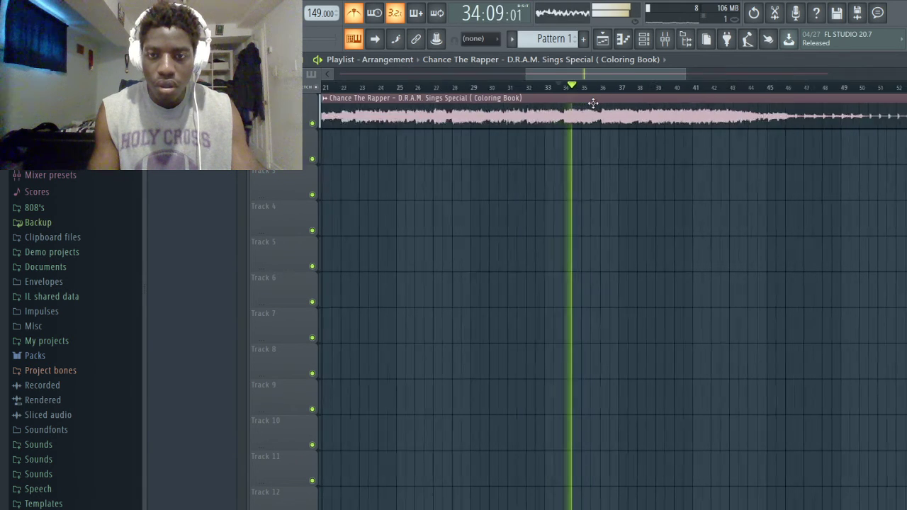
{"action": "key", "text": "space"}
{"action": "key", "text": "space"}
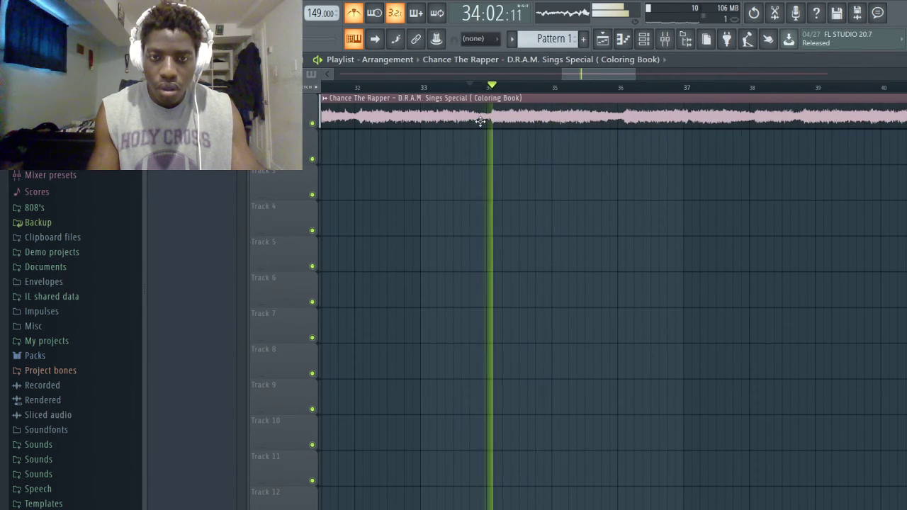
{"action": "key", "text": "space"}
{"action": "key", "text": "space"}
{"action": "key", "text": "space"}
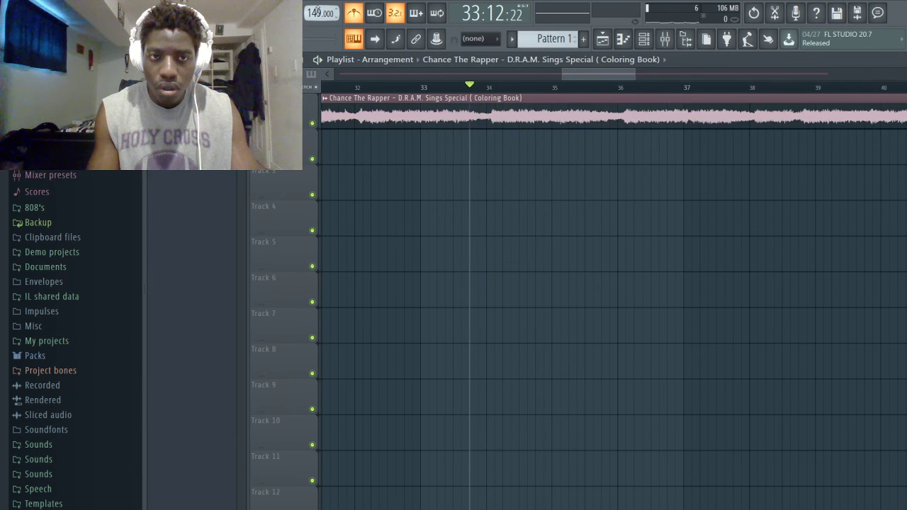
- Set the project tempo back to 148 BPM and move the clip so its first strong hit falls on bar 10
{"action": "left_click_drag", "start_coordinate": [321, 13], "coordinate": [321, 17]}
{"action": "scroll", "coordinate": [661, 92], "scroll_direction": "down", "scroll_amount": 4}
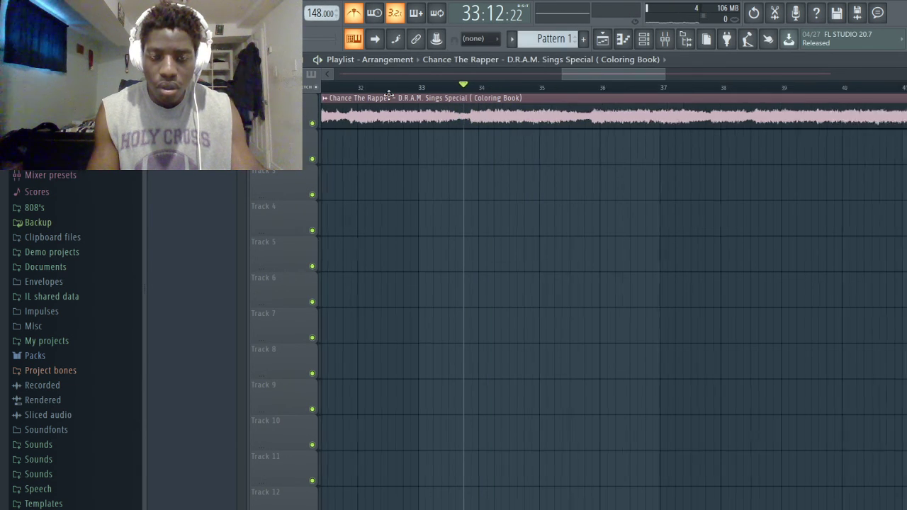
{"action": "left_click_drag", "start_coordinate": [644, 77], "coordinate": [470, 71]}
{"action": "scroll", "coordinate": [401, 124], "scroll_direction": "up", "scroll_amount": 3}
{"action": "scroll", "coordinate": [401, 124], "scroll_direction": "up", "scroll_amount": 2}
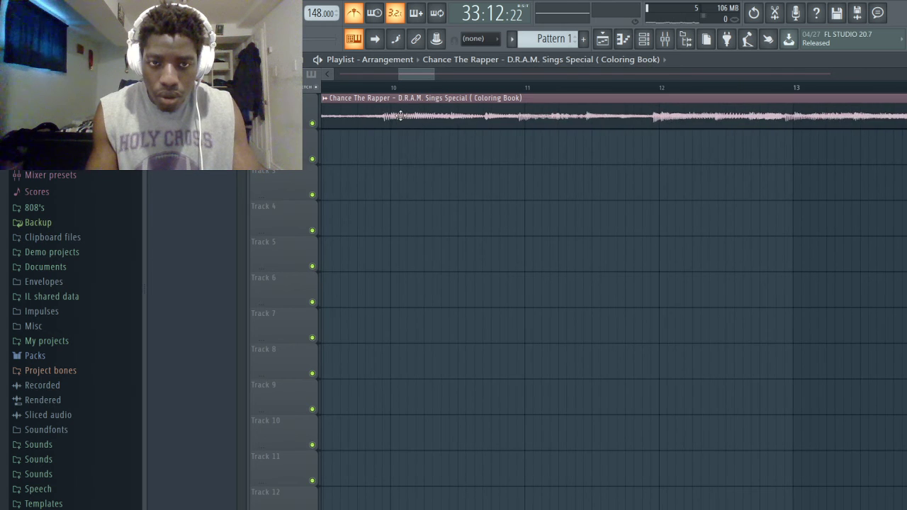
{"action": "scroll", "coordinate": [408, 116], "scroll_direction": "down", "scroll_amount": 6}
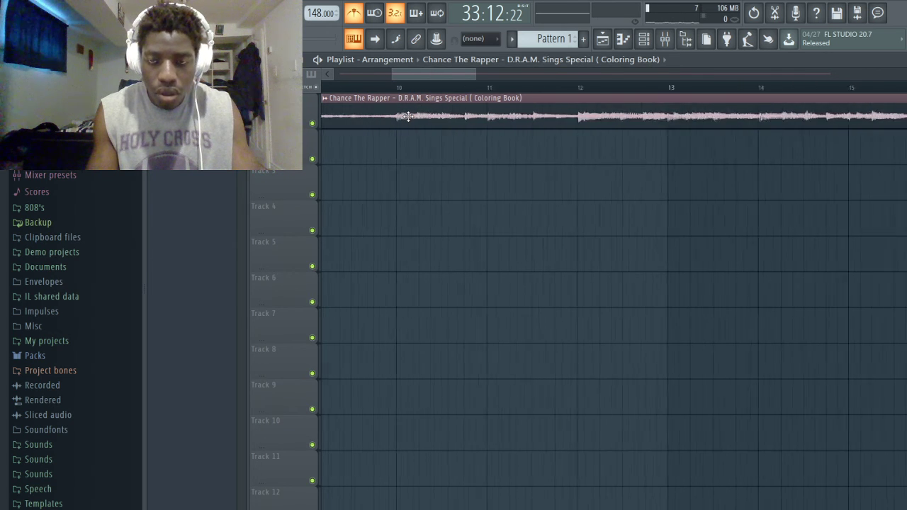
- Play the song from late bar 33 through bar 35 to check its beats against the metronome at 148 BPM
{"action": "scroll", "coordinate": [408, 115], "scroll_direction": "down", "scroll_amount": 1}
{"action": "key", "text": "space"}
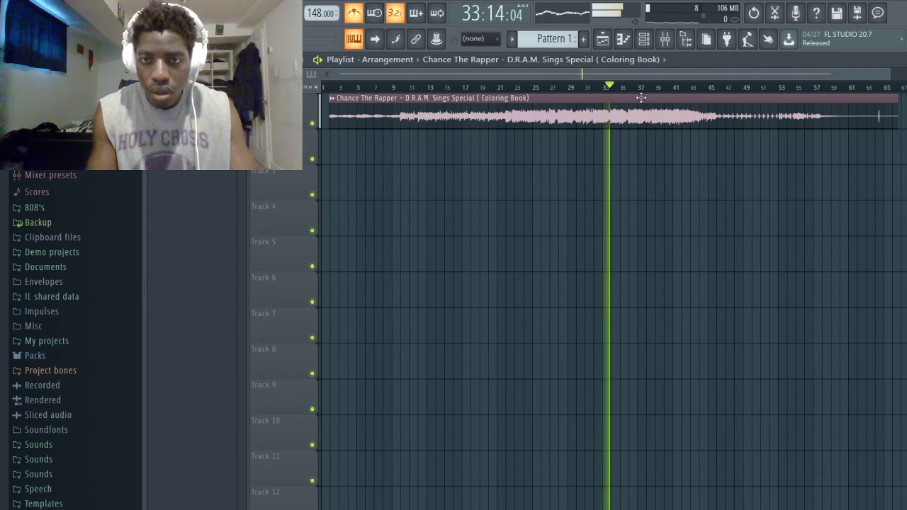
{"action": "scroll", "coordinate": [650, 130], "scroll_direction": "up", "scroll_amount": 3}
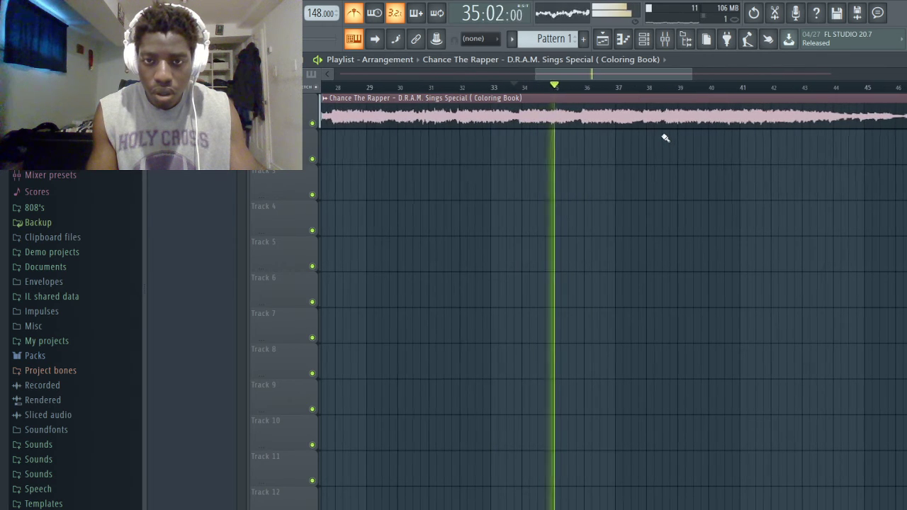
{"action": "key", "text": "space"}
{"action": "key", "text": "space"}
{"action": "key", "text": "space"}
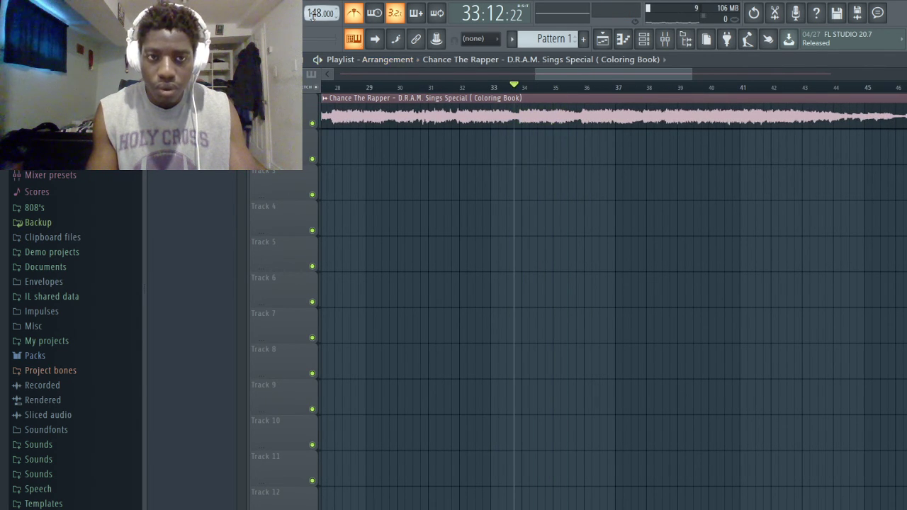
- Try project tempos of 147 and 149 BPM, and play the song from late bar 33 at 149 BPM
{"action": "left_click_drag", "start_coordinate": [321, 13], "coordinate": [321, 15]}
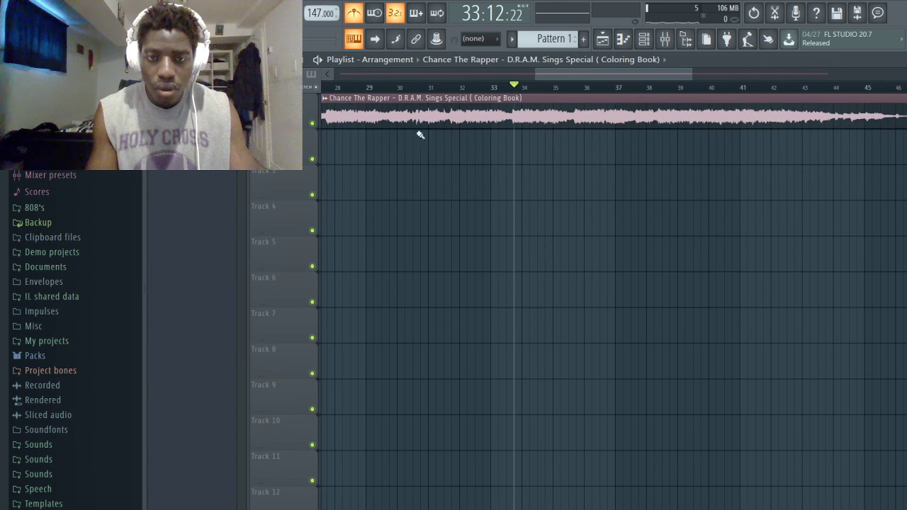
{"action": "scroll", "coordinate": [425, 127], "scroll_direction": "down", "scroll_amount": 3}
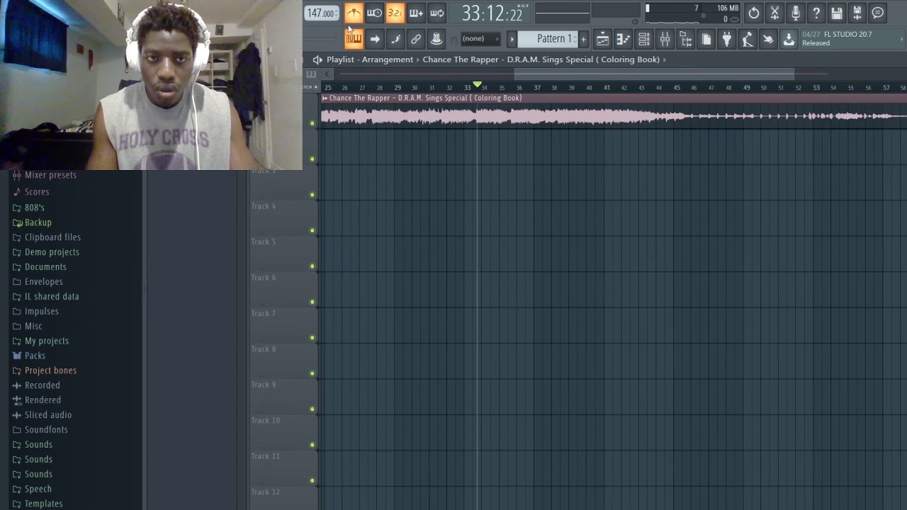
{"action": "scroll", "coordinate": [321, 13], "scroll_direction": "up", "scroll_amount": 1}
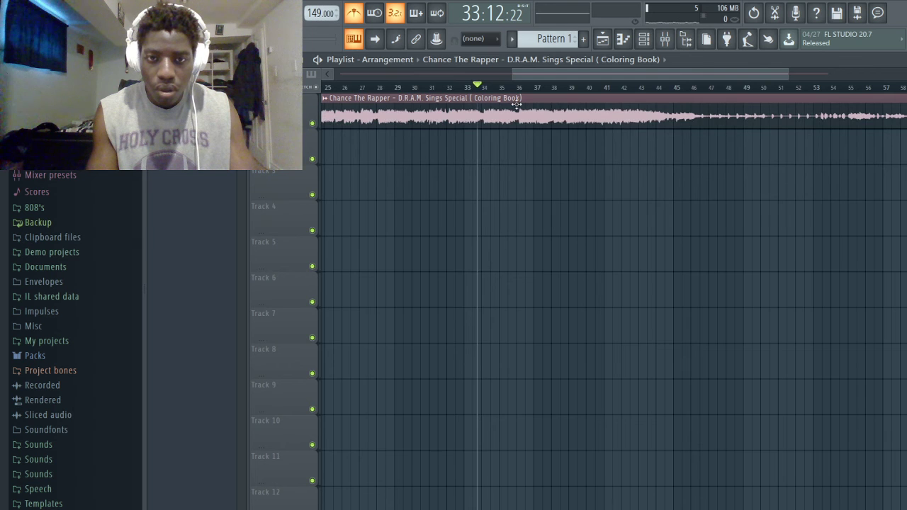
{"action": "scroll", "coordinate": [516, 104], "scroll_direction": "up", "scroll_amount": 3}
{"action": "key", "text": "space"}
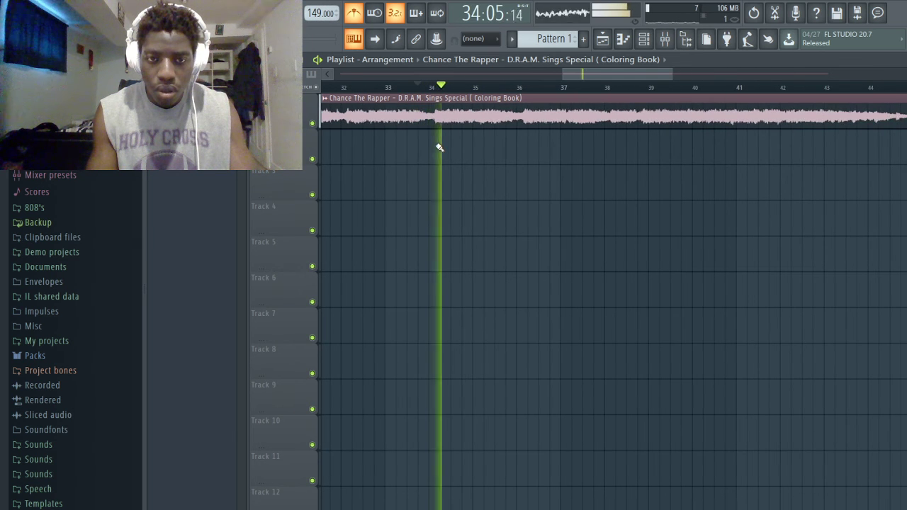
{"action": "key", "text": "space"}
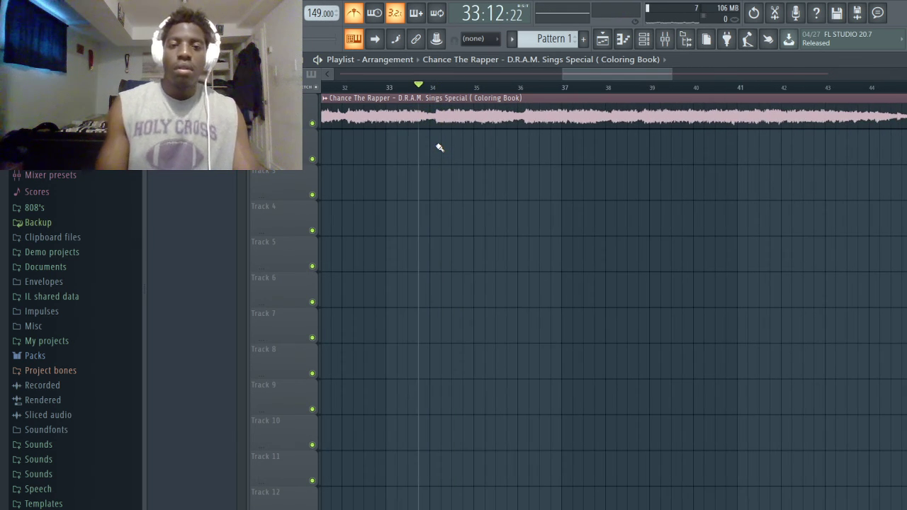
- Set the project tempo to 148.2 BPM and realign the clip's first strong hit to bar 10
{"action": "scroll", "coordinate": [439, 142], "scroll_direction": "down", "scroll_amount": 1}
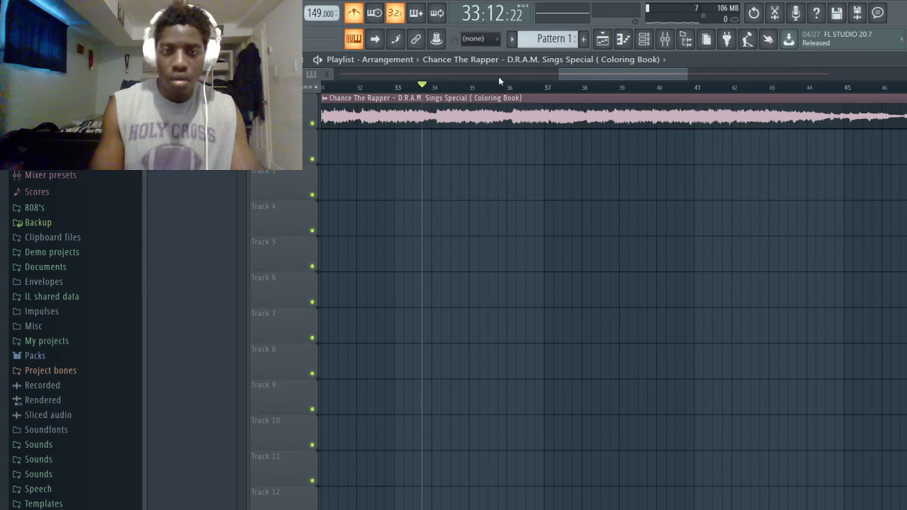
{"action": "left_click_drag", "start_coordinate": [320, 13], "coordinate": [320, 16]}
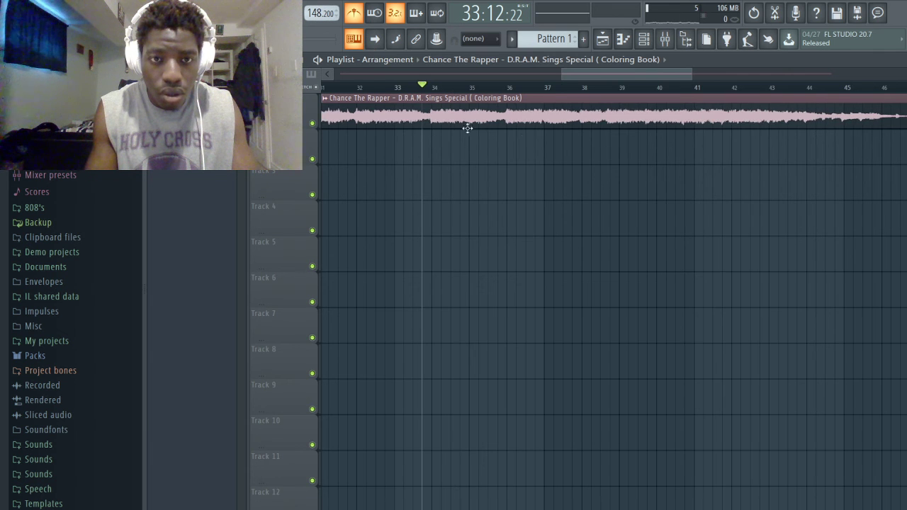
{"action": "left_click_drag", "start_coordinate": [634, 67], "coordinate": [461, 43]}
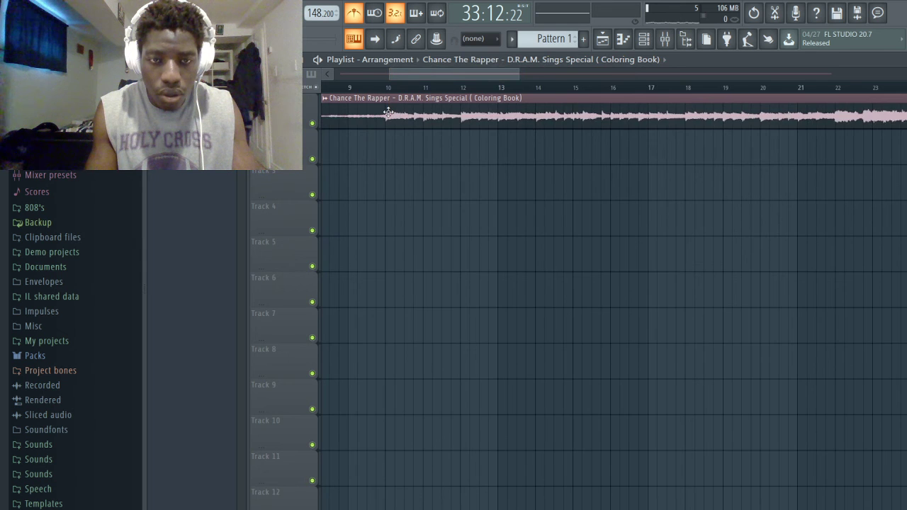
{"action": "scroll", "coordinate": [384, 112], "scroll_direction": "up", "scroll_amount": 3}
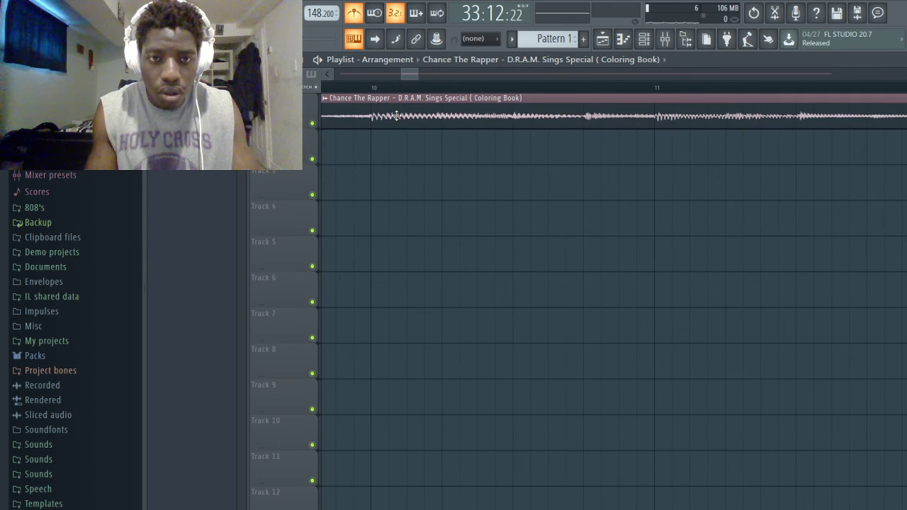
{"action": "scroll", "coordinate": [398, 115], "scroll_direction": "down", "scroll_amount": 8}
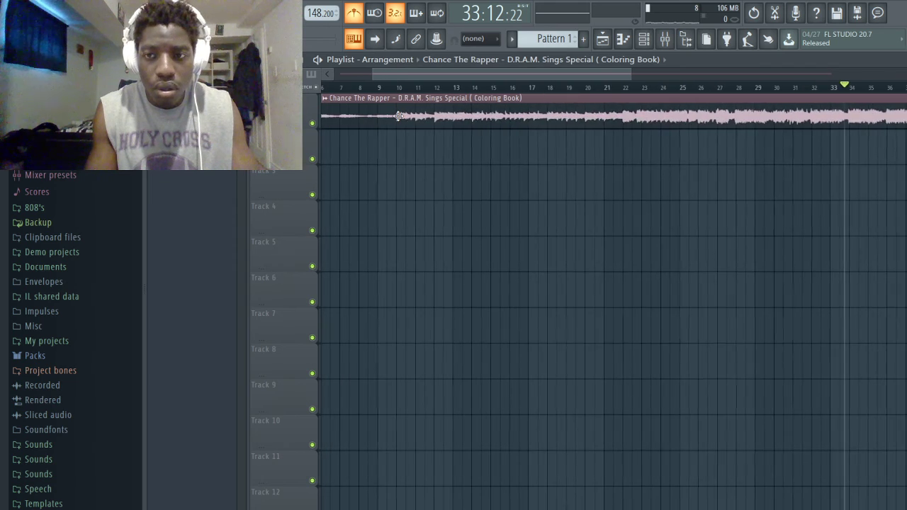
- Fine-tune the project tempo to 148.4 BPM using the hit near bar 34, and line up the clip's first strong hit with bar 10
{"action": "scroll", "coordinate": [398, 115], "scroll_direction": "down", "scroll_amount": 3}
{"action": "scroll", "coordinate": [643, 115], "scroll_direction": "up", "scroll_amount": 4}
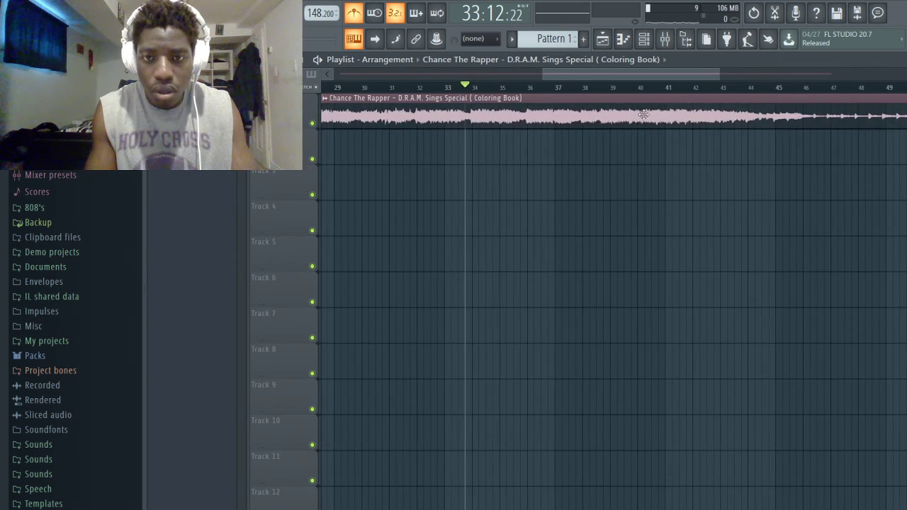
{"action": "scroll", "coordinate": [462, 103], "scroll_direction": "up", "scroll_amount": 5}
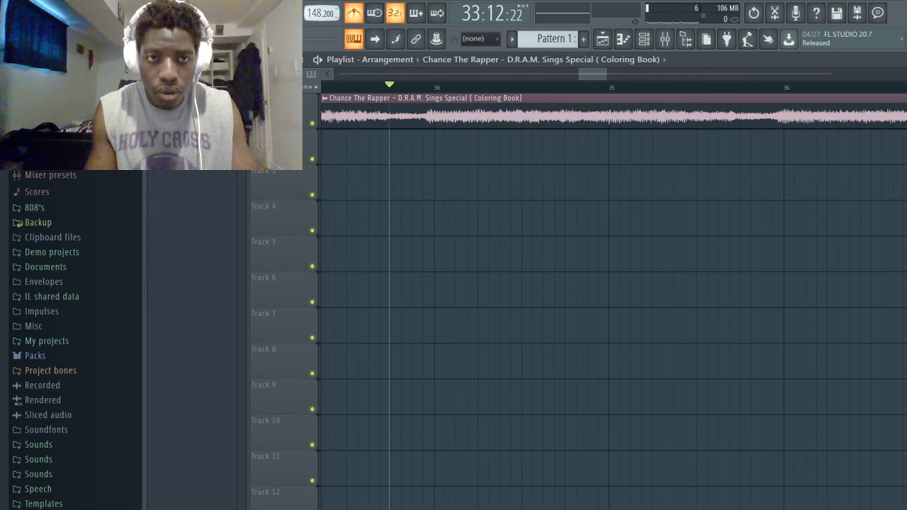
{"action": "left_click_drag", "start_coordinate": [328, 12], "coordinate": [328, 11]}
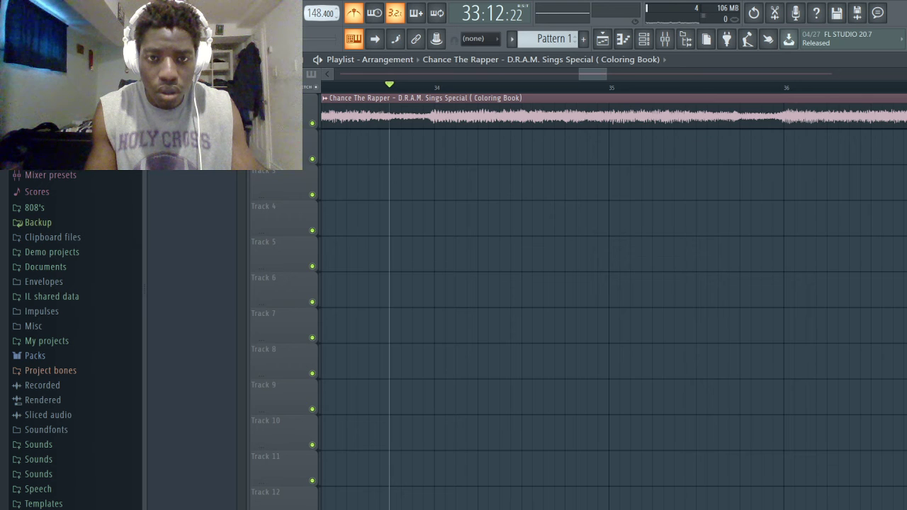
{"action": "scroll", "coordinate": [386, 157], "scroll_direction": "down", "scroll_amount": 3}
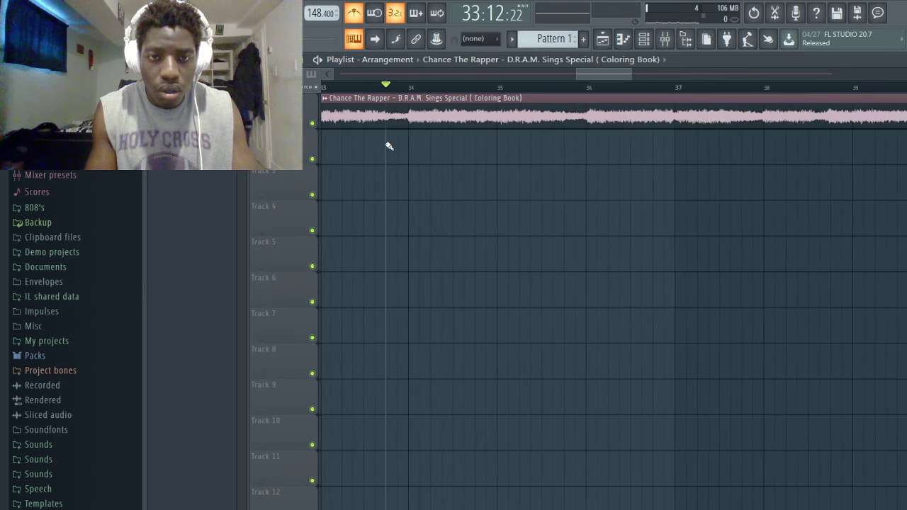
{"action": "left_click_drag", "start_coordinate": [613, 75], "coordinate": [415, 75]}
{"action": "scroll", "coordinate": [606, 109], "scroll_direction": "up", "scroll_amount": 2}
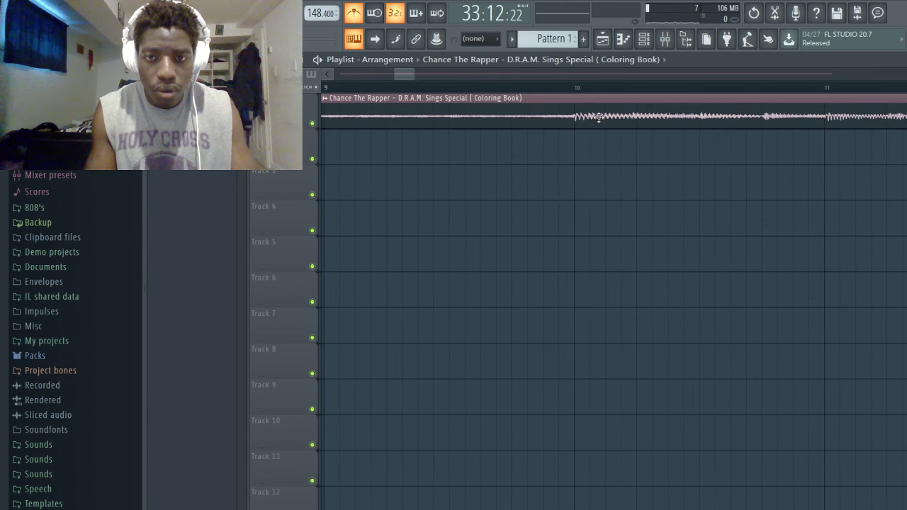
- Play the song from late bar 33 to check its beats against the metronome at 148.4 BPM
{"action": "scroll", "coordinate": [600, 116], "scroll_direction": "down", "scroll_amount": 8}
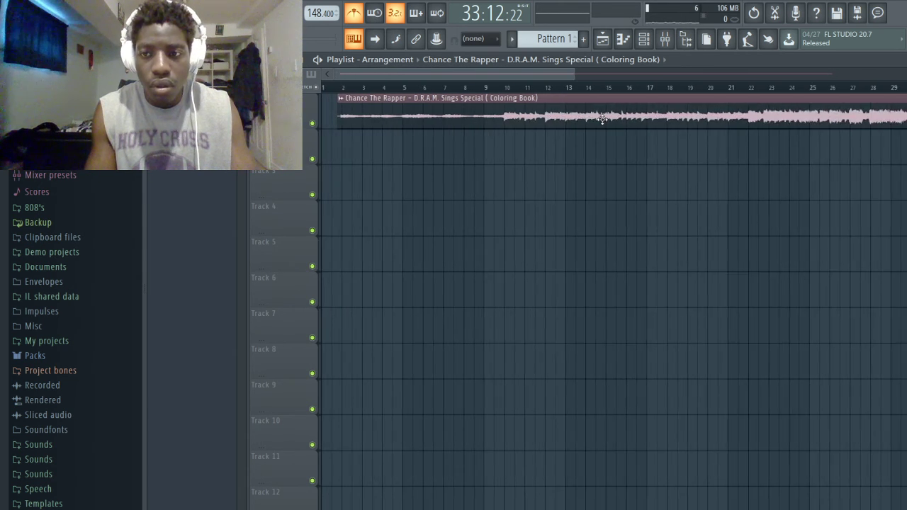
{"action": "scroll", "coordinate": [731, 96], "scroll_direction": "up", "scroll_amount": 6}
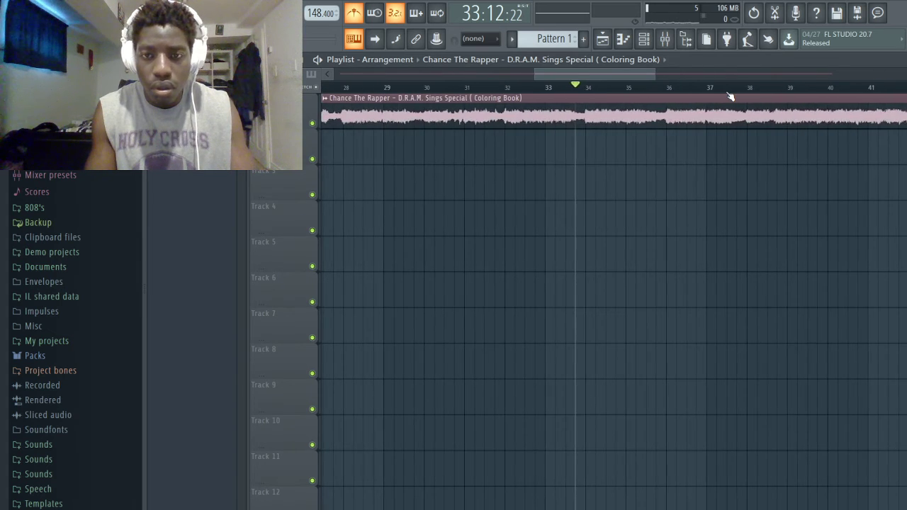
{"action": "scroll", "coordinate": [659, 103], "scroll_direction": "down", "scroll_amount": 2}
{"action": "key", "text": "space"}
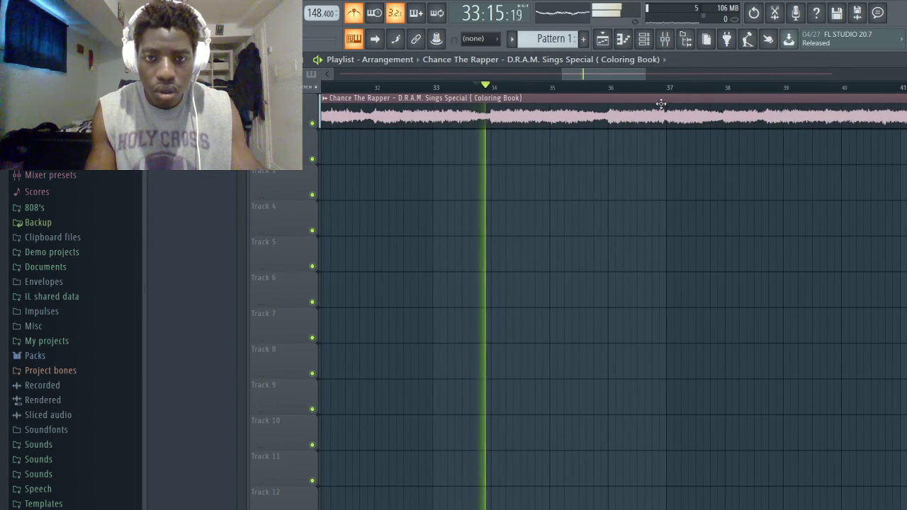
{"action": "scroll", "coordinate": [660, 103], "scroll_direction": "down", "scroll_amount": 5}
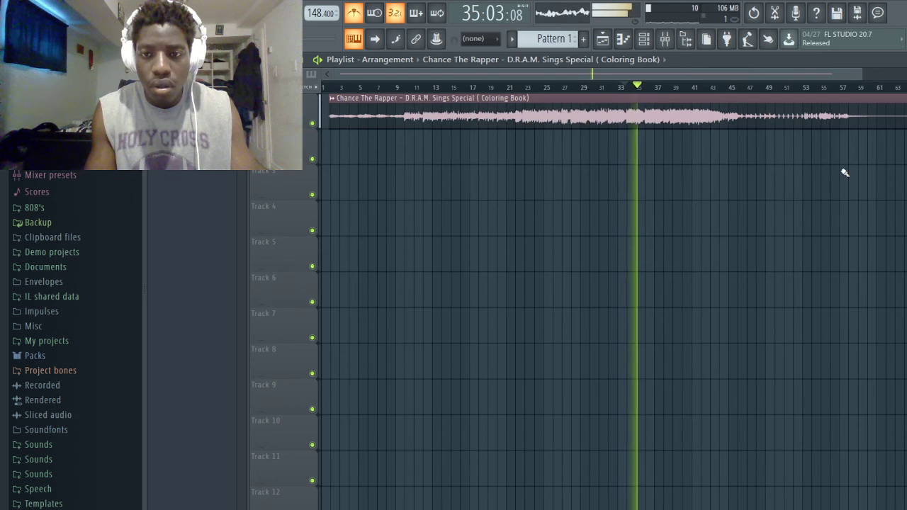
- Play the song around bars 43 to 45 to check the late beats against the metronome
{"action": "scroll", "coordinate": [845, 172], "scroll_direction": "down", "scroll_amount": 1}
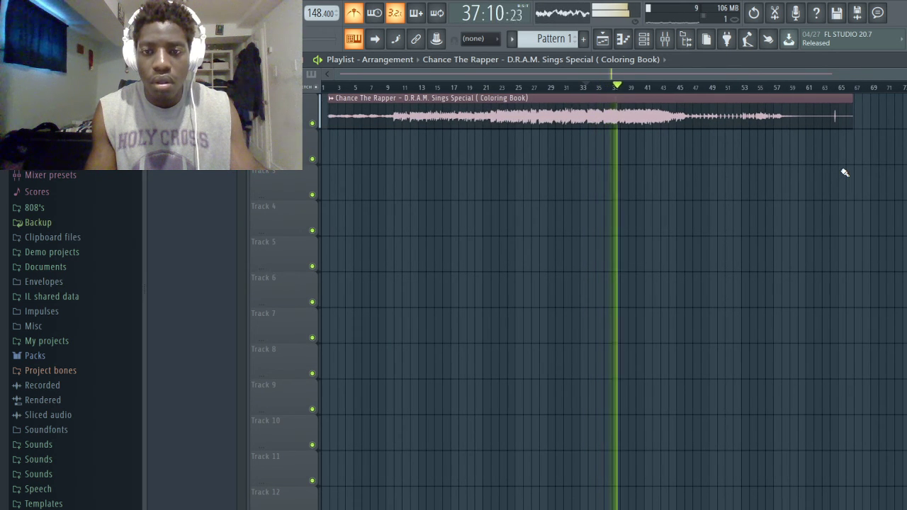
{"action": "scroll", "coordinate": [707, 111], "scroll_direction": "up", "scroll_amount": 3}
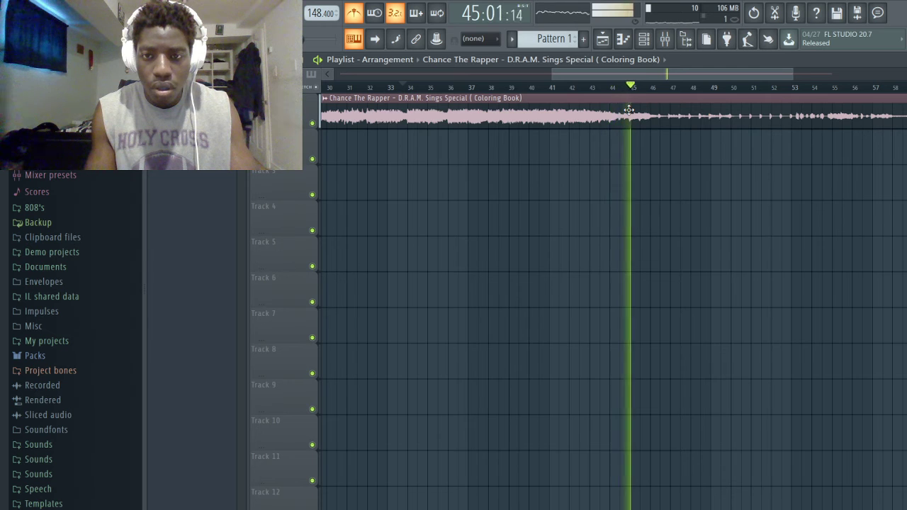
{"action": "scroll", "coordinate": [631, 109], "scroll_direction": "up", "scroll_amount": 5}
{"action": "scroll", "coordinate": [636, 108], "scroll_direction": "down", "scroll_amount": 2}
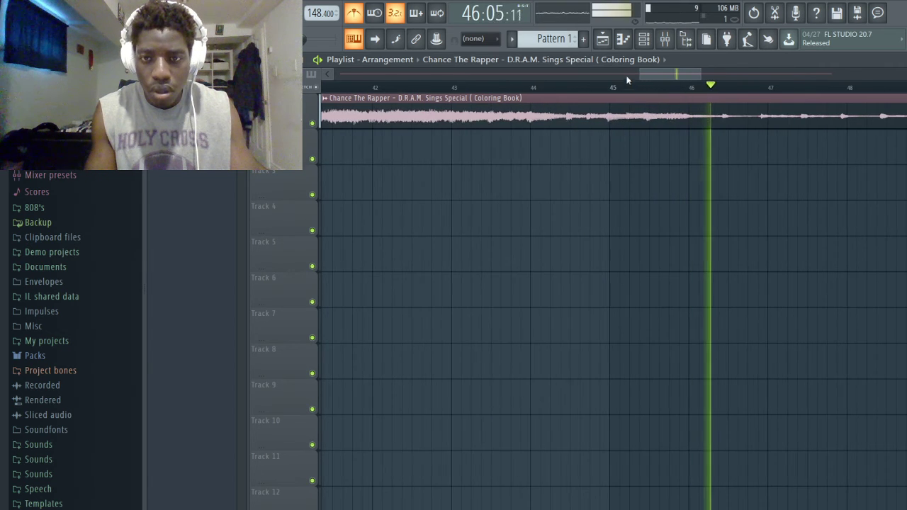
{"action": "left_click", "coordinate": [616, 88]}
{"action": "left_click", "coordinate": [504, 88]}
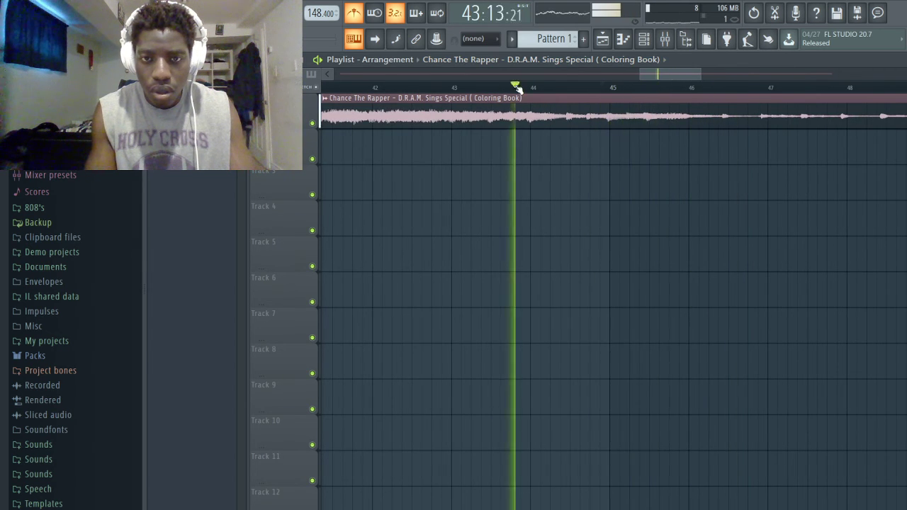
{"action": "left_click", "coordinate": [533, 88]}
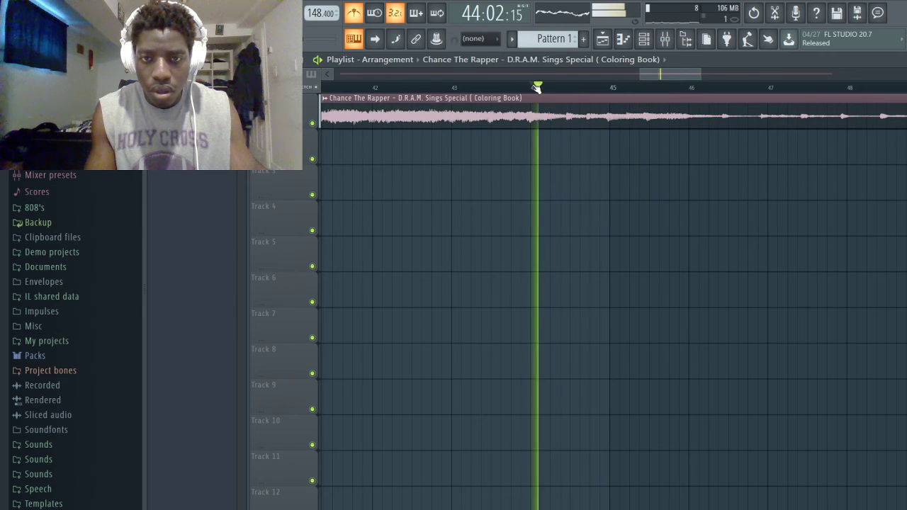
{"action": "left_click", "coordinate": [530, 88]}
{"action": "left_click", "coordinate": [529, 87]}
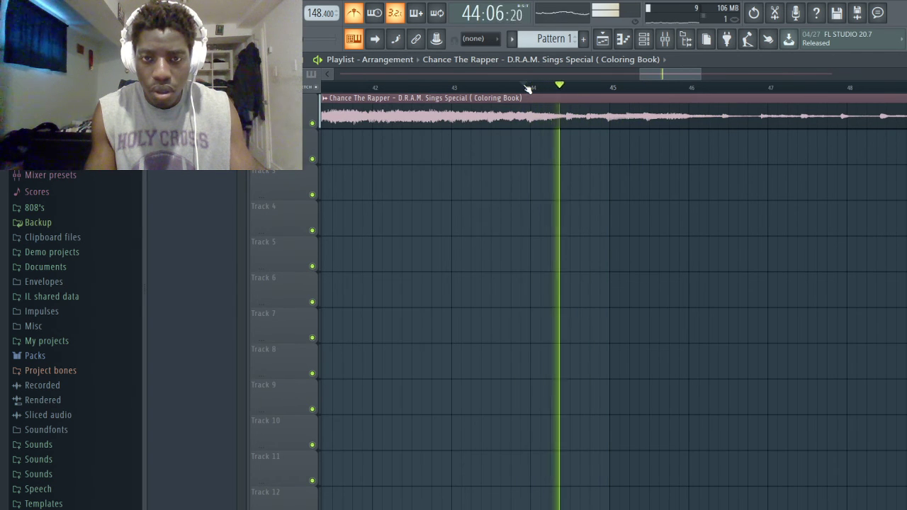
- Set snapping to Cell, then loop the four-bar range starting at bar 10 and play it against the metronome
{"action": "scroll", "coordinate": [562, 197], "scroll_direction": "down", "scroll_amount": 5}
{"action": "scroll", "coordinate": [564, 197], "scroll_direction": "down", "scroll_amount": 1}
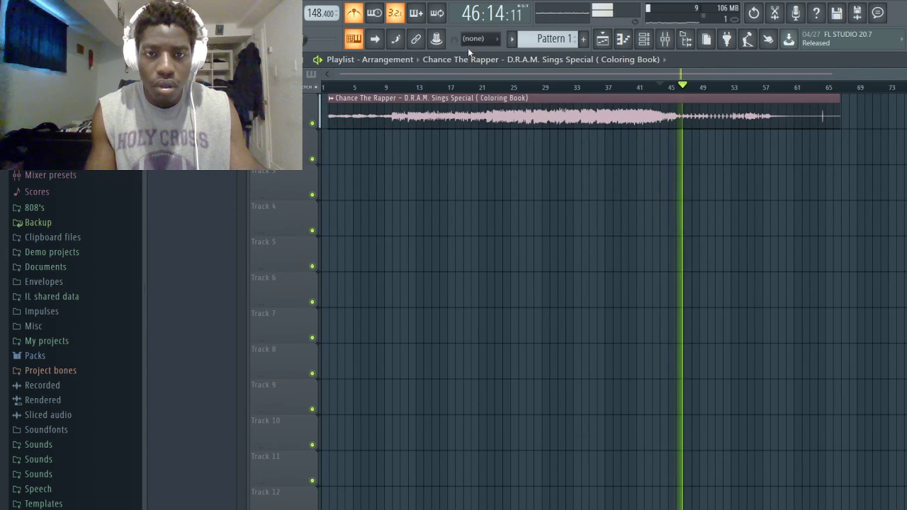
{"action": "scroll", "coordinate": [477, 41], "scroll_direction": "up", "scroll_amount": 1}
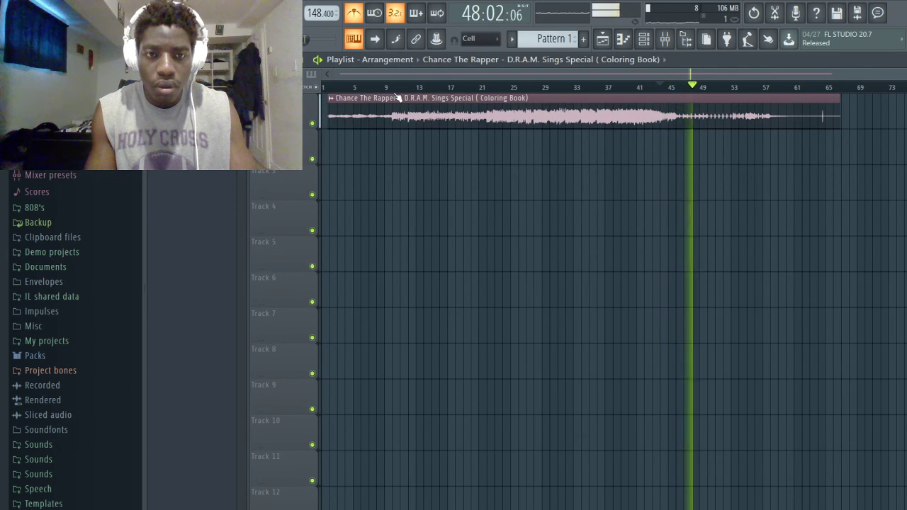
{"action": "left_click_drag", "start_coordinate": [395, 92], "coordinate": [430, 101]}
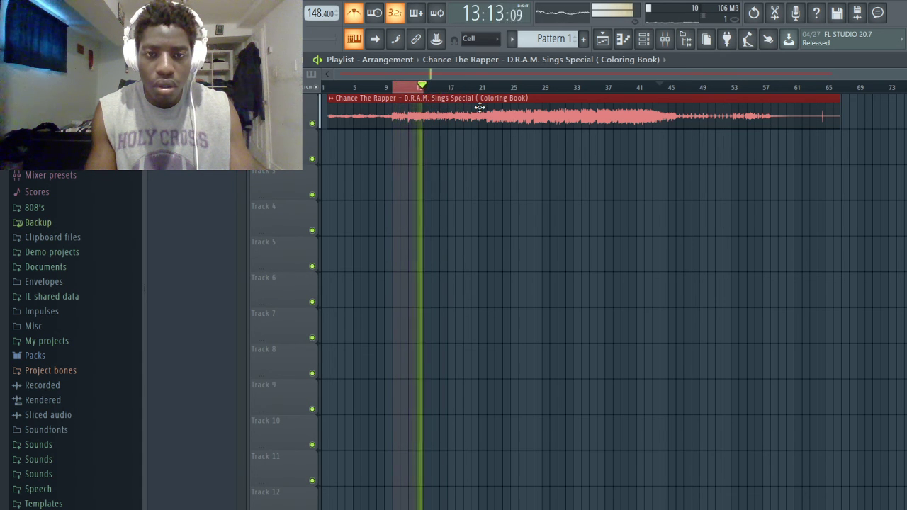
{"action": "key", "text": "space"}
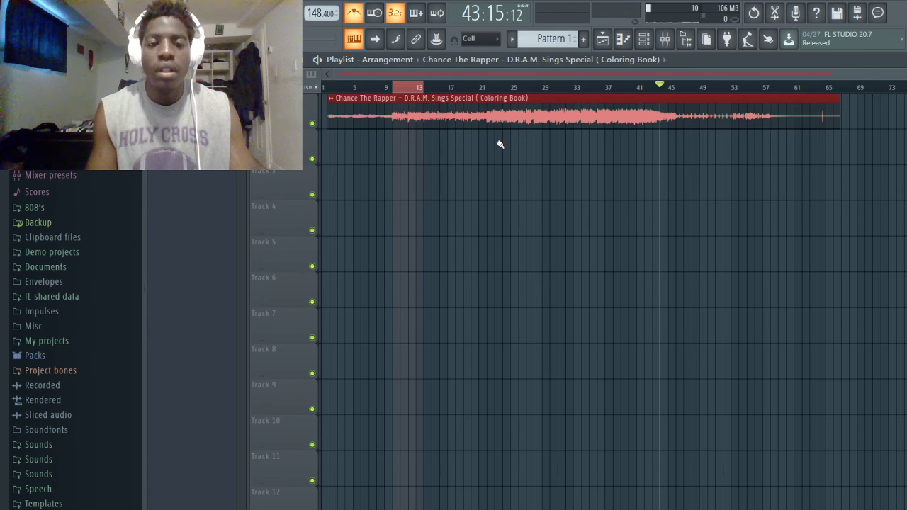
- Slice the song clip at bar 2, delete the short leading piece, and move the remaining clip to start at bar 1
{"action": "scroll", "coordinate": [499, 144], "scroll_direction": "up", "scroll_amount": 3}
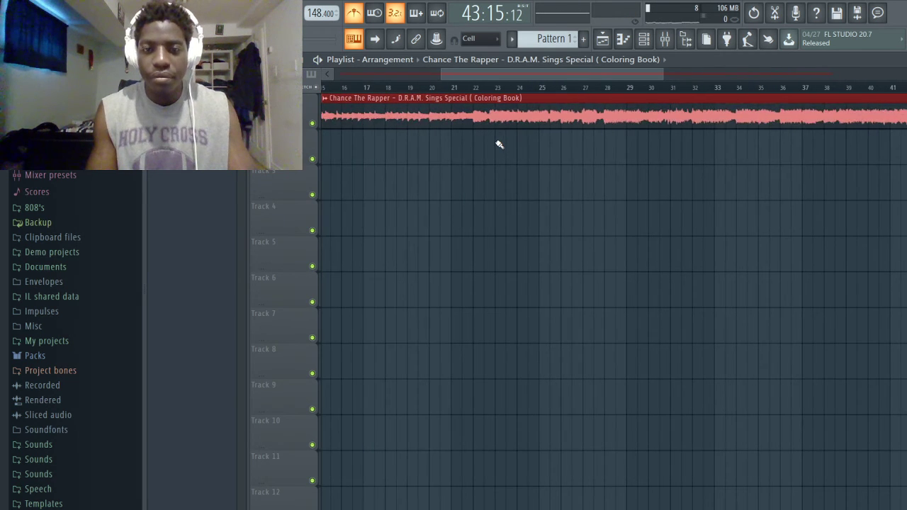
{"action": "scroll", "coordinate": [539, 227], "scroll_direction": "left", "scroll_amount": 5}
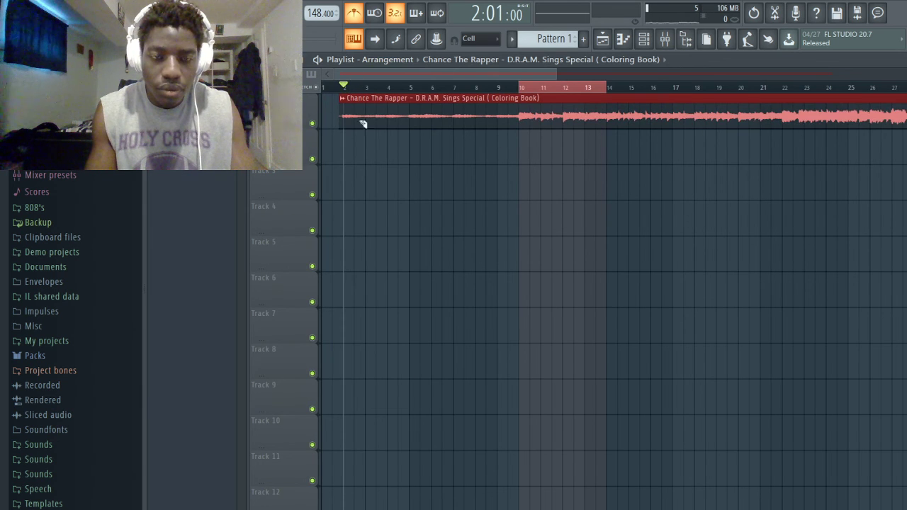
{"action": "left_click_drag", "start_coordinate": [353, 95], "coordinate": [352, 94]}
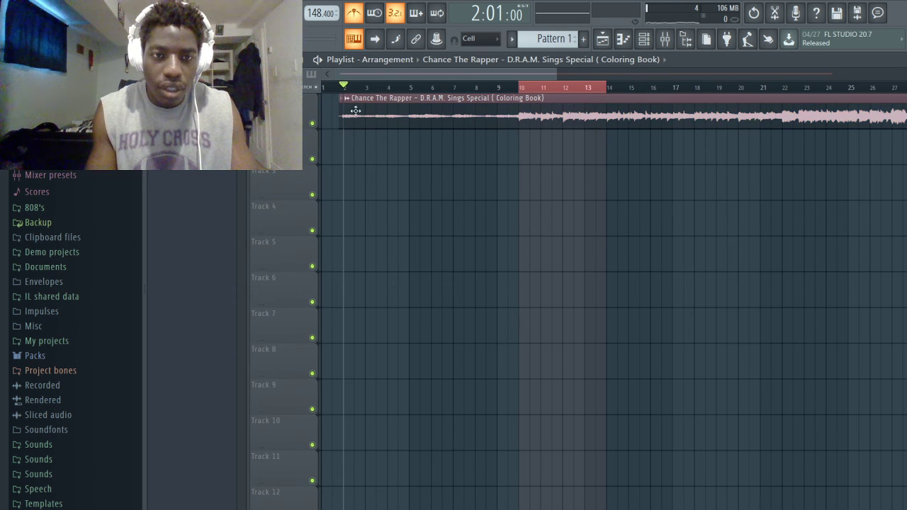
{"action": "scroll", "coordinate": [337, 100], "scroll_direction": "up", "scroll_amount": 5}
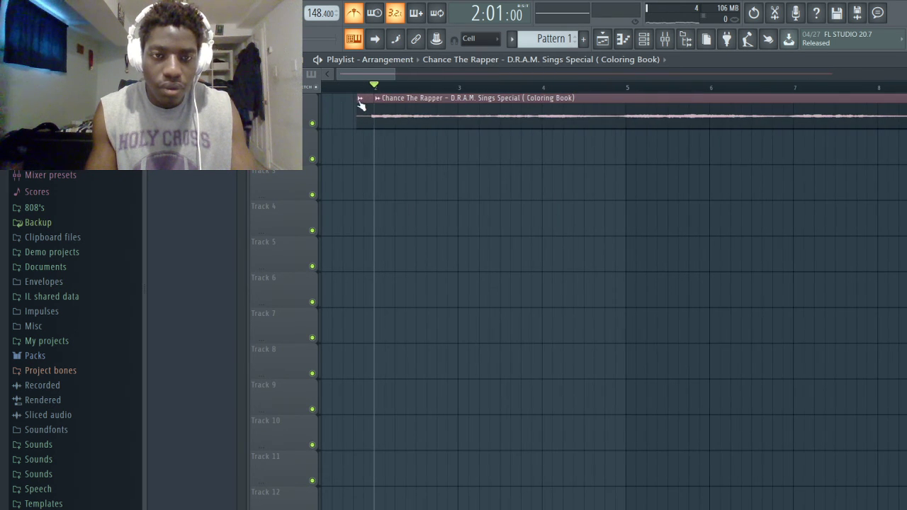
{"action": "scroll", "coordinate": [520, 200], "scroll_direction": "down", "scroll_amount": 8}
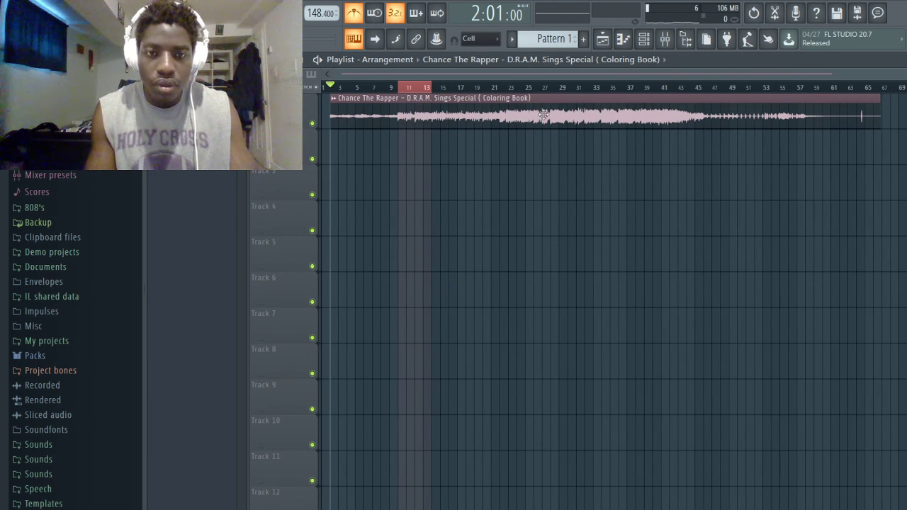
{"action": "scroll", "coordinate": [409, 90], "scroll_direction": "up", "scroll_amount": 2}
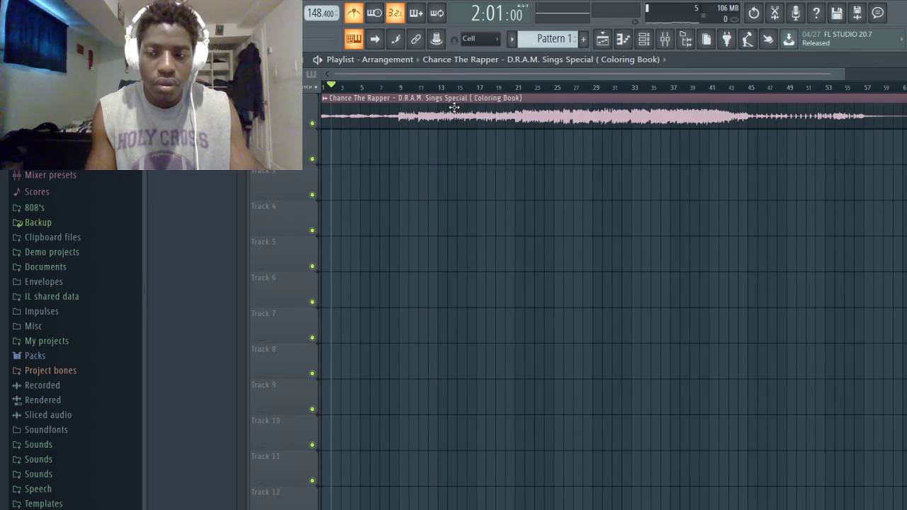
{"action": "scroll", "coordinate": [780, 162], "scroll_direction": "down", "scroll_amount": 1}
{"action": "scroll", "coordinate": [794, 156], "scroll_direction": "down", "scroll_amount": 1}
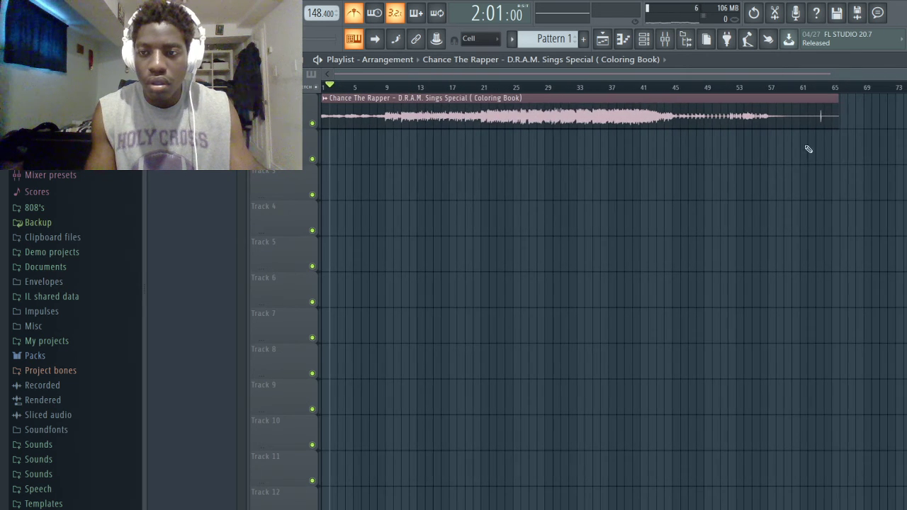
- Audition the song's ending from about bars 56, 44 and 49, then slice the clip just before bar 49 and delete the remainder
{"action": "scroll", "coordinate": [755, 99], "scroll_direction": "up", "scroll_amount": 1}
{"action": "left_click", "coordinate": [720, 86]}
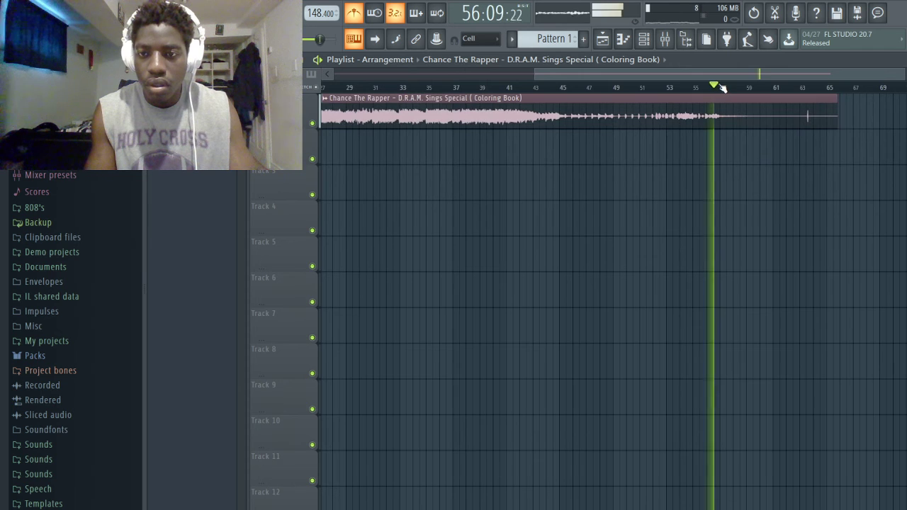
{"action": "left_click", "coordinate": [553, 87]}
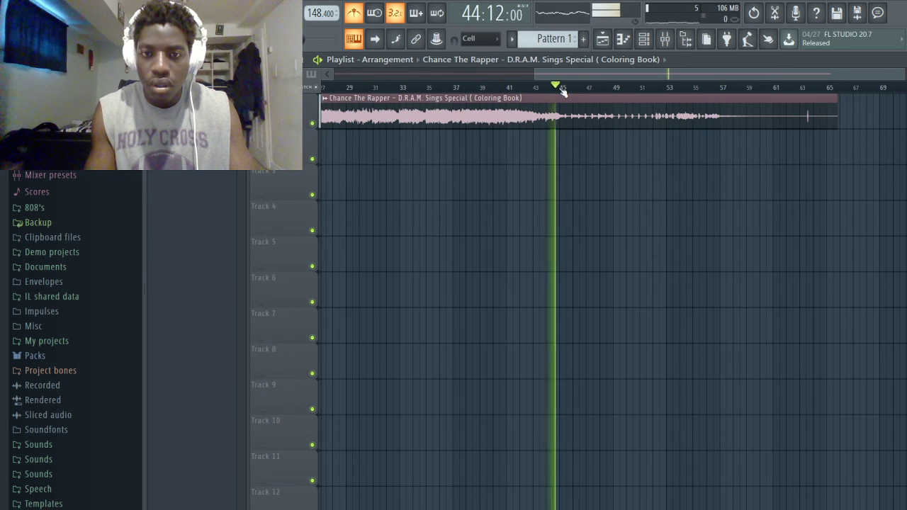
{"action": "left_click", "coordinate": [617, 87]}
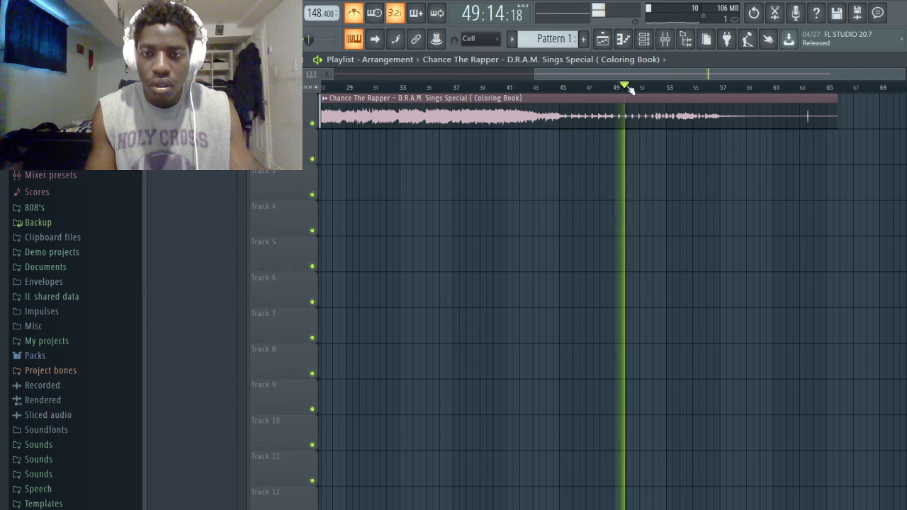
{"action": "left_click", "coordinate": [617, 87]}
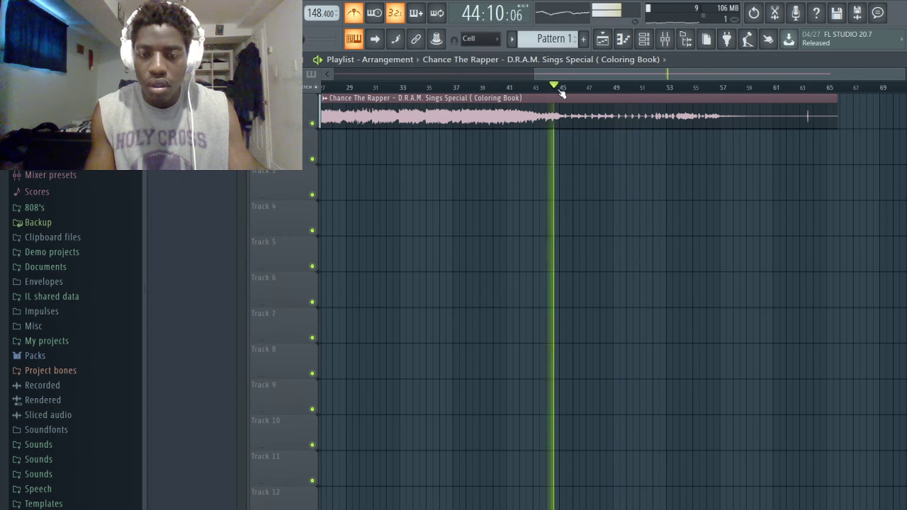
{"action": "left_click", "coordinate": [523, 86]}
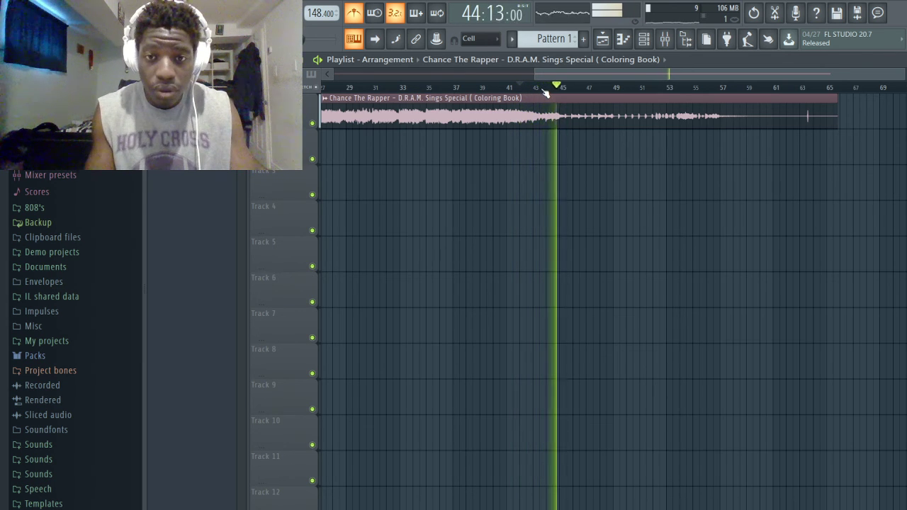
{"action": "key", "text": "space"}
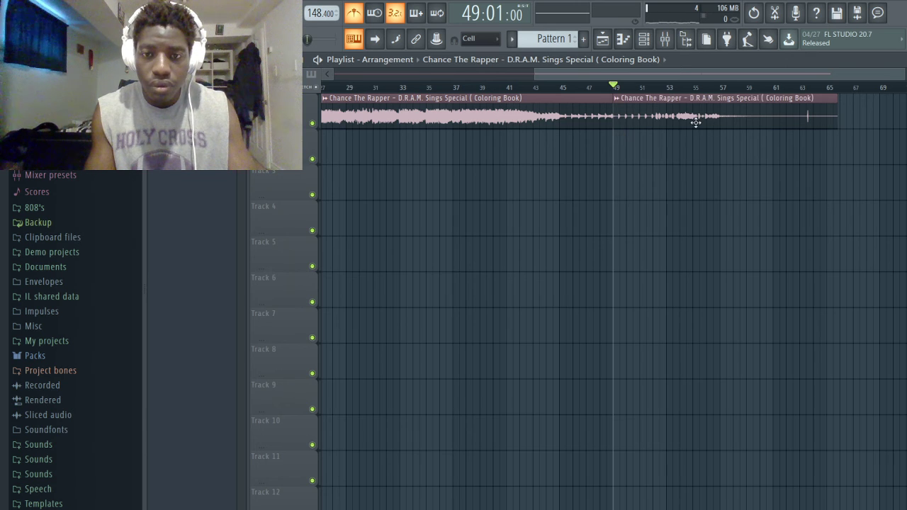
{"action": "right_click", "coordinate": [696, 122]}
- Play the song between about bars 37 and 45 to find section changes, and slice the clip near bars 41 and 45
{"action": "key", "text": "space"}
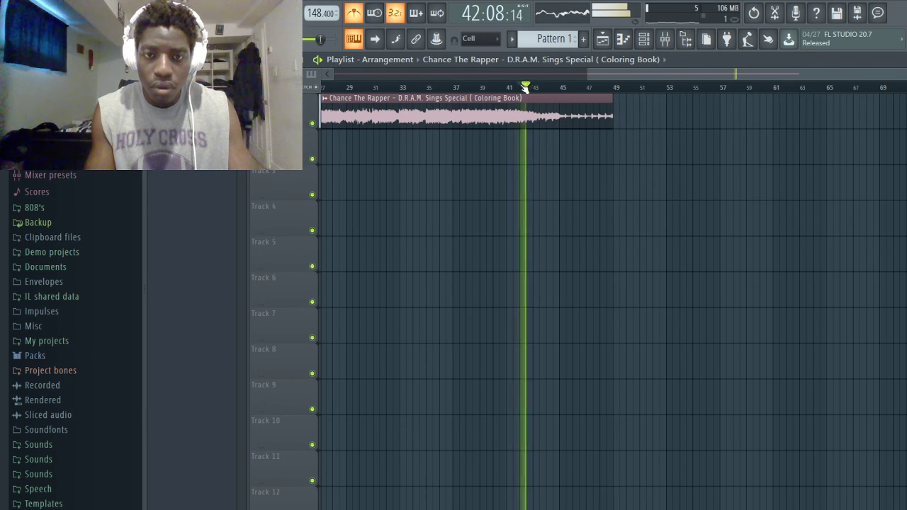
{"action": "left_click", "coordinate": [486, 87]}
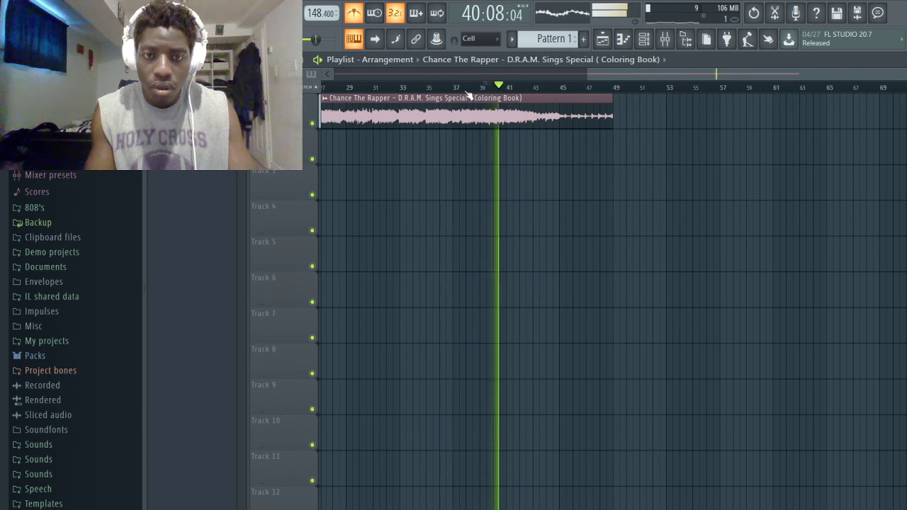
{"action": "left_click", "coordinate": [456, 86]}
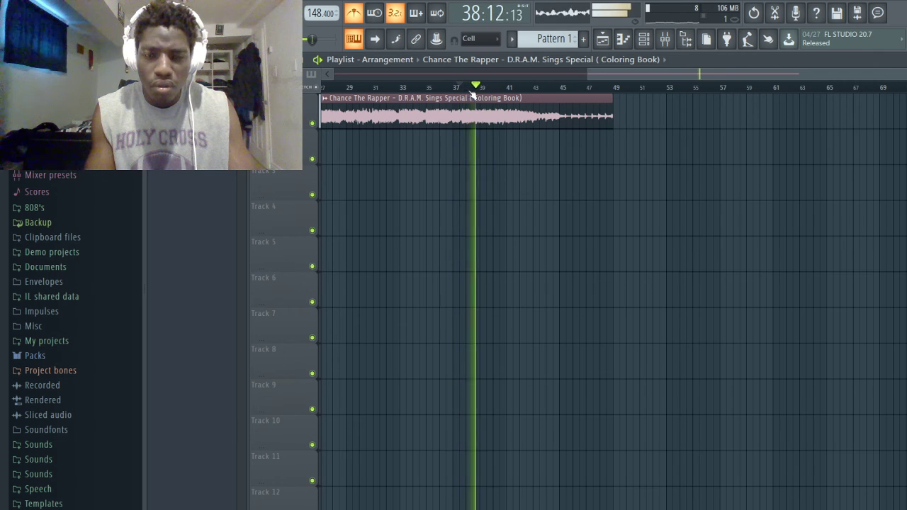
{"action": "left_click", "coordinate": [527, 88]}
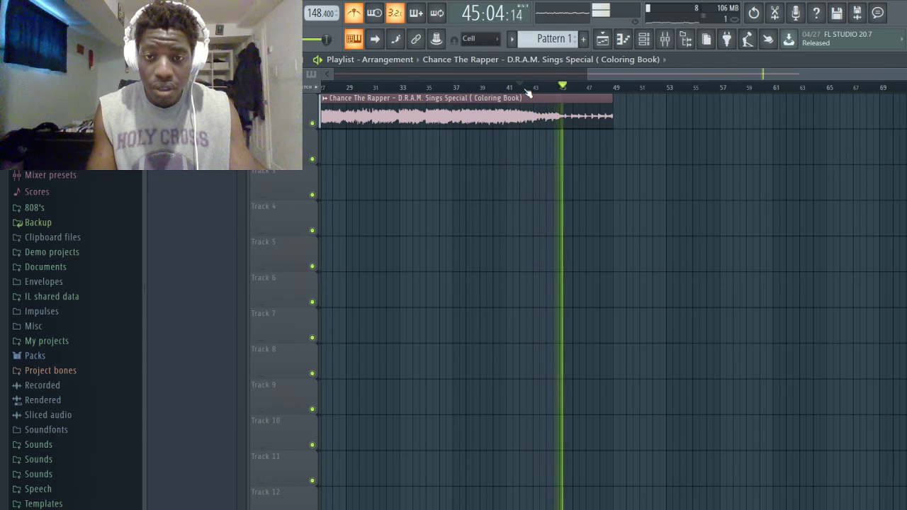
{"action": "key", "text": "space"}
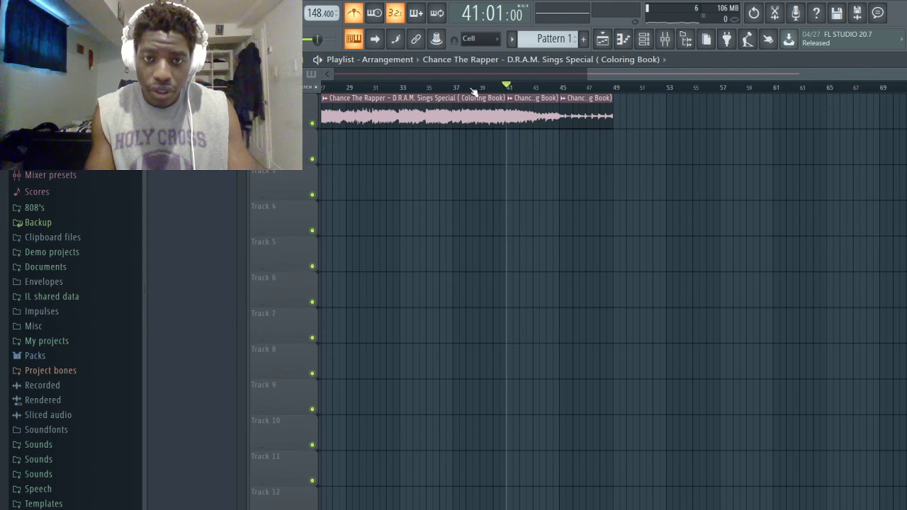
- Play the song from several points between about bars 29 and 37 to listen for section changes
{"action": "key", "text": "space"}
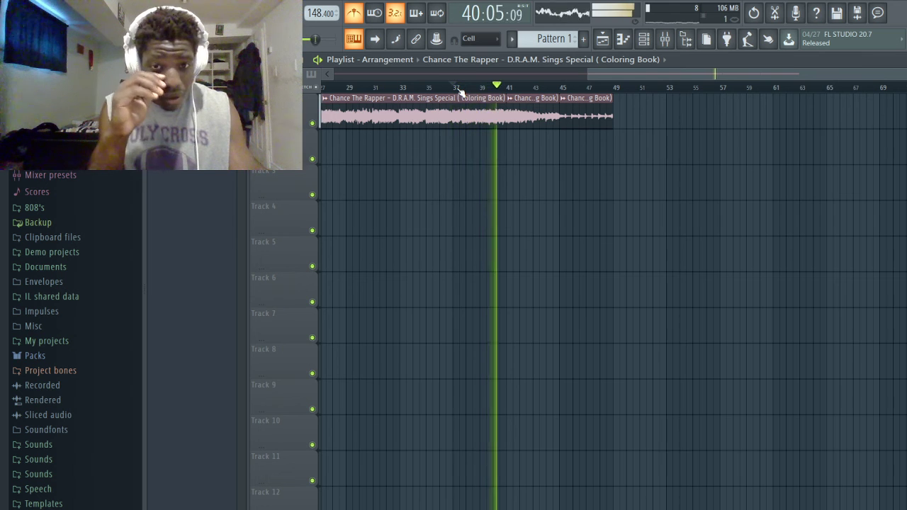
{"action": "left_click", "coordinate": [428, 87]}
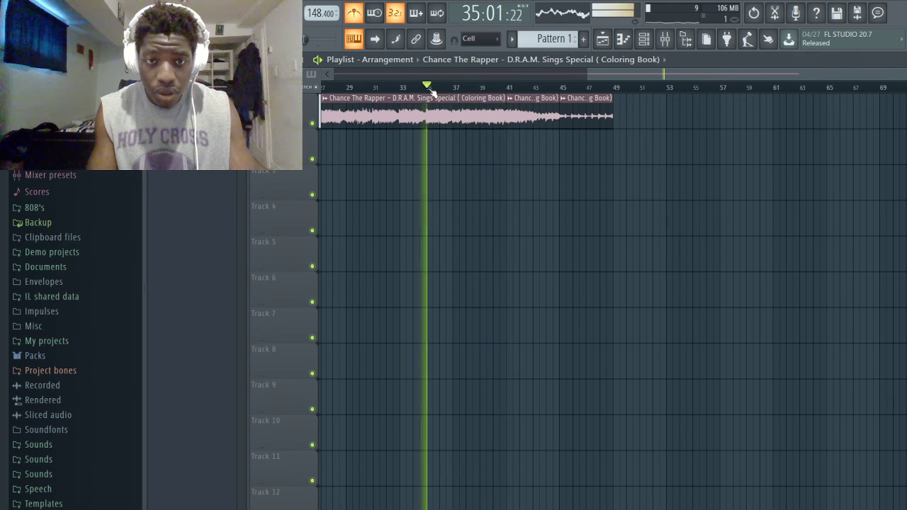
{"action": "left_click", "coordinate": [389, 87]}
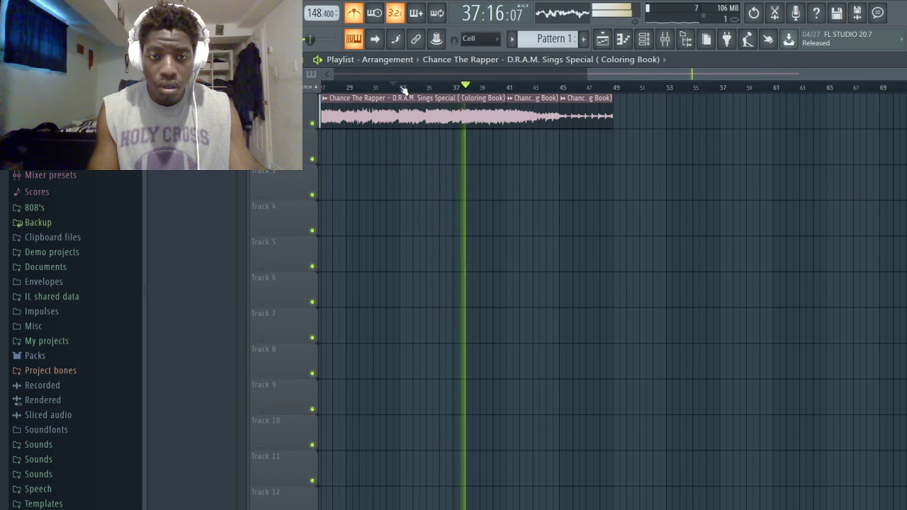
{"action": "left_click", "coordinate": [402, 89]}
{"action": "left_click", "coordinate": [360, 89]}
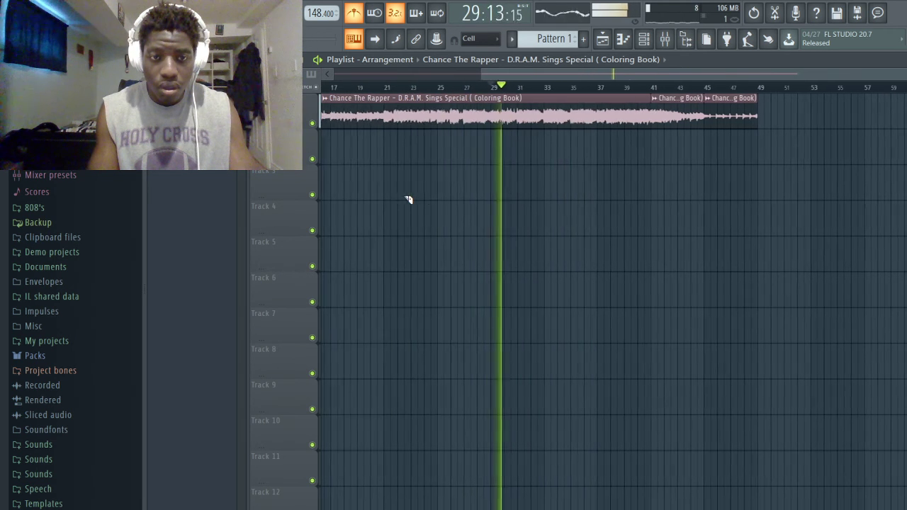
- Play the song's intro from about bar 4 and again from about bar 2
{"action": "scroll", "coordinate": [402, 143], "scroll_direction": "up", "scroll_amount": 2}
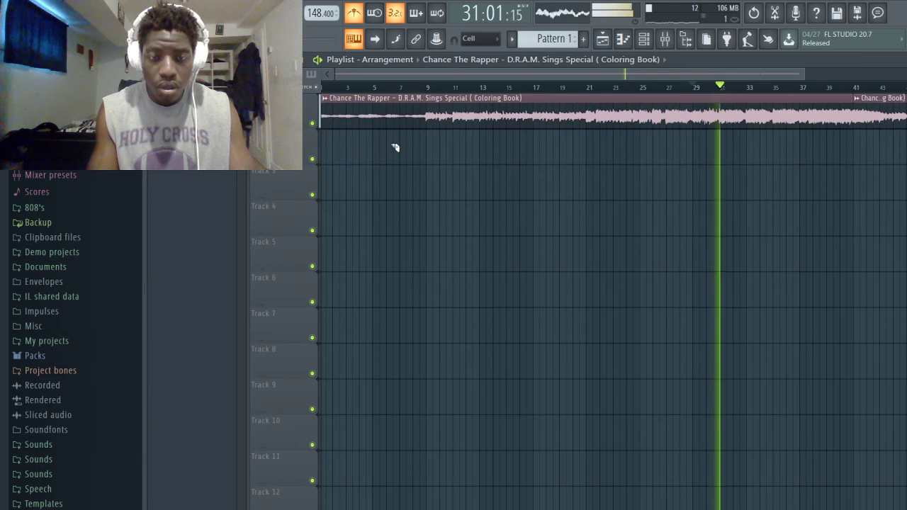
{"action": "scroll", "coordinate": [395, 146], "scroll_direction": "down", "scroll_amount": 3}
{"action": "left_click", "coordinate": [352, 88]}
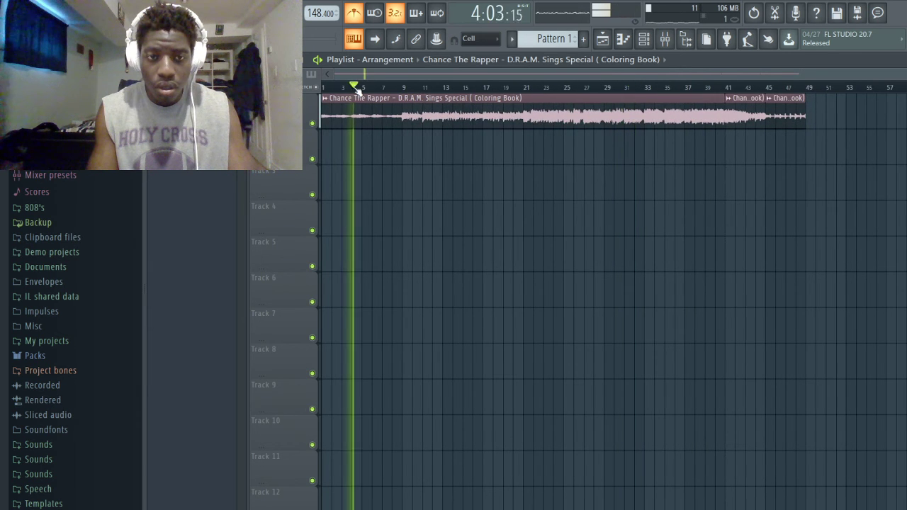
{"action": "left_click", "coordinate": [331, 88]}
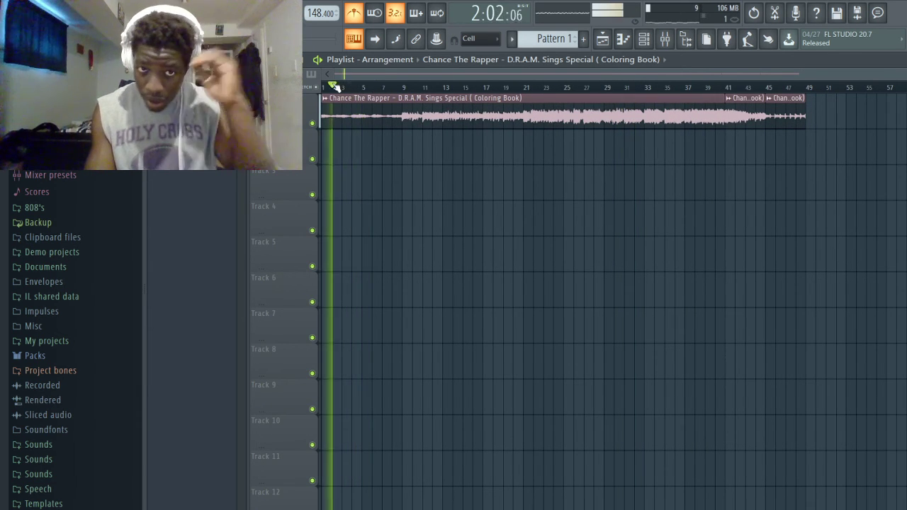
- Audition the song from about bars 46, 45, 41 and 3, and delete the last clip after bar 45
{"action": "left_click", "coordinate": [780, 86]}
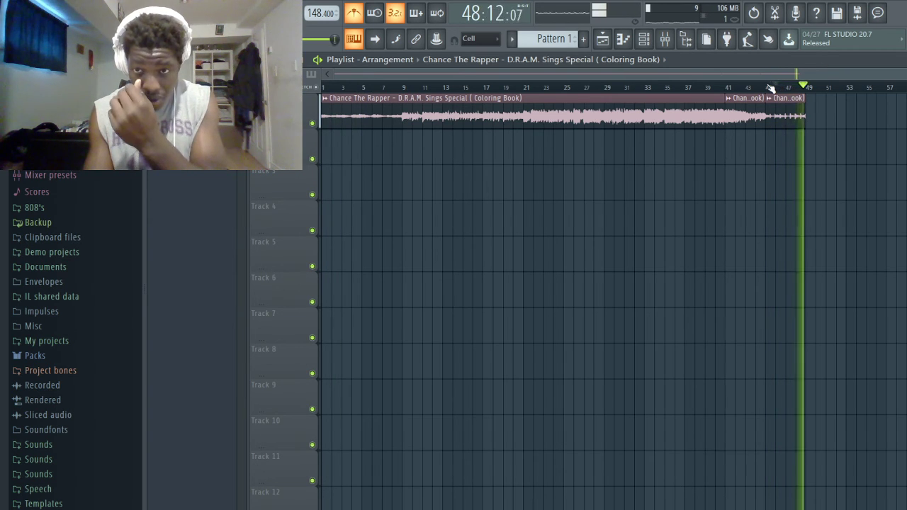
{"action": "left_click", "coordinate": [769, 87]}
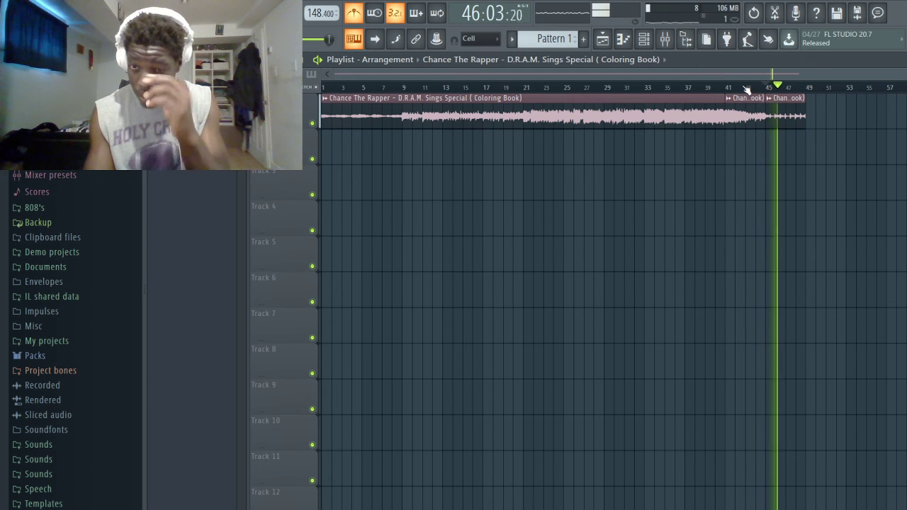
{"action": "left_click", "coordinate": [722, 87]}
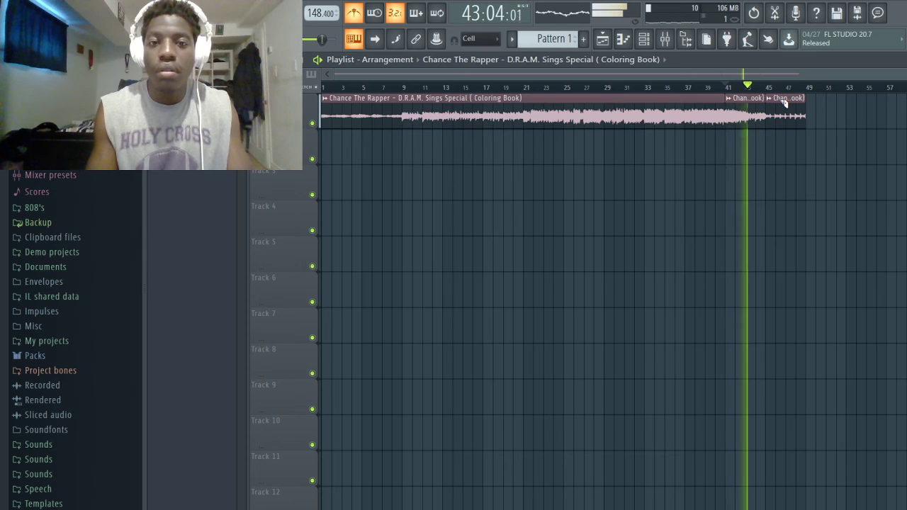
{"action": "left_click", "coordinate": [351, 87]}
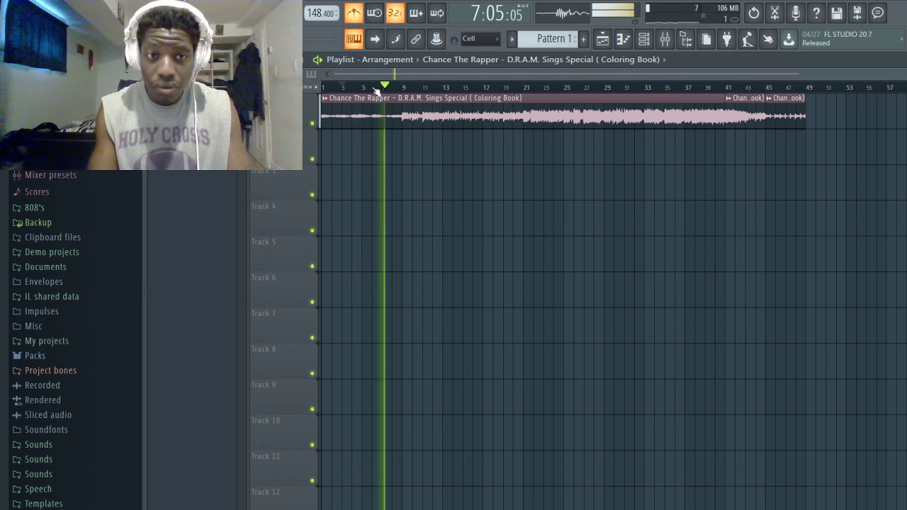
{"action": "right_click", "coordinate": [801, 107]}
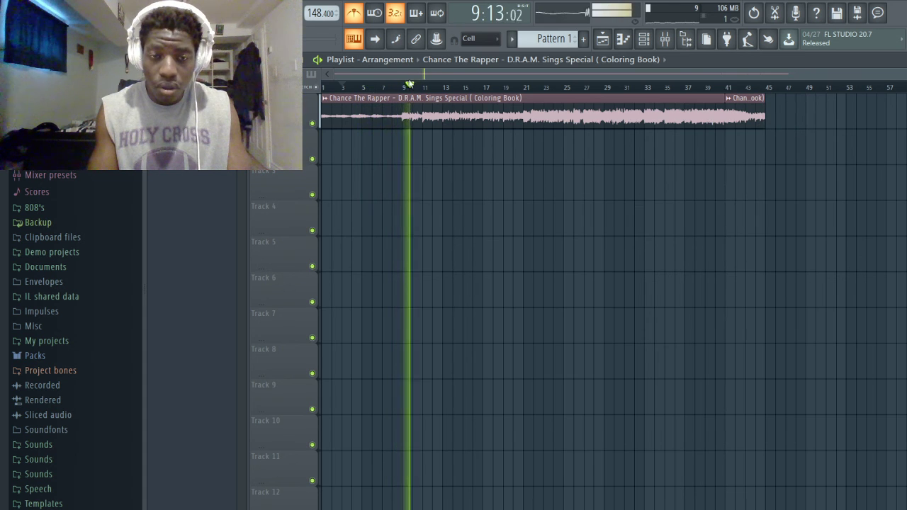
- Play the intro from about bars 5 and 1, and slice the clip at bar 9
{"action": "key", "text": "space"}
{"action": "left_click", "coordinate": [364, 88]}
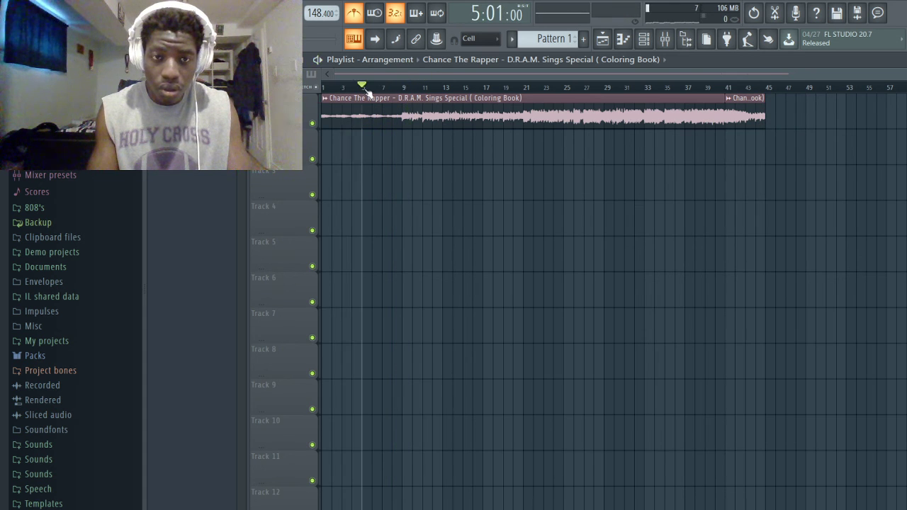
{"action": "key", "text": "space"}
{"action": "key", "text": "space"}
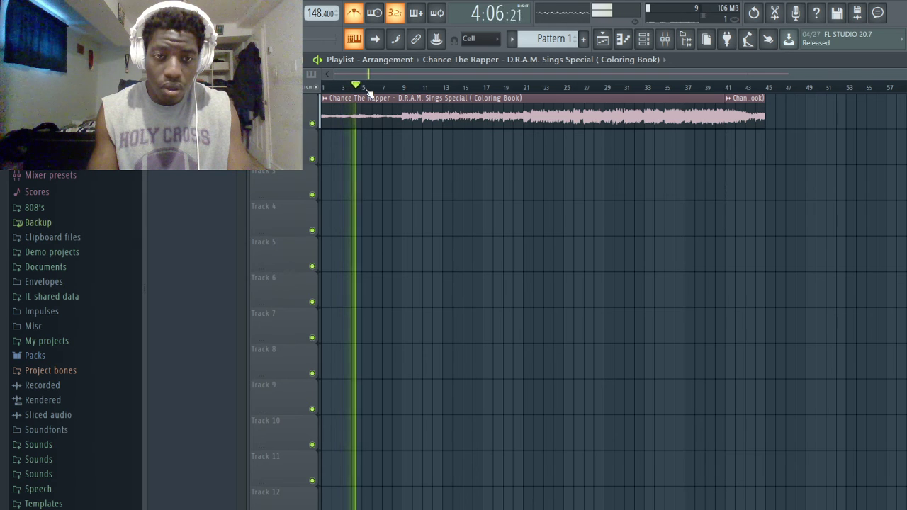
{"action": "key", "text": "space"}
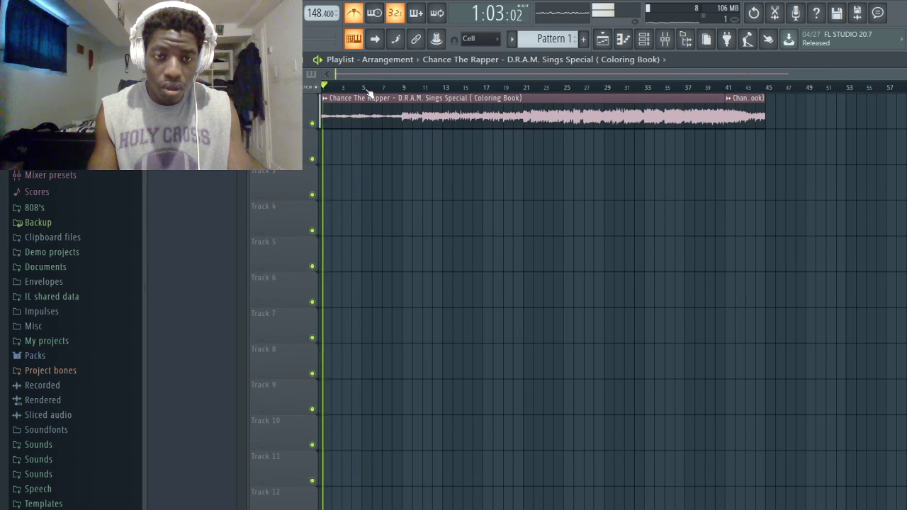
{"action": "key", "text": "space"}
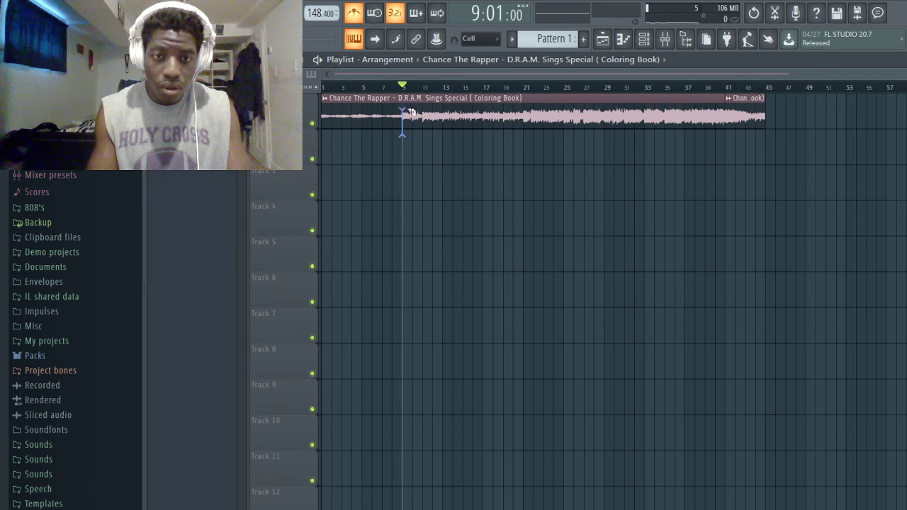
{"action": "key", "text": "space"}
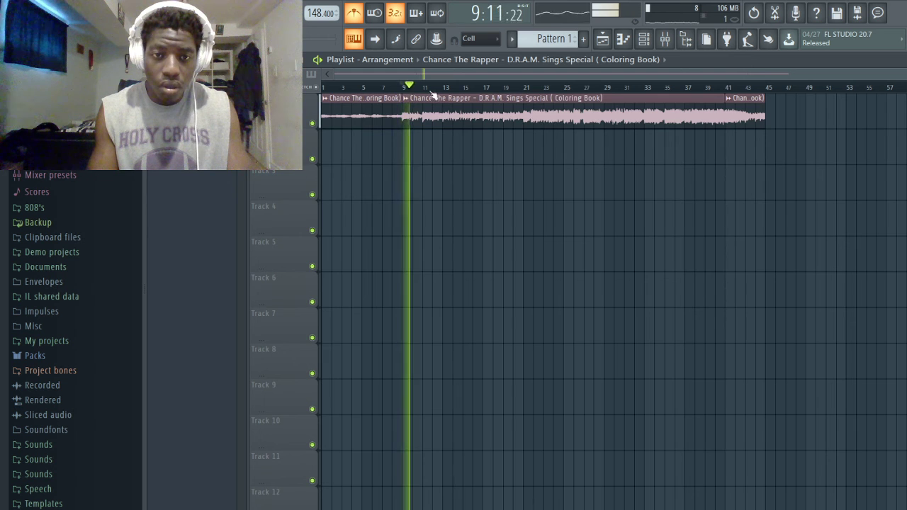
- Audition the song between about bars 16 and 21, slice the clip at bar 17 and delete the section between bars 9 and 17
{"action": "left_click_drag", "start_coordinate": [413, 98], "coordinate": [486, 94]}
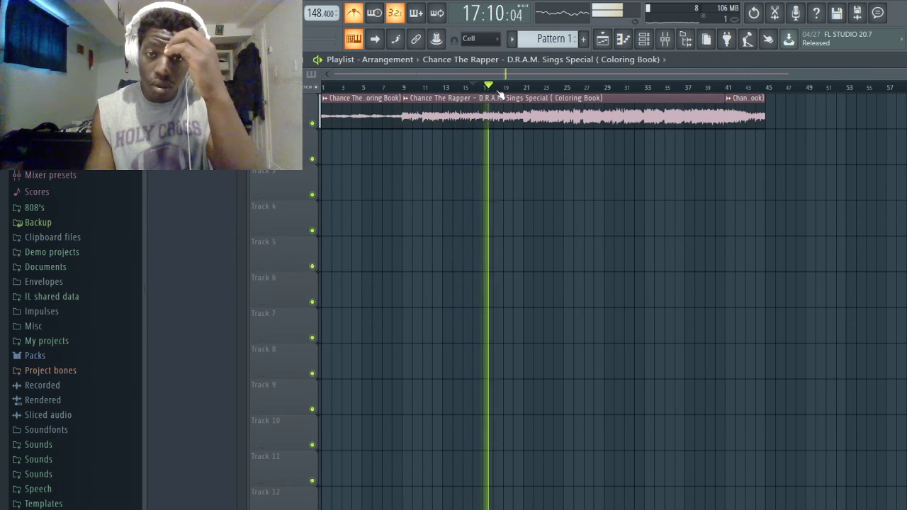
{"action": "left_click_drag", "start_coordinate": [508, 89], "coordinate": [530, 92]}
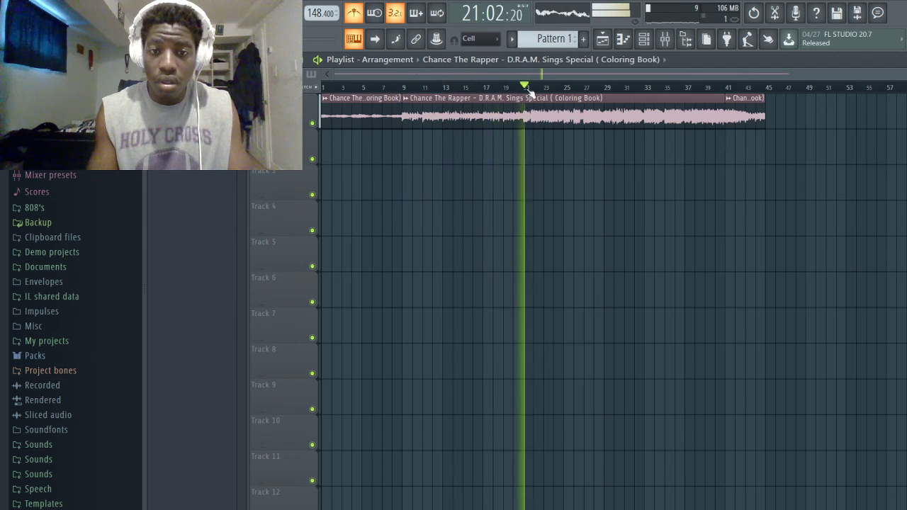
{"action": "left_click", "coordinate": [485, 90]}
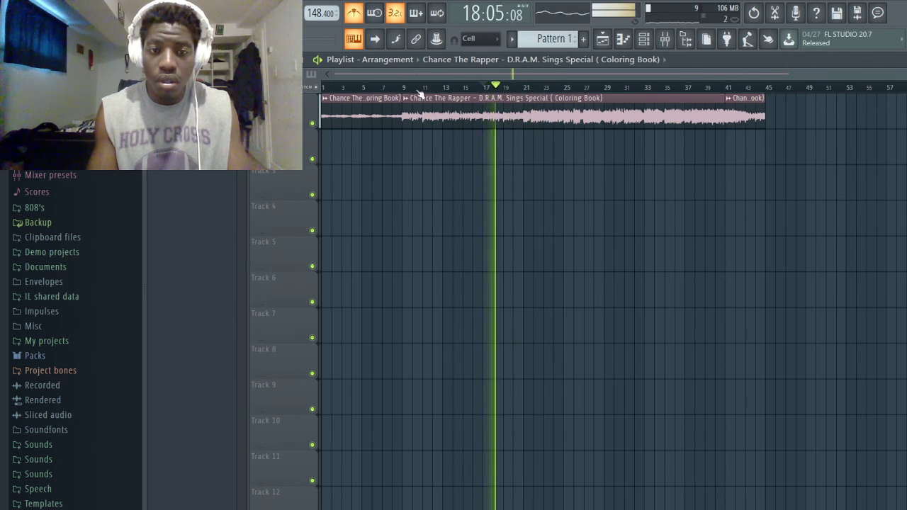
{"action": "key", "text": "space"}
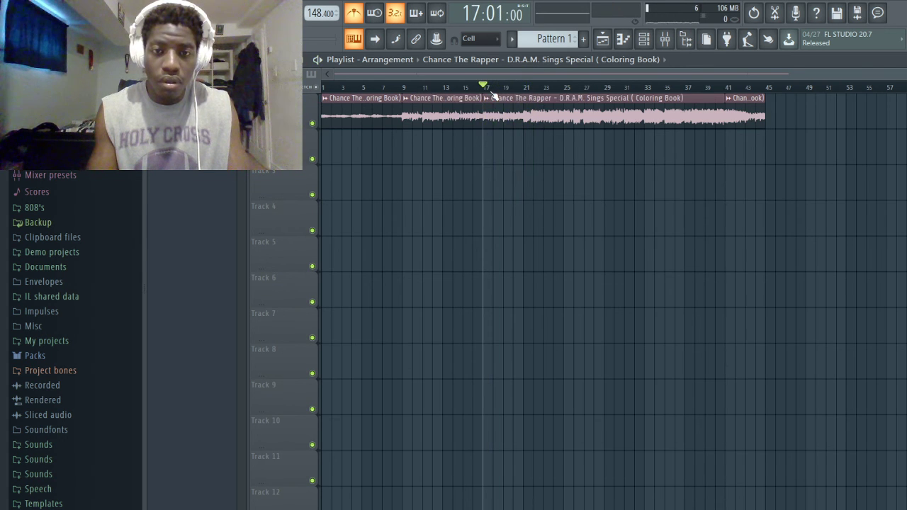
{"action": "key", "text": "space"}
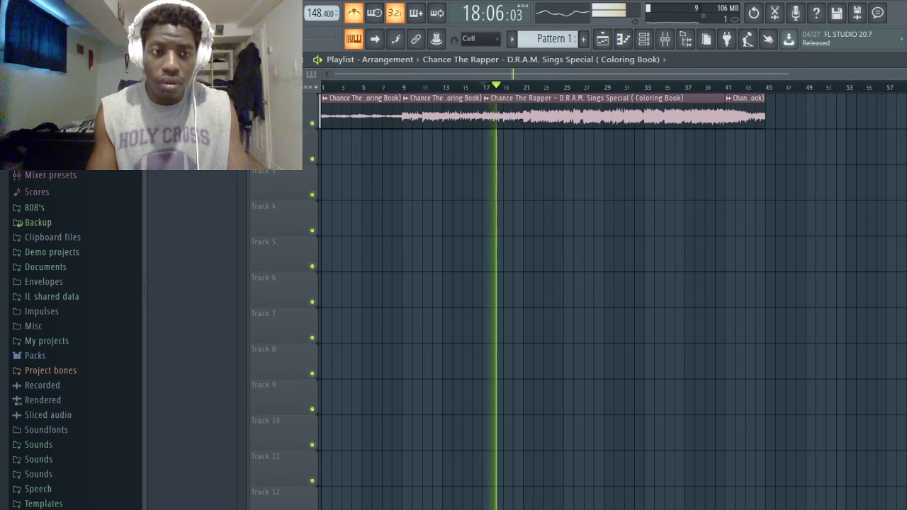
{"action": "right_click", "coordinate": [447, 93]}
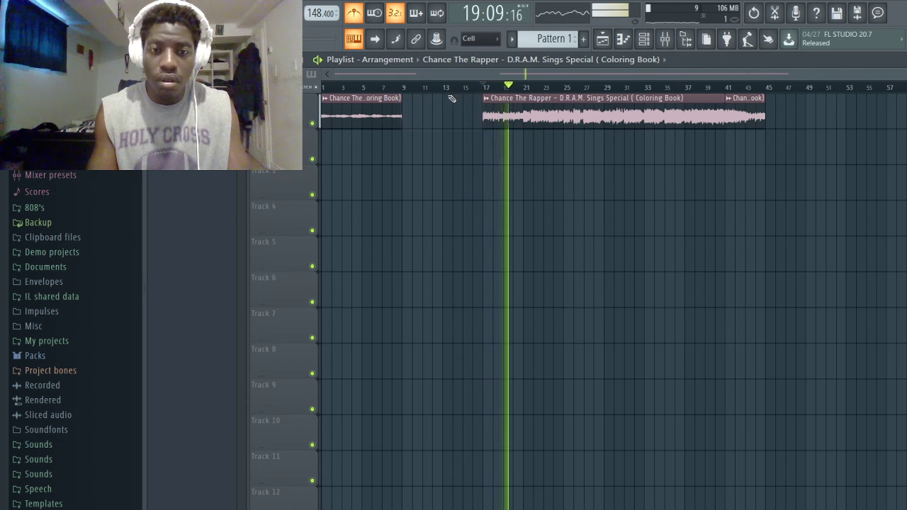
- Play the remaining long clip from several points between about bars 17 and 39 to listen for section changes
{"action": "left_click", "coordinate": [554, 87]}
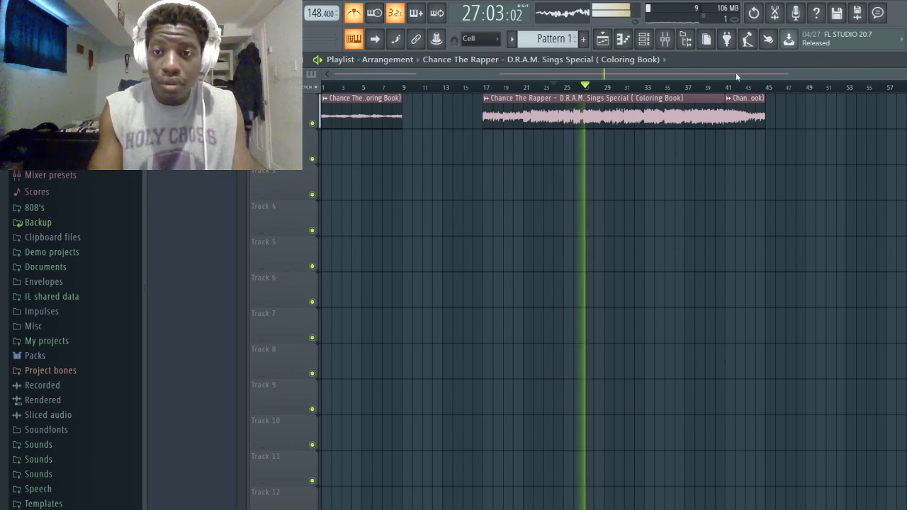
{"action": "left_click", "coordinate": [707, 88]}
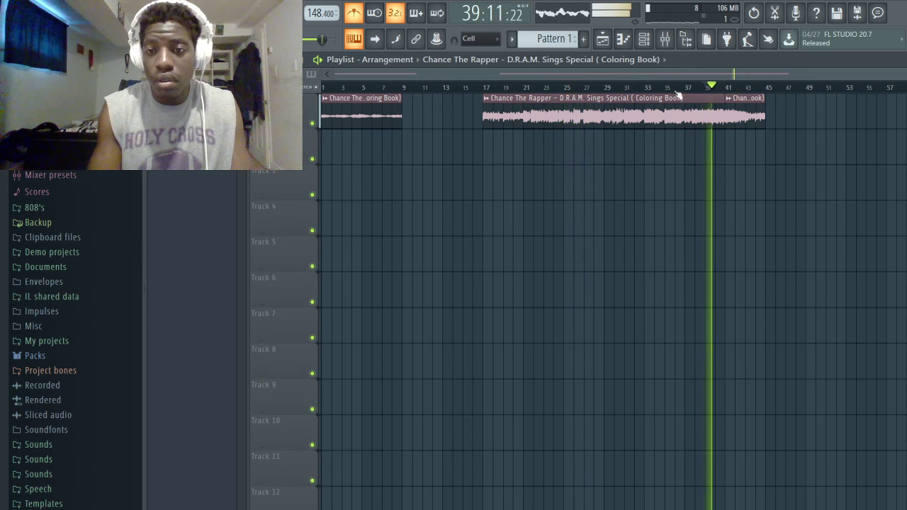
{"action": "left_click", "coordinate": [646, 89]}
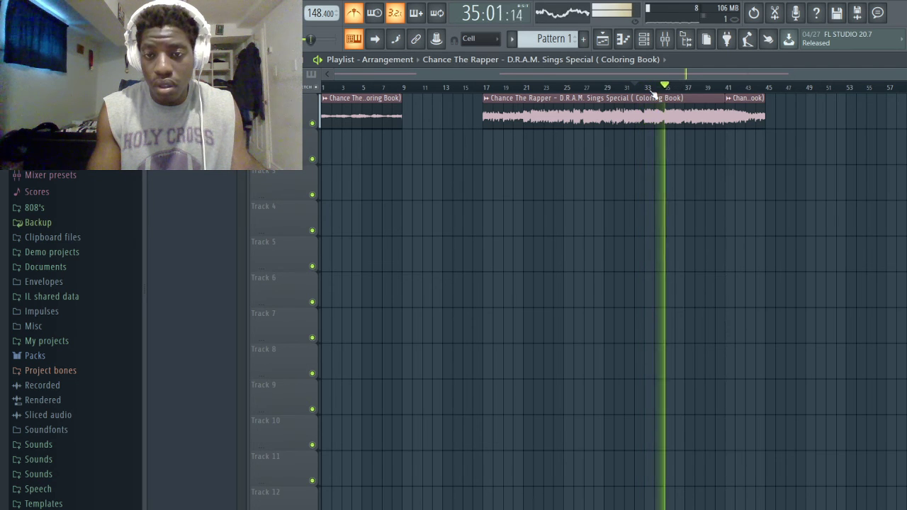
{"action": "left_click", "coordinate": [600, 87]}
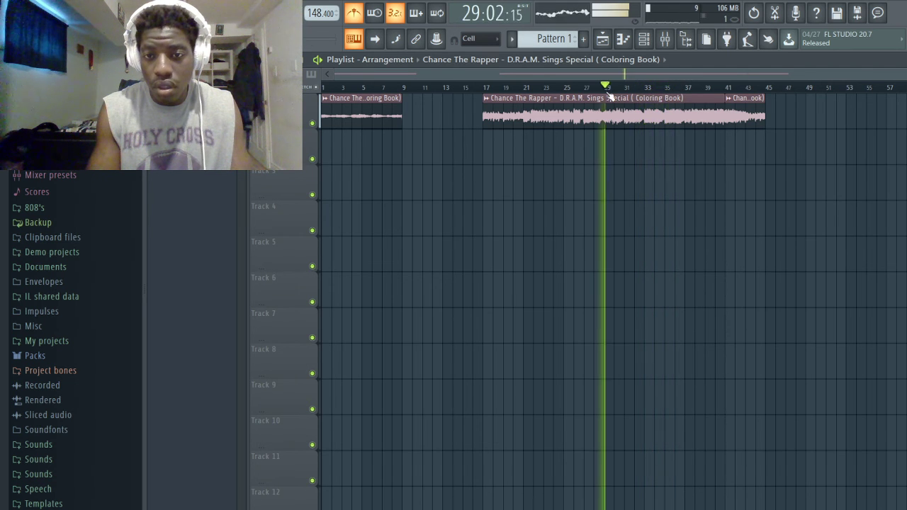
{"action": "left_click", "coordinate": [565, 88]}
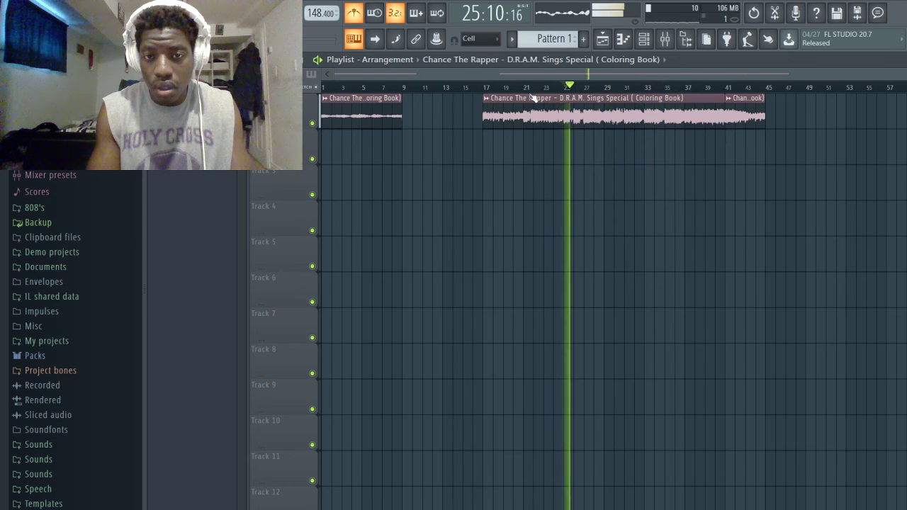
{"action": "left_click", "coordinate": [524, 89]}
{"action": "left_click", "coordinate": [485, 88]}
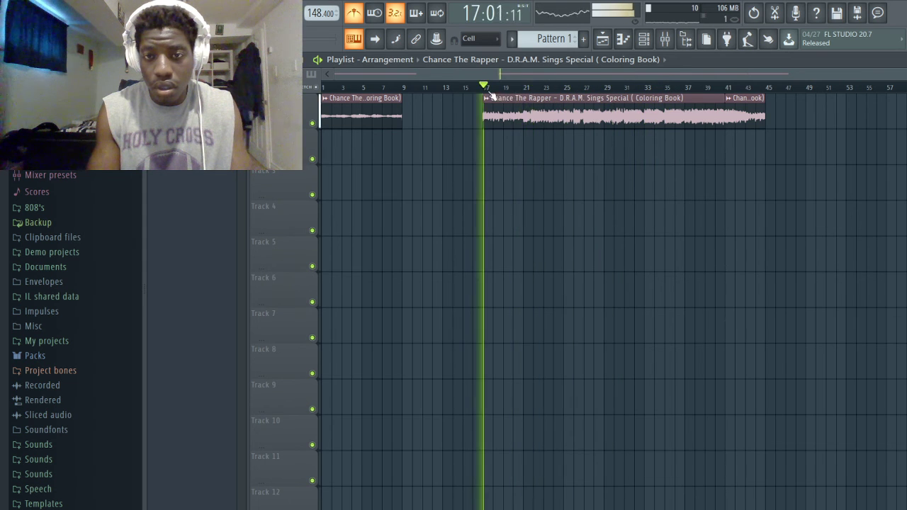
- Play the song from about bars 35, 33, 32 and 41 to compare the later sections, and stop playback
{"action": "left_click", "coordinate": [666, 88]}
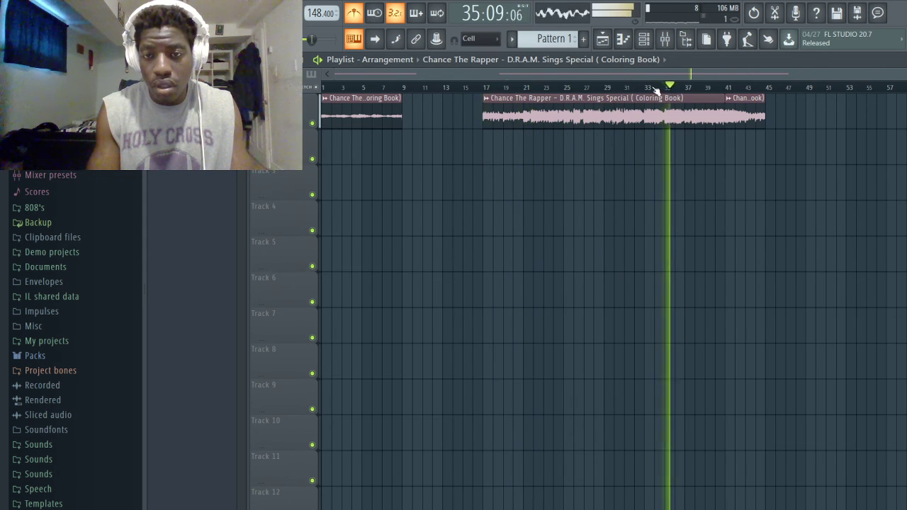
{"action": "left_click", "coordinate": [647, 88]}
{"action": "left_click", "coordinate": [636, 88]}
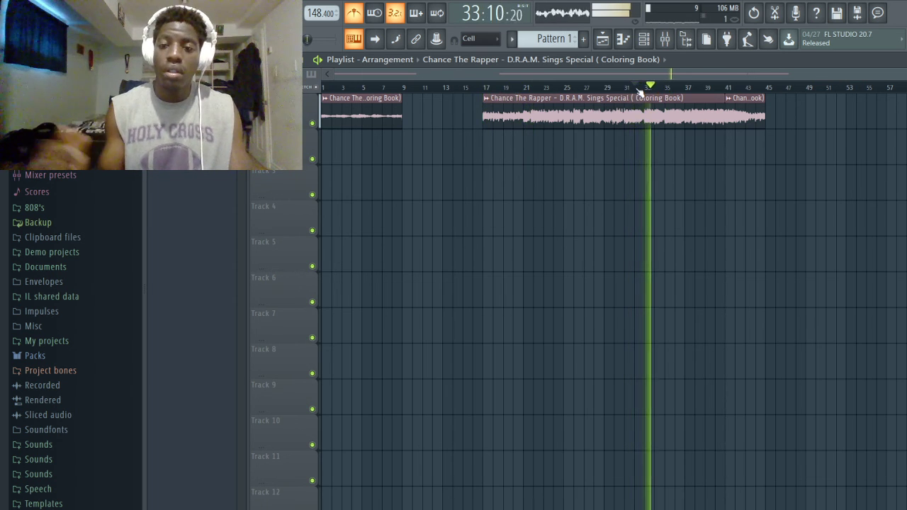
{"action": "left_click", "coordinate": [729, 87]}
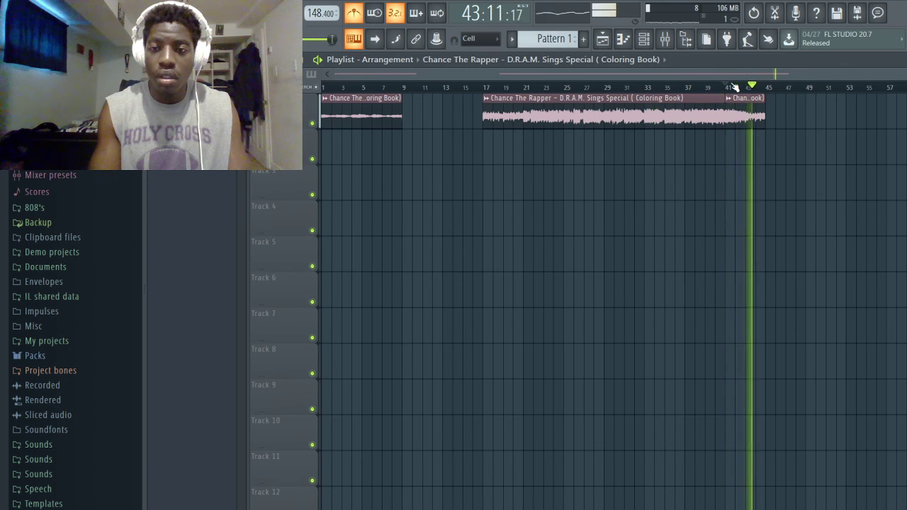
{"action": "key", "text": "space"}
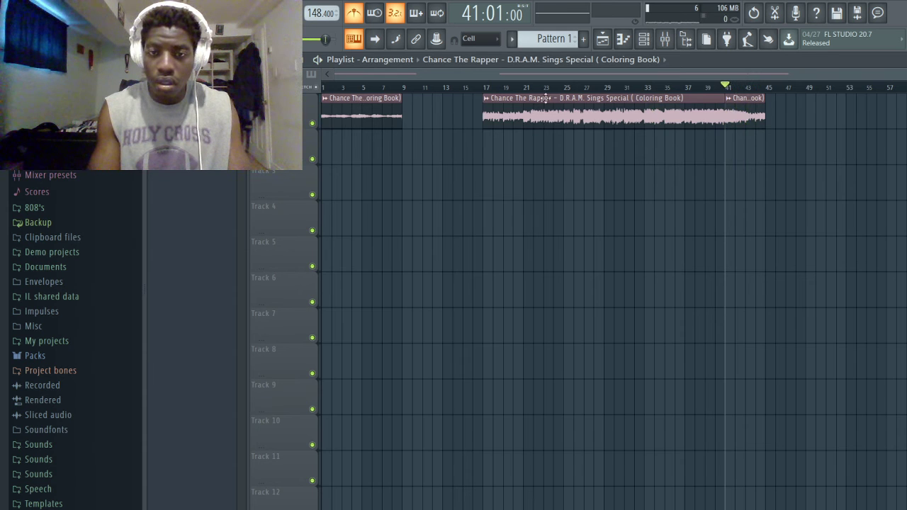
- Play the song repeatedly from about bars 17, 21 and 25 to compare the start of the long clip
{"action": "key", "text": "space"}
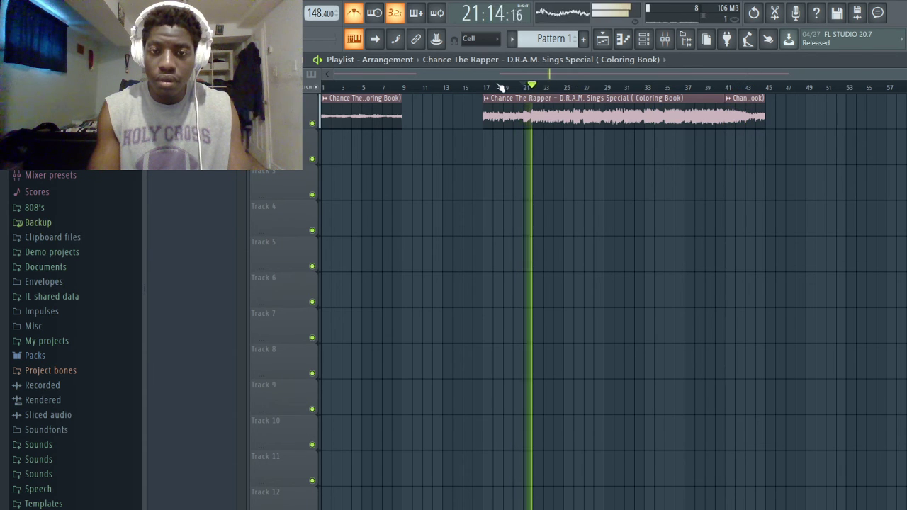
{"action": "left_click", "coordinate": [488, 86]}
{"action": "left_click", "coordinate": [573, 88]}
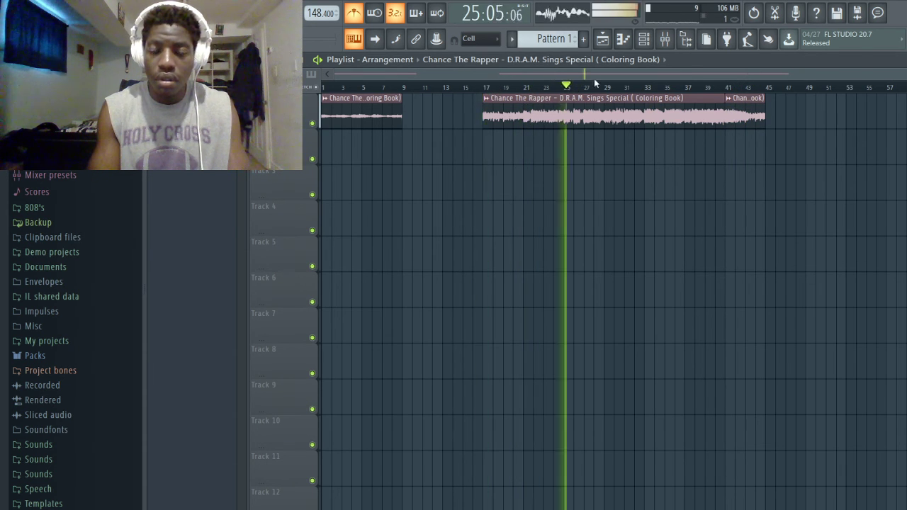
{"action": "left_click", "coordinate": [485, 88]}
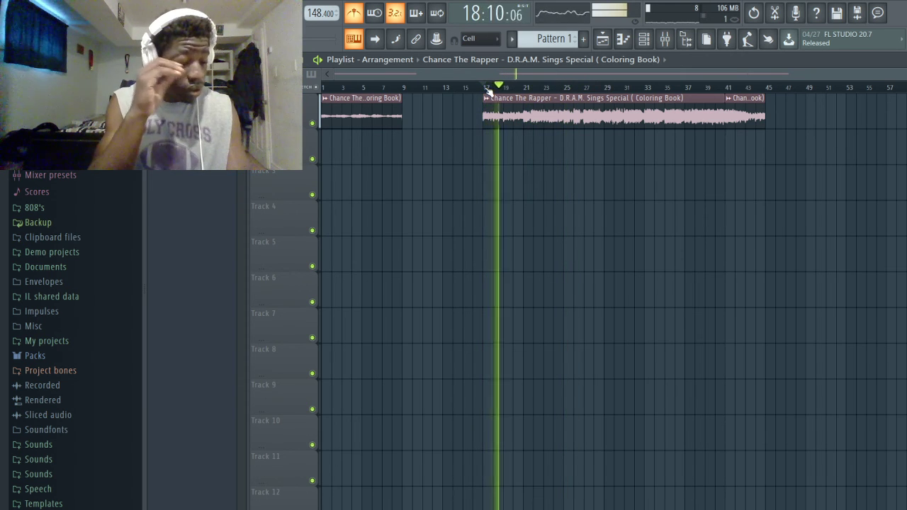
{"action": "double_click", "coordinate": [564, 96]}
{"action": "left_click", "coordinate": [602, 206]}
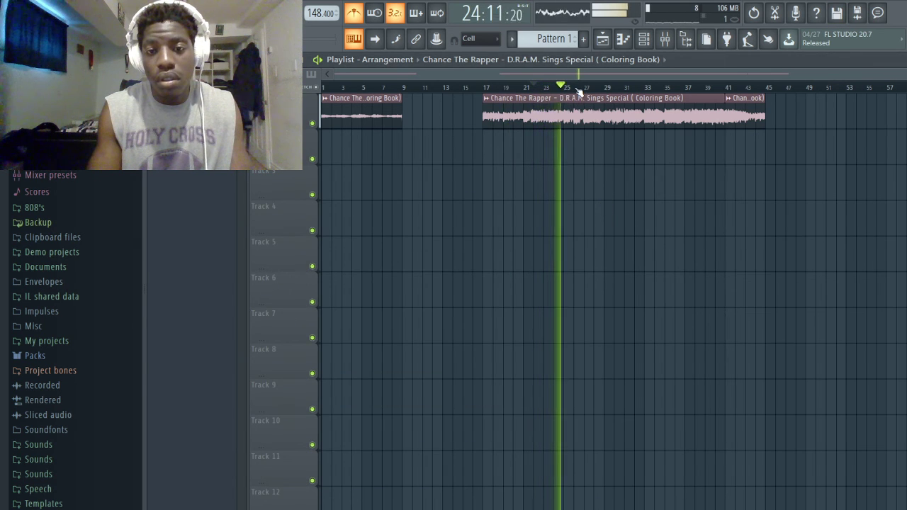
- Play the song from about bars 18, 24, 28 and 27 to listen for section changes, and stop playback
{"action": "left_click", "coordinate": [496, 87]}
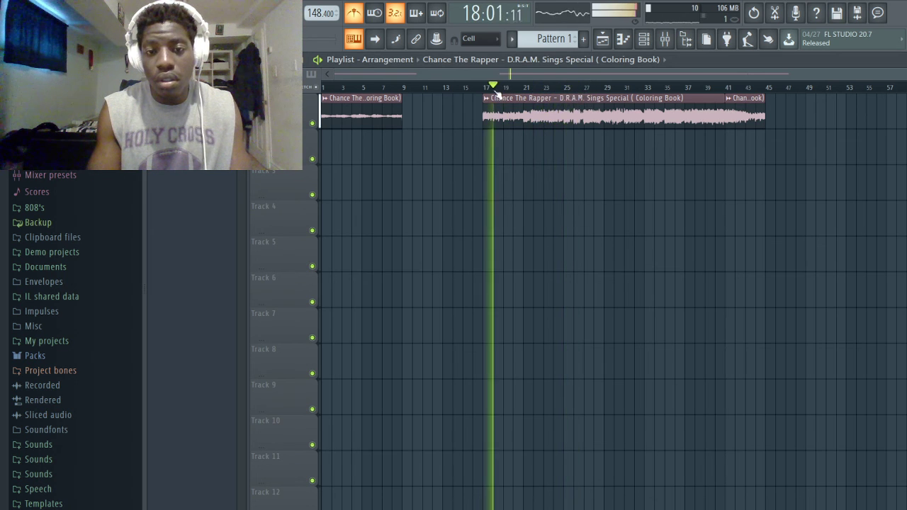
{"action": "left_click", "coordinate": [551, 86]}
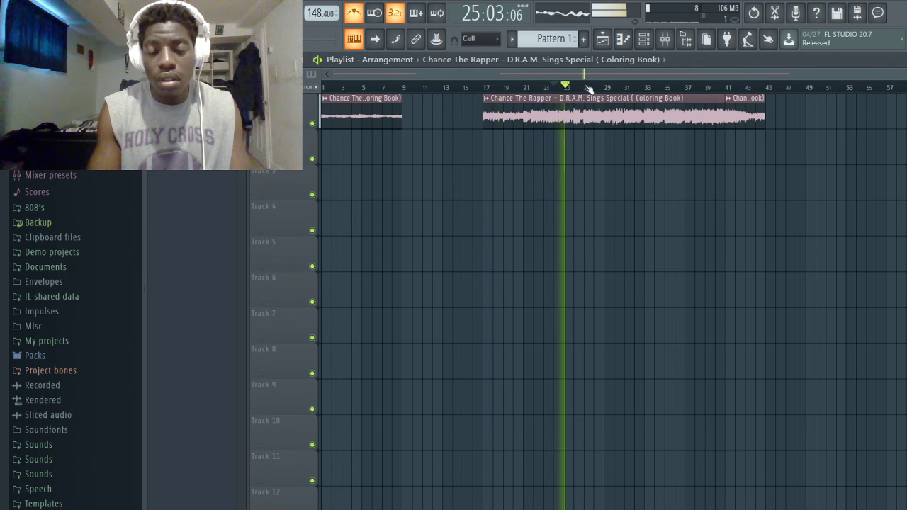
{"action": "left_click", "coordinate": [602, 87]}
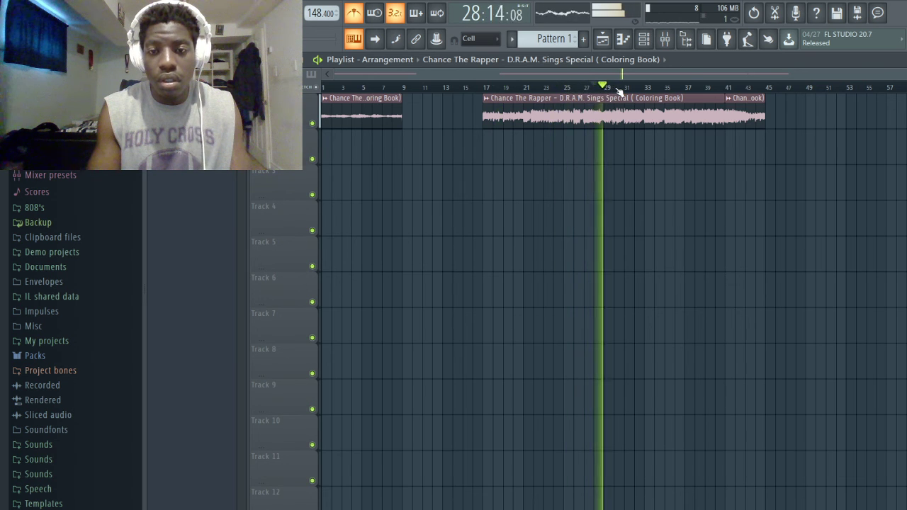
{"action": "left_click", "coordinate": [588, 88]}
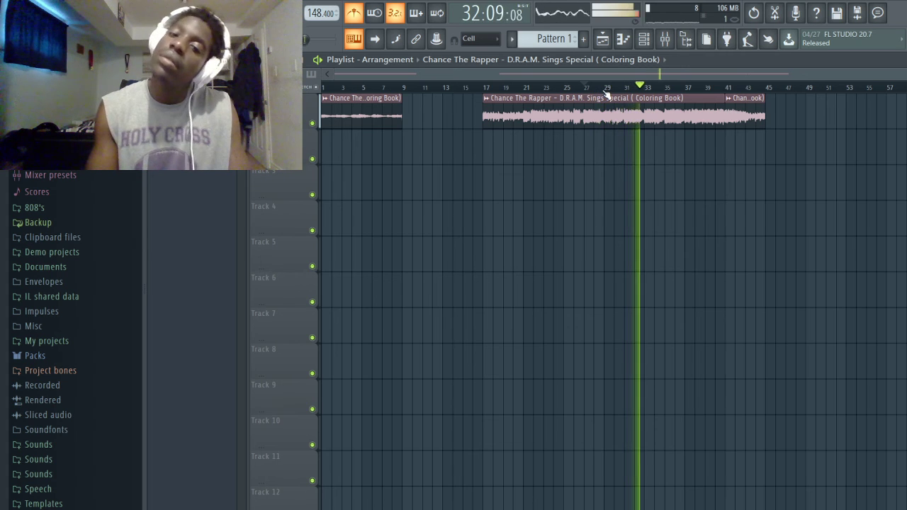
{"action": "key", "text": "space"}
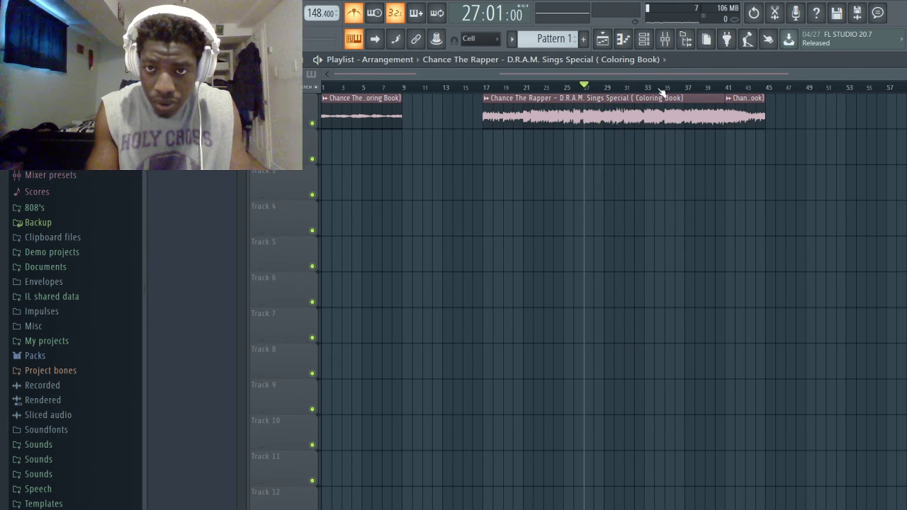
- Slice the long clip at bar 33 and play the song from about bar 41 to listen to the final section
{"action": "scroll", "coordinate": [658, 94], "scroll_direction": "up", "scroll_amount": 3}
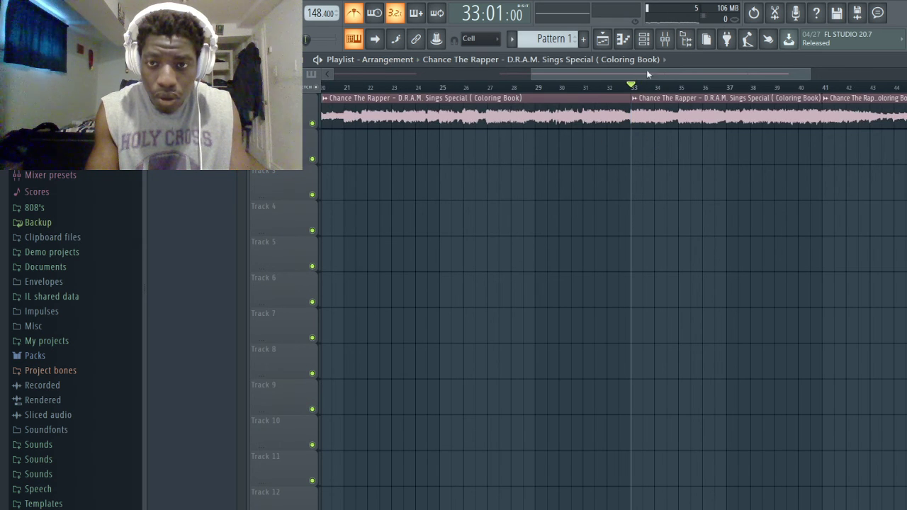
{"action": "key", "text": "space"}
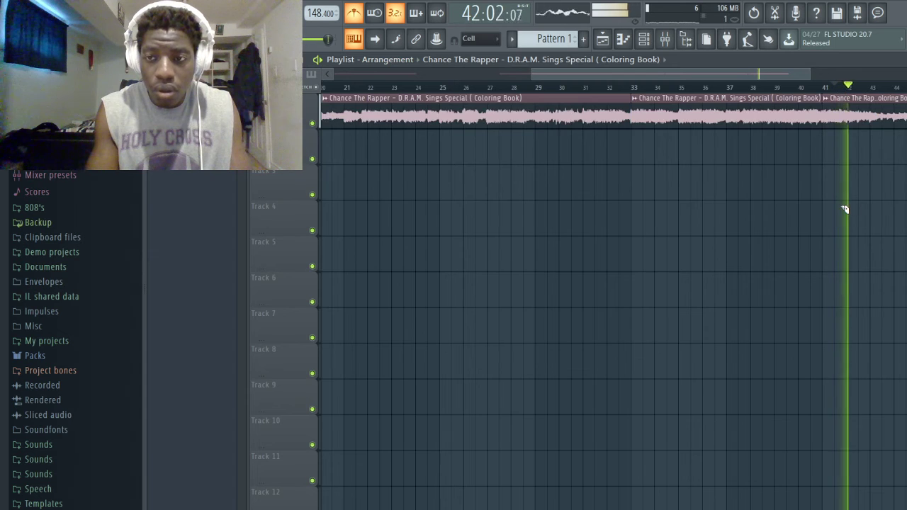
{"action": "scroll", "coordinate": [844, 202], "scroll_direction": "down", "scroll_amount": 4}
{"action": "key", "text": "space"}
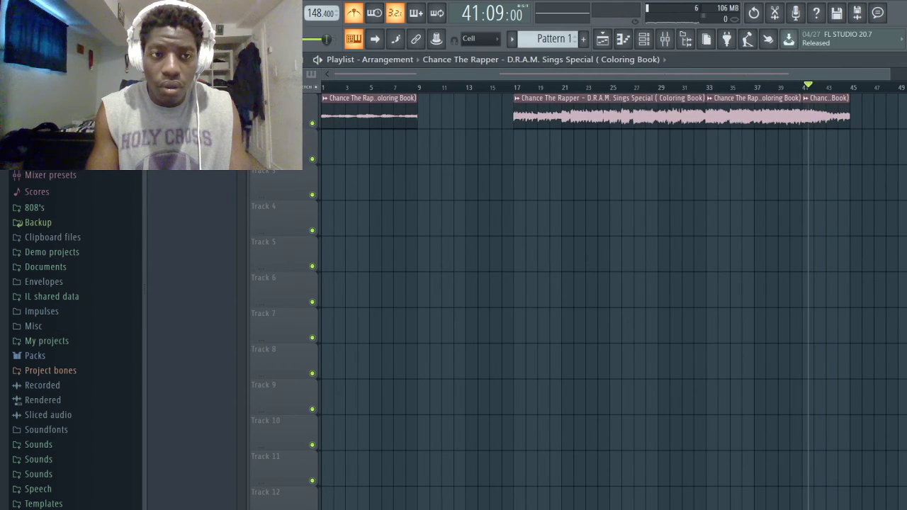
- Move the final clip to track 2 at bar 1, duplicate it to fill bars 1–9, and loop it with track 1 muted
{"action": "left_click_drag", "start_coordinate": [836, 105], "coordinate": [365, 138]}
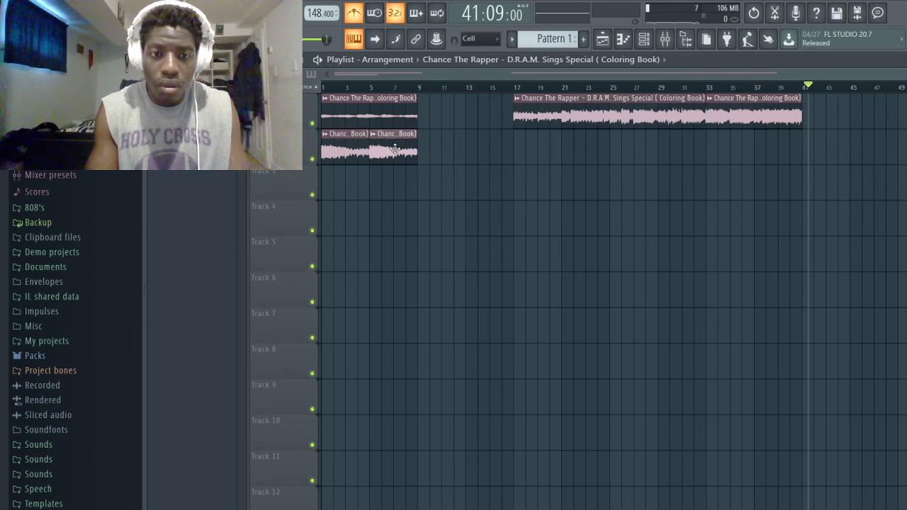
{"action": "left_click", "coordinate": [312, 123]}
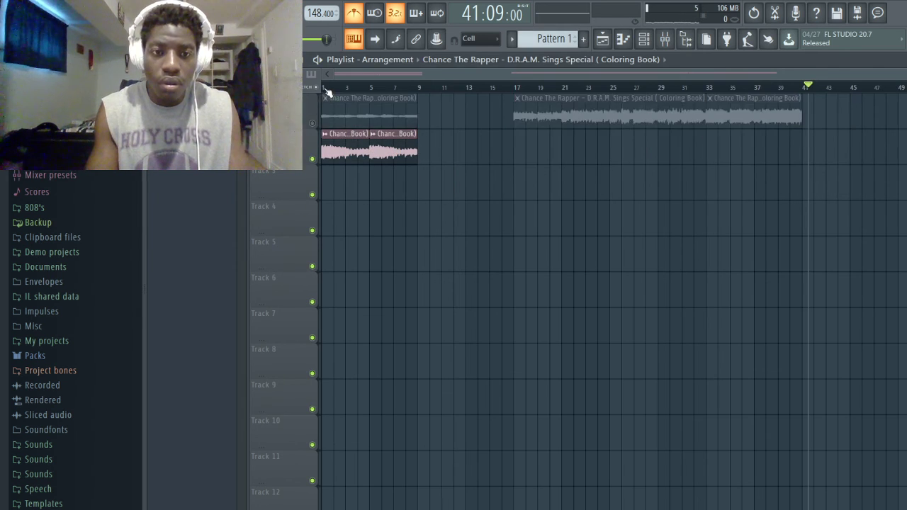
{"action": "left_click_drag", "start_coordinate": [327, 89], "coordinate": [423, 110]}
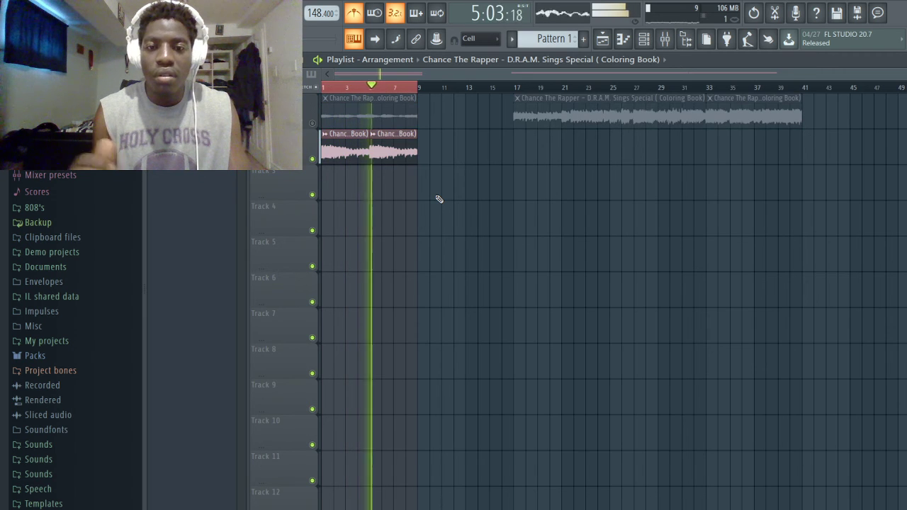
{"action": "key", "text": "space"}
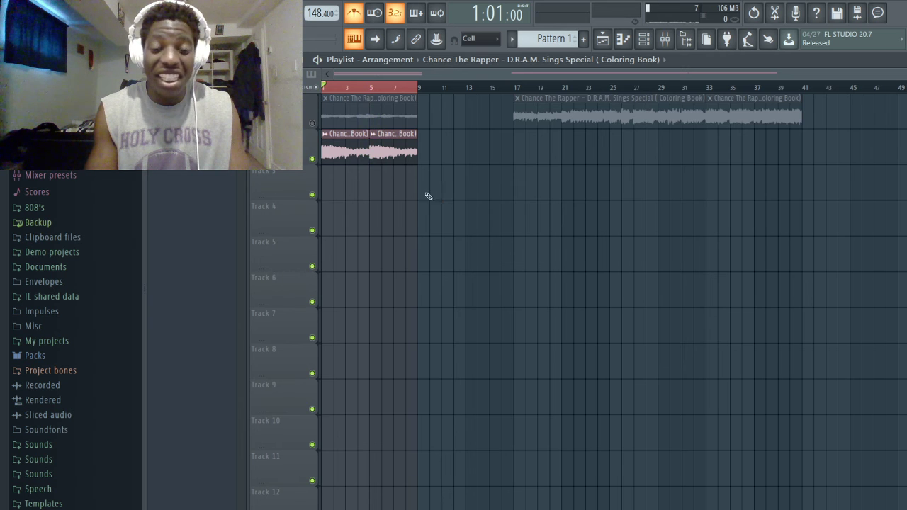
- Replay the two short clips on track 2 from bar 1 in the loop and stop playback
{"action": "scroll", "coordinate": [374, 151], "scroll_direction": "up", "scroll_amount": 5}
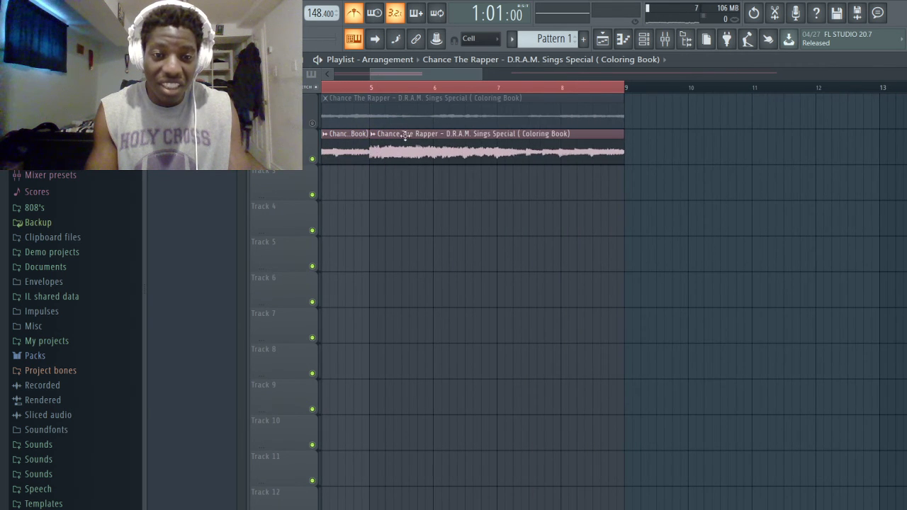
{"action": "mouse_move", "coordinate": [406, 141]}
{"action": "left_mouse_down"}
{"action": "mouse_move", "coordinate": [429, 144]}
{"action": "mouse_move", "coordinate": [404, 141]}
{"action": "left_mouse_up"}
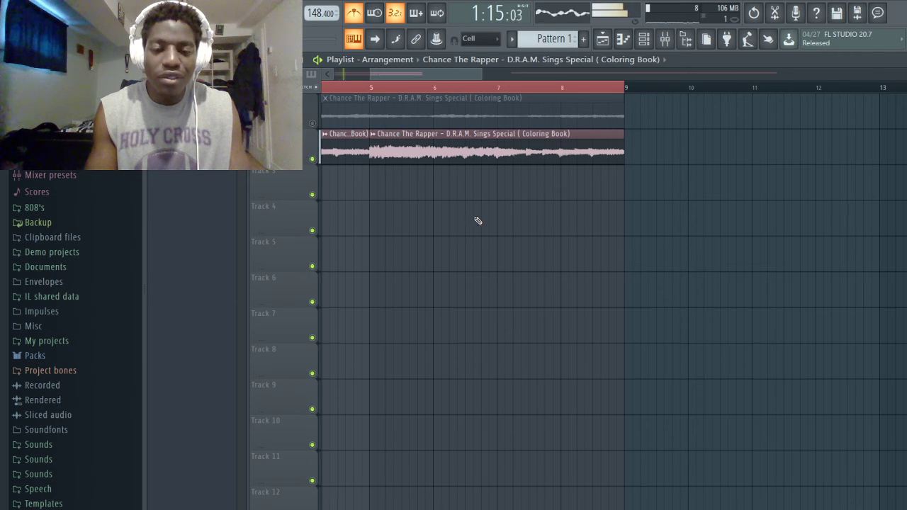
{"action": "scroll", "coordinate": [478, 220], "scroll_direction": "down", "scroll_amount": 4}
{"action": "key", "text": "space"}
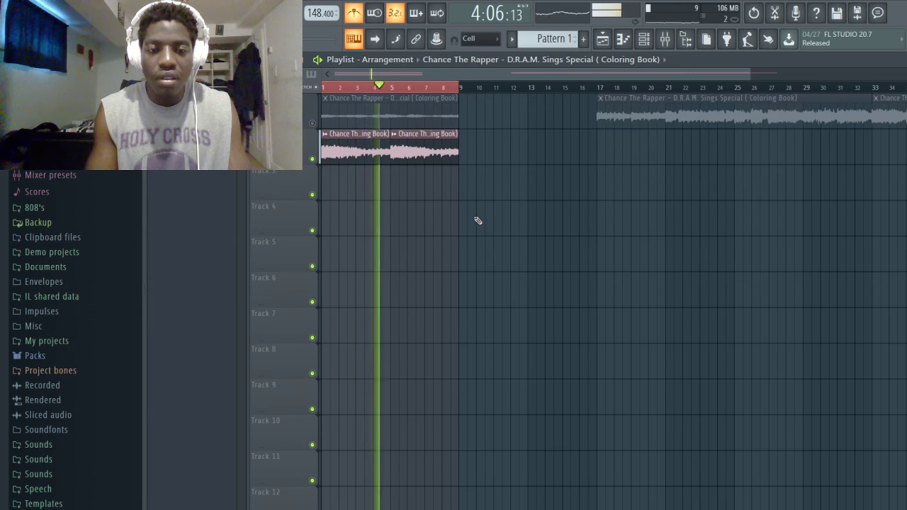
{"action": "key", "text": "space"}
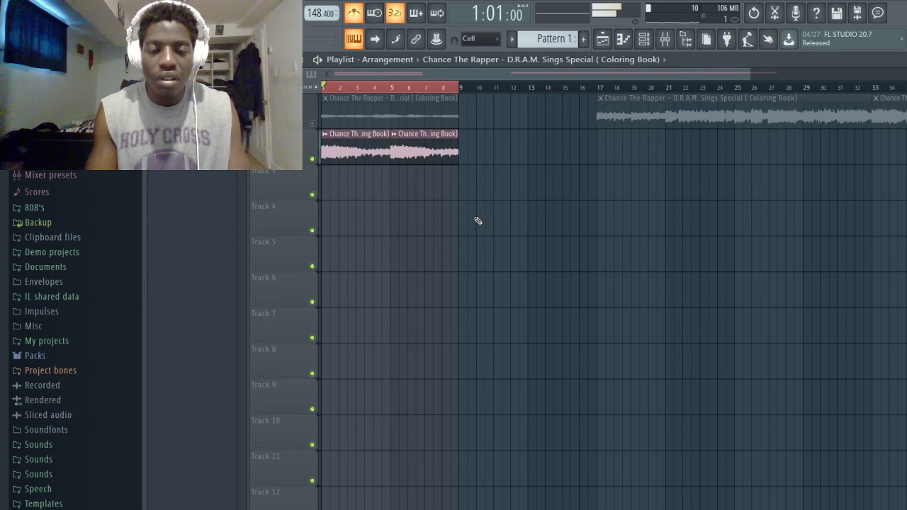
- Delete both clips from track 2 and unmute track 1
{"action": "right_click", "coordinate": [378, 145]}
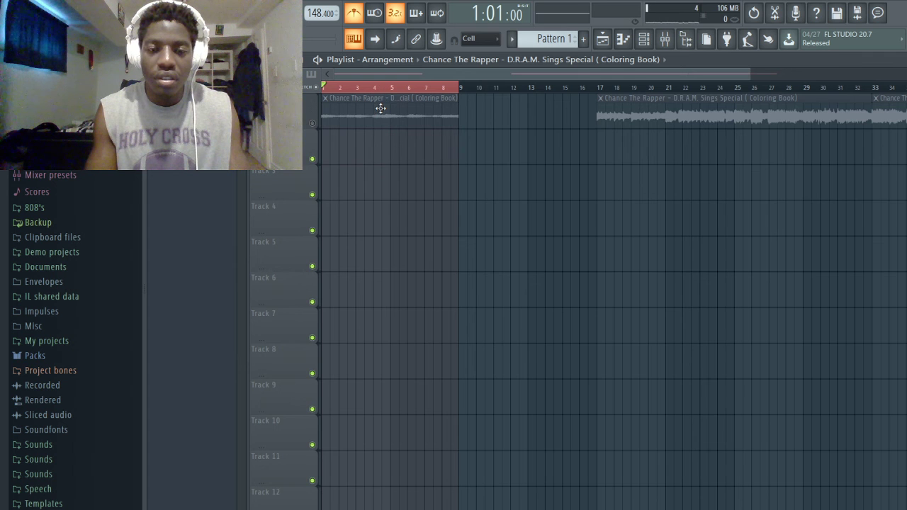
{"action": "left_click", "coordinate": [312, 124]}
{"action": "key", "text": "space"}
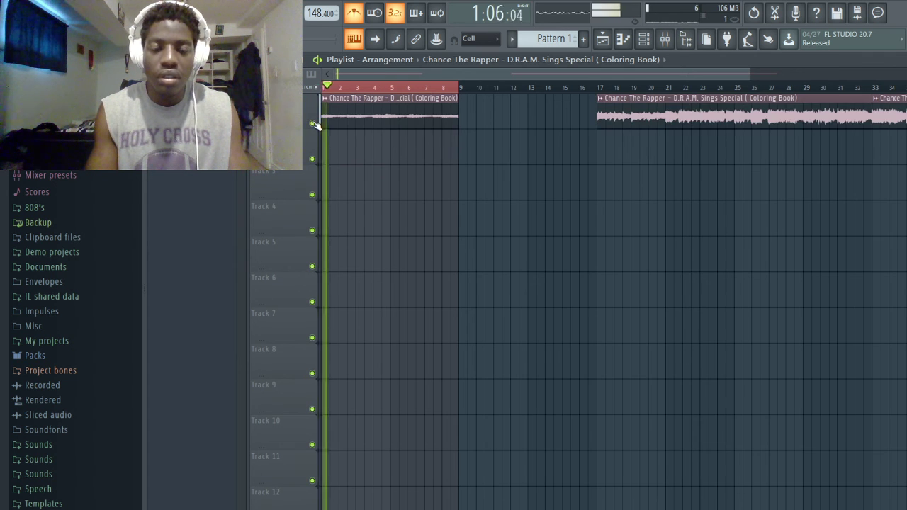
- Play the opening clip on track 1 from bar 1 and clear the loop selection over bars 1–9
{"action": "scroll", "coordinate": [480, 161], "scroll_direction": "down", "scroll_amount": 2}
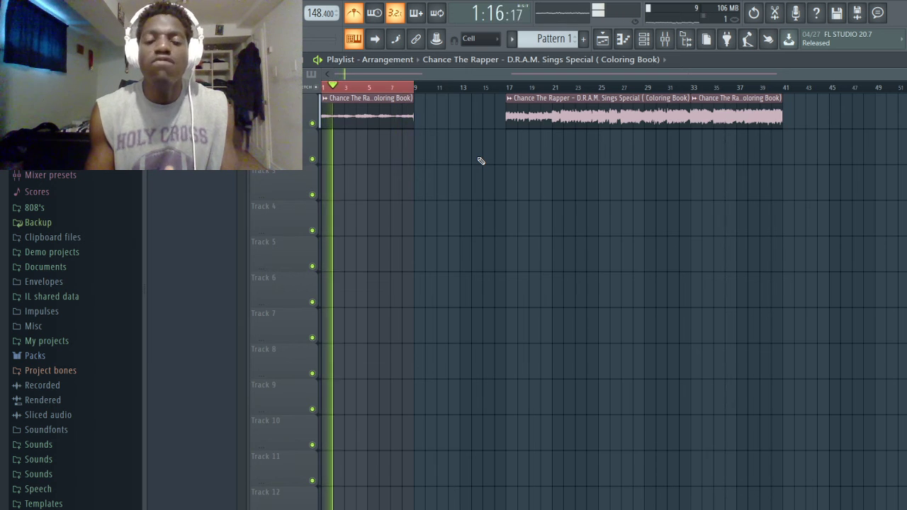
{"action": "key", "text": "space"}
{"action": "key", "text": "space"}
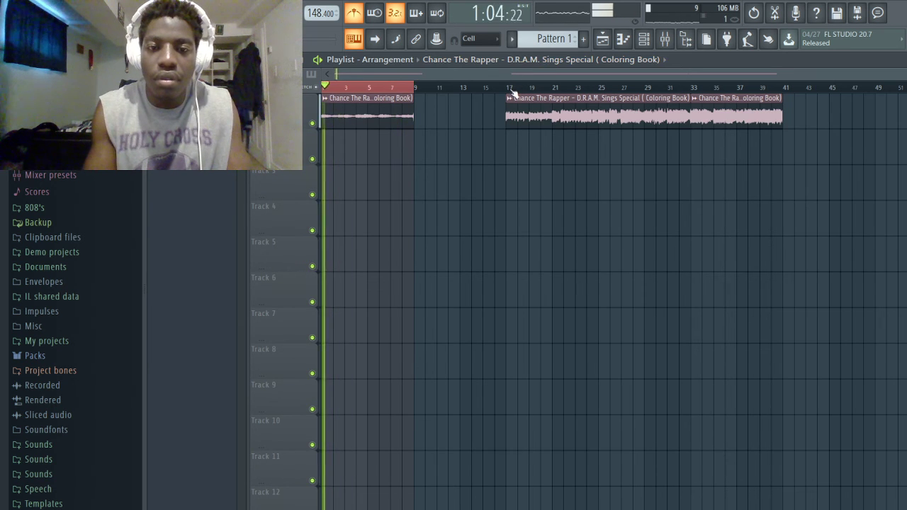
{"action": "left_click", "coordinate": [382, 92]}
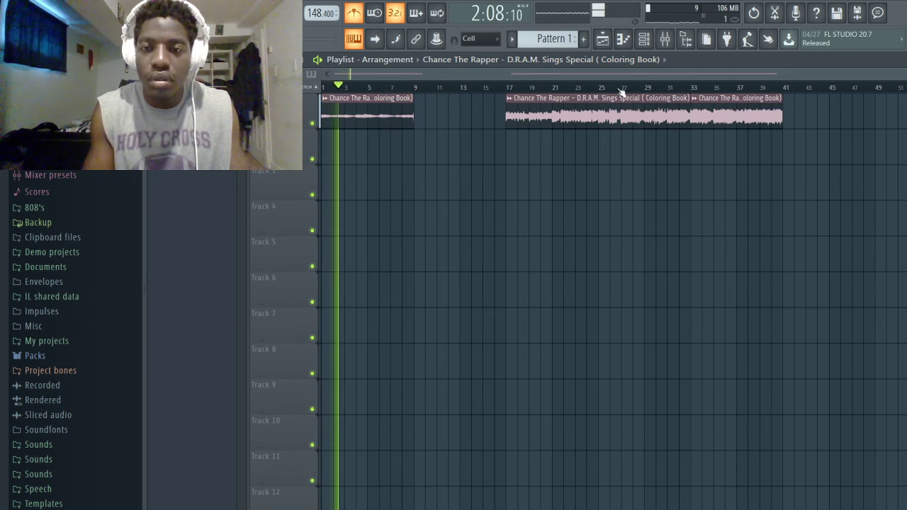
- Move the clip starting at bar 33 to track 3 at bar 1 and play it together with the opening clip
{"action": "left_click_drag", "start_coordinate": [712, 103], "coordinate": [287, 203]}
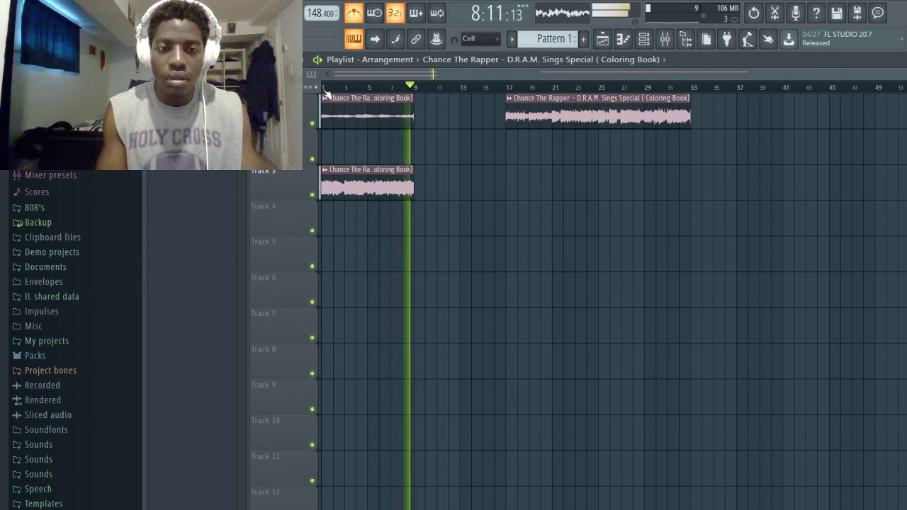
{"action": "left_click_drag", "start_coordinate": [325, 87], "coordinate": [415, 87]}
{"action": "left_click", "coordinate": [398, 87]}
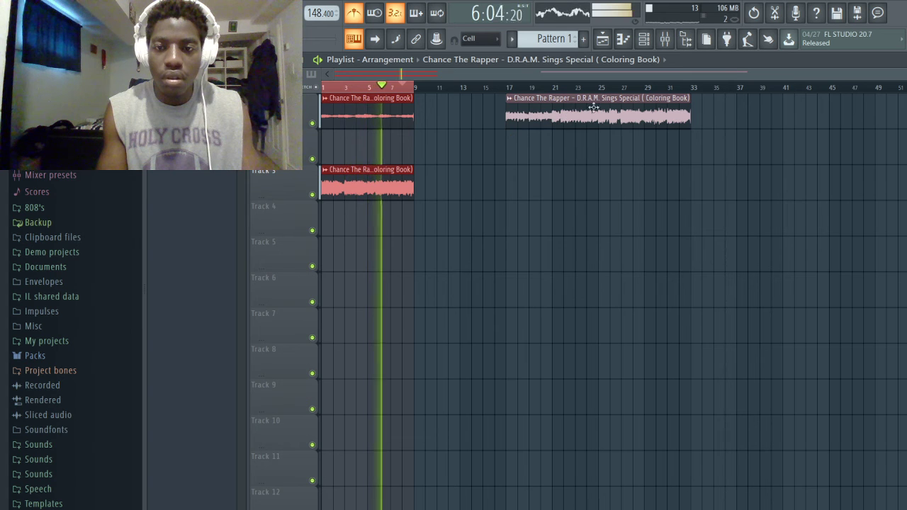
{"action": "left_click", "coordinate": [476, 66]}
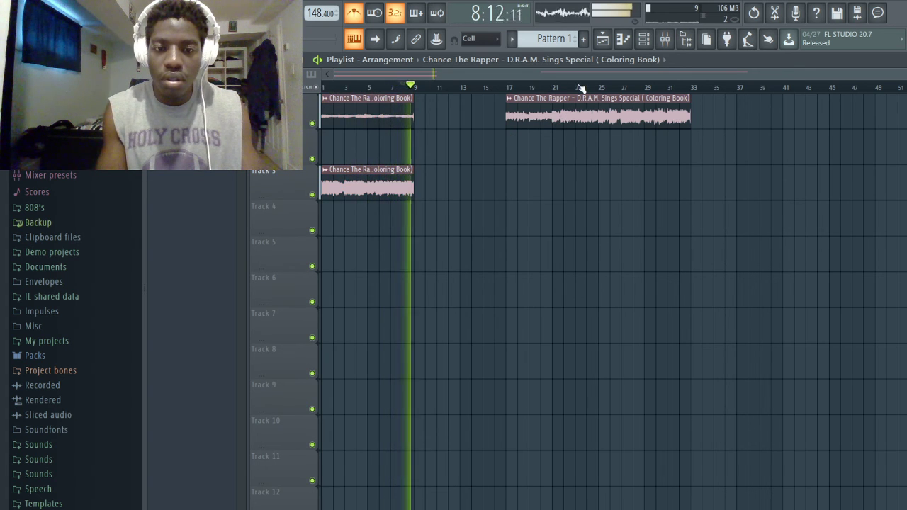
{"action": "left_click", "coordinate": [328, 88]}
{"action": "key", "text": "space"}
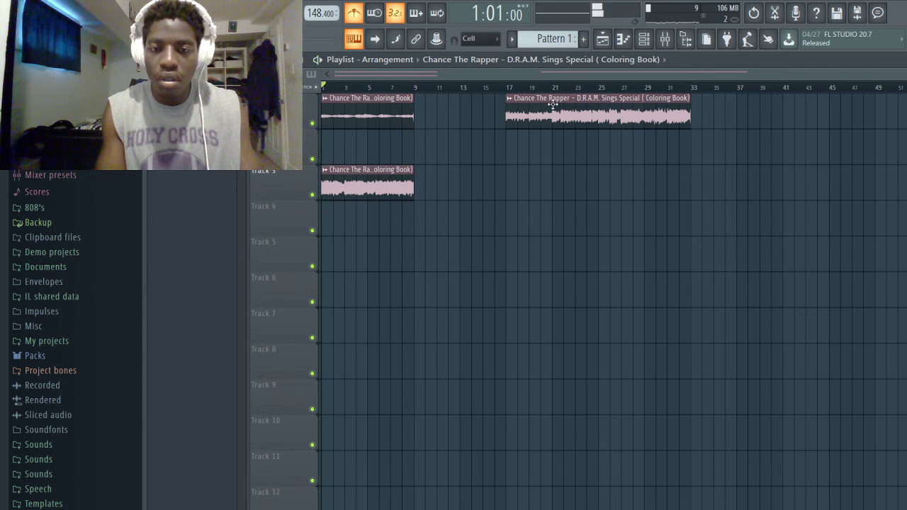
- Play the remaining long clip from about bars 20, 23, 25 and 32 to compare its parts
{"action": "key", "text": "space"}
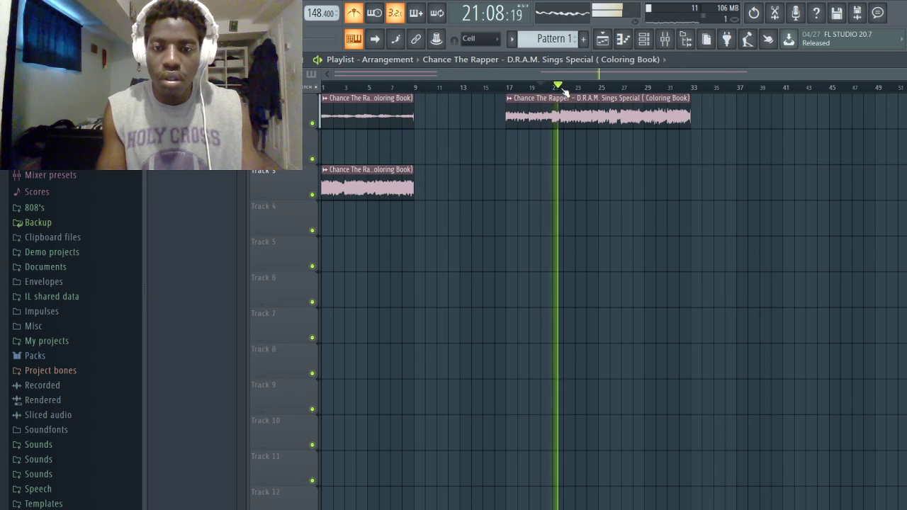
{"action": "left_click", "coordinate": [577, 87]}
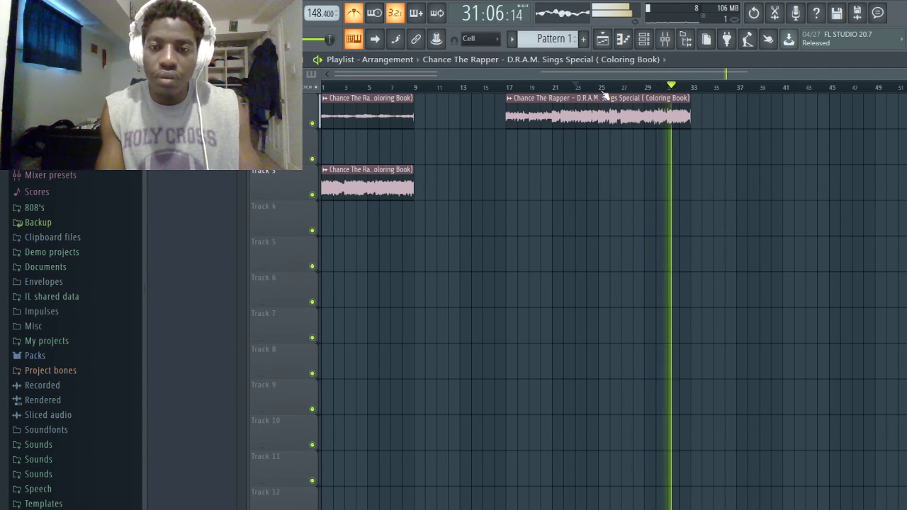
{"action": "key", "text": "space"}
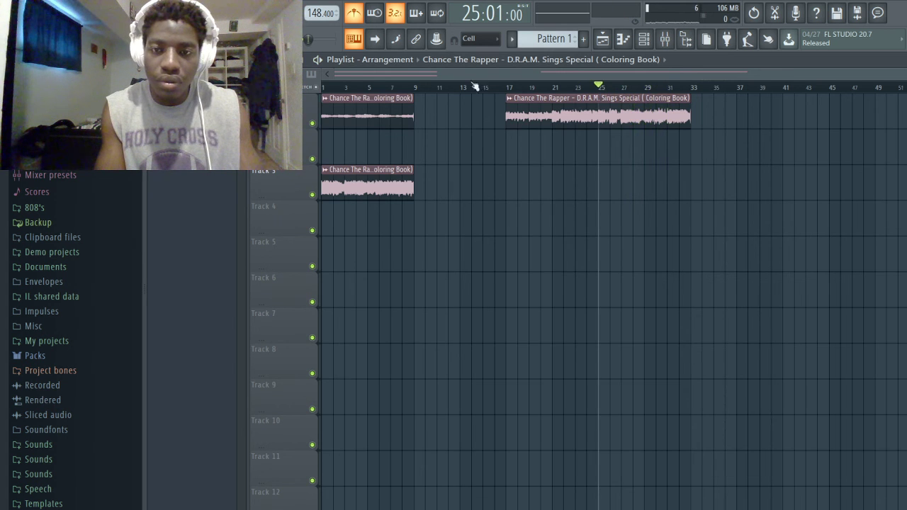
{"action": "key", "text": "space"}
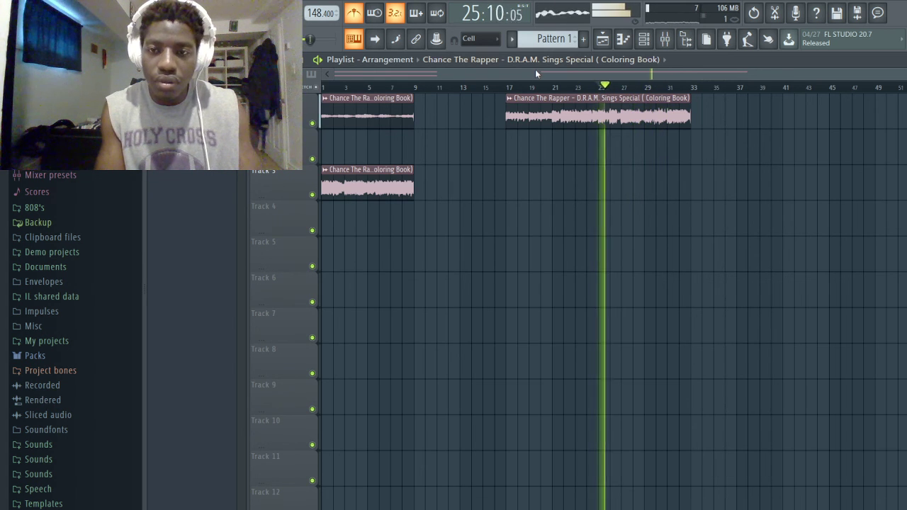
{"action": "left_click", "coordinate": [692, 88]}
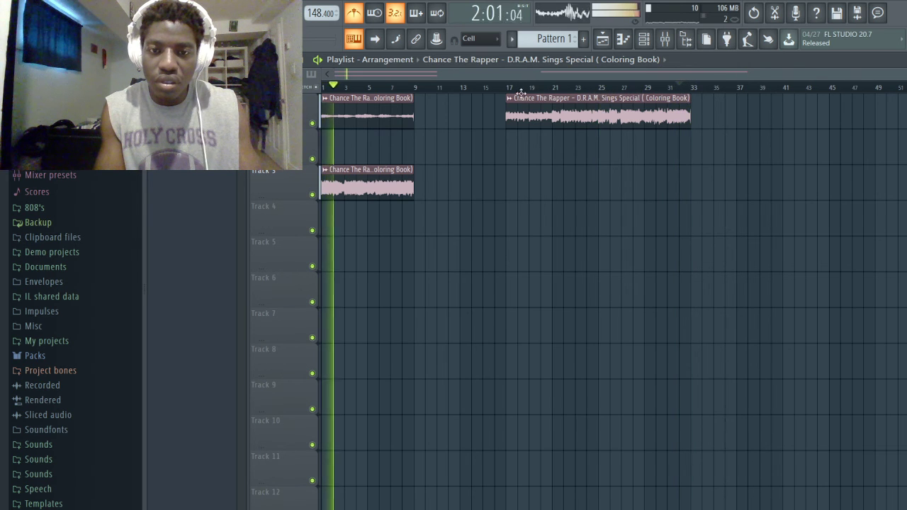
- Play the long clip from about bars 21, 25 and 30 to locate the next cut point, and stop playback
{"action": "left_click_drag", "start_coordinate": [507, 88], "coordinate": [557, 90]}
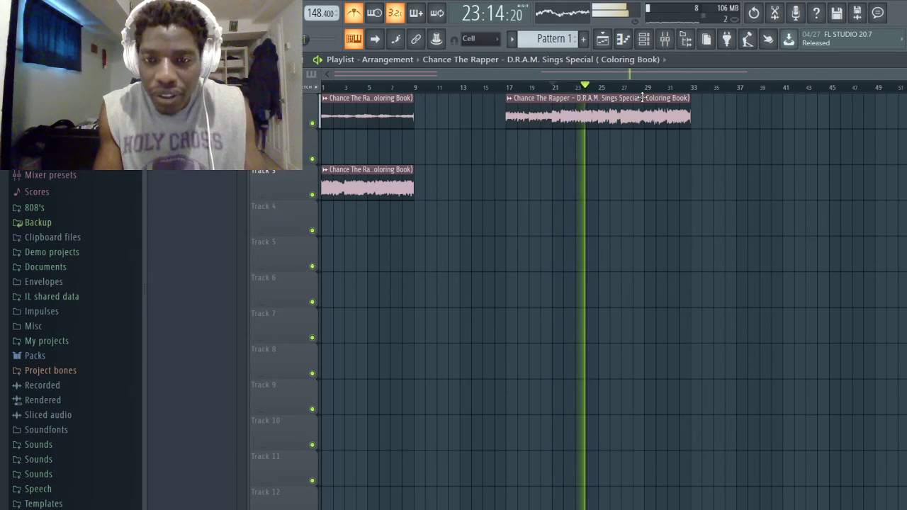
{"action": "key", "text": "space"}
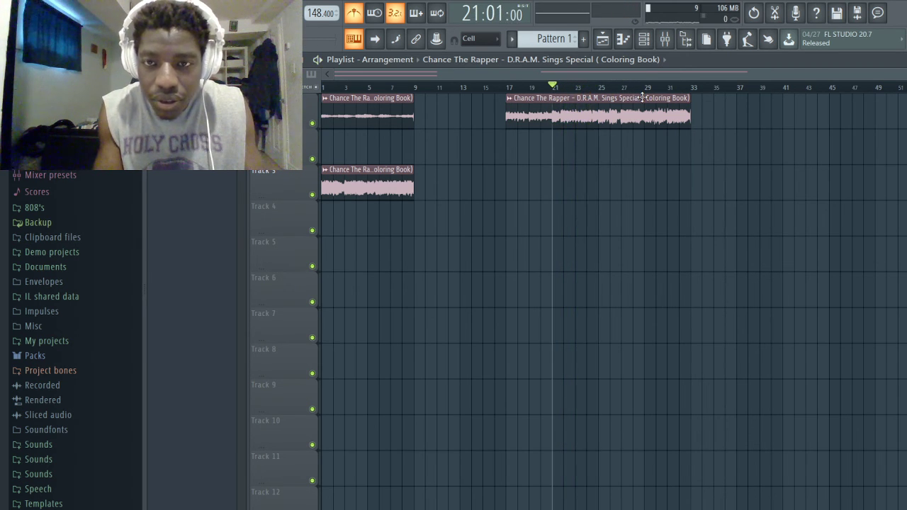
{"action": "left_click", "coordinate": [600, 87]}
{"action": "key", "text": "space"}
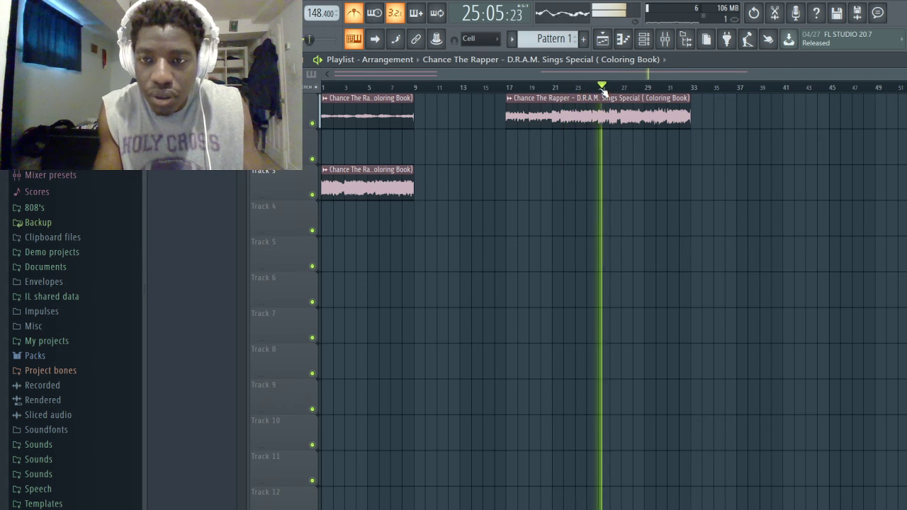
{"action": "left_click", "coordinate": [659, 88]}
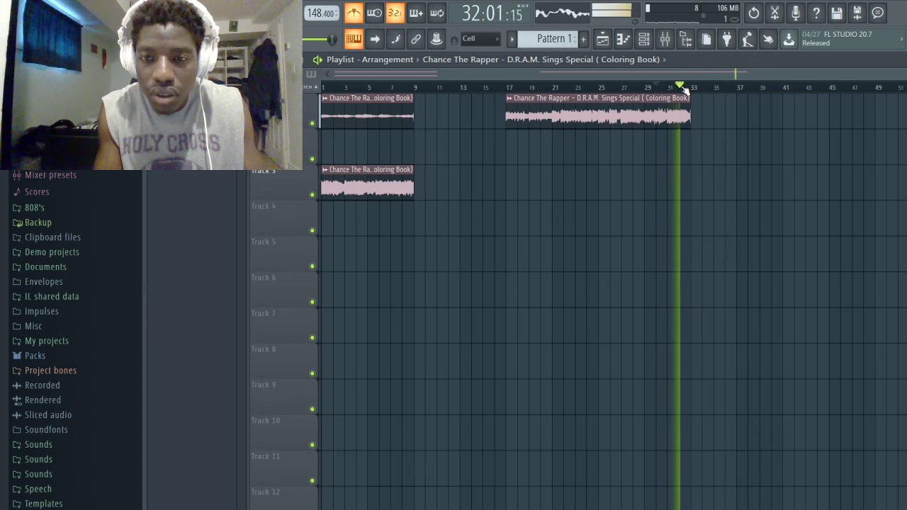
{"action": "key", "text": "space"}
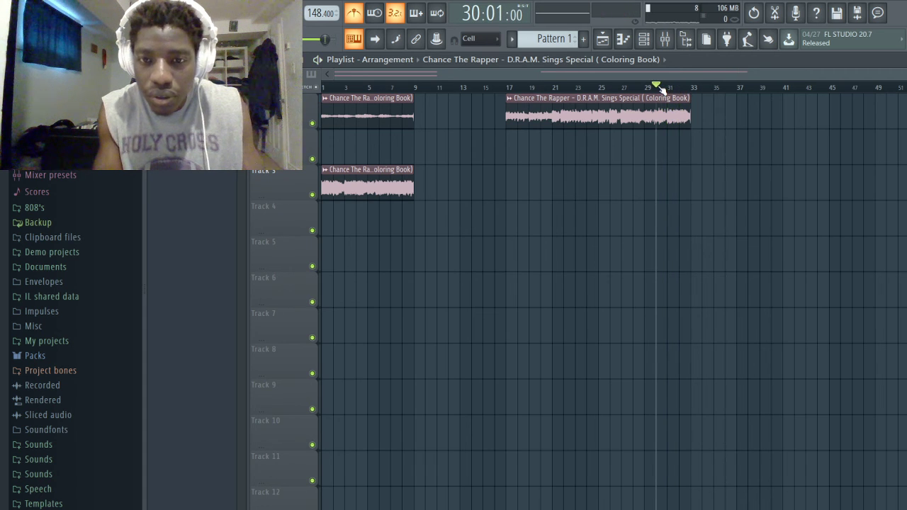
- Slice the long clip at bar 23 and move its first part to track 3, starting at bar 27
{"action": "left_click", "coordinate": [571, 89]}
{"action": "key", "text": "space"}
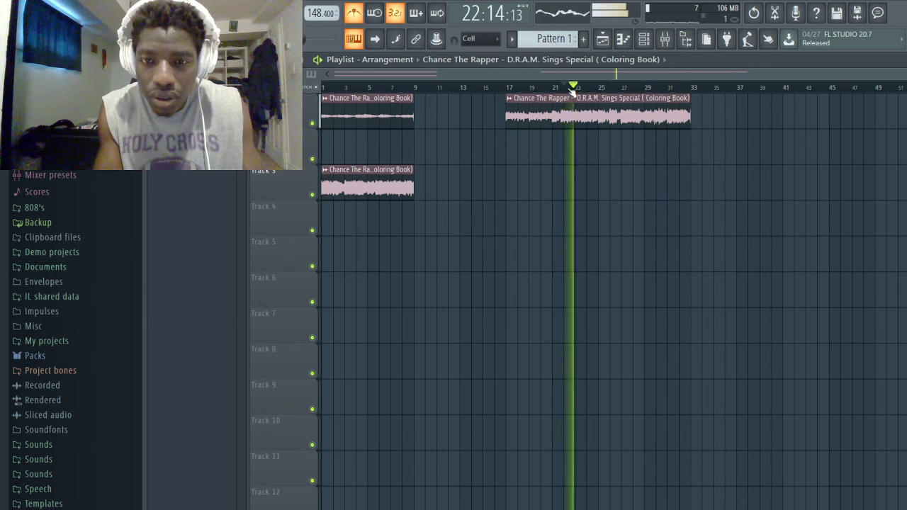
{"action": "key", "text": "space"}
{"action": "left_click", "coordinate": [577, 87]}
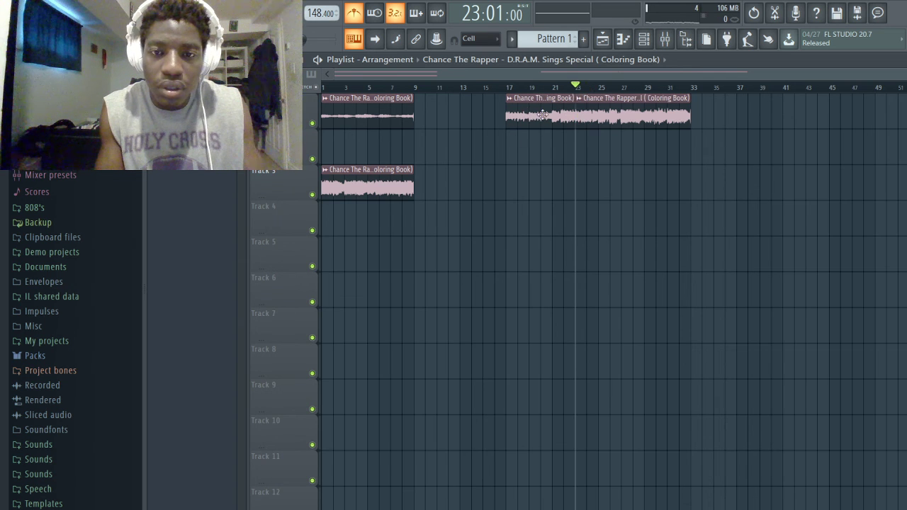
{"action": "left_click_drag", "start_coordinate": [527, 113], "coordinate": [647, 205]}
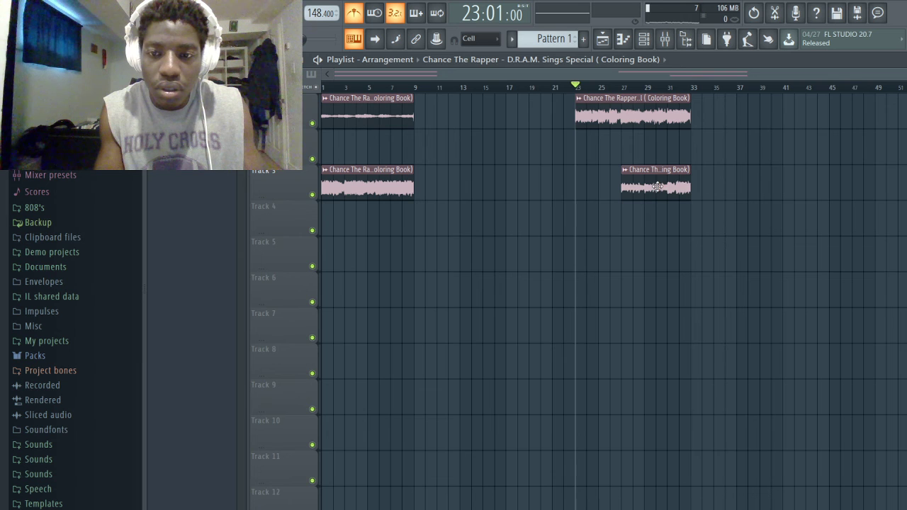
- Play the overlapping clips from about bar 30, mute track 1, and play the track 3 clip from bar 27
{"action": "left_click", "coordinate": [635, 87]}
{"action": "key", "text": "space"}
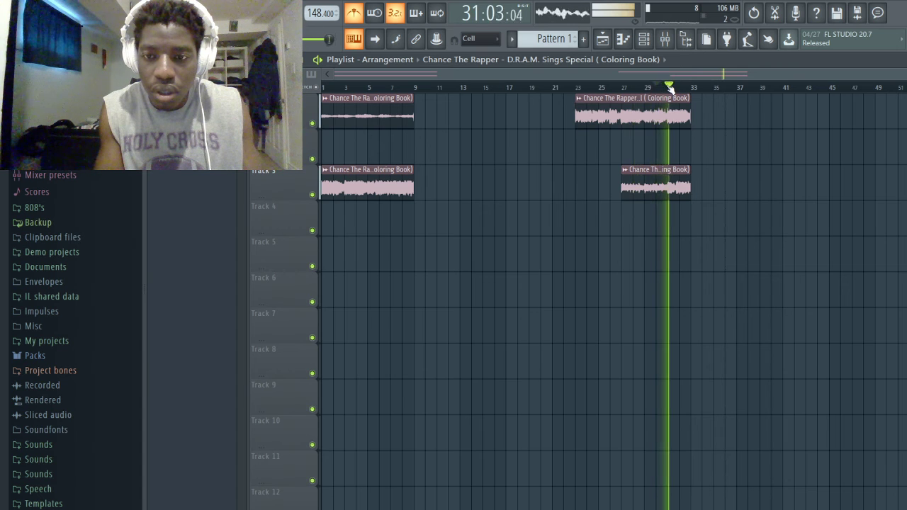
{"action": "left_click", "coordinate": [313, 123]}
{"action": "left_click", "coordinate": [625, 87]}
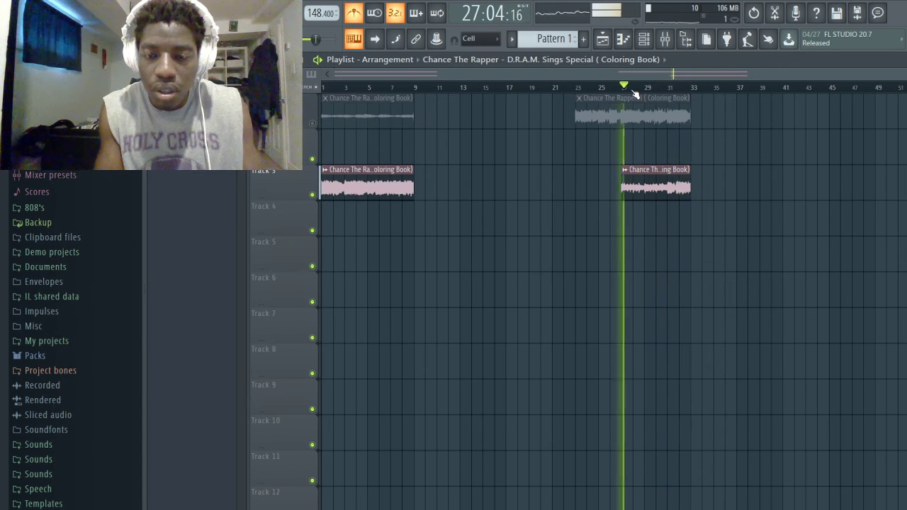
- Play the track 3 clip from about bars 29 and 31, and try stretching it to end at bar 35
{"action": "left_click", "coordinate": [663, 90]}
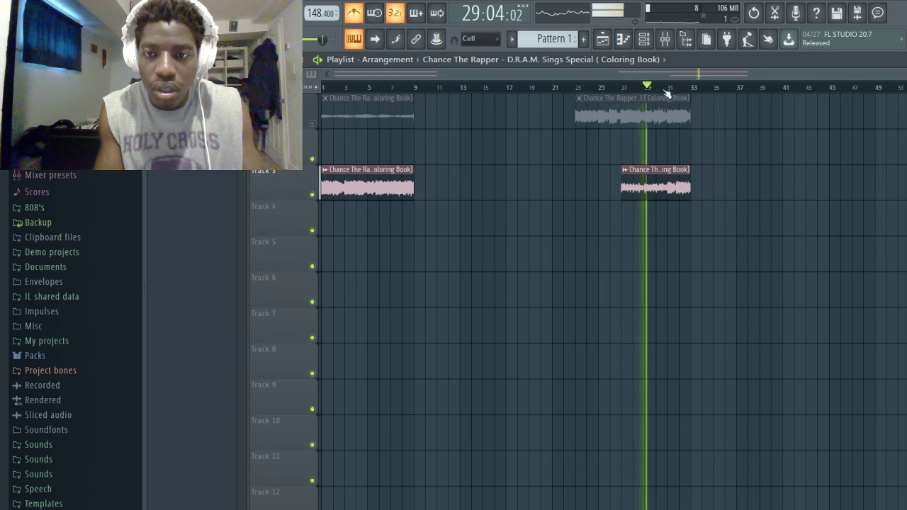
{"action": "left_click", "coordinate": [667, 87]}
{"action": "key", "text": "space"}
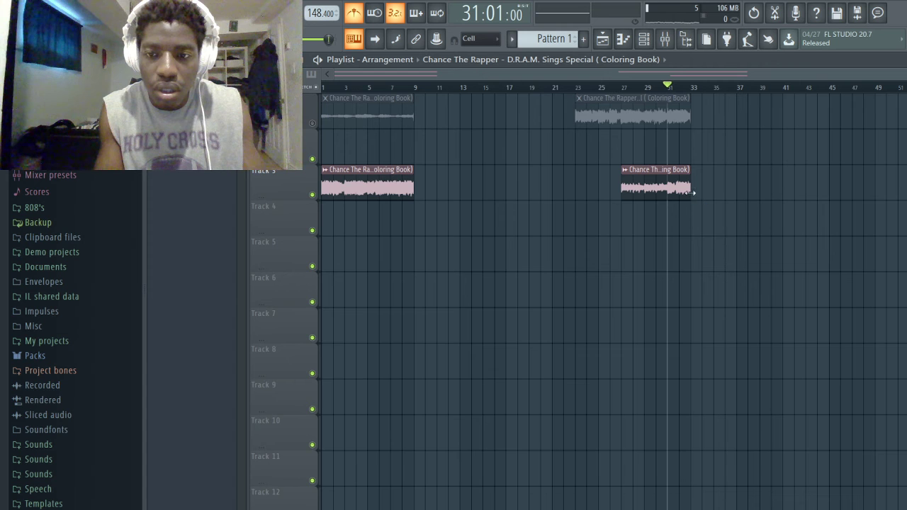
{"action": "left_click_drag", "start_coordinate": [717, 192], "coordinate": [721, 197]}
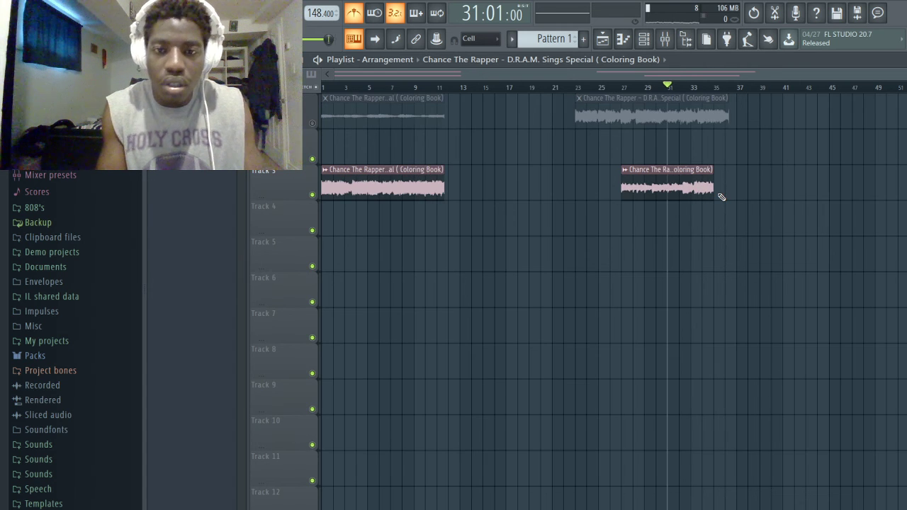
{"action": "key", "text": "ctrl+z"}
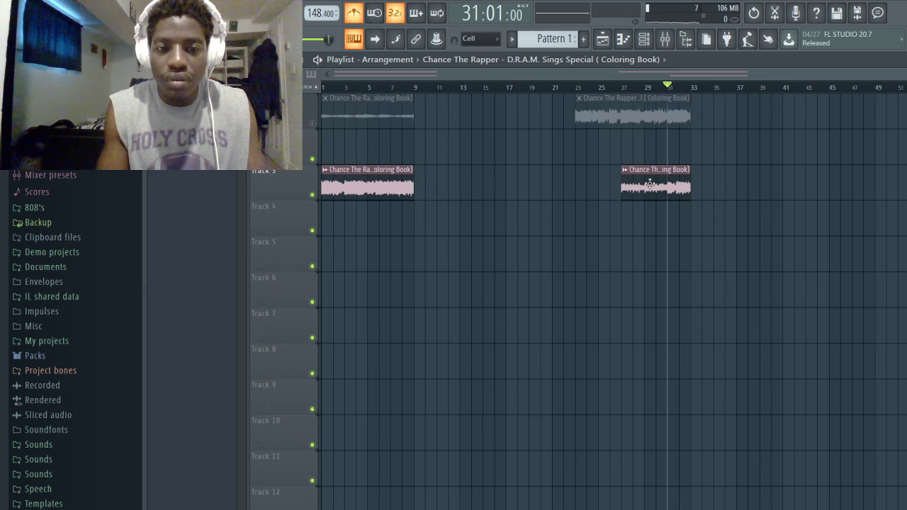
- Unmute track 1, play from bar 22, and move the bar 27 clip from track 3 back to track 1 at bar 17
{"action": "left_click", "coordinate": [577, 86]}
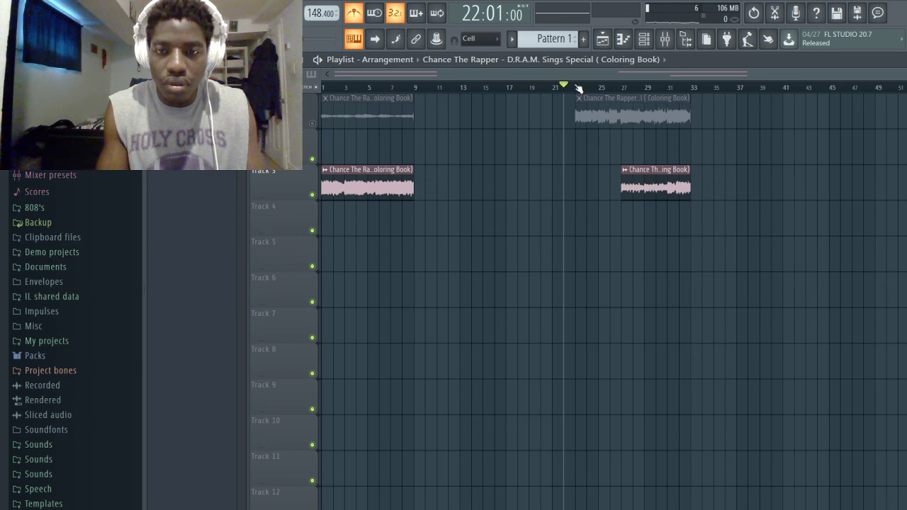
{"action": "left_click", "coordinate": [312, 123]}
{"action": "key", "text": "space"}
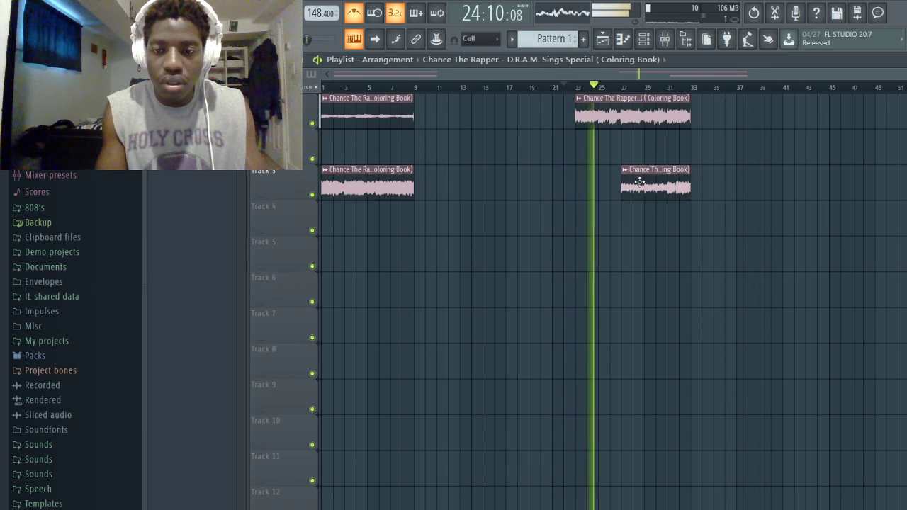
{"action": "left_click_drag", "start_coordinate": [637, 165], "coordinate": [521, 96]}
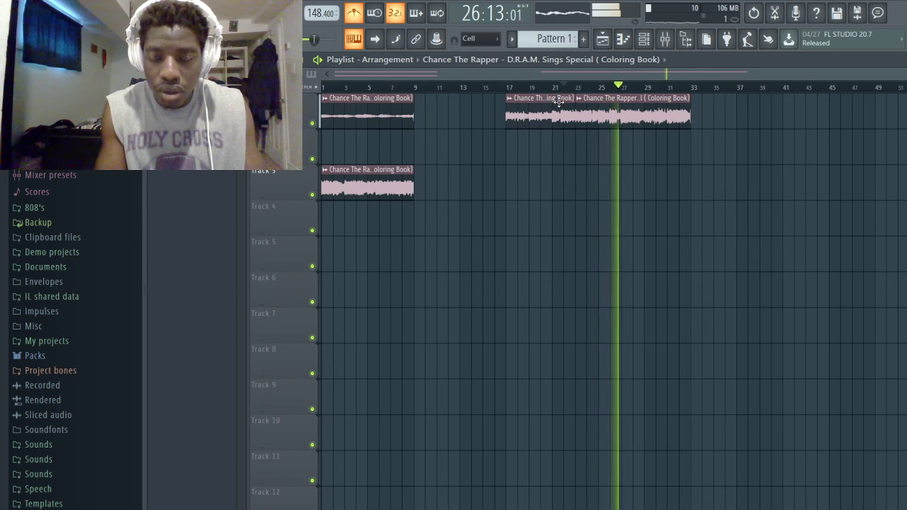
- Slice the long track 1 clip at bar 25 and move its first two bars to track 3, starting at bar 31
{"action": "key", "text": "space"}
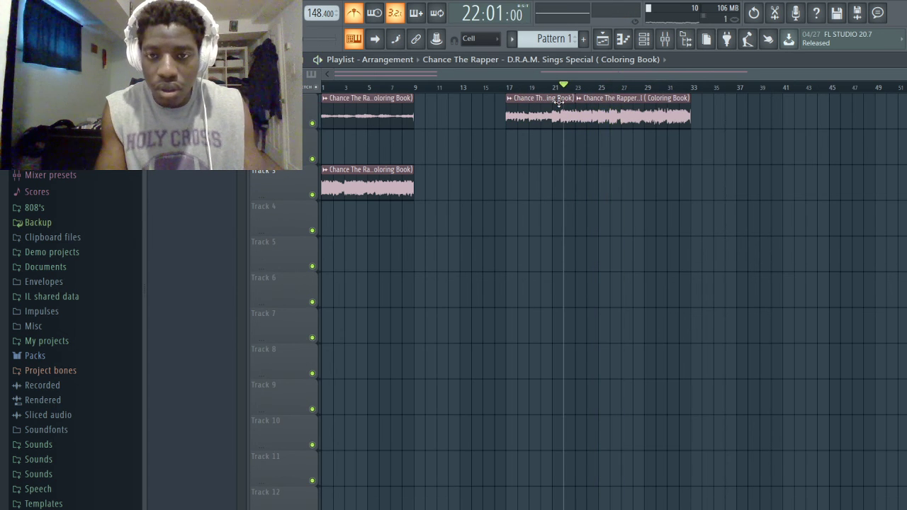
{"action": "key", "text": "space"}
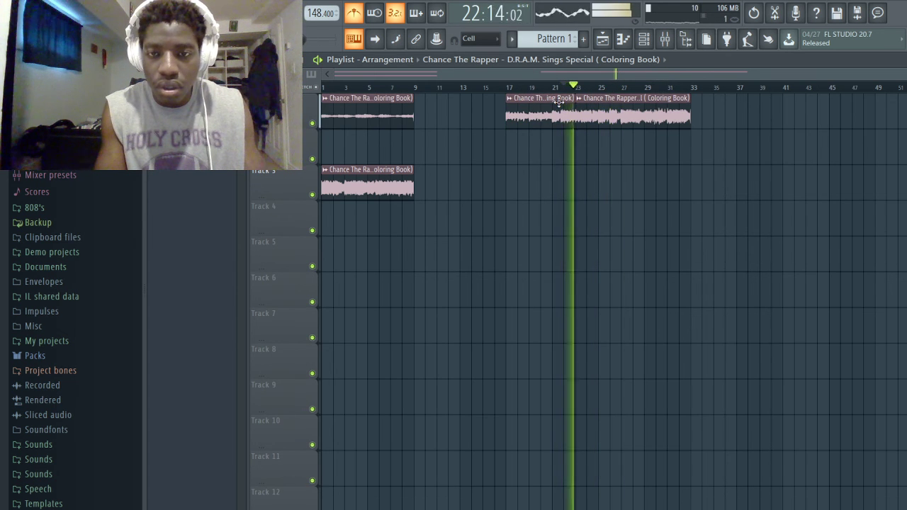
{"action": "key", "text": "space"}
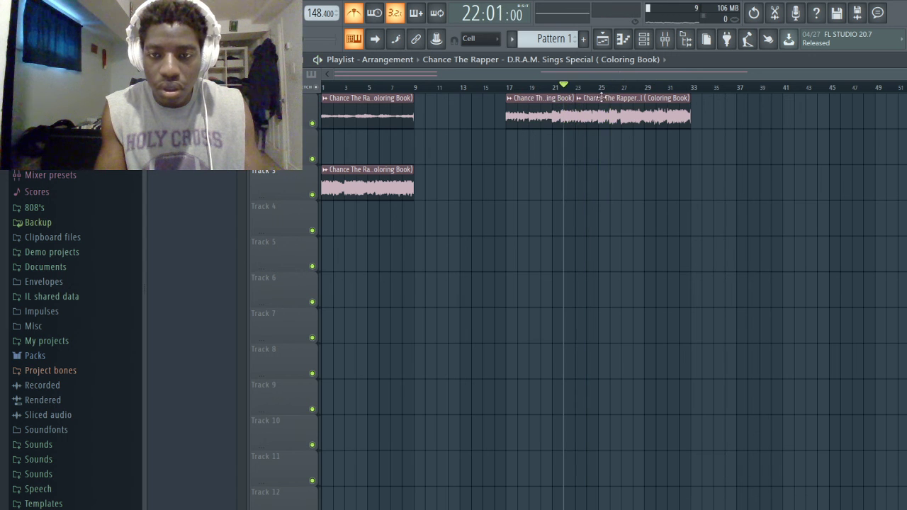
{"action": "key", "text": "space"}
{"action": "key", "text": "space"}
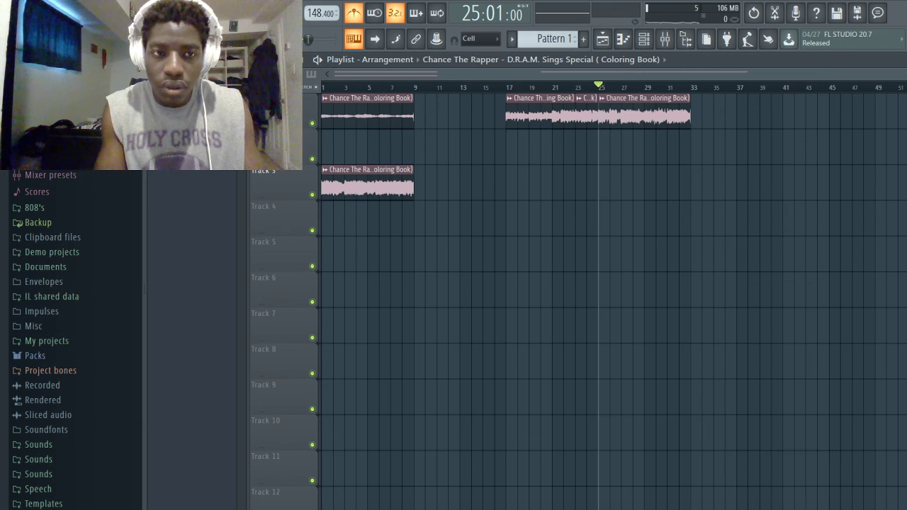
{"action": "left_click_drag", "start_coordinate": [586, 112], "coordinate": [684, 186]}
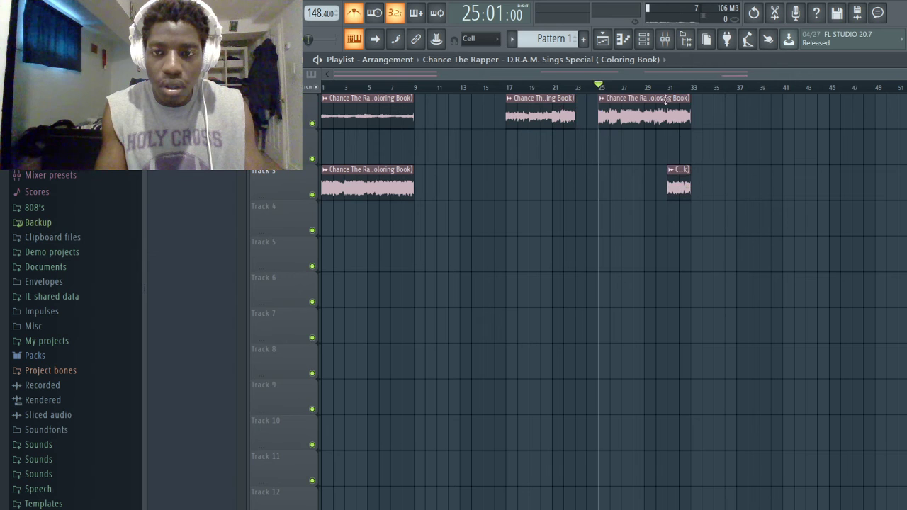
- Play the overlapping clips from about bar 30, comparing them with track 3 muted and with track 3 soloed
{"action": "left_click", "coordinate": [659, 86]}
{"action": "key", "text": "space"}
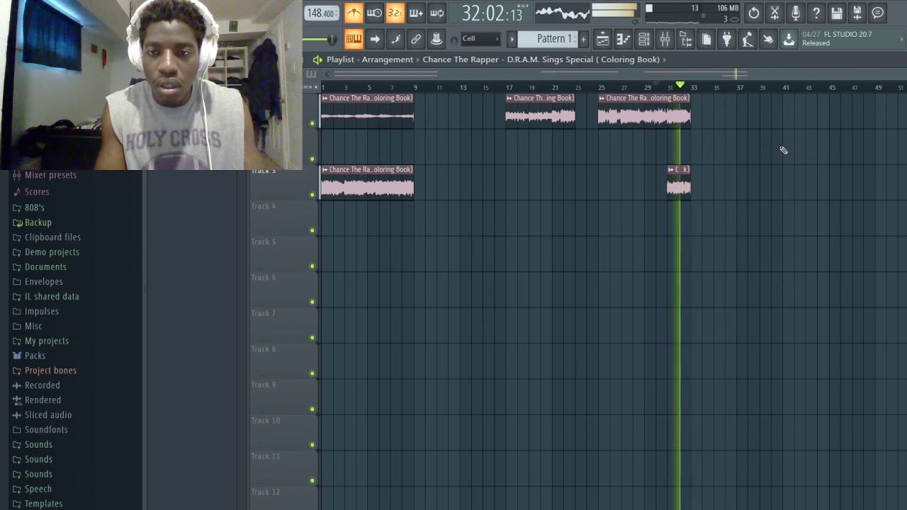
{"action": "left_click", "coordinate": [311, 195]}
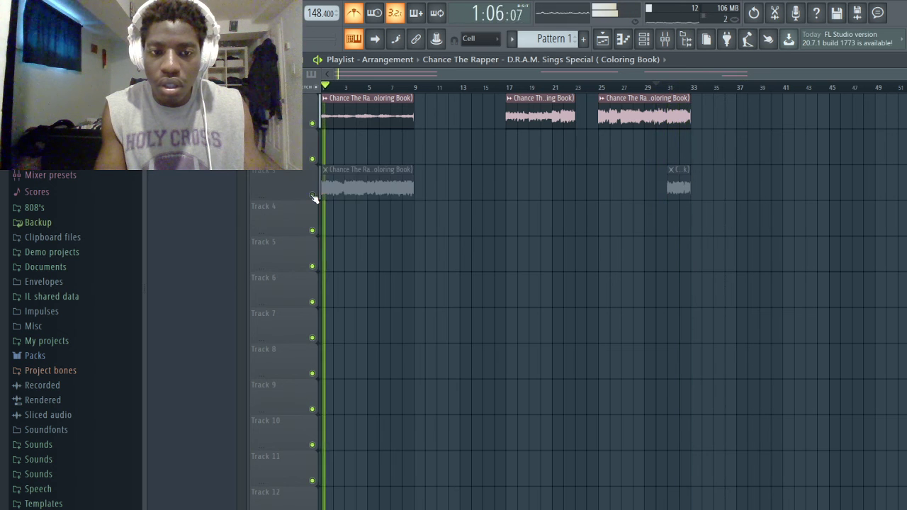
{"action": "left_click", "coordinate": [672, 89]}
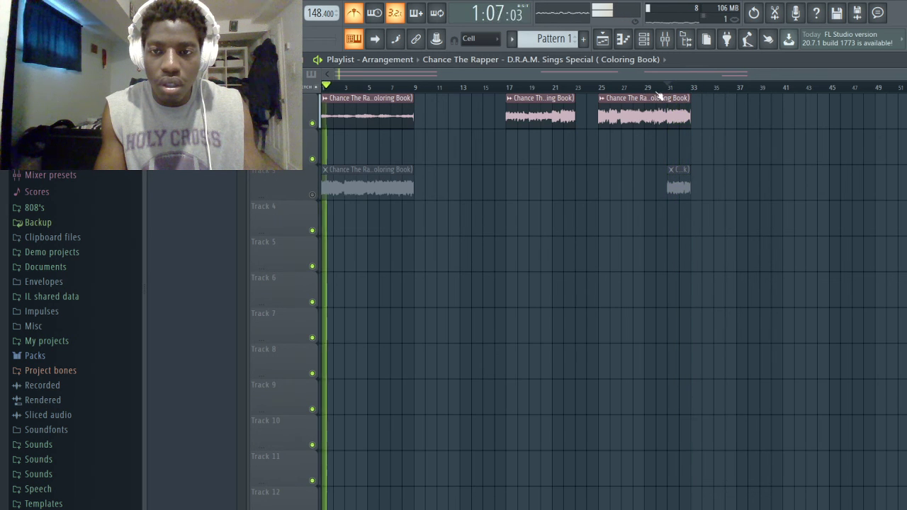
{"action": "right_click", "coordinate": [312, 194]}
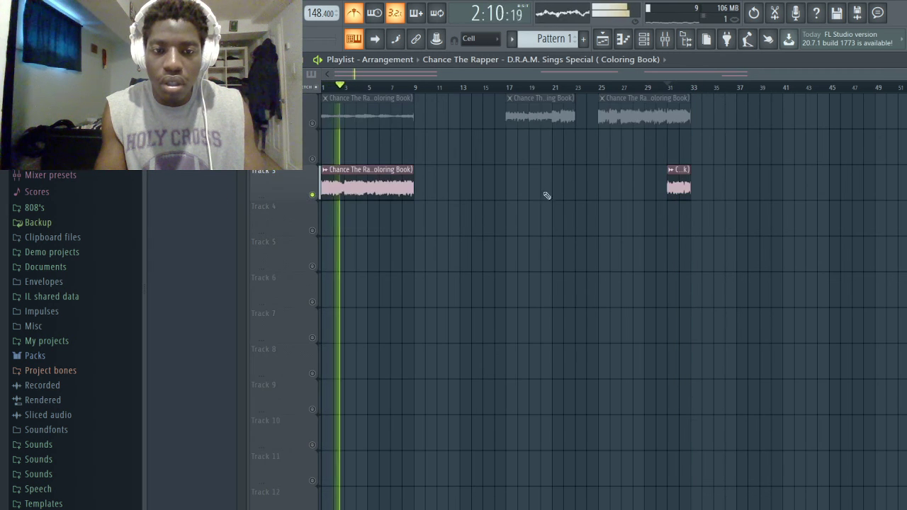
- Place the short track 3 slice at bars 9 and 11, and duplicate the first track 1 clip at bar 9 with track 1 unmuted
{"action": "right_click", "coordinate": [677, 185]}
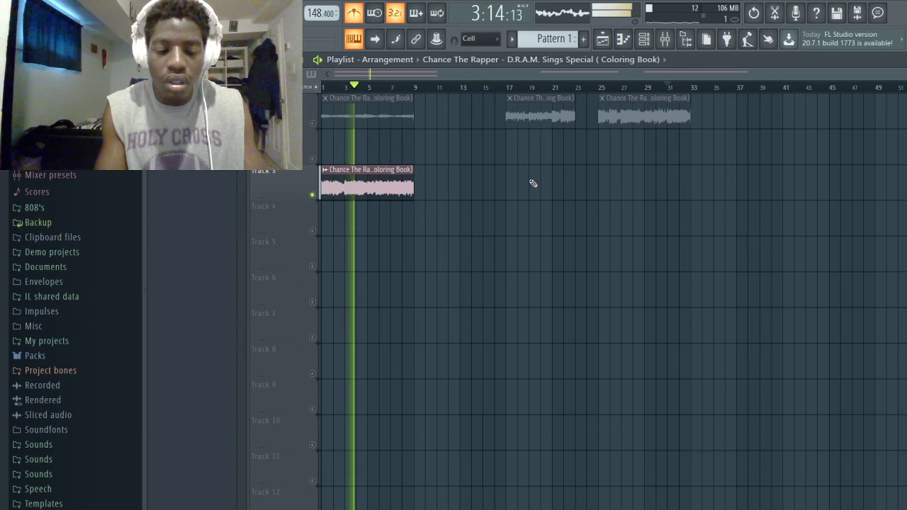
{"action": "key", "text": "ctrl+z"}
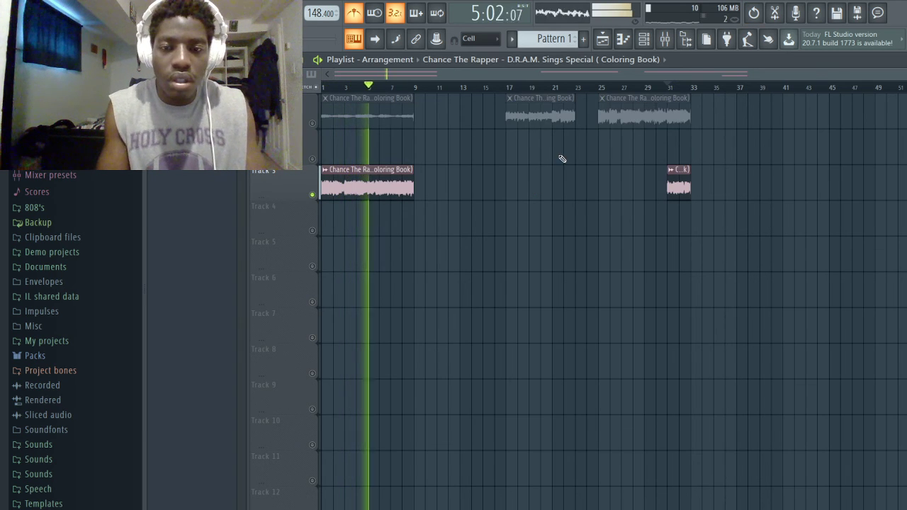
{"action": "left_click_drag", "start_coordinate": [673, 186], "coordinate": [452, 172]}
{"action": "left_click_drag", "start_coordinate": [385, 107], "coordinate": [477, 115]}
{"action": "left_click", "coordinate": [312, 122]}
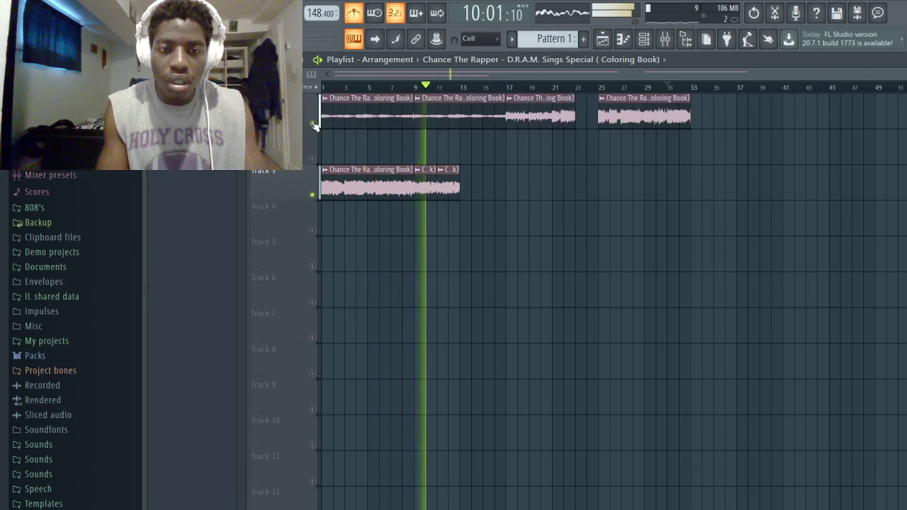
- Place a copy of the quiet clip on track 4 at bar 16, and delete the extra copies tried on track 3 at bars 18 and 20
{"action": "key", "text": "space"}
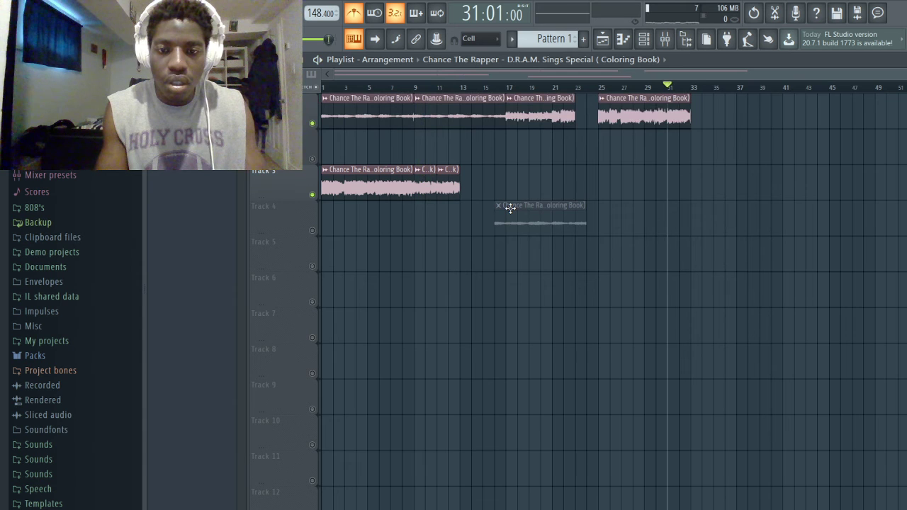
{"action": "right_click", "coordinate": [314, 231]}
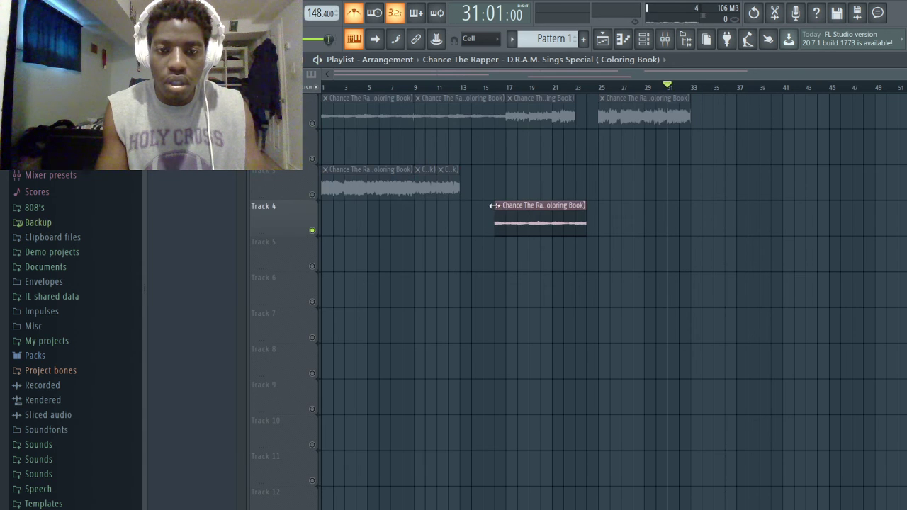
{"action": "left_click", "coordinate": [541, 183]}
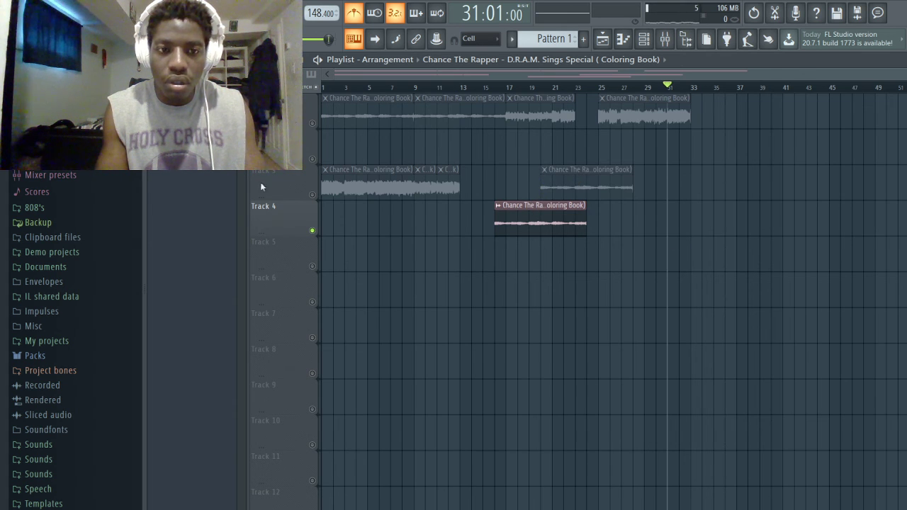
{"action": "left_click", "coordinate": [313, 194]}
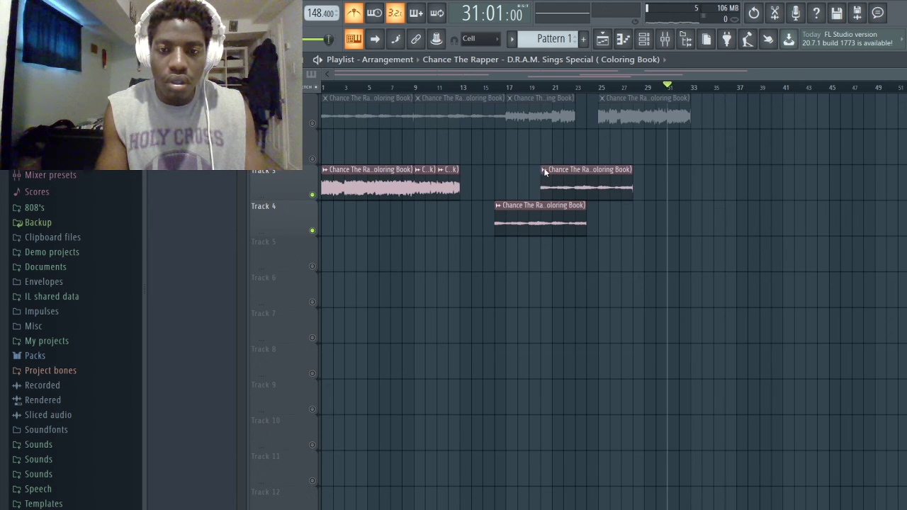
{"action": "left_click_drag", "start_coordinate": [559, 170], "coordinate": [545, 173]}
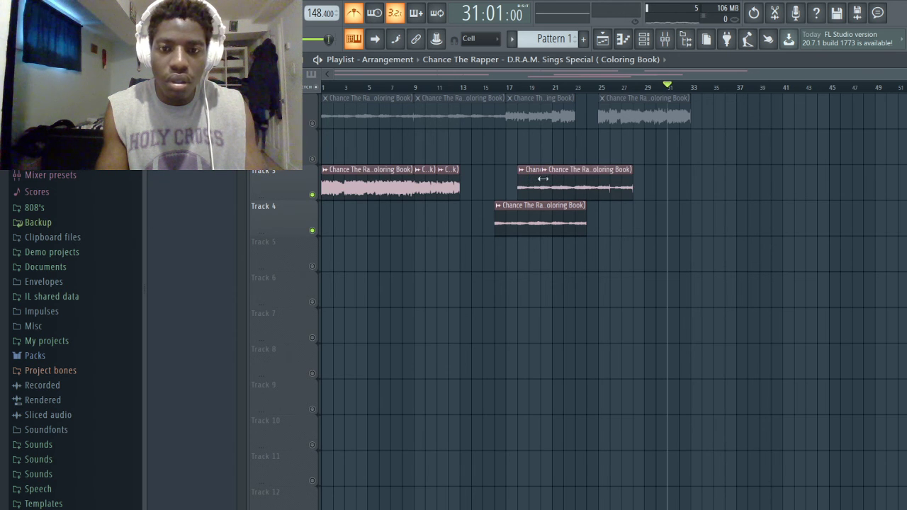
{"action": "left_click", "coordinate": [564, 192]}
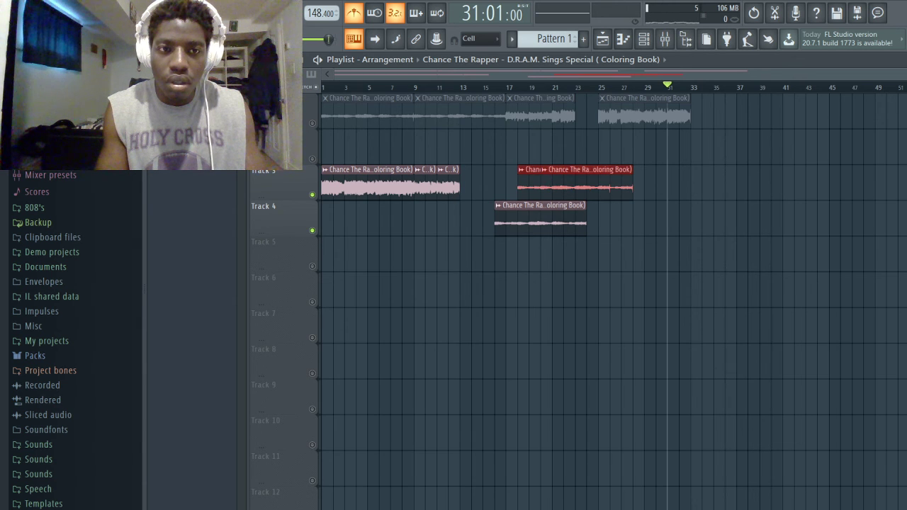
{"action": "key", "text": "Delete"}
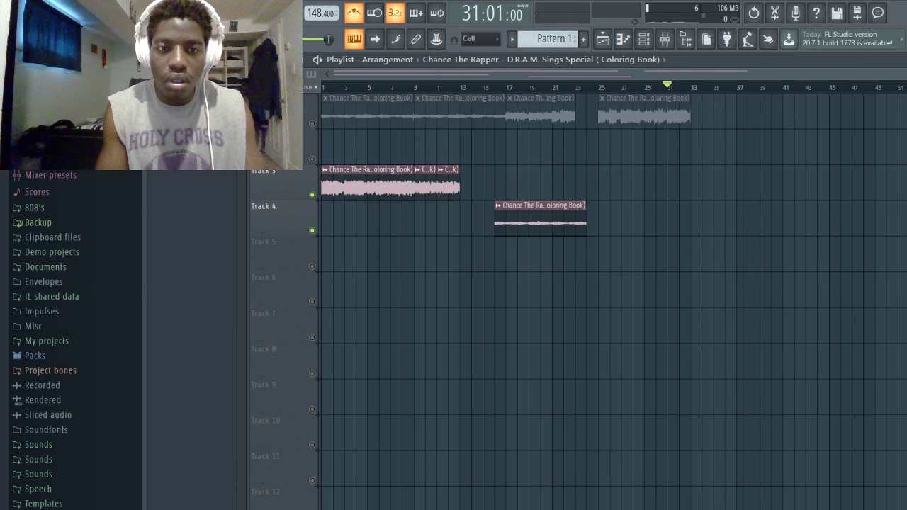
- Mute track 3 and play the track 4 clip alone from bar 16, stopping playback right after it starts
{"action": "left_click", "coordinate": [312, 196]}
{"action": "left_click", "coordinate": [496, 87]}
{"action": "key", "text": "space"}
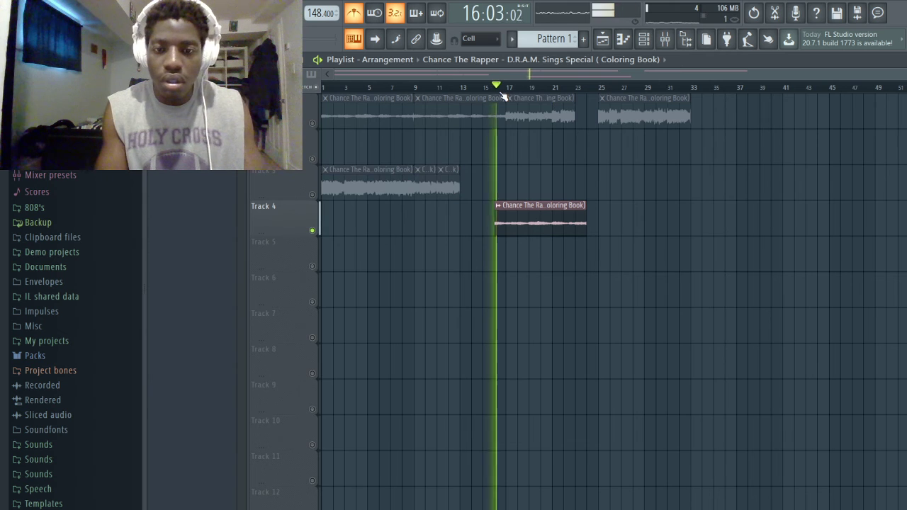
{"action": "key", "text": "space"}
- Delete the clip on muted track 4 and turn tracks 1 and 3 back on
{"action": "left_click", "coordinate": [312, 123]}
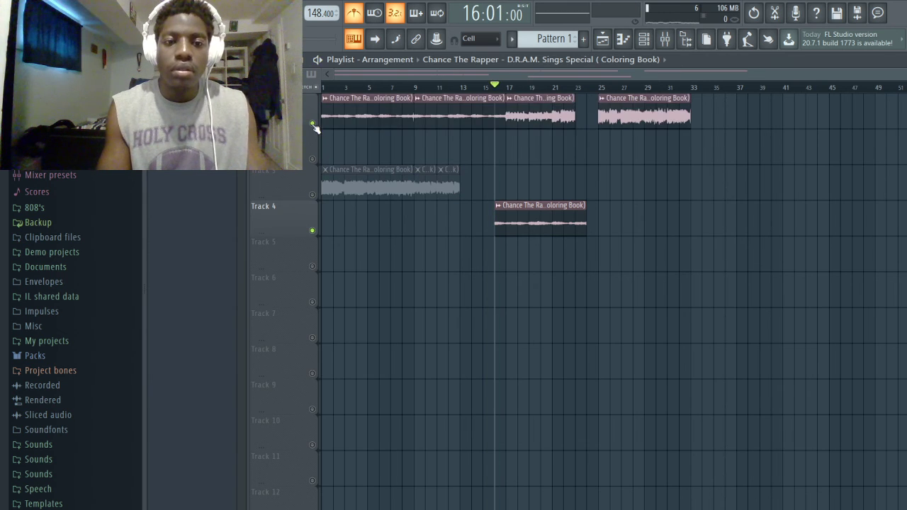
{"action": "left_click", "coordinate": [312, 230]}
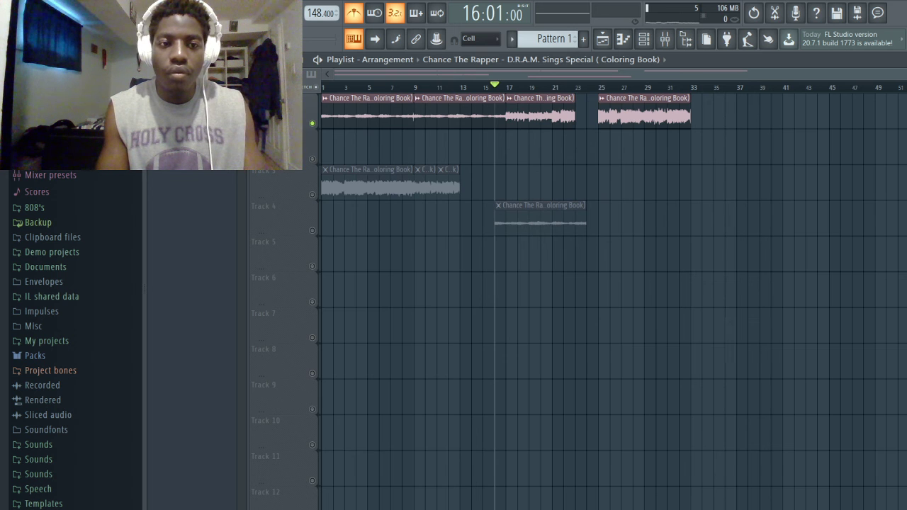
{"action": "right_click", "coordinate": [557, 213]}
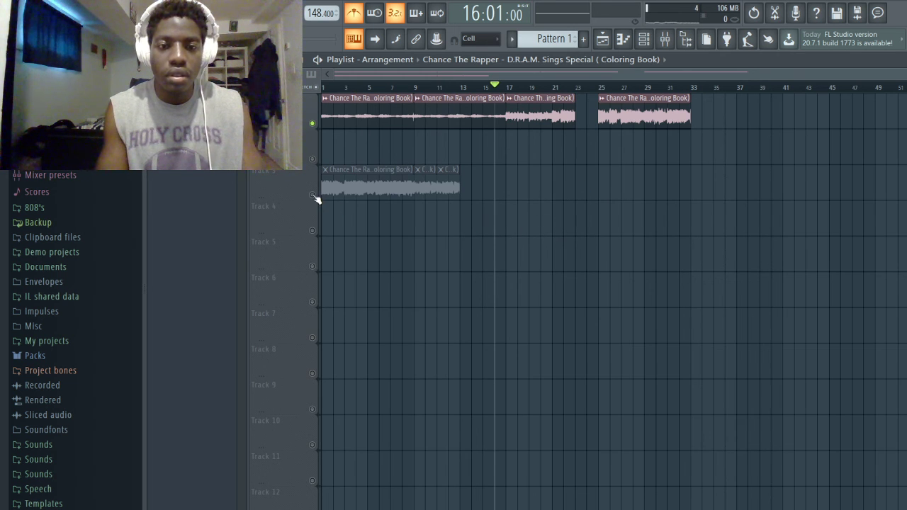
{"action": "left_click", "coordinate": [313, 195]}
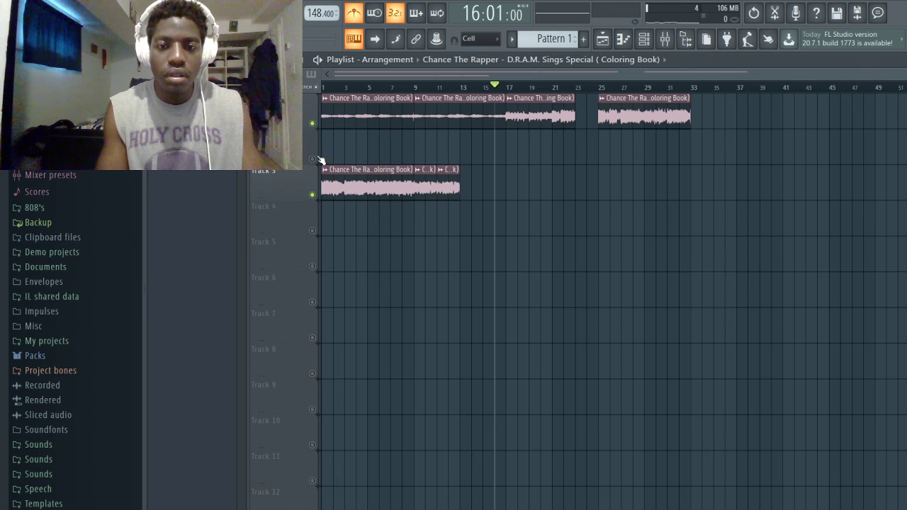
- Redo the track 1 copy at bar 9, and return the short track 3 slice to bar 31 with no copies left at bars 9 and 11
{"action": "right_click", "coordinate": [462, 116]}
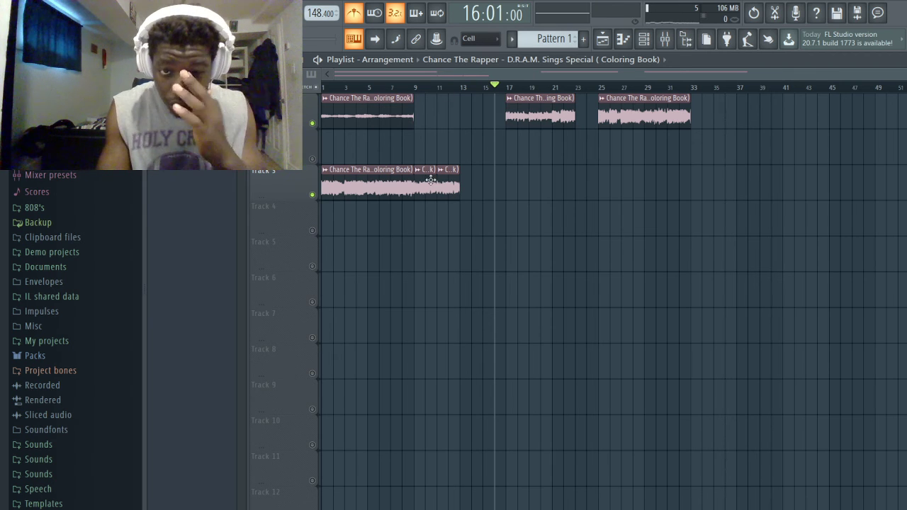
{"action": "left_click_drag", "start_coordinate": [371, 116], "coordinate": [492, 130]}
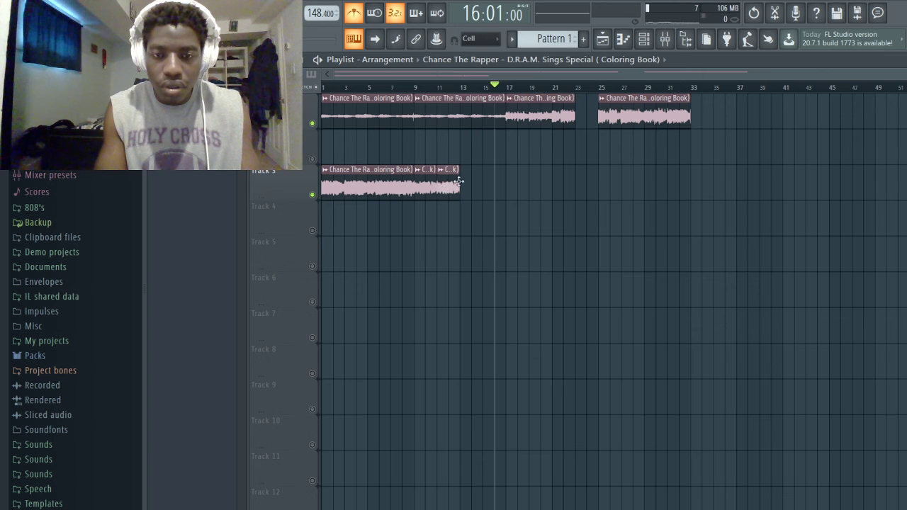
{"action": "left_click_drag", "start_coordinate": [458, 181], "coordinate": [678, 198]}
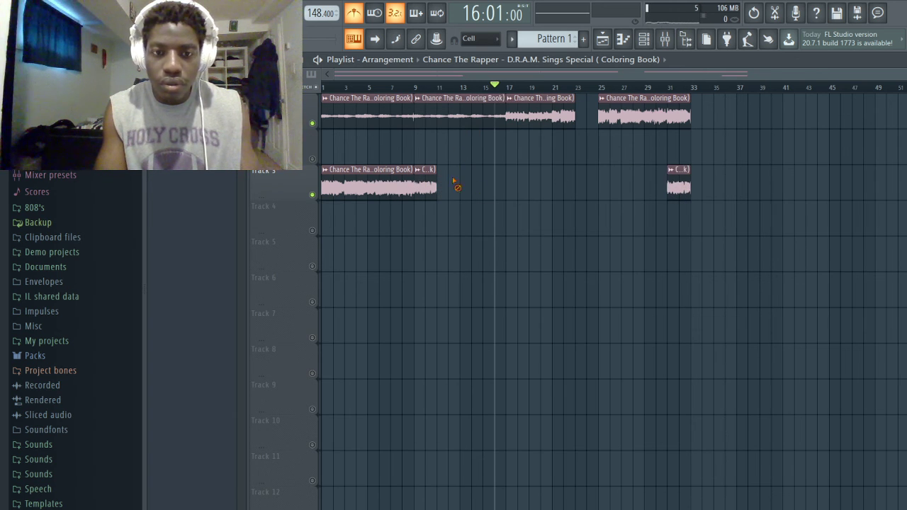
{"action": "left_click", "coordinate": [508, 87]}
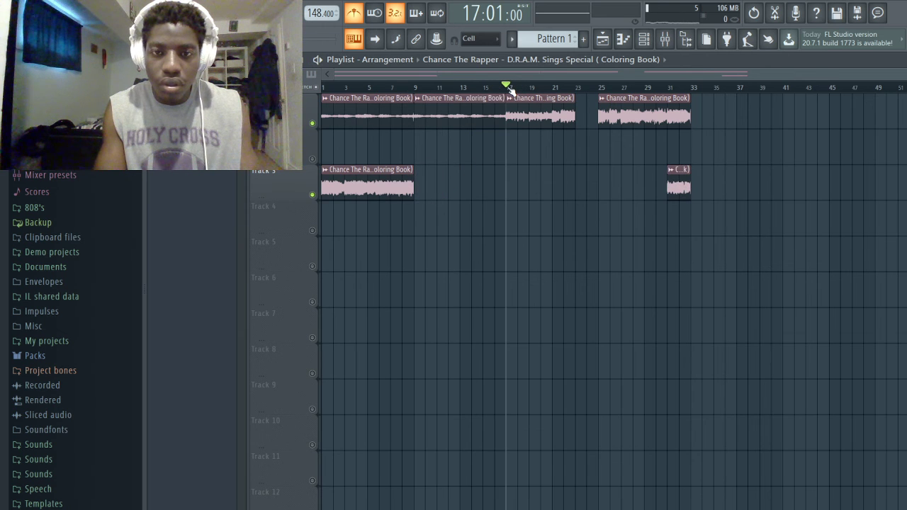
- During playback from bar 17, move the track 1 clip at bar 25 to track 3 at bar 9, and delete the stray muted clip on track 4
{"action": "key", "text": "space"}
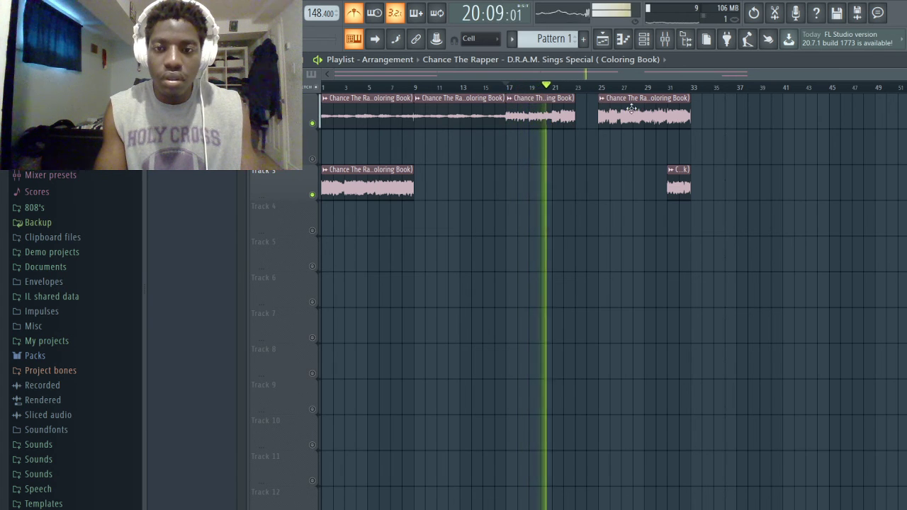
{"action": "left_click_drag", "start_coordinate": [629, 107], "coordinate": [452, 210]}
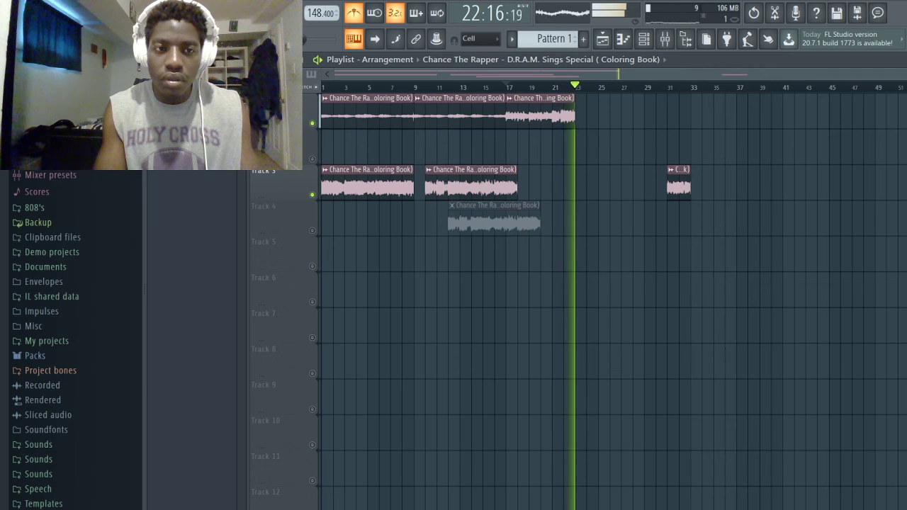
{"action": "right_click", "coordinate": [505, 232]}
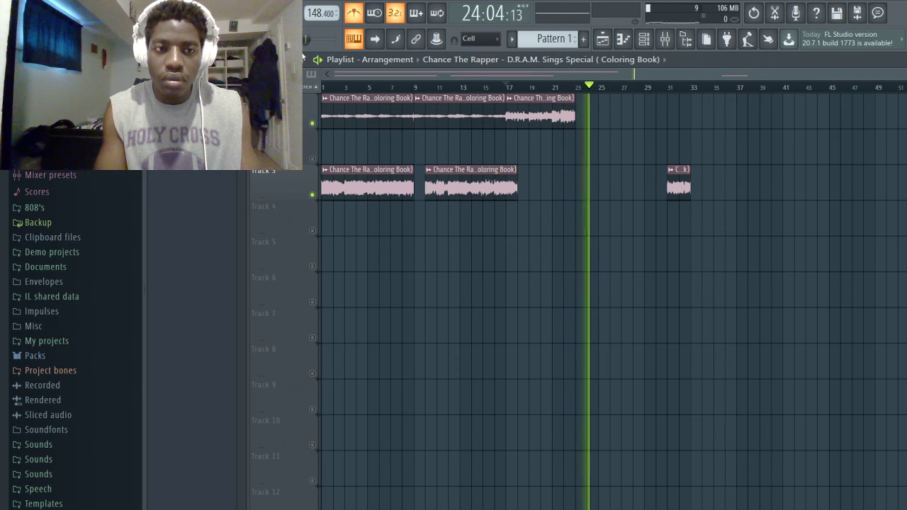
{"action": "left_click_drag", "start_coordinate": [445, 167], "coordinate": [435, 168]}
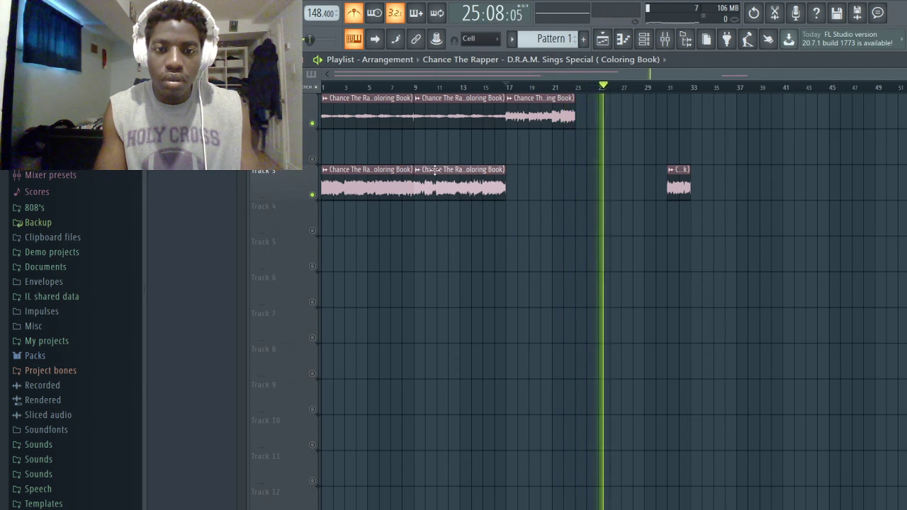
- Play the arrangement from bar 8 to check the layered clips, and delete the stray clip placed on track 4 at bar 20
{"action": "left_click", "coordinate": [404, 87]}
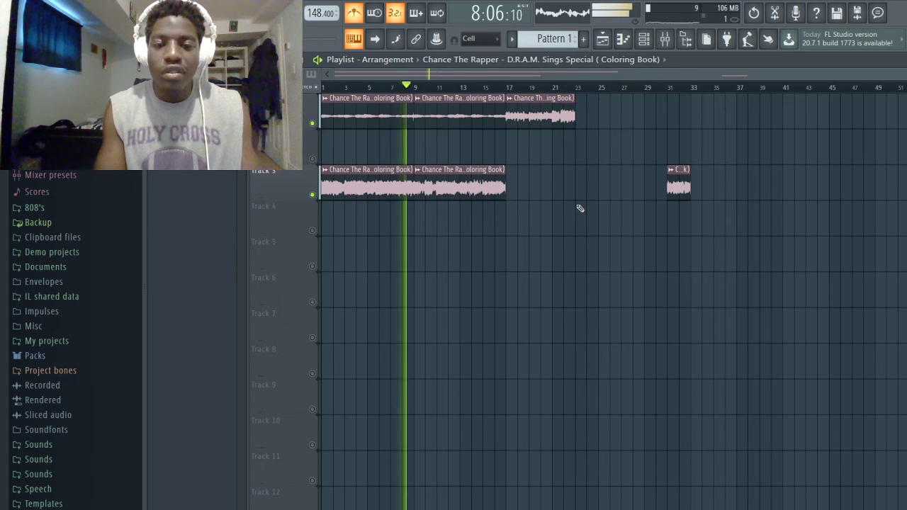
{"action": "left_click", "coordinate": [539, 230]}
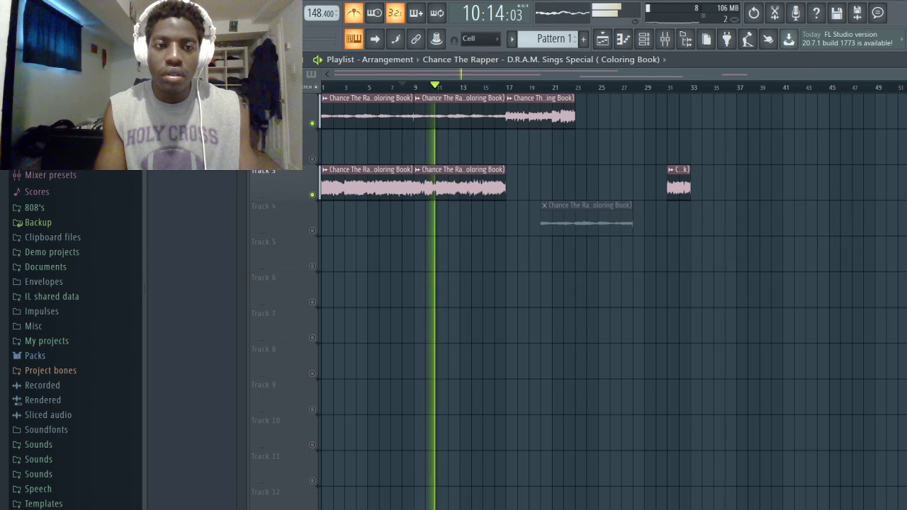
{"action": "right_click", "coordinate": [600, 222]}
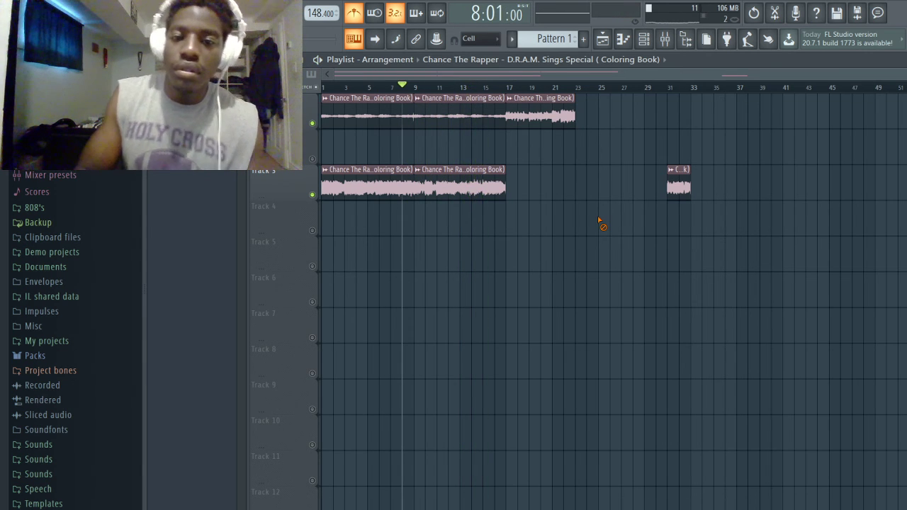
- Delete the track 1 clip at bar 17 and move the track 3 clip at bar 9 to track 1 at bar 23
{"action": "right_click", "coordinate": [552, 115]}
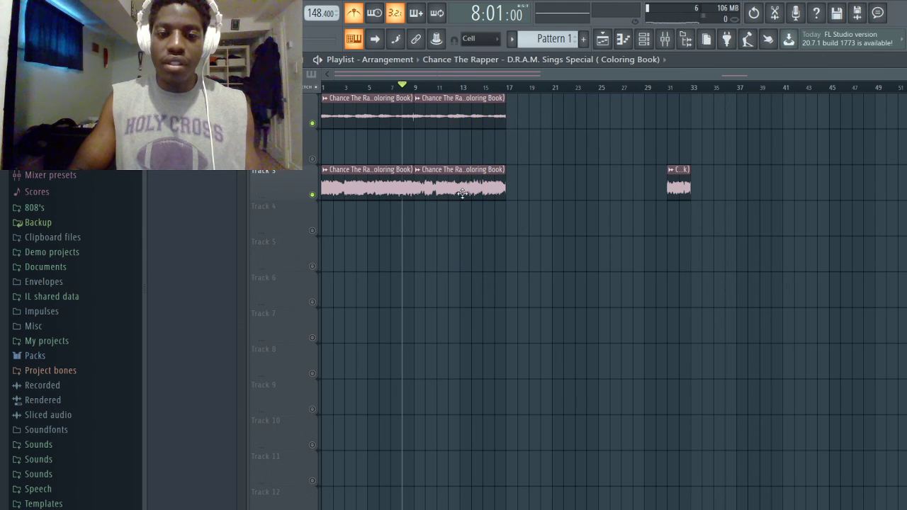
{"action": "left_click_drag", "start_coordinate": [462, 194], "coordinate": [622, 114]}
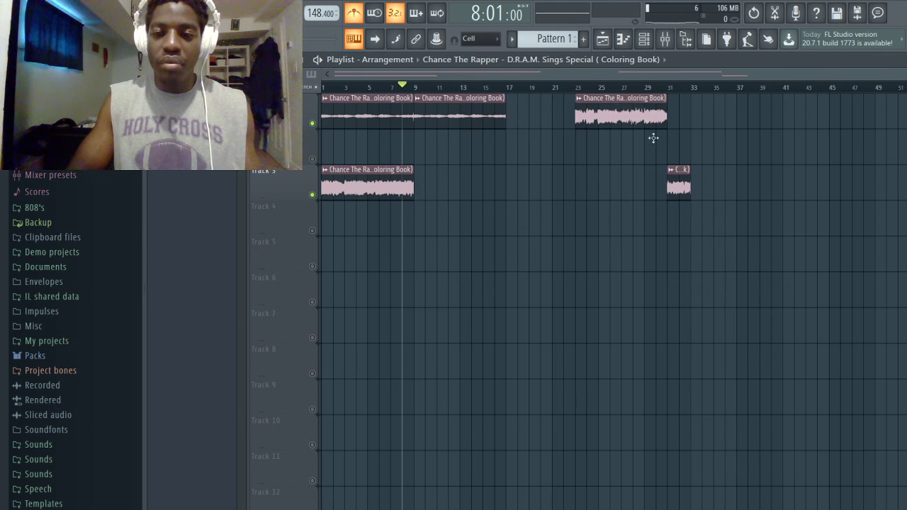
- Move the short track 3 slice to track 4 at bar 15 and set a time selection over bars 9 to 17
{"action": "left_click_drag", "start_coordinate": [680, 183], "coordinate": [501, 247]}
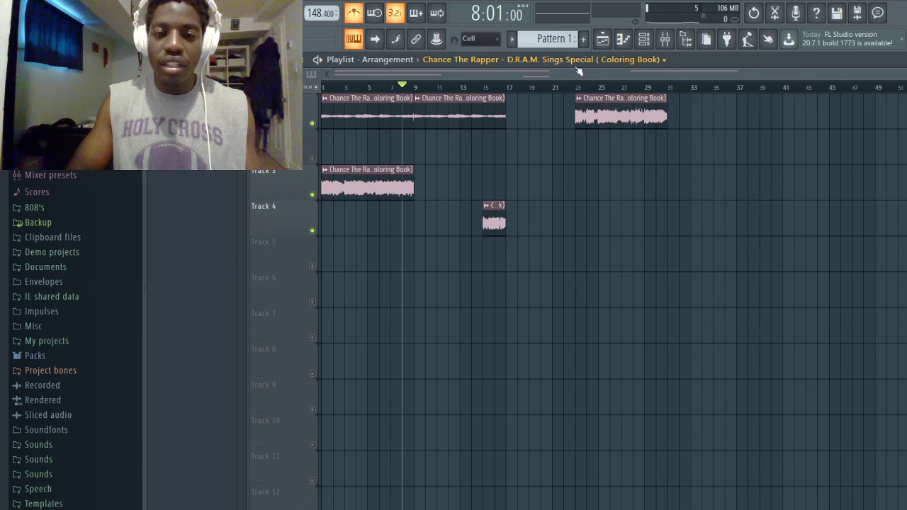
{"action": "left_click_drag", "start_coordinate": [418, 90], "coordinate": [506, 95]}
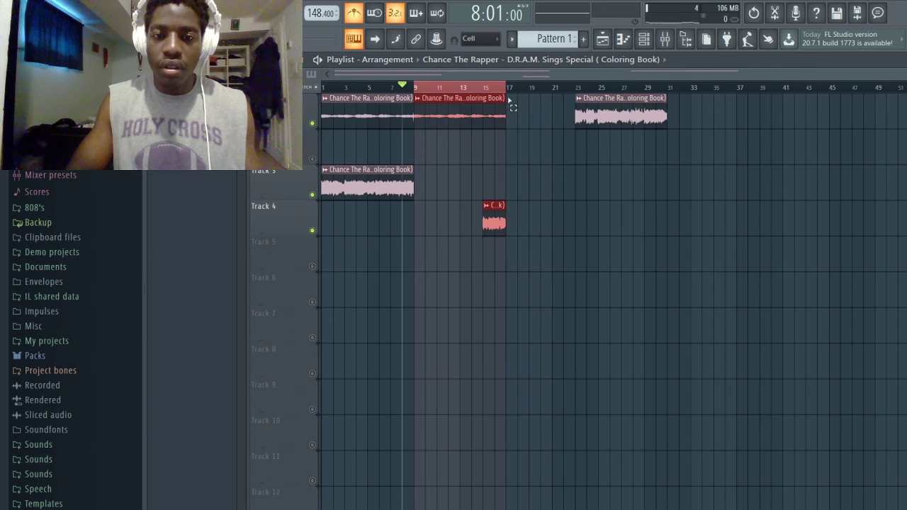
- Copy only the short track 4 slice to bar 11 and play briefly from bar 9
{"action": "left_click_drag", "start_coordinate": [493, 221], "coordinate": [448, 221]}
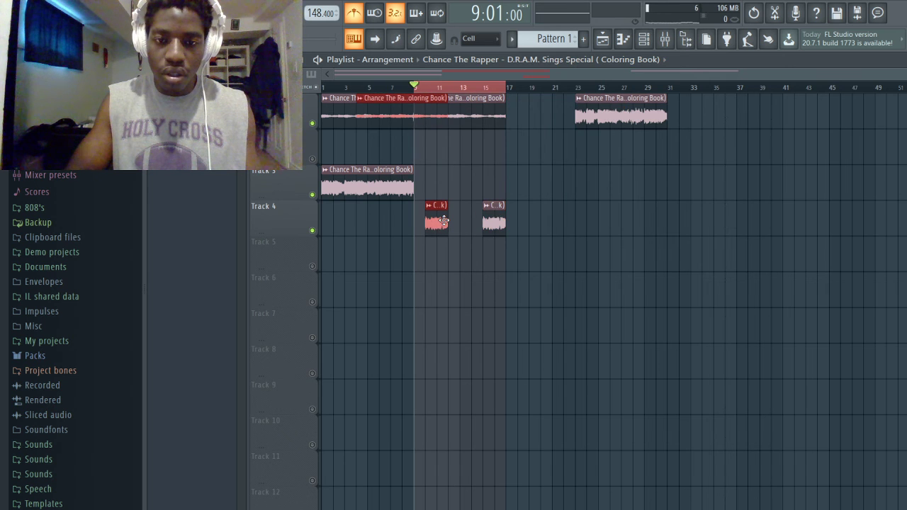
{"action": "key", "text": "ctrl+z"}
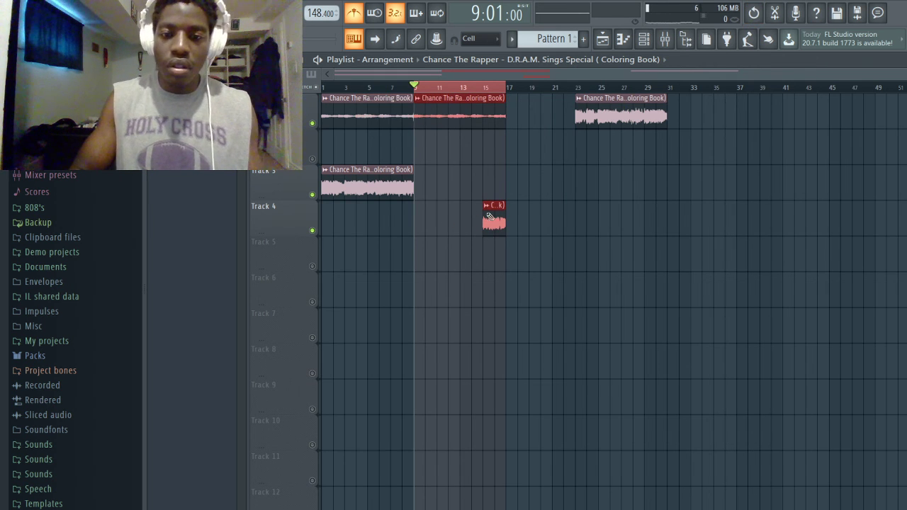
{"action": "left_click", "coordinate": [538, 228]}
{"action": "left_click_drag", "start_coordinate": [494, 223], "coordinate": [449, 224]}
{"action": "key", "text": "space"}
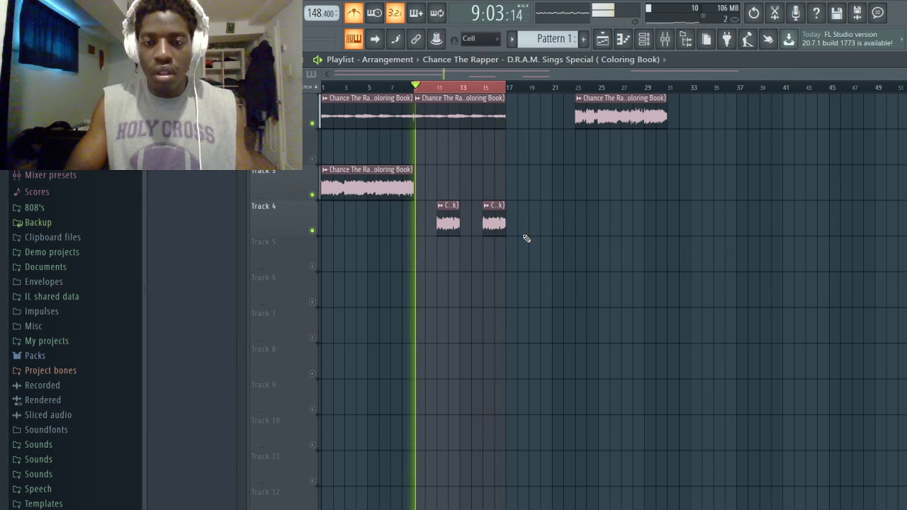
{"action": "key", "text": "space"}
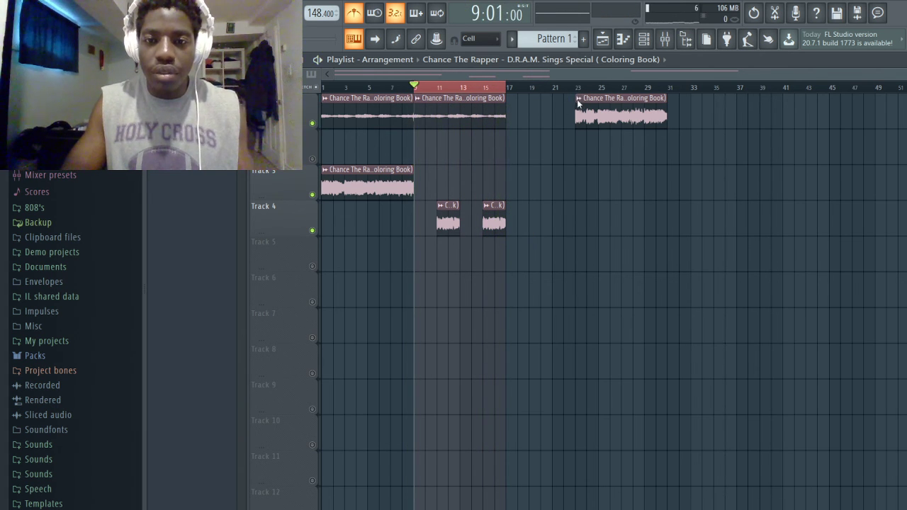
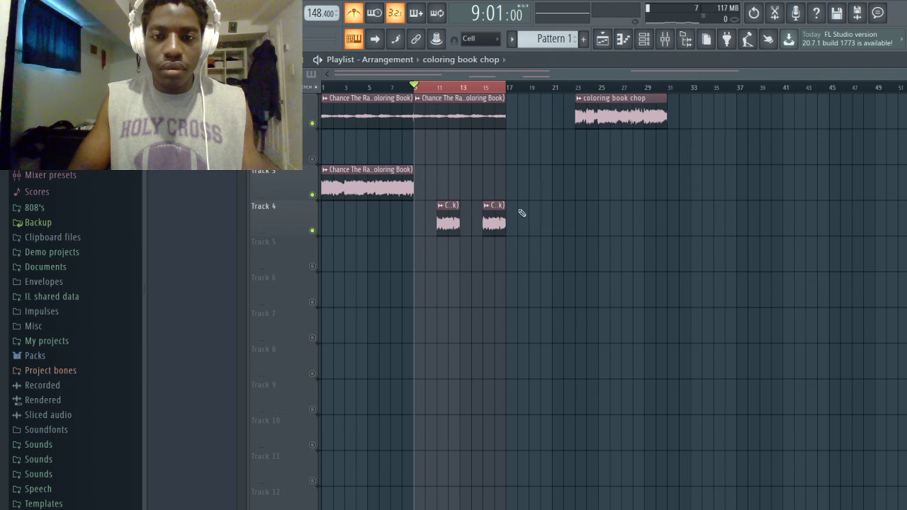
- Delete the coloring book chop clip from track 1, along with the extra copy tried at bar 24
{"action": "right_click", "coordinate": [584, 100]}
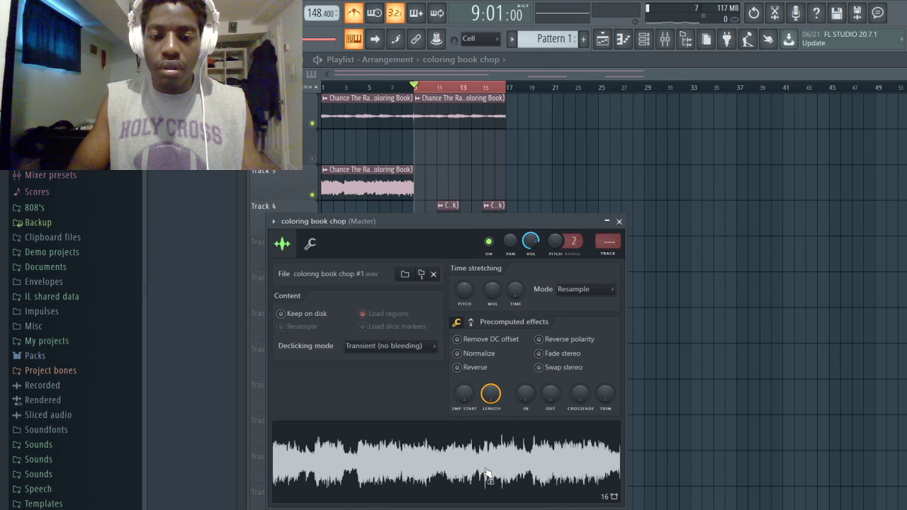
{"action": "left_click_drag", "start_coordinate": [487, 473], "coordinate": [708, 290]}
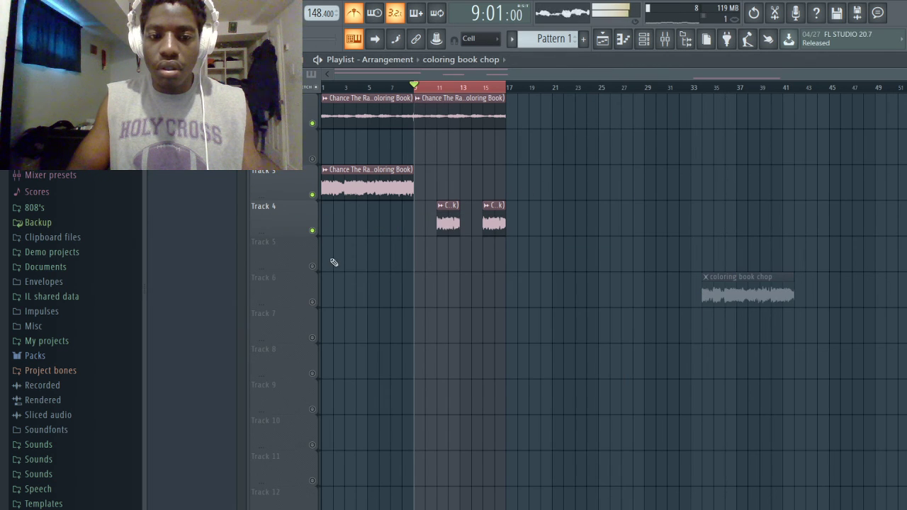
{"action": "left_click_drag", "start_coordinate": [759, 277], "coordinate": [648, 97]}
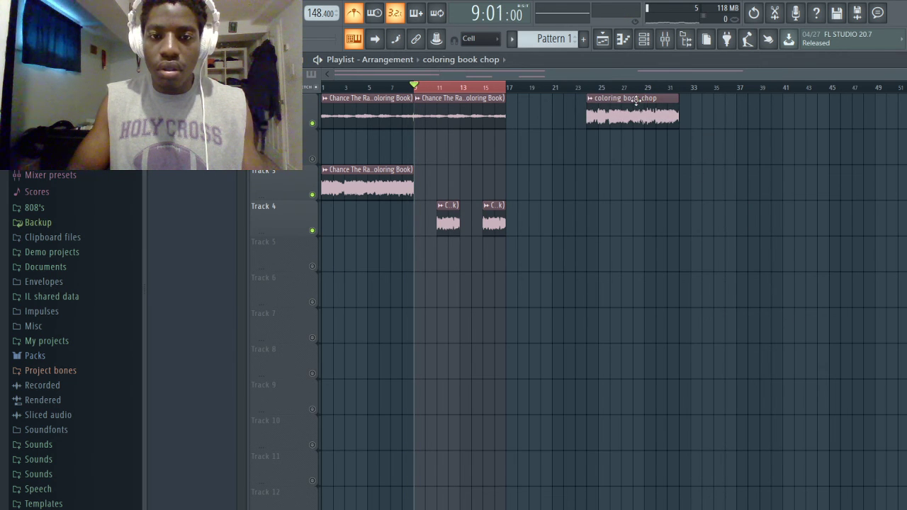
{"action": "right_click", "coordinate": [635, 100]}
- Try adding the coloring book chop sample to the channel rack as its own channel, and delete that channel
{"action": "left_click", "coordinate": [646, 48]}
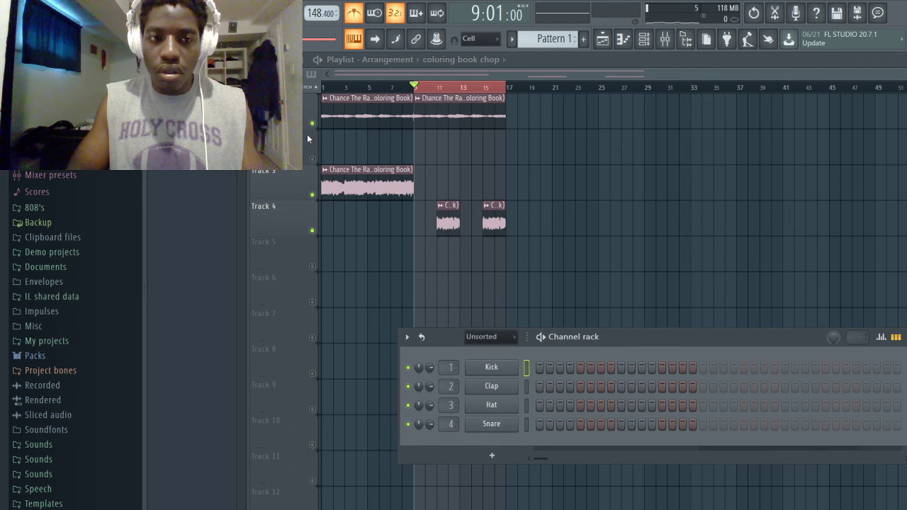
{"action": "double_click", "coordinate": [448, 222]}
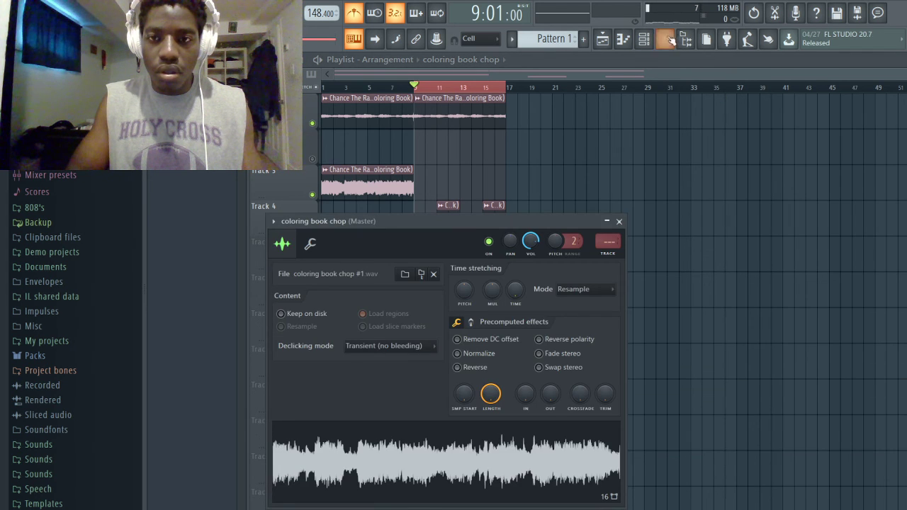
{"action": "left_click", "coordinate": [646, 38]}
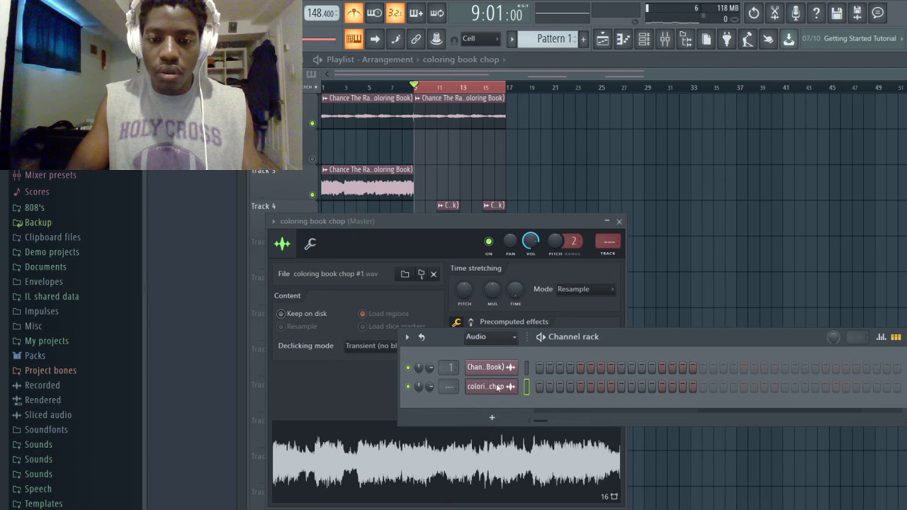
{"action": "left_click_drag", "start_coordinate": [394, 444], "coordinate": [500, 442]}
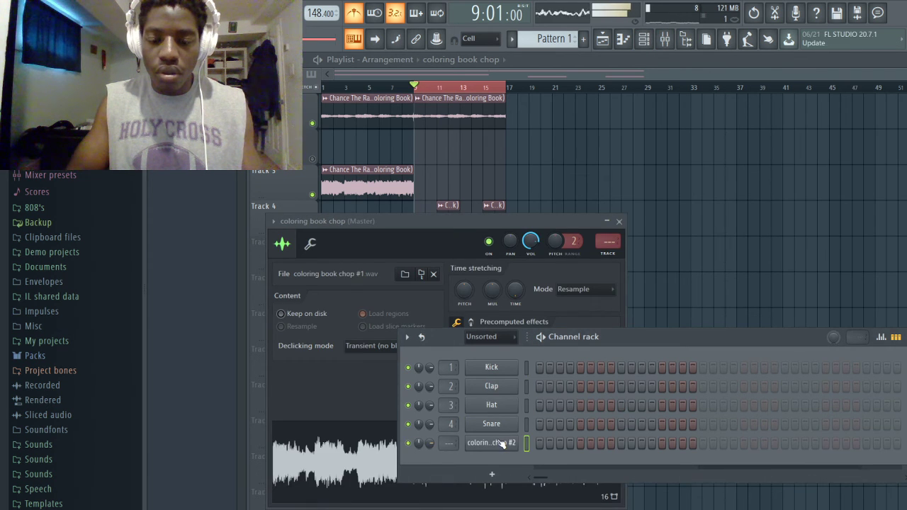
{"action": "left_click", "coordinate": [618, 221]}
{"action": "key", "text": "space"}
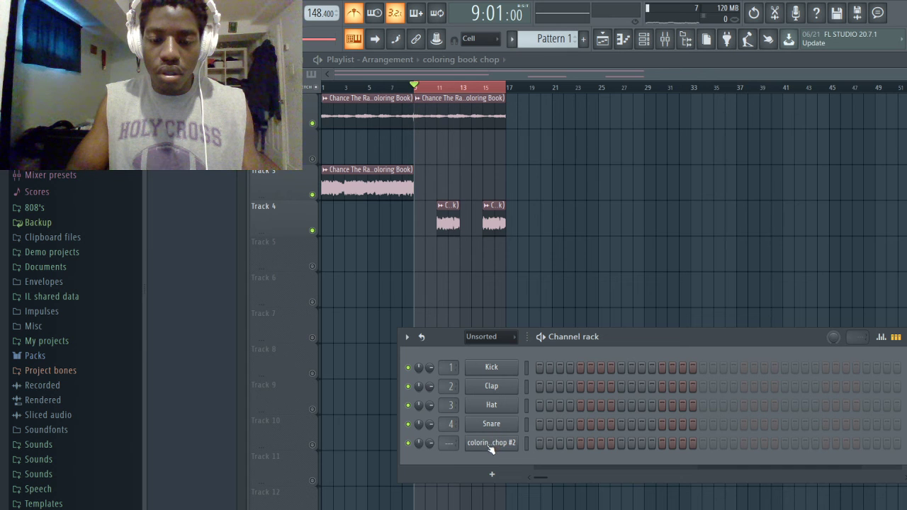
{"action": "left_click", "coordinate": [501, 444]}
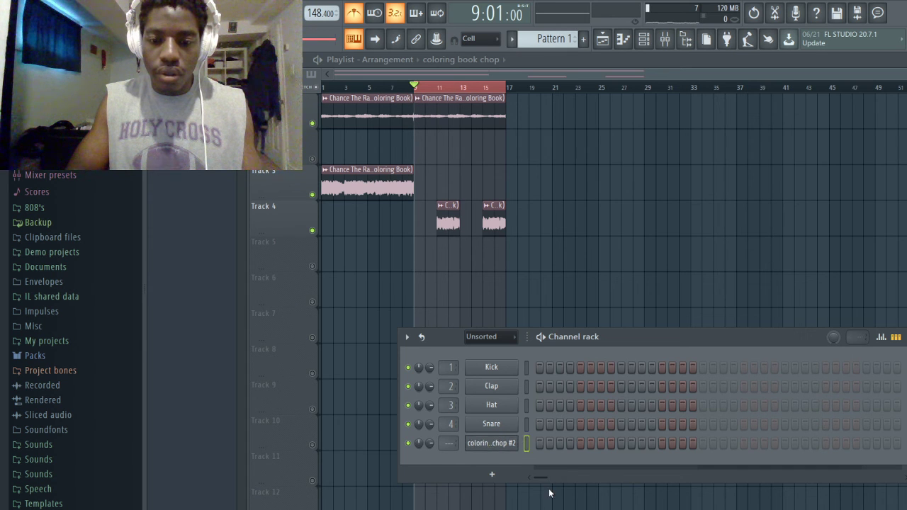
{"action": "key", "text": "alt+Delete"}
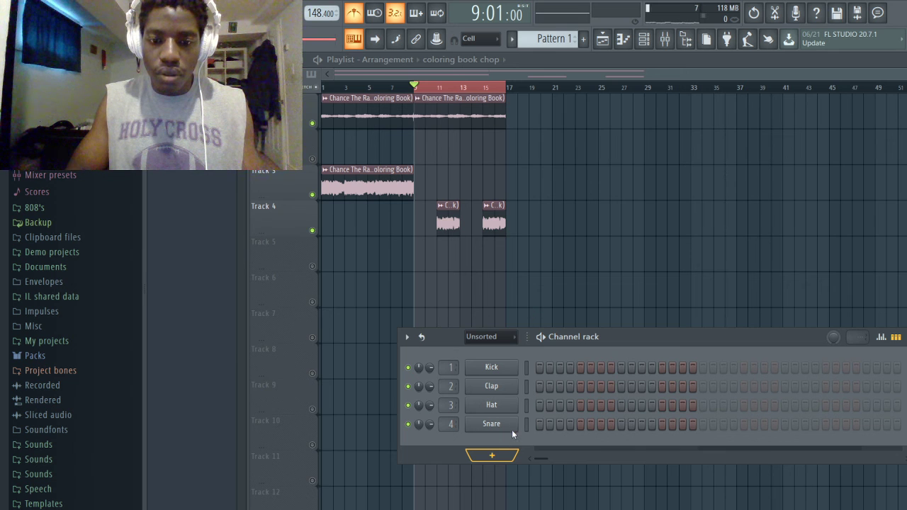
- Add a Slicex channel below Snare, and close the plugin window and the channel rack
{"action": "left_click", "coordinate": [522, 189]}
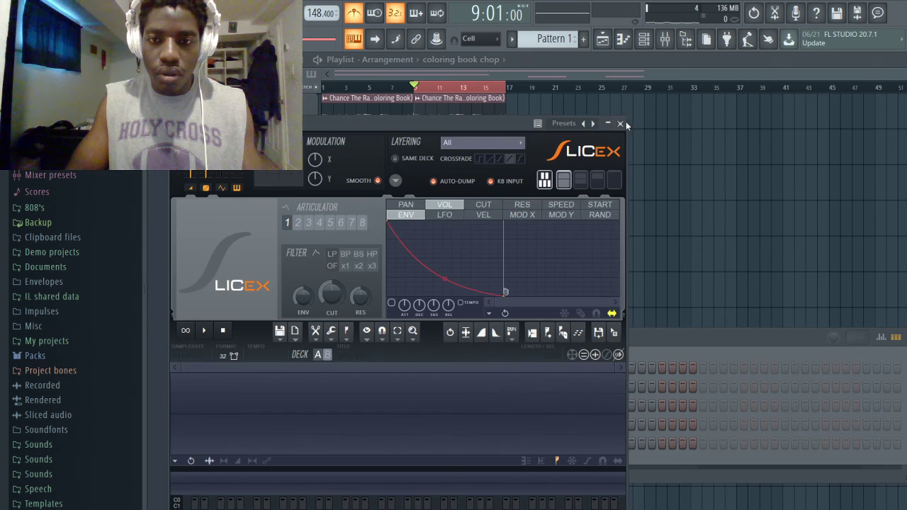
{"action": "left_click", "coordinate": [621, 124]}
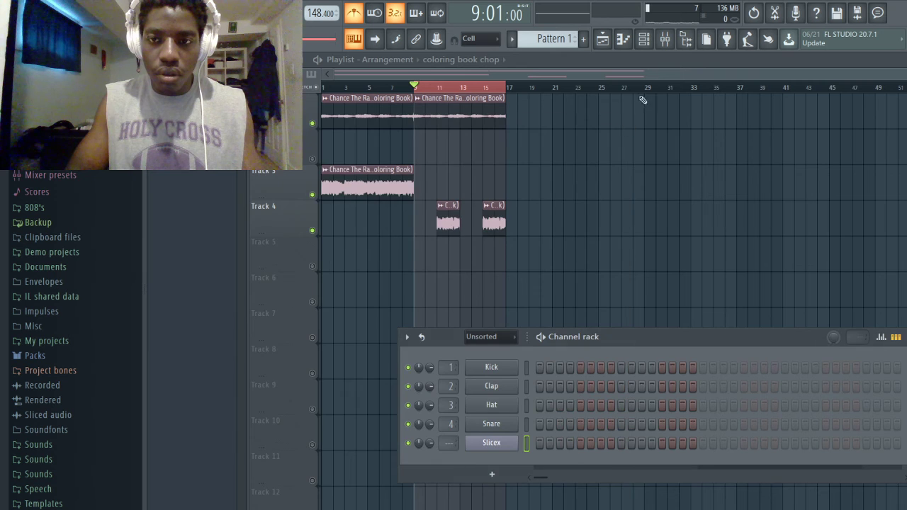
{"action": "left_click", "coordinate": [645, 40]}
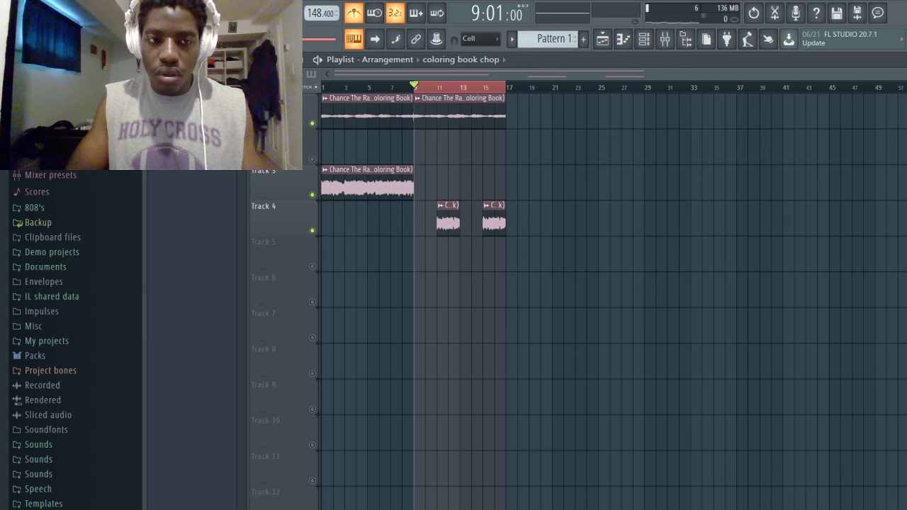
- Load the coloring book chop sample onto the Slicex channel in the Unsorted group and open Slicex
{"action": "left_click", "coordinate": [447, 204]}
{"action": "left_click", "coordinate": [643, 40]}
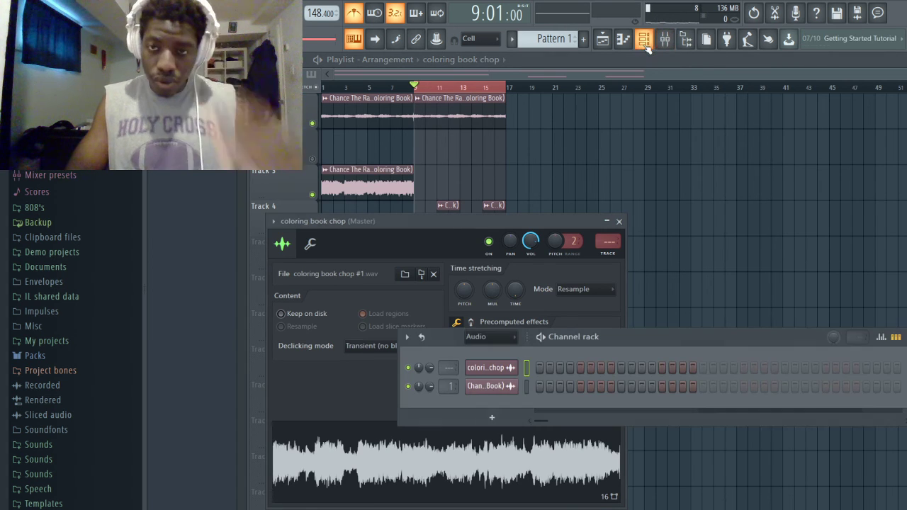
{"action": "left_click", "coordinate": [489, 336]}
{"action": "left_click", "coordinate": [494, 375]}
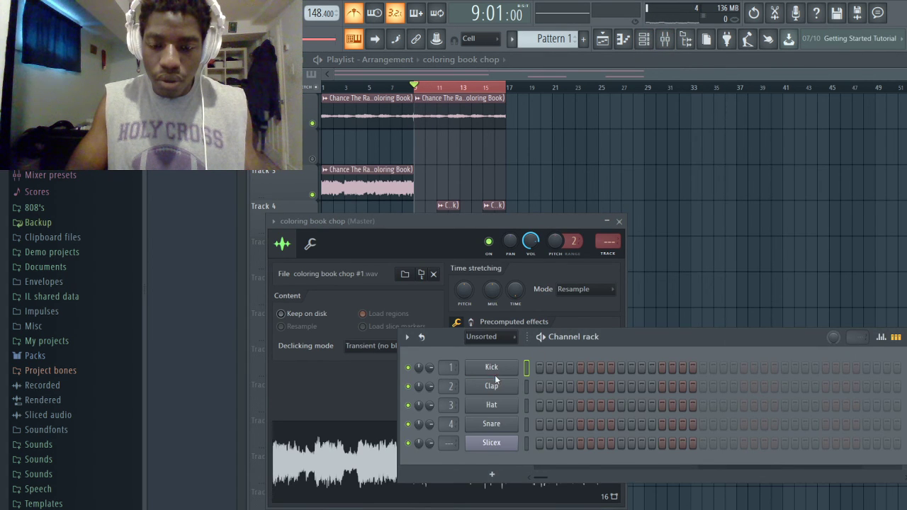
{"action": "left_click_drag", "start_coordinate": [467, 491], "coordinate": [492, 442]}
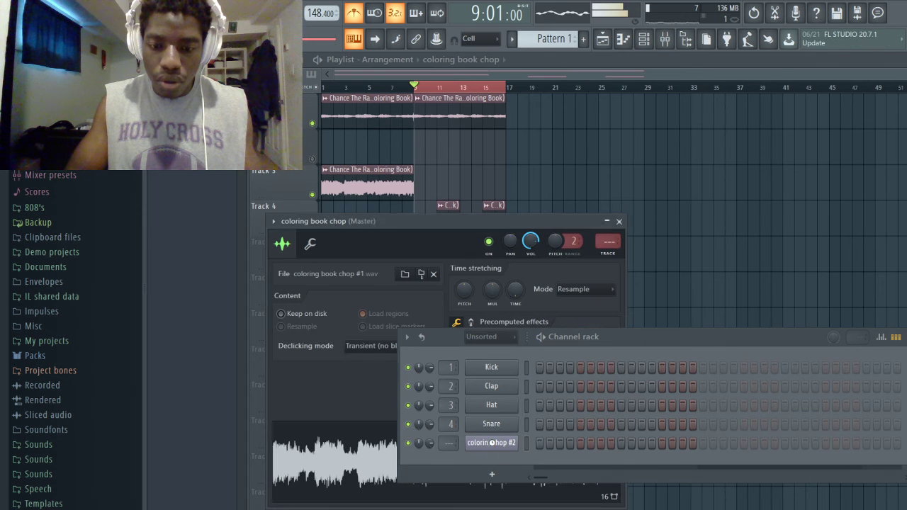
{"action": "key", "text": "Escape"}
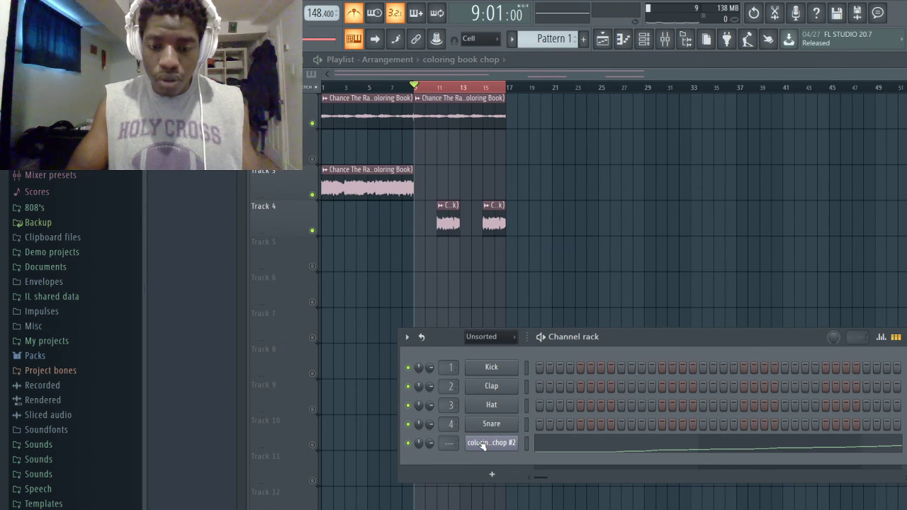
{"action": "left_click", "coordinate": [482, 445]}
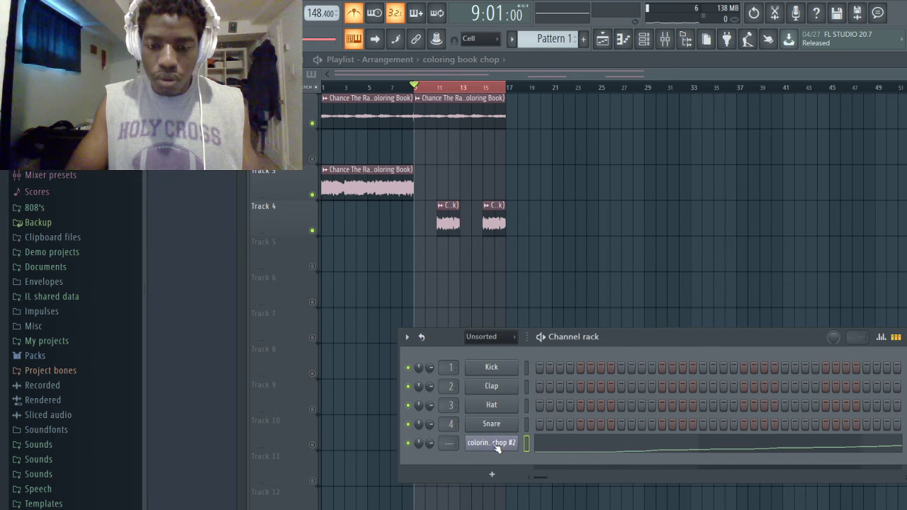
{"action": "left_click", "coordinate": [469, 444]}
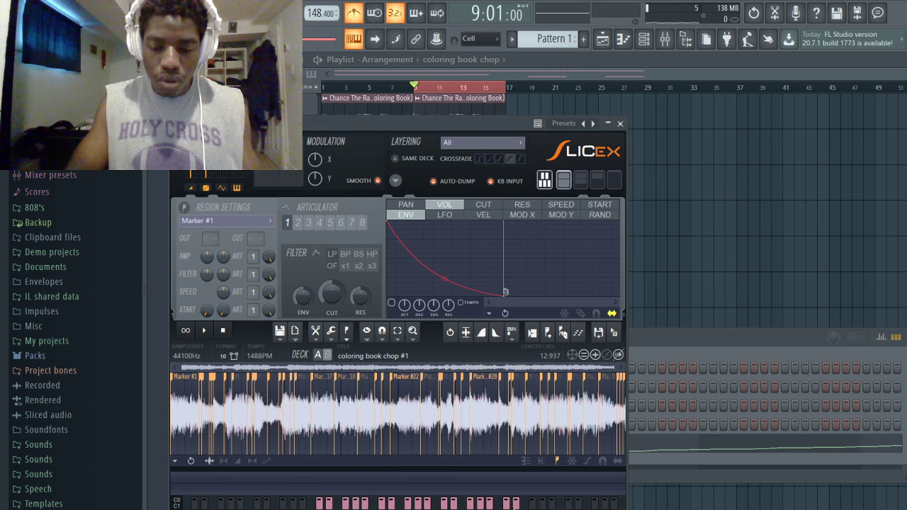
- Replace the dense slicing of the coloring book chop with eight one-bar slices and close Slicex
{"action": "key", "text": "ctrl+z"}
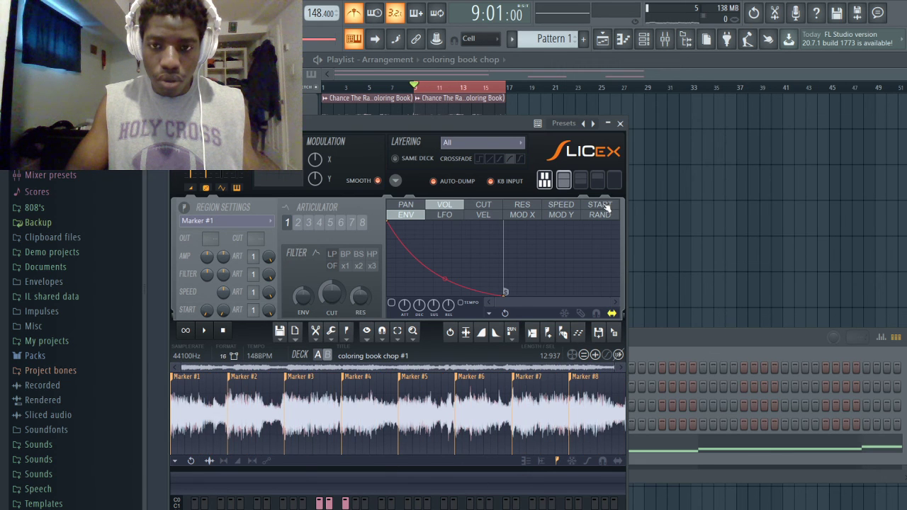
{"action": "left_click", "coordinate": [619, 124]}
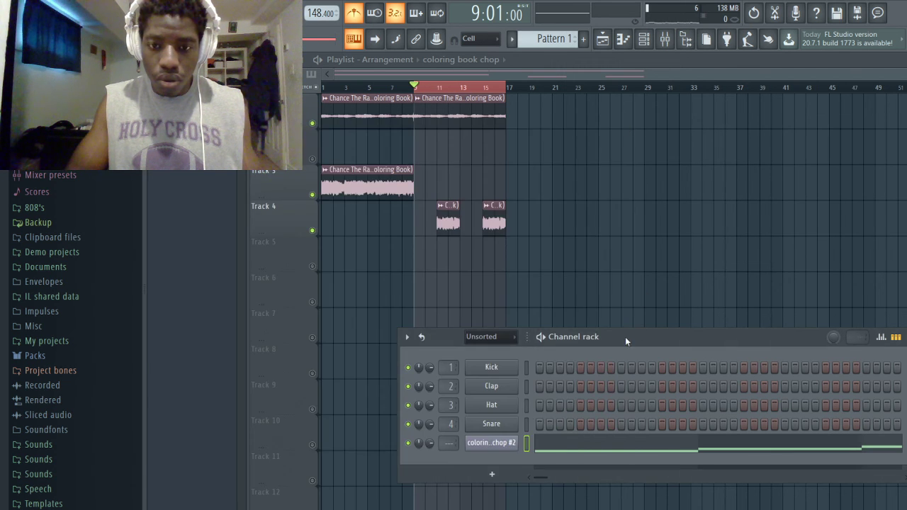
- Route Kick, Clap, Hat, Snare and coloring book chop #2 to mixer tracks 2, 3, 4, 5 and 6
{"action": "left_click_drag", "start_coordinate": [640, 343], "coordinate": [638, 276]}
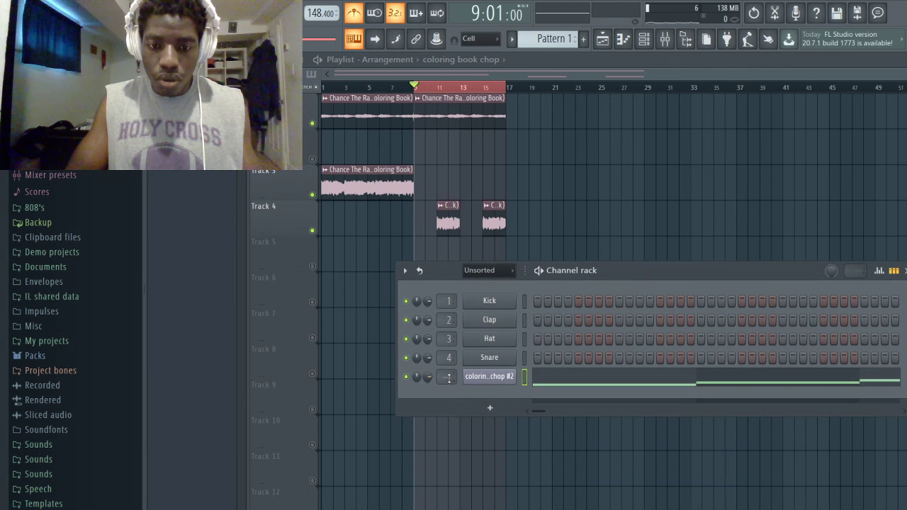
{"action": "scroll", "coordinate": [451, 301], "scroll_direction": "up", "scroll_amount": 1}
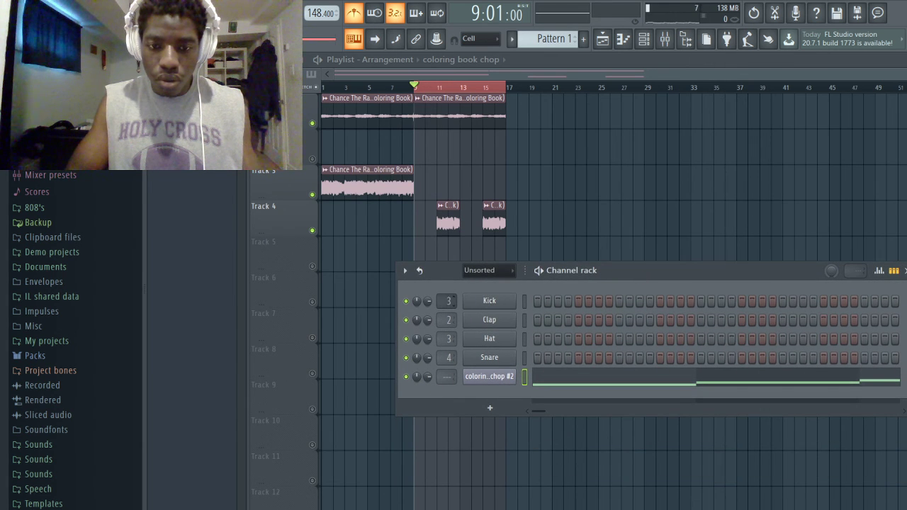
{"action": "scroll", "coordinate": [448, 301], "scroll_direction": "down", "scroll_amount": 1}
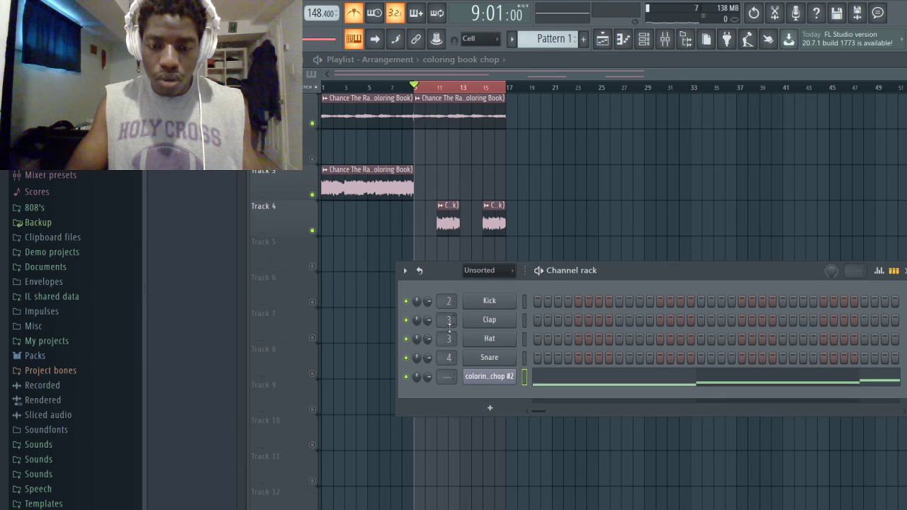
{"action": "scroll", "coordinate": [448, 338], "scroll_direction": "up", "scroll_amount": 1}
{"action": "scroll", "coordinate": [448, 358], "scroll_direction": "up", "scroll_amount": 1}
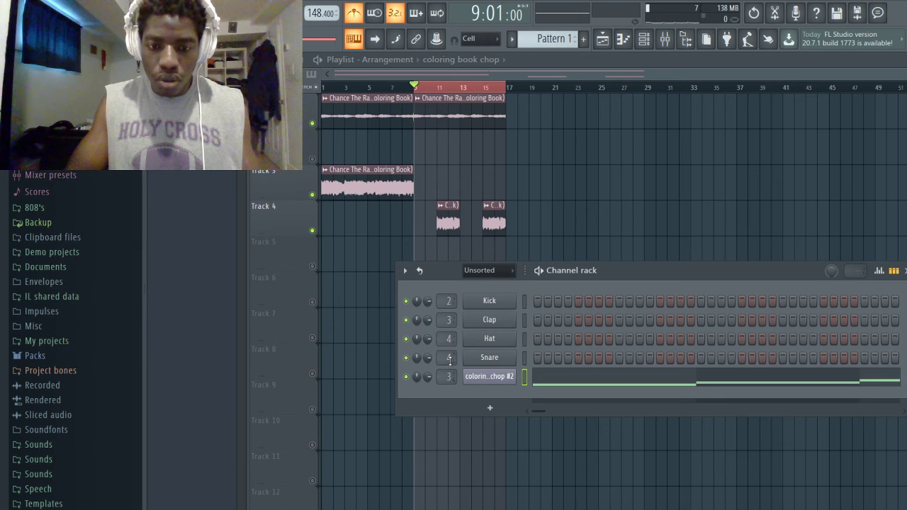
{"action": "scroll", "coordinate": [449, 376], "scroll_direction": "up", "scroll_amount": 4}
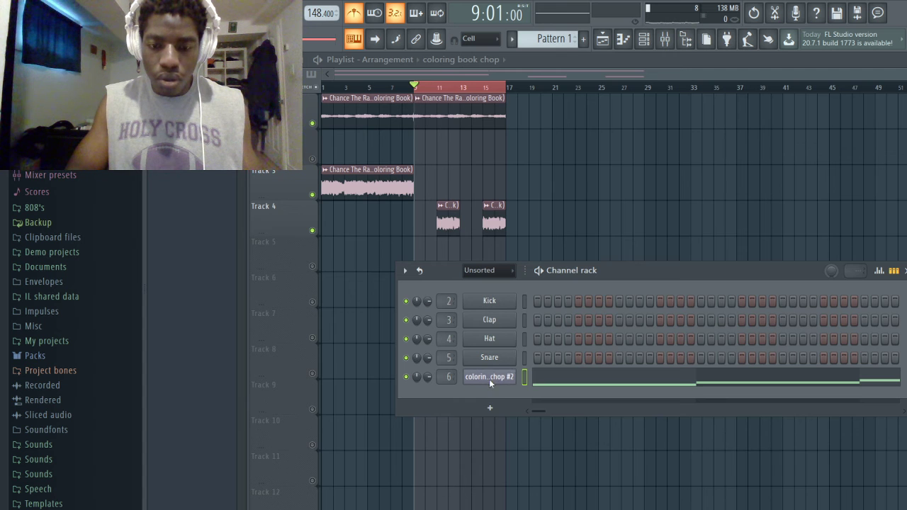
- Delete all the slice notes in the piano roll of the coloring book chop #2 channel
{"action": "left_click", "coordinate": [533, 382]}
{"action": "scroll", "coordinate": [535, 380], "scroll_direction": "down", "scroll_amount": 2}
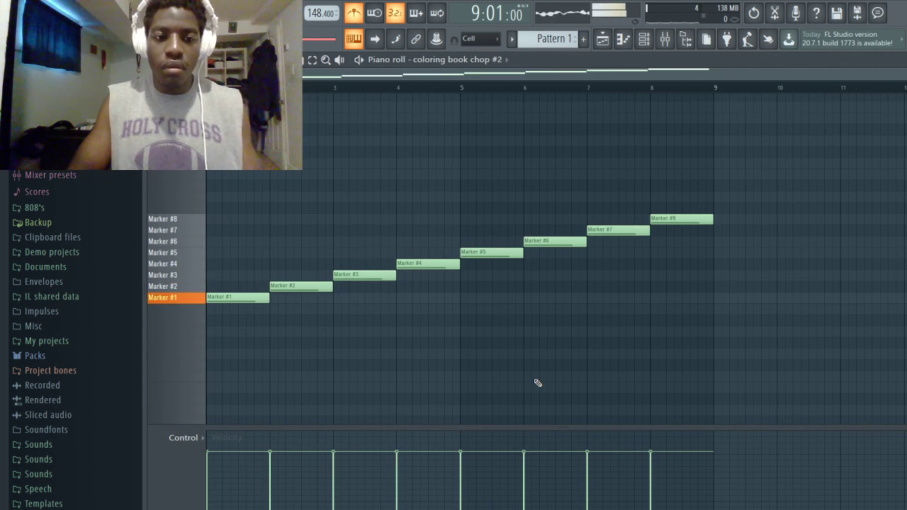
{"action": "key", "text": "ctrl+a"}
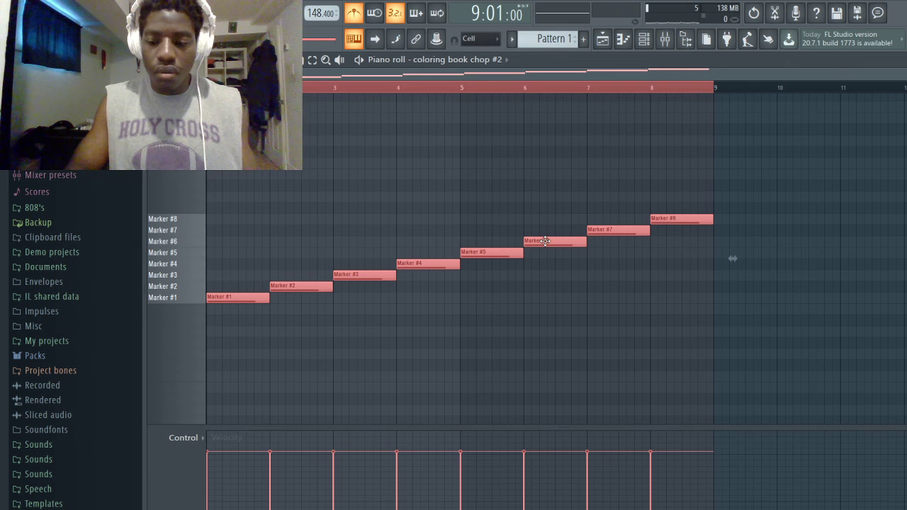
{"action": "key", "text": "Delete"}
- Audition the first few Slicex slices live, alone and against the playlist playback, and stop playback
{"action": "key", "text": "s"}
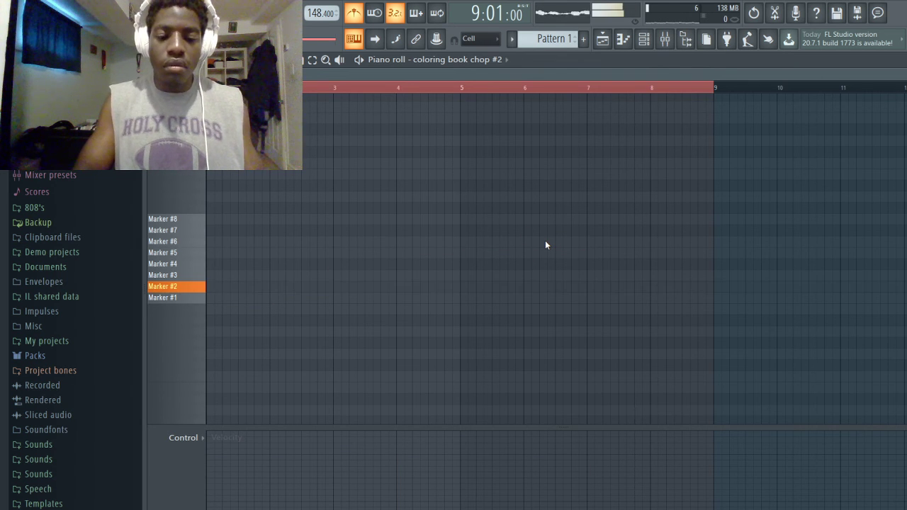
{"action": "key", "text": "d"}
{"action": "key", "text": "z"}
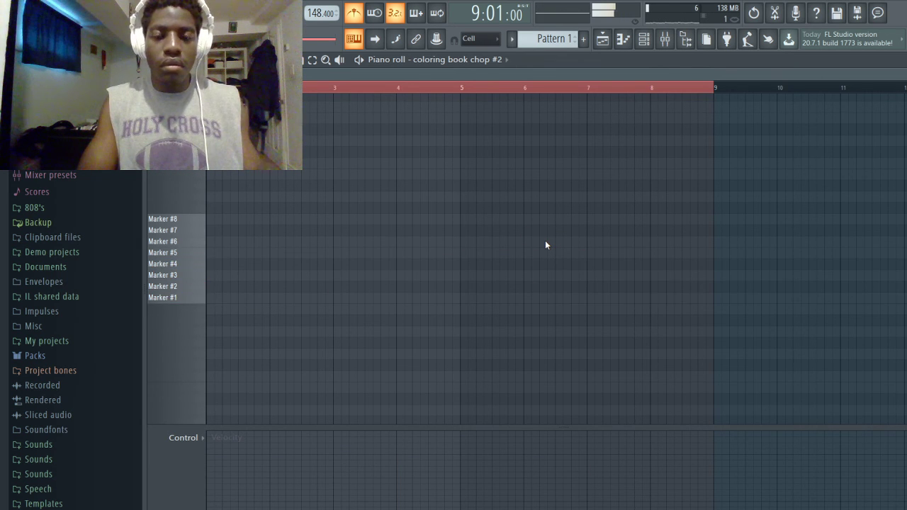
{"action": "key", "text": "z"}
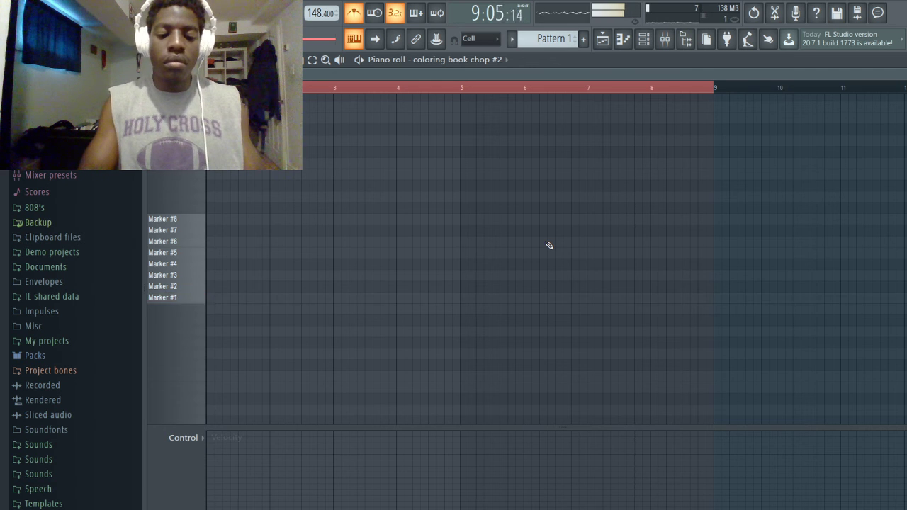
{"action": "key", "text": "z"}
{"action": "key", "text": "s"}
{"action": "key", "text": "z"}
{"action": "key", "text": "z"}
{"action": "key", "text": "z"}
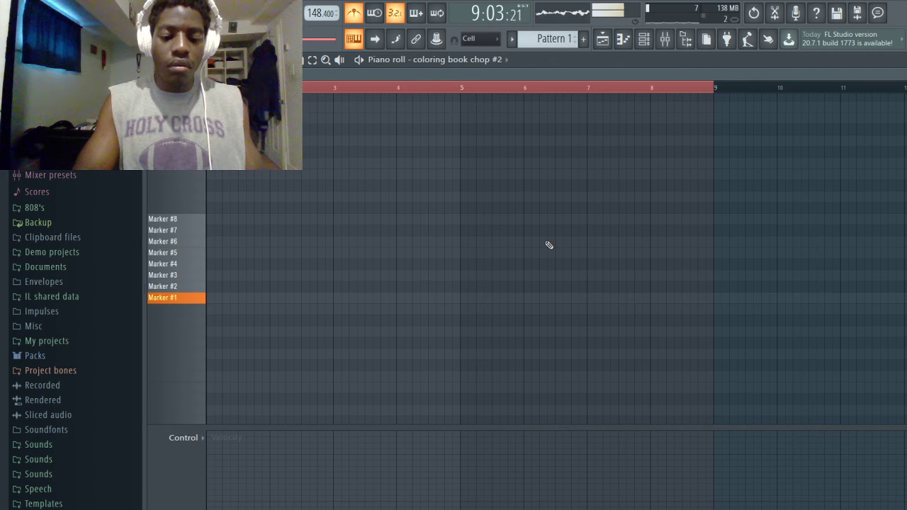
{"action": "key", "text": "s"}
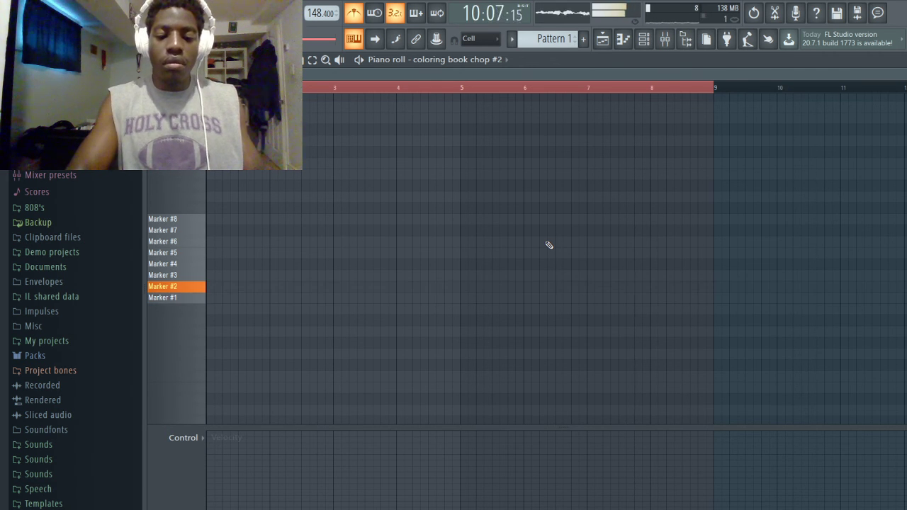
{"action": "key", "text": "space"}
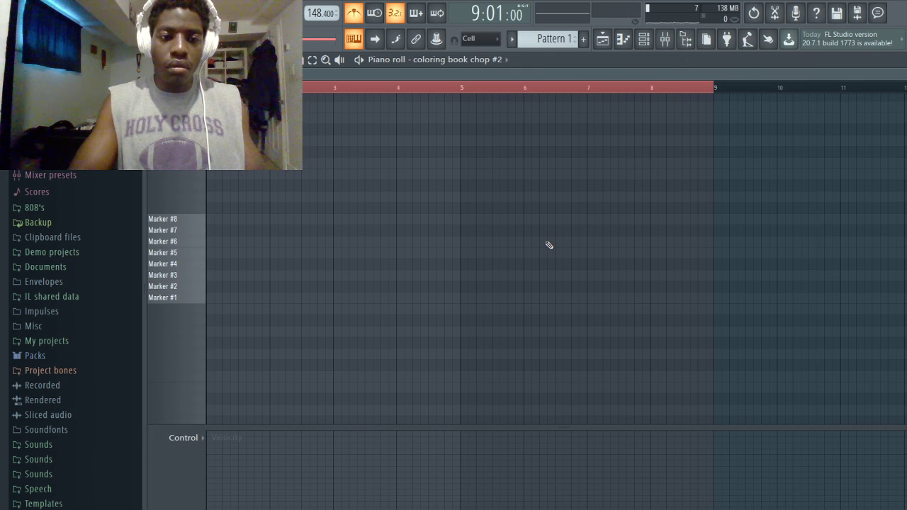
{"action": "key", "text": "z"}
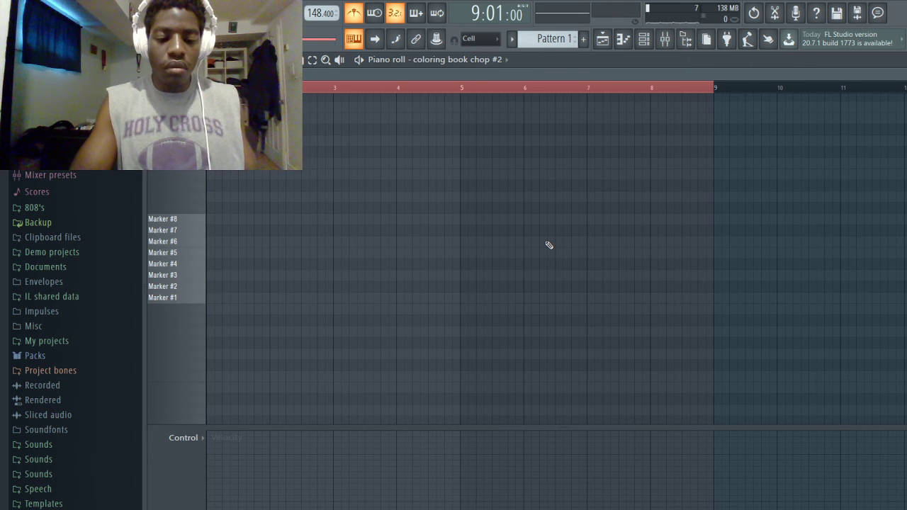
{"action": "key", "text": "space"}
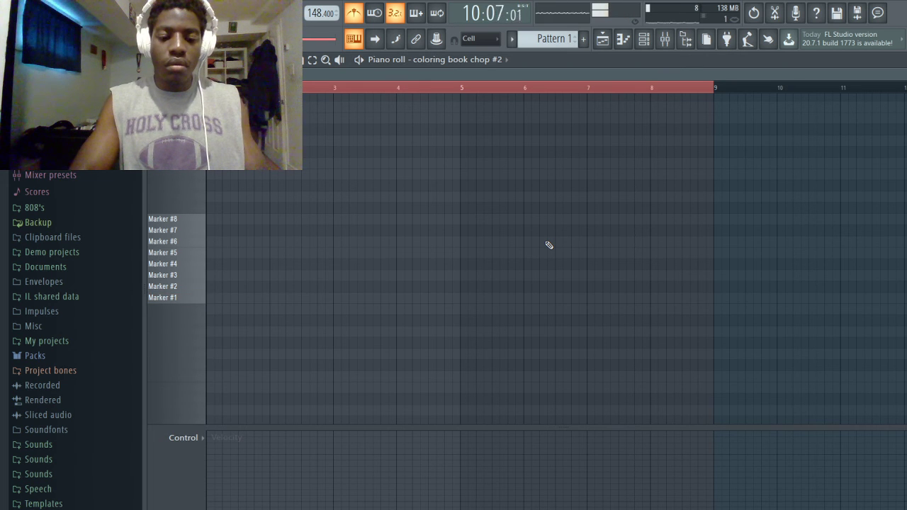
{"action": "key", "text": "space"}
- Improvise rhythms across the chop's slices, from Marker #1 up through Marker #6, and check them against playback before stopping it
{"action": "key", "text": "z"}
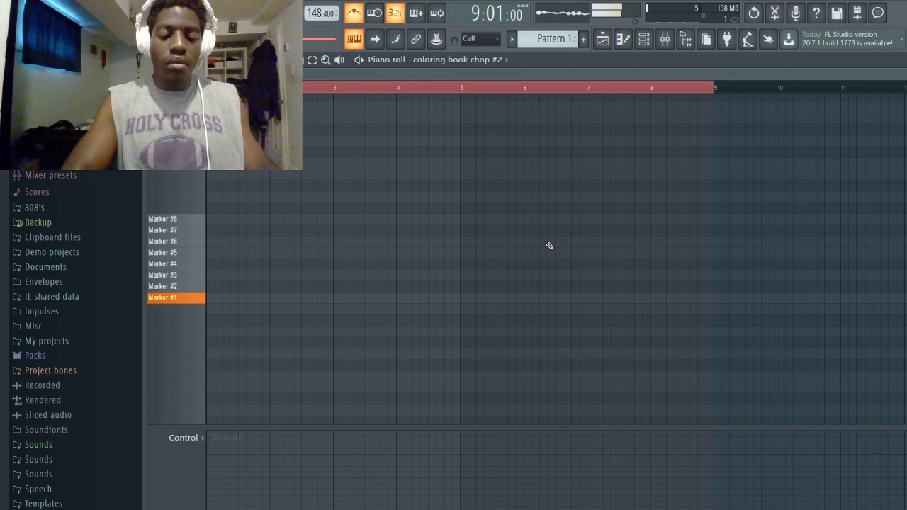
{"action": "key", "text": "z"}
{"action": "key", "text": "s"}
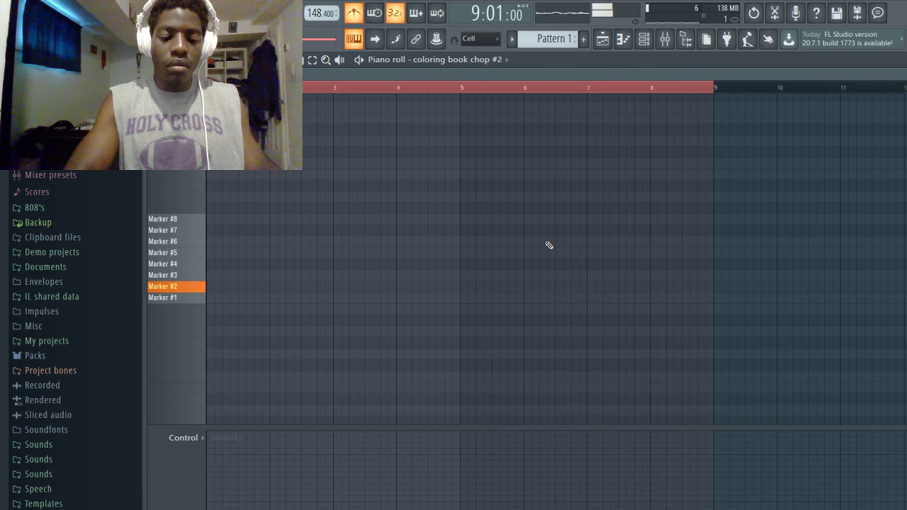
{"action": "key", "text": "z"}
{"action": "key", "text": "d"}
{"action": "key", "text": "x"}
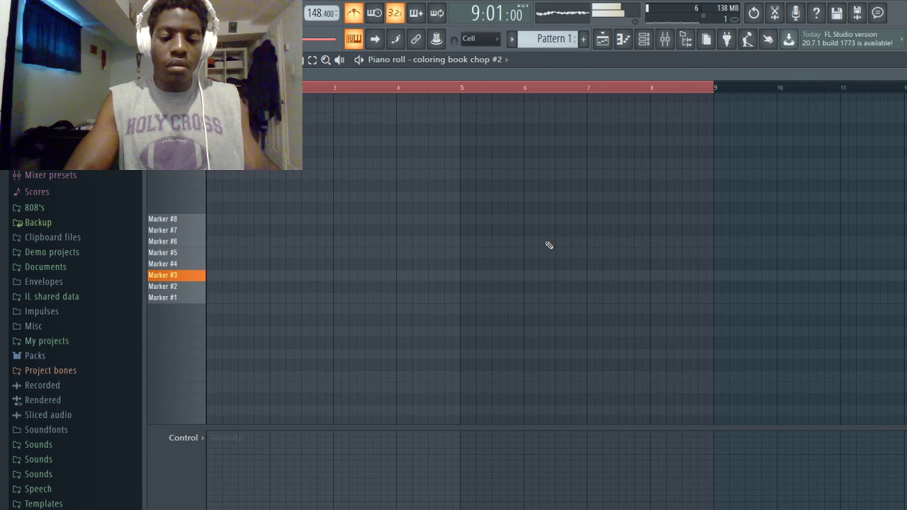
{"action": "key", "text": "z"}
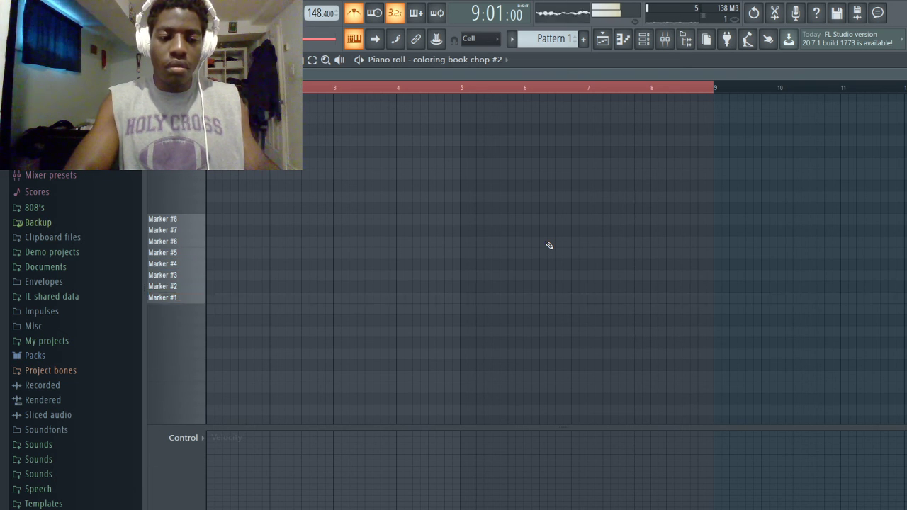
{"action": "key", "text": "s"}
{"action": "key", "text": "z"}
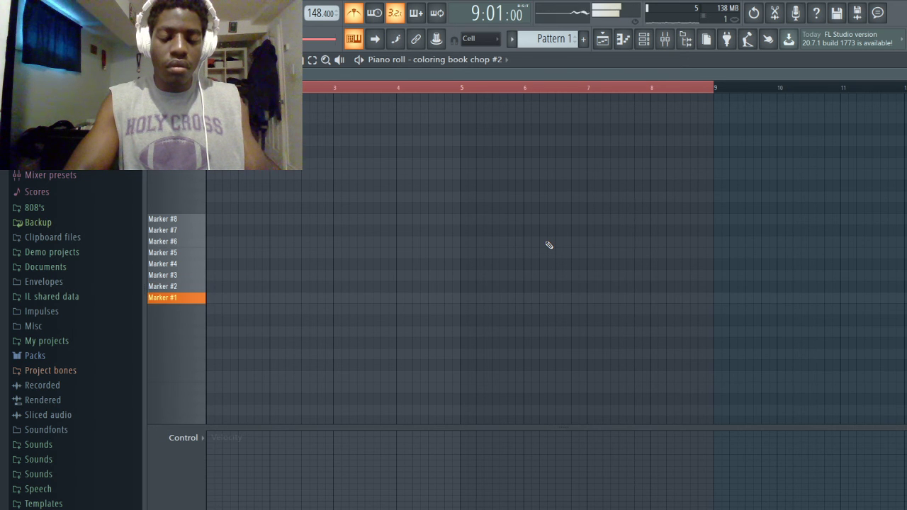
{"action": "key", "text": "x"}
{"action": "key", "text": "d"}
{"action": "key", "text": "d"}
{"action": "key", "text": "x"}
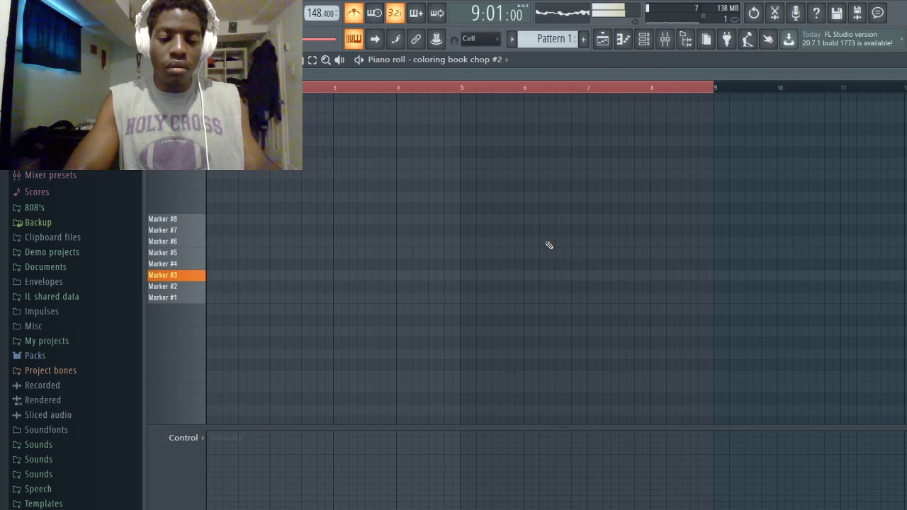
{"action": "key", "text": "c"}
{"action": "key", "text": "v"}
{"action": "key", "text": "v"}
{"action": "key", "text": "x"}
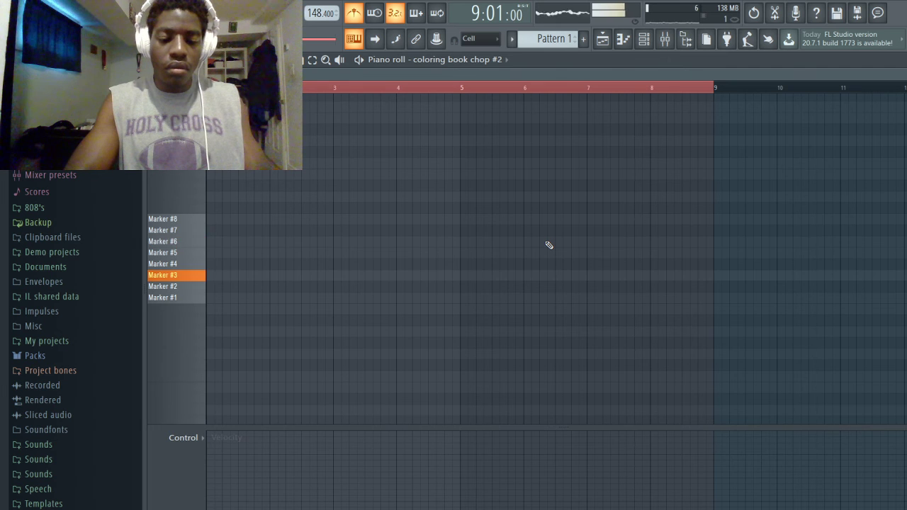
{"action": "key", "text": "z"}
{"action": "key", "text": "z"}
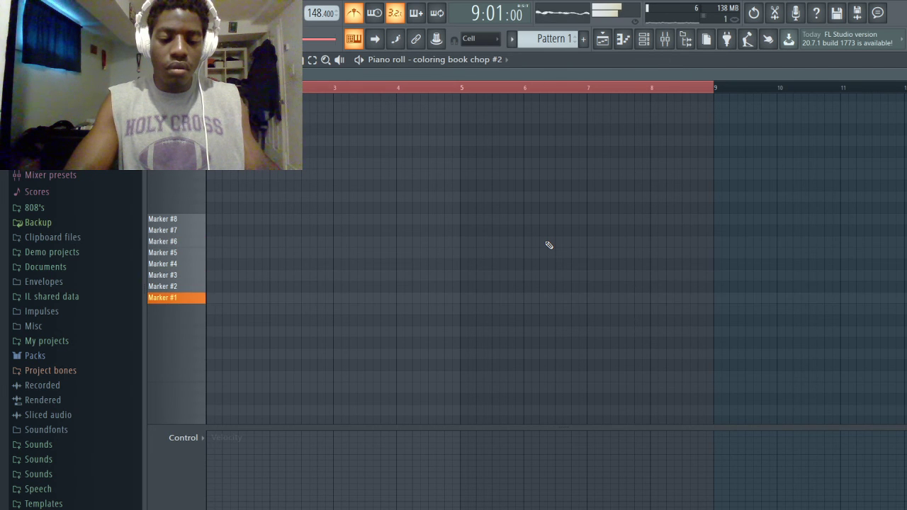
{"action": "key", "text": "s"}
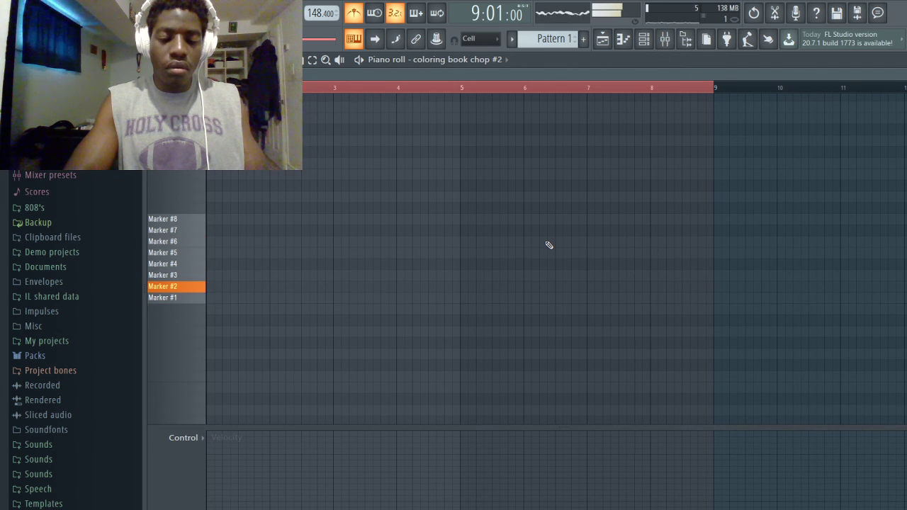
{"action": "key", "text": "z"}
{"action": "key", "text": "z"}
{"action": "key", "text": "v"}
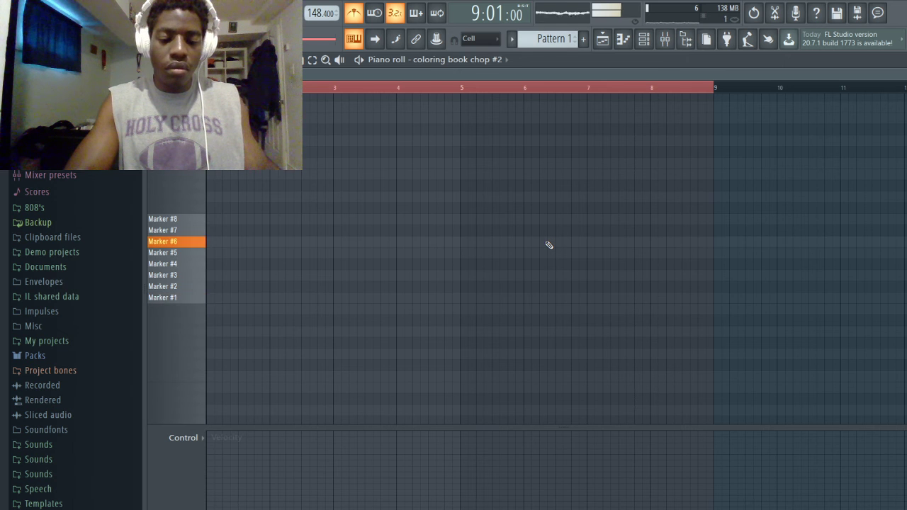
{"action": "key", "text": "x"}
{"action": "key", "text": "x"}
{"action": "key", "text": "g"}
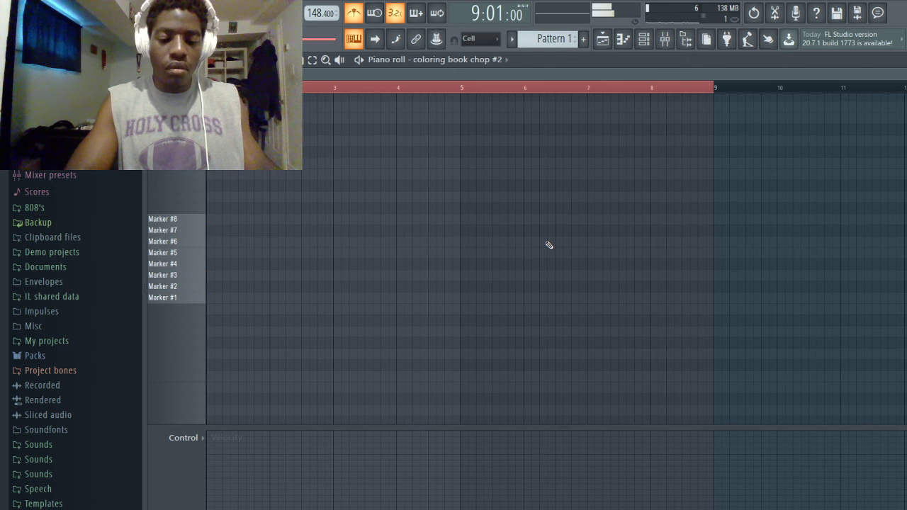
{"action": "key", "text": "v"}
{"action": "key", "text": "g"}
{"action": "key", "text": "v"}
{"action": "key", "text": "x"}
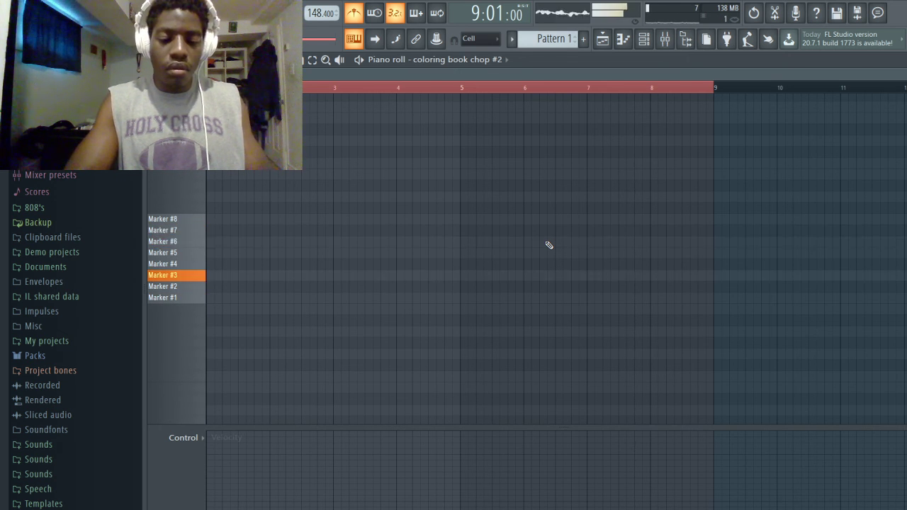
{"action": "key", "text": "g"}
{"action": "key", "text": "z"}
{"action": "key", "text": "z"}
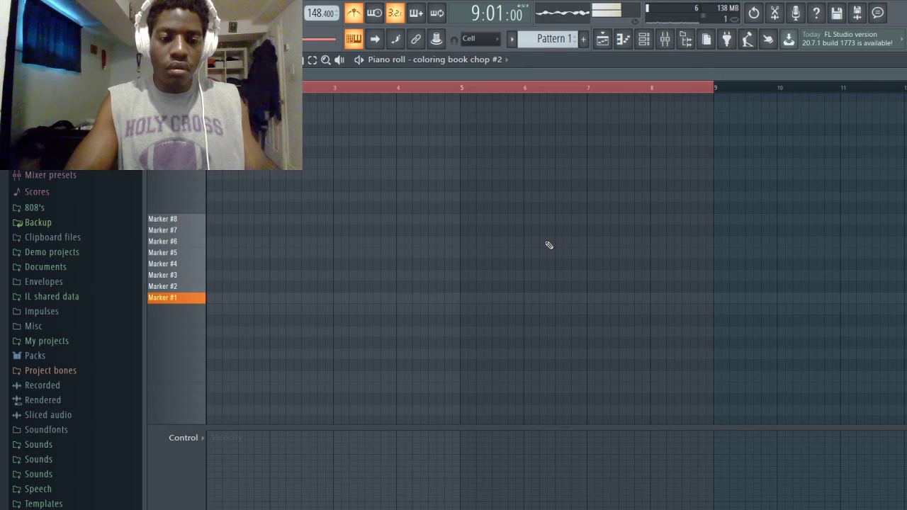
{"action": "key", "text": "z"}
{"action": "key", "text": "g"}
{"action": "key", "text": "x"}
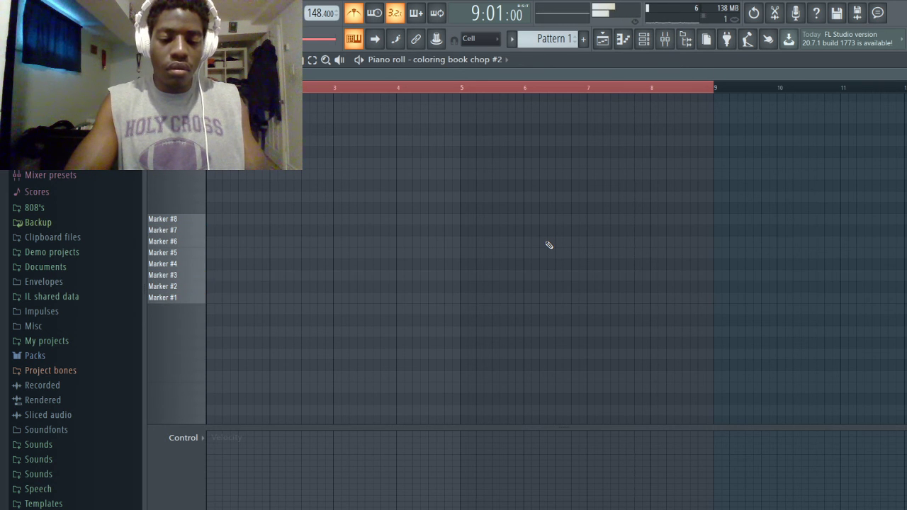
{"action": "key", "text": "z"}
{"action": "key", "text": "z"}
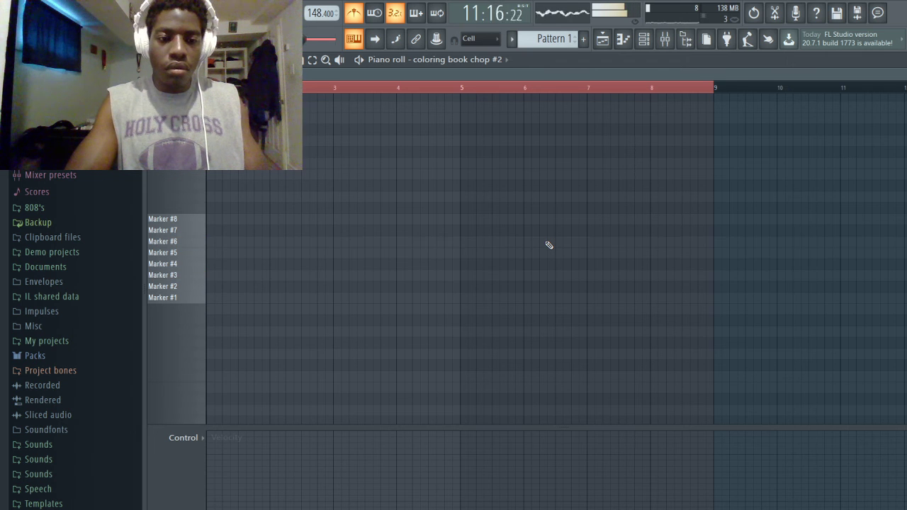
{"action": "key", "text": "space"}
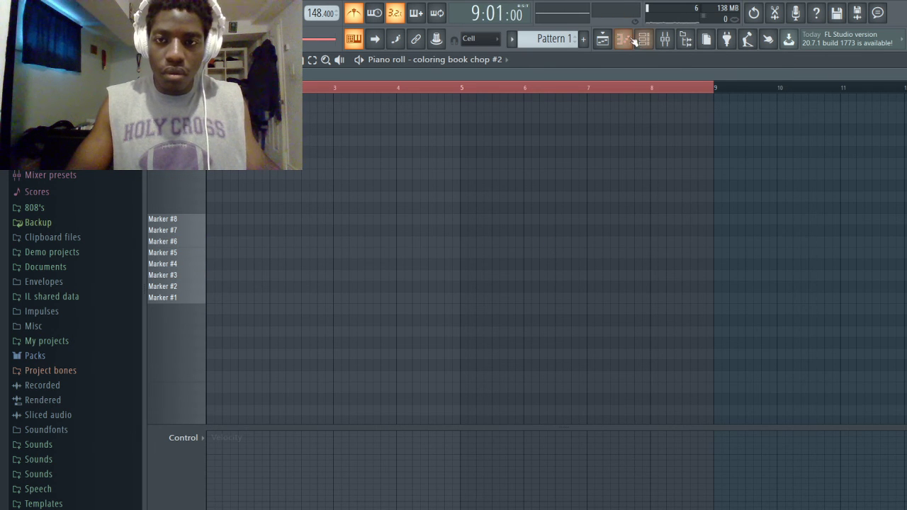
- Return to the playlist and delete the short clip at bar 11 on track 4
{"action": "left_click", "coordinate": [602, 41]}
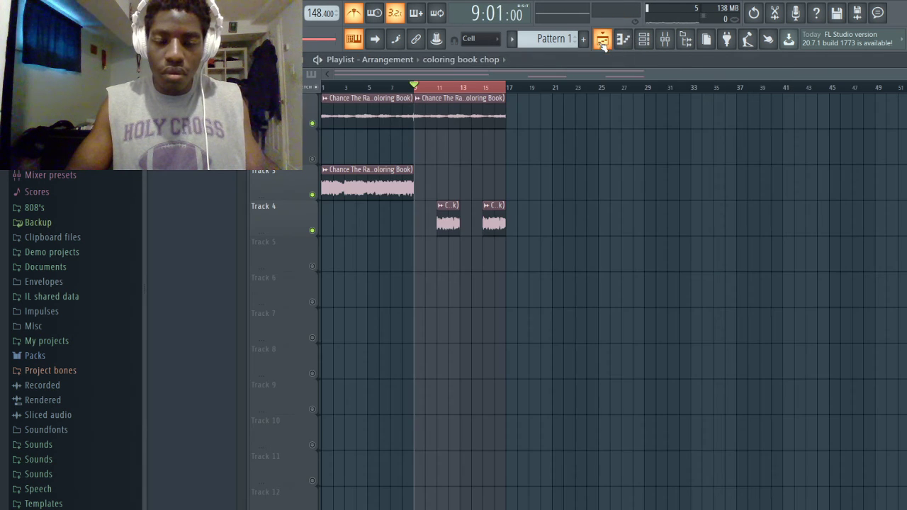
{"action": "right_click", "coordinate": [448, 216]}
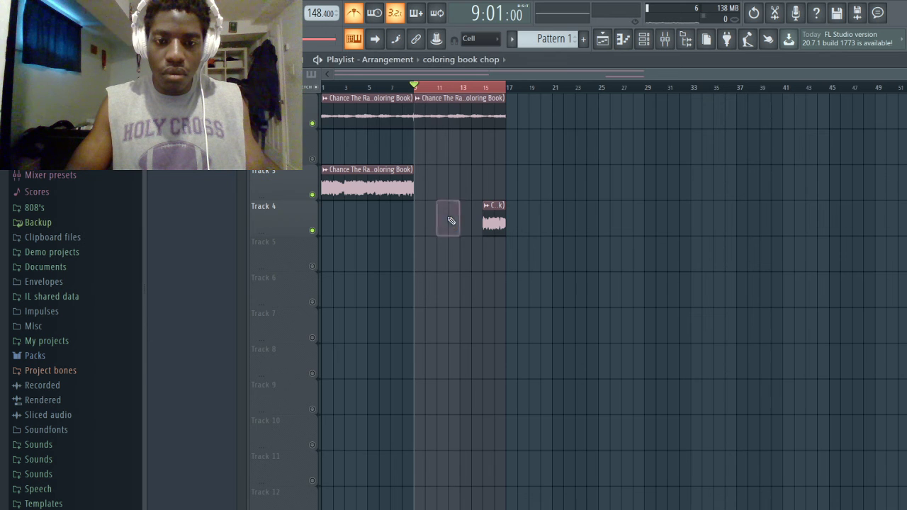
- Return to the coloring book chop #2 piano roll and try out slices such as Marker #6 and Marker #4 against playlist playback from bar 9
{"action": "left_click", "coordinate": [603, 43]}
{"action": "left_click", "coordinate": [604, 41]}
{"action": "left_click", "coordinate": [604, 41]}
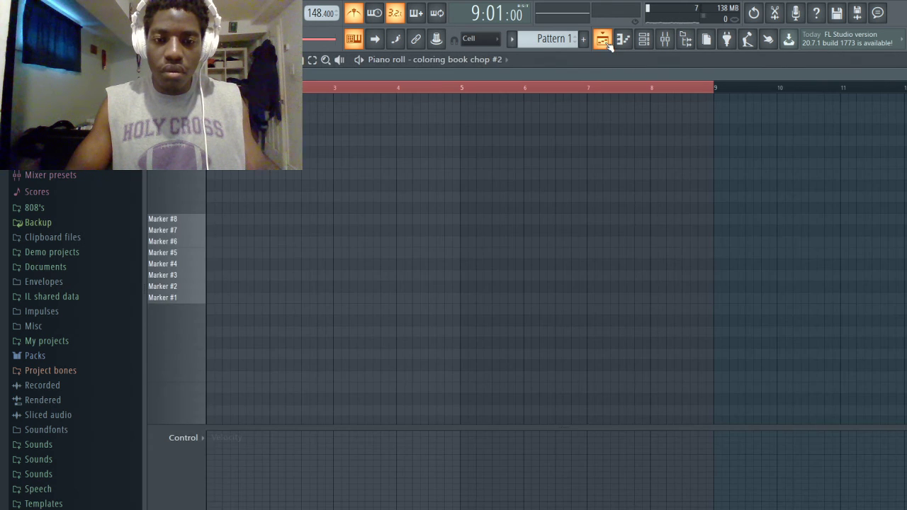
{"action": "key", "text": "space"}
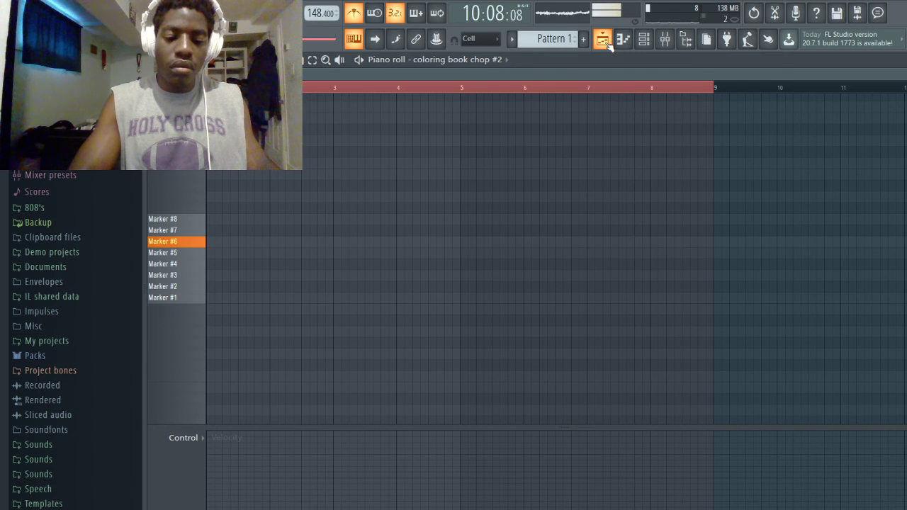
{"action": "key", "text": "space"}
{"action": "key", "text": "space"}
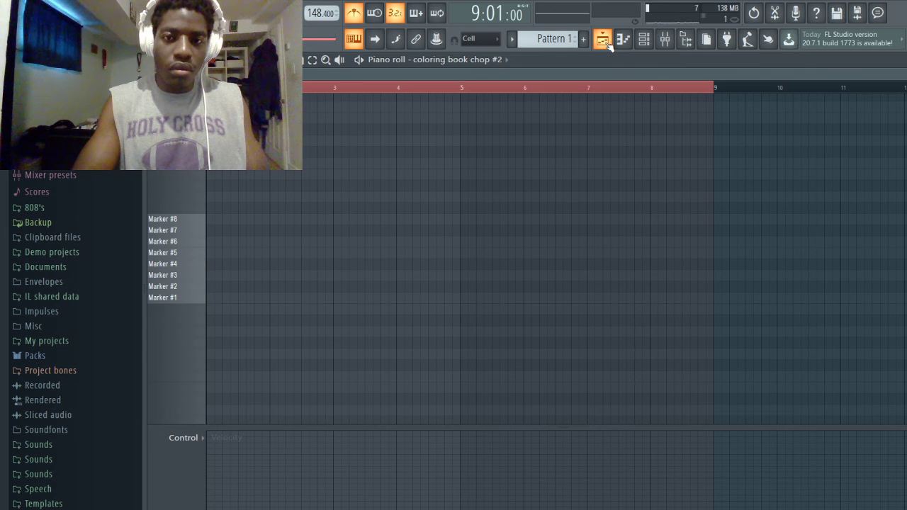
{"action": "key", "text": "space"}
{"action": "key", "text": "space"}
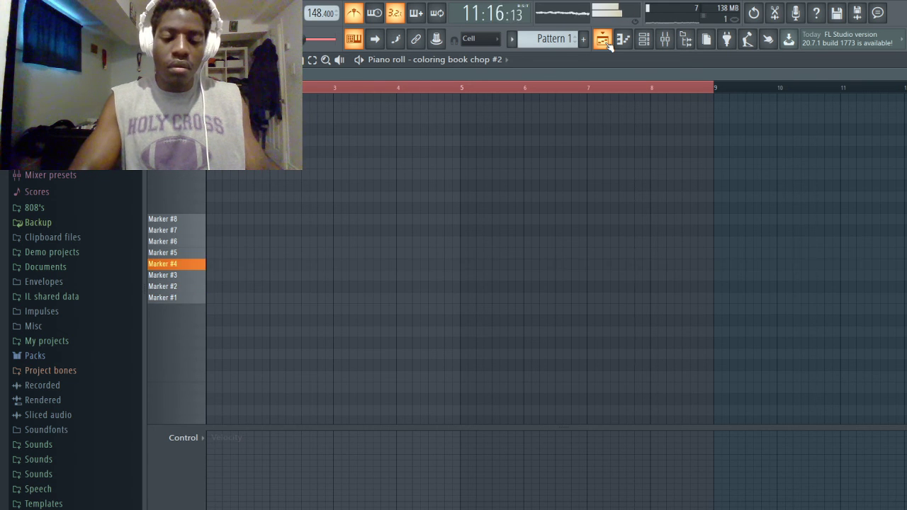
{"action": "key", "text": "space"}
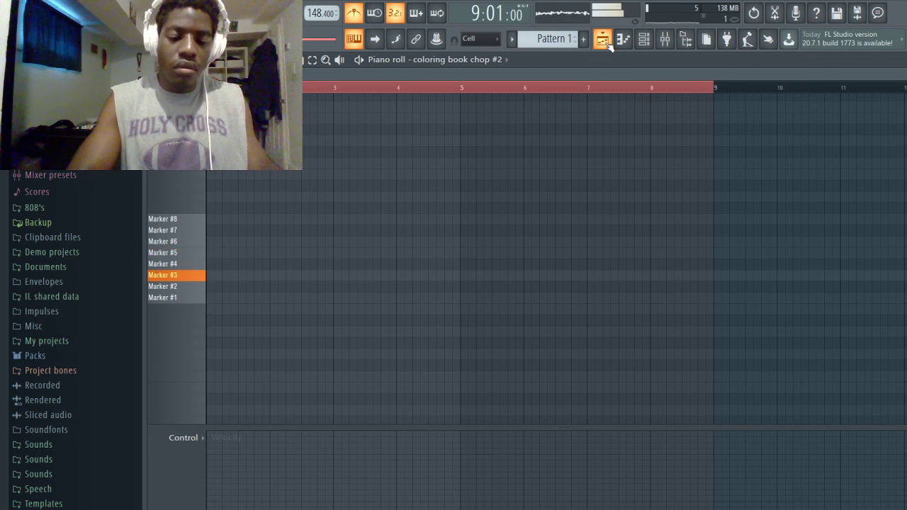
- Improvise a live rhythm with Markers #5, #3, #1 and #2 over playback from bar 9 through bar 16, and stop playback
{"action": "key", "text": "5"}
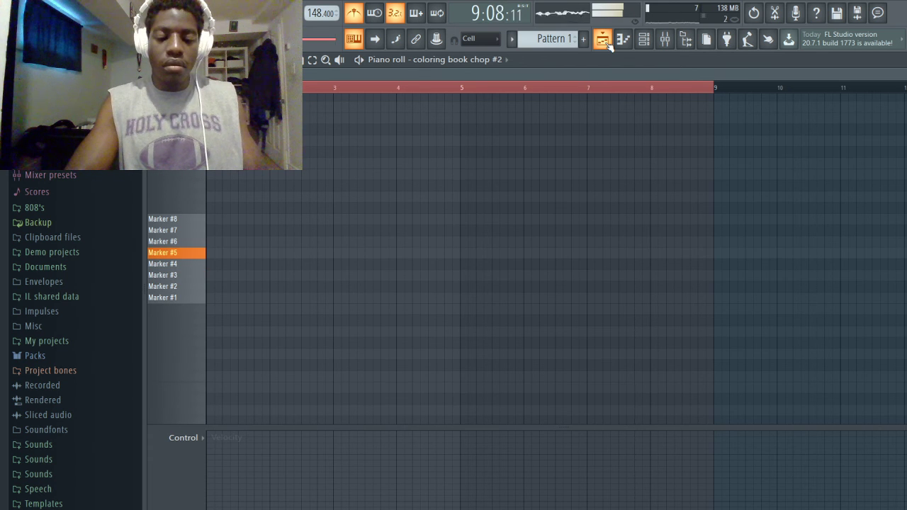
{"action": "key", "text": "3"}
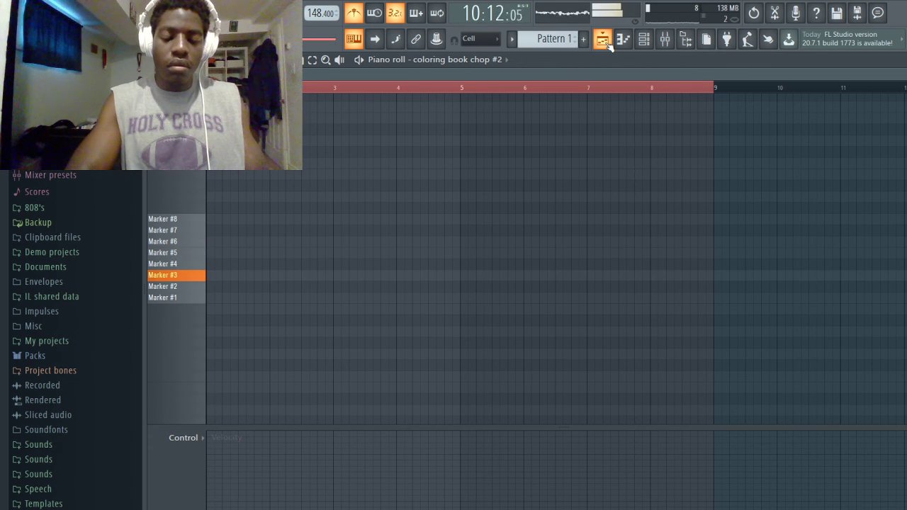
{"action": "key", "text": "1"}
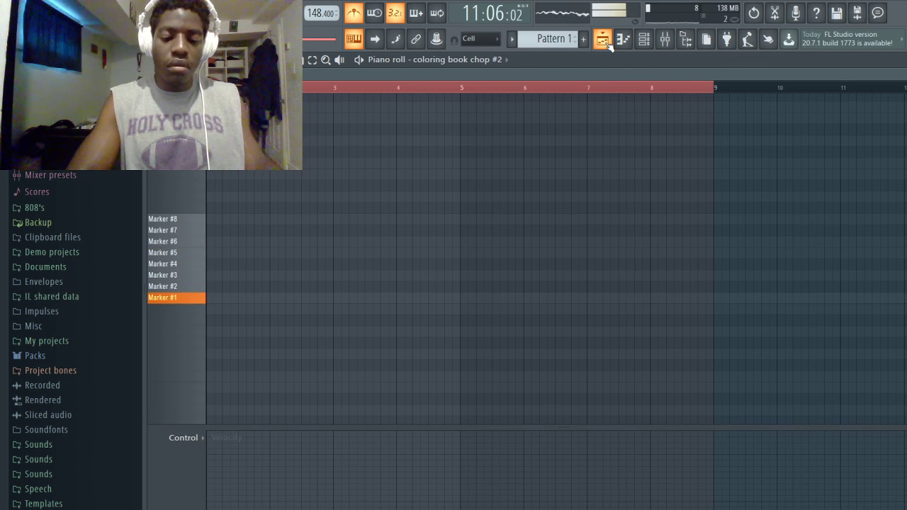
{"action": "key", "text": "2"}
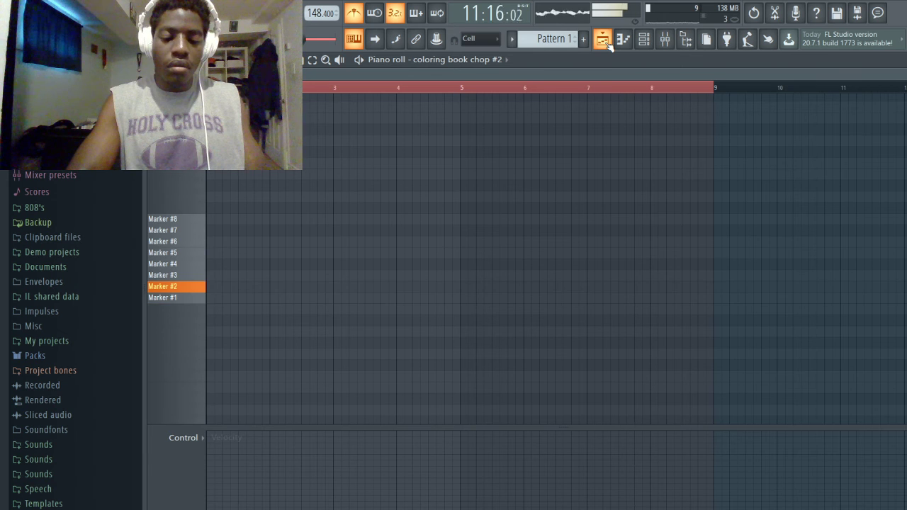
{"action": "key", "text": "5"}
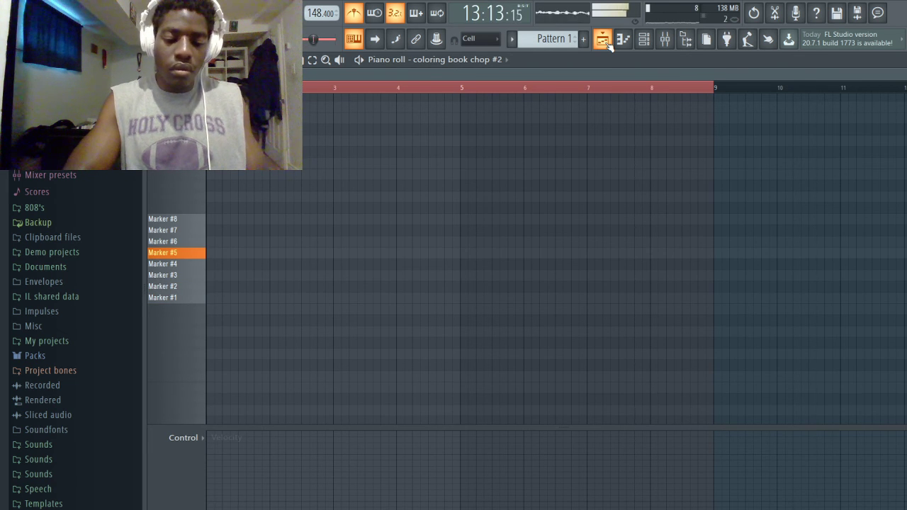
{"action": "key", "text": "3"}
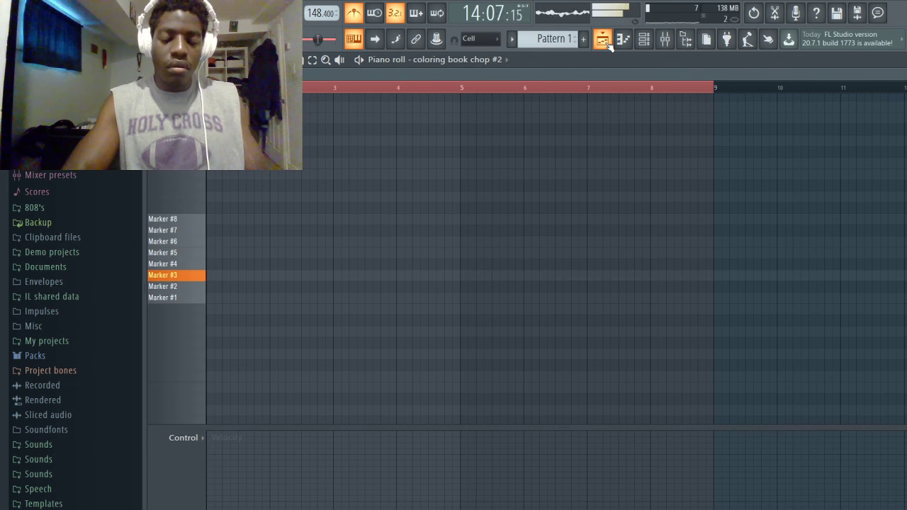
{"action": "key", "text": "1"}
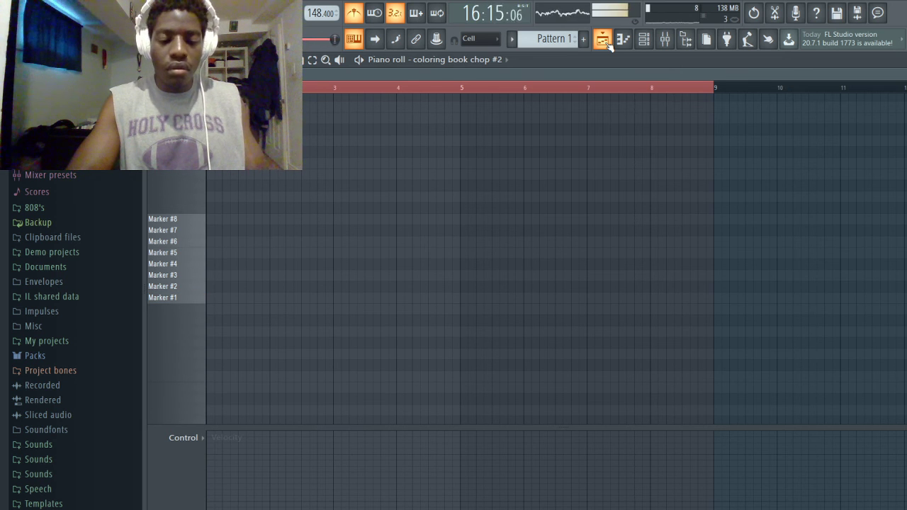
{"action": "key", "text": "3"}
{"action": "key", "text": "1"}
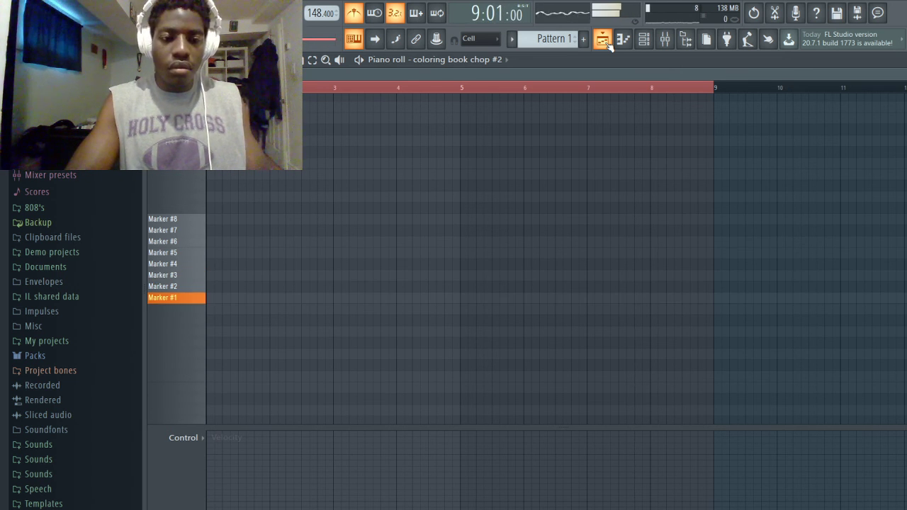
- Check Marker #1 briefly against playback, and rehearse a phrase using Markers #1, #3 and #2 with playback stopped
{"action": "key", "text": "1"}
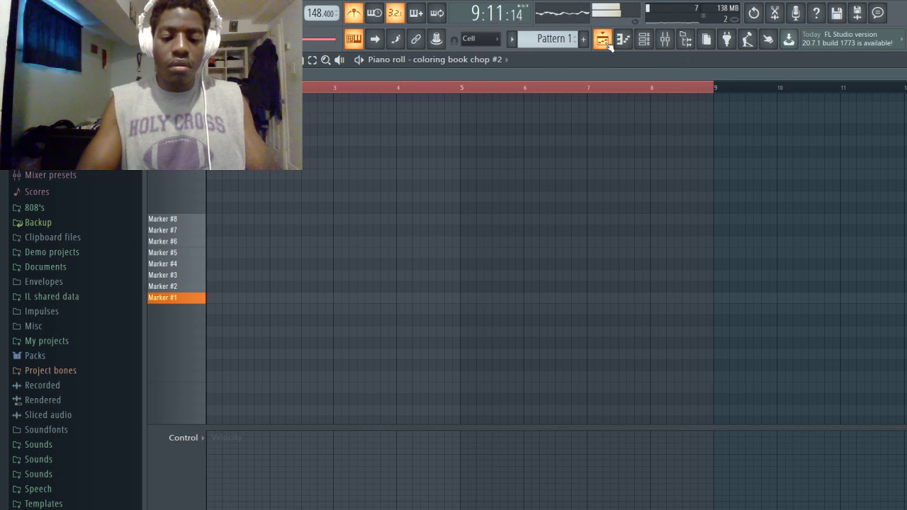
{"action": "key", "text": "5"}
{"action": "key", "text": "1"}
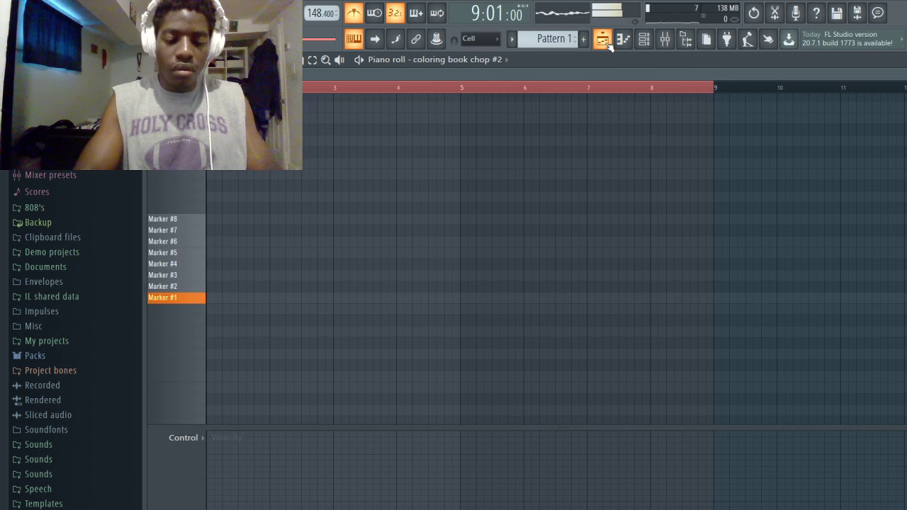
{"action": "key", "text": "6"}
{"action": "key", "text": "3"}
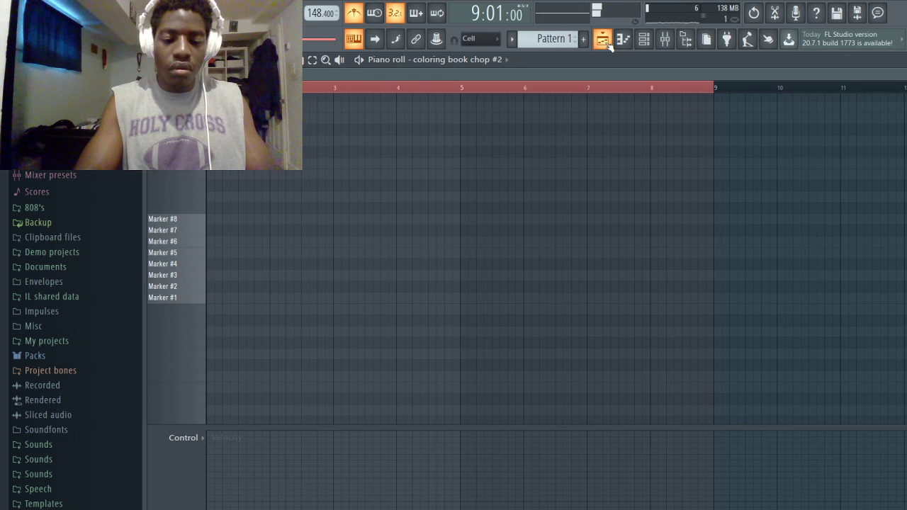
{"action": "key", "text": "3"}
{"action": "key", "text": "1"}
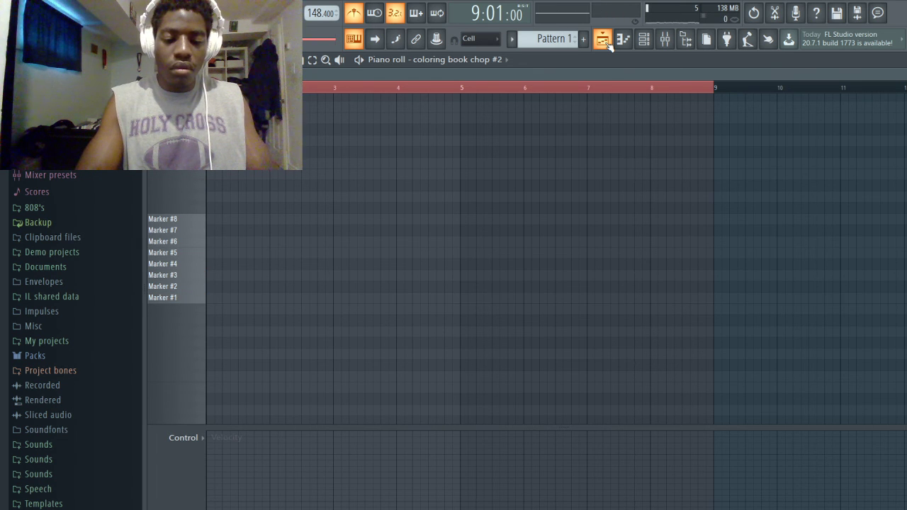
{"action": "key", "text": "4"}
{"action": "key", "text": "5"}
{"action": "key", "text": "1"}
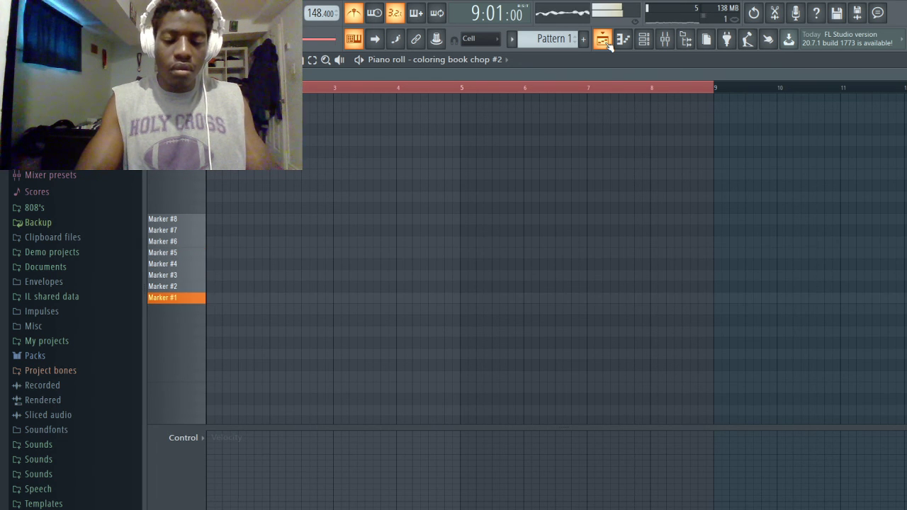
{"action": "key", "text": "1"}
{"action": "key", "text": "6"}
{"action": "key", "text": "3"}
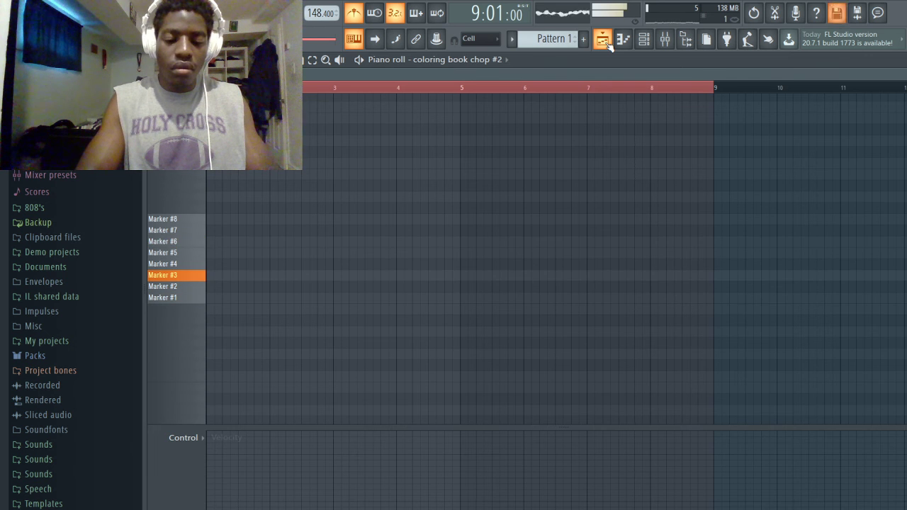
{"action": "key", "text": "4"}
{"action": "key", "text": "5"}
{"action": "key", "text": "2"}
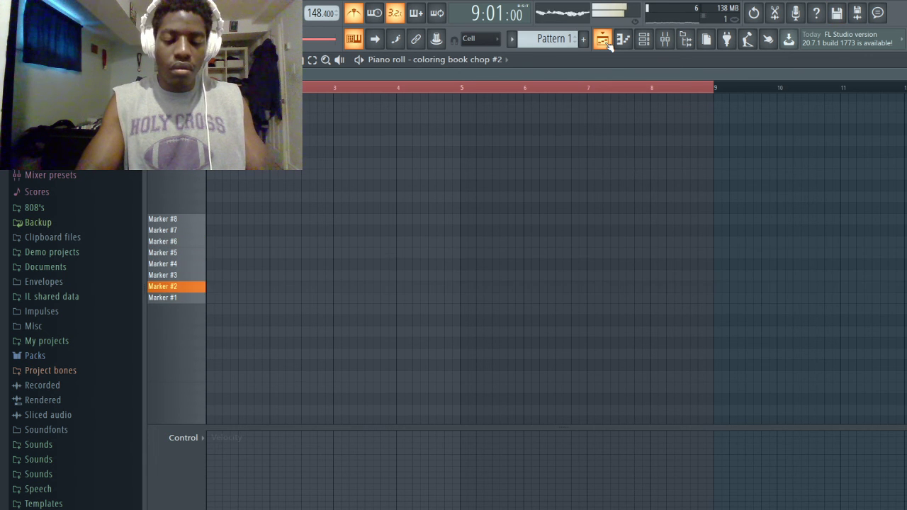
- Rehearse the slice phrase with playback stopped, playing Markers #1, #3 and #2 and extending it up to Marker #8
{"action": "key", "text": "7"}
{"action": "key", "text": "8"}
{"action": "key", "text": "1"}
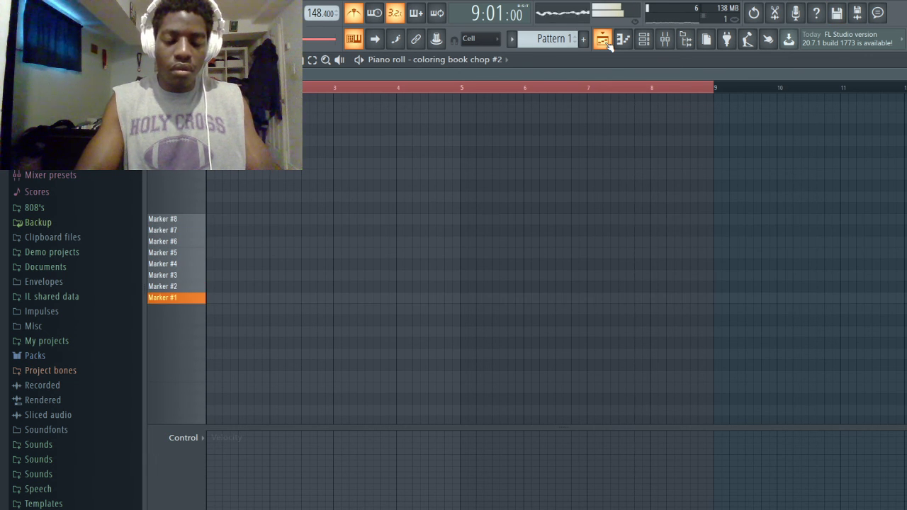
{"action": "key", "text": "1"}
{"action": "key", "text": "6"}
{"action": "key", "text": "3"}
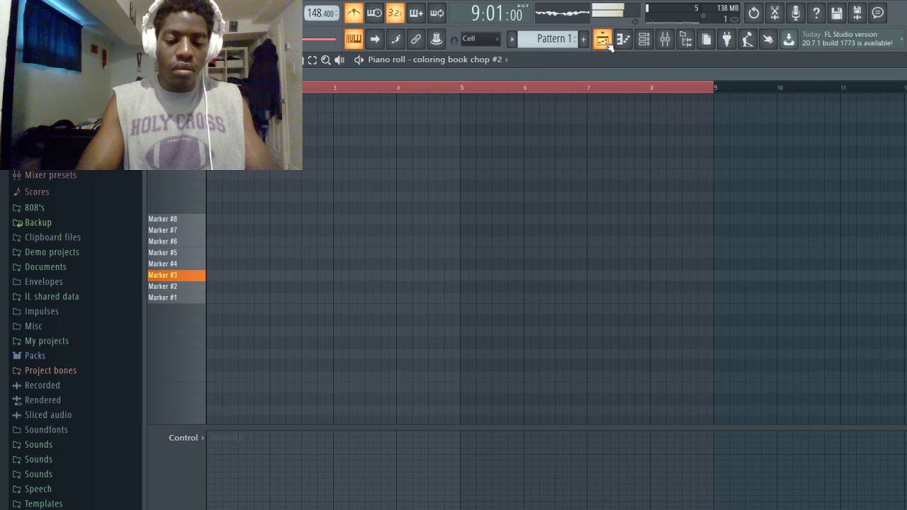
{"action": "key", "text": "8"}
{"action": "key", "text": "7"}
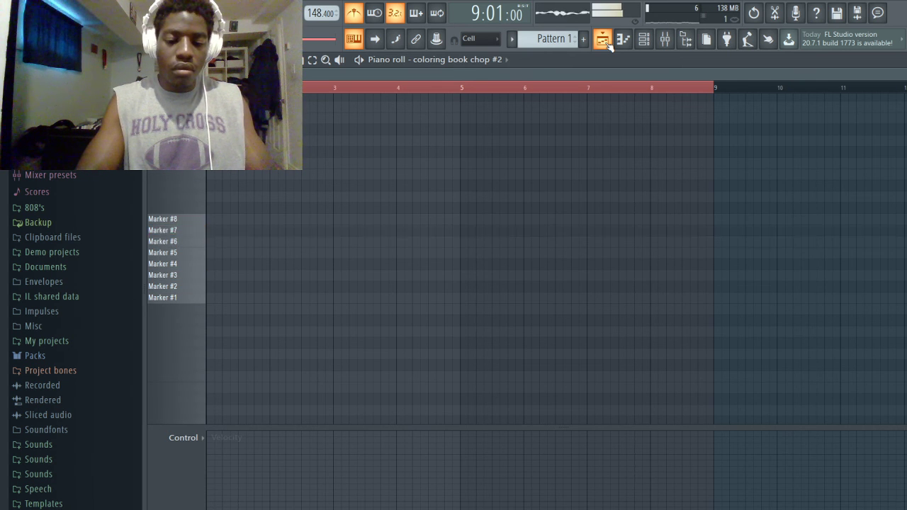
{"action": "key", "text": "7"}
{"action": "key", "text": "8"}
{"action": "key", "text": "2"}
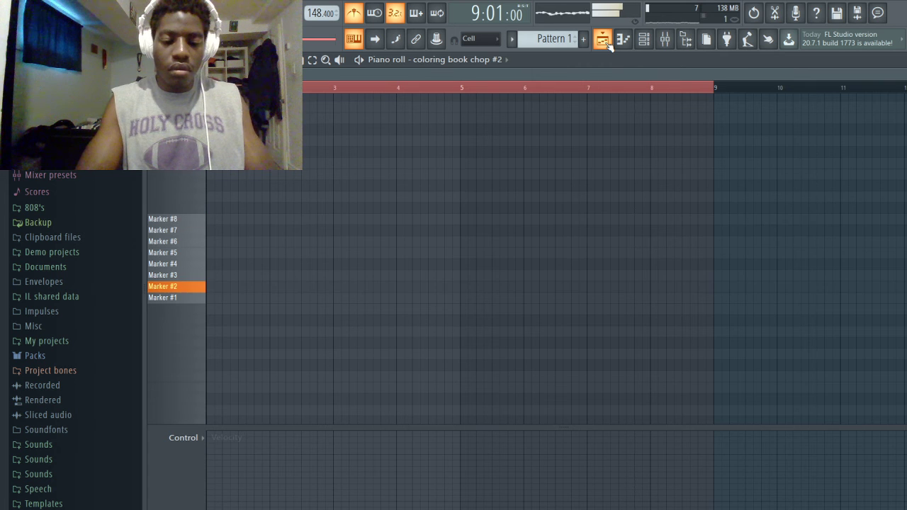
{"action": "key", "text": "7"}
{"action": "key", "text": "2"}
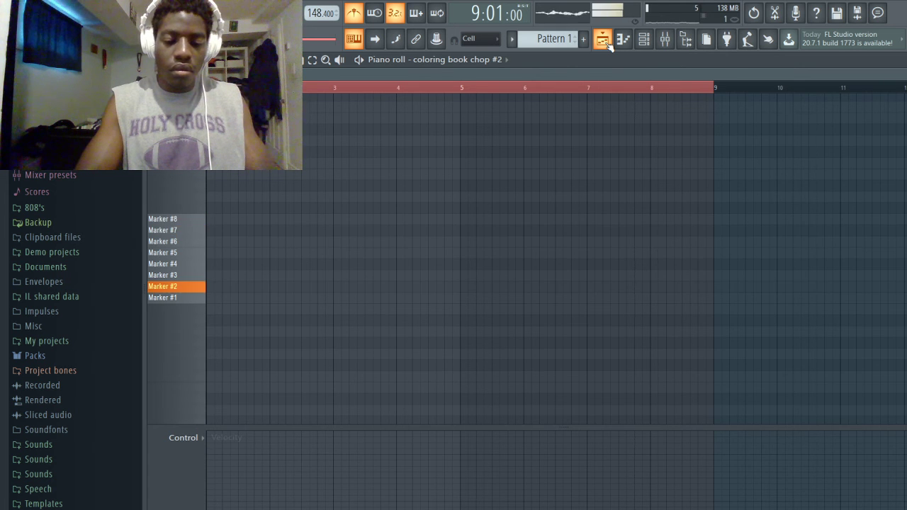
{"action": "key", "text": "8"}
{"action": "key", "text": "7"}
{"action": "key", "text": "8"}
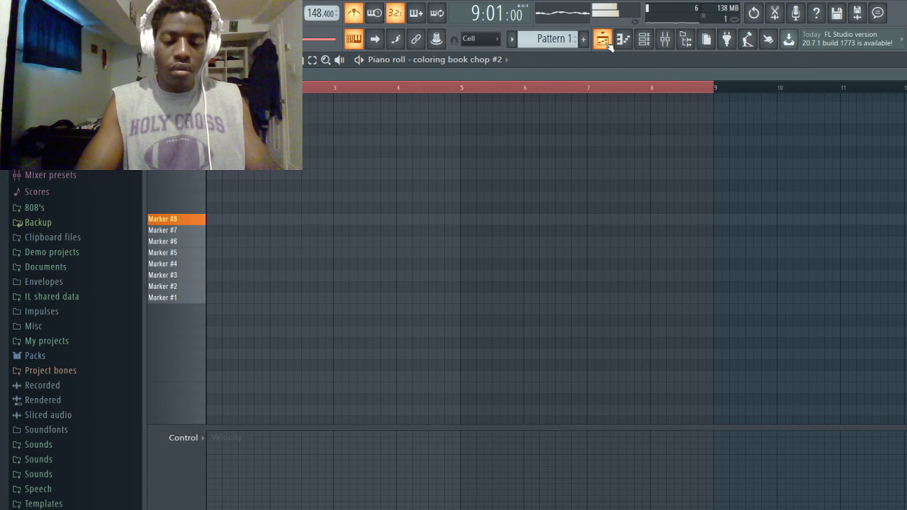
- Repeat the slice phrase without playback, opening on Marker #1 and Marker #3 and ending with Marker #8 and Marker #2
{"action": "key", "text": "1"}
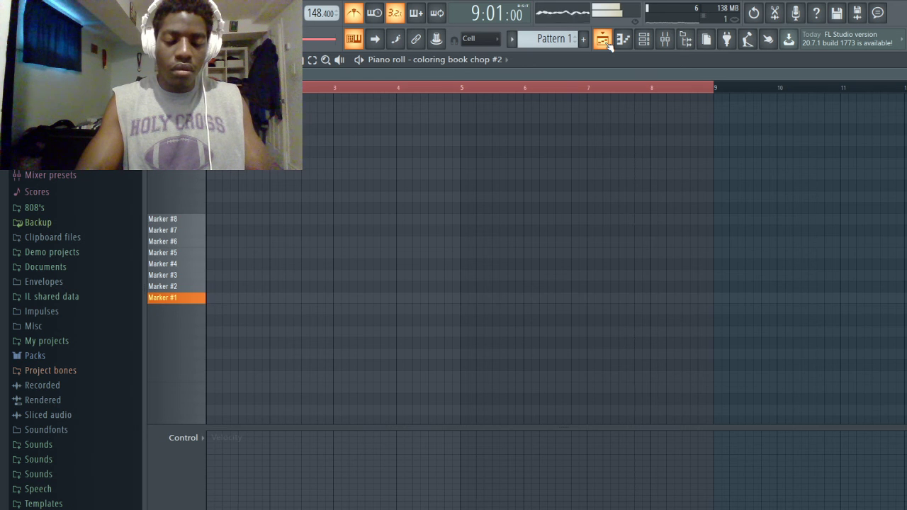
{"action": "key", "text": "3"}
{"action": "key", "text": "6"}
{"action": "key", "text": "1"}
{"action": "key", "text": "1"}
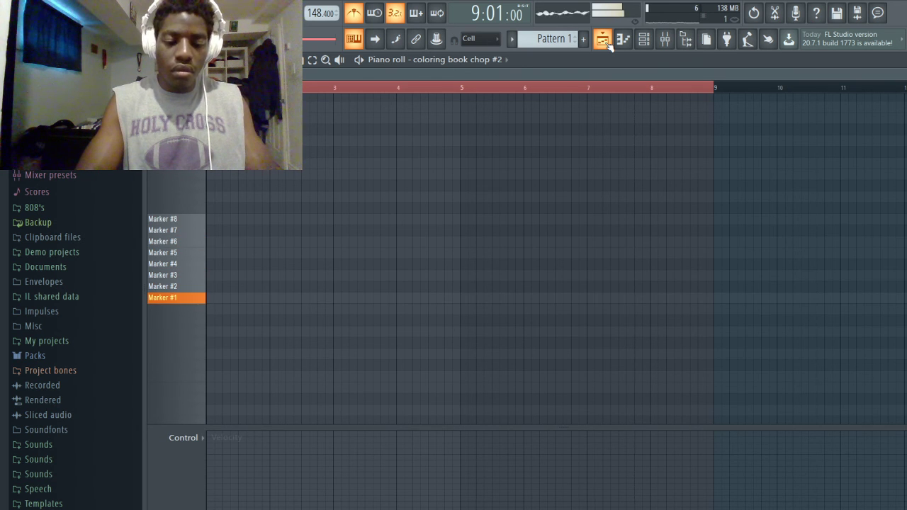
{"action": "key", "text": "6"}
{"action": "key", "text": "3"}
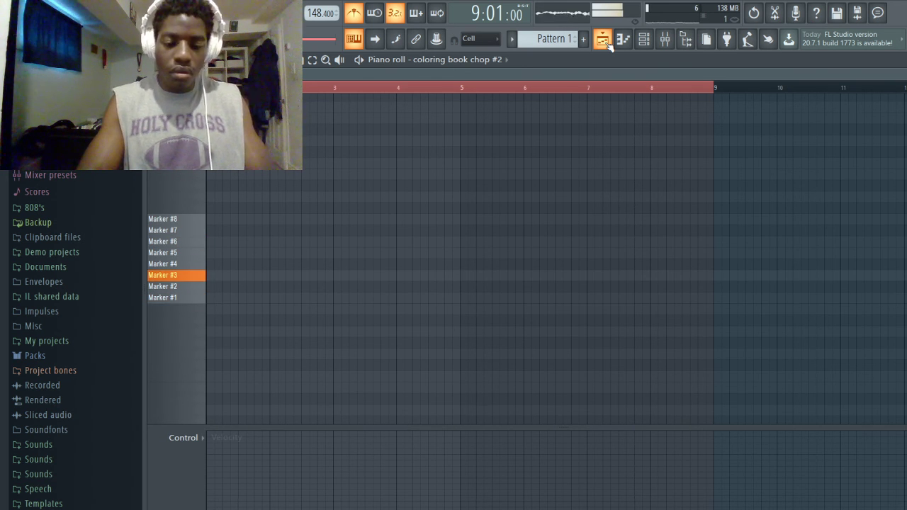
{"action": "key", "text": "7"}
{"action": "key", "text": "8"}
{"action": "key", "text": "8"}
{"action": "key", "text": "8"}
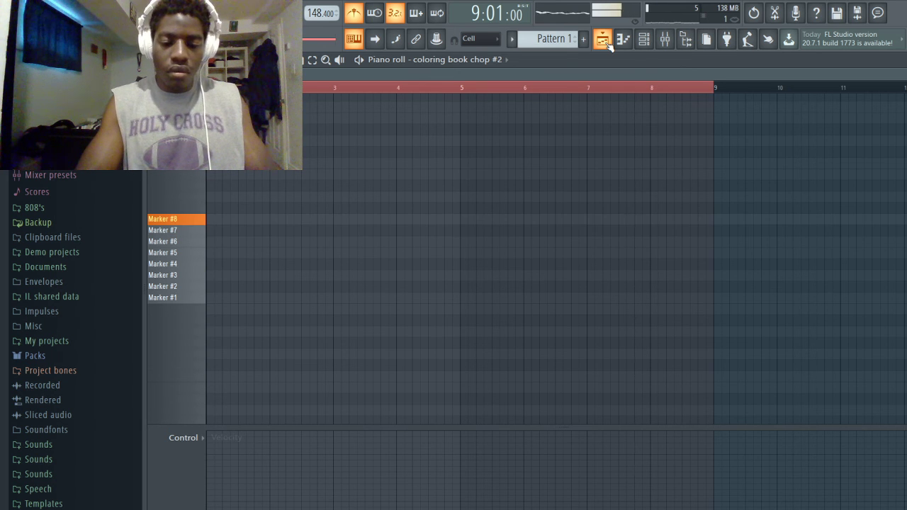
{"action": "key", "text": "2"}
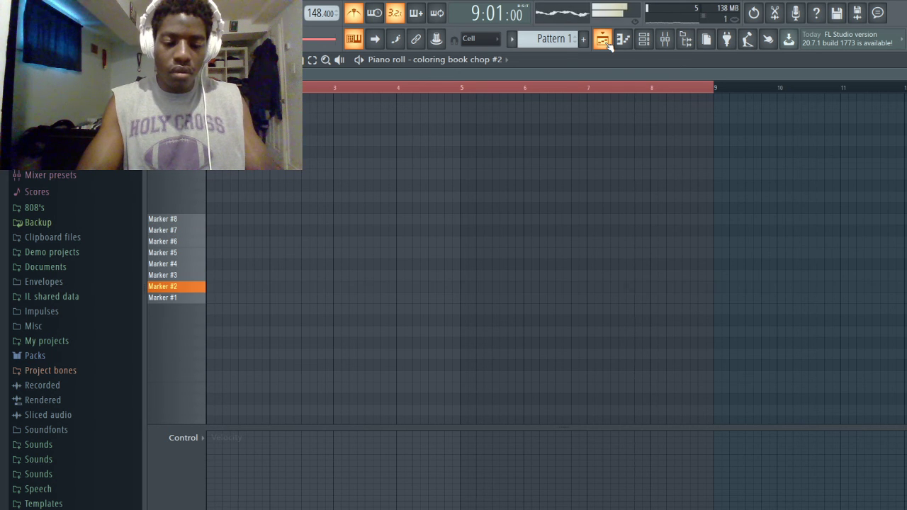
{"action": "key", "text": "7"}
{"action": "key", "text": "2"}
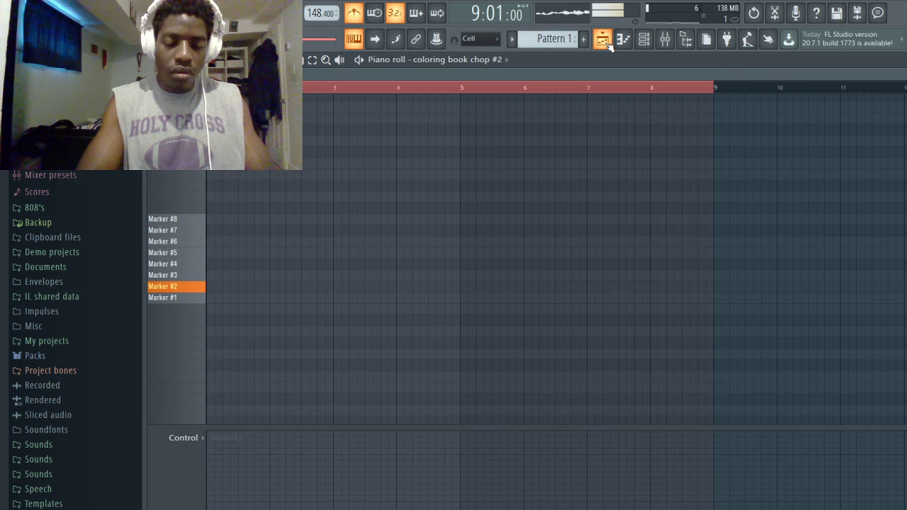
- Rehearse an opening with Markers #1, #6 and #3, and start playback from bar 9
{"action": "key", "text": "1"}
{"action": "key", "text": "1"}
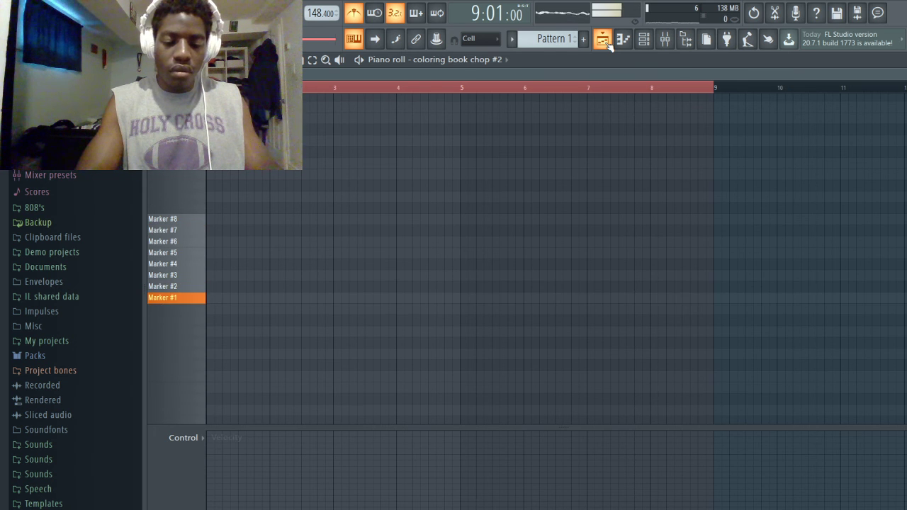
{"action": "key", "text": "6"}
{"action": "key", "text": "3"}
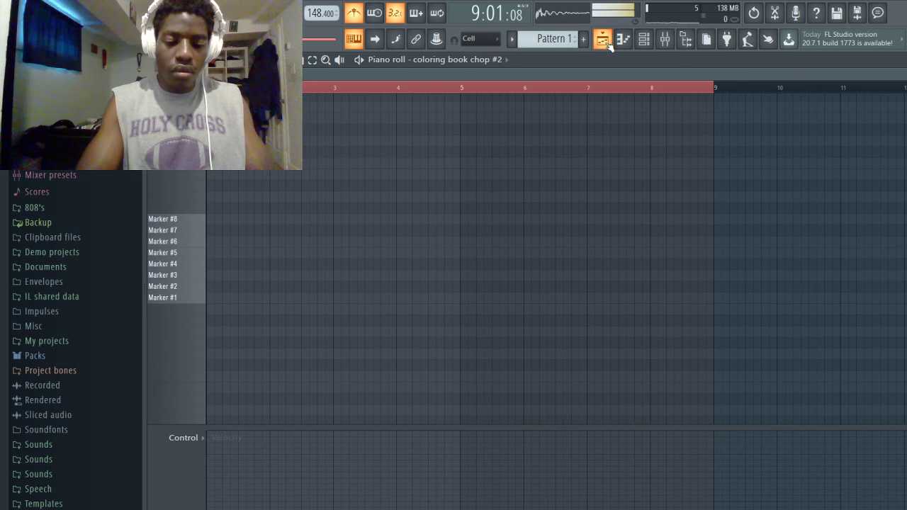
- Play Markers #1, #6, #3 and #7 live over playback from bar 9 into bar 11
{"action": "key", "text": "1"}
{"action": "key", "text": "6"}
{"action": "key", "text": "3"}
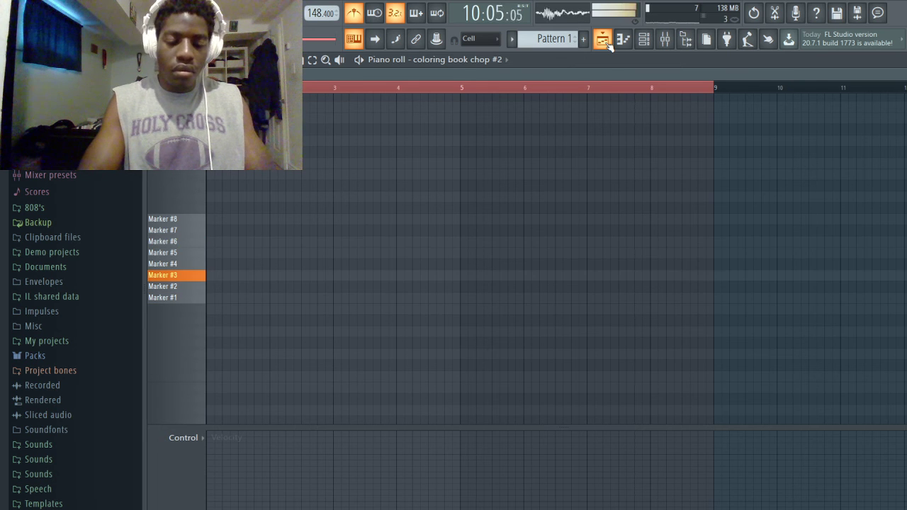
{"action": "key", "text": "3"}
{"action": "key", "text": "7"}
{"action": "key", "text": "7"}
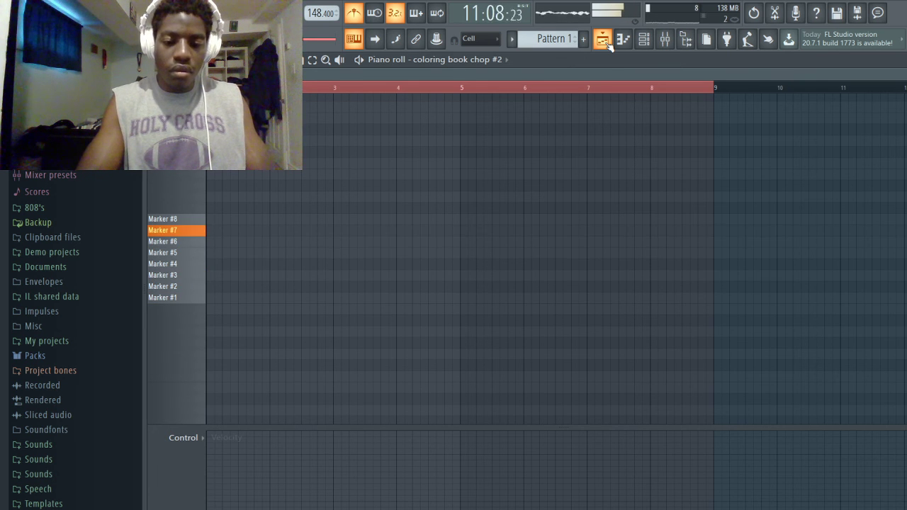
- Continue the live phrase over bars 12 and 13 with Markers #6, #2, #1 and #3, and stop playback
{"action": "key", "text": "6"}
{"action": "key", "text": "2"}
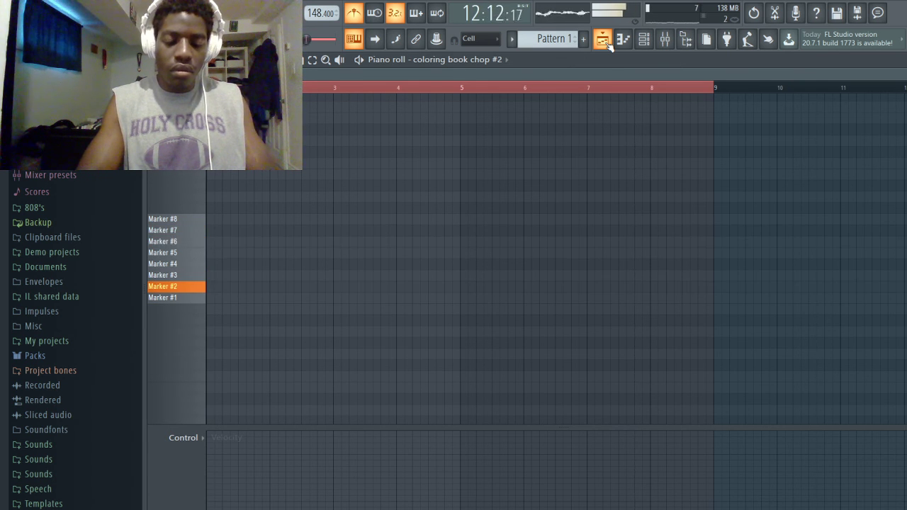
{"action": "key", "text": "1"}
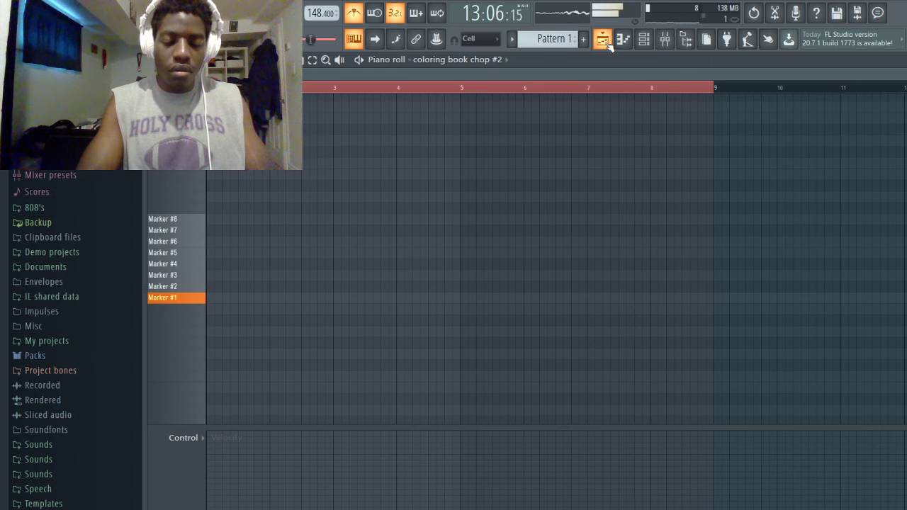
{"action": "key", "text": "6"}
{"action": "key", "text": "3"}
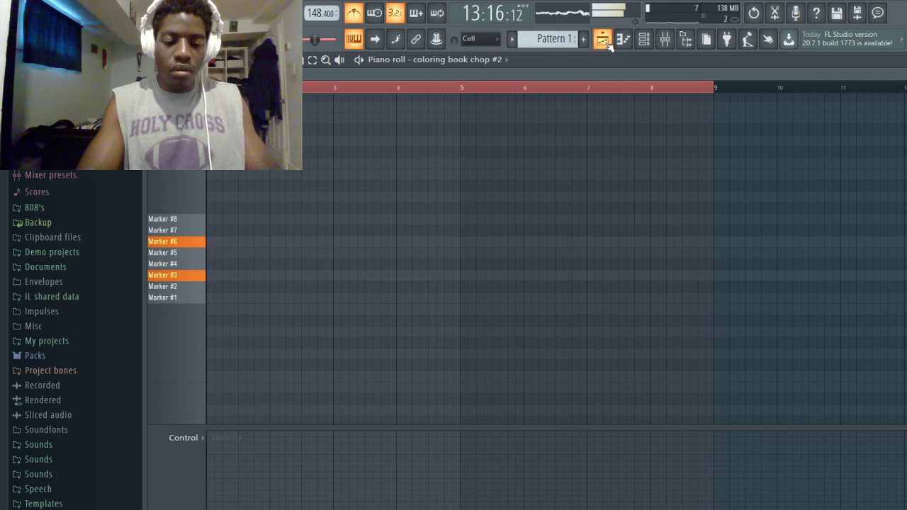
{"action": "key", "text": "3"}
{"action": "key", "text": "space"}
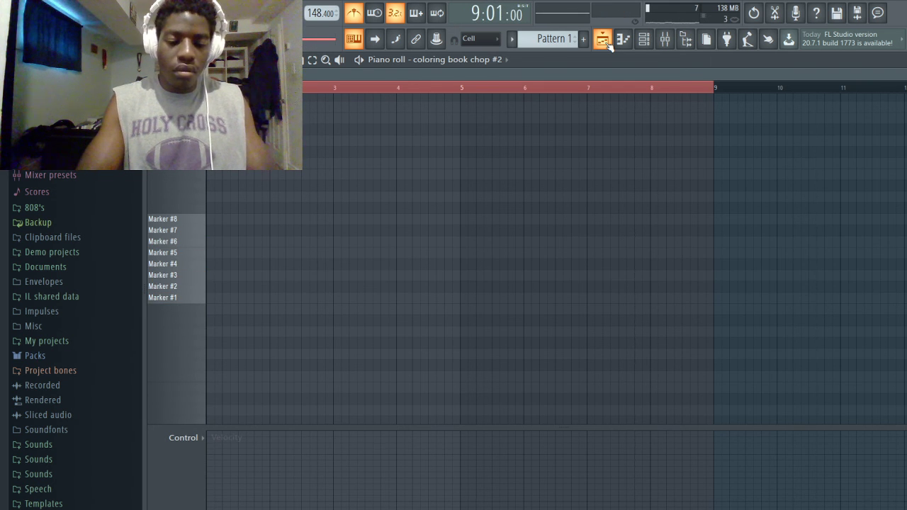
- Try a slice variation with playback stopped, using Markers #3 and #2 followed by #7, #8 and #5
{"action": "key", "text": "3"}
{"action": "key", "text": "2"}
{"action": "key", "text": "3"}
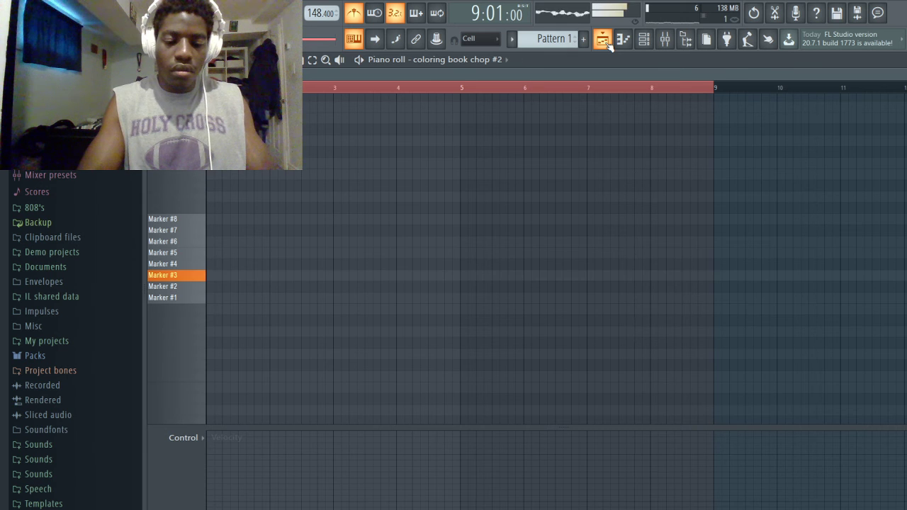
{"action": "key", "text": "7"}
{"action": "key", "text": "8"}
{"action": "key", "text": "5"}
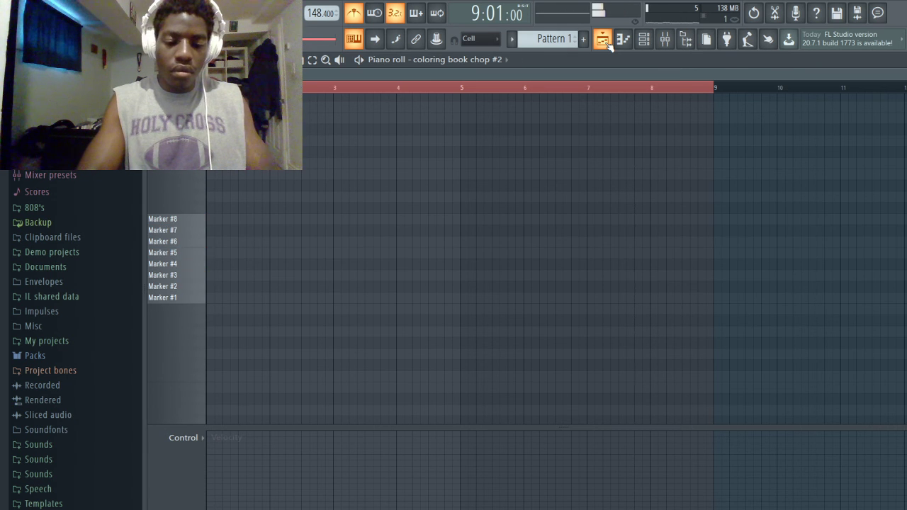
- Work out a phrase without playback on Markers #3, #4 and #1, continuing with #6, #5 and #3
{"action": "key", "text": "3"}
{"action": "key", "text": "4"}
{"action": "key", "text": "3"}
{"action": "key", "text": "1"}
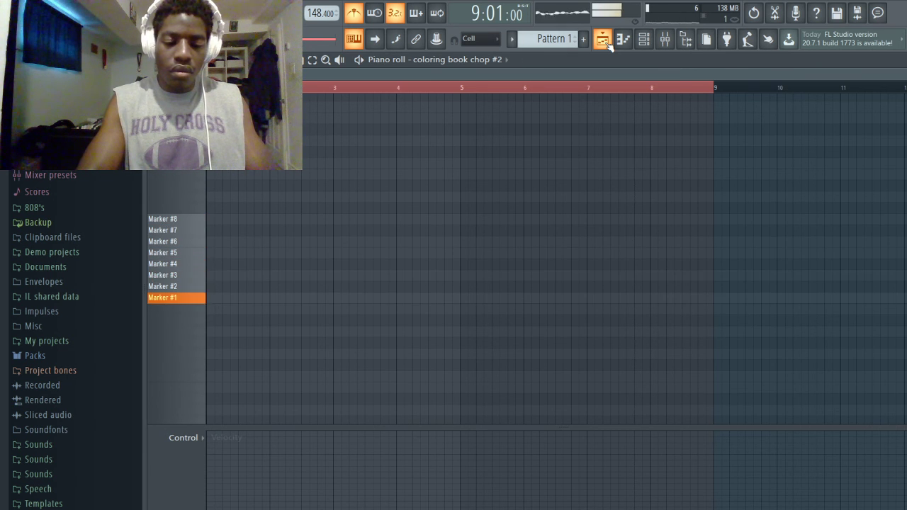
{"action": "key", "text": "6"}
{"action": "key", "text": "5"}
{"action": "key", "text": "3"}
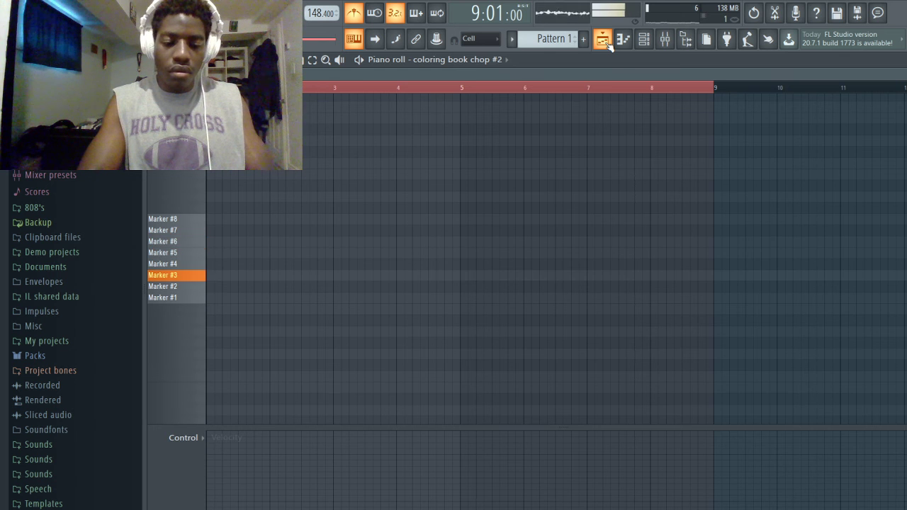
- Test a short slice sequence without playback: Marker #1, then #5, #6, #7 and back to #5
{"action": "key", "text": "1"}
{"action": "key", "text": "5"}
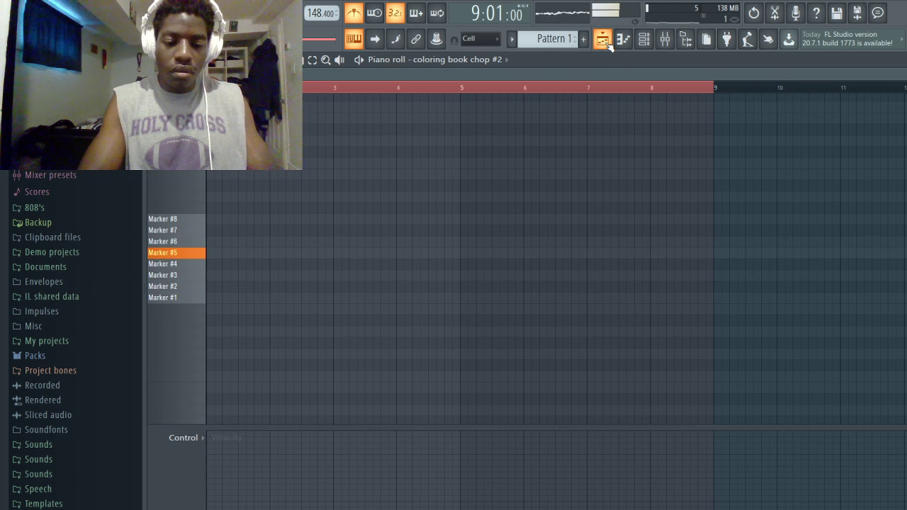
{"action": "key", "text": "6"}
{"action": "key", "text": "7"}
{"action": "key", "text": "5"}
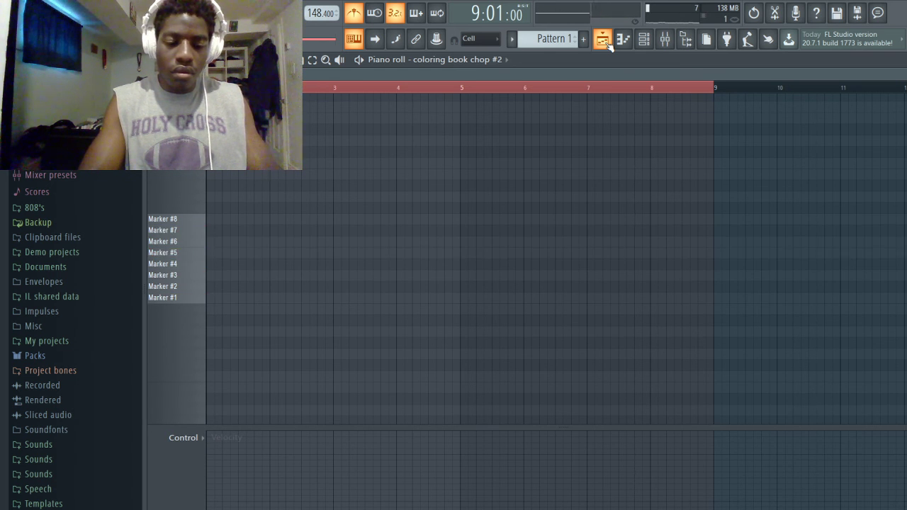
- Rehearse the phrase opening on Markers #1, #6 and #3 without playback, ending it with Markers #7, #8 and #5
{"action": "key", "text": "1"}
{"action": "key", "text": "6"}
{"action": "key", "text": "3"}
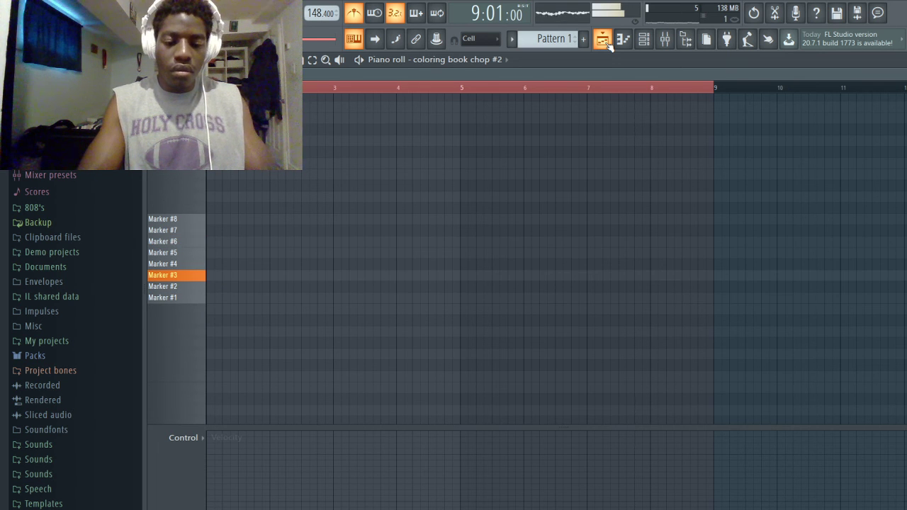
{"action": "key", "text": "3"}
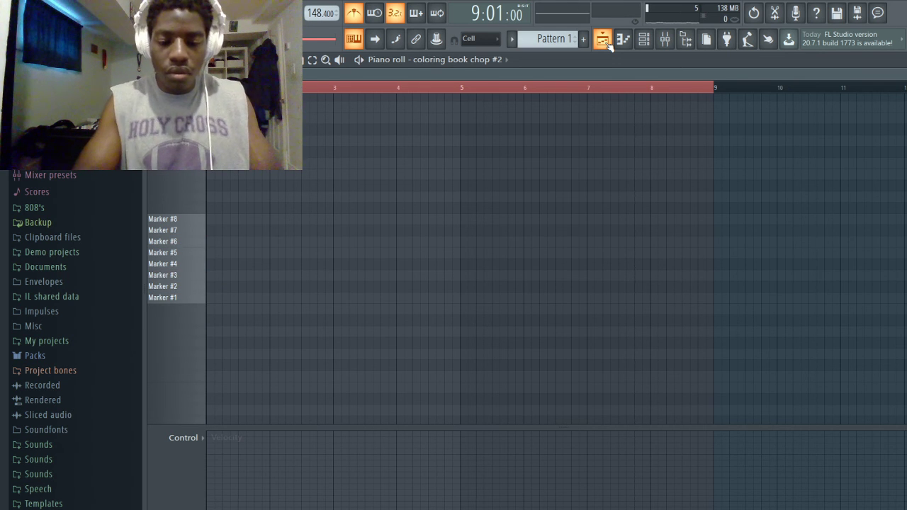
{"action": "key", "text": "7"}
{"action": "key", "text": "8"}
{"action": "key", "text": "5"}
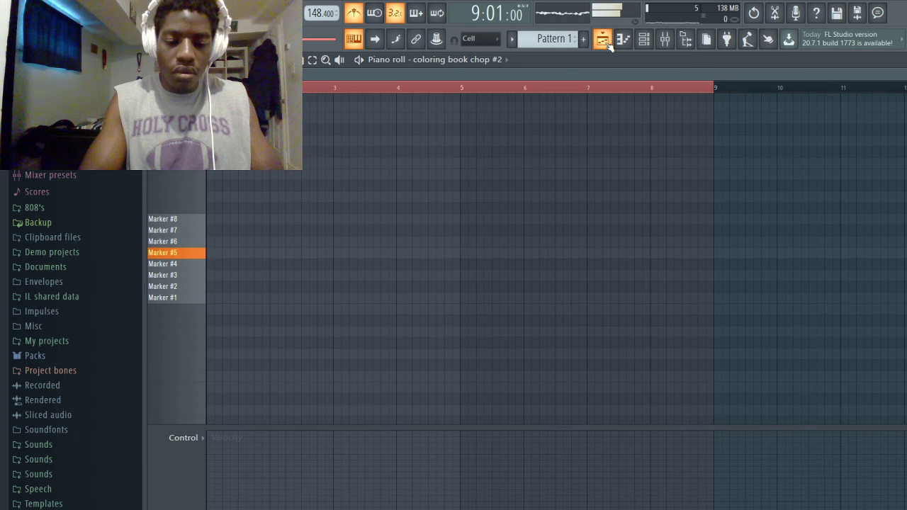
- Try another slice order without playback, opening on Markers #2 and #1 and alternating Markers #4, #3, #1 and #6
{"action": "key", "text": "2"}
{"action": "key", "text": "1"}
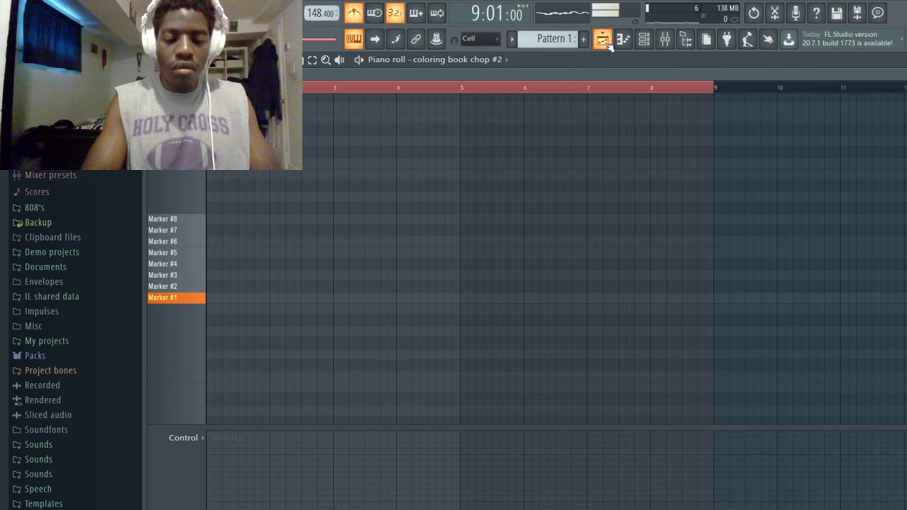
{"action": "key", "text": "4"}
{"action": "key", "text": "3"}
{"action": "key", "text": "1"}
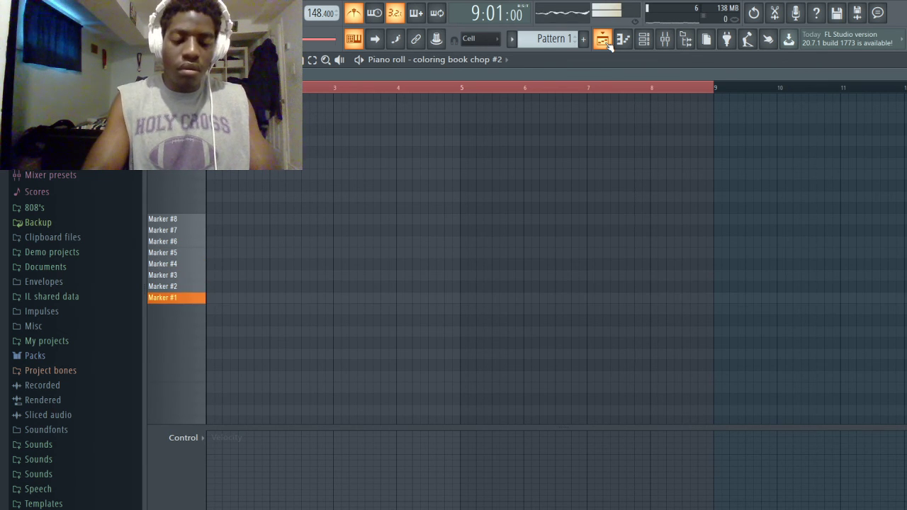
{"action": "key", "text": "6"}
{"action": "key", "text": "3"}
{"action": "key", "text": "4"}
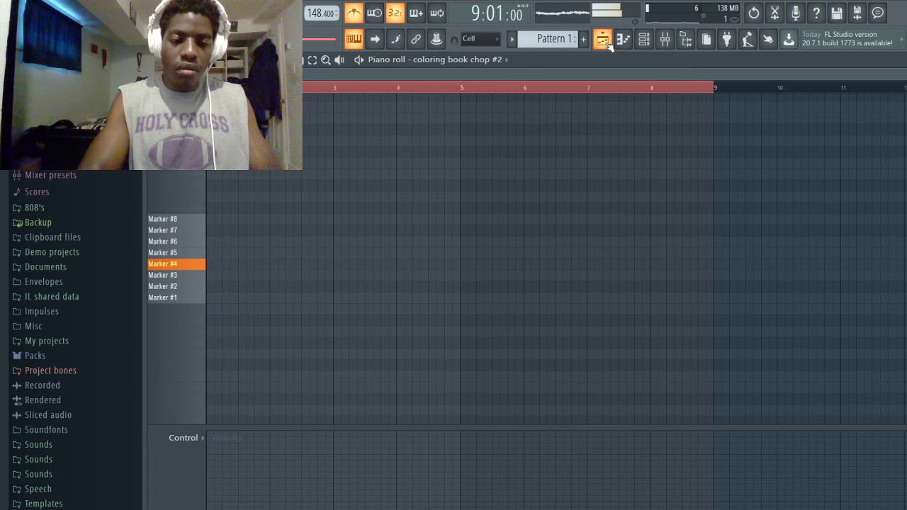
- Repeat the Marker #1, #6 and #3 opening without playback, ending on Markers #2 and #1
{"action": "key", "text": "1"}
{"action": "key", "text": "6"}
{"action": "key", "text": "3"}
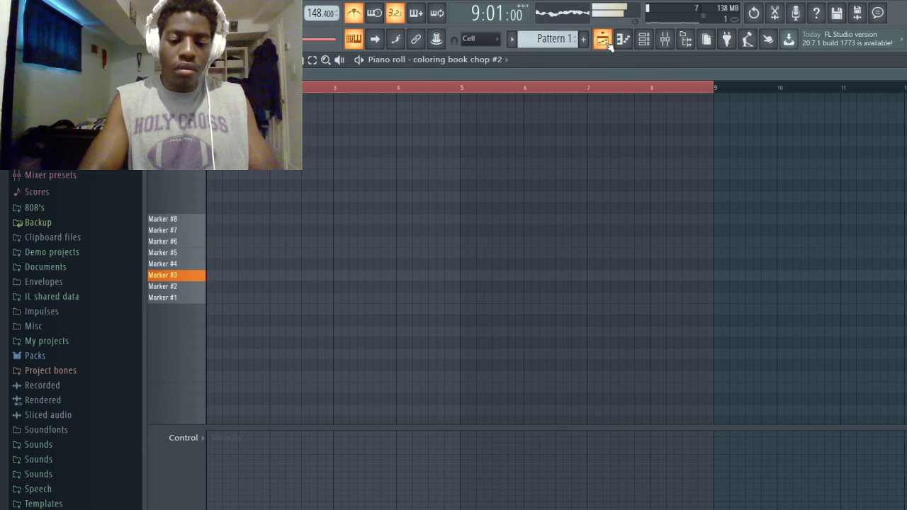
{"action": "key", "text": "2"}
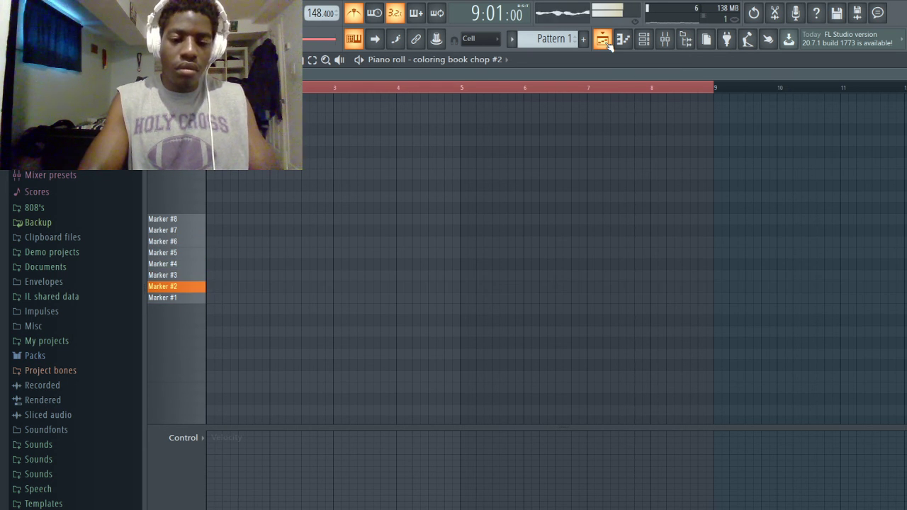
{"action": "key", "text": "3"}
{"action": "key", "text": "2"}
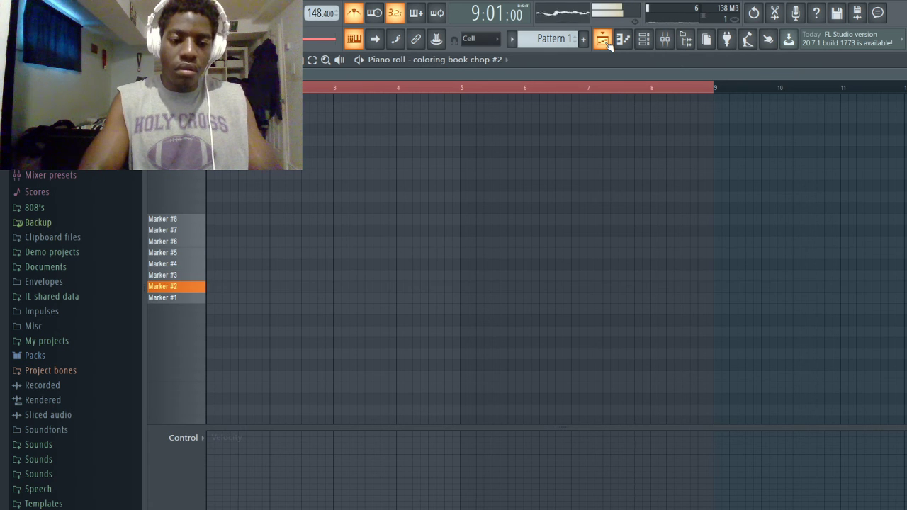
{"action": "key", "text": "1"}
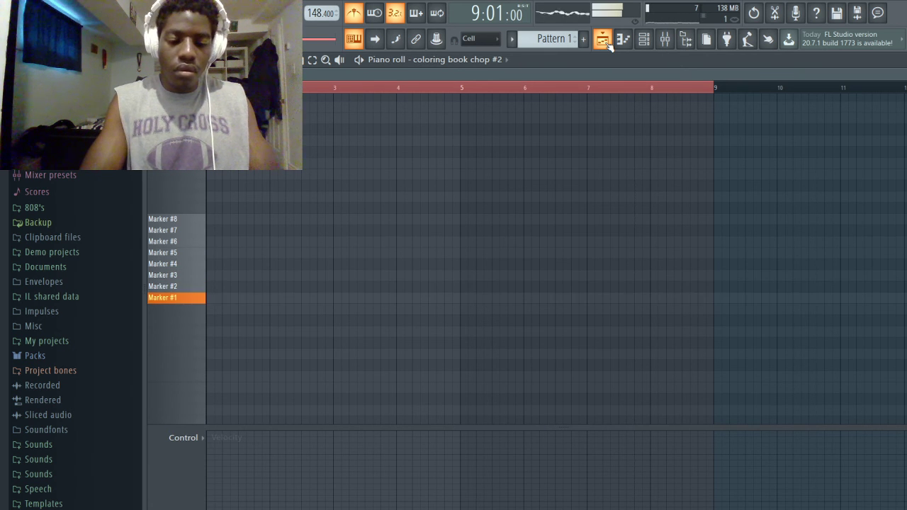
- Play Markers #1, #6, #3 and #2 live over playback from bar 9 into bar 11, and stop playback
{"action": "key", "text": "1"}
{"action": "key", "text": "6"}
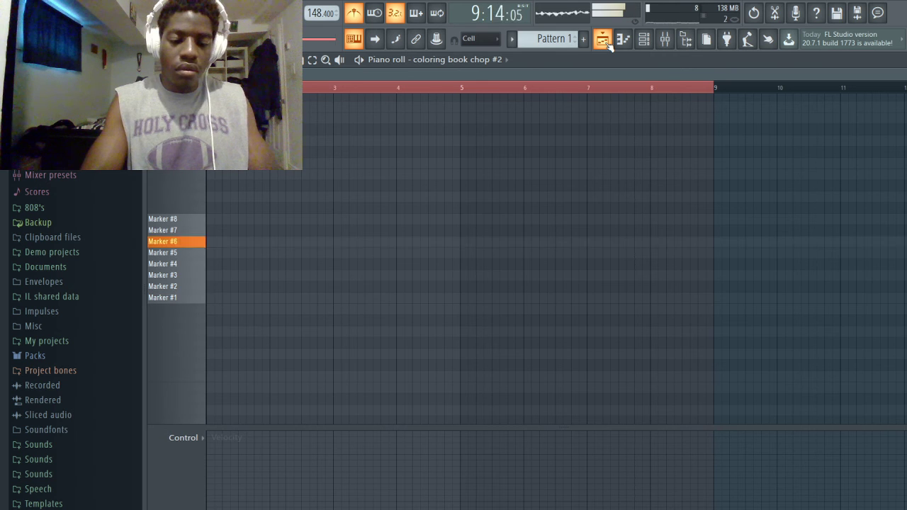
{"action": "key", "text": "3"}
{"action": "key", "text": "3"}
{"action": "key", "text": "2"}
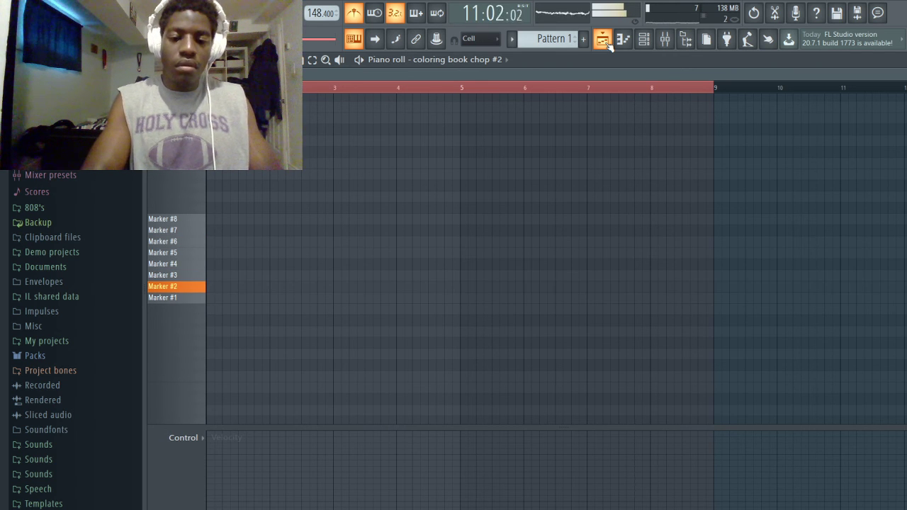
{"action": "key", "text": "2"}
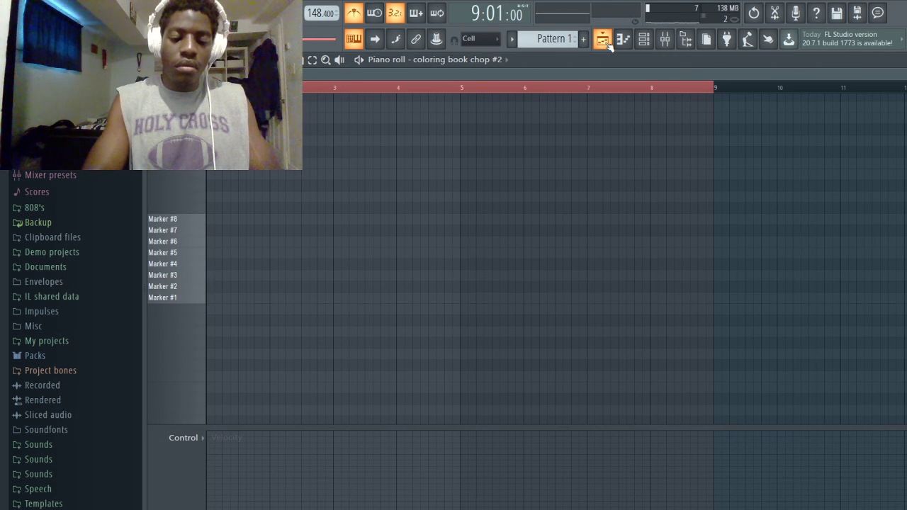
- Try out a phrase ending with playback stopped, using Markers #4, #3 and #2
{"action": "key", "text": "4"}
{"action": "key", "text": "3"}
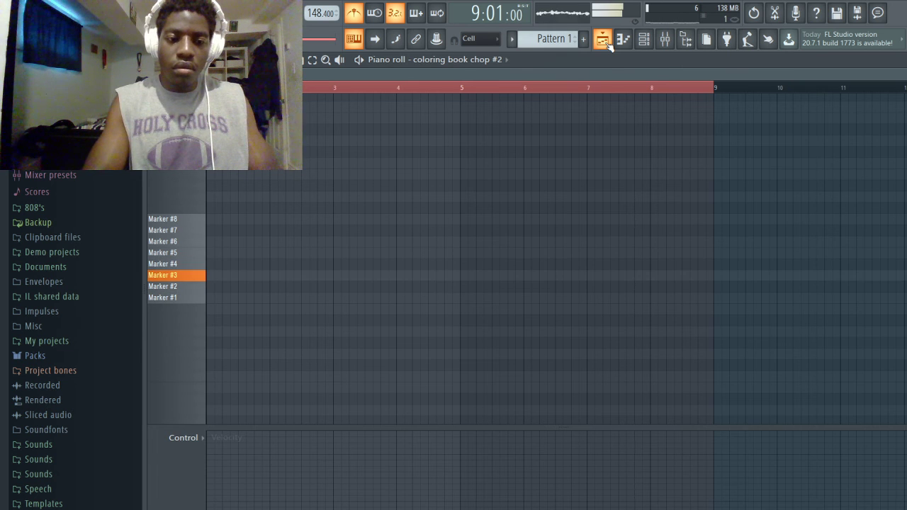
{"action": "key", "text": "4"}
{"action": "key", "text": "2"}
{"action": "key", "text": "3"}
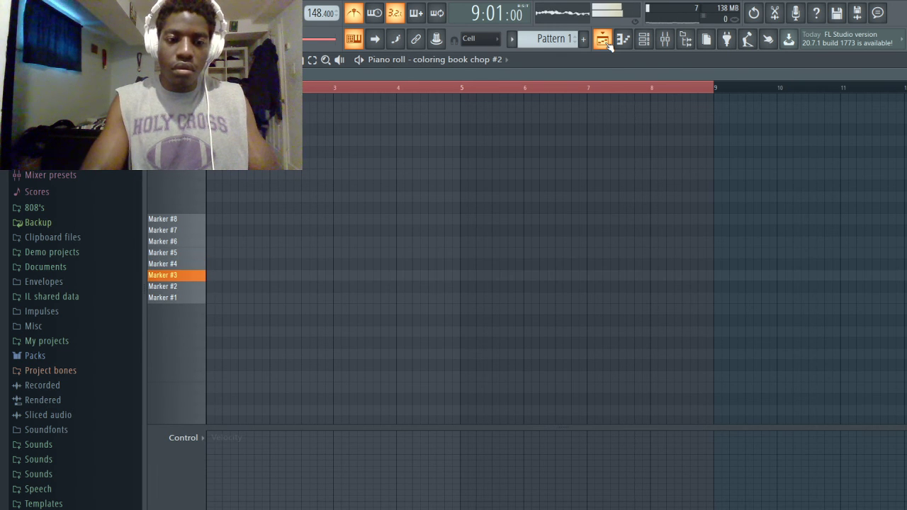
- Rehearse the phrase without playback from Markers #1, #6 and #3 through #2, ending on alternating Markers #4 and #3
{"action": "key", "text": "1"}
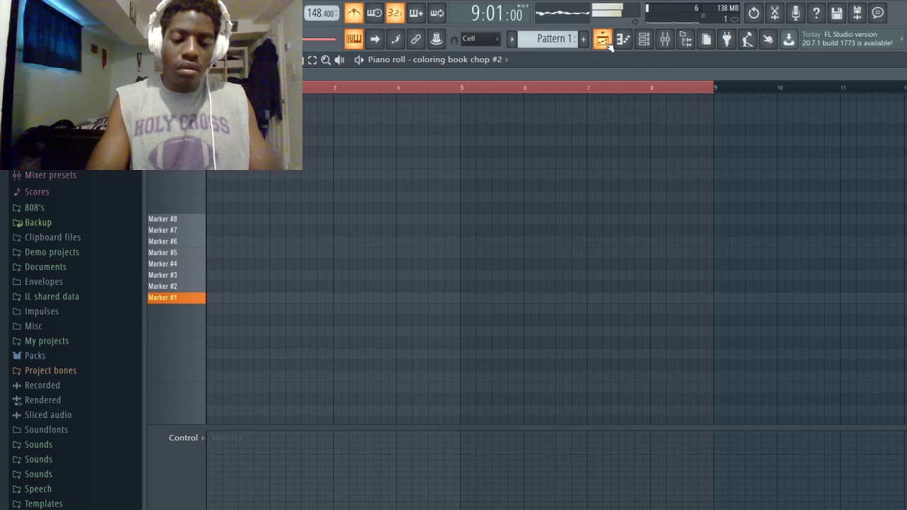
{"action": "key", "text": "6"}
{"action": "key", "text": "3"}
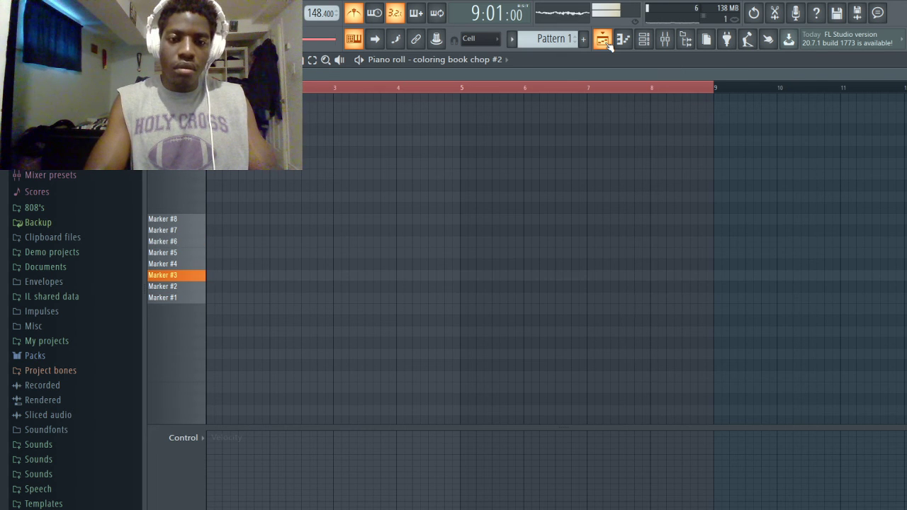
{"action": "key", "text": "2"}
{"action": "key", "text": "4"}
{"action": "key", "text": "3"}
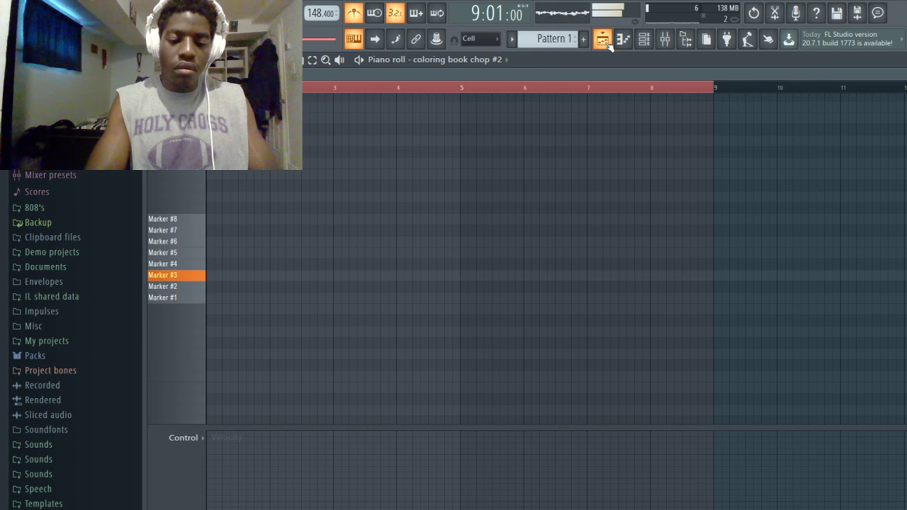
{"action": "key", "text": "4"}
{"action": "key", "text": "3"}
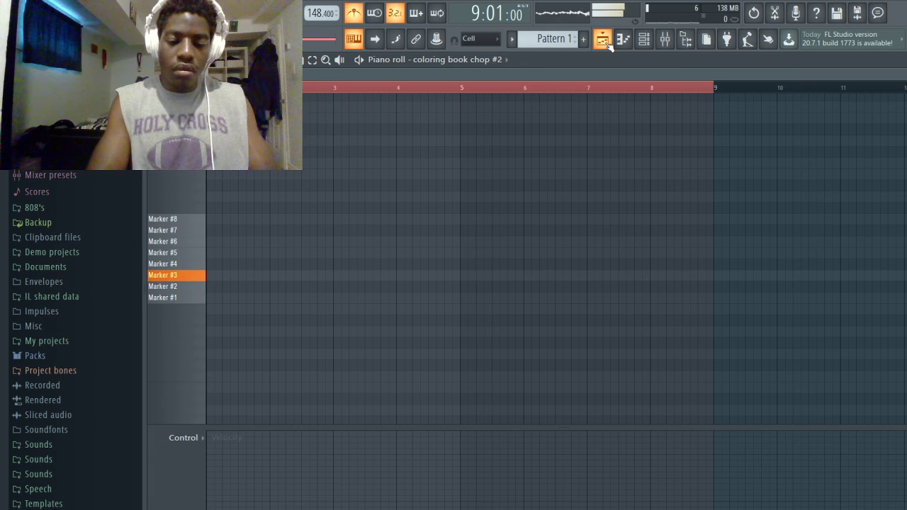
- Rehearse the chop sequence over the playing song by triggering slices Marker #1, #6, #3, #2 and #8
{"action": "key", "text": "8"}
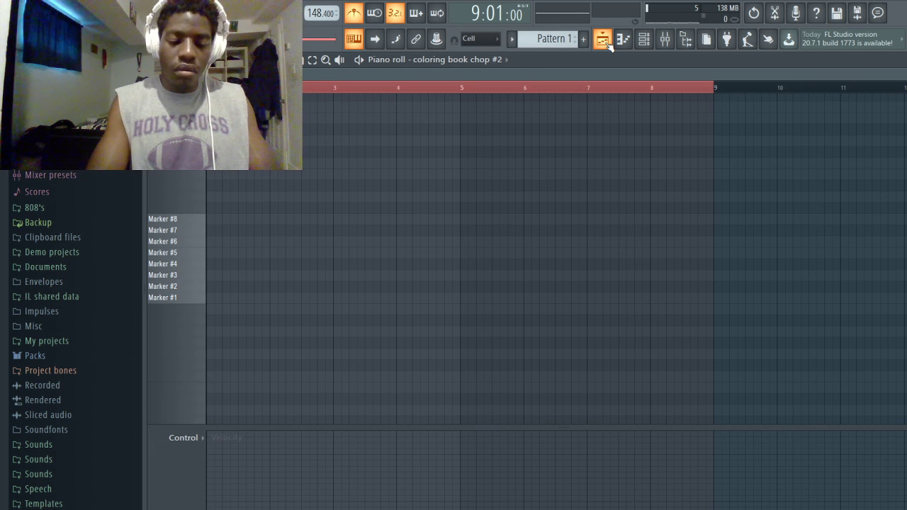
{"action": "key", "text": "1"}
{"action": "key", "text": "1"}
{"action": "key", "text": "6"}
{"action": "key", "text": "3"}
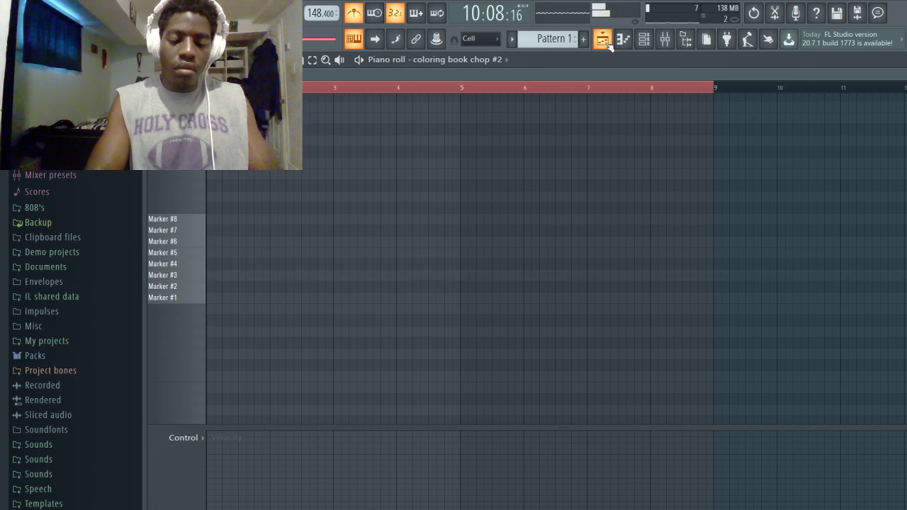
{"action": "key", "text": "3"}
{"action": "key", "text": "2"}
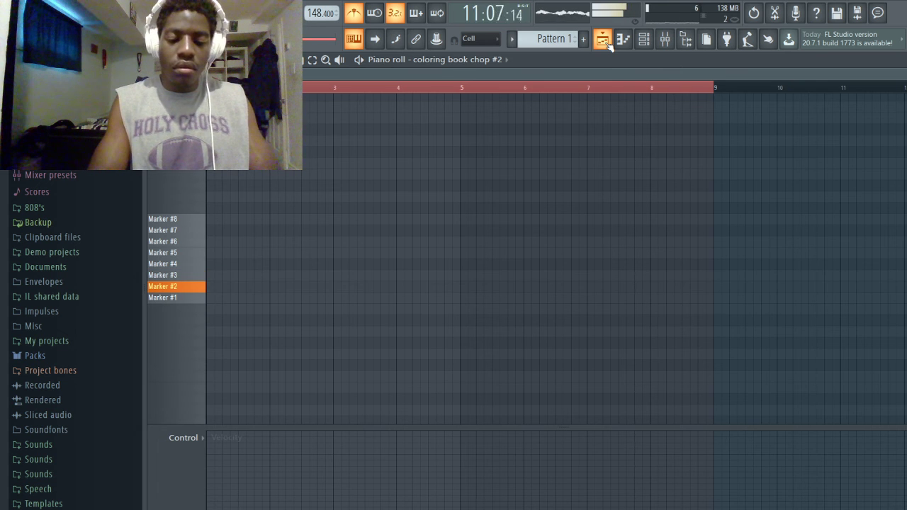
{"action": "key", "text": "3"}
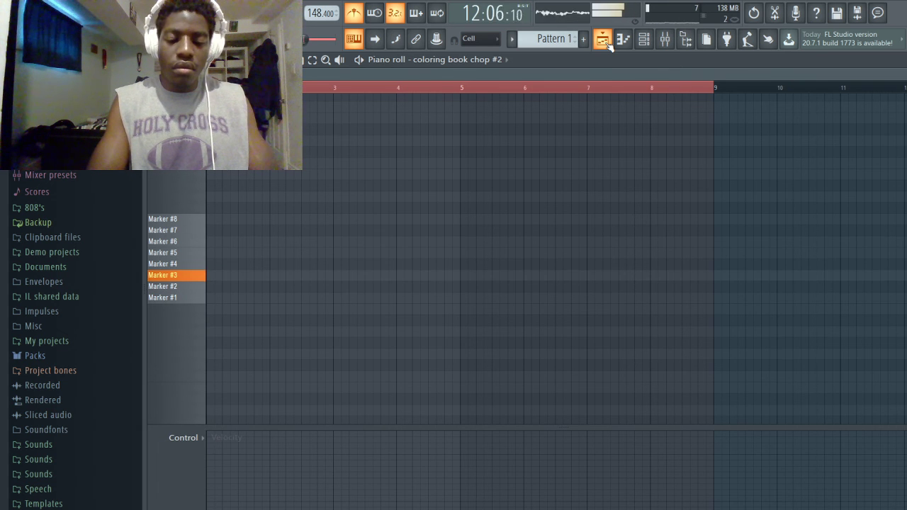
{"action": "key", "text": "8"}
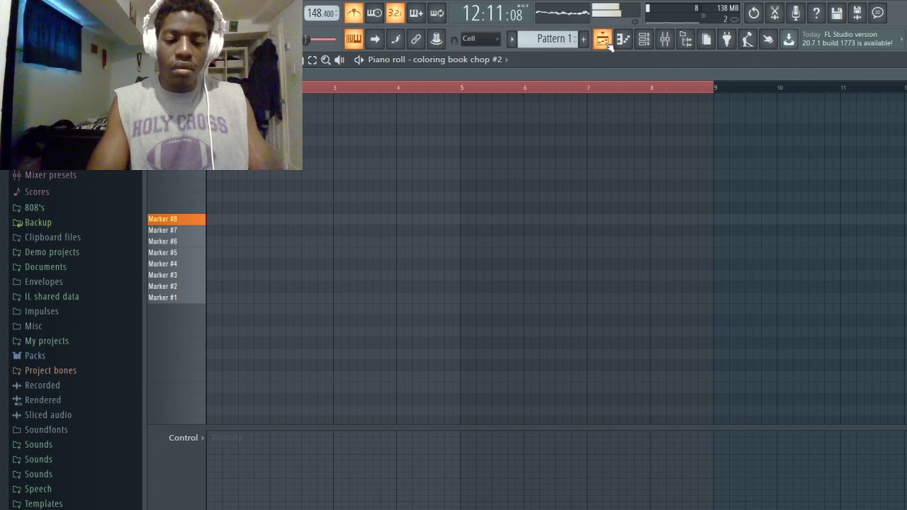
{"action": "key", "text": "1"}
{"action": "key", "text": "1"}
{"action": "key", "text": "6"}
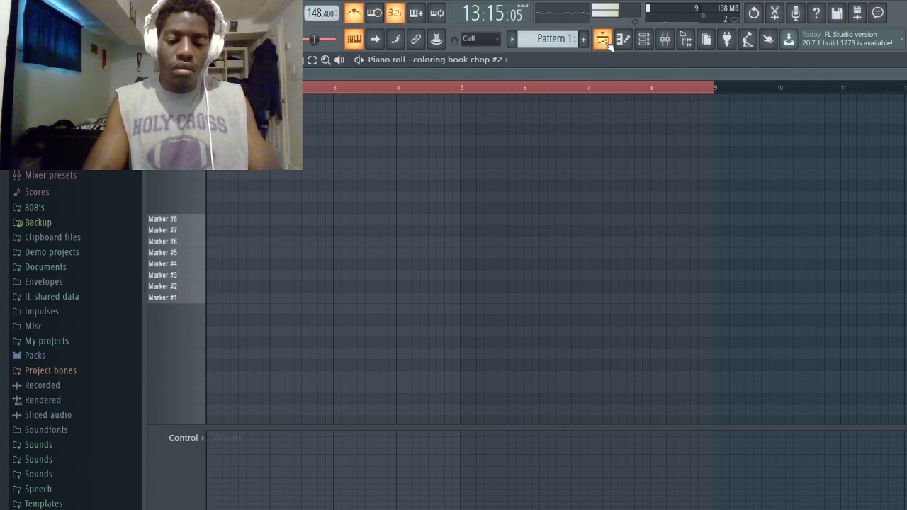
{"action": "key", "text": "3"}
{"action": "key", "text": "3"}
{"action": "key", "text": "2"}
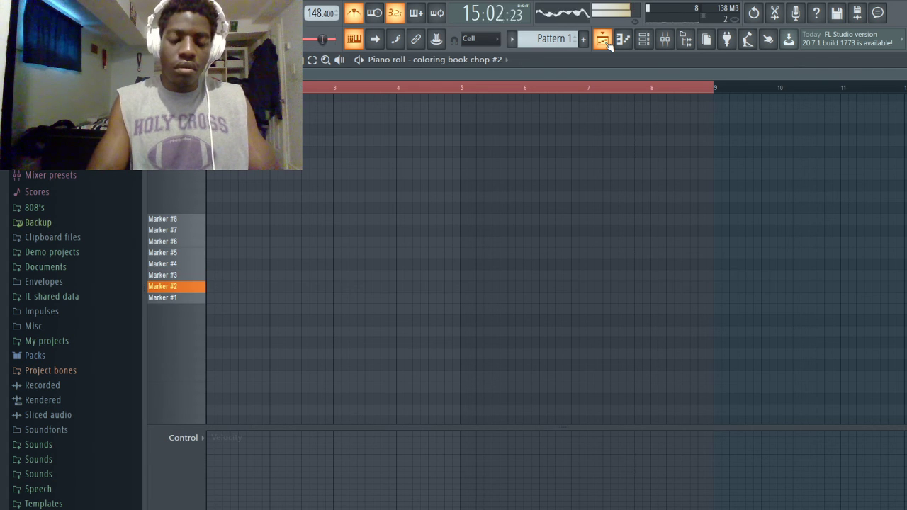
{"action": "key", "text": "2"}
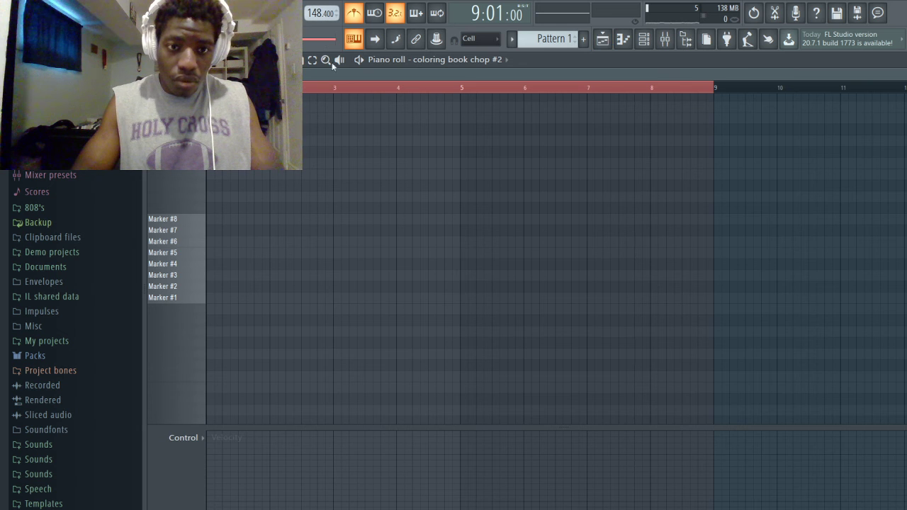
- Record a four-bar chop into Pattern 1, playing slices Marker #1, #6, #3, #2 and #8 in rhythm
{"action": "key", "text": "space"}
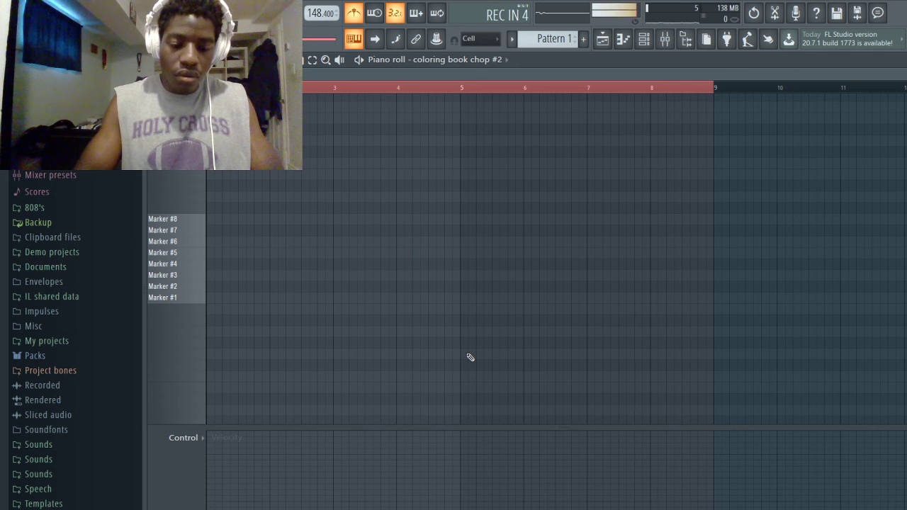
{"action": "key", "text": "q"}
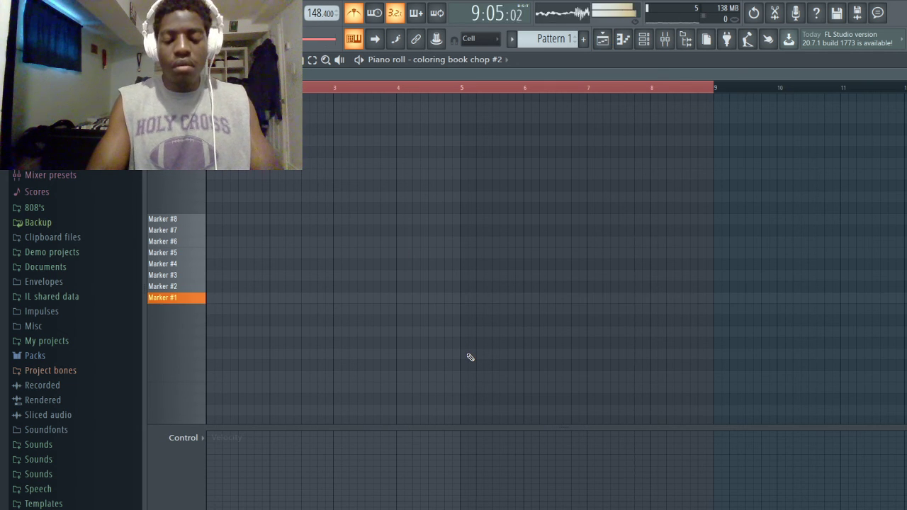
{"action": "key", "text": "q"}
{"action": "key", "text": "r"}
{"action": "key", "text": "w"}
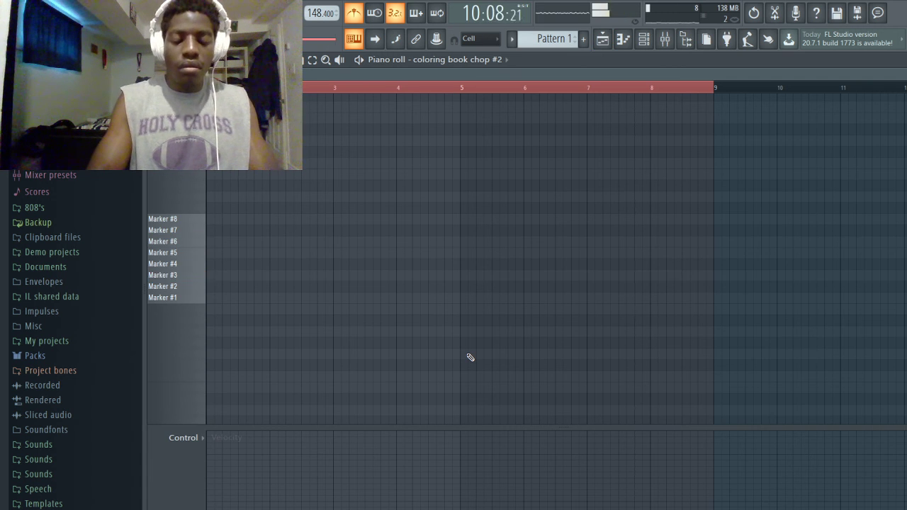
{"action": "key", "text": "w"}
{"action": "key", "text": "2"}
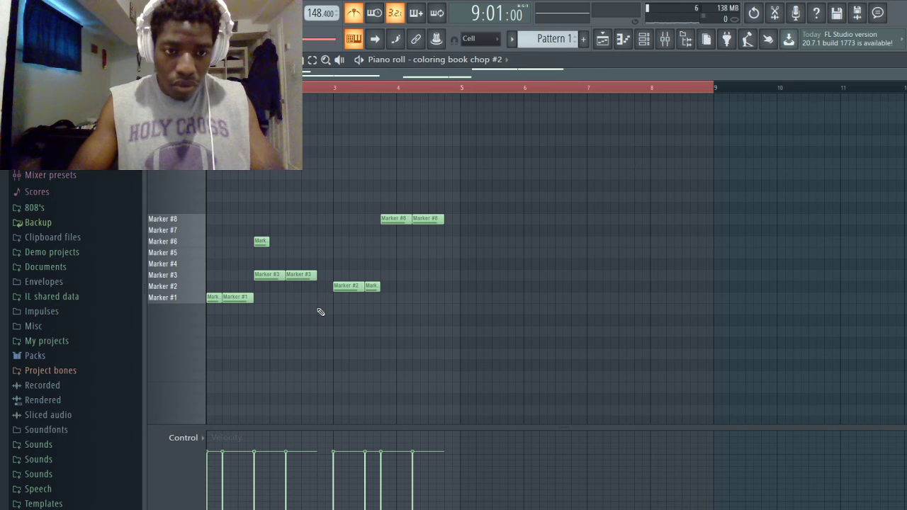
- Unmute the playlist track holding the Pattern 1 clip and audition it with the other clips from bar 9
{"action": "scroll", "coordinate": [318, 309], "scroll_direction": "up", "scroll_amount": 2}
{"action": "scroll", "coordinate": [318, 312], "scroll_direction": "up", "scroll_amount": 2}
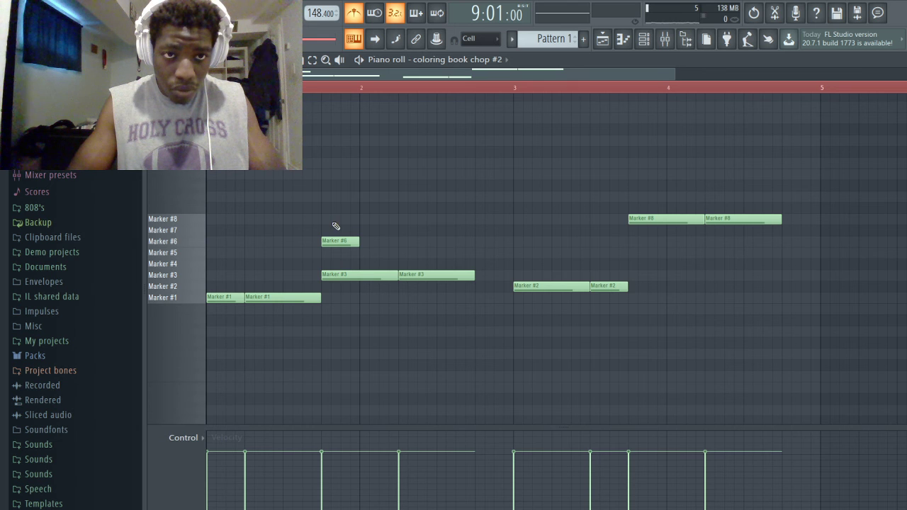
{"action": "left_click", "coordinate": [606, 39]}
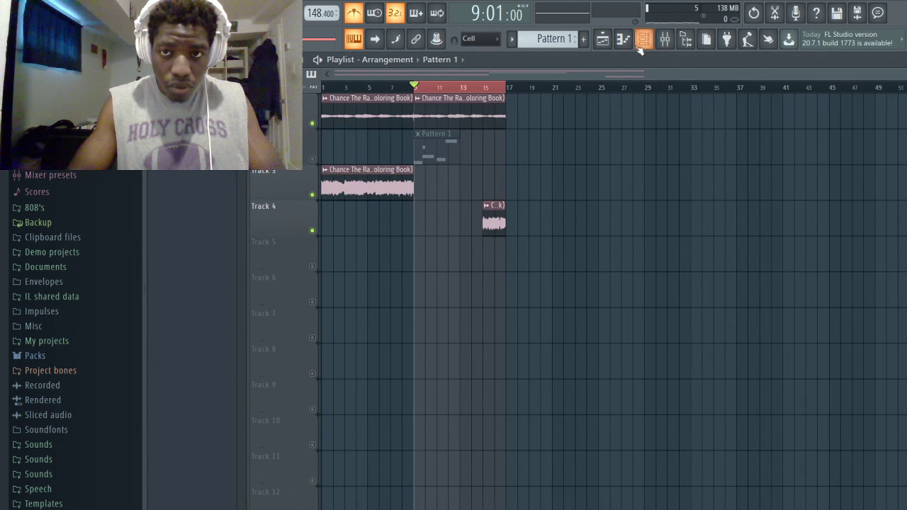
{"action": "double_click", "coordinate": [441, 145]}
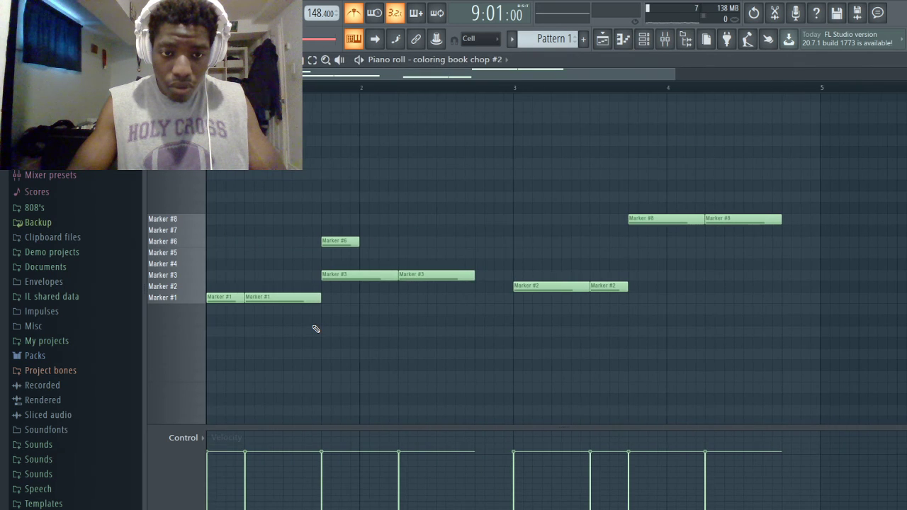
{"action": "key", "text": "space"}
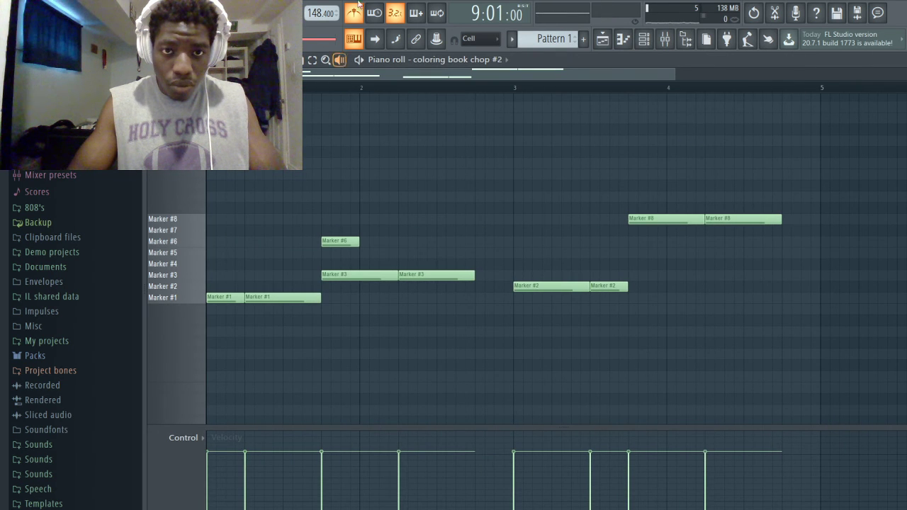
{"action": "left_click", "coordinate": [603, 39]}
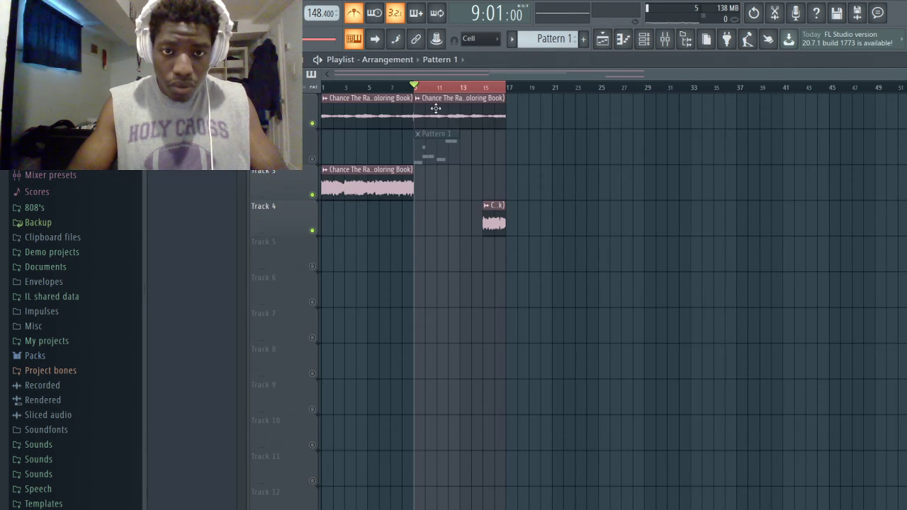
{"action": "key", "text": "space"}
{"action": "left_click", "coordinate": [311, 158]}
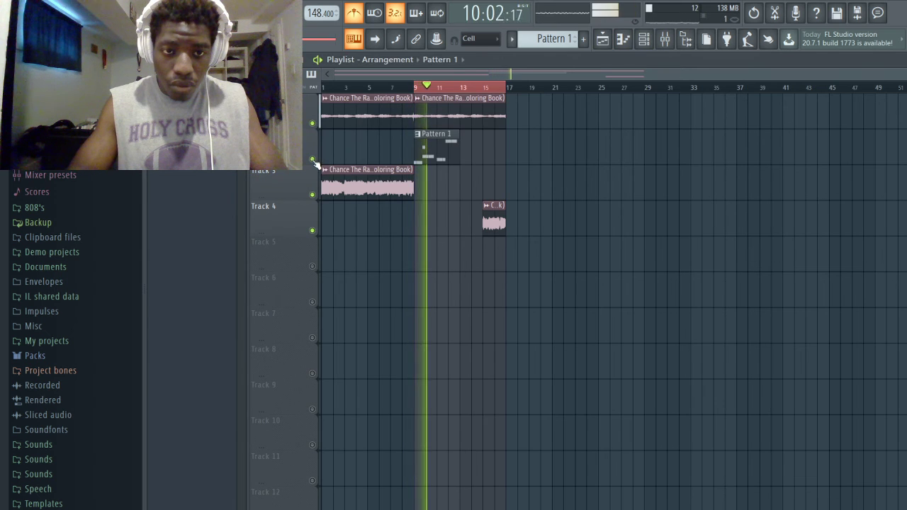
{"action": "key", "text": "space"}
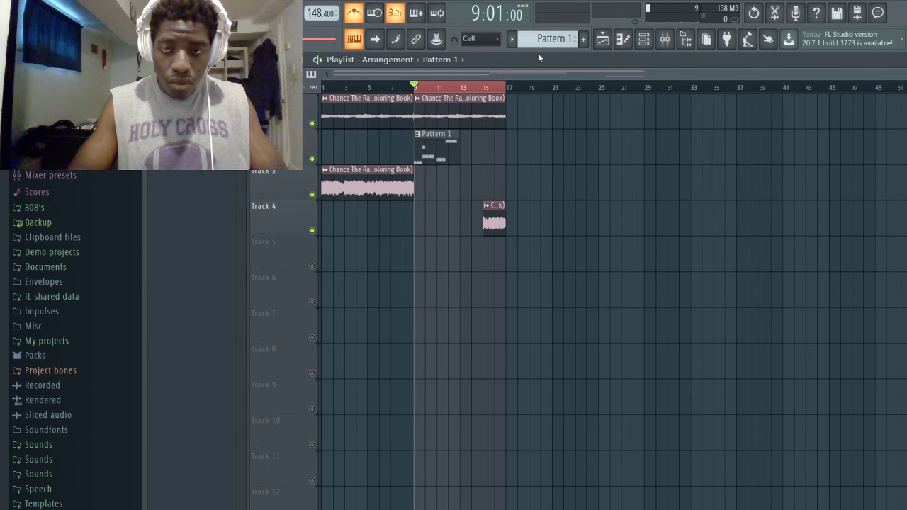
- In Pattern 1's piano roll, shift the start of the second Marker #1 note one step later and keep one Marker #3 note, starting at bar 2
{"action": "double_click", "coordinate": [426, 159]}
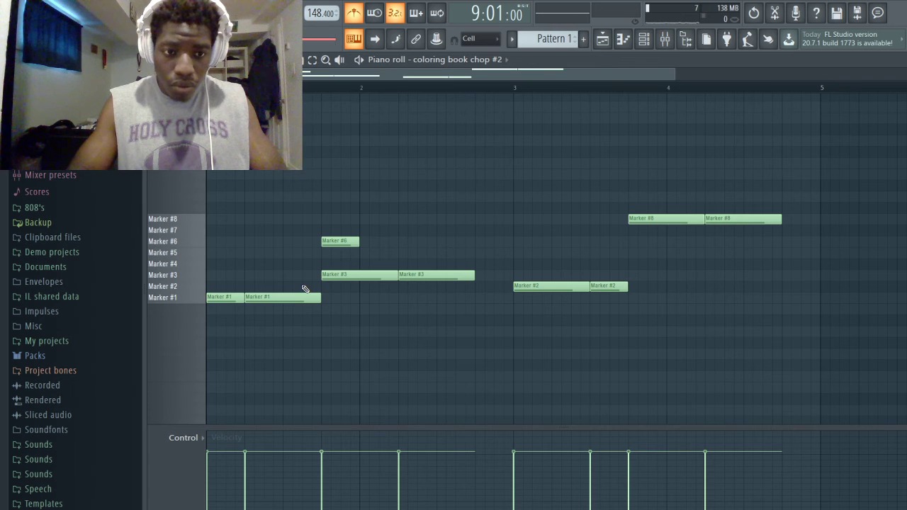
{"action": "left_click_drag", "start_coordinate": [282, 298], "coordinate": [284, 300]}
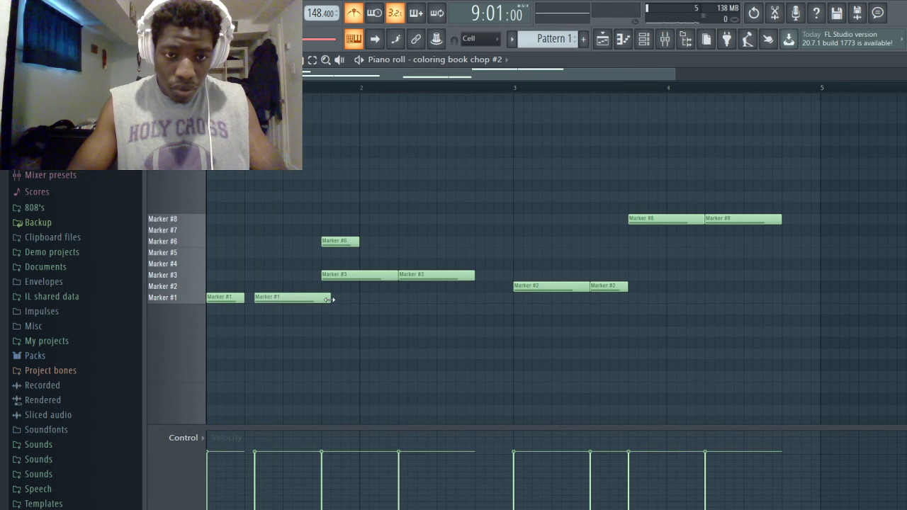
{"action": "left_click", "coordinate": [336, 241]}
{"action": "left_click", "coordinate": [346, 276]}
{"action": "mouse_move", "coordinate": [323, 278]}
{"action": "left_mouse_down"}
{"action": "mouse_move", "coordinate": [401, 316]}
{"action": "mouse_move", "coordinate": [430, 288]}
{"action": "mouse_move", "coordinate": [390, 278]}
{"action": "left_mouse_up"}
{"action": "key", "text": "space"}
{"action": "key", "text": "space"}
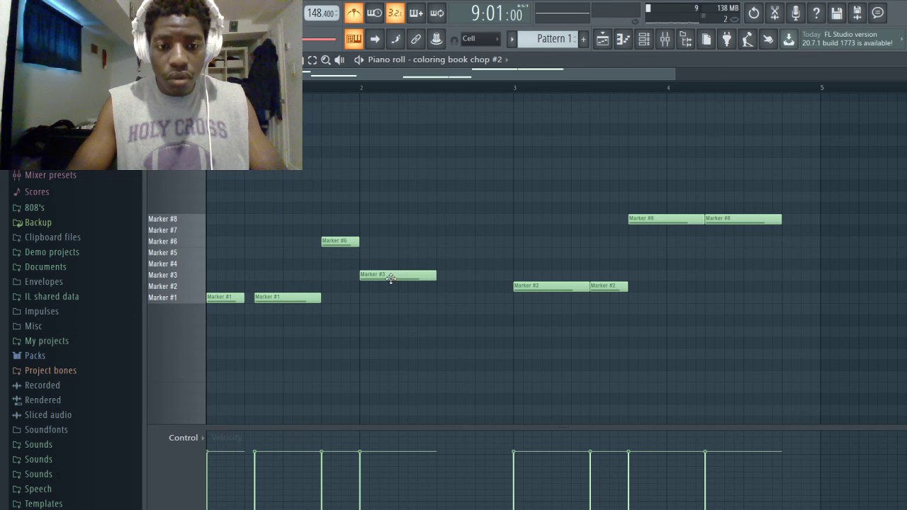
- Extend the first Marker #1 note to meet the second, shorten the second by one step, and audition the result
{"action": "mouse_move", "coordinate": [266, 299]}
{"action": "left_mouse_down"}
{"action": "mouse_move", "coordinate": [255, 300]}
{"action": "mouse_move", "coordinate": [264, 300]}
{"action": "left_mouse_up"}
{"action": "key", "text": "space"}
{"action": "key", "text": "space"}
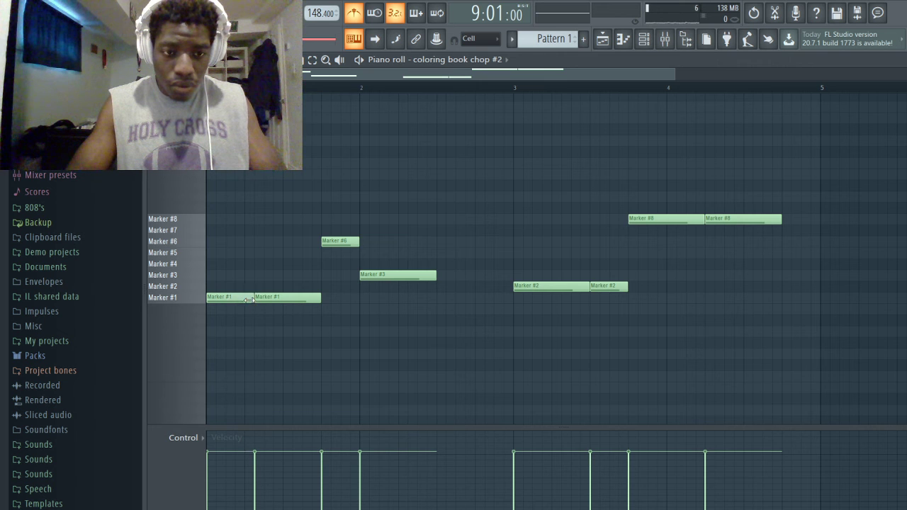
{"action": "key", "text": "space"}
{"action": "key", "text": "space"}
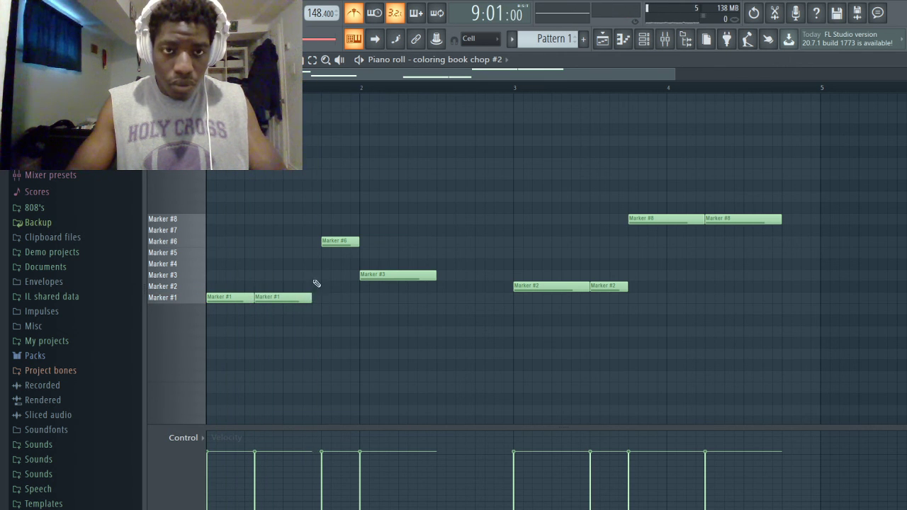
- Move the Marker #6 note one step earlier, lengthen it to reach bar 2, and audition the timing
{"action": "left_click_drag", "start_coordinate": [338, 244], "coordinate": [330, 245]}
{"action": "key", "text": "space"}
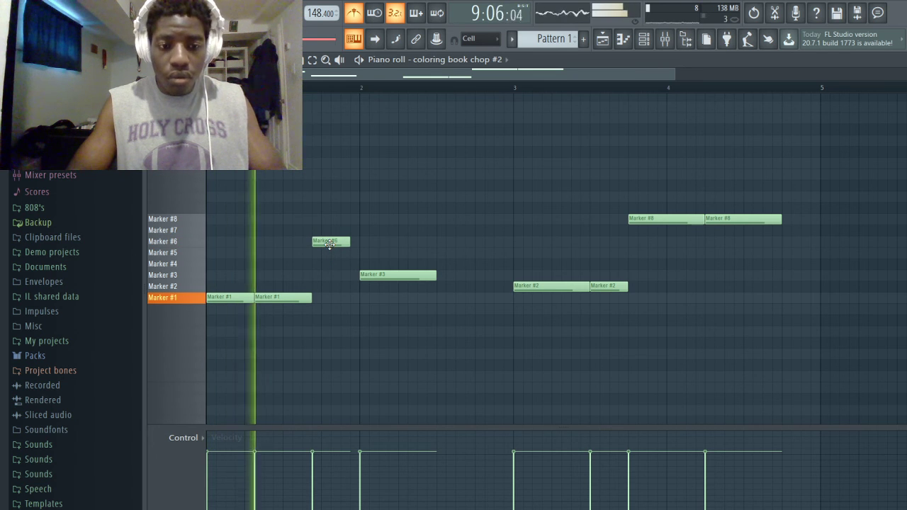
{"action": "key", "text": "space"}
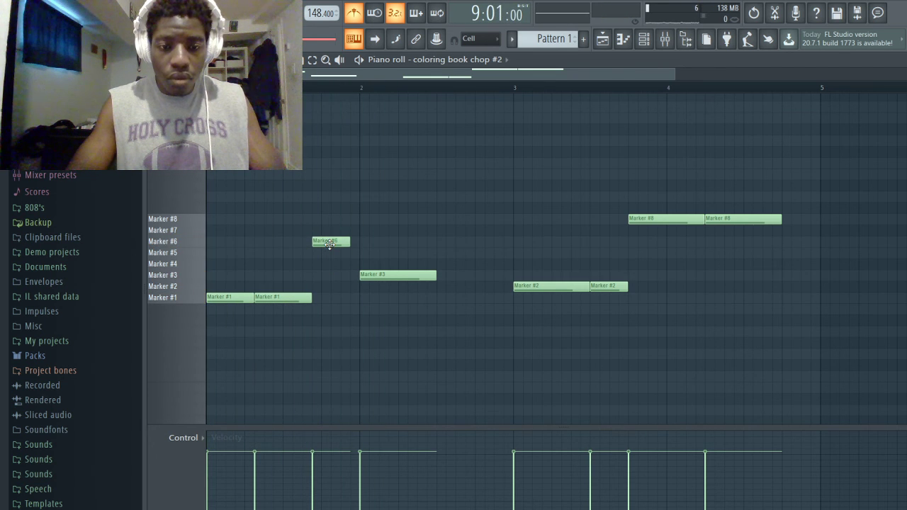
{"action": "key", "text": "space"}
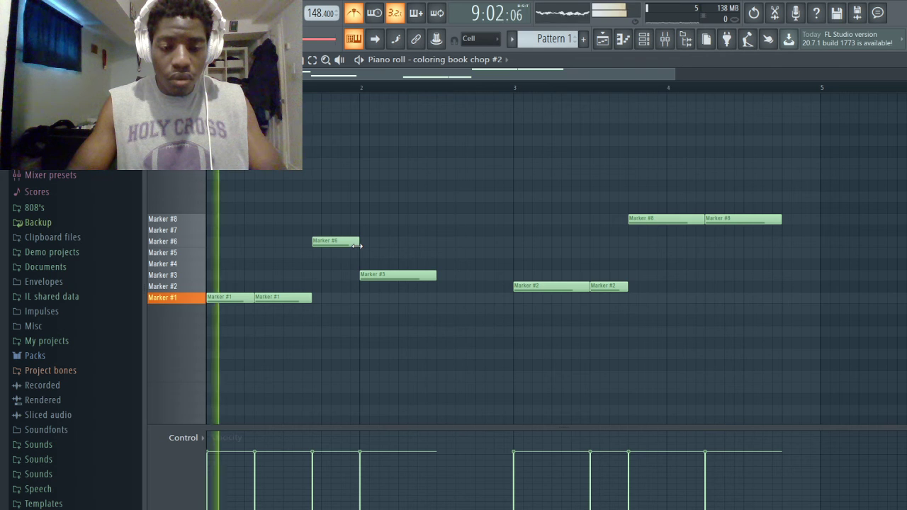
{"action": "key", "text": "space"}
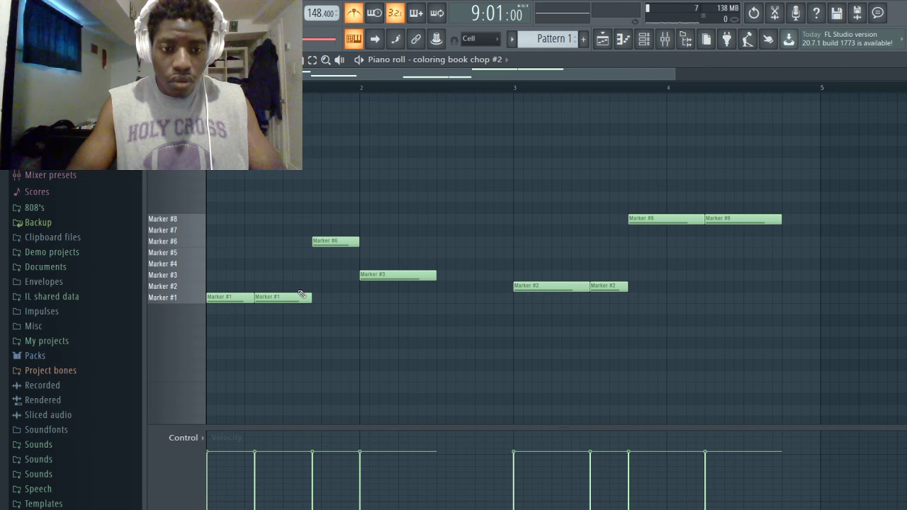
- Move the second Marker #1 note and the Marker #6 note one step later each, auditioning after each move
{"action": "left_click_drag", "start_coordinate": [280, 297], "coordinate": [288, 298]}
{"action": "key", "text": "space"}
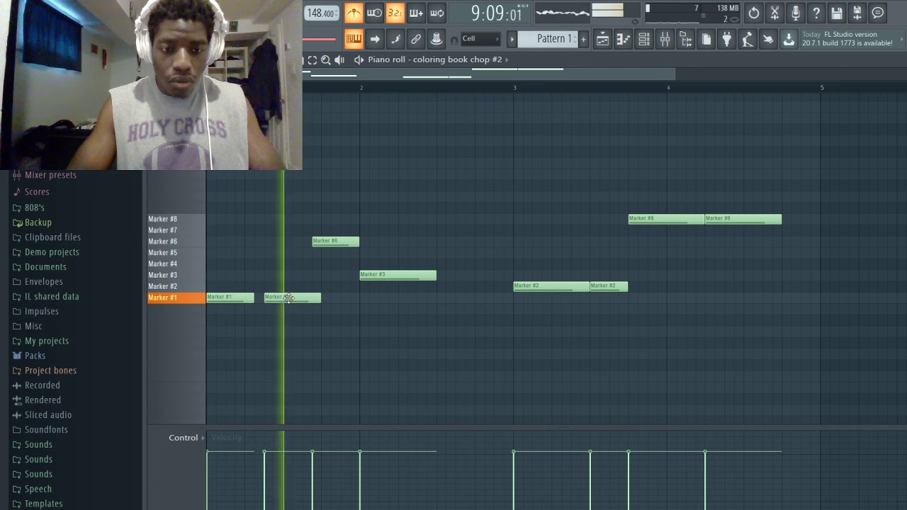
{"action": "key", "text": "space"}
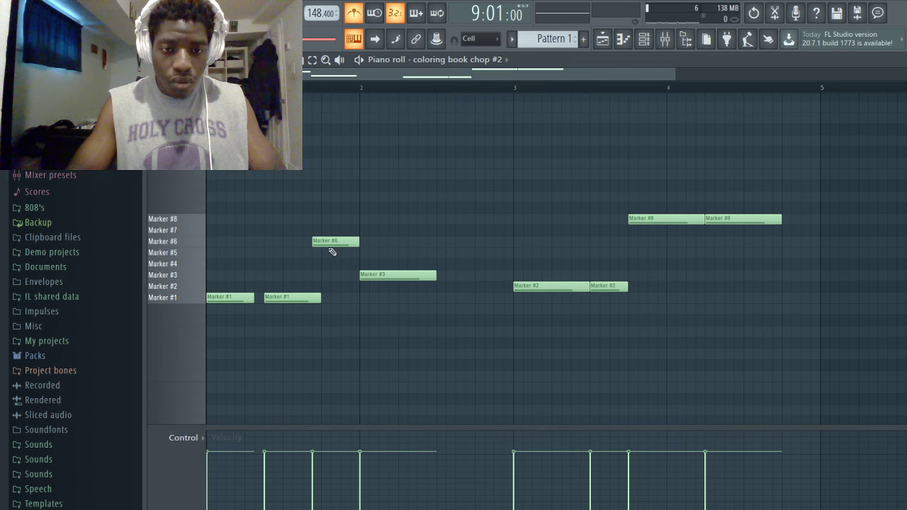
{"action": "left_click_drag", "start_coordinate": [333, 245], "coordinate": [335, 244]}
{"action": "key", "text": "space"}
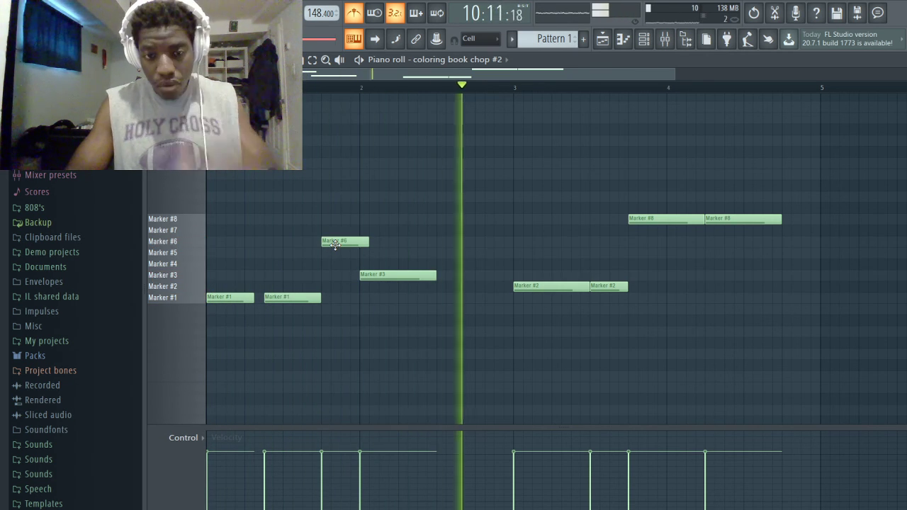
{"action": "key", "text": "space"}
- Lengthen the Marker #3 note at bar 2 so it ends at bar 3, with no second Marker #3 note, and audition it
{"action": "left_click", "coordinate": [381, 274]}
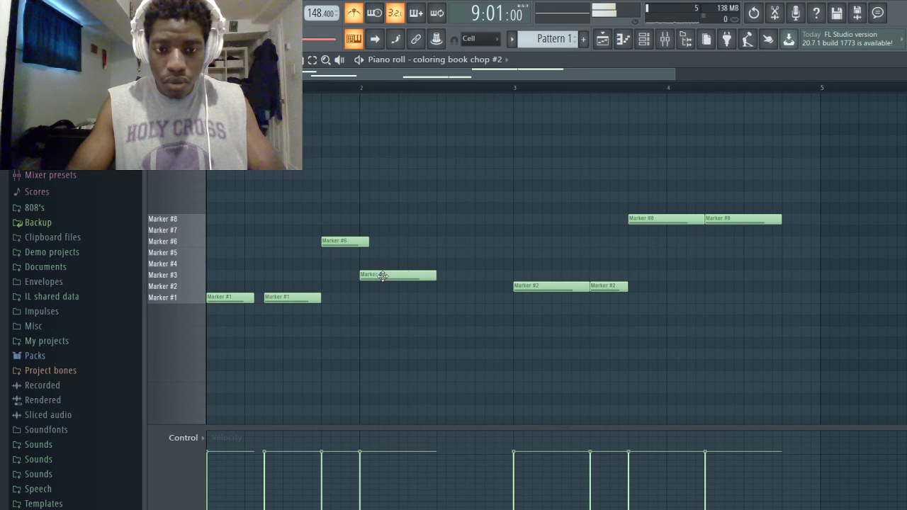
{"action": "left_click", "coordinate": [441, 277]}
{"action": "left_click", "coordinate": [447, 276]}
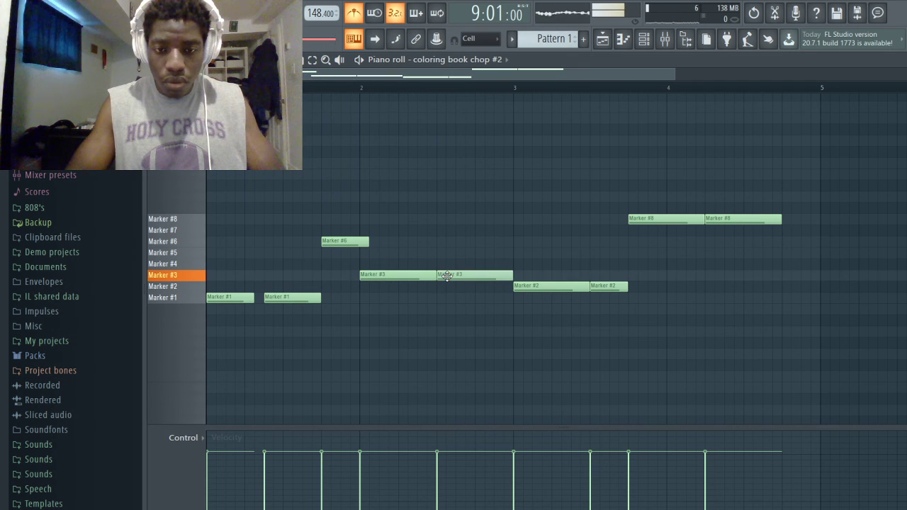
{"action": "mouse_move", "coordinate": [447, 281]}
{"action": "left_mouse_down"}
{"action": "mouse_move", "coordinate": [447, 291]}
{"action": "mouse_move", "coordinate": [448, 275]}
{"action": "mouse_move", "coordinate": [513, 274]}
{"action": "left_mouse_up"}
{"action": "right_click", "coordinate": [446, 275]}
{"action": "key", "text": "space"}
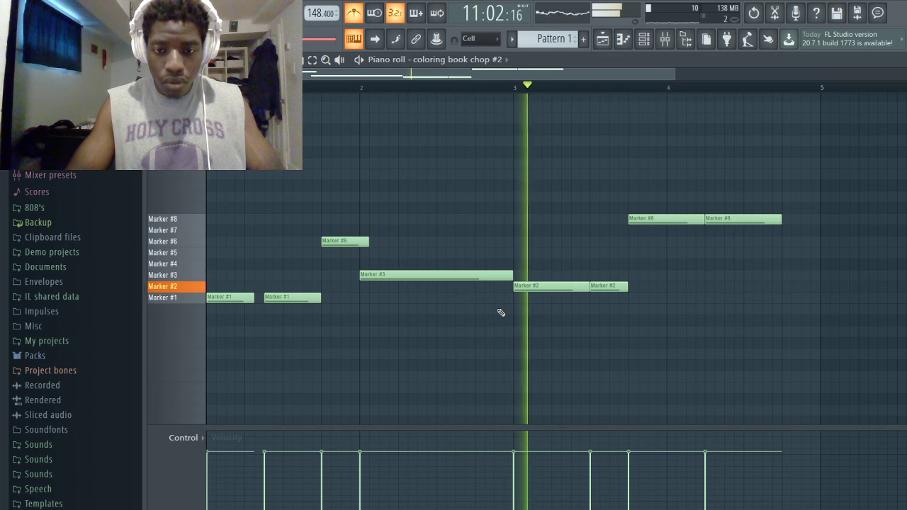
{"action": "key", "text": "space"}
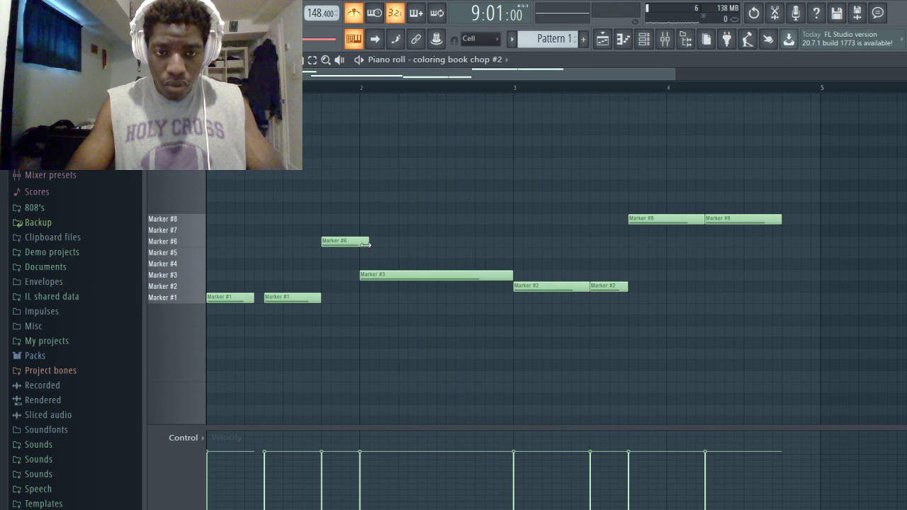
- Shorten the Marker #6 note so it ends at bar 2, and audition the result
{"action": "key", "text": "space"}
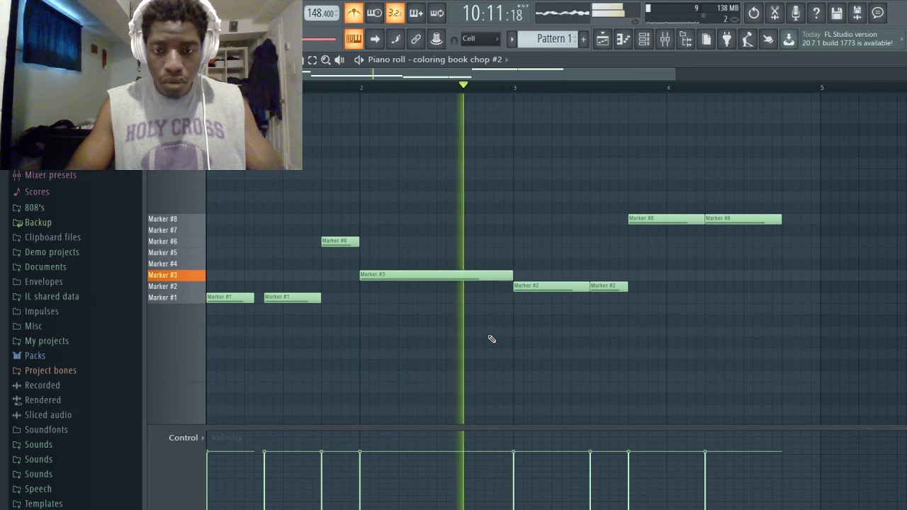
{"action": "key", "text": "space"}
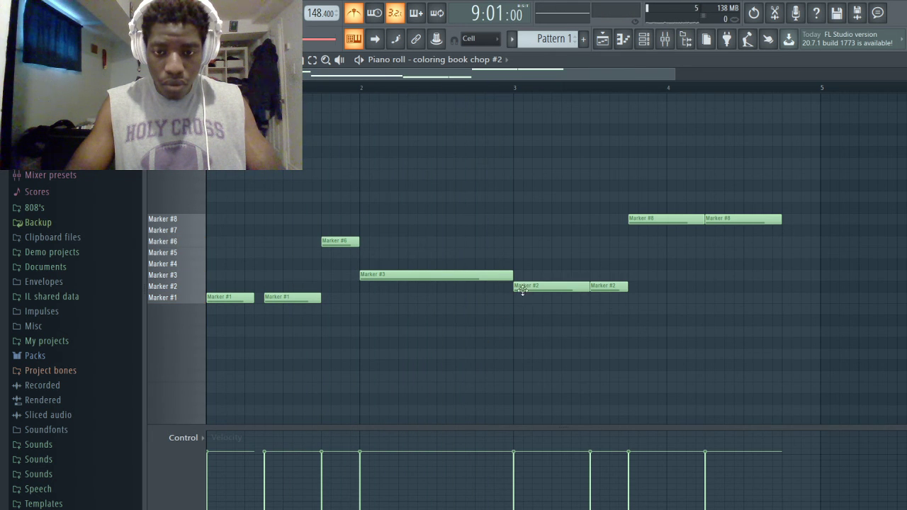
- Try three back-to-back one-beat Marker #3 notes from bar 3 in place of the two Marker #2 notes, and audition them
{"action": "mouse_move", "coordinate": [522, 291]}
{"action": "left_mouse_down"}
{"action": "mouse_move", "coordinate": [525, 242]}
{"action": "mouse_move", "coordinate": [528, 282]}
{"action": "left_mouse_up"}
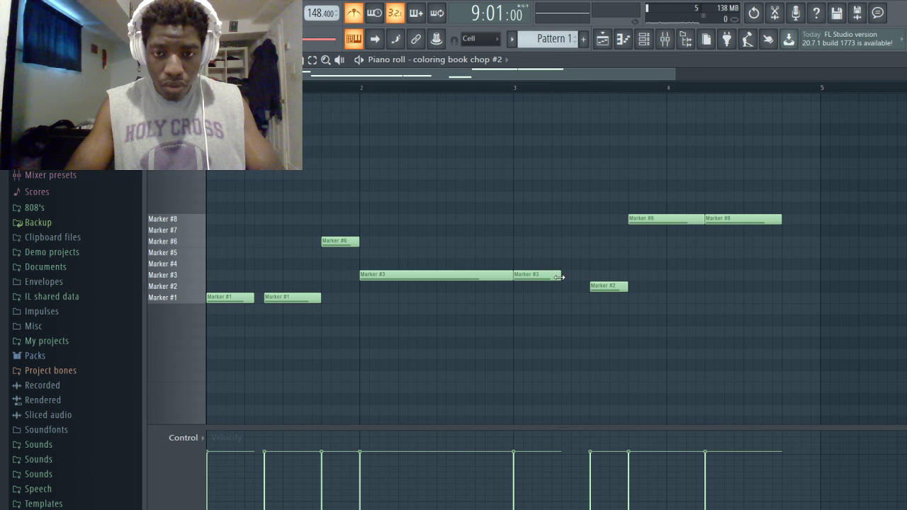
{"action": "left_click", "coordinate": [556, 277]}
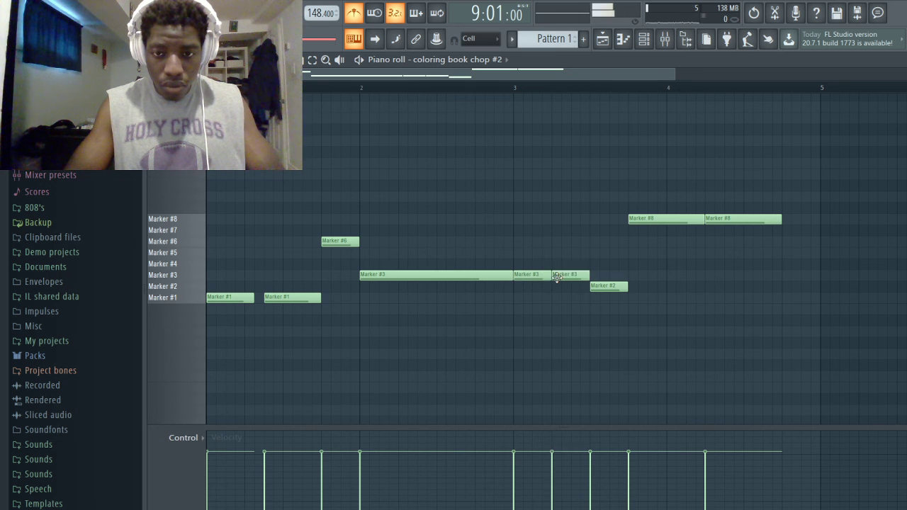
{"action": "left_click", "coordinate": [594, 276]}
{"action": "right_click", "coordinate": [613, 287]}
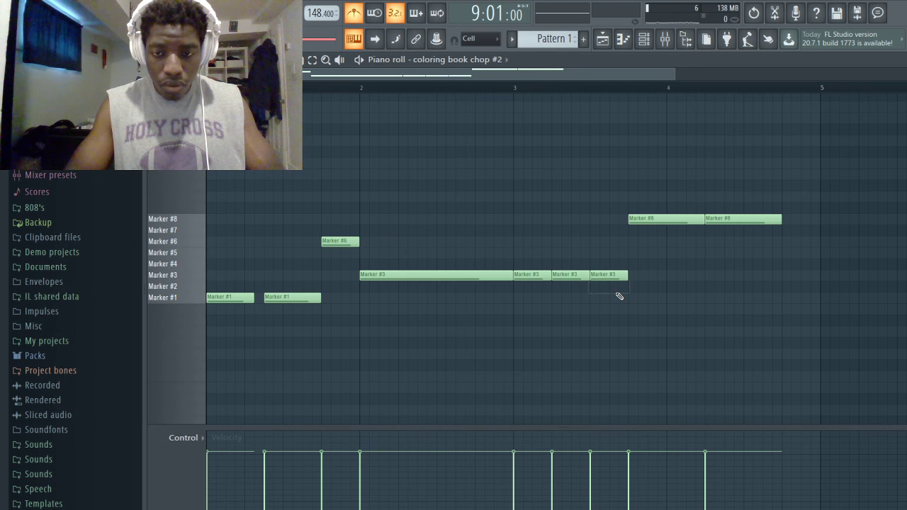
{"action": "left_click", "coordinate": [557, 276]}
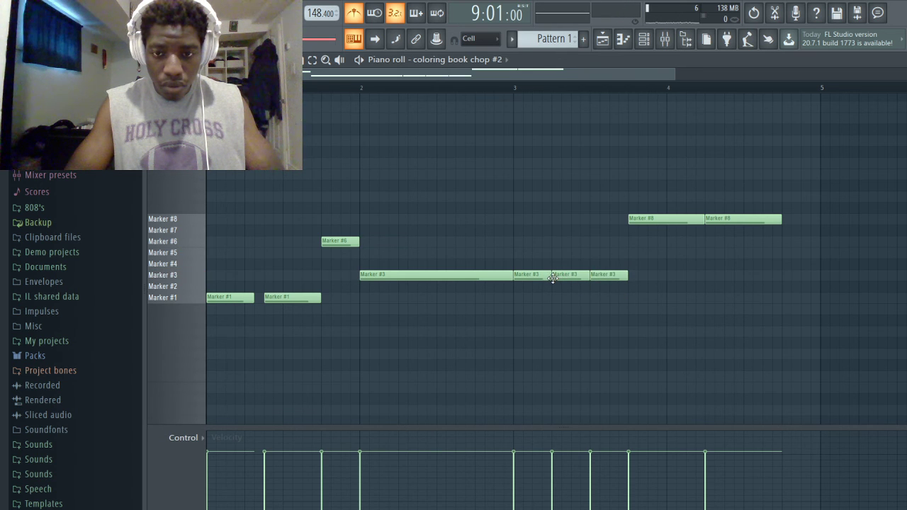
{"action": "key", "text": "space"}
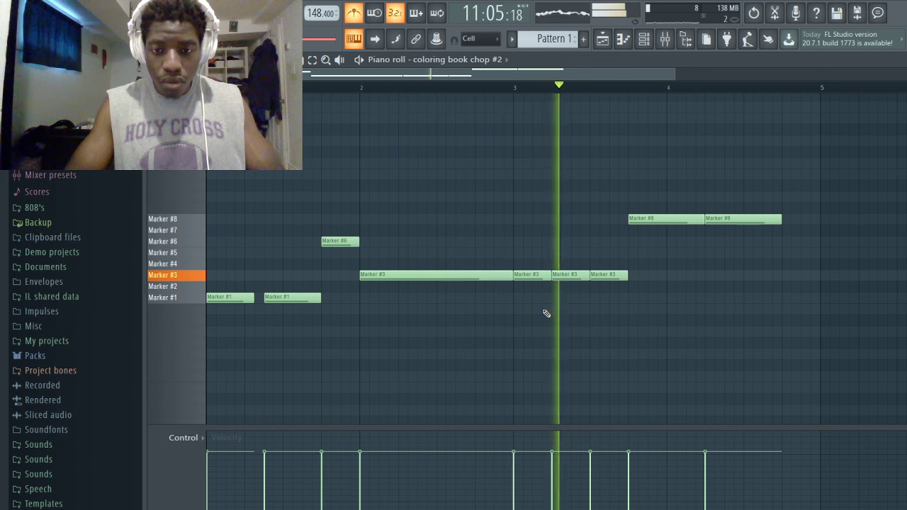
{"action": "key", "text": "space"}
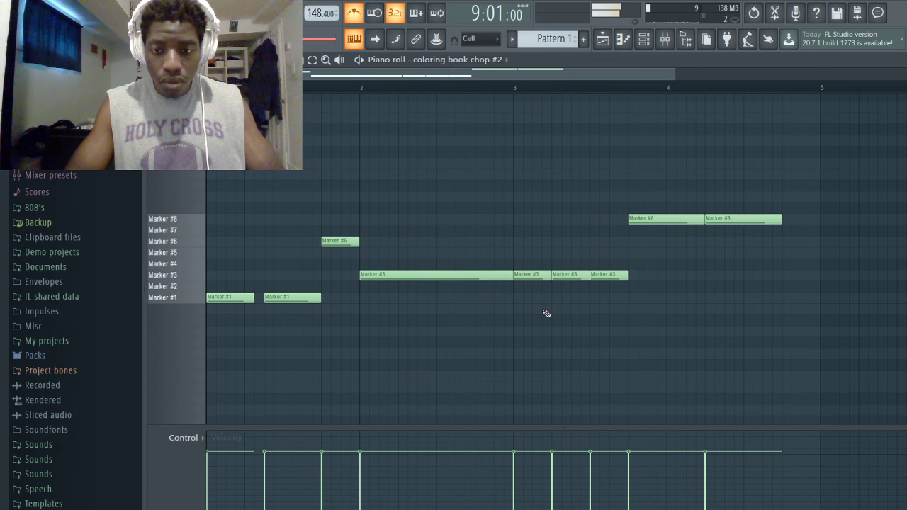
- Delete the middle of the three one-beat Marker #3 notes in bar 3 and audition the gap
{"action": "right_click", "coordinate": [573, 275]}
{"action": "key", "text": "space"}
{"action": "key", "text": "space"}
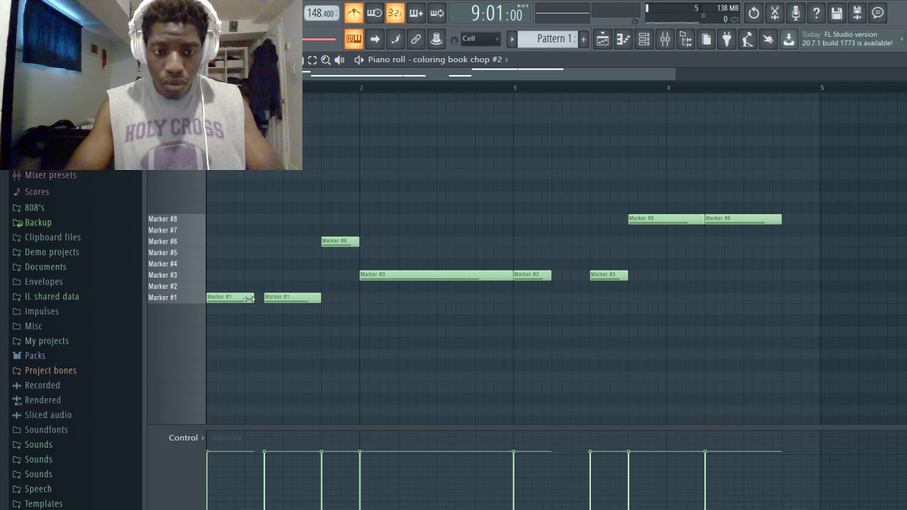
- Lengthen the first Marker #1 note to meet the second one, and audition the opening twice
{"action": "key", "text": "space"}
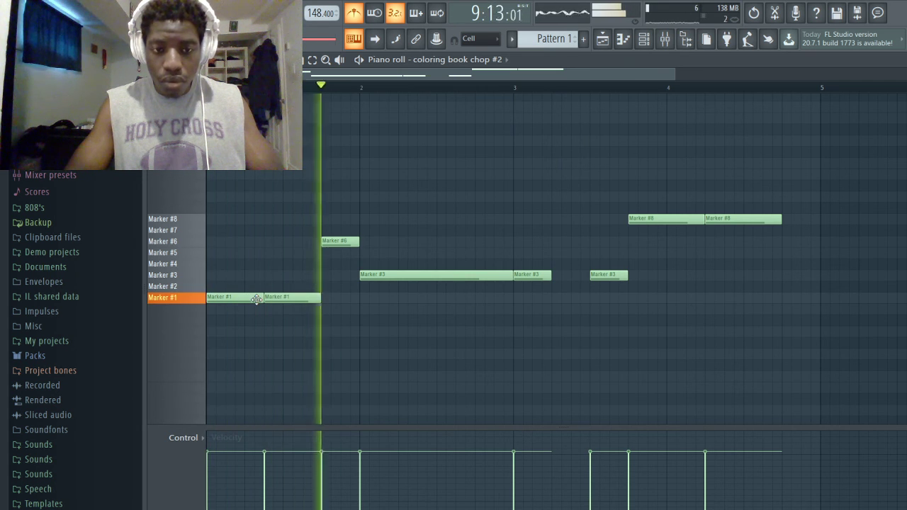
{"action": "key", "text": "space"}
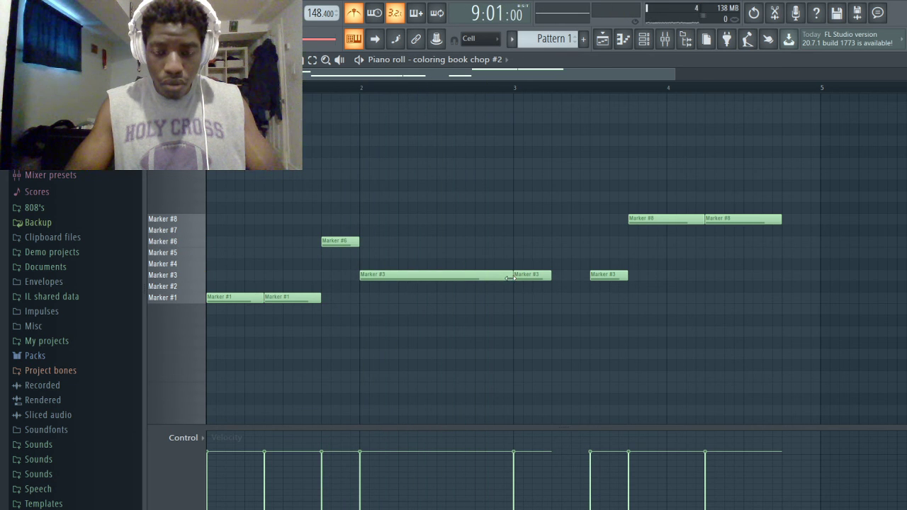
{"action": "key", "text": "space"}
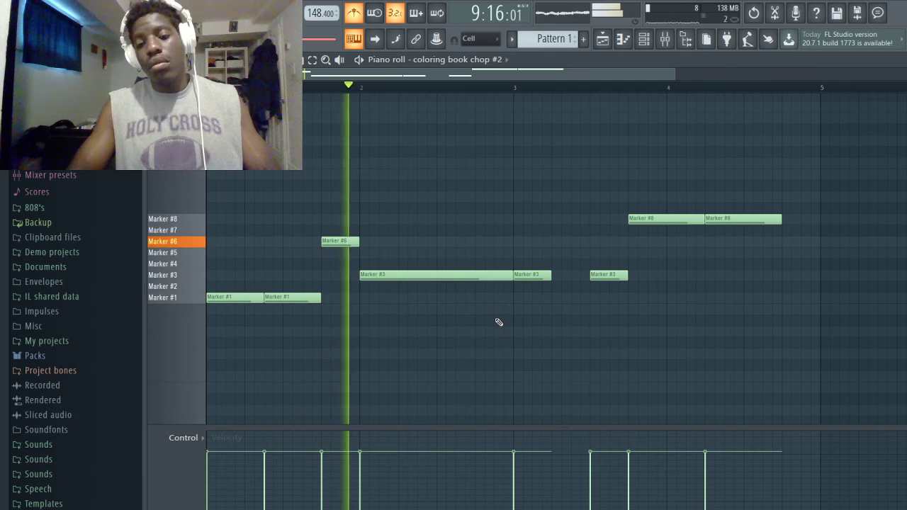
{"action": "key", "text": "space"}
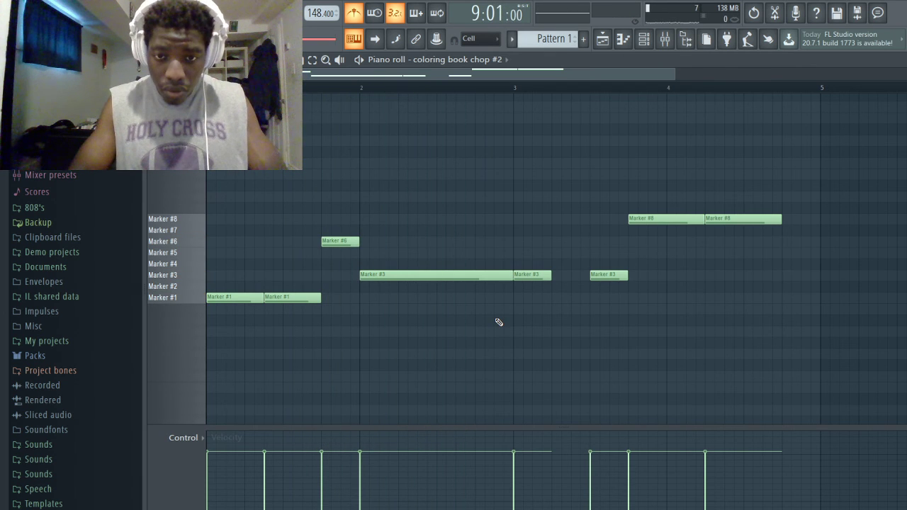
- Move the bar 3 note to Marker #4, lengthen it to one step before Marker #8, delete the Marker #3 note beneath it, and audition
{"action": "mouse_move", "coordinate": [526, 276]}
{"action": "left_mouse_down"}
{"action": "mouse_move", "coordinate": [529, 251]}
{"action": "mouse_move", "coordinate": [530, 269]}
{"action": "mouse_move", "coordinate": [617, 265]}
{"action": "left_mouse_up"}
{"action": "right_click", "coordinate": [601, 278]}
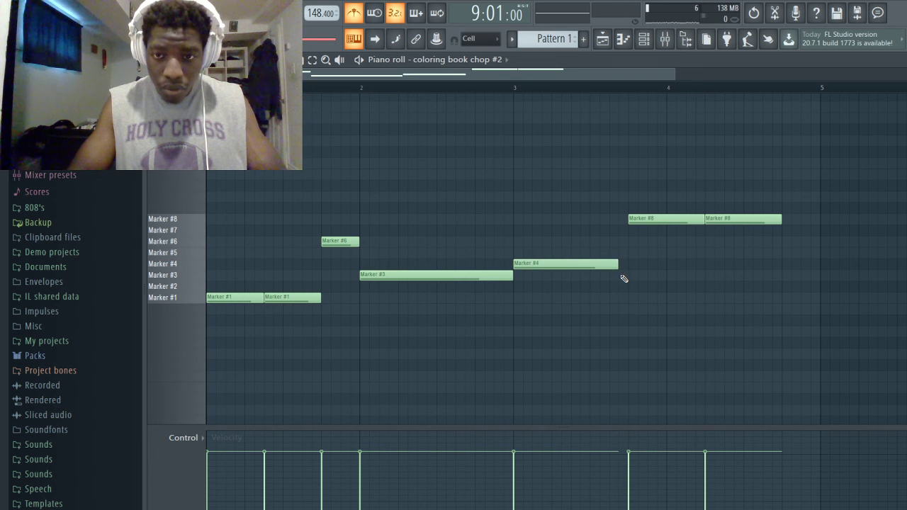
{"action": "key", "text": "space"}
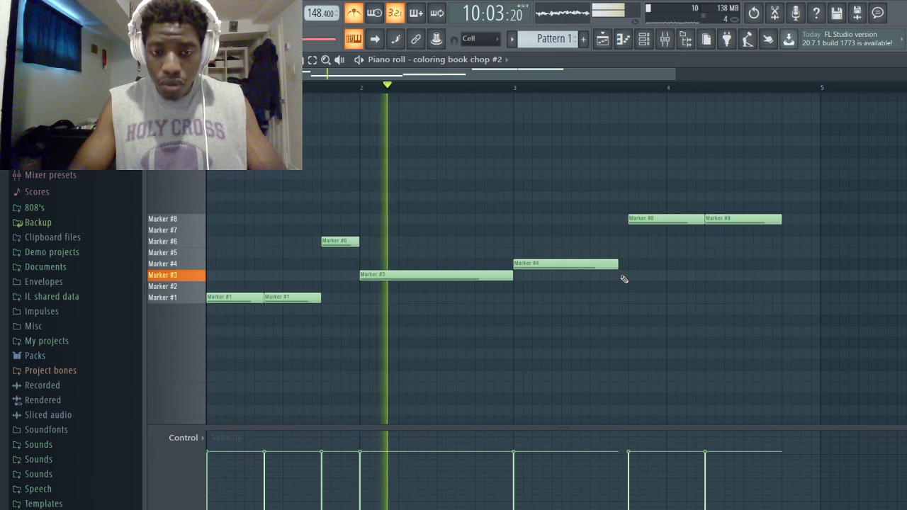
{"action": "key", "text": "space"}
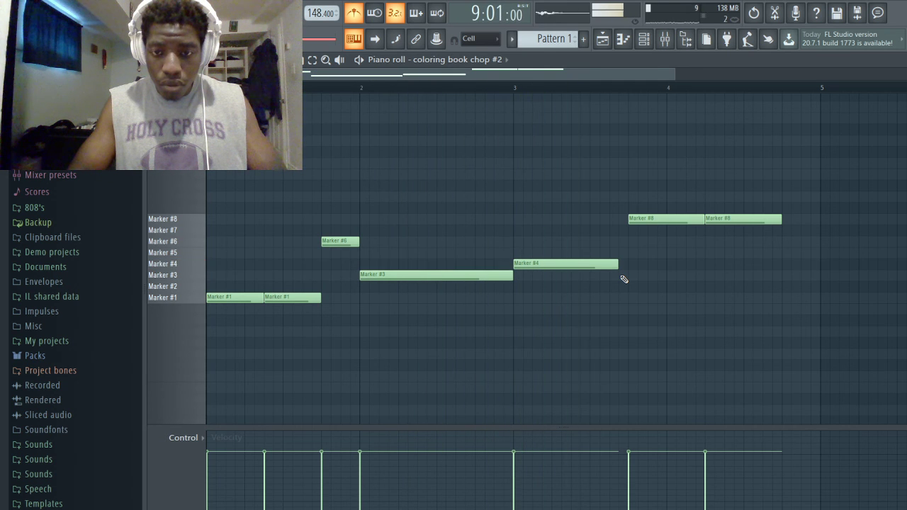
- Move the bar 3 note to Marker #2, shorten it to one beat, add a second Marker #2 note two steps after it, and audition
{"action": "left_click_drag", "start_coordinate": [550, 264], "coordinate": [552, 295]}
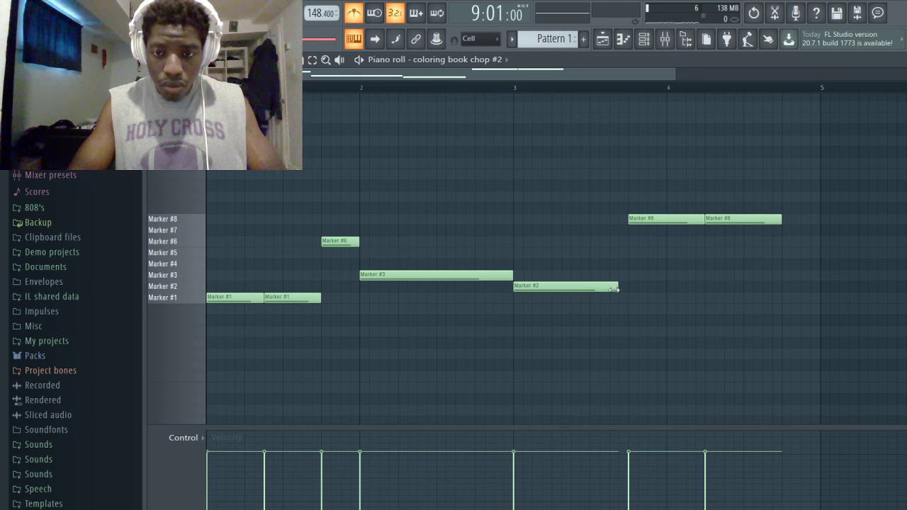
{"action": "left_click_drag", "start_coordinate": [614, 289], "coordinate": [564, 287]}
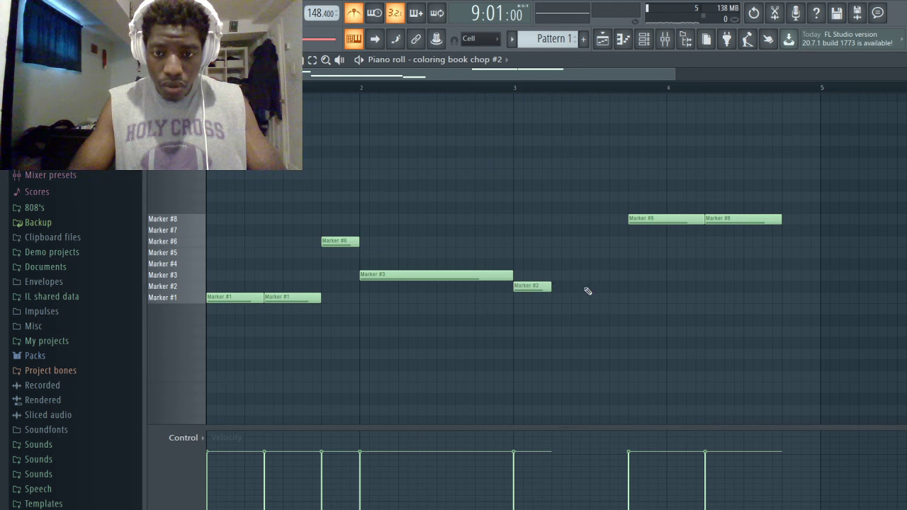
{"action": "left_click", "coordinate": [576, 288]}
{"action": "key", "text": "space"}
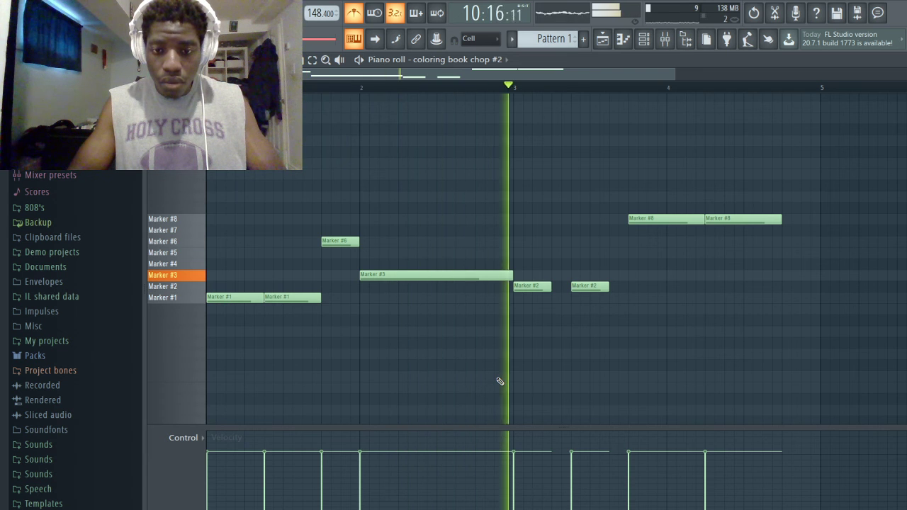
{"action": "key", "text": "space"}
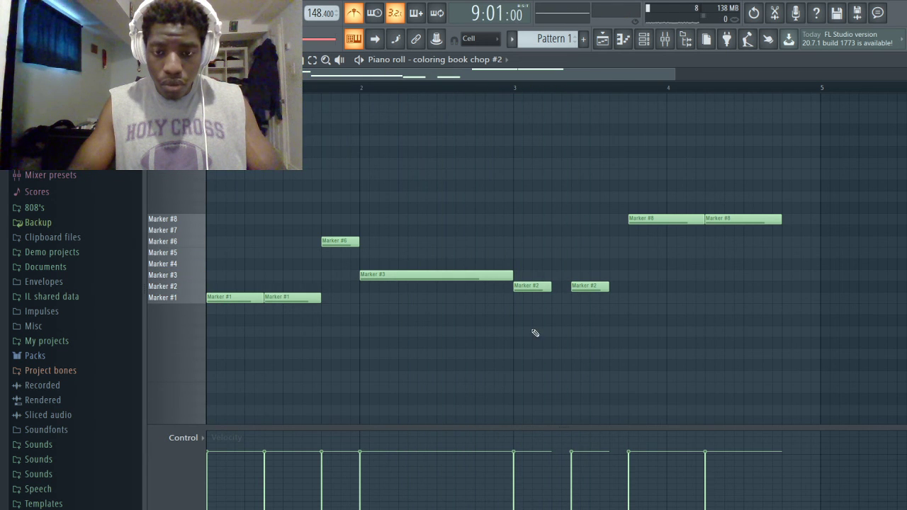
- Move both bar 3 notes up to Marker #3 and add a third one-beat Marker #3 note ending at bar 4, auditioning the pattern
{"action": "mouse_move", "coordinate": [543, 286]}
{"action": "left_mouse_down"}
{"action": "mouse_move", "coordinate": [542, 251]}
{"action": "mouse_move", "coordinate": [543, 277]}
{"action": "mouse_move", "coordinate": [588, 275]}
{"action": "left_mouse_up"}
{"action": "key", "text": "space"}
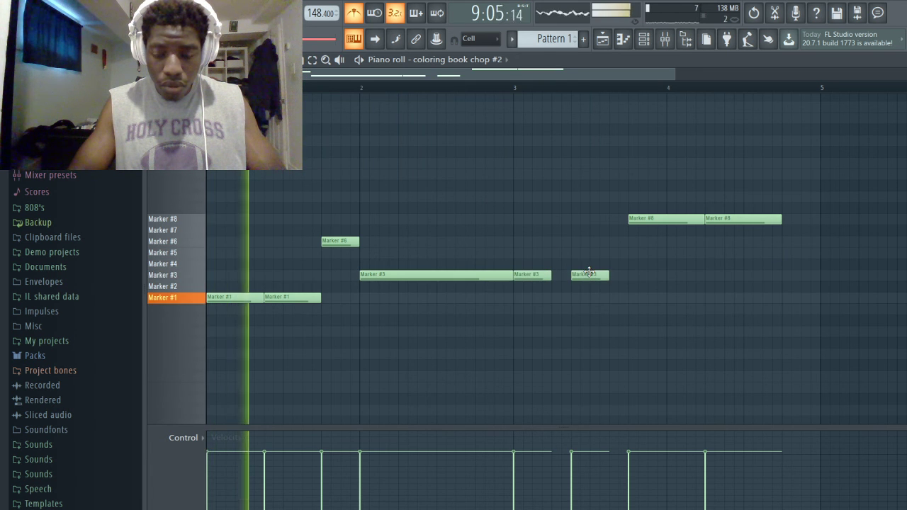
{"action": "left_click", "coordinate": [633, 277]}
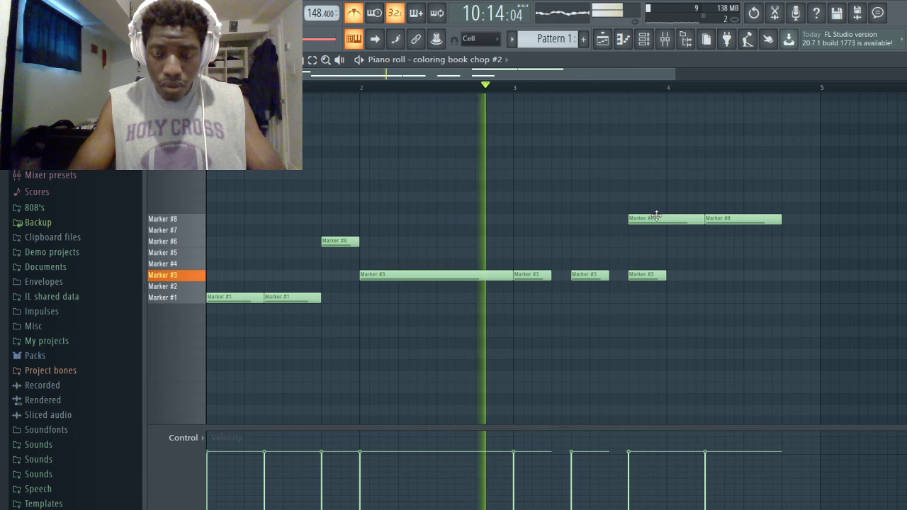
{"action": "right_click", "coordinate": [649, 278]}
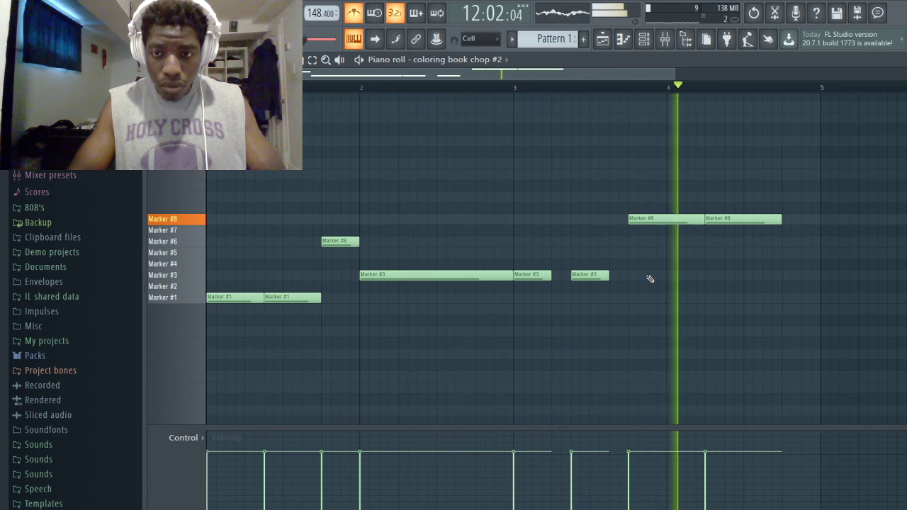
{"action": "key", "text": "space"}
{"action": "left_click", "coordinate": [642, 276]}
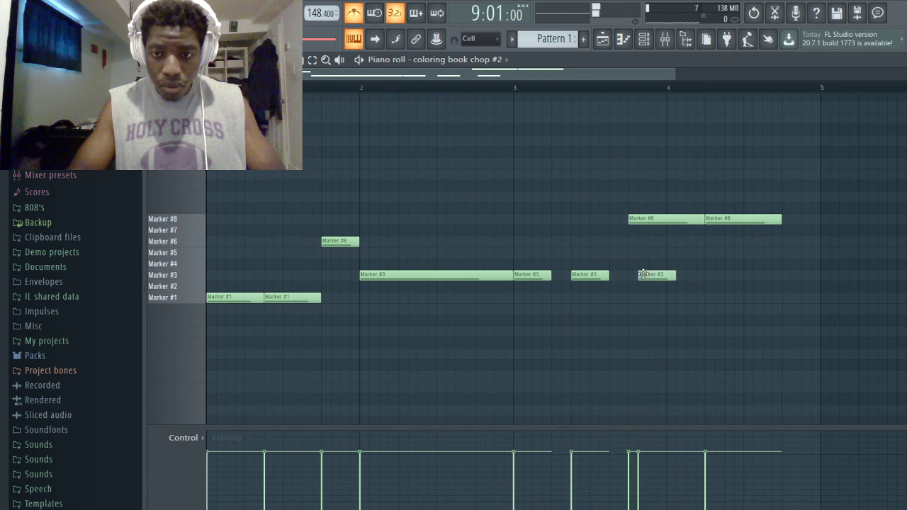
{"action": "left_click_drag", "start_coordinate": [664, 276], "coordinate": [649, 275]}
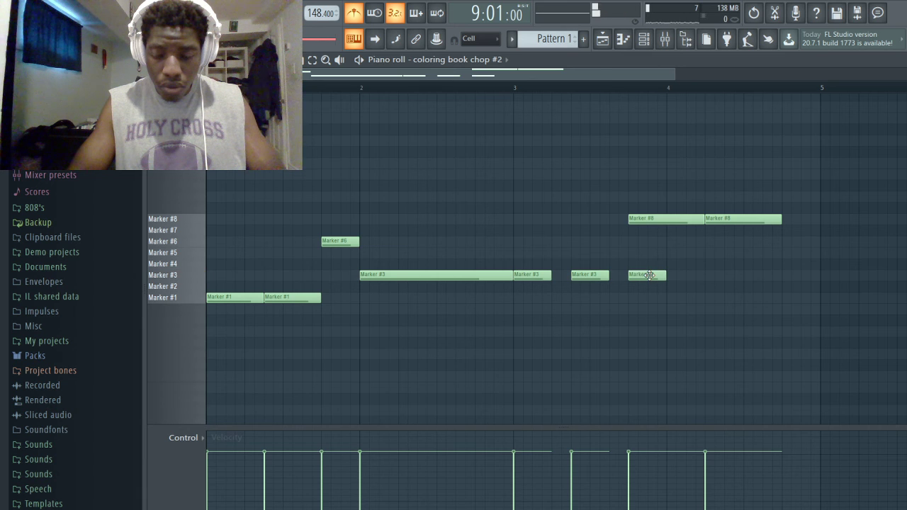
- Start the first Marker #8 note at bar 4, replace the second with one beginning one step after it and ending at bar 5, and audition
{"action": "left_click_drag", "start_coordinate": [671, 218], "coordinate": [707, 217]}
{"action": "right_click", "coordinate": [726, 218]}
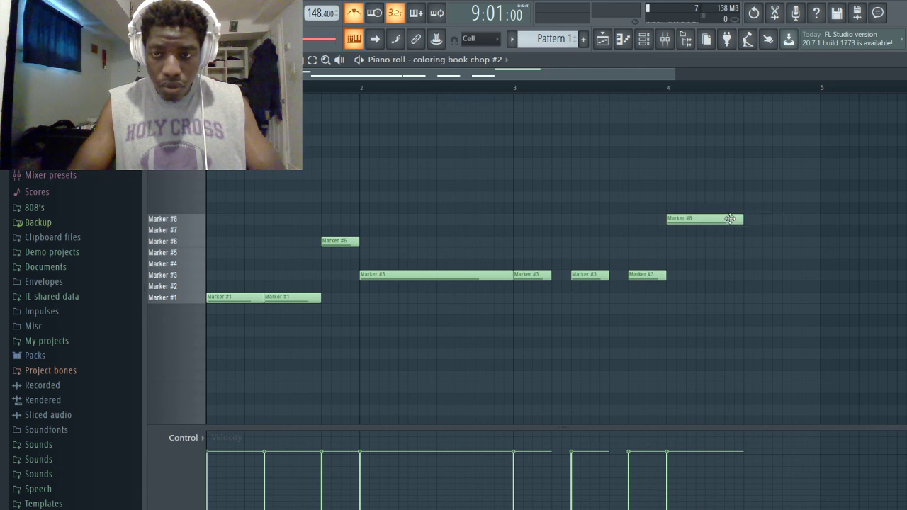
{"action": "left_click", "coordinate": [755, 218]}
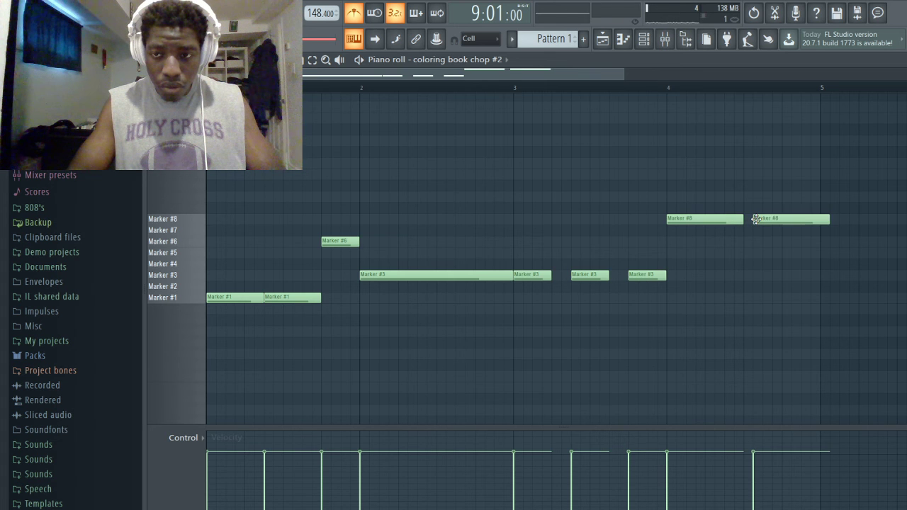
{"action": "left_click_drag", "start_coordinate": [823, 219], "coordinate": [819, 219]}
{"action": "key", "text": "space"}
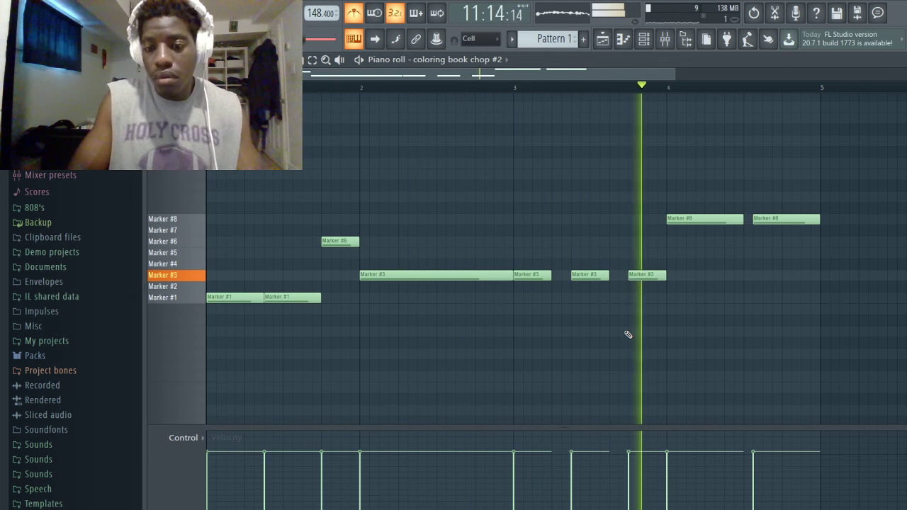
{"action": "key", "text": "space"}
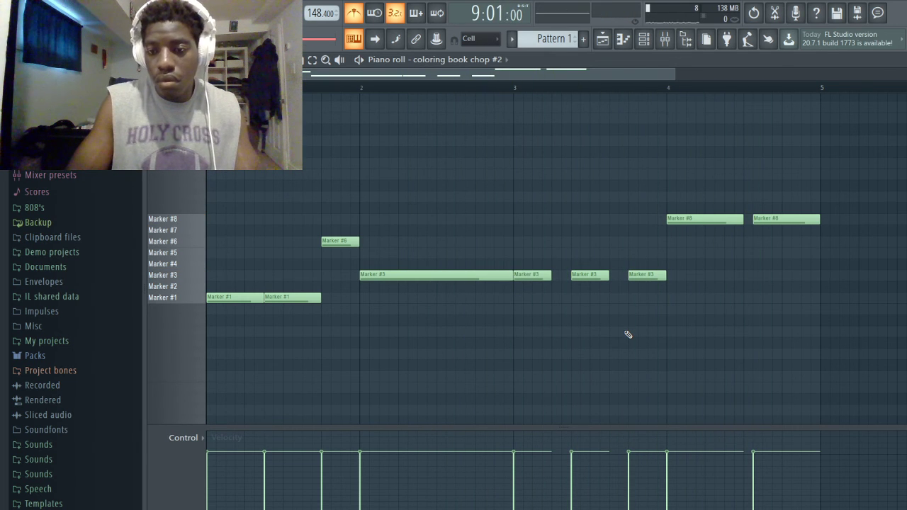
- Start the second Marker #8 note one step earlier, trim one step off the end of both Marker #8 notes, and audition
{"action": "left_click", "coordinate": [753, 221]}
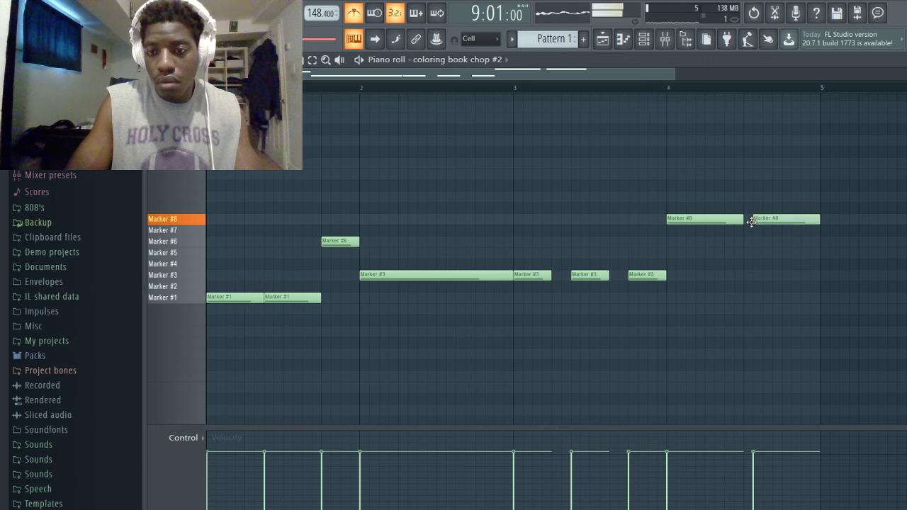
{"action": "left_click_drag", "start_coordinate": [751, 221], "coordinate": [743, 221]}
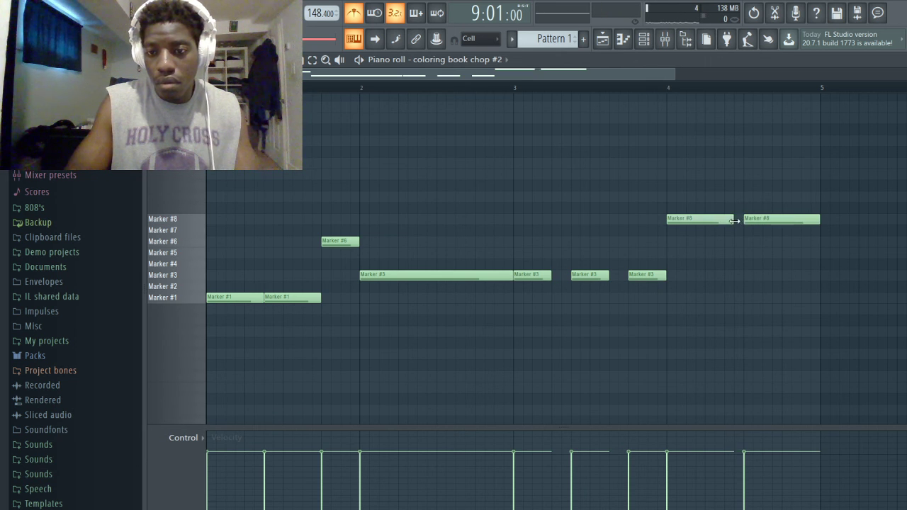
{"action": "left_click_drag", "start_coordinate": [812, 222], "coordinate": [810, 223]}
{"action": "key", "text": "space"}
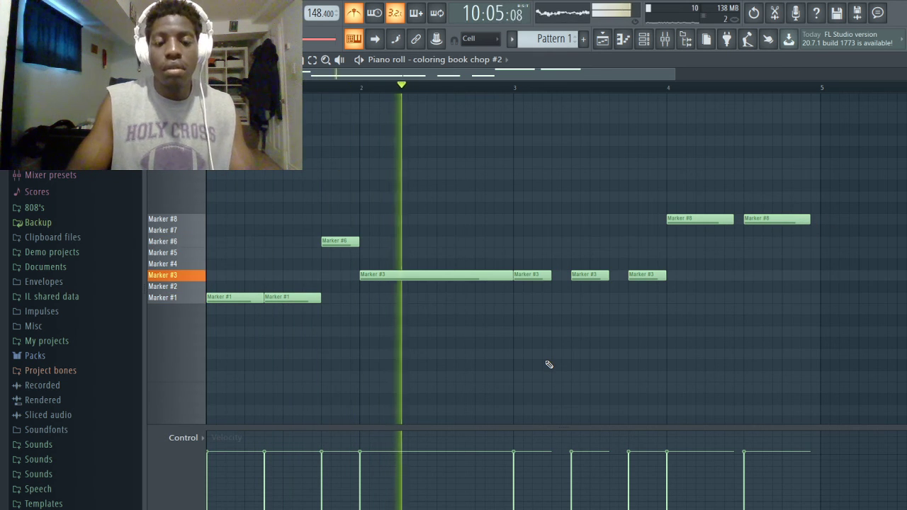
{"action": "key", "text": "space"}
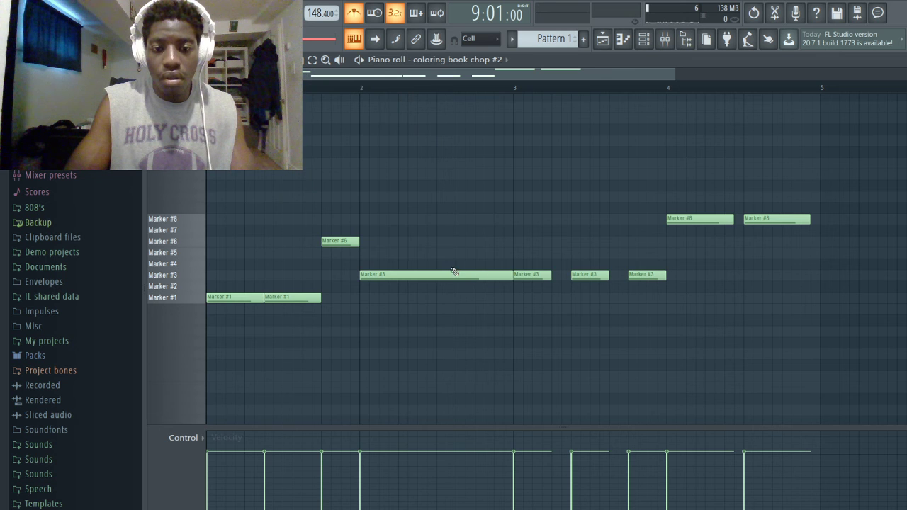
- Add a Marker #6 note halfway through bar 2, shorten it to one beat, and audition the pattern
{"action": "left_click", "coordinate": [437, 245]}
{"action": "key", "text": "space"}
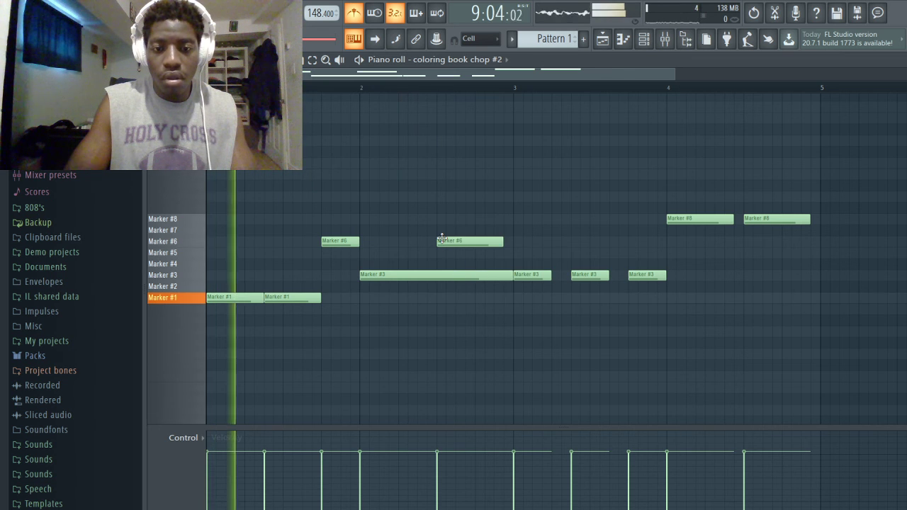
{"action": "left_click_drag", "start_coordinate": [501, 243], "coordinate": [475, 243]}
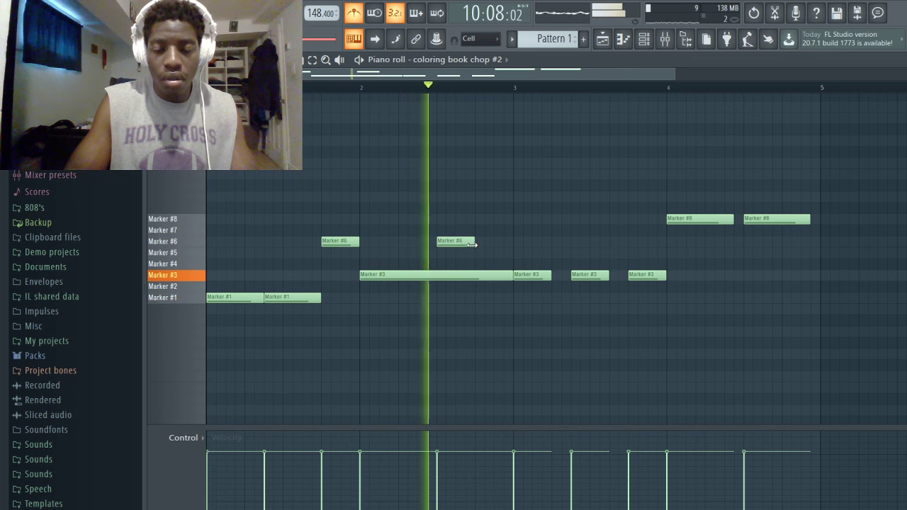
- Extend the second Marker #6 note to bar 3, add a half-bar Marker #8 note at bar 3, and audition the pattern
{"action": "key", "text": "space"}
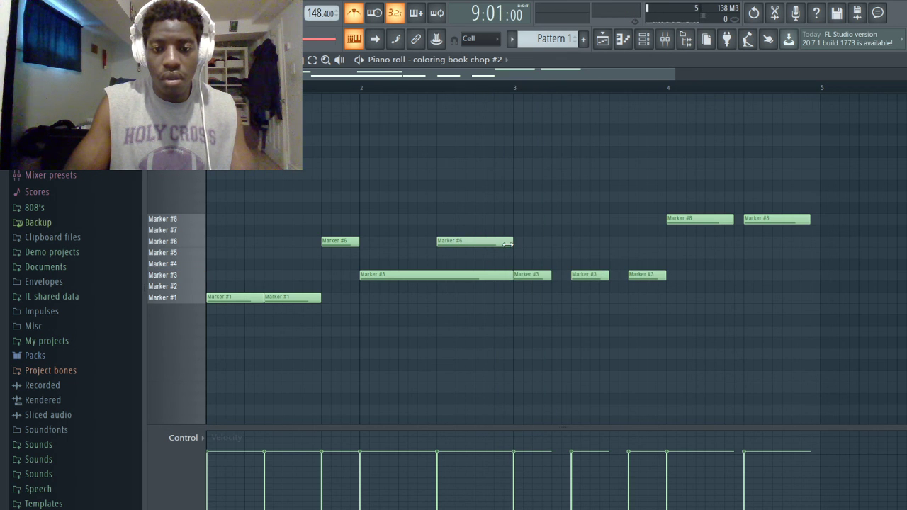
{"action": "left_click", "coordinate": [532, 219]}
{"action": "left_click", "coordinate": [534, 217]}
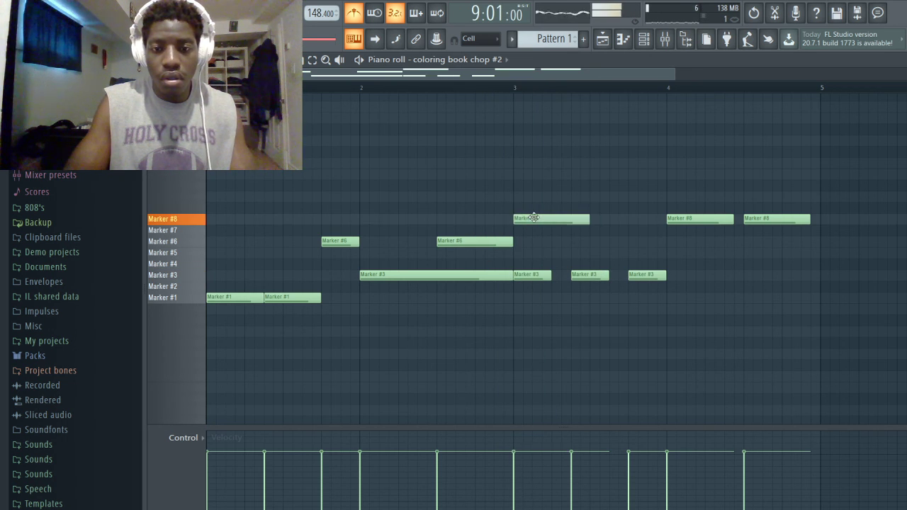
{"action": "key", "text": "space"}
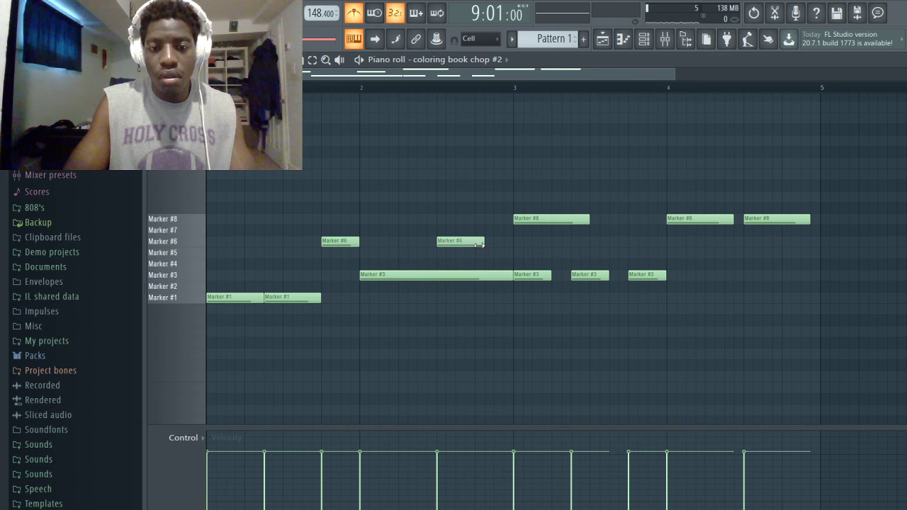
- Audition the pattern with the second Marker #6 note shortened to one beat, and delete that note from bar 2
{"action": "key", "text": "space"}
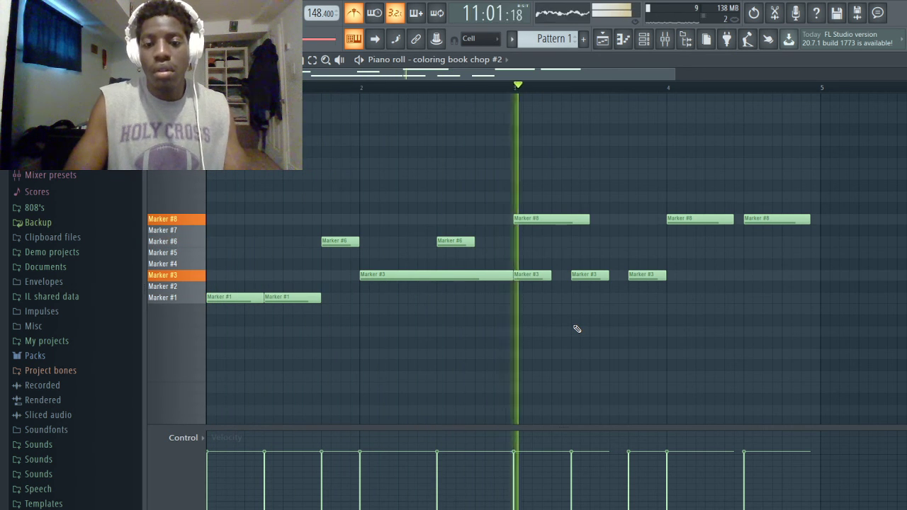
{"action": "key", "text": "space"}
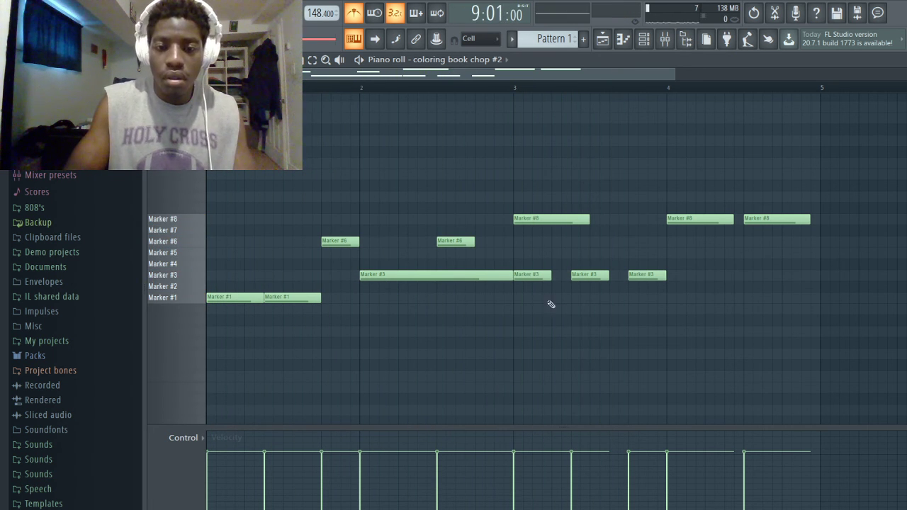
{"action": "key", "text": "space"}
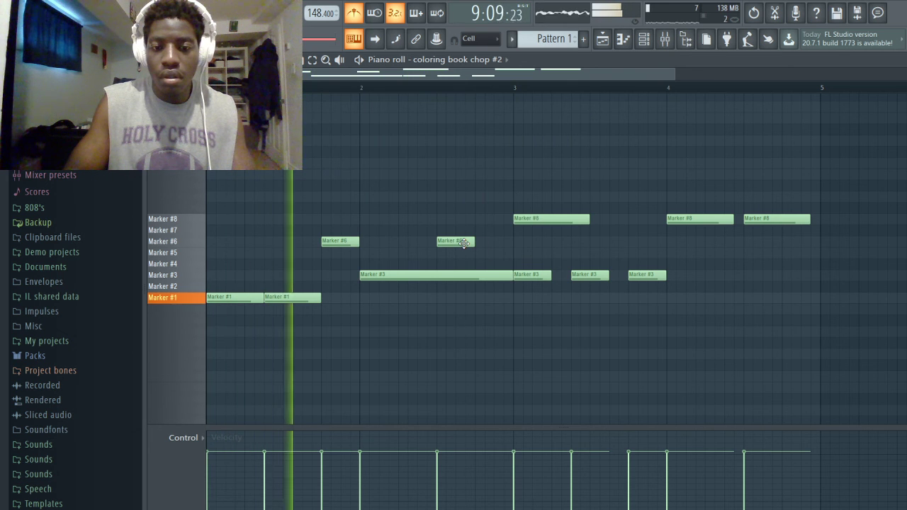
{"action": "right_click", "coordinate": [464, 243]}
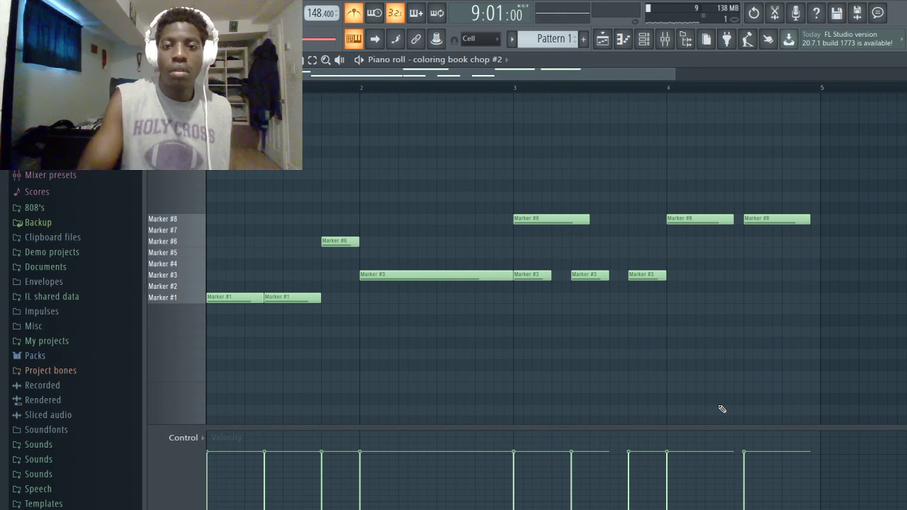
- Extend Pattern 1 to eight bars by placing its Length marker at bar 9, and check its clip in the playlist
{"action": "left_click", "coordinate": [603, 39]}
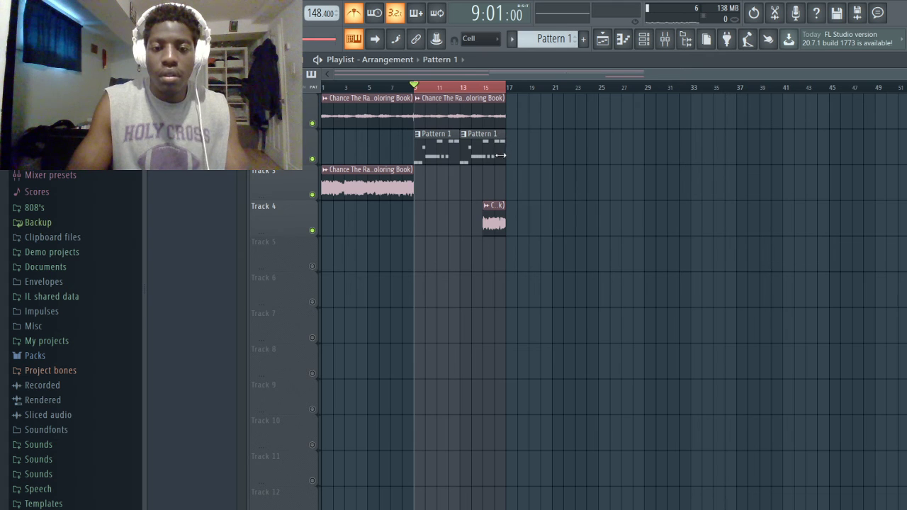
{"action": "double_click", "coordinate": [492, 155]}
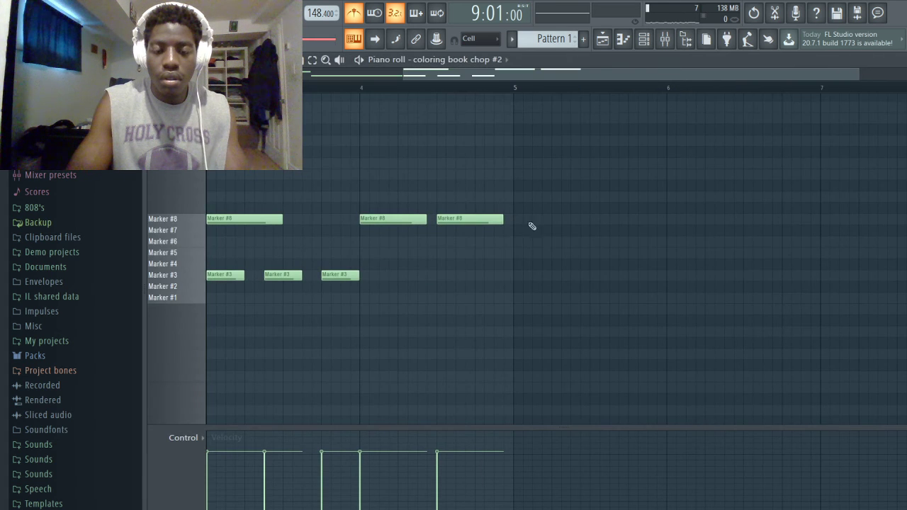
{"action": "left_click", "coordinate": [604, 41]}
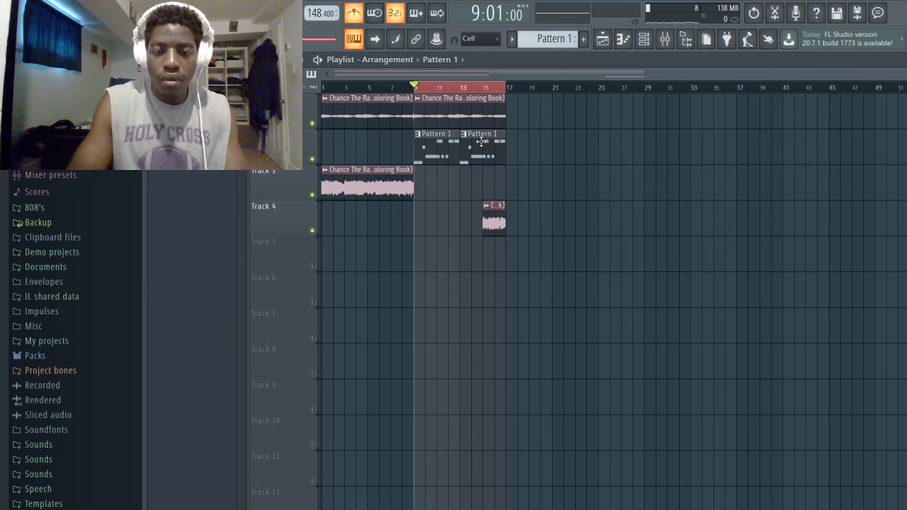
{"action": "double_click", "coordinate": [447, 143]}
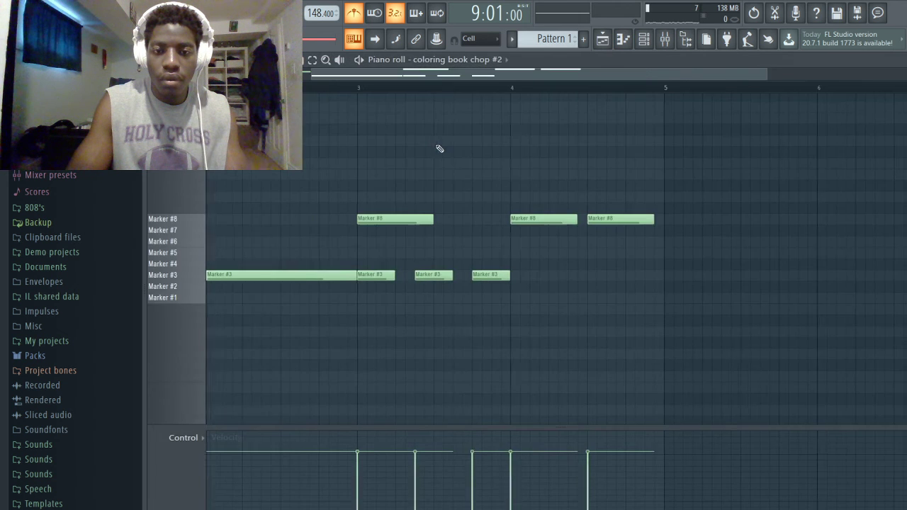
{"action": "left_click", "coordinate": [642, 40]}
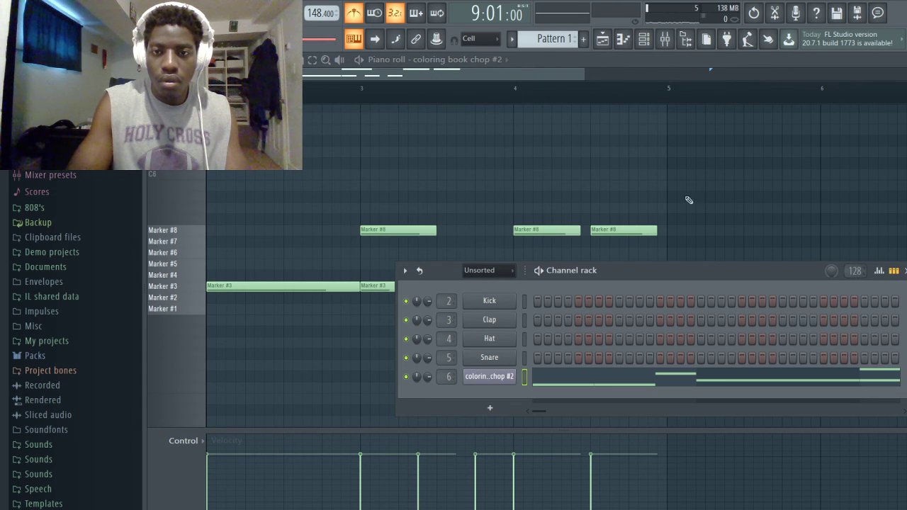
{"action": "left_click", "coordinate": [603, 39]}
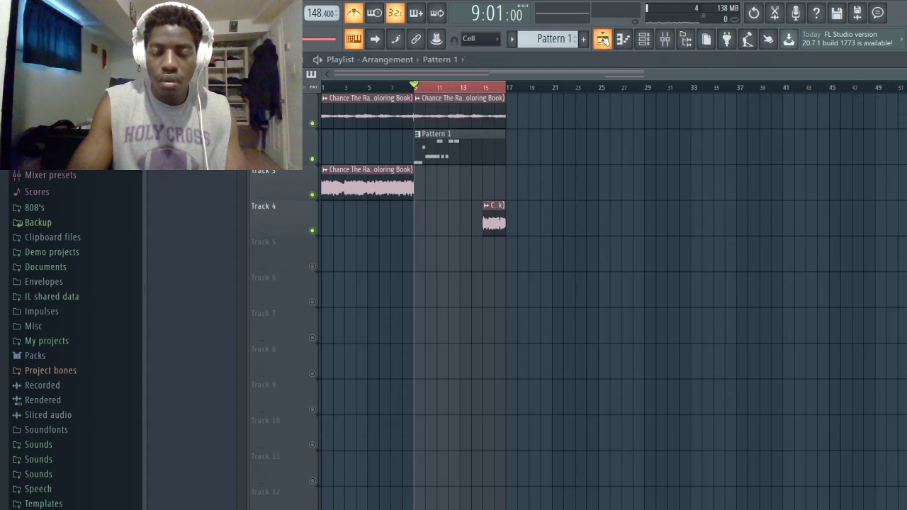
- Duplicate all of Pattern 1's notes, start the copy at bar 5, and audition it in the playlist
{"action": "double_click", "coordinate": [443, 143]}
{"action": "key", "text": "ctrl+a"}
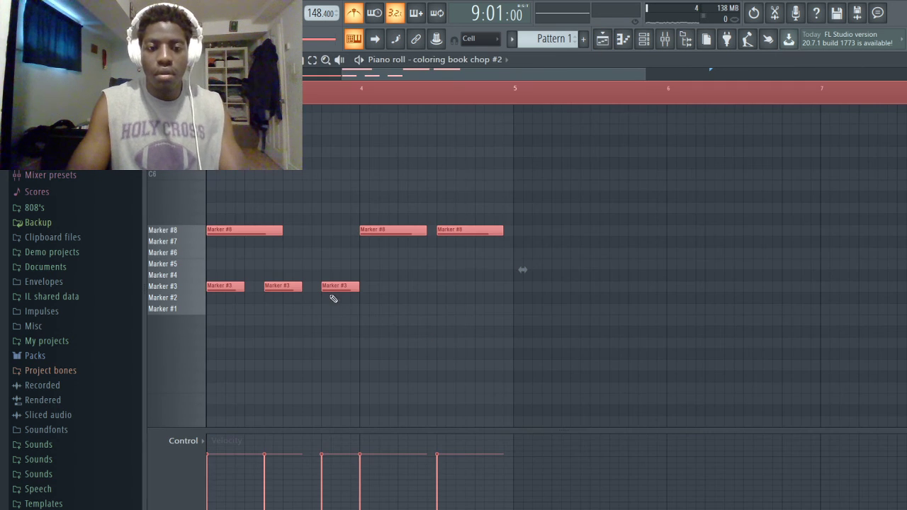
{"action": "left_click_drag", "start_coordinate": [331, 286], "coordinate": [870, 380]}
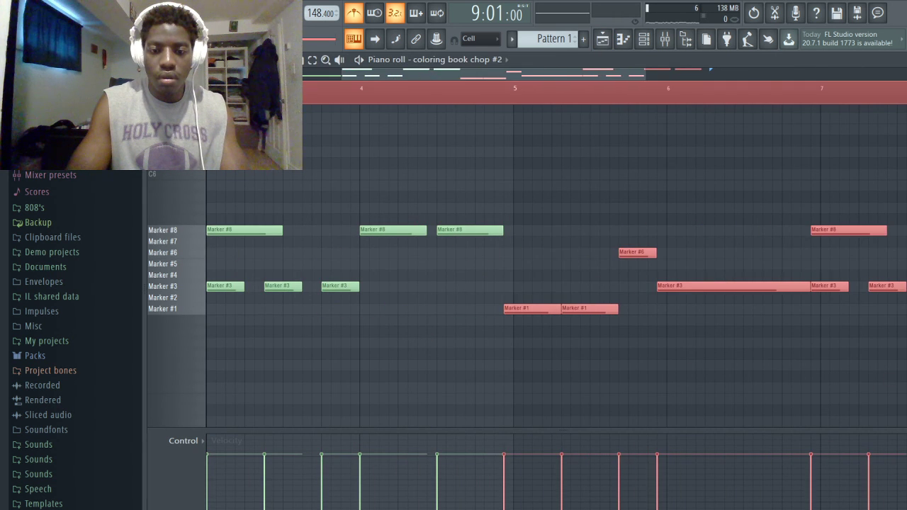
{"action": "left_click", "coordinate": [739, 408]}
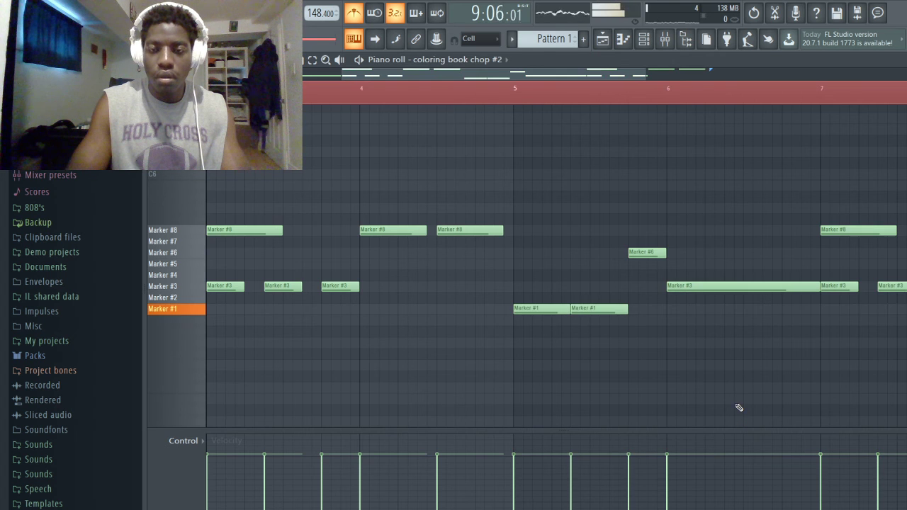
{"action": "key", "text": "F5"}
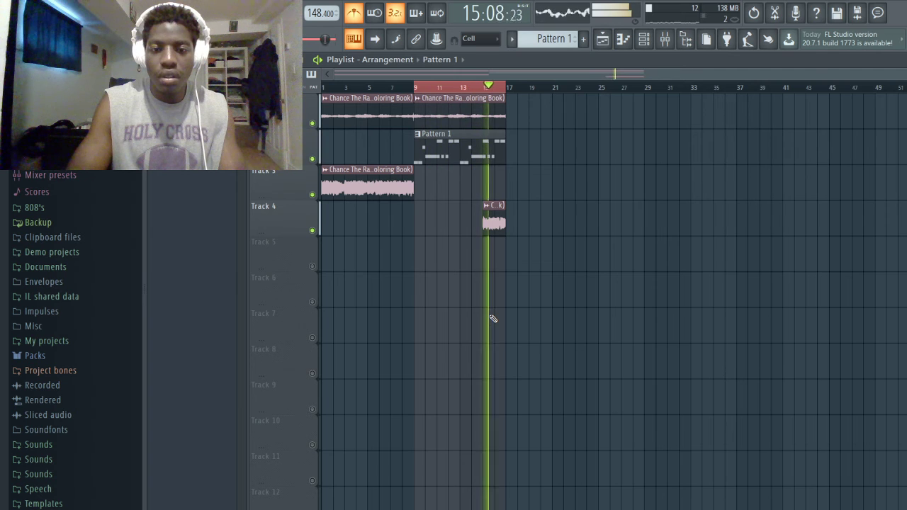
- Trim the end of the Pattern 1 clip to bar 15 in the playlist and audition its transition into the Track 4 clip
{"action": "key", "text": "space"}
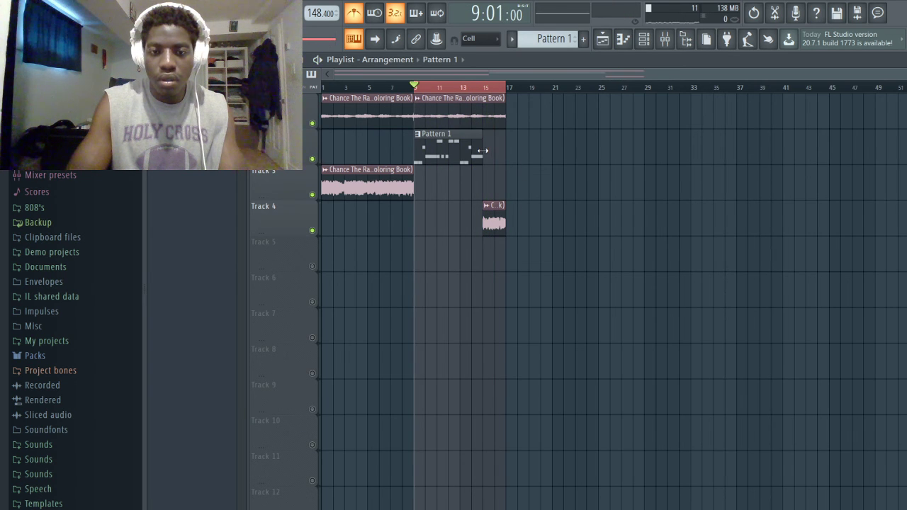
{"action": "key", "text": "space"}
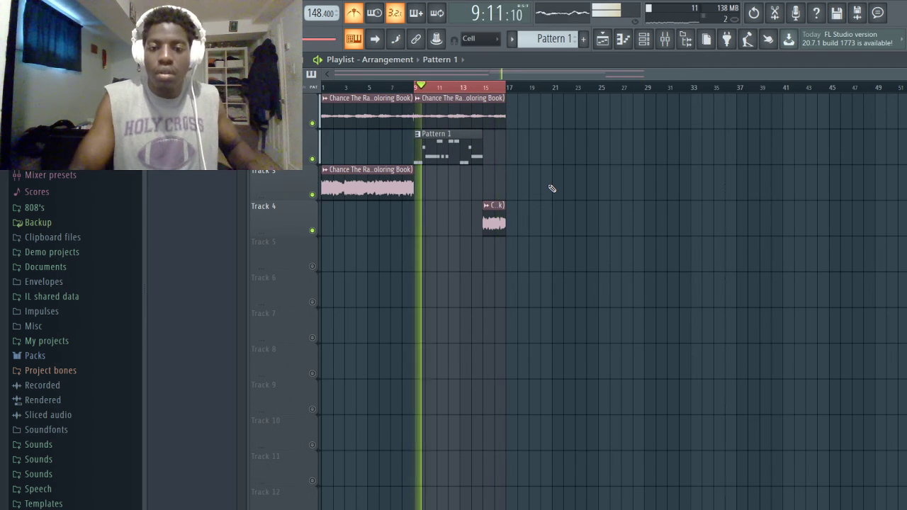
{"action": "left_click", "coordinate": [623, 39]}
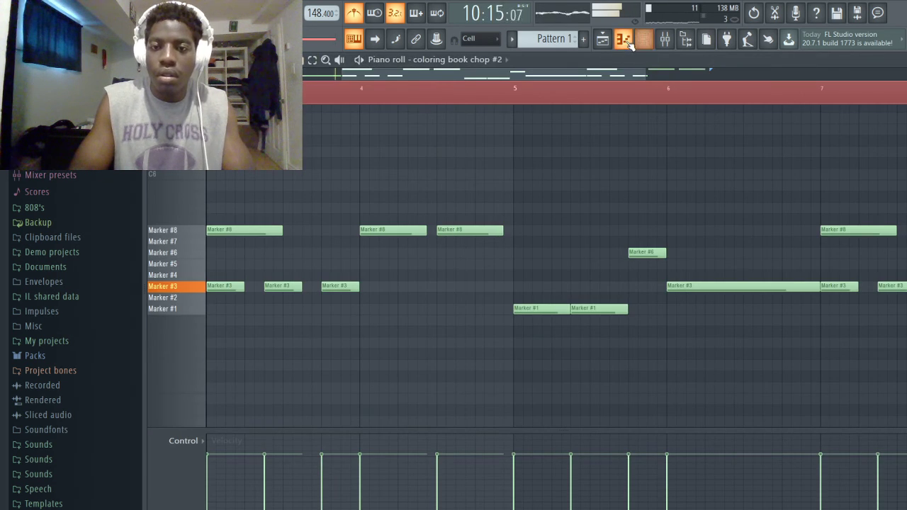
{"action": "left_click", "coordinate": [624, 39]}
{"action": "left_click", "coordinate": [643, 39]}
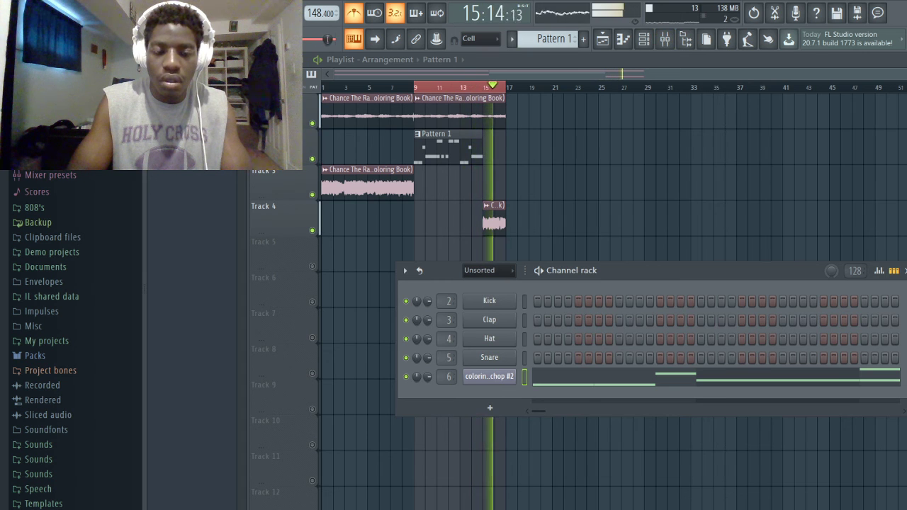
{"action": "left_click", "coordinate": [603, 39]}
{"action": "key", "text": "space"}
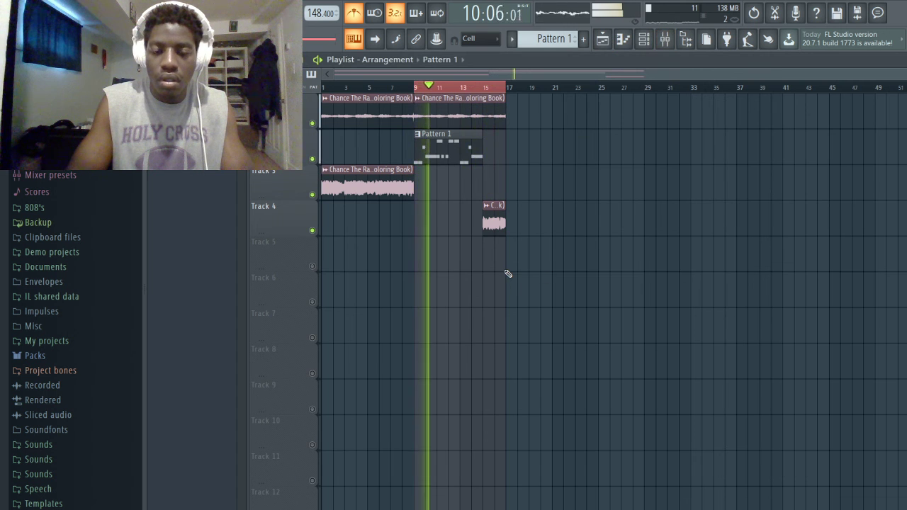
{"action": "scroll", "coordinate": [492, 202], "scroll_direction": "up", "scroll_amount": 3, "text": "ctrl"}
{"action": "key", "text": "space"}
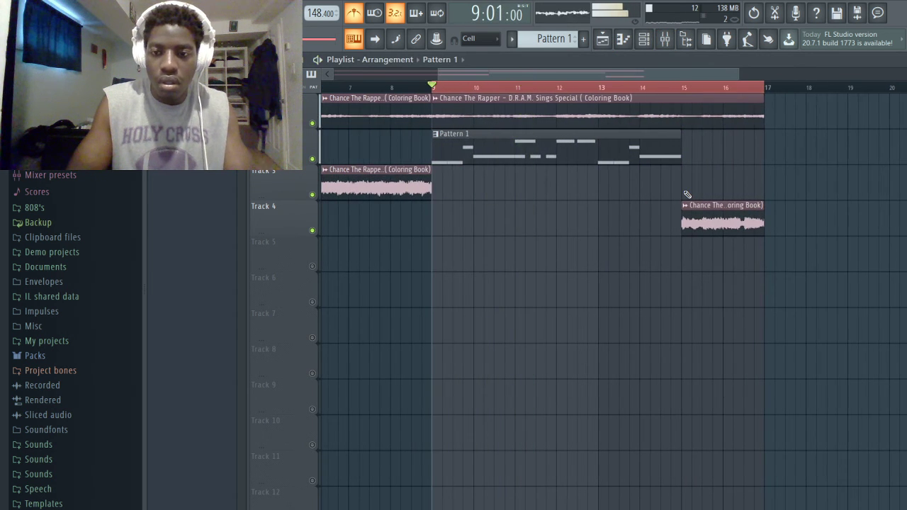
- Place the playhead halfway through bar 15, trim the Track 4 clip's start to it, and extend the Pattern 1 clip to meet it
{"action": "left_click", "coordinate": [686, 89]}
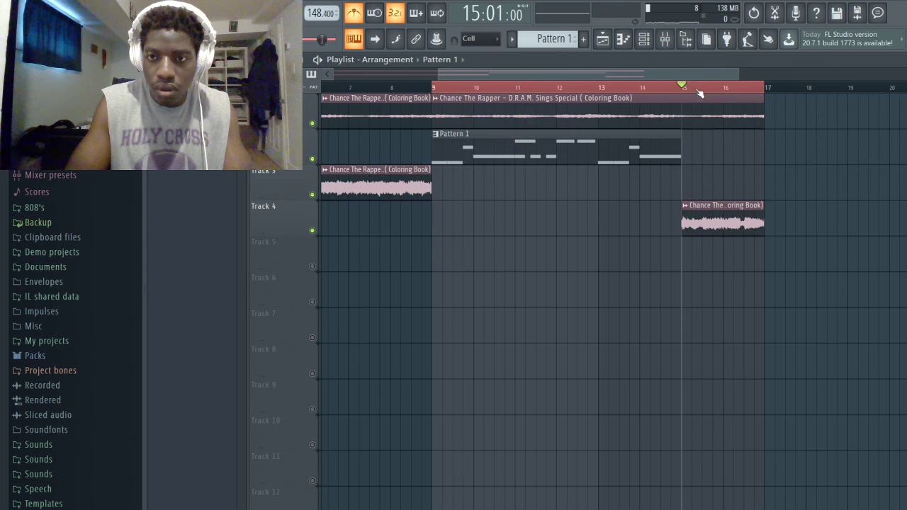
{"action": "left_click", "coordinate": [703, 90]}
{"action": "left_click", "coordinate": [707, 90]}
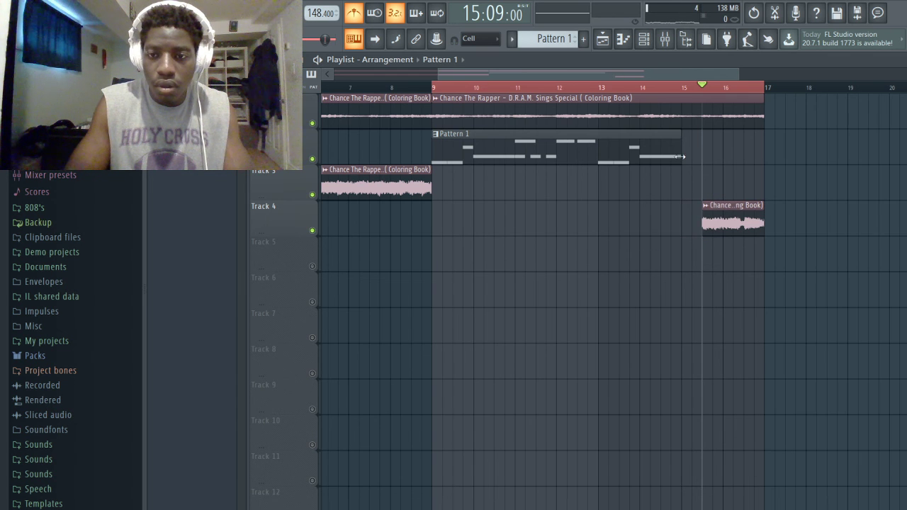
{"action": "left_click_drag", "start_coordinate": [680, 156], "coordinate": [697, 162]}
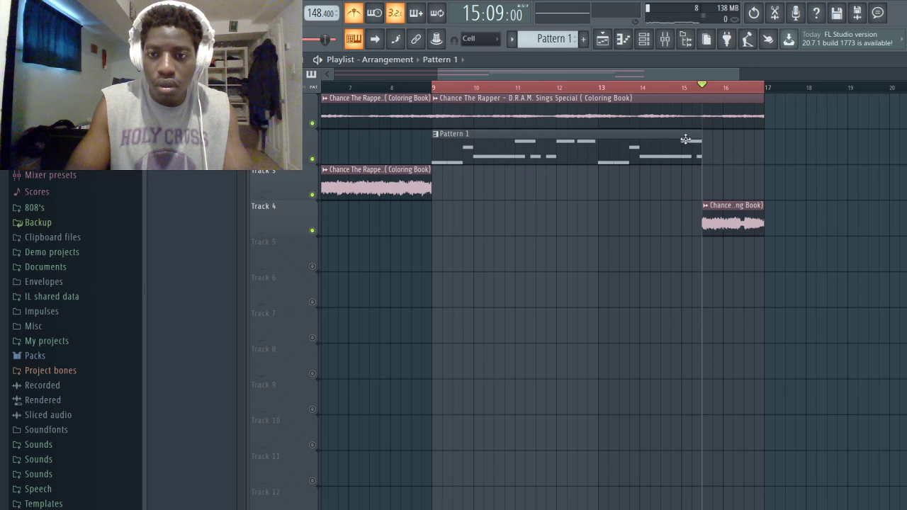
- Delete the second Marker #3 note in bar 7 of Pattern 1 and audition the arrangement
{"action": "double_click", "coordinate": [687, 149]}
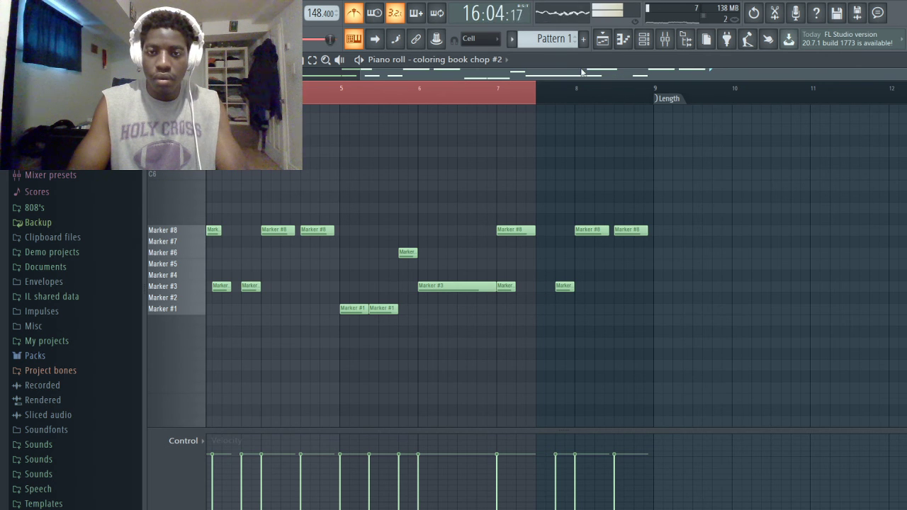
{"action": "left_click", "coordinate": [604, 40]}
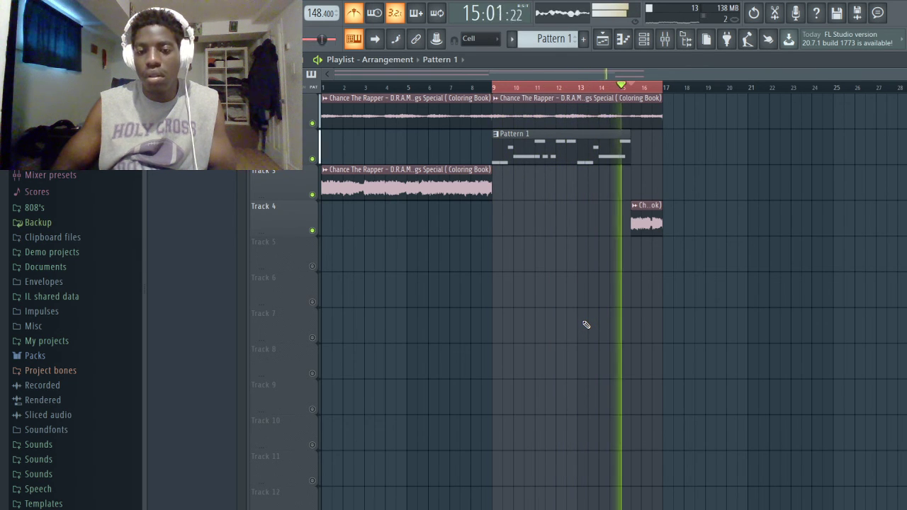
{"action": "key", "text": "space"}
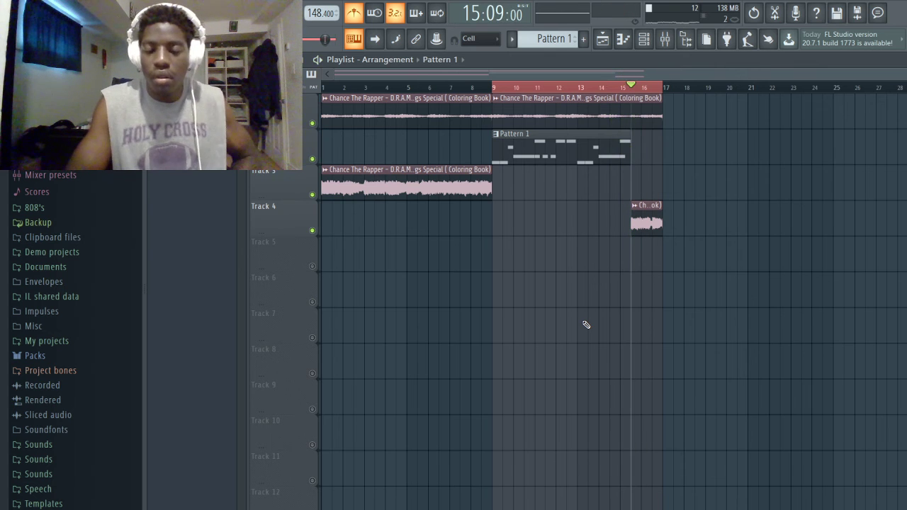
- Try ending the Pattern 1 clip at bar 15 and audition the transition from bar 14
{"action": "double_click", "coordinate": [622, 151]}
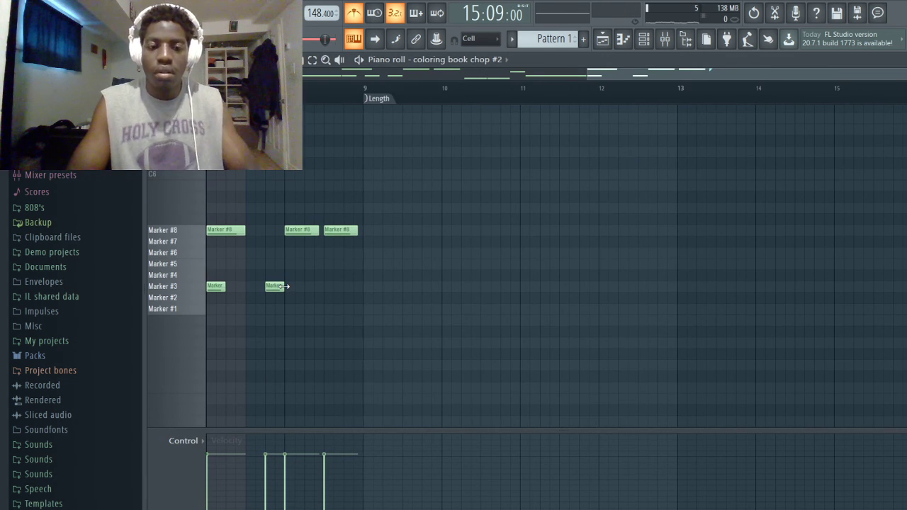
{"action": "scroll", "coordinate": [282, 286], "scroll_direction": "left", "scroll_amount": 2}
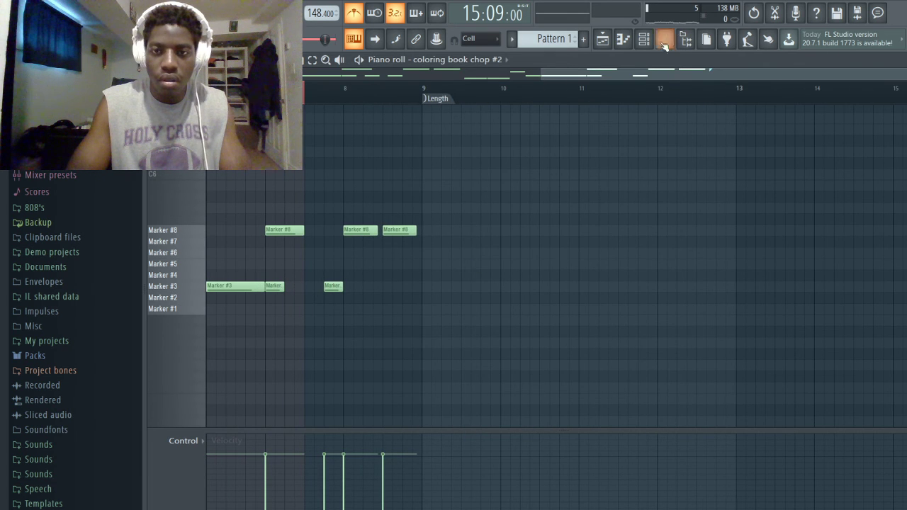
{"action": "left_click", "coordinate": [609, 43]}
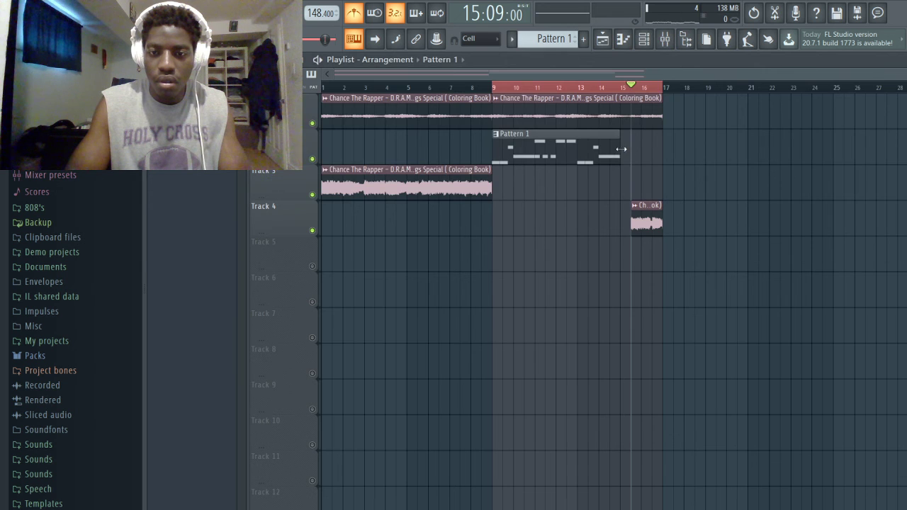
{"action": "left_click", "coordinate": [608, 88]}
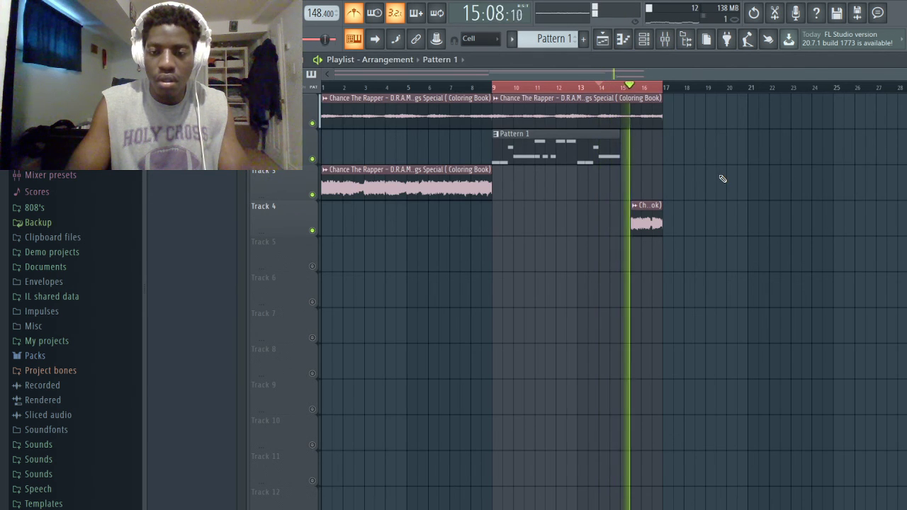
{"action": "key", "text": "space"}
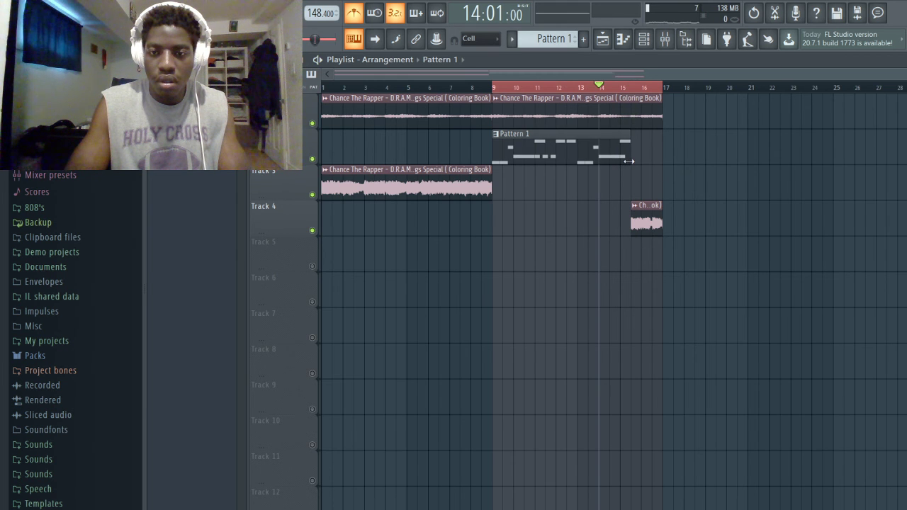
{"action": "double_click", "coordinate": [624, 146]}
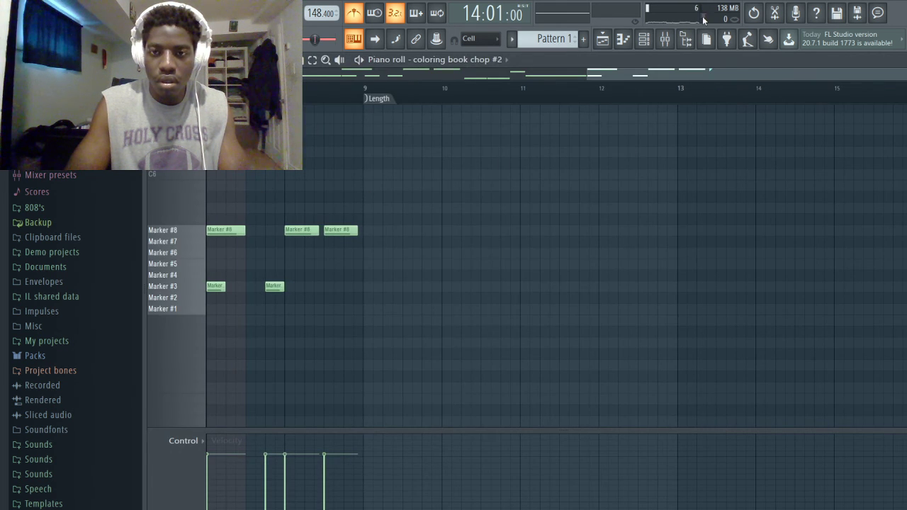
{"action": "left_click", "coordinate": [583, 38]}
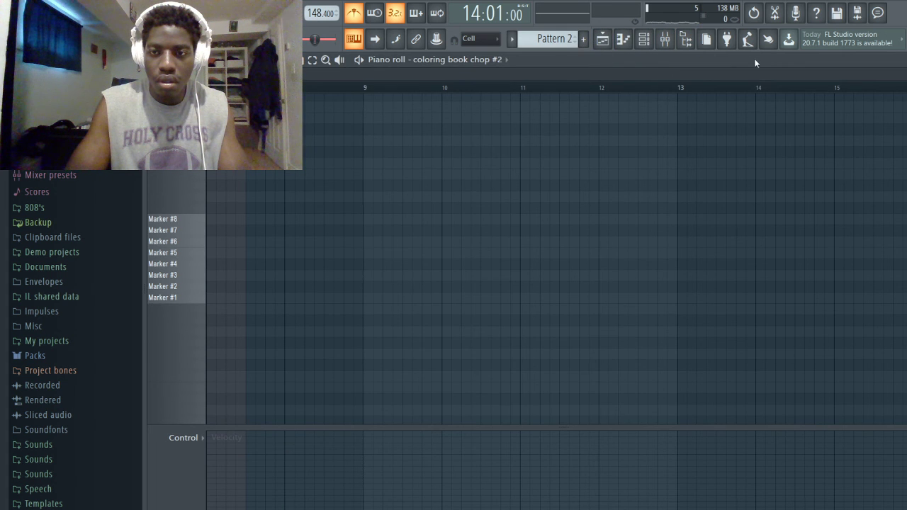
{"action": "left_click", "coordinate": [603, 39]}
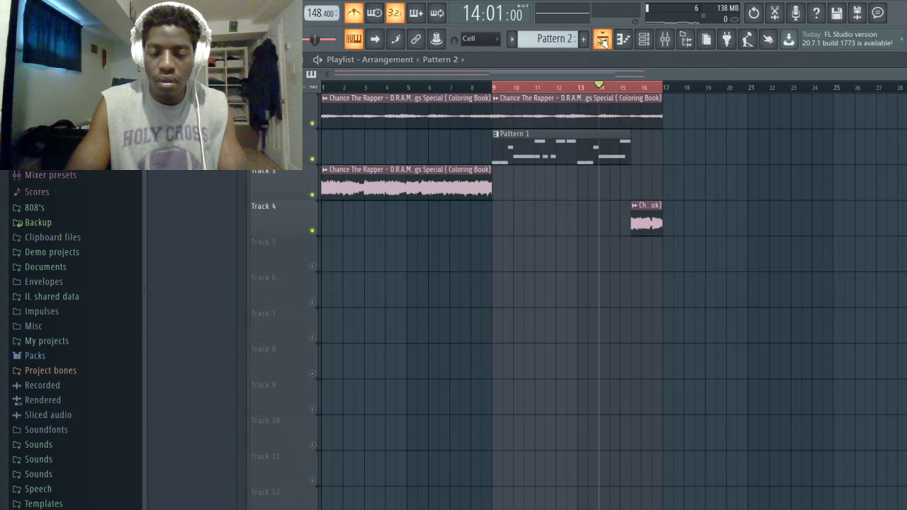
- Extend the Pattern 1 clip to bar 17, mute Track 4, and open Pattern 1 in the piano roll
{"action": "left_click_drag", "start_coordinate": [627, 158], "coordinate": [656, 159]}
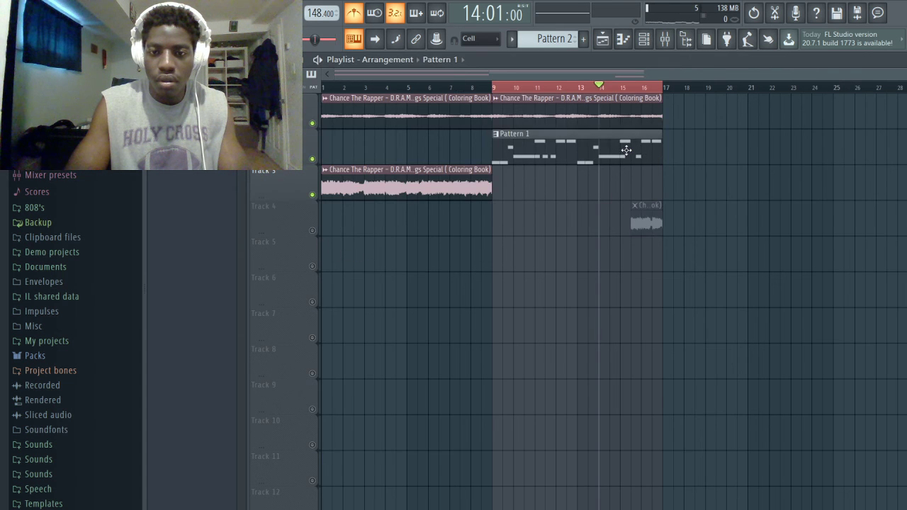
{"action": "double_click", "coordinate": [626, 150]}
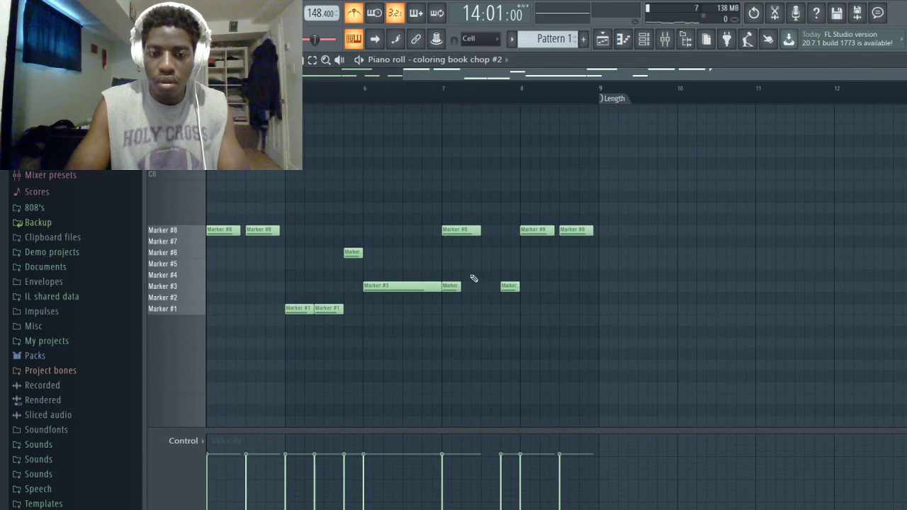
- Try removing the first Marker #3 note and the Marker #8 note from bar 7 in turn, auditioning each variation
{"action": "key", "text": "space"}
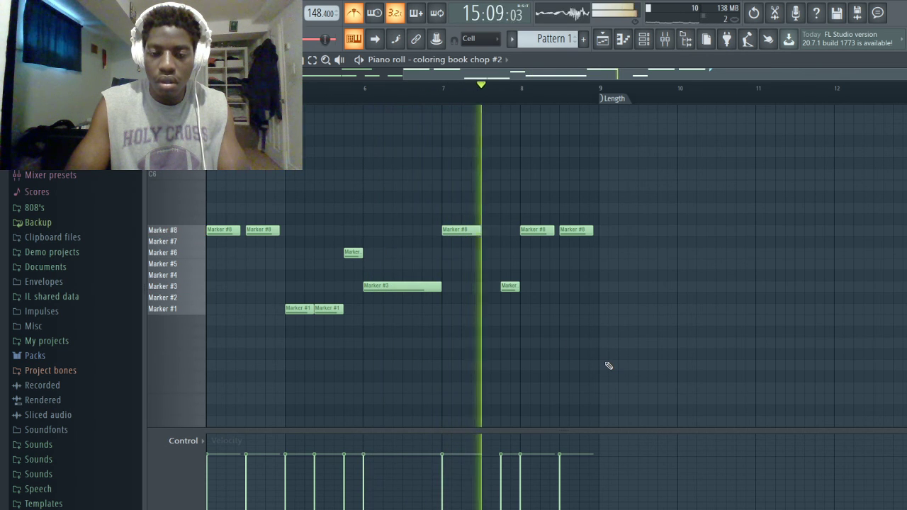
{"action": "key", "text": "space"}
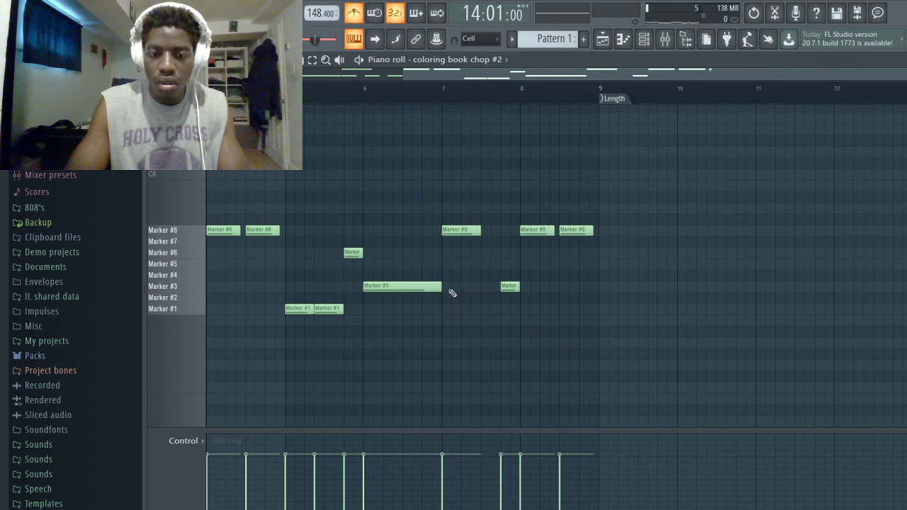
{"action": "right_click", "coordinate": [462, 230]}
{"action": "key", "text": "space"}
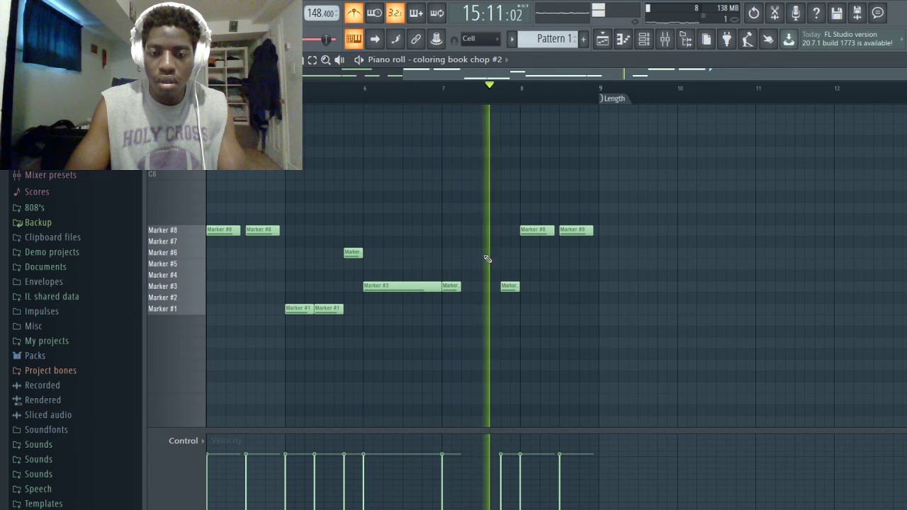
{"action": "key", "text": "space"}
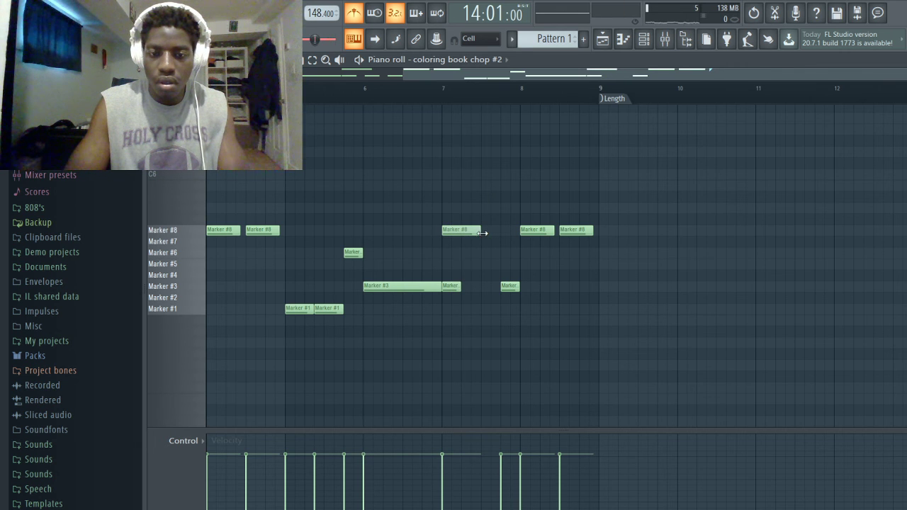
- Try the bar 7 Marker #8 note on Marker #7 and on Marker #6, auditioning the alternatives
{"action": "mouse_move", "coordinate": [457, 232]}
{"action": "left_mouse_down"}
{"action": "mouse_move", "coordinate": [457, 259]}
{"action": "mouse_move", "coordinate": [458, 245]}
{"action": "left_mouse_up"}
{"action": "key", "text": "space"}
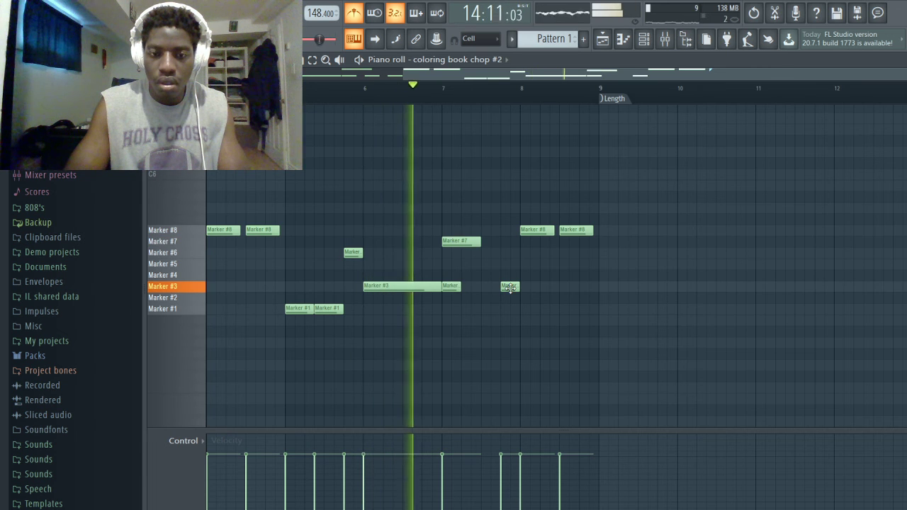
{"action": "key", "text": "space"}
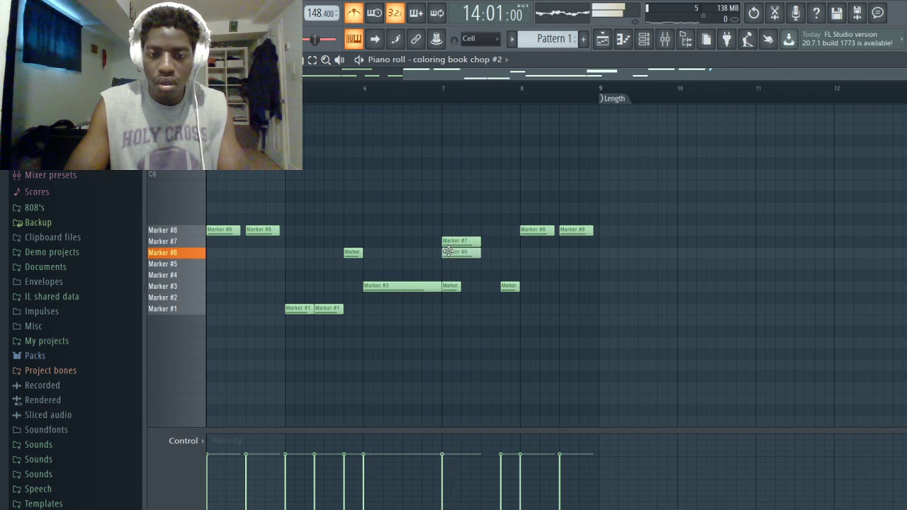
{"action": "key", "text": "space"}
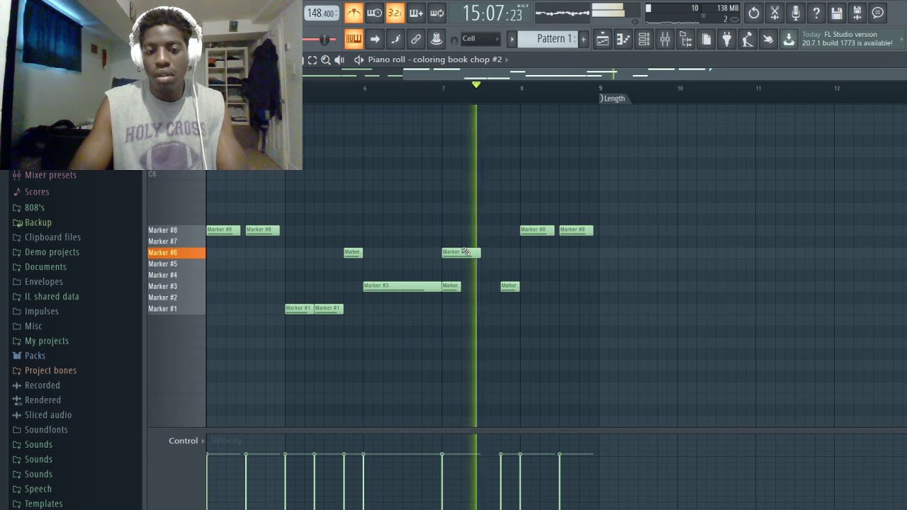
{"action": "key", "text": "space"}
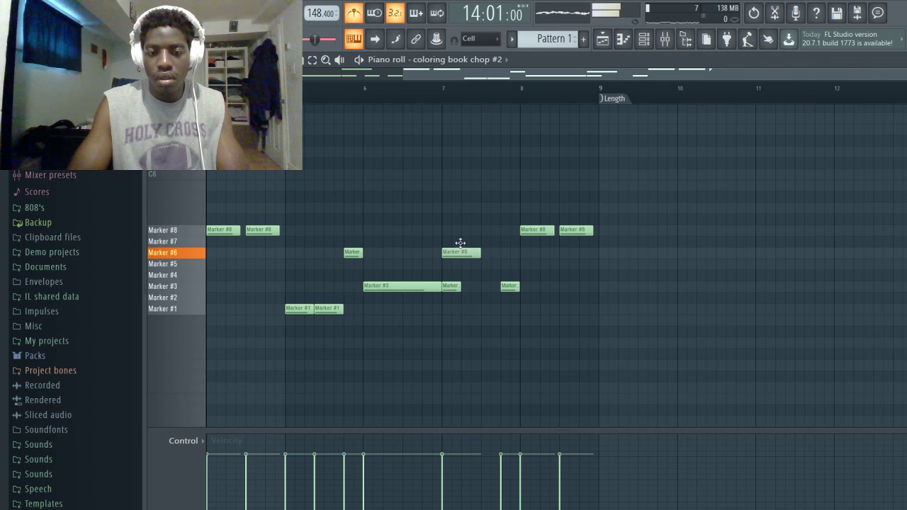
- Put the bar 7 note back on Marker #8 up to the next Marker #3 note, and merge bar 8's Marker #8 notes into one
{"action": "left_click_drag", "start_coordinate": [460, 243], "coordinate": [460, 229]}
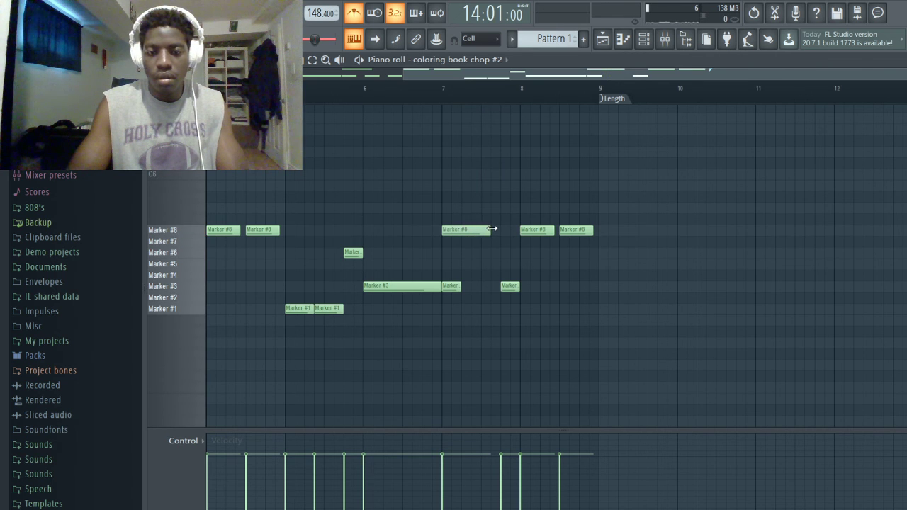
{"action": "key", "text": "space"}
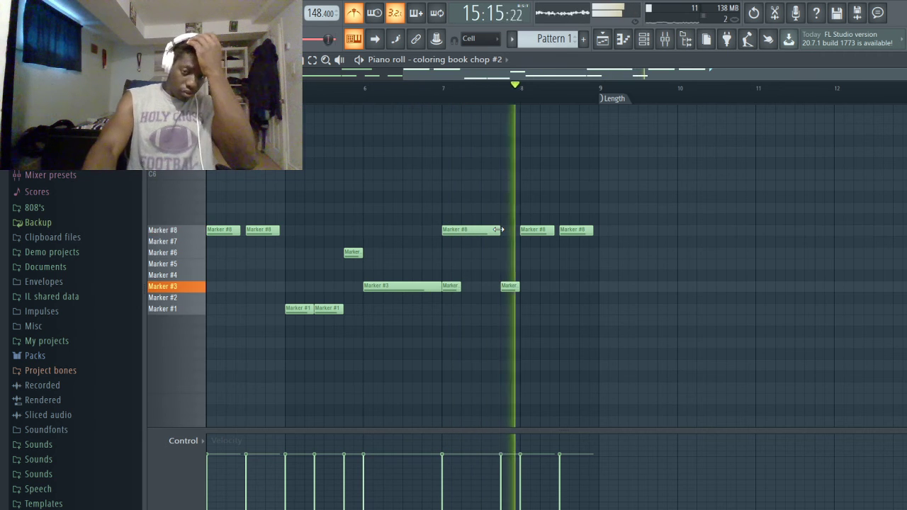
{"action": "key", "text": "space"}
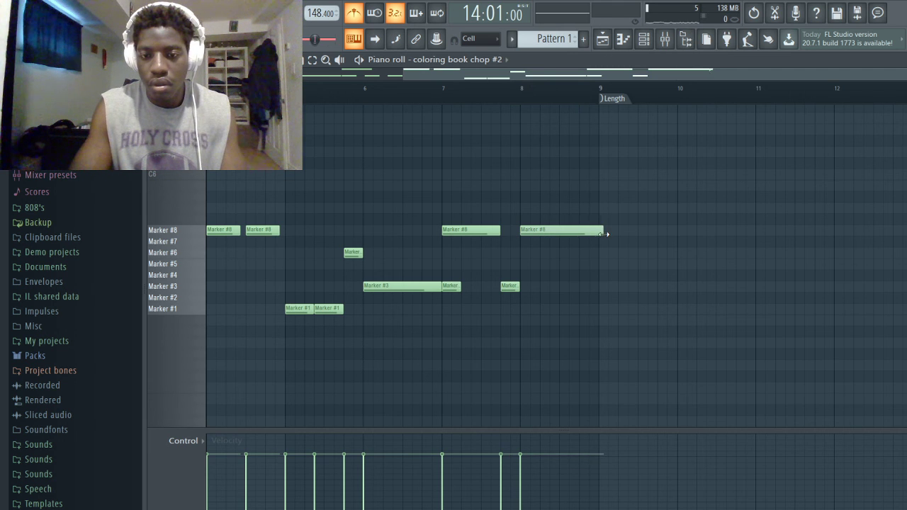
{"action": "key", "text": "space"}
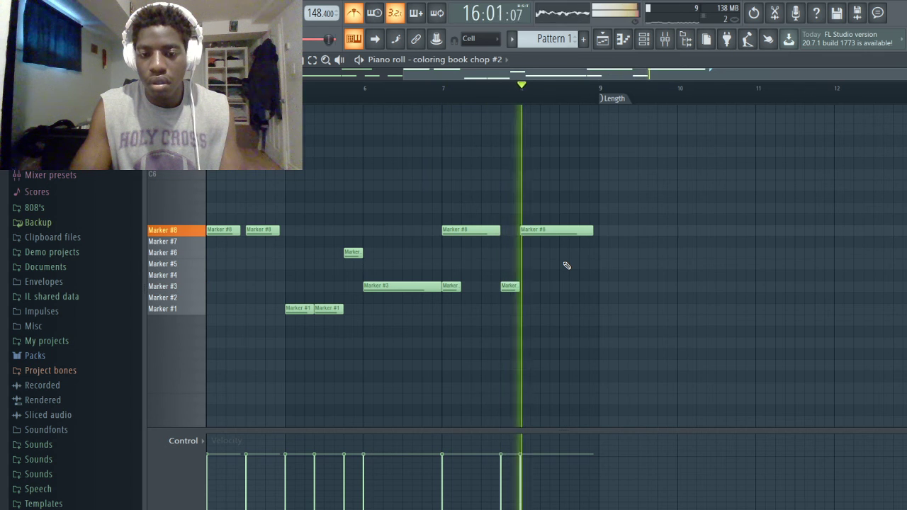
{"action": "key", "text": "space"}
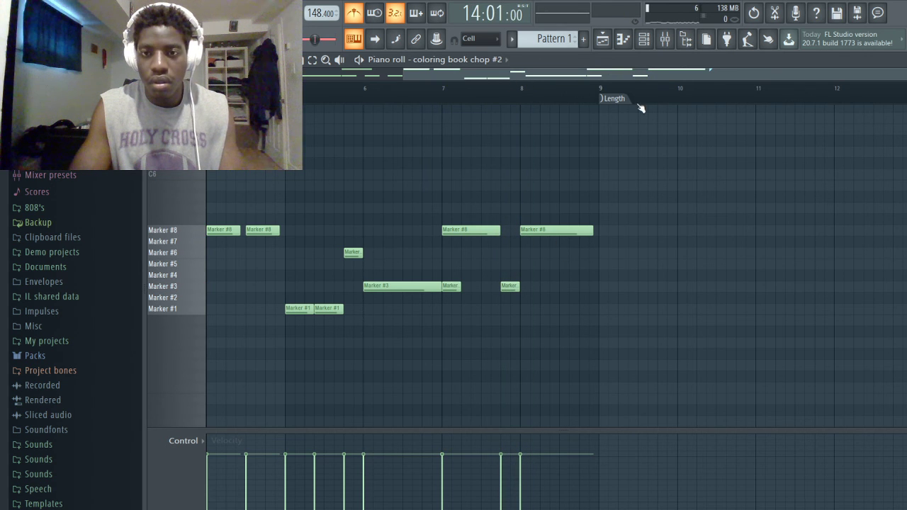
- Unmute Track 4 in the playlist and audition its transition with Pattern 1 from bars 14 and 13
{"action": "left_click", "coordinate": [603, 39]}
{"action": "key", "text": "space"}
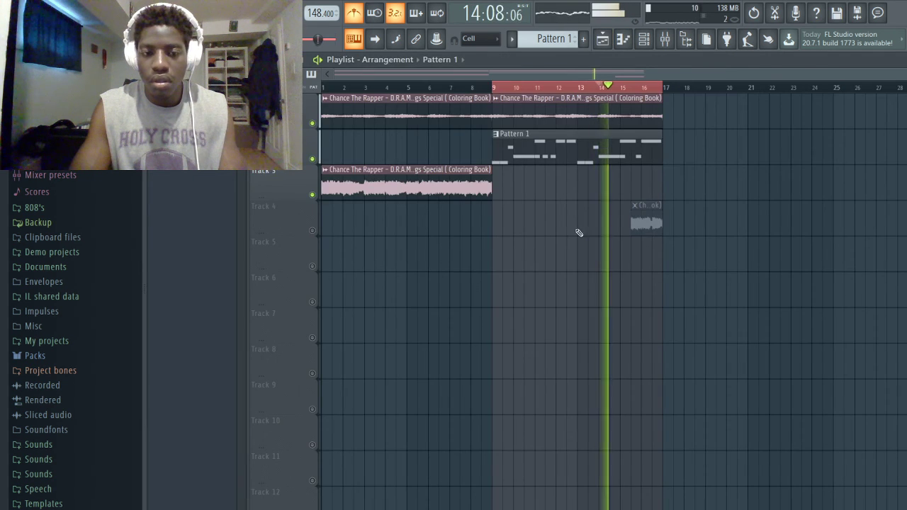
{"action": "left_click", "coordinate": [312, 230]}
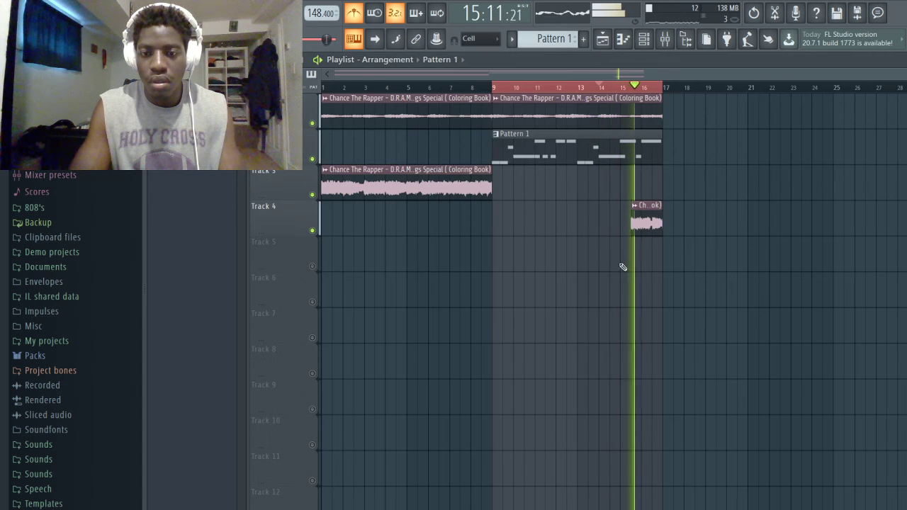
{"action": "left_click", "coordinate": [613, 87]}
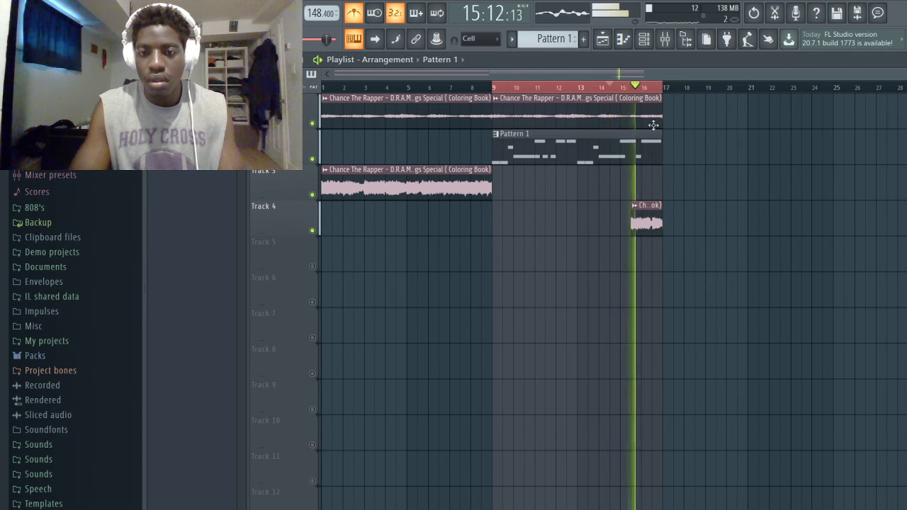
{"action": "left_click", "coordinate": [571, 87]}
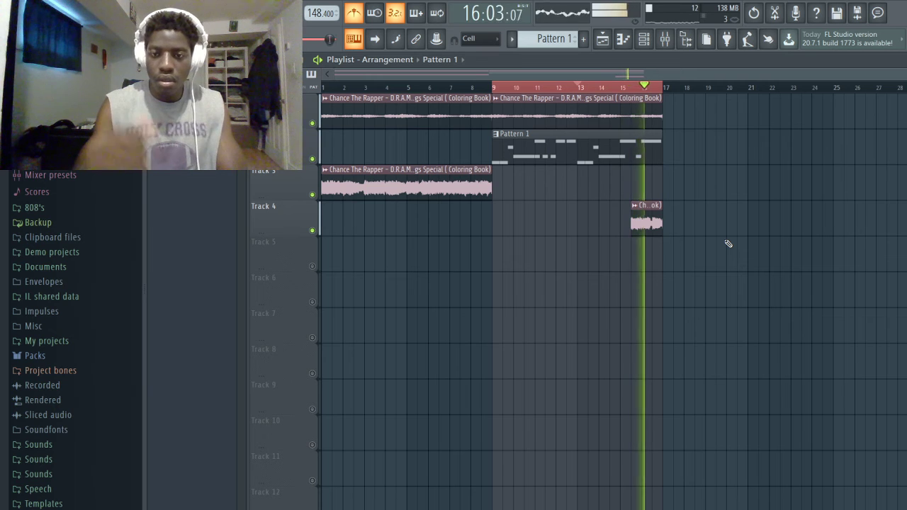
{"action": "key", "text": "space"}
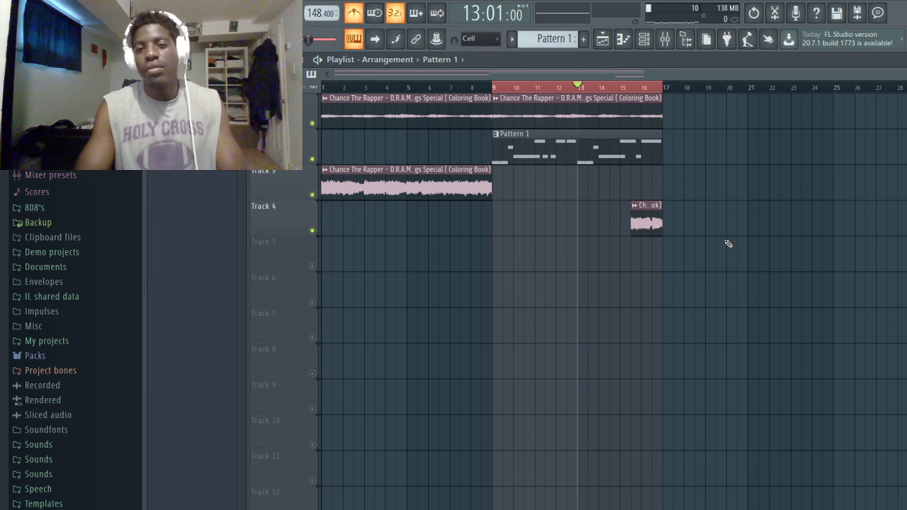
- Audition the Pattern 1 section of the playlist from bar 9
{"action": "left_click", "coordinate": [492, 86]}
{"action": "key", "text": "space"}
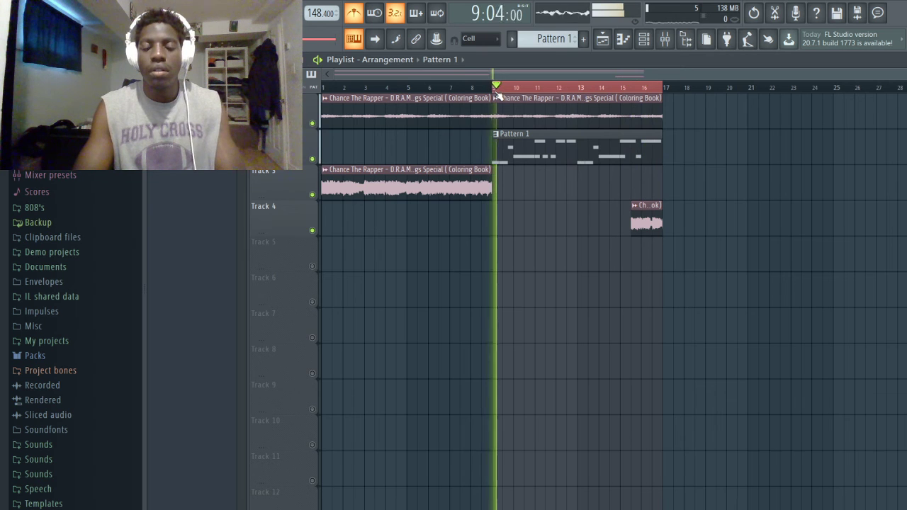
{"action": "scroll", "coordinate": [734, 189], "scroll_direction": "down", "scroll_amount": 1}
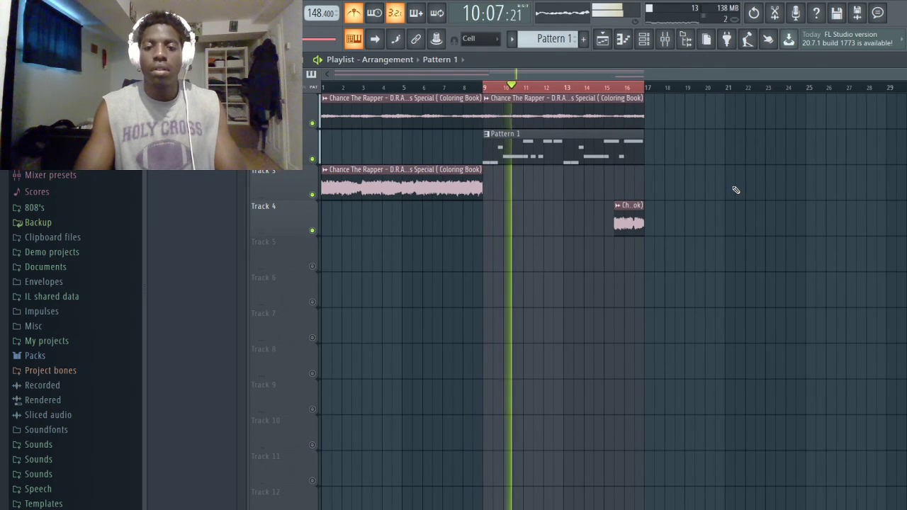
{"action": "key", "text": "space"}
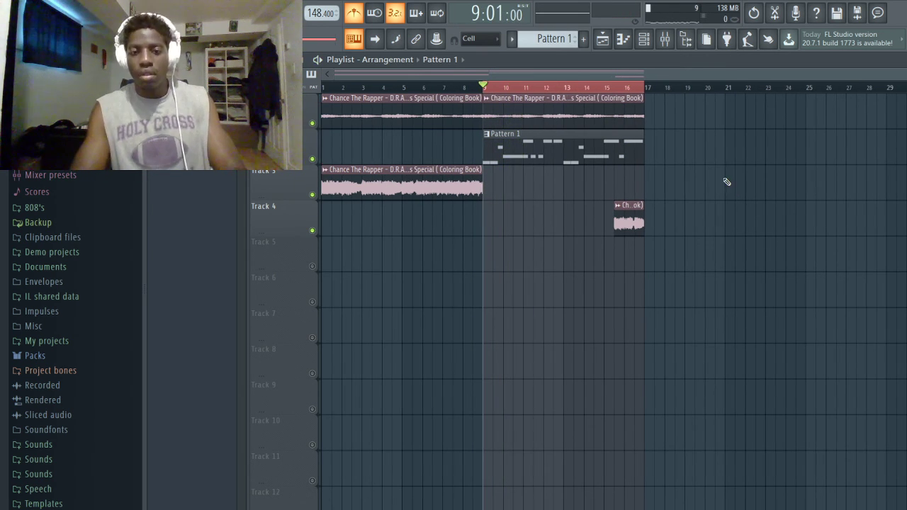
- Try swapping bars 2 and 3 of Pattern 1, moving the long Marker #3 note to bar 3, and audition the result
{"action": "double_click", "coordinate": [527, 163]}
{"action": "scroll", "coordinate": [439, 344], "scroll_direction": "up", "scroll_amount": 2}
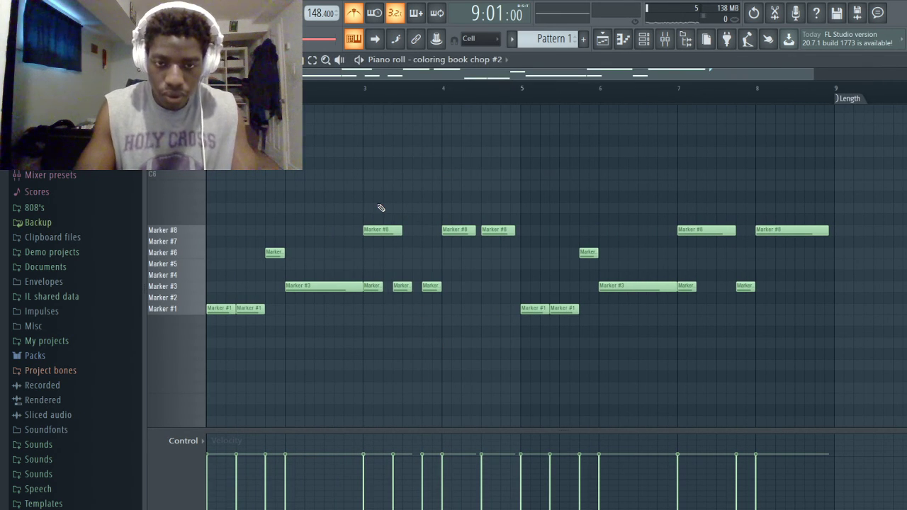
{"action": "scroll", "coordinate": [606, 316], "scroll_direction": "down", "scroll_amount": 1}
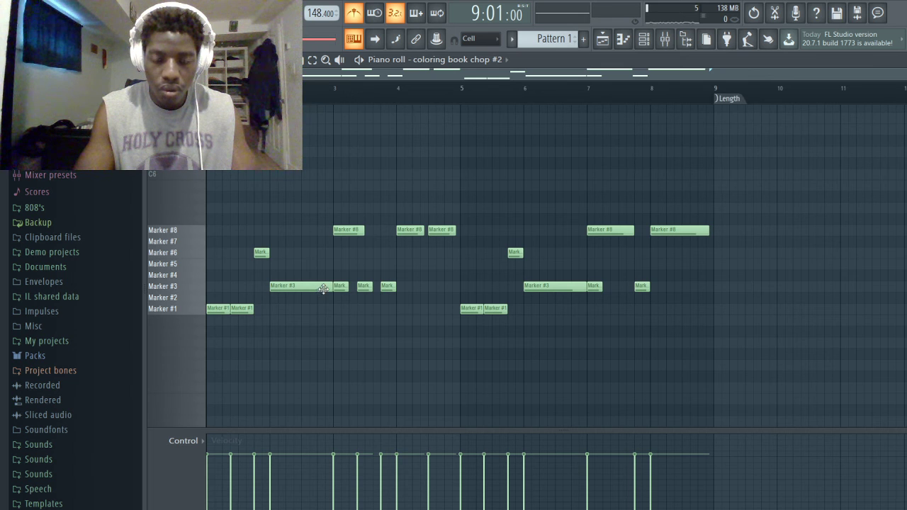
{"action": "mouse_move", "coordinate": [306, 285]}
{"action": "left_mouse_down"}
{"action": "mouse_move", "coordinate": [309, 297]}
{"action": "mouse_move", "coordinate": [310, 284]}
{"action": "left_mouse_up"}
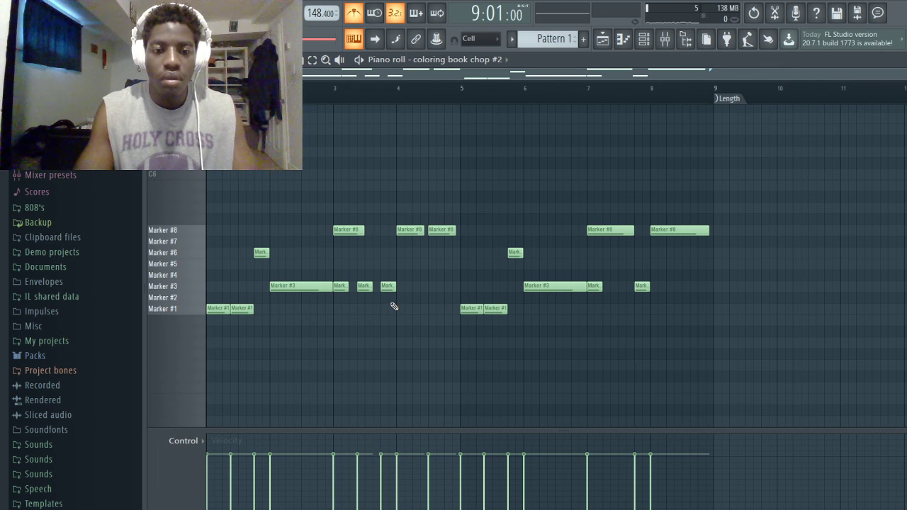
{"action": "left_click_drag", "start_coordinate": [293, 286], "coordinate": [453, 287]}
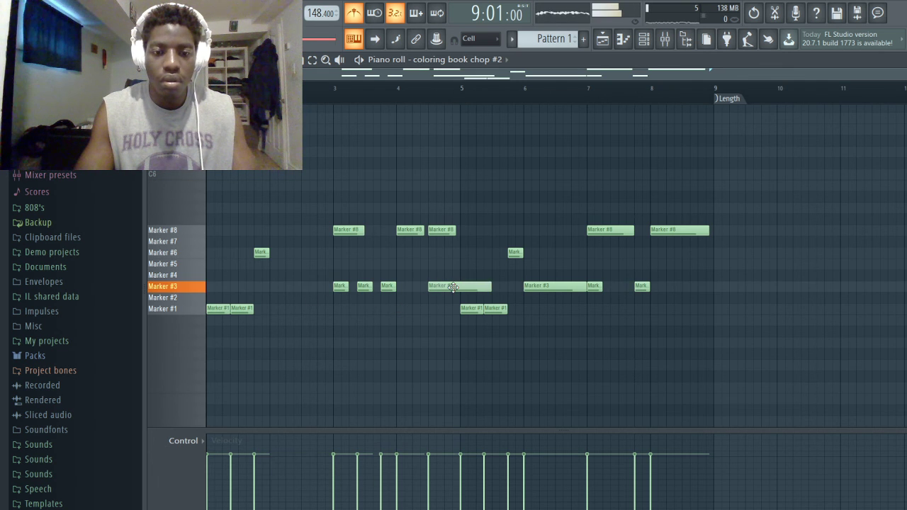
{"action": "mouse_move", "coordinate": [396, 307]}
{"action": "left_mouse_down"}
{"action": "mouse_move", "coordinate": [335, 232]}
{"action": "mouse_move", "coordinate": [276, 233]}
{"action": "left_mouse_up"}
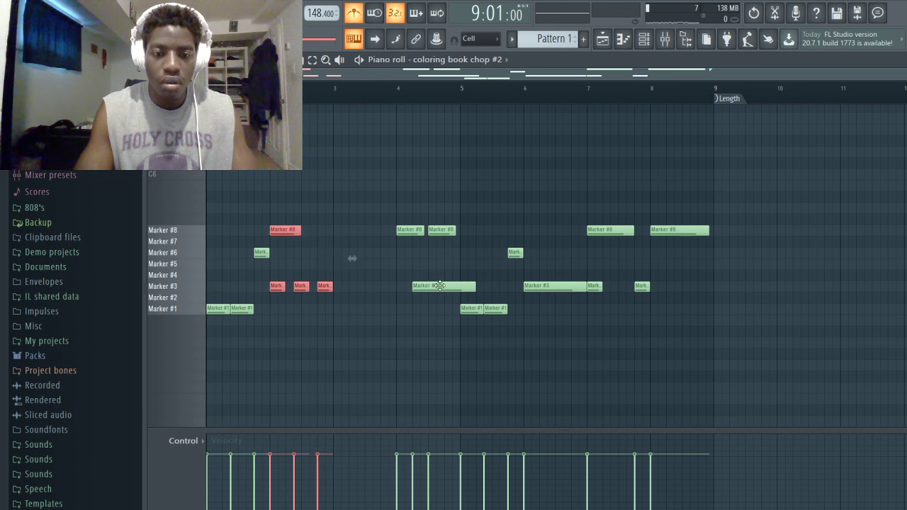
{"action": "left_click_drag", "start_coordinate": [439, 286], "coordinate": [374, 287]}
{"action": "key", "text": "space"}
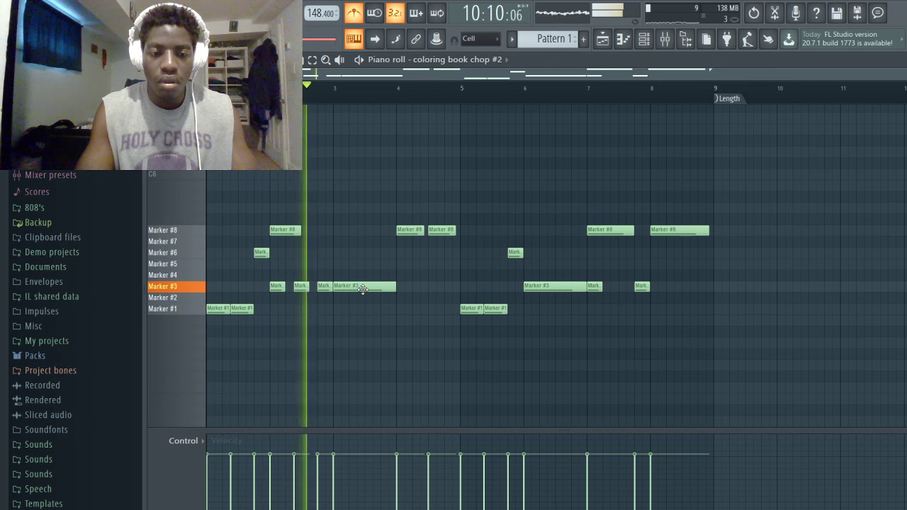
{"action": "key", "text": "space"}
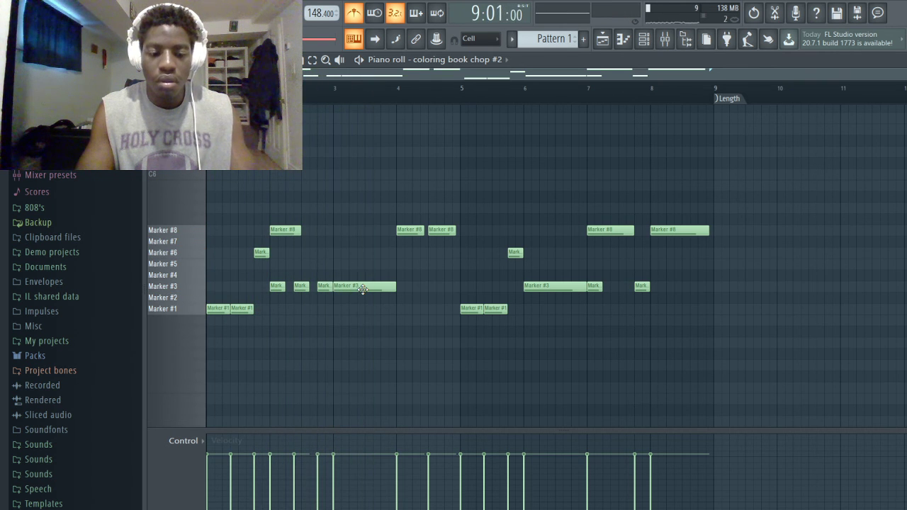
- Return bar 3's Marker #8 and three short Marker #3 notes to bar 3 and the long Marker #3 note to bar 2, and audition the pattern
{"action": "key", "text": "ctrl+z"}
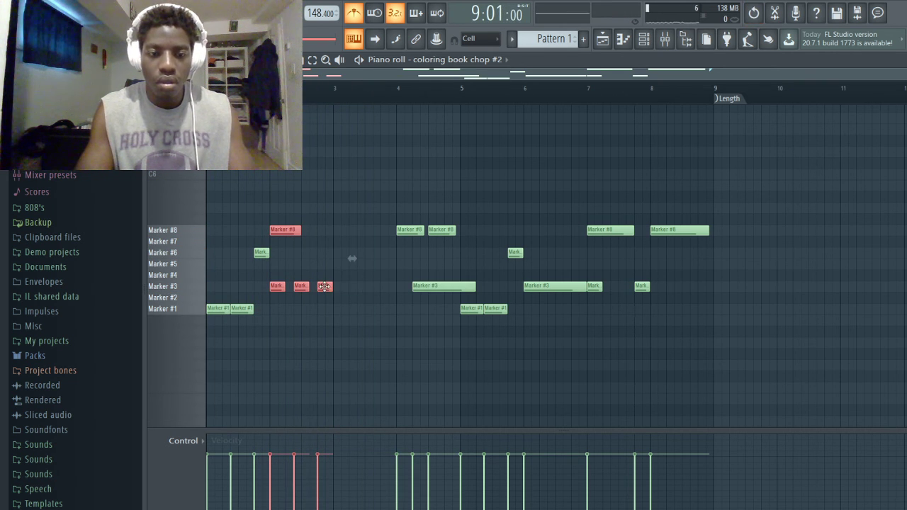
{"action": "mouse_move", "coordinate": [323, 286]}
{"action": "left_mouse_down"}
{"action": "mouse_move", "coordinate": [378, 286]}
{"action": "mouse_move", "coordinate": [273, 283]}
{"action": "left_mouse_up"}
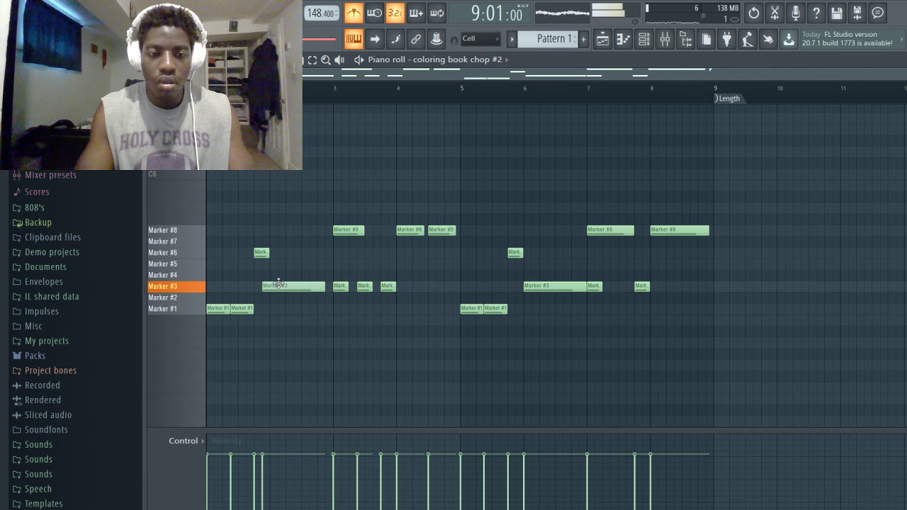
{"action": "key", "text": "space"}
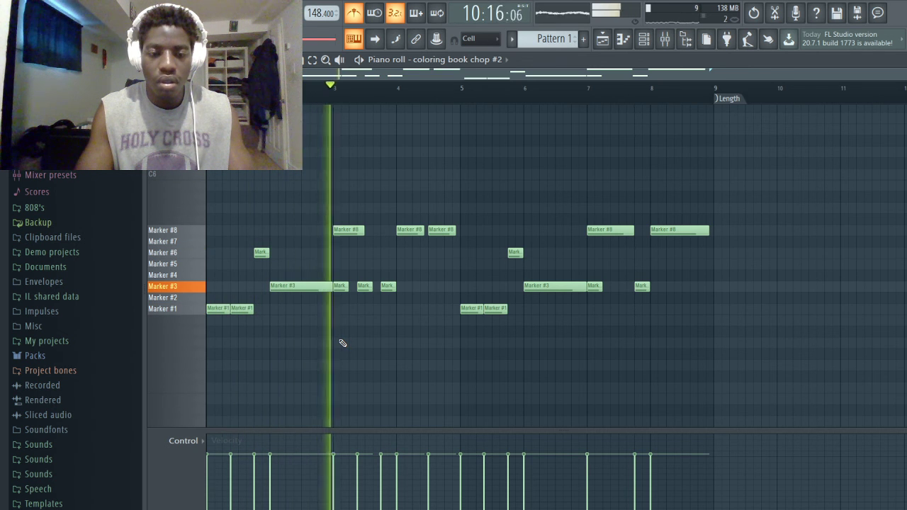
{"action": "key", "text": "space"}
{"action": "key", "text": "space"}
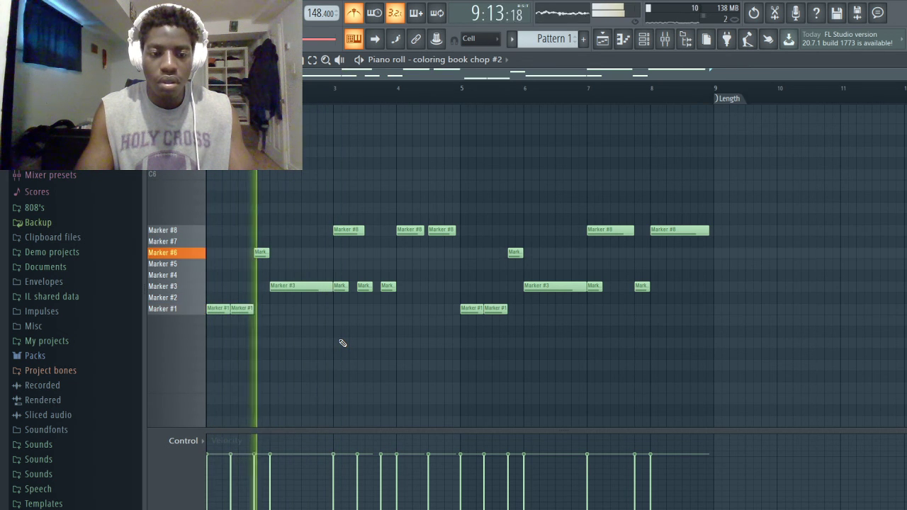
{"action": "key", "text": "space"}
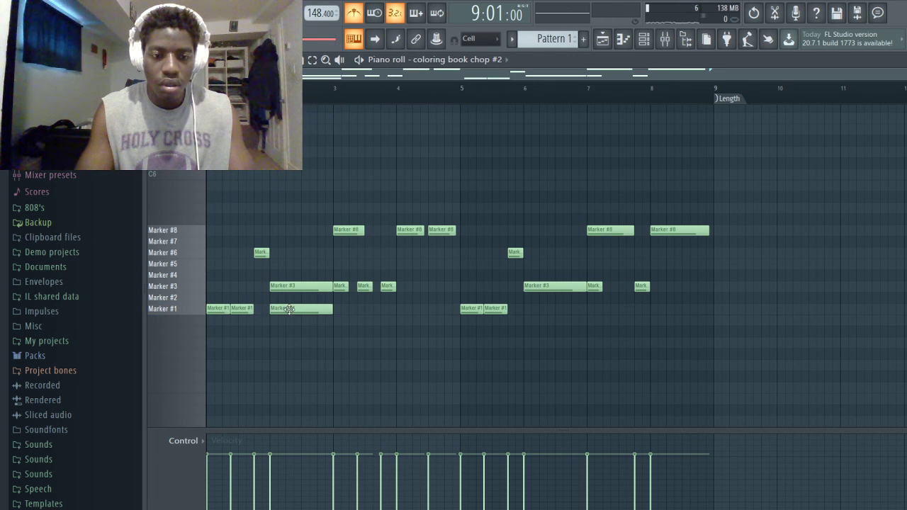
- Move the long bar 2 note from Marker #3 to Marker #2 and audition the pattern
{"action": "left_click_drag", "start_coordinate": [277, 287], "coordinate": [275, 298]}
{"action": "key", "text": "space"}
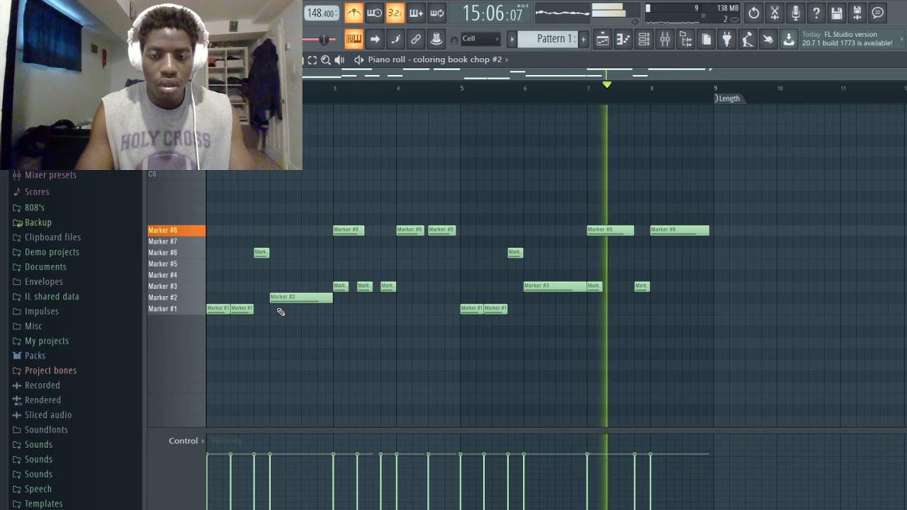
{"action": "key", "text": "space"}
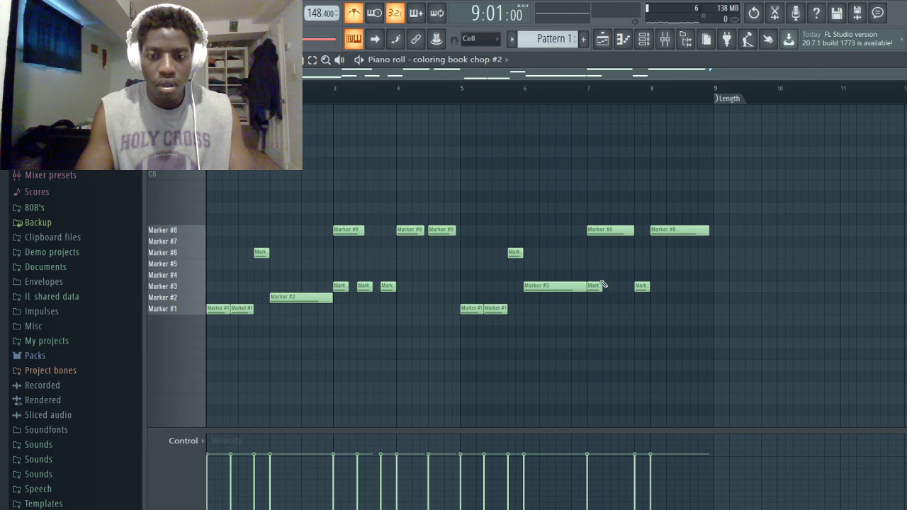
{"action": "key", "text": "space"}
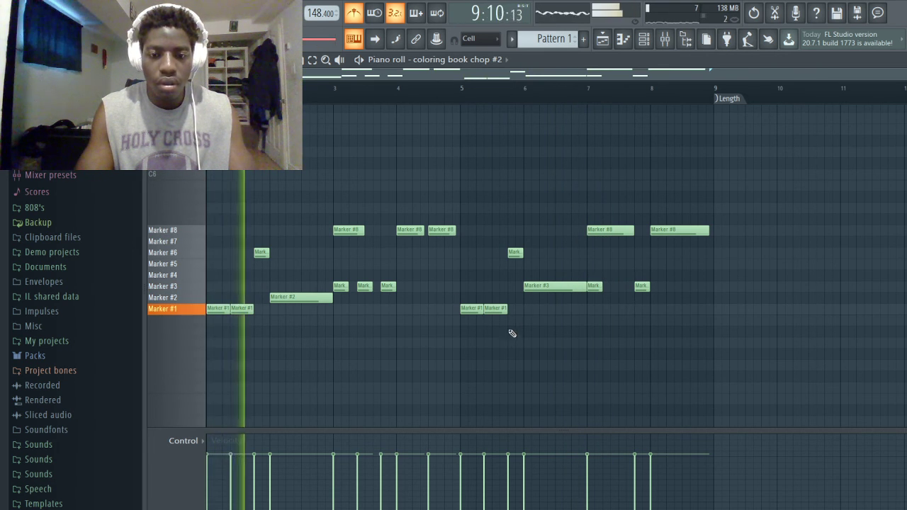
{"action": "key", "text": "space"}
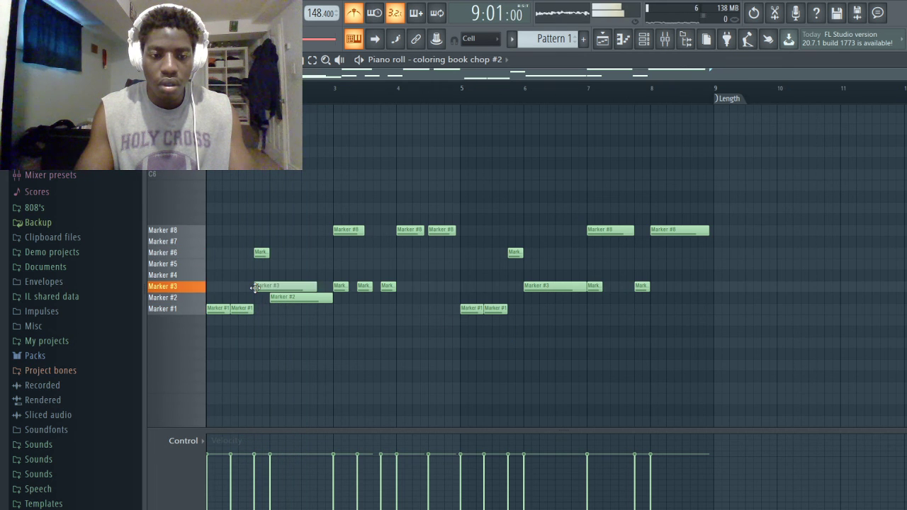
- Audition the short note at the end of bar 1 on Marker #5 and Marker #7, and leave it on Marker #5
{"action": "left_click_drag", "start_coordinate": [267, 277], "coordinate": [267, 267]}
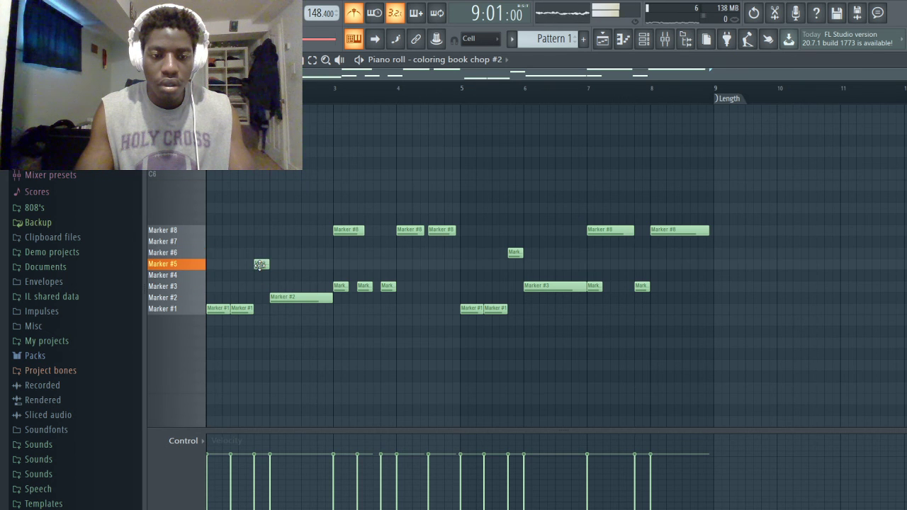
{"action": "key", "text": "space"}
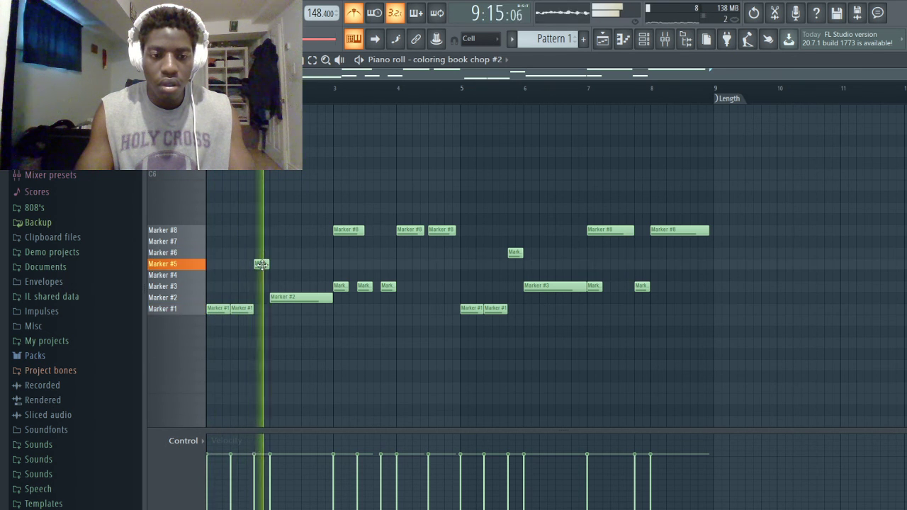
{"action": "key", "text": "space"}
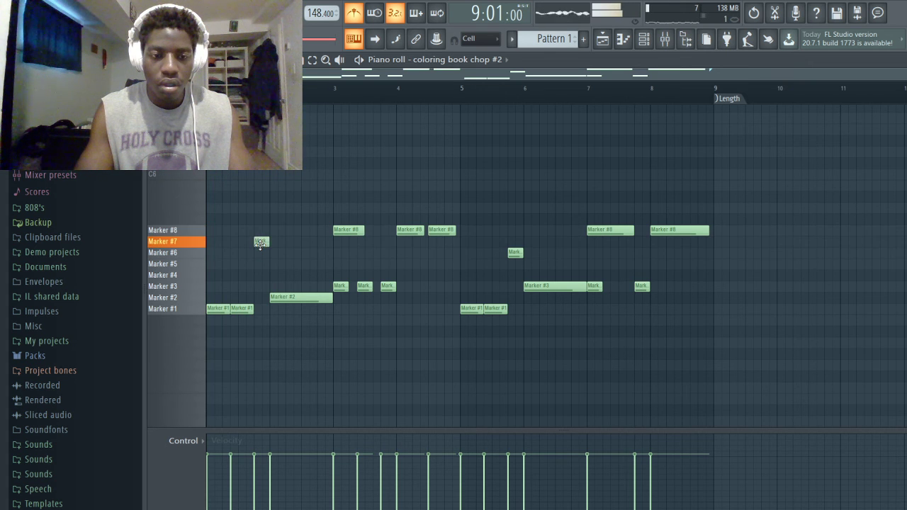
{"action": "key", "text": "space"}
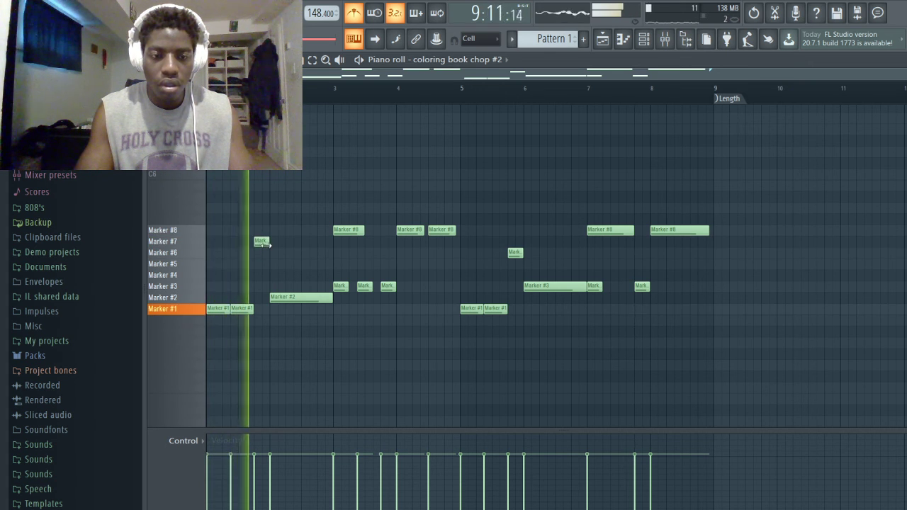
{"action": "key", "text": "space"}
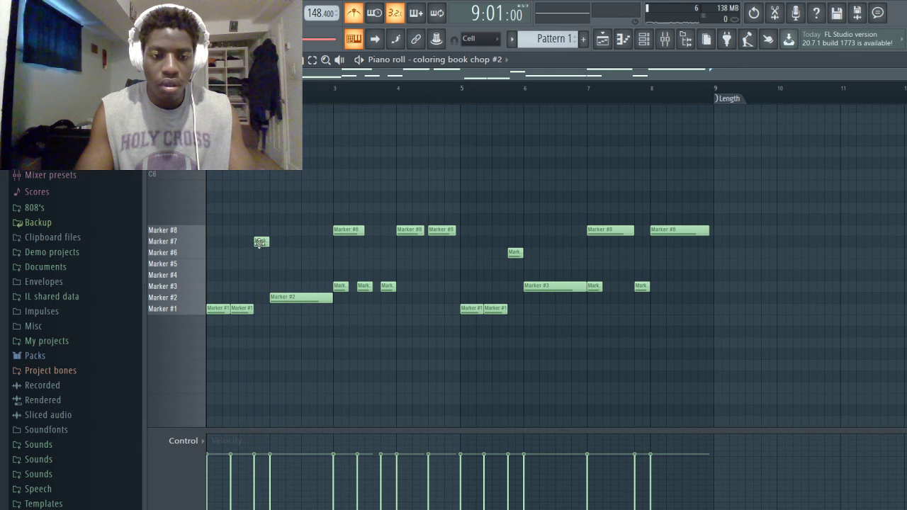
{"action": "key", "text": "space"}
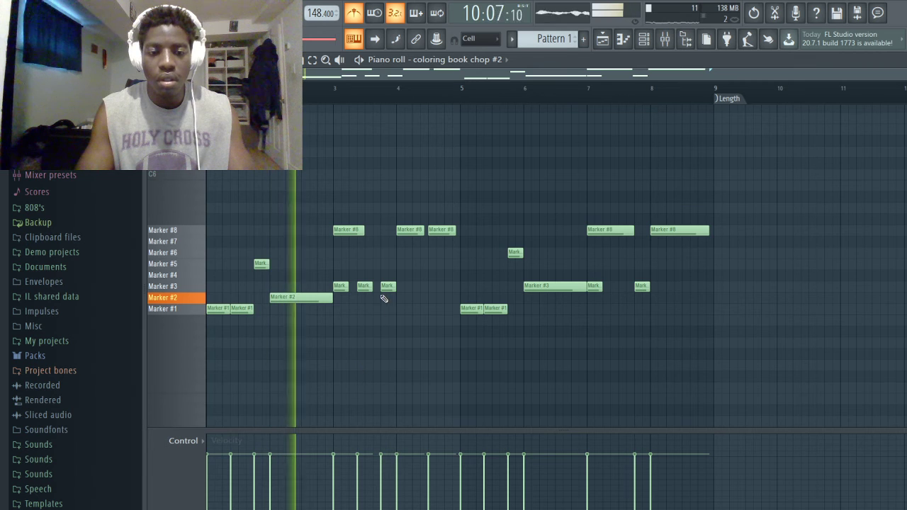
- Try bar 3's Marker #8 note and its three short Marker #3 notes on Marker #5, and audition the pattern
{"action": "left_click_drag", "start_coordinate": [344, 229], "coordinate": [348, 265]}
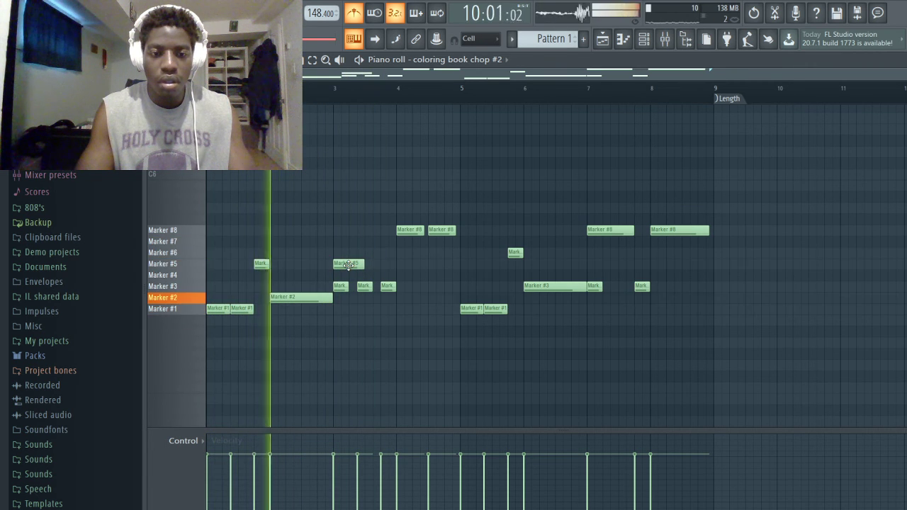
{"action": "left_click_drag", "start_coordinate": [348, 264], "coordinate": [351, 229]}
{"action": "key", "text": "space"}
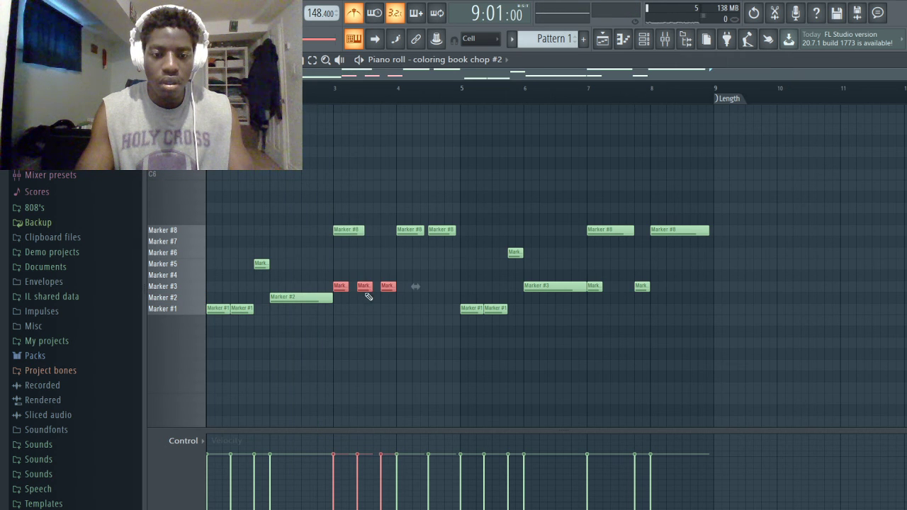
{"action": "left_click", "coordinate": [372, 279]}
{"action": "key", "text": "space"}
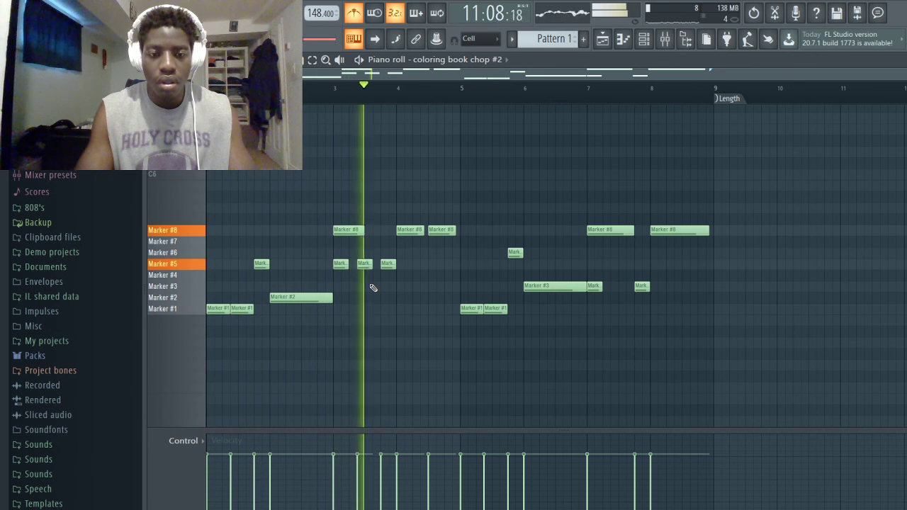
{"action": "key", "text": "space"}
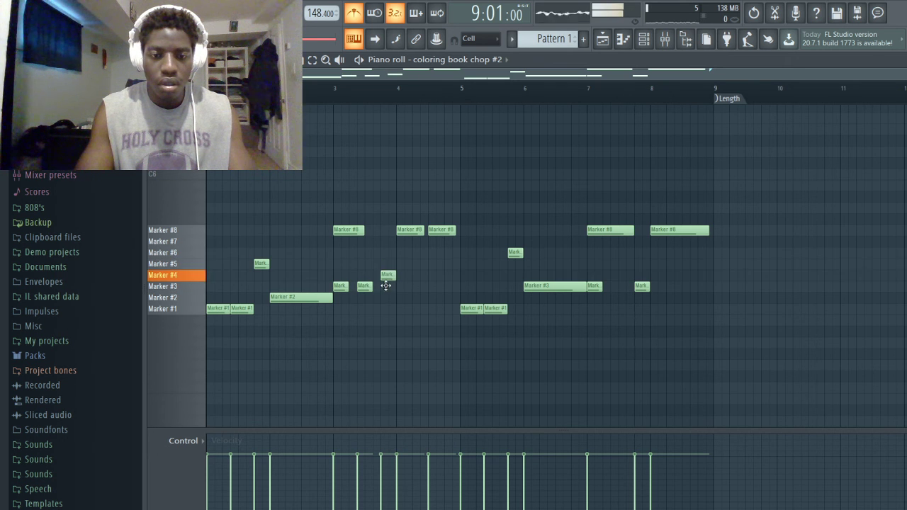
{"action": "key", "text": "space"}
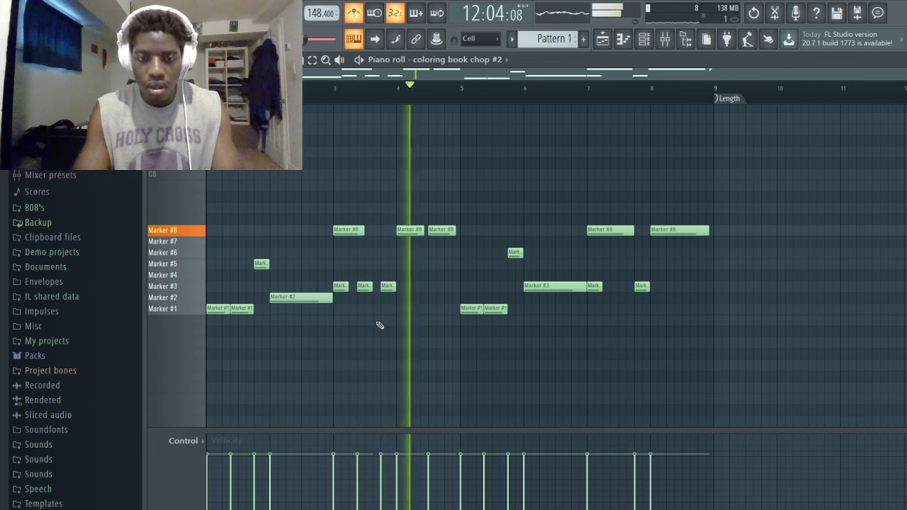
{"action": "key", "text": "space"}
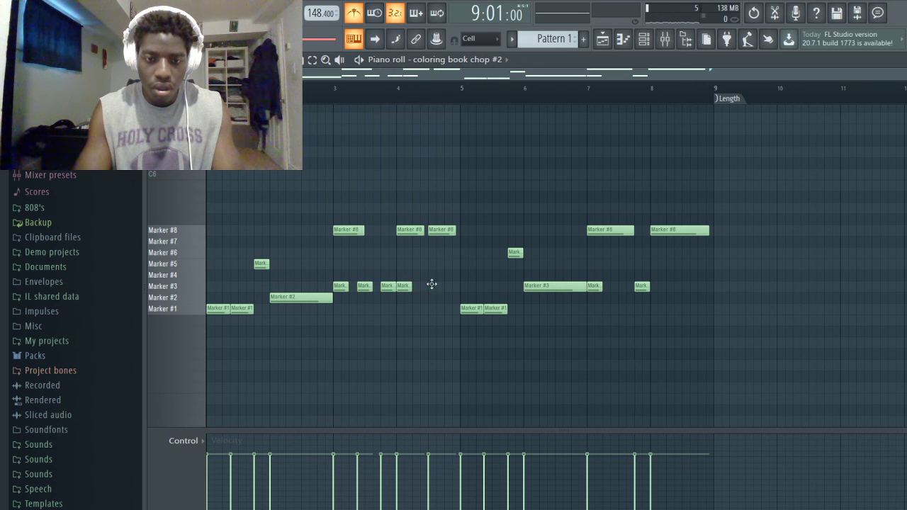
- Add short Marker #5 notes beneath both Marker #8 notes in bar 4, and audition the pattern with and without the first one
{"action": "left_click", "coordinate": [431, 284]}
{"action": "key", "text": "space"}
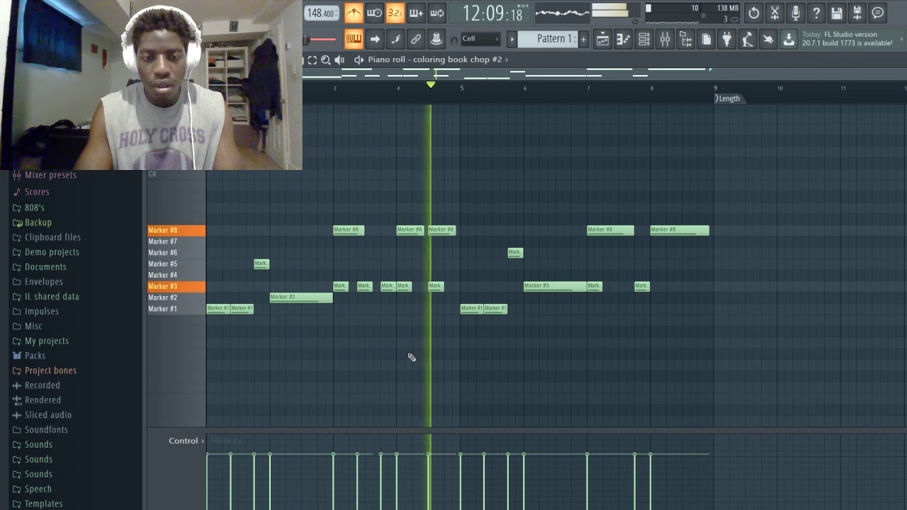
{"action": "key", "text": "space"}
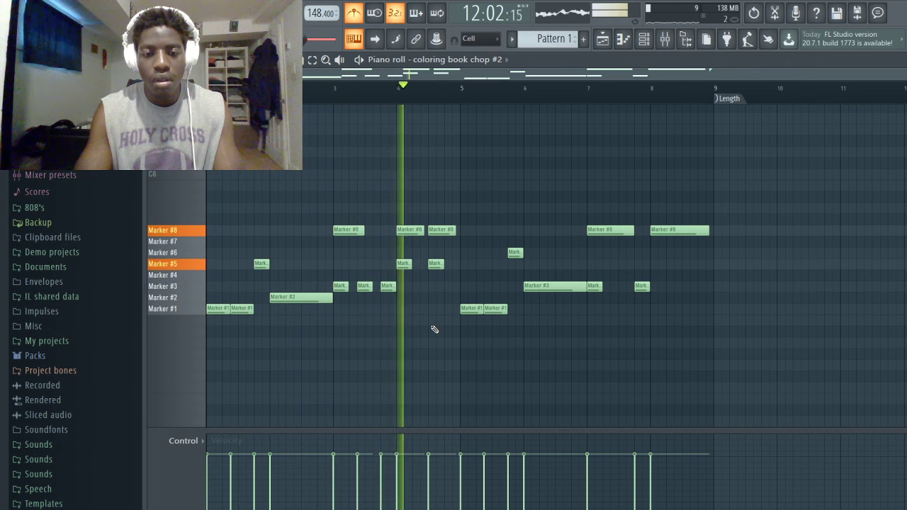
{"action": "key", "text": "space"}
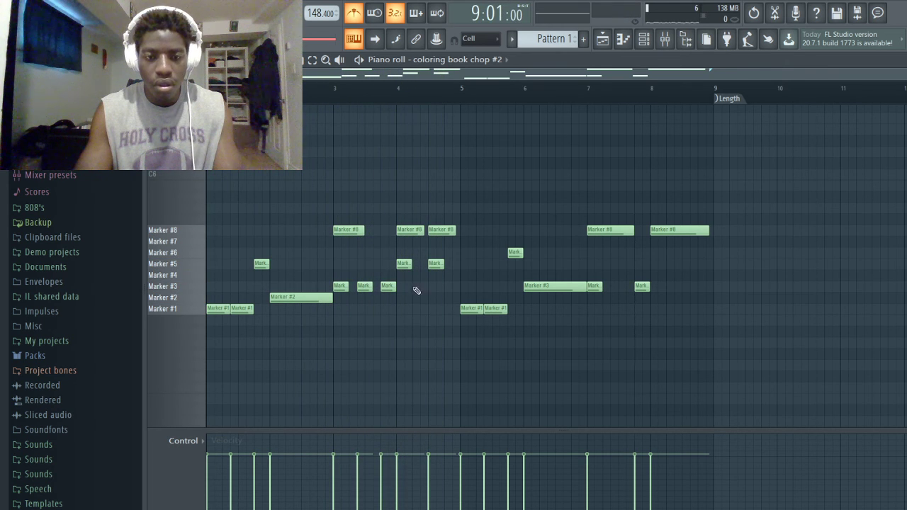
{"action": "right_click", "coordinate": [403, 265]}
{"action": "key", "text": "space"}
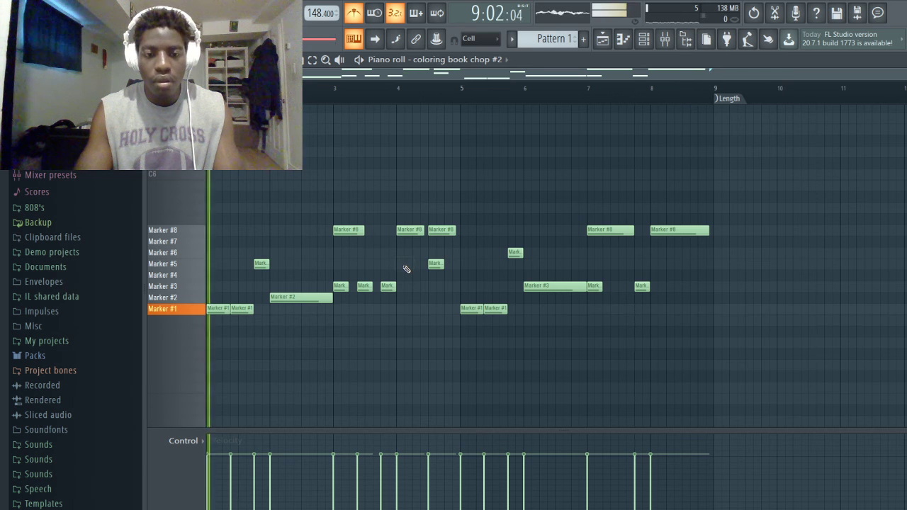
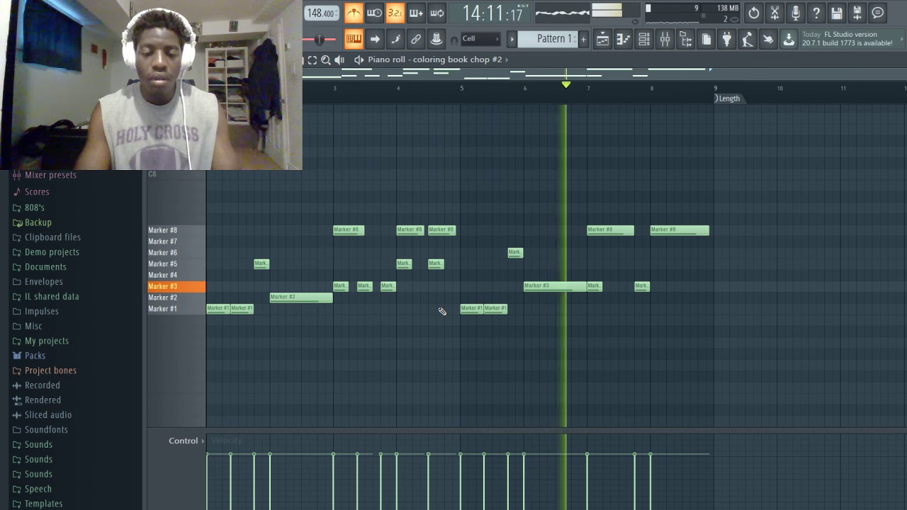
- Replace the two short Marker #3 notes in bar 7 with Marker #5 notes, and delete the first Marker #5 note in bar 4
{"action": "left_click", "coordinate": [591, 263]}
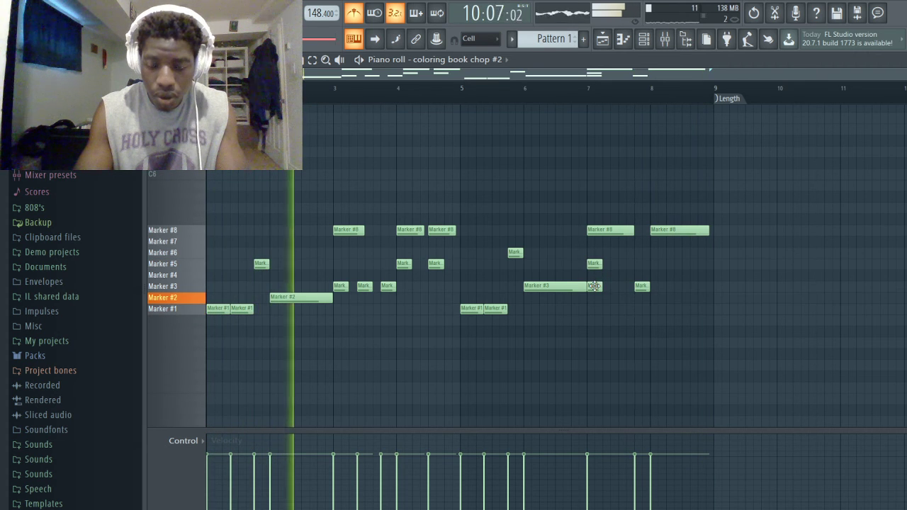
{"action": "left_click_drag", "start_coordinate": [637, 286], "coordinate": [653, 265]}
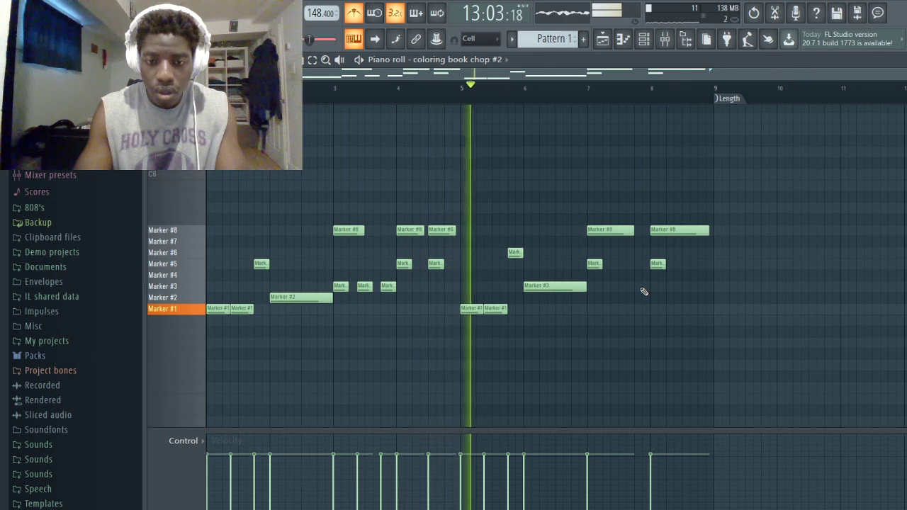
{"action": "right_click", "coordinate": [403, 264]}
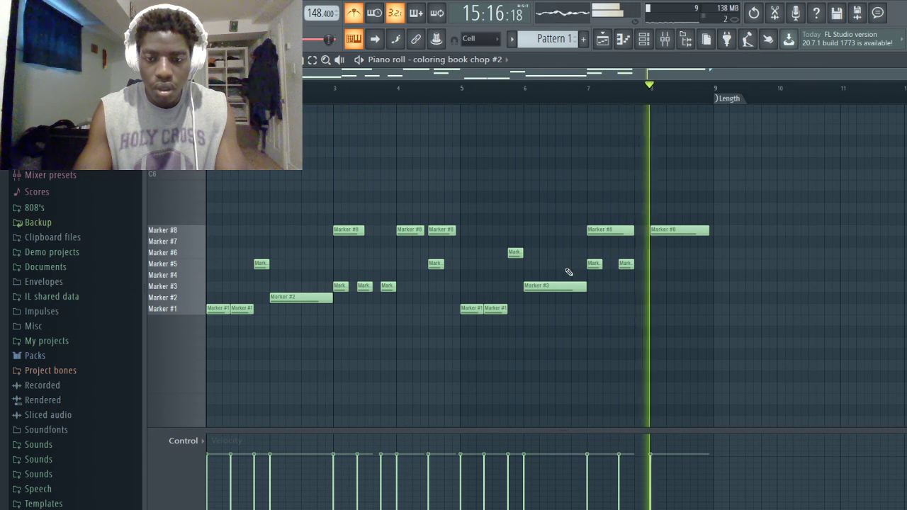
{"action": "left_click", "coordinate": [638, 263]}
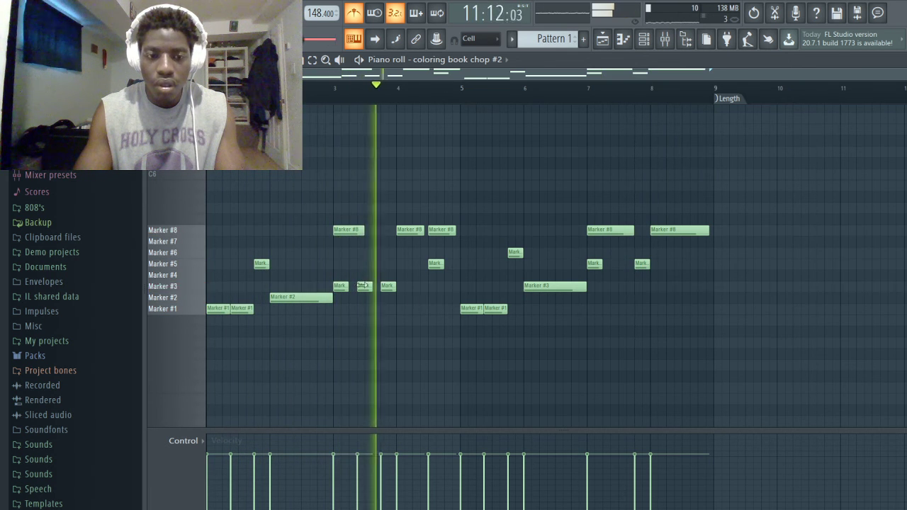
- Delete the short Marker #5 notes in bar 7 and the middle of bar 2, and audition the last one moved to the middle of bar 8
{"action": "key", "text": "space"}
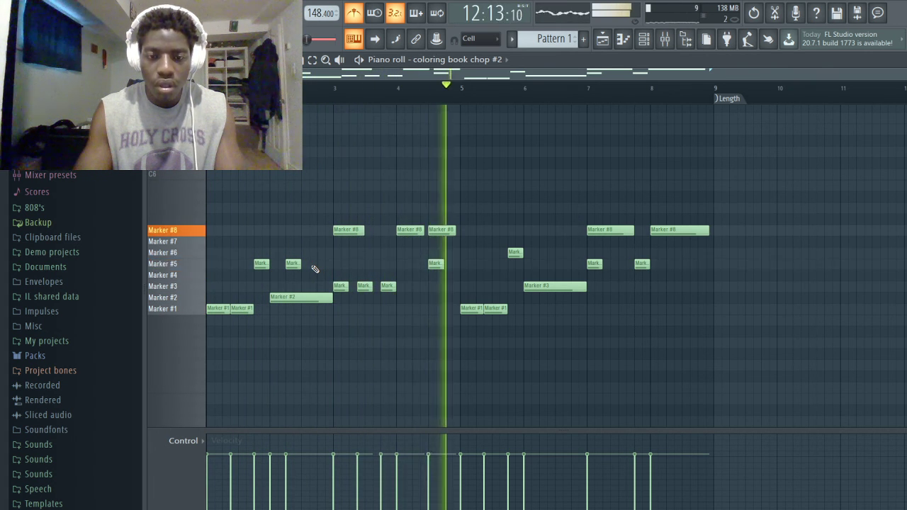
{"action": "key", "text": "space"}
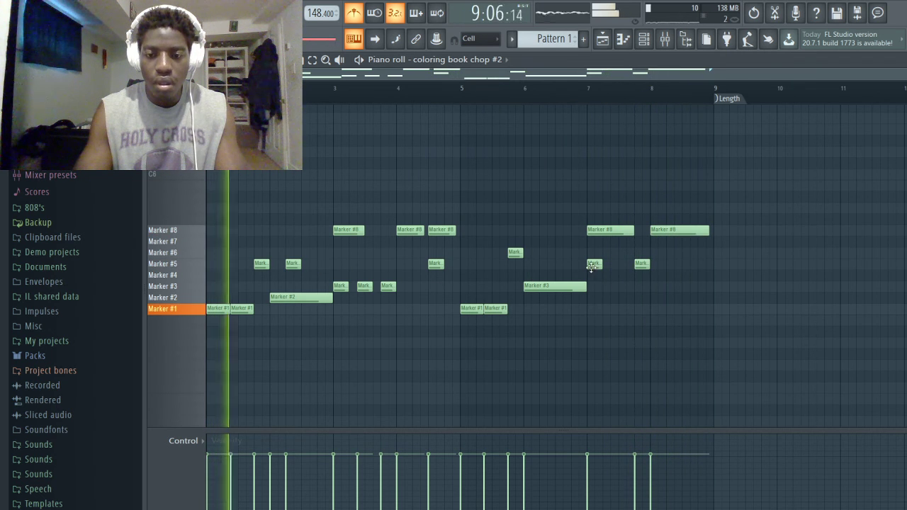
{"action": "left_click_drag", "start_coordinate": [639, 265], "coordinate": [657, 263]}
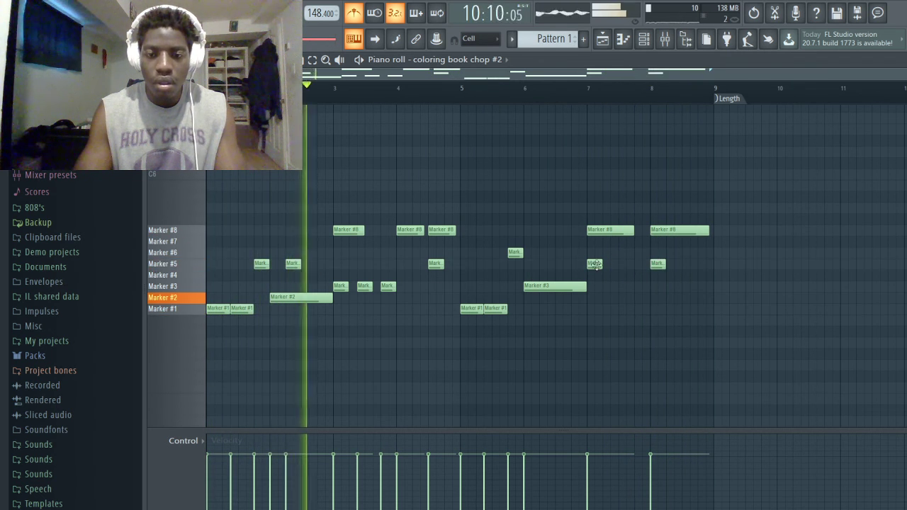
{"action": "right_click", "coordinate": [595, 264]}
{"action": "right_click", "coordinate": [292, 263]}
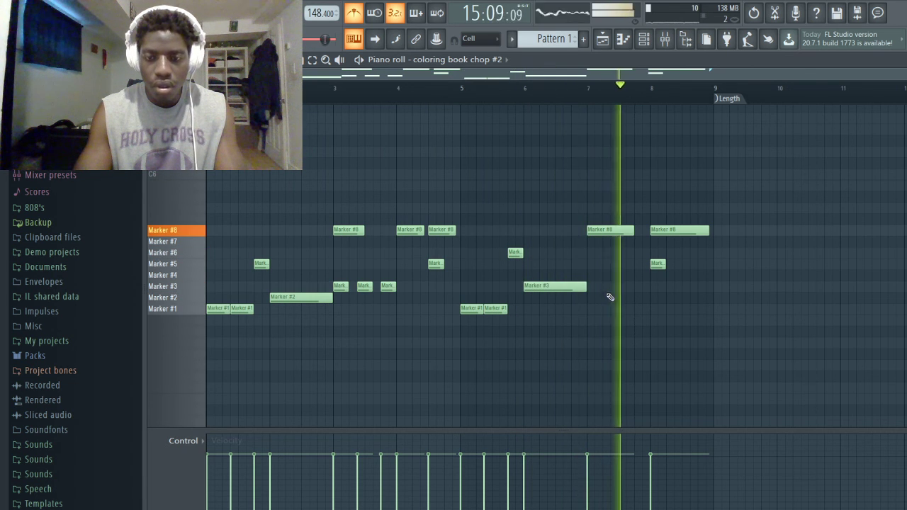
{"action": "key", "text": "space"}
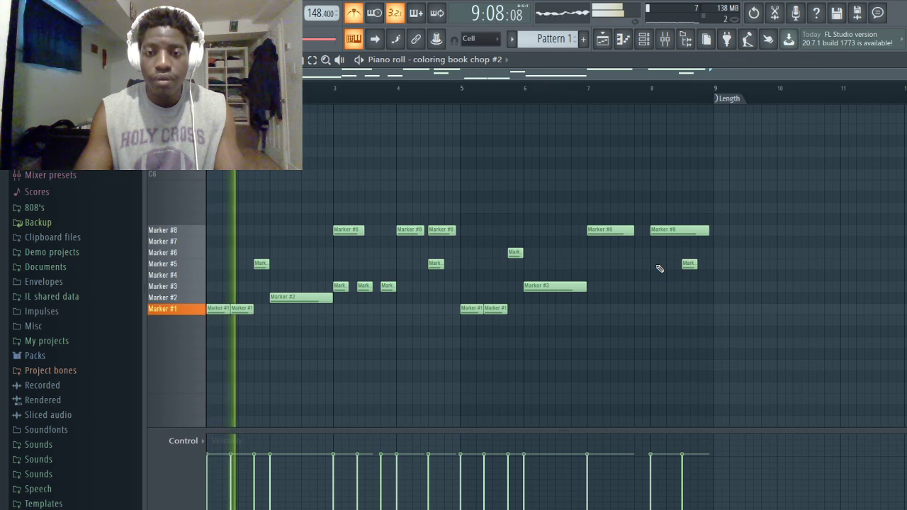
- Move the short Marker #5 note from the middle of bar 8 to the end of bar 7, and audition the pattern in the playlist
{"action": "left_click", "coordinate": [574, 88]}
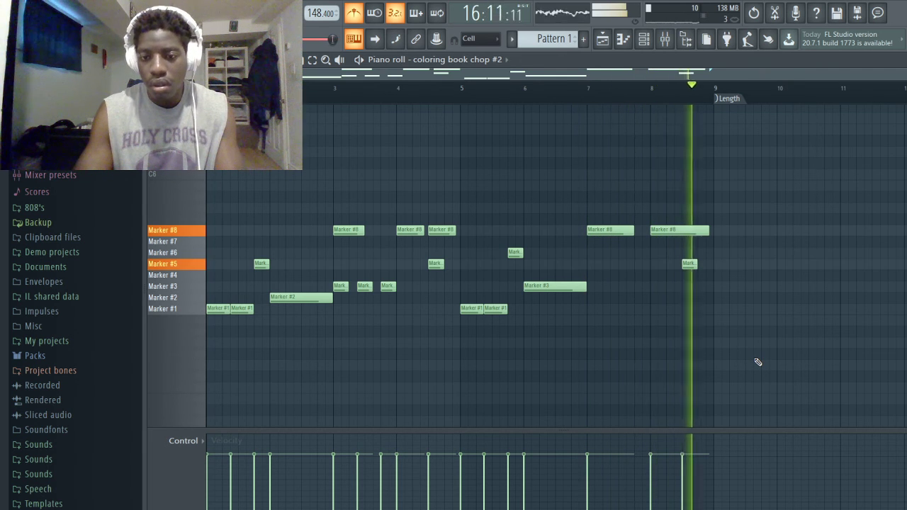
{"action": "key", "text": "space"}
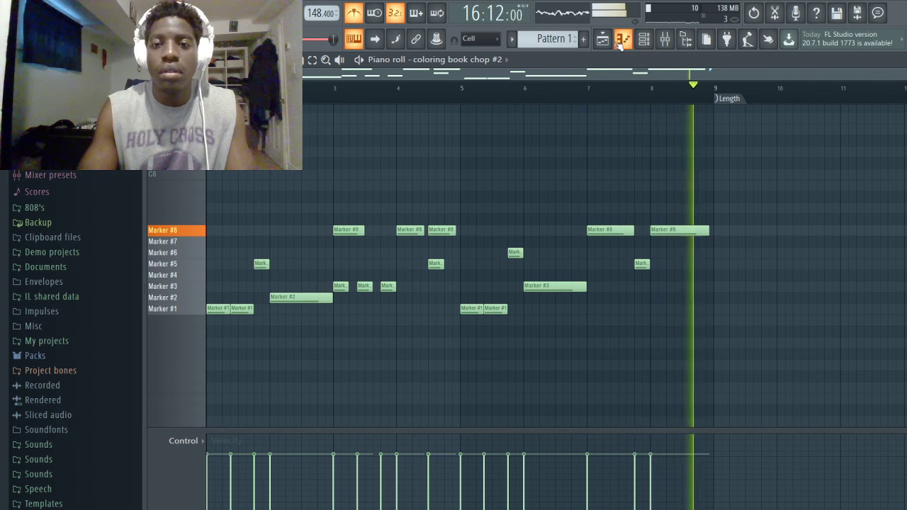
{"action": "key", "text": "F5"}
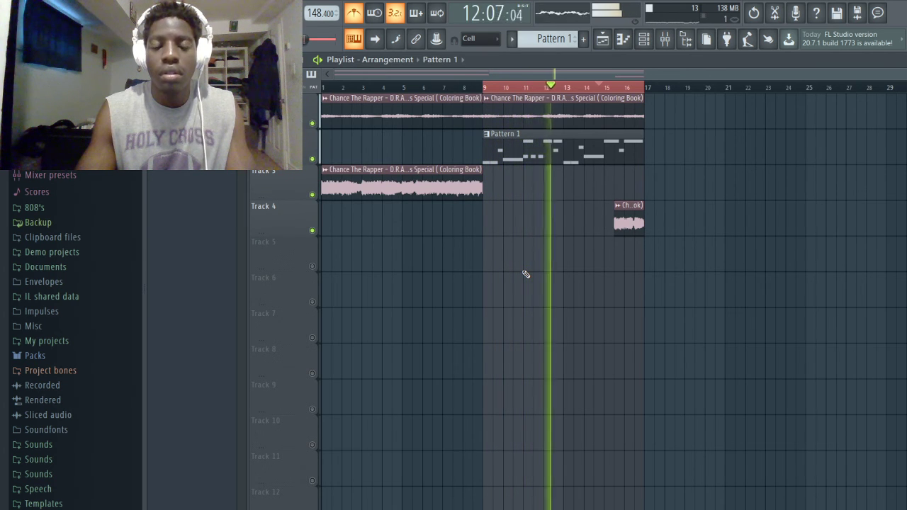
{"action": "double_click", "coordinate": [550, 161]}
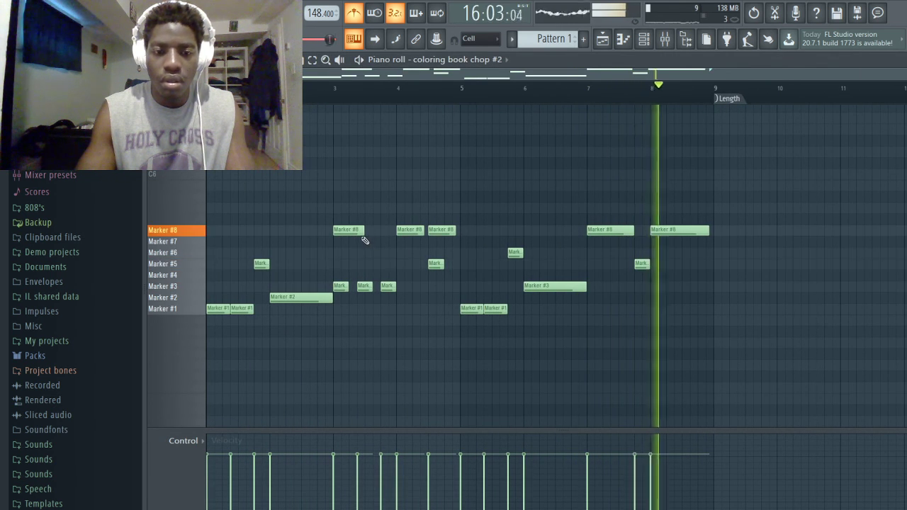
- Lengthen bar 3's Marker #8 note to end just short of bar 4, and audition the pattern
{"action": "left_click_drag", "start_coordinate": [363, 233], "coordinate": [392, 239]}
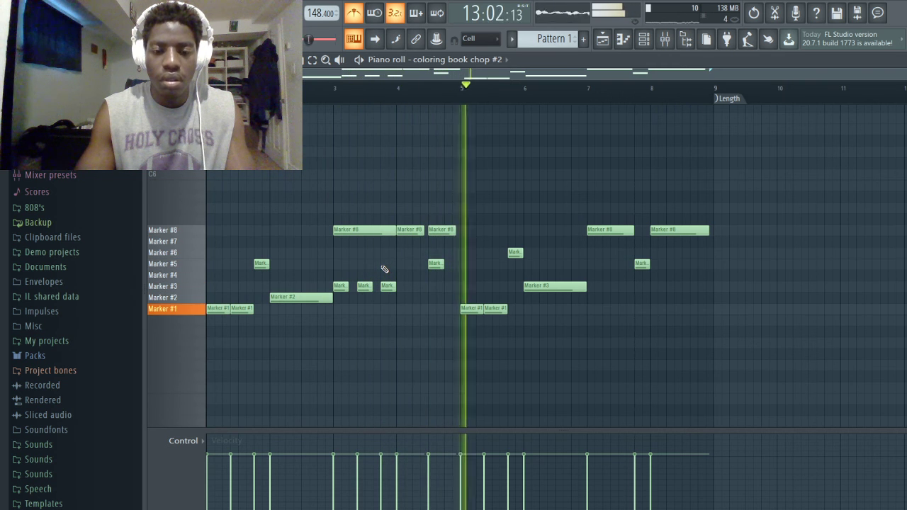
{"action": "key", "text": "space"}
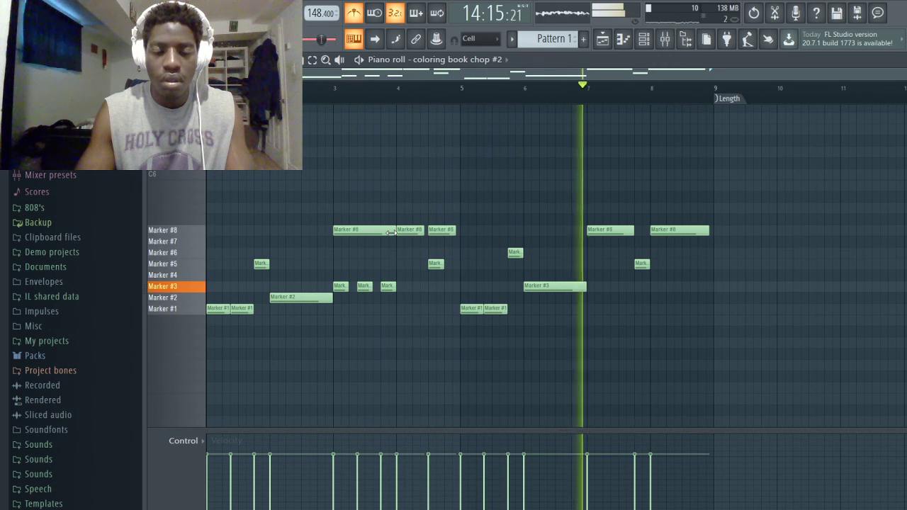
{"action": "key", "text": "space"}
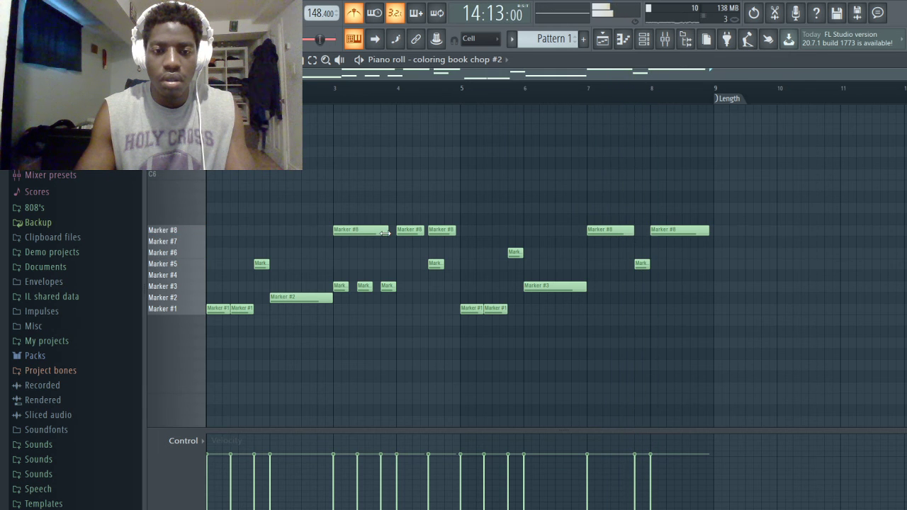
{"action": "key", "text": "space"}
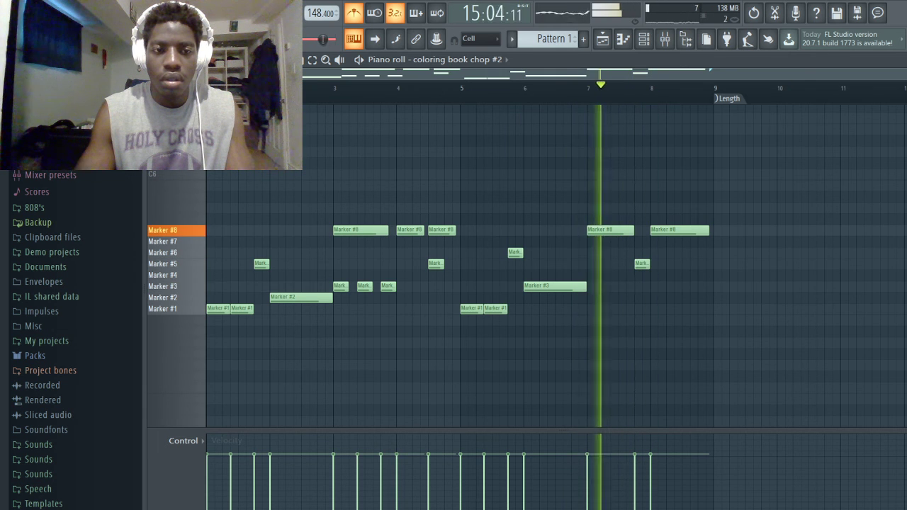
{"action": "key", "text": "space"}
{"action": "key", "text": "space"}
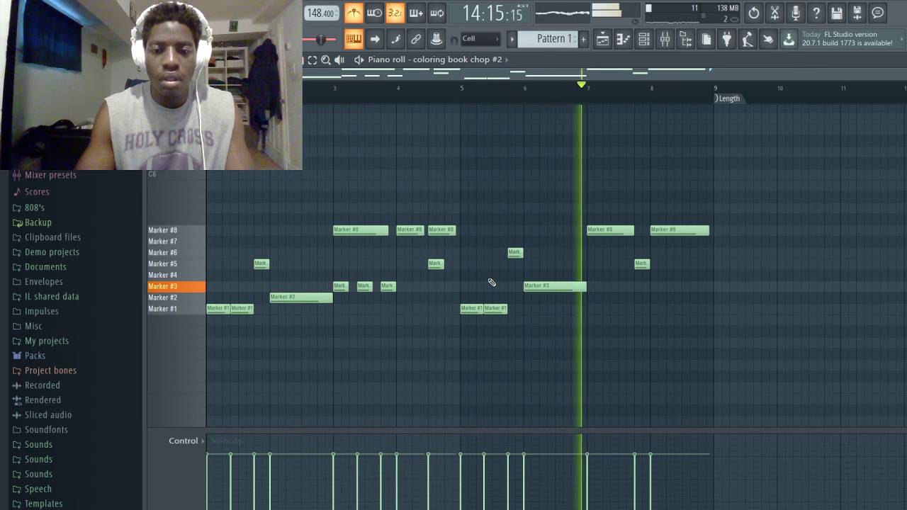
{"action": "key", "text": "space"}
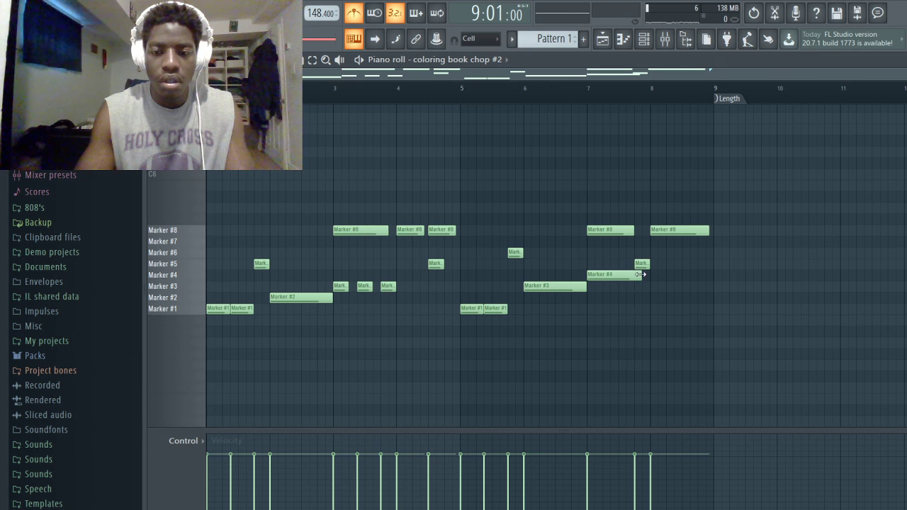
- Replace bar 7's Marker #8 note with a half-bar Marker #4 note, and repeat that note through the end of bar 8
{"action": "left_click", "coordinate": [462, 88]}
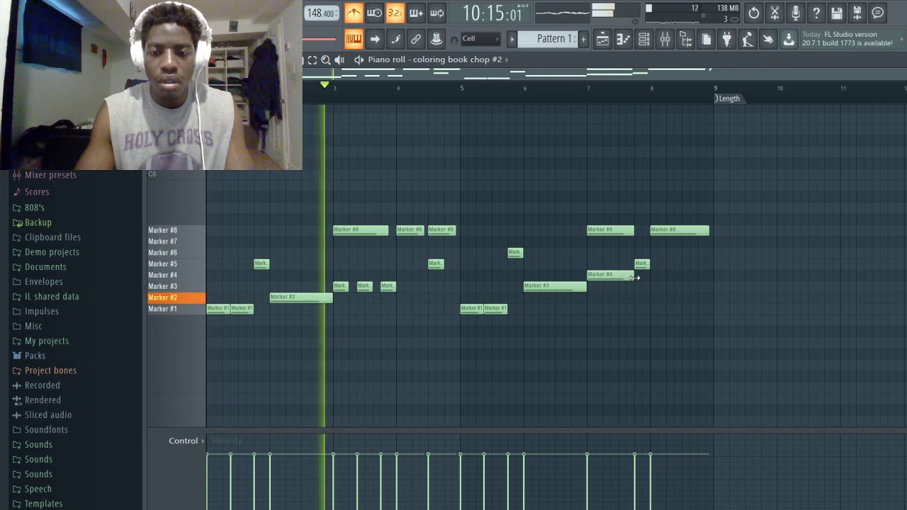
{"action": "right_click", "coordinate": [621, 231]}
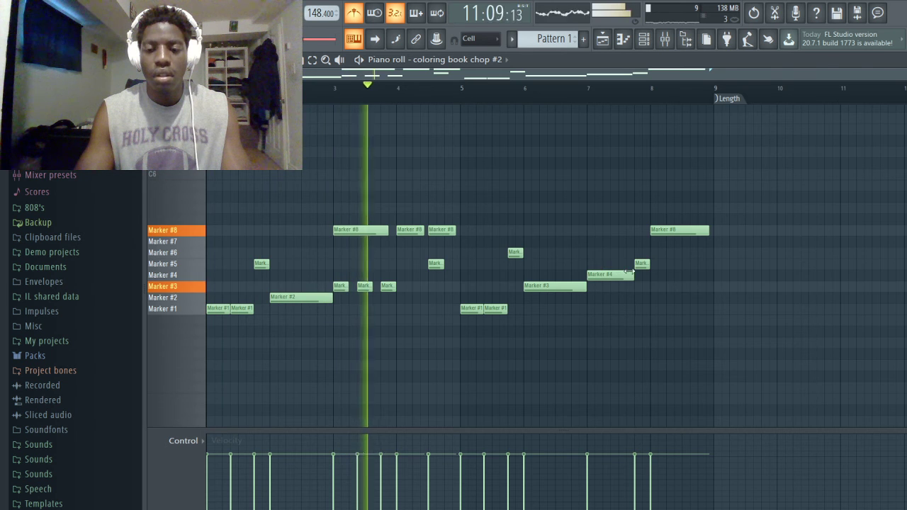
{"action": "left_click_drag", "start_coordinate": [630, 274], "coordinate": [619, 278]}
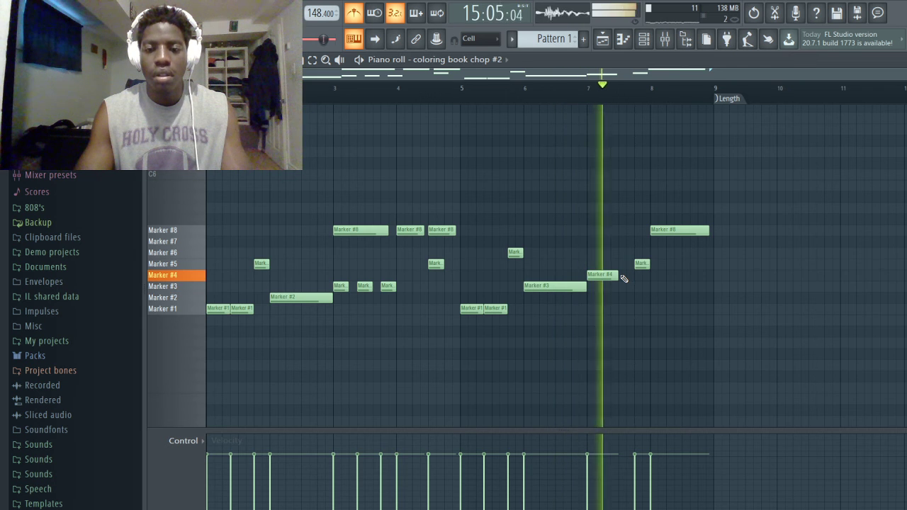
{"action": "left_click", "coordinate": [620, 275]}
{"action": "left_click", "coordinate": [654, 275]}
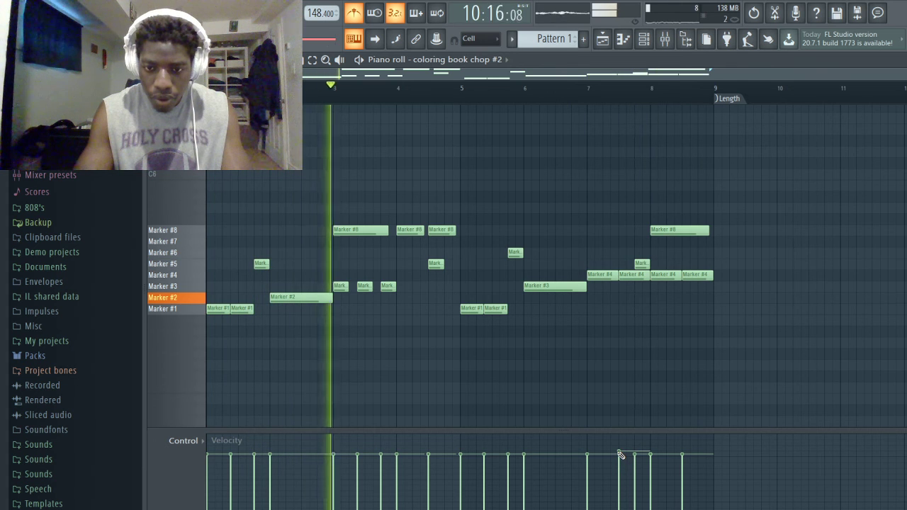
- Lower the velocities in descending steps at the second, third and fourth Marker #4 notes across bars 7 and 8
{"action": "left_click_drag", "start_coordinate": [620, 454], "coordinate": [622, 472]}
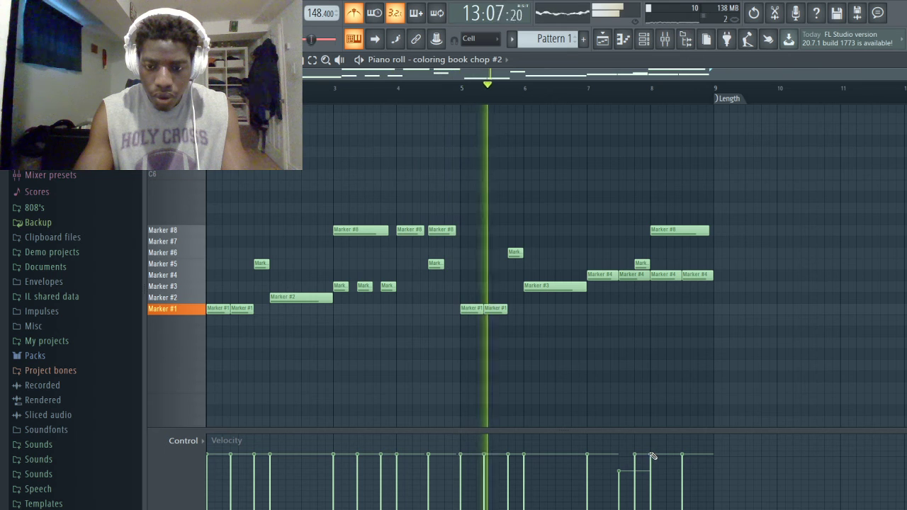
{"action": "left_click_drag", "start_coordinate": [647, 455], "coordinate": [652, 488]}
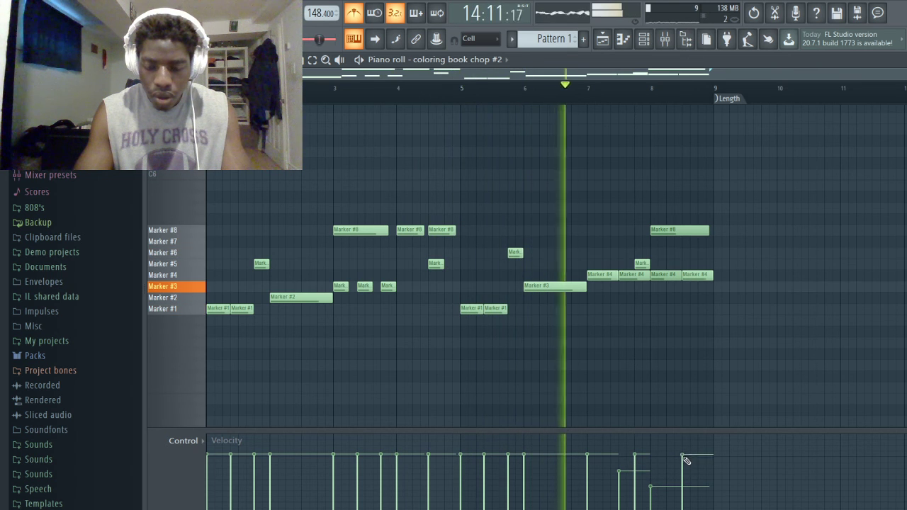
{"action": "left_click_drag", "start_coordinate": [684, 462], "coordinate": [687, 503]}
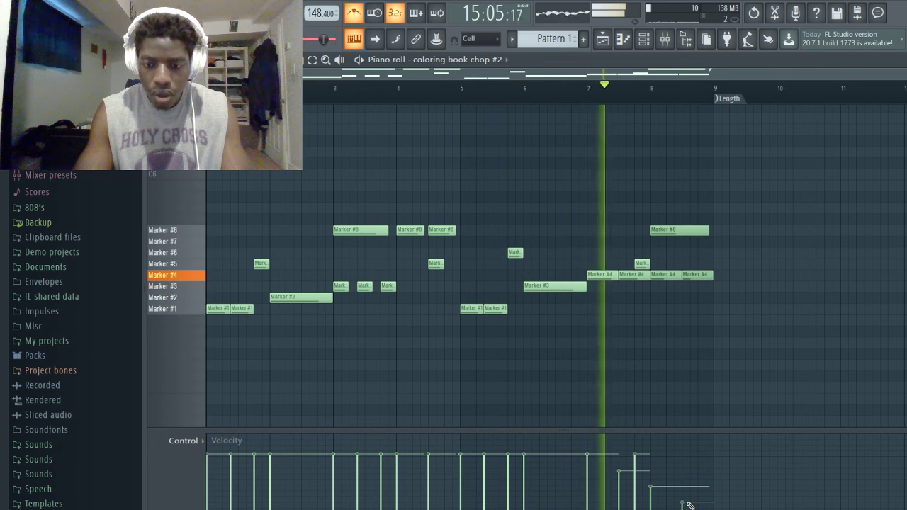
- Try a half-bar Marker #5 note at the start of bar 4, auditioning the pattern with and without it, and delete the note
{"action": "left_click", "coordinate": [398, 264]}
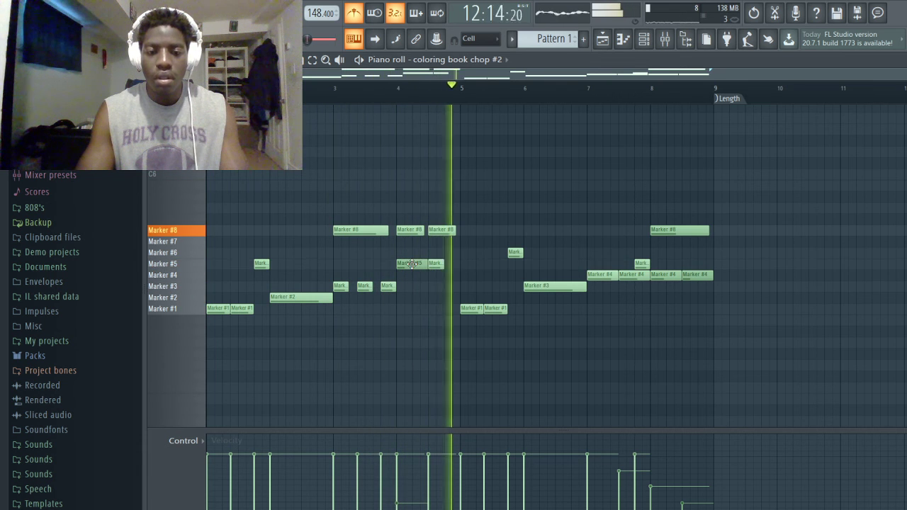
{"action": "right_click", "coordinate": [415, 263]}
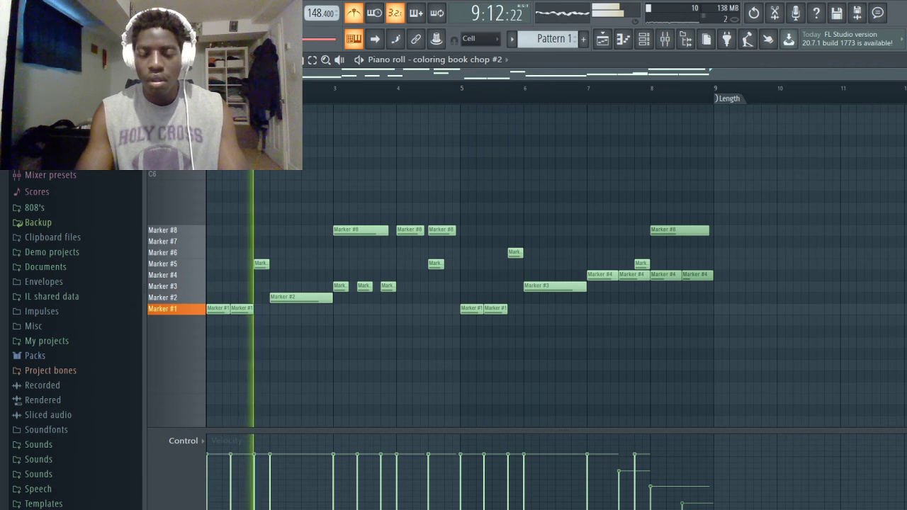
{"action": "left_click", "coordinate": [411, 264]}
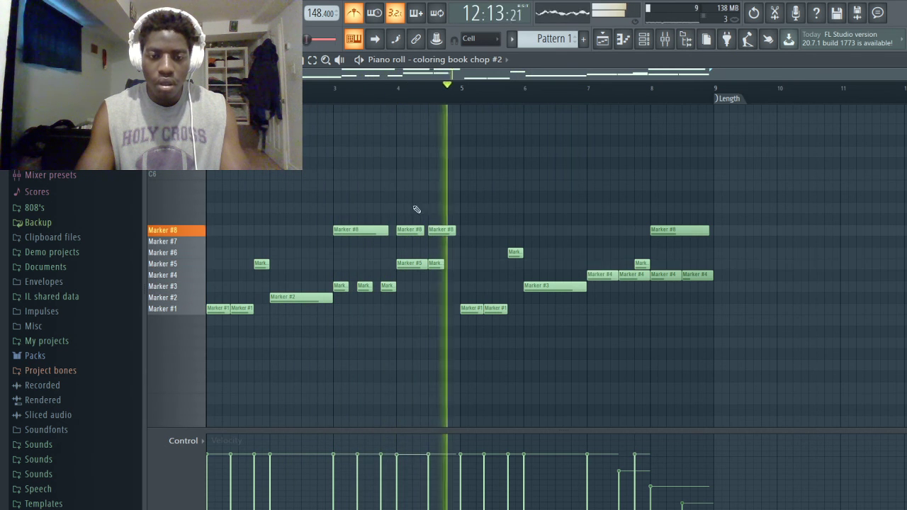
{"action": "key", "text": "space"}
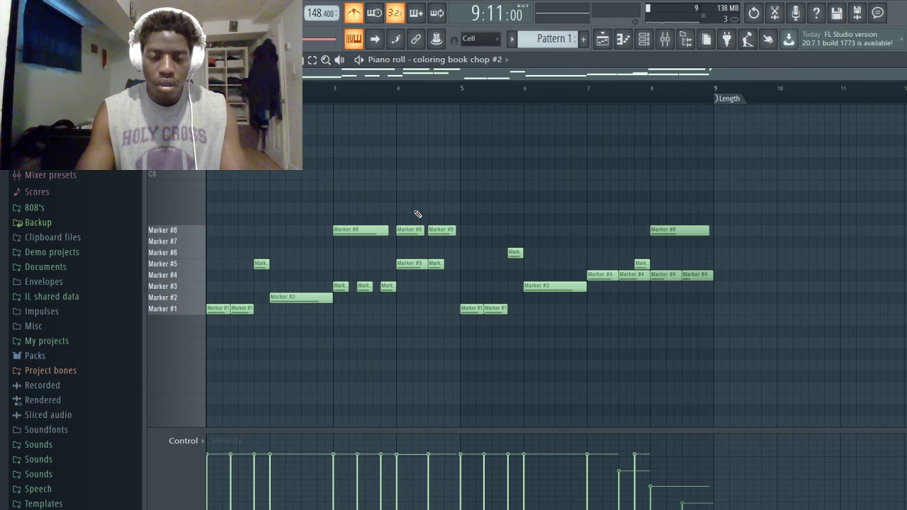
{"action": "right_click", "coordinate": [402, 263]}
{"action": "key", "text": "space"}
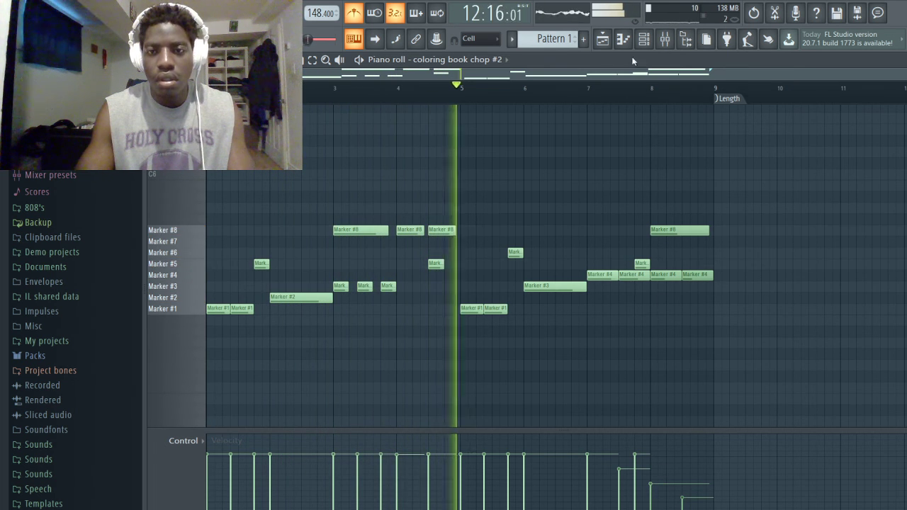
- Audition the pattern in the playlist, and slightly raise the velocities of the fading Marker #4 notes in bars 7 and 8
{"action": "key", "text": "F5"}
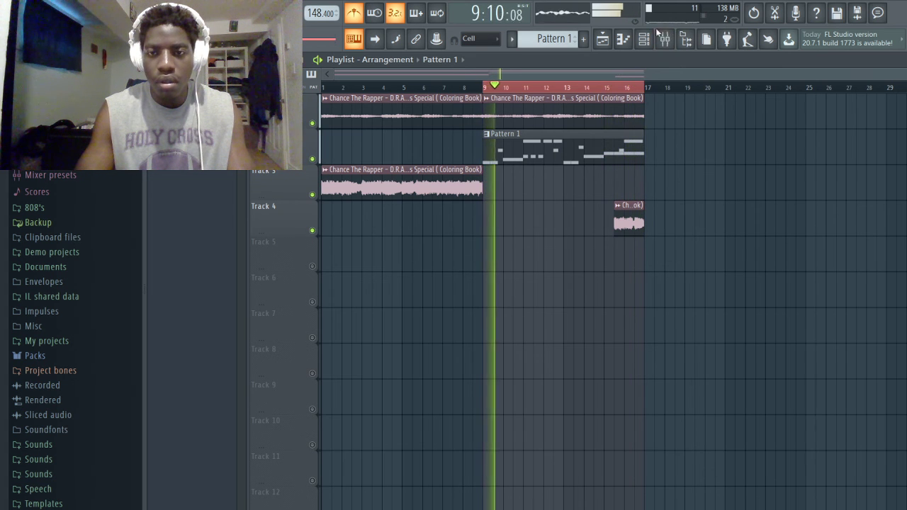
{"action": "double_click", "coordinate": [614, 148]}
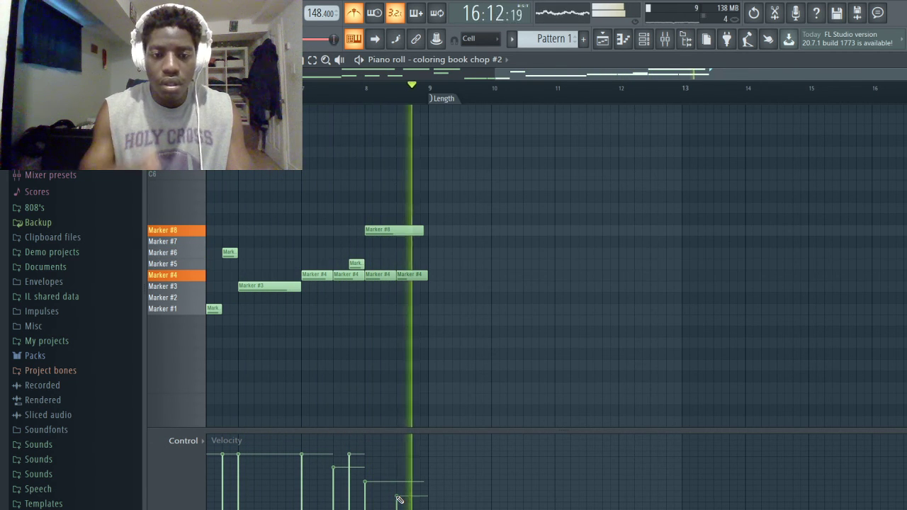
{"action": "left_click", "coordinate": [603, 40]}
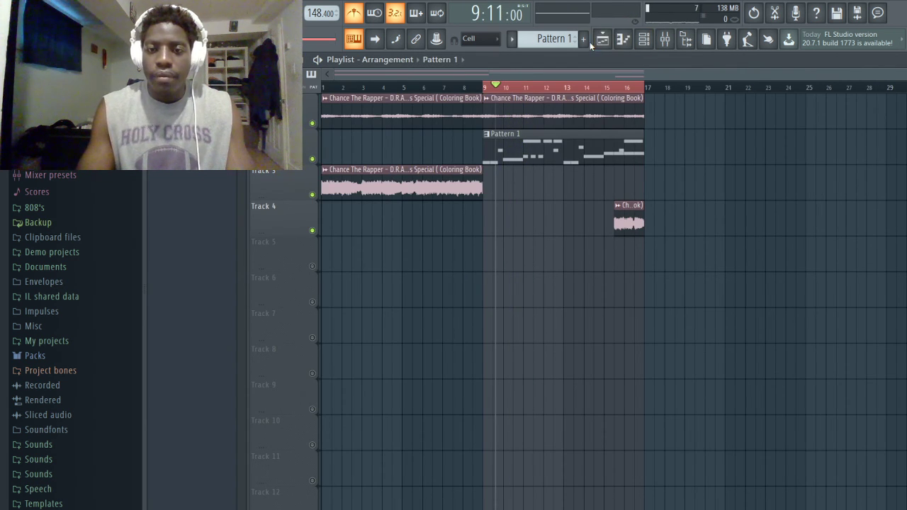
{"action": "left_click", "coordinate": [625, 40]}
{"action": "left_click", "coordinate": [643, 40]}
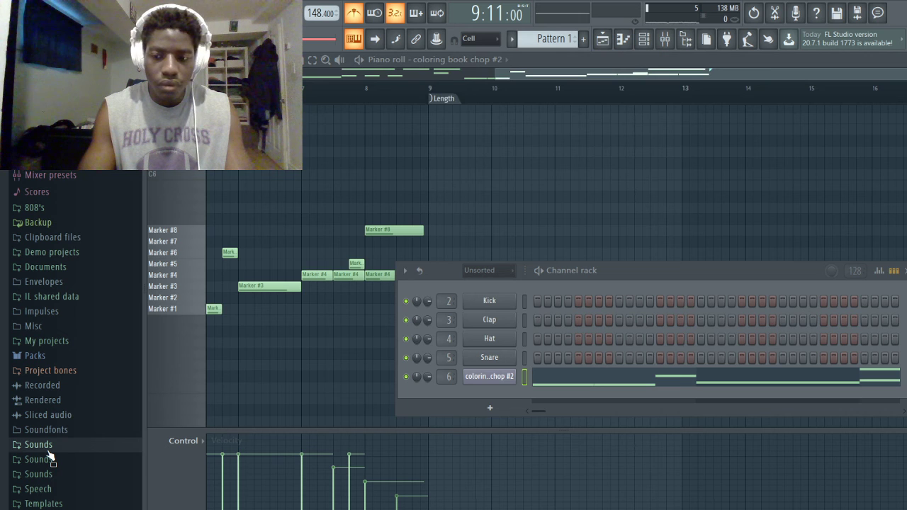
{"action": "left_click", "coordinate": [33, 488]}
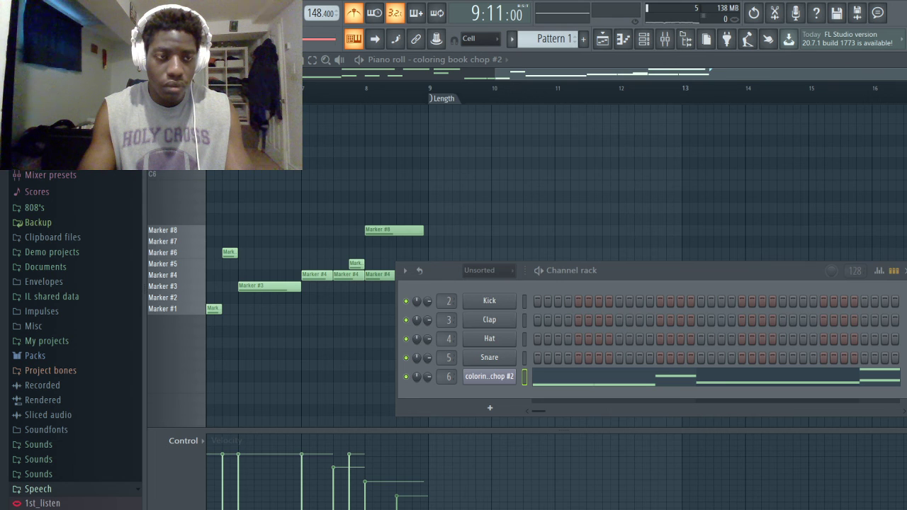
{"action": "left_click", "coordinate": [602, 41]}
{"action": "scroll", "coordinate": [78, 486], "scroll_direction": "down", "scroll_amount": 3}
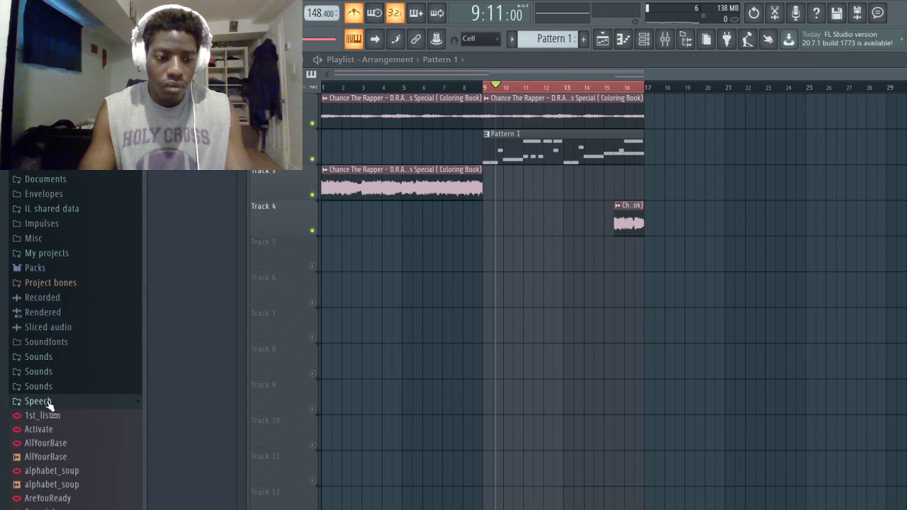
{"action": "left_click", "coordinate": [42, 391]}
{"action": "left_click_drag", "start_coordinate": [48, 448], "coordinate": [26, 446]}
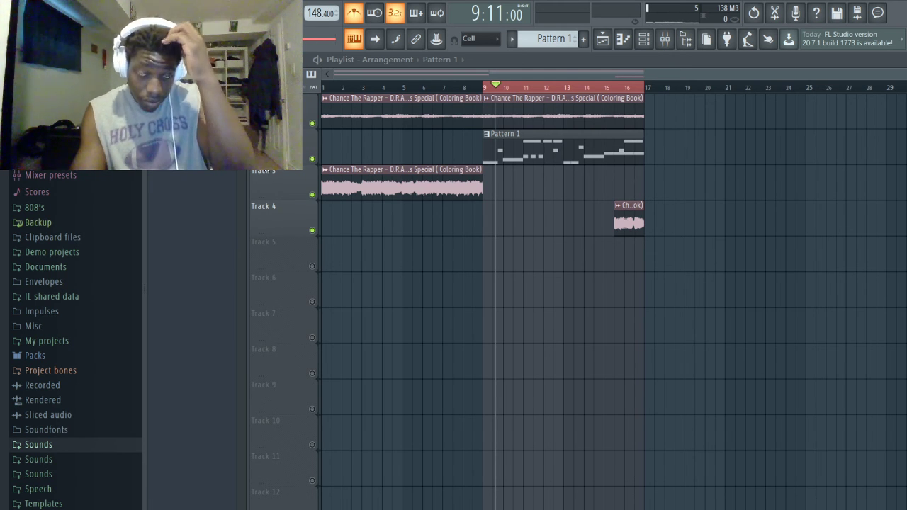
- Browse to the Sounds folder inside the beats folder under World Takeover > KGS > Content Plan
{"action": "left_click", "coordinate": [38, 460]}
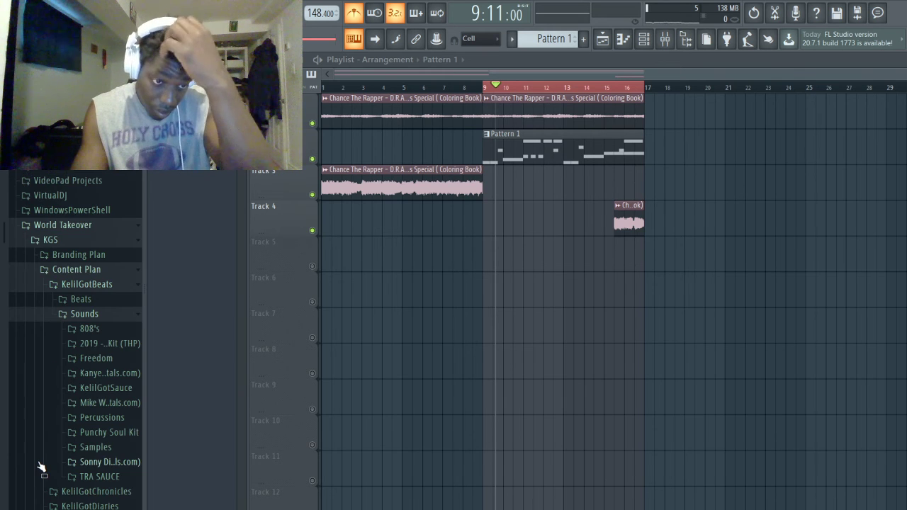
{"action": "left_click", "coordinate": [66, 243]}
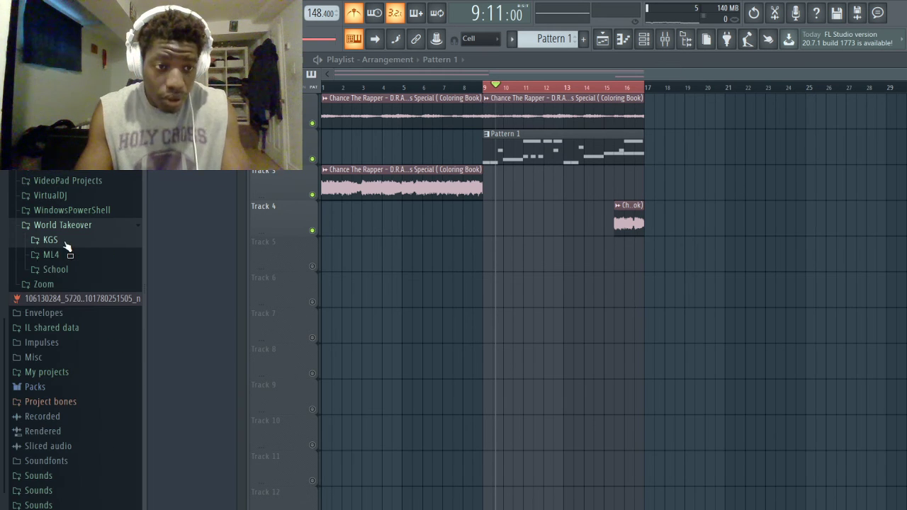
{"action": "left_click", "coordinate": [51, 241]}
{"action": "scroll", "coordinate": [105, 320], "scroll_direction": "down", "scroll_amount": 4}
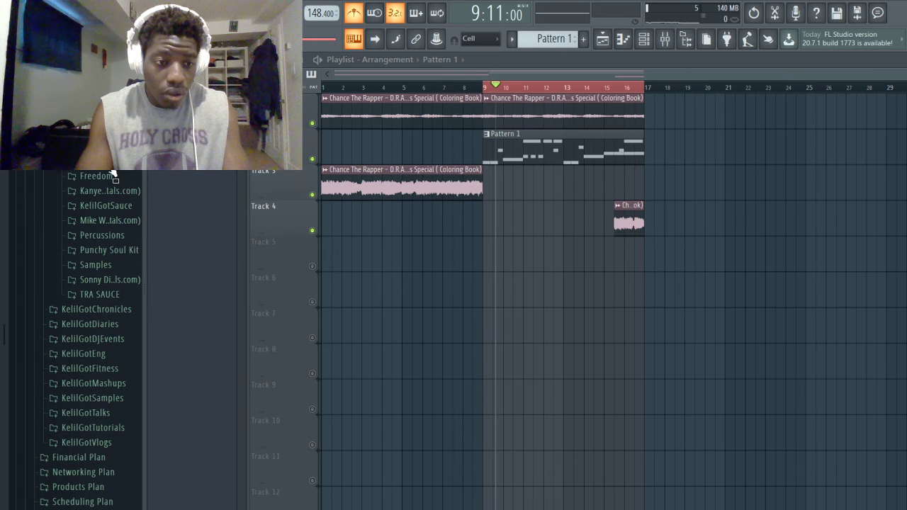
{"action": "left_click", "coordinate": [103, 325]}
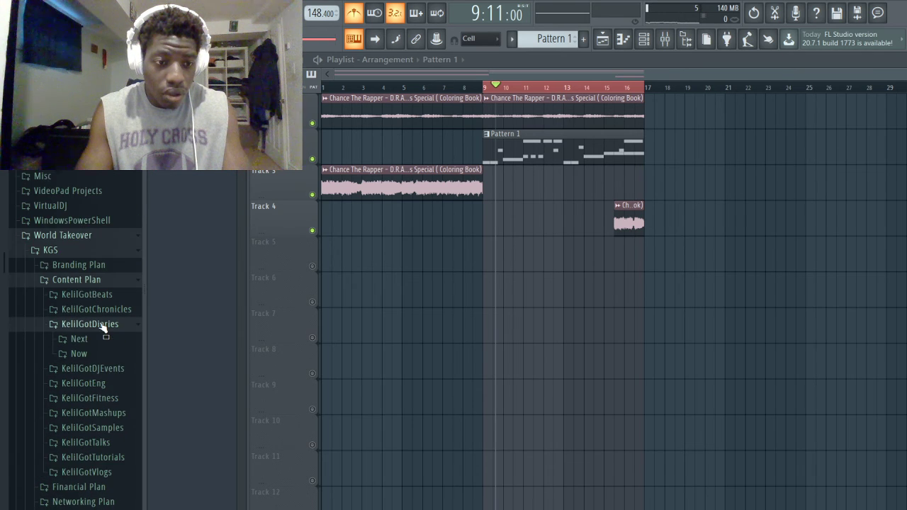
{"action": "left_click", "coordinate": [102, 325]}
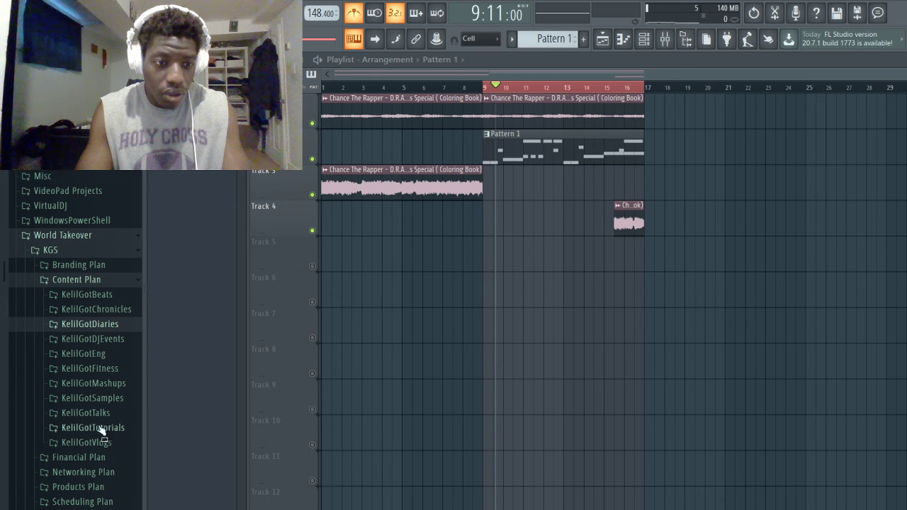
{"action": "left_click", "coordinate": [92, 294]}
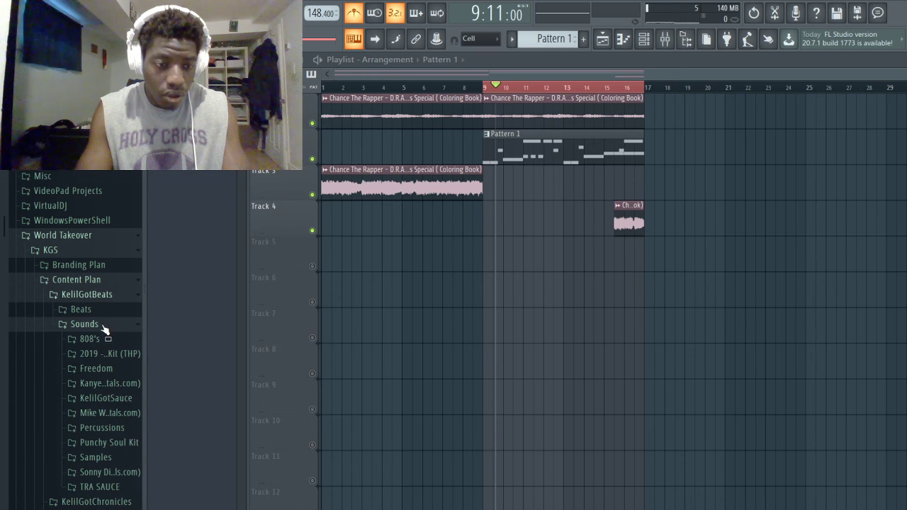
- Replace the Kick channel's sample with Kick [ slatt ] from the Kicks folder in KelilGotSauce
{"action": "scroll", "coordinate": [103, 328], "scroll_direction": "down", "scroll_amount": 3}
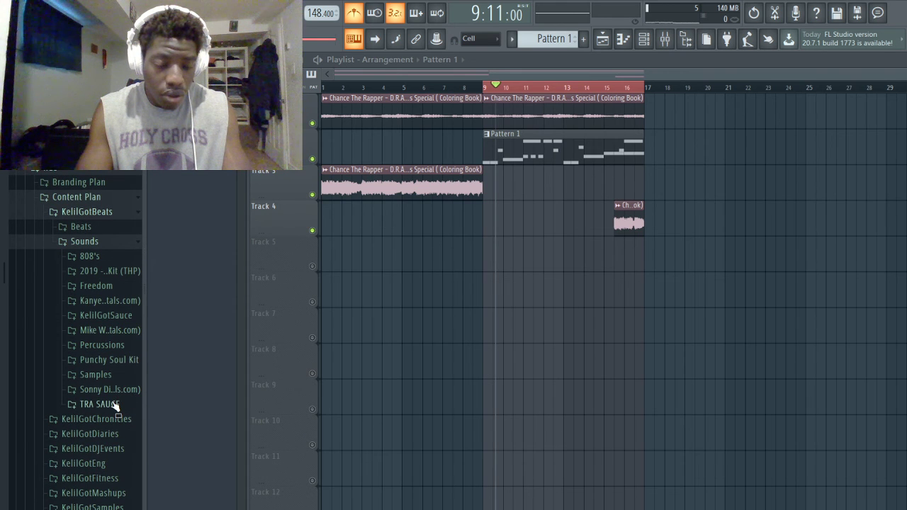
{"action": "key", "text": "space"}
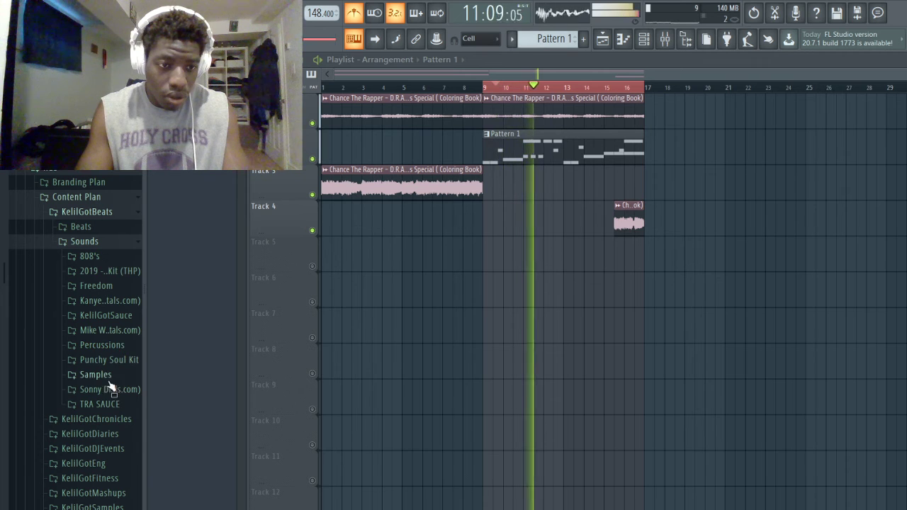
{"action": "left_click", "coordinate": [106, 316]}
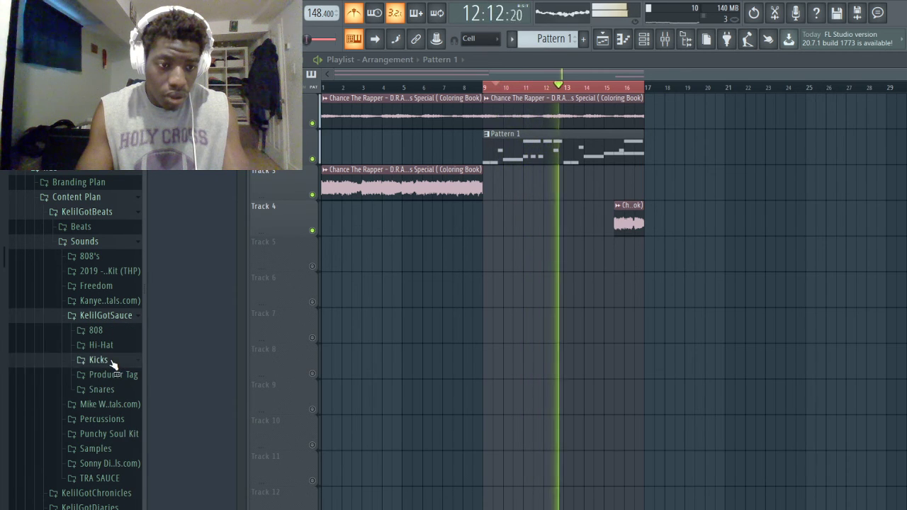
{"action": "left_click", "coordinate": [106, 360]}
{"action": "left_click", "coordinate": [115, 377]}
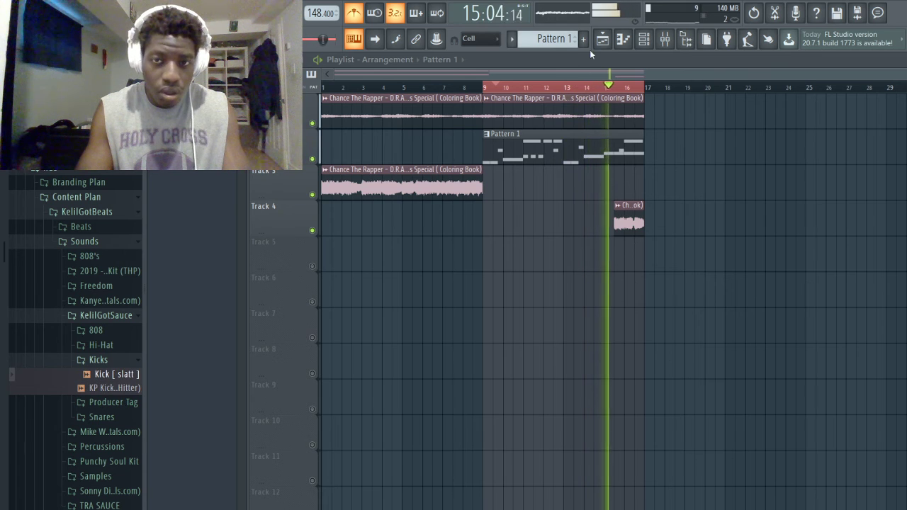
{"action": "left_click", "coordinate": [666, 39]}
{"action": "key", "text": "space"}
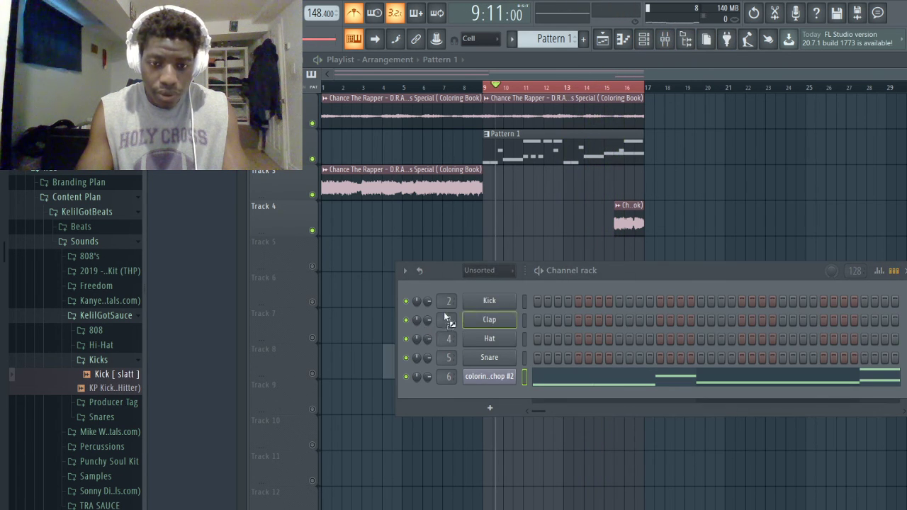
{"action": "left_click_drag", "start_coordinate": [444, 312], "coordinate": [458, 305]}
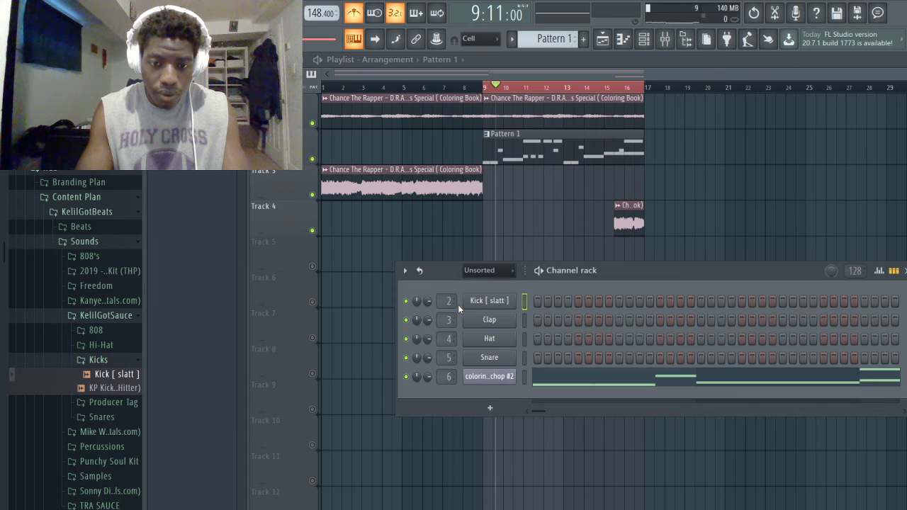
- Audition the snares in KelilGotSauce over the loop and load the Maaly Raw UnFazed Snare into the Snare channel
{"action": "left_click", "coordinate": [94, 360]}
{"action": "left_click", "coordinate": [100, 344]}
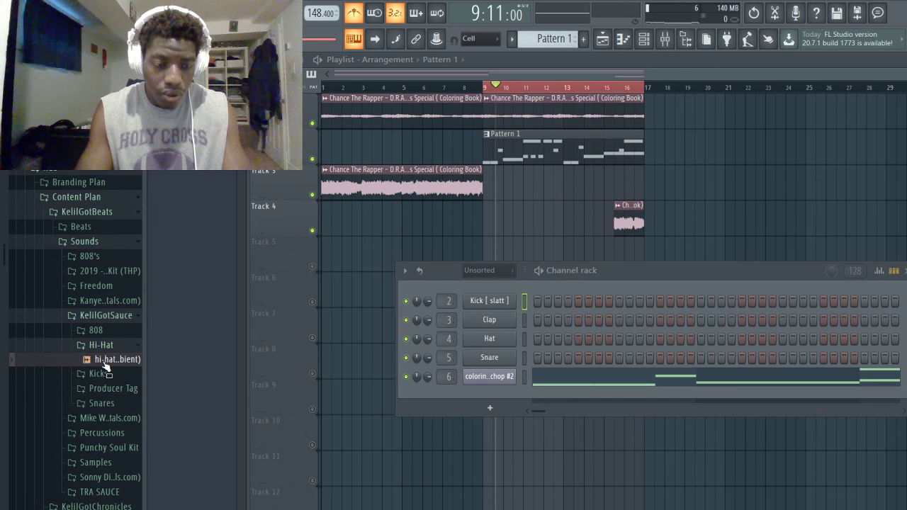
{"action": "left_click", "coordinate": [113, 389]}
{"action": "left_click", "coordinate": [101, 418]}
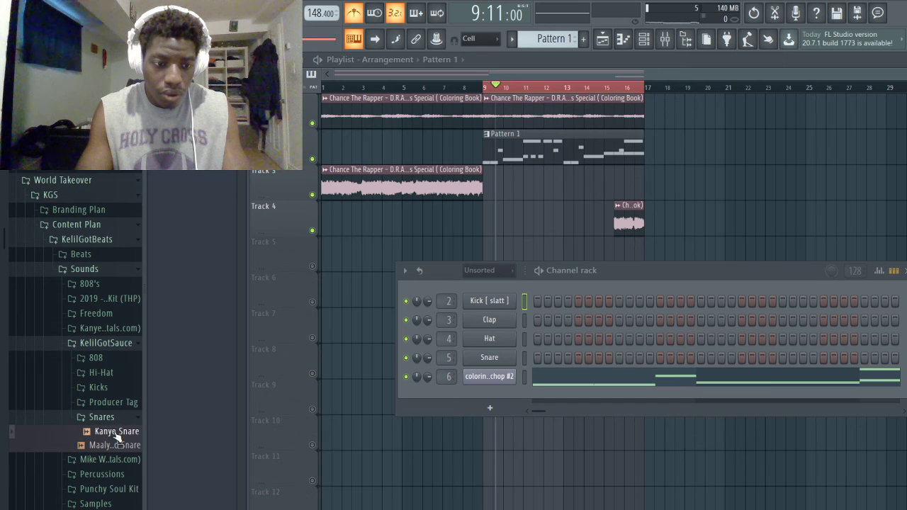
{"action": "key", "text": "space"}
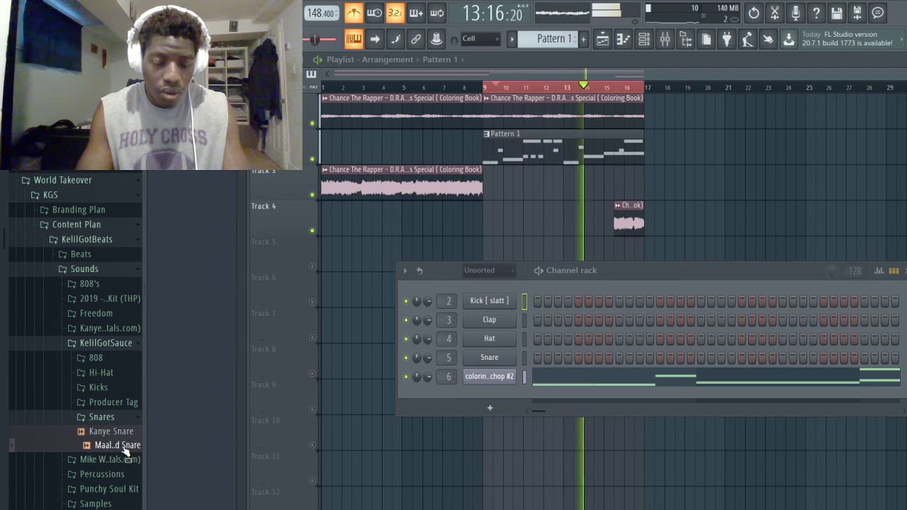
{"action": "left_click_drag", "start_coordinate": [545, 394], "coordinate": [496, 358]}
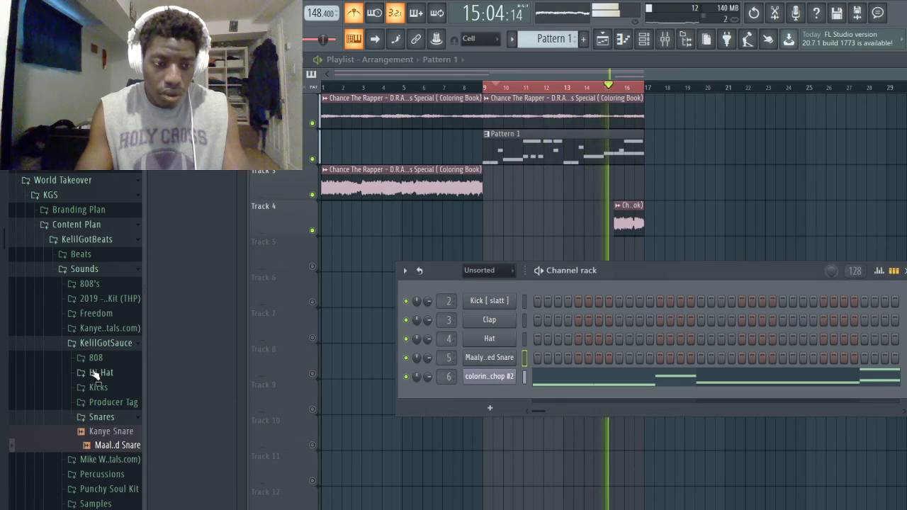
- Load Hi Hat [ diamond ] from the Kbeazy drum kit's Hi Hats folder under TRA SAUCE into the Hat channel
{"action": "left_click", "coordinate": [93, 346]}
{"action": "key", "text": "space"}
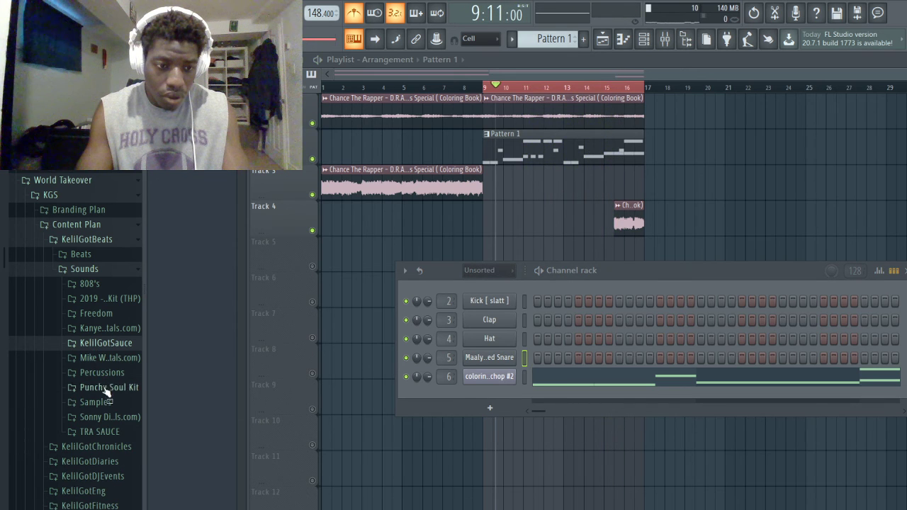
{"action": "left_click", "coordinate": [103, 433]}
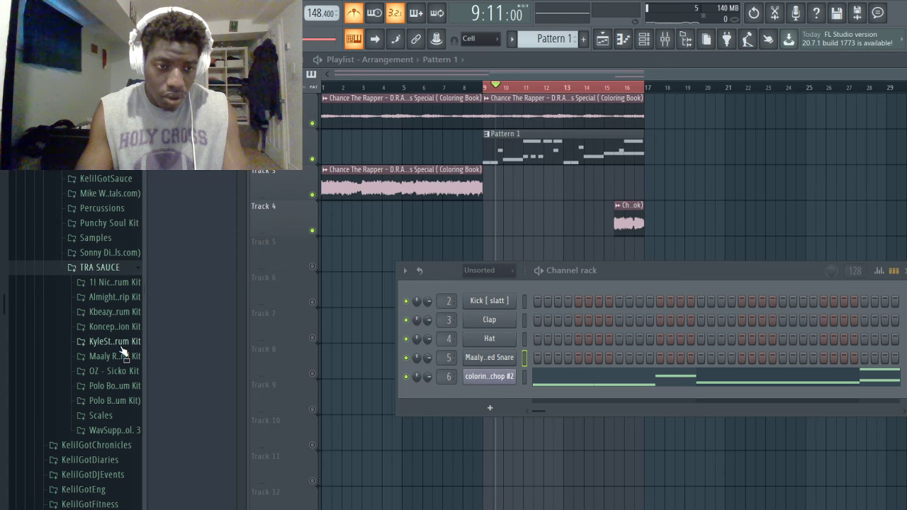
{"action": "left_click", "coordinate": [114, 312]}
{"action": "left_click", "coordinate": [112, 357]}
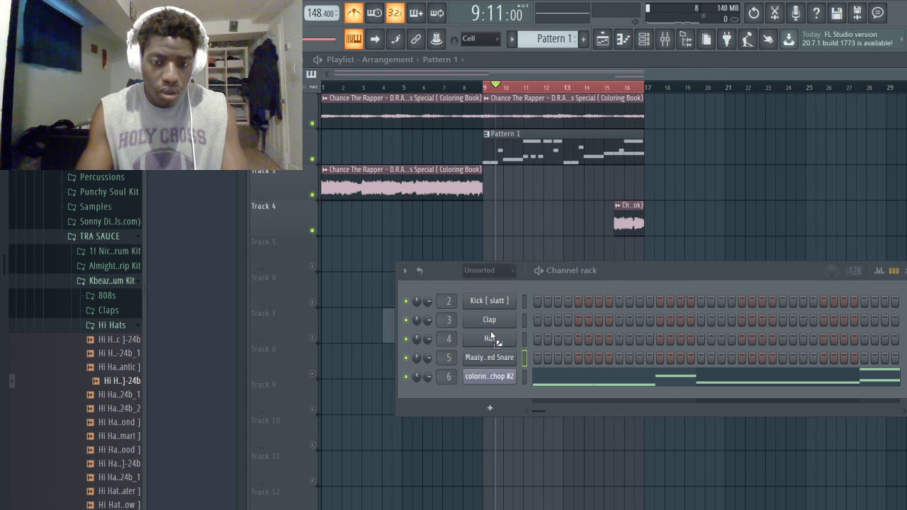
{"action": "left_click_drag", "start_coordinate": [491, 338], "coordinate": [494, 343]}
- Fill the hi-hat channel with a hit on every second step and audition it in the playlist from bar 9
{"action": "key", "text": "F7"}
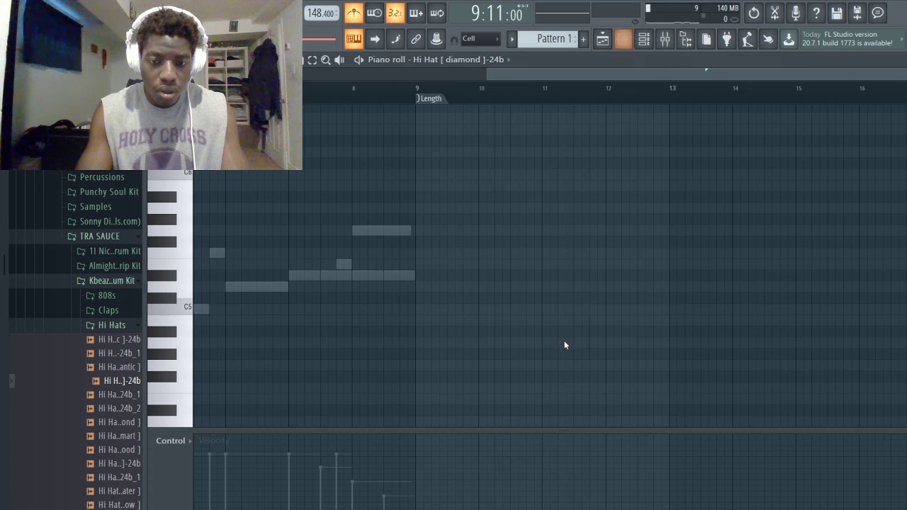
{"action": "left_click", "coordinate": [646, 39]}
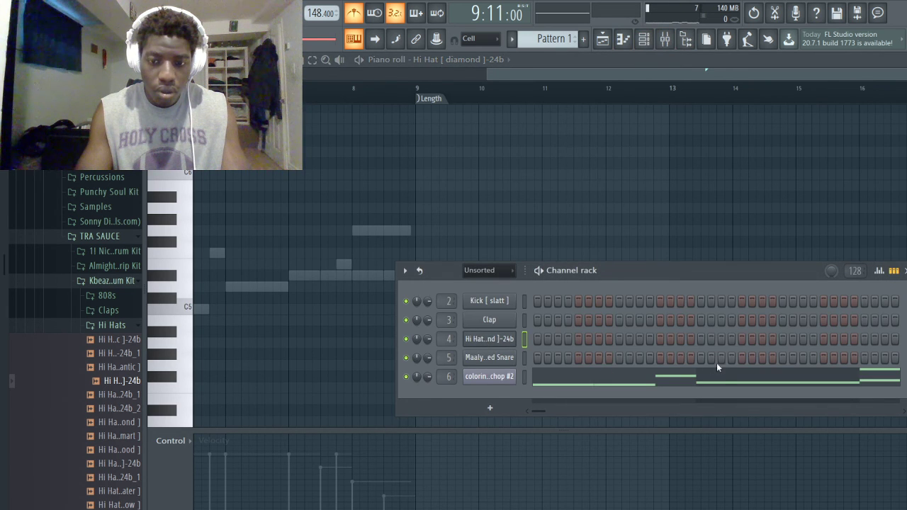
{"action": "key", "text": "ctrl+v"}
{"action": "key", "text": "space"}
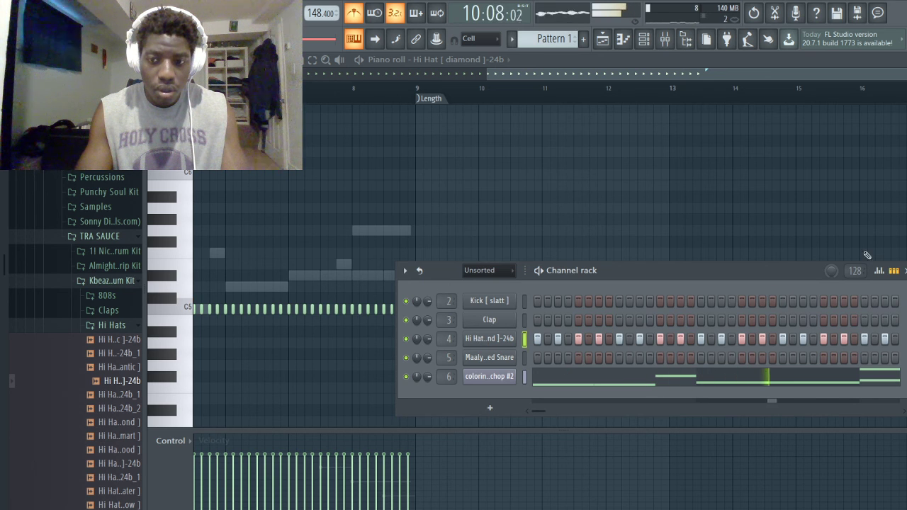
{"action": "left_click", "coordinate": [602, 39]}
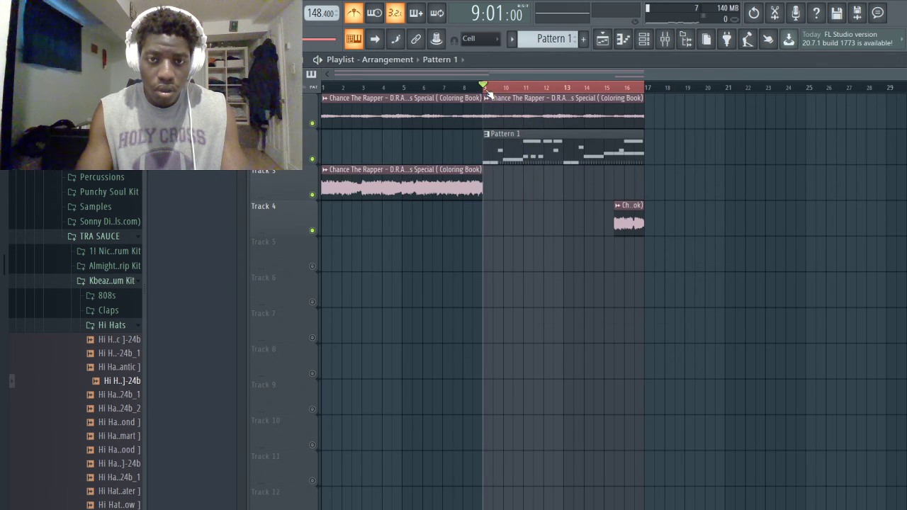
{"action": "left_click", "coordinate": [644, 39]}
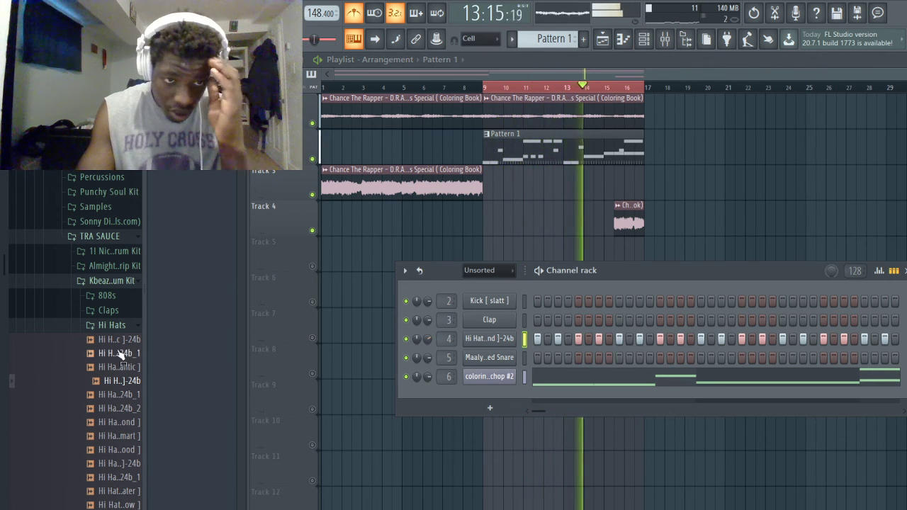
- Audition the samples in the Kbeazy drum kit's Claps folder over the playing loop
{"action": "left_click", "coordinate": [112, 326]}
{"action": "left_click", "coordinate": [109, 312]}
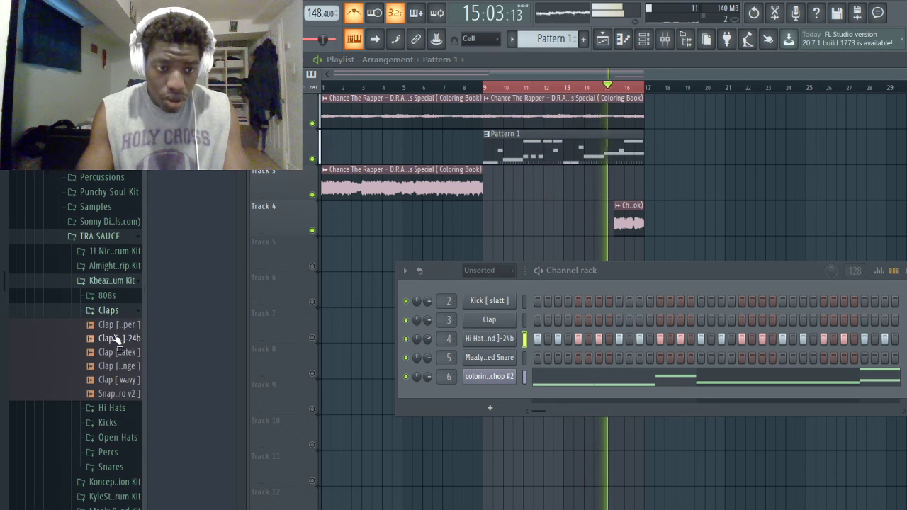
{"action": "key", "text": "Down"}
{"action": "key", "text": "Down"}
{"action": "key", "text": "Down"}
{"action": "key", "text": "Down"}
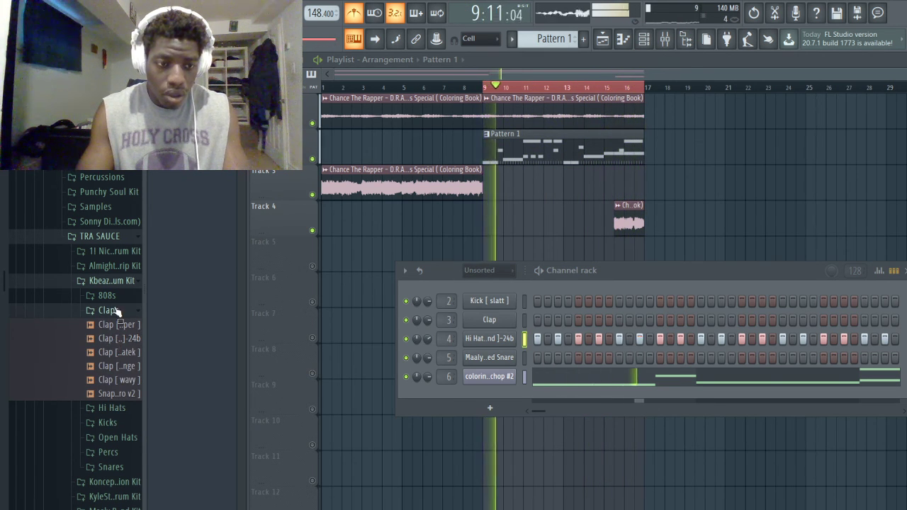
{"action": "left_click", "coordinate": [113, 311]}
- Place seven short B4 notes across bars 1 to 4 in the Maaly Raw UnFazed Snare's piano roll
{"action": "left_click", "coordinate": [493, 358]}
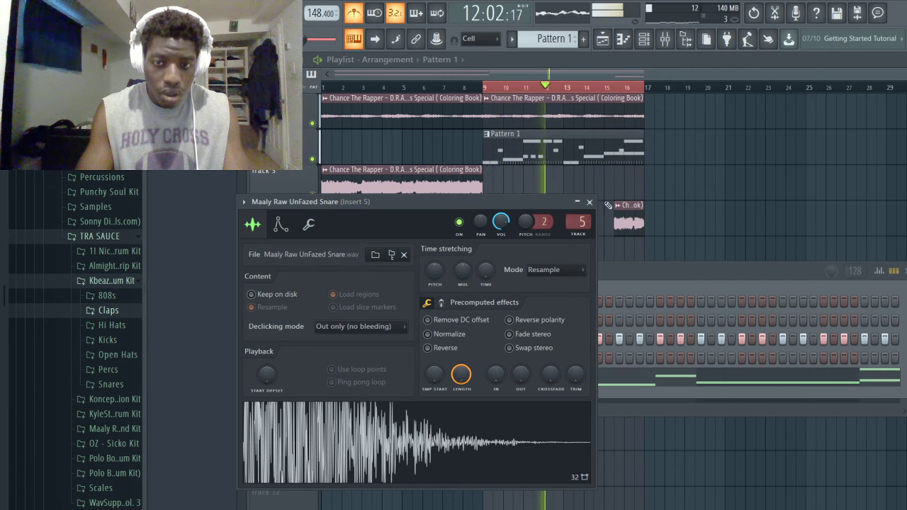
{"action": "left_click", "coordinate": [589, 202]}
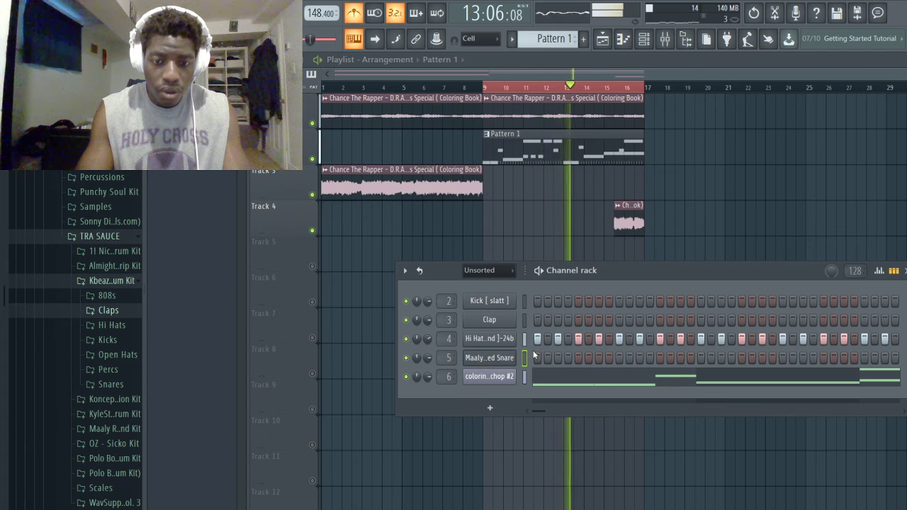
{"action": "key", "text": "F7"}
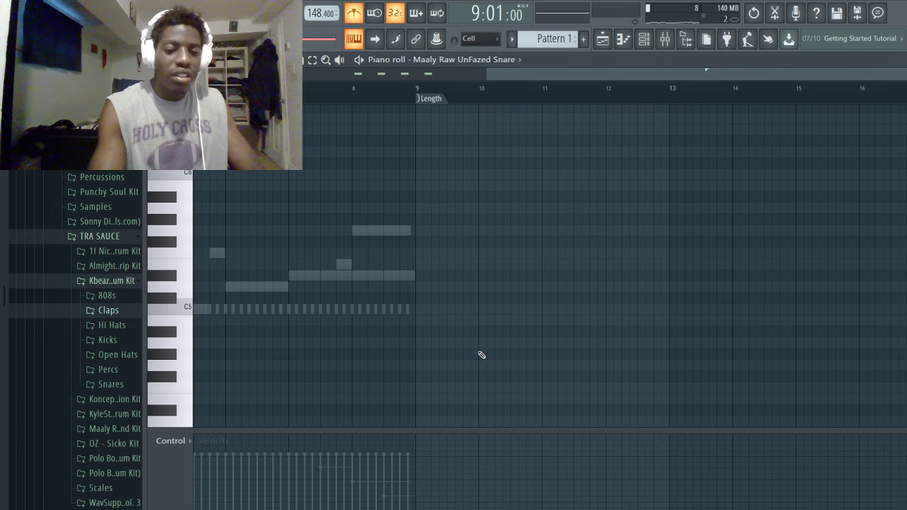
{"action": "scroll", "coordinate": [306, 340], "scroll_direction": "left", "scroll_amount": 5}
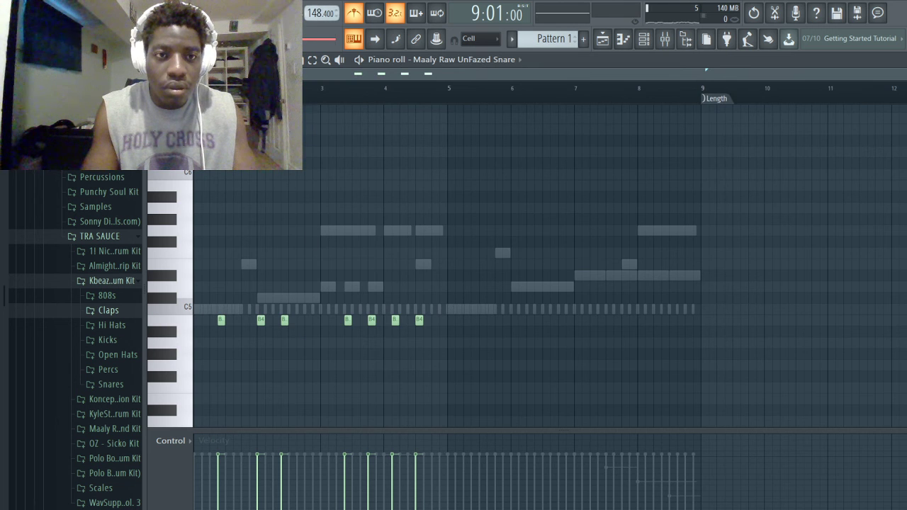
- Shift the bar 1 snare note and both bar 2 snare notes later, onto steps 9, 3 and 9, auditioning the timing
{"action": "key", "text": "space"}
{"action": "key", "text": "space"}
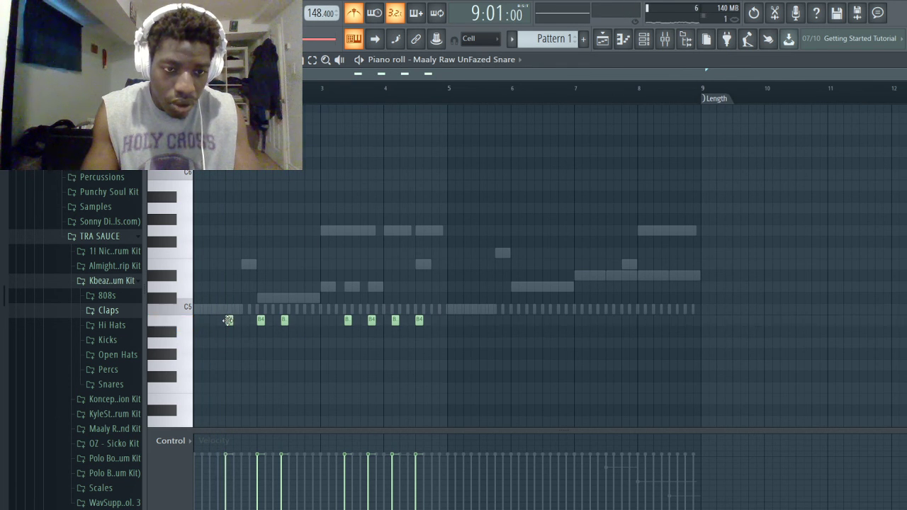
{"action": "key", "text": "space"}
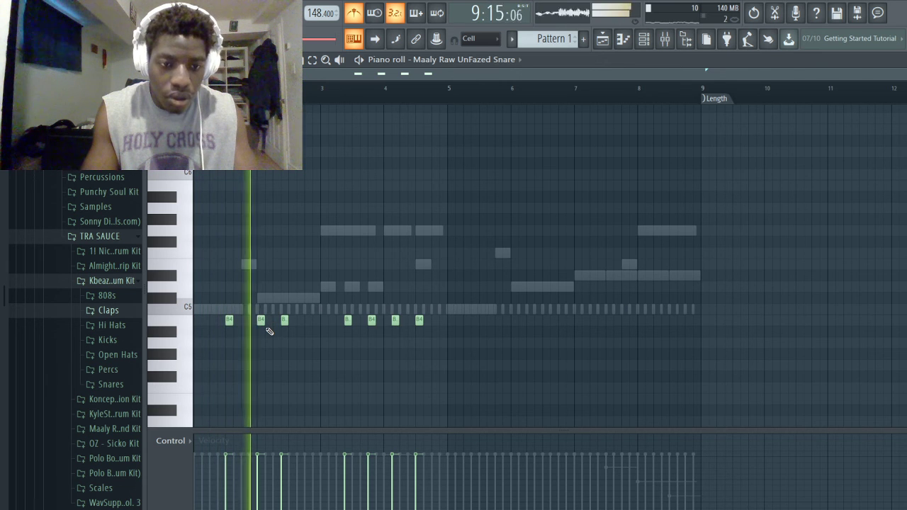
{"action": "key", "text": "space"}
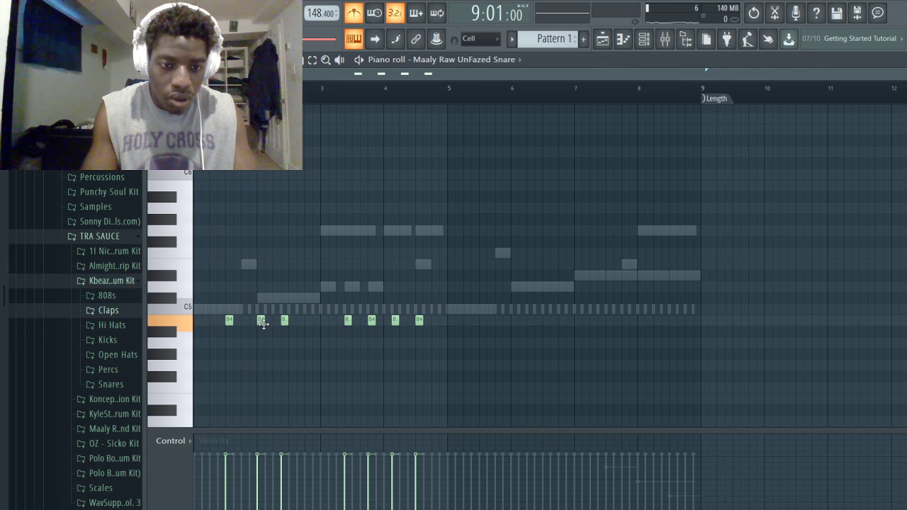
{"action": "key", "text": "space"}
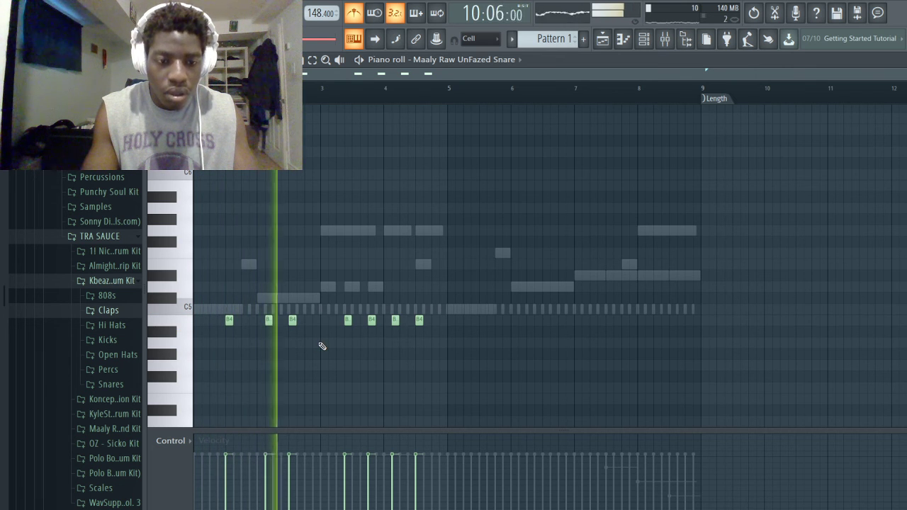
- Add B4 snare notes on beat 3 of bar 3 and the start of bar 4, and shift the notes around bar 4's start an eighth later
{"action": "key", "text": "space"}
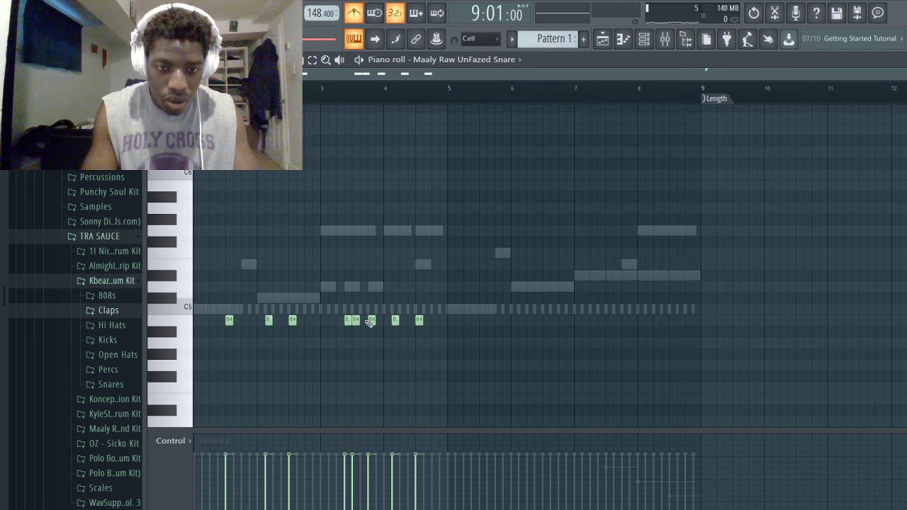
{"action": "key", "text": "space"}
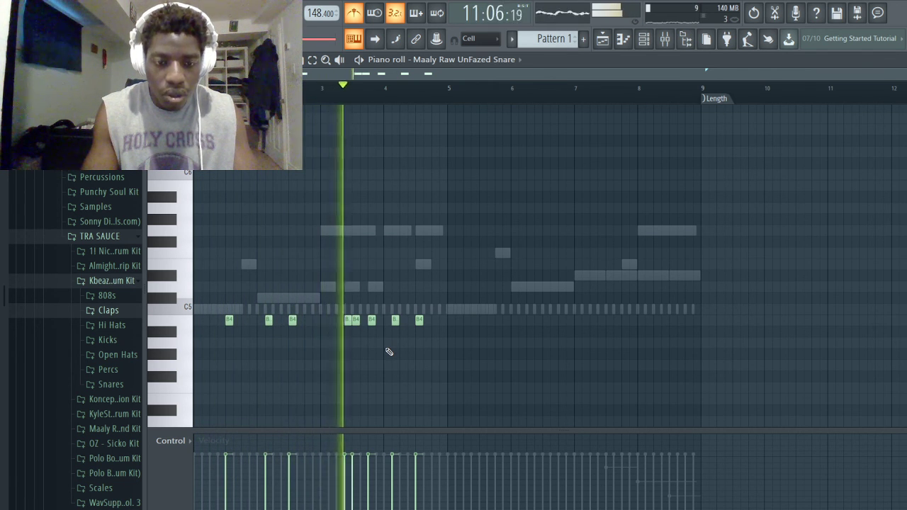
{"action": "key", "text": "space"}
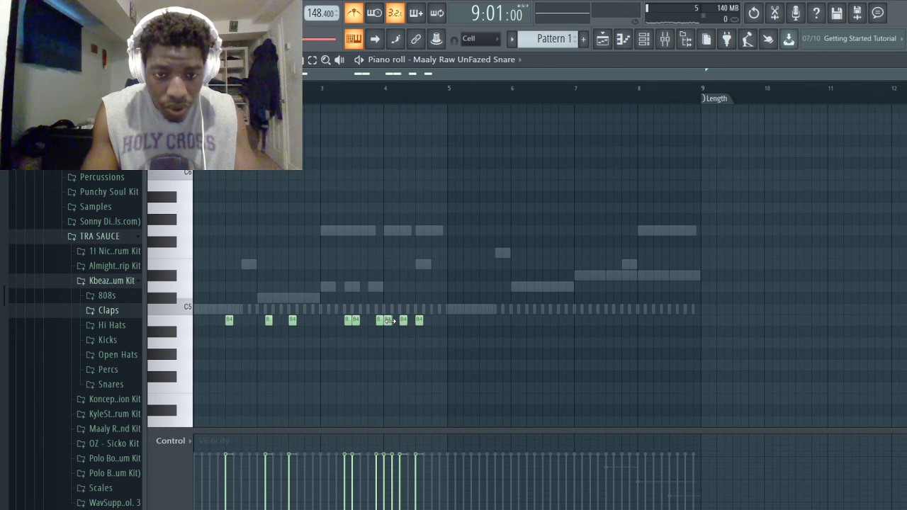
- Nudge the two adjacent snare notes around the start of bar 4 one step earlier and audition the pattern
{"action": "scroll", "coordinate": [389, 321], "scroll_direction": "up", "scroll_amount": 5}
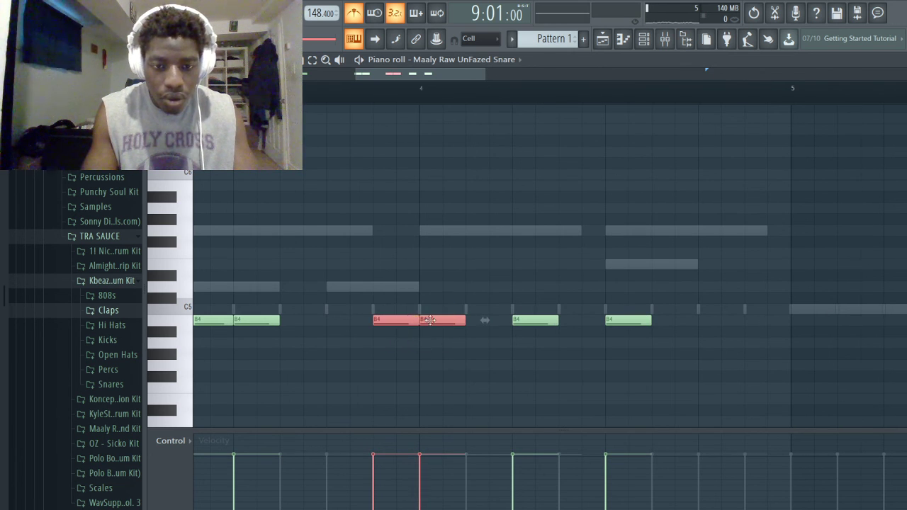
{"action": "scroll", "coordinate": [519, 382], "scroll_direction": "down", "scroll_amount": 5}
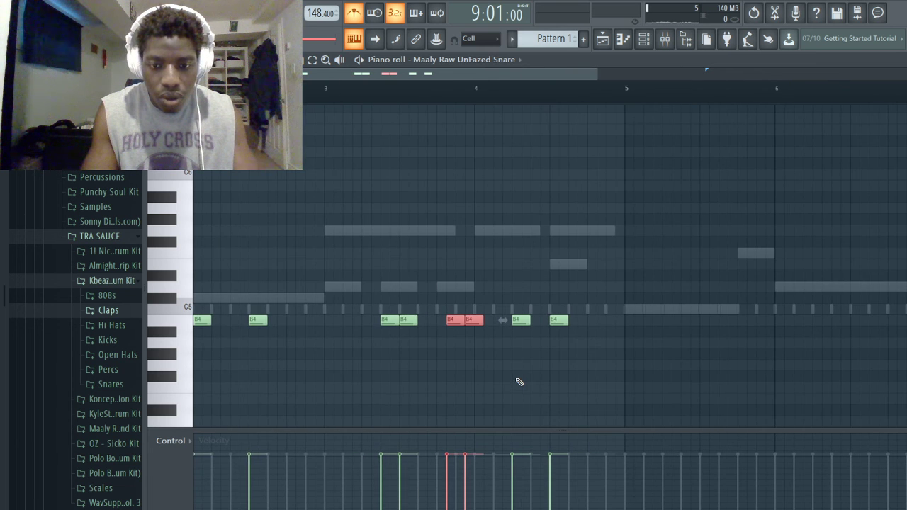
{"action": "key", "text": "space"}
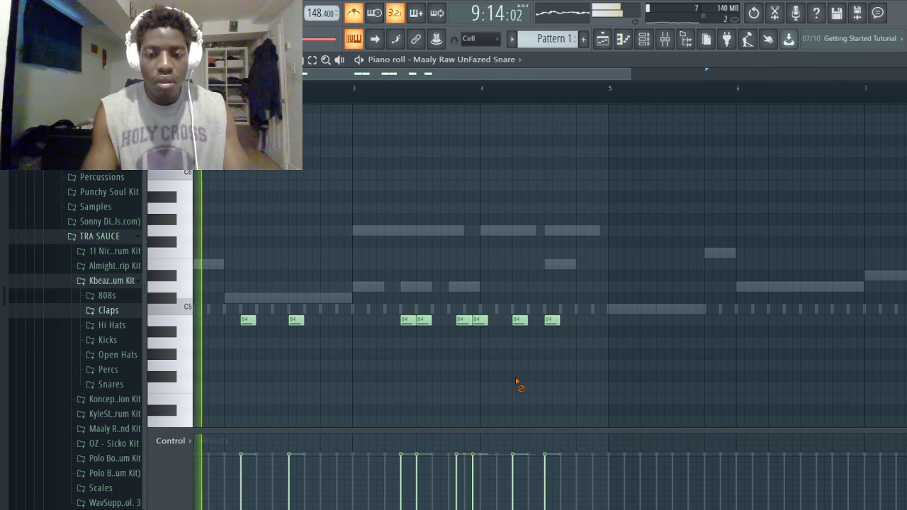
{"action": "scroll", "coordinate": [519, 382], "scroll_direction": "down", "scroll_amount": 2}
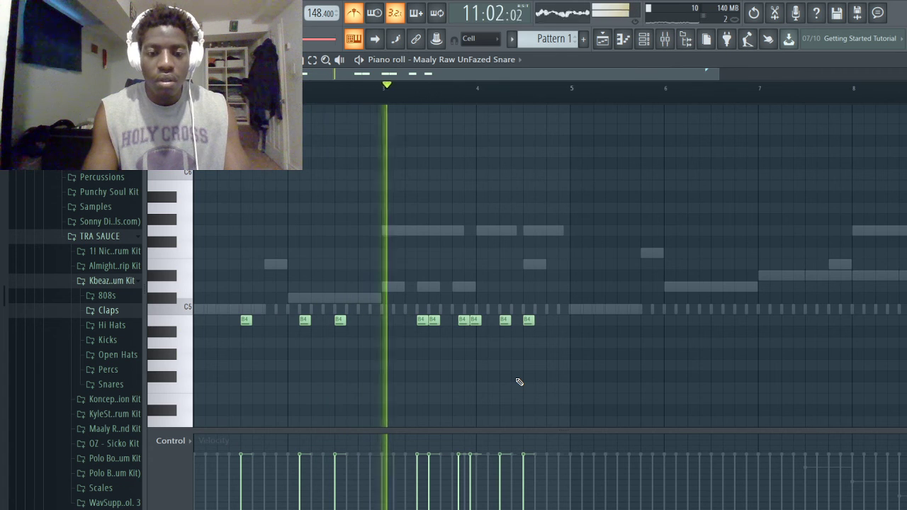
- Delete the first of the two adjacent snare notes just before bar 4 and audition the pattern
{"action": "key", "text": "space"}
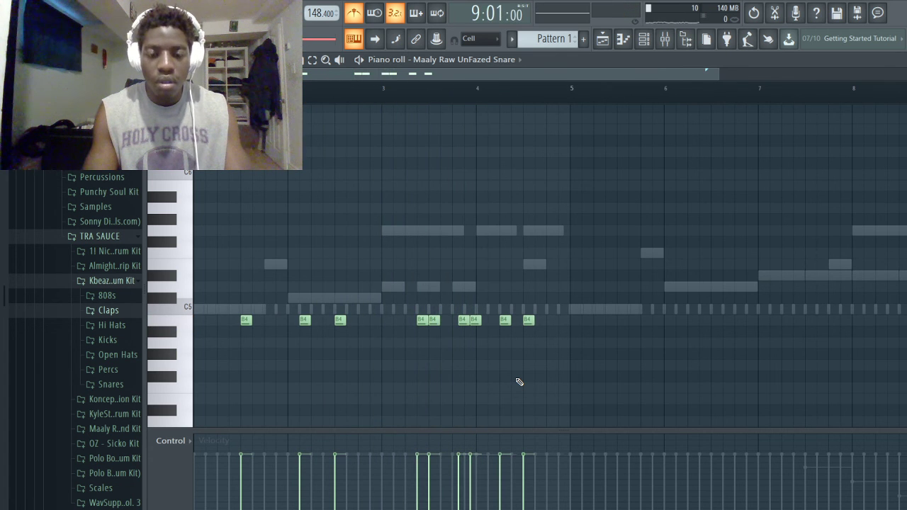
{"action": "scroll", "coordinate": [443, 364], "scroll_direction": "up", "scroll_amount": 2}
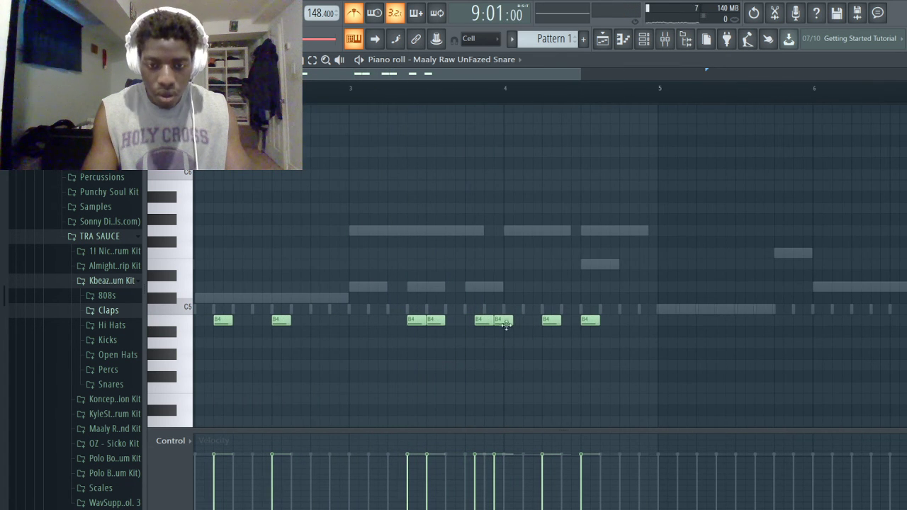
{"action": "scroll", "coordinate": [481, 322], "scroll_direction": "up", "scroll_amount": 1}
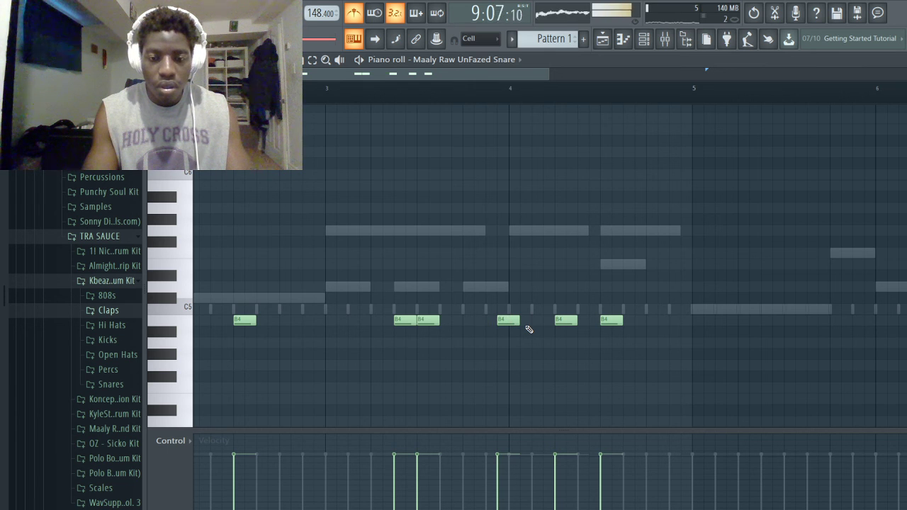
{"action": "scroll", "coordinate": [521, 354], "scroll_direction": "down", "scroll_amount": 4}
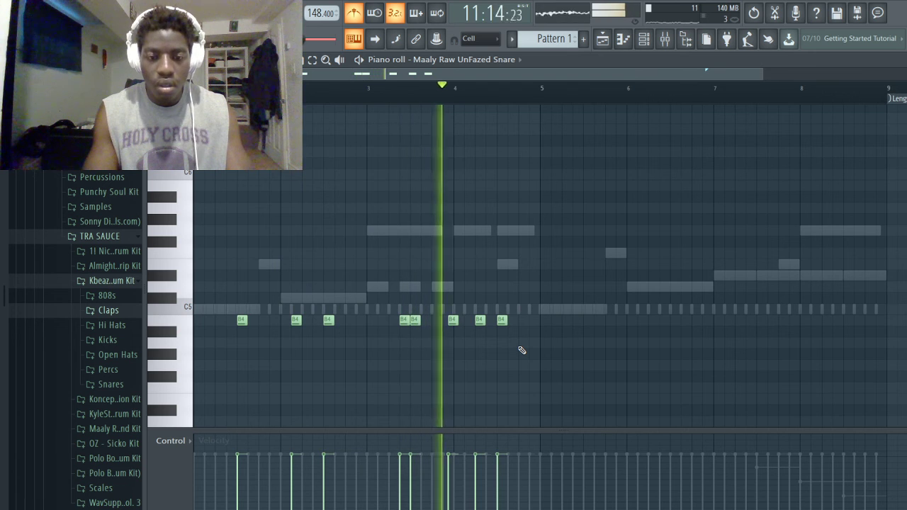
- Replace the snare note at the start of bar 4 with two one-step B4 notes on steps 14 and 15 of bar 3
{"action": "key", "text": "space"}
{"action": "scroll", "coordinate": [443, 325], "scroll_direction": "up", "scroll_amount": 4}
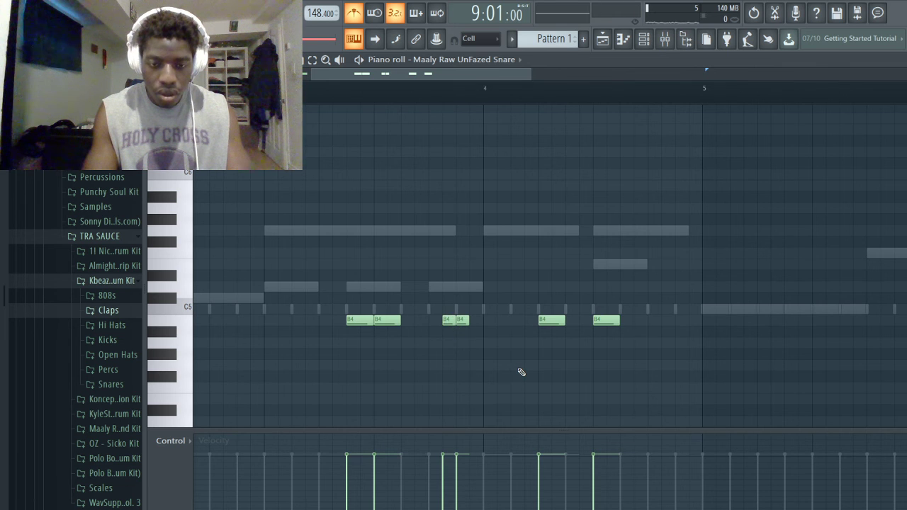
{"action": "scroll", "coordinate": [521, 372], "scroll_direction": "down", "scroll_amount": 2}
{"action": "key", "text": "space"}
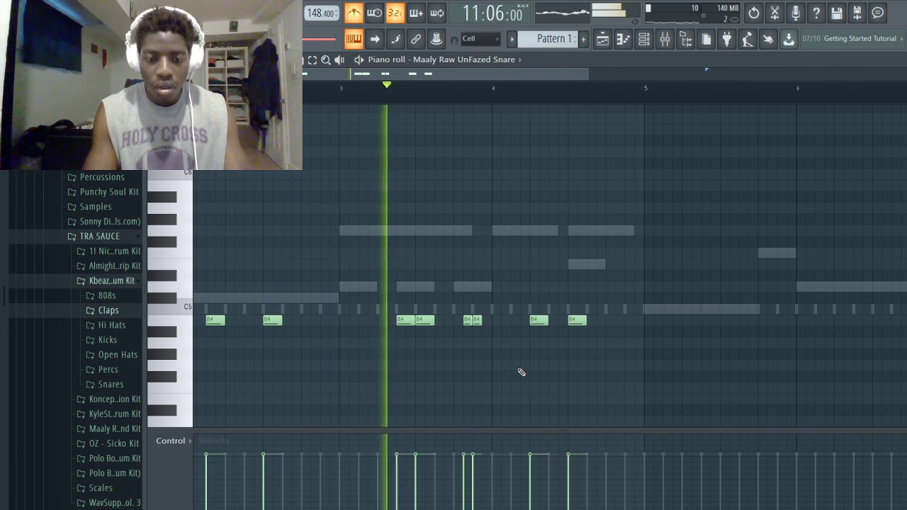
- Move the first short bar 3 snare note to step 13 and the first bar 4 note to step 3, auditioning the timing
{"action": "key", "text": "space"}
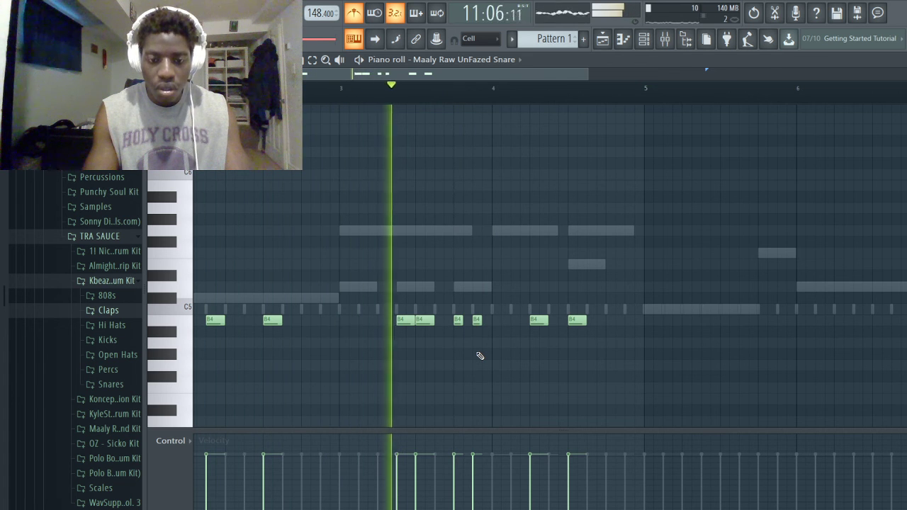
{"action": "key", "text": "space"}
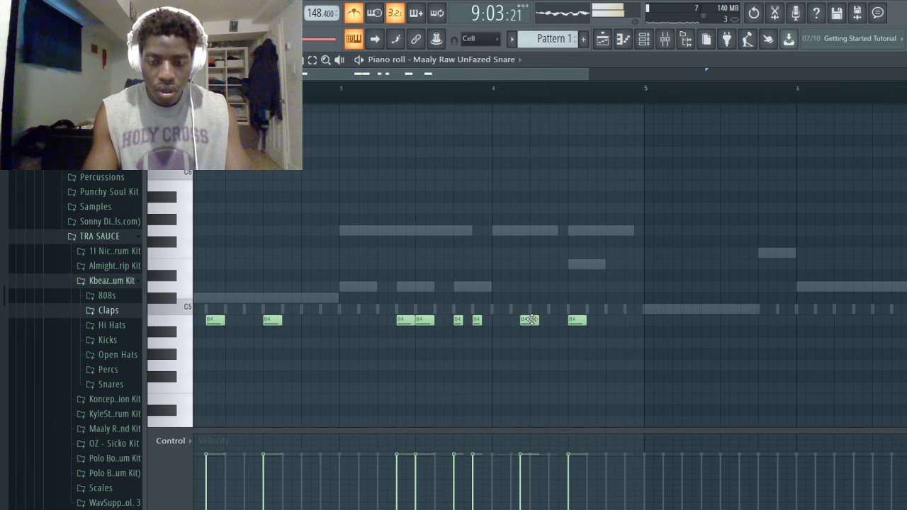
{"action": "scroll", "coordinate": [595, 362], "scroll_direction": "down", "scroll_amount": 3}
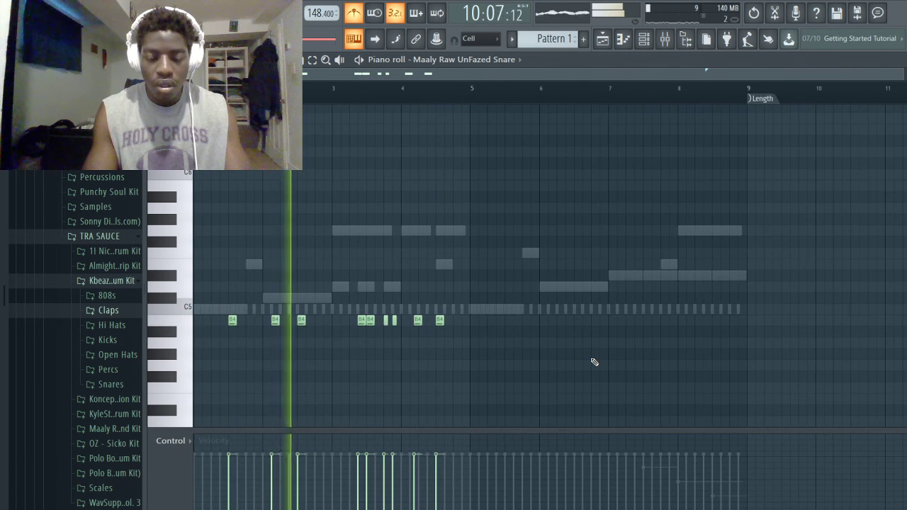
{"action": "key", "text": "ctrl+a"}
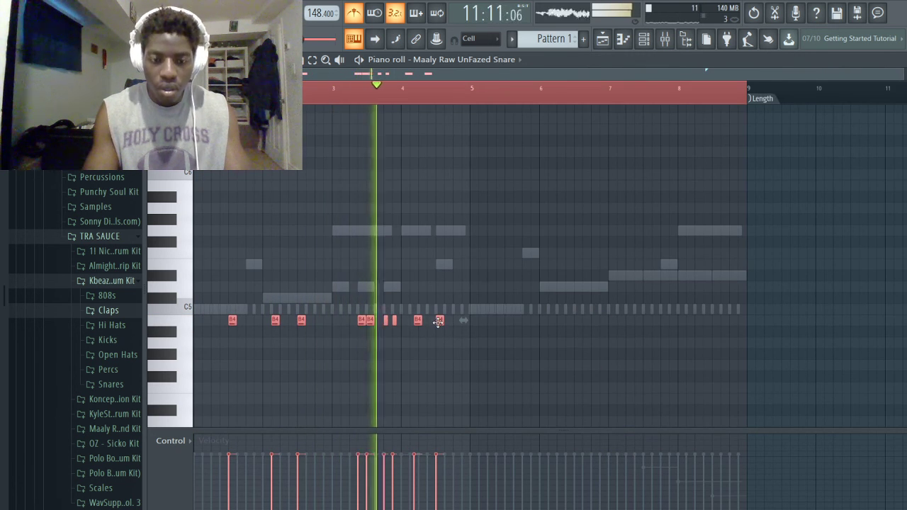
{"action": "key", "text": "space"}
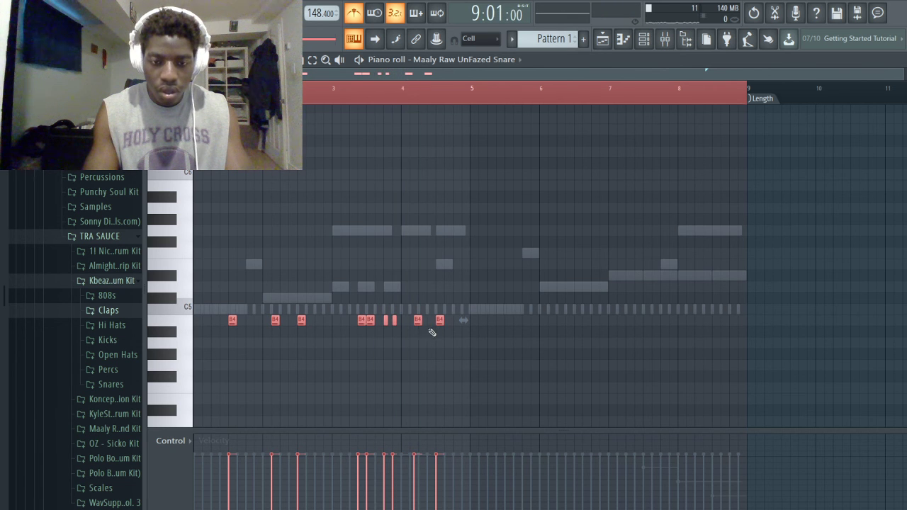
{"action": "scroll", "coordinate": [429, 334], "scroll_direction": "up", "scroll_amount": 4}
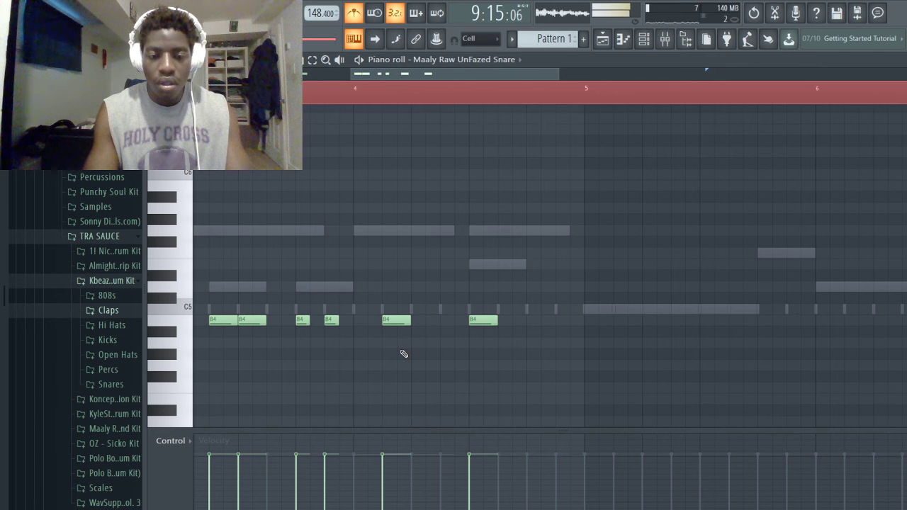
{"action": "scroll", "coordinate": [404, 354], "scroll_direction": "down", "scroll_amount": 4}
{"action": "key", "text": "space"}
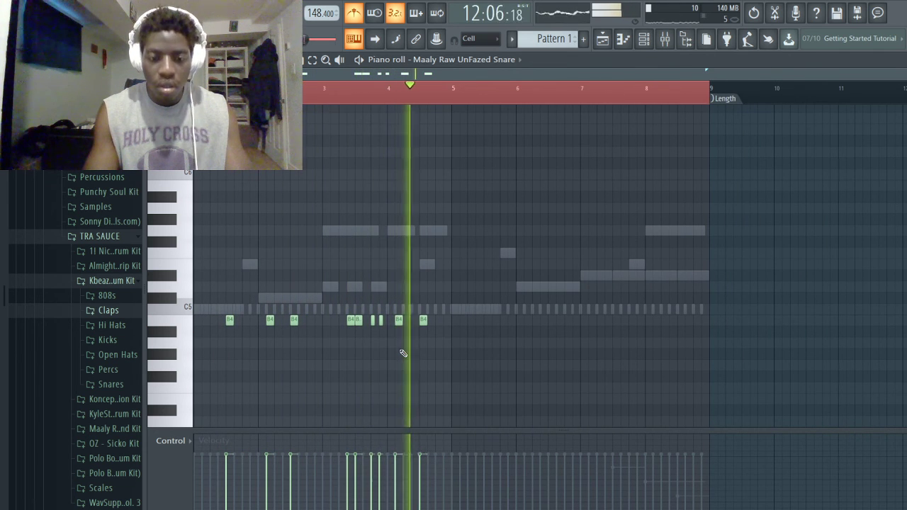
- Duplicate the four-bar snare pattern into bars 5 to 8 and shift the copied notes one beat later
{"action": "key", "text": "space"}
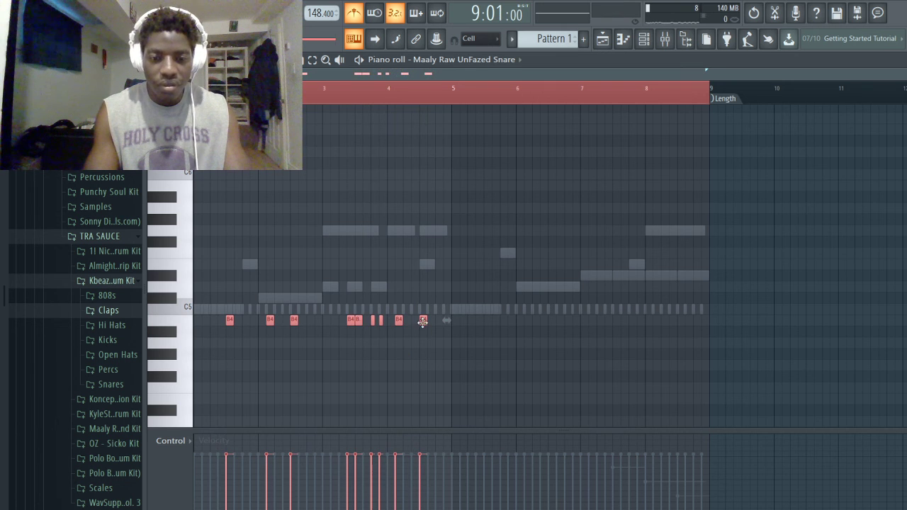
{"action": "key", "text": "ctrl+b"}
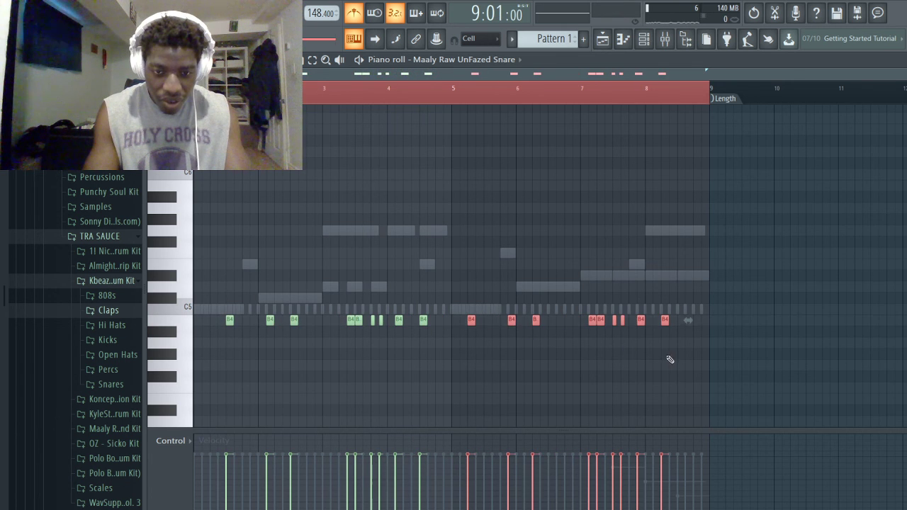
{"action": "key", "text": "ctrl+d"}
{"action": "key", "text": "space"}
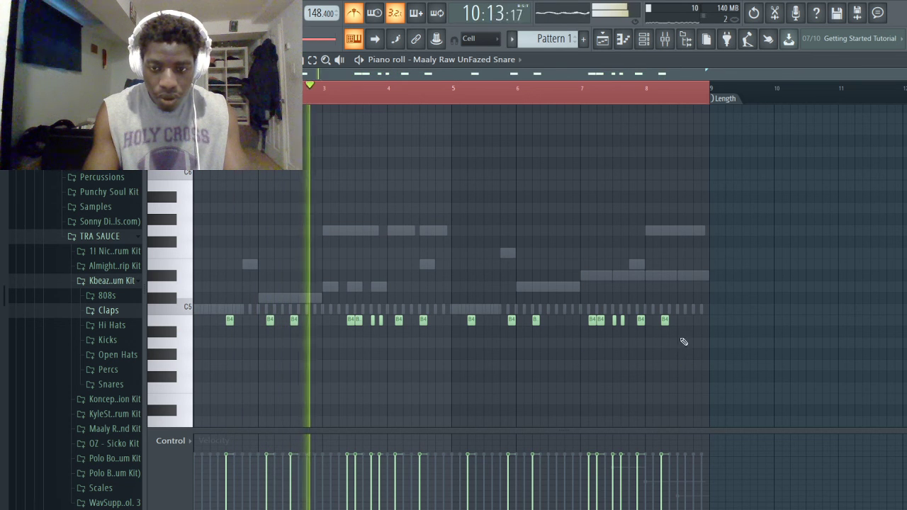
{"action": "left_click_drag", "start_coordinate": [680, 346], "coordinate": [457, 269]}
{"action": "left_click_drag", "start_coordinate": [470, 315], "coordinate": [487, 316]}
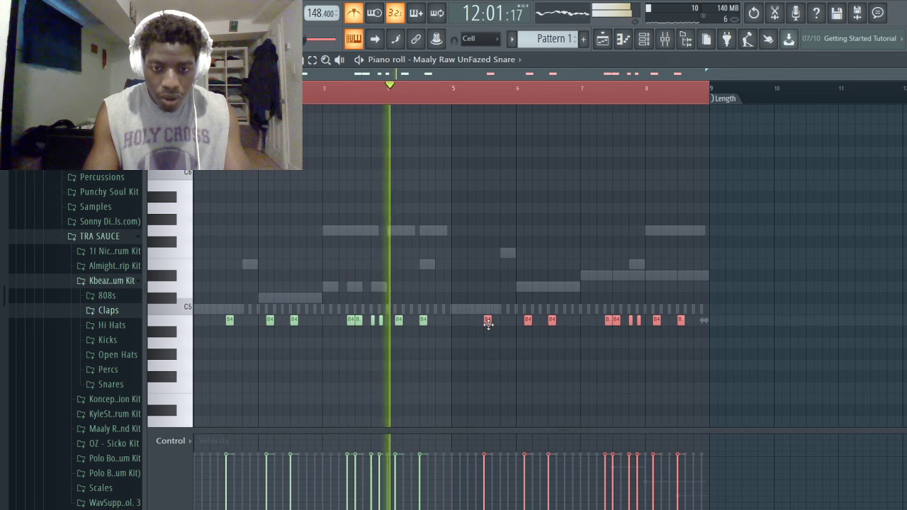
{"action": "key", "text": "ctrl+d"}
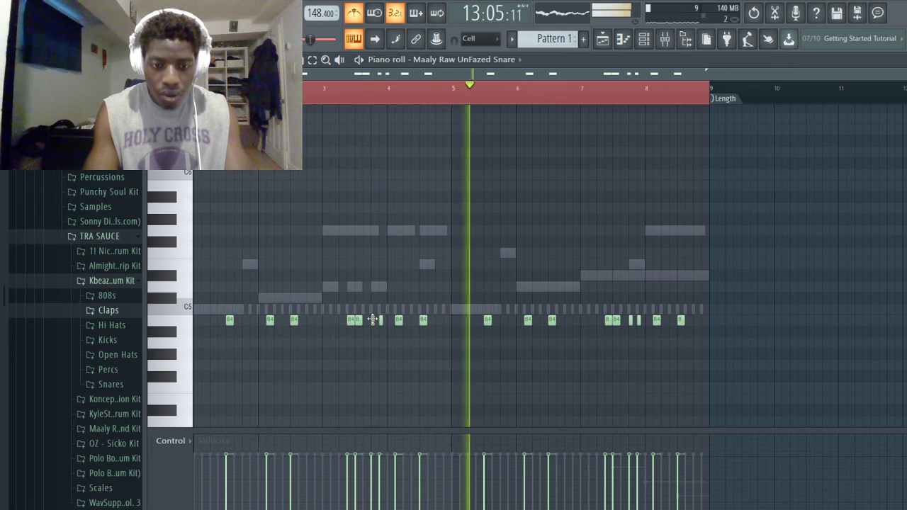
- Try the pattern without the first short snare note in bar 3, restore it, and delete its counterpart in bar 7
{"action": "right_click", "coordinate": [372, 321]}
{"action": "key", "text": "space"}
{"action": "key", "text": "space"}
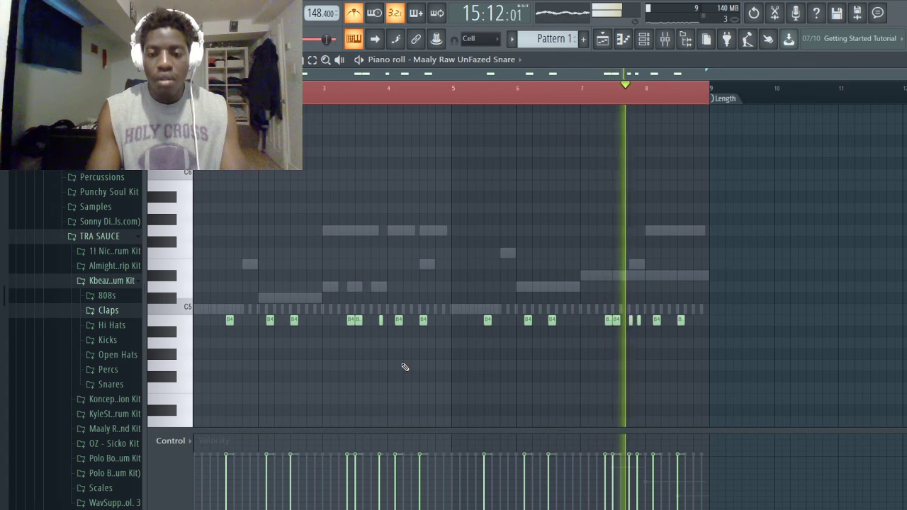
{"action": "key", "text": "space"}
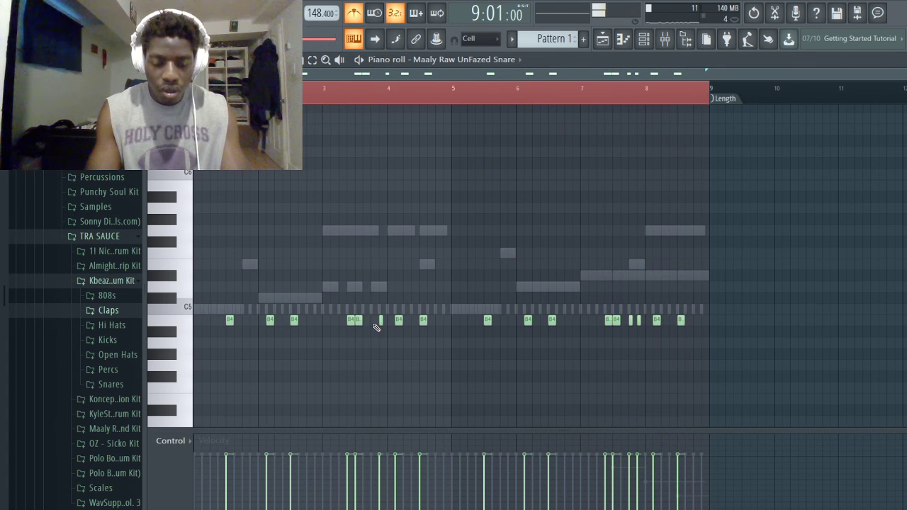
{"action": "key", "text": "space"}
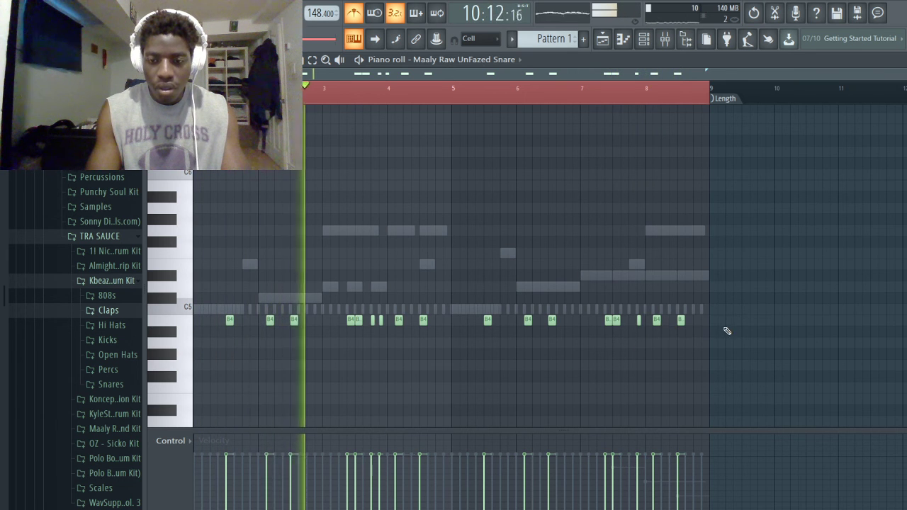
- Add B4 snare notes on step 15 of bar 4 and steps 13 and 15 of bar 8, and delete bar 7's remaining short note
{"action": "scroll", "coordinate": [722, 330], "scroll_direction": "up", "scroll_amount": 2}
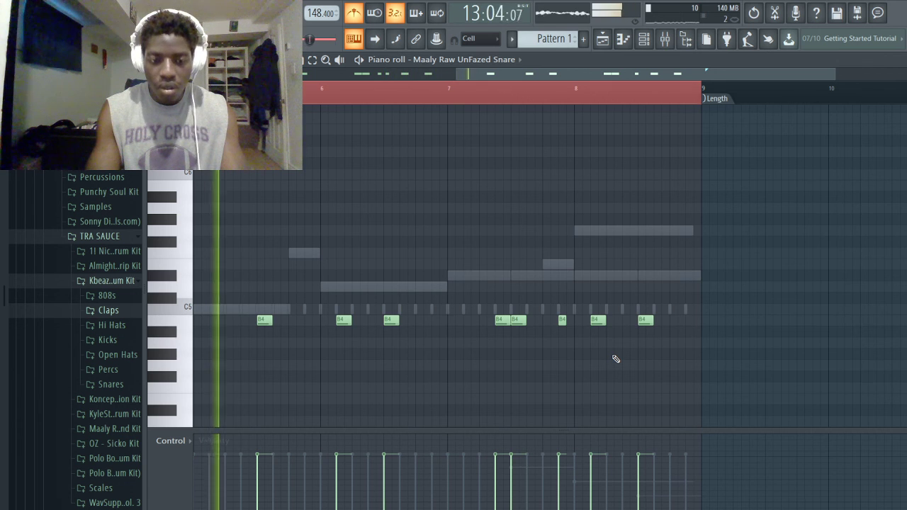
{"action": "scroll", "coordinate": [375, 357], "scroll_direction": "left", "scroll_amount": 2}
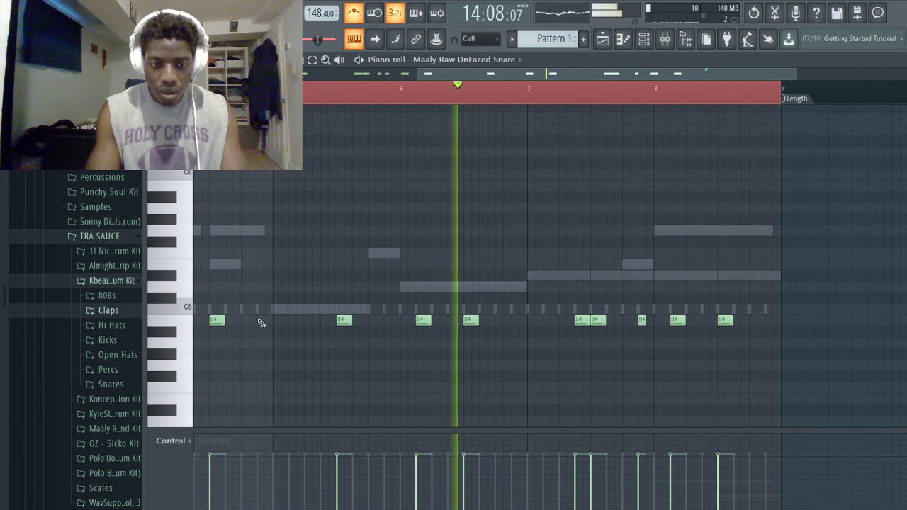
{"action": "left_click", "coordinate": [262, 320]}
{"action": "left_click", "coordinate": [751, 319]}
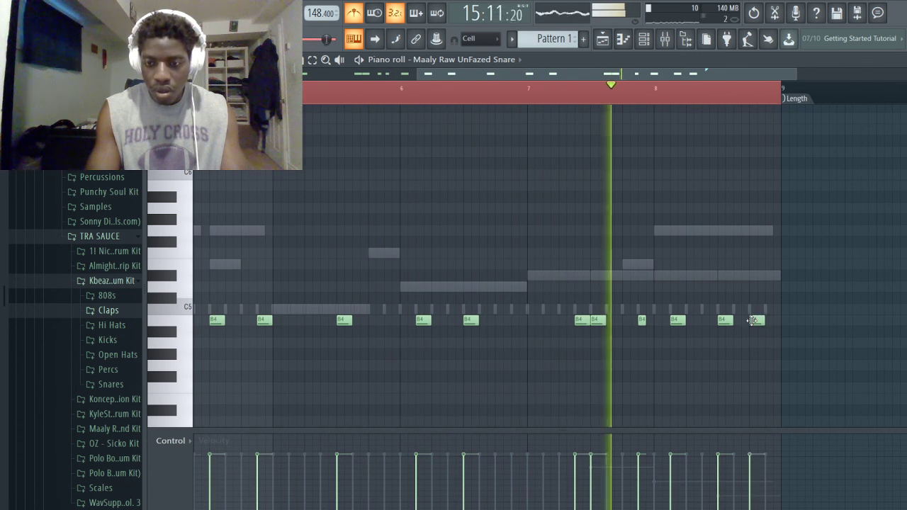
{"action": "left_click", "coordinate": [772, 319]}
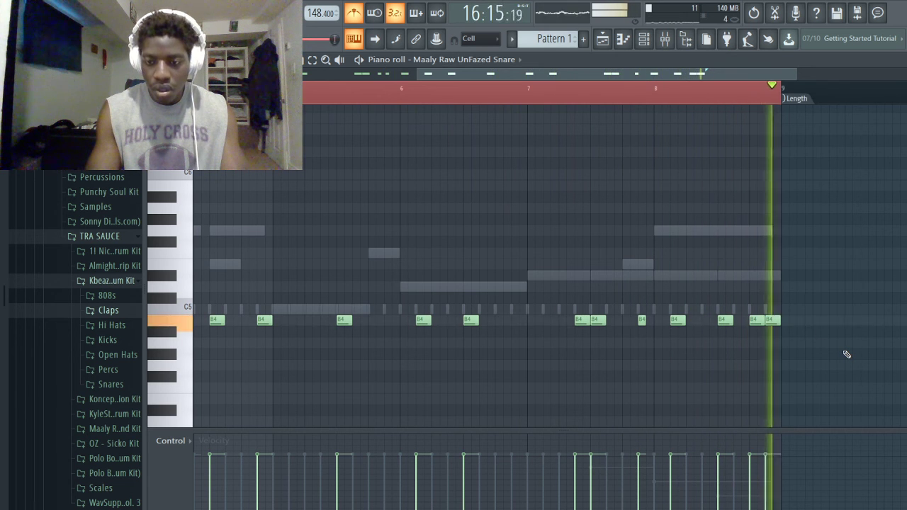
{"action": "key", "text": "space"}
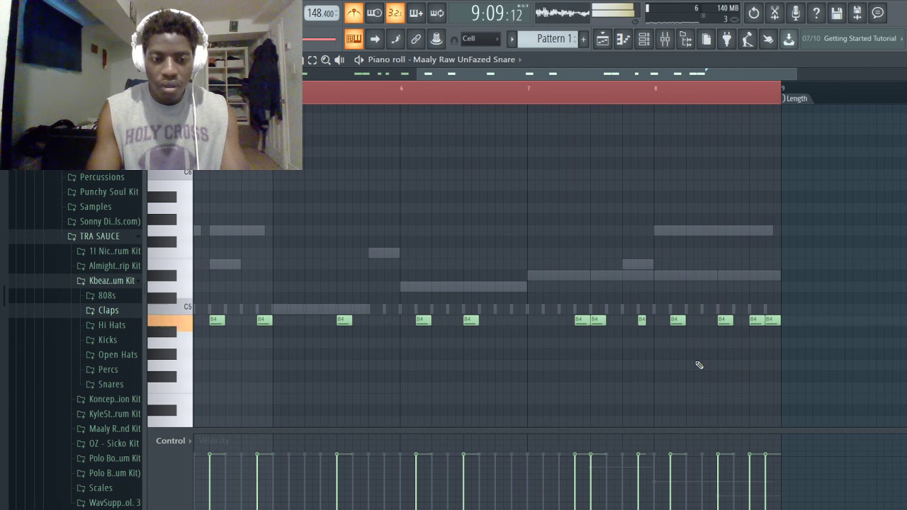
{"action": "scroll", "coordinate": [699, 365], "scroll_direction": "down", "scroll_amount": 2}
{"action": "key", "text": "space"}
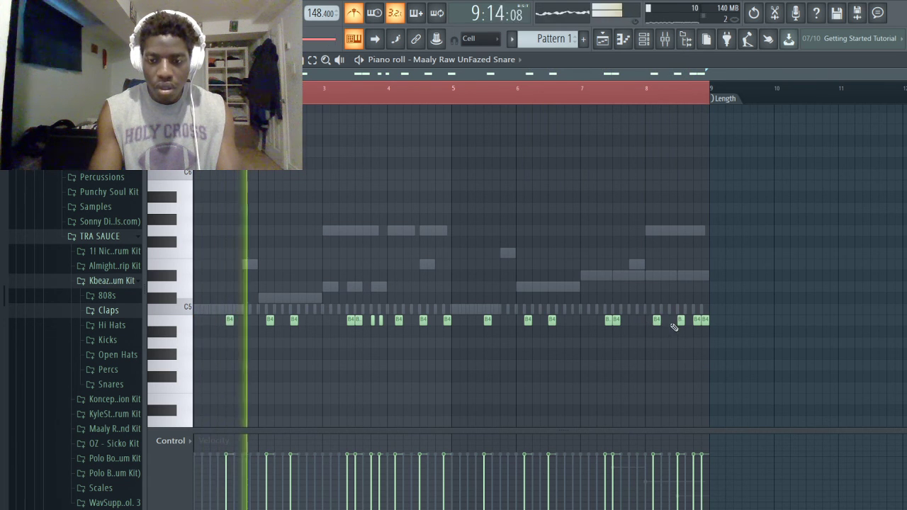
- Add a B4 snare note on step 7 of bar 8 and audition the ending with and without that bar's first note
{"action": "left_click", "coordinate": [672, 321]}
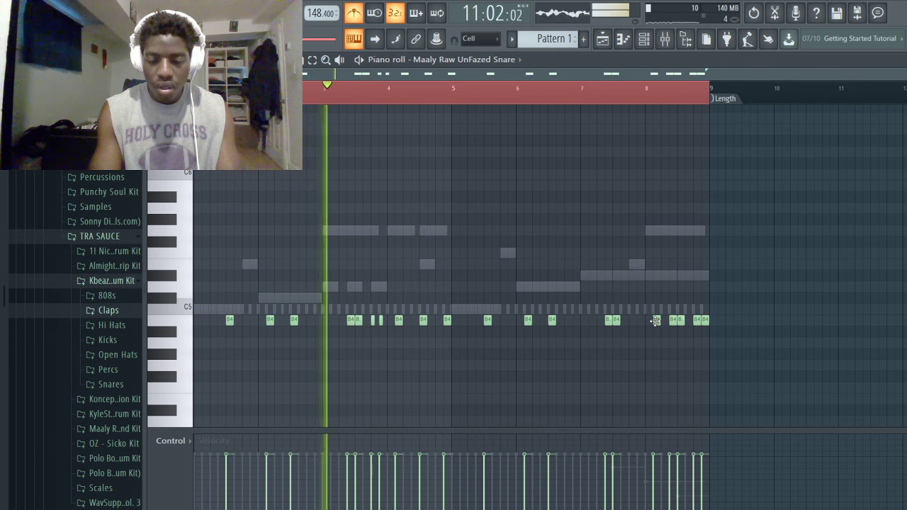
{"action": "right_click", "coordinate": [655, 321]}
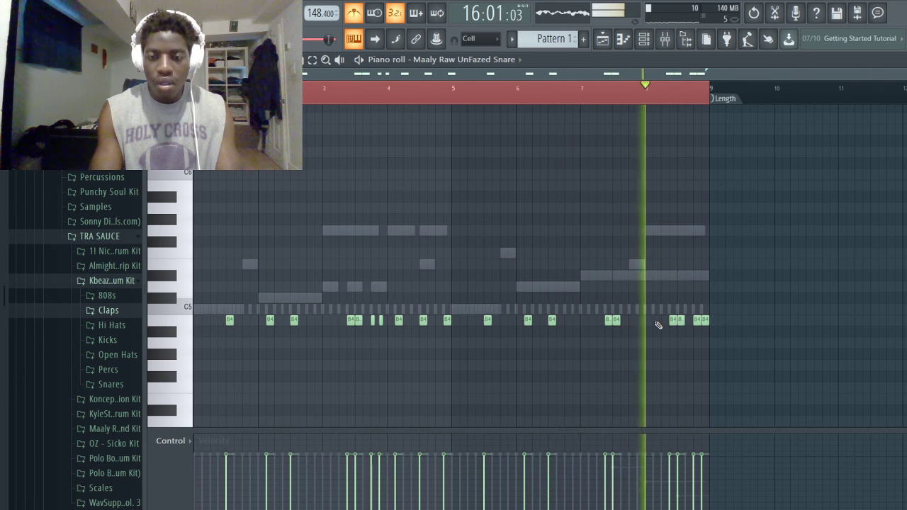
{"action": "left_click", "coordinate": [655, 320]}
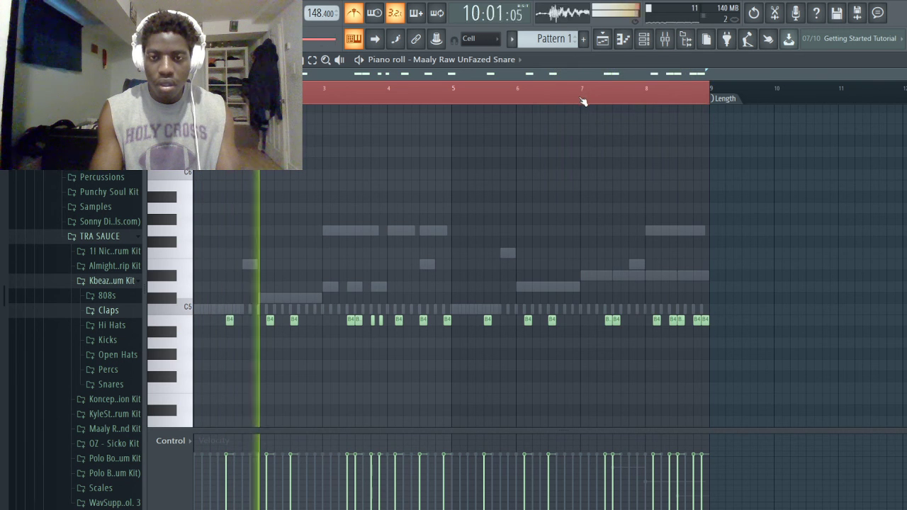
{"action": "left_click", "coordinate": [585, 91]}
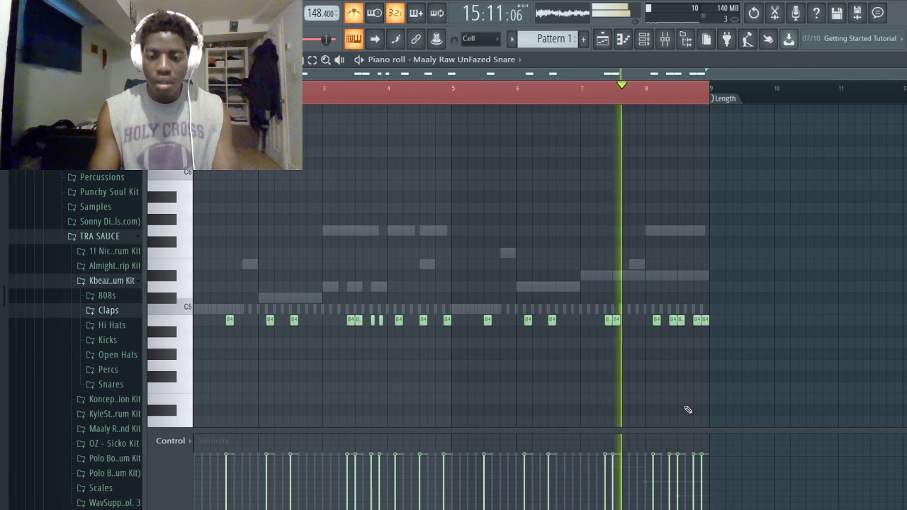
{"action": "key", "text": "space"}
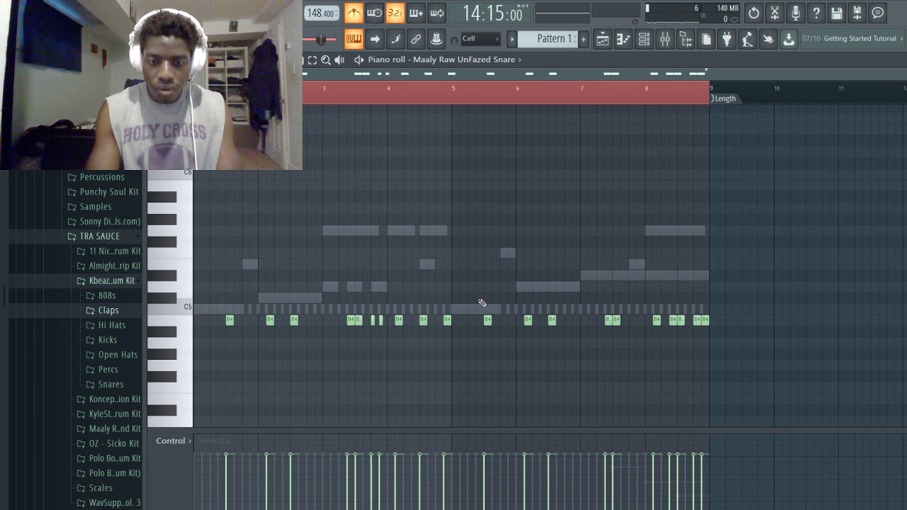
- Replace the snare notes in bars 5 to 8 with an aligned copy of the bars 1 to 4 pattern and audition it
{"action": "left_click_drag", "start_coordinate": [481, 303], "coordinate": [710, 350]}
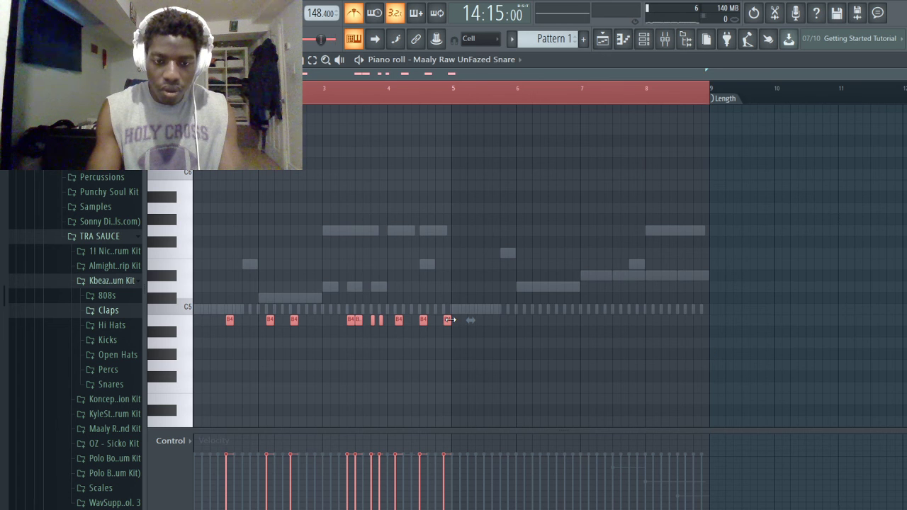
{"action": "left_click_drag", "start_coordinate": [447, 319], "coordinate": [722, 320]}
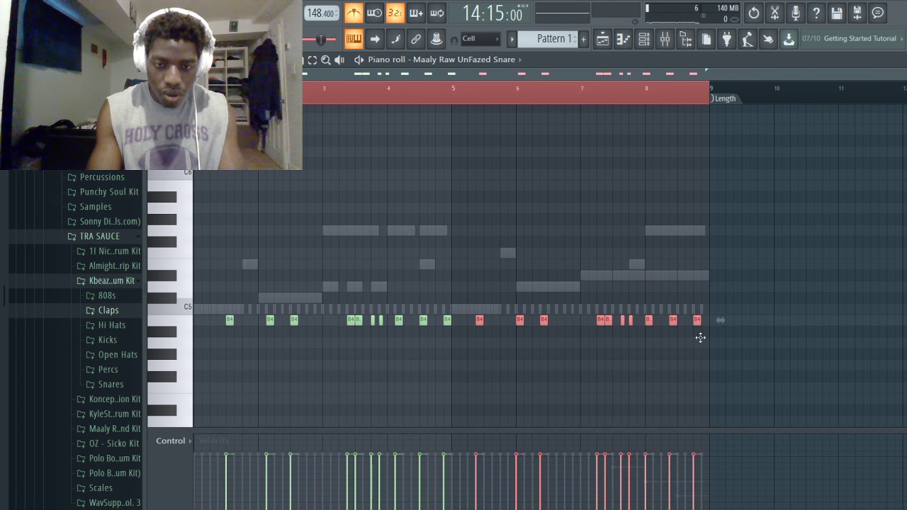
{"action": "left_click", "coordinate": [587, 359]}
{"action": "key", "text": "space"}
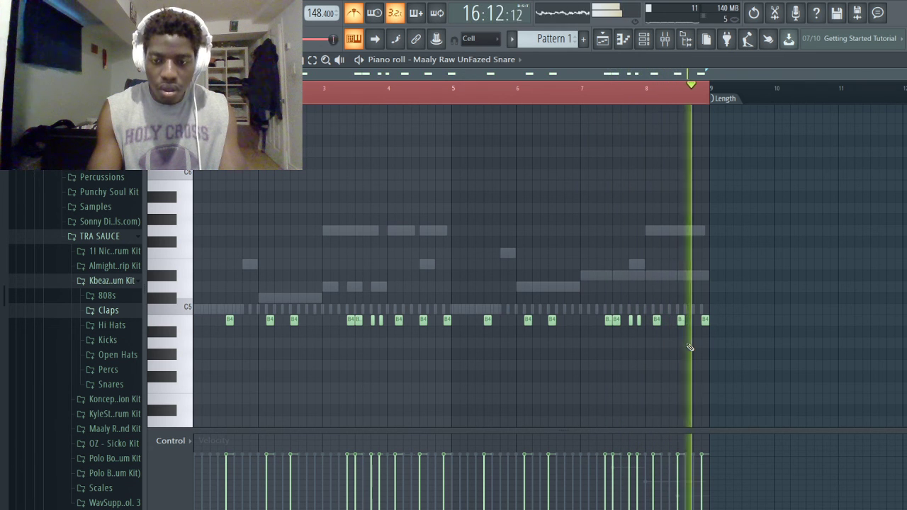
- Add a B4 snare note on step 13 of bar 8 and audition the loop
{"action": "scroll", "coordinate": [700, 338], "scroll_direction": "up", "scroll_amount": 2, "text": "ctrl"}
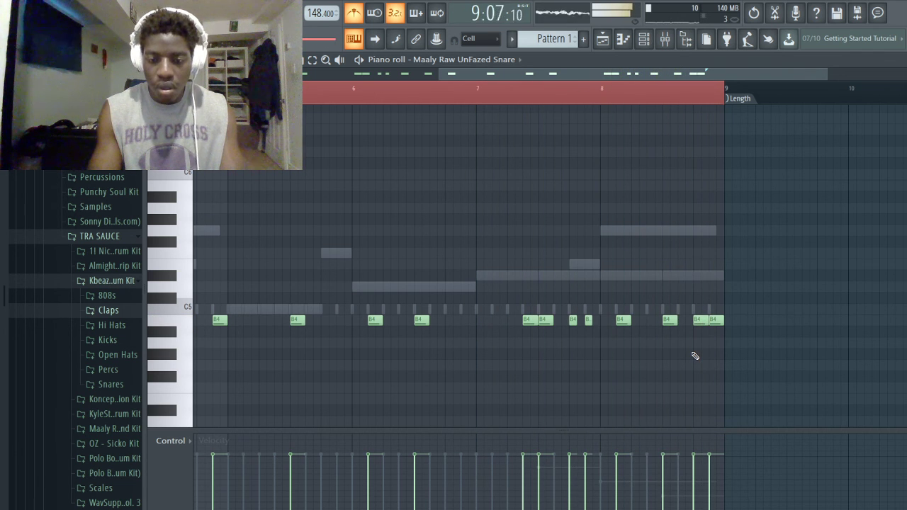
{"action": "scroll", "coordinate": [695, 355], "scroll_direction": "down", "scroll_amount": 2, "text": "ctrl"}
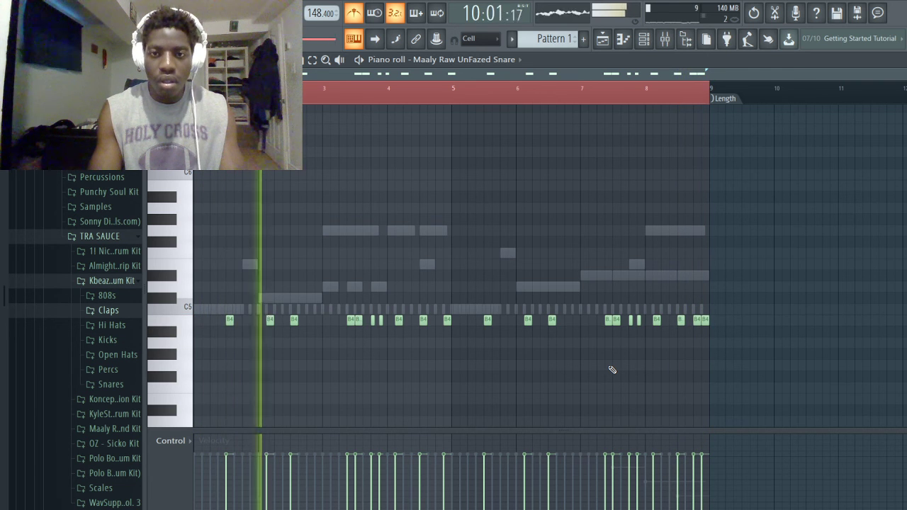
- Open the Kick [ slatt ] channel in the piano roll and record a live B4 kick take over the eight-bar loop
{"action": "left_click", "coordinate": [603, 42]}
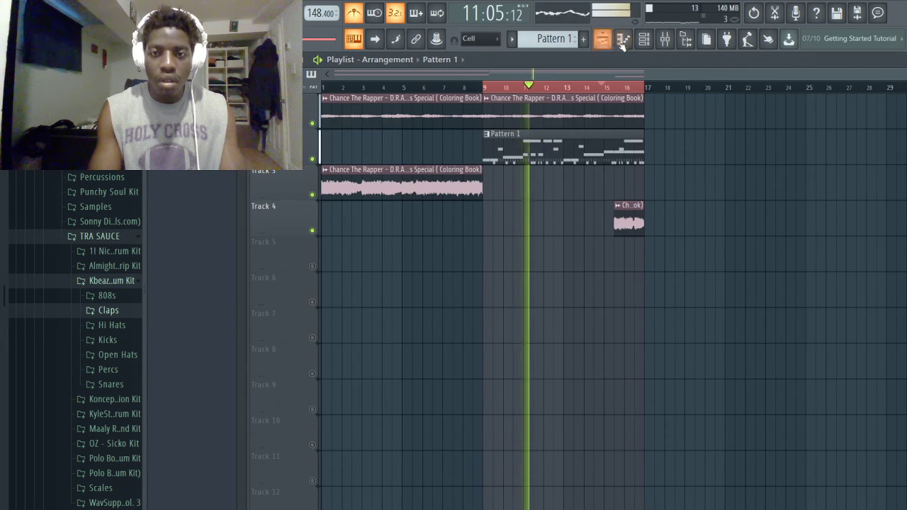
{"action": "left_click", "coordinate": [644, 38]}
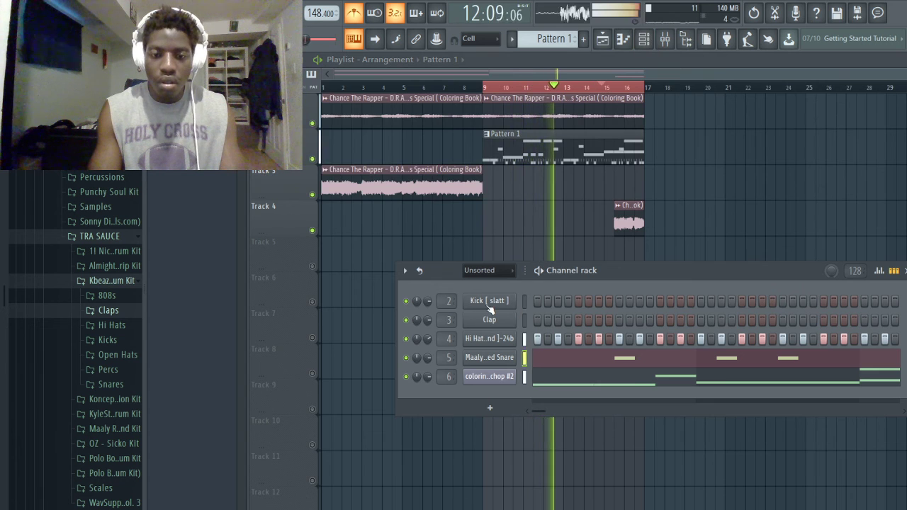
{"action": "left_click", "coordinate": [527, 303]}
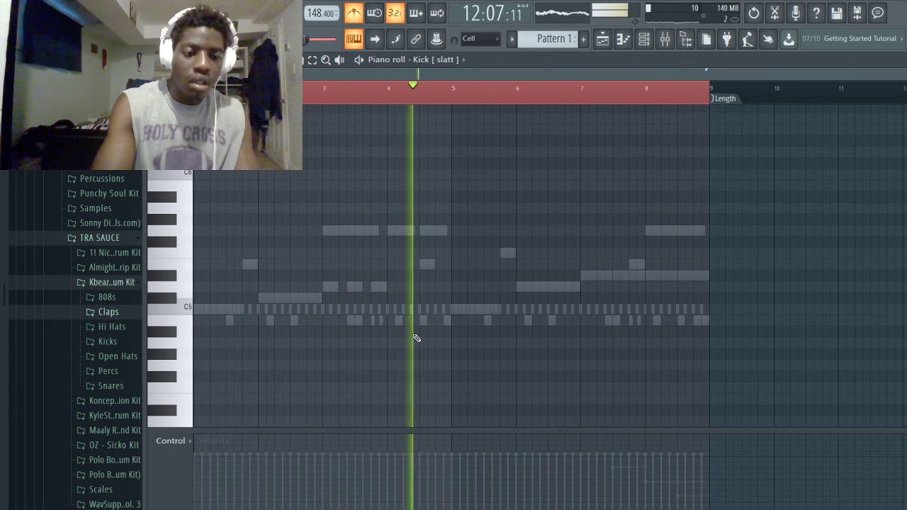
{"action": "key", "text": "space"}
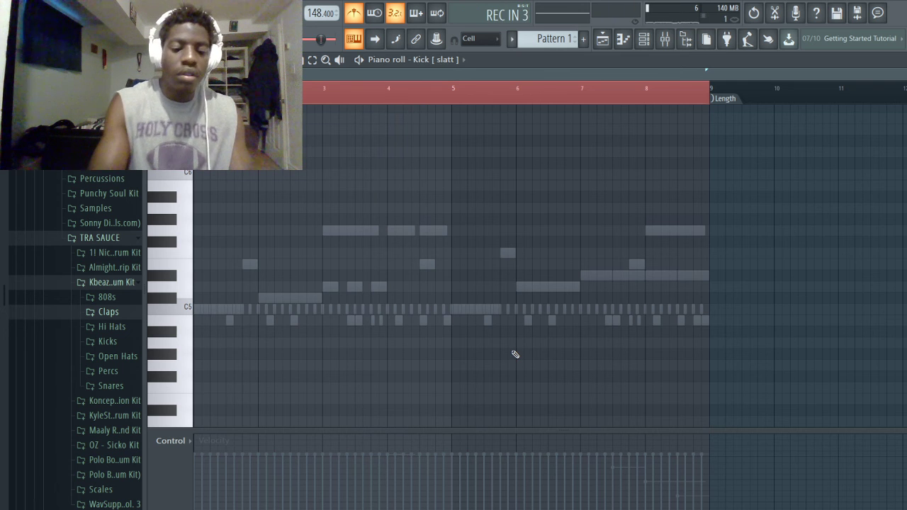
{"action": "key", "text": "space"}
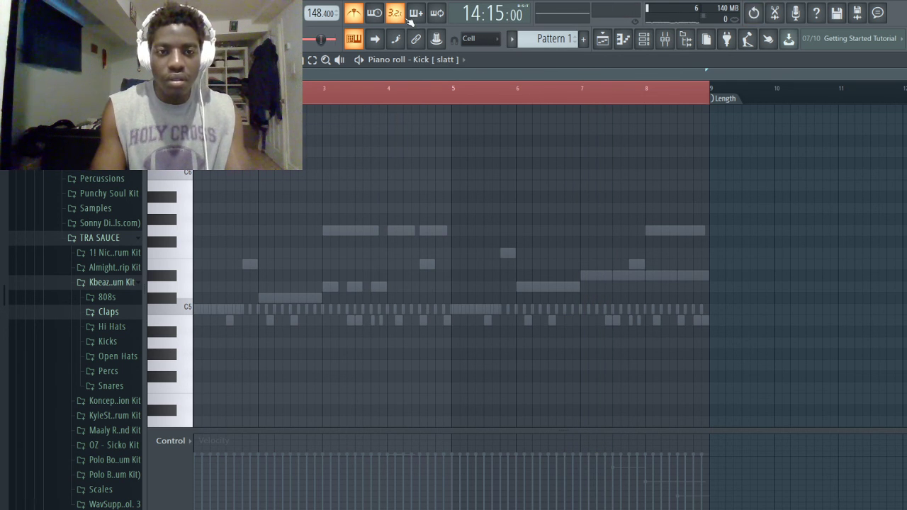
{"action": "key", "text": "space"}
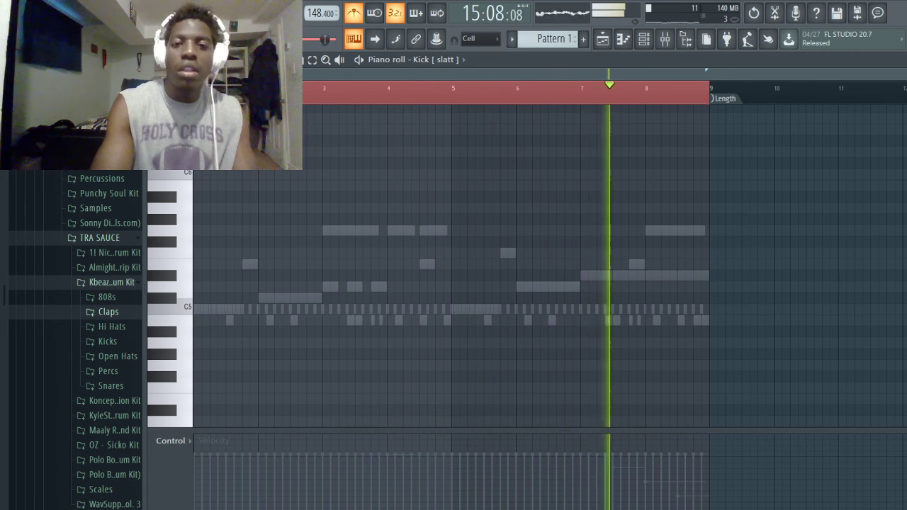
{"action": "key", "text": "space"}
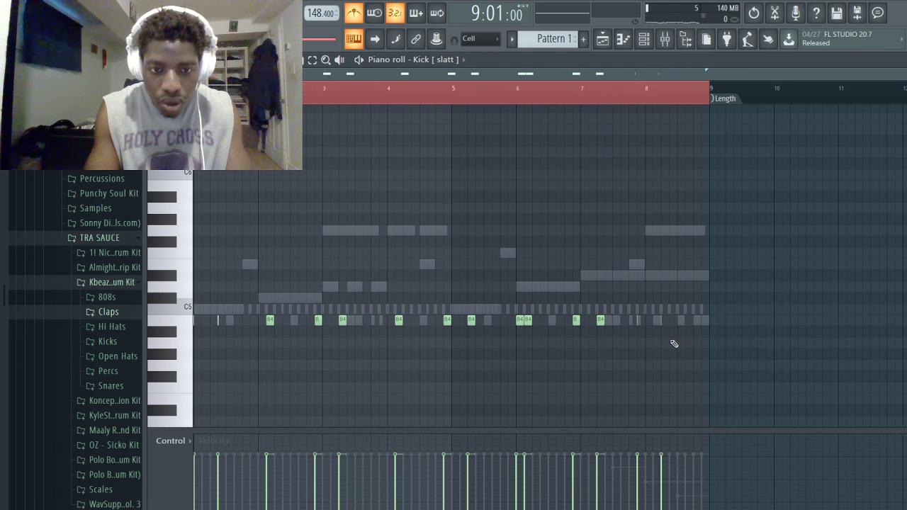
- Lengthen the two very short kick notes in bar 1 to two steps and add a B4 kick on step 5 of bar 2
{"action": "scroll", "coordinate": [238, 340], "scroll_direction": "up", "scroll_amount": 4, "text": "ctrl"}
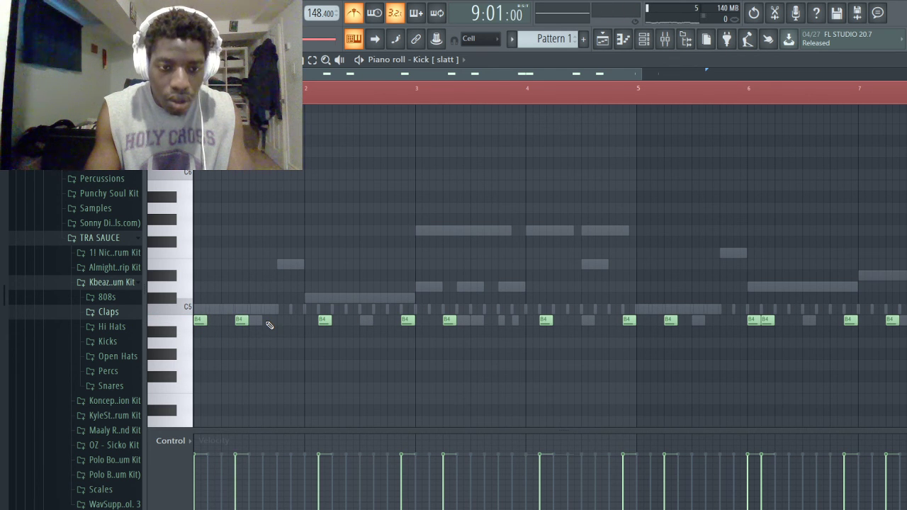
{"action": "key", "text": "space"}
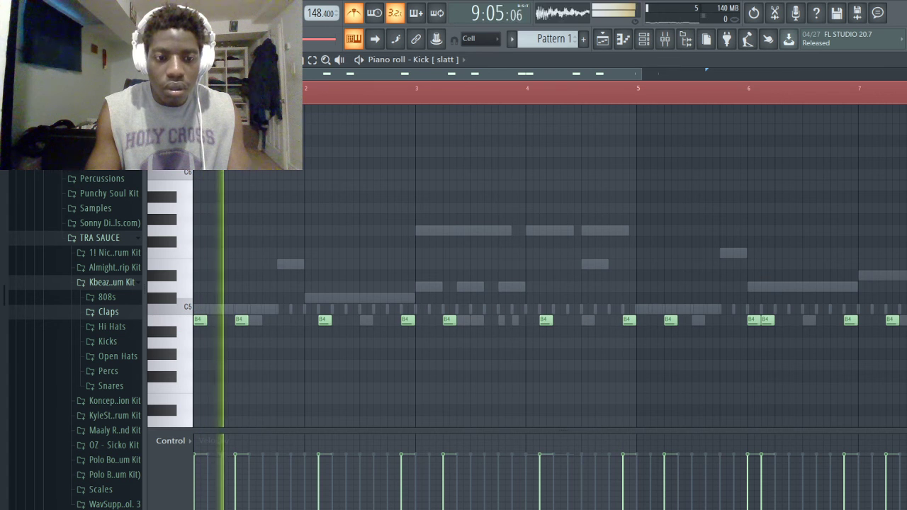
{"action": "key", "text": "space"}
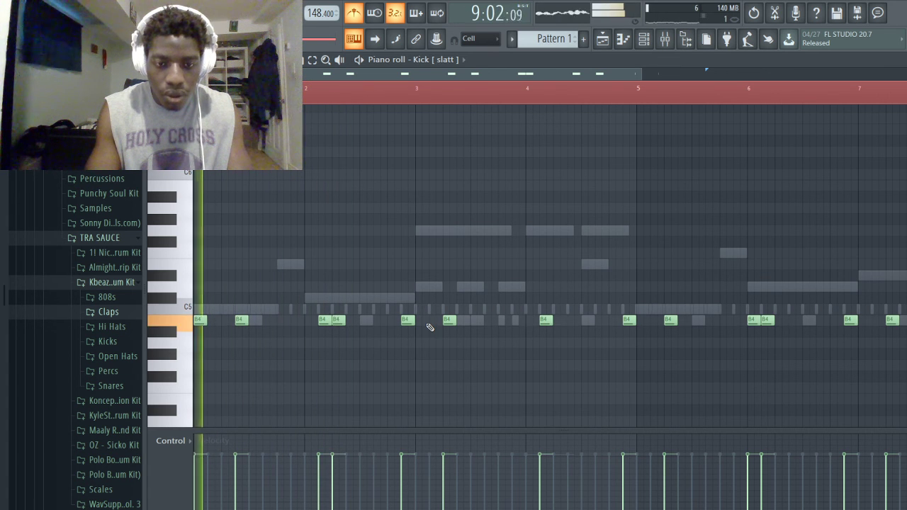
- Delete all kick notes after step 5 of bar 2 and copy the two-bar kick pattern into bars 3 and 4
{"action": "scroll", "coordinate": [429, 324], "scroll_direction": "down", "scroll_amount": 3}
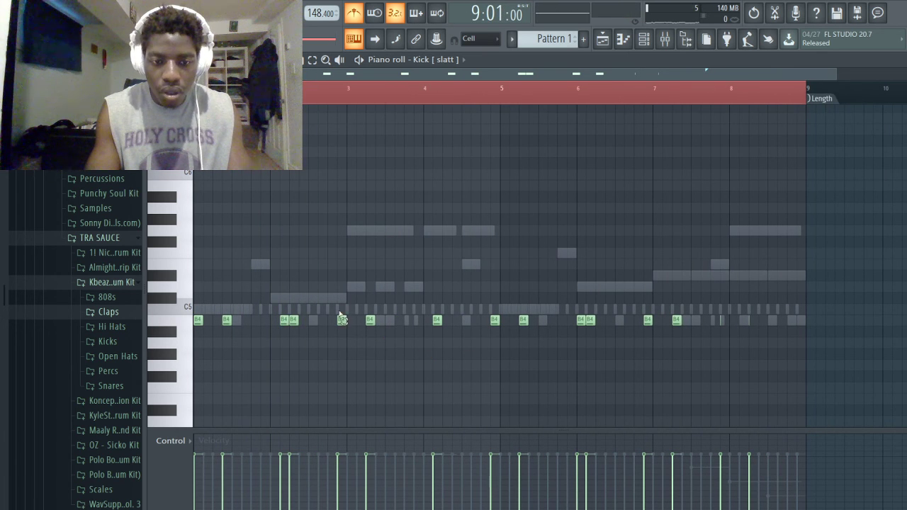
{"action": "left_click_drag", "start_coordinate": [340, 312], "coordinate": [770, 367]}
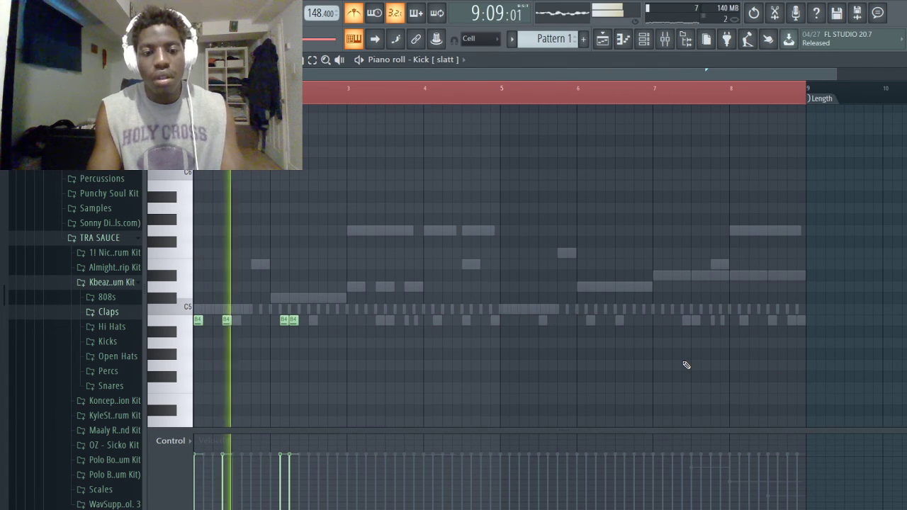
{"action": "key", "text": "ctrl+a"}
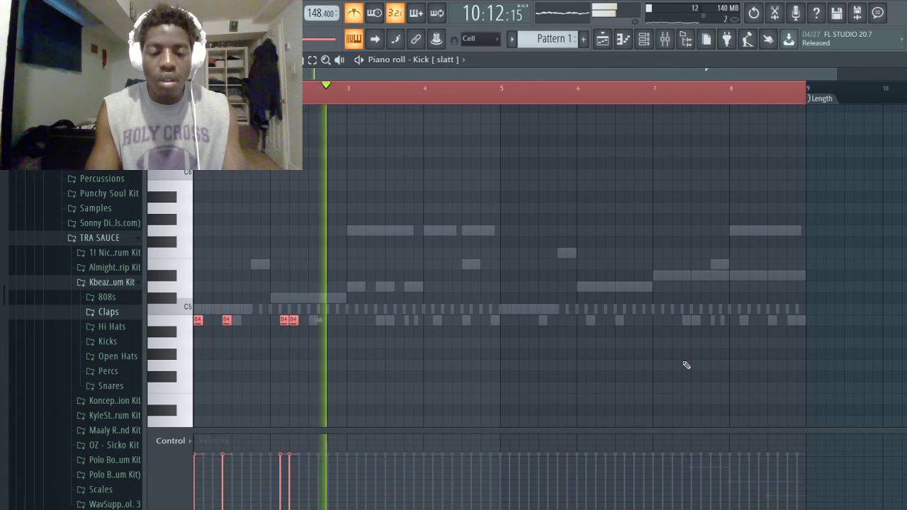
{"action": "key", "text": "space"}
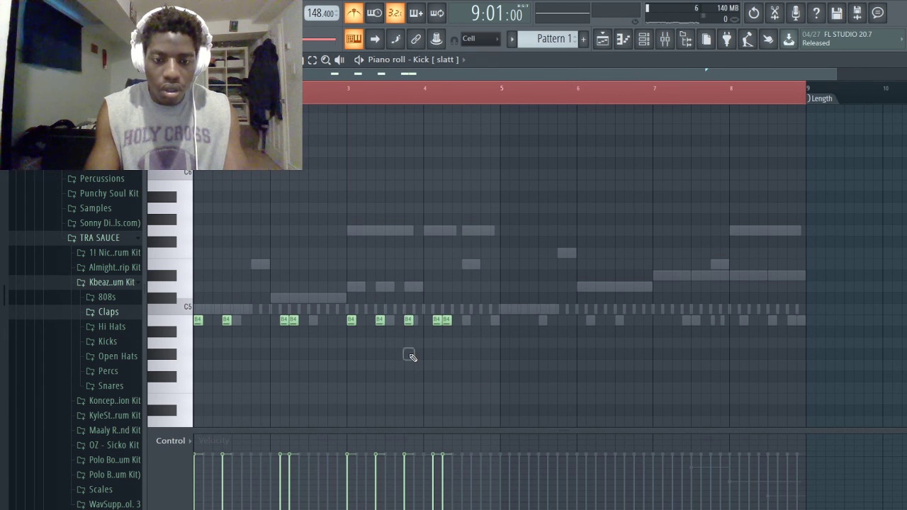
- Reduce bar 4 to a single B4 kick on step 9 and copy the four-bar kick pattern into bars 5 to 8
{"action": "key", "text": "Page_Down"}
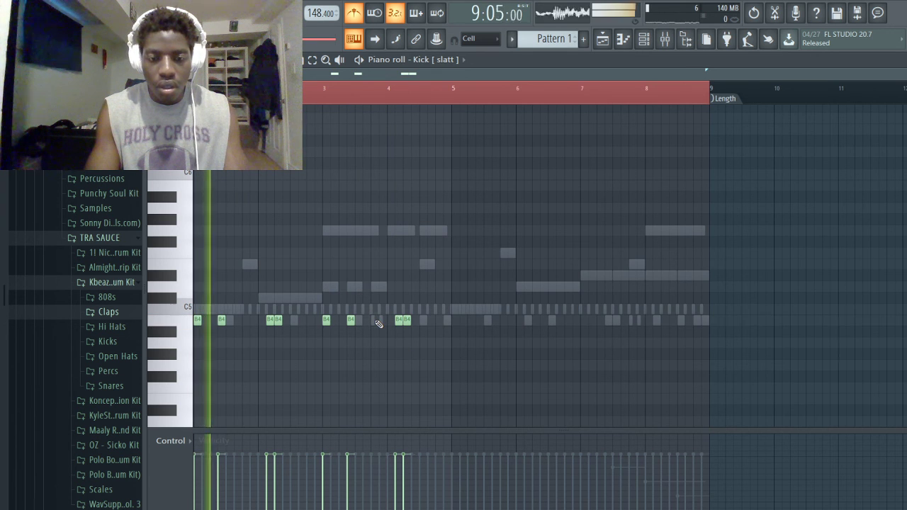
{"action": "right_click", "coordinate": [407, 320]}
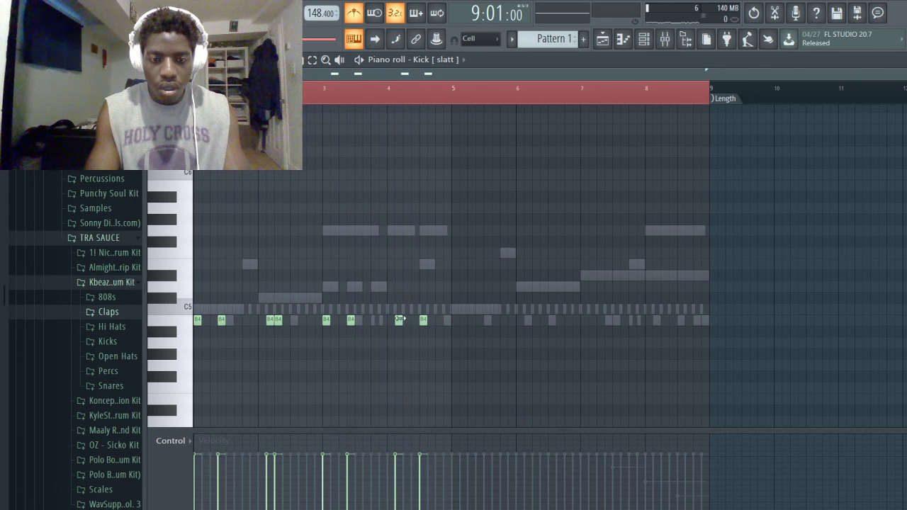
{"action": "key", "text": "ctrl+a"}
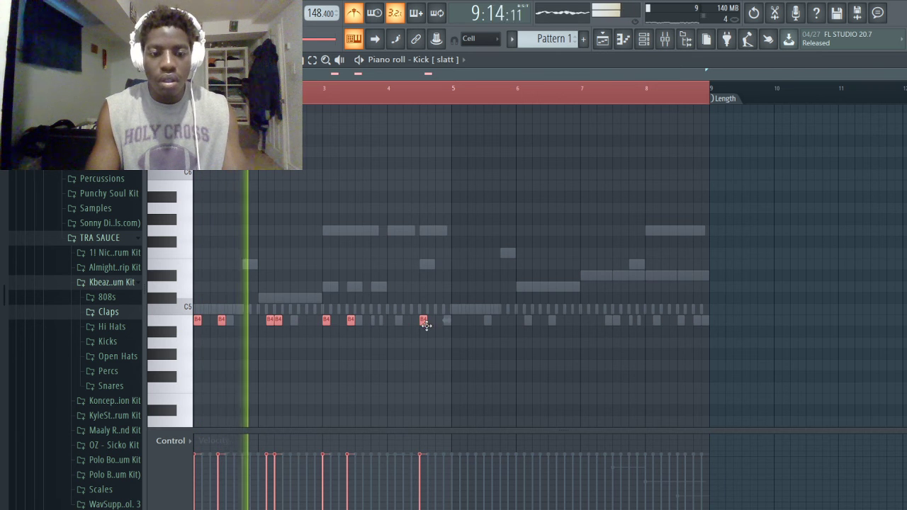
{"action": "key", "text": "ctrl+b"}
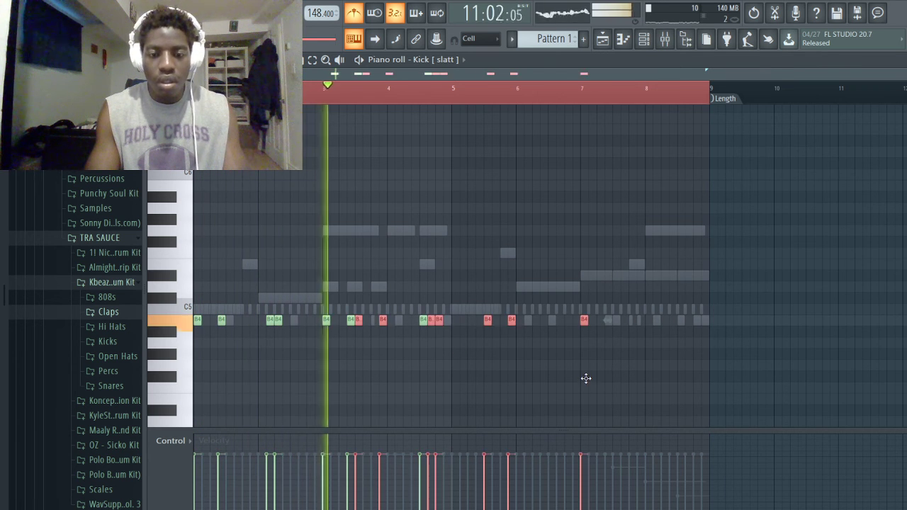
{"action": "key", "text": "ctrl+d"}
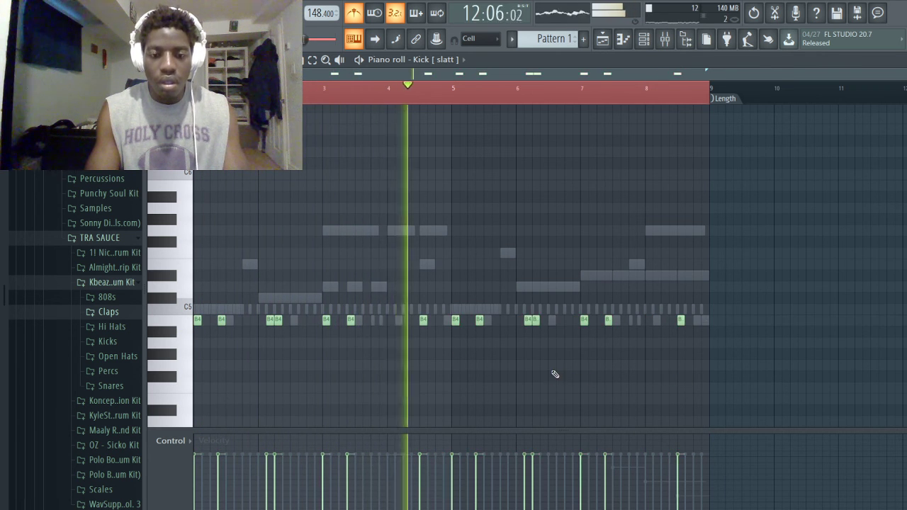
- Move bar 4's kick to step 5 and delete the copied kick notes in bars 5 to 8
{"action": "key", "text": "space"}
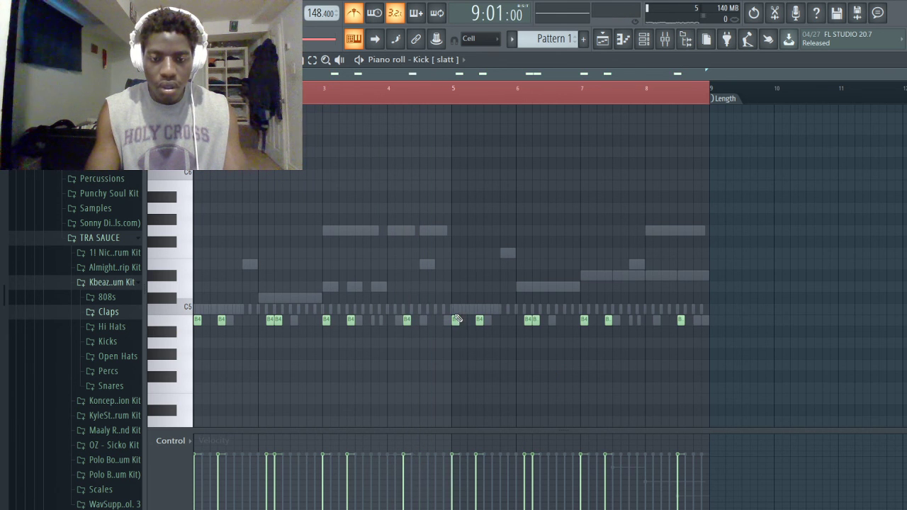
{"action": "left_click_drag", "start_coordinate": [457, 318], "coordinate": [773, 390]}
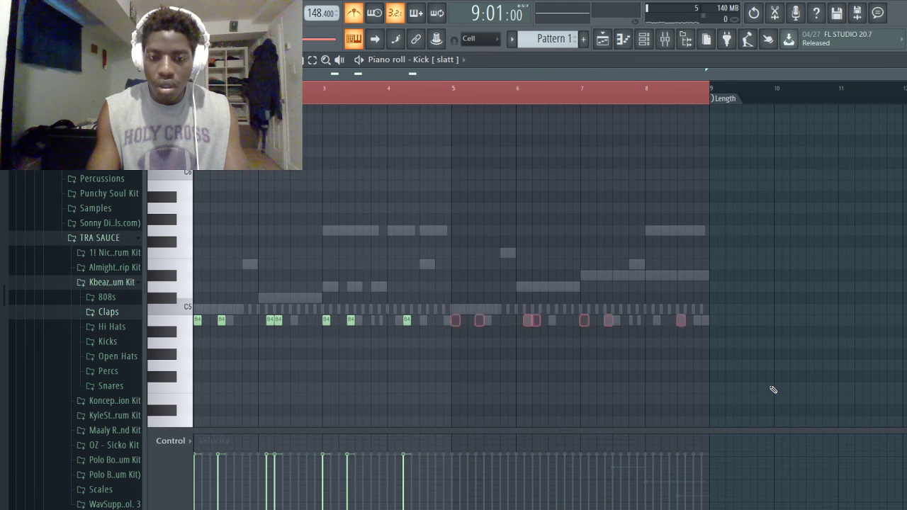
- Try extra B4 kick notes on steps 3 and 5 of bar 3, audition them, and delete both
{"action": "scroll", "coordinate": [359, 340], "scroll_direction": "up", "scroll_amount": 3}
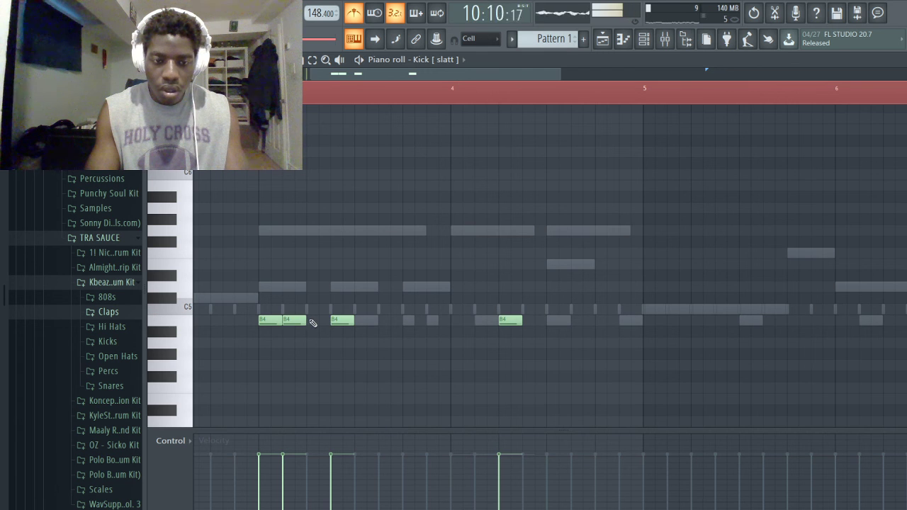
{"action": "left_click", "coordinate": [313, 323]}
{"action": "key", "text": "space"}
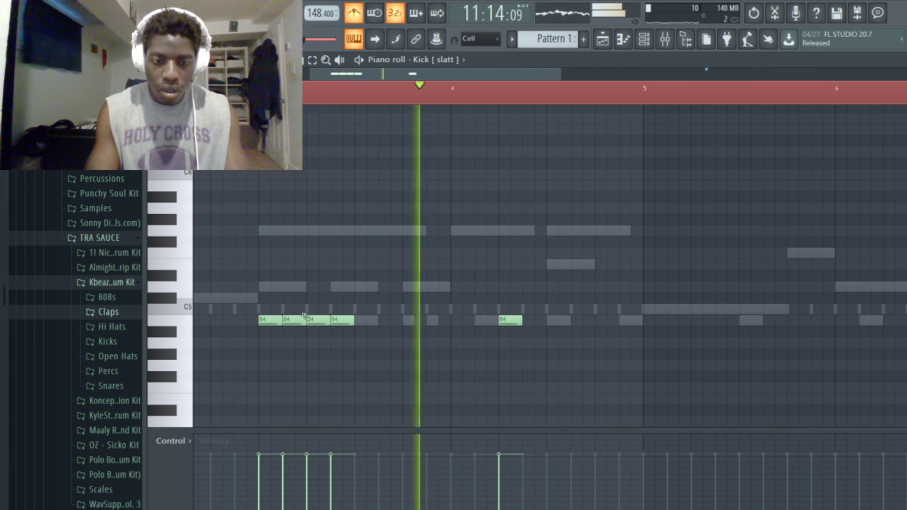
{"action": "right_click", "coordinate": [318, 321]}
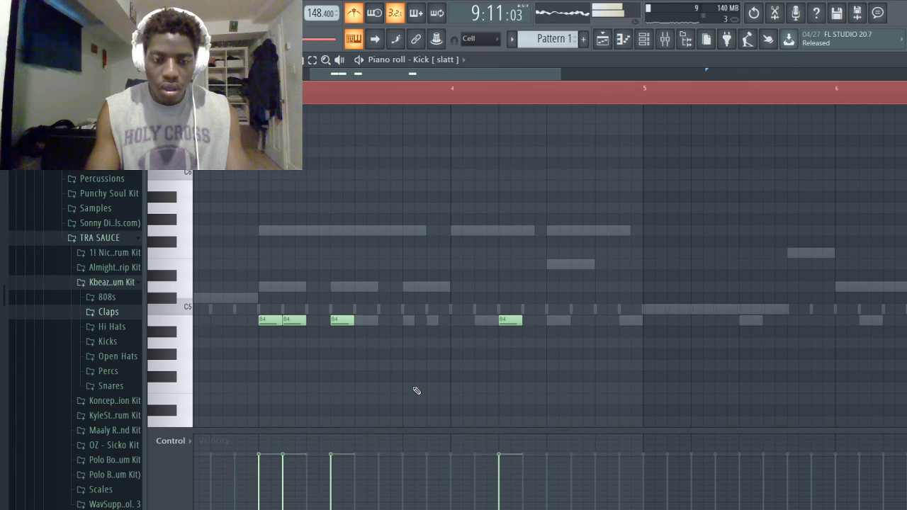
{"action": "scroll", "coordinate": [416, 391], "scroll_direction": "down", "scroll_amount": 3}
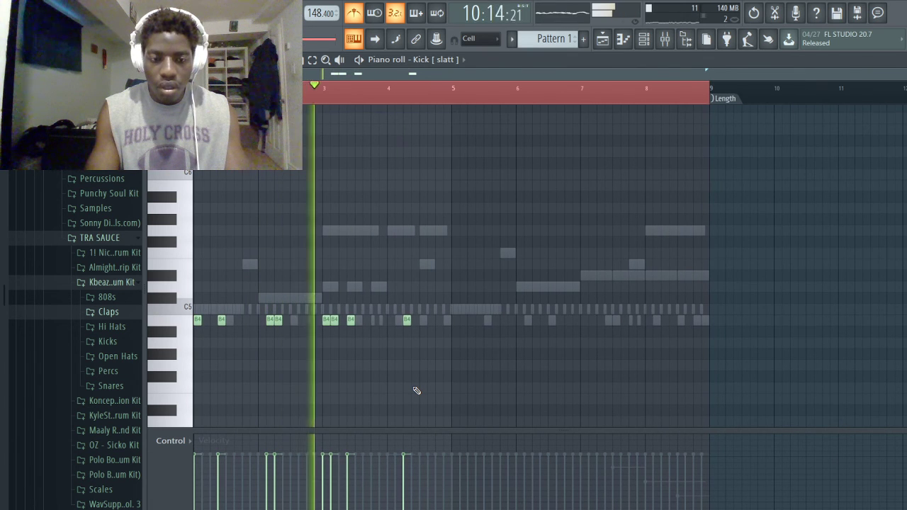
{"action": "key", "text": "space"}
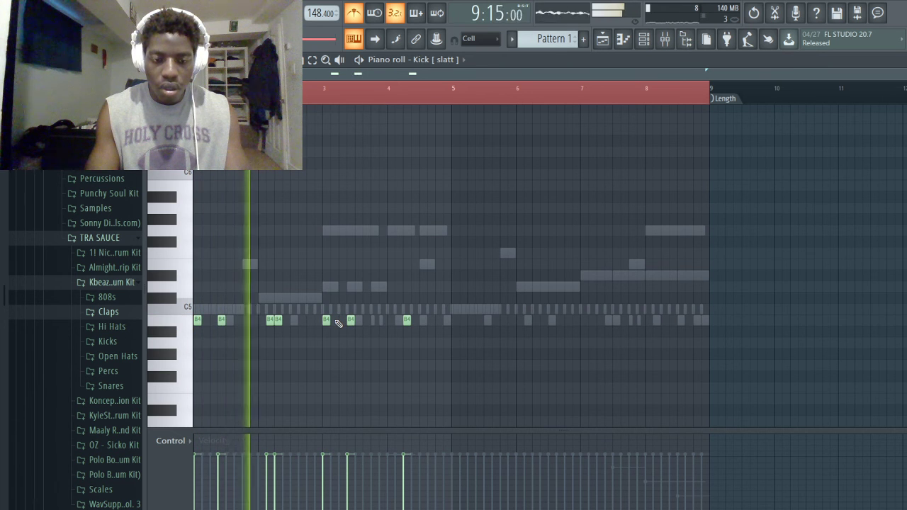
- Try an extra B4 kick on steps 9, 11 and 13 of bar 3 in turn, then delete it
{"action": "left_click", "coordinate": [359, 320]}
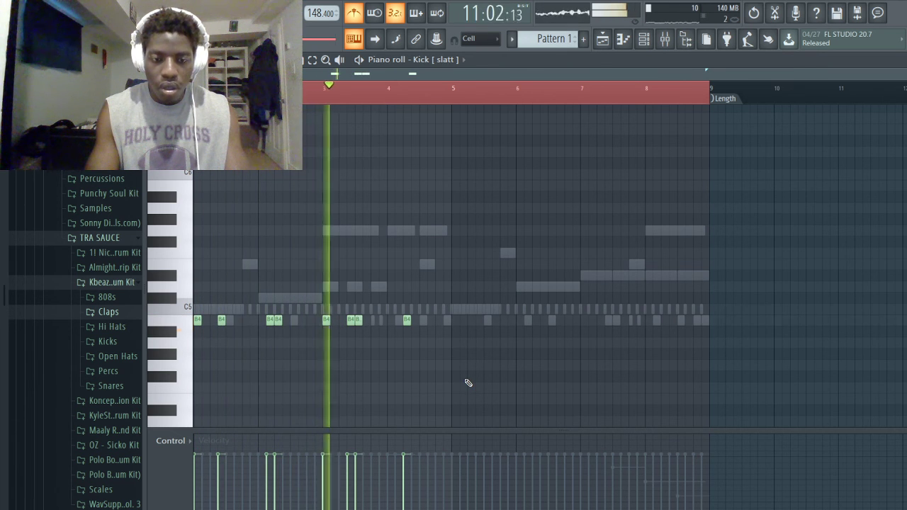
{"action": "key", "text": "space"}
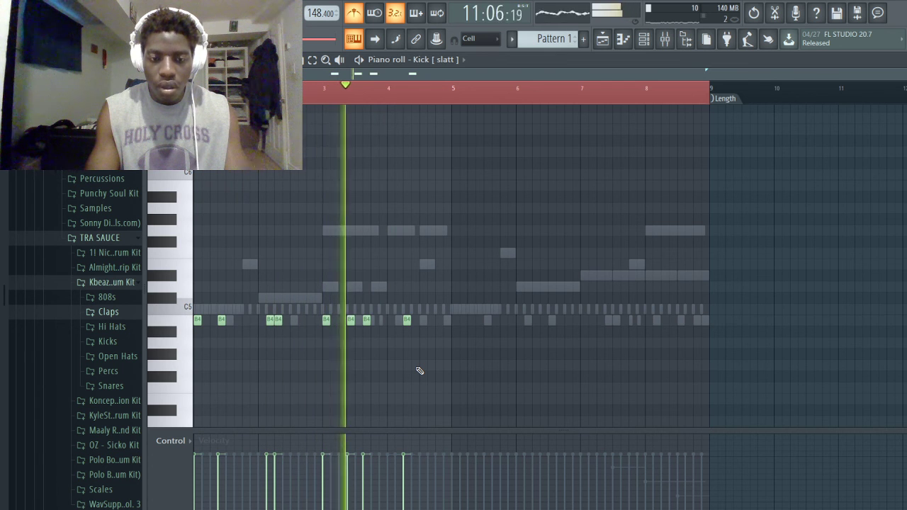
{"action": "key", "text": "space"}
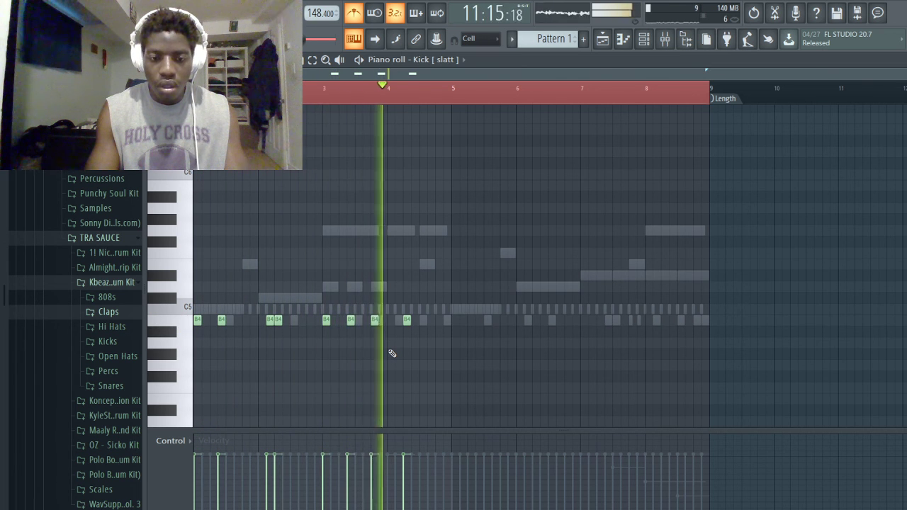
{"action": "right_click", "coordinate": [375, 320]}
{"action": "key", "text": "space"}
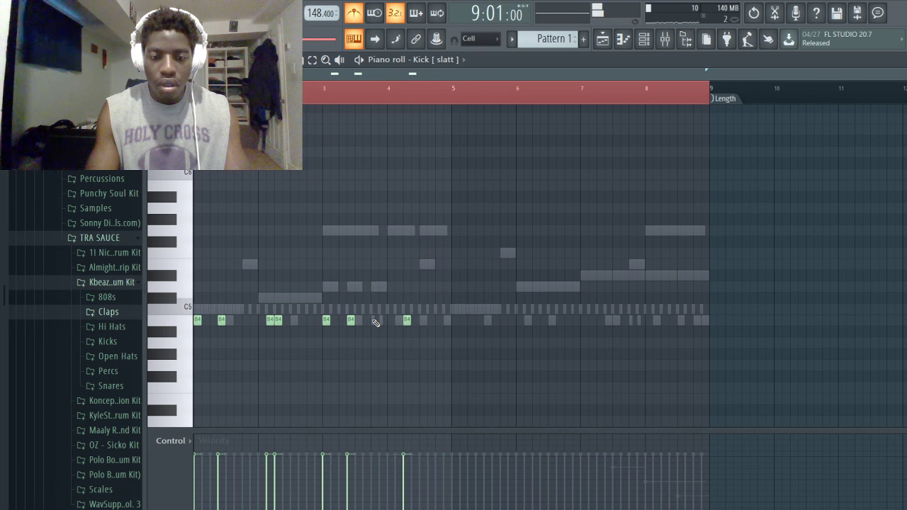
- Copy the bars 1 to 4 kick pattern into bars 5 to 8 and bring up the channel rack over the playlist
{"action": "key", "text": "ctrl+b"}
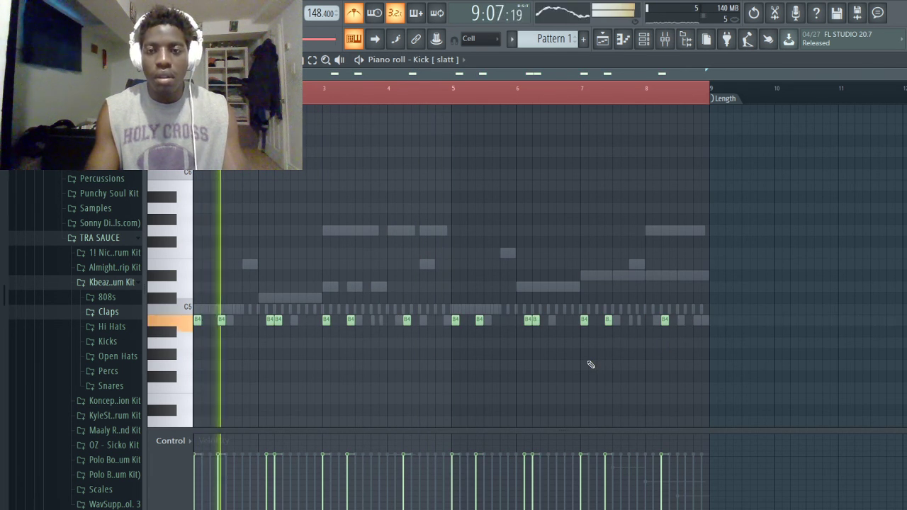
{"action": "left_click", "coordinate": [602, 39]}
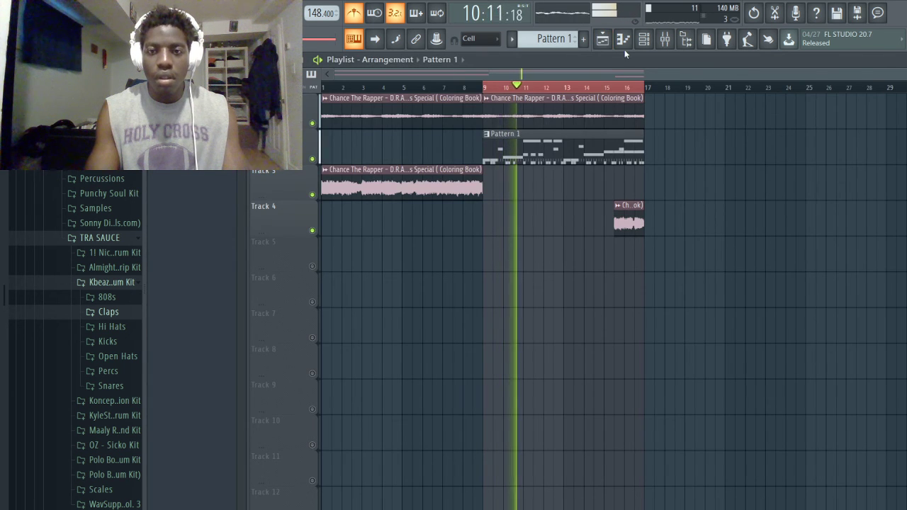
{"action": "left_click", "coordinate": [643, 39]}
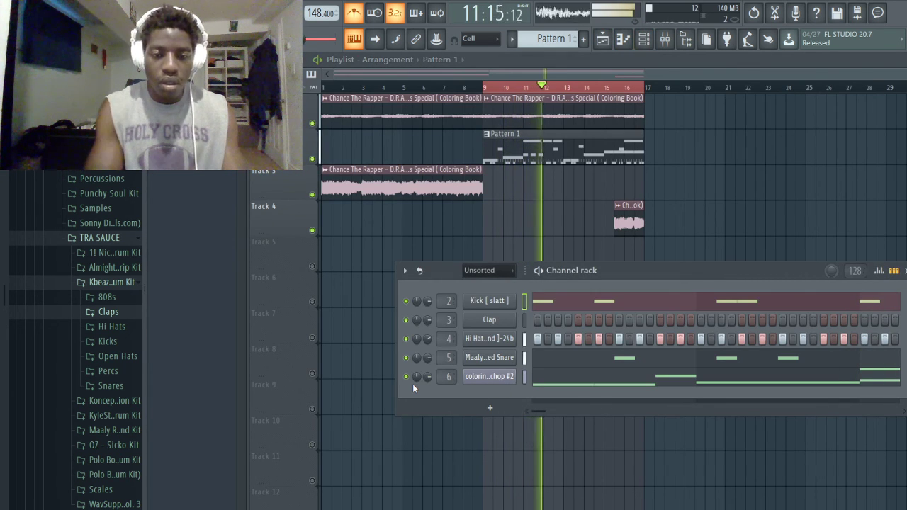
- Browse to the Kbeazy drum kit's Open Hats folder and audition its open-hat samples against the beat
{"action": "left_click", "coordinate": [104, 283]}
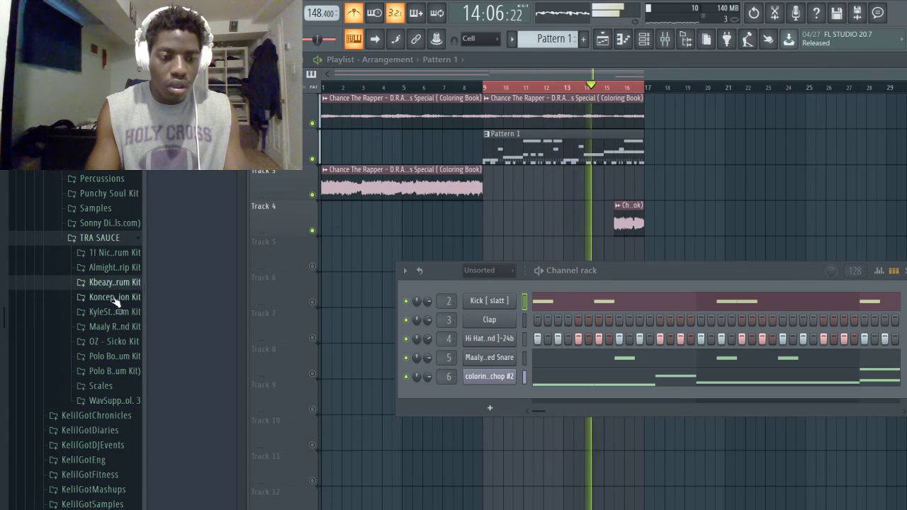
{"action": "left_click", "coordinate": [117, 356]}
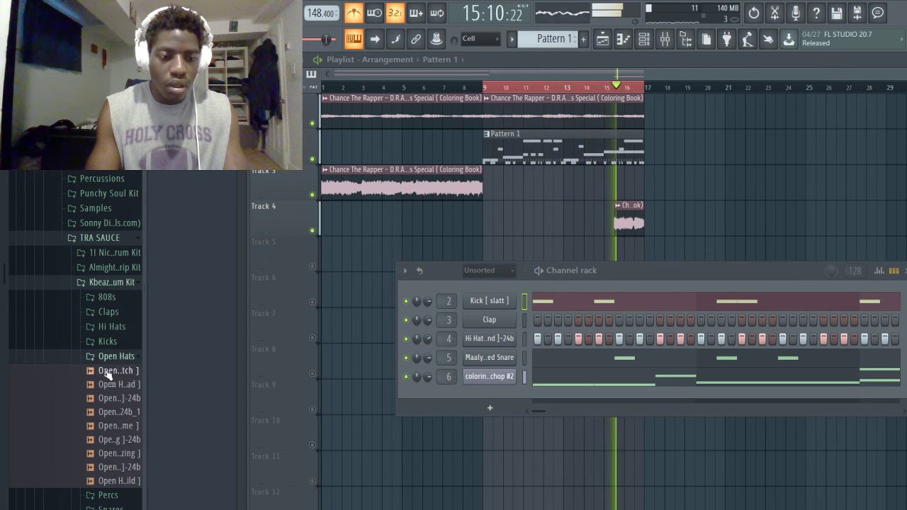
{"action": "key", "text": "Down"}
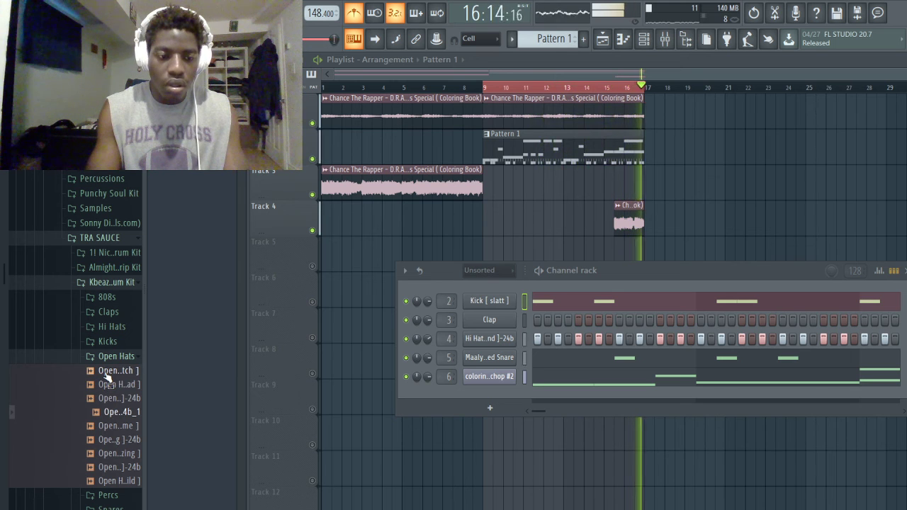
{"action": "key", "text": "Up"}
{"action": "key", "text": "Up"}
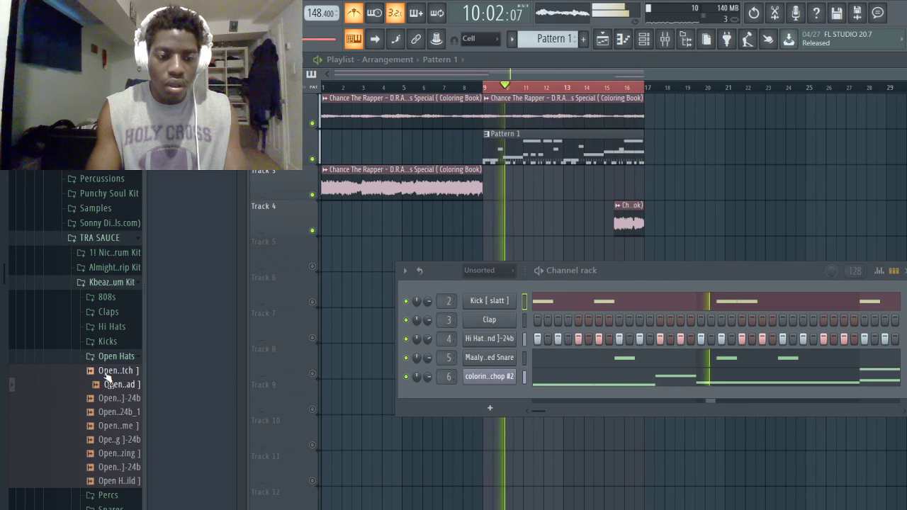
{"action": "key", "text": "Down"}
{"action": "key", "text": "Down"}
{"action": "key", "text": "Down"}
{"action": "key", "text": "Down"}
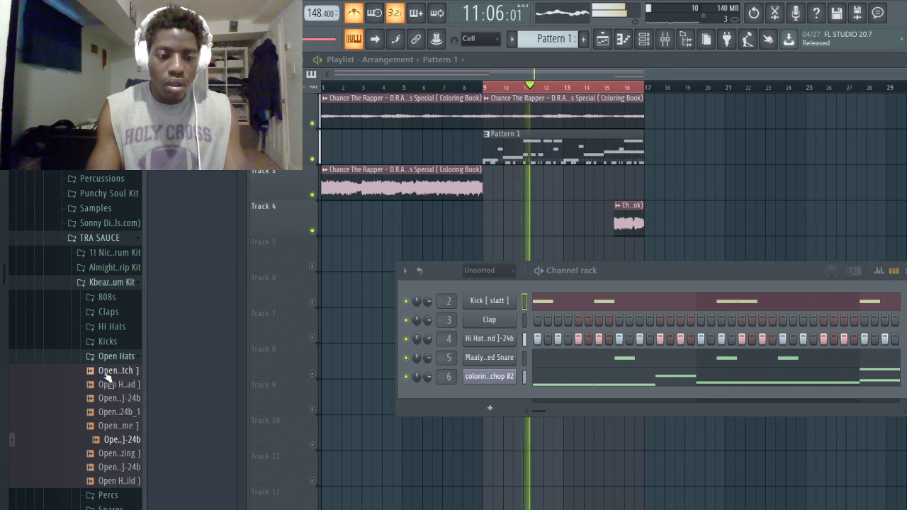
{"action": "key", "text": "Up"}
{"action": "key", "text": "Up"}
{"action": "key", "text": "Up"}
{"action": "key", "text": "Up"}
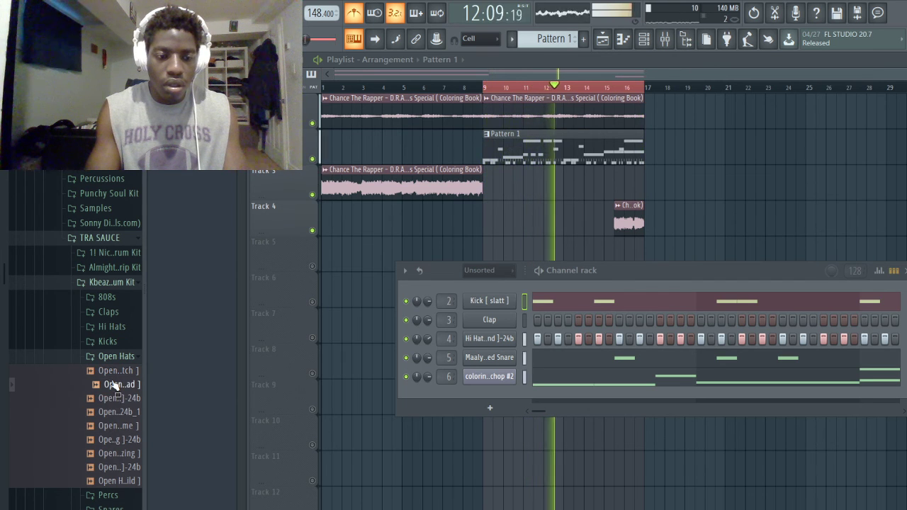
- Replace the Clap channel's sample with Open Hat [ slime ]-24b
{"action": "left_click", "coordinate": [122, 398]}
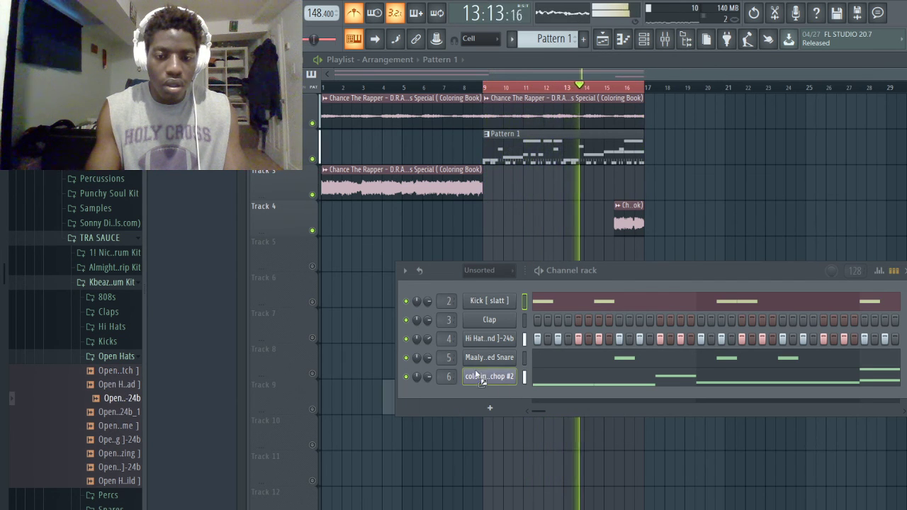
{"action": "left_click_drag", "start_coordinate": [480, 323], "coordinate": [480, 321]}
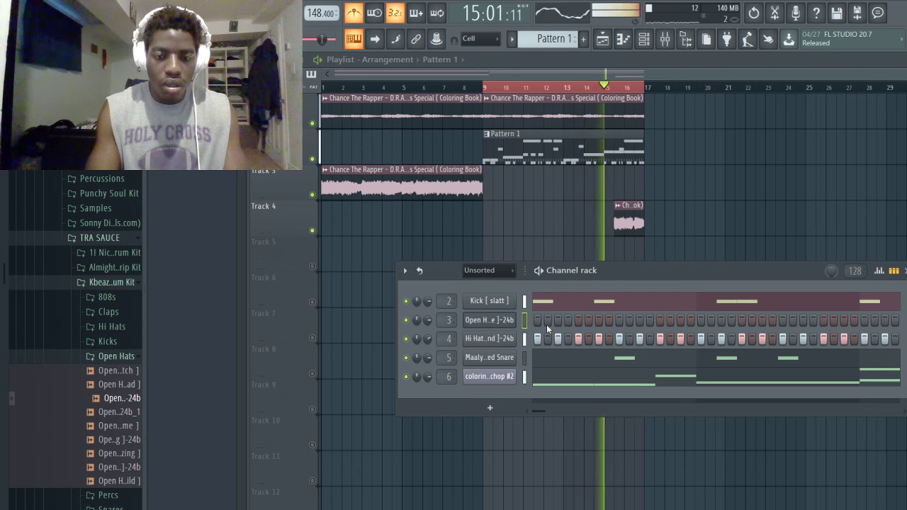
- Add B4 open-hat notes to bars 1 to 4 in the piano roll and place each on step 5 of its bar
{"action": "key", "text": "F7"}
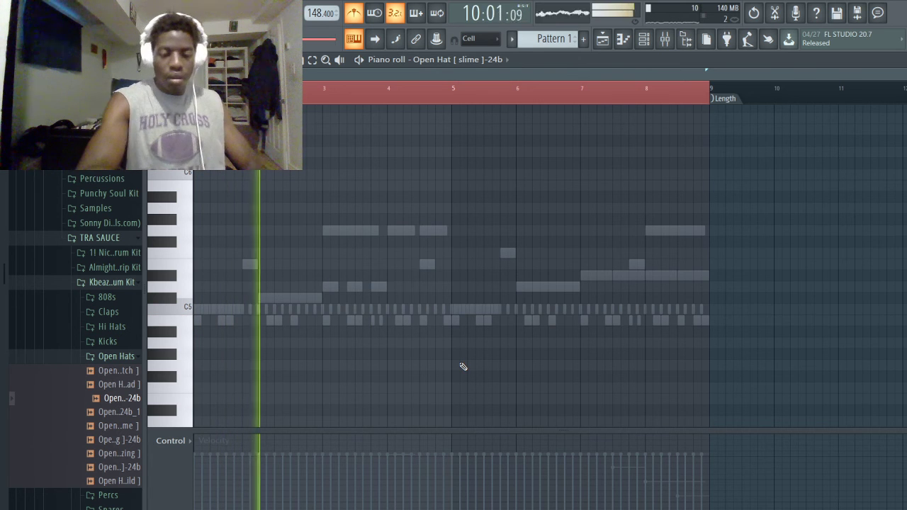
{"action": "key", "text": "space"}
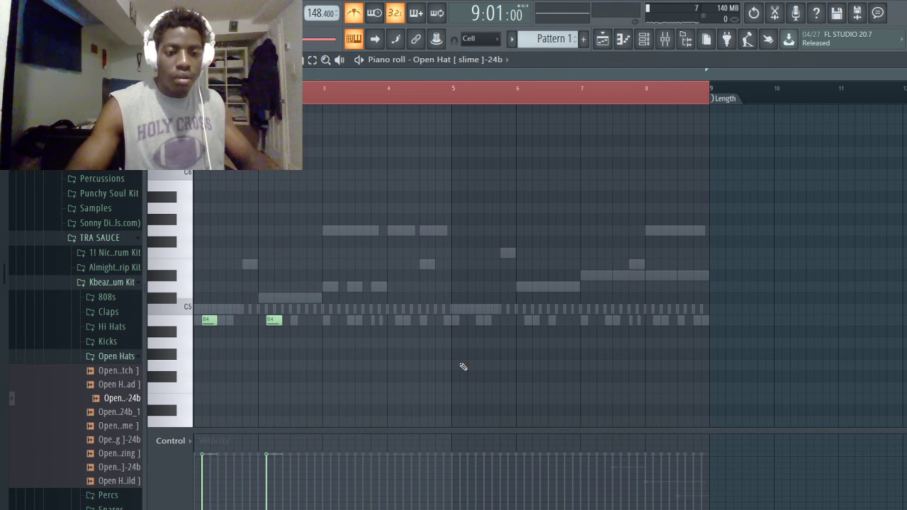
{"action": "scroll", "coordinate": [254, 343], "scroll_direction": "up", "scroll_amount": 2}
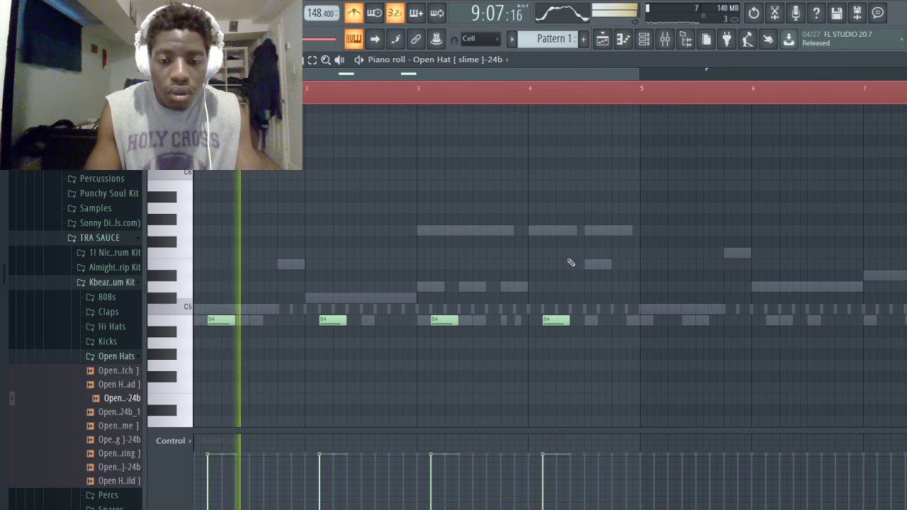
{"action": "key", "text": "space"}
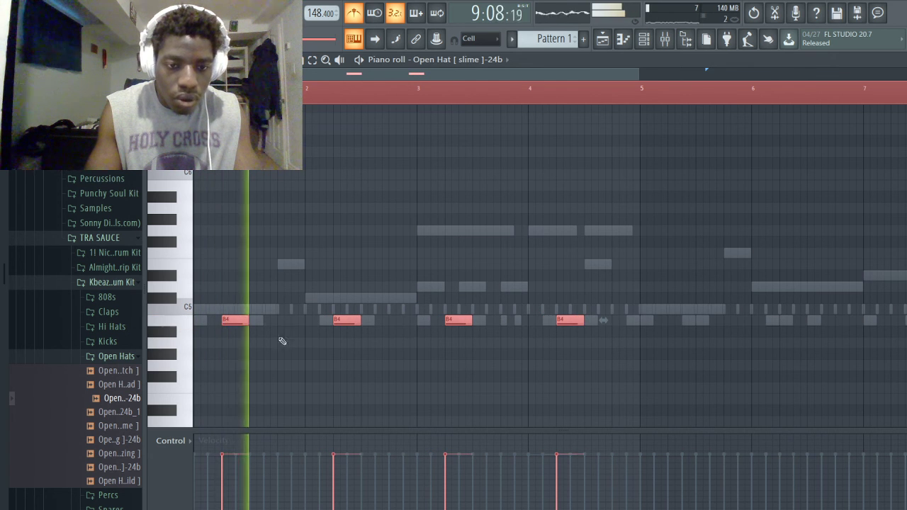
{"action": "left_click", "coordinate": [300, 361]}
{"action": "scroll", "coordinate": [301, 360], "scroll_direction": "down", "scroll_amount": 3}
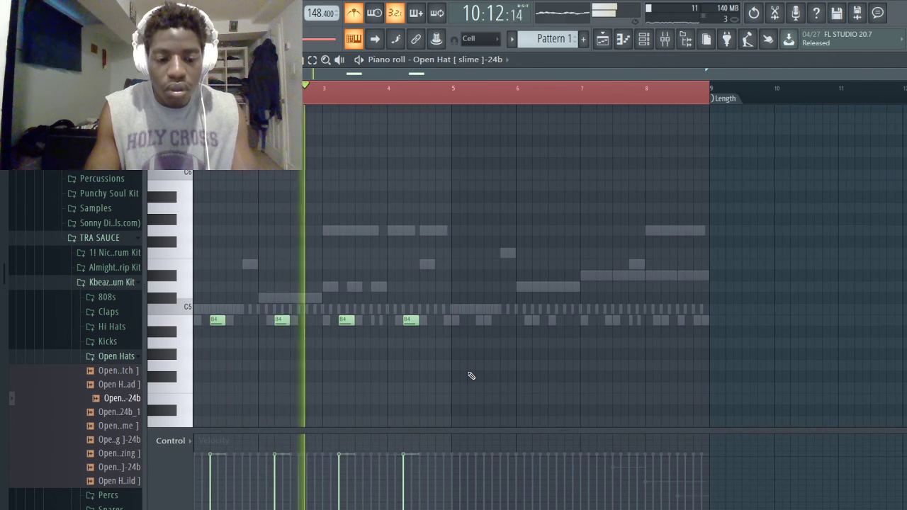
- Delete bar 3's open-hat note and duplicate the remaining notes onto step 5 of bars 5, 6 and 8
{"action": "key", "text": "ctrl+a"}
{"action": "left_click", "coordinate": [382, 333]}
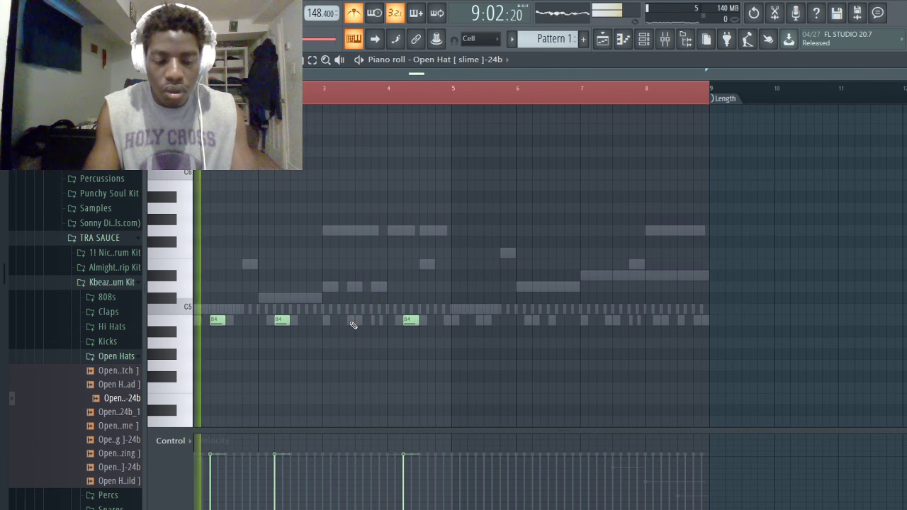
{"action": "key", "text": "ctrl+a"}
{"action": "key", "text": "ctrl+b"}
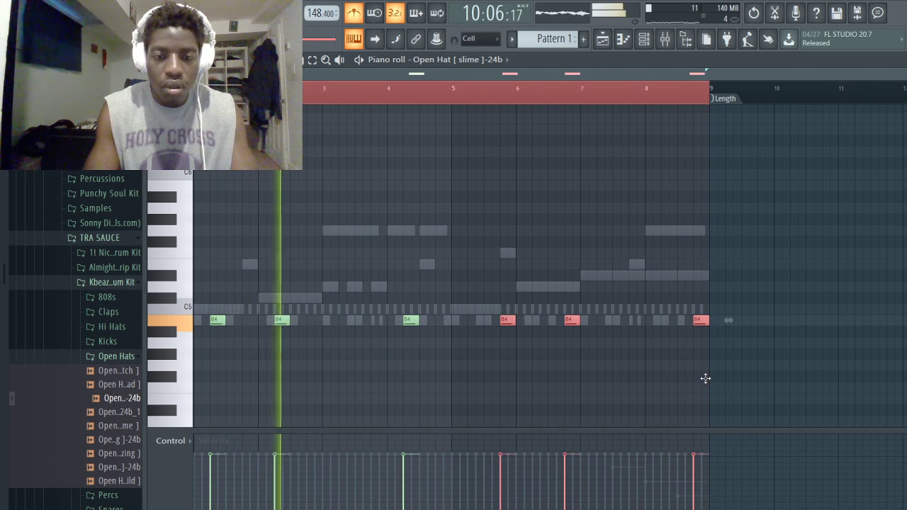
{"action": "left_click_drag", "start_coordinate": [705, 379], "coordinate": [684, 375]}
{"action": "left_click", "coordinate": [585, 387]}
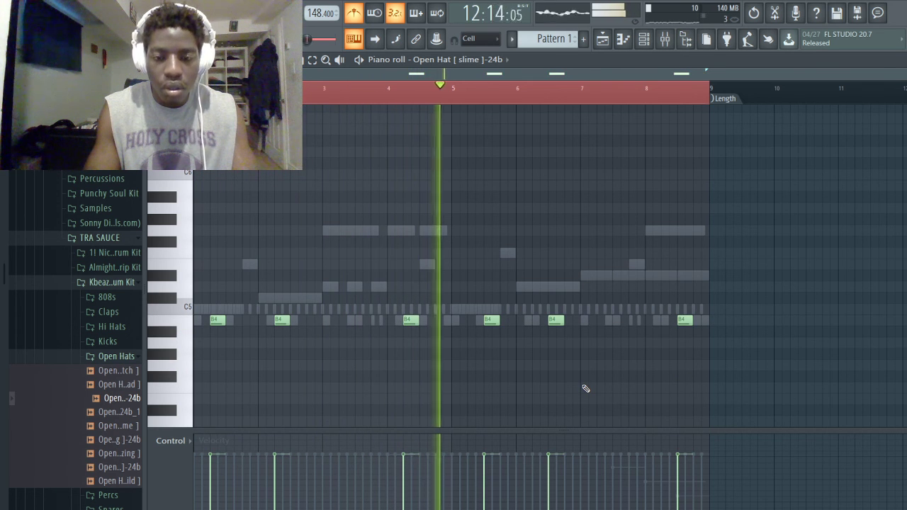
{"action": "key", "text": "space"}
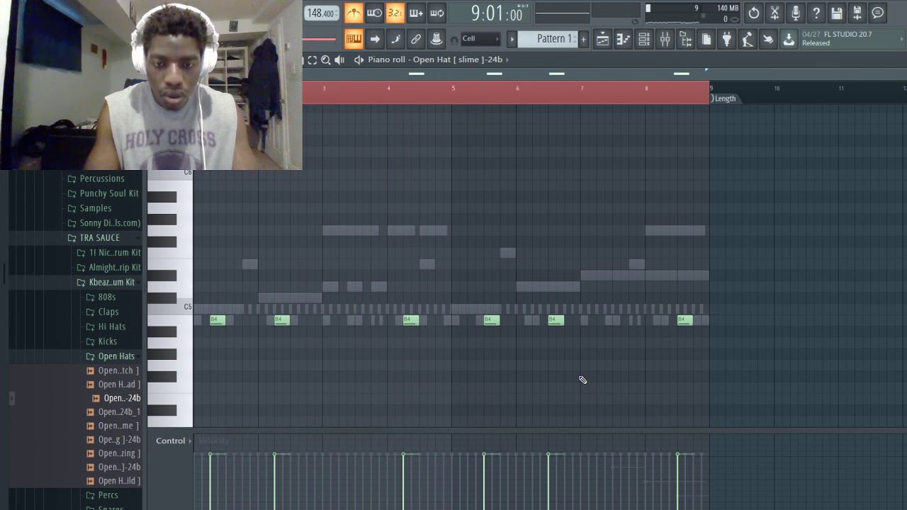
{"action": "left_click_drag", "start_coordinate": [482, 283], "coordinate": [759, 357]}
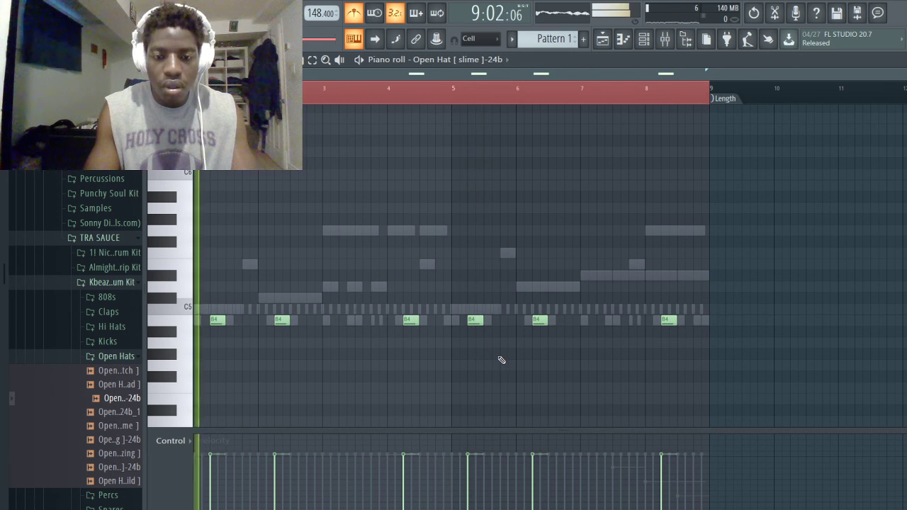
- Replace bar 2's open-hat note with a B4 note on step 5 of bar 3 and audition it
{"action": "right_click", "coordinate": [283, 321]}
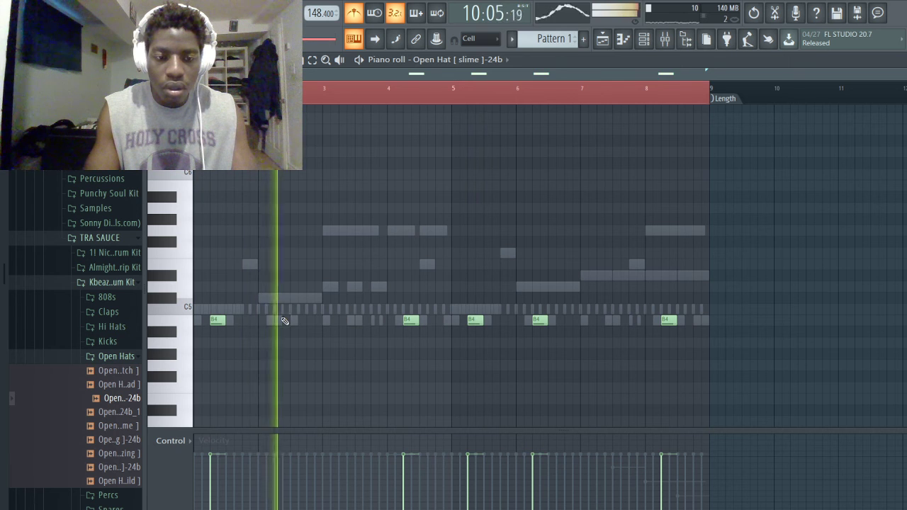
{"action": "left_click", "coordinate": [353, 319]}
{"action": "key", "text": "space"}
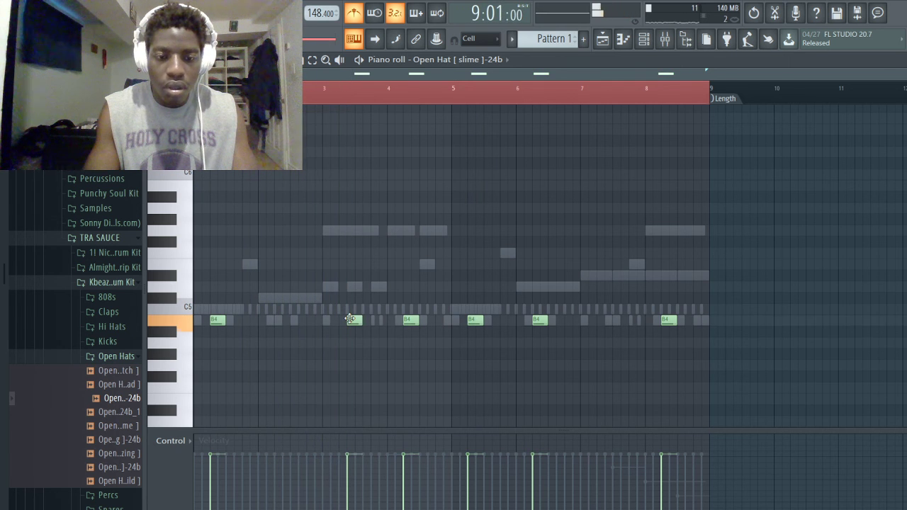
{"action": "key", "text": "space"}
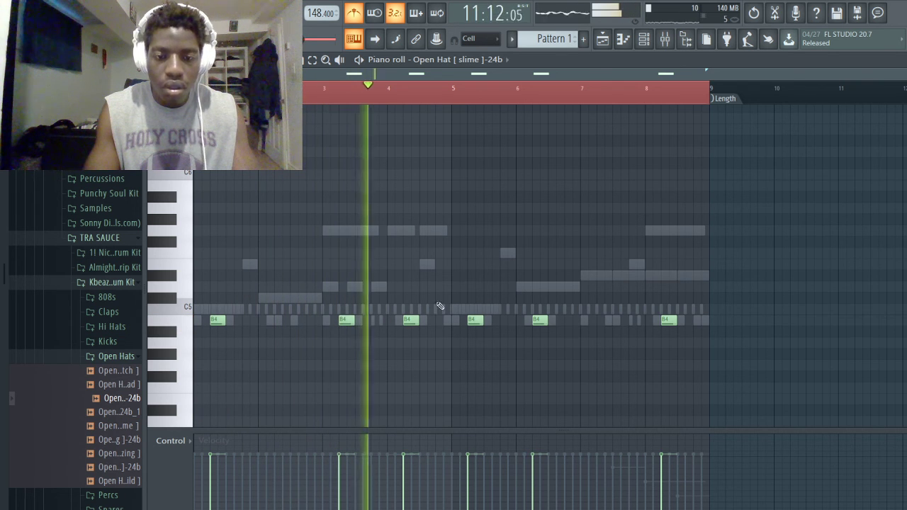
{"action": "key", "text": "space"}
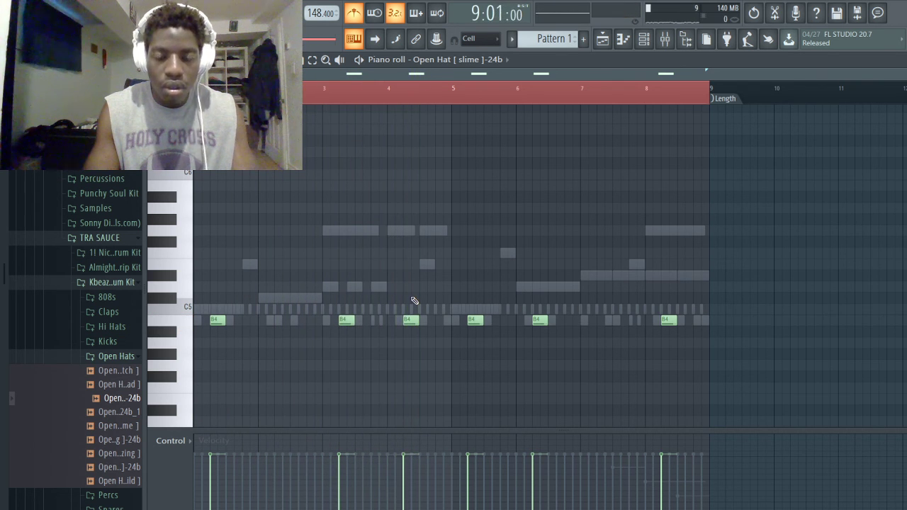
- Rearrange the second-half open hats onto step 5 of bars 5, 7 and 8, and bring up the playlist and channel rack
{"action": "left_click_drag", "start_coordinate": [444, 288], "coordinate": [688, 406]}
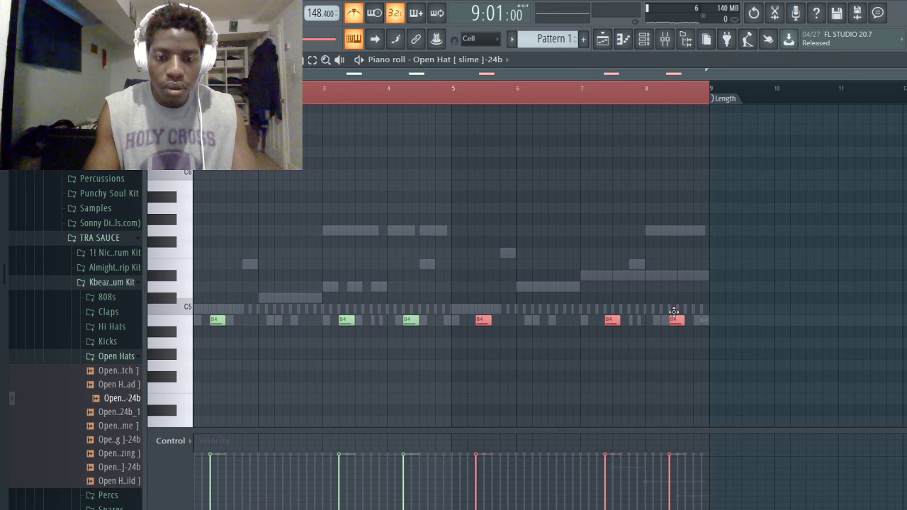
{"action": "key", "text": "space"}
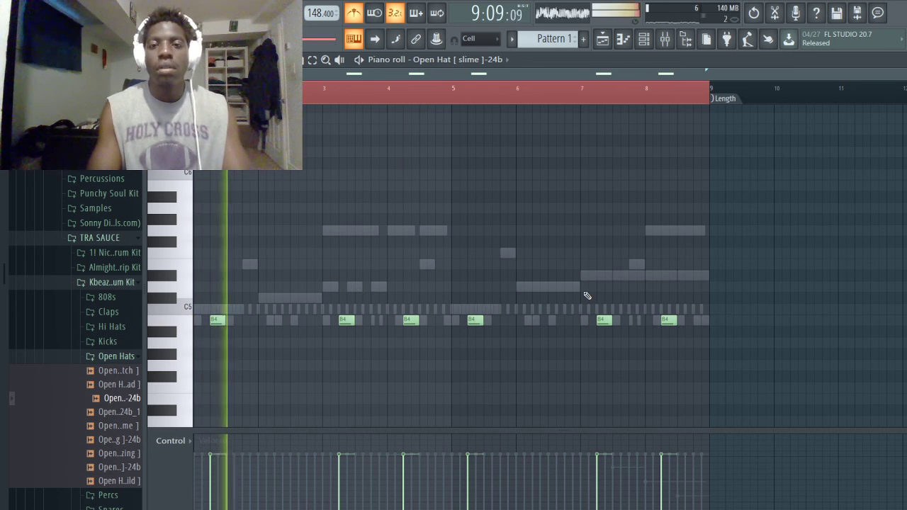
{"action": "left_click", "coordinate": [602, 39]}
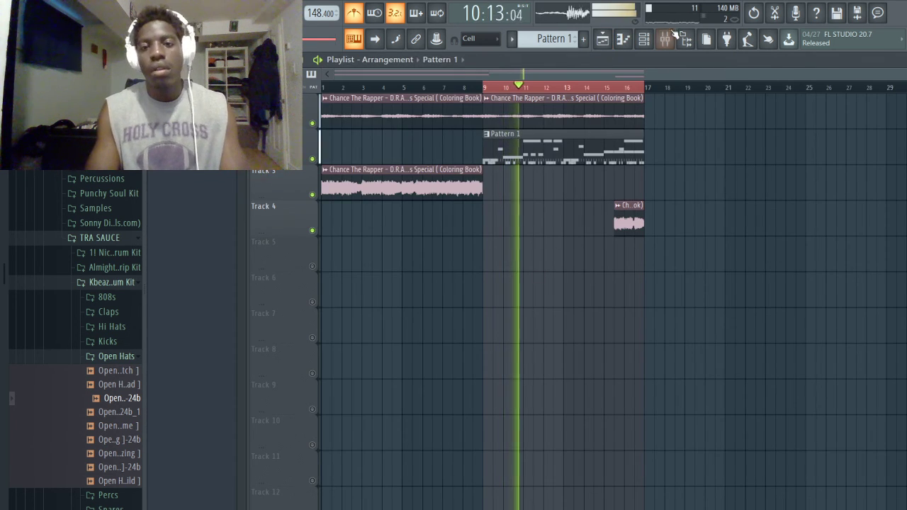
{"action": "left_click", "coordinate": [644, 39]}
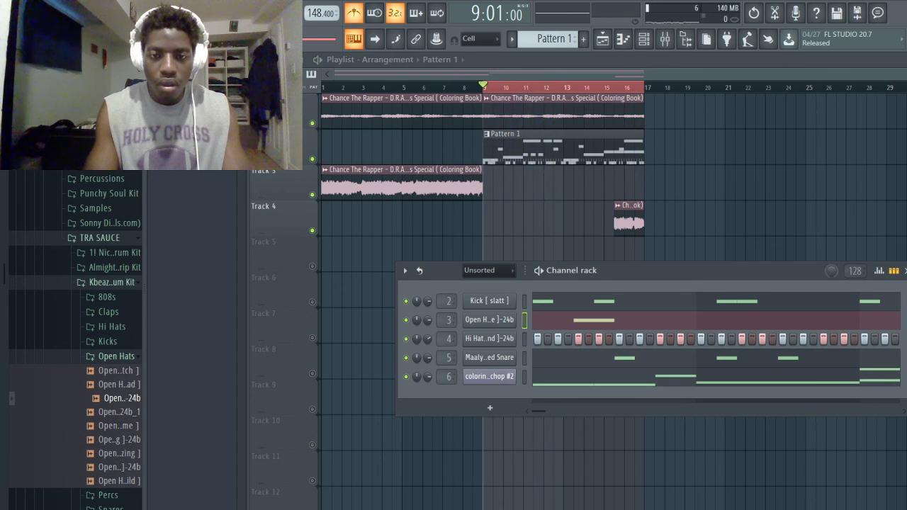
- Open coloring book chop #2 in the piano roll and raise bar 2's Marker #2 note to maximum velocity
{"action": "double_click", "coordinate": [558, 153]}
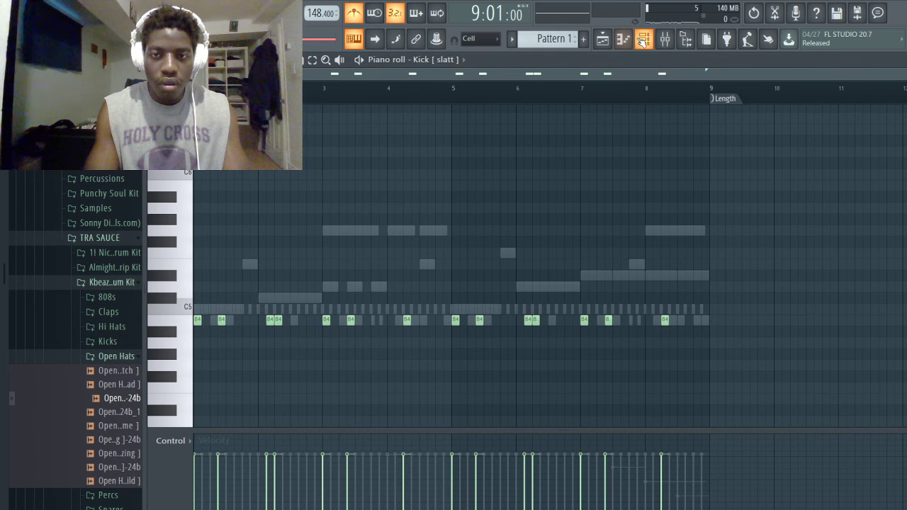
{"action": "left_click", "coordinate": [643, 40]}
{"action": "left_click", "coordinate": [507, 376]}
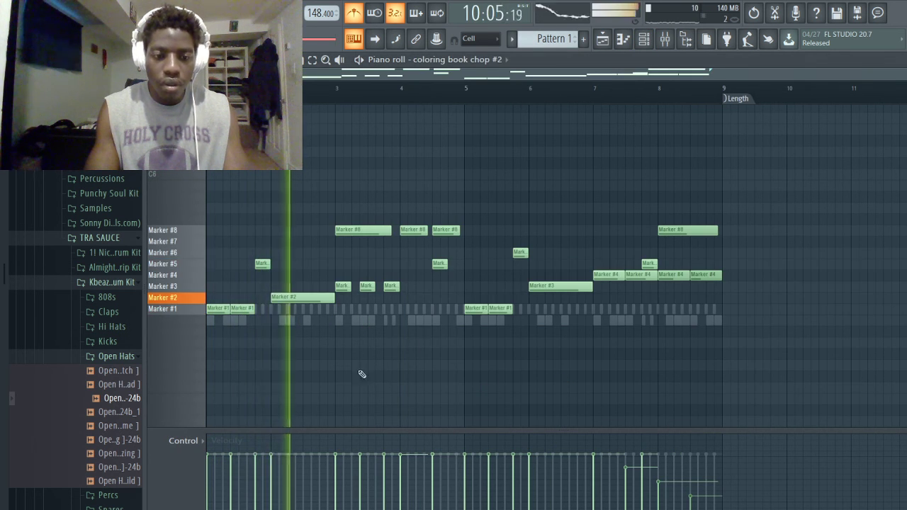
{"action": "key", "text": "space"}
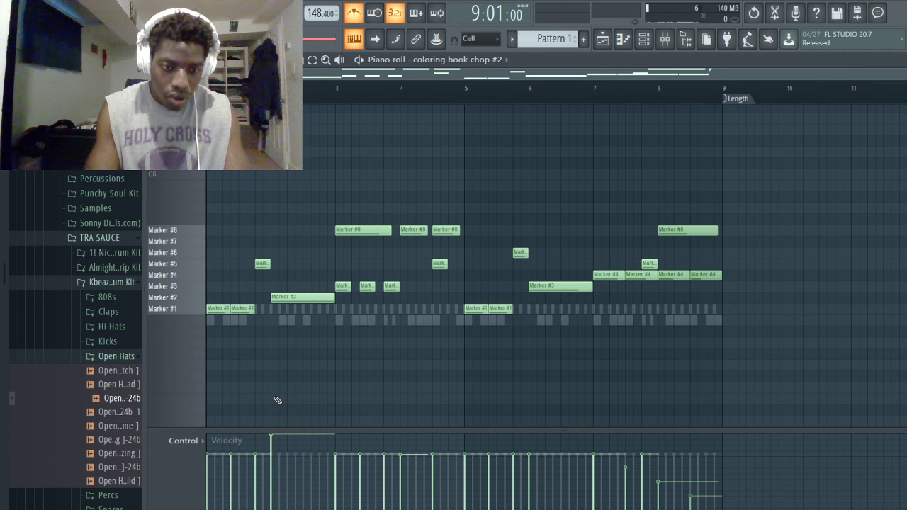
- Move bar 4's Marker #5 note to step 5 at maximum velocity and adjust the velocity of the Marker #8 note on step 9
{"action": "key", "text": "space"}
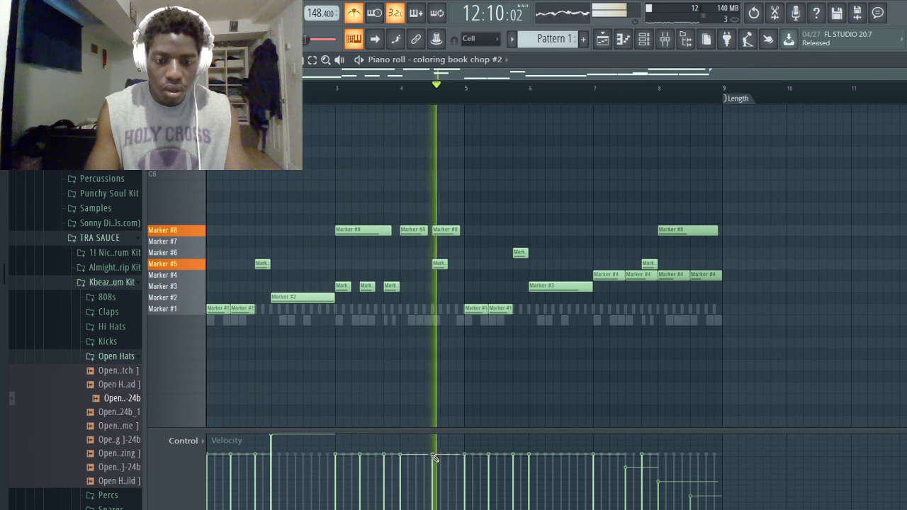
{"action": "key", "text": "space"}
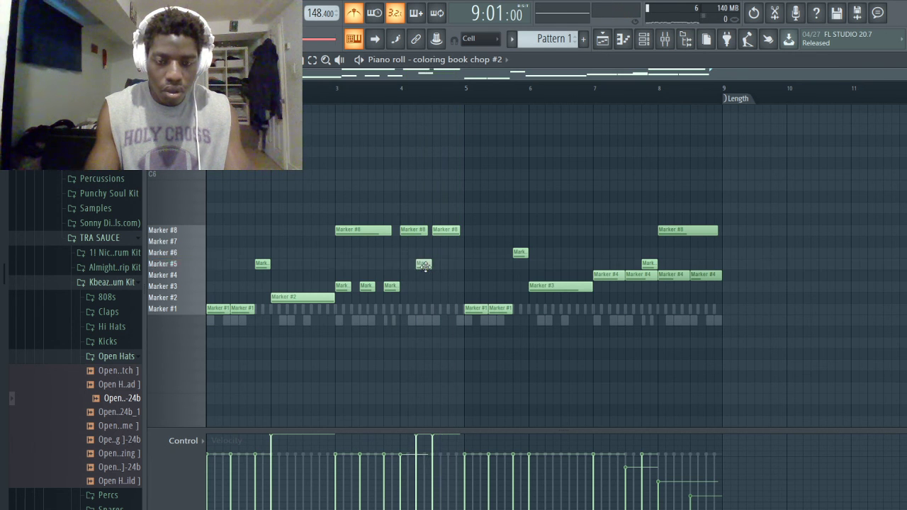
{"action": "left_click_drag", "start_coordinate": [432, 432], "coordinate": [434, 441]}
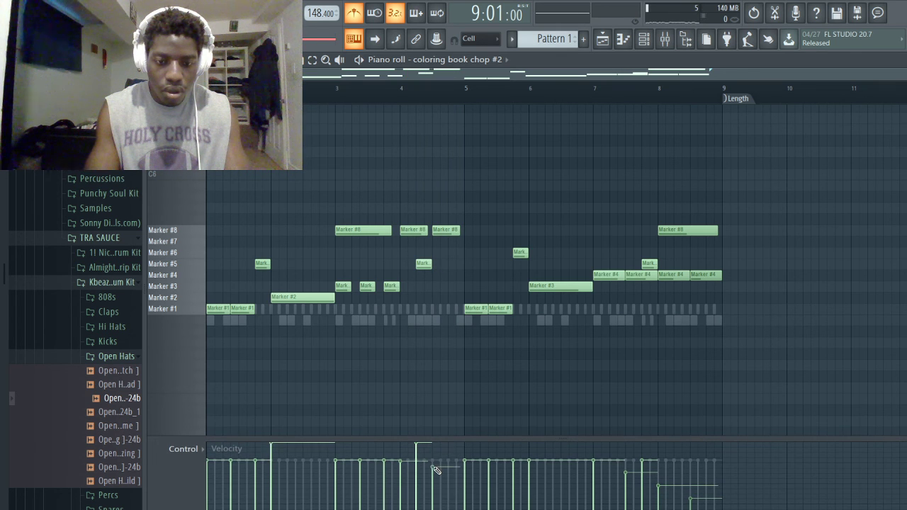
- Add a Marker #5 note on step 13 of bar 4 and raise it and bar 7's Marker #5 note to maximum velocity
{"action": "key", "text": "space"}
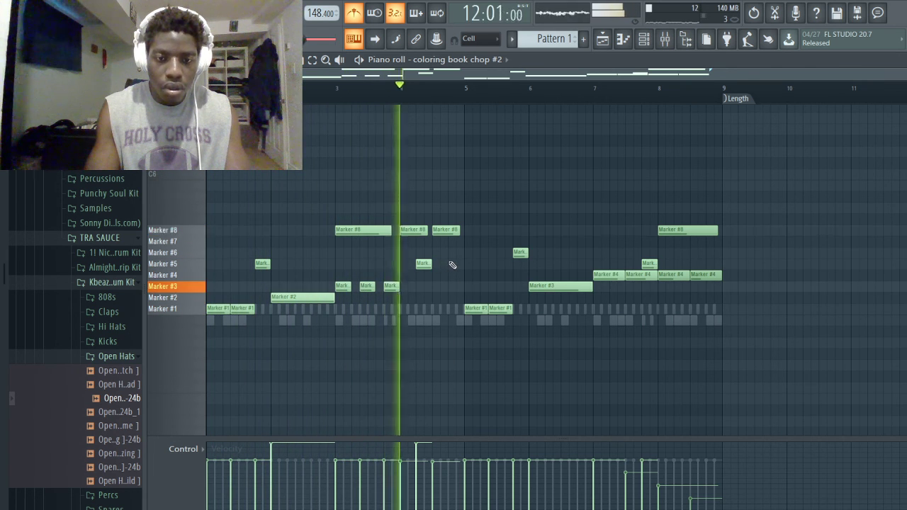
{"action": "left_click", "coordinate": [450, 264]}
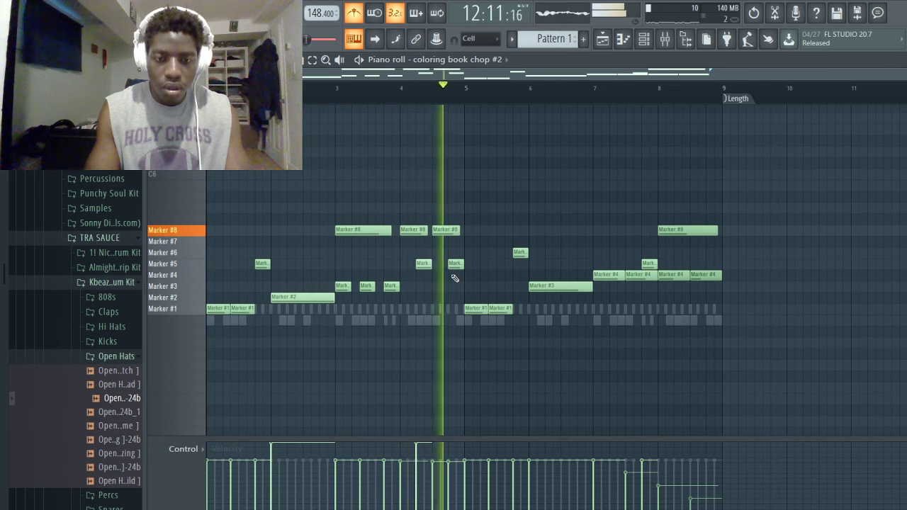
{"action": "key", "text": "space"}
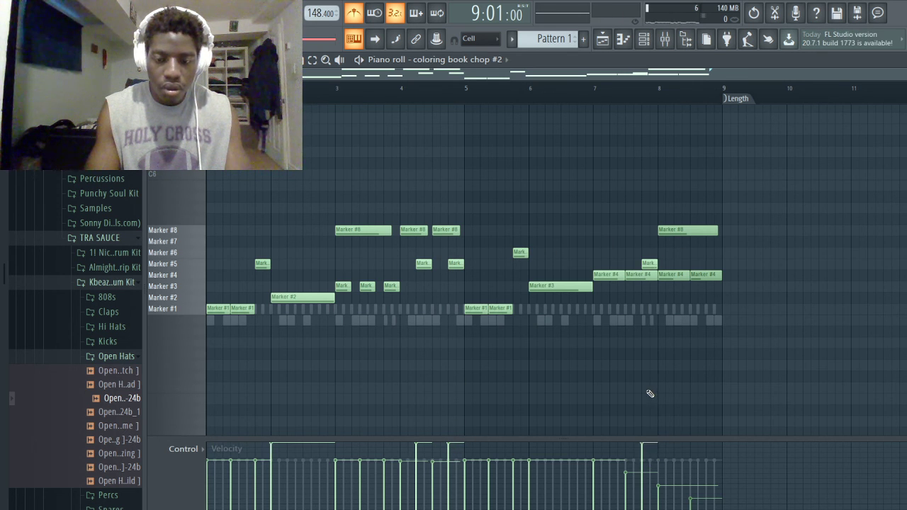
- Move bar 7's Marker #5 note to step 13 of bar 8 and play the beat from the playlist
{"action": "key", "text": "space"}
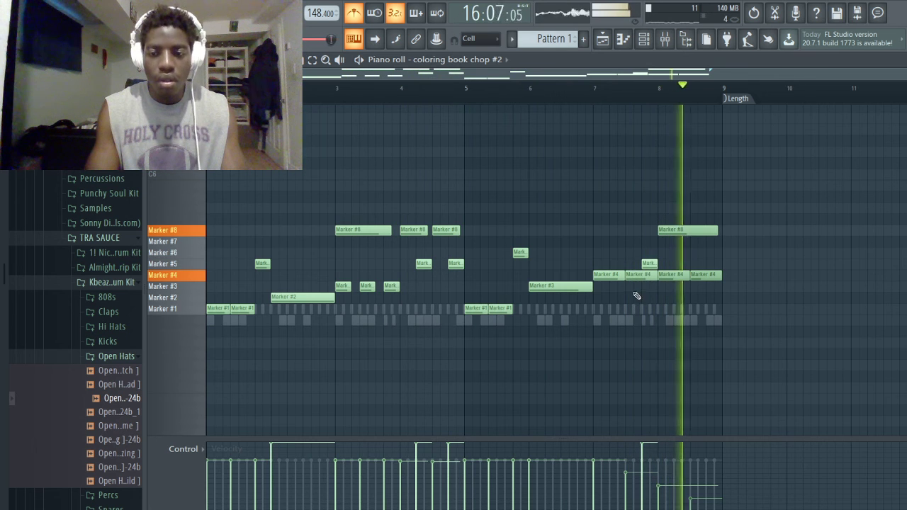
{"action": "key", "text": "space"}
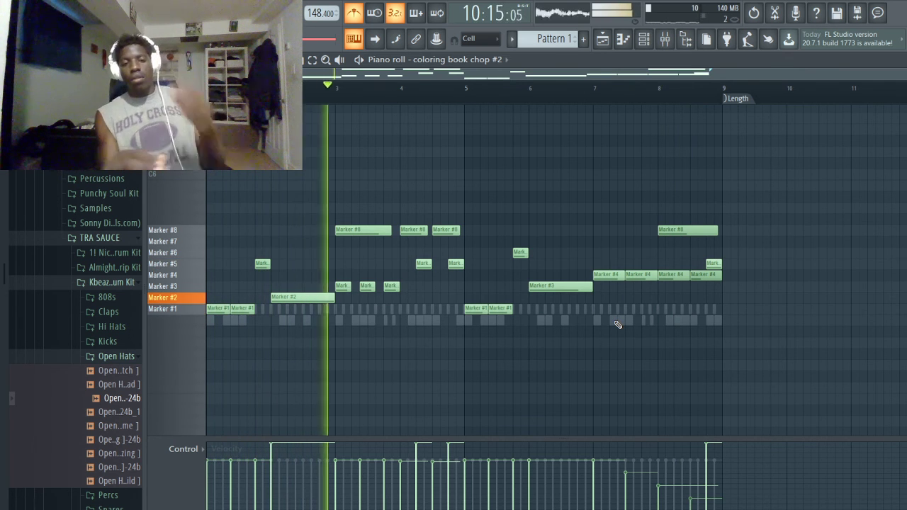
{"action": "left_click", "coordinate": [602, 38]}
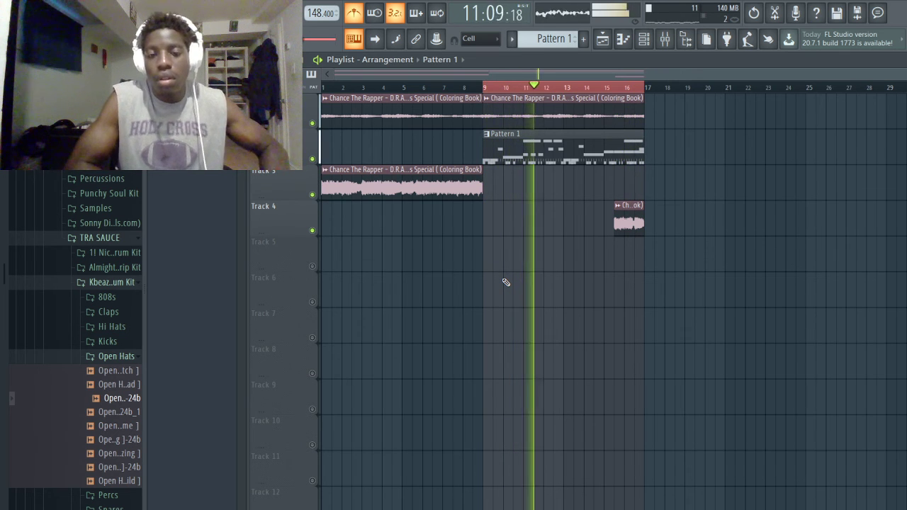
{"action": "left_click", "coordinate": [646, 45]}
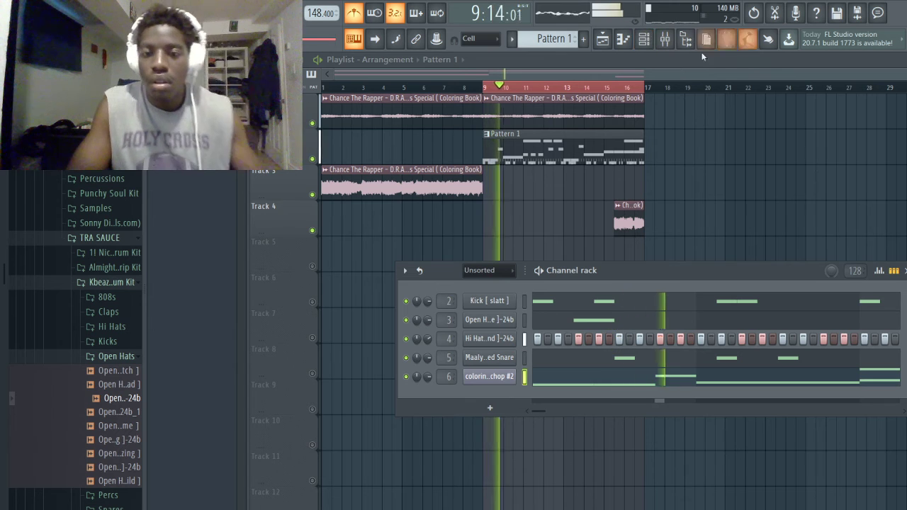
{"action": "key", "text": "space"}
- In the coloring book chop #2 piano roll, shorten bar 4's second Marker #8 and bar 8's Marker #8 and last Marker #4 to end at step 13
{"action": "left_click", "coordinate": [648, 40]}
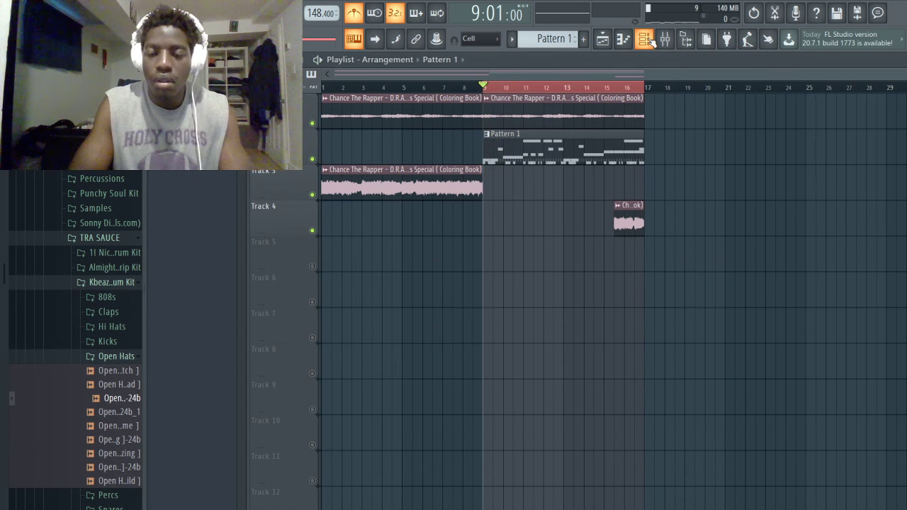
{"action": "left_click", "coordinate": [644, 41]}
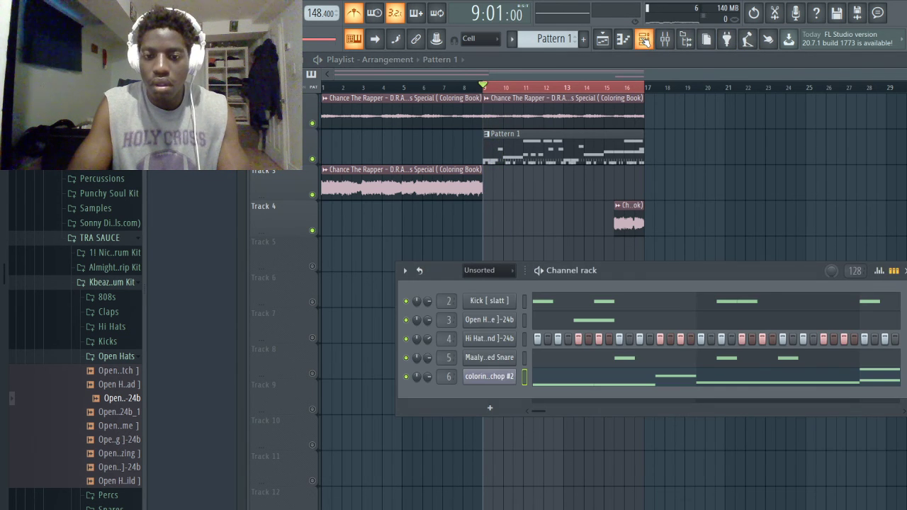
{"action": "left_click", "coordinate": [574, 381]}
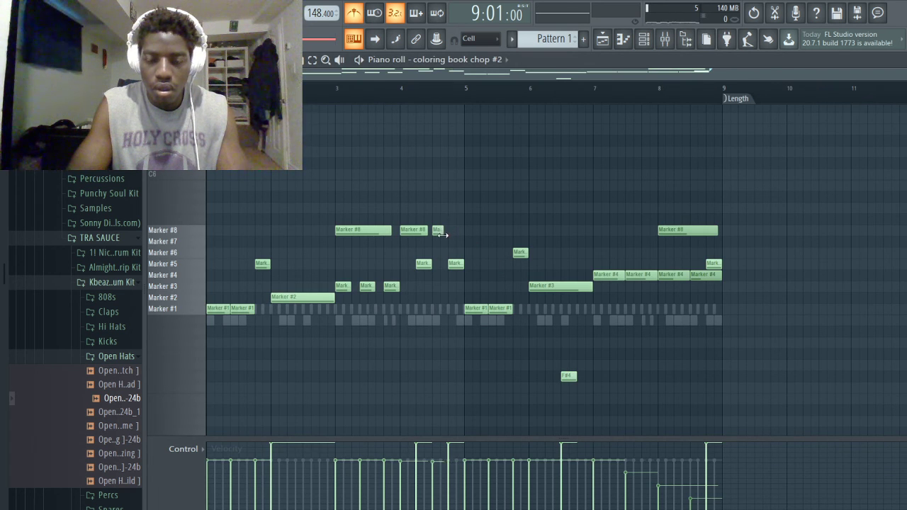
{"action": "scroll", "coordinate": [489, 263], "scroll_direction": "up", "scroll_amount": 3, "text": "ctrl"}
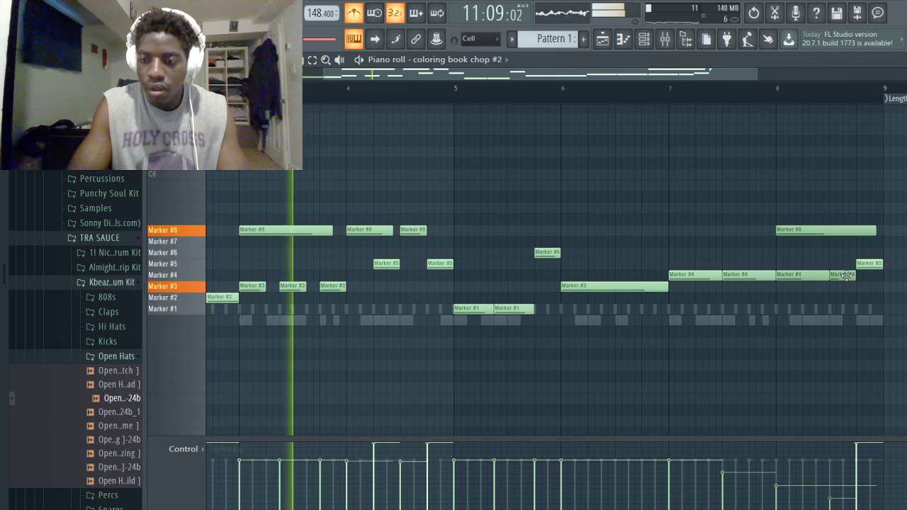
{"action": "left_click_drag", "start_coordinate": [873, 228], "coordinate": [855, 229]}
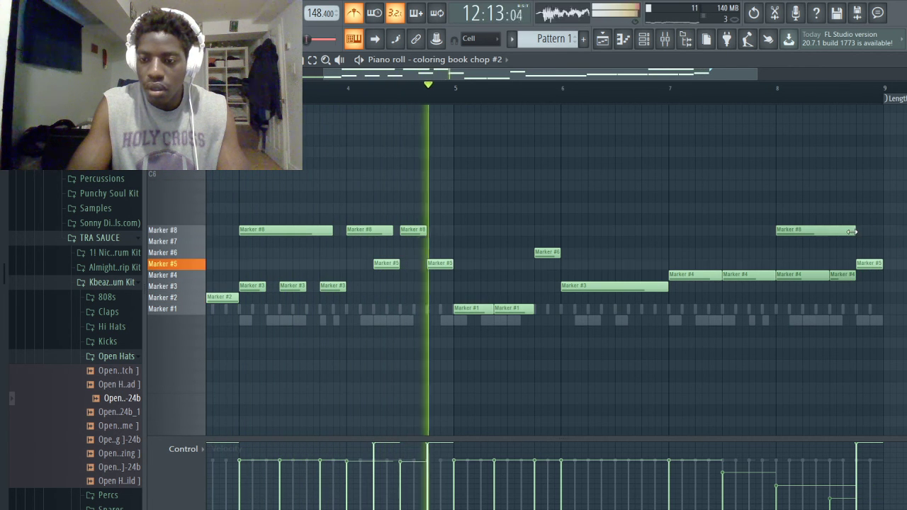
- Delete bar 8's Marker #8 and second Marker #4 notes, and re-enter the half-bar Marker #4 on step 1 with adjusted velocity
{"action": "scroll", "coordinate": [790, 312], "scroll_direction": "down", "scroll_amount": 2}
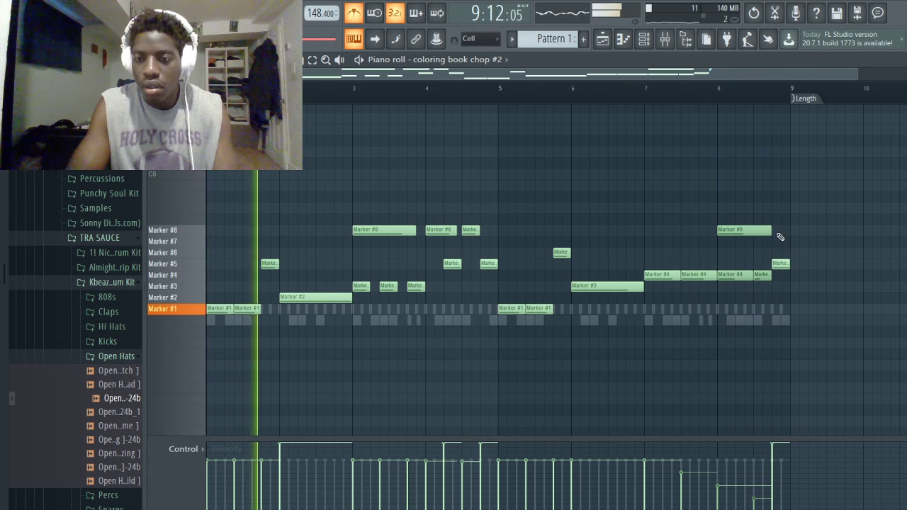
{"action": "left_click_drag", "start_coordinate": [771, 230], "coordinate": [752, 231]}
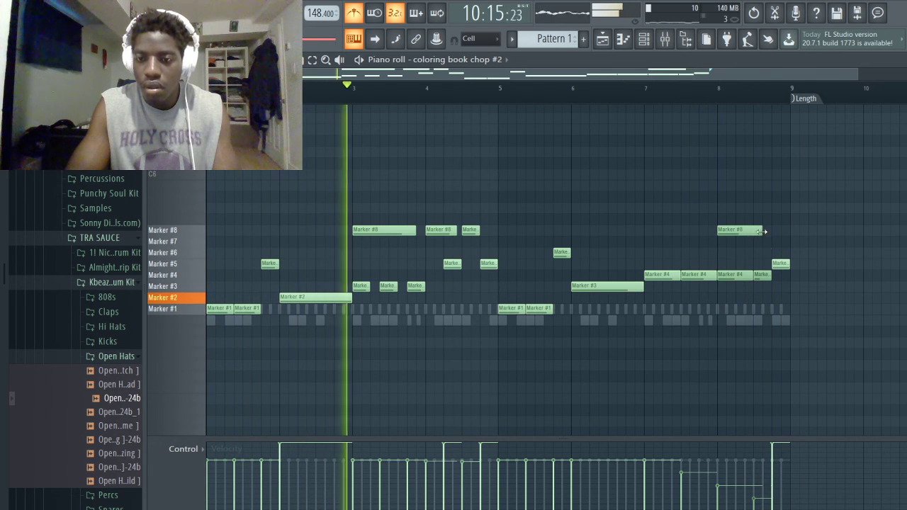
{"action": "right_click", "coordinate": [763, 277]}
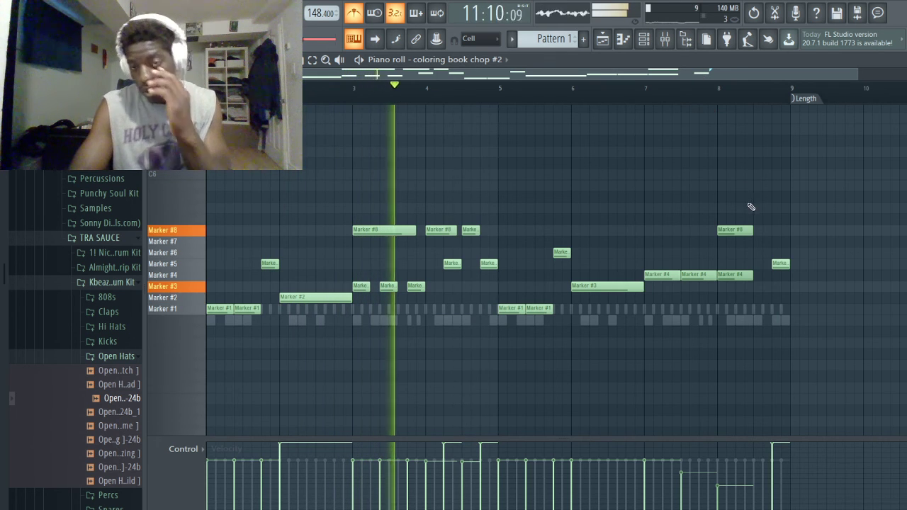
{"action": "right_click", "coordinate": [735, 276]}
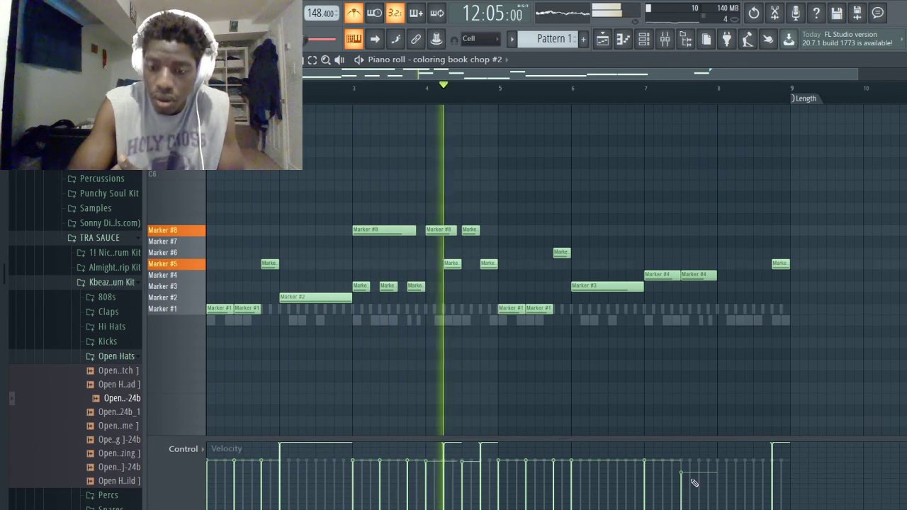
{"action": "left_click", "coordinate": [732, 276]}
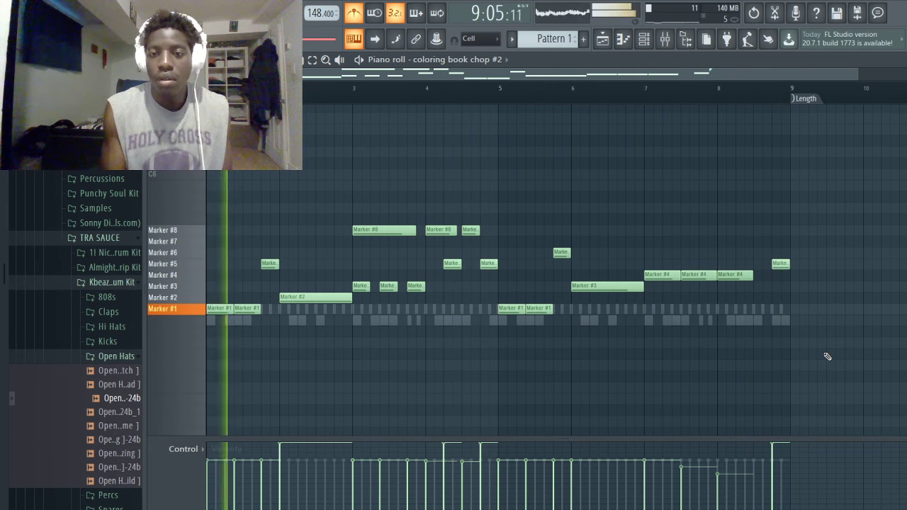
- Bring up the playlist and channel rack, and audition samples in the Vox and percs folders of the Almight..rip Kit
{"action": "left_click", "coordinate": [622, 39]}
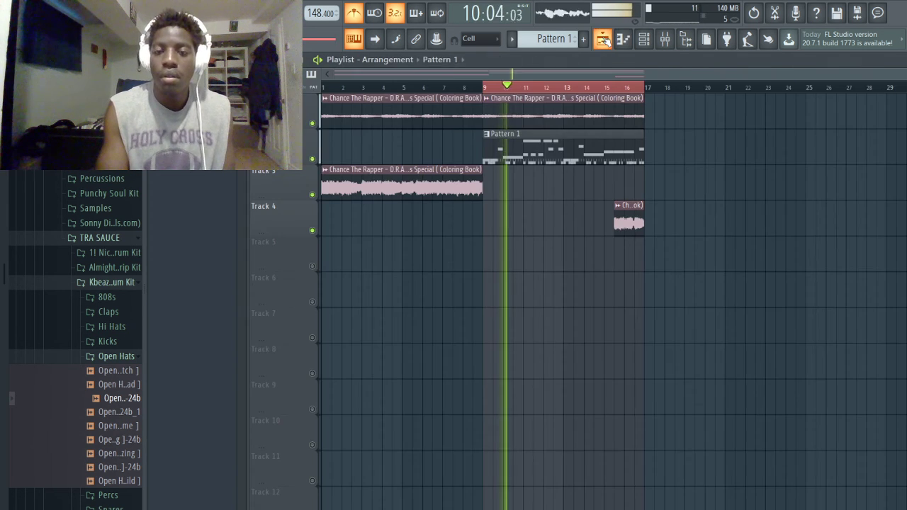
{"action": "left_click", "coordinate": [643, 39]}
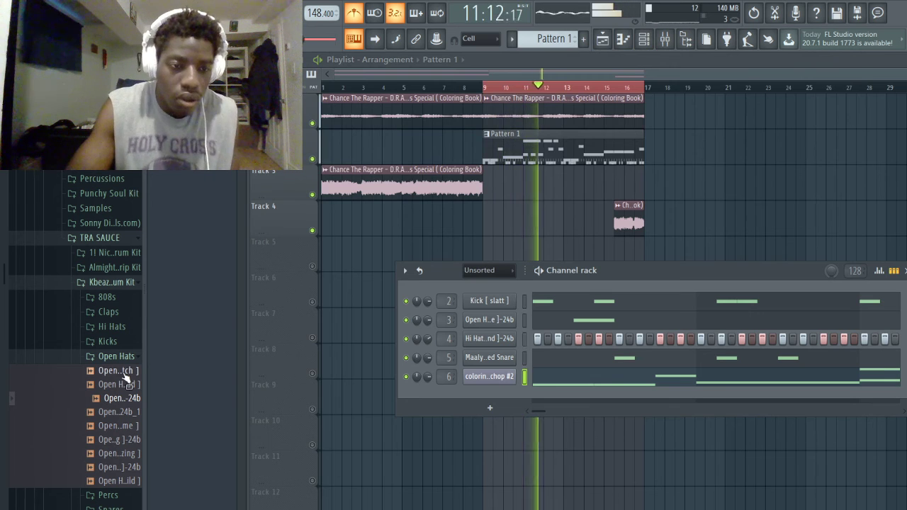
{"action": "left_click", "coordinate": [112, 357]}
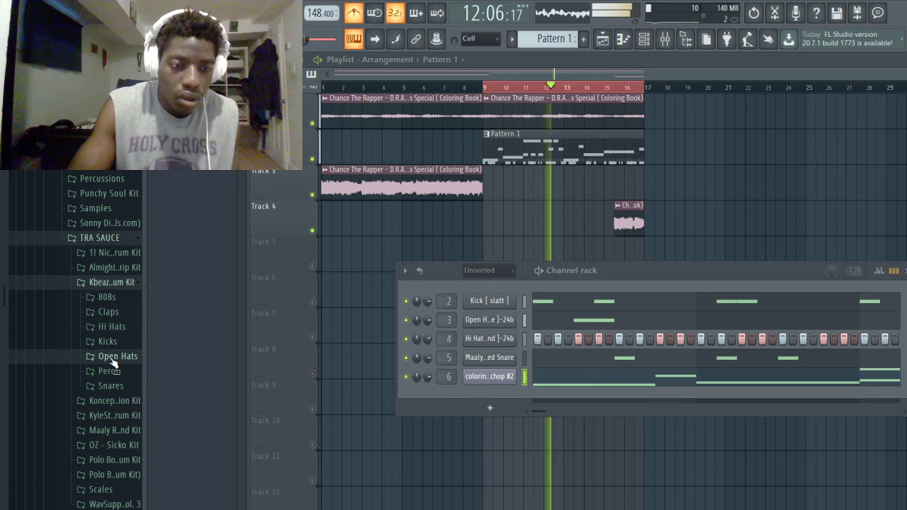
{"action": "left_click", "coordinate": [111, 274]}
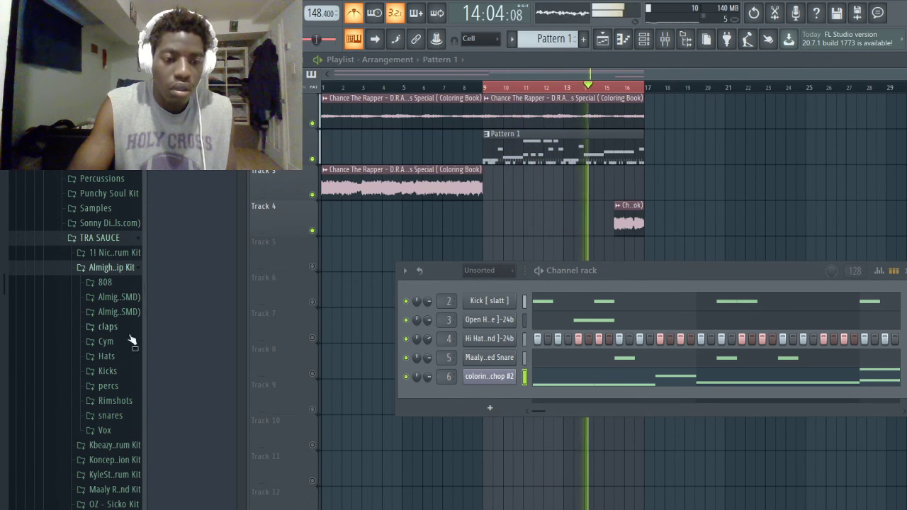
{"action": "left_click", "coordinate": [104, 431]}
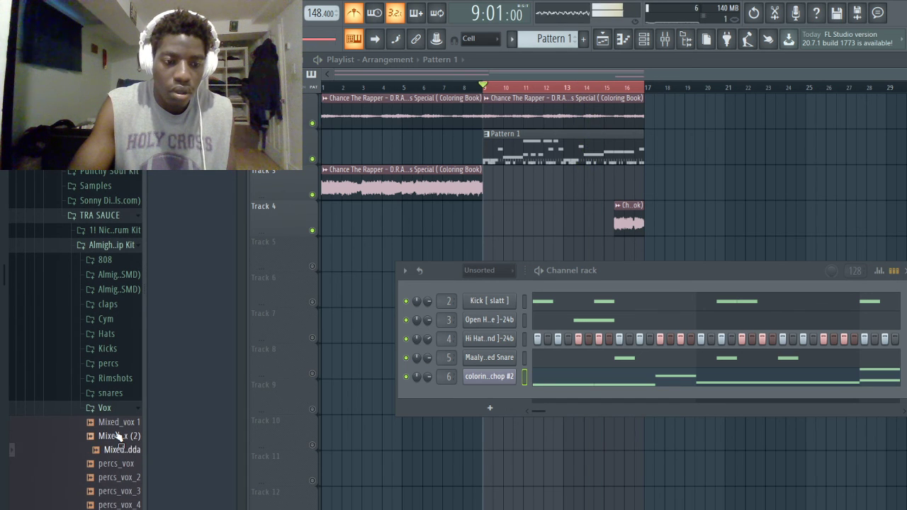
{"action": "scroll", "coordinate": [117, 435], "scroll_direction": "down", "scroll_amount": 3}
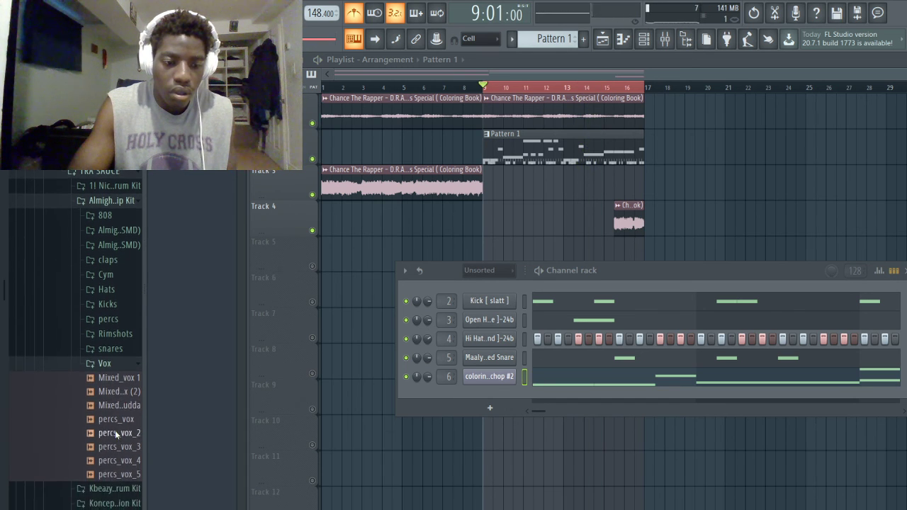
{"action": "left_click", "coordinate": [107, 365]}
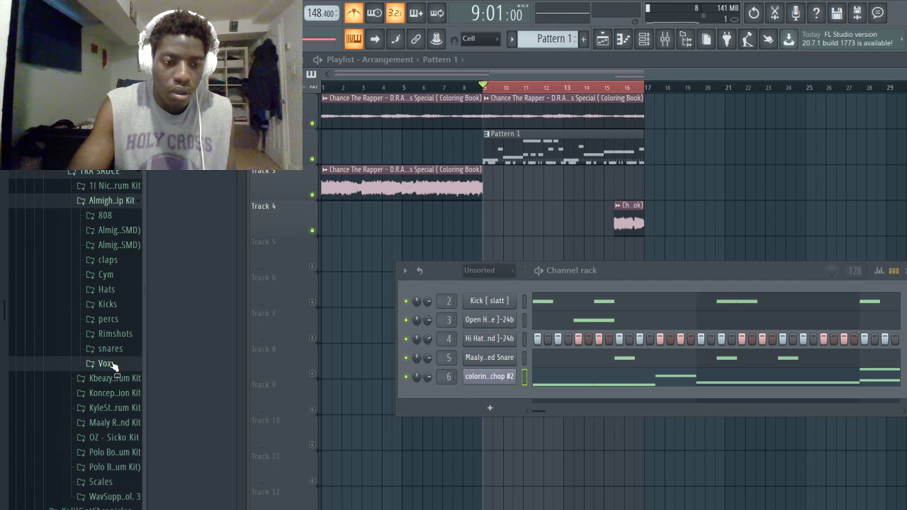
{"action": "left_click", "coordinate": [115, 349]}
{"action": "left_click", "coordinate": [109, 350]}
{"action": "left_click", "coordinate": [112, 321]}
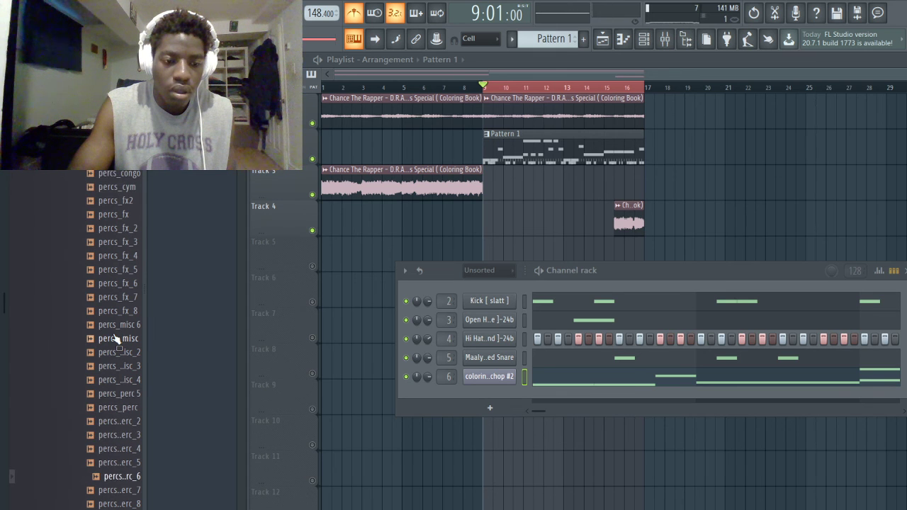
- Play the looped section and mute the coloring book chop #2 channel to hear the beat without it
{"action": "key", "text": "space"}
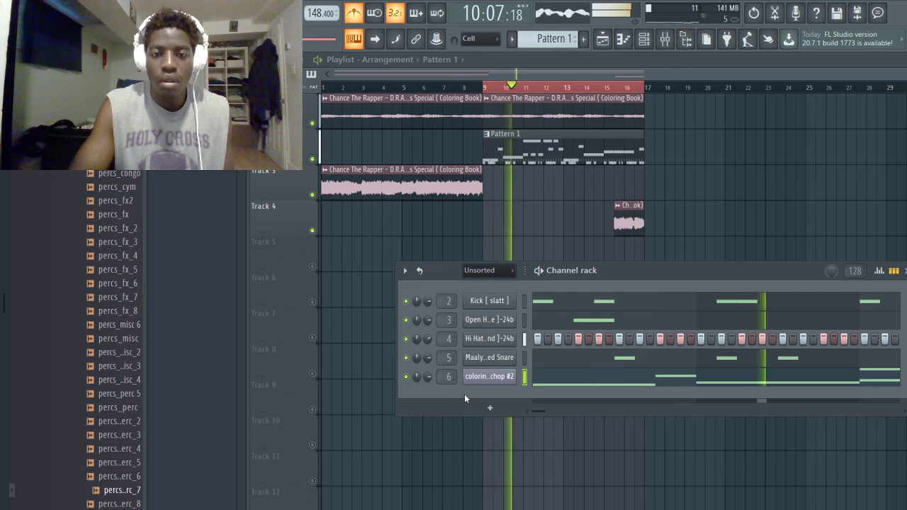
{"action": "key", "text": "space"}
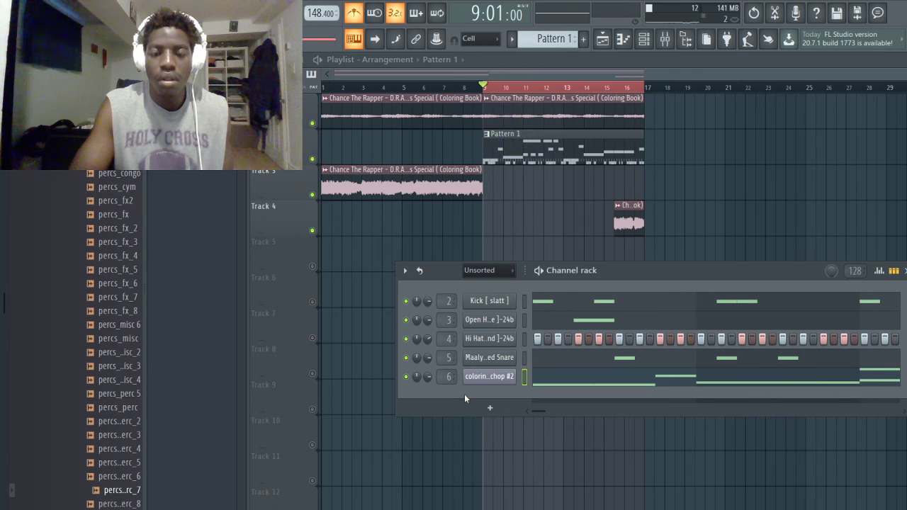
{"action": "key", "text": "space"}
{"action": "left_click", "coordinate": [406, 376]}
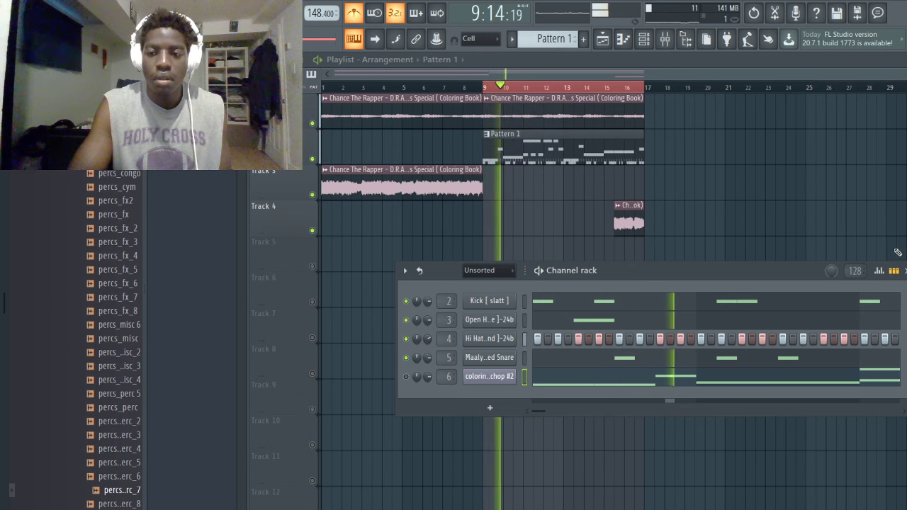
{"action": "key", "text": "F6"}
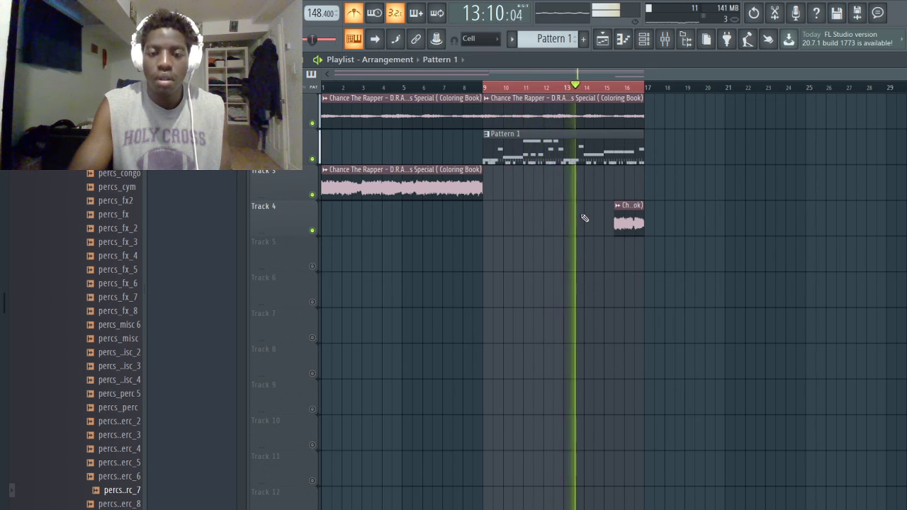
- Place a Pattern 1 clip at bar 1 of the second playlist track and select bars 1 to 8 for looped playback
{"action": "left_click", "coordinate": [435, 142]}
{"action": "left_click_drag", "start_coordinate": [435, 142], "coordinate": [334, 142]}
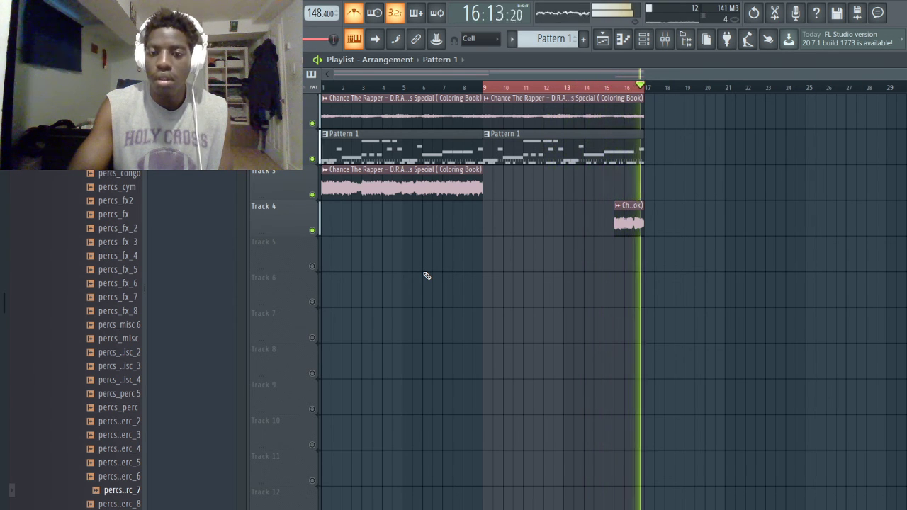
{"action": "key", "text": "space"}
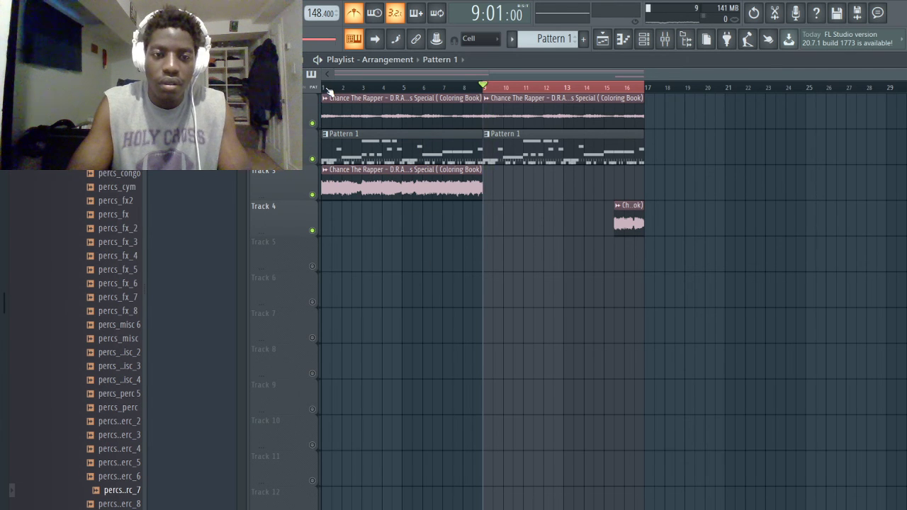
{"action": "left_click_drag", "start_coordinate": [327, 90], "coordinate": [488, 93]}
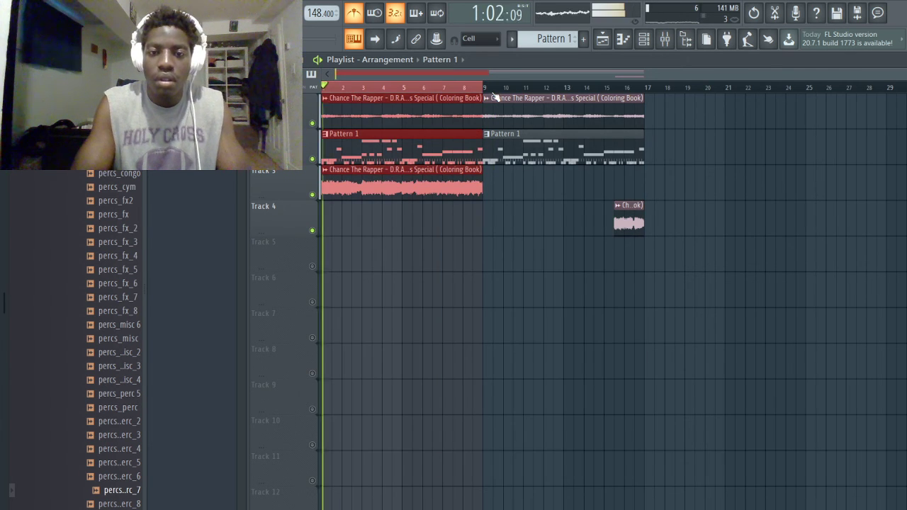
- Clear the playlist's time selection and unmute the coloring book chop #2 channel while the arrangement plays on past bar 9
{"action": "left_click", "coordinate": [471, 267]}
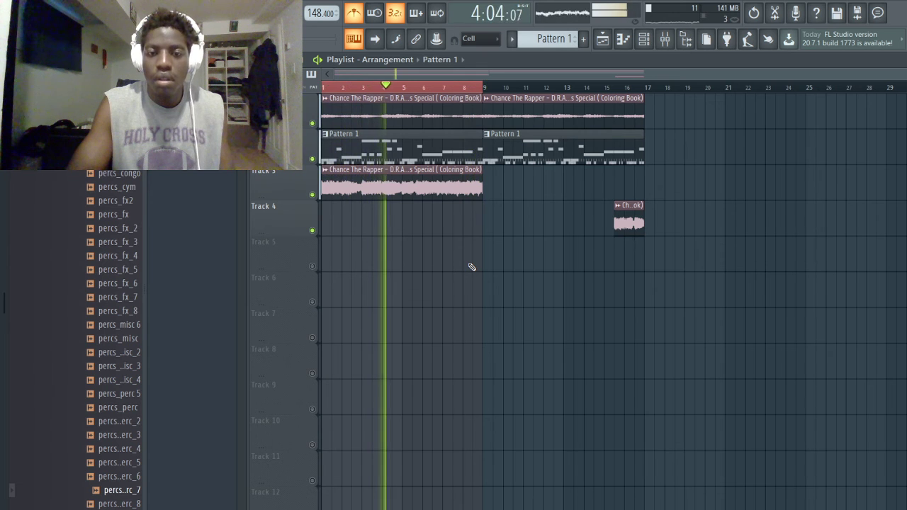
{"action": "left_click", "coordinate": [461, 89]}
{"action": "scroll", "coordinate": [462, 89], "scroll_direction": "up", "scroll_amount": 2}
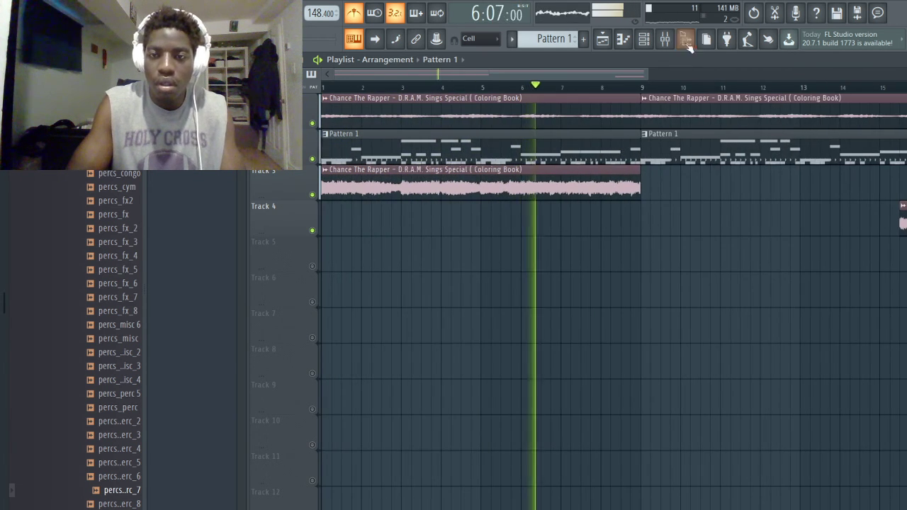
{"action": "left_click", "coordinate": [643, 38]}
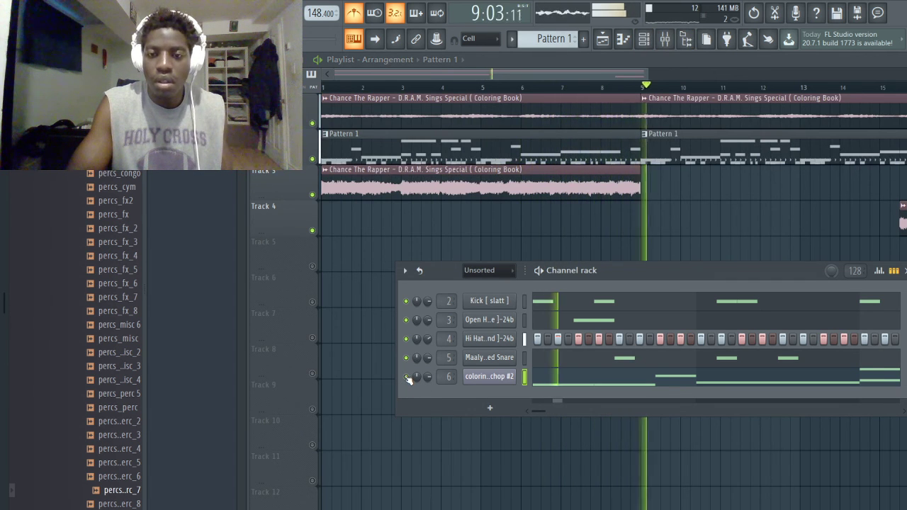
{"action": "left_click", "coordinate": [601, 41]}
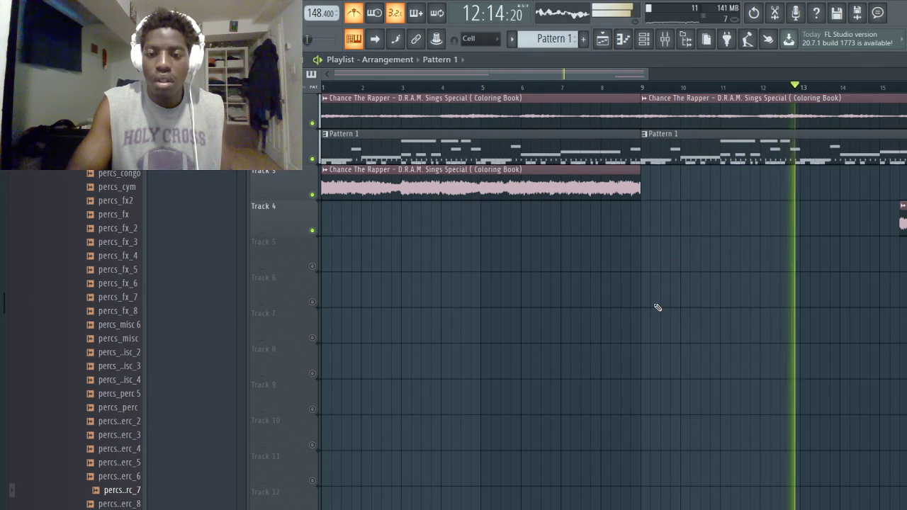
- Set the playlist's playback loop to the second section, from bar 9 to bar 17
{"action": "scroll", "coordinate": [615, 301], "scroll_direction": "down", "scroll_amount": 1}
{"action": "scroll", "coordinate": [615, 302], "scroll_direction": "down", "scroll_amount": 2}
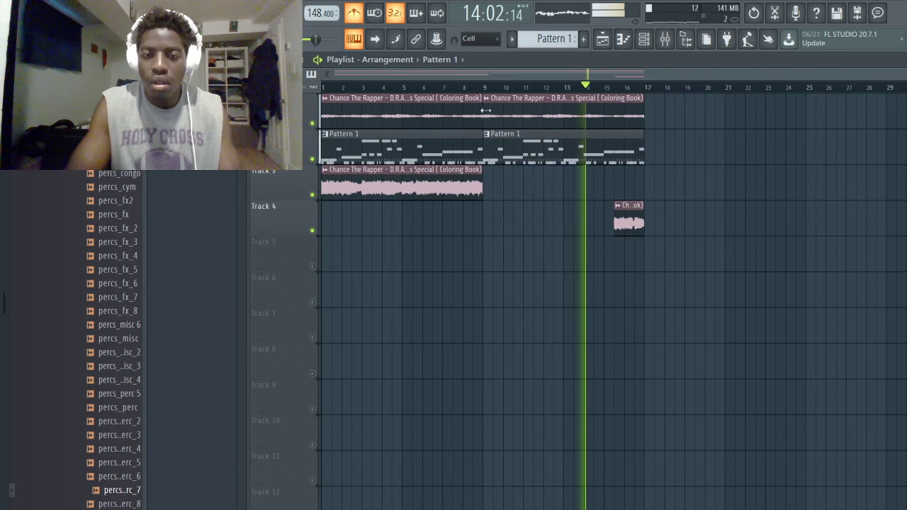
{"action": "left_click_drag", "start_coordinate": [487, 90], "coordinate": [644, 90]}
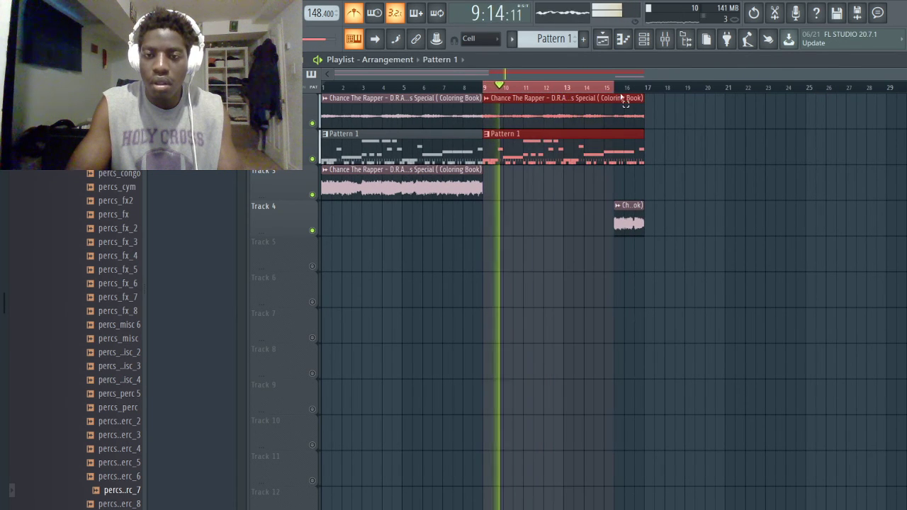
{"action": "left_click", "coordinate": [682, 222]}
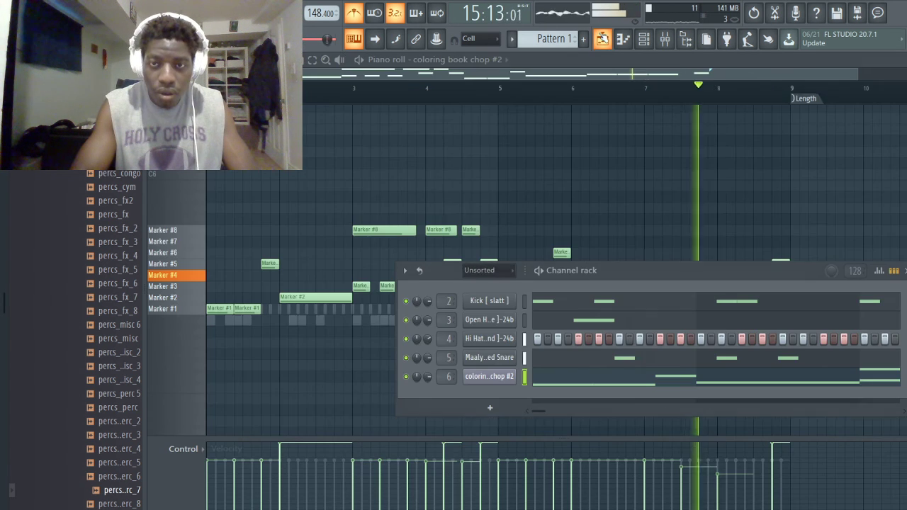
- Mute the coloring book chop #2 channel and return to the playlist
{"action": "key", "text": "F5"}
{"action": "left_click", "coordinate": [406, 376]}
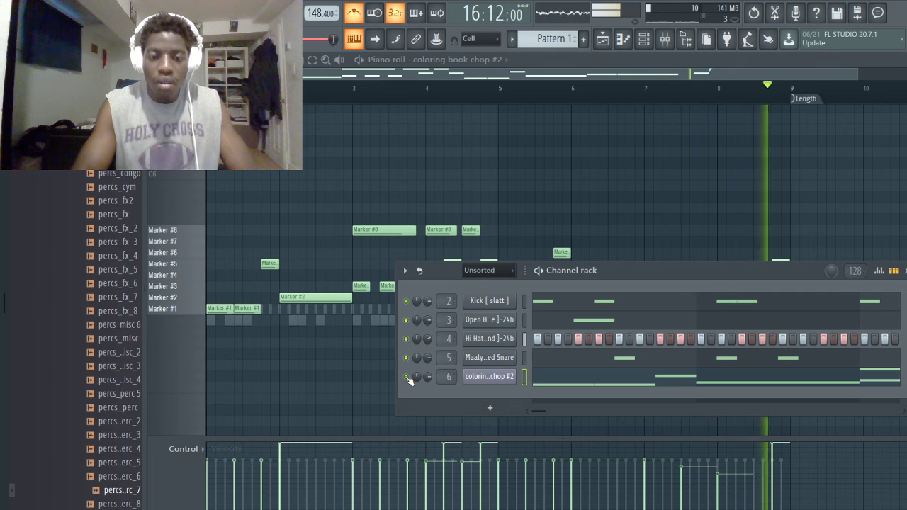
{"action": "key", "text": "F5"}
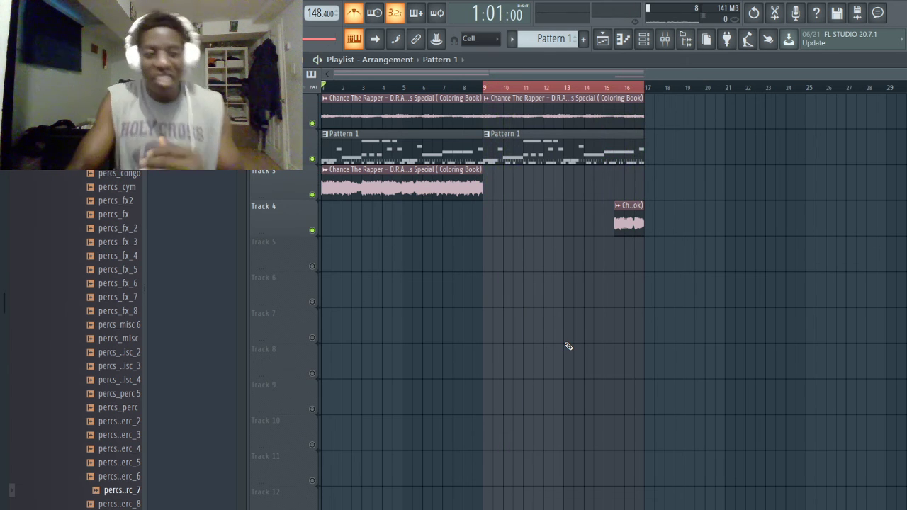
- Collapse the expanded Almighty kit folder in the sample browser and bring up the channel rack
{"action": "scroll", "coordinate": [41, 201], "scroll_direction": "up", "scroll_amount": 10}
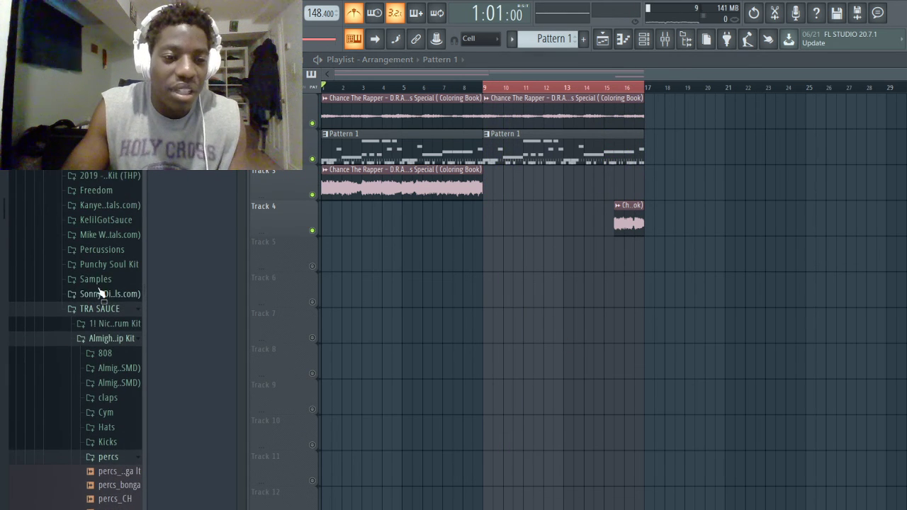
{"action": "left_click", "coordinate": [103, 339]}
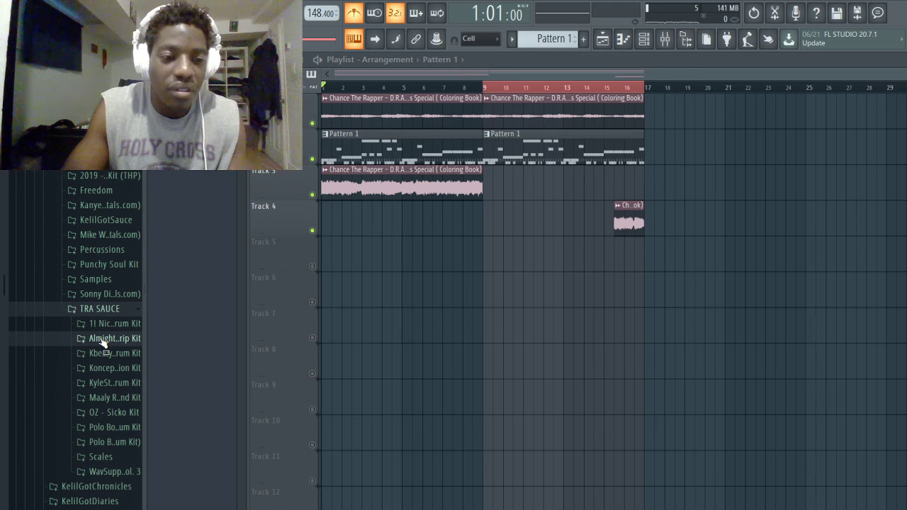
{"action": "left_click", "coordinate": [645, 40]}
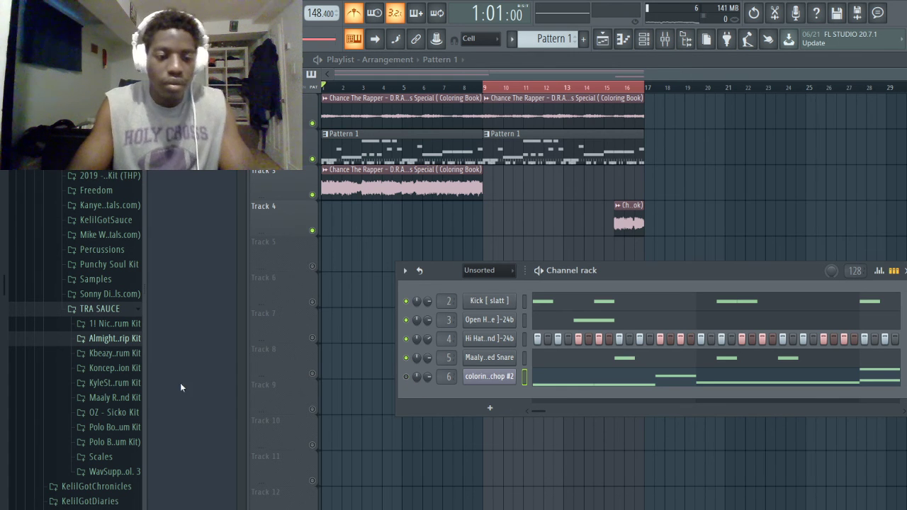
- Check the 808 sample in the KelilGotSauce folder, stop playback, and collapse the folder
{"action": "left_click", "coordinate": [98, 220]}
{"action": "left_click", "coordinate": [95, 235]}
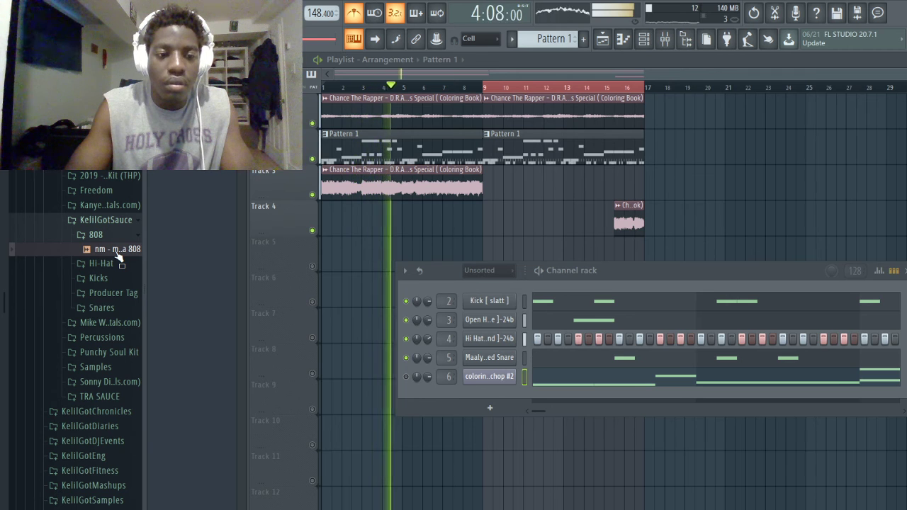
{"action": "key", "text": "space"}
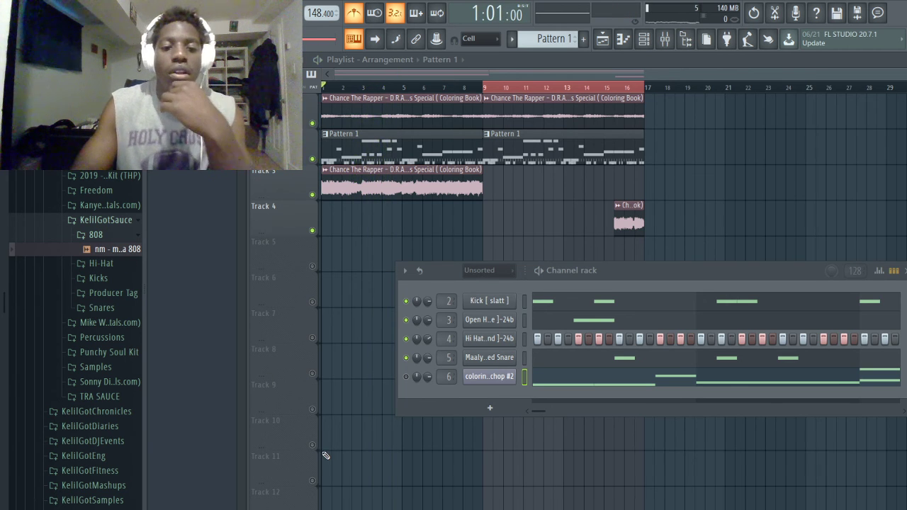
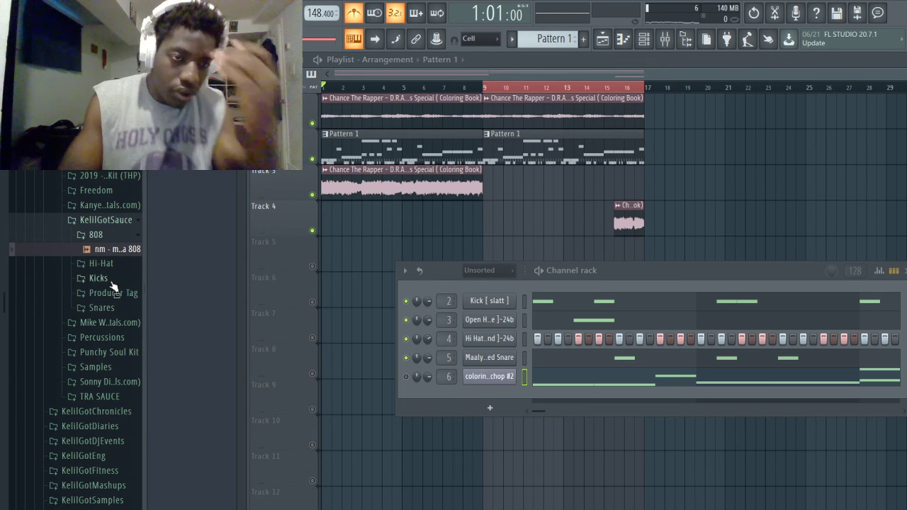
{"action": "left_click", "coordinate": [97, 221]}
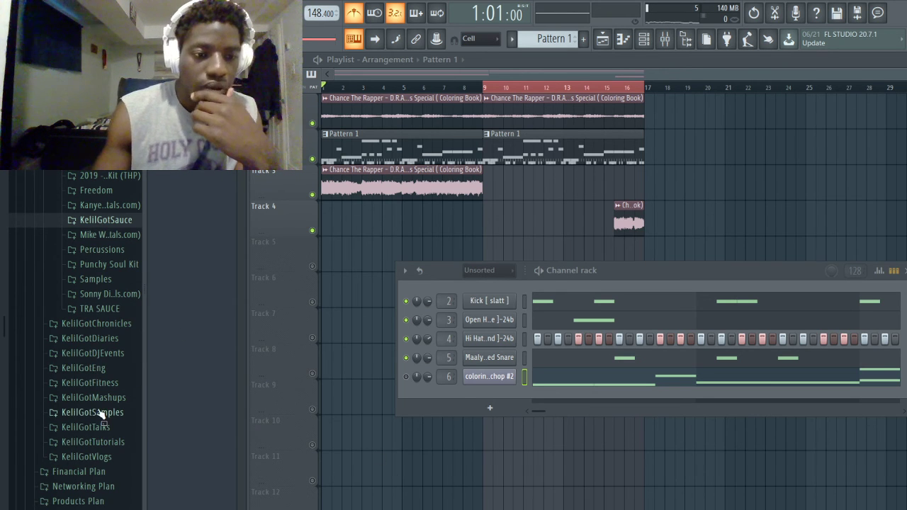
- Find Maaly Sub 2 in the 808s folder of TRA SAUCE's Maaly kit and add it as a new channel
{"action": "left_click", "coordinate": [107, 309]}
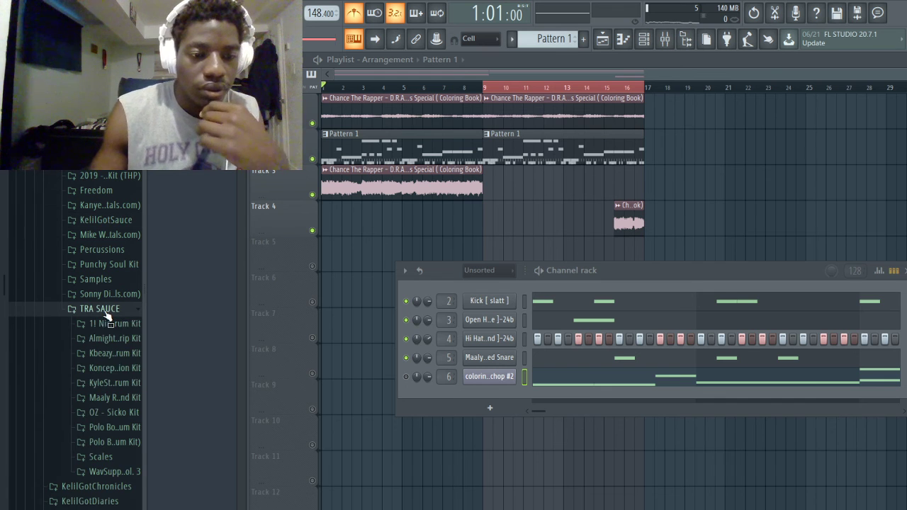
{"action": "left_click", "coordinate": [112, 354]}
{"action": "left_click", "coordinate": [108, 354]}
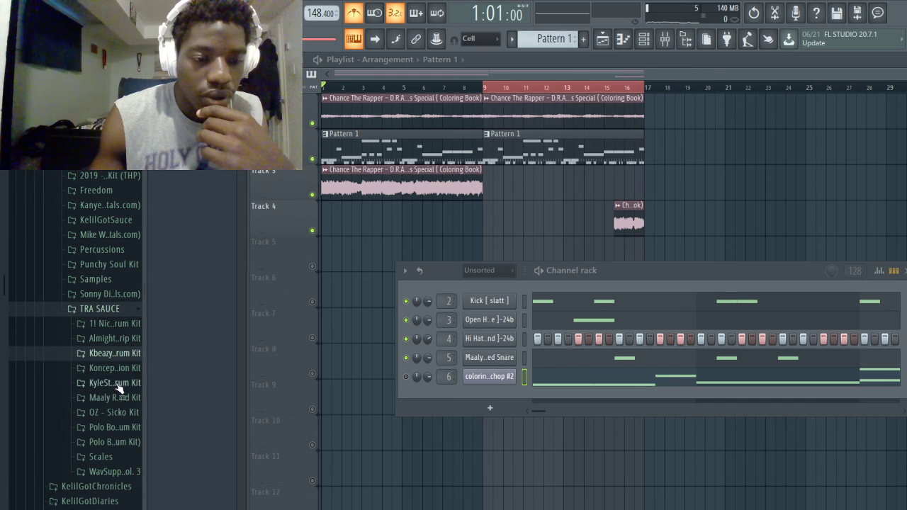
{"action": "left_click", "coordinate": [111, 398]}
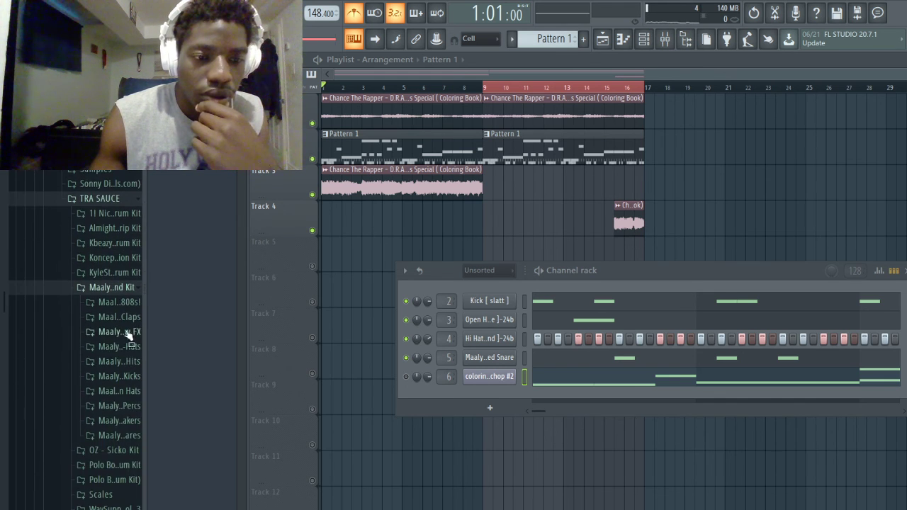
{"action": "left_click", "coordinate": [126, 307]}
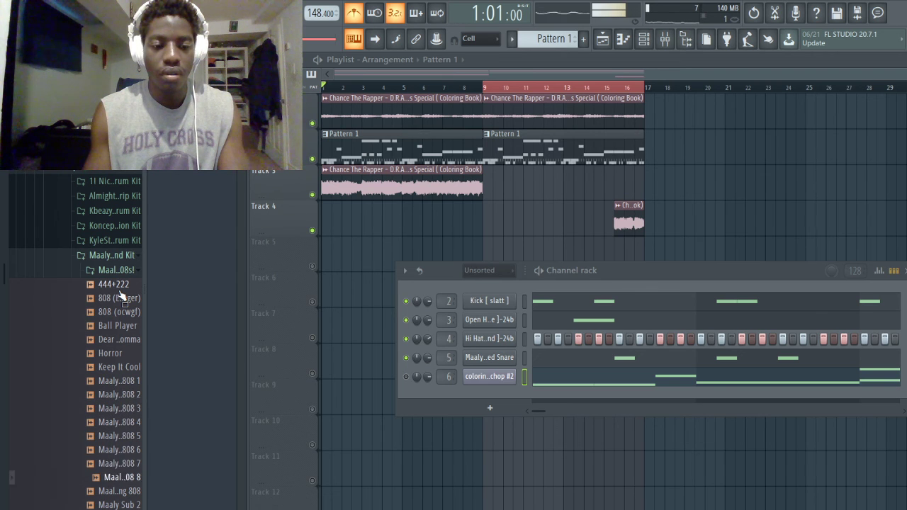
{"action": "scroll", "coordinate": [119, 291], "scroll_direction": "down", "scroll_amount": 2}
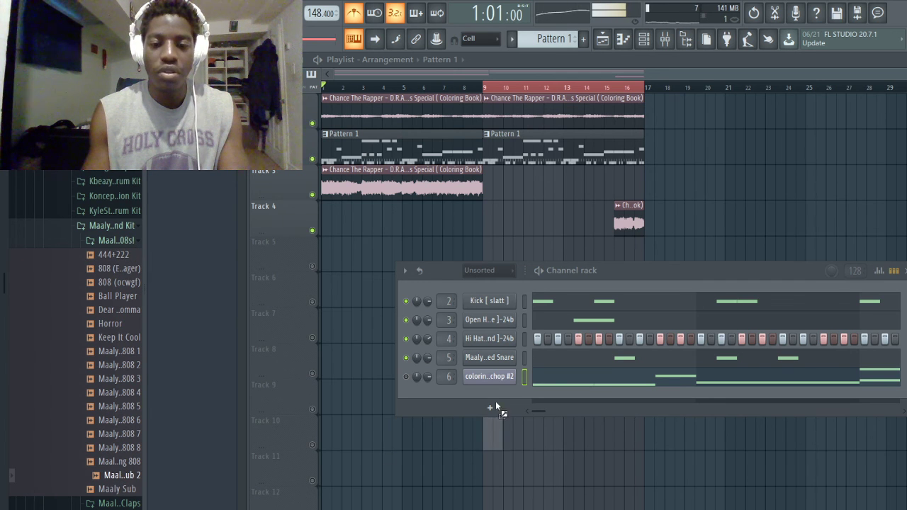
{"action": "left_click_drag", "start_coordinate": [493, 392], "coordinate": [494, 393]}
{"action": "key", "text": "space"}
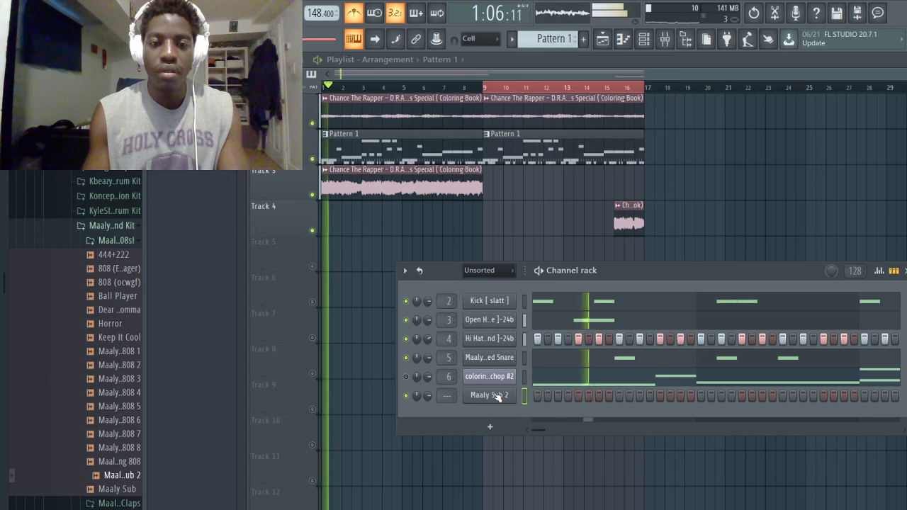
{"action": "key", "text": "space"}
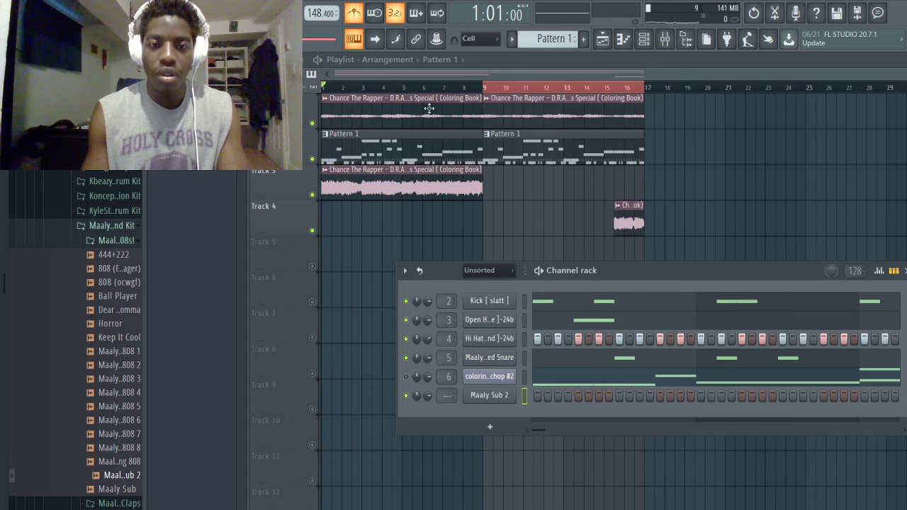
- Solo the first playlist track, re-enable the Pattern 1 track, and play from bar 9
{"action": "right_click", "coordinate": [313, 123]}
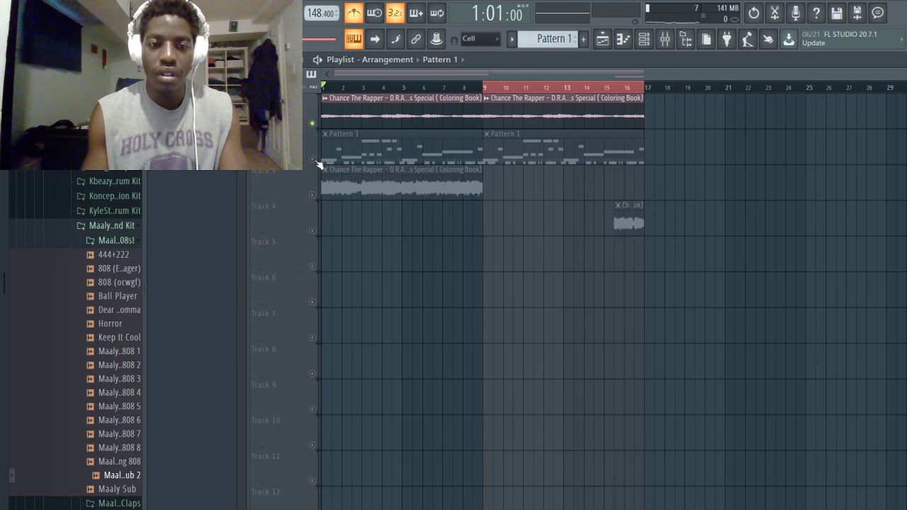
{"action": "left_click", "coordinate": [314, 159]}
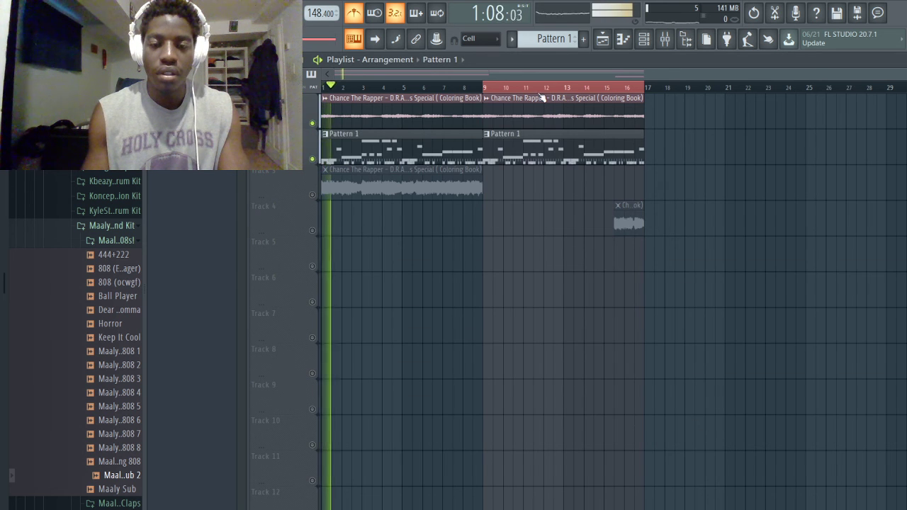
{"action": "left_click", "coordinate": [486, 87]}
- Solo the Maaly Sub 2 channel in the channel rack and open its piano roll with the loop playing
{"action": "left_click", "coordinate": [644, 39]}
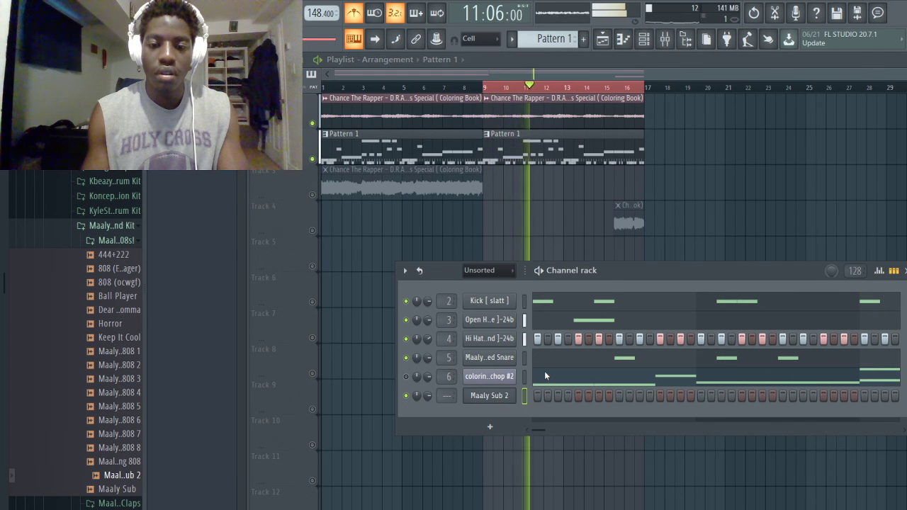
{"action": "key", "text": "F7"}
{"action": "key", "text": "space"}
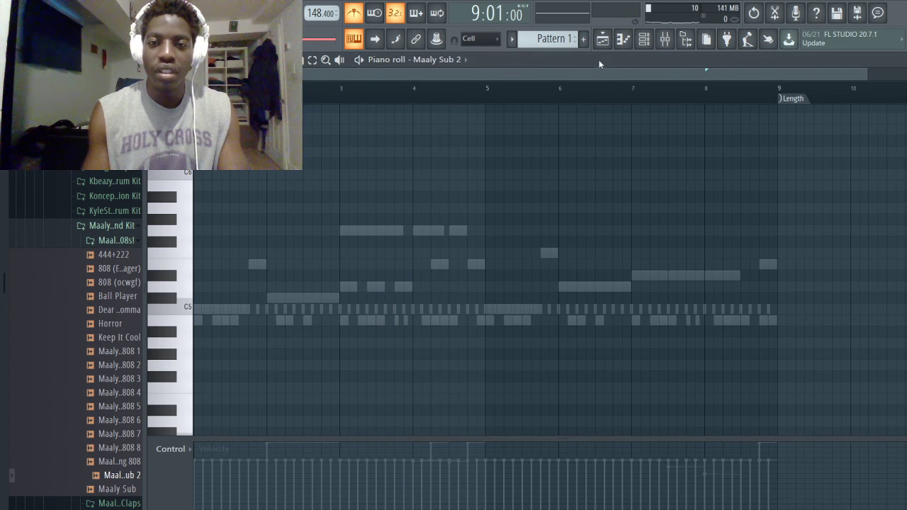
{"action": "left_click", "coordinate": [607, 39]}
{"action": "left_click", "coordinate": [643, 39]}
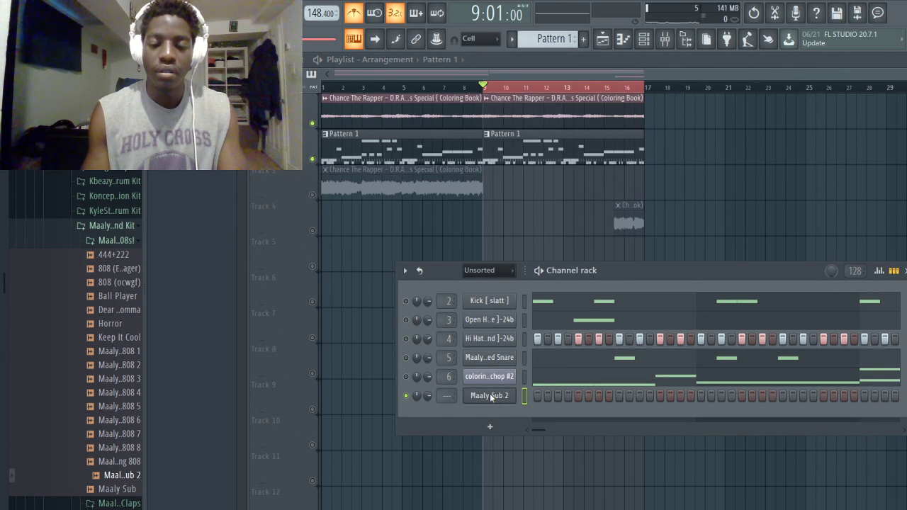
{"action": "key", "text": "F7"}
{"action": "scroll", "coordinate": [319, 235], "scroll_direction": "up", "scroll_amount": 10}
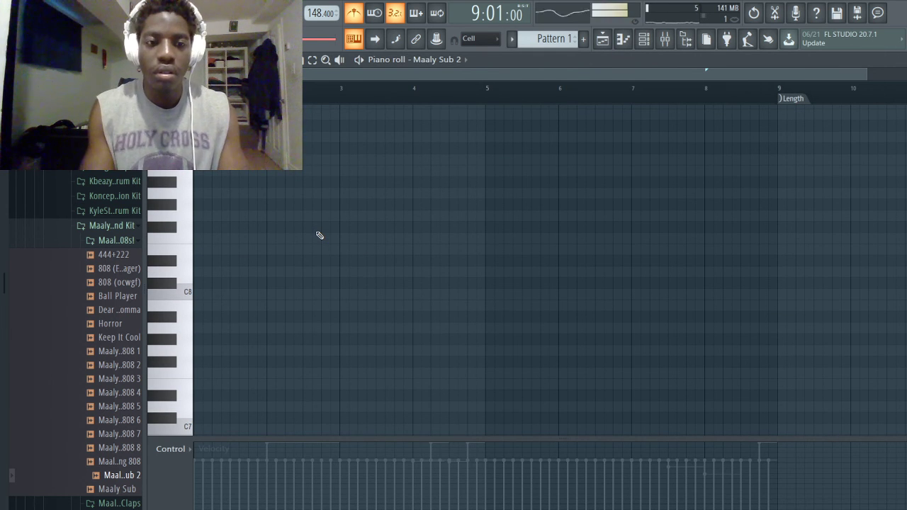
{"action": "key", "text": "space"}
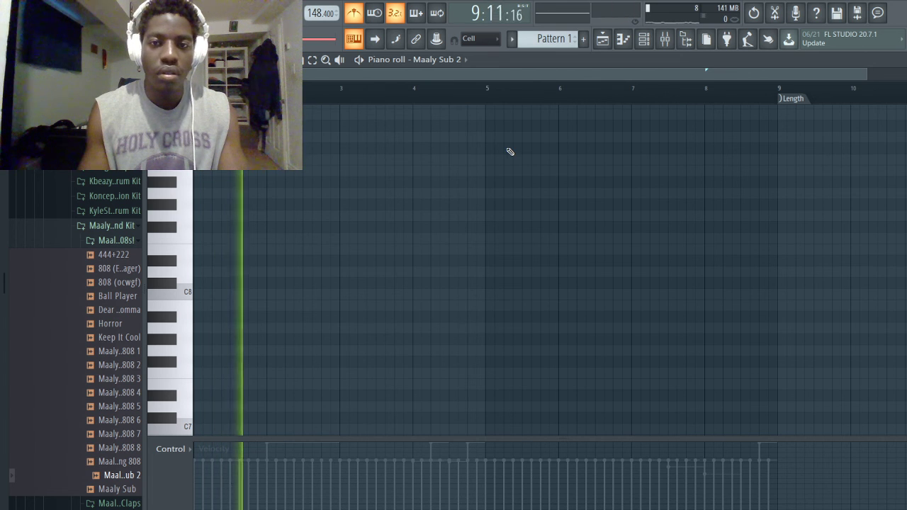
- Replay the loop from bar 9 and filter the channel rack to the Audio group
{"action": "left_click", "coordinate": [640, 39]}
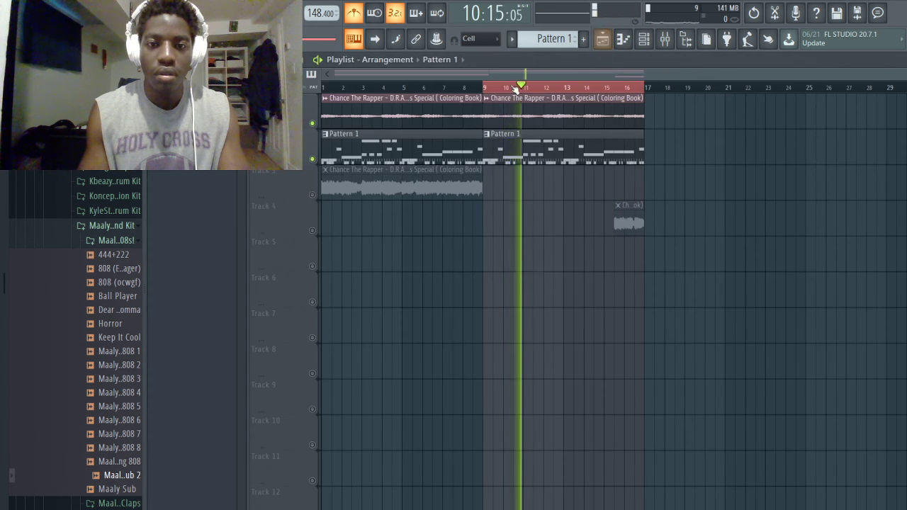
{"action": "left_click", "coordinate": [489, 90]}
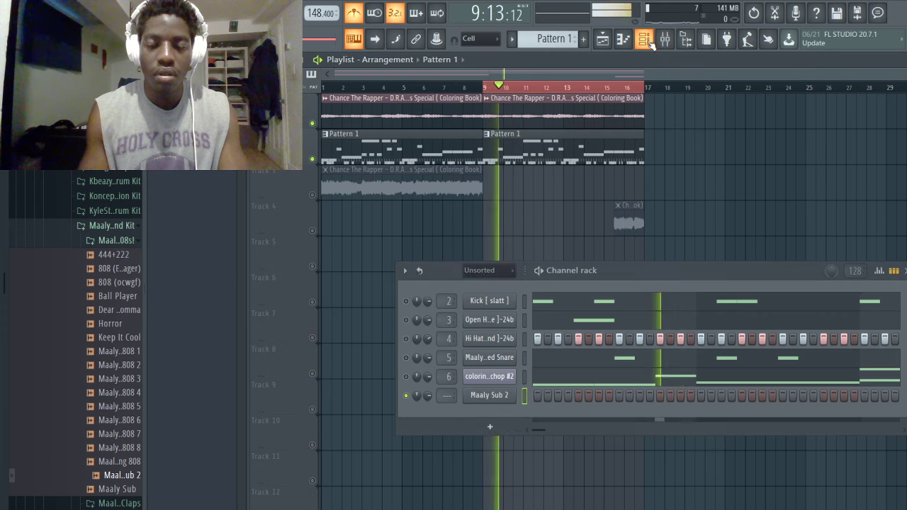
{"action": "left_click", "coordinate": [646, 40]}
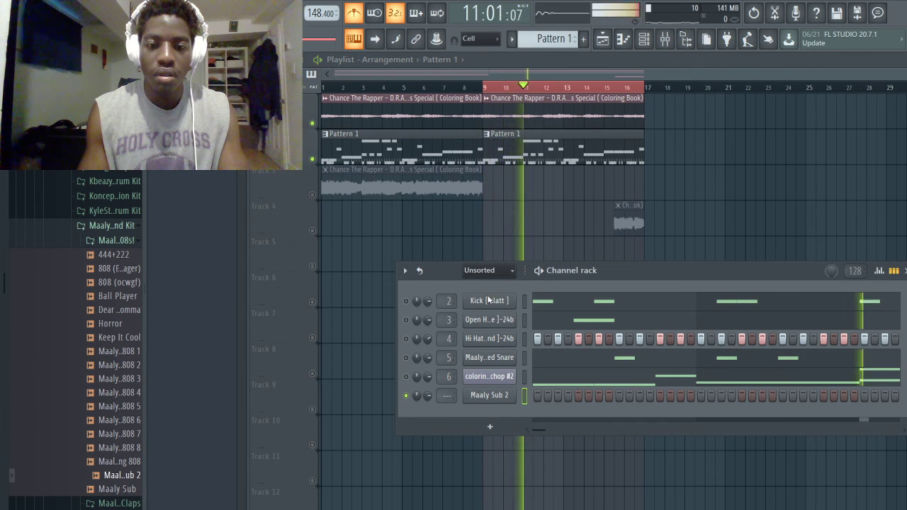
{"action": "scroll", "coordinate": [496, 270], "scroll_direction": "up", "scroll_amount": 1}
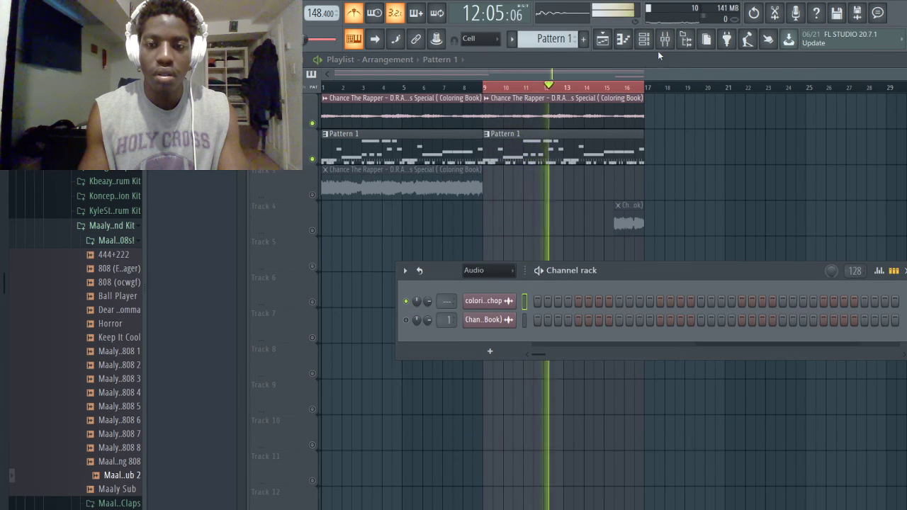
{"action": "key", "text": "space"}
{"action": "key", "text": "space"}
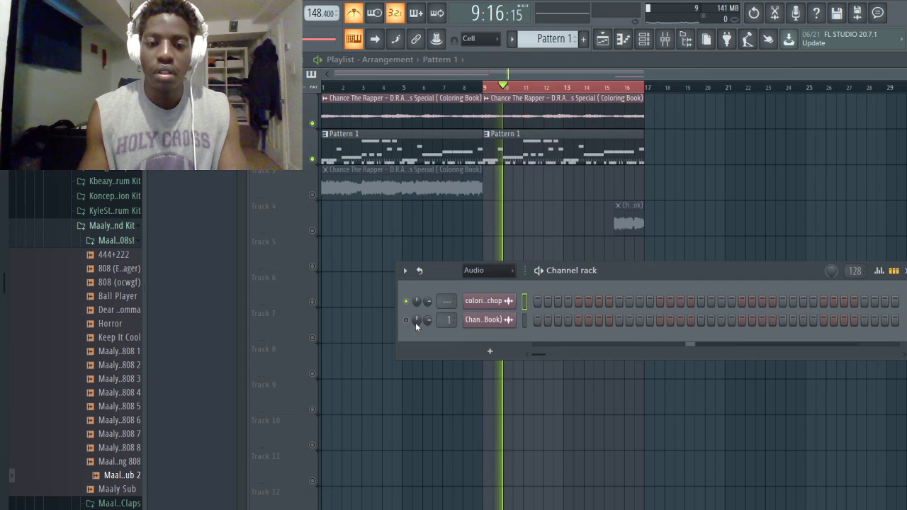
- Mute the coloring book chop audio channel and unmute the Chance The Rapper audio channel
{"action": "left_click", "coordinate": [406, 301]}
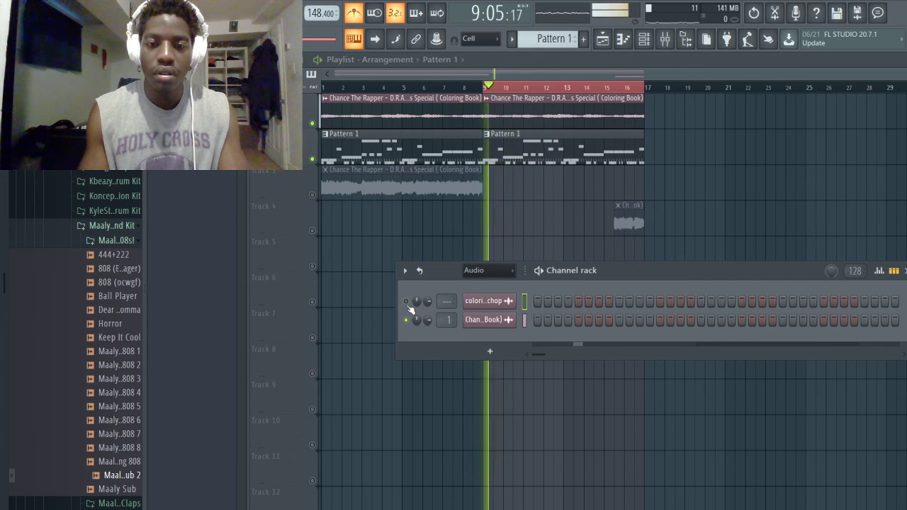
{"action": "left_click", "coordinate": [407, 302]}
{"action": "left_click", "coordinate": [406, 321]}
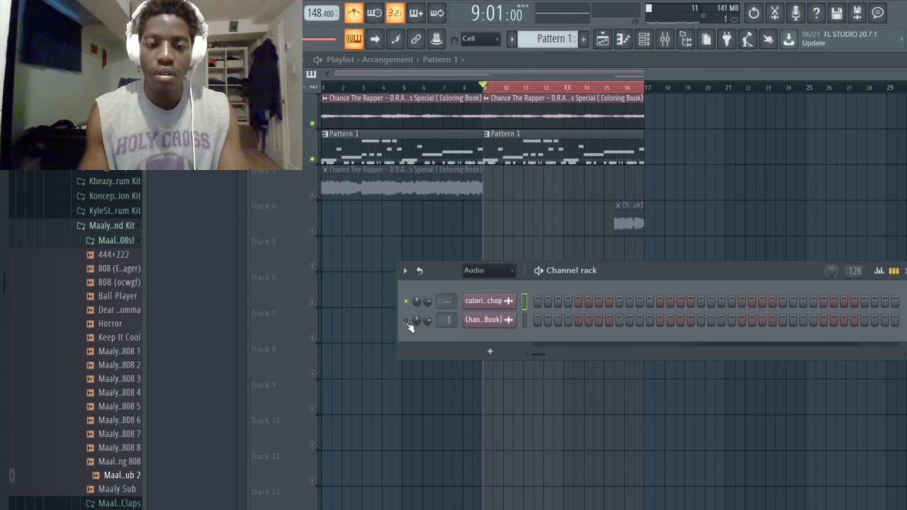
{"action": "left_click", "coordinate": [407, 321]}
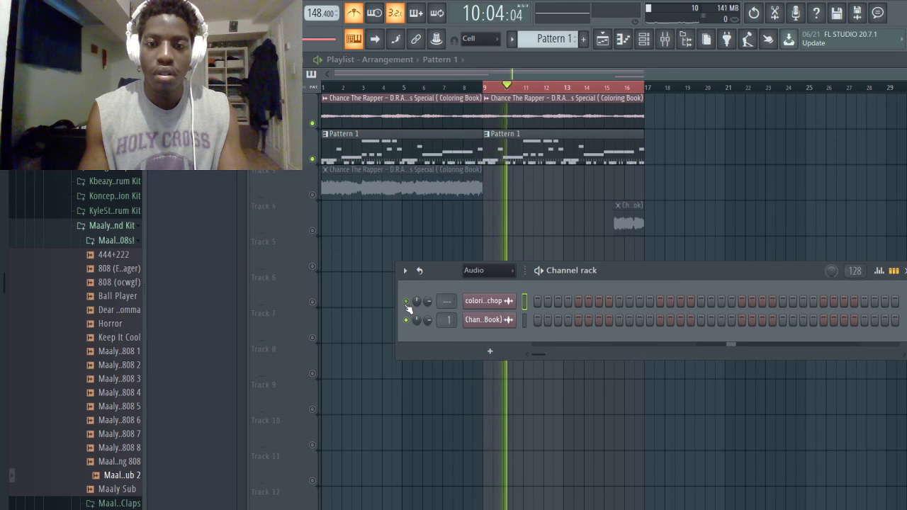
{"action": "left_click", "coordinate": [407, 302]}
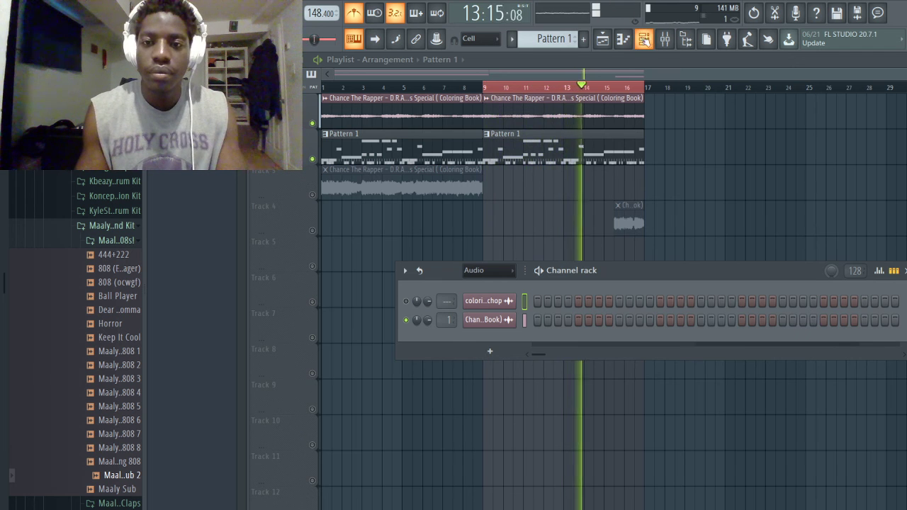
- Stop playback, switch the channel rack to the Unsorted group, and open the Maaly Sub 2 piano roll
{"action": "key", "text": "space"}
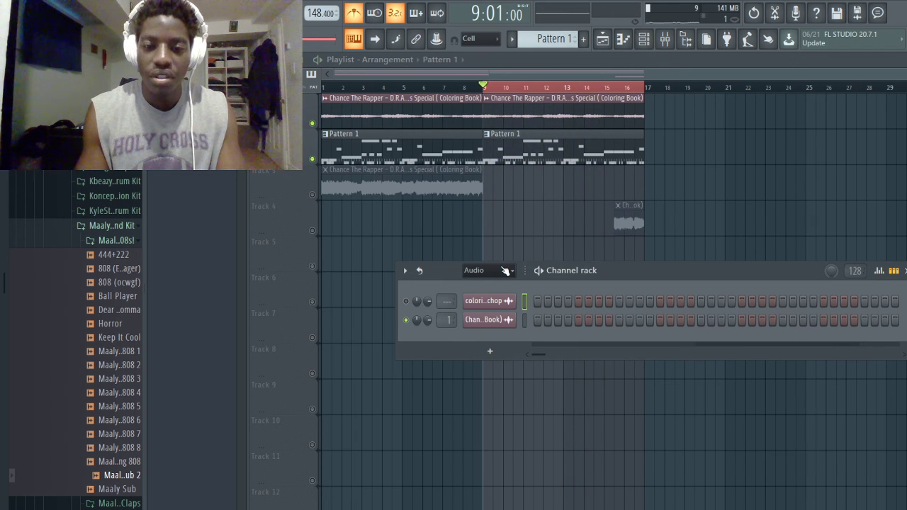
{"action": "left_click", "coordinate": [486, 306]}
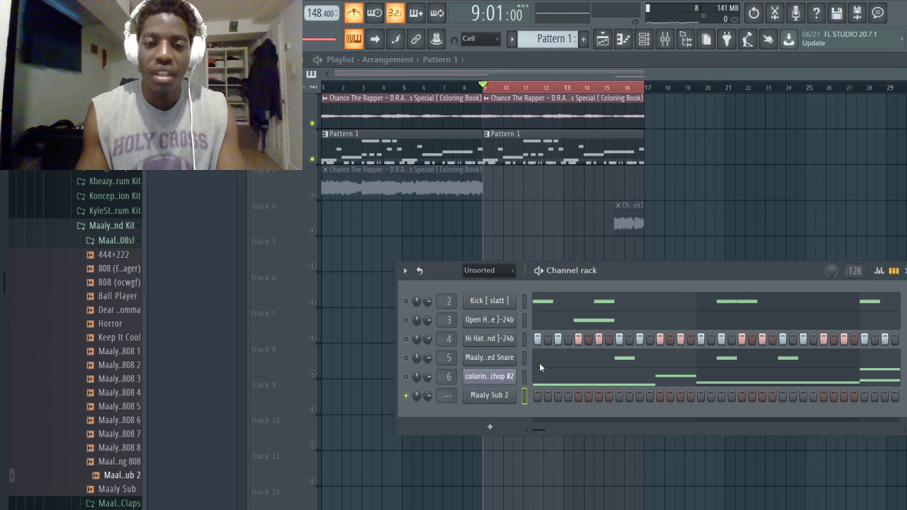
{"action": "key", "text": "F7"}
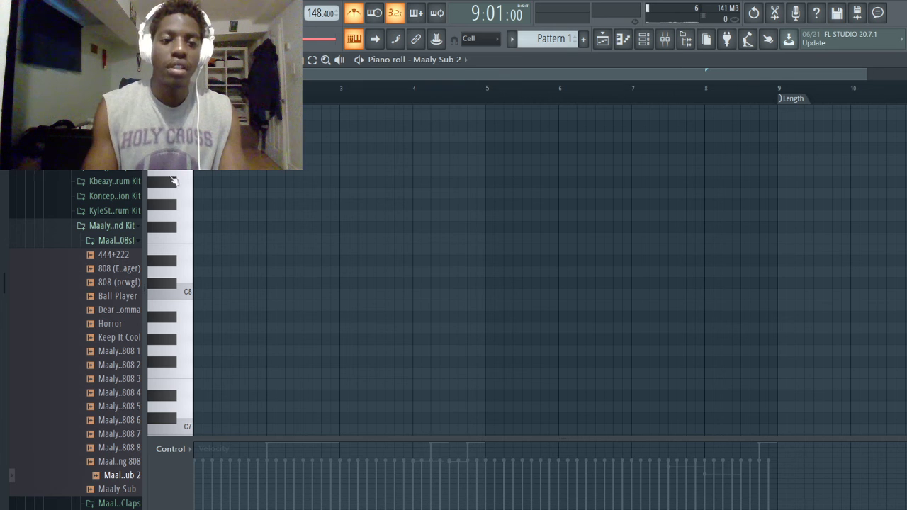
- Audition Maaly Sub 2 keys between F6 and D#7 against the opening of the looped sample to find the first bass note
{"action": "scroll", "coordinate": [168, 188], "scroll_direction": "down", "scroll_amount": 5}
{"action": "left_click", "coordinate": [183, 262]}
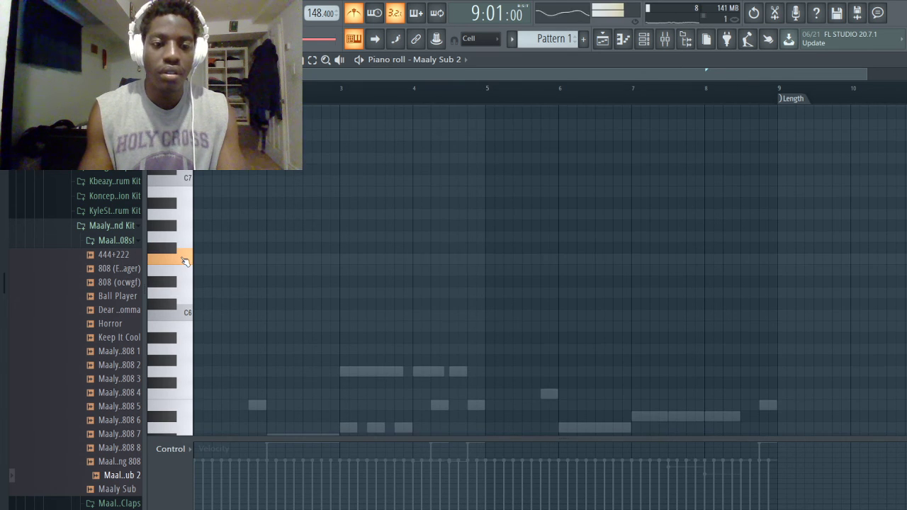
{"action": "key", "text": "space"}
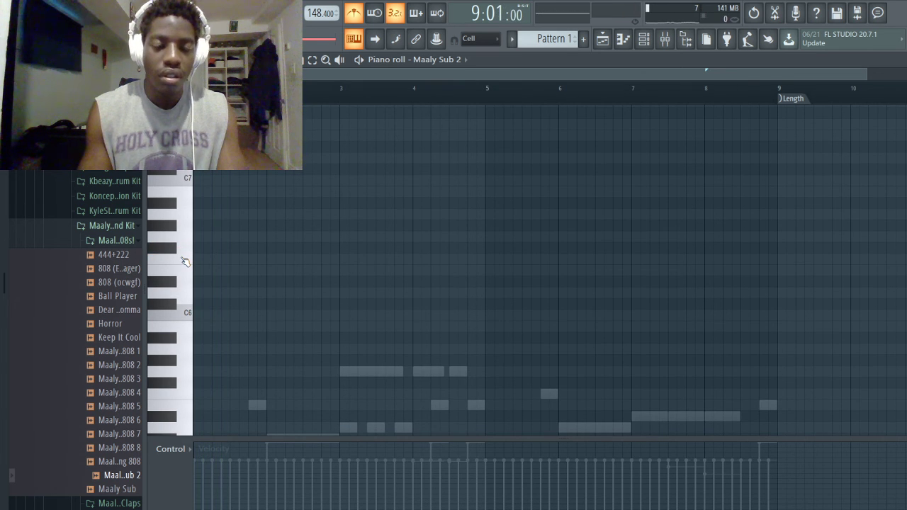
{"action": "key", "text": "space"}
{"action": "key", "text": "space"}
{"action": "left_click", "coordinate": [183, 265]}
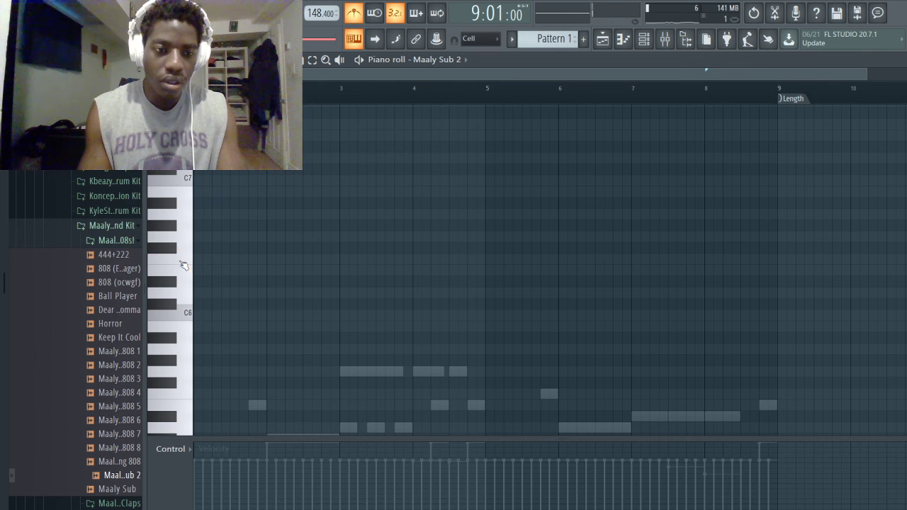
{"action": "scroll", "coordinate": [173, 248], "scroll_direction": "up", "scroll_amount": 2}
{"action": "left_click", "coordinate": [177, 229]}
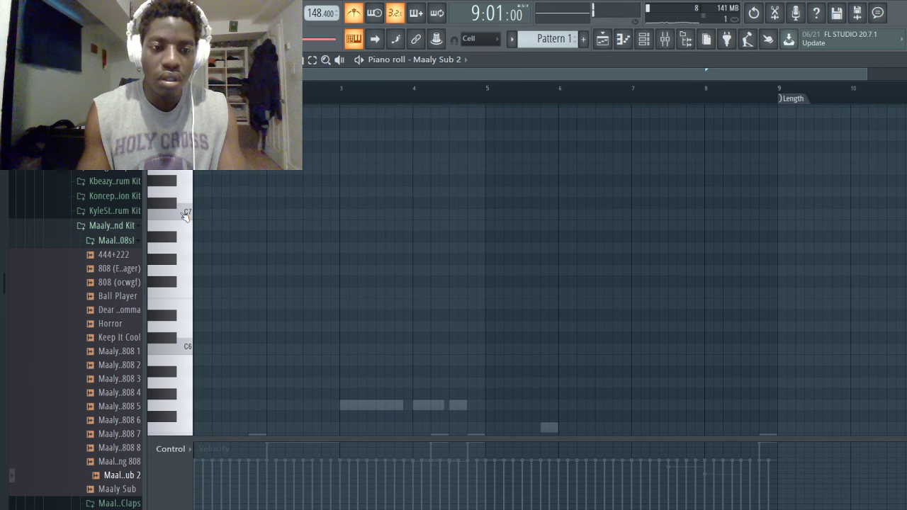
{"action": "key", "text": "space"}
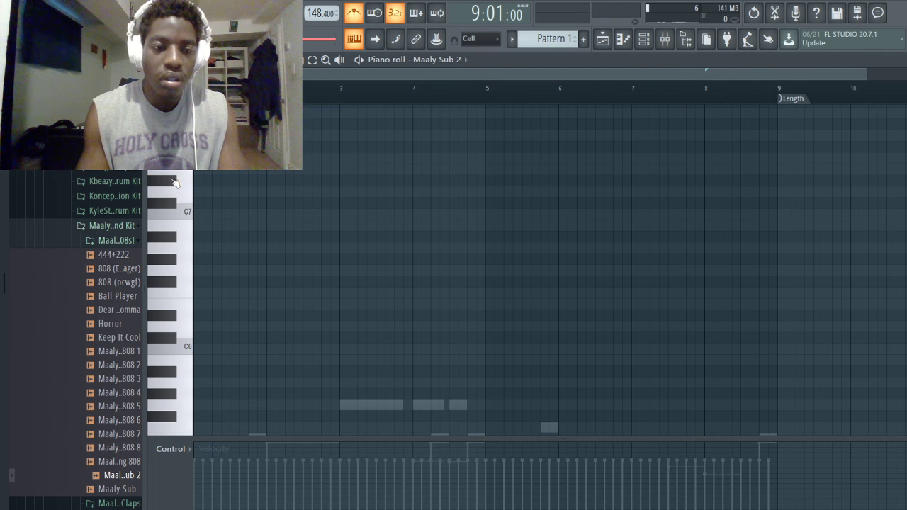
{"action": "left_click", "coordinate": [171, 185]}
{"action": "key", "text": "space"}
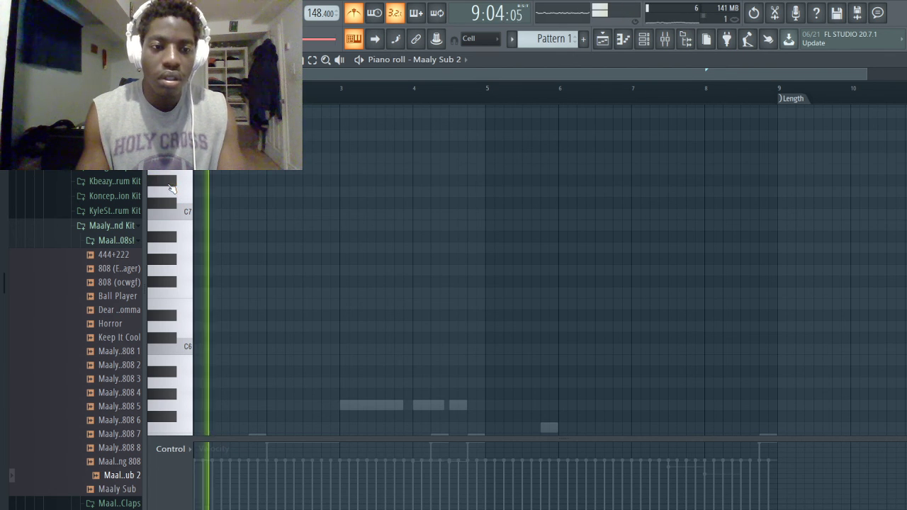
{"action": "key", "text": "space"}
{"action": "key", "text": "space"}
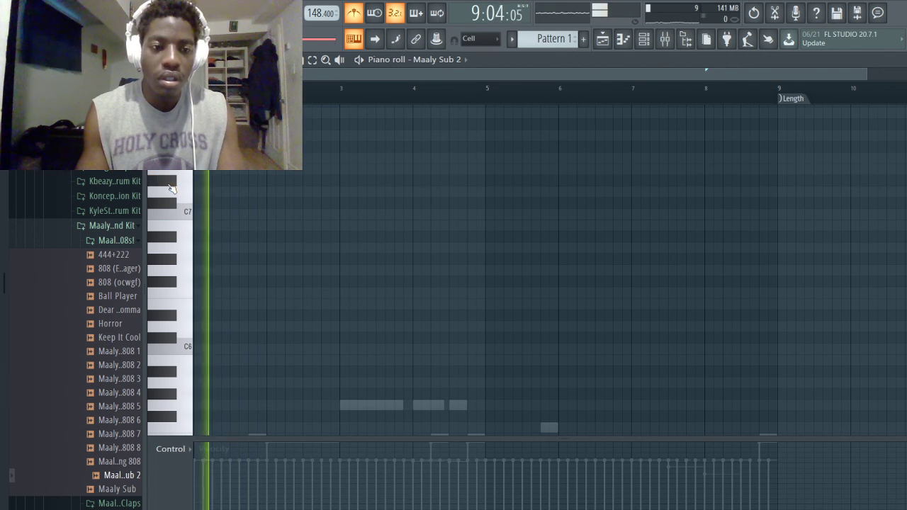
- Place a half-bar D#7 note at the start of bar 1, comparing it with C#7 against the sample
{"action": "key", "text": "space"}
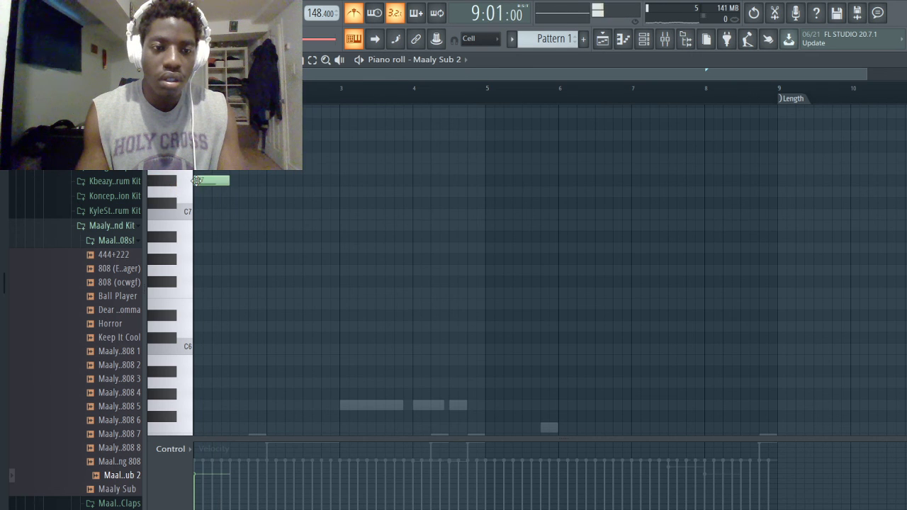
{"action": "key", "text": "space"}
{"action": "key", "text": "space"}
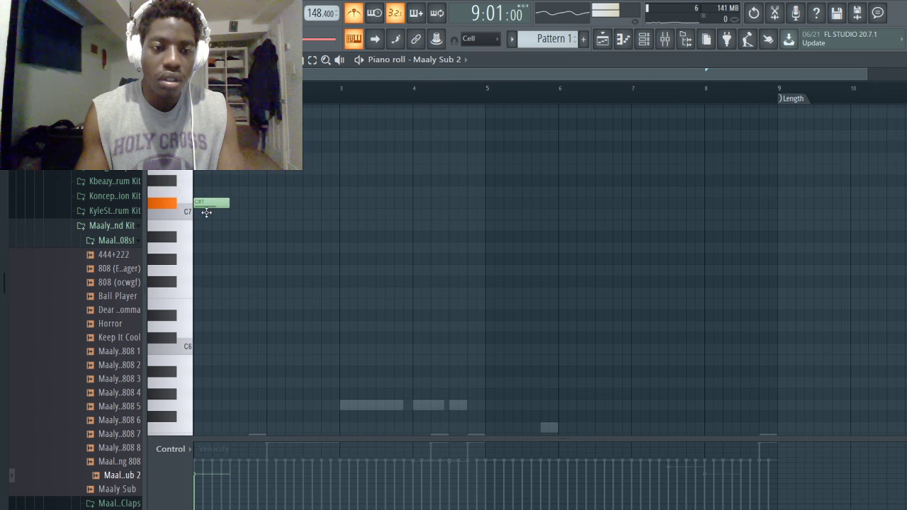
{"action": "left_click_drag", "start_coordinate": [206, 212], "coordinate": [208, 188]}
{"action": "key", "text": "space"}
{"action": "key", "text": "space"}
{"action": "key", "text": "space"}
{"action": "key", "text": "space"}
{"action": "key", "text": "space"}
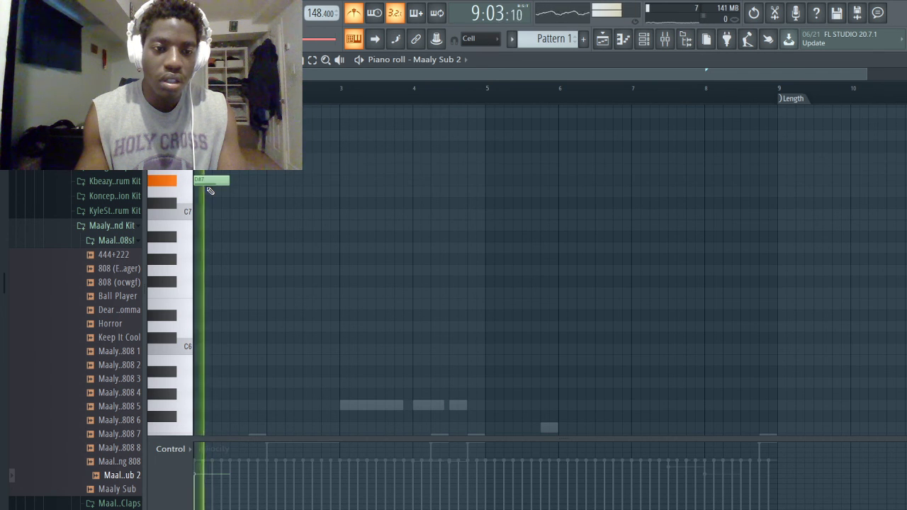
{"action": "key", "text": "space"}
- Add a half-bar note at the start of bar 2, tune it to C7, and play it with the sample
{"action": "left_click", "coordinate": [270, 203]}
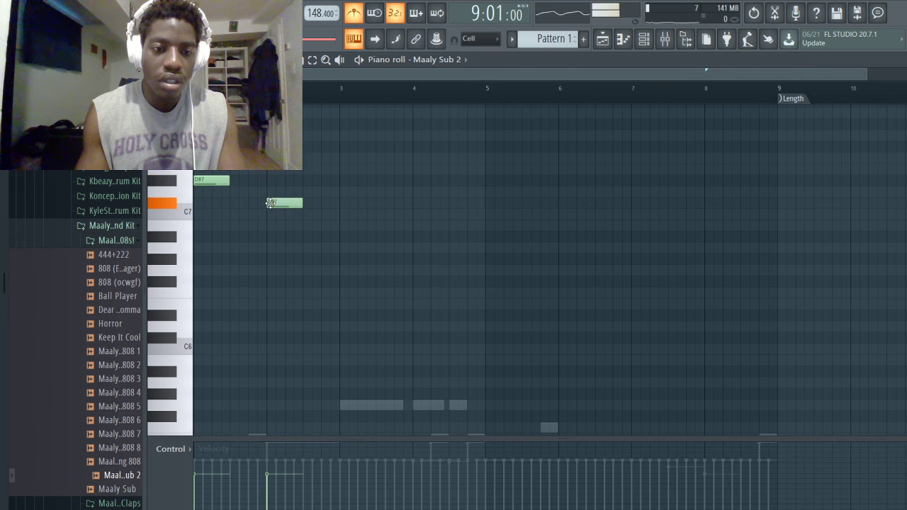
{"action": "mouse_move", "coordinate": [270, 212]}
{"action": "left_mouse_down"}
{"action": "mouse_move", "coordinate": [270, 222]}
{"action": "mouse_move", "coordinate": [270, 200]}
{"action": "mouse_move", "coordinate": [270, 231]}
{"action": "mouse_move", "coordinate": [270, 211]}
{"action": "left_mouse_up"}
{"action": "key", "text": "space"}
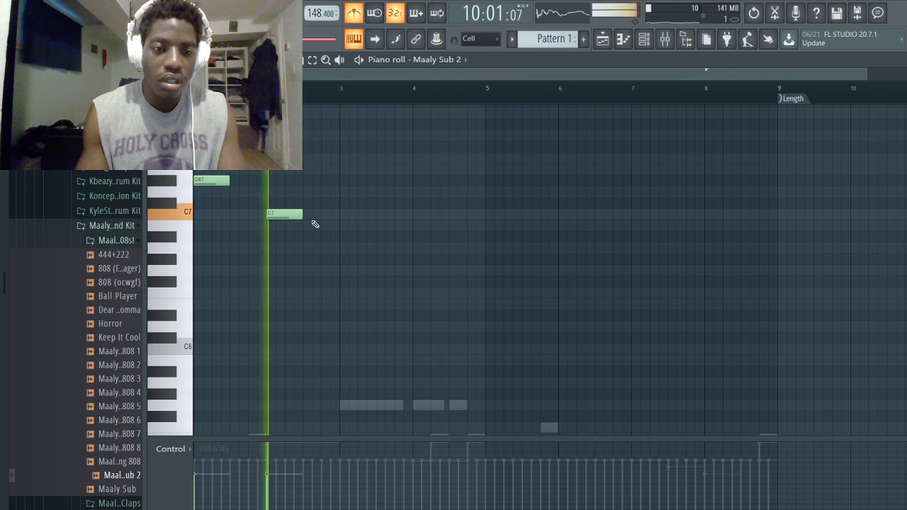
{"action": "key", "text": "space"}
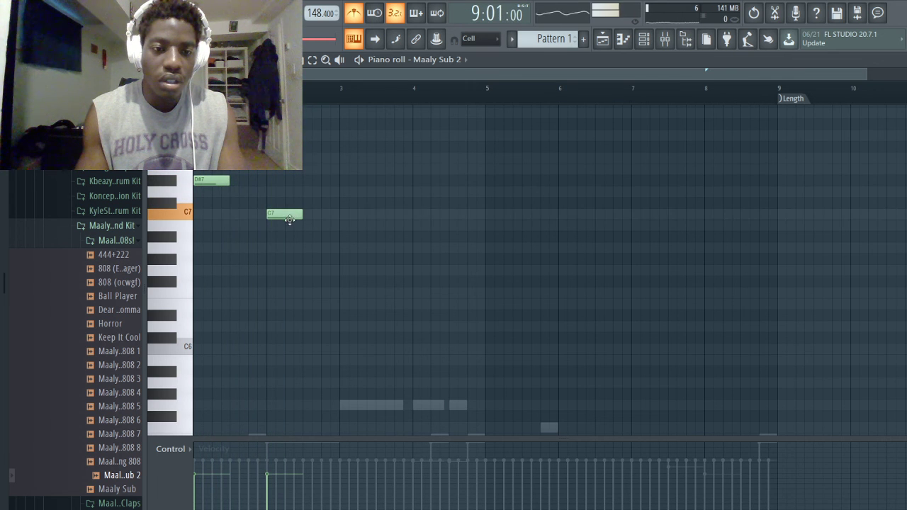
- Try the bar 2 note at C#7, D7 and B6 against the sample, and return it to C7
{"action": "left_click_drag", "start_coordinate": [290, 220], "coordinate": [288, 197]}
{"action": "key", "text": "space"}
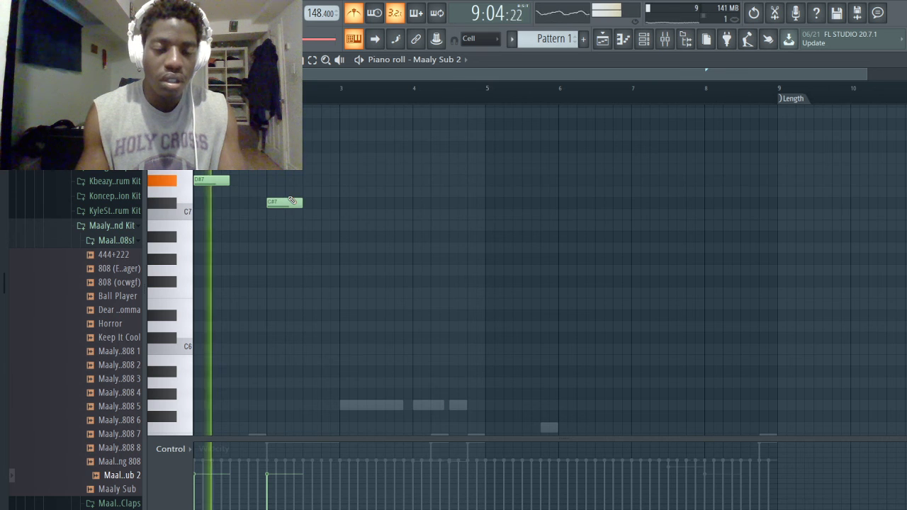
{"action": "key", "text": "space"}
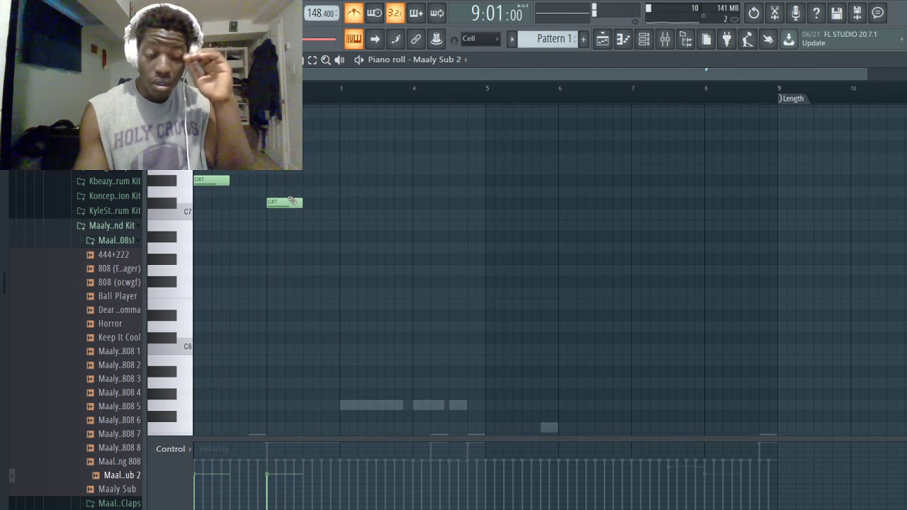
{"action": "left_click_drag", "start_coordinate": [287, 203], "coordinate": [288, 190]}
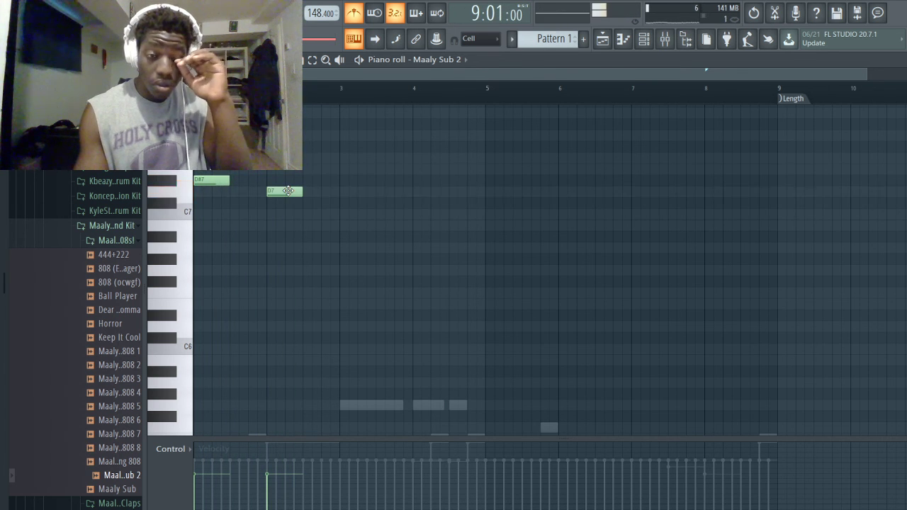
{"action": "key", "text": "space"}
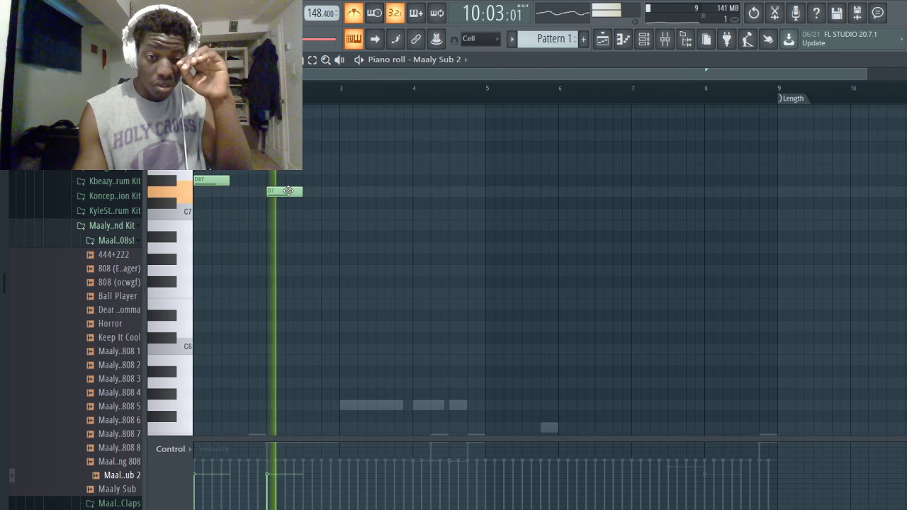
{"action": "key", "text": "space"}
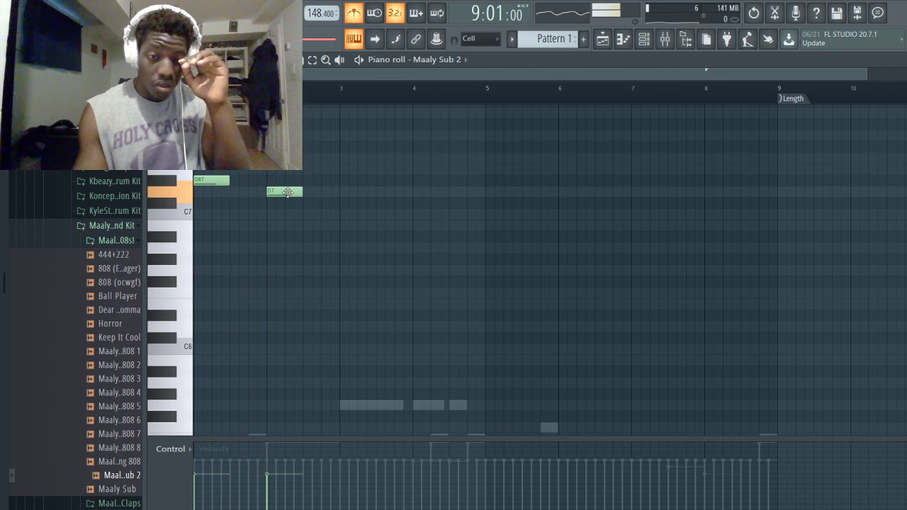
{"action": "left_click_drag", "start_coordinate": [288, 192], "coordinate": [283, 233]}
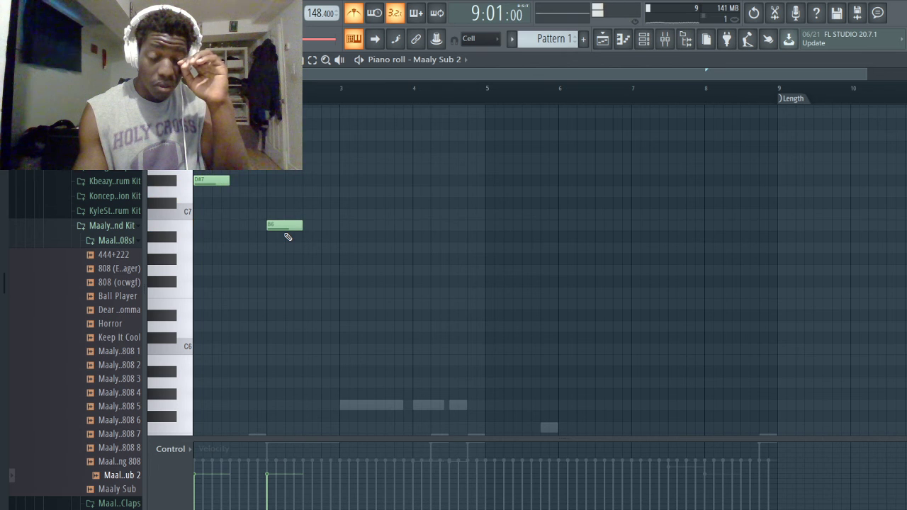
{"action": "key", "text": "space"}
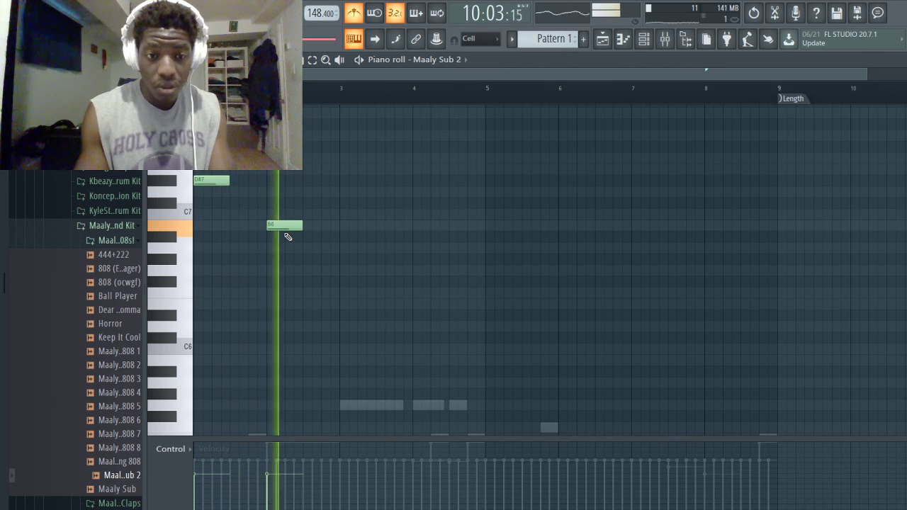
{"action": "key", "text": "space"}
{"action": "left_click_drag", "start_coordinate": [280, 218], "coordinate": [281, 207]}
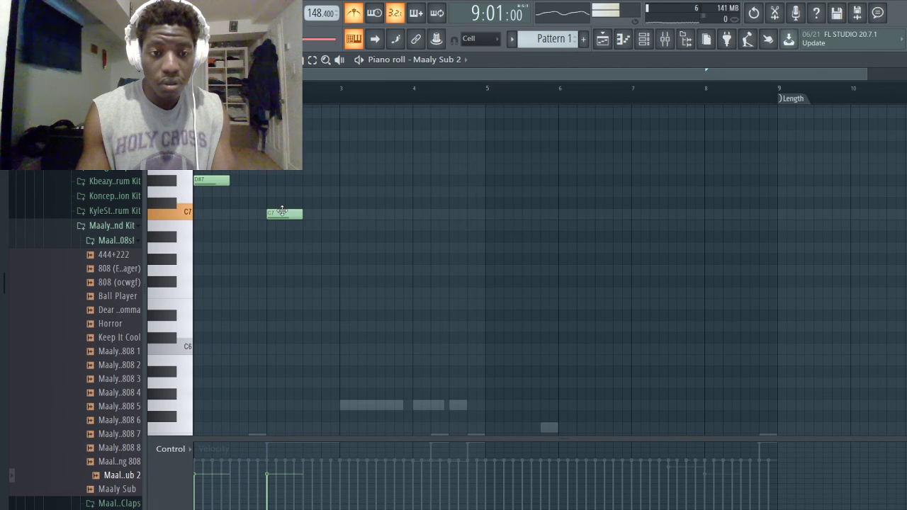
{"action": "key", "text": "space"}
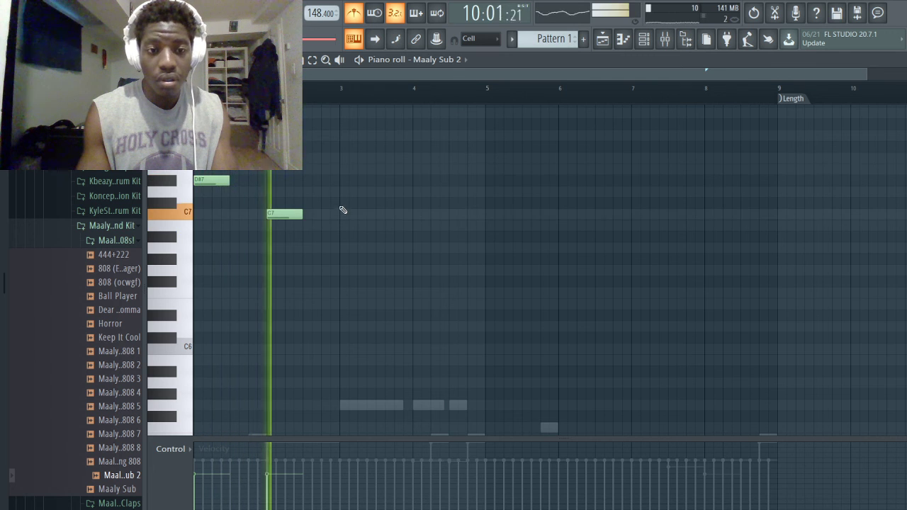
{"action": "key", "text": "space"}
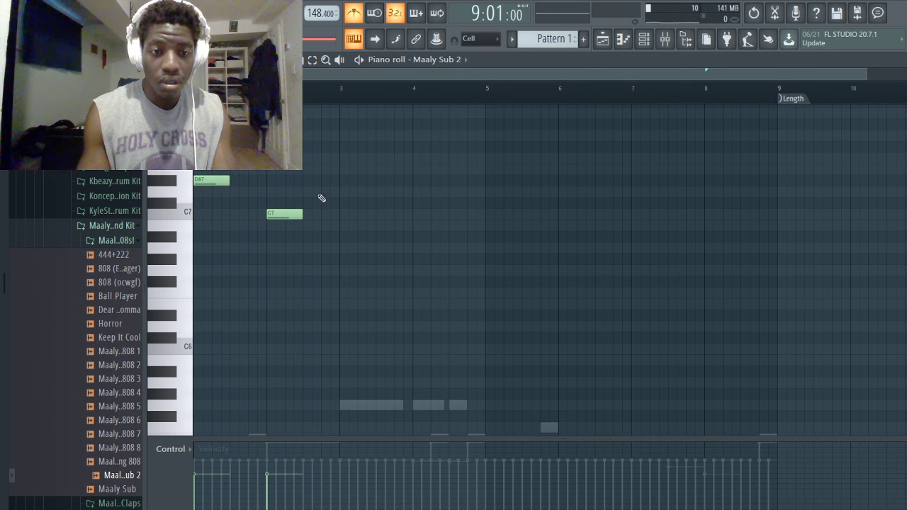
- Add a G#7 note on the second half of bar 2 and an F7 note at the start of bar 3, checking them by playback
{"action": "left_click_drag", "start_coordinate": [313, 196], "coordinate": [312, 168]}
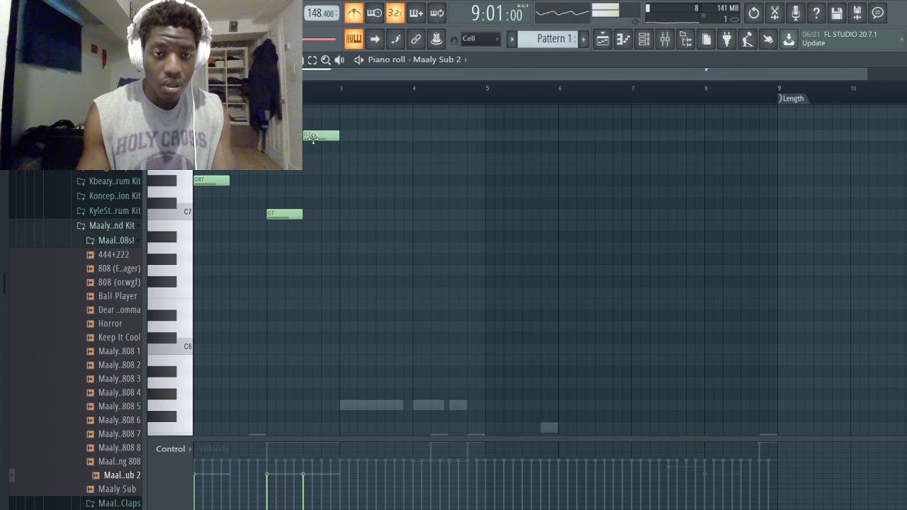
{"action": "key", "text": "space"}
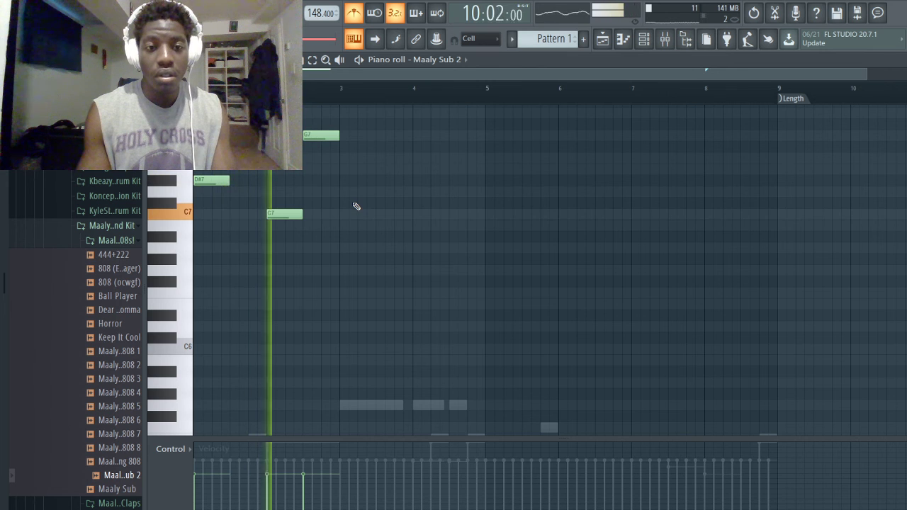
{"action": "key", "text": "space"}
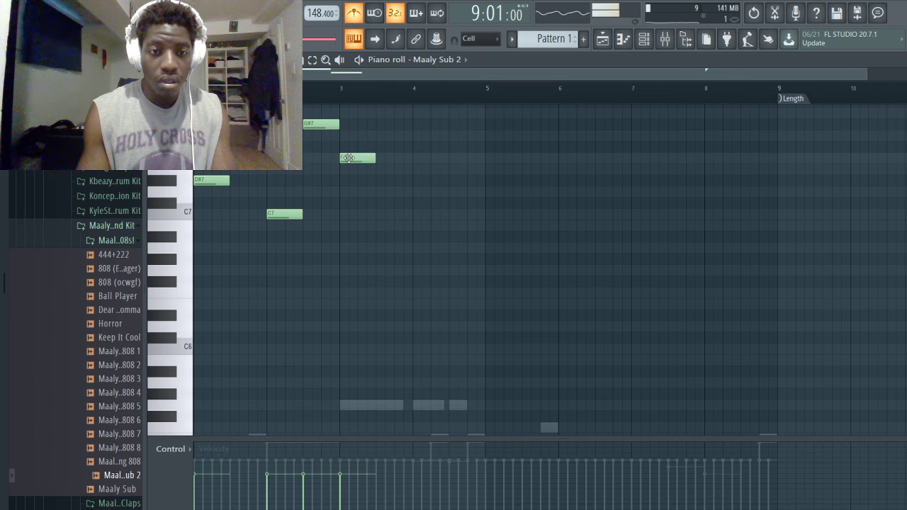
{"action": "left_click_drag", "start_coordinate": [349, 157], "coordinate": [350, 168]}
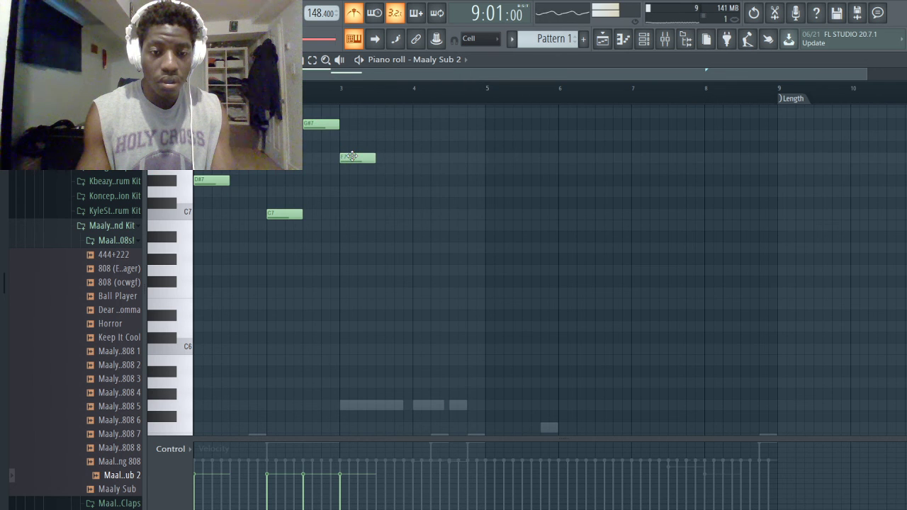
{"action": "key", "text": "space"}
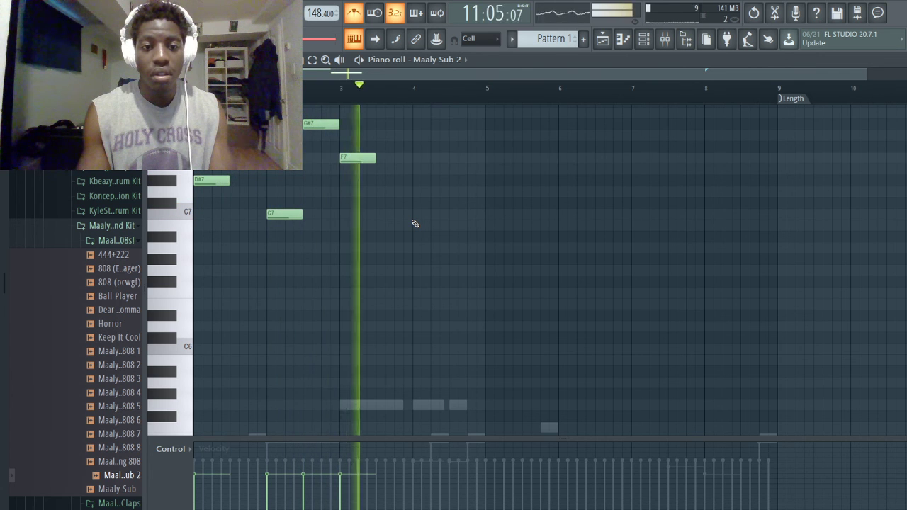
- Try the bar 3 opening note at F#7, lower it to E7, and add a D7 note on the second half of bar 3
{"action": "key", "text": "space"}
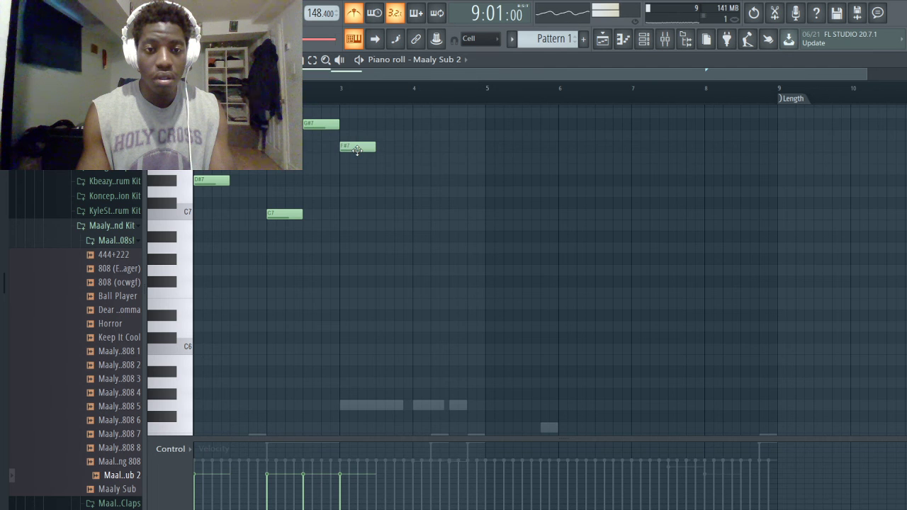
{"action": "key", "text": "space"}
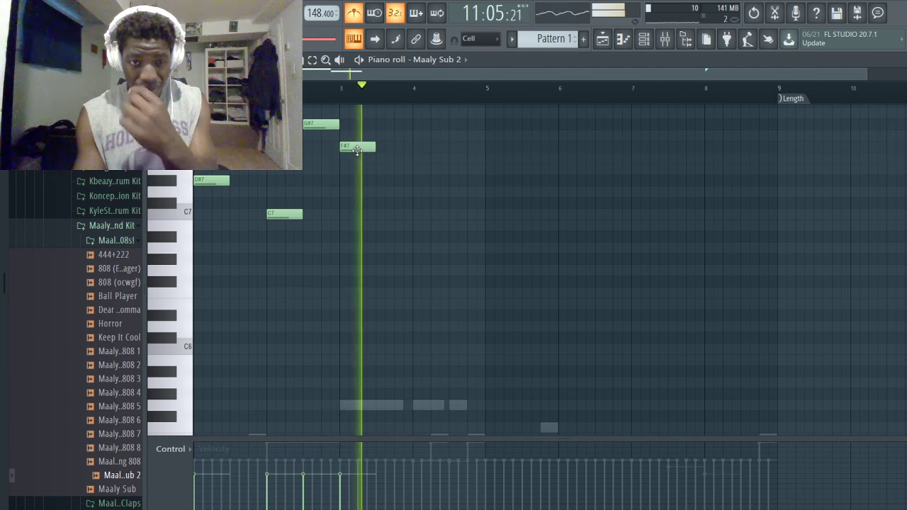
{"action": "key", "text": "space"}
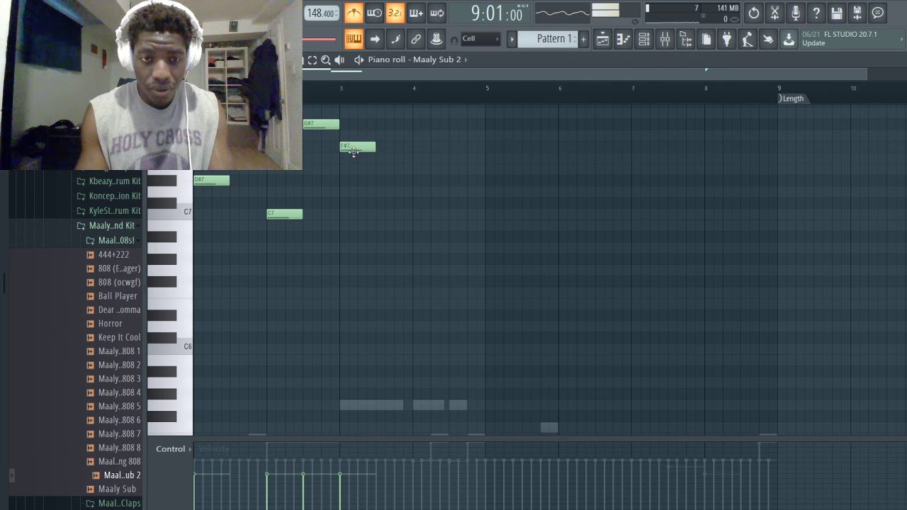
{"action": "left_click_drag", "start_coordinate": [353, 164], "coordinate": [376, 191]}
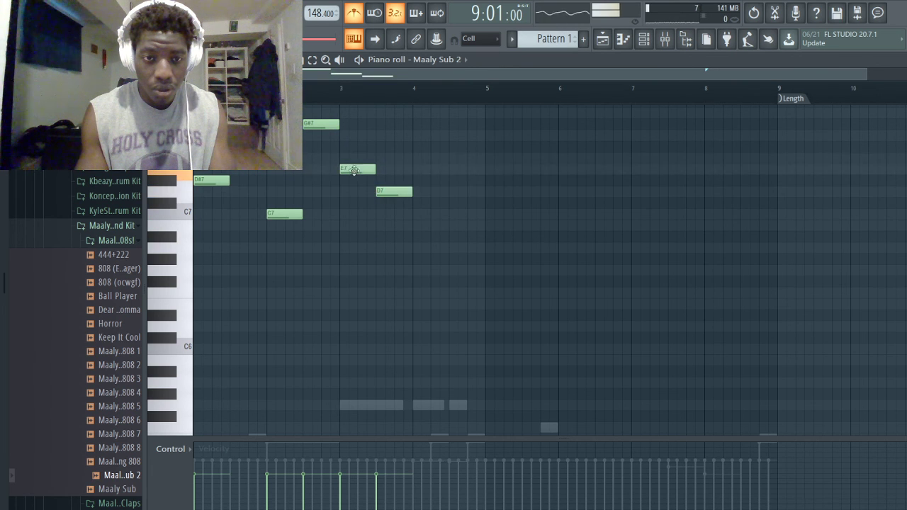
- Raise the bar 3 opening note to F7 and play the bass line against the sample
{"action": "key", "text": "space"}
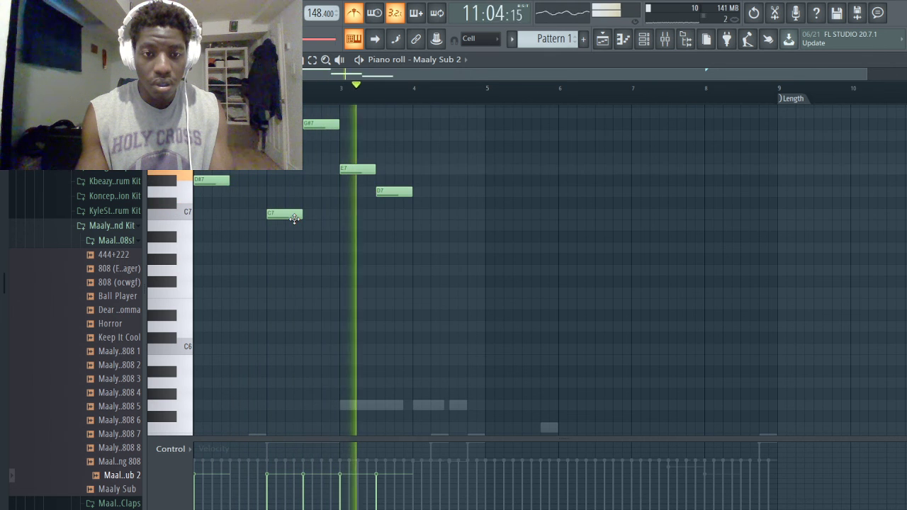
{"action": "key", "text": "space"}
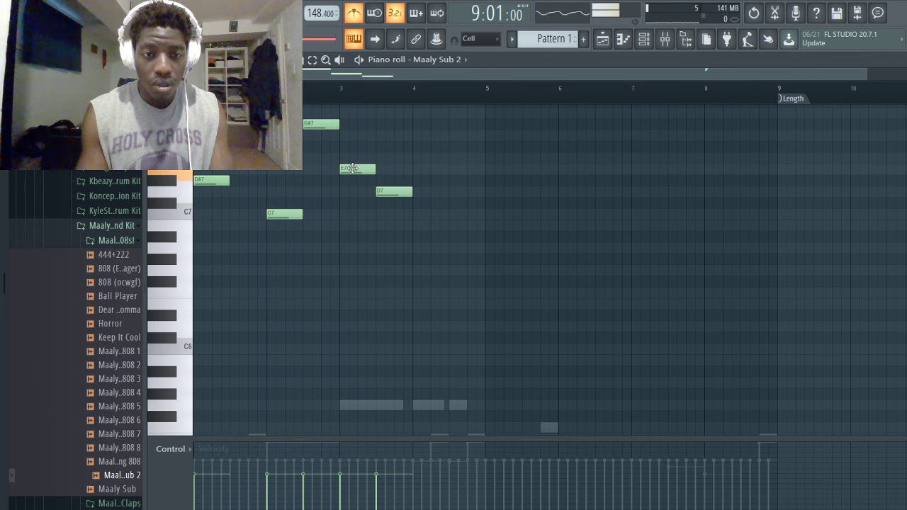
{"action": "left_click_drag", "start_coordinate": [351, 179], "coordinate": [354, 154]}
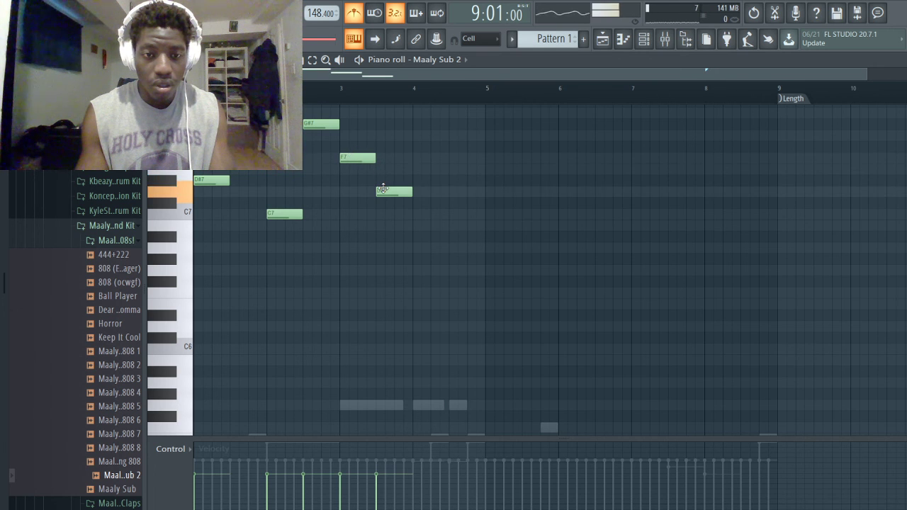
{"action": "key", "text": "space"}
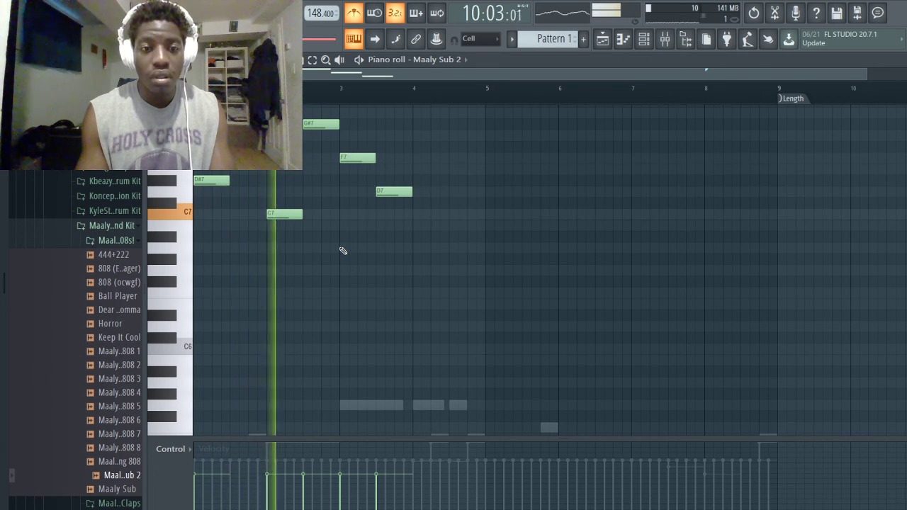
{"action": "key", "text": "space"}
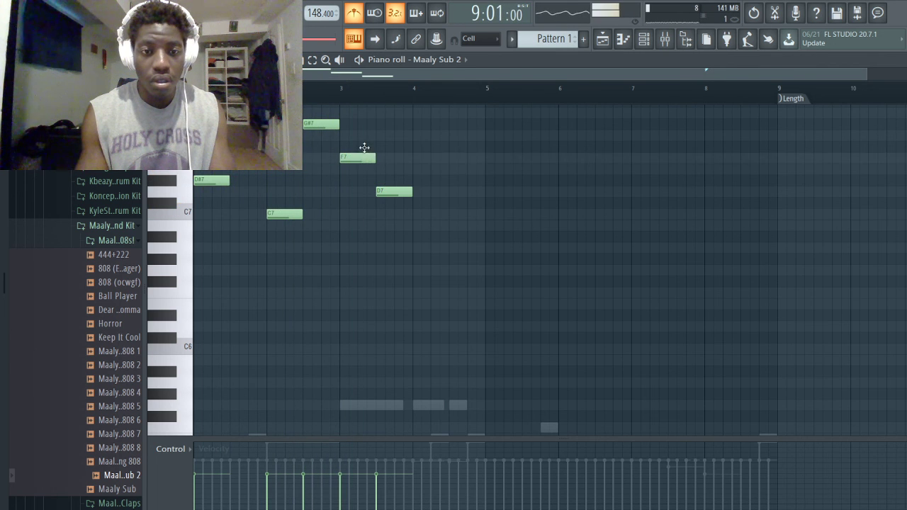
{"action": "mouse_move", "coordinate": [364, 146]}
{"action": "left_mouse_down"}
{"action": "mouse_move", "coordinate": [362, 173]}
{"action": "mouse_move", "coordinate": [363, 153]}
{"action": "left_mouse_up"}
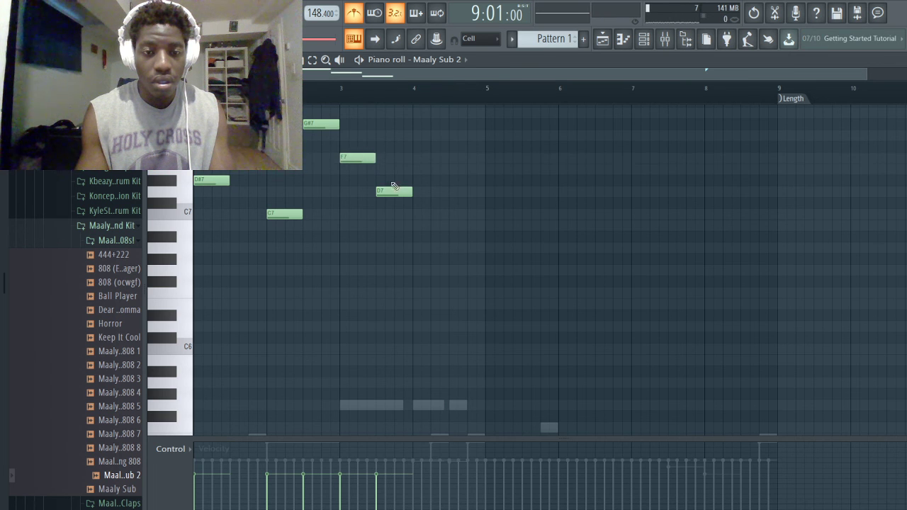
{"action": "key", "text": "space"}
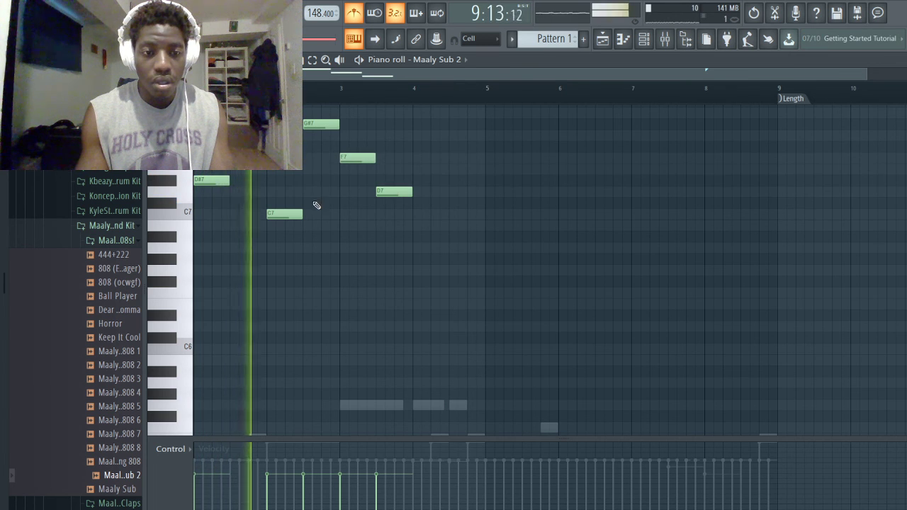
{"action": "key", "text": "space"}
- Try the last three bass notes at G7, E7 and C#7 against the sample, and return the first two to G#7 and F7
{"action": "mouse_move", "coordinate": [285, 224]}
{"action": "left_mouse_down"}
{"action": "mouse_move", "coordinate": [279, 196]}
{"action": "mouse_move", "coordinate": [277, 242]}
{"action": "mouse_move", "coordinate": [281, 209]}
{"action": "left_mouse_up"}
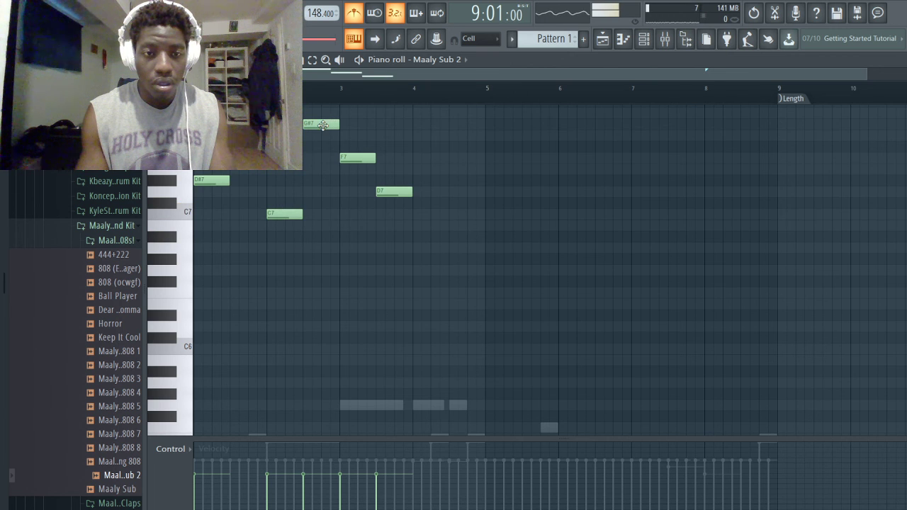
{"action": "left_click_drag", "start_coordinate": [322, 125], "coordinate": [322, 139]}
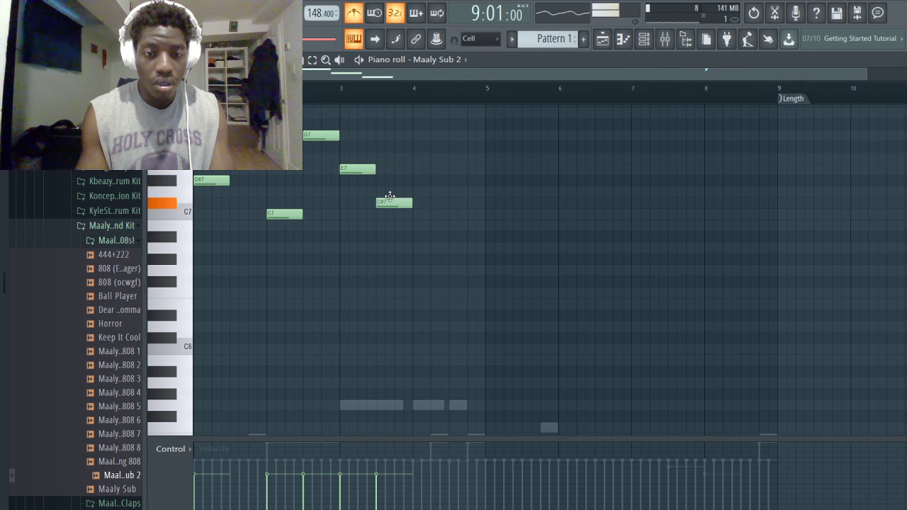
{"action": "key", "text": "space"}
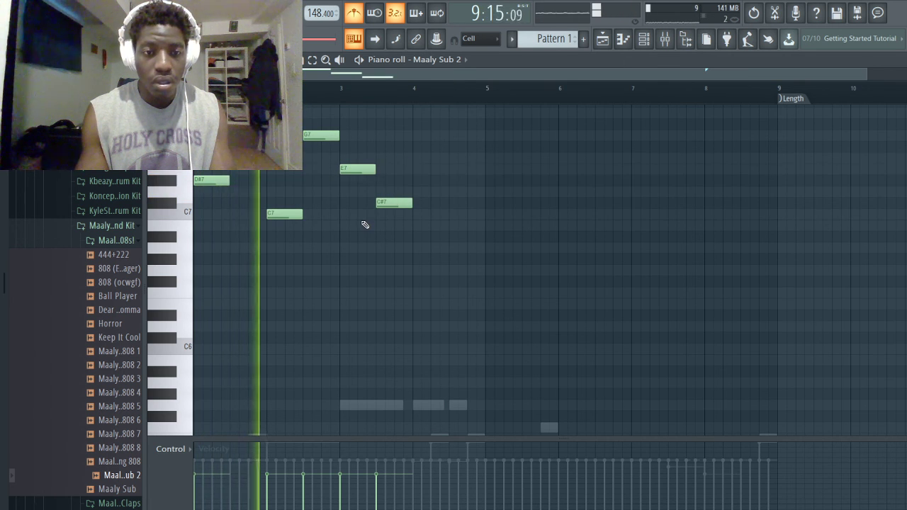
{"action": "key", "text": "space"}
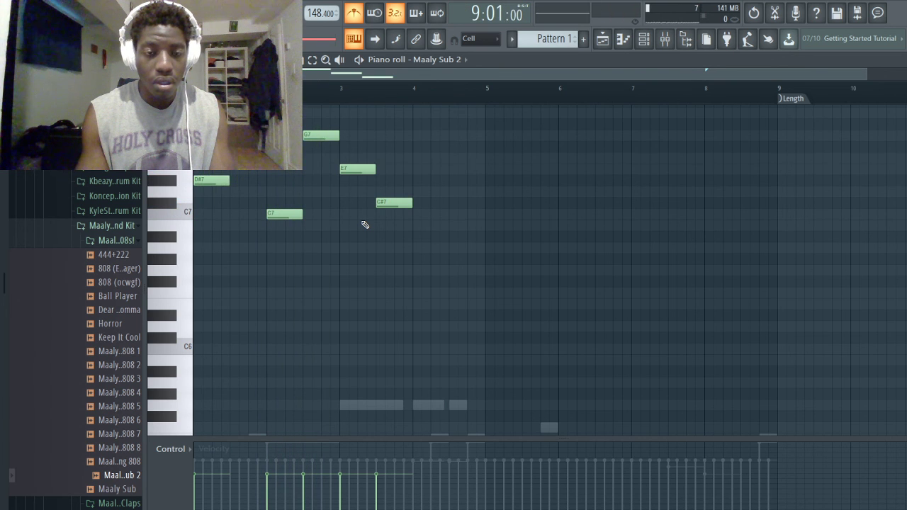
{"action": "key", "text": "space"}
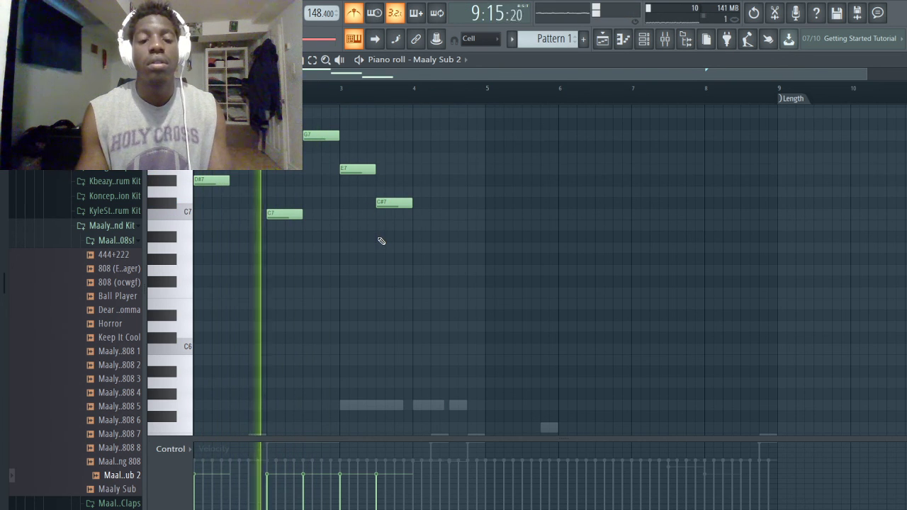
{"action": "key", "text": "space"}
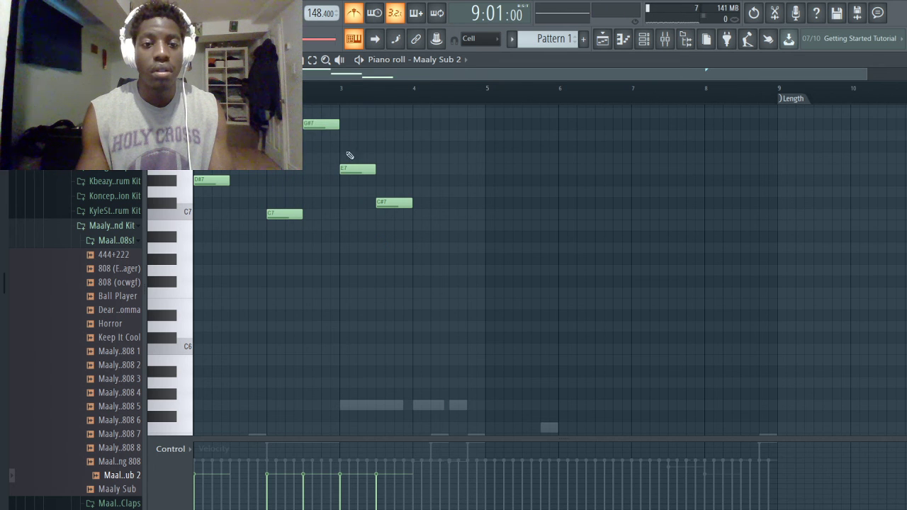
{"action": "key", "text": "space"}
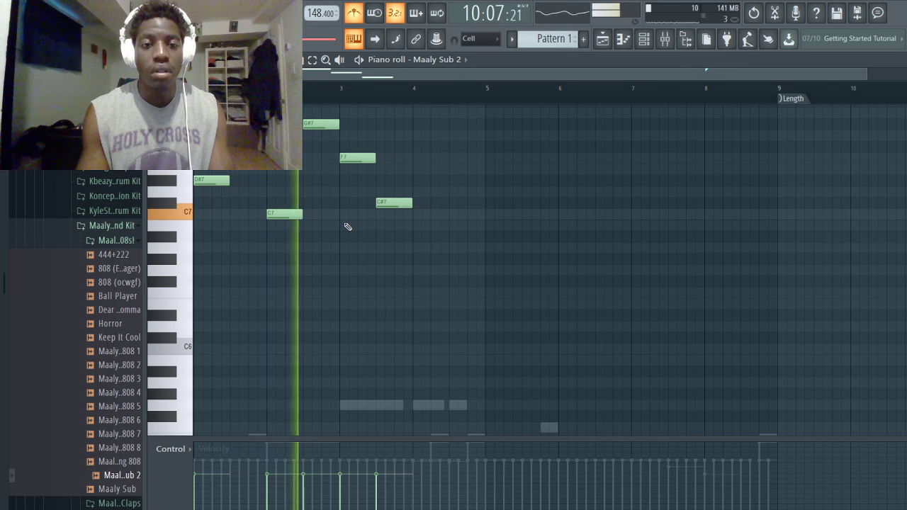
- Move the note on the second half of bar 3 to the start of bar 4 at D#7, checking it by playback
{"action": "key", "text": "space"}
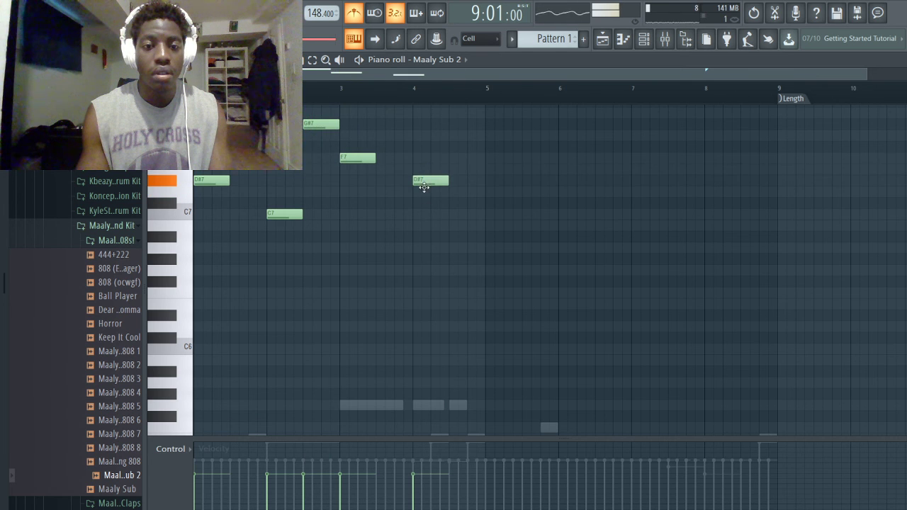
{"action": "key", "text": "space"}
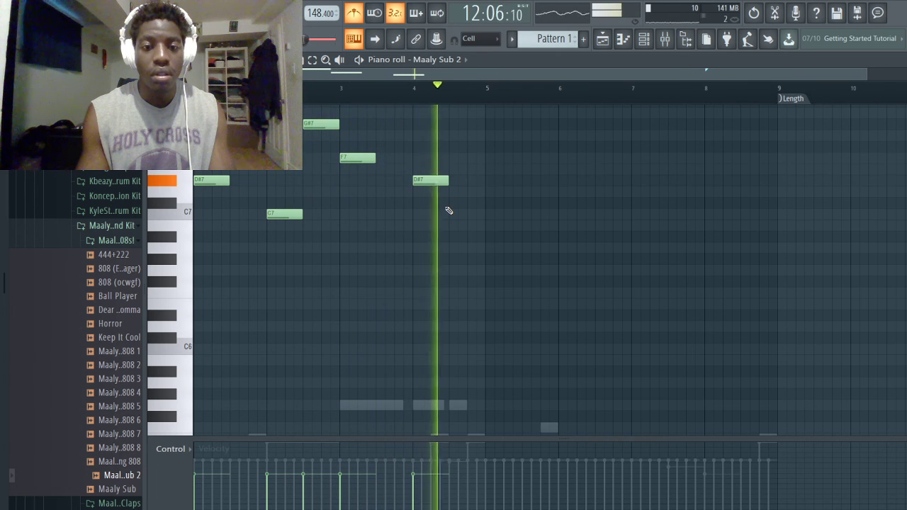
{"action": "key", "text": "space"}
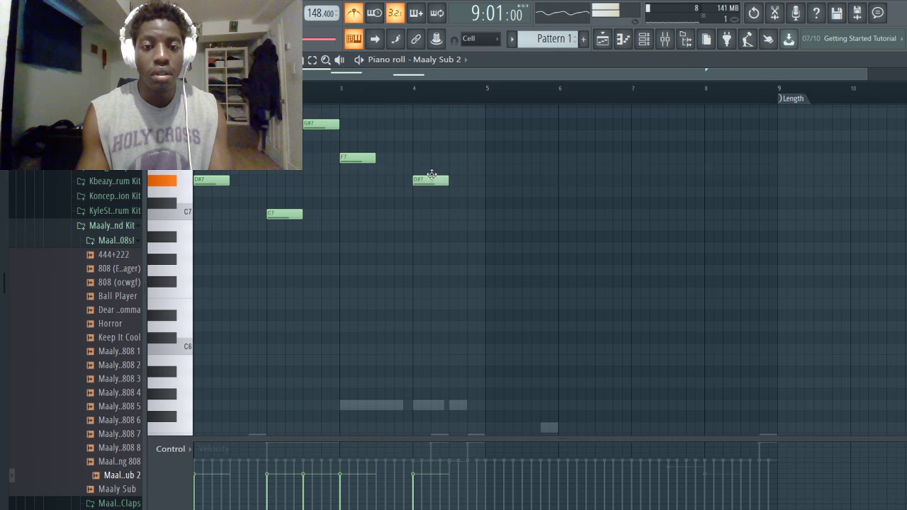
- Try the bar 4 note at E7, C#7 and D7 and the bar 3 note at E7, and return them to D#7 and F7
{"action": "key", "text": "space"}
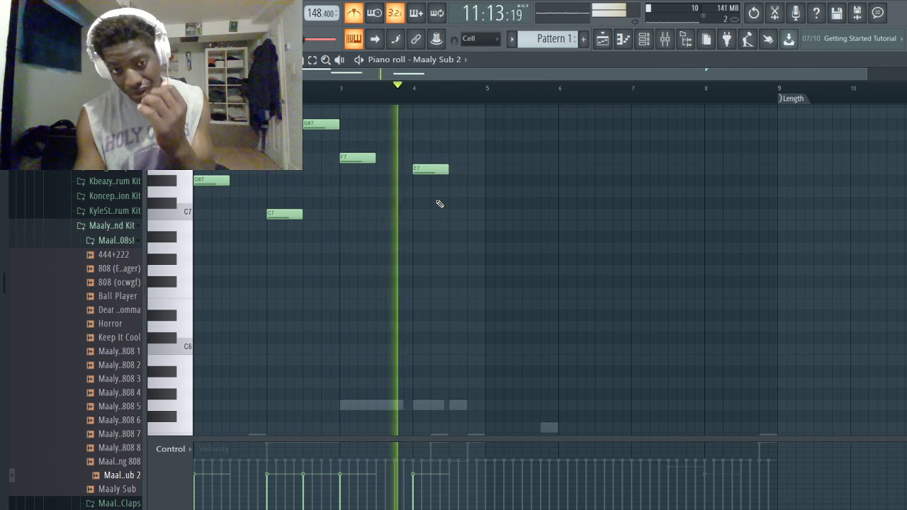
{"action": "key", "text": "space"}
{"action": "key", "text": "space"}
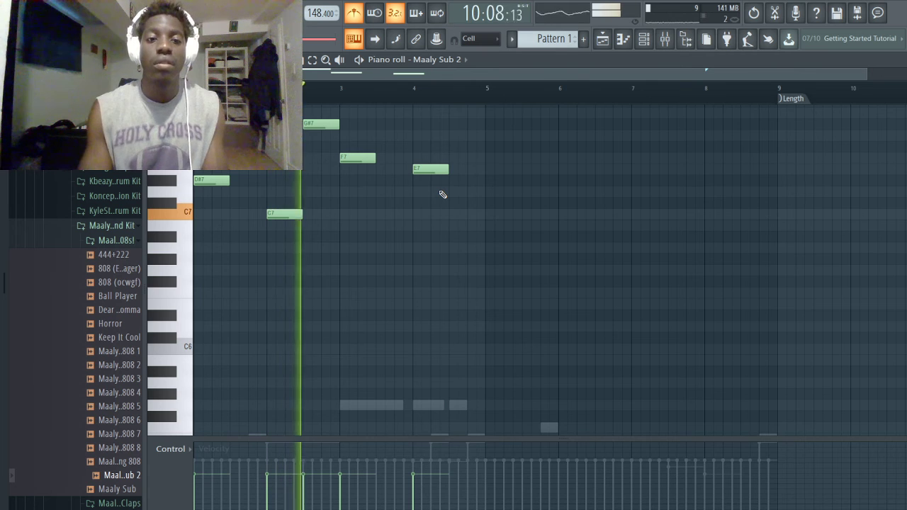
{"action": "key", "text": "space"}
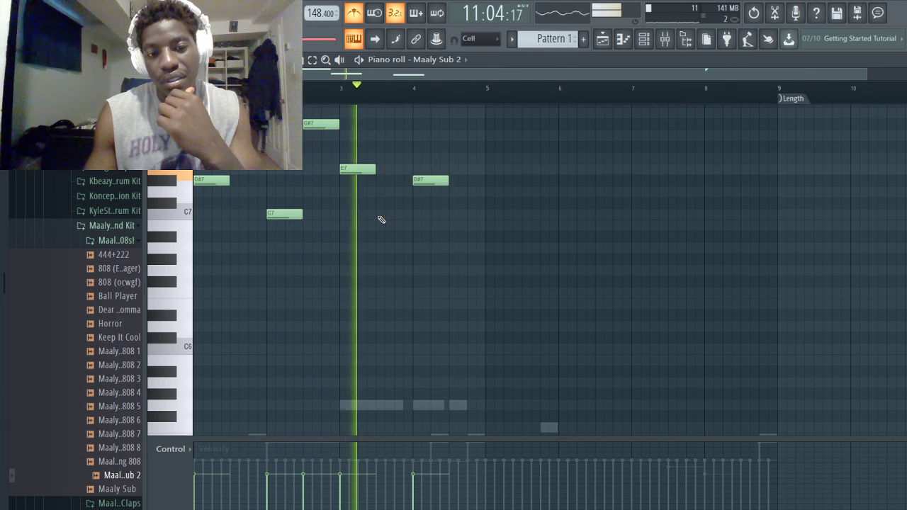
{"action": "key", "text": "space"}
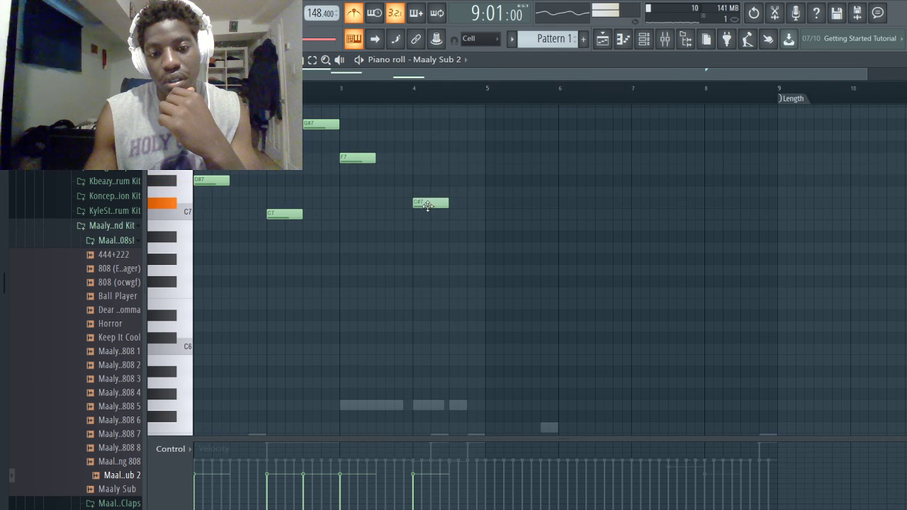
{"action": "key", "text": "space"}
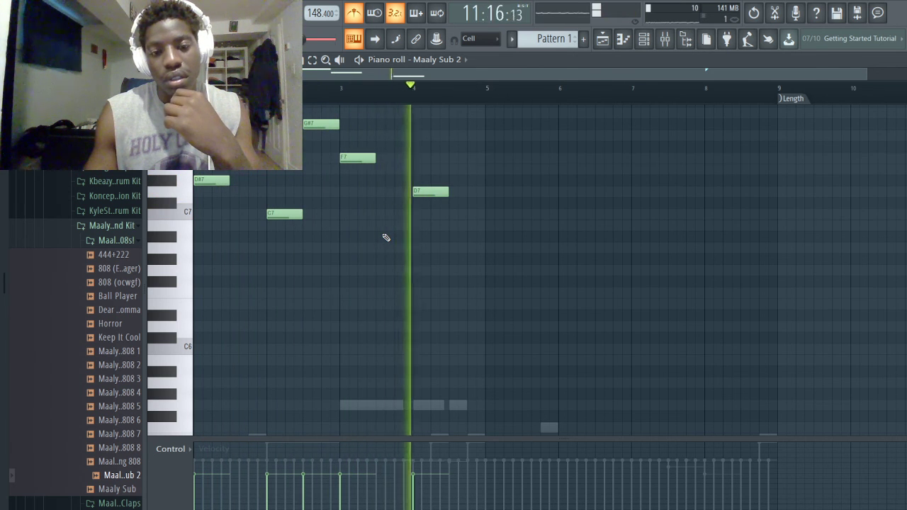
{"action": "key", "text": "space"}
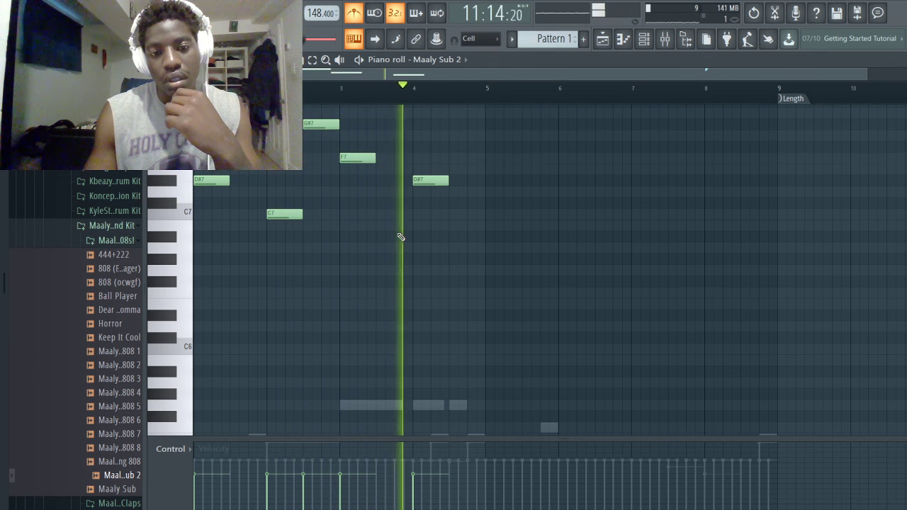
{"action": "key", "text": "space"}
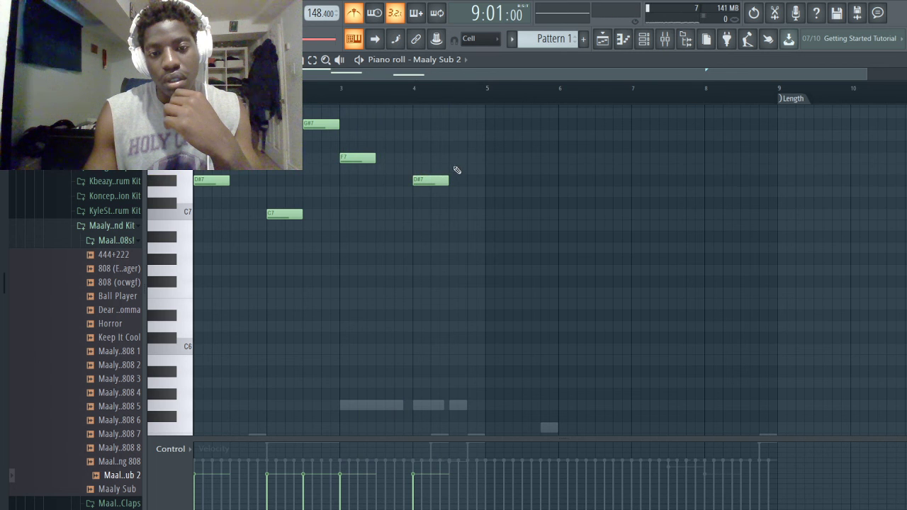
- Try an E7 note on the second half of bar 4 against the sample and remove it
{"action": "key", "text": "space"}
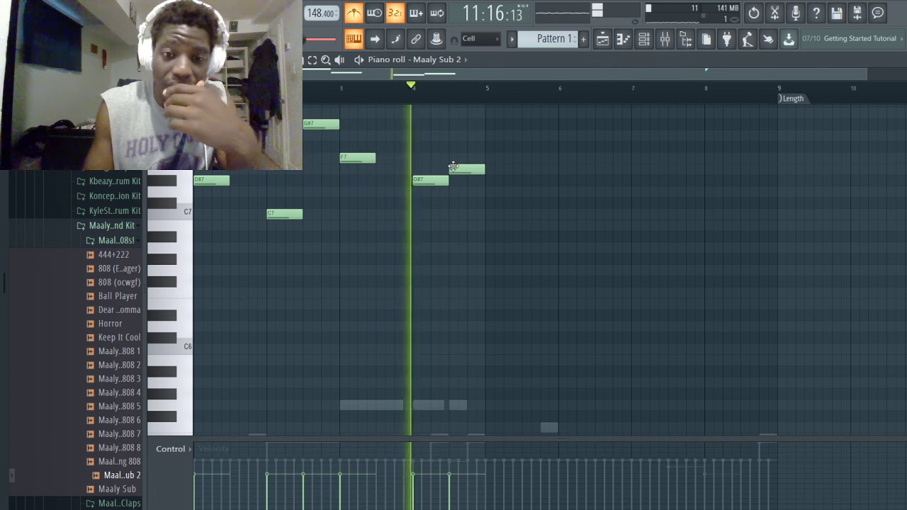
{"action": "key", "text": "space"}
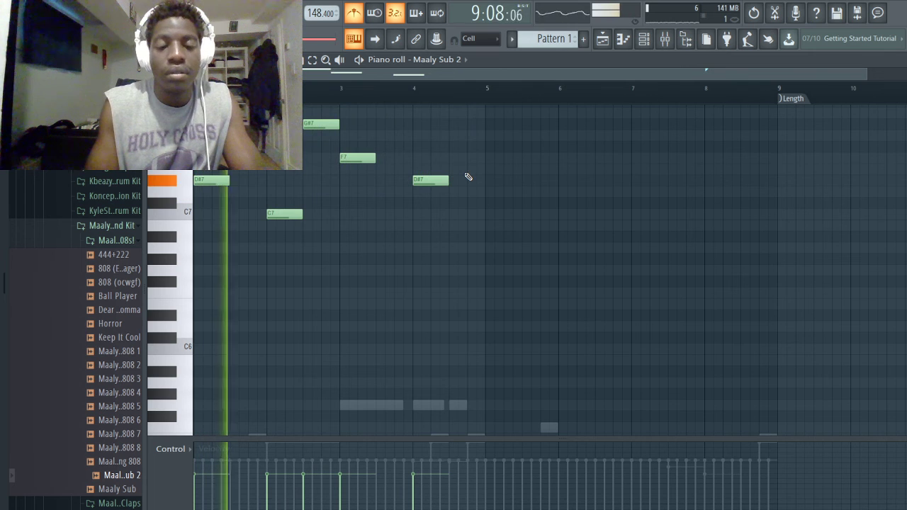
{"action": "key", "text": "space"}
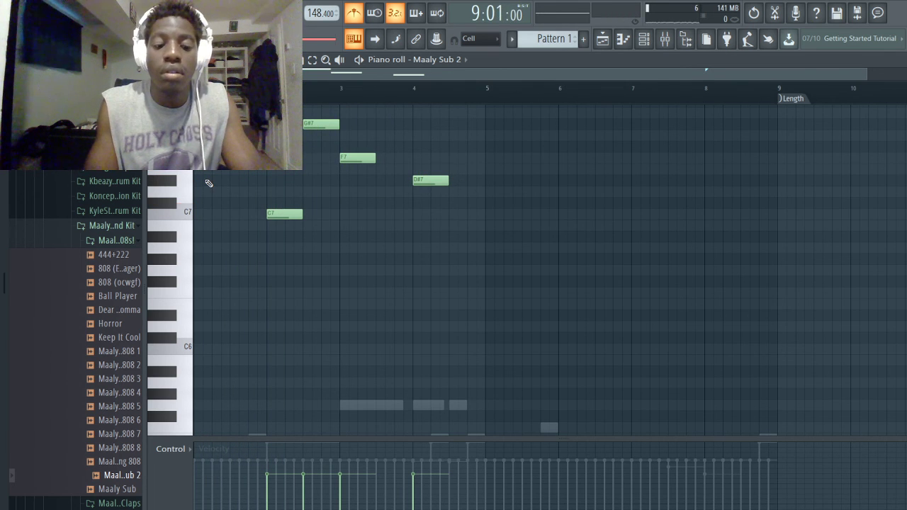
{"action": "key", "text": "space"}
{"action": "key", "text": "space"}
- Restore the D#7 note at the start of bar 1 and duplicate the whole four-bar bass line into bars 5 to 8
{"action": "key", "text": "ctrl+a"}
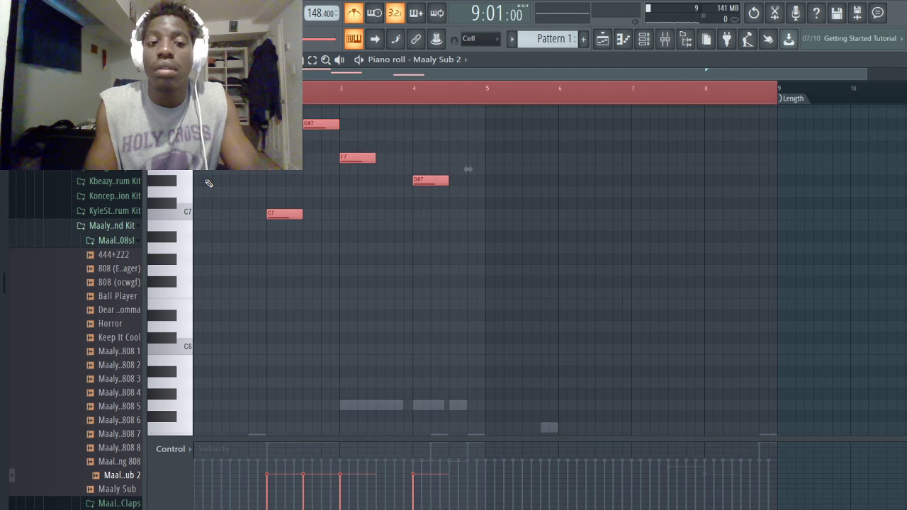
{"action": "key", "text": "space"}
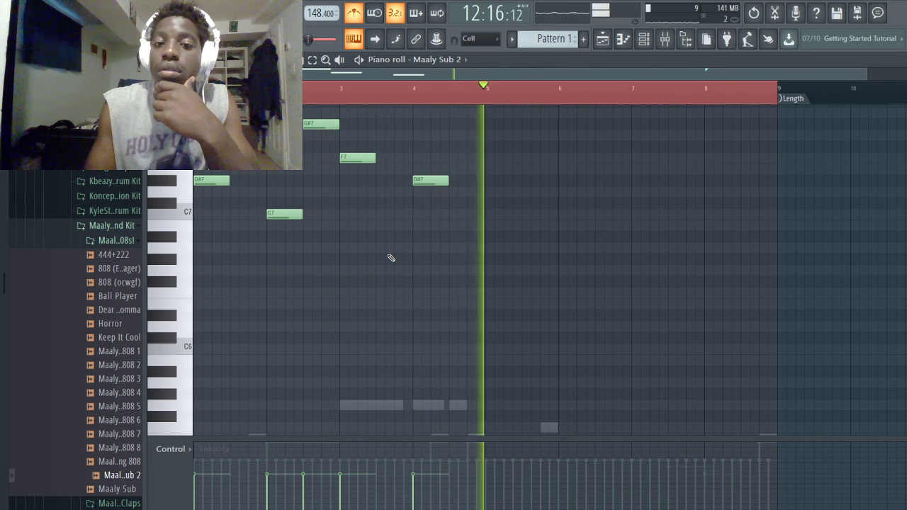
{"action": "key", "text": "space"}
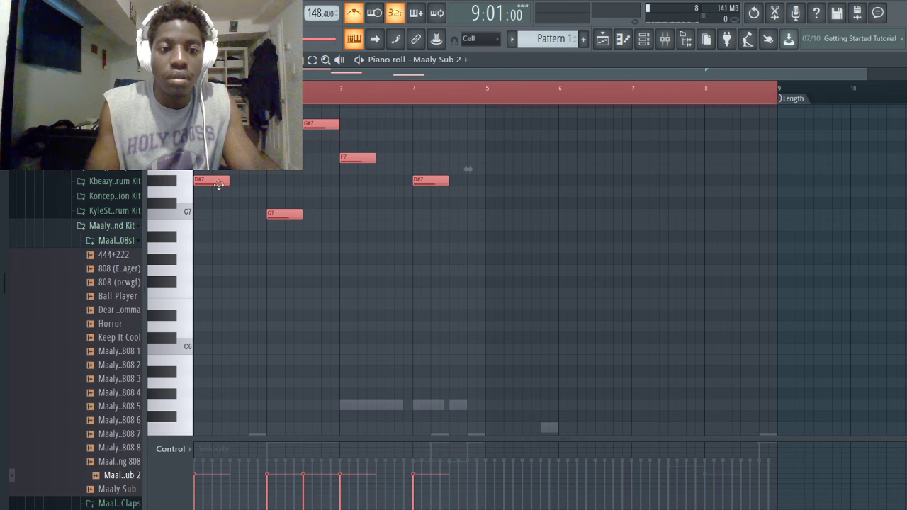
{"action": "left_click_drag", "start_coordinate": [219, 184], "coordinate": [500, 175]}
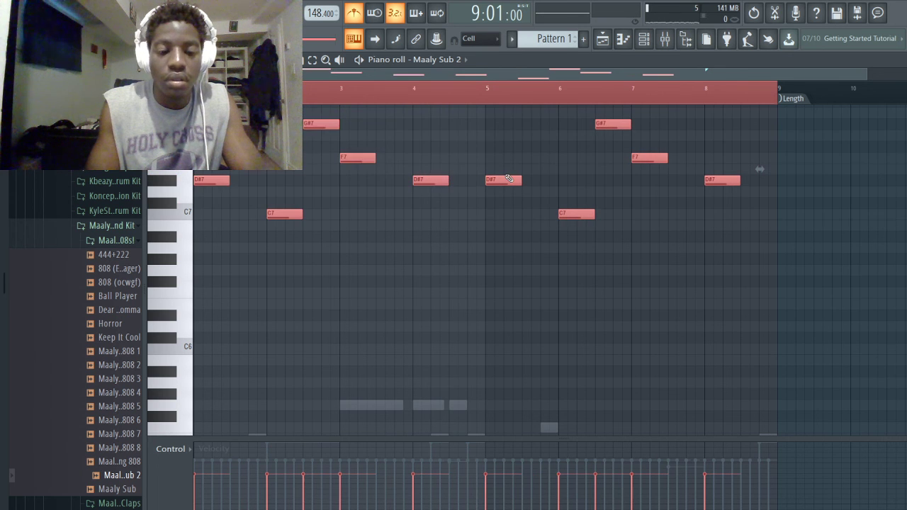
- Try the whole bass line starting at D#5, settle it one octave below the original at D#6, and play it back
{"action": "left_click_drag", "start_coordinate": [214, 180], "coordinate": [192, 324]}
{"action": "scroll", "coordinate": [196, 326], "scroll_direction": "down", "scroll_amount": 5}
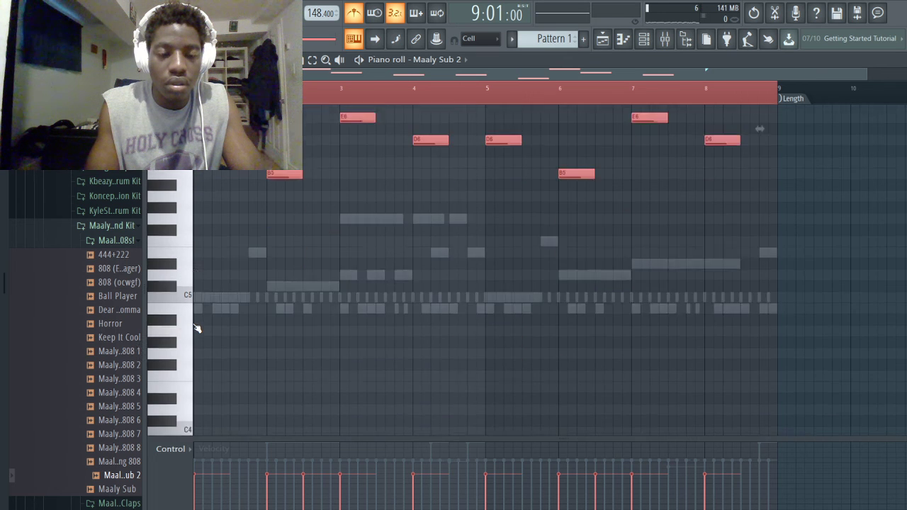
{"action": "left_click_drag", "start_coordinate": [198, 141], "coordinate": [198, 256]}
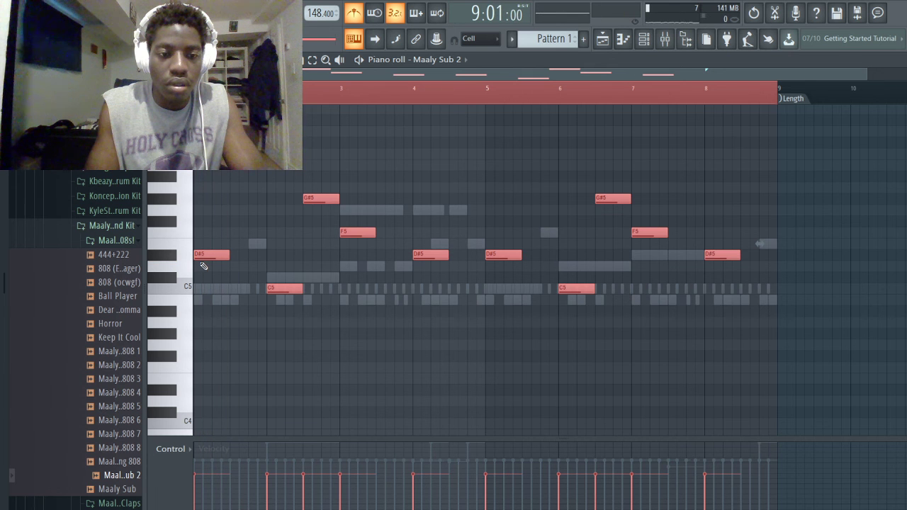
{"action": "scroll", "coordinate": [203, 266], "scroll_direction": "up", "scroll_amount": 3}
{"action": "left_click_drag", "start_coordinate": [205, 326], "coordinate": [206, 184]}
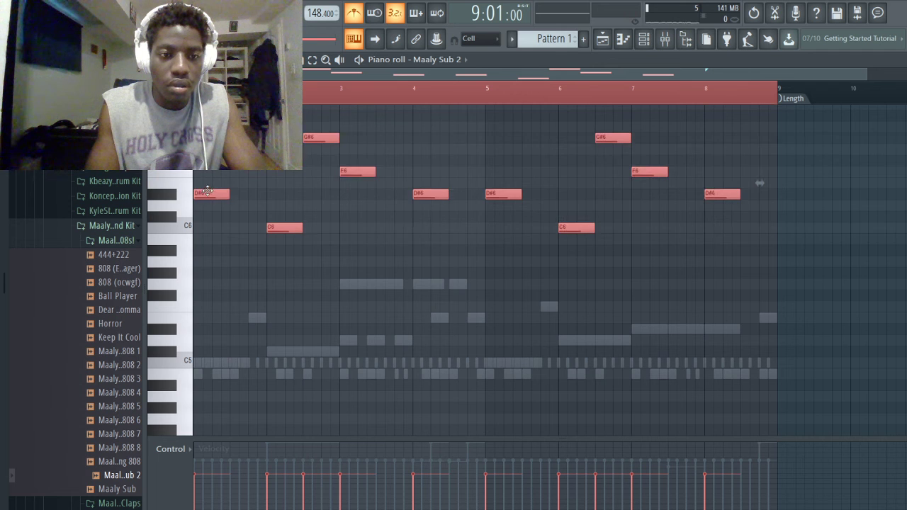
{"action": "key", "text": "space"}
{"action": "left_click", "coordinate": [335, 192]}
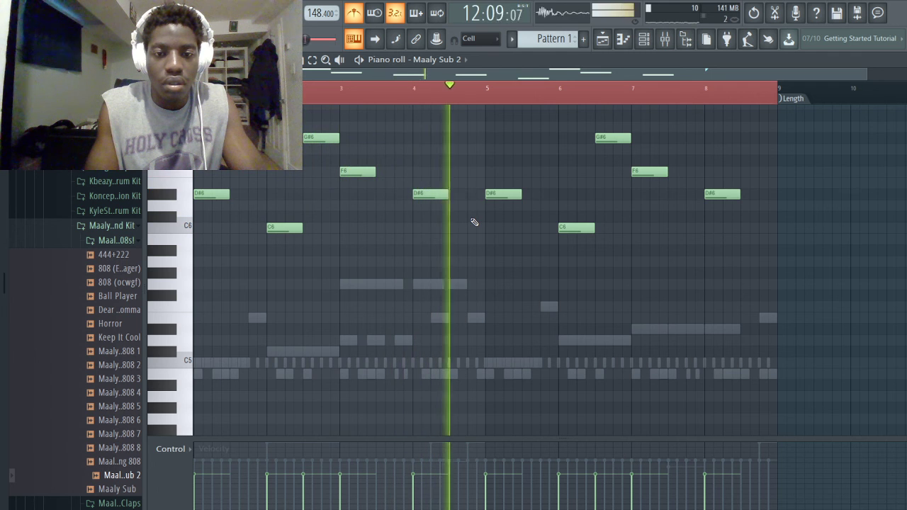
- Try the D#6 and C6 bass notes across all eight bars one octave higher, at D#7 and C7, against the sample
{"action": "key", "text": "space"}
{"action": "key", "text": "space"}
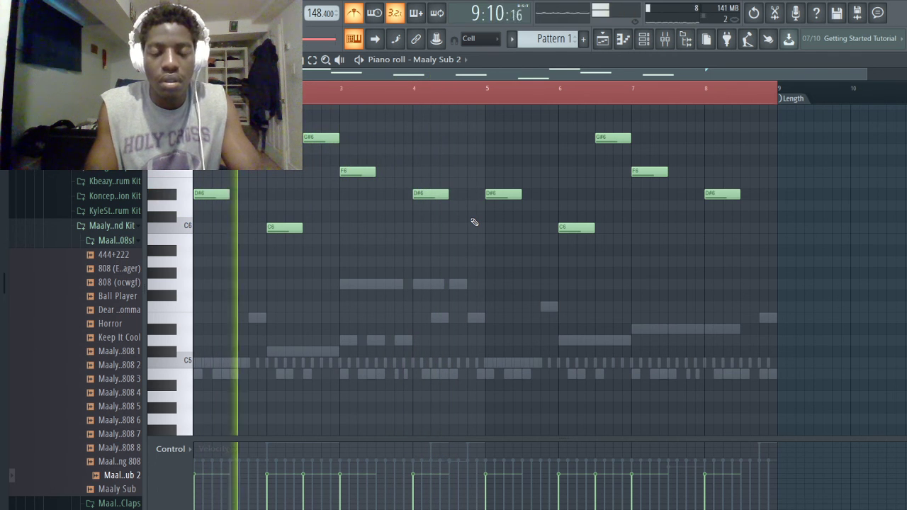
{"action": "scroll", "coordinate": [369, 204], "scroll_direction": "up", "scroll_amount": 3}
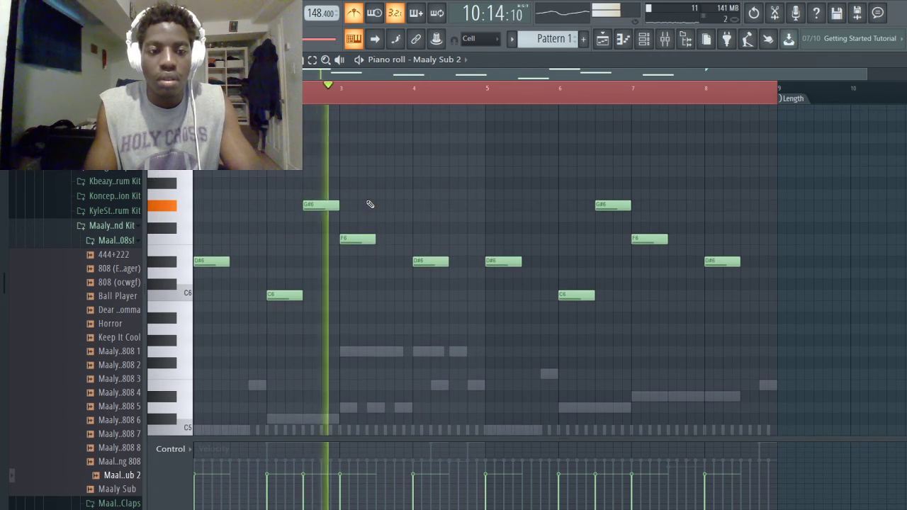
{"action": "key", "text": "space"}
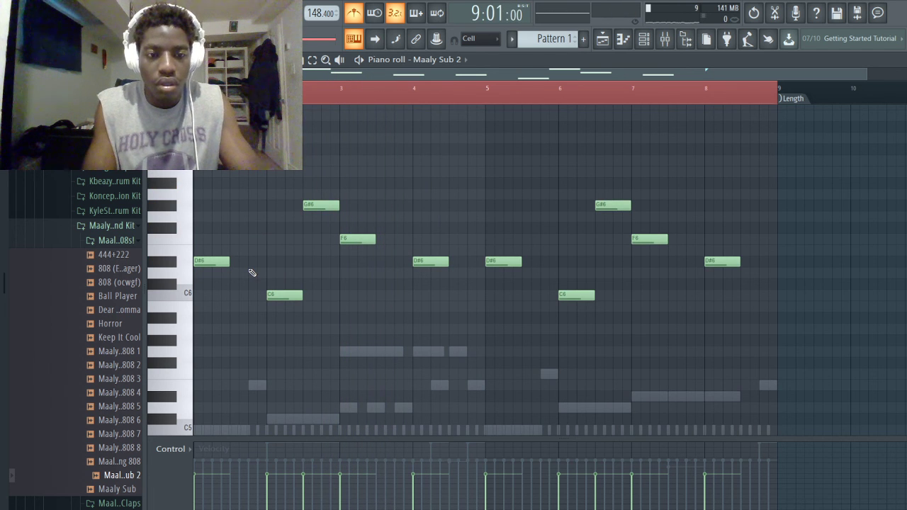
{"action": "left_click_drag", "start_coordinate": [203, 289], "coordinate": [348, 313]}
{"action": "left_click_drag", "start_coordinate": [782, 307], "coordinate": [218, 263]}
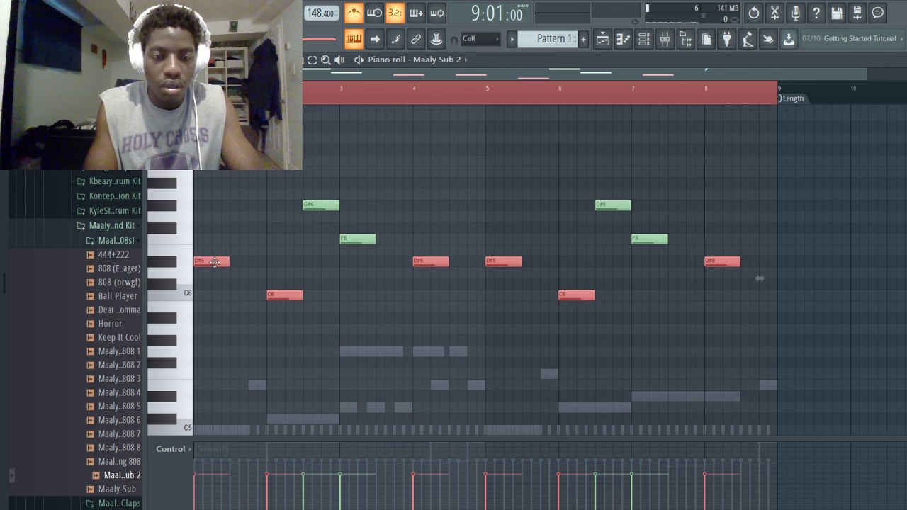
{"action": "scroll", "coordinate": [216, 263], "scroll_direction": "up", "scroll_amount": 4}
{"action": "left_click_drag", "start_coordinate": [209, 393], "coordinate": [203, 258]}
{"action": "key", "text": "space"}
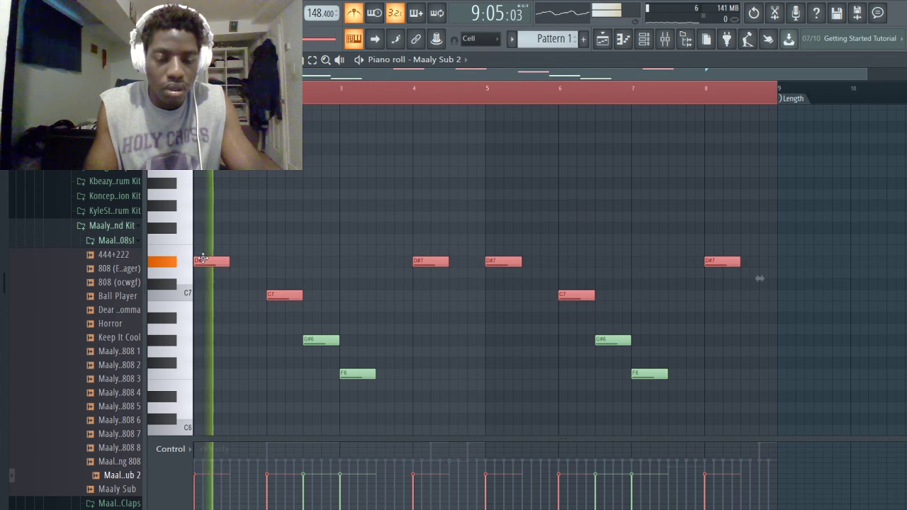
{"action": "left_click", "coordinate": [300, 276]}
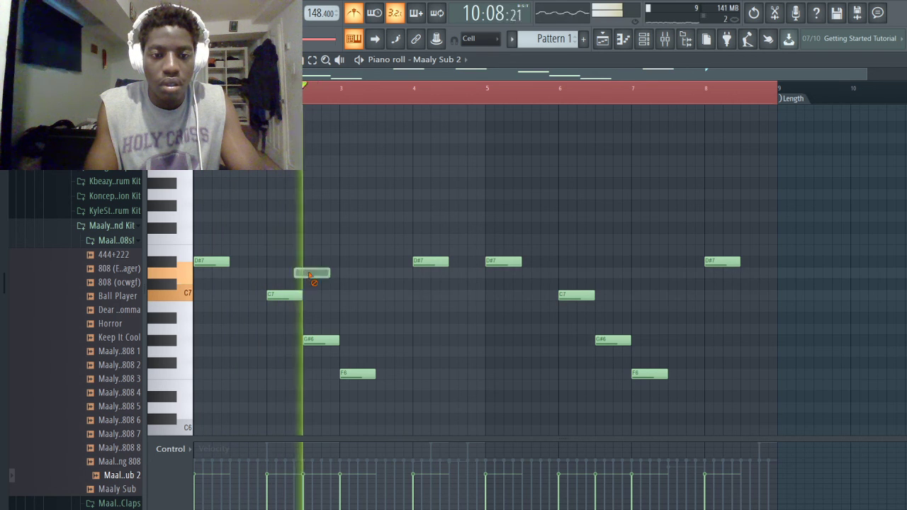
{"action": "key", "text": "space"}
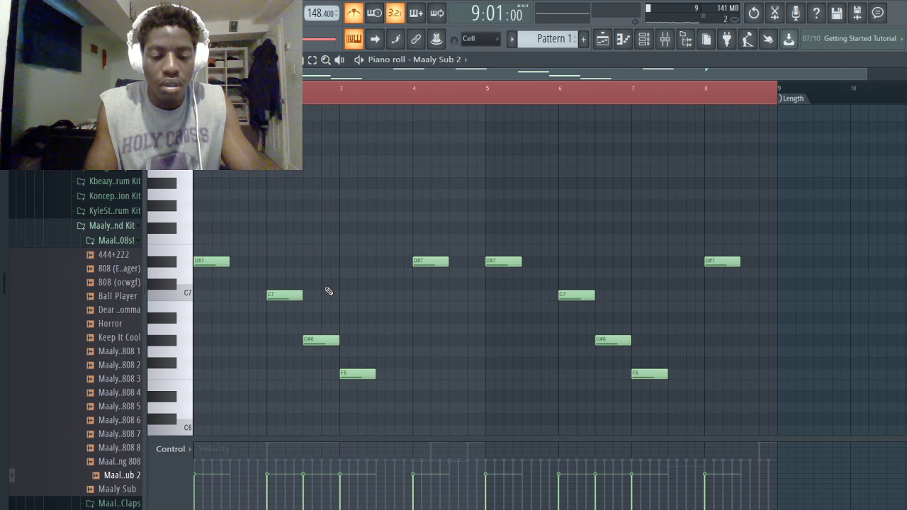
- Return the D#7 and C7 notes to D#6 and C6, raise the velocity of all bass notes to maximum, and play them
{"action": "left_click_drag", "start_coordinate": [250, 250], "coordinate": [654, 277]}
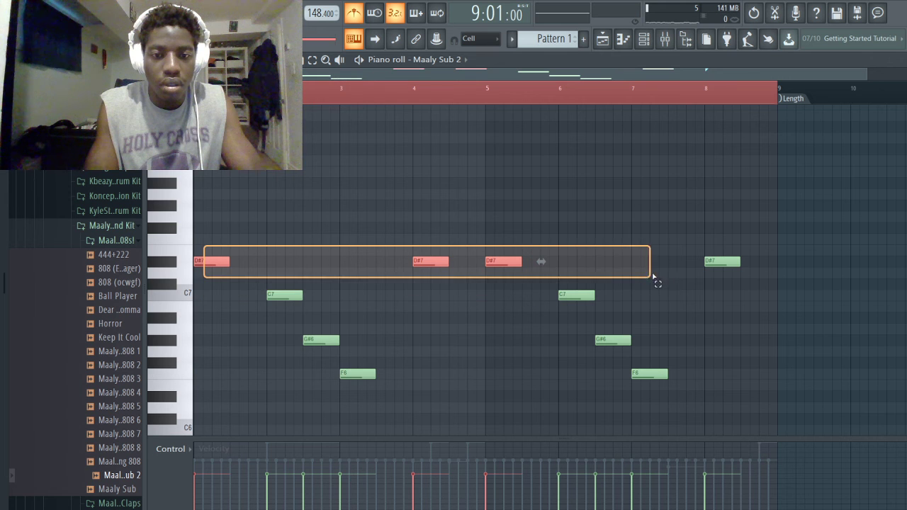
{"action": "left_click_drag", "start_coordinate": [737, 282], "coordinate": [741, 298]}
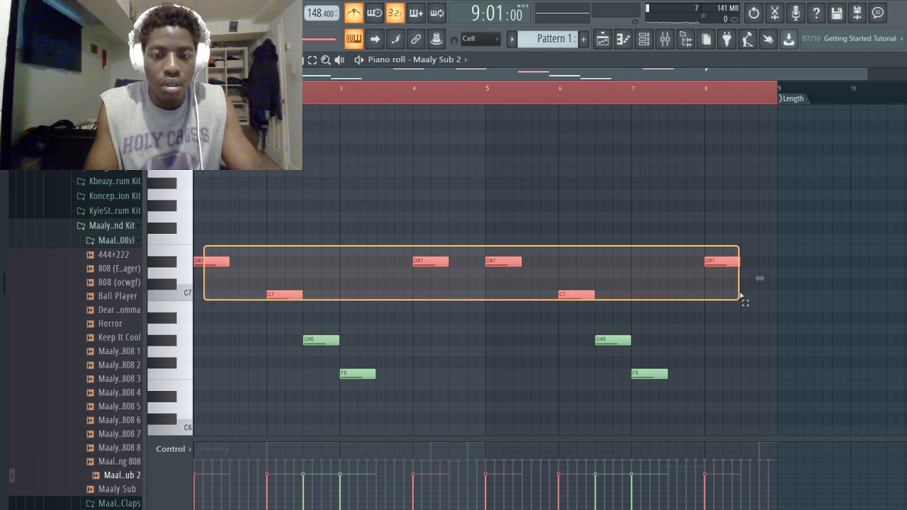
{"action": "scroll", "coordinate": [347, 301], "scroll_direction": "down", "scroll_amount": 1}
{"action": "scroll", "coordinate": [348, 301], "scroll_direction": "down", "scroll_amount": 2}
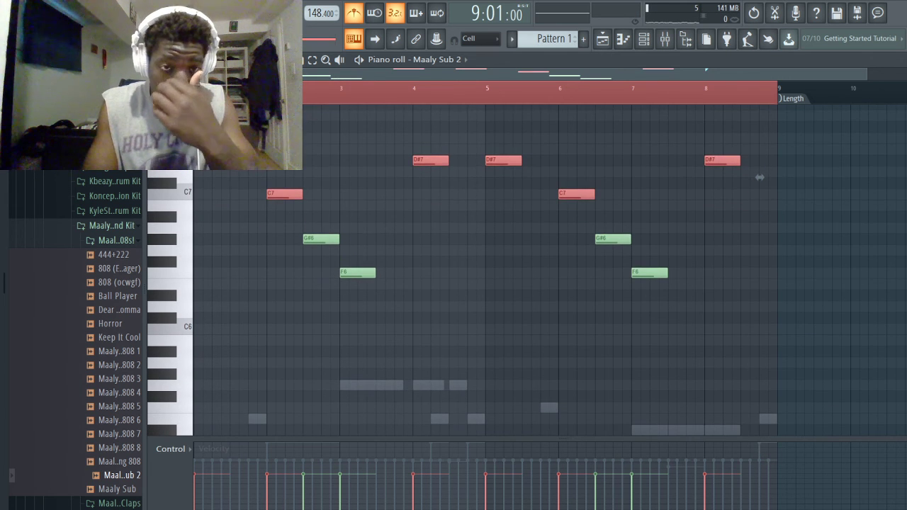
{"action": "left_click_drag", "start_coordinate": [203, 170], "coordinate": [200, 295]}
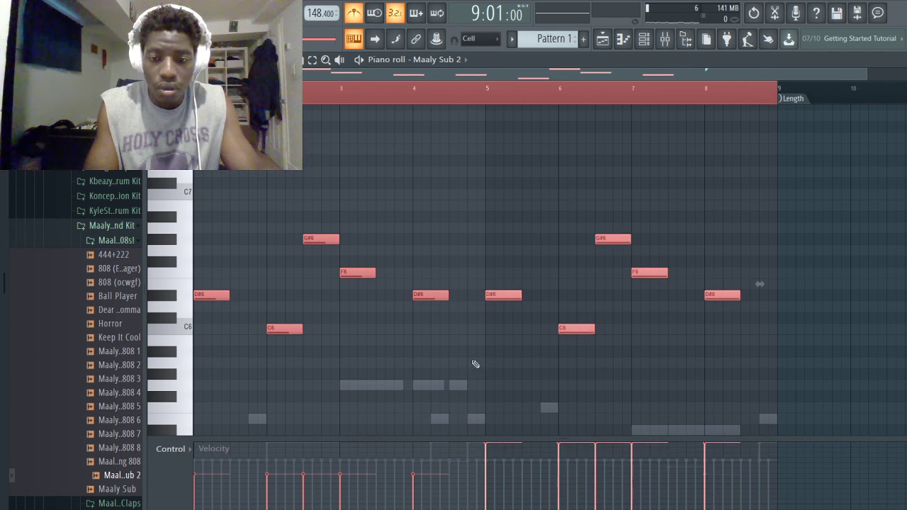
{"action": "key", "text": "space"}
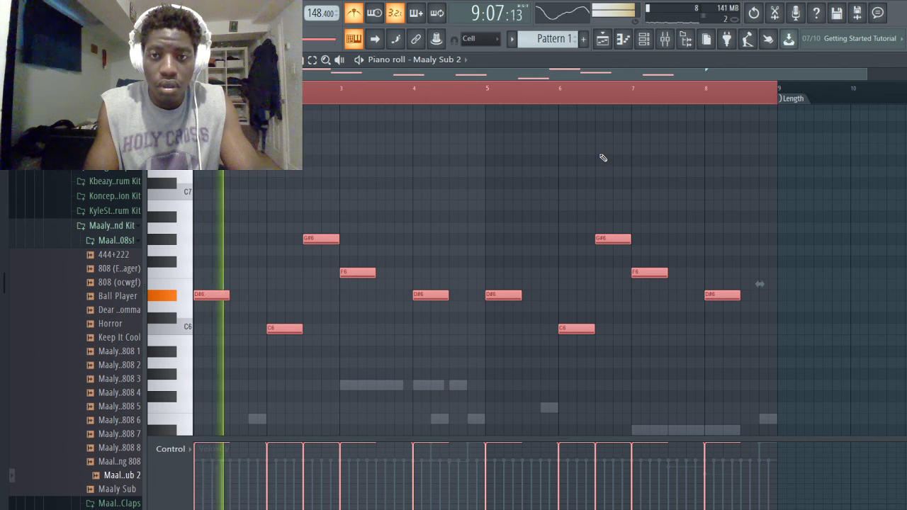
- Check the arrangement in the playlist, then reopen the Maaly Sub 2 piano roll and listen to the bass line
{"action": "left_click", "coordinate": [602, 39]}
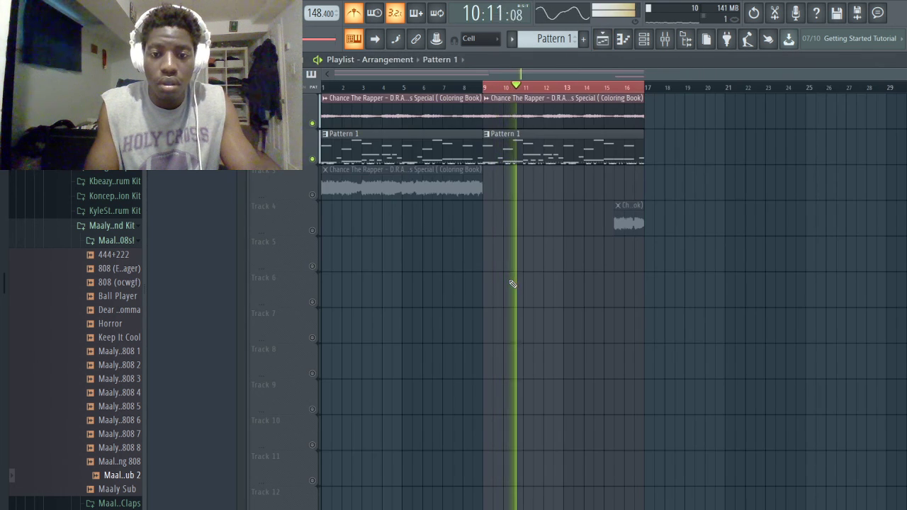
{"action": "key", "text": "space"}
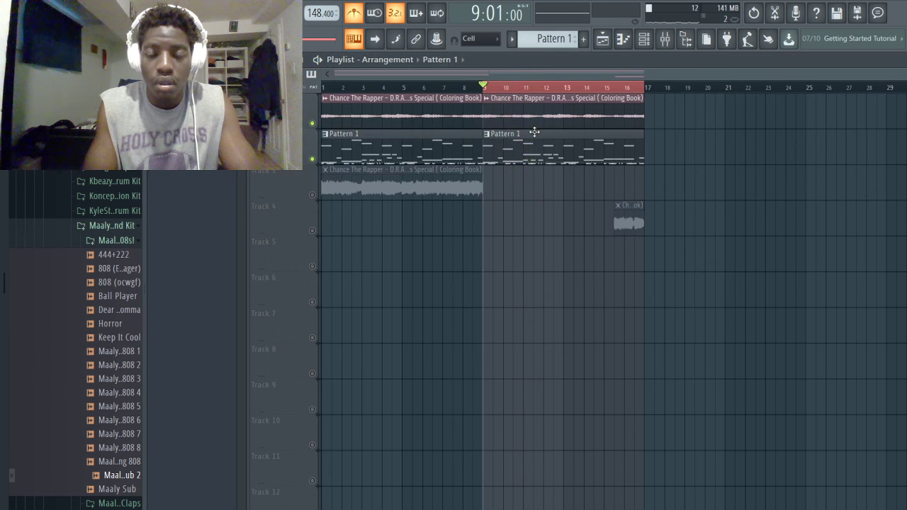
{"action": "double_click", "coordinate": [528, 145]}
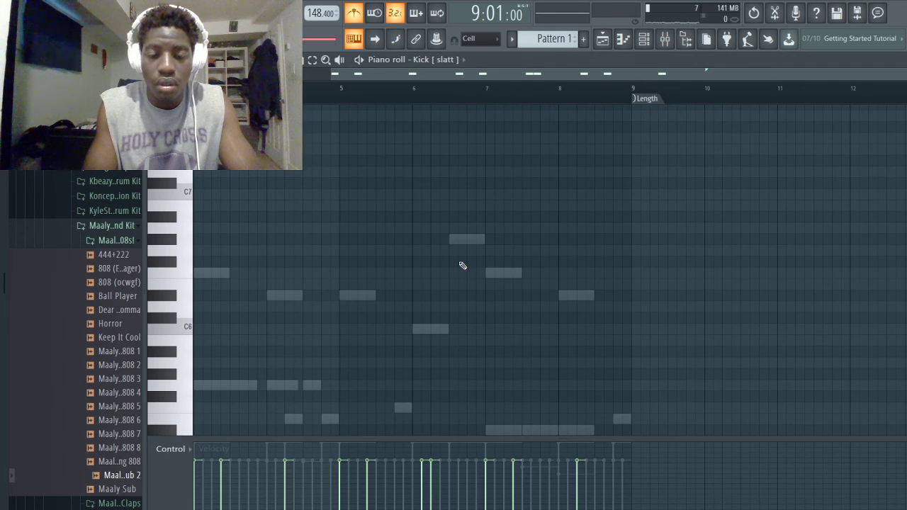
{"action": "scroll", "coordinate": [462, 265], "scroll_direction": "down", "scroll_amount": 5}
{"action": "left_click", "coordinate": [643, 38]}
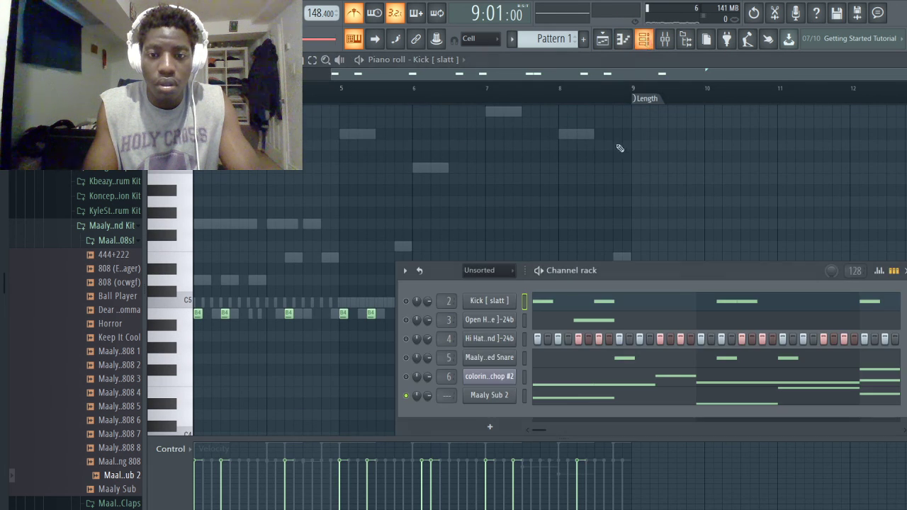
{"action": "left_click", "coordinate": [578, 398]}
{"action": "scroll", "coordinate": [547, 205], "scroll_direction": "up", "scroll_amount": 5}
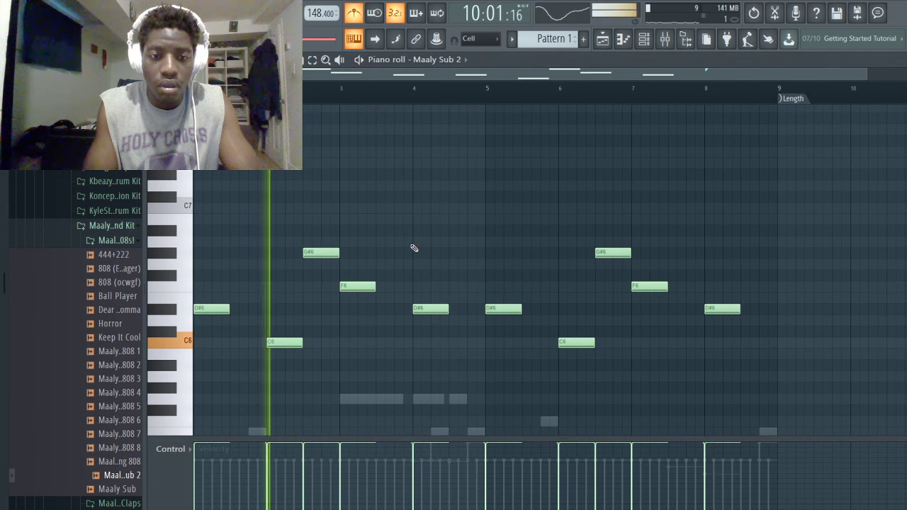
{"action": "key", "text": "space"}
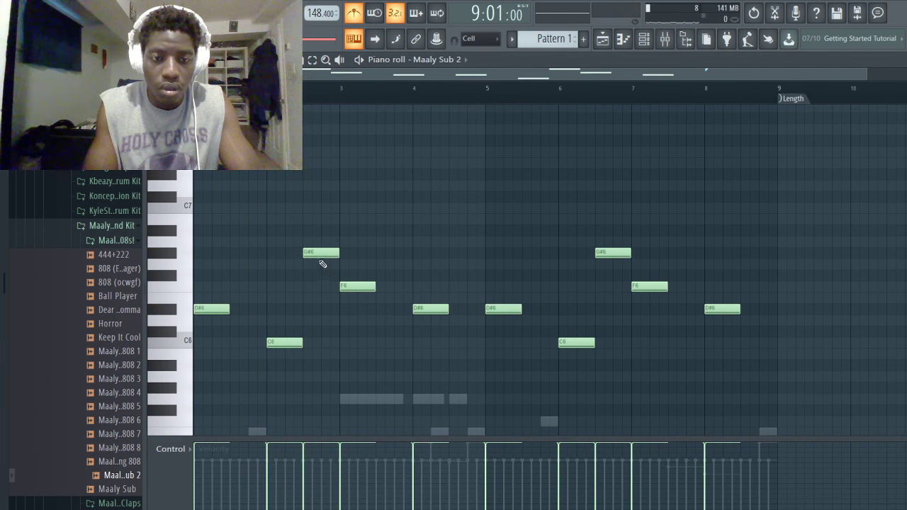
- Try the bar 2 G#6 note one octave lower at G#5 and return it to G#6
{"action": "scroll", "coordinate": [317, 254], "scroll_direction": "down", "scroll_amount": 3}
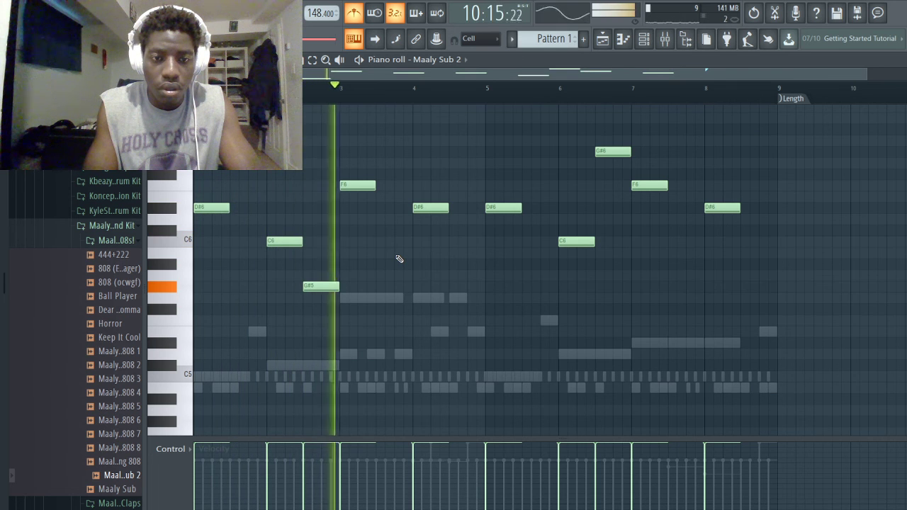
{"action": "key", "text": "space"}
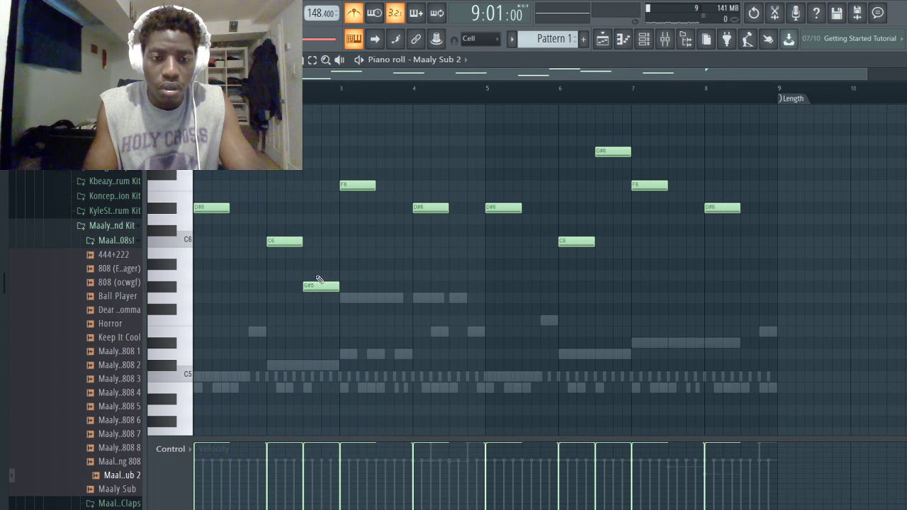
{"action": "scroll", "coordinate": [340, 282], "scroll_direction": "up", "scroll_amount": 4}
{"action": "left_click_drag", "start_coordinate": [316, 354], "coordinate": [311, 257]}
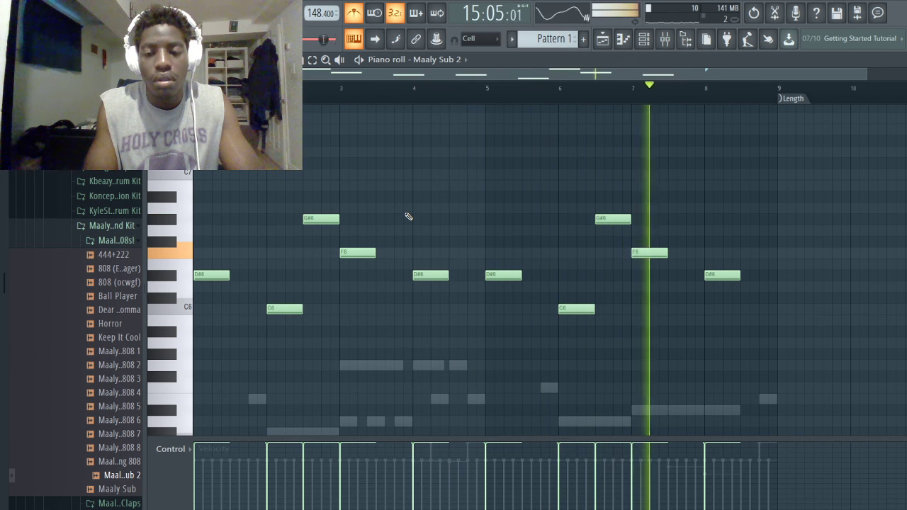
- Try the bar 3 note at E6 and F#6 against the sample and return it to F6
{"action": "key", "text": "space"}
{"action": "key", "text": "space"}
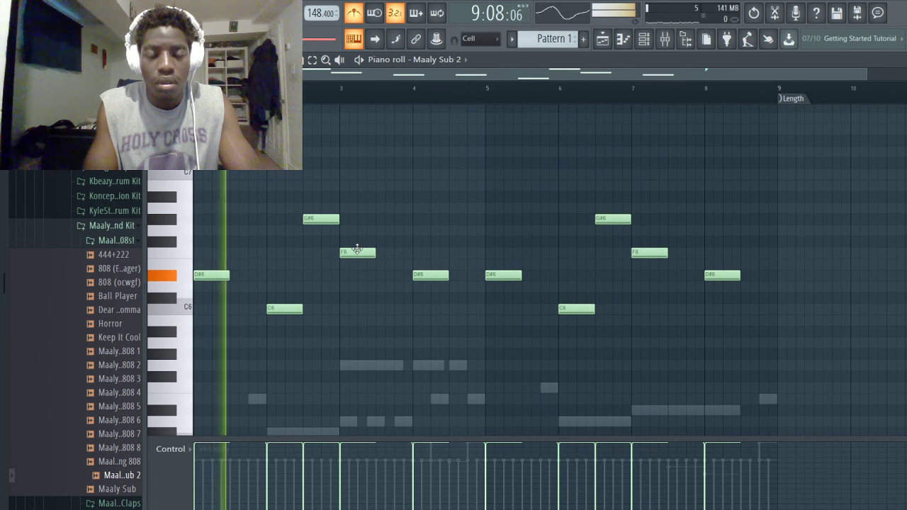
{"action": "left_click_drag", "start_coordinate": [355, 255], "coordinate": [358, 266]}
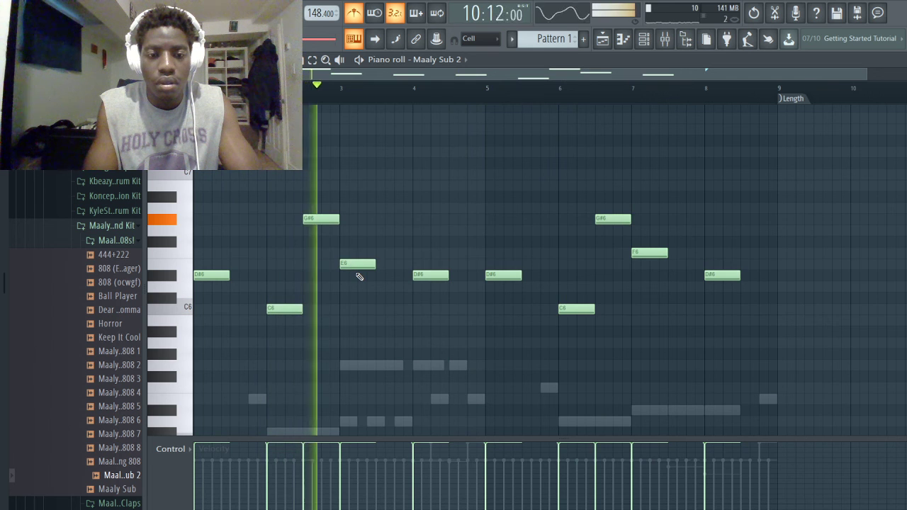
{"action": "key", "text": "space"}
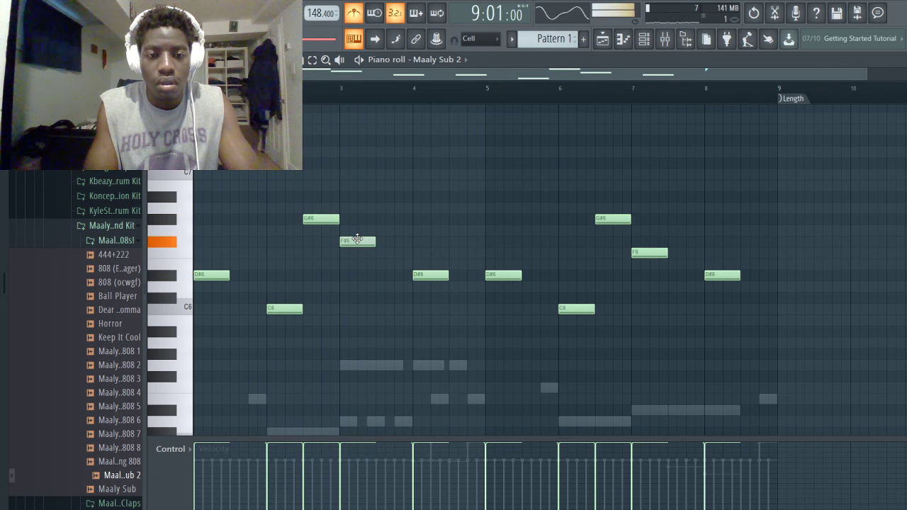
{"action": "key", "text": "space"}
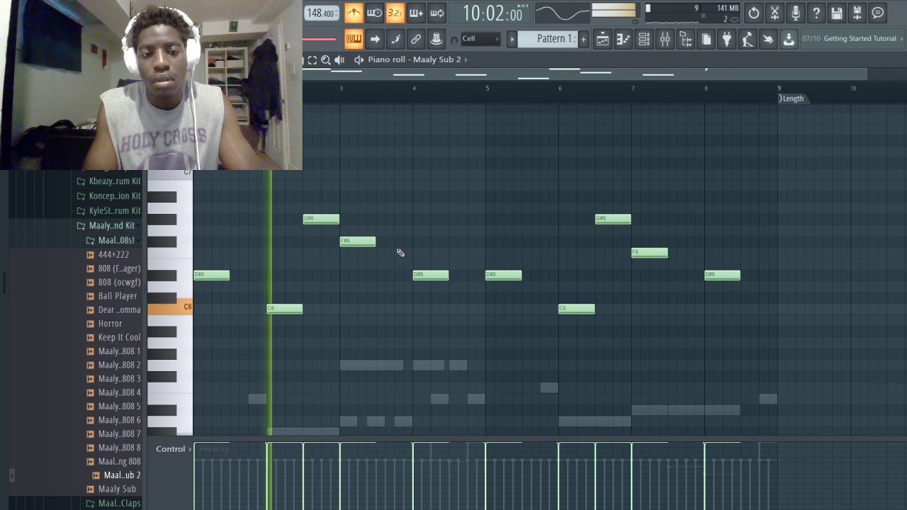
{"action": "key", "text": "space"}
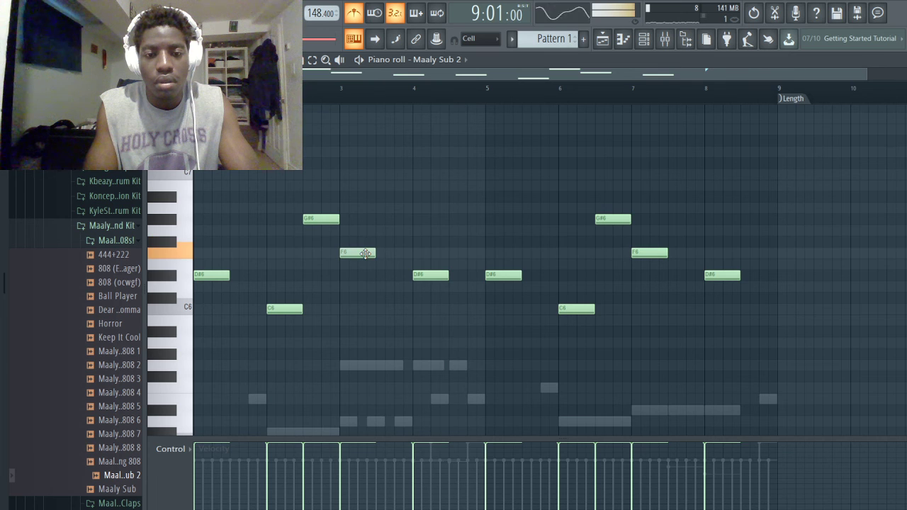
{"action": "key", "text": "space"}
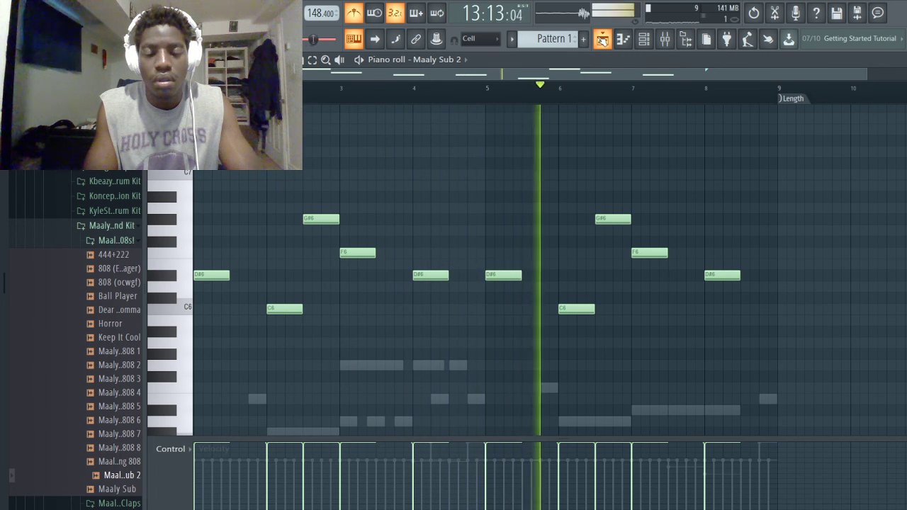
- Unmute the kick, open hat, hi-hat and snare channels while keeping the coloring chop #2 channel muted
{"action": "left_click", "coordinate": [602, 39]}
{"action": "left_click", "coordinate": [643, 39]}
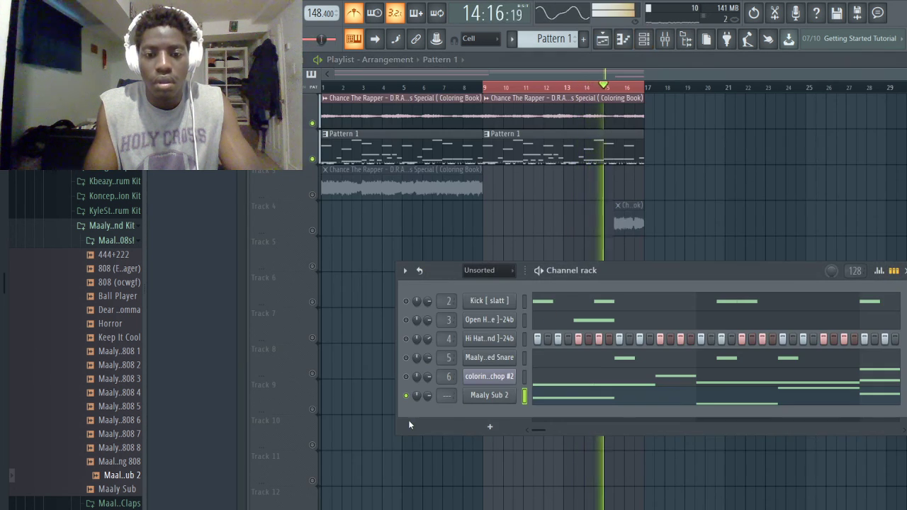
{"action": "left_click", "coordinate": [406, 357]}
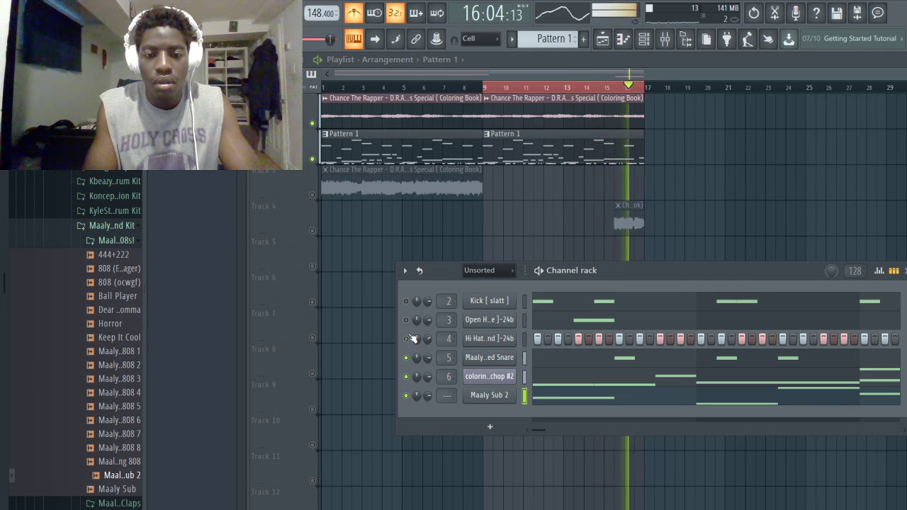
{"action": "left_click", "coordinate": [406, 374]}
{"action": "left_click", "coordinate": [406, 319]}
{"action": "left_click", "coordinate": [406, 300]}
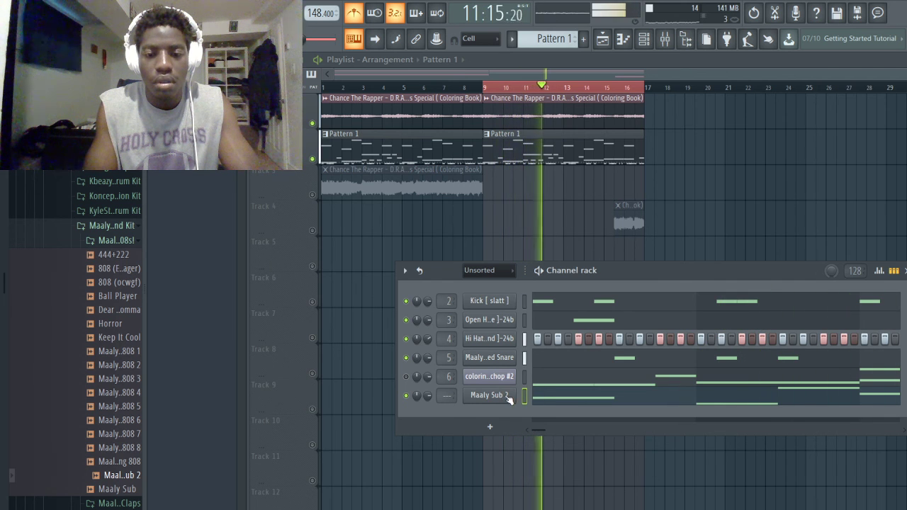
- In the Maaly Sub 2 piano roll, shorten the opening D#6 note to about one beat and add a second D#6 note in bar 1
{"action": "left_click", "coordinate": [580, 402]}
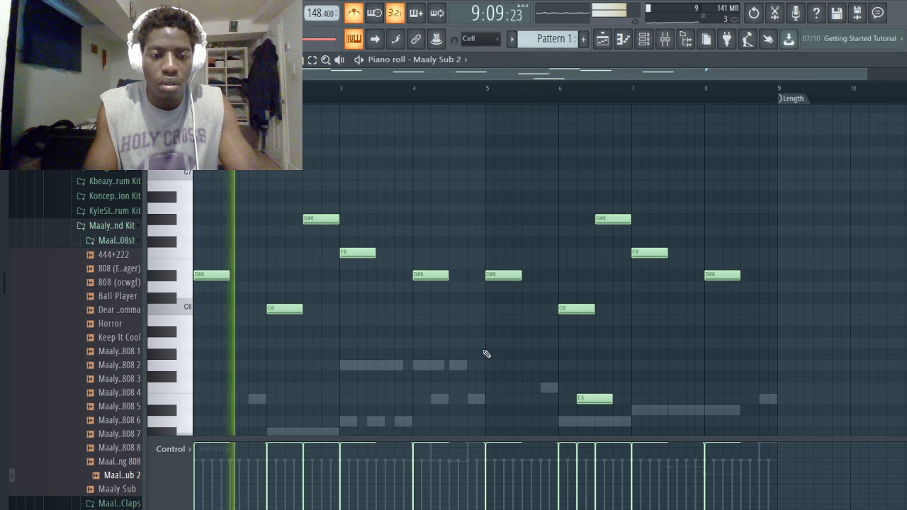
{"action": "key", "text": "space"}
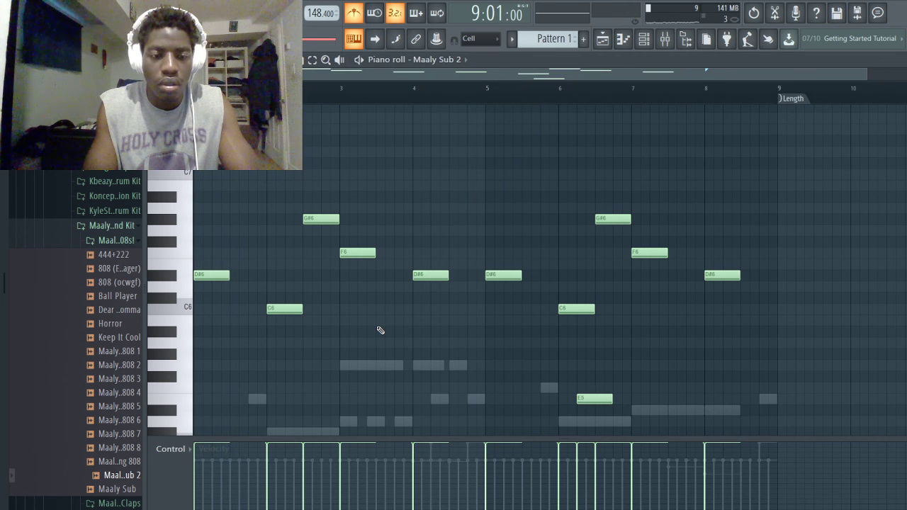
{"action": "left_click", "coordinate": [231, 275]}
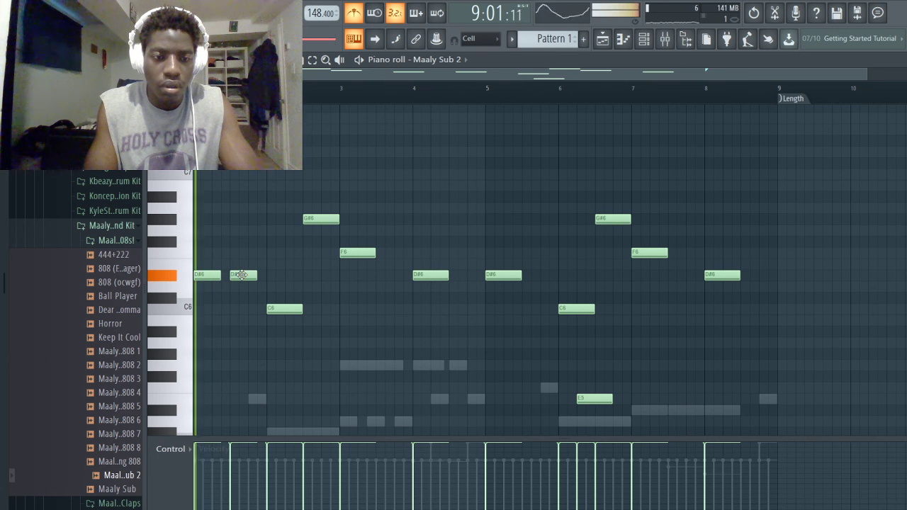
{"action": "key", "text": "space"}
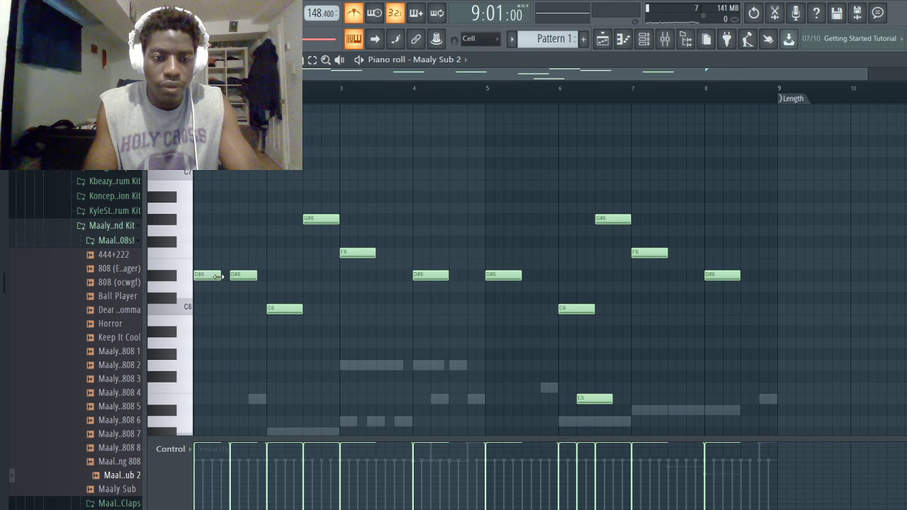
{"action": "key", "text": "space"}
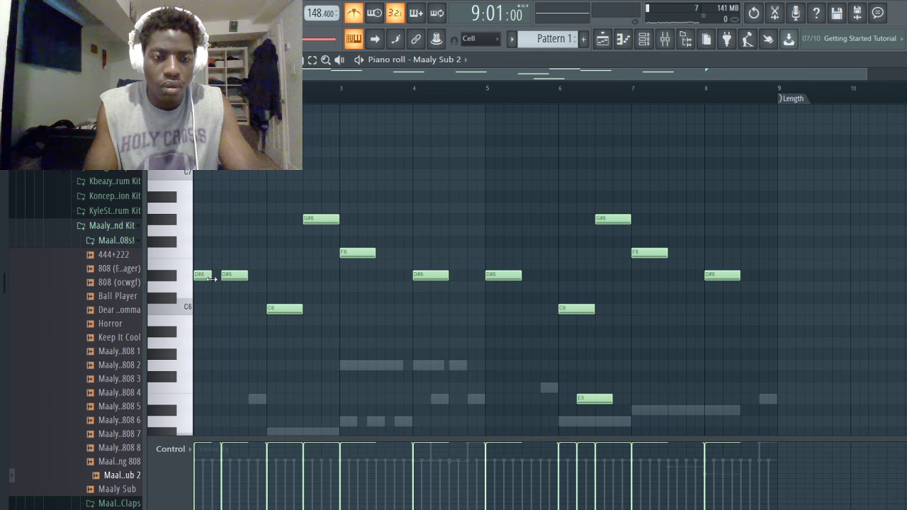
- Lengthen the opening D#6 note in bar 1 to about one and a quarter beats, leaving a short gap before the second D#6
{"action": "scroll", "coordinate": [216, 280], "scroll_direction": "up", "scroll_amount": 4}
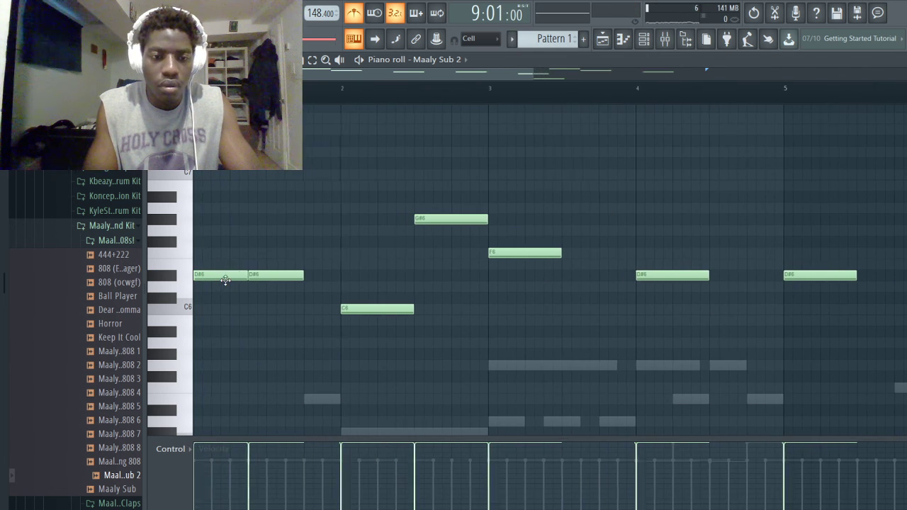
{"action": "key", "text": "space"}
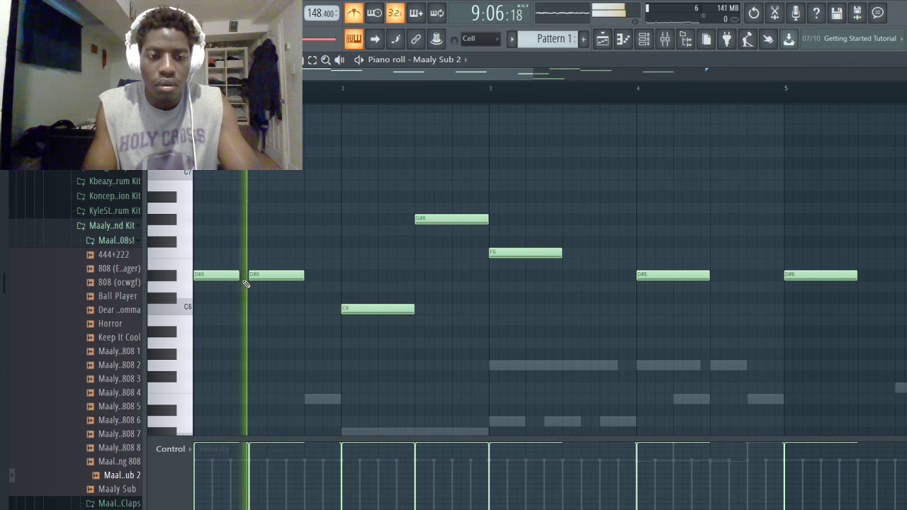
{"action": "key", "text": "space"}
{"action": "key", "text": "space"}
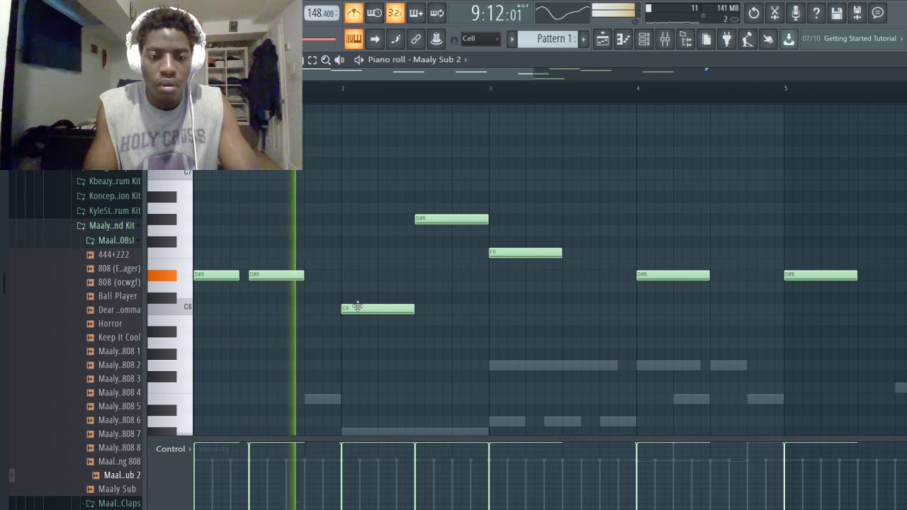
- In bar 2, start the C6 note half a beat later and shorten it to about 1.5 beats so it ends where the G#6 begins
{"action": "key", "text": "space"}
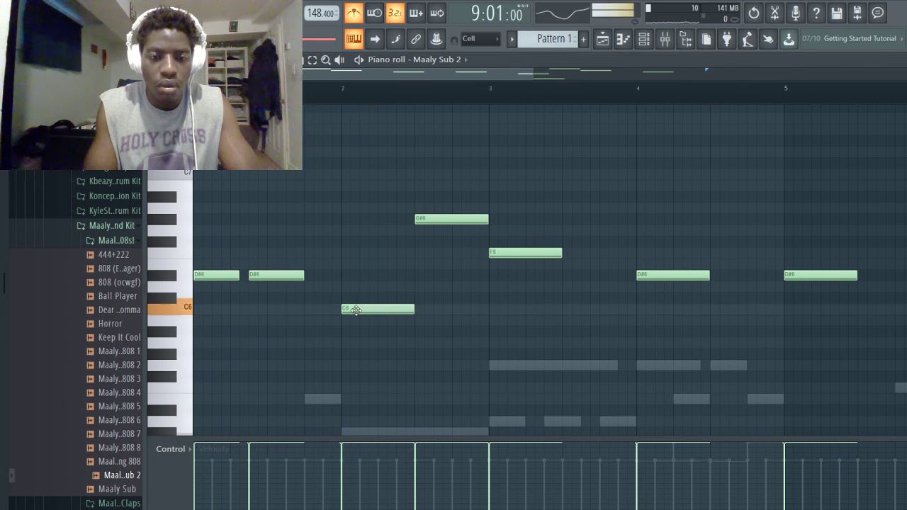
{"action": "key", "text": "space"}
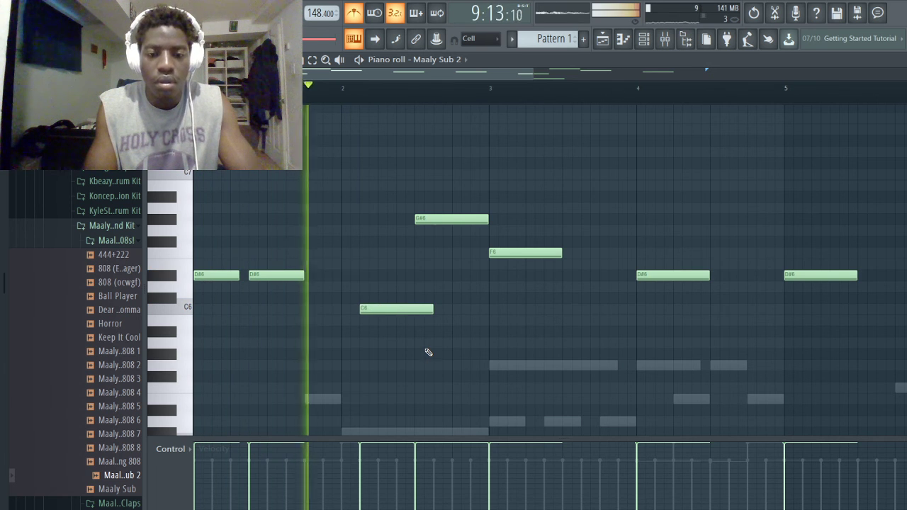
{"action": "scroll", "coordinate": [428, 352], "scroll_direction": "down", "scroll_amount": 2}
{"action": "key", "text": "space"}
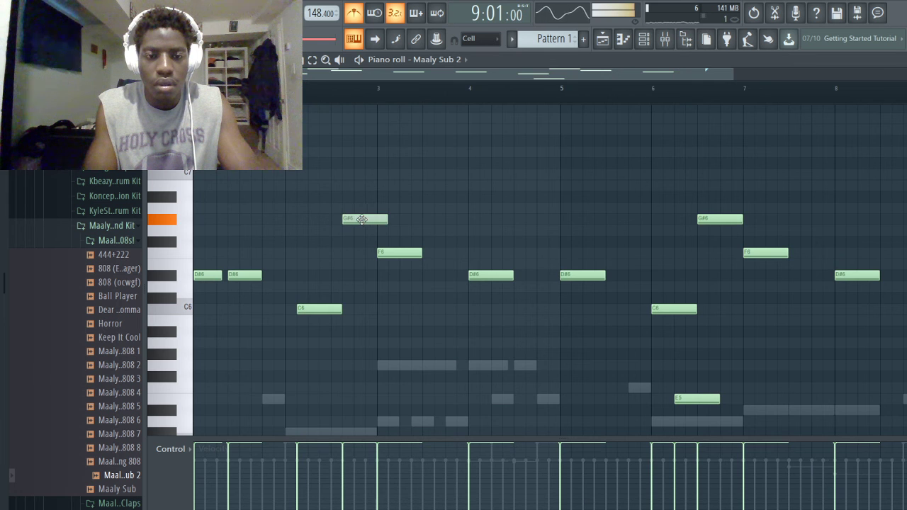
{"action": "key", "text": "space"}
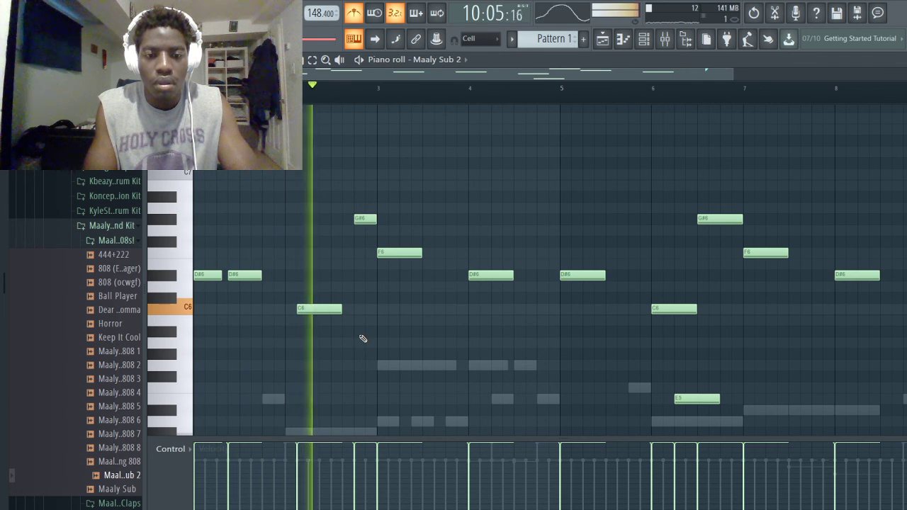
{"action": "key", "text": "space"}
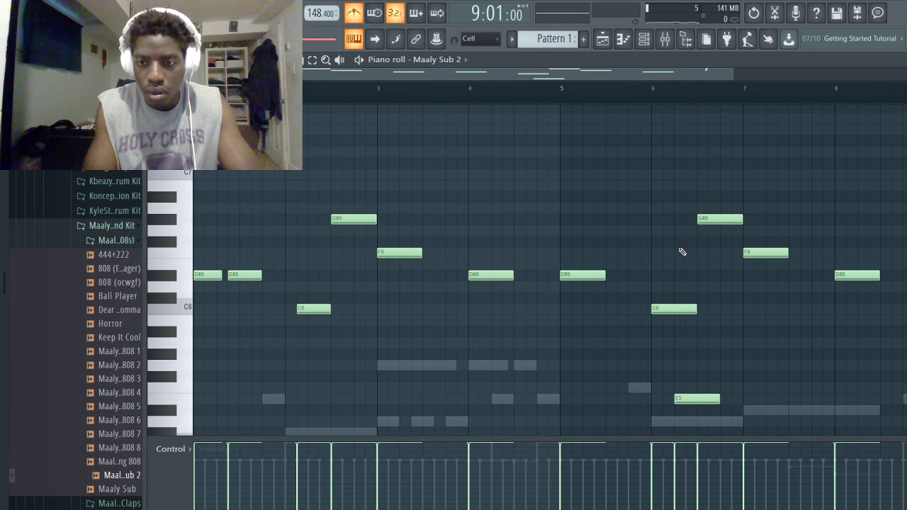
{"action": "key", "text": "space"}
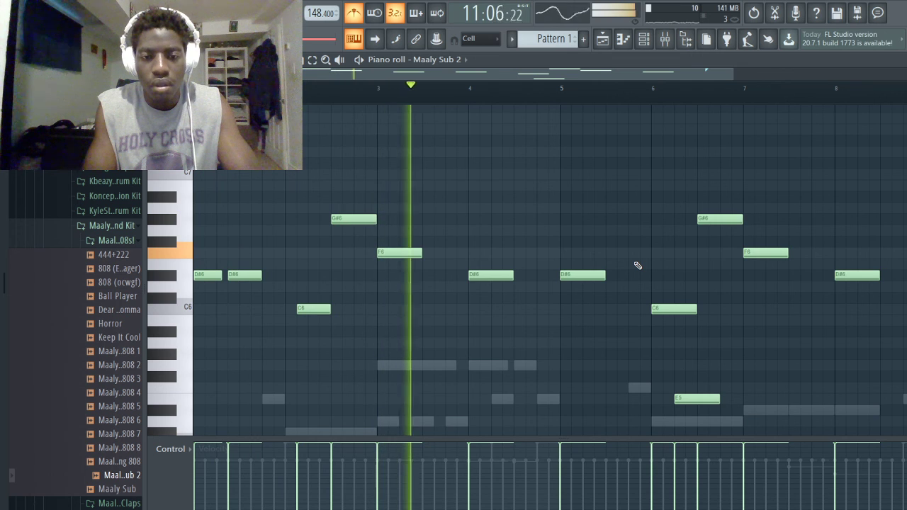
- Replace the bar 3 F6 note with a copy of bar 1's two-note pattern at F5, and lower the bar 2 G#6 note to G#5
{"action": "key", "text": "space"}
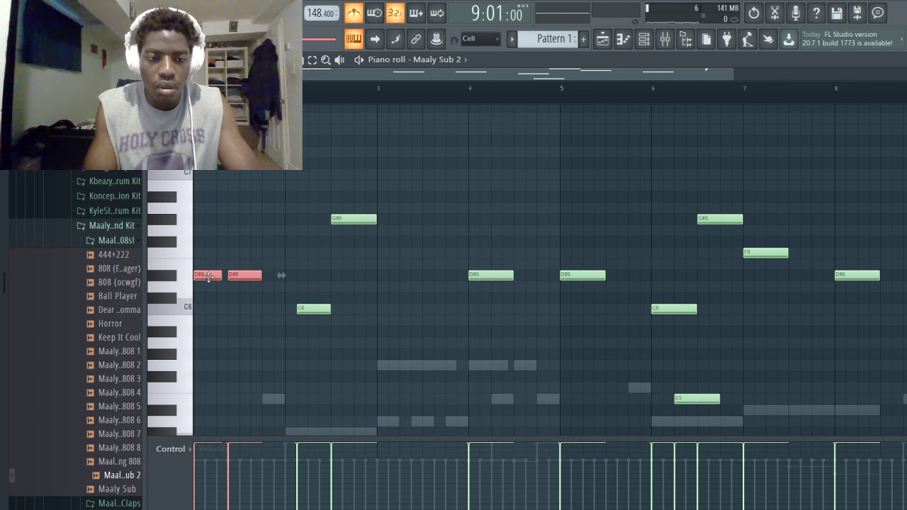
{"action": "left_click_drag", "start_coordinate": [208, 276], "coordinate": [379, 276], "text": "shift"}
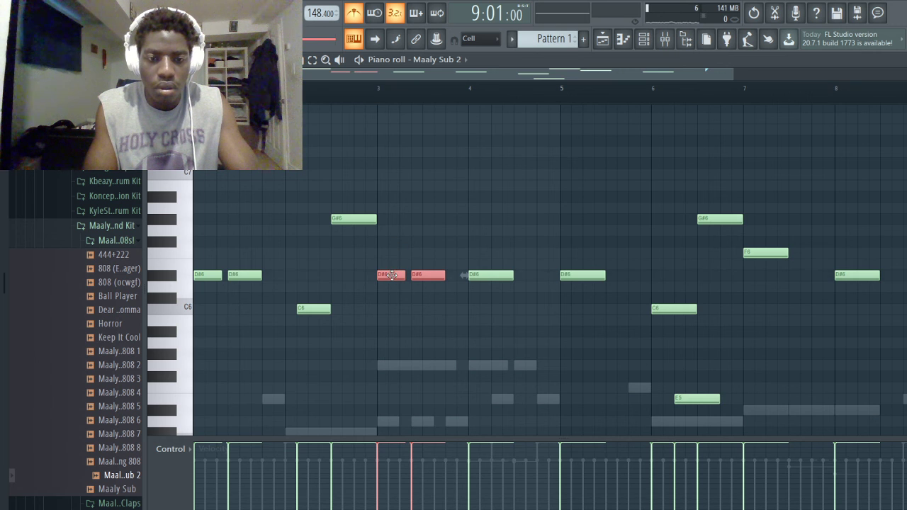
{"action": "left_click_drag", "start_coordinate": [352, 224], "coordinate": [348, 340]}
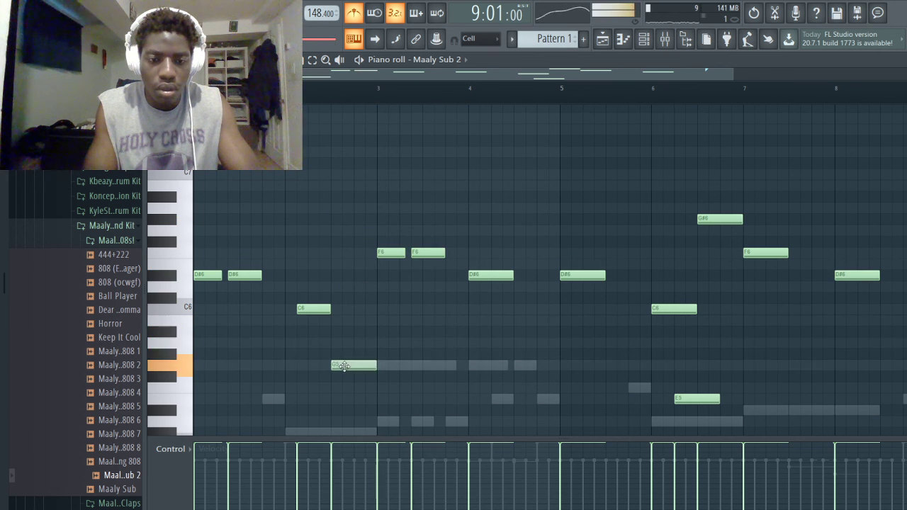
{"action": "key", "text": "space"}
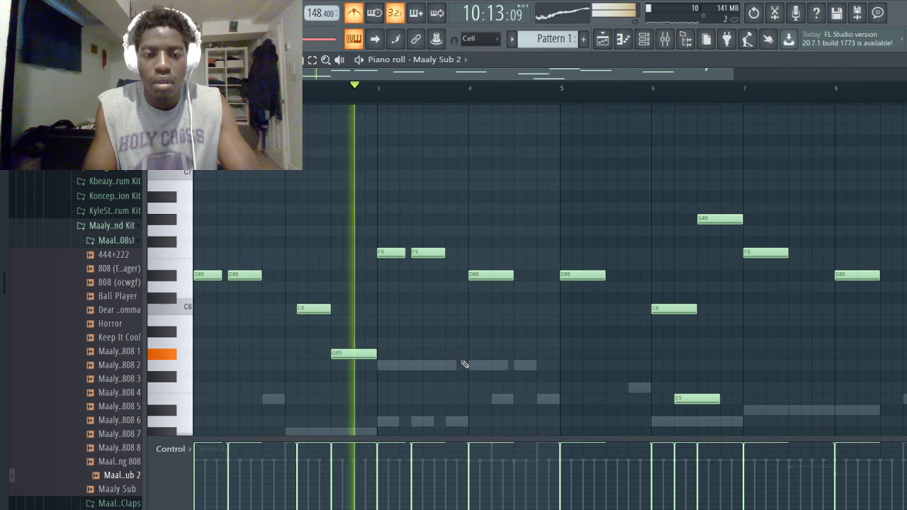
{"action": "key", "text": "space"}
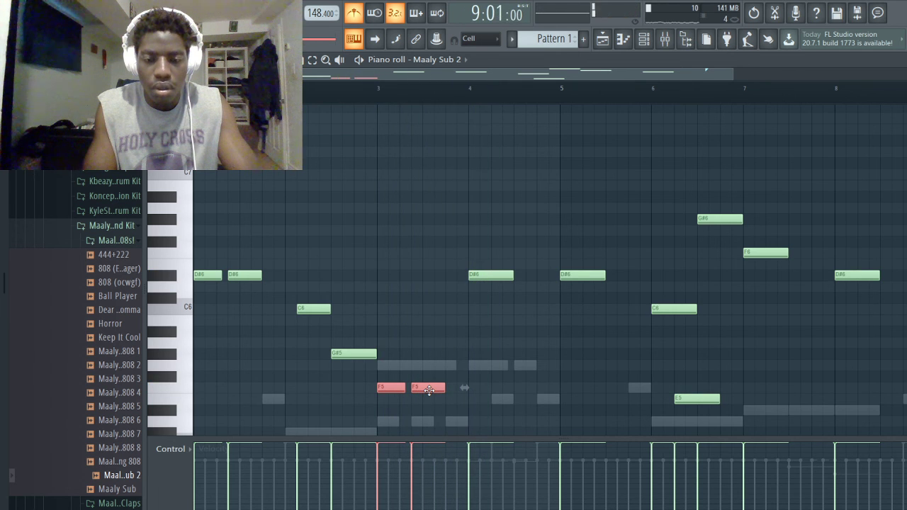
{"action": "left_click", "coordinate": [429, 372]}
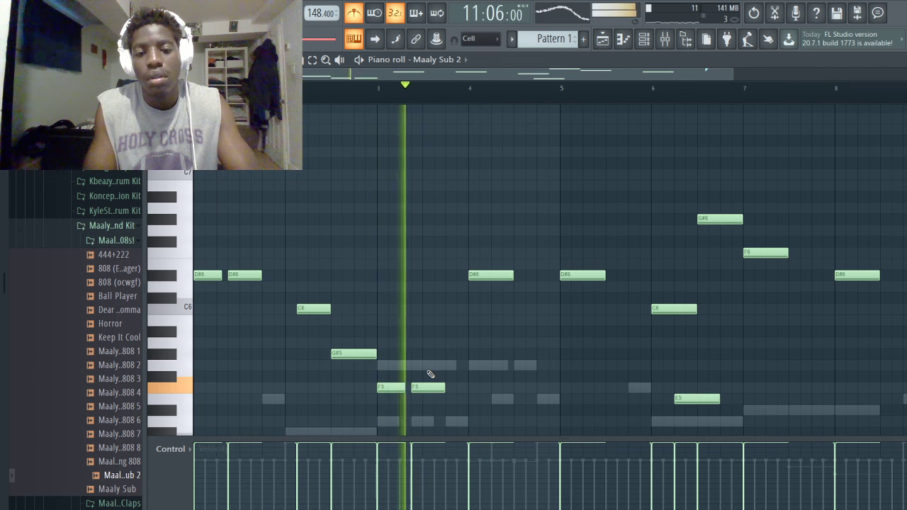
- Start the bar 4 D#6 note one beat later, shorten it to about 1.5 beats, and follow it with an equally long A#6 note
{"action": "key", "text": "space"}
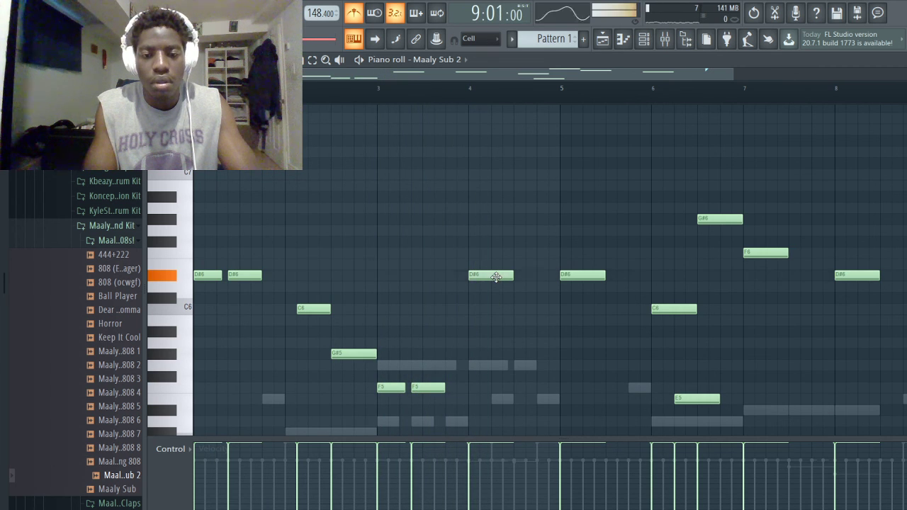
{"action": "key", "text": "space"}
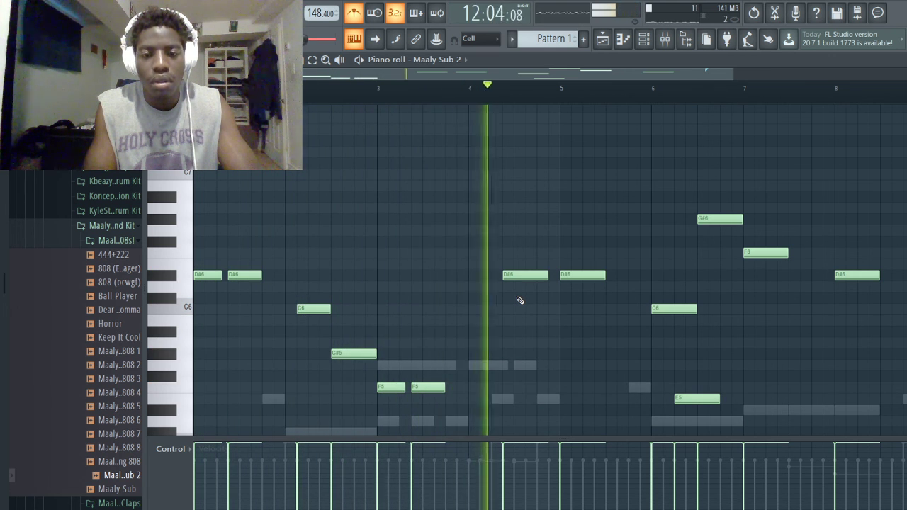
{"action": "key", "text": "space"}
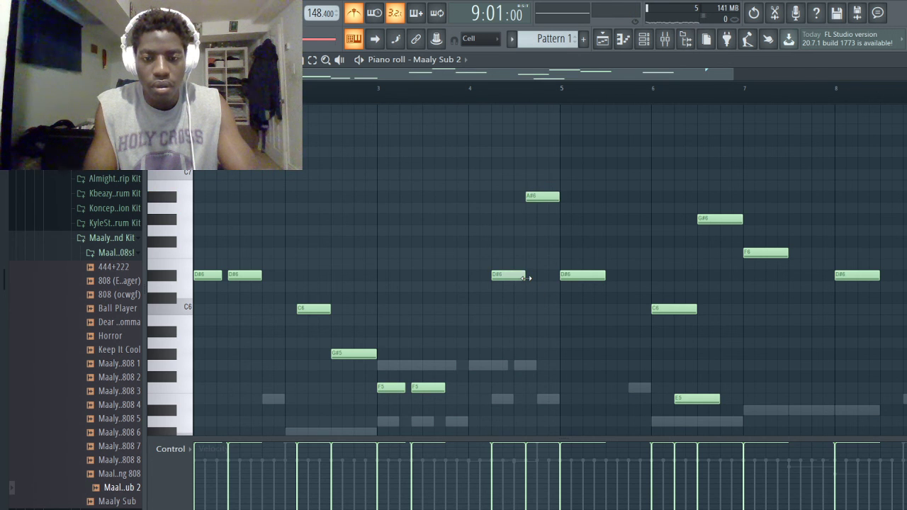
{"action": "key", "text": "space"}
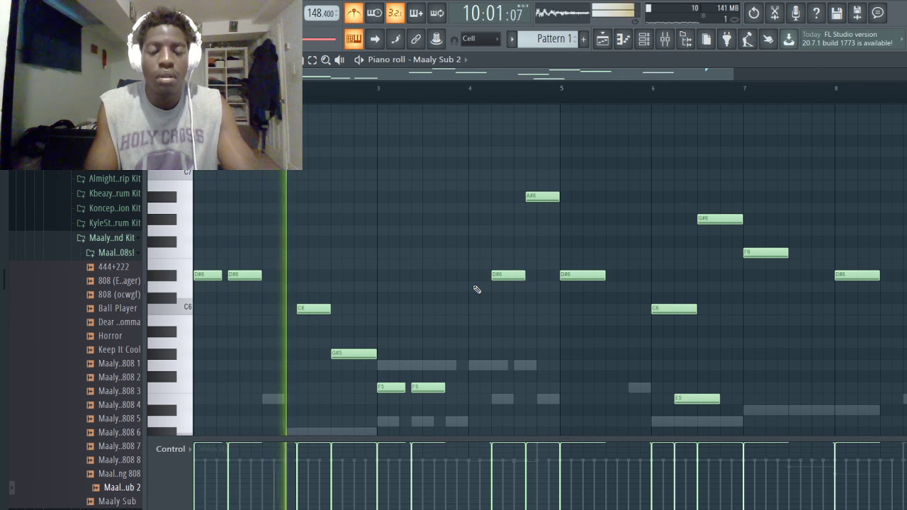
- Try the bar 2 G#5 note at G6 and G#6 against the sample and return it to G#5
{"action": "key", "text": "space"}
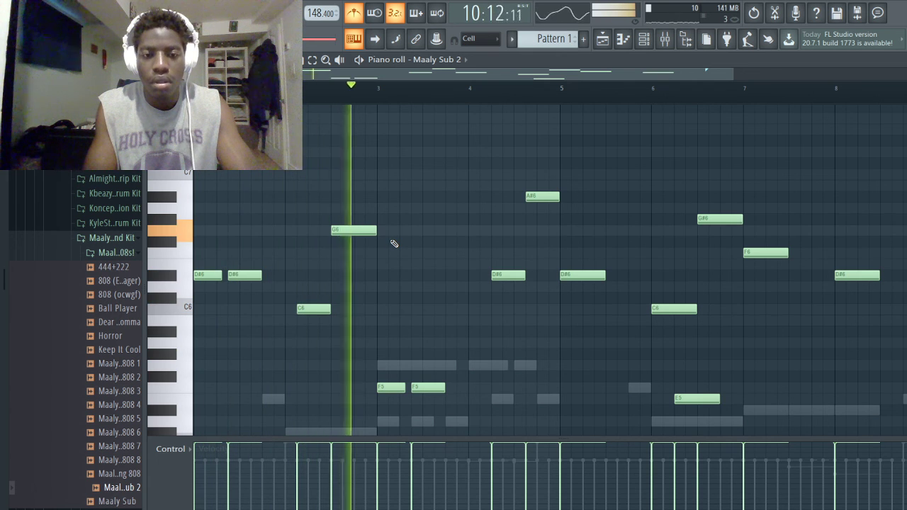
{"action": "key", "text": "space"}
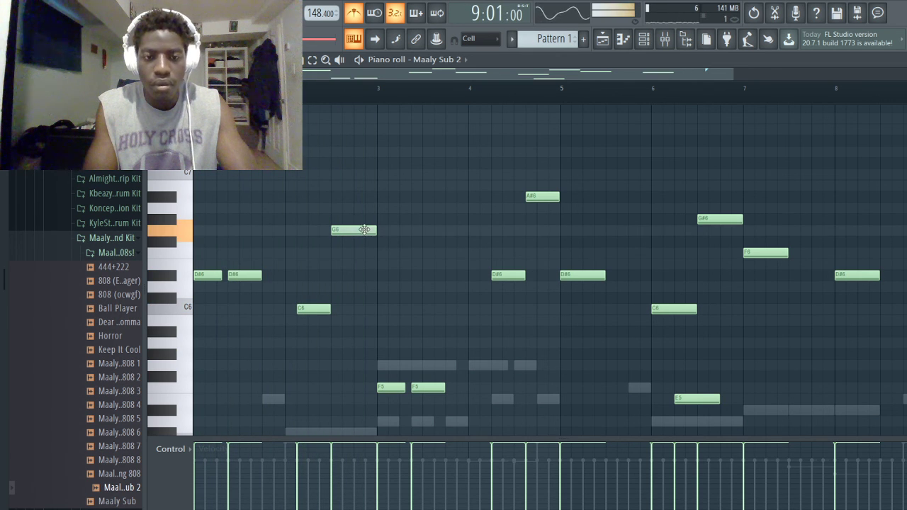
{"action": "key", "text": "space"}
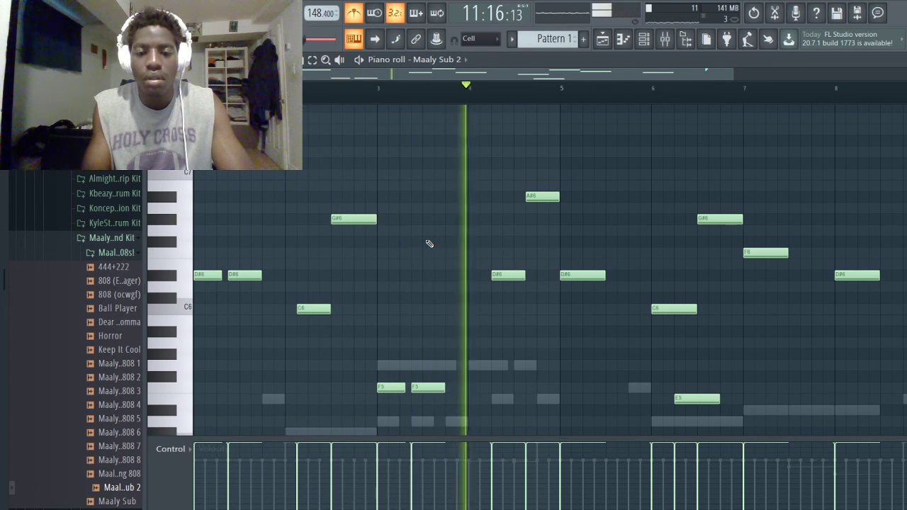
{"action": "key", "text": "space"}
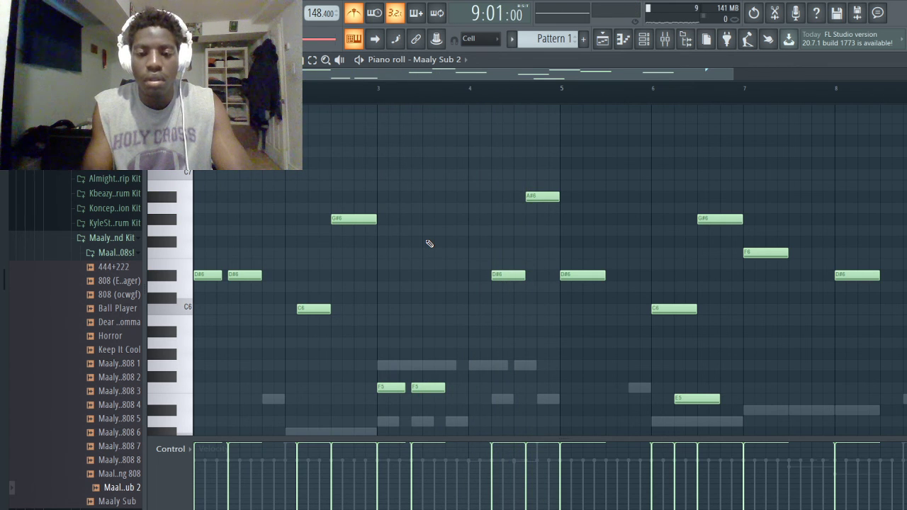
{"action": "left_click_drag", "start_coordinate": [356, 219], "coordinate": [351, 378]}
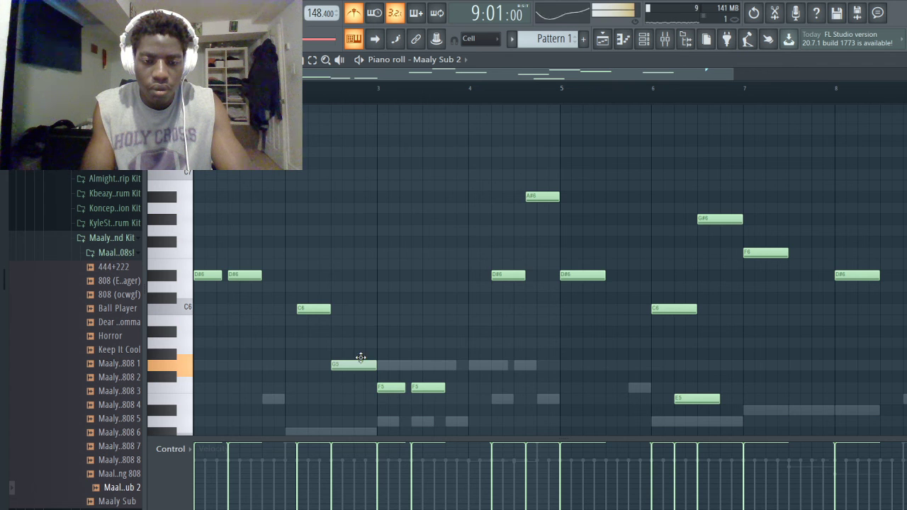
{"action": "key", "text": "space"}
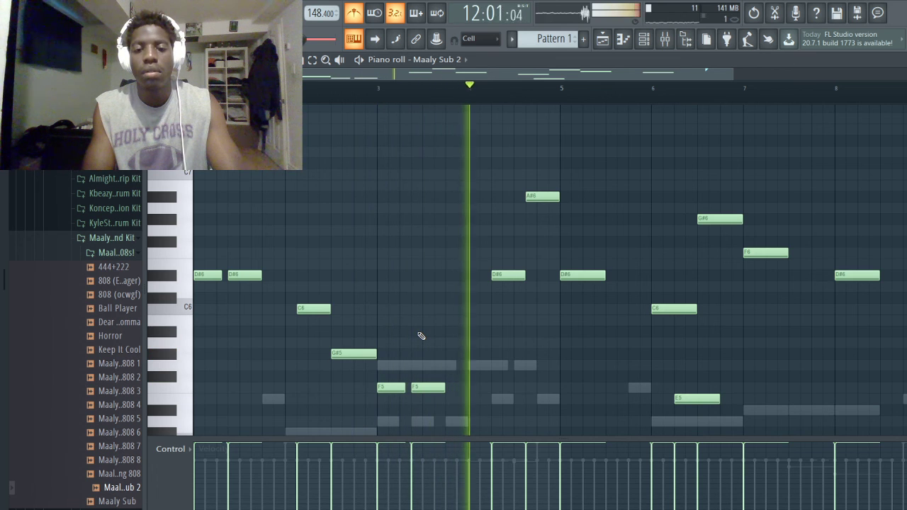
- Lower the A#6 note at the end of bar 4 to A5 and listen to the change
{"action": "key", "text": "space"}
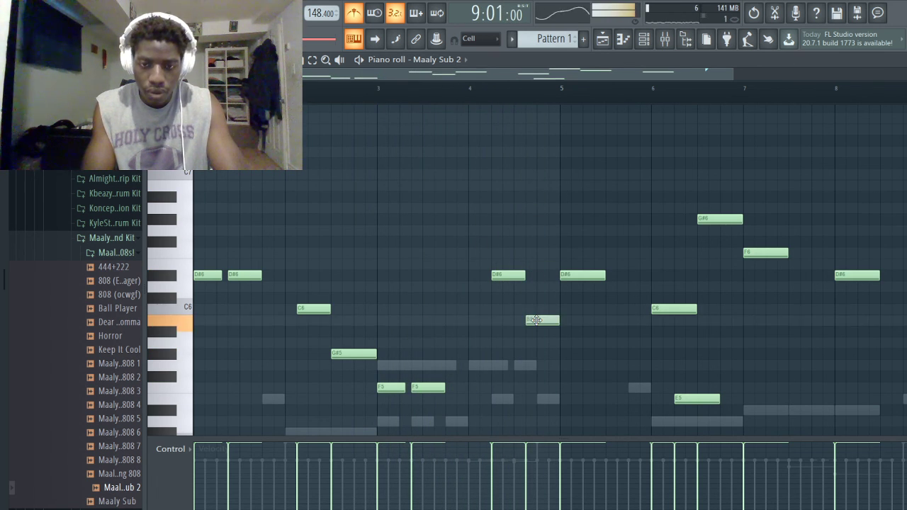
{"action": "key", "text": "space"}
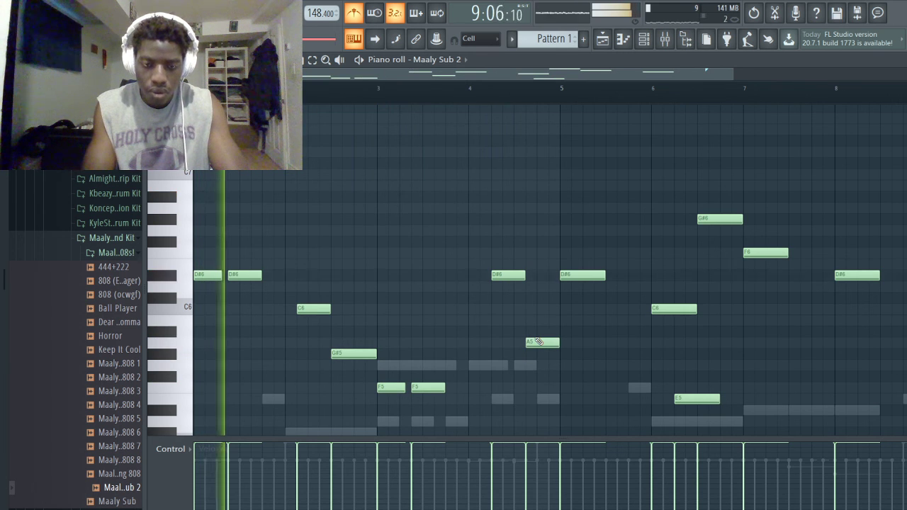
{"action": "key", "text": "space"}
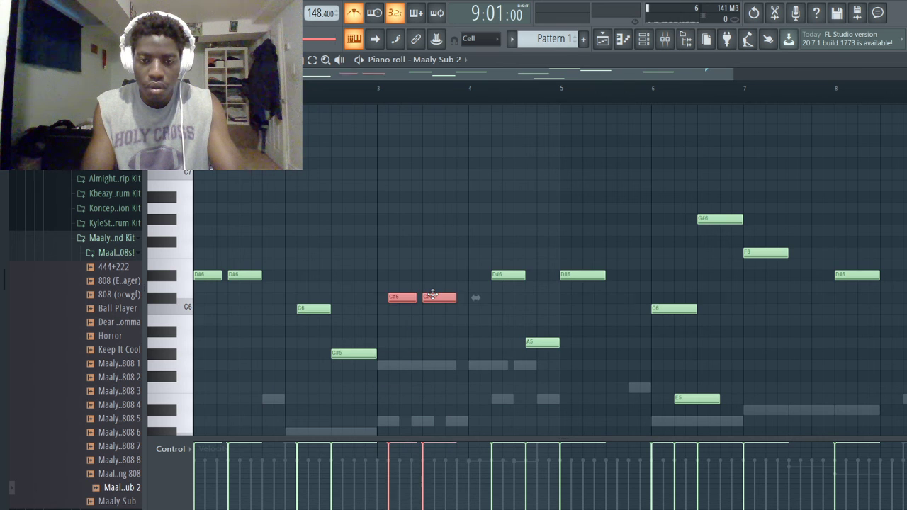
- Try the two bar 3 notes one octave higher at F6 and return them to F5
{"action": "key", "text": "space"}
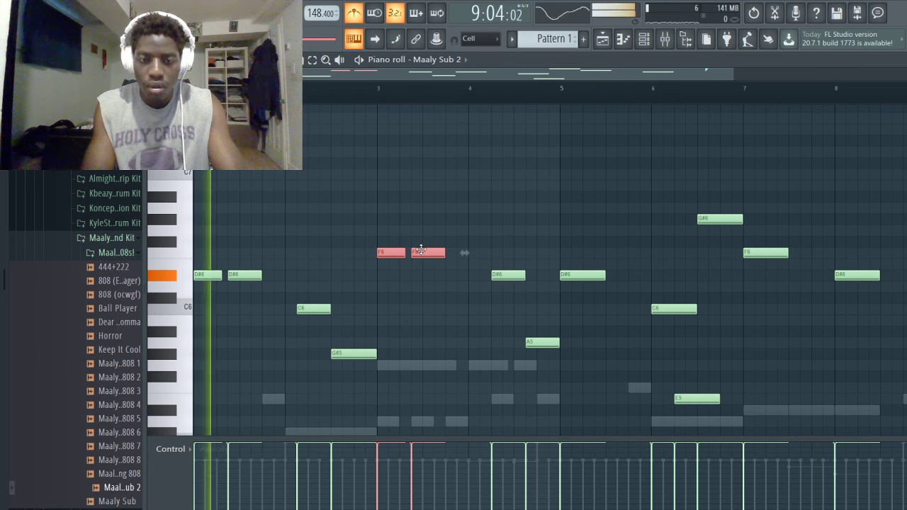
{"action": "left_click", "coordinate": [433, 299]}
{"action": "scroll", "coordinate": [434, 300], "scroll_direction": "down", "scroll_amount": 2}
{"action": "scroll", "coordinate": [435, 300], "scroll_direction": "down", "scroll_amount": 2}
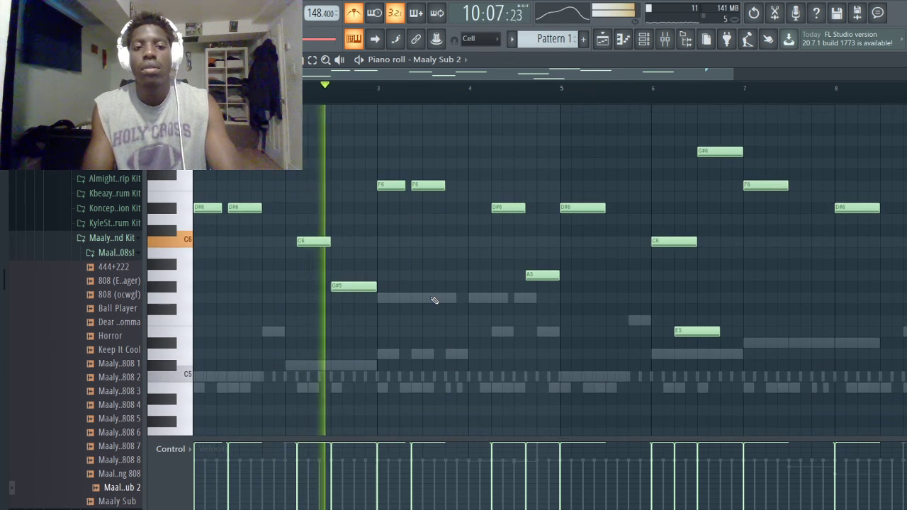
{"action": "scroll", "coordinate": [434, 300], "scroll_direction": "up", "scroll_amount": 4}
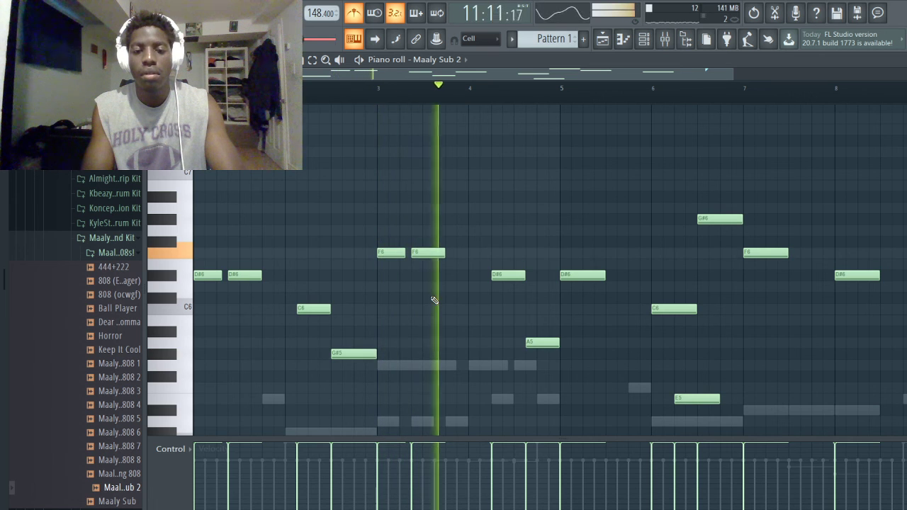
{"action": "key", "text": "space"}
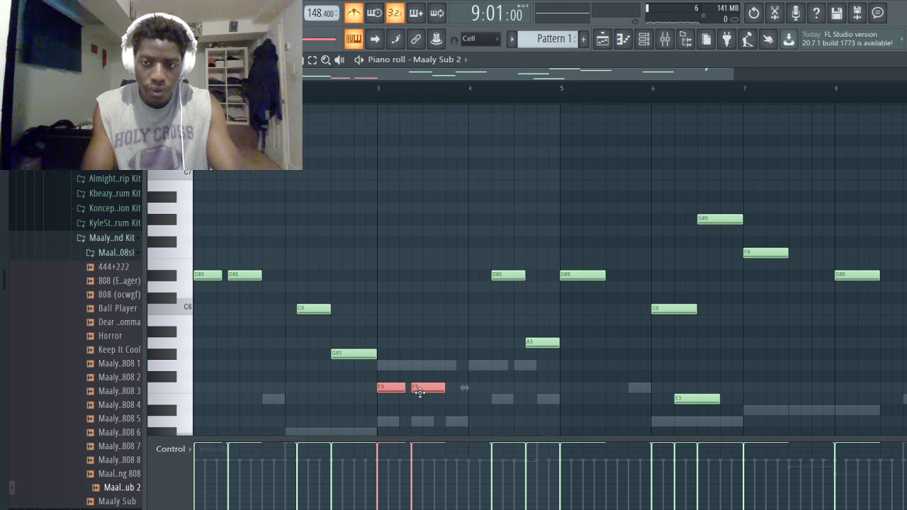
{"action": "key", "text": "space"}
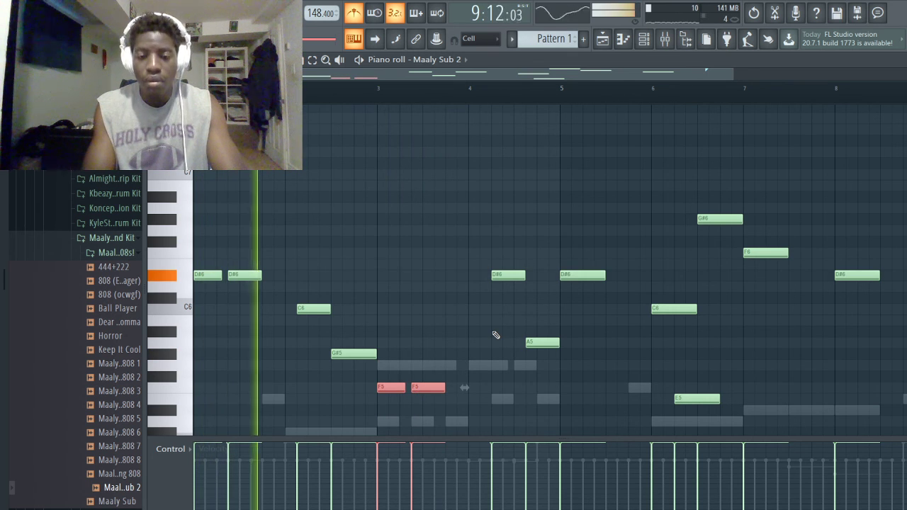
{"action": "left_click", "coordinate": [496, 335]}
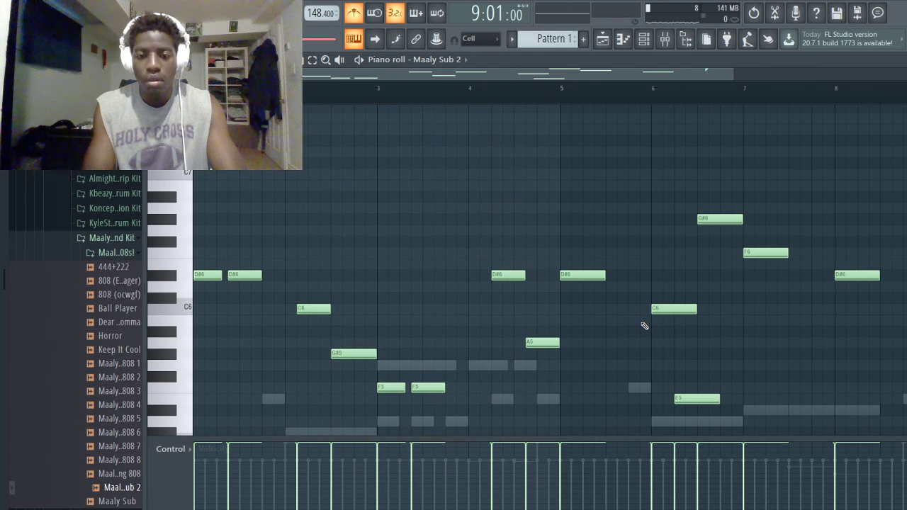
{"action": "scroll", "coordinate": [641, 326], "scroll_direction": "down", "scroll_amount": 3}
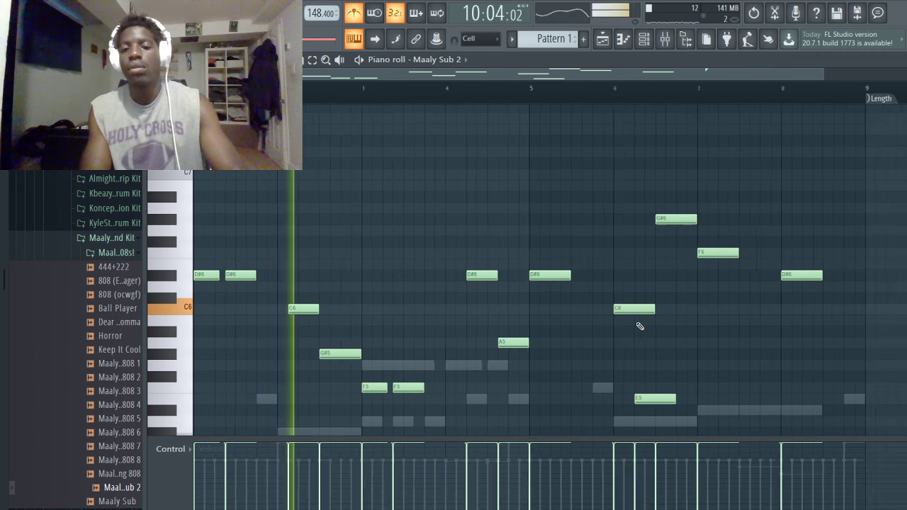
- Set the last note of bar 4 to A#5 and play it against the sample
{"action": "scroll", "coordinate": [638, 326], "scroll_direction": "down", "scroll_amount": 1}
{"action": "scroll", "coordinate": [637, 325], "scroll_direction": "down", "scroll_amount": 1}
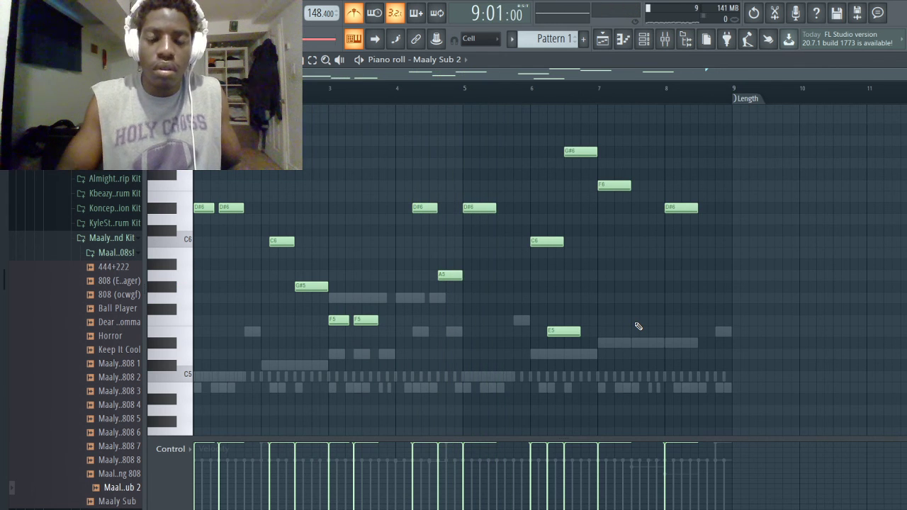
{"action": "scroll", "coordinate": [458, 276], "scroll_direction": "up", "scroll_amount": 3}
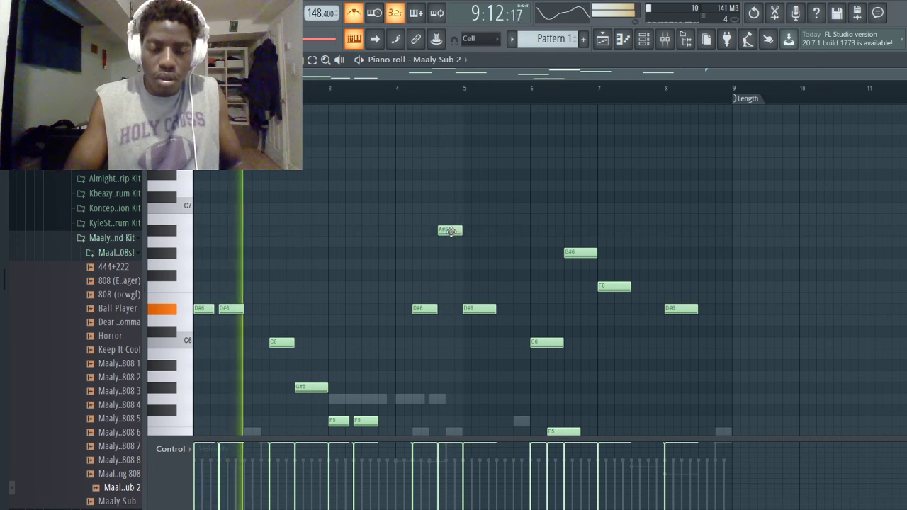
{"action": "left_click_drag", "start_coordinate": [451, 231], "coordinate": [452, 371]}
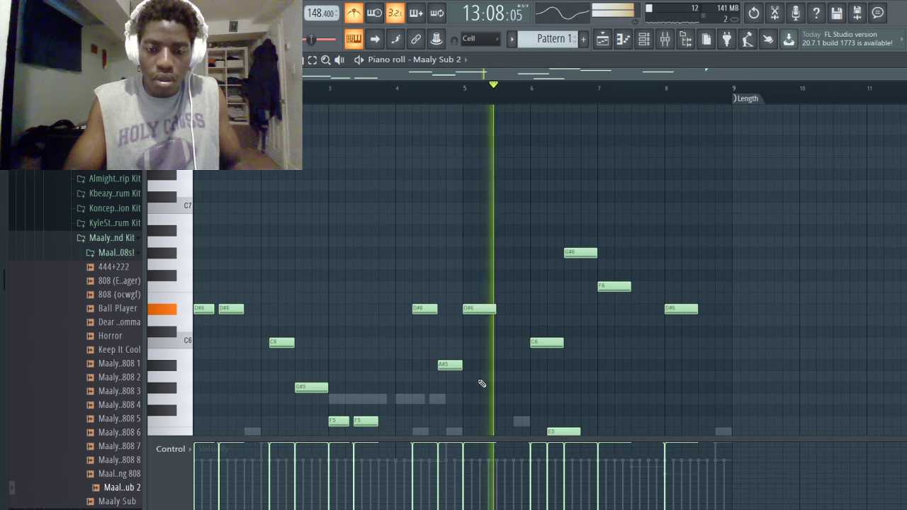
{"action": "key", "text": "space"}
- Move the two bar 3 notes up to F6 and set their velocity slightly below maximum
{"action": "scroll", "coordinate": [481, 384], "scroll_direction": "down", "scroll_amount": 1}
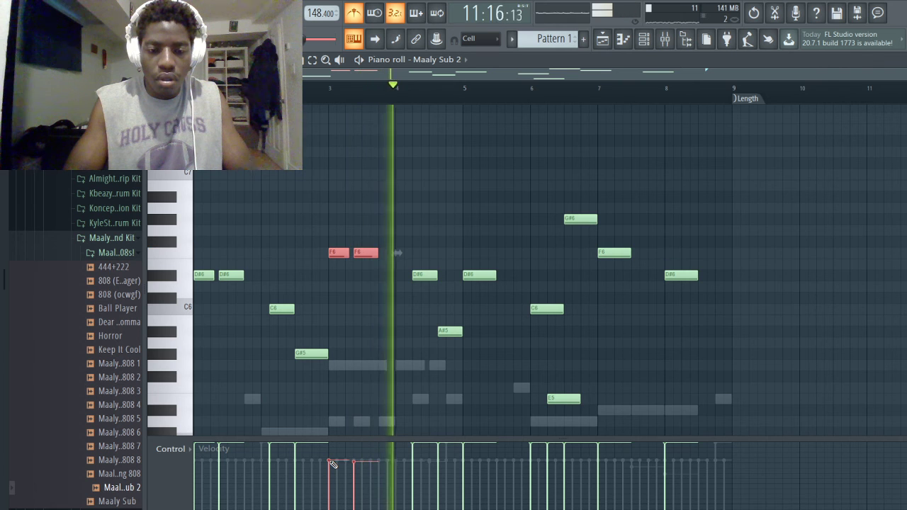
{"action": "left_click_drag", "start_coordinate": [333, 462], "coordinate": [349, 452]}
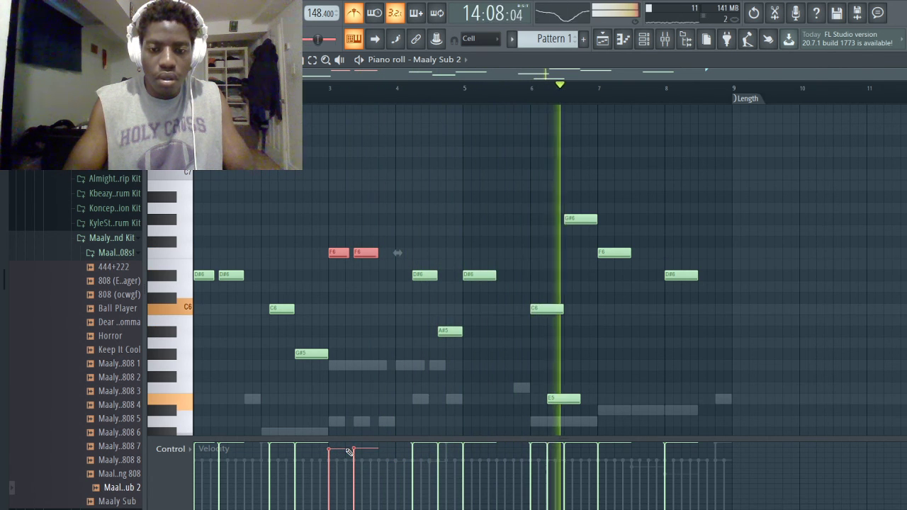
{"action": "key", "text": "space"}
- Delete the bass notes in bars 5 to 8 and replace them with a copy of the bars 1 to 4 phrase
{"action": "left_click_drag", "start_coordinate": [471, 192], "coordinate": [687, 401]}
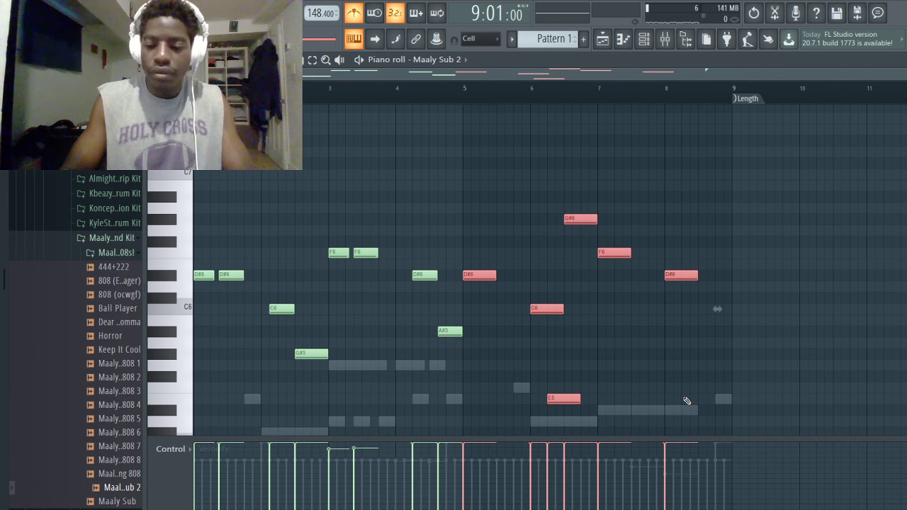
{"action": "key", "text": "ctrl+a"}
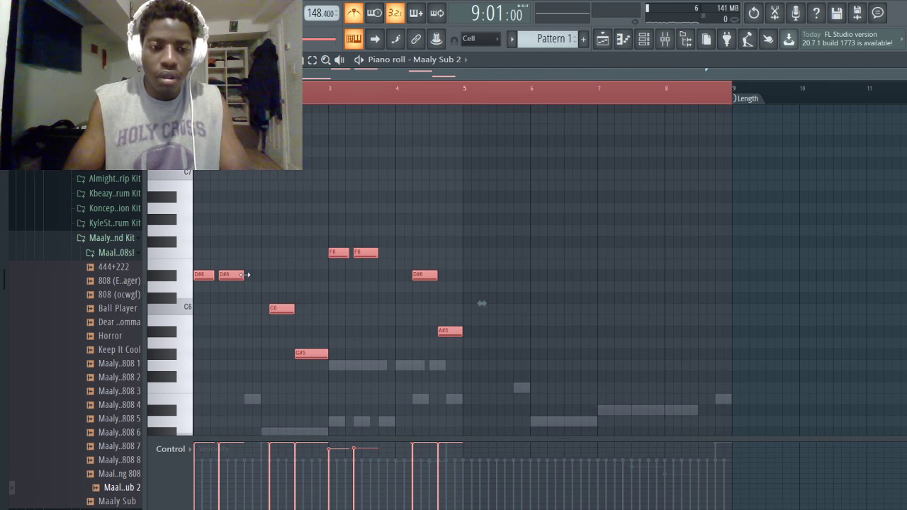
{"action": "key", "text": "ctrl+b"}
{"action": "key", "text": "shift+Right"}
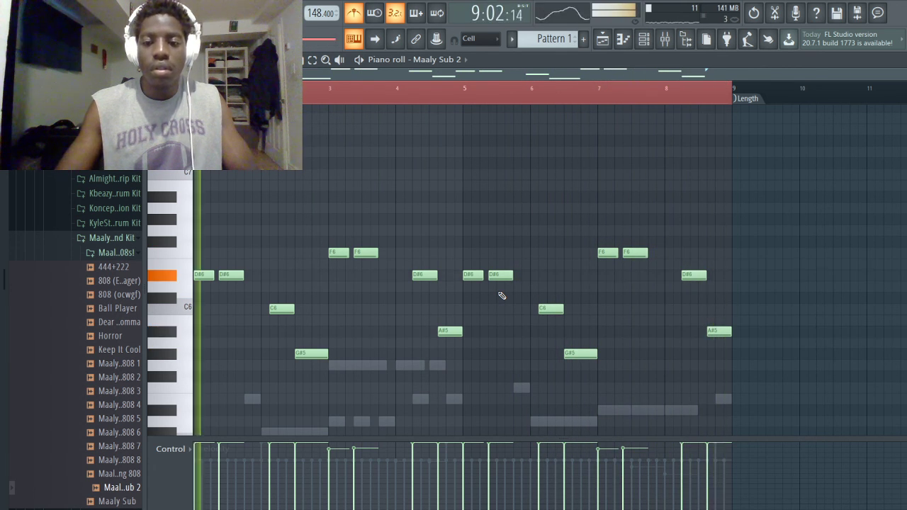
- Listen to the arrangement and examine the coloring book chop #2 notes in relation to the bass line
{"action": "left_click", "coordinate": [602, 41]}
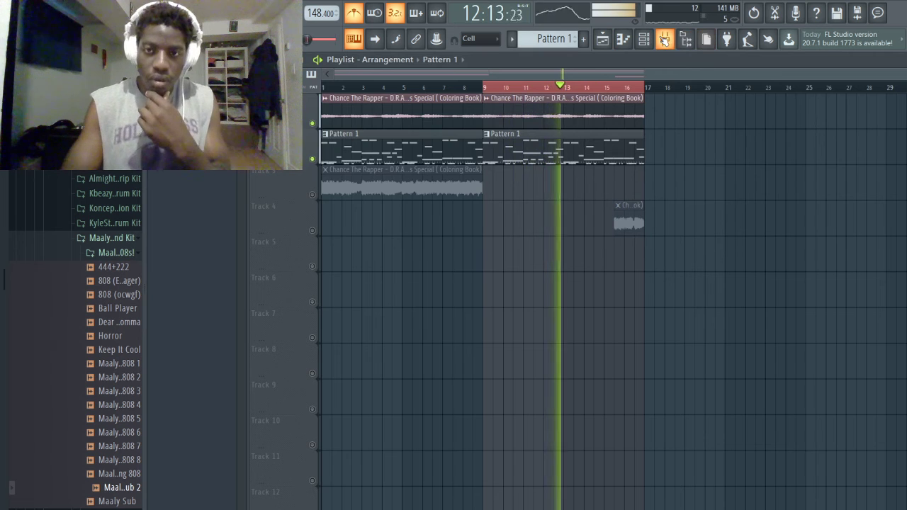
{"action": "left_click", "coordinate": [646, 39]}
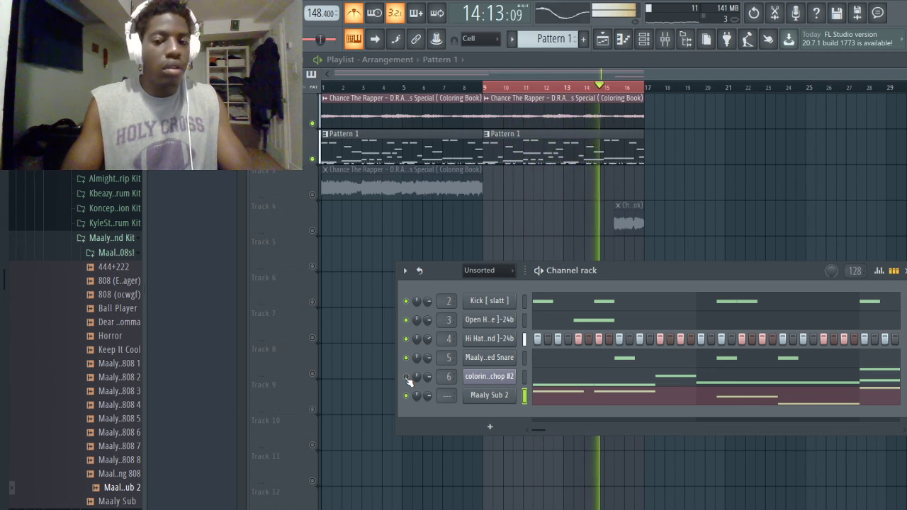
{"action": "left_click", "coordinate": [565, 383]}
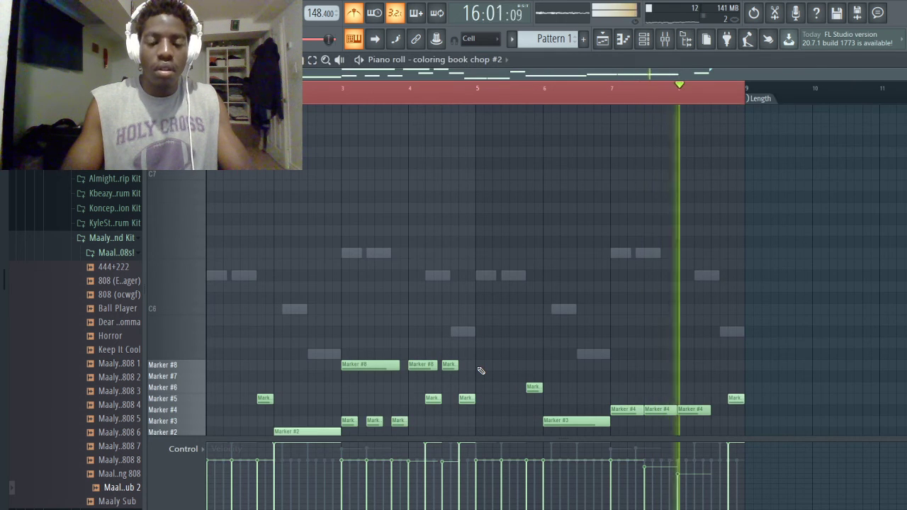
{"action": "scroll", "coordinate": [479, 369], "scroll_direction": "down", "scroll_amount": 3}
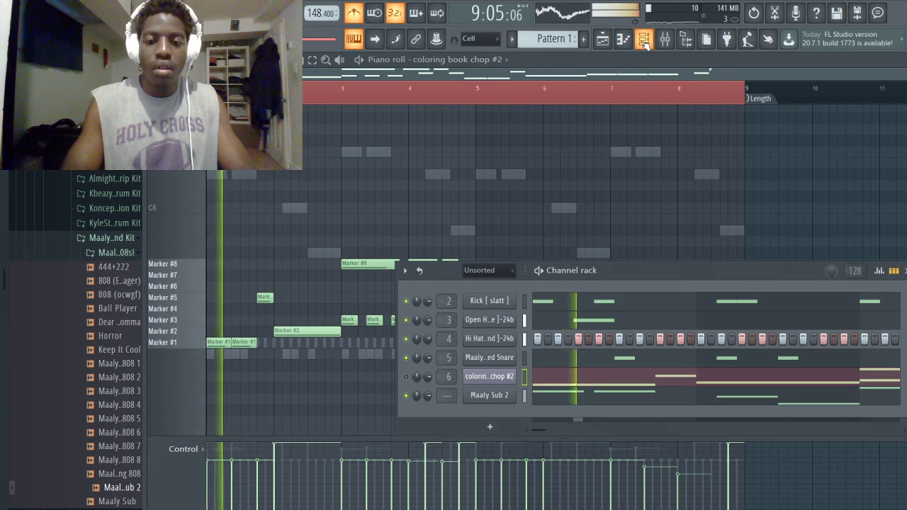
- Delete both F6 notes in bar 7 of the Maaly Sub 2 bass line and listen to the result
{"action": "key", "text": "F6"}
{"action": "left_click", "coordinate": [621, 403]}
{"action": "scroll", "coordinate": [481, 340], "scroll_direction": "up", "scroll_amount": 4}
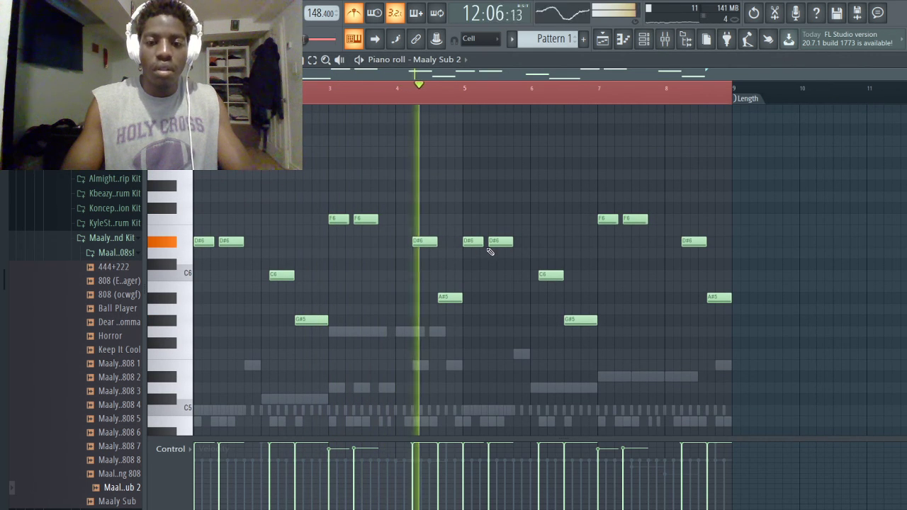
{"action": "right_click", "coordinate": [608, 219]}
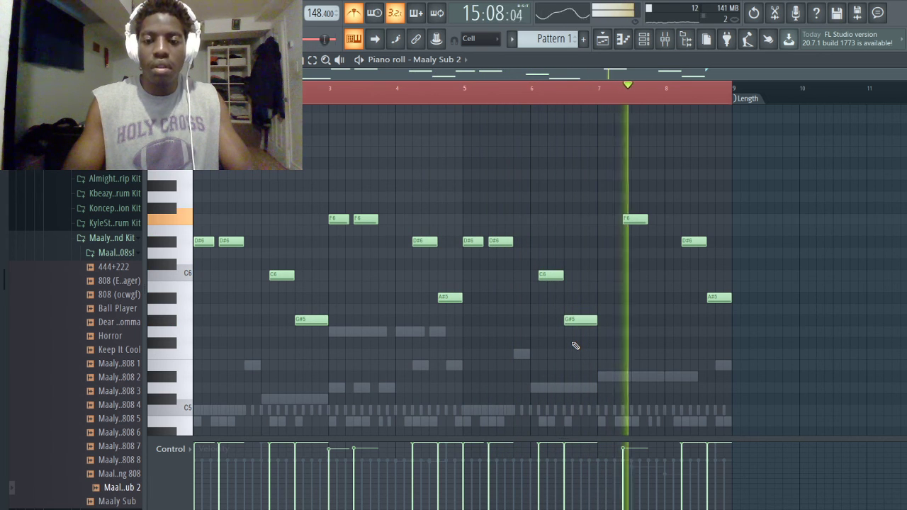
{"action": "key", "text": "space"}
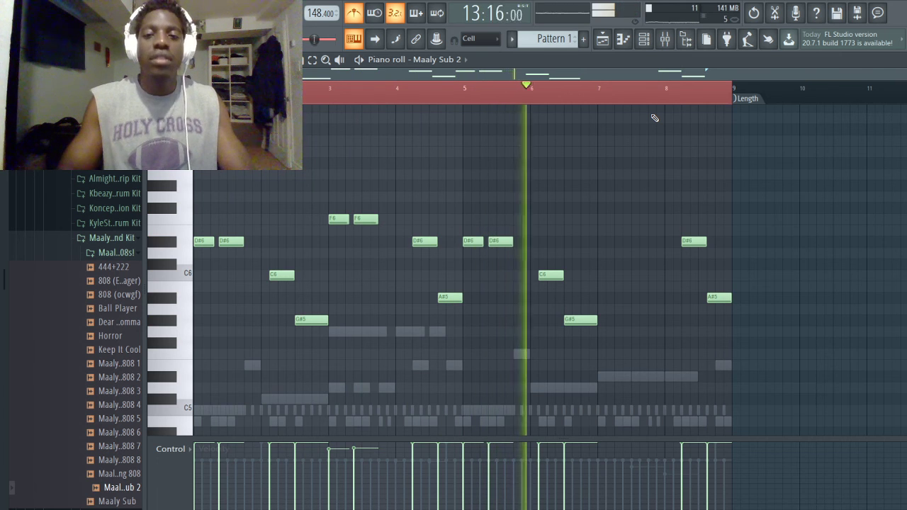
- Unmute playlist tracks 3 and 4 and play the arrangement from bar 1 with all sample clips
{"action": "left_click", "coordinate": [603, 41]}
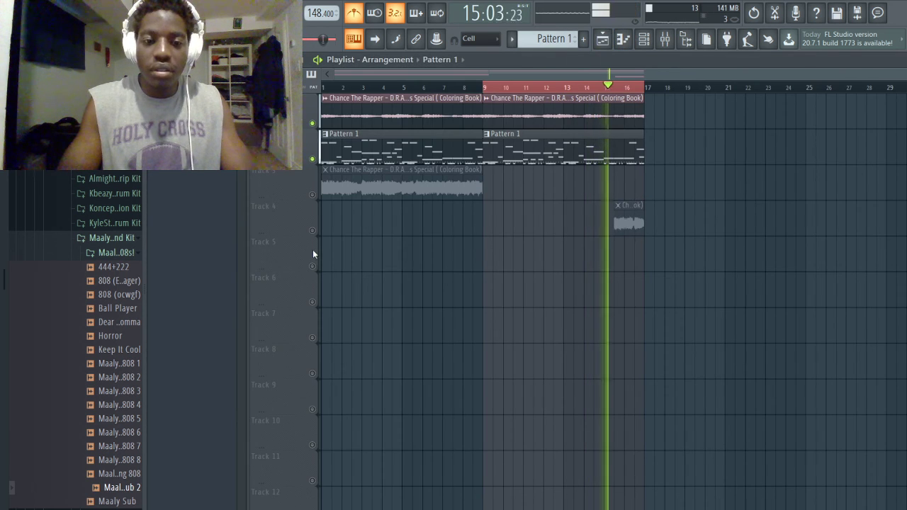
{"action": "left_click", "coordinate": [312, 230]}
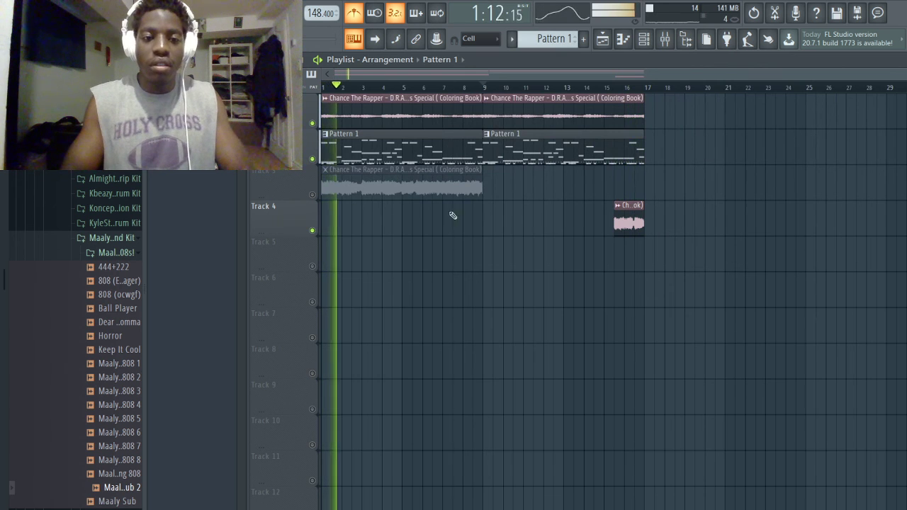
{"action": "left_click", "coordinate": [312, 195]}
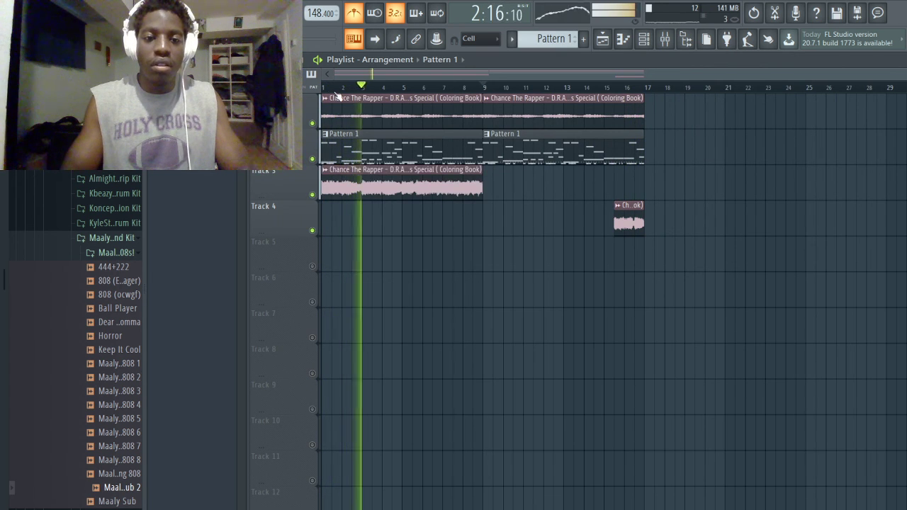
{"action": "key", "text": "space"}
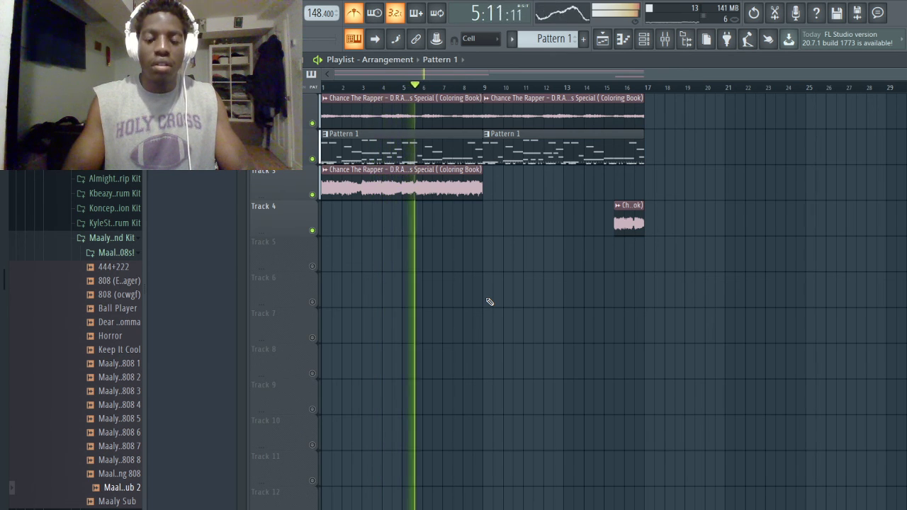
{"action": "key", "text": "space"}
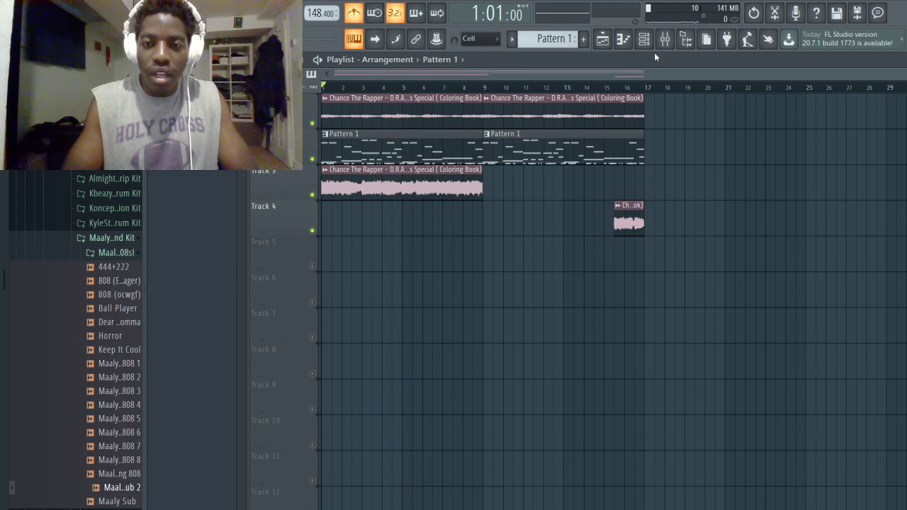
- Switch the channel group, open Fruity parametric EQ 2 on Insert 1 and play the arrangement
{"action": "left_click", "coordinate": [652, 42]}
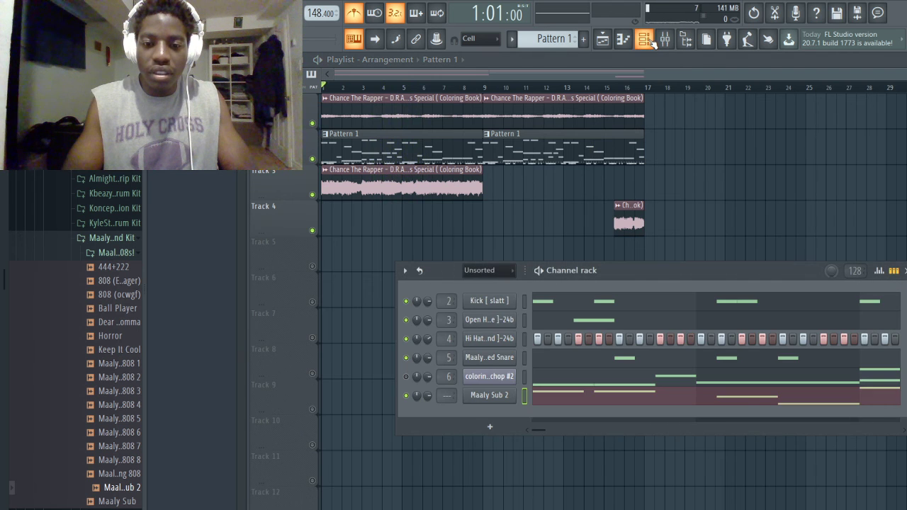
{"action": "left_click", "coordinate": [489, 269]}
{"action": "left_click", "coordinate": [483, 305]}
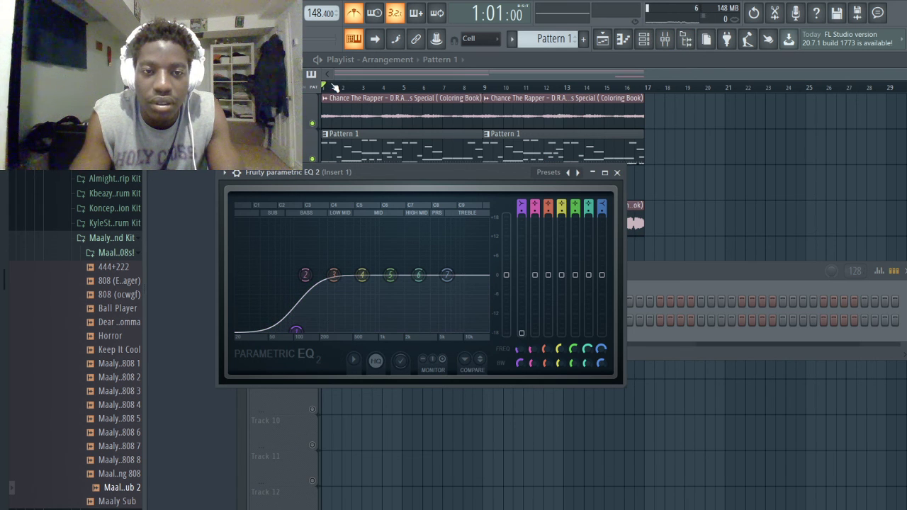
{"action": "key", "text": "space"}
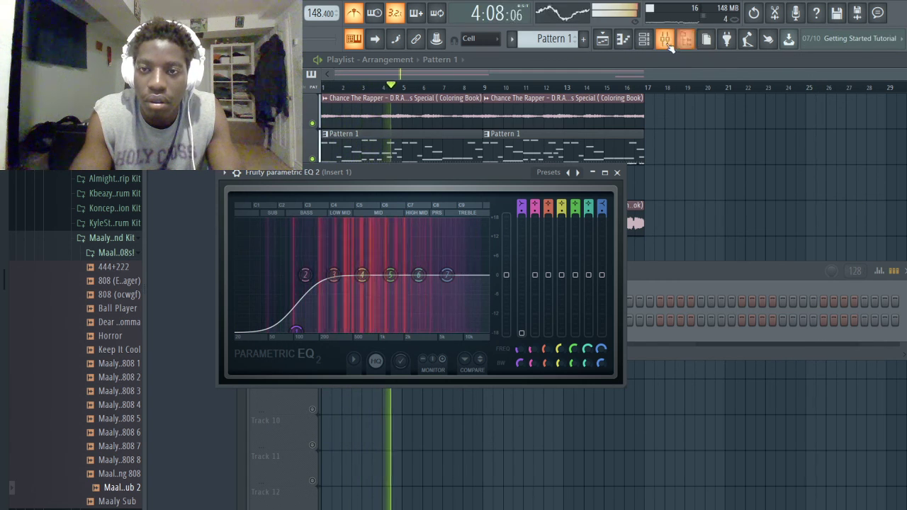
- Lower the band 1 low cut on Insert 1 to about 79 Hz while listening, and close the equalizer
{"action": "mouse_move", "coordinate": [296, 330]}
{"action": "left_mouse_down"}
{"action": "mouse_move", "coordinate": [344, 328]}
{"action": "mouse_move", "coordinate": [290, 330]}
{"action": "left_mouse_up"}
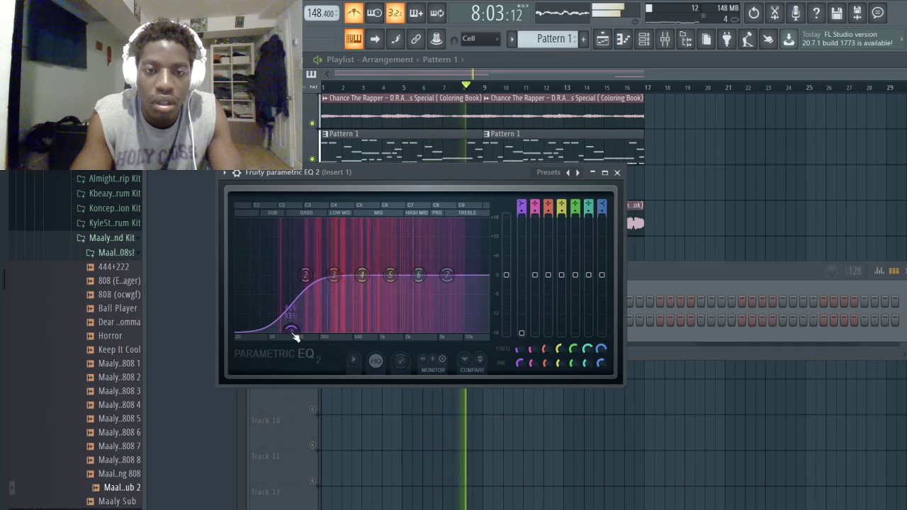
{"action": "key", "text": "space"}
{"action": "key", "text": "space"}
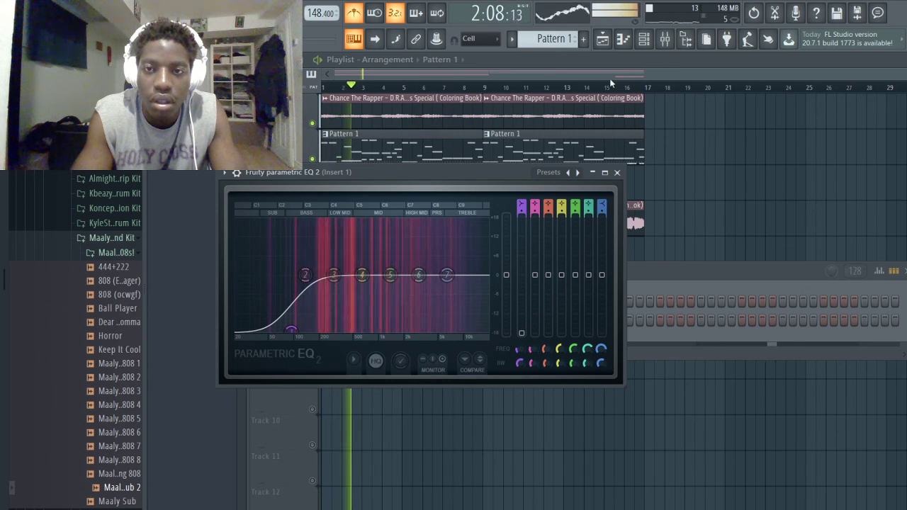
{"action": "mouse_move", "coordinate": [291, 327]}
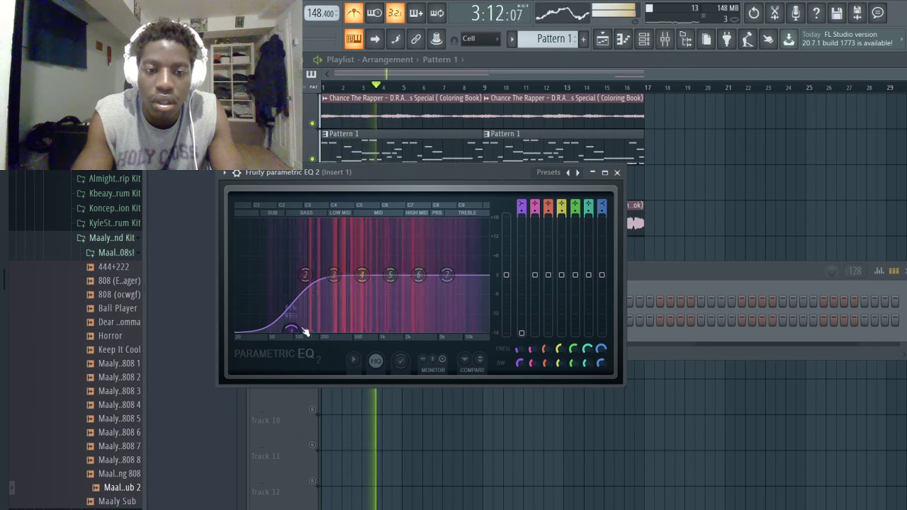
{"action": "left_click_drag", "start_coordinate": [290, 328], "coordinate": [286, 329]}
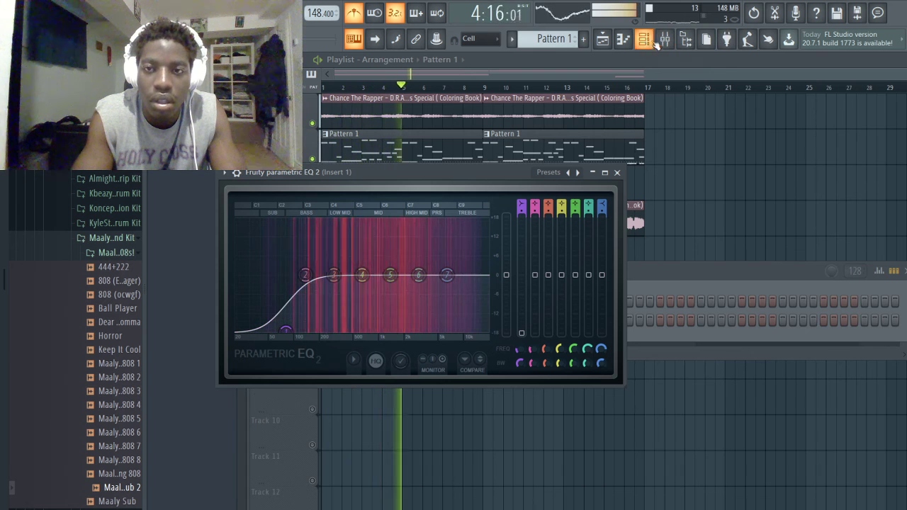
{"action": "mouse_move", "coordinate": [299, 333]}
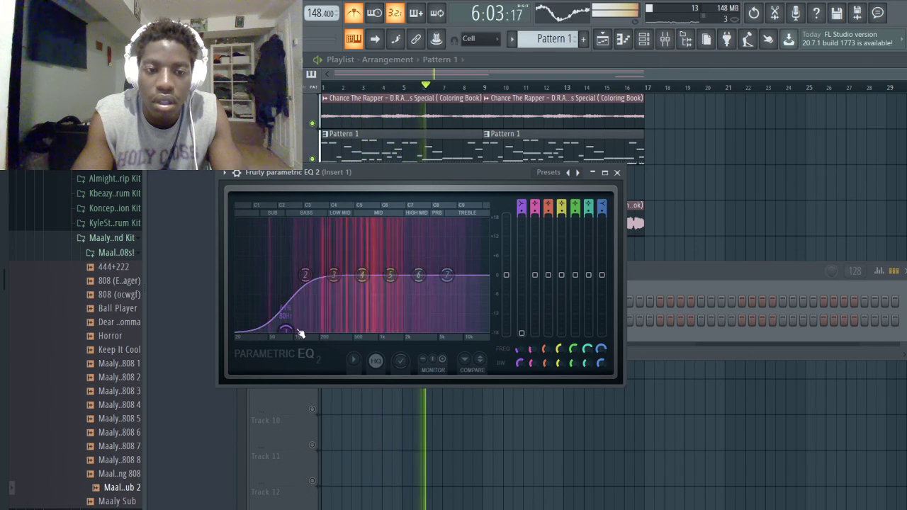
{"action": "left_click_drag", "start_coordinate": [237, 307], "coordinate": [243, 320]}
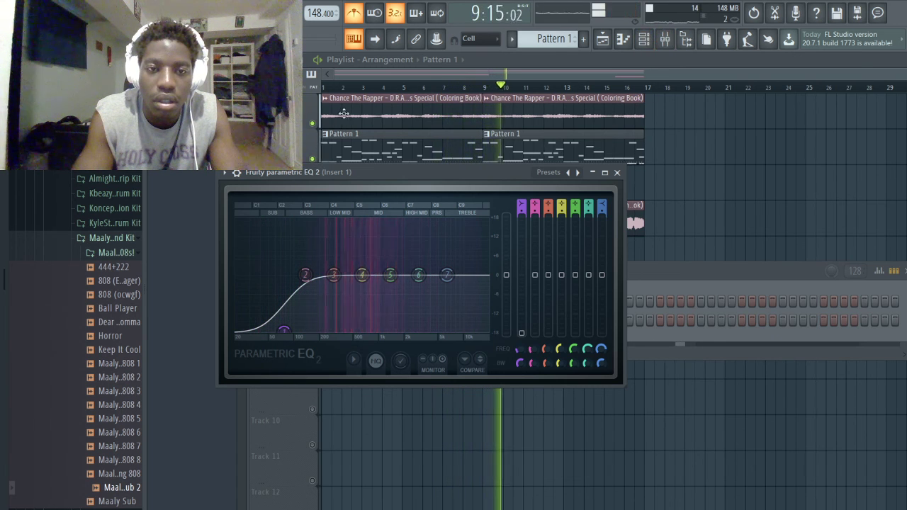
{"action": "key", "text": "space"}
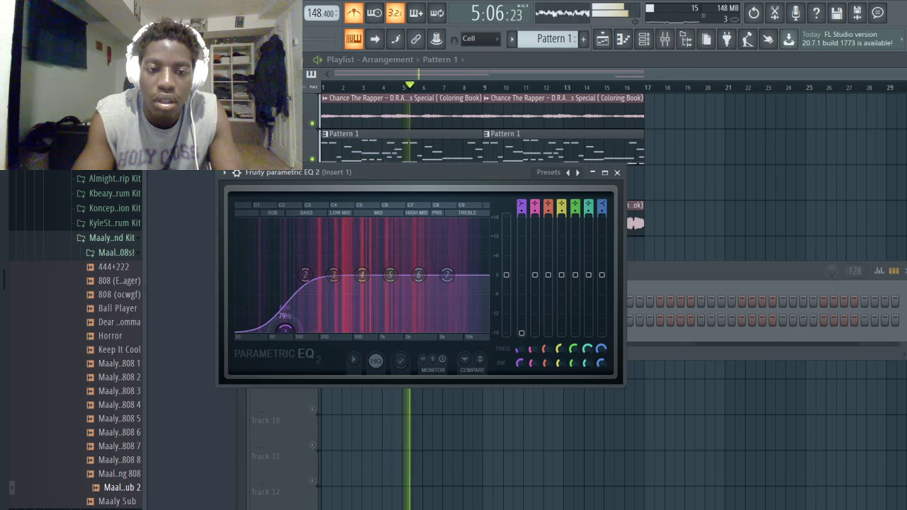
{"action": "left_click", "coordinate": [617, 172]}
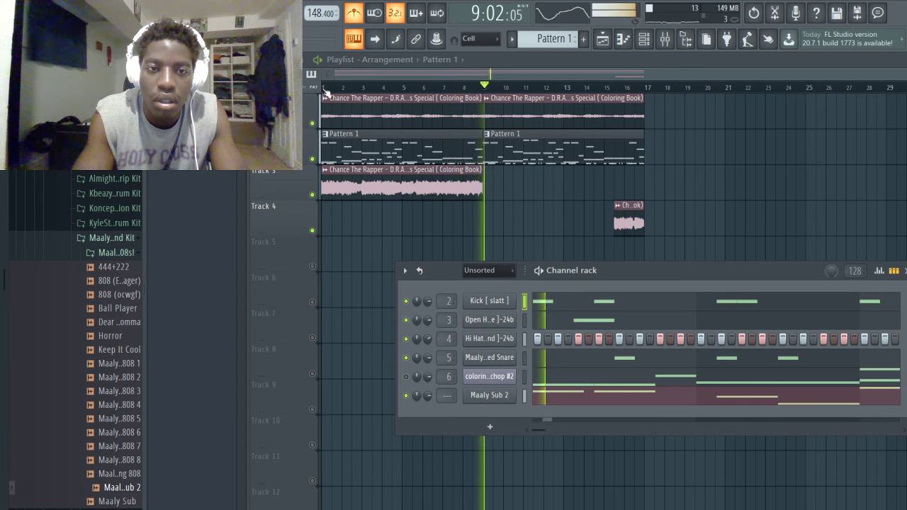
- Route the Maaly Sub 2 channel to mixer track 7 while playing from bar 1
{"action": "left_click", "coordinate": [326, 88]}
{"action": "left_click", "coordinate": [644, 40]}
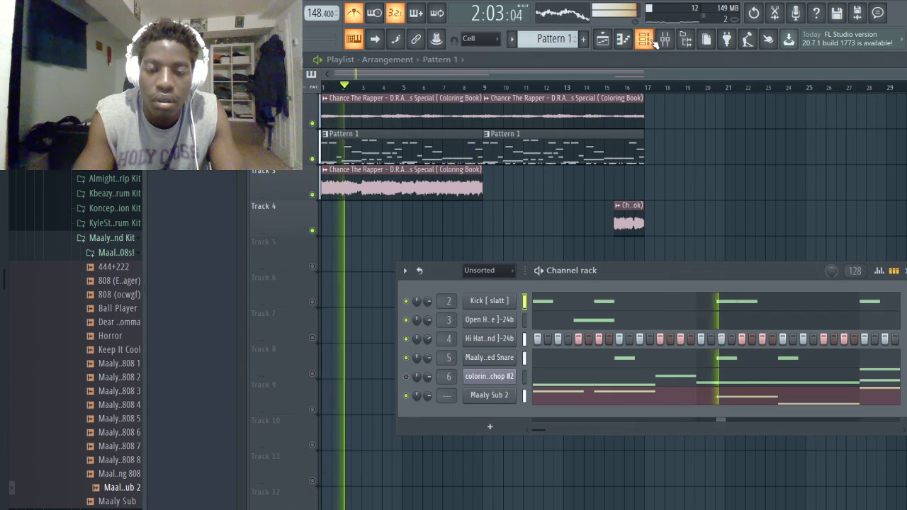
{"action": "scroll", "coordinate": [447, 395], "scroll_direction": "up", "scroll_amount": 7}
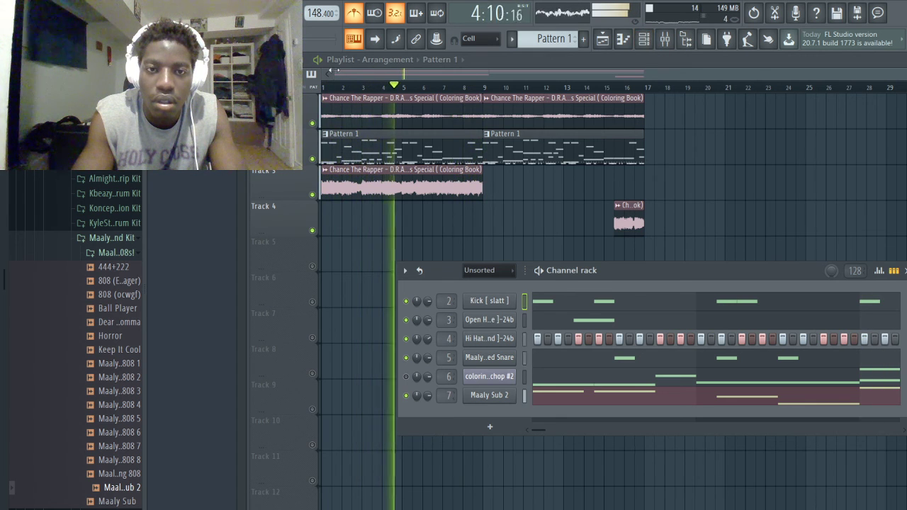
- Restart playback from bar 1 and select bars 1 to 8 of the playlist for looping
{"action": "left_click", "coordinate": [326, 86]}
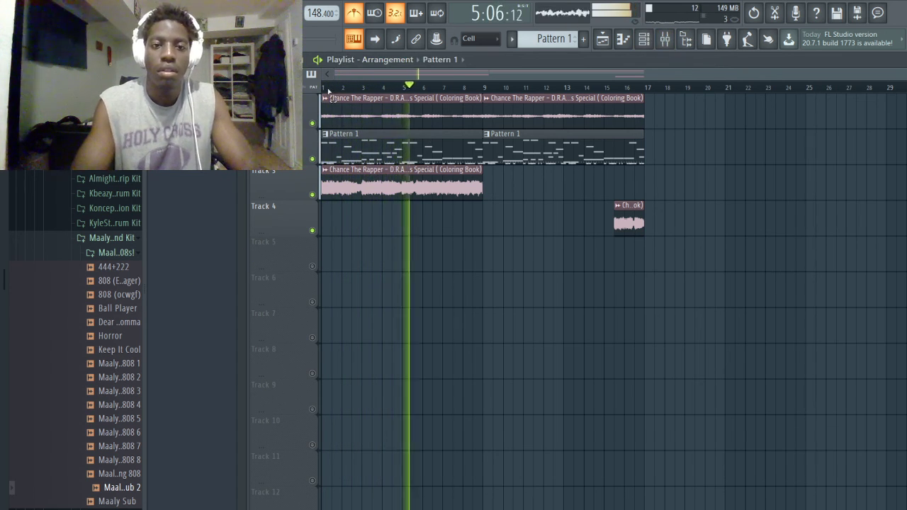
{"action": "left_click_drag", "start_coordinate": [323, 106], "coordinate": [484, 108]}
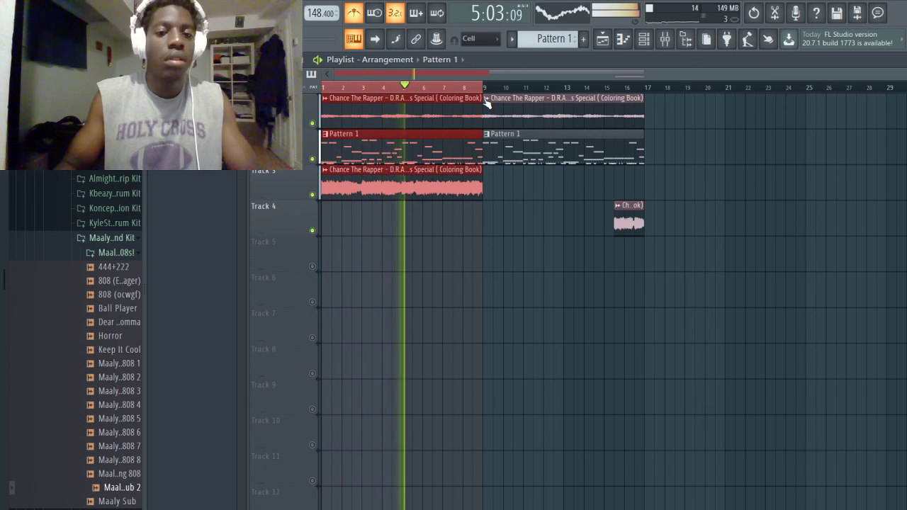
- Open the Maaly Sub 2 notes and try replacing bar 4's D#6 and A#5 pair with one longer A#5 ending at bar 5
{"action": "key", "text": "space"}
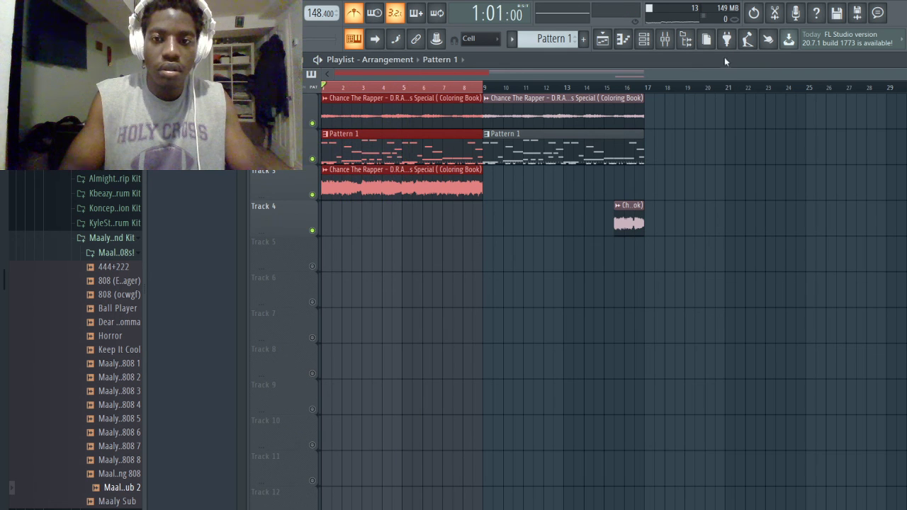
{"action": "left_click", "coordinate": [645, 39]}
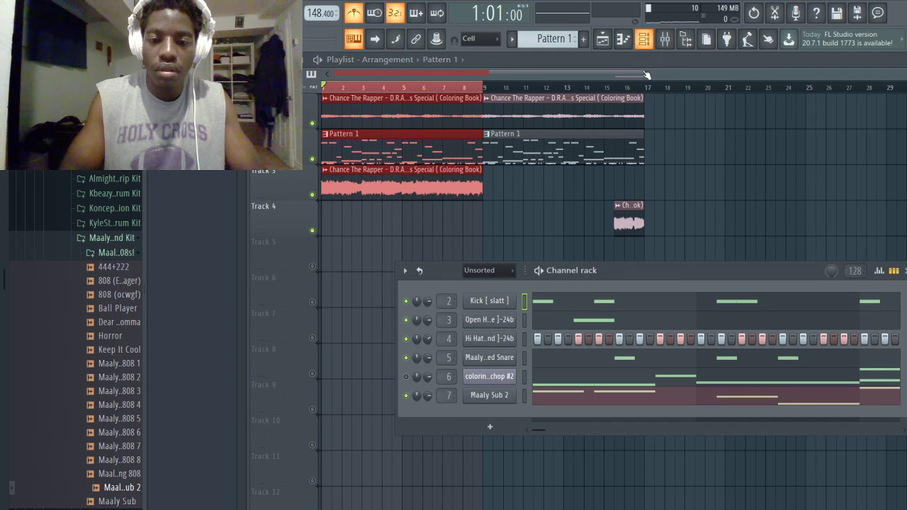
{"action": "left_click", "coordinate": [586, 405]}
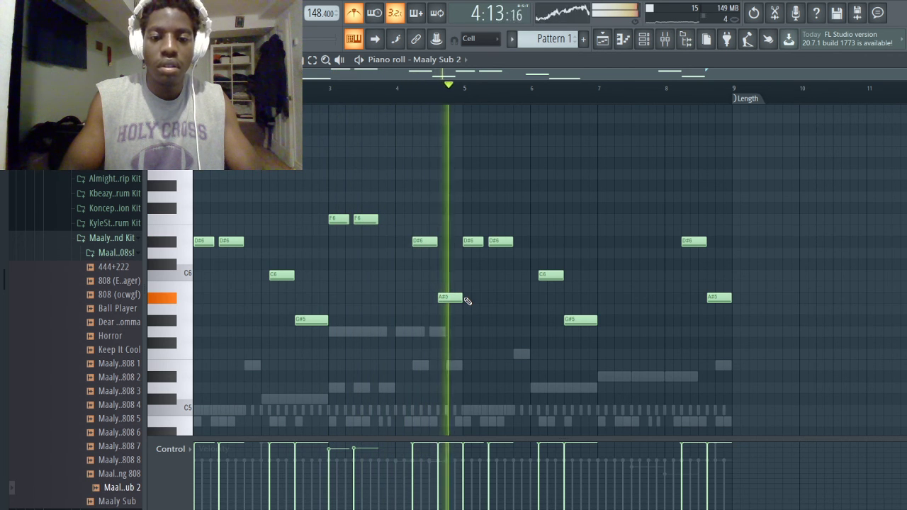
{"action": "right_click", "coordinate": [423, 241]}
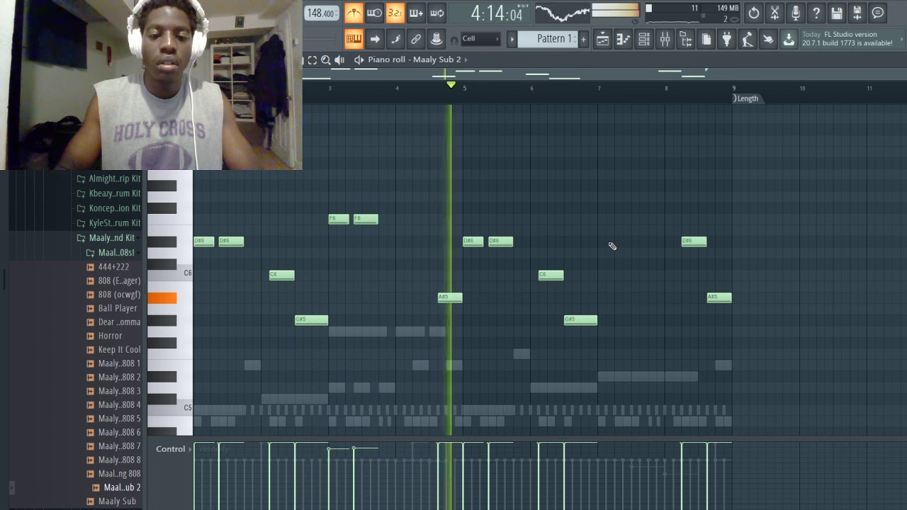
{"action": "key", "text": "space"}
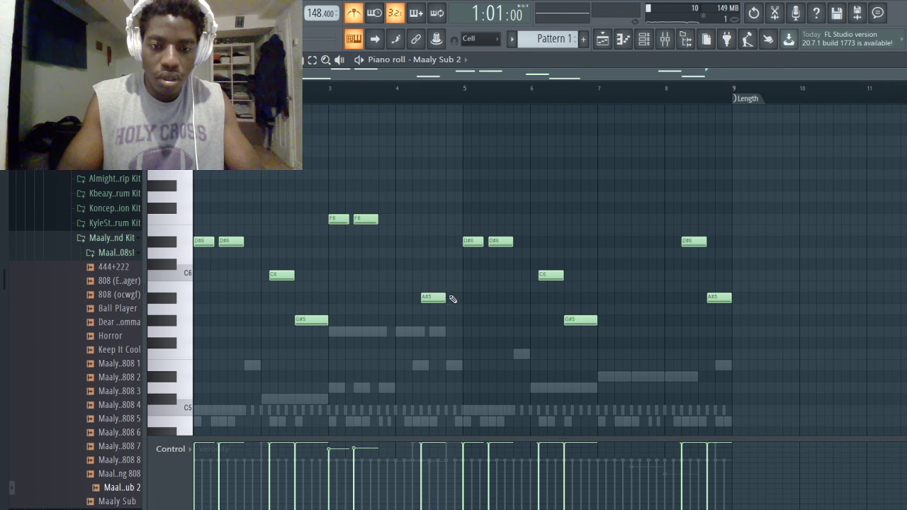
{"action": "key", "text": "space"}
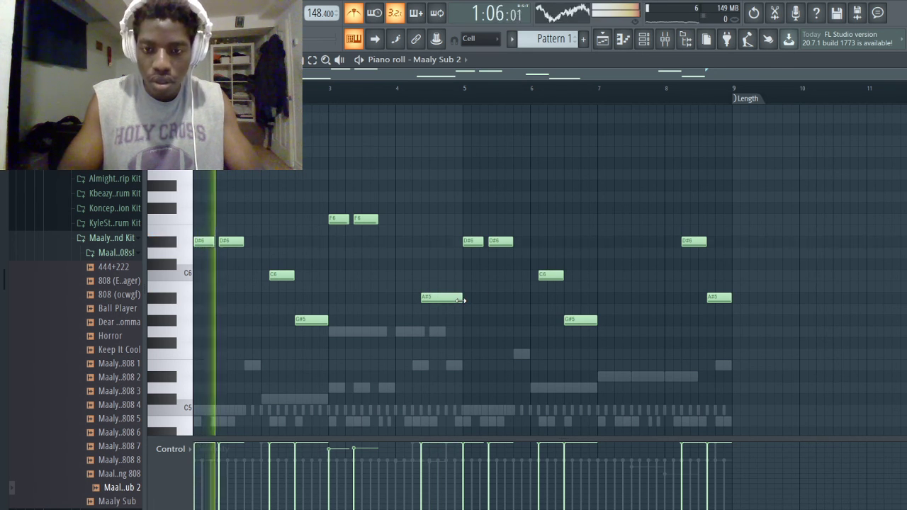
{"action": "key", "text": "ctrl+z"}
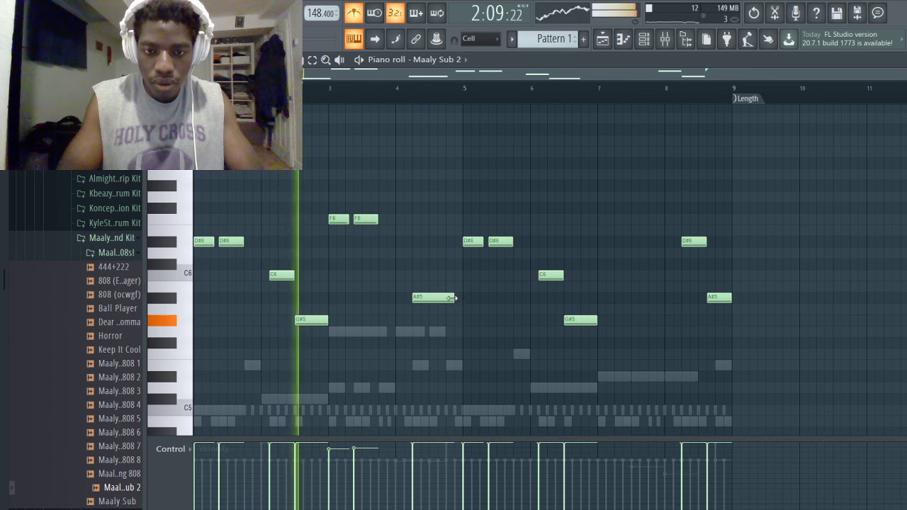
{"action": "left_click_drag", "start_coordinate": [460, 300], "coordinate": [462, 298]}
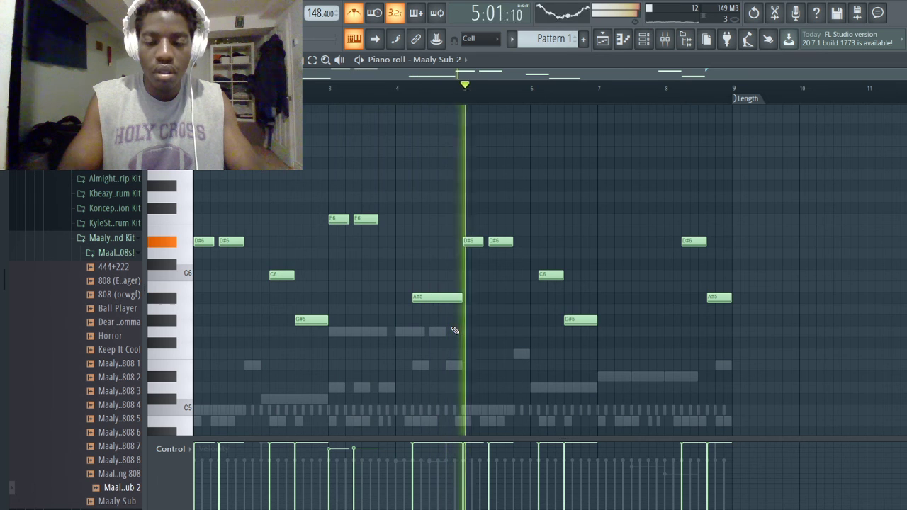
{"action": "key", "text": "space"}
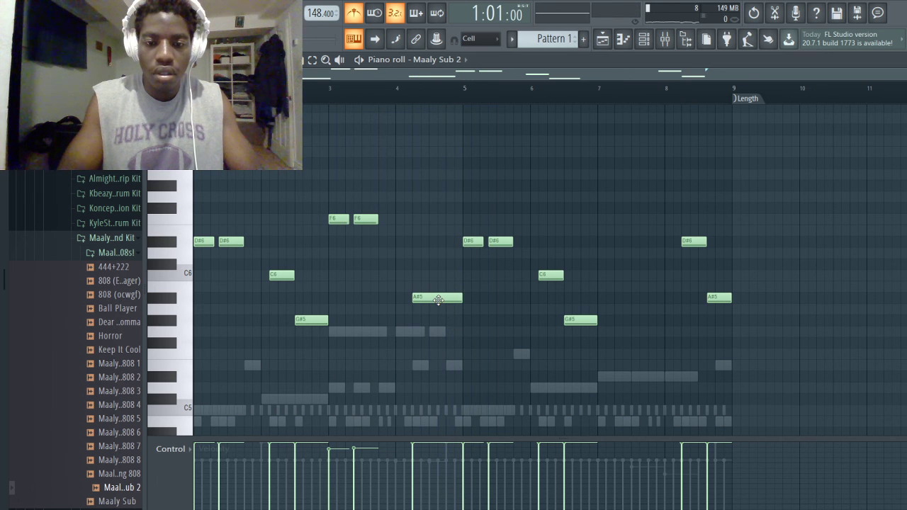
- Put the D#6 and A#5 pair from bar 8 back into bar 4, aligned so the A#5 ends at bar 5
{"action": "left_click_drag", "start_coordinate": [702, 222], "coordinate": [737, 321]}
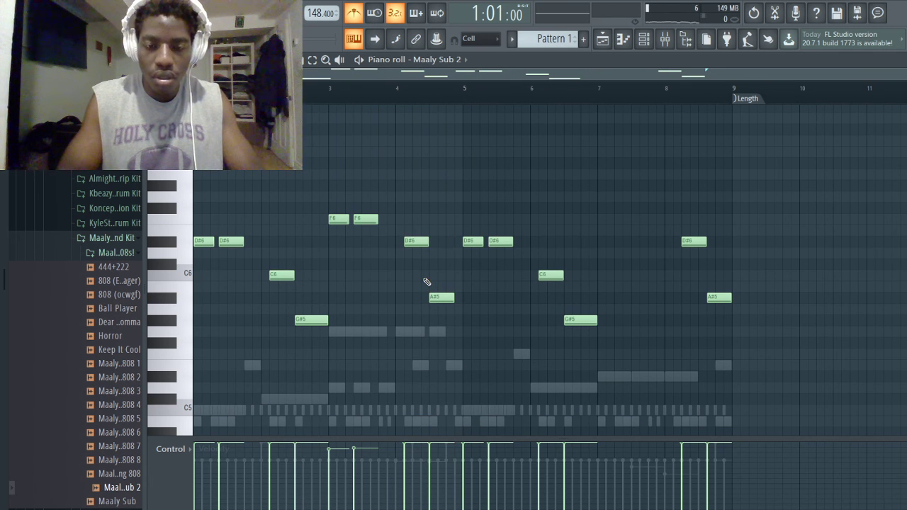
{"action": "key", "text": "space"}
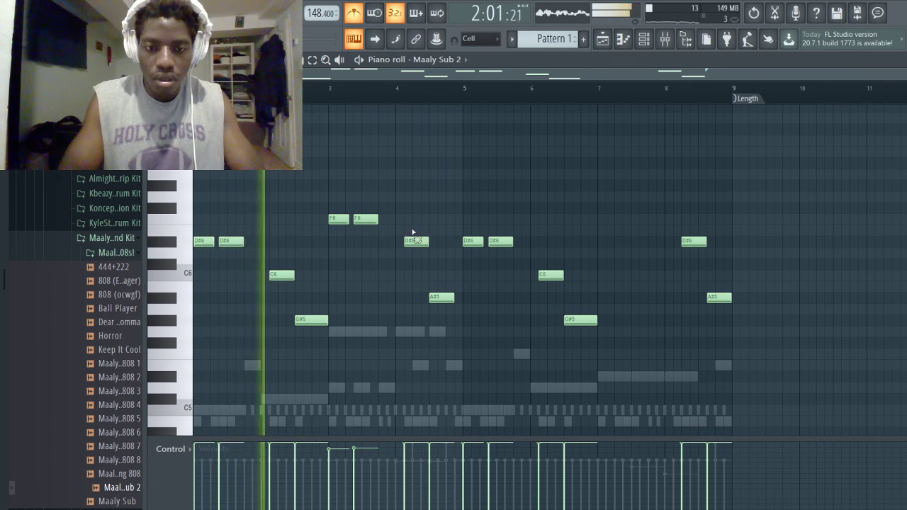
{"action": "left_click_drag", "start_coordinate": [413, 233], "coordinate": [461, 340]}
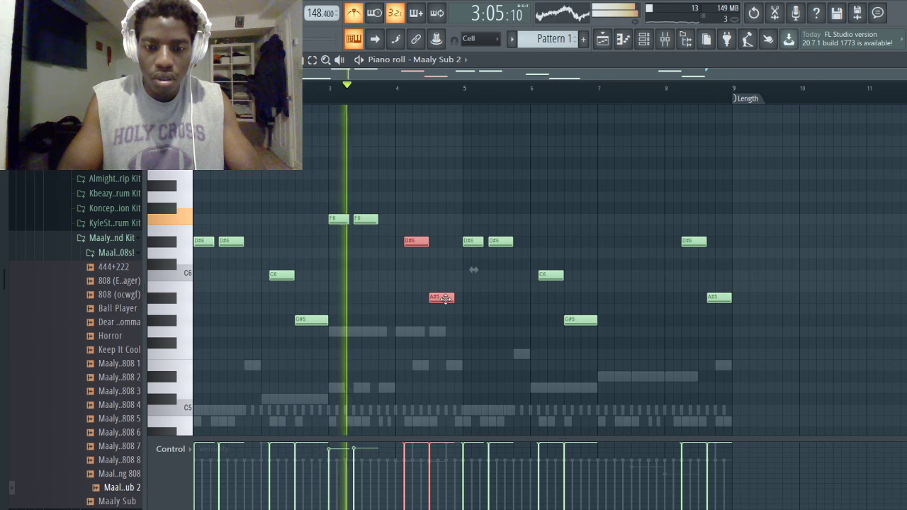
{"action": "left_click_drag", "start_coordinate": [442, 298], "coordinate": [450, 298]}
{"action": "left_click", "coordinate": [451, 269]}
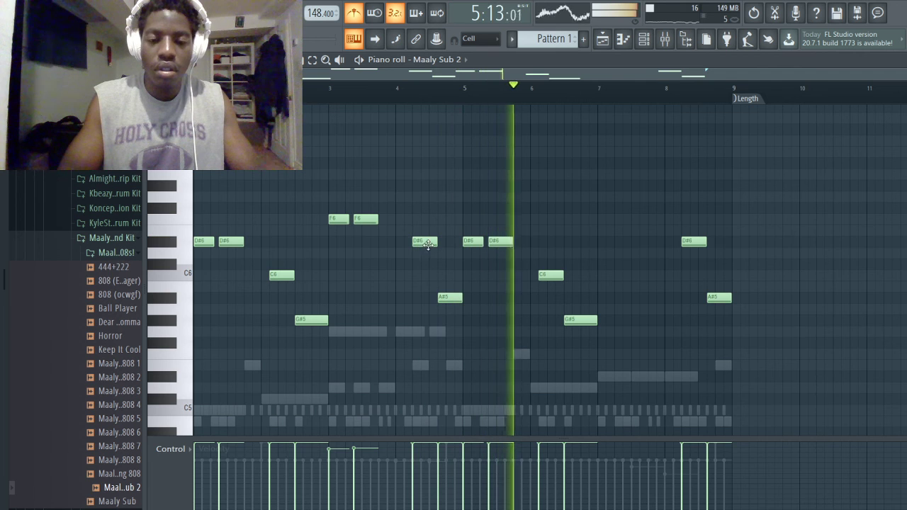
- Try the bar 4 D#6 bass note an octave lower at D#5 while listening, and move it back to D#6
{"action": "left_click_drag", "start_coordinate": [428, 244], "coordinate": [422, 365]}
{"action": "left_click", "coordinate": [419, 99]}
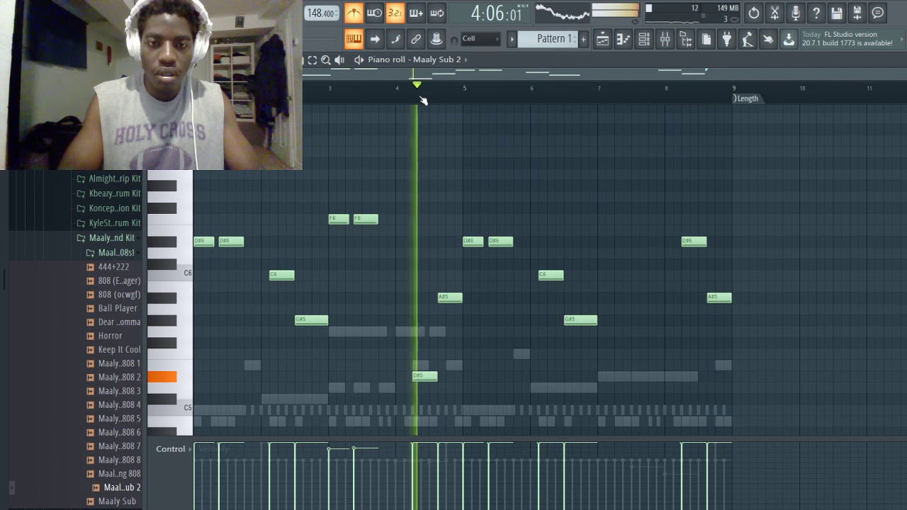
{"action": "left_click", "coordinate": [388, 92]}
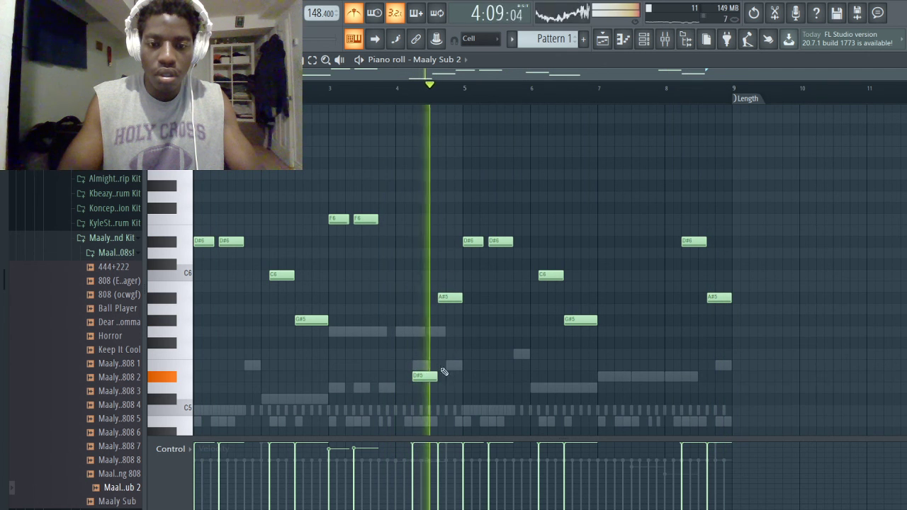
{"action": "left_click_drag", "start_coordinate": [425, 374], "coordinate": [423, 237]}
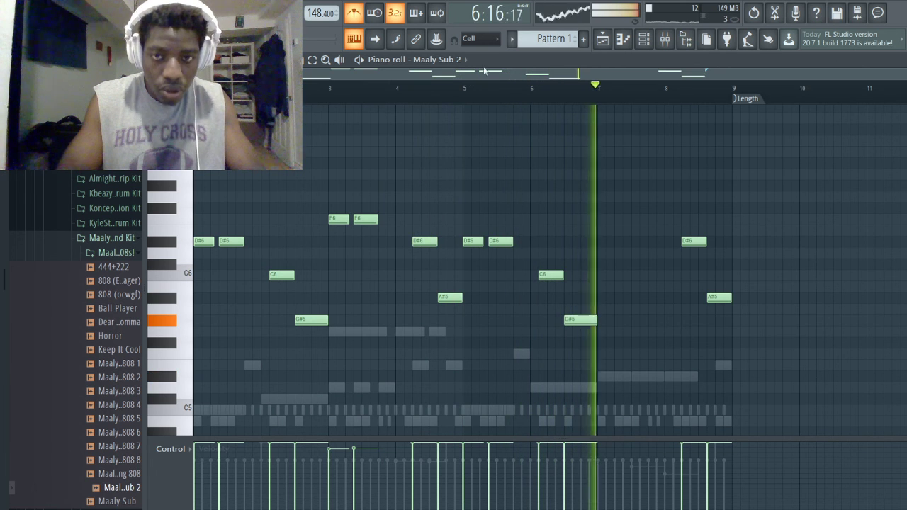
- Return to the playlist, unmute the coloring book chop #2 channel during playback, and listen to the arrangement
{"action": "key", "text": "space"}
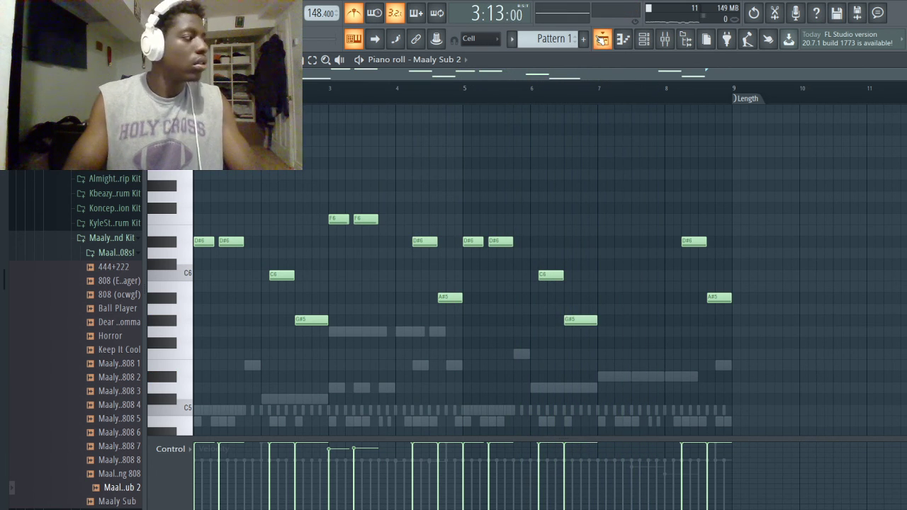
{"action": "left_click", "coordinate": [602, 39]}
{"action": "key", "text": "space"}
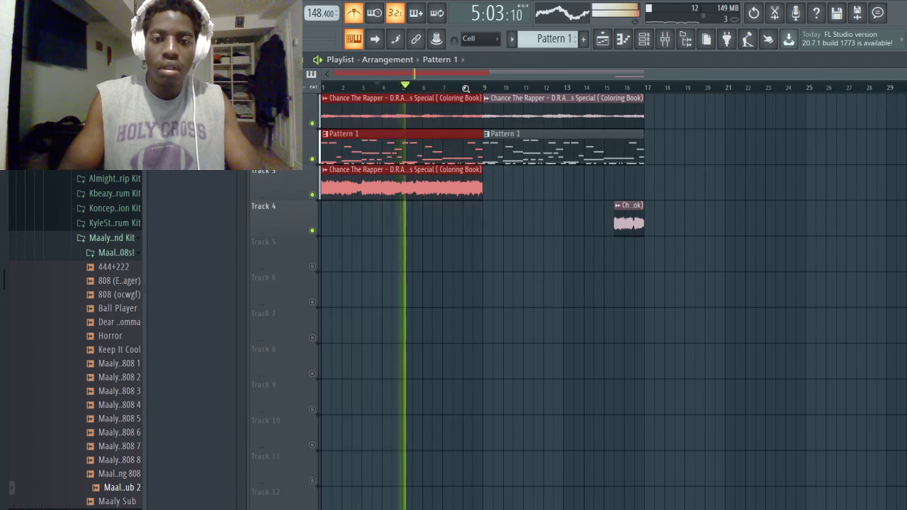
{"action": "scroll", "coordinate": [467, 89], "scroll_direction": "up", "scroll_amount": 3}
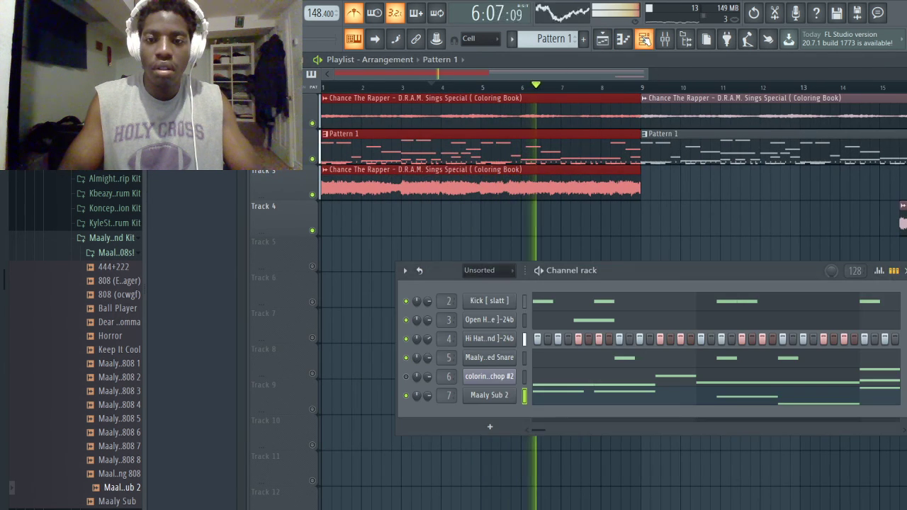
{"action": "left_click", "coordinate": [643, 39]}
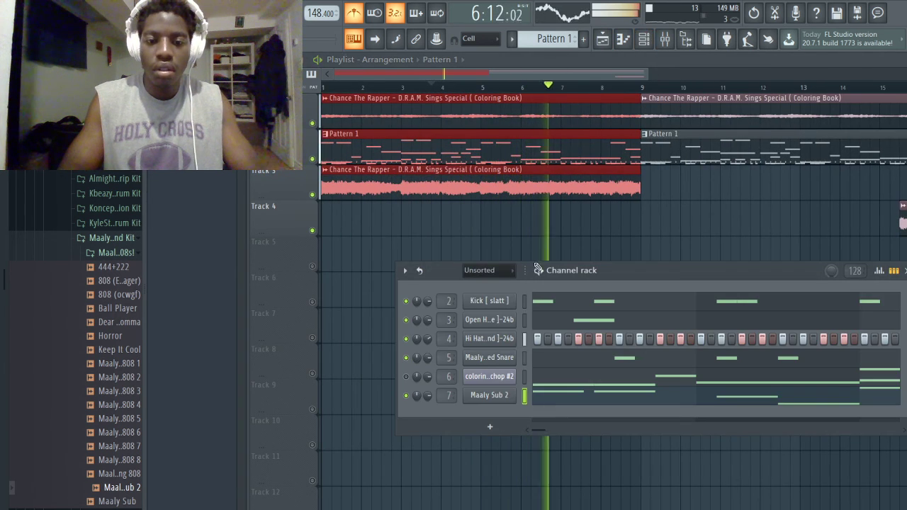
{"action": "left_click", "coordinate": [407, 376]}
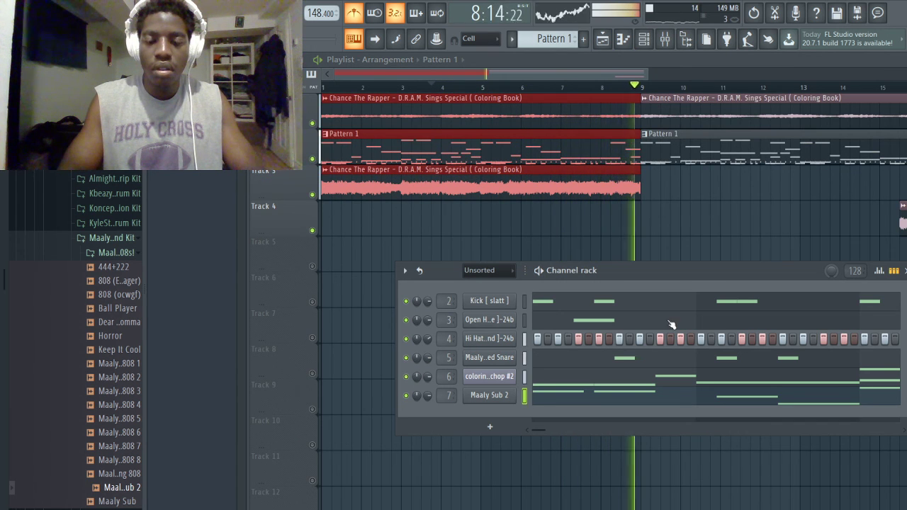
{"action": "left_click", "coordinate": [665, 40]}
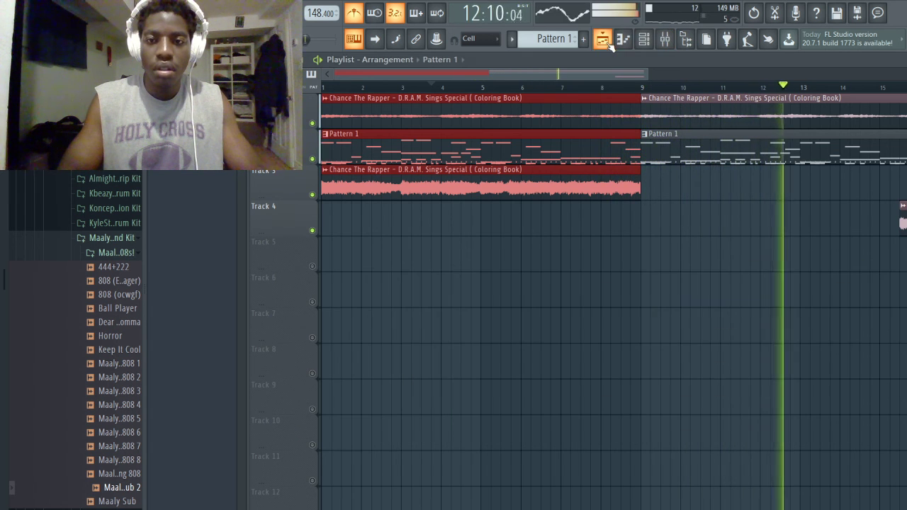
{"action": "scroll", "coordinate": [668, 263], "scroll_direction": "down", "scroll_amount": 4}
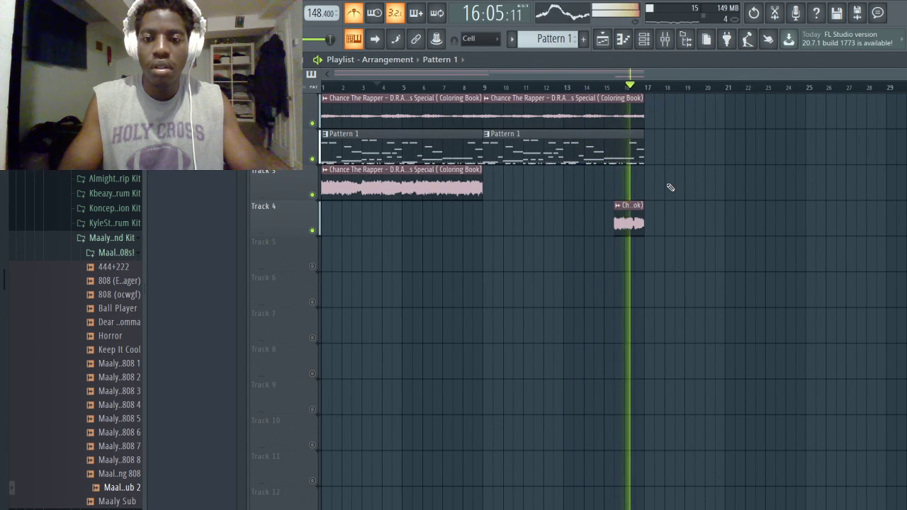
{"action": "key", "text": "space"}
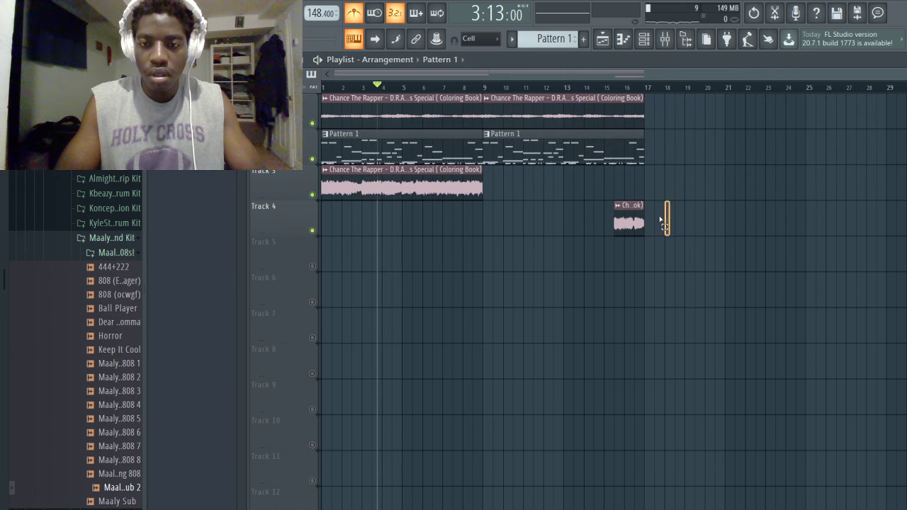
- Try extending the arrangement with two more copies of the bar 9 to 16 clips, and delete the copies after bar 17
{"action": "left_click_drag", "start_coordinate": [660, 218], "coordinate": [562, 92]}
{"action": "left_click_drag", "start_coordinate": [561, 133], "coordinate": [871, 128]}
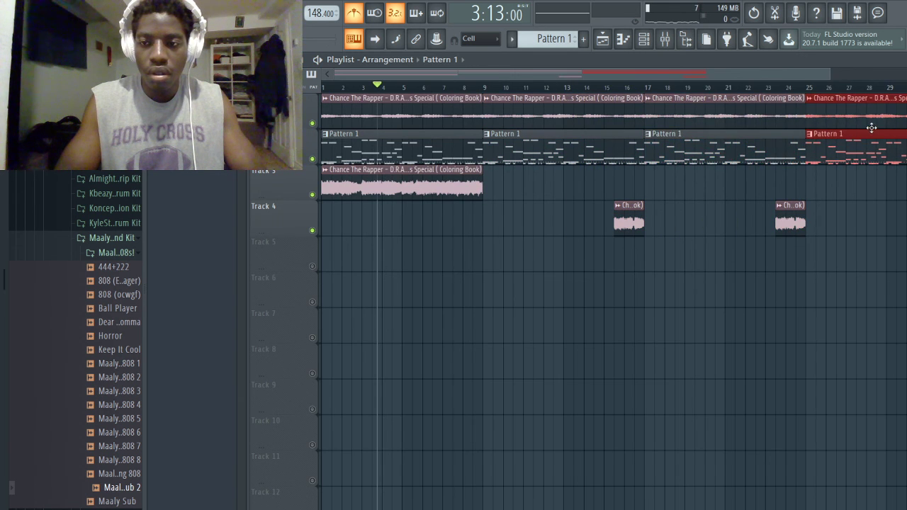
{"action": "left_click", "coordinate": [831, 186]}
{"action": "scroll", "coordinate": [828, 187], "scroll_direction": "down", "scroll_amount": 3}
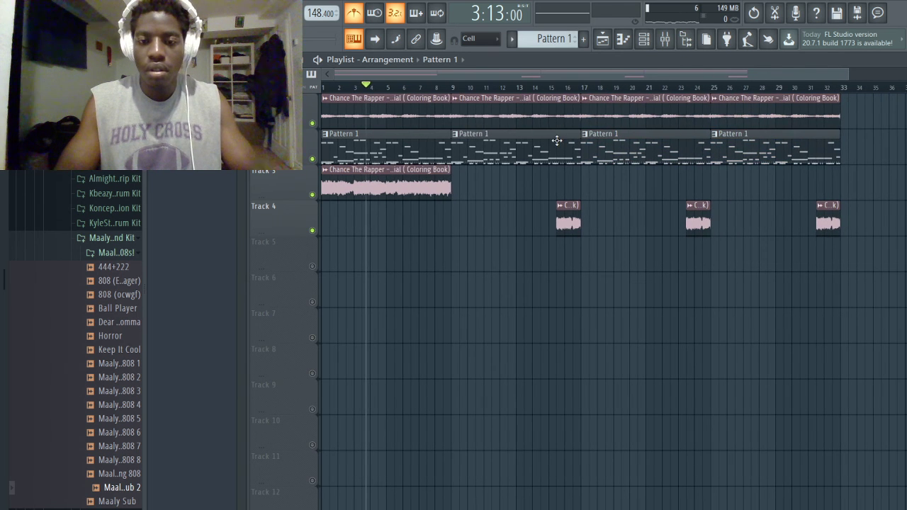
{"action": "scroll", "coordinate": [697, 154], "scroll_direction": "down", "scroll_amount": 2}
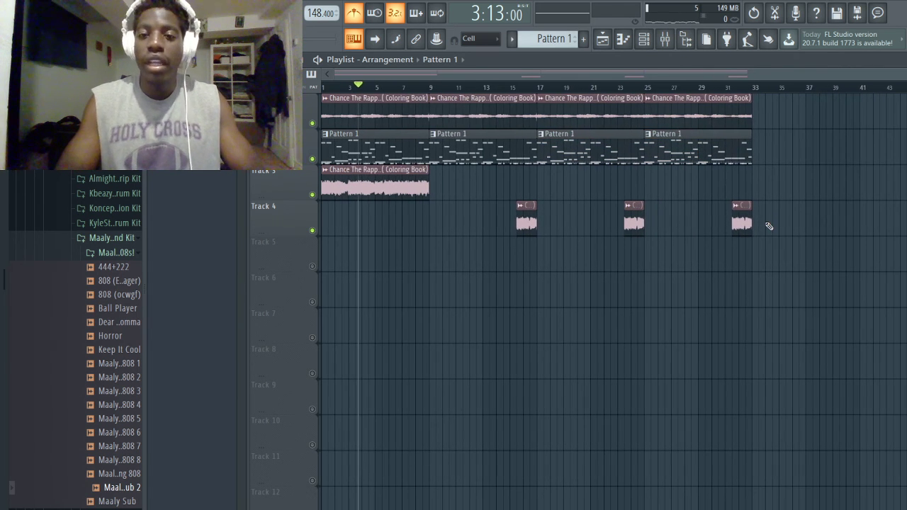
{"action": "left_click_drag", "start_coordinate": [772, 248], "coordinate": [563, 125]}
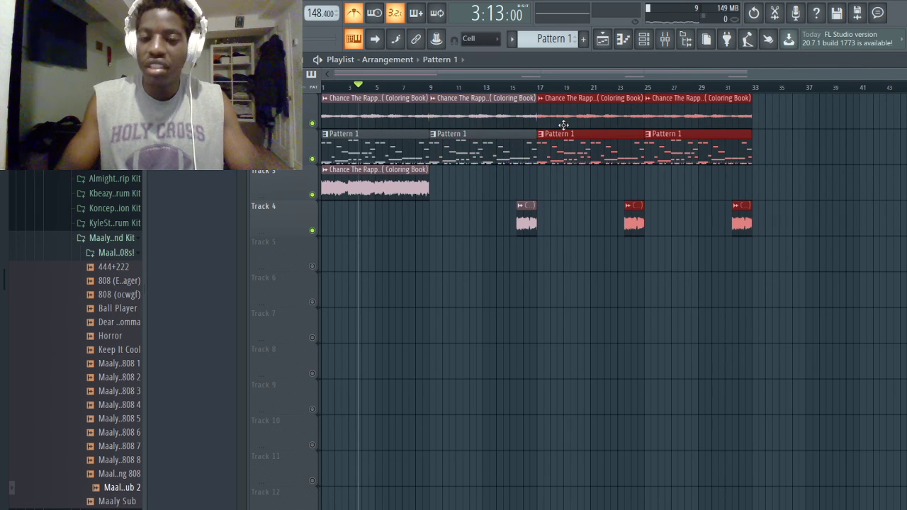
{"action": "key", "text": "Delete"}
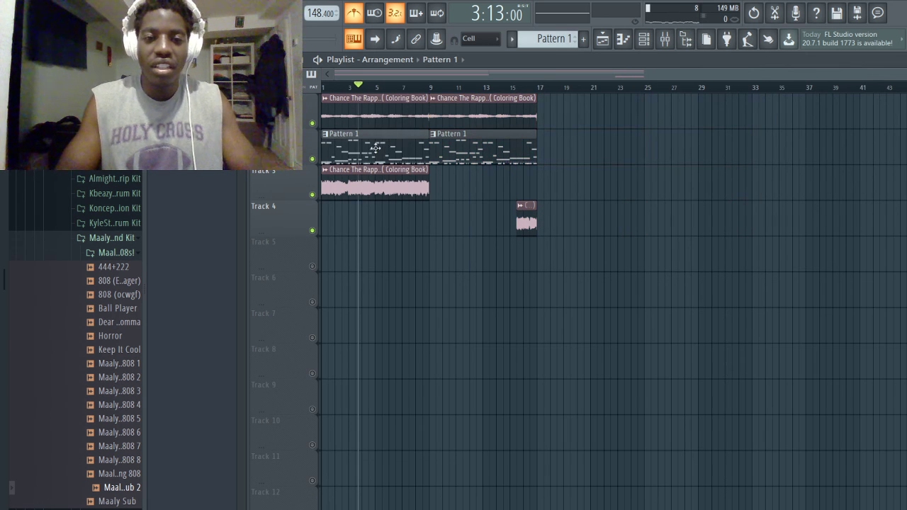
- Reorder the playlist by moving the long sample clip to Track 2, the short one to Track 3 and both Pattern 1 clips to Track 4
{"action": "left_click_drag", "start_coordinate": [375, 147], "coordinate": [392, 285]}
{"action": "left_click_drag", "start_coordinate": [478, 151], "coordinate": [490, 260]}
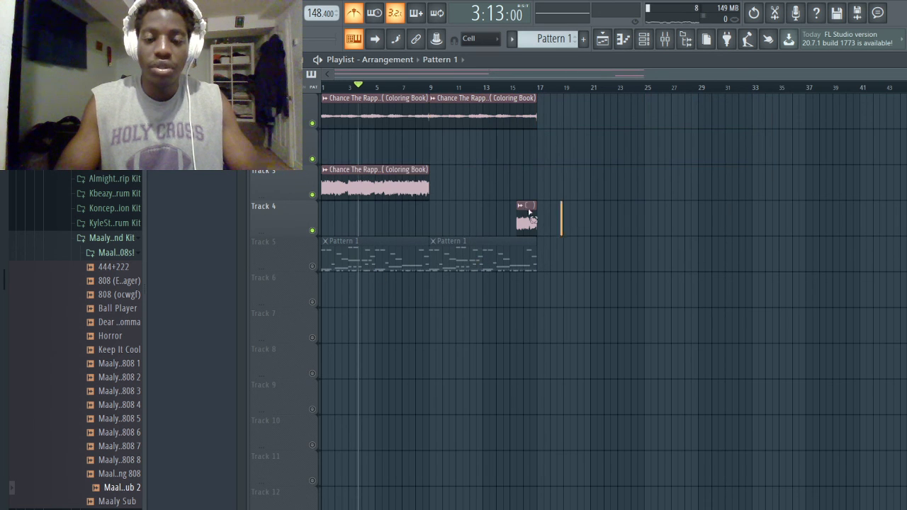
{"action": "left_click_drag", "start_coordinate": [530, 212], "coordinate": [388, 195]}
{"action": "left_click_drag", "start_coordinate": [384, 156], "coordinate": [384, 145]}
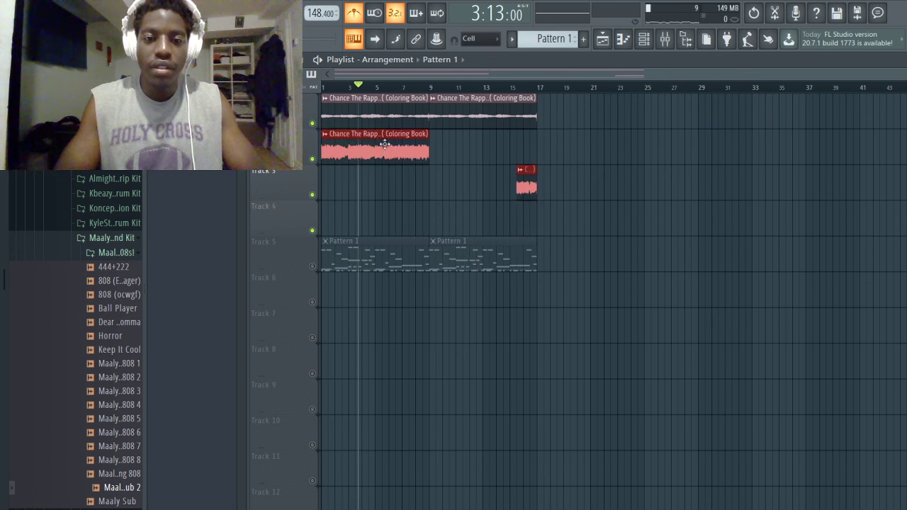
{"action": "left_click_drag", "start_coordinate": [543, 273], "coordinate": [391, 207]}
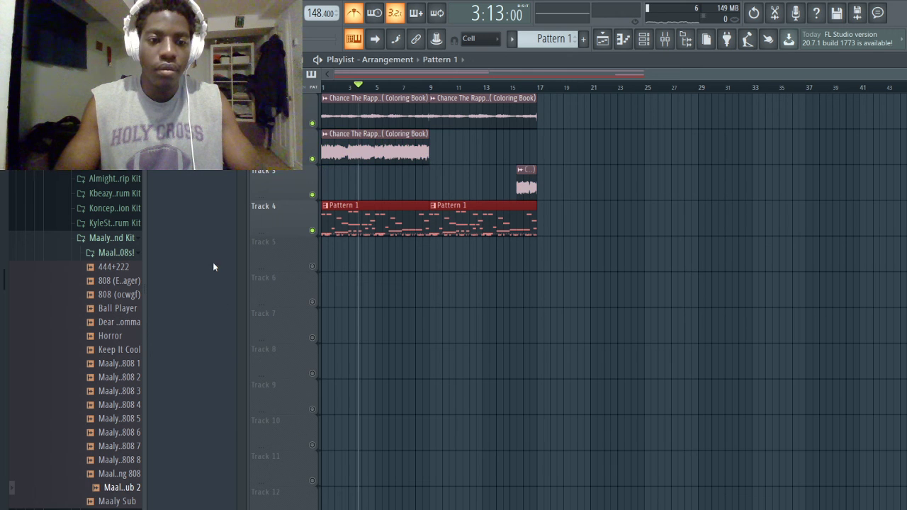
- Split Pattern 1 into a separate pattern for each channel and return to the playlist
{"action": "key", "text": "F7"}
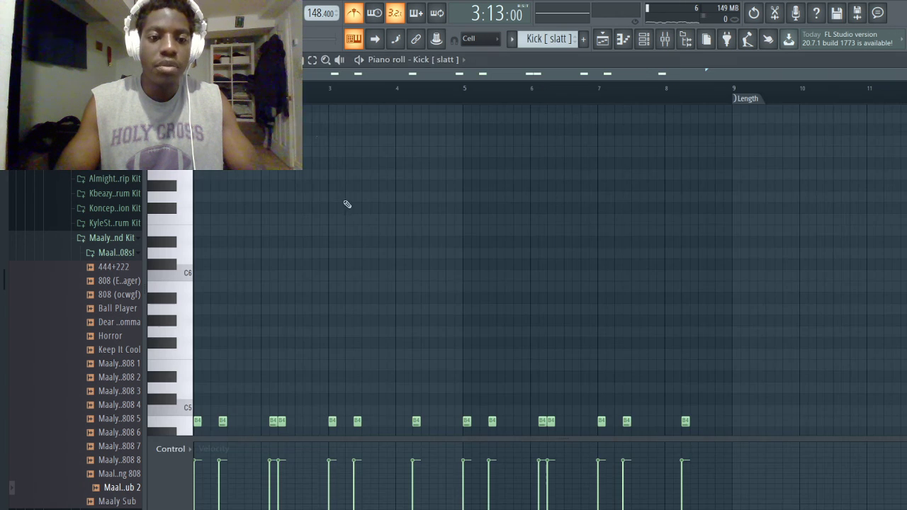
{"action": "left_click", "coordinate": [606, 40]}
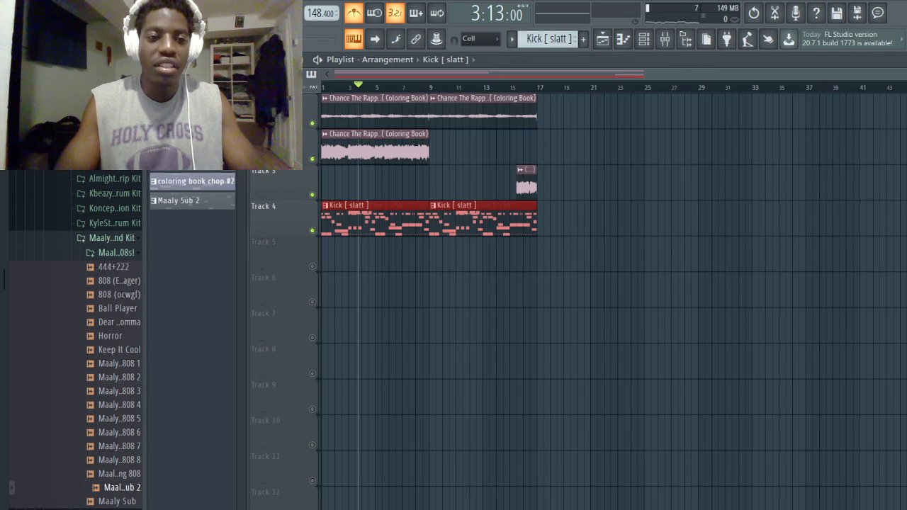
{"action": "mouse_move", "coordinate": [391, 233]}
{"action": "left_mouse_down"}
{"action": "mouse_move", "coordinate": [390, 303]}
{"action": "mouse_move", "coordinate": [383, 218]}
{"action": "left_mouse_up"}
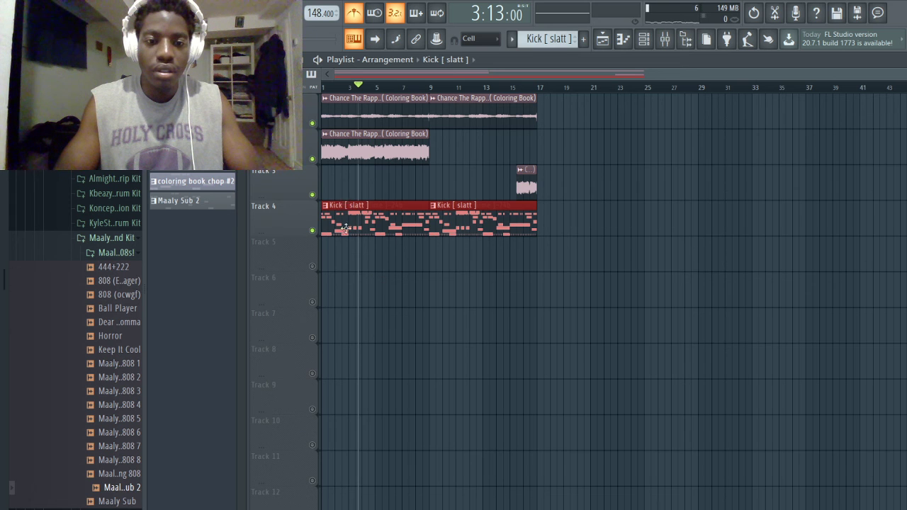
- Arrange the split channel clips from bar 1 with one channel per track on Tracks 4 to 10, and delete the clips starting at bar 9
{"action": "left_click_drag", "start_coordinate": [345, 227], "coordinate": [340, 262]}
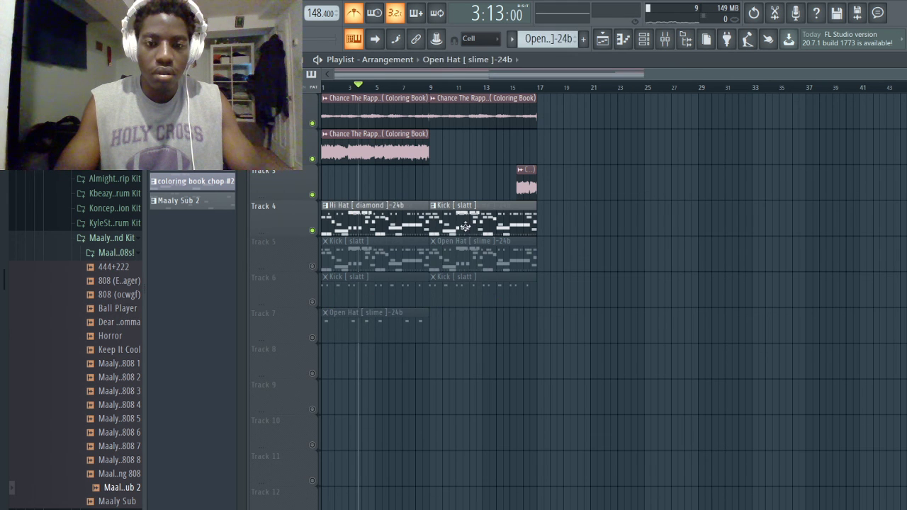
{"action": "left_click_drag", "start_coordinate": [505, 324], "coordinate": [467, 206]}
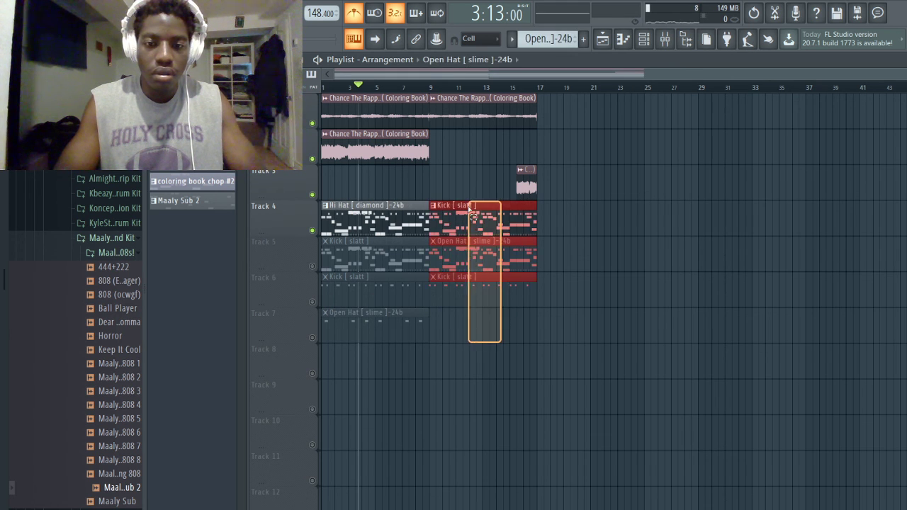
{"action": "key", "text": "Delete"}
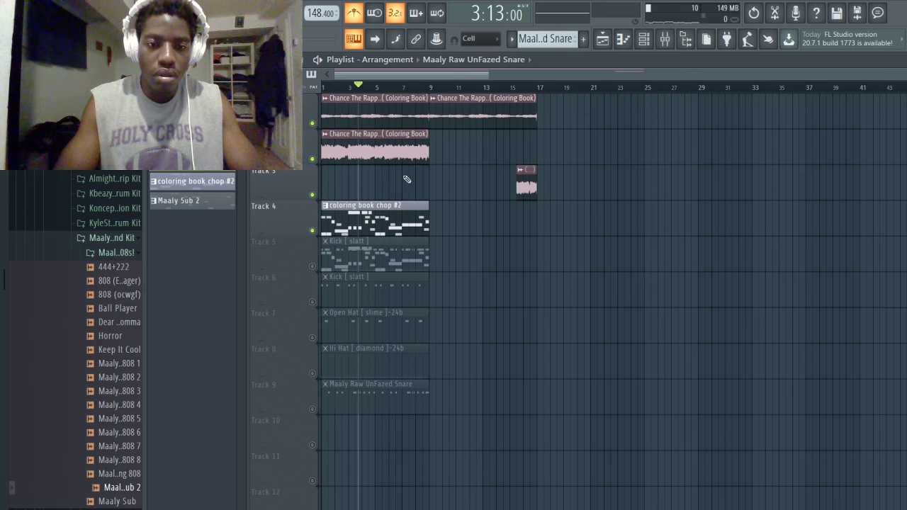
{"action": "left_click_drag", "start_coordinate": [409, 416], "coordinate": [401, 450]}
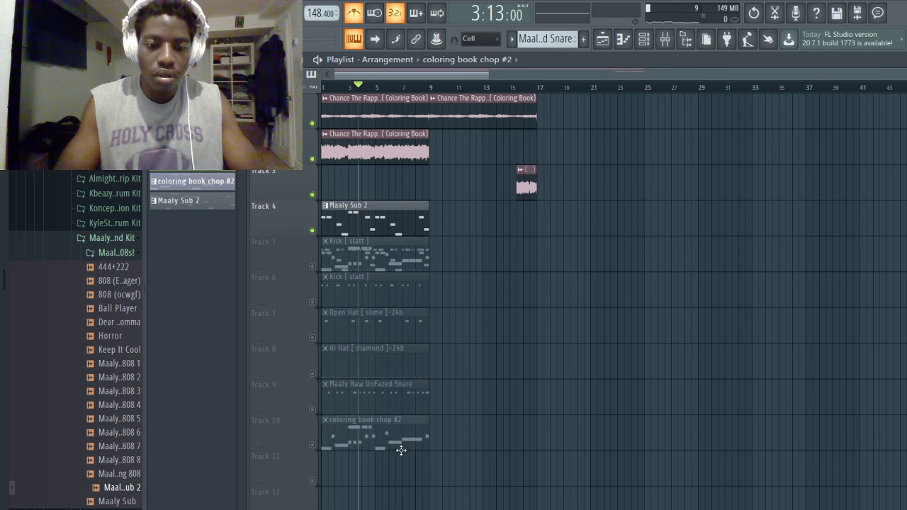
{"action": "mouse_move", "coordinate": [393, 214]}
{"action": "left_mouse_down"}
{"action": "mouse_move", "coordinate": [439, 213]}
{"action": "mouse_move", "coordinate": [398, 211]}
{"action": "left_mouse_up"}
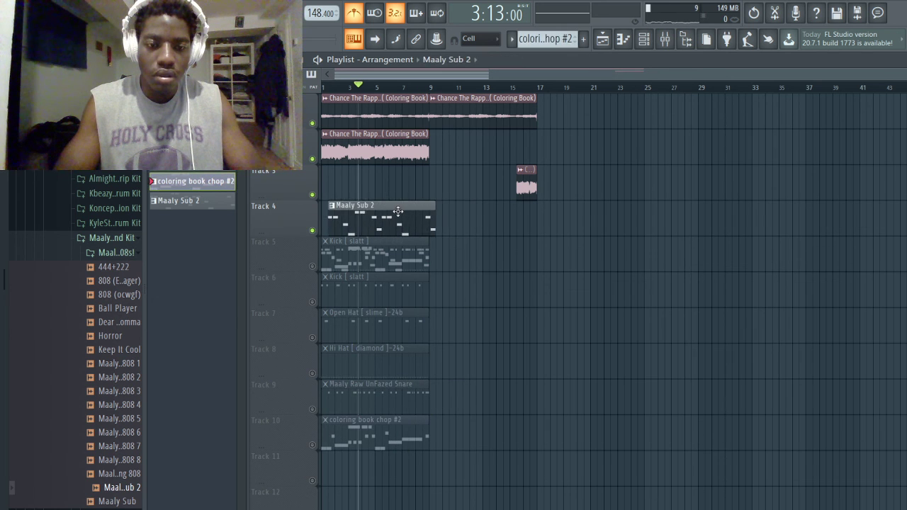
- Unmute Tracks 5 to 10 so the split channel clips play
{"action": "left_click_drag", "start_coordinate": [428, 416], "coordinate": [334, 254]}
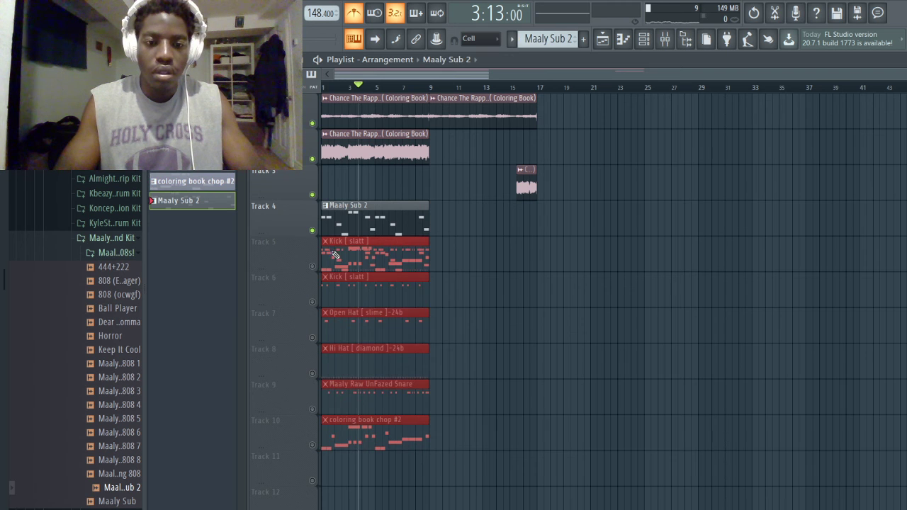
{"action": "left_click", "coordinate": [313, 267]}
{"action": "left_click", "coordinate": [313, 302]}
{"action": "left_click", "coordinate": [313, 338]}
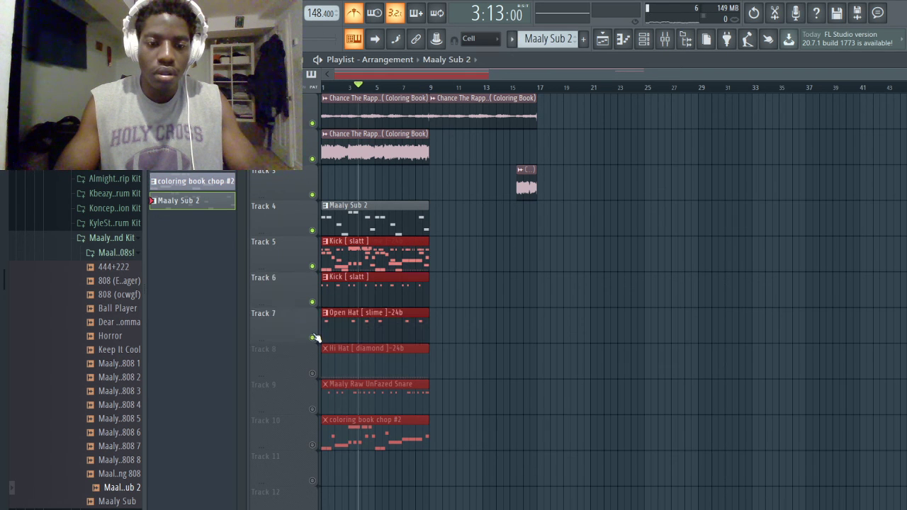
{"action": "left_click", "coordinate": [313, 373]}
{"action": "left_click", "coordinate": [312, 409]}
{"action": "left_click", "coordinate": [313, 445]}
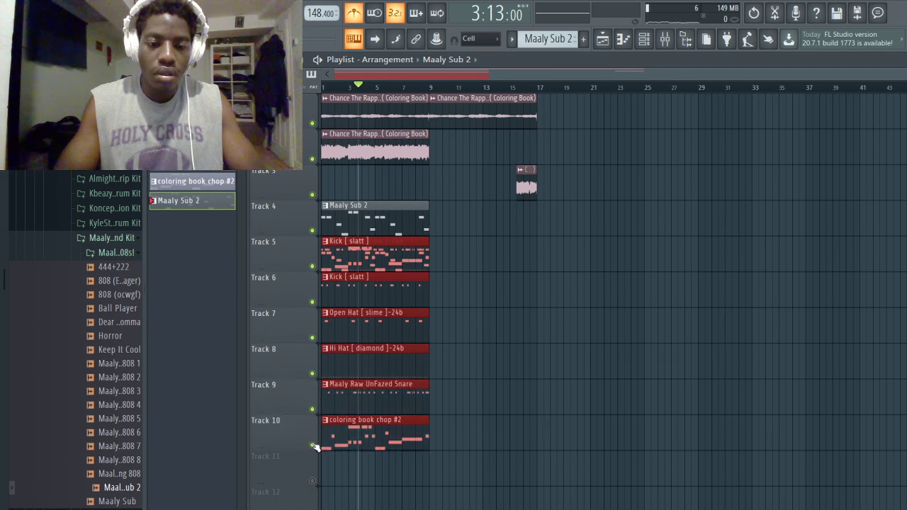
- Duplicate the Track 4 to 10 clips to bar 9, and copy the whole bar 9 to 16 section to bars 17 and 25
{"action": "left_click_drag", "start_coordinate": [479, 451], "coordinate": [489, 226]}
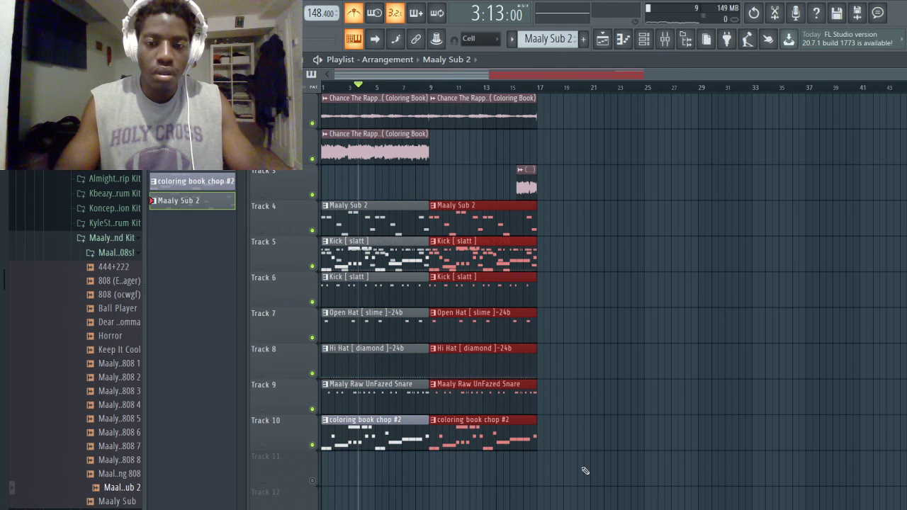
{"action": "left_click_drag", "start_coordinate": [582, 486], "coordinate": [676, 136]}
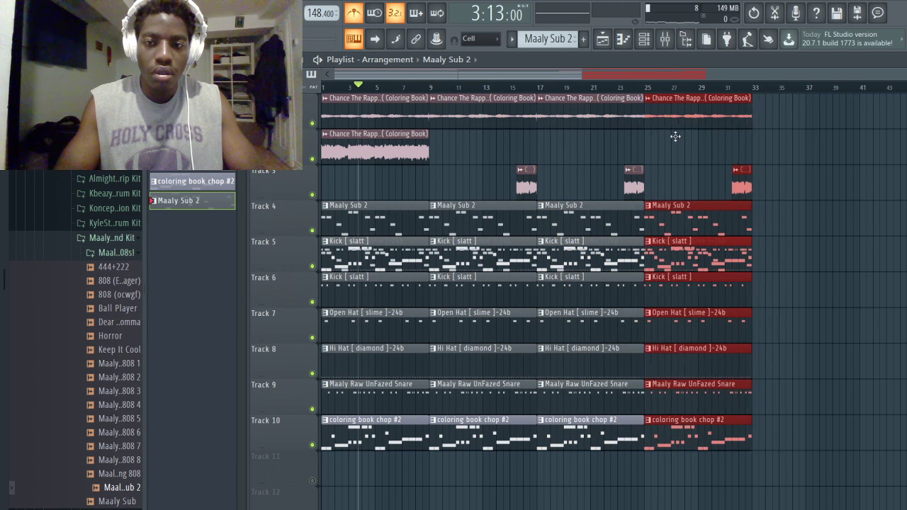
{"action": "left_click", "coordinate": [669, 163]}
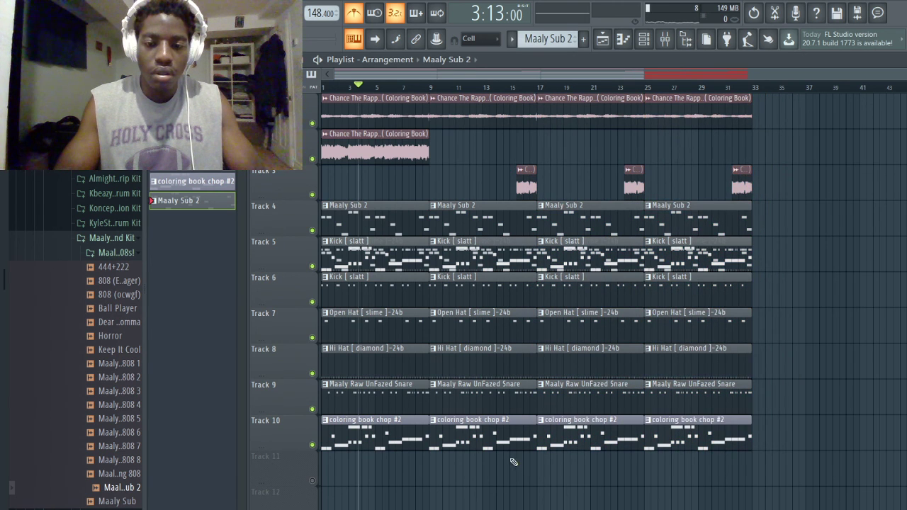
- Delete the coloring book chop #2 clips at bars 1, 9 and 25, and start playback near bar 9
{"action": "right_click", "coordinate": [561, 440]}
{"action": "left_click_drag", "start_coordinate": [519, 436], "coordinate": [619, 440]}
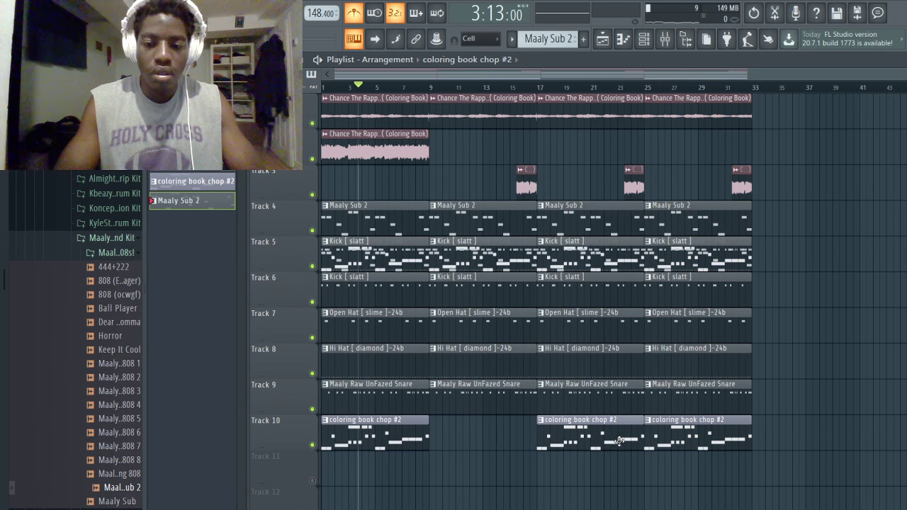
{"action": "right_click", "coordinate": [674, 441]}
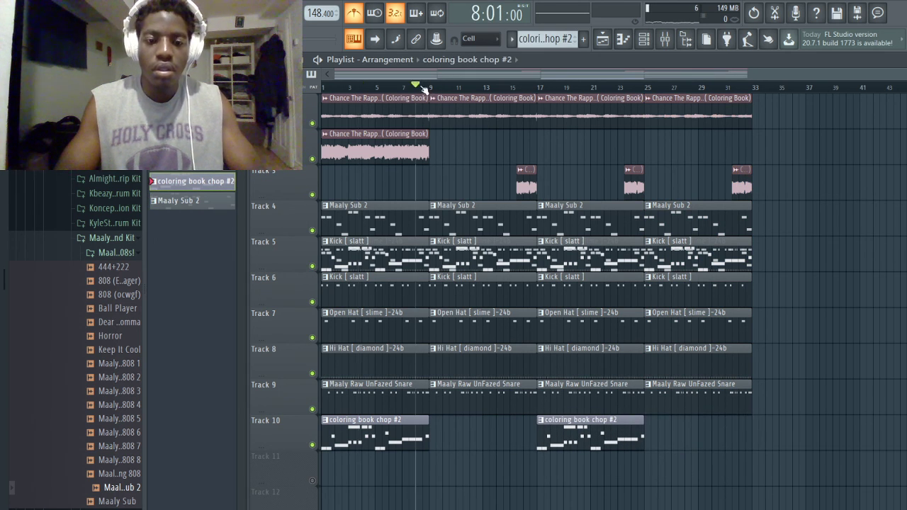
{"action": "right_click", "coordinate": [389, 436]}
{"action": "key", "text": "space"}
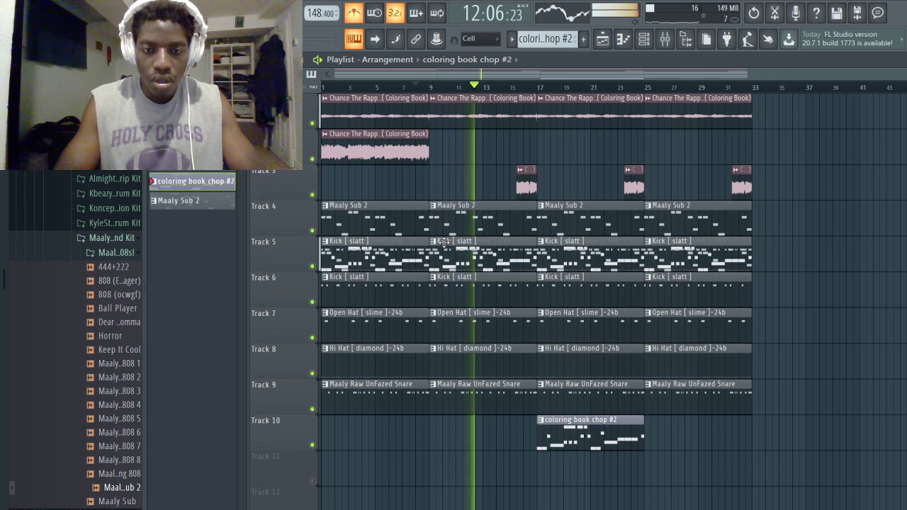
- Delete all the full-pattern clips on Track 5 and move the clips below them up by one track
{"action": "left_click", "coordinate": [506, 264]}
{"action": "left_click_drag", "start_coordinate": [769, 270], "coordinate": [350, 239]}
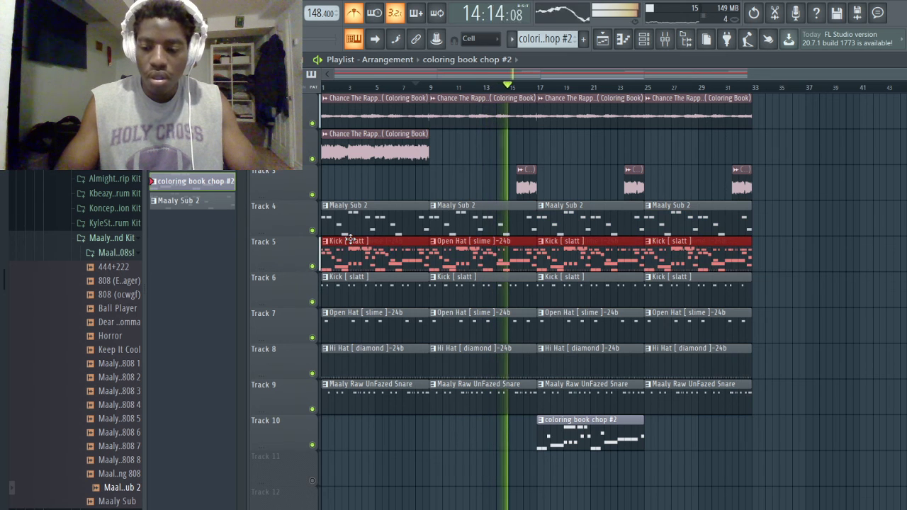
{"action": "key", "text": "Delete"}
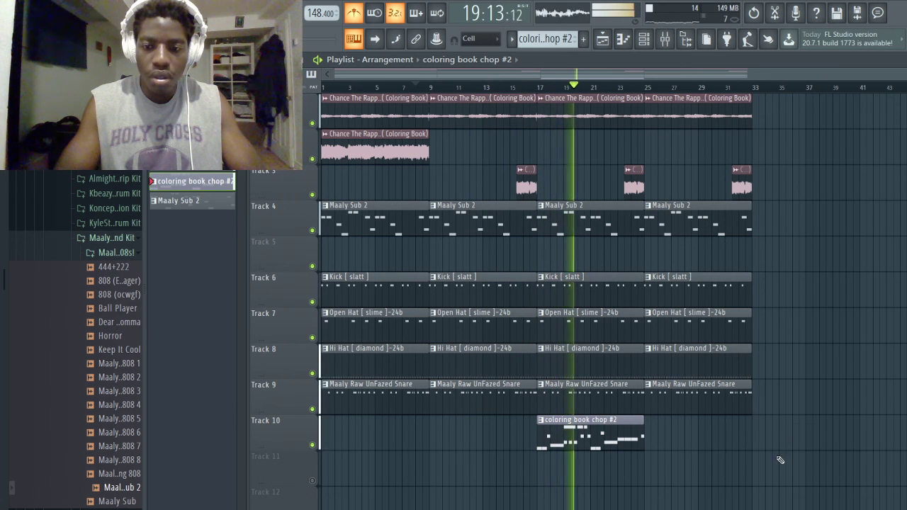
{"action": "left_click_drag", "start_coordinate": [776, 484], "coordinate": [373, 261]}
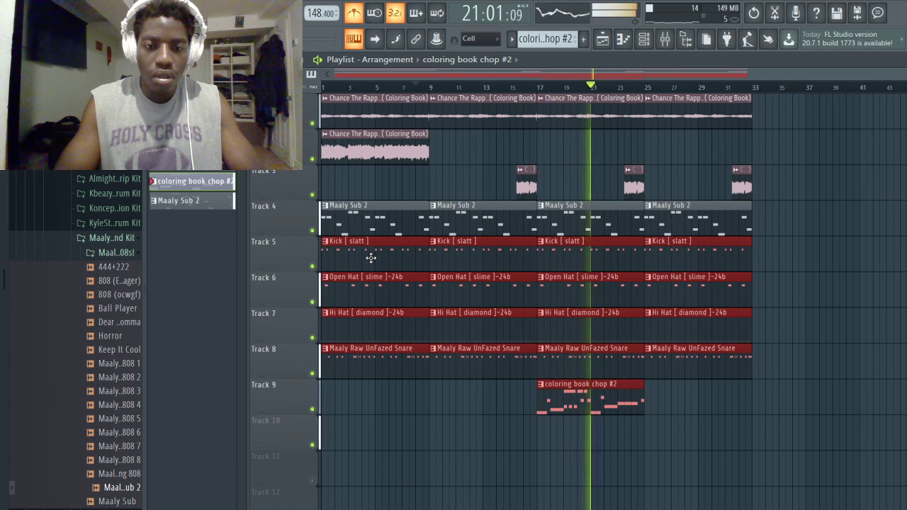
{"action": "key", "text": "ctrl+d"}
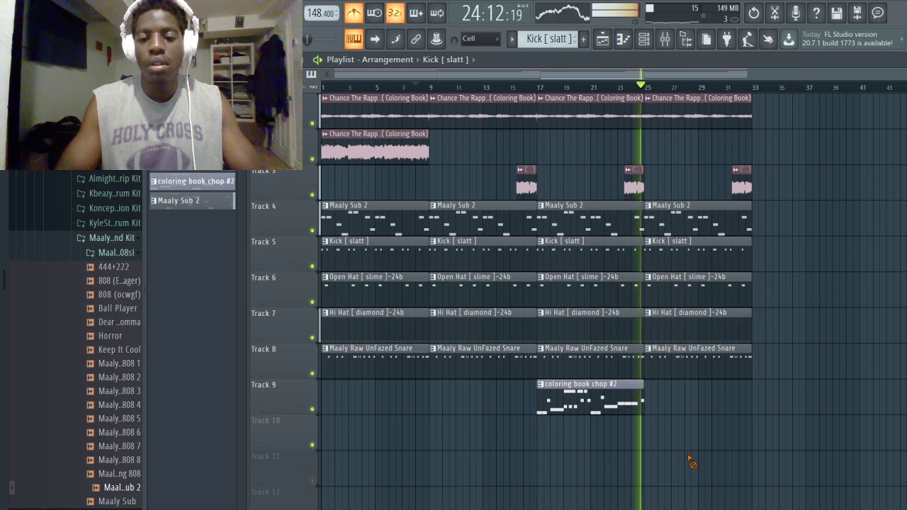
- Move the coloring book chop #2 clip to bar 9 and add another at bar 25 while playing from about bar 9
{"action": "left_click", "coordinate": [430, 88]}
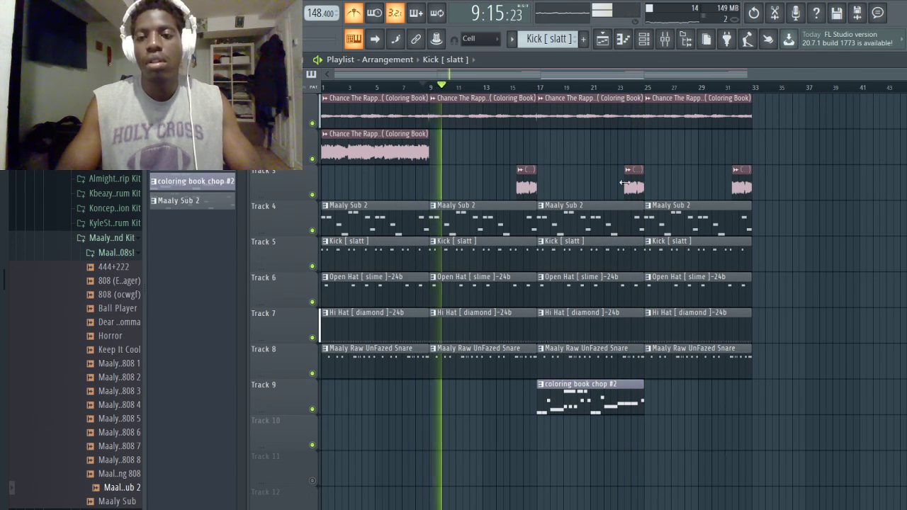
{"action": "left_click_drag", "start_coordinate": [591, 383], "coordinate": [483, 380]}
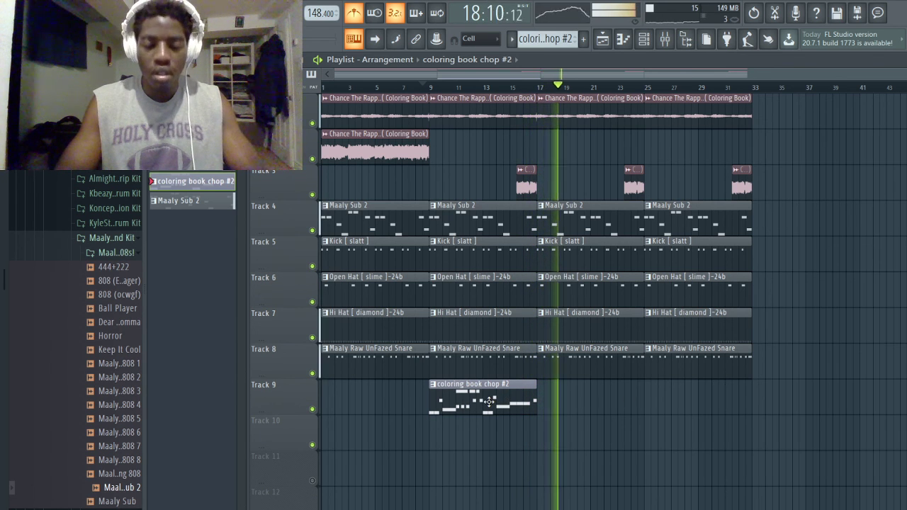
{"action": "left_click", "coordinate": [669, 398]}
{"action": "left_click_drag", "start_coordinate": [735, 423], "coordinate": [702, 418]}
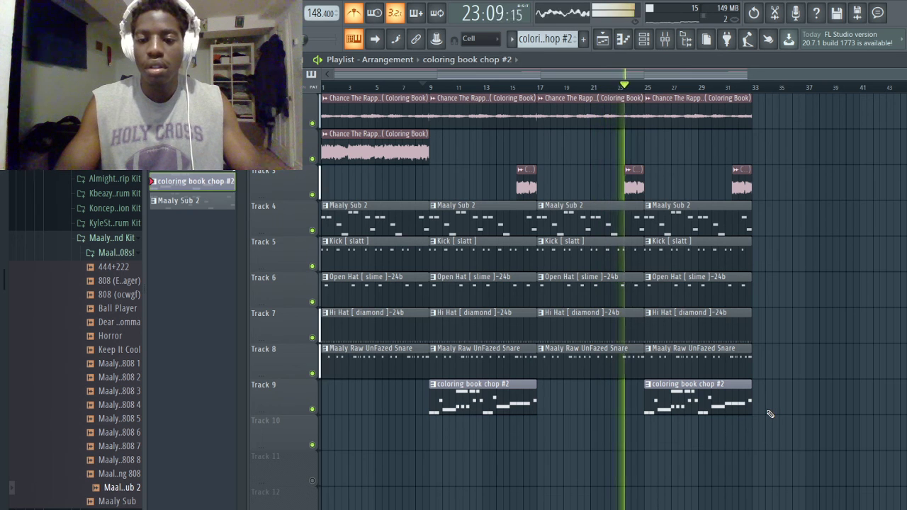
{"action": "key", "text": "space"}
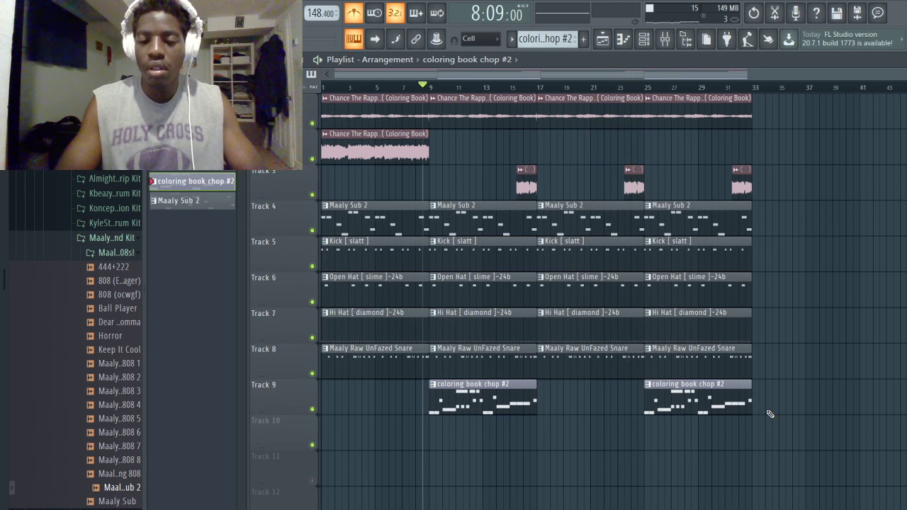
- Delete all clips in bars 25 to 32 and replace them with a copy of the bar 9 to 24 clips starting at bar 25
{"action": "left_click_drag", "start_coordinate": [767, 411], "coordinate": [684, 116]}
{"action": "key", "text": "Delete"}
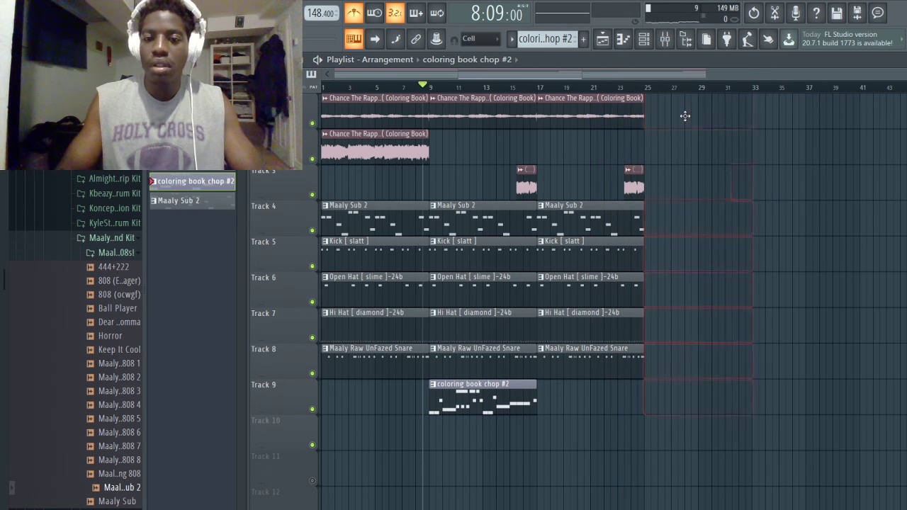
{"action": "left_click_drag", "start_coordinate": [710, 460], "coordinate": [453, 118]}
{"action": "key", "text": "ctrl+b"}
{"action": "left_click_drag", "start_coordinate": [659, 135], "coordinate": [665, 135]}
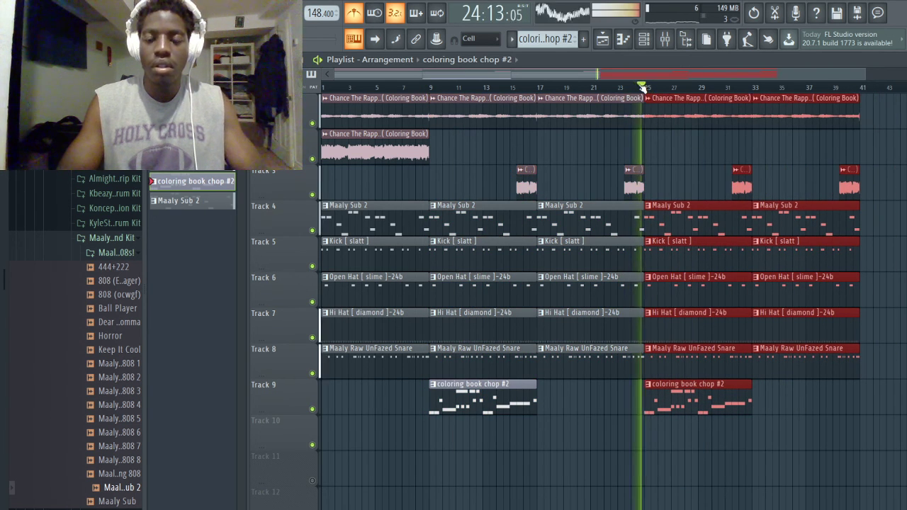
{"action": "key", "text": "ctrl+d"}
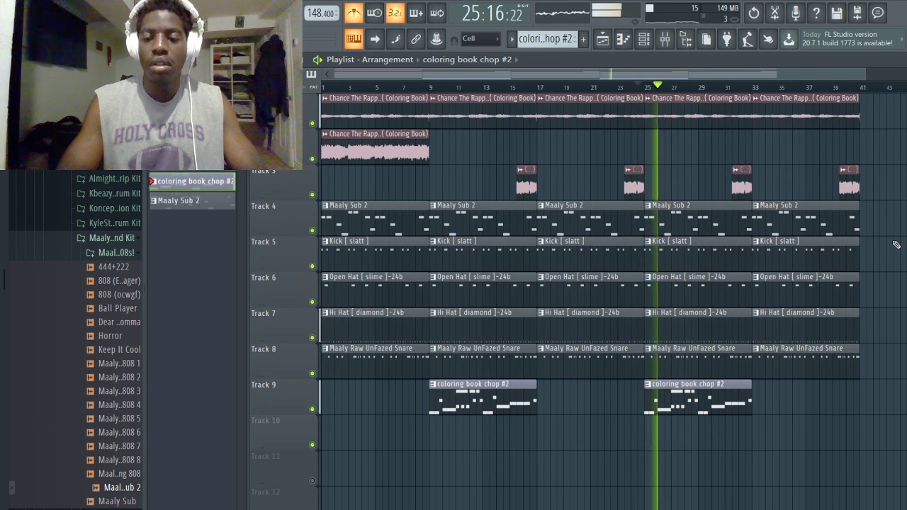
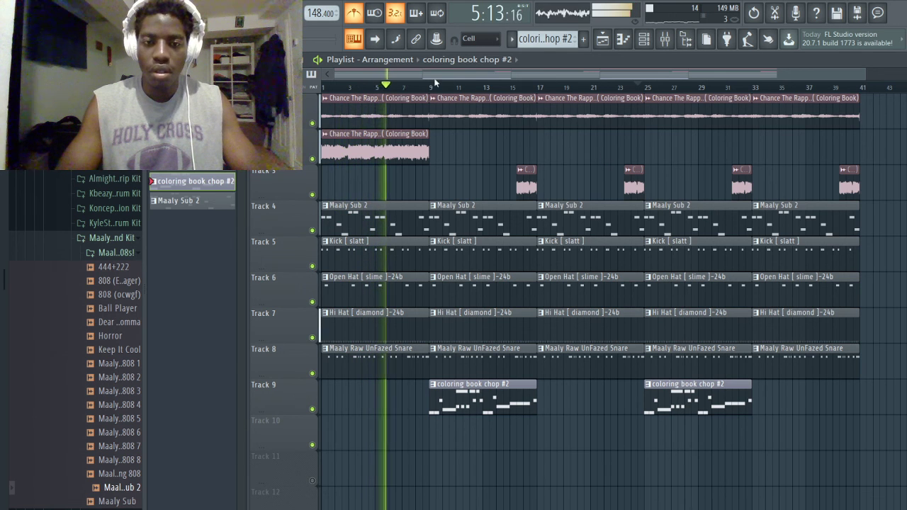
- Select bars 1 to 16 as the playback range and listen to the opening sections
{"action": "left_click_drag", "start_coordinate": [324, 86], "coordinate": [537, 97]}
{"action": "left_click", "coordinate": [523, 87]}
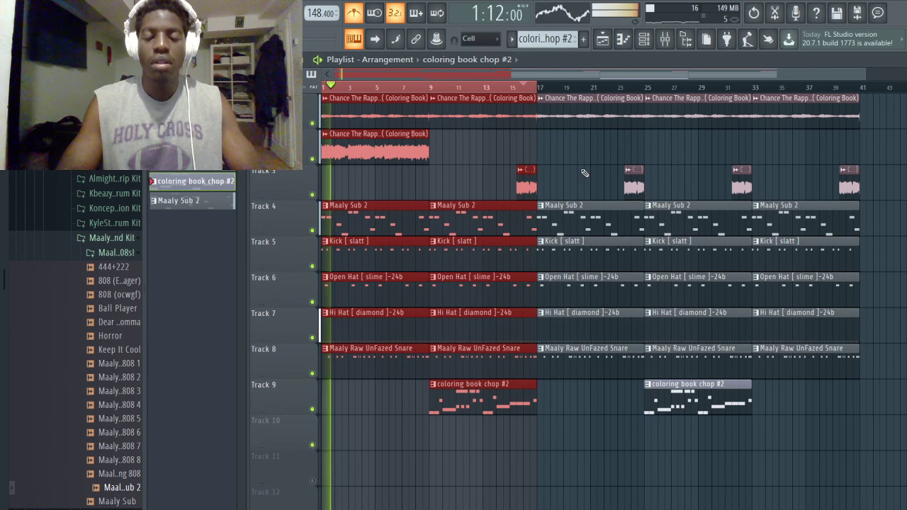
{"action": "left_click", "coordinate": [563, 157]}
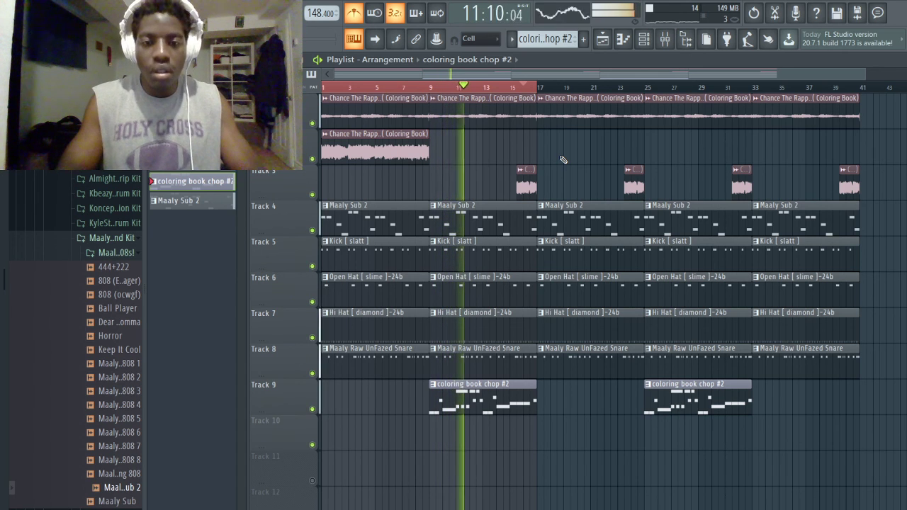
- Delete the short sample clip before bar 17, add coloring book chop #2 clips at bars 17 and 33, and delete the one at bar 25
{"action": "scroll", "coordinate": [447, 95], "scroll_direction": "up", "scroll_amount": 1}
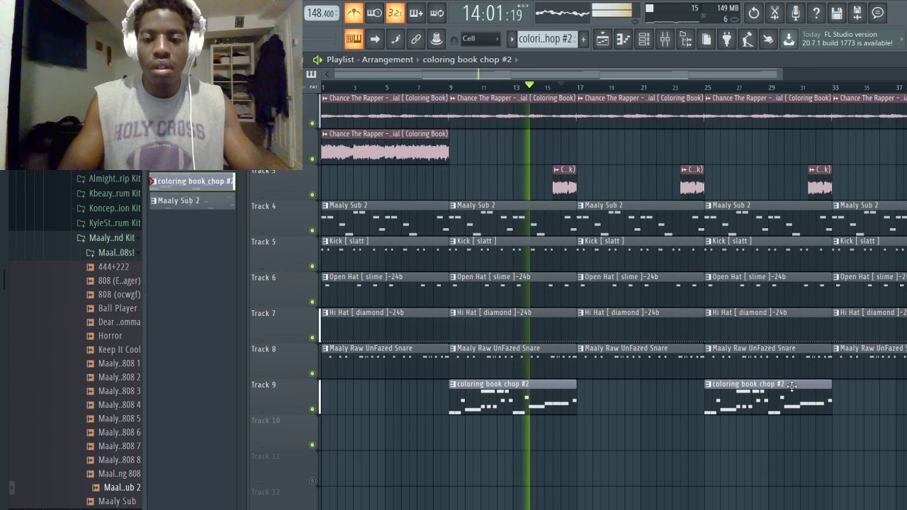
{"action": "scroll", "coordinate": [791, 386], "scroll_direction": "down", "scroll_amount": 2}
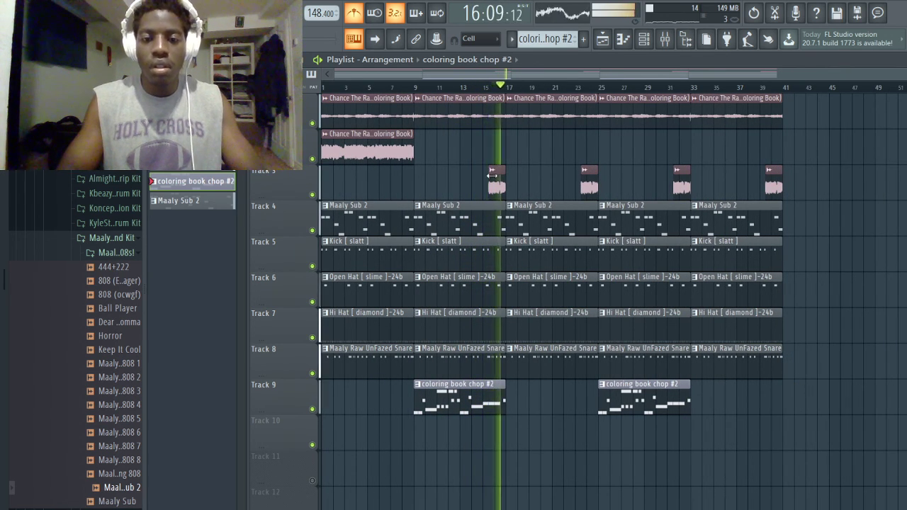
{"action": "right_click", "coordinate": [496, 187]}
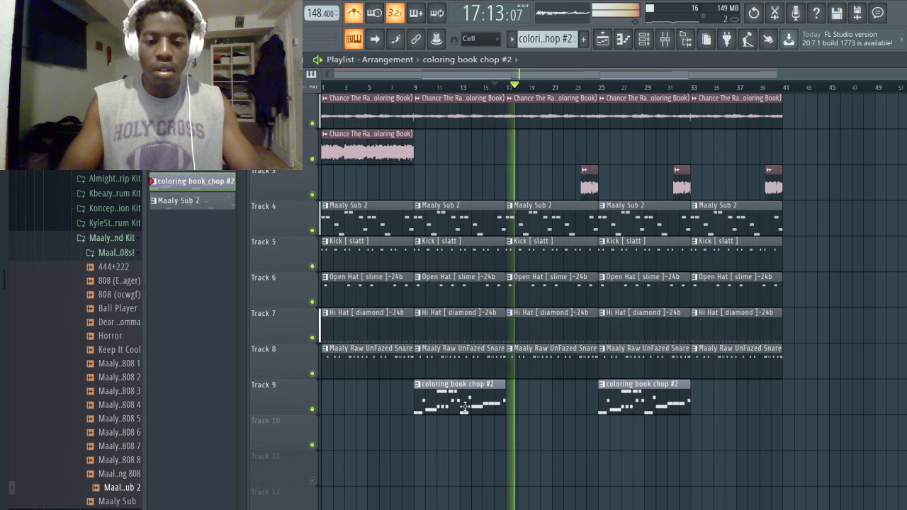
{"action": "left_click_drag", "start_coordinate": [581, 416], "coordinate": [548, 416]}
{"action": "right_click", "coordinate": [629, 397]}
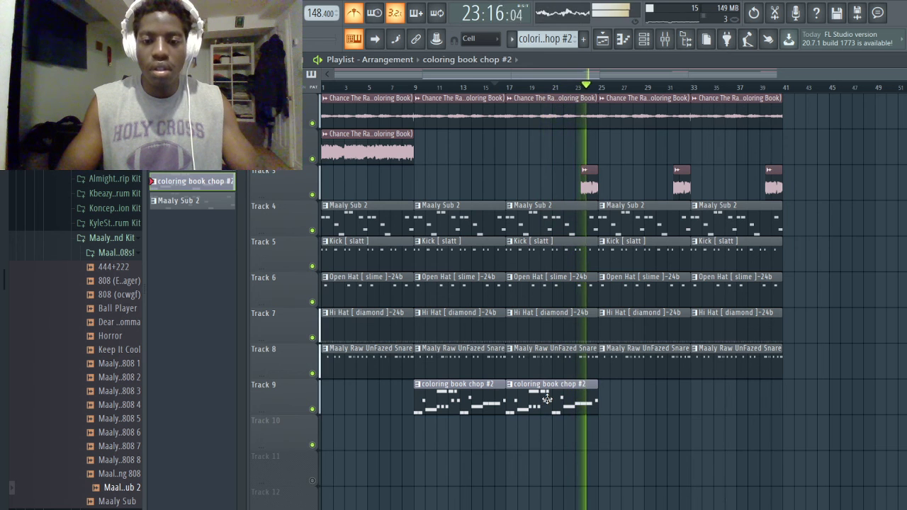
{"action": "left_click", "coordinate": [736, 412]}
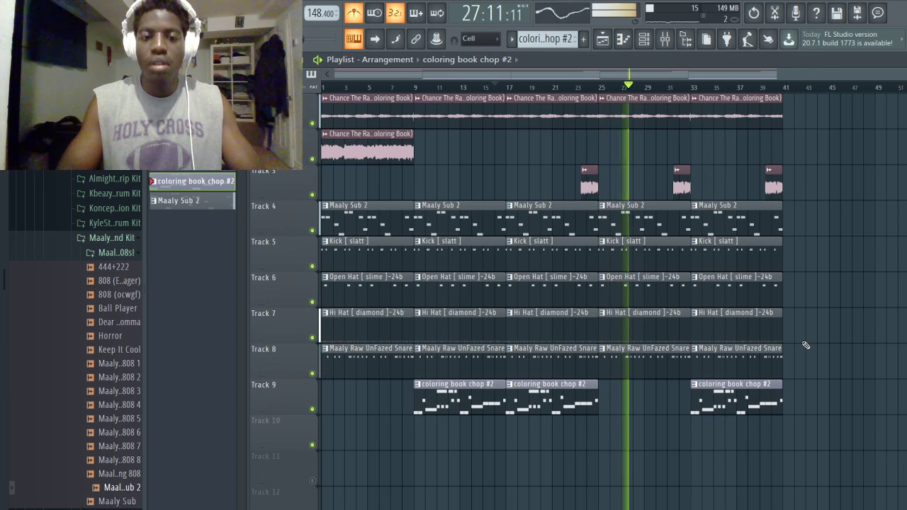
- Select bars 1 to 40 as the playback range and delete the Maaly Raw UnFazed Snare clip at bar 33
{"action": "key", "text": "ctrl+a"}
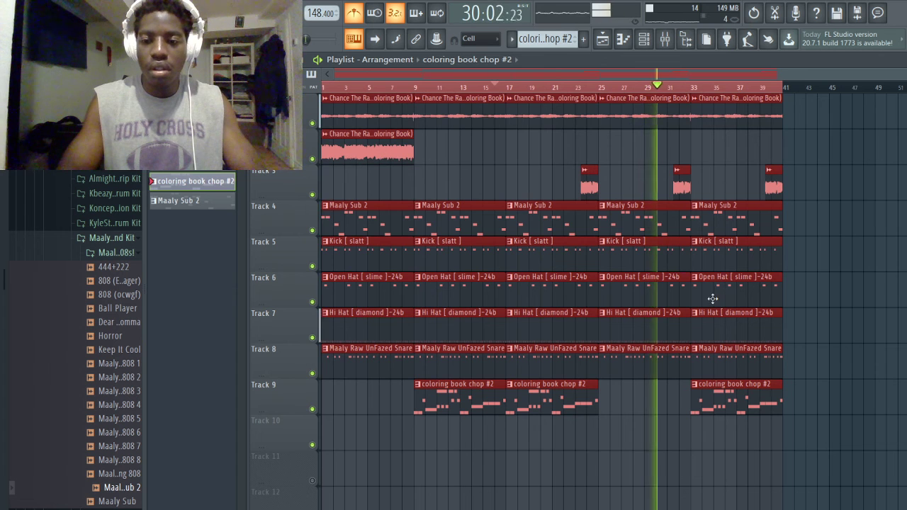
{"action": "left_click", "coordinate": [824, 357]}
{"action": "right_click", "coordinate": [737, 354]}
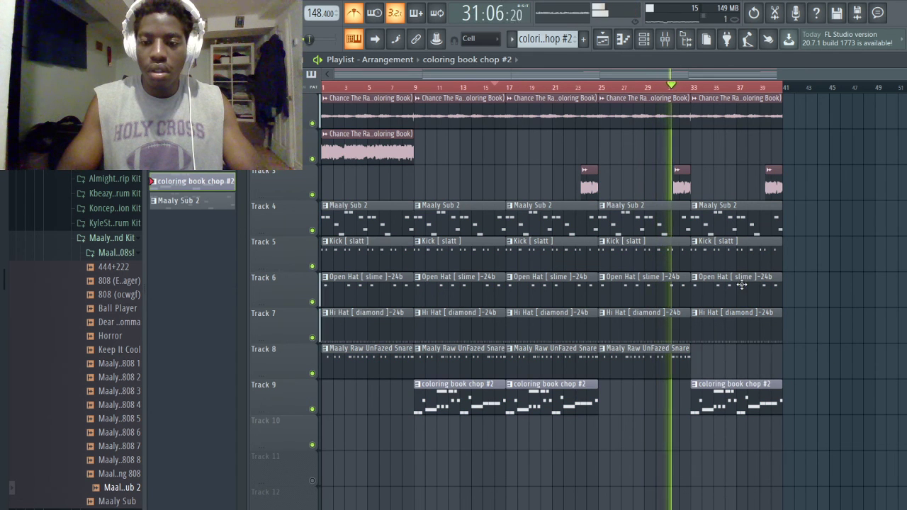
- Delete the Open Hat, Maaly Sub 2 and Kick clips at bar 33 and add a Maaly Raw UnFazed Snare clip there
{"action": "right_click", "coordinate": [741, 284]}
{"action": "right_click", "coordinate": [739, 224]}
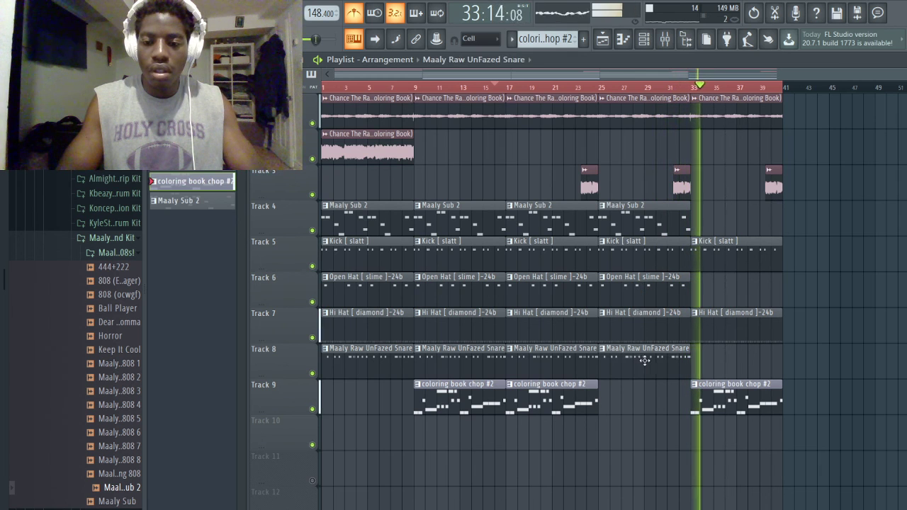
{"action": "left_click", "coordinate": [737, 357]}
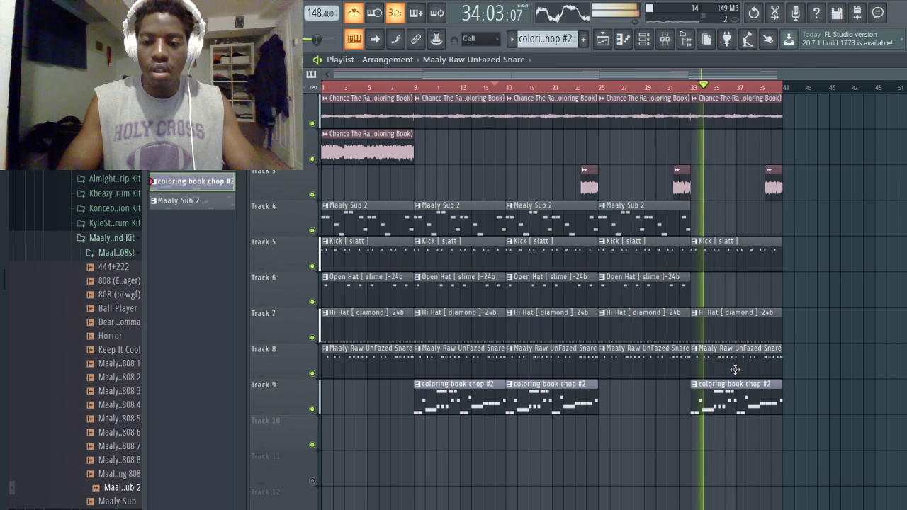
{"action": "right_click", "coordinate": [745, 256]}
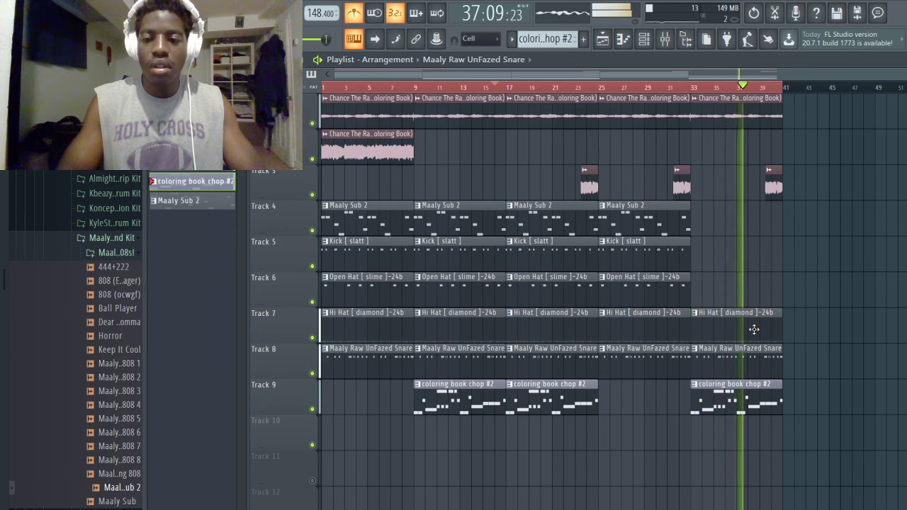
- Duplicate all clips in bars 1 to 40 so that the copy starts at bar 41
{"action": "left_click_drag", "start_coordinate": [855, 447], "coordinate": [353, 119]}
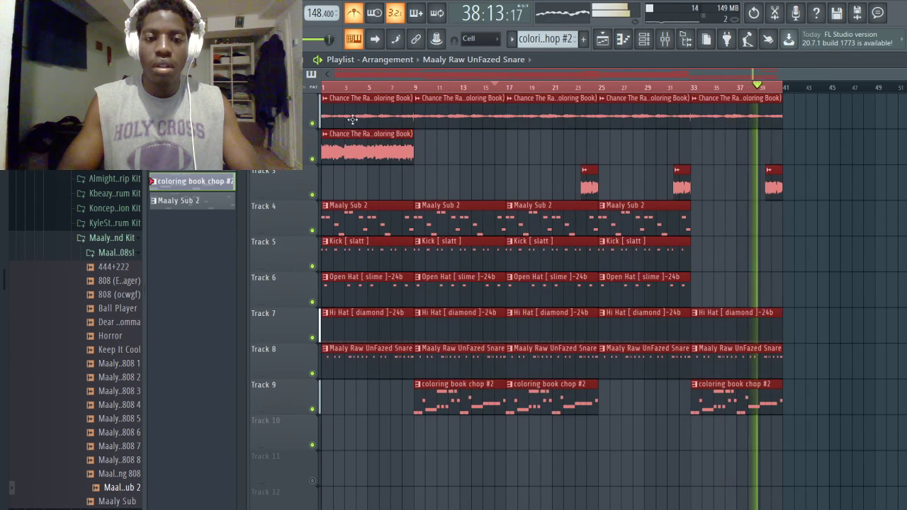
{"action": "key", "text": "ctrl+b"}
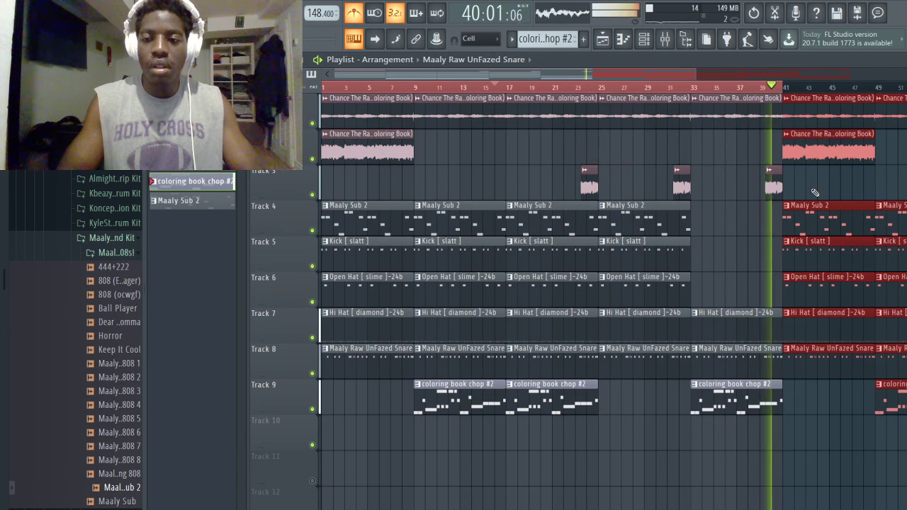
{"action": "left_click", "coordinate": [737, 253]}
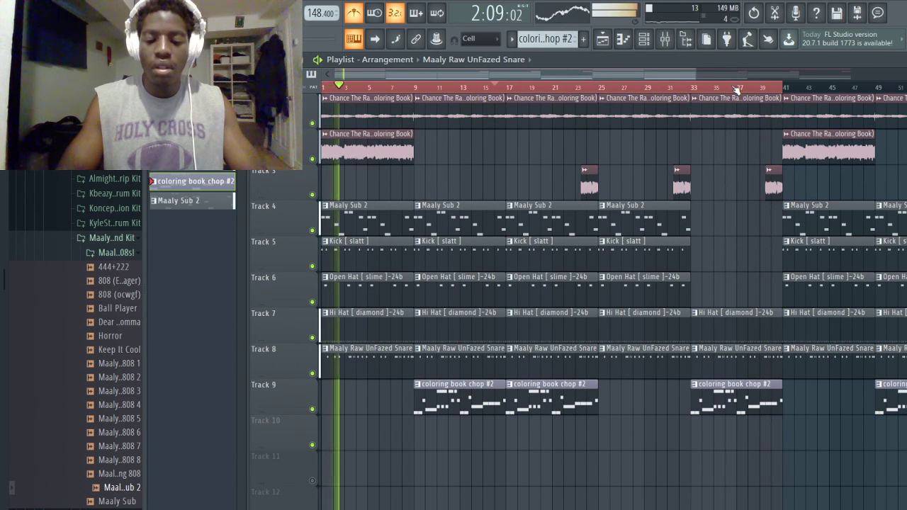
- Move the coloring book chop #2 clip from bar 17 to bar 25 and delete all clips from bar 33 onward
{"action": "scroll", "coordinate": [737, 88], "scroll_direction": "down", "scroll_amount": 3}
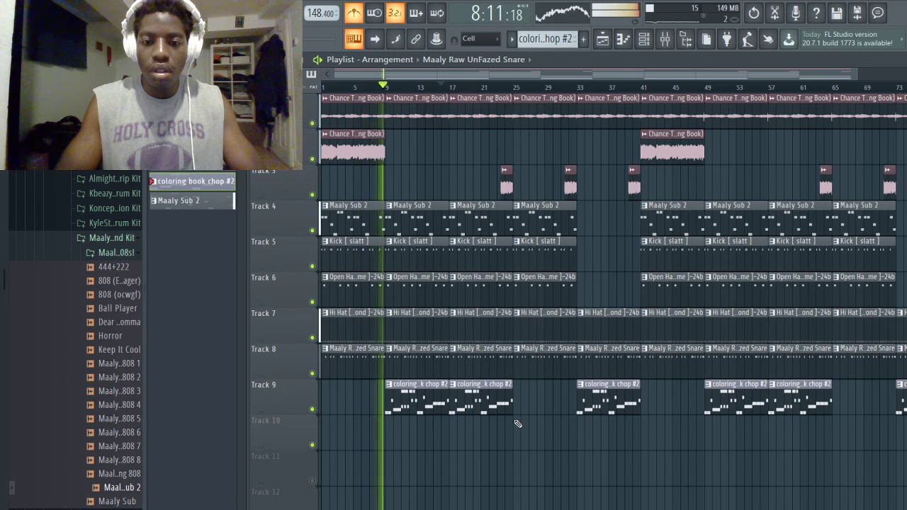
{"action": "left_click_drag", "start_coordinate": [488, 392], "coordinate": [552, 391]}
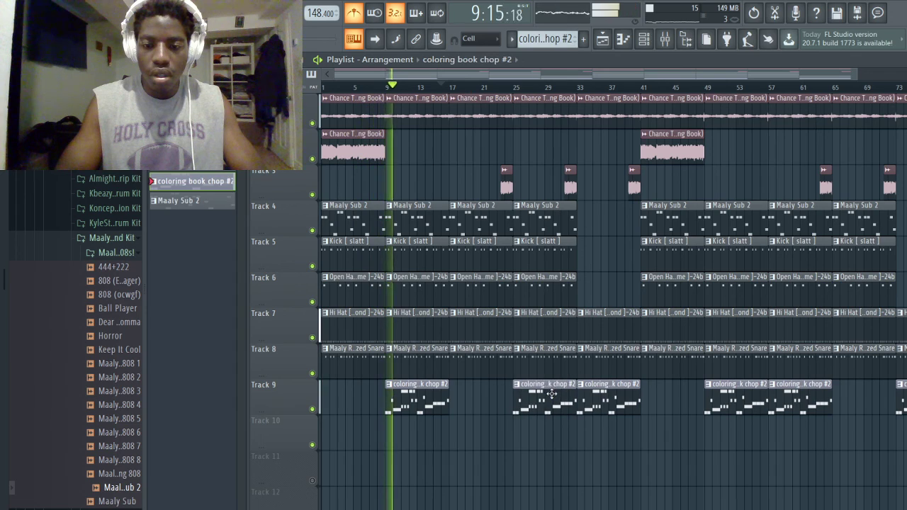
{"action": "scroll", "coordinate": [694, 369], "scroll_direction": "down", "scroll_amount": 2}
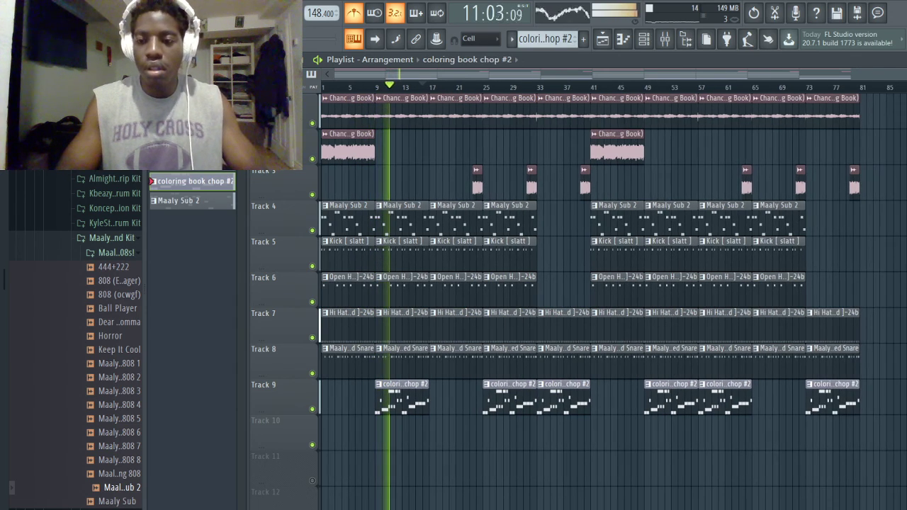
{"action": "left_click_drag", "start_coordinate": [903, 486], "coordinate": [562, 87]}
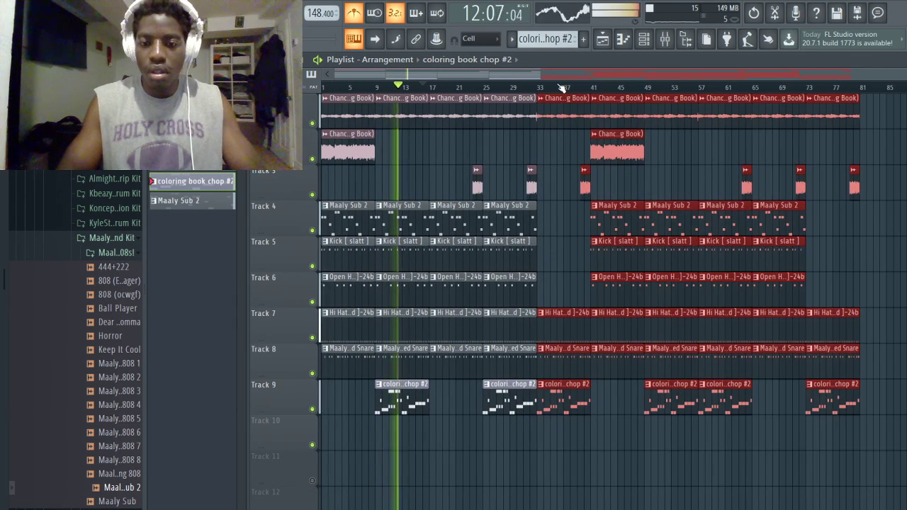
{"action": "key", "text": "Delete"}
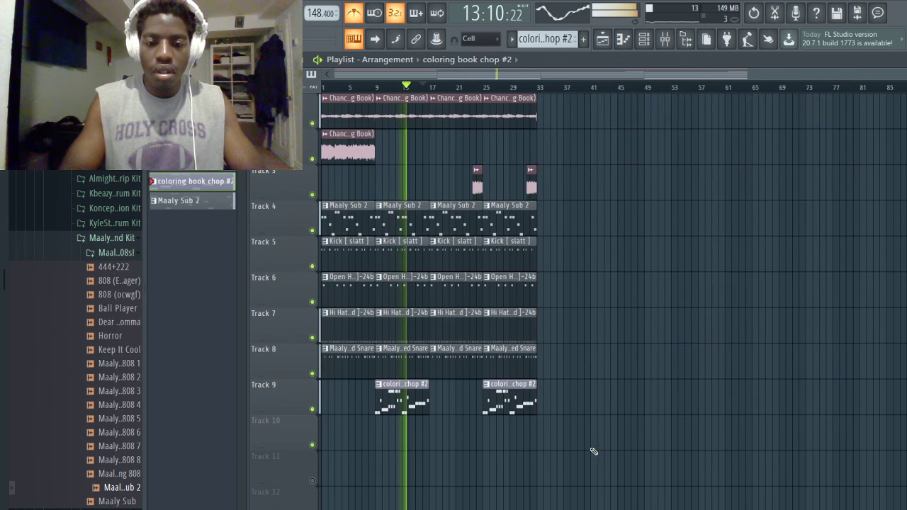
- Duplicate all clips in bars 1 to 32 so that the copy starts at bar 33
{"action": "left_click_drag", "start_coordinate": [581, 447], "coordinate": [322, 93]}
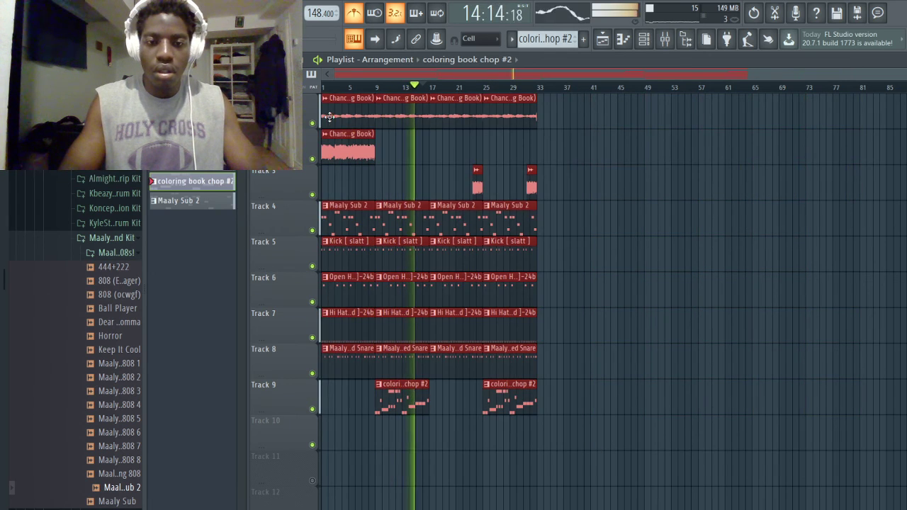
{"action": "key", "text": "ctrl+b"}
{"action": "left_click_drag", "start_coordinate": [546, 141], "coordinate": [552, 142]}
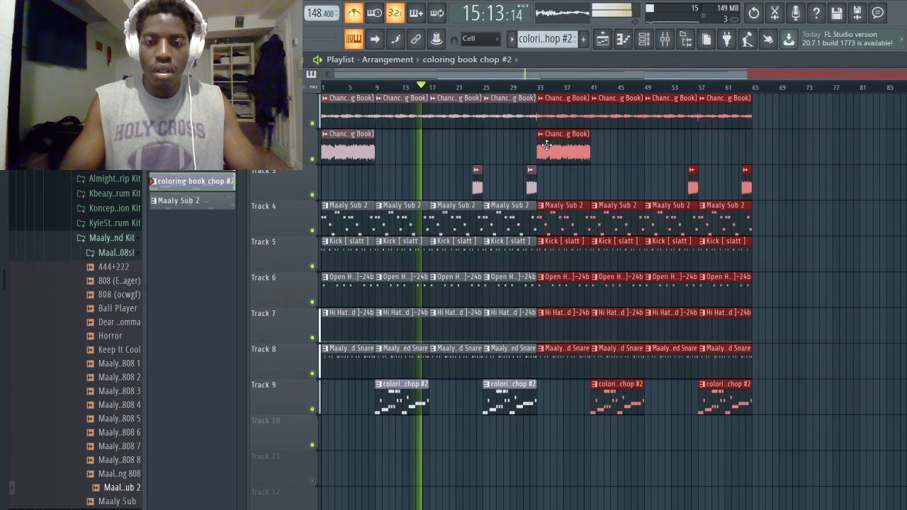
{"action": "left_click", "coordinate": [604, 190]}
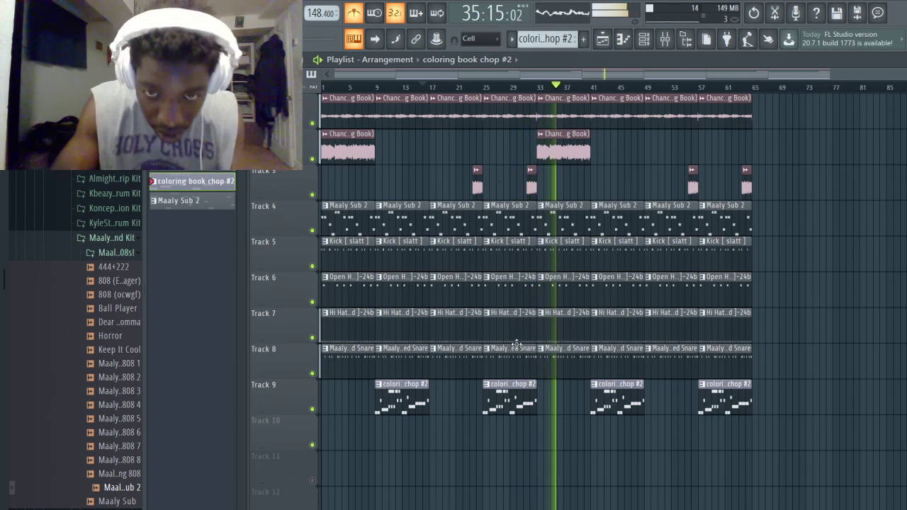
- Try bars 25 to 32 without the Hi Hat and Maaly Raw UnFazed Snare clips, then restore both
{"action": "right_click", "coordinate": [516, 320]}
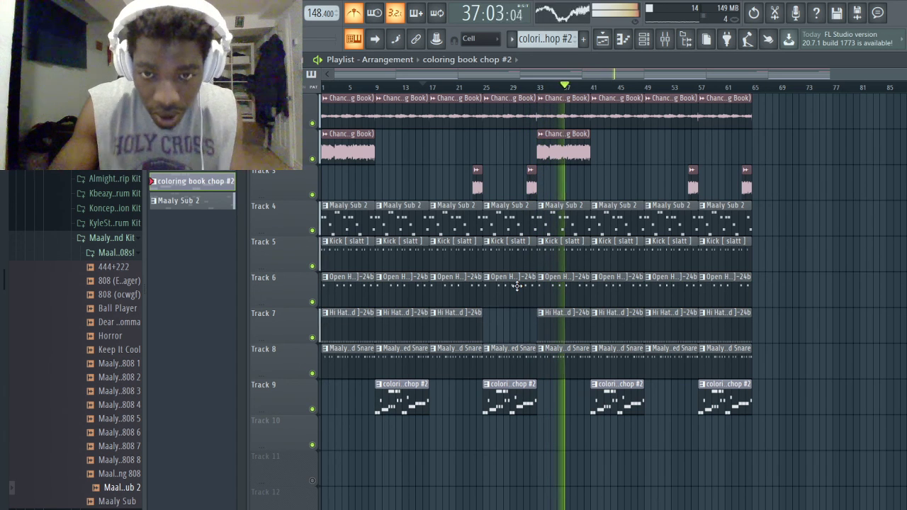
{"action": "right_click", "coordinate": [507, 352]}
{"action": "left_click", "coordinate": [480, 85]}
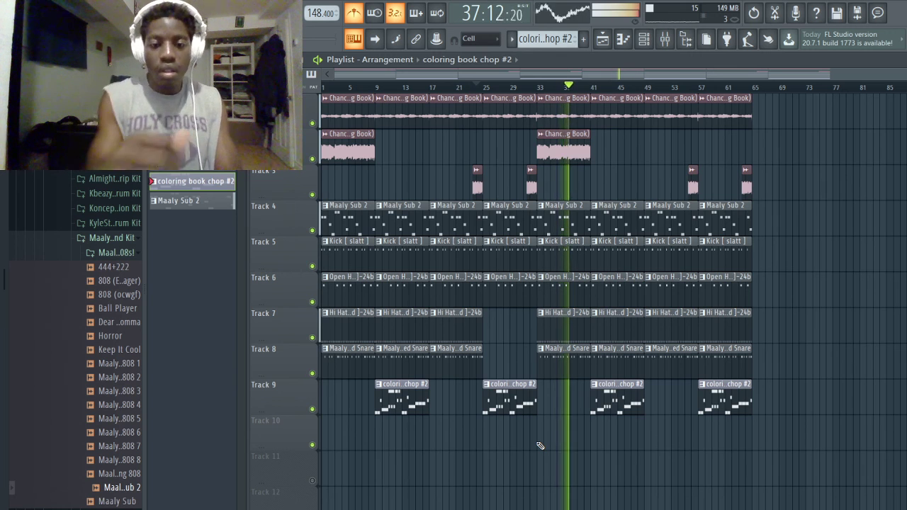
{"action": "left_click", "coordinate": [508, 333]}
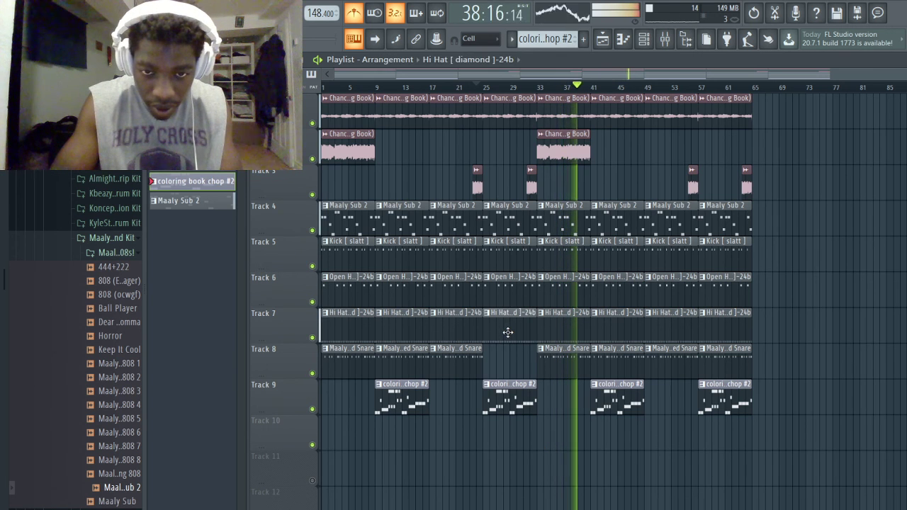
{"action": "left_click", "coordinate": [523, 364]}
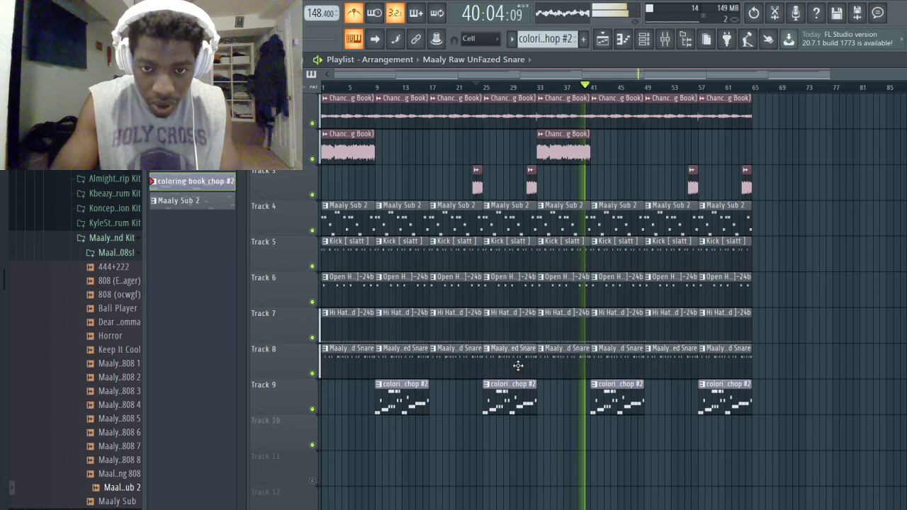
{"action": "left_click_drag", "start_coordinate": [518, 366], "coordinate": [498, 363]}
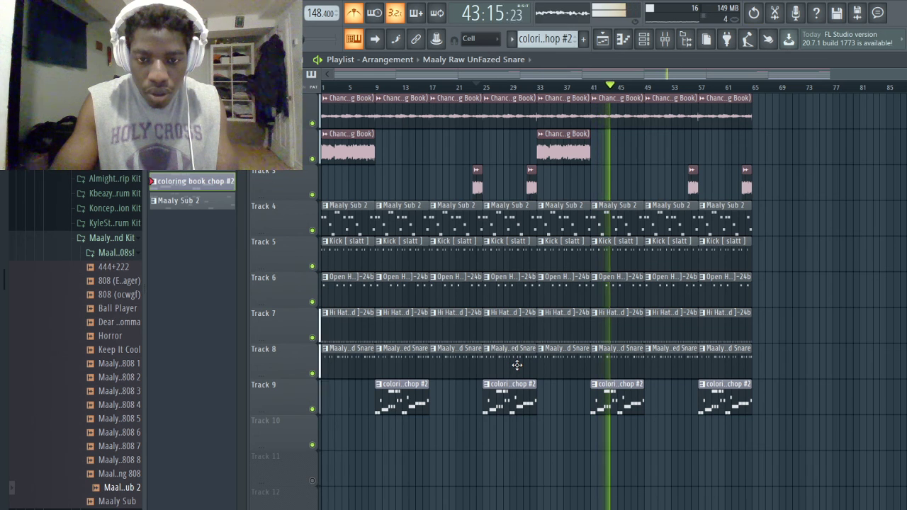
- Delete the Kick and Maaly Sub 2 clips at bar 25 and play the song from bar 24
{"action": "right_click", "coordinate": [508, 270]}
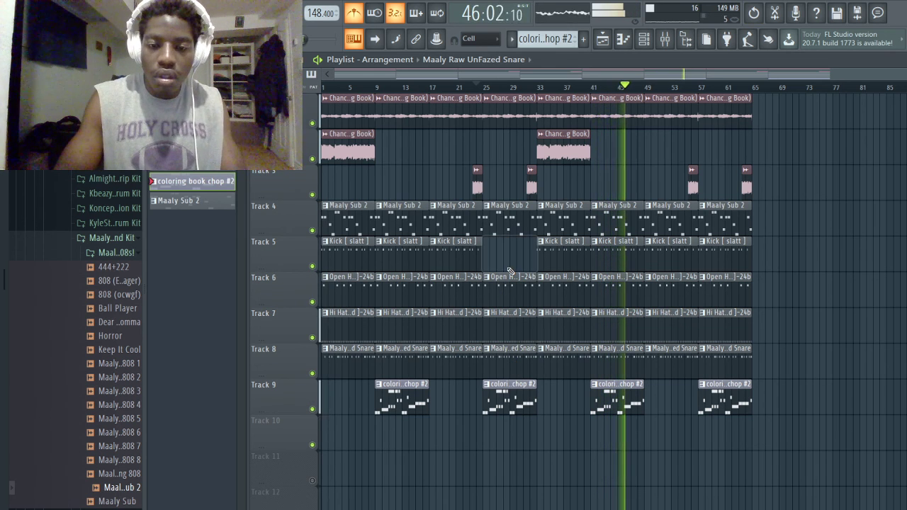
{"action": "right_click", "coordinate": [510, 216]}
{"action": "left_click", "coordinate": [479, 86]}
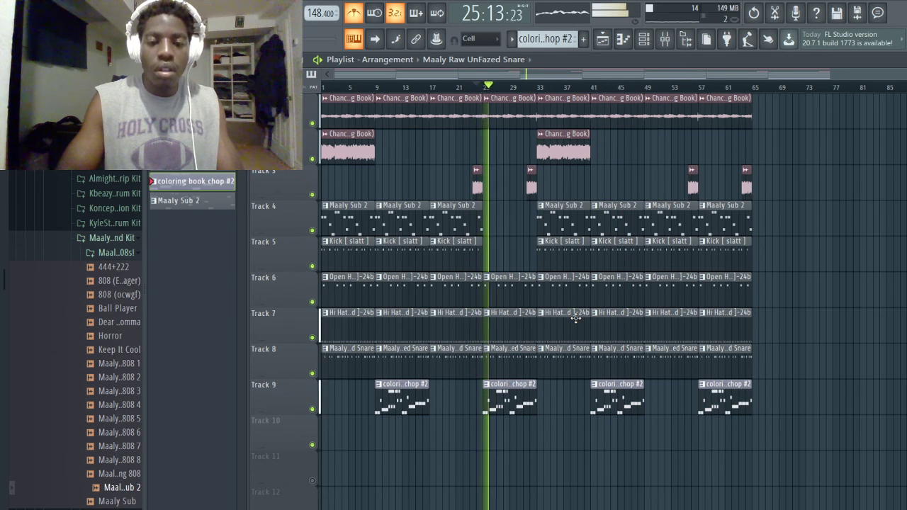
- Place a Chance The Rapper sample clip on the second track at bar 25 and delete the coloring book chop #2 clip there
{"action": "left_click", "coordinate": [554, 148]}
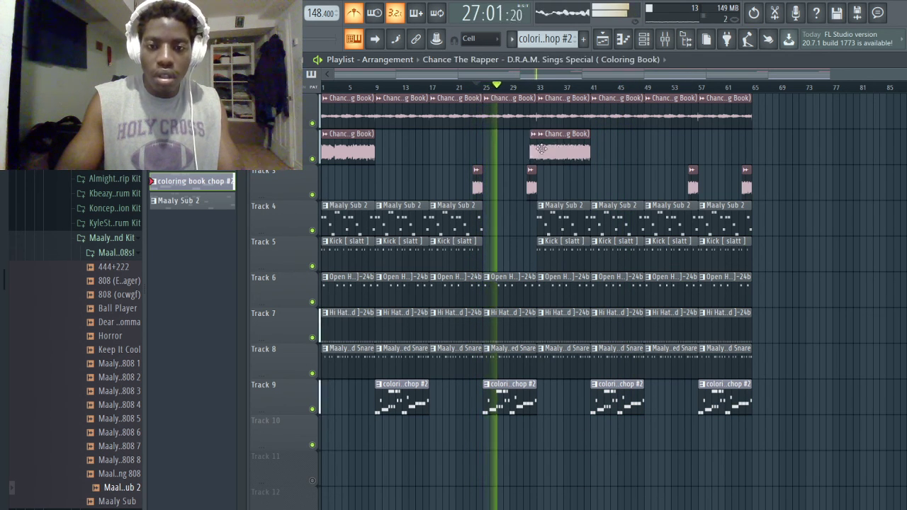
{"action": "left_click", "coordinate": [489, 147]}
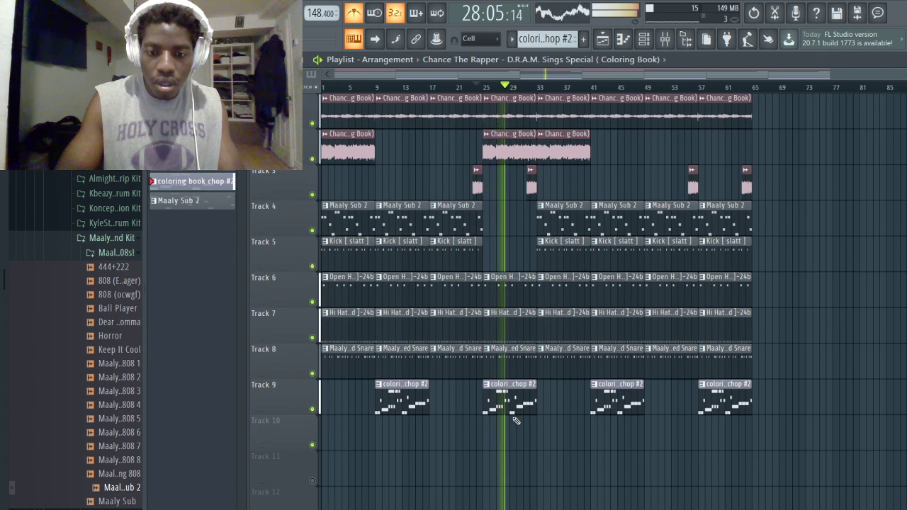
{"action": "right_click", "coordinate": [524, 414]}
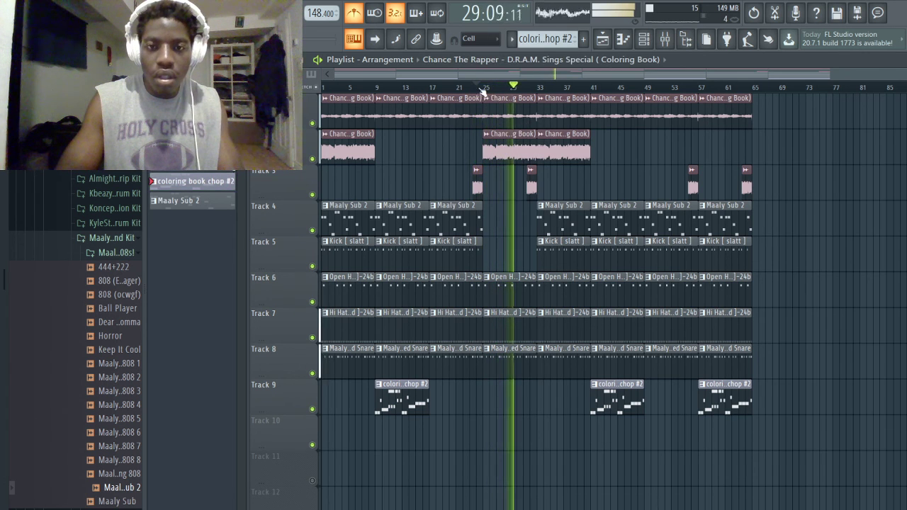
{"action": "key", "text": "space"}
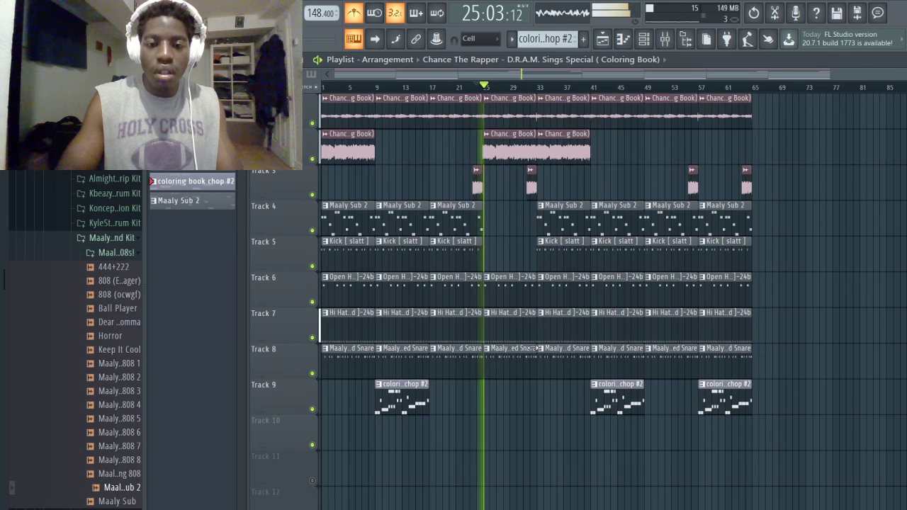
- Add a Maaly Sub 2 clip at bar 25, delete the second track's sample clip there, and replay the section
{"action": "left_click", "coordinate": [493, 218]}
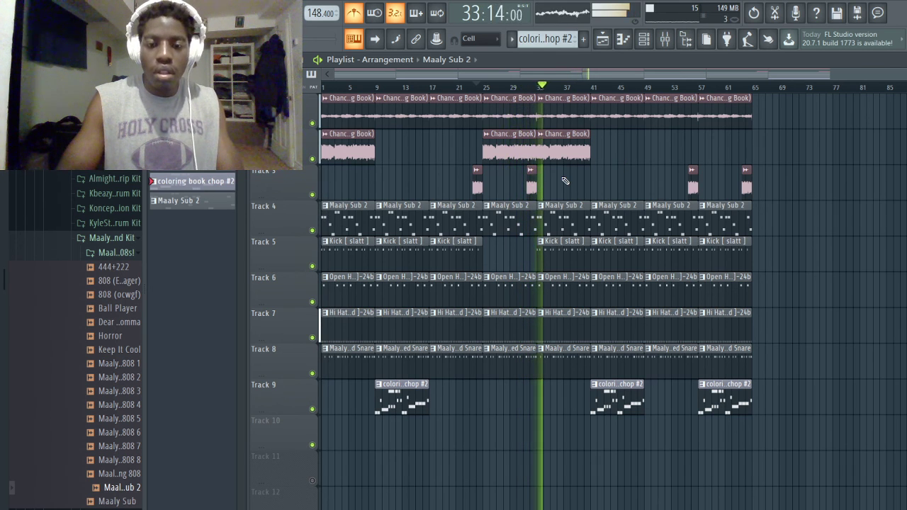
{"action": "key", "text": "space"}
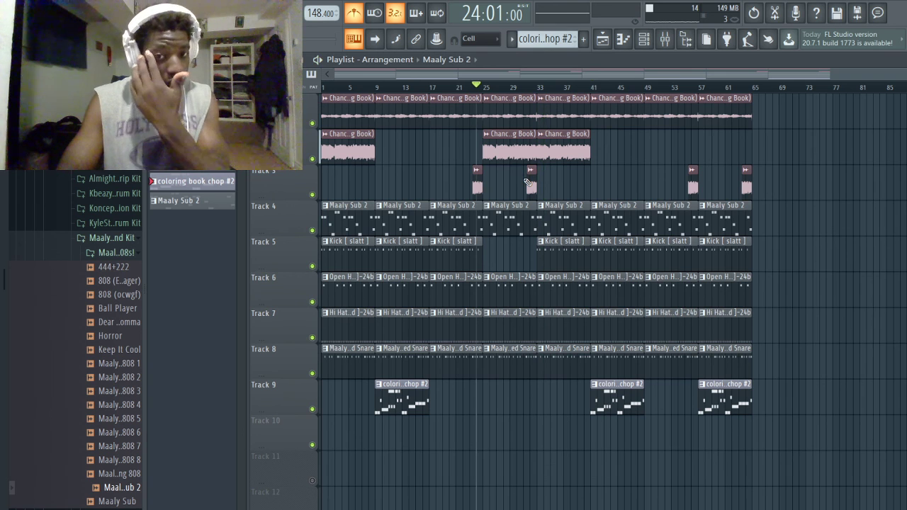
{"action": "right_click", "coordinate": [519, 147]}
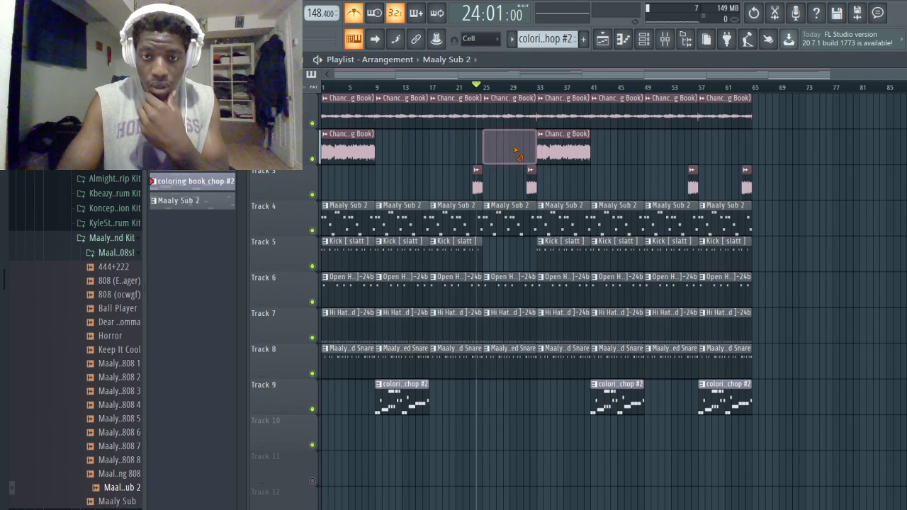
{"action": "key", "text": "space"}
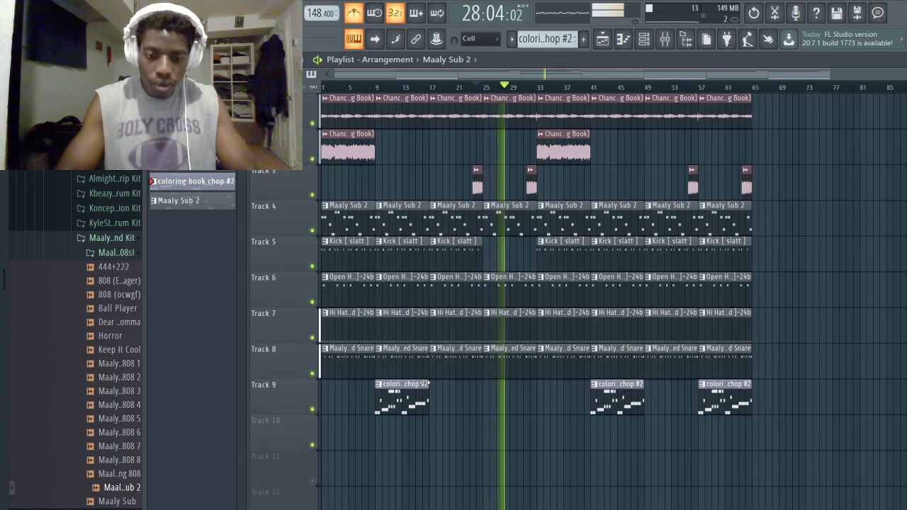
- Add coloring book chop #2 clips at bars 17 and 25, listen from bar 24, and delete the one at bar 17
{"action": "left_click", "coordinate": [433, 395]}
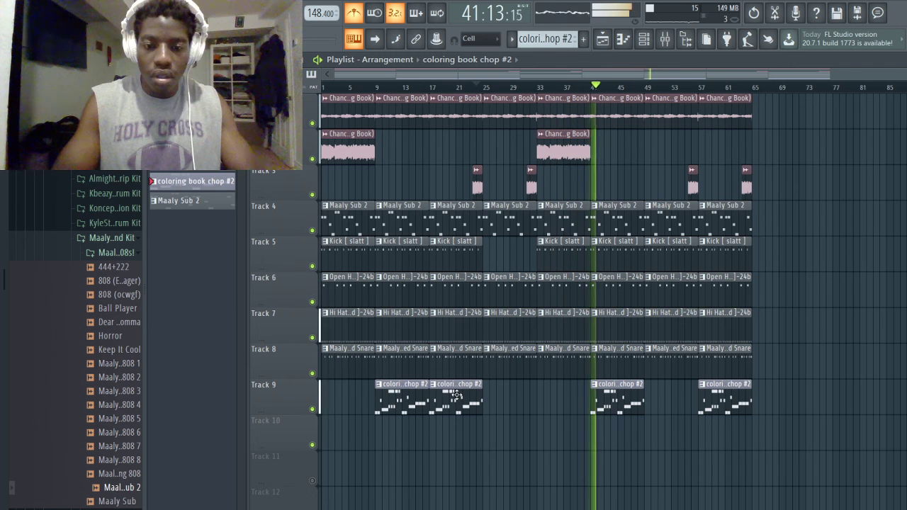
{"action": "left_click", "coordinate": [496, 397]}
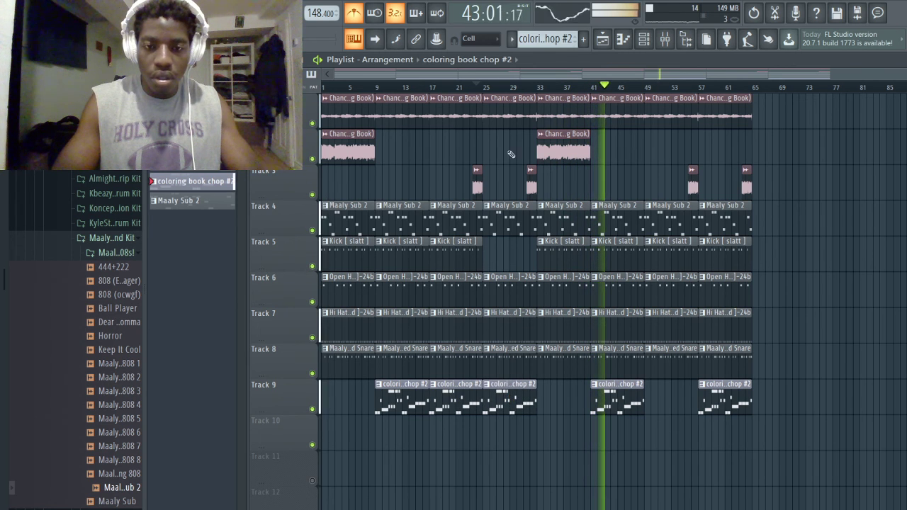
{"action": "left_click", "coordinate": [486, 86]}
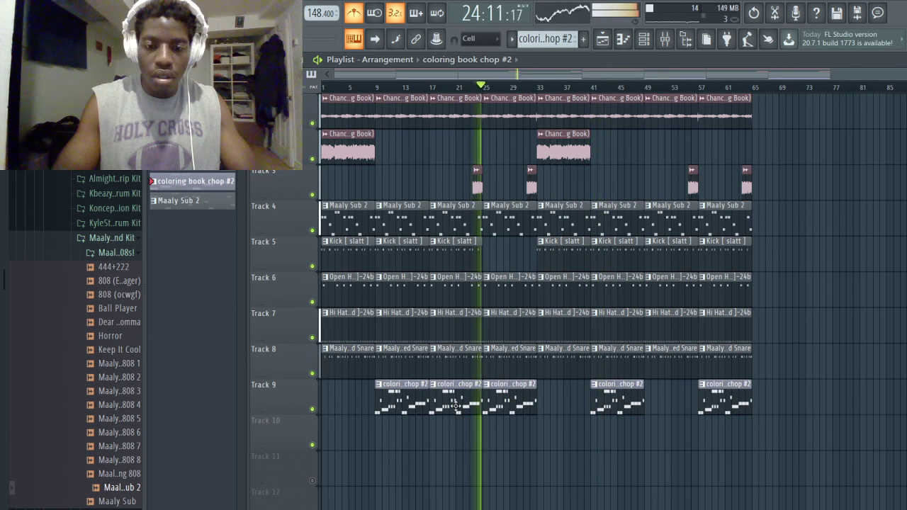
{"action": "right_click", "coordinate": [456, 406]}
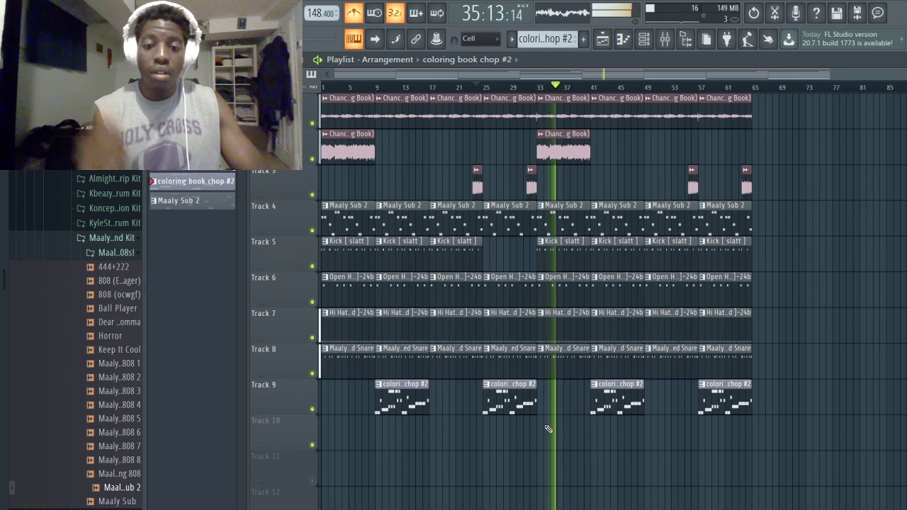
- Delete all clips from bar 33 onward and replace them with a copy of bars 1–32 starting at bar 33
{"action": "key", "text": "space"}
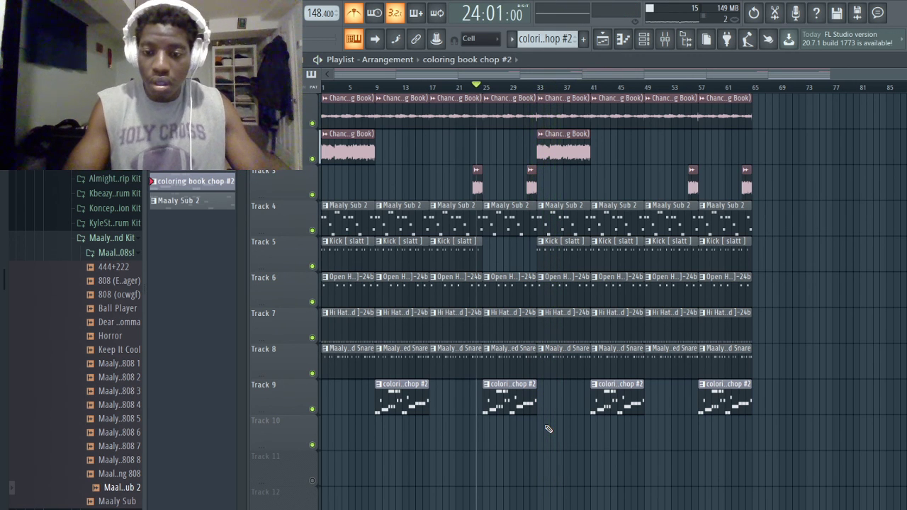
{"action": "left_click_drag", "start_coordinate": [787, 449], "coordinate": [556, 99]}
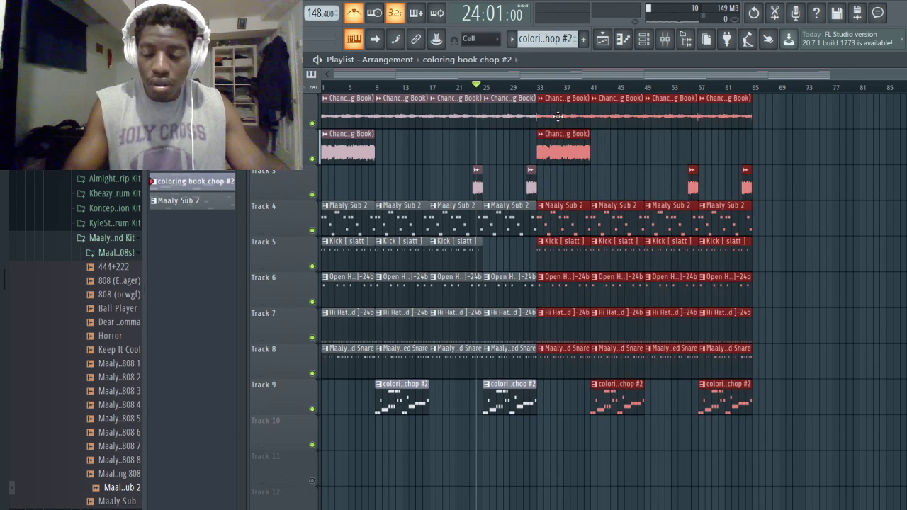
{"action": "key", "text": "Delete"}
{"action": "key", "text": "ctrl+a"}
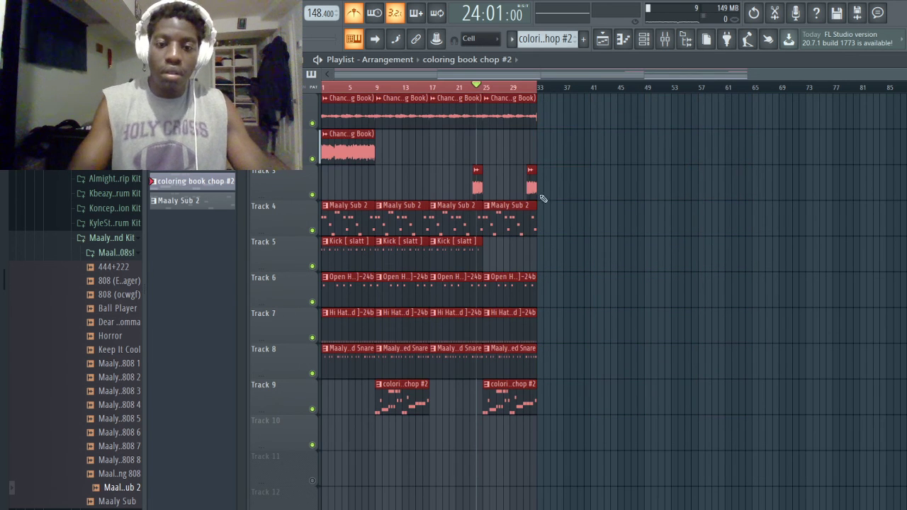
{"action": "key", "text": "ctrl+v"}
{"action": "left_click_drag", "start_coordinate": [723, 188], "coordinate": [680, 188]}
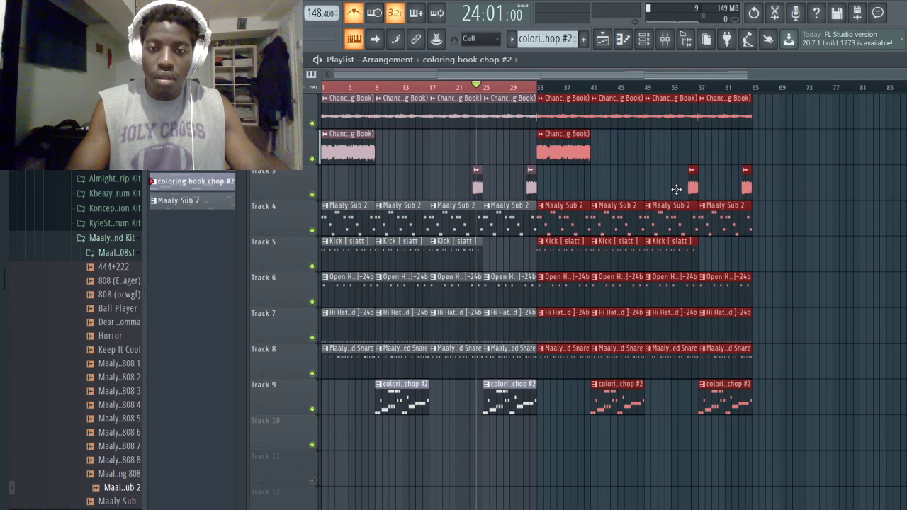
- Listen to the arrangement from bar 24 through the copied second half
{"action": "scroll", "coordinate": [502, 87], "scroll_direction": "up", "scroll_amount": 2}
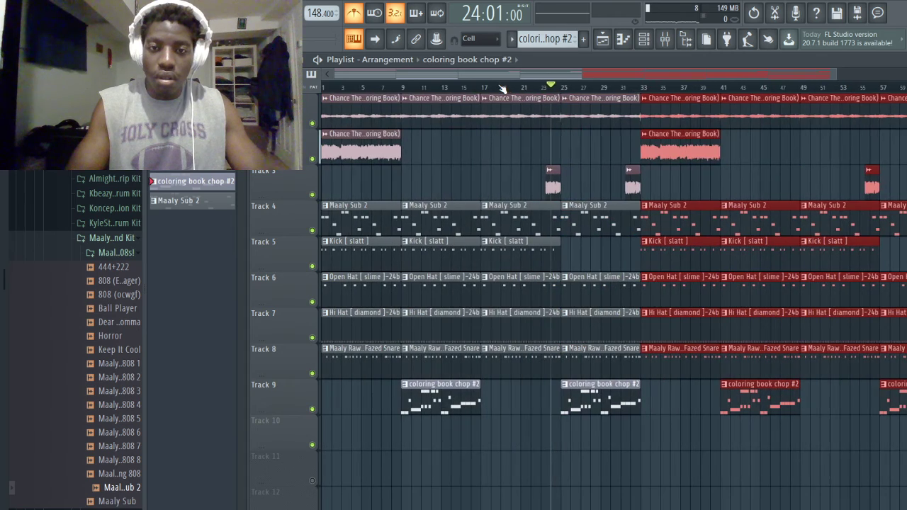
{"action": "key", "text": "space"}
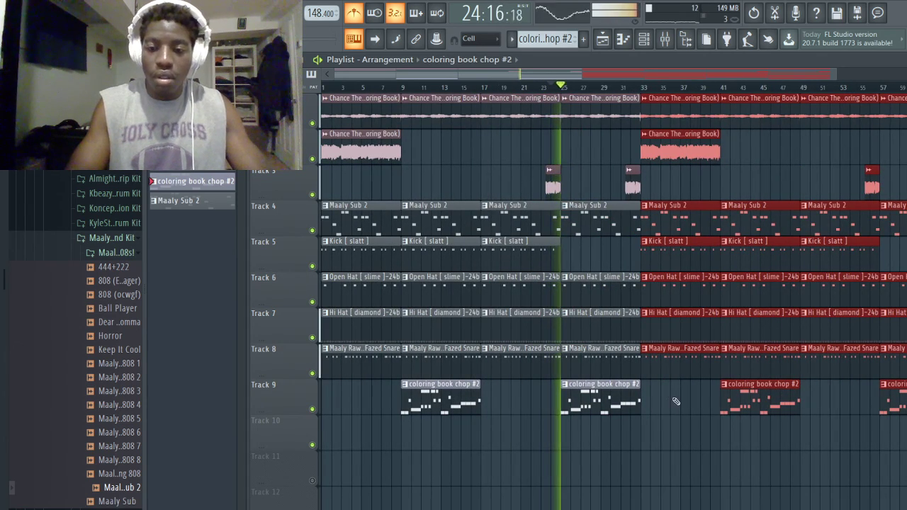
{"action": "scroll", "coordinate": [679, 452], "scroll_direction": "down", "scroll_amount": 1}
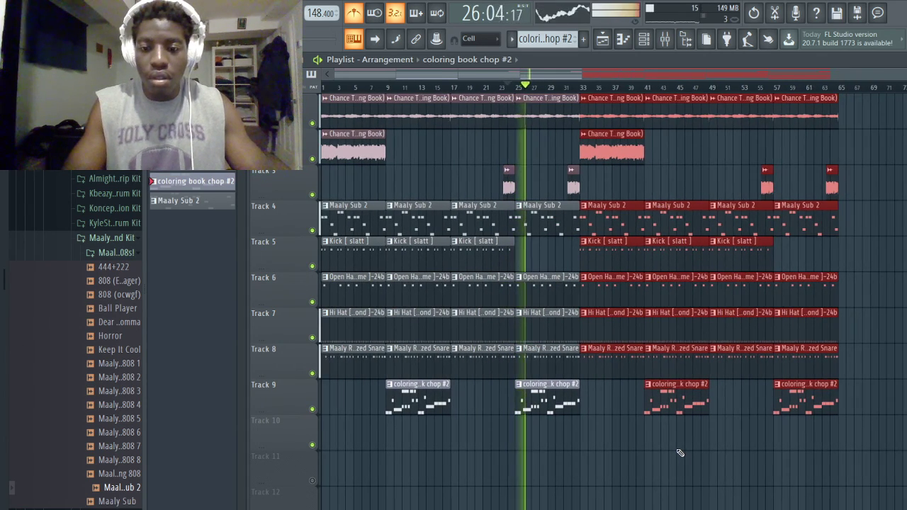
{"action": "left_click", "coordinate": [678, 452]}
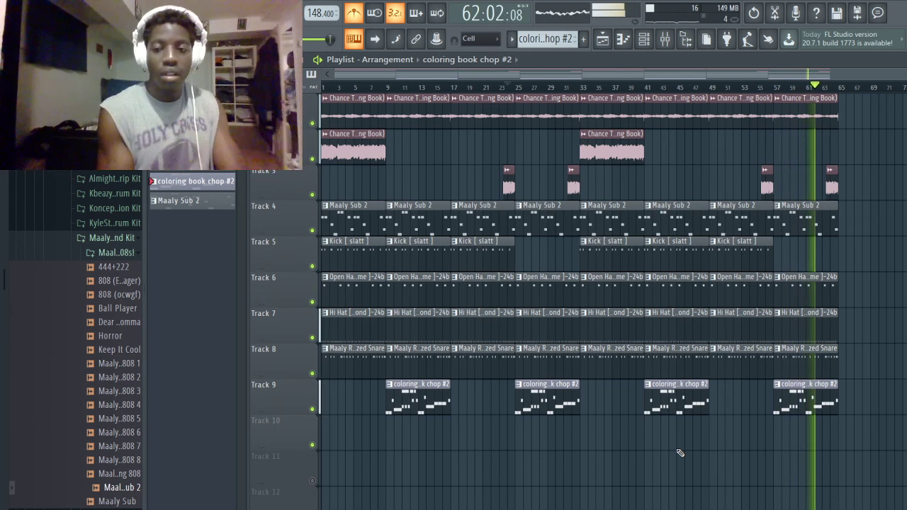
{"action": "key", "text": "space"}
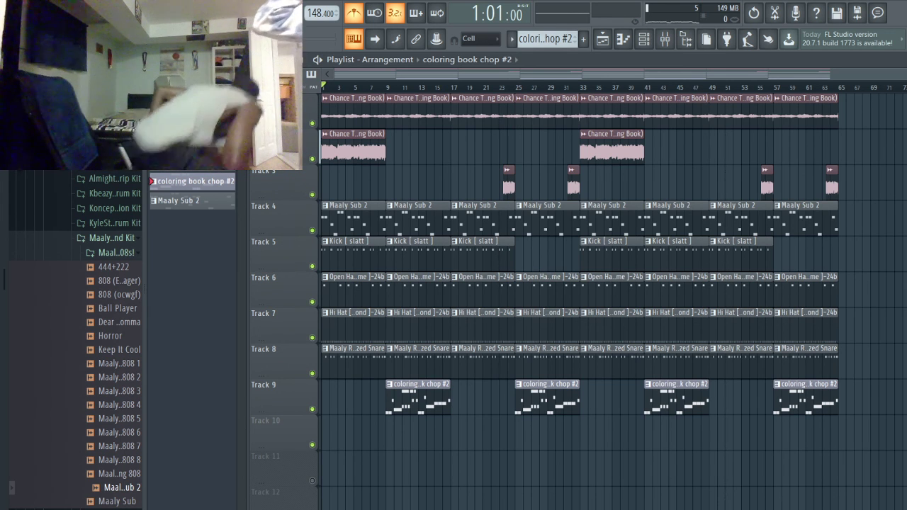
- Play the whole arrangement from bar 1 to review it
{"action": "key", "text": "space"}
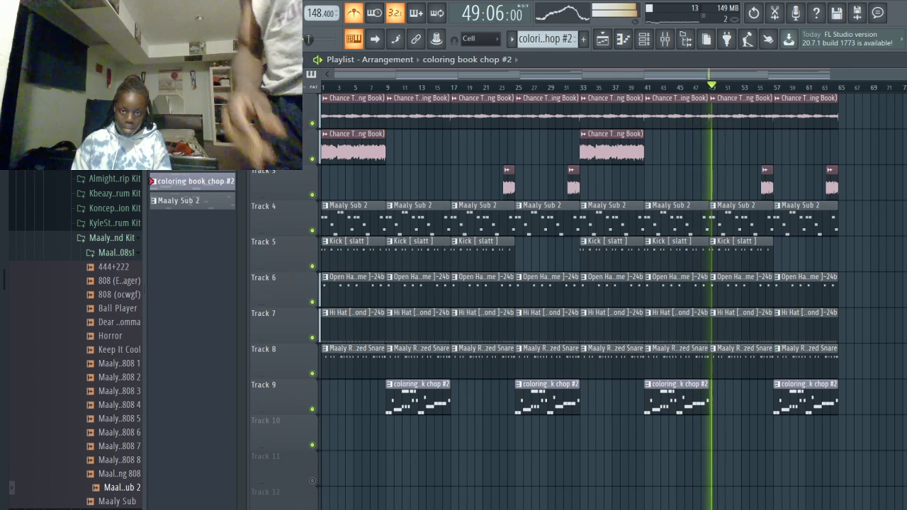
{"action": "key", "text": "space"}
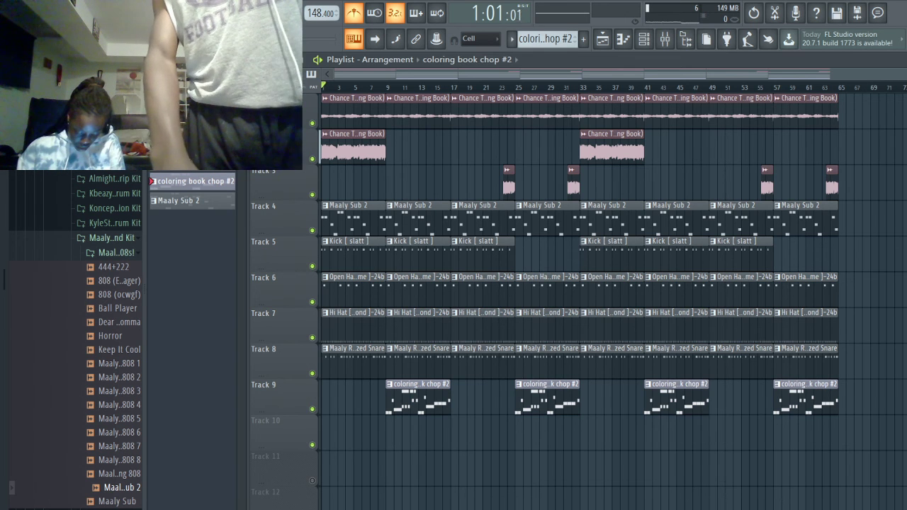
{"action": "key", "text": "space"}
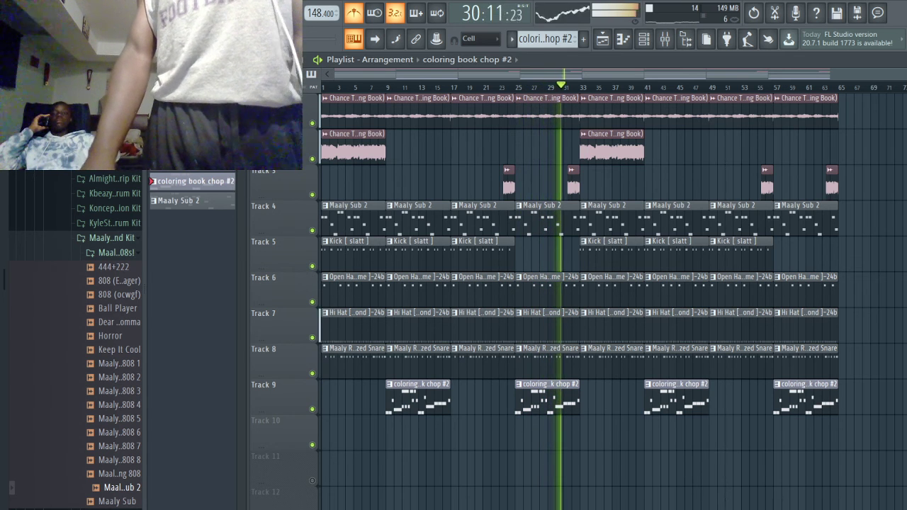
{"action": "key", "text": "space"}
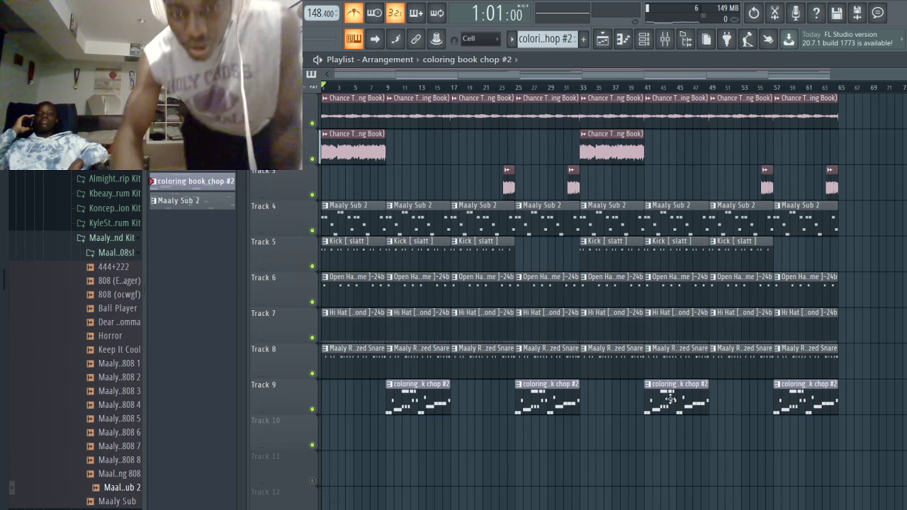
- Move the coloring book chop #2 clip from bar 25 to bar 17 and the Kick clip from bar 17 to bar 25, and replay the section
{"action": "left_click_drag", "start_coordinate": [542, 406], "coordinate": [482, 405]}
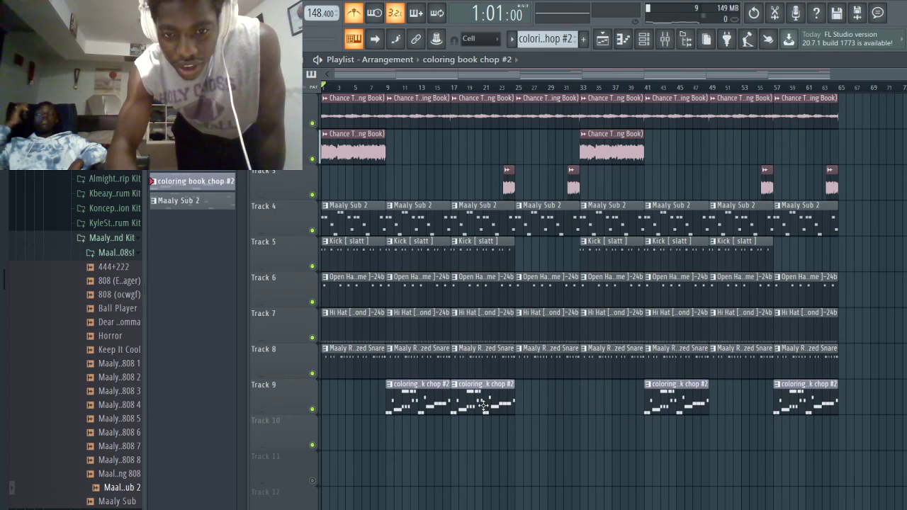
{"action": "left_click_drag", "start_coordinate": [499, 251], "coordinate": [564, 254]}
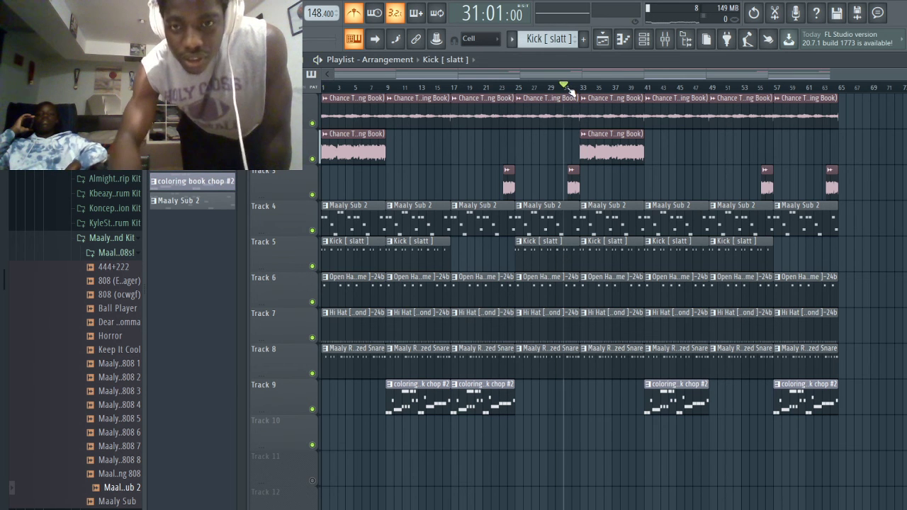
{"action": "key", "text": "space"}
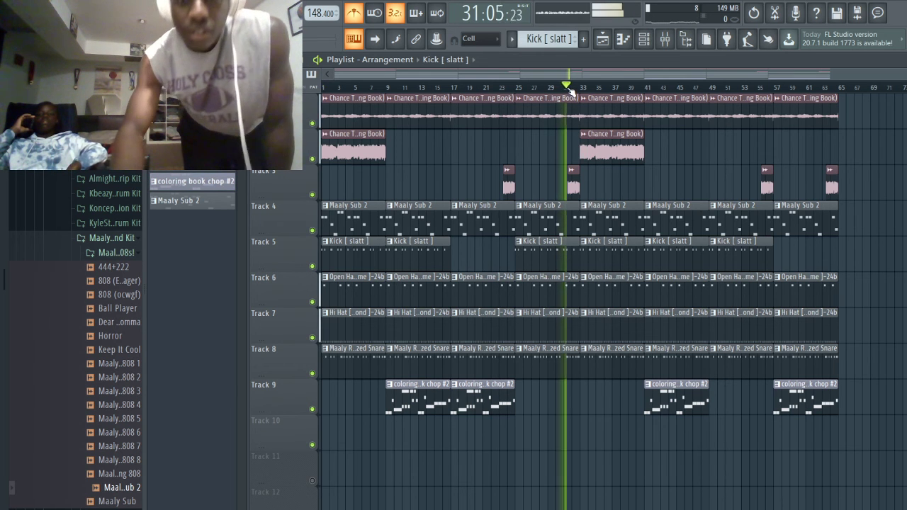
{"action": "left_click", "coordinate": [520, 90]}
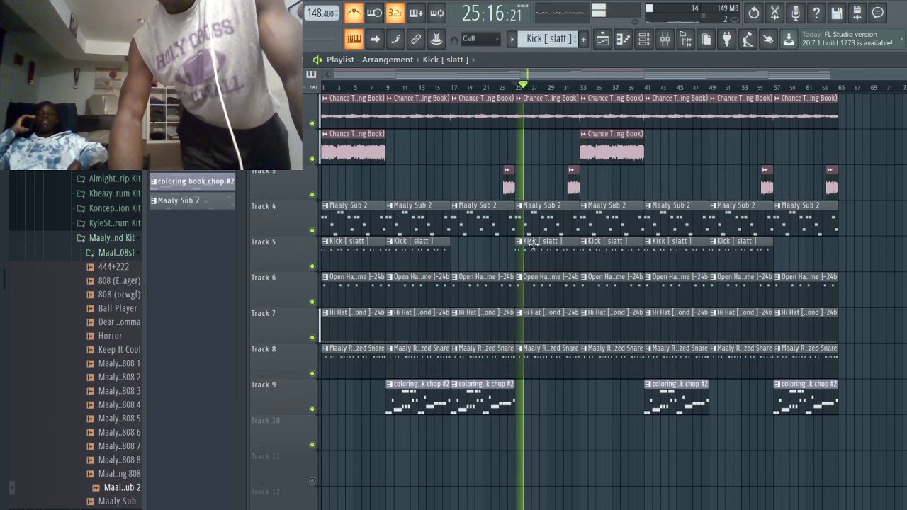
{"action": "left_click", "coordinate": [510, 86]}
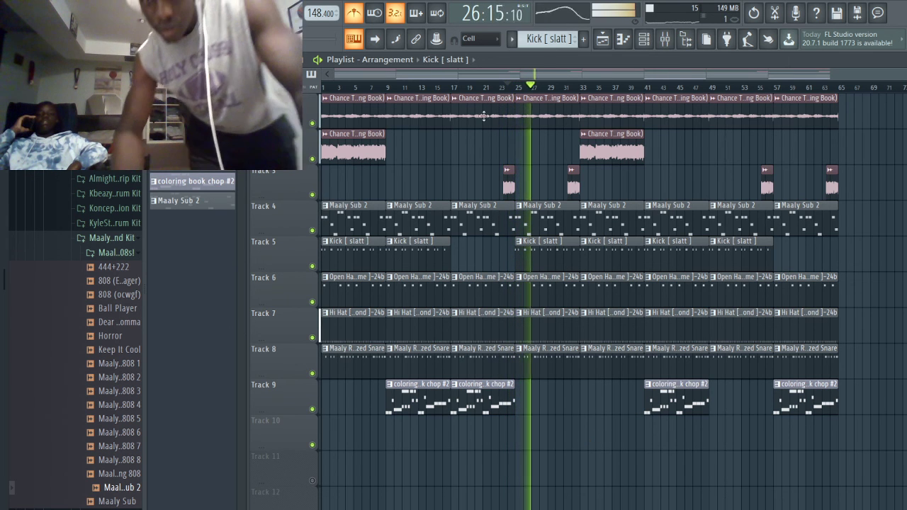
- Move the first short sample clip on Track 3 earlier so it ends at bar 17, and listen from bar 23
{"action": "left_click_drag", "start_coordinate": [509, 180], "coordinate": [484, 182]}
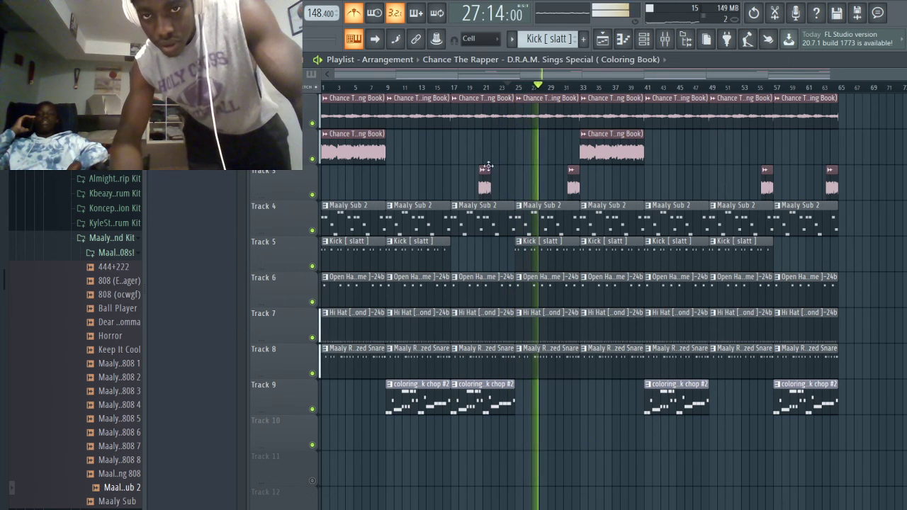
{"action": "left_click", "coordinate": [507, 89]}
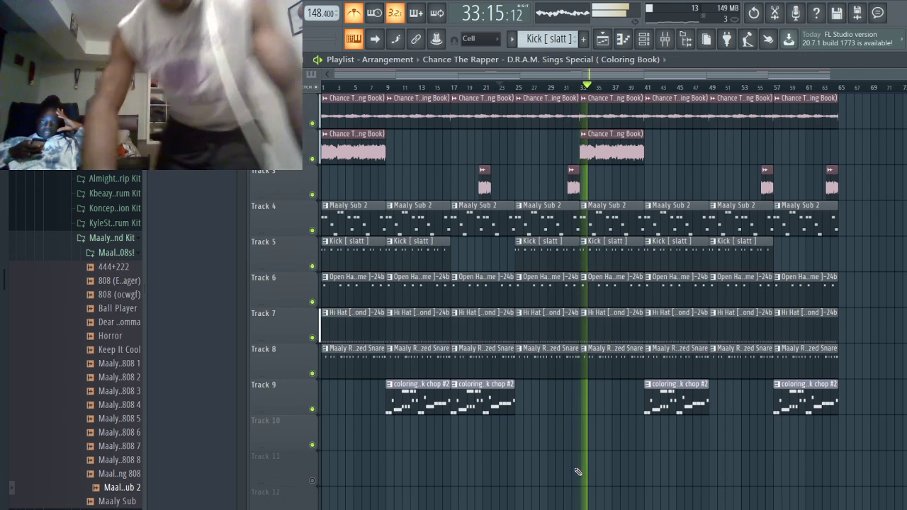
{"action": "key", "text": "space"}
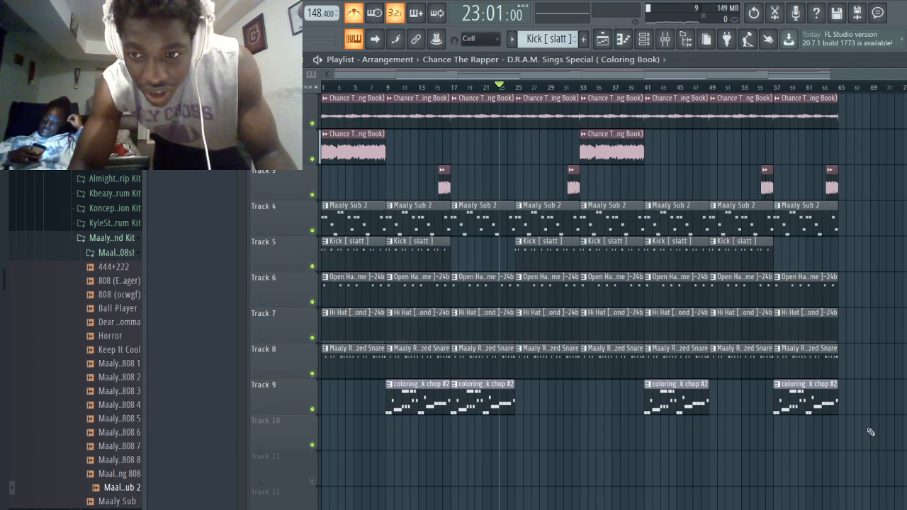
- Delete all clips from bar 33 onward and shift the remaining arrangement to start at bar 9
{"action": "left_click_drag", "start_coordinate": [873, 448], "coordinate": [610, 98]}
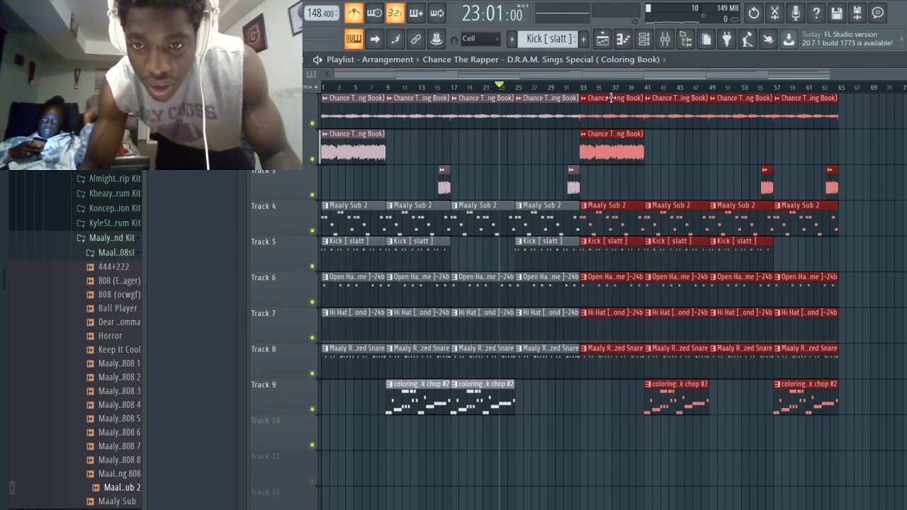
{"action": "key", "text": "Delete"}
{"action": "left_click_drag", "start_coordinate": [678, 382], "coordinate": [407, 120]}
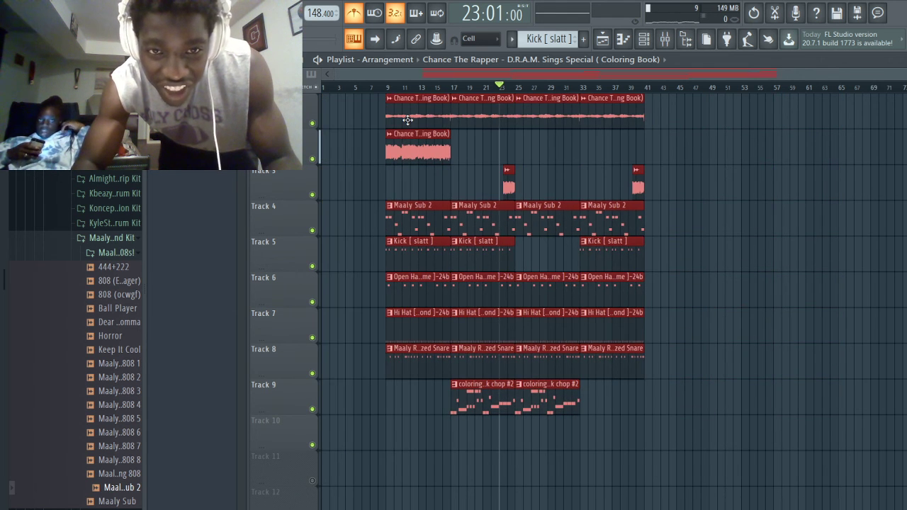
{"action": "left_click", "coordinate": [426, 185]}
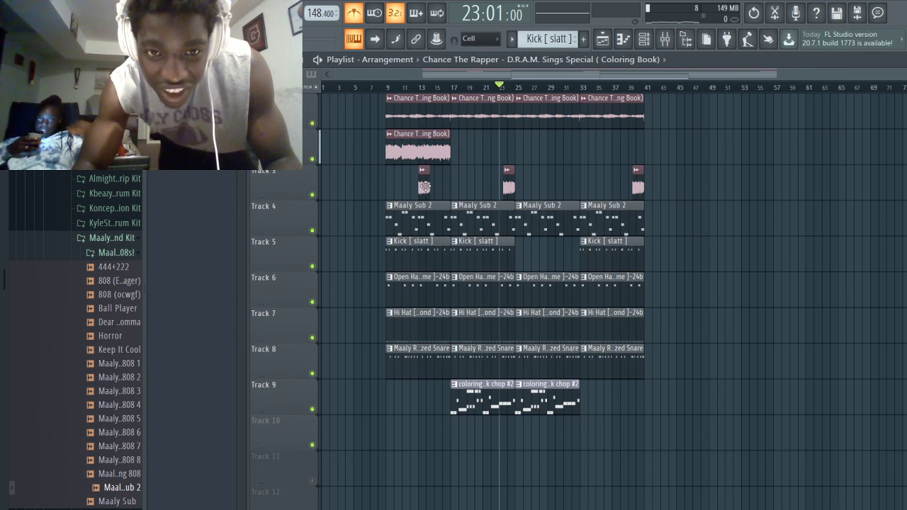
- Build an eight-bar intro with the sample, hi-hat and snare from bar 1 and Maaly Sub 2, kick and open hat from bar 4
{"action": "left_click", "coordinate": [333, 108]}
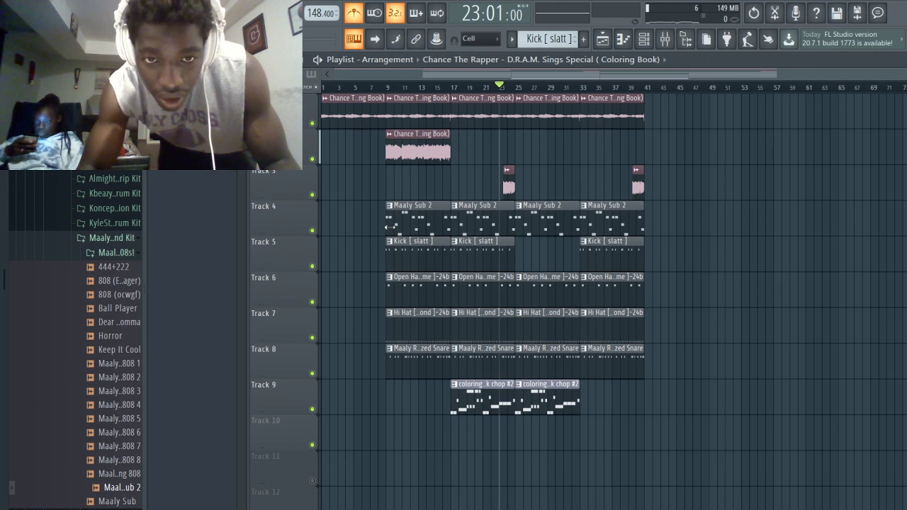
{"action": "left_click_drag", "start_coordinate": [371, 212], "coordinate": [428, 376]}
{"action": "left_click_drag", "start_coordinate": [422, 211], "coordinate": [349, 230]}
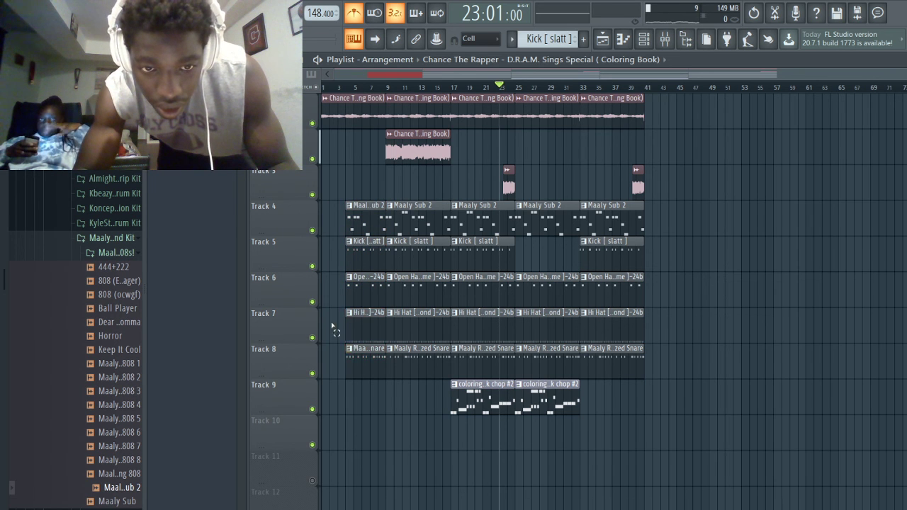
{"action": "left_click_drag", "start_coordinate": [333, 324], "coordinate": [322, 363]}
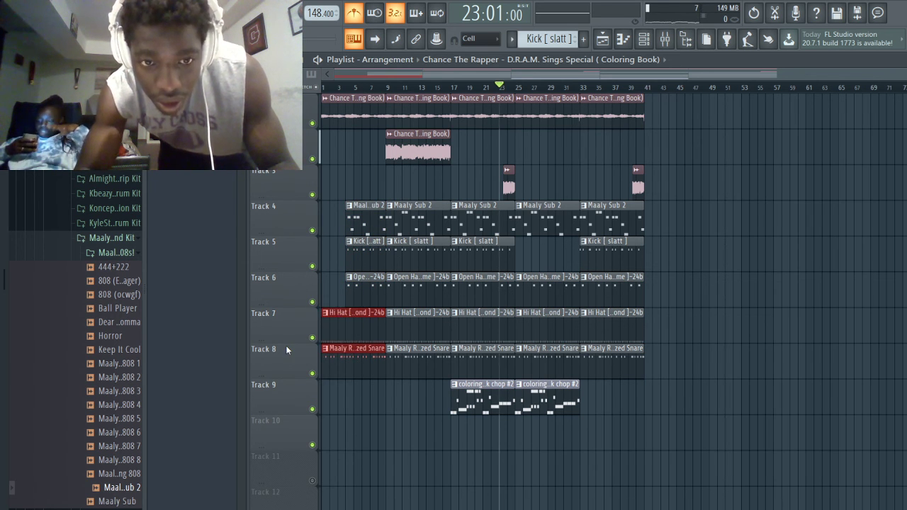
- Play the song from bar 1 to review the new intro and its transition into bar 9
{"action": "left_click", "coordinate": [347, 87]}
{"action": "key", "text": "space"}
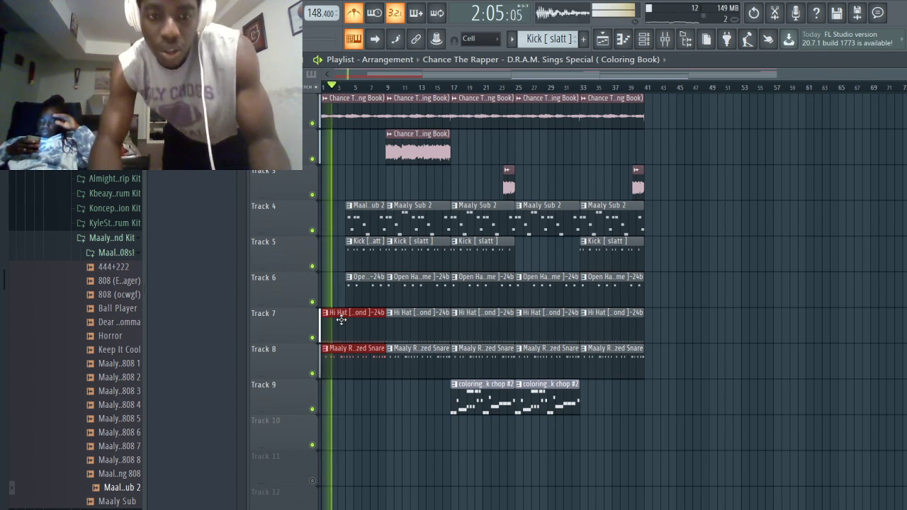
{"action": "left_click", "coordinate": [403, 417]}
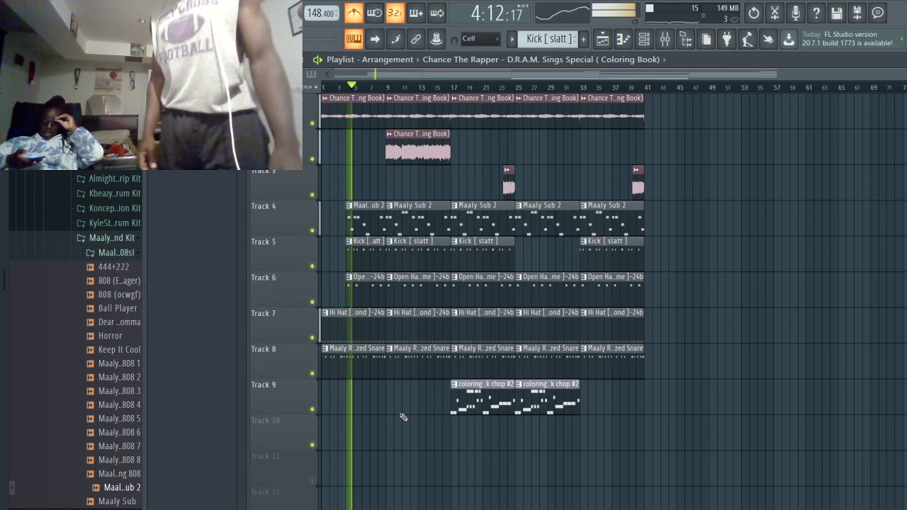
{"action": "key", "text": "space"}
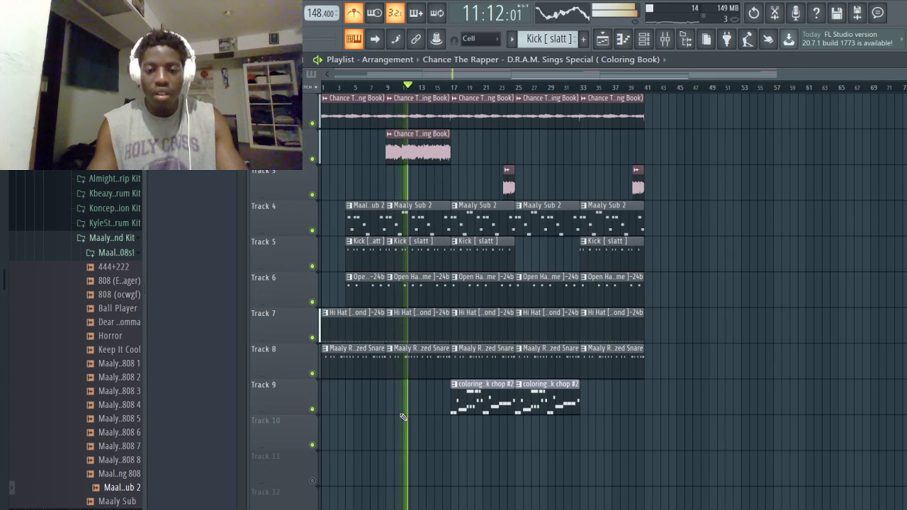
{"action": "key", "text": "space"}
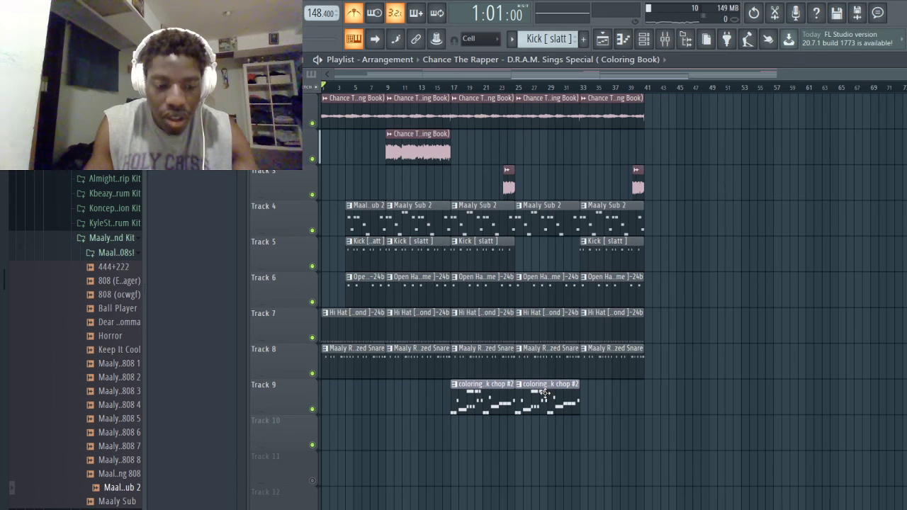
{"action": "left_click", "coordinate": [543, 392]}
{"action": "left_click", "coordinate": [413, 385]}
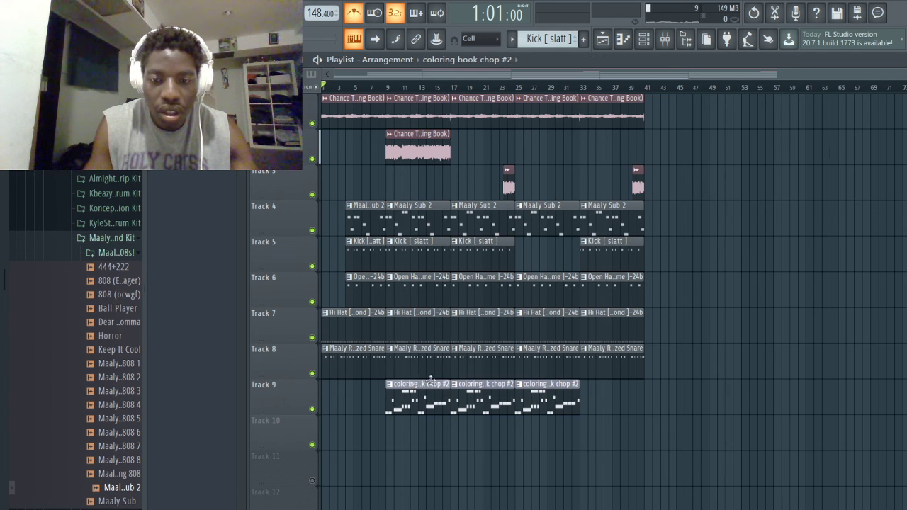
{"action": "left_click_drag", "start_coordinate": [430, 380], "coordinate": [614, 385]}
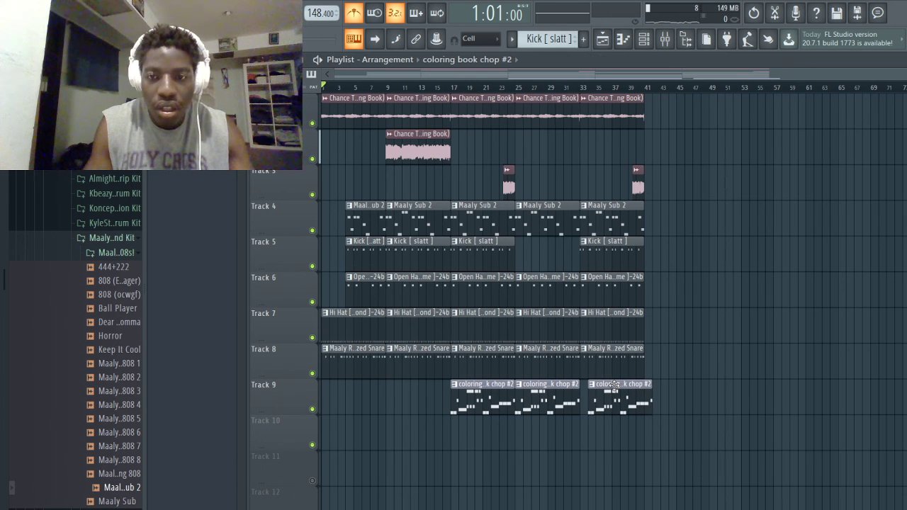
{"action": "right_click", "coordinate": [607, 397]}
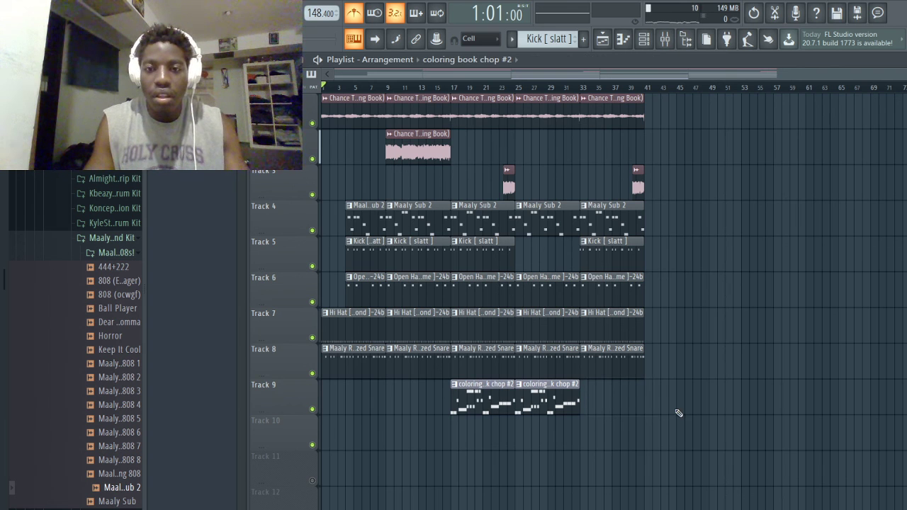
- Duplicate all clips of bars 9–40 so the copy starts at bar 41
{"action": "left_click_drag", "start_coordinate": [685, 439], "coordinate": [654, 106]}
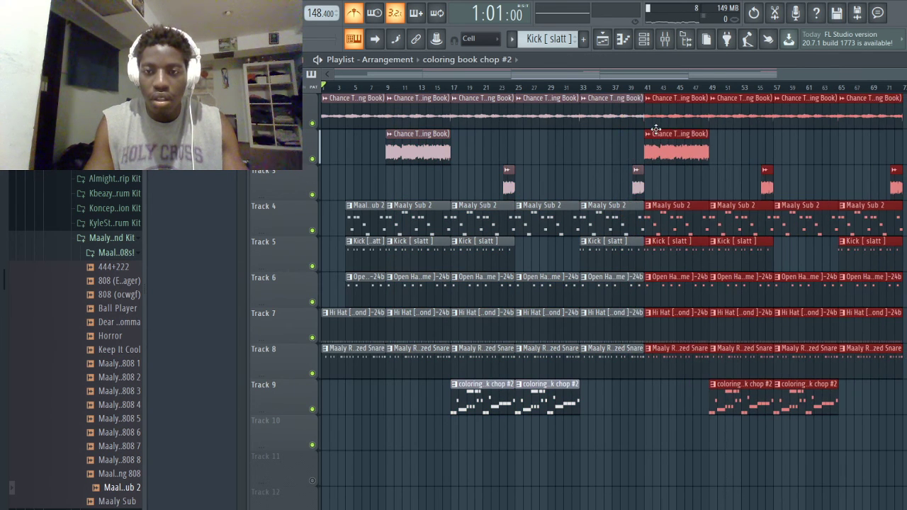
- Delete all clips from bar 41 onward on every track
{"action": "left_click", "coordinate": [615, 153]}
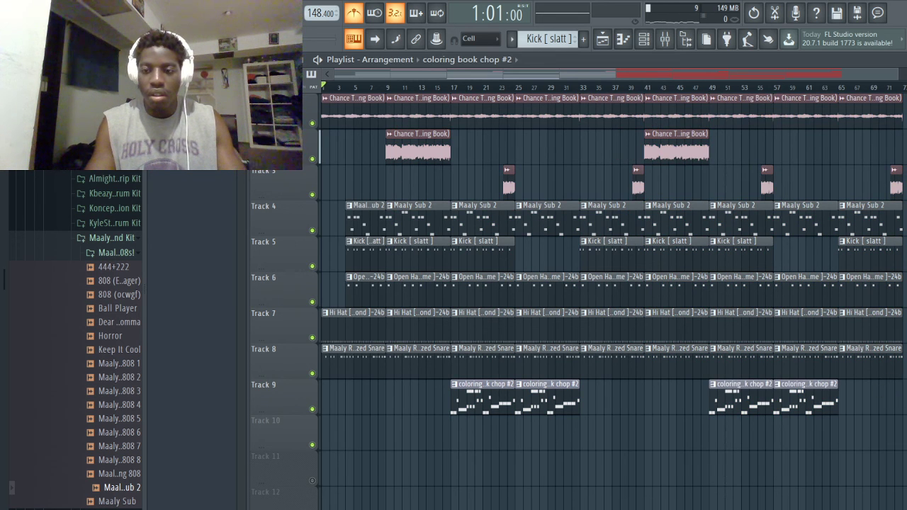
{"action": "left_click_drag", "start_coordinate": [906, 415], "coordinate": [388, 95]}
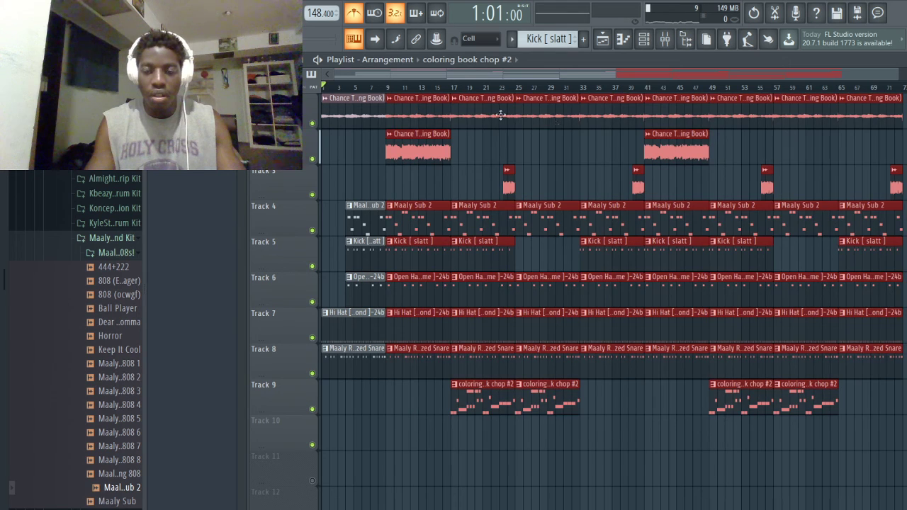
{"action": "left_click_drag", "start_coordinate": [903, 447], "coordinate": [656, 107]}
{"action": "key", "text": "Delete"}
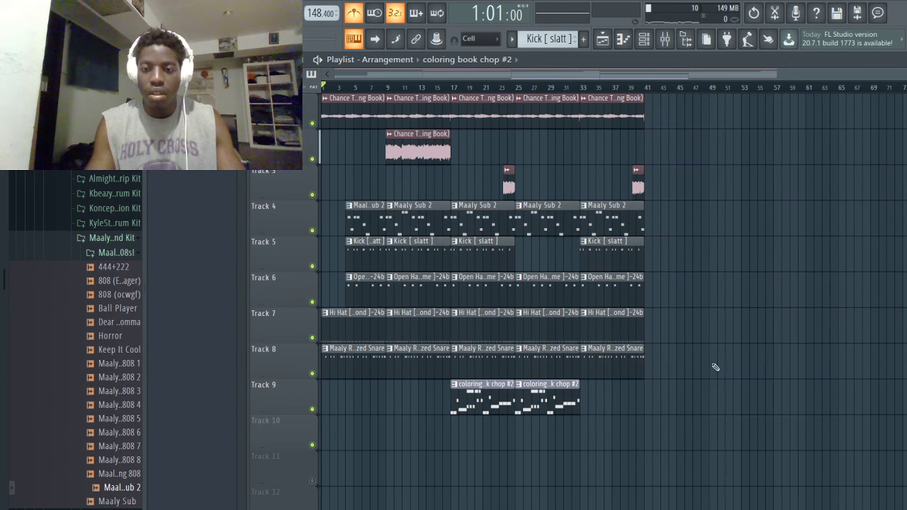
- Add a copy of the short Track 3 sample clip ending at bar 9 and play the transition from bar 7
{"action": "left_click_drag", "start_coordinate": [720, 449], "coordinate": [398, 101]}
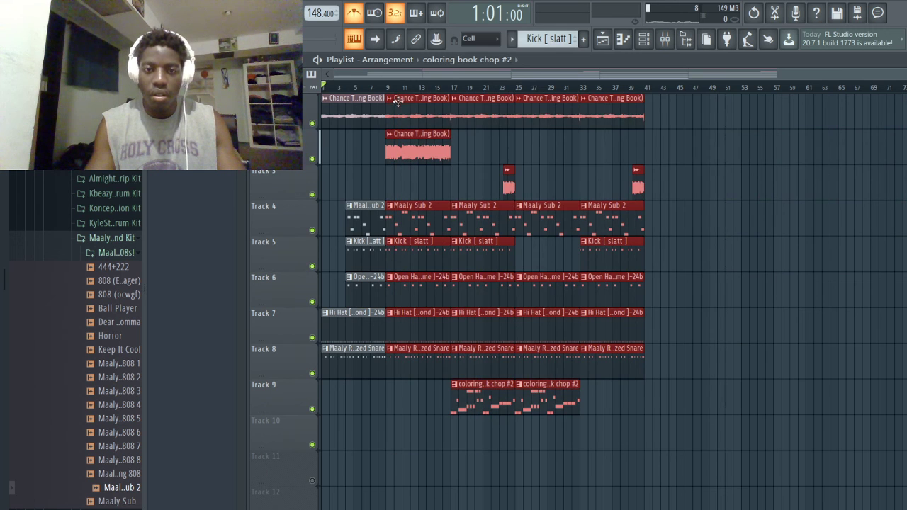
{"action": "left_click", "coordinate": [559, 174]}
{"action": "left_click", "coordinate": [493, 186]}
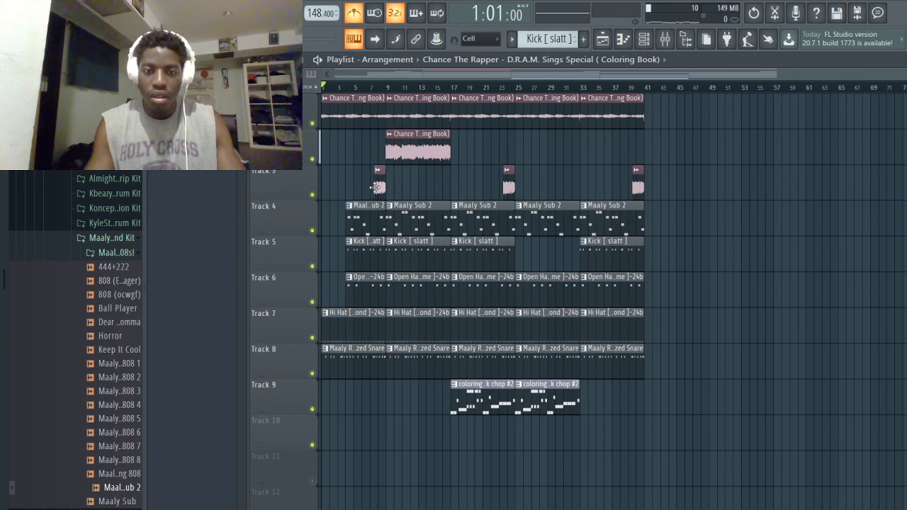
{"action": "left_click", "coordinate": [374, 87]}
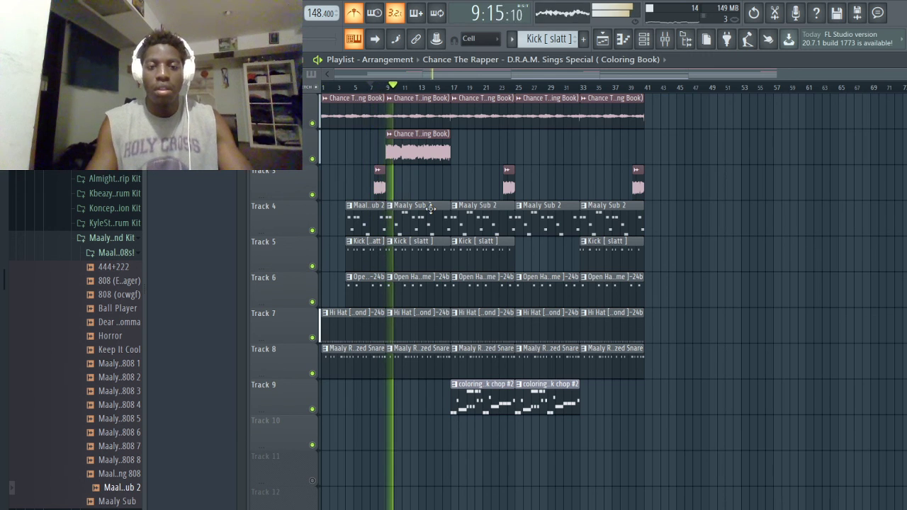
{"action": "key", "text": "space"}
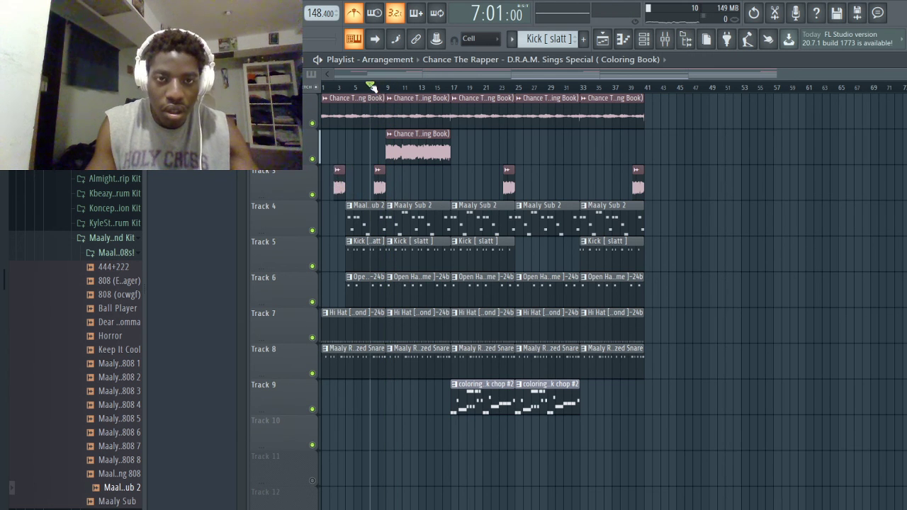
- Try an extra short sample clip between bars 3 and 5 on Track 3 and play the intro with it
{"action": "key", "text": "space"}
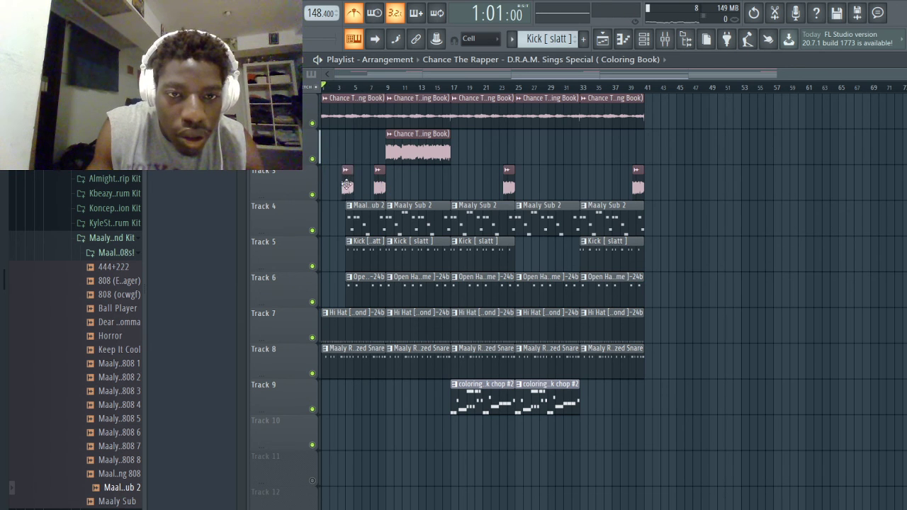
{"action": "key", "text": "space"}
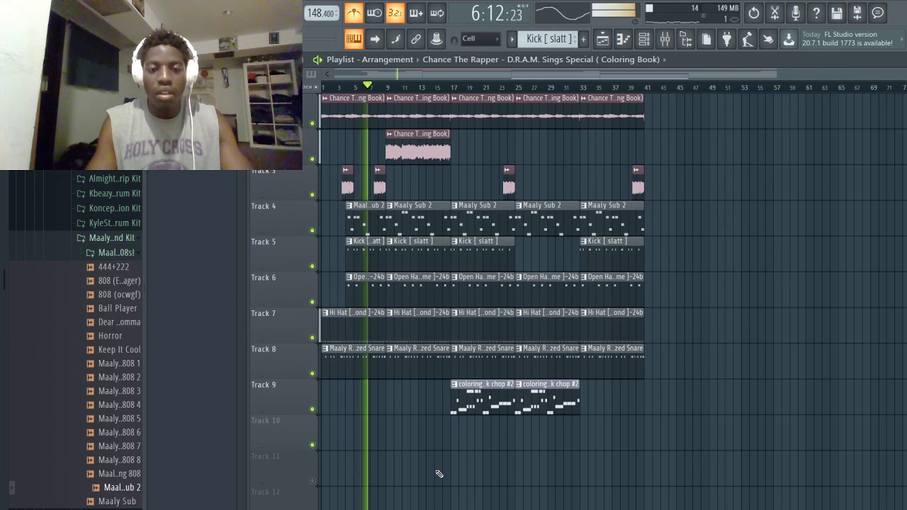
{"action": "key", "text": "space"}
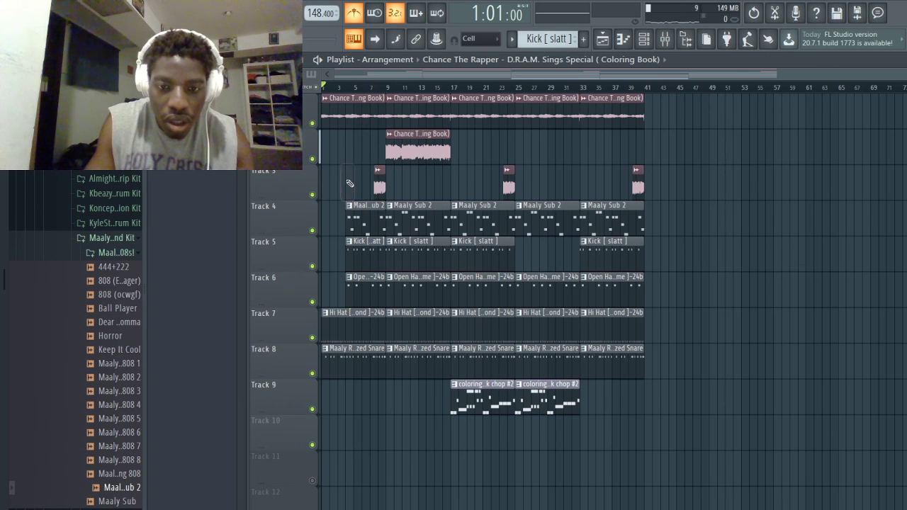
- Place a shortened coloring book chop #2 clip across bars 3–4 on Track 9 and play the intro from bar 1
{"action": "left_click_drag", "start_coordinate": [482, 402], "coordinate": [328, 378]}
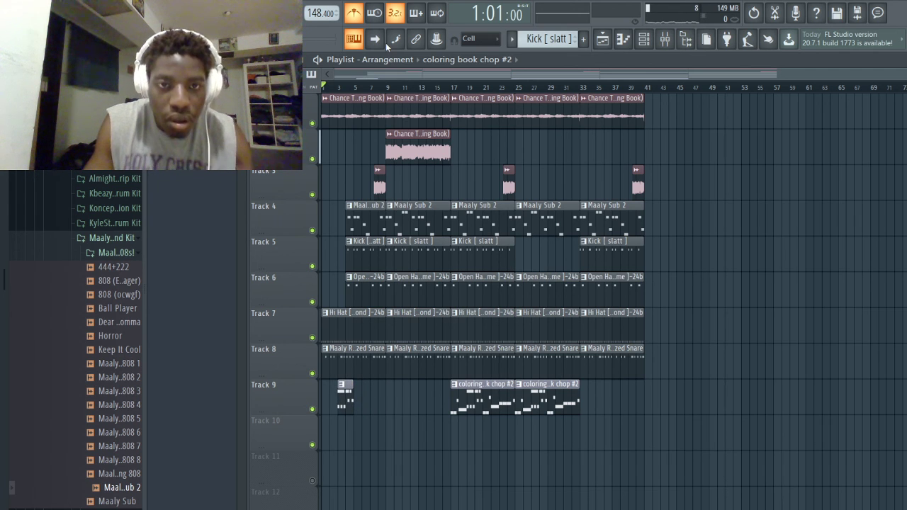
{"action": "key", "text": "space"}
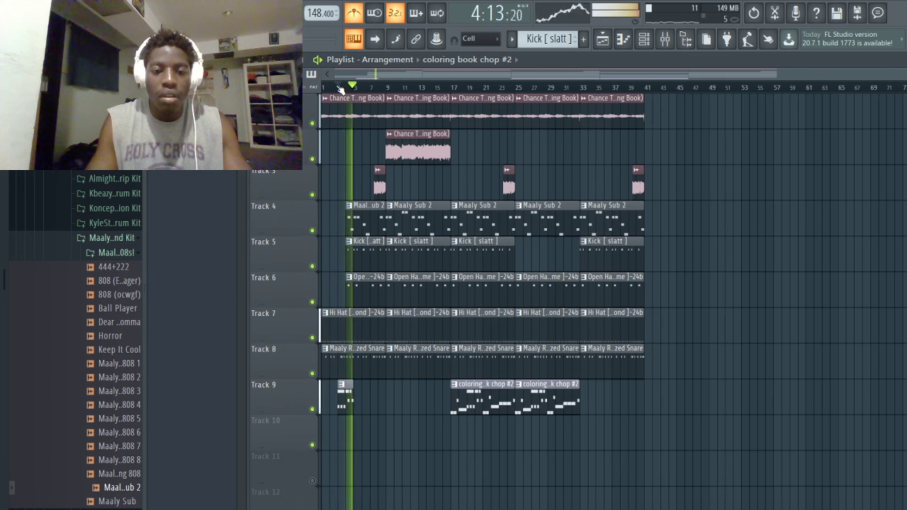
{"action": "left_click", "coordinate": [324, 87]}
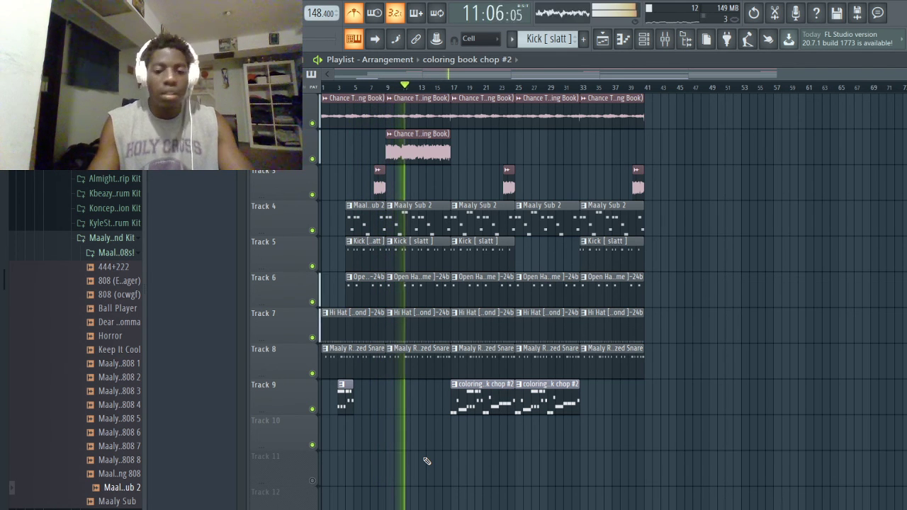
{"action": "key", "text": "space"}
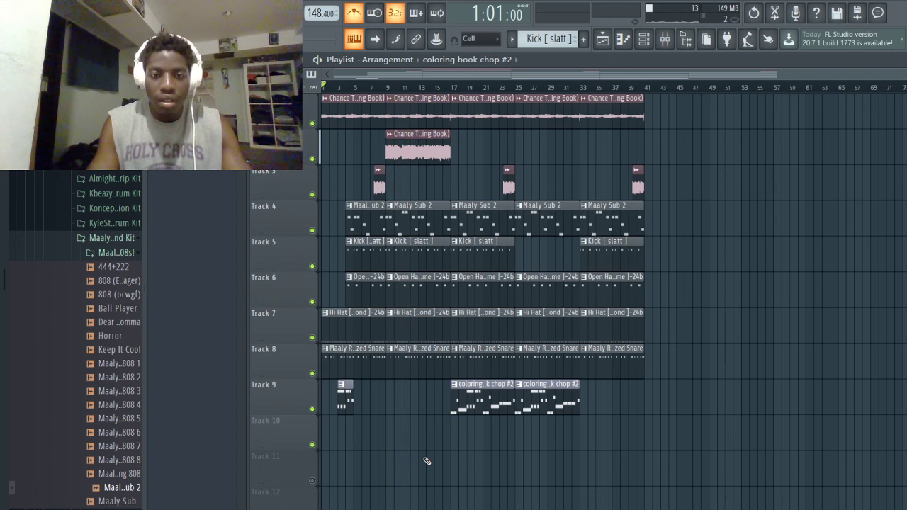
- Try a copy of the Track 2 sample clip at bar 1 and play the intro with it
{"action": "left_click_drag", "start_coordinate": [418, 145], "coordinate": [342, 145]}
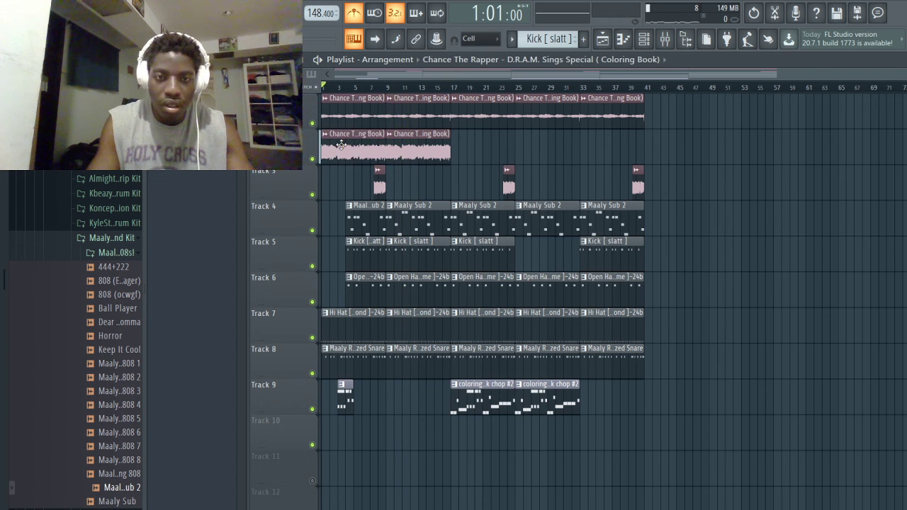
{"action": "key", "text": "space"}
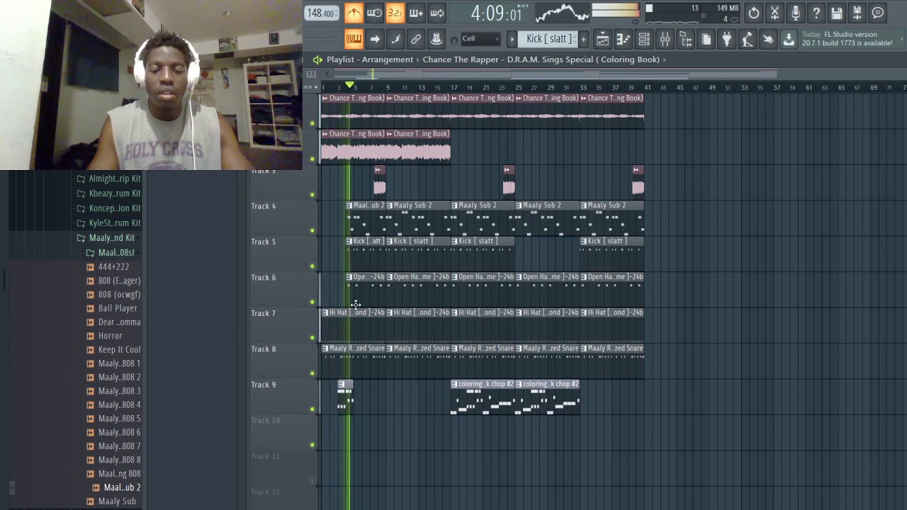
{"action": "key", "text": "space"}
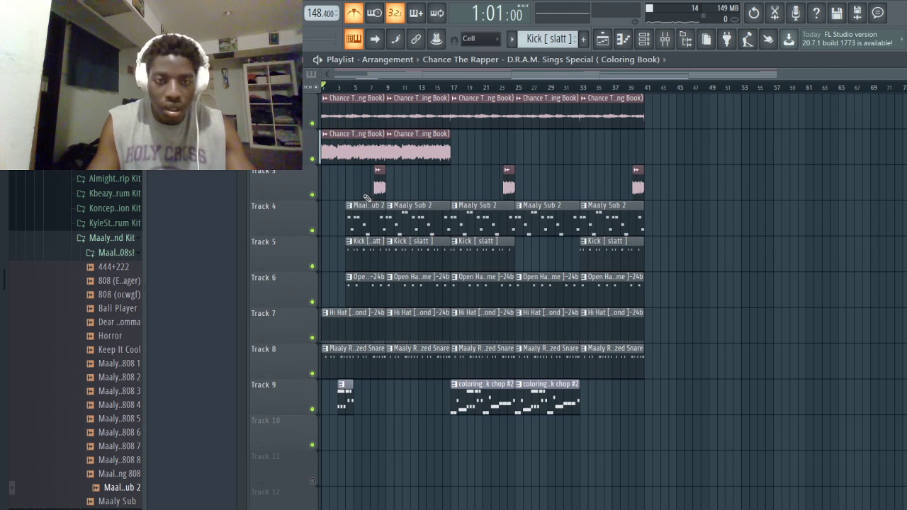
{"action": "left_click", "coordinate": [345, 173]}
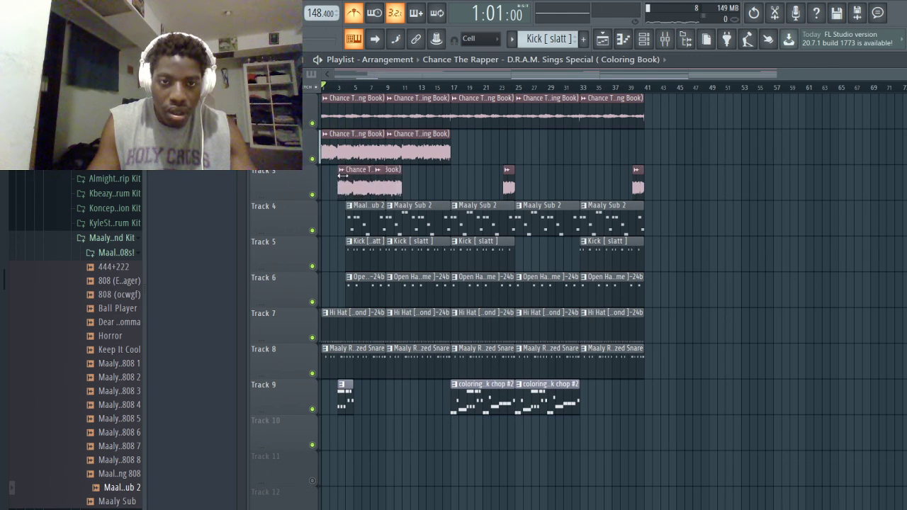
{"action": "right_click", "coordinate": [353, 177]}
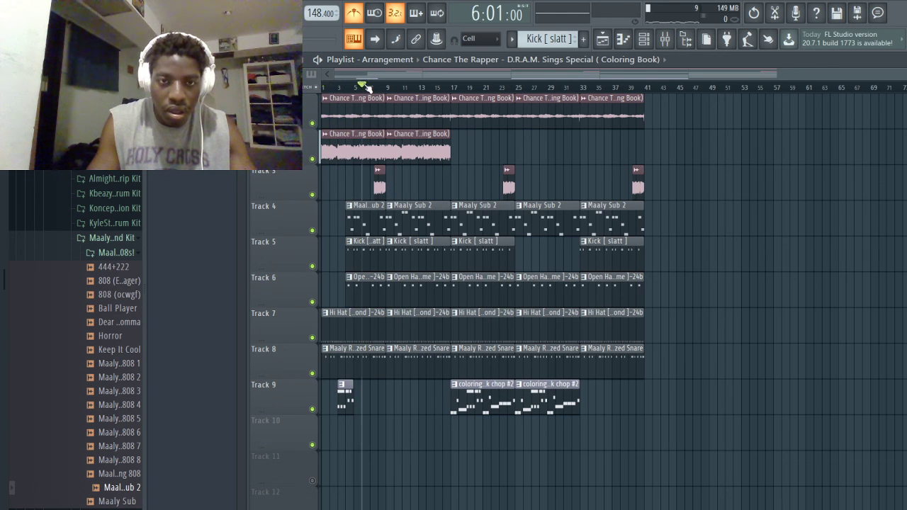
- Try the Track 2 intro clip trimmed to start at bar 5, play it into bar 9, and delete the clip
{"action": "key", "text": "space"}
{"action": "key", "text": "space"}
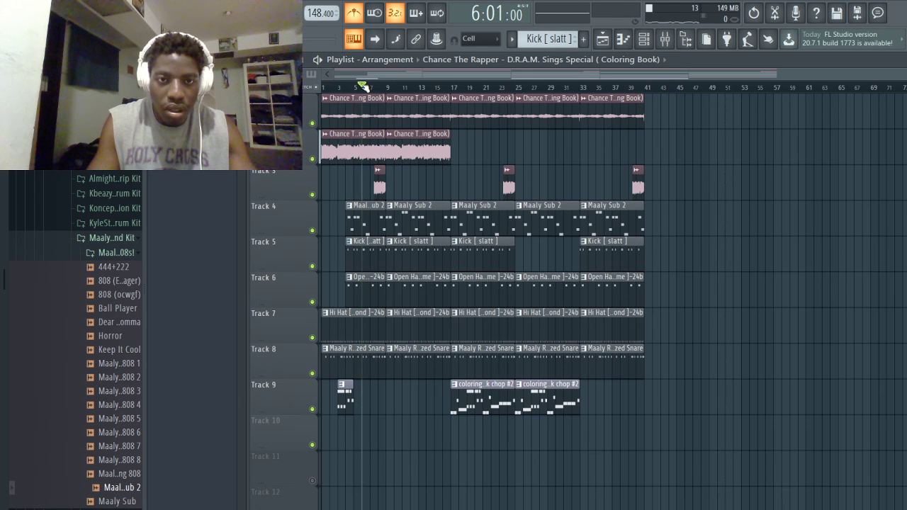
{"action": "key", "text": "space"}
{"action": "key", "text": "space"}
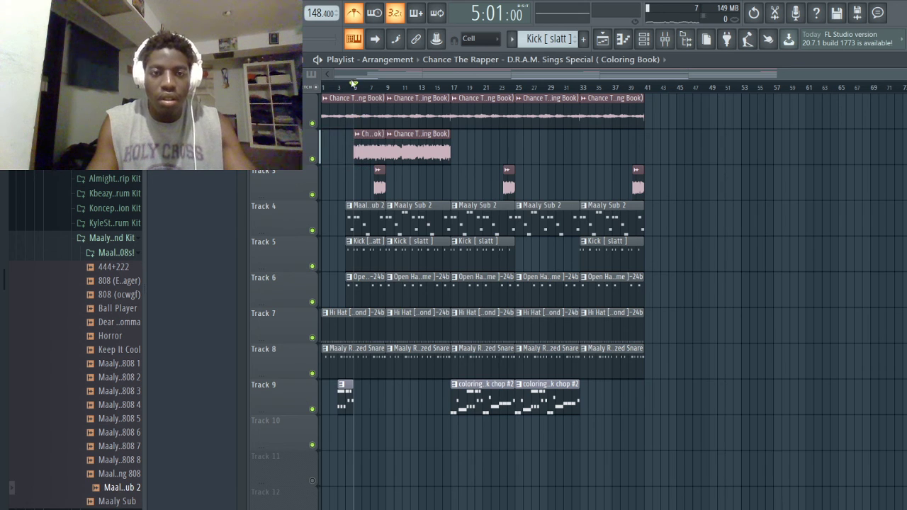
{"action": "key", "text": "space"}
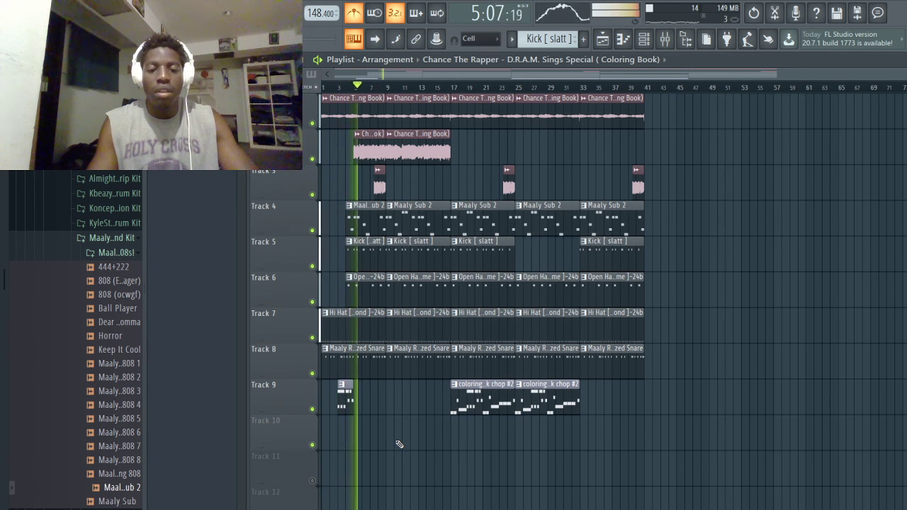
{"action": "right_click", "coordinate": [369, 147]}
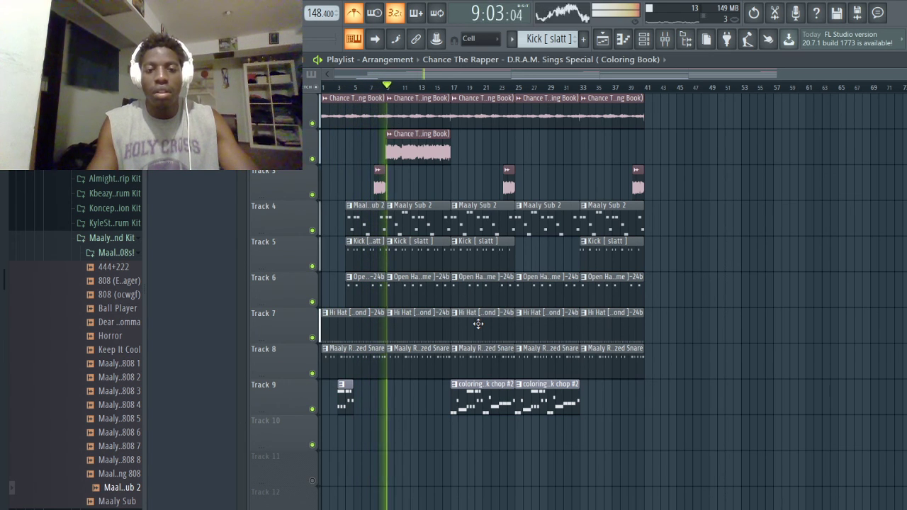
{"action": "key", "text": "space"}
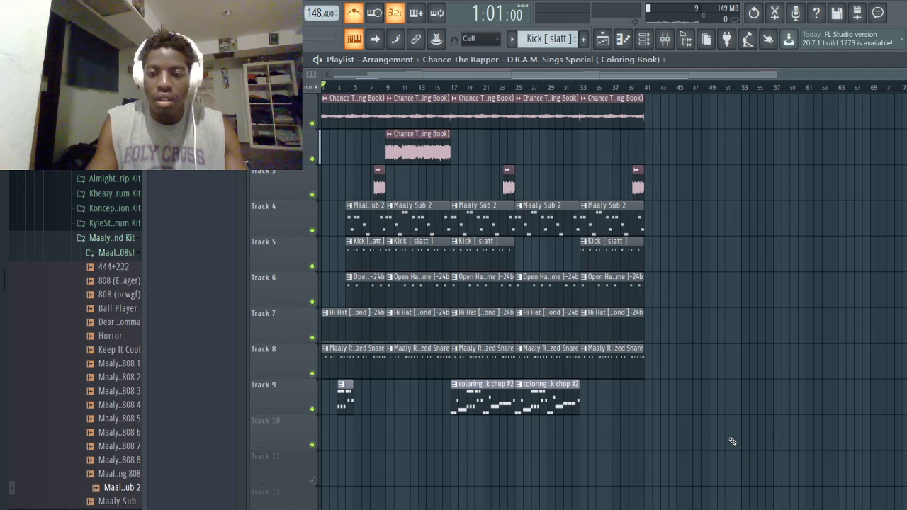
- Shift the whole arrangement to start at bar 9 and place a copy of the Track 2 sample clip at bar 1
{"action": "left_click_drag", "start_coordinate": [733, 442], "coordinate": [404, 116]}
{"action": "left_click", "coordinate": [390, 177]}
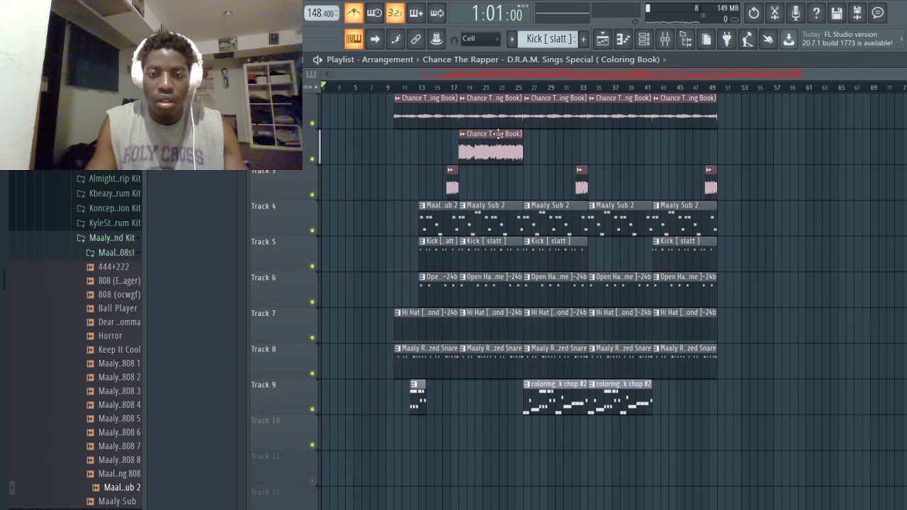
{"action": "left_click_drag", "start_coordinate": [498, 134], "coordinate": [360, 134]}
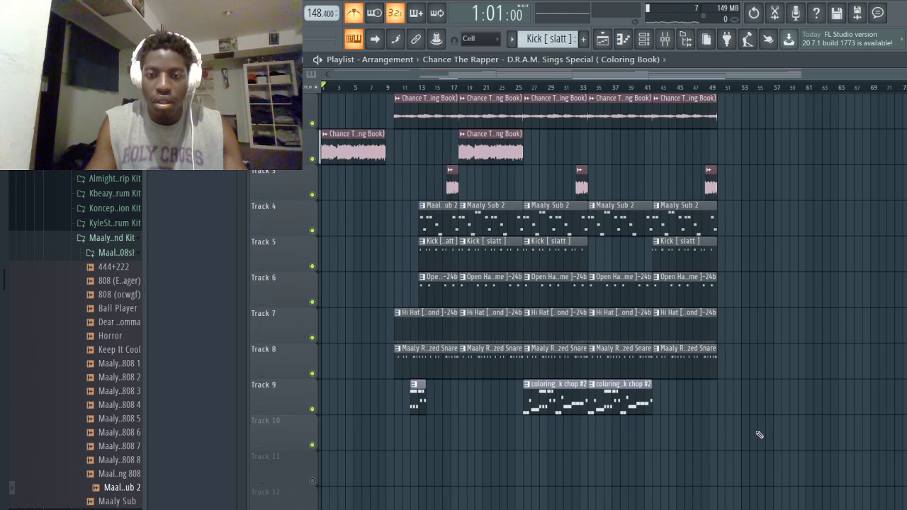
{"action": "left_click_drag", "start_coordinate": [756, 448], "coordinate": [401, 115]}
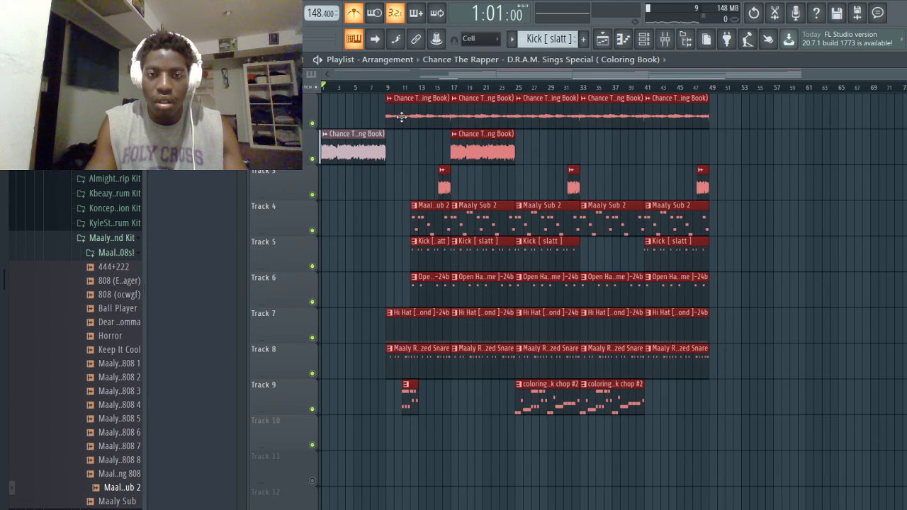
- Clear the clip selection and play the song from bar 1 to review the sample-only opening
{"action": "key", "text": "space"}
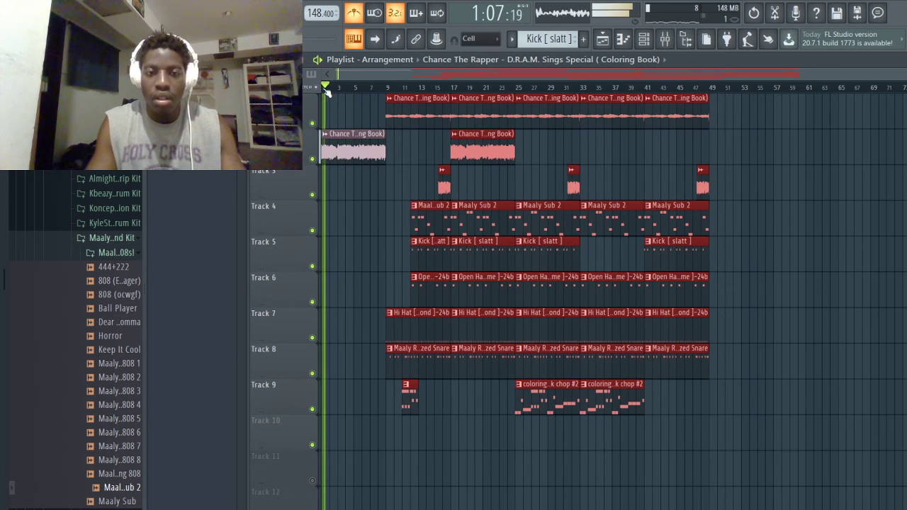
{"action": "key", "text": "ctrl+d"}
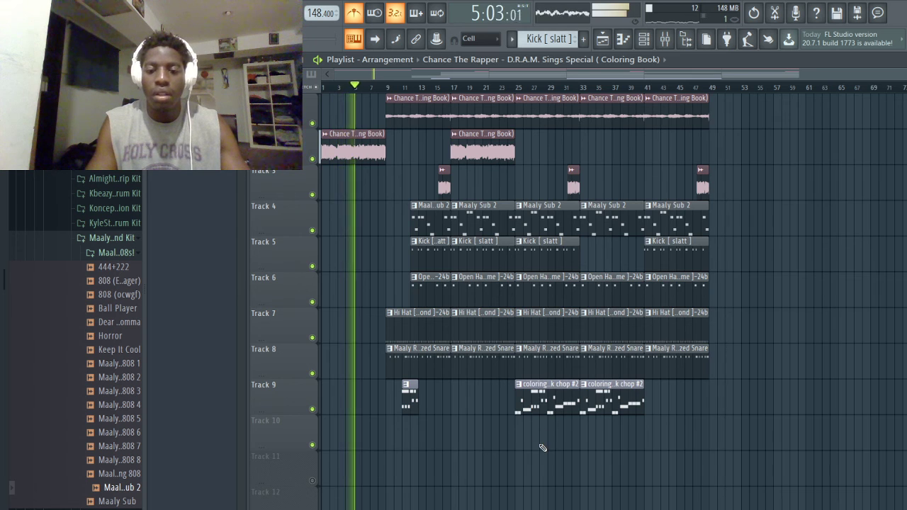
{"action": "scroll", "coordinate": [539, 446], "scroll_direction": "up", "scroll_amount": 2}
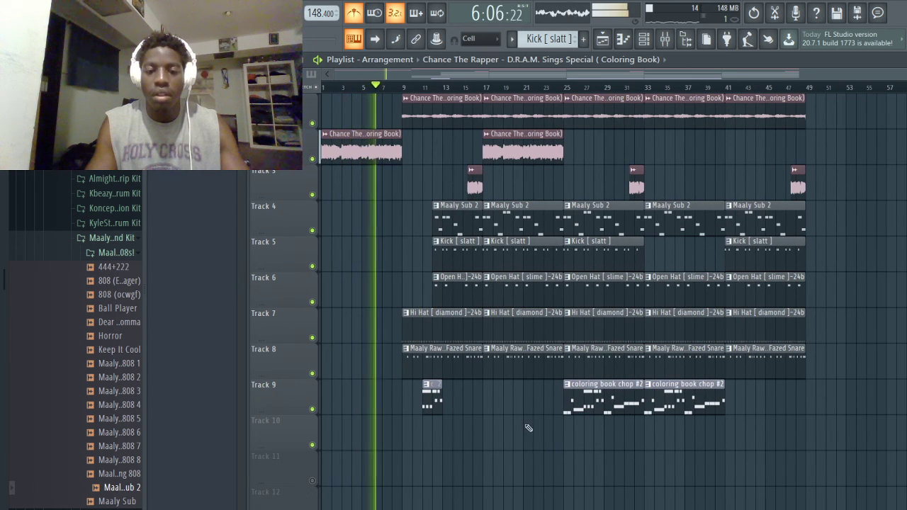
- Add a copy of the short coloring book chop #2 clip across bars 7–8 on Track 9 and play from bar 6
{"action": "key", "text": "space"}
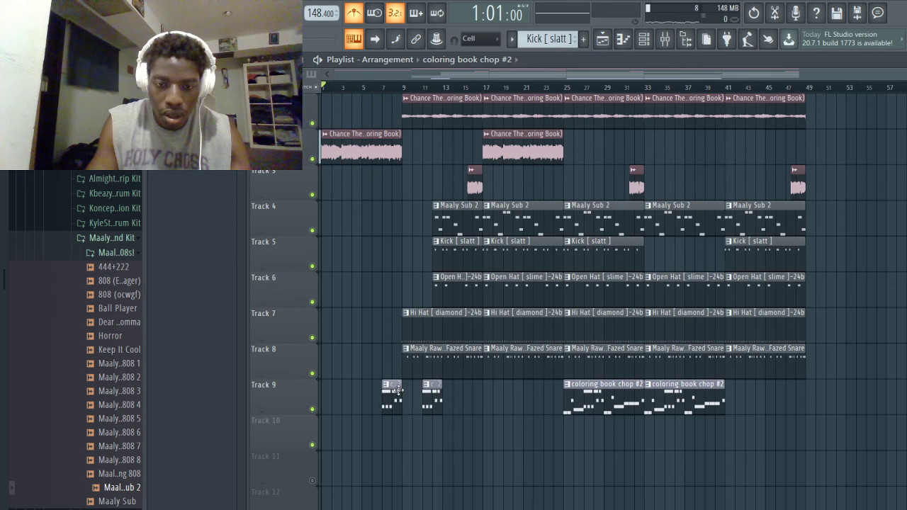
{"action": "left_click", "coordinate": [373, 86]}
{"action": "key", "text": "space"}
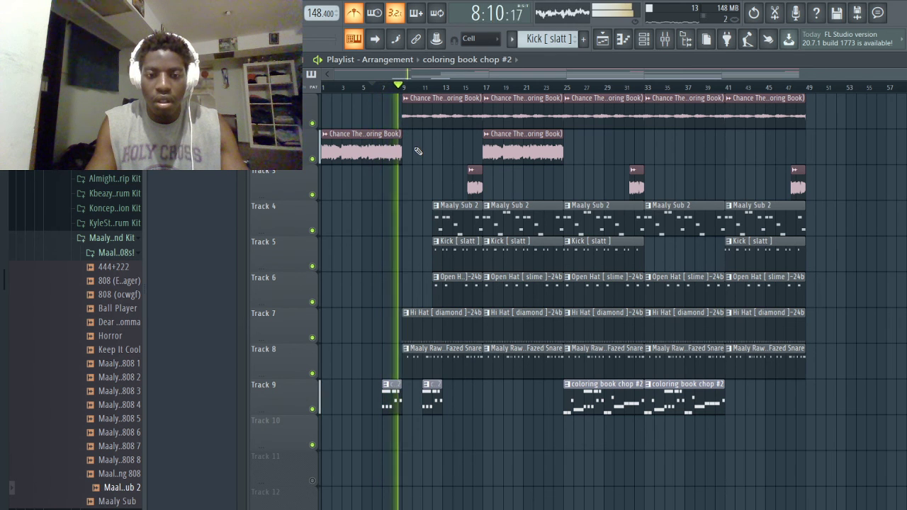
{"action": "key", "text": "space"}
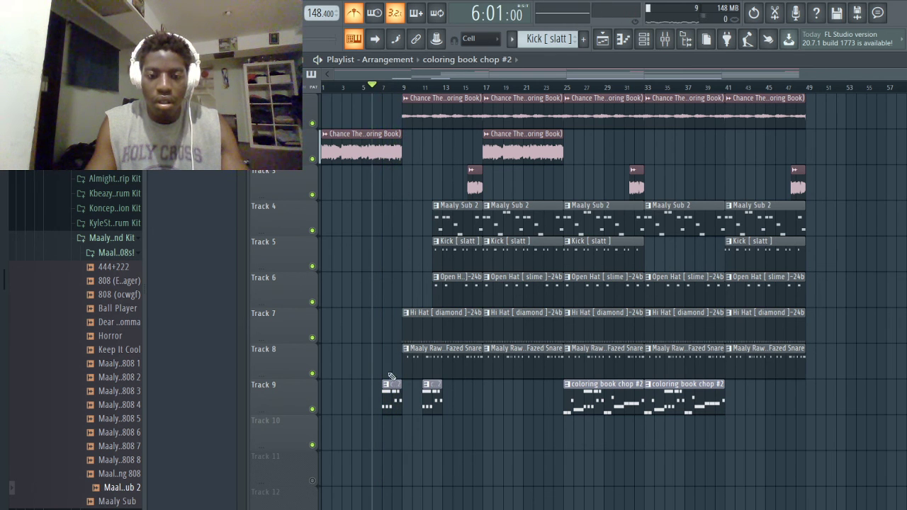
- Delete the coloring book chop #2 clip at bar 7 on Track 9 and play back the section
{"action": "key", "text": "space"}
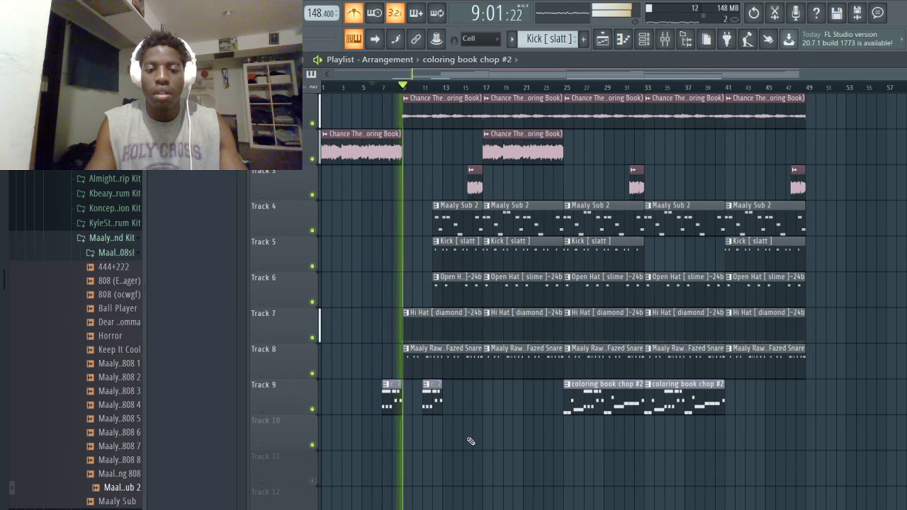
{"action": "right_click", "coordinate": [387, 397]}
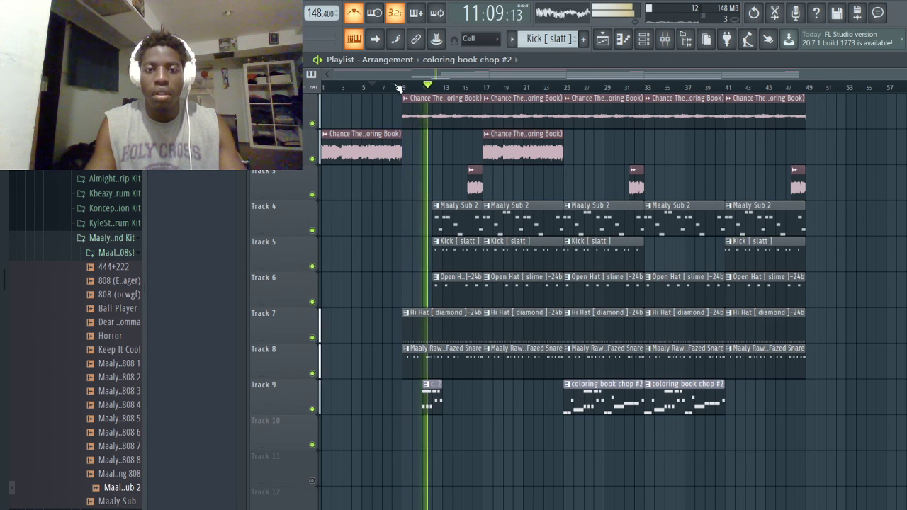
{"action": "key", "text": "space"}
{"action": "key", "text": "space"}
{"action": "key", "text": "space"}
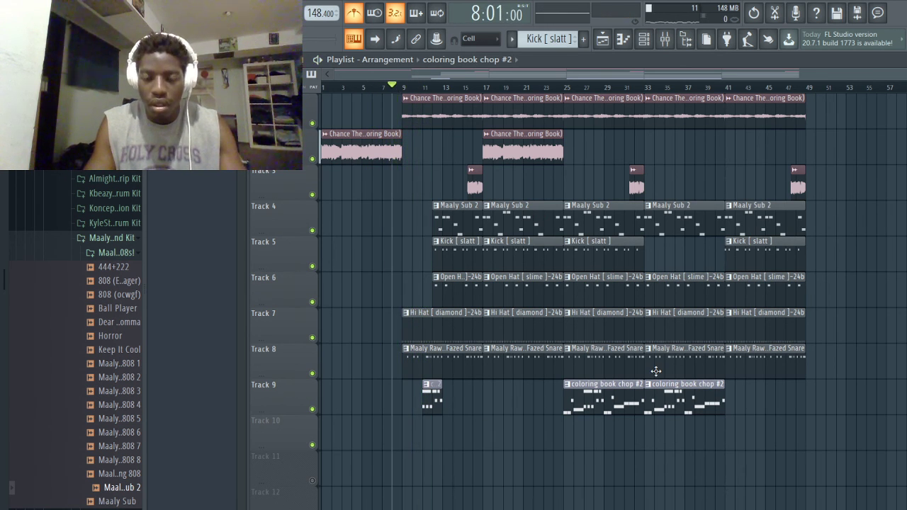
- Copy a full coloring book chop #2 clip, keep only its first two bars, and place that piece at bar 9 on Track 9
{"action": "left_click_drag", "start_coordinate": [601, 400], "coordinate": [527, 421]}
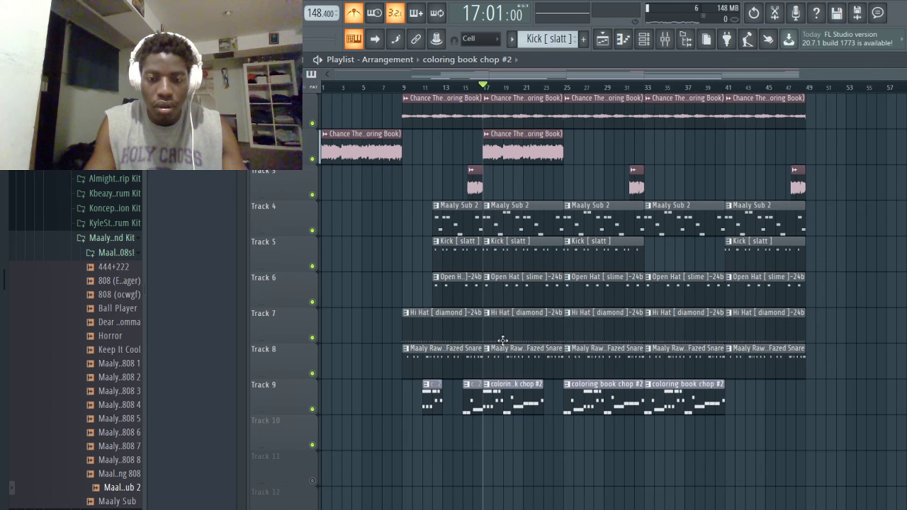
{"action": "right_click", "coordinate": [516, 406]}
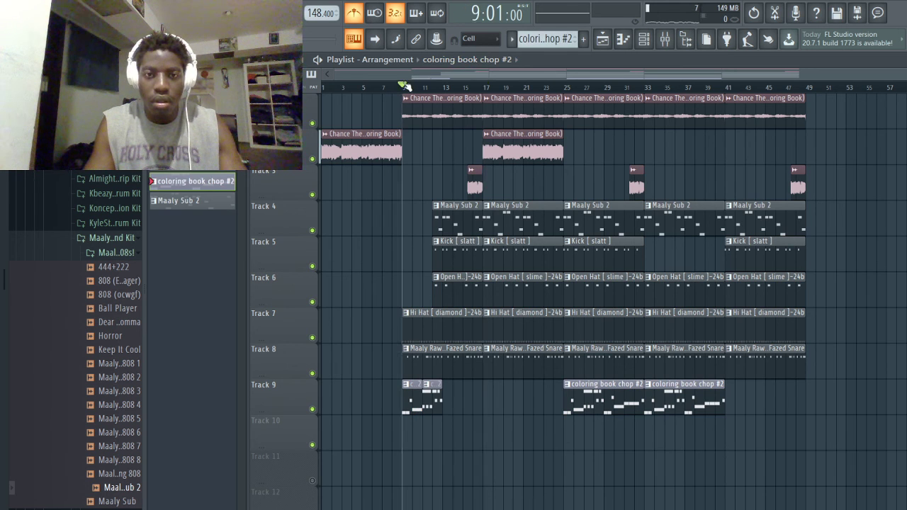
{"action": "key", "text": "space"}
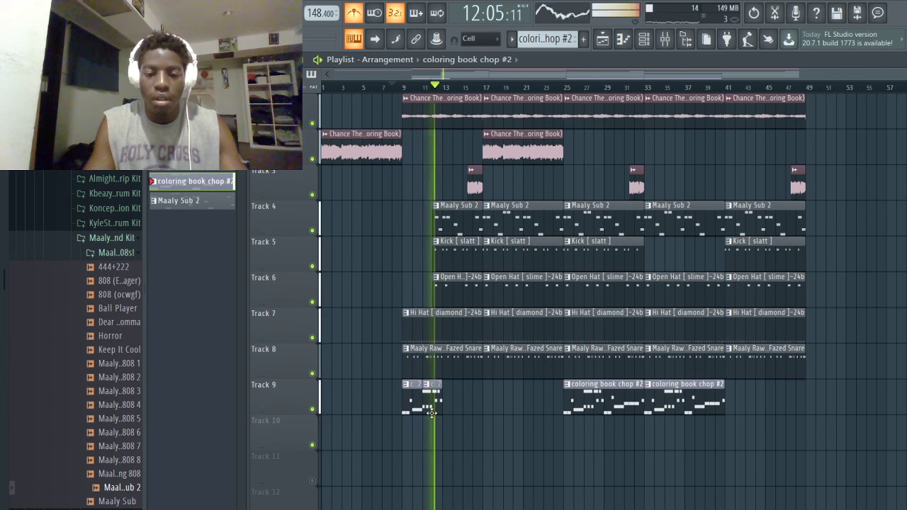
- Shorten the chop clip at bar 9 on Track 9 to end at bar 10
{"action": "key", "text": "space"}
{"action": "key", "text": "space"}
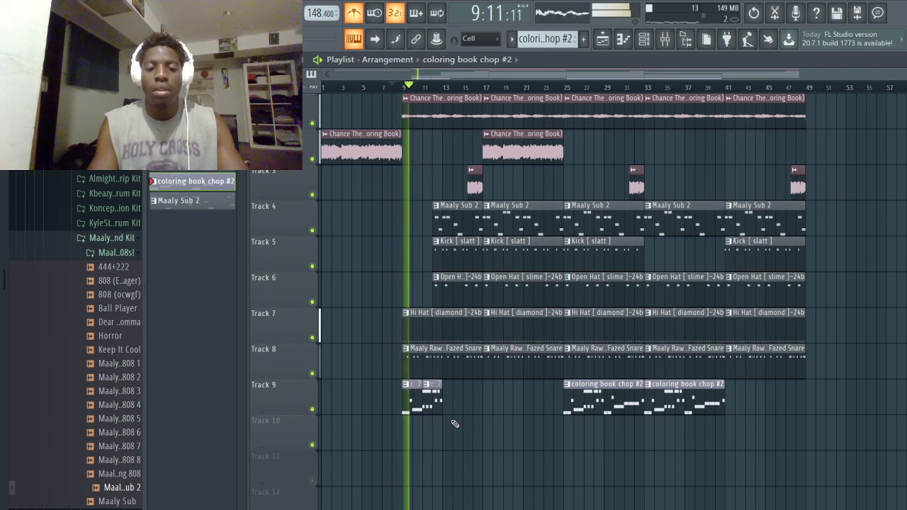
{"action": "key", "text": "space"}
{"action": "scroll", "coordinate": [411, 418], "scroll_direction": "up", "scroll_amount": 6, "text": "ctrl"}
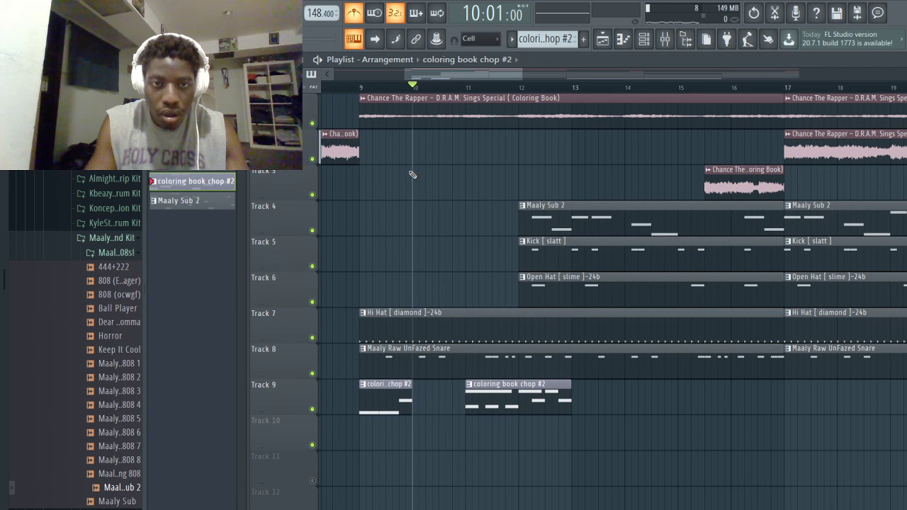
- Copy the one-bar chop to bar 13 and the bar 11 chop to bar 15 on Track 9
{"action": "key", "text": "space"}
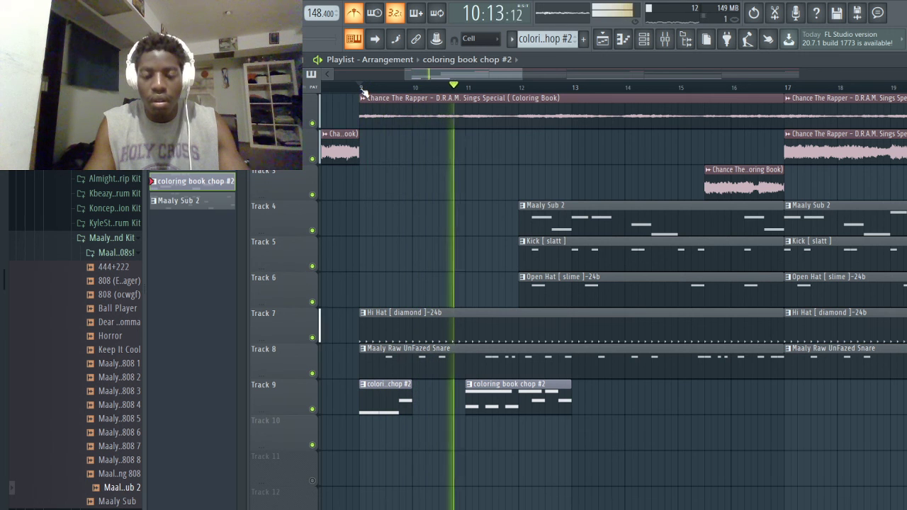
{"action": "scroll", "coordinate": [621, 442], "scroll_direction": "down", "scroll_amount": 2}
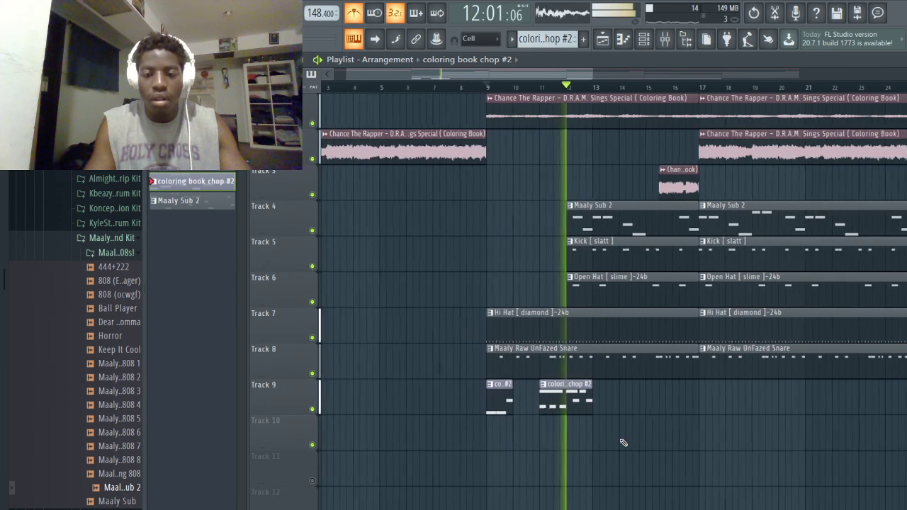
{"action": "key", "text": "space"}
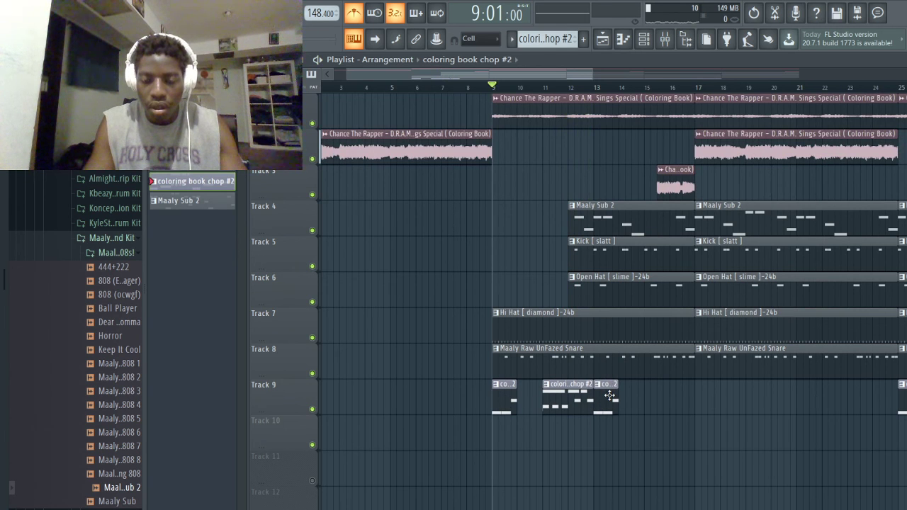
{"action": "left_click_drag", "start_coordinate": [568, 398], "coordinate": [663, 414]}
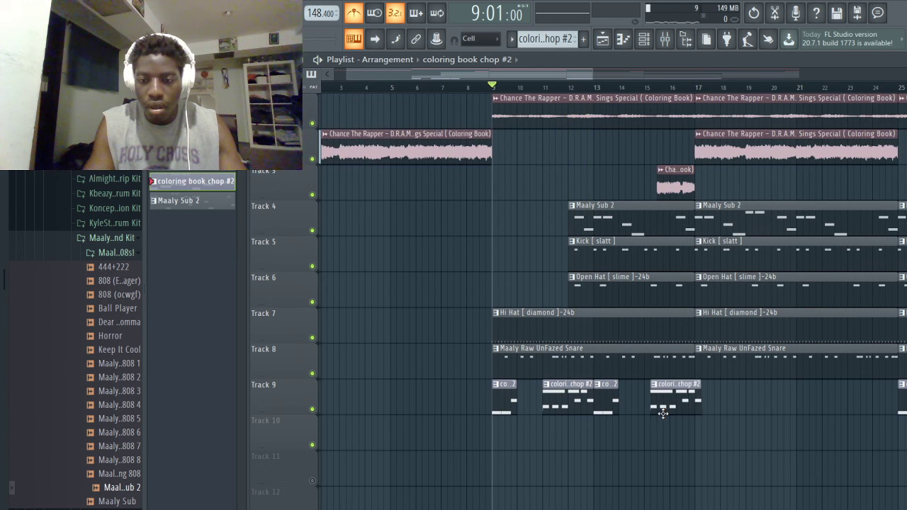
{"action": "key", "text": "space"}
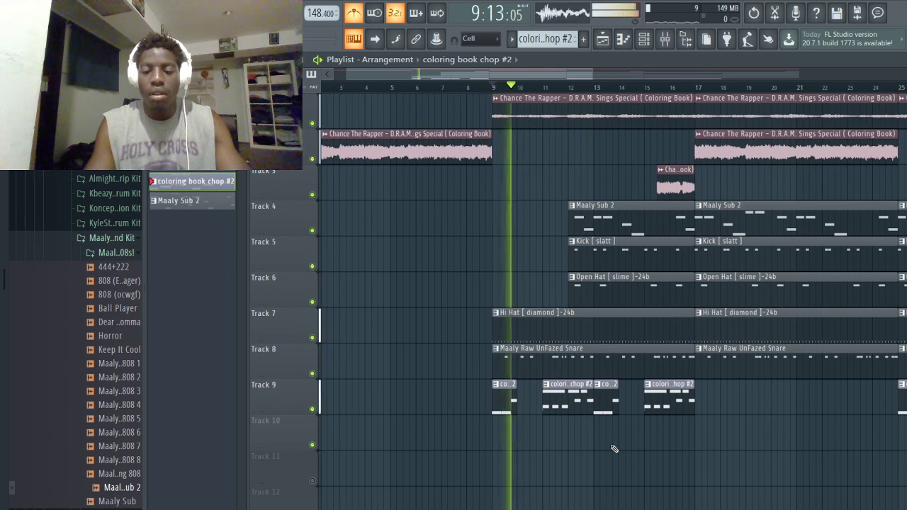
- Lengthen the chop clip at bar 9 on Track 9 to end shortly before bar 11 and play it back
{"action": "key", "text": "space"}
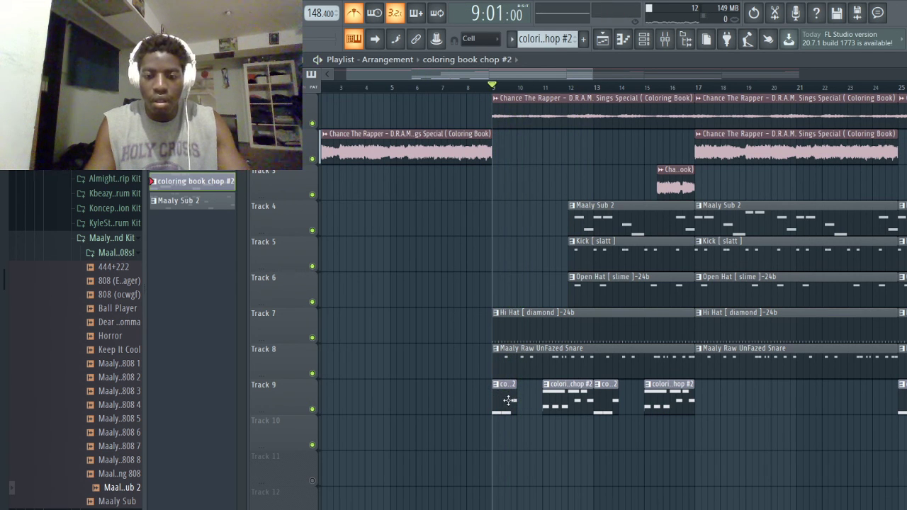
{"action": "key", "text": "space"}
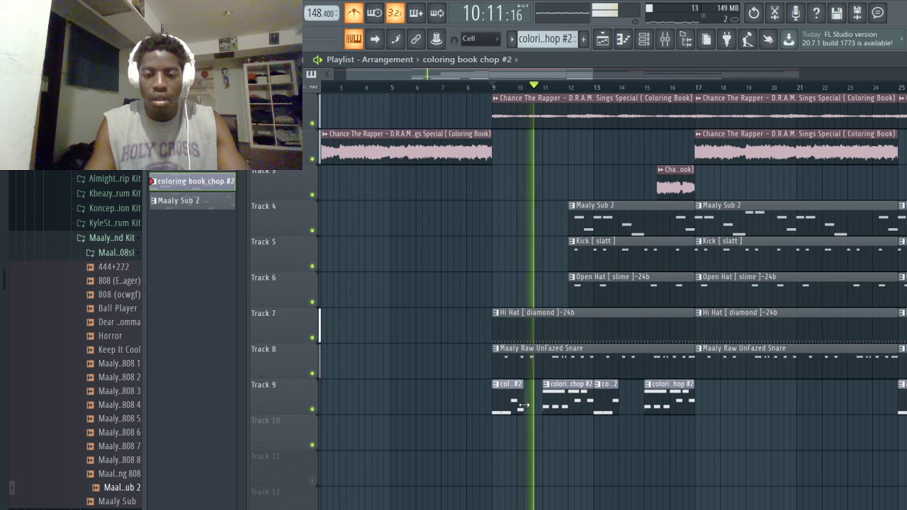
{"action": "key", "text": "space"}
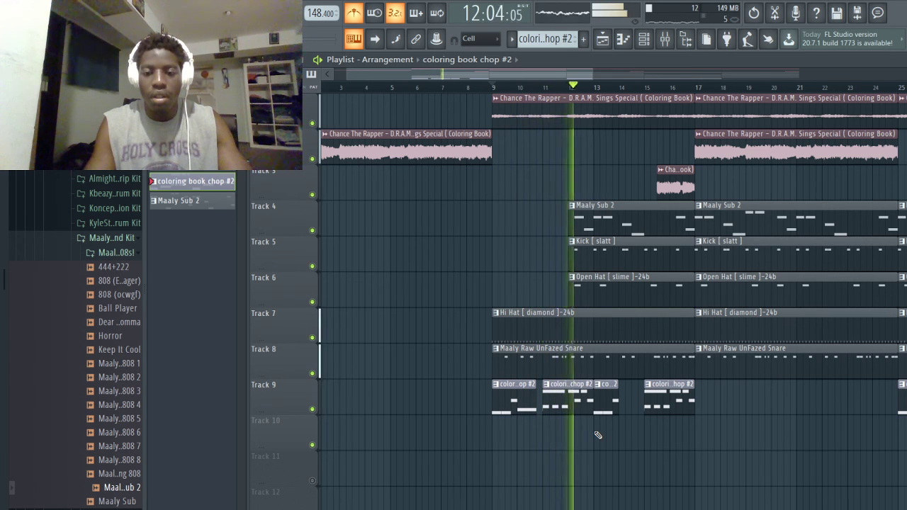
{"action": "scroll", "coordinate": [597, 433], "scroll_direction": "down", "scroll_amount": 2}
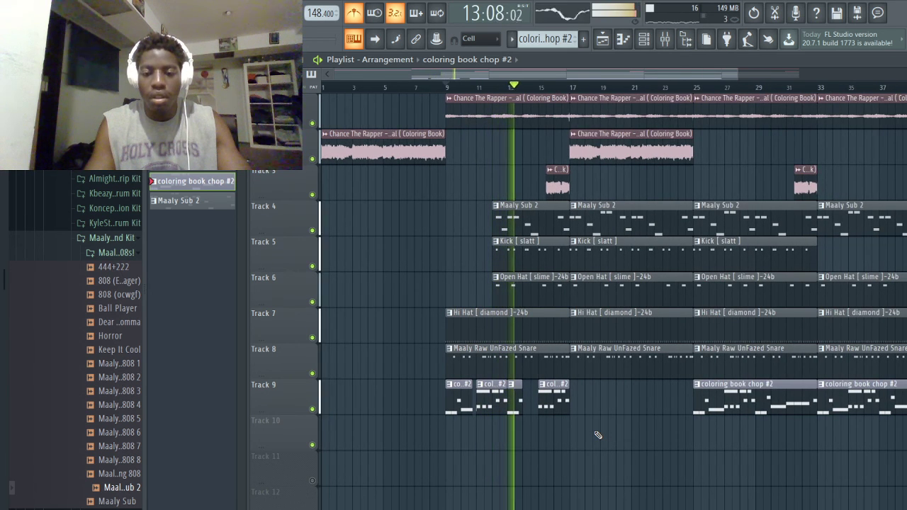
- Replace the Track 9 chops at bars 13 and 15 with a copy of the bar 9 chop placed at bar 15
{"action": "key", "text": "space"}
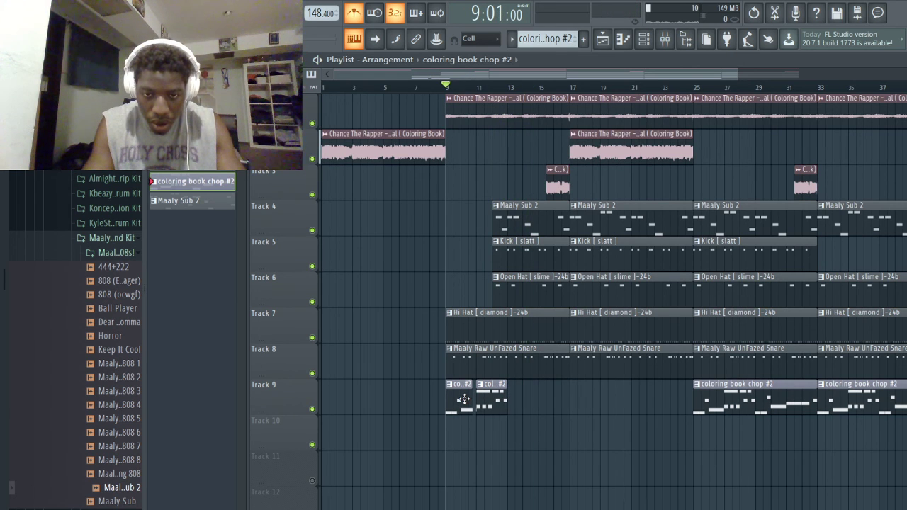
{"action": "key", "text": "space"}
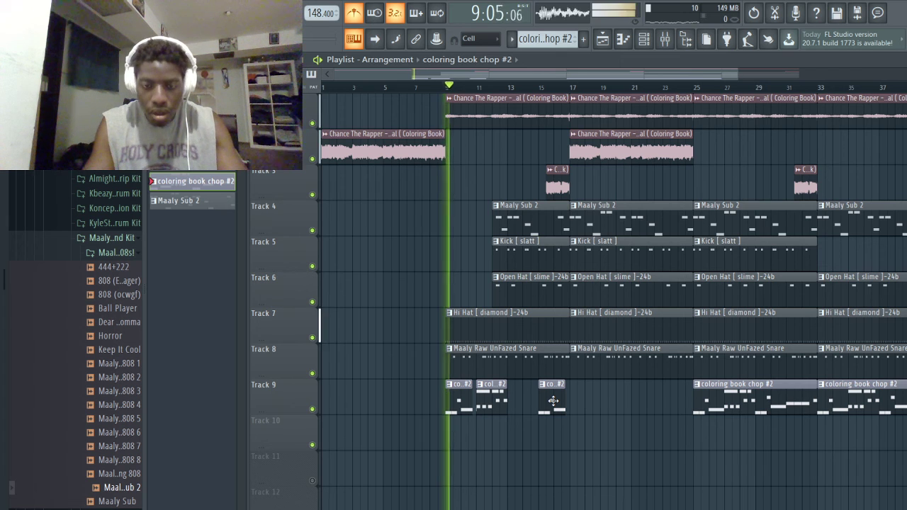
{"action": "scroll", "coordinate": [500, 468], "scroll_direction": "down", "scroll_amount": 3}
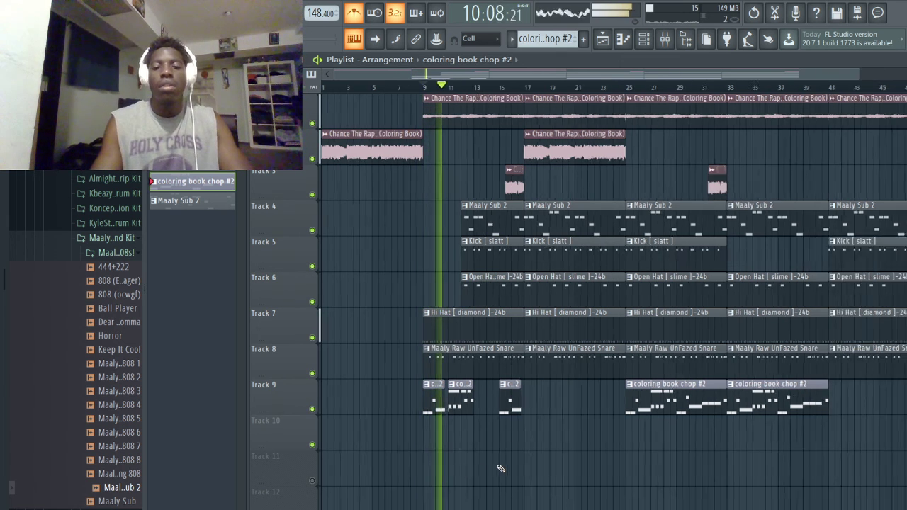
{"action": "left_click", "coordinate": [379, 87]}
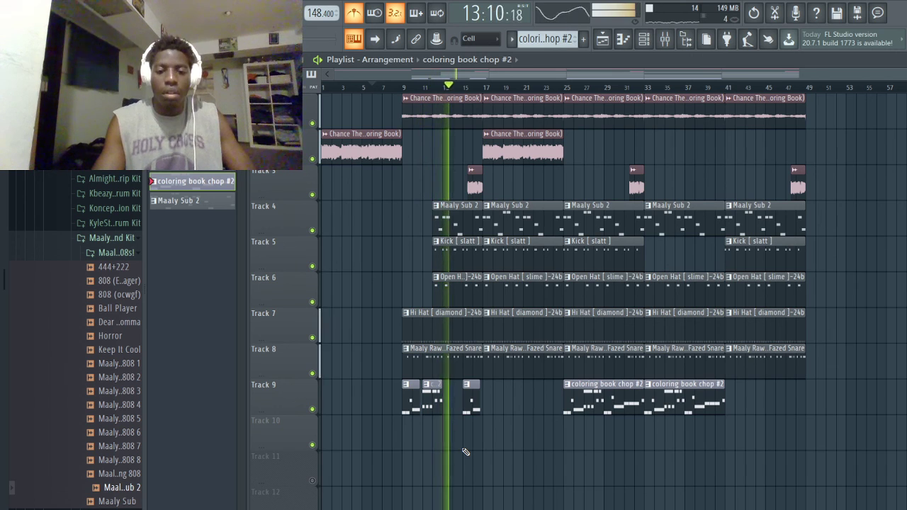
{"action": "key", "text": "space"}
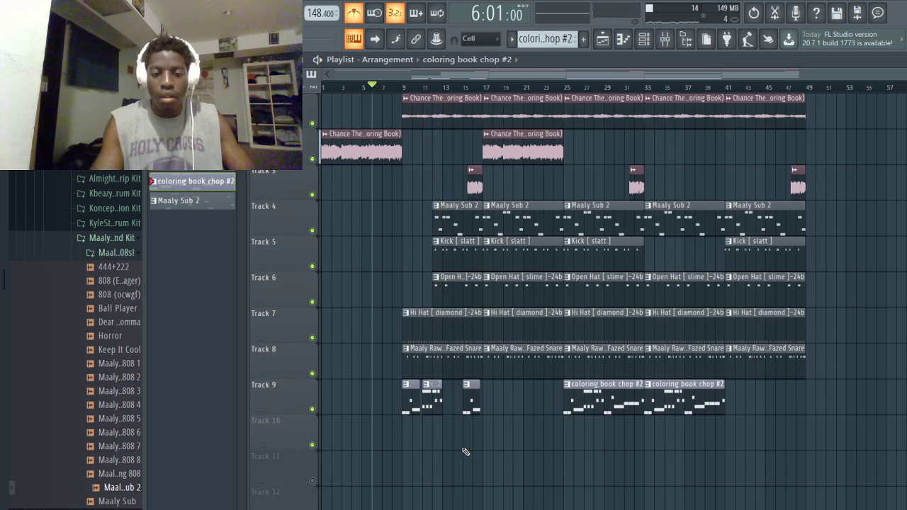
- Extend the chop clip at bar 9 on Track 9 to meet the next clip at bar 11 and play back from bar 6
{"action": "scroll", "coordinate": [448, 405], "scroll_direction": "up", "scroll_amount": 6}
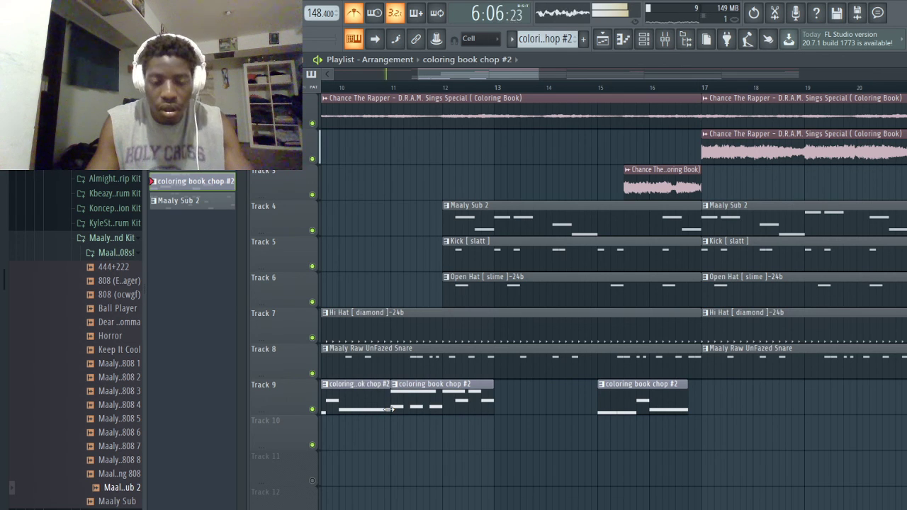
{"action": "scroll", "coordinate": [439, 454], "scroll_direction": "down", "scroll_amount": 4}
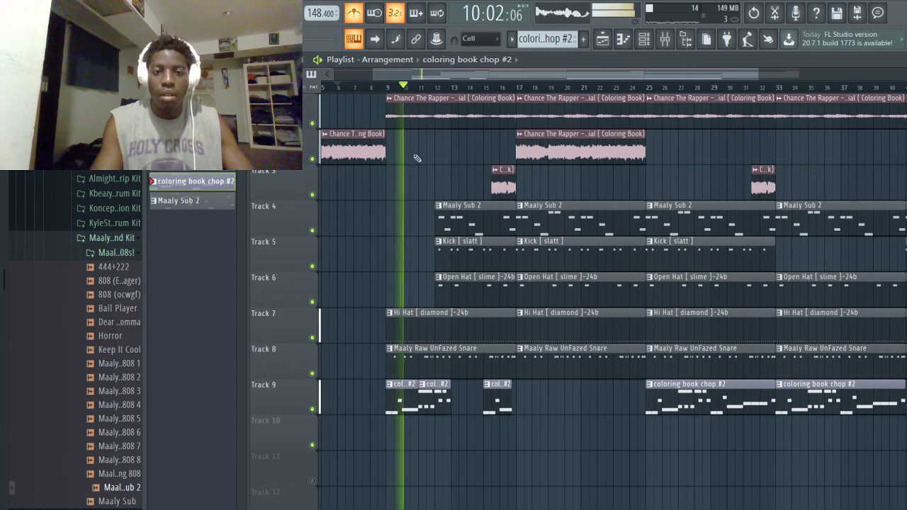
{"action": "key", "text": "space"}
{"action": "scroll", "coordinate": [387, 407], "scroll_direction": "up", "scroll_amount": 5}
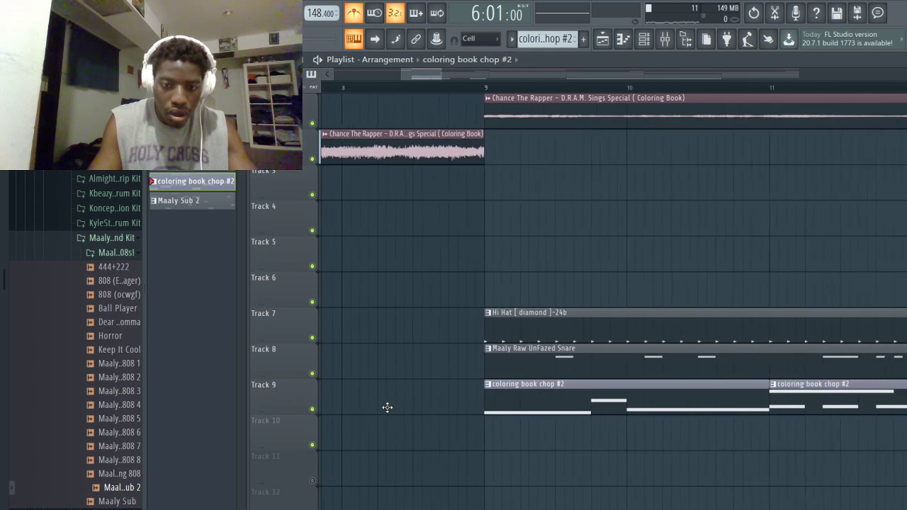
{"action": "scroll", "coordinate": [389, 409], "scroll_direction": "down", "scroll_amount": 5}
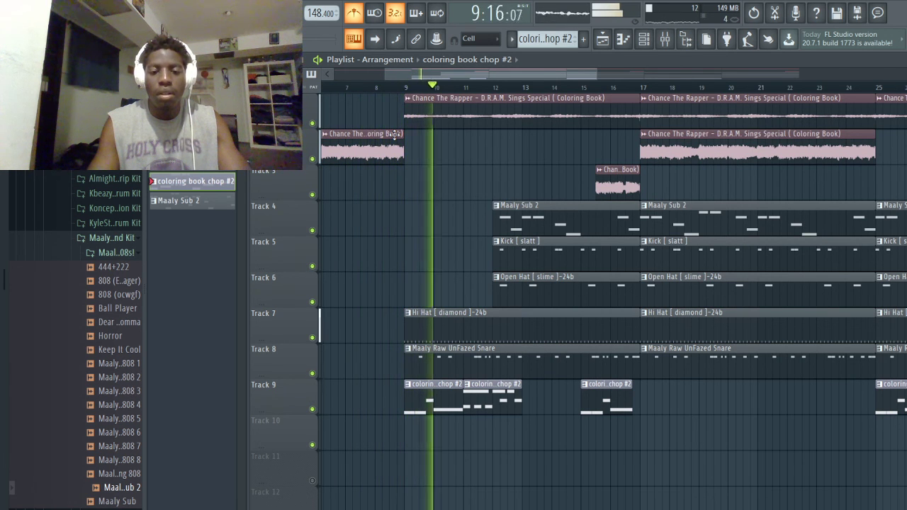
{"action": "scroll", "coordinate": [557, 415], "scroll_direction": "down", "scroll_amount": 3}
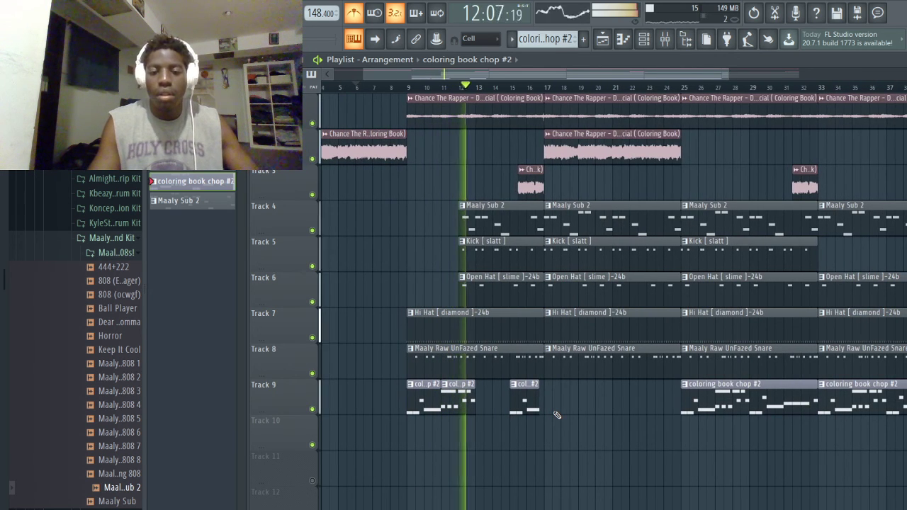
- Delete the bar 15 chop and duplicate the bar 9 and 11 pair to bar 13, keeping only the first copied clip
{"action": "key", "text": "space"}
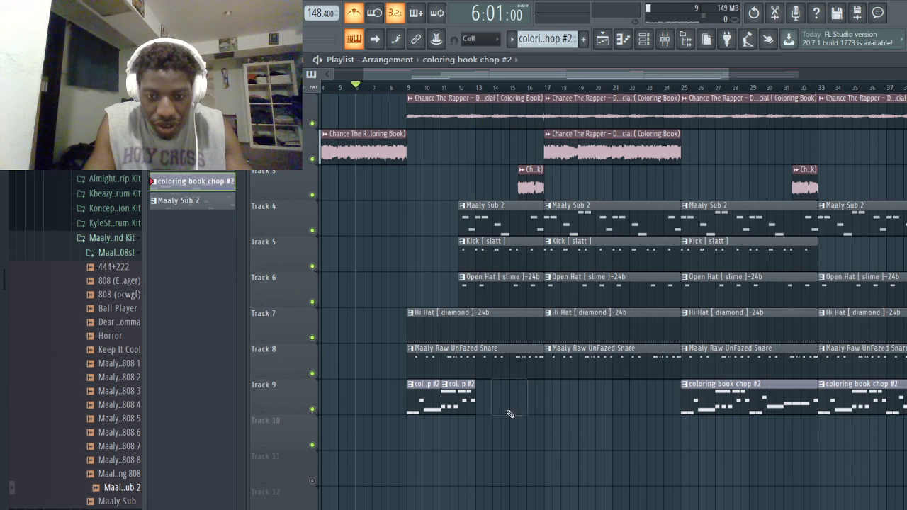
{"action": "left_click_drag", "start_coordinate": [505, 379], "coordinate": [408, 450]}
{"action": "left_click_drag", "start_coordinate": [419, 398], "coordinate": [473, 402]}
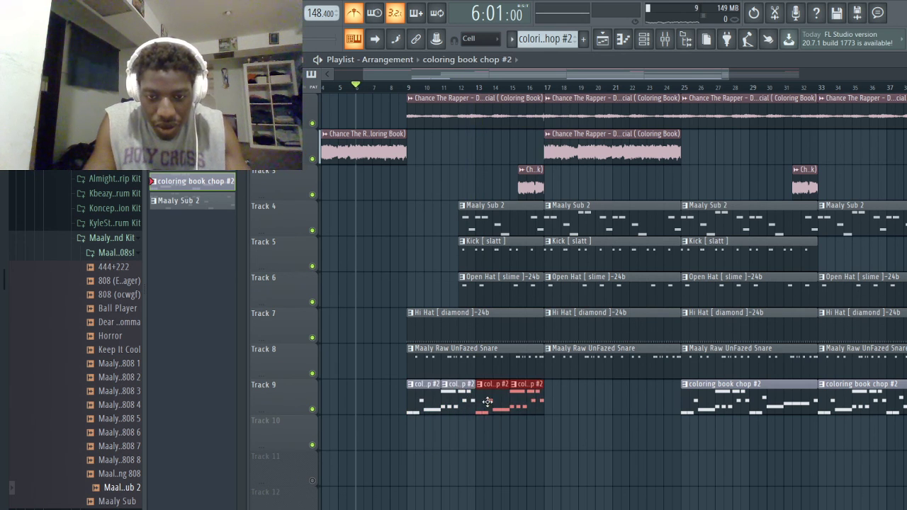
{"action": "key", "text": "space"}
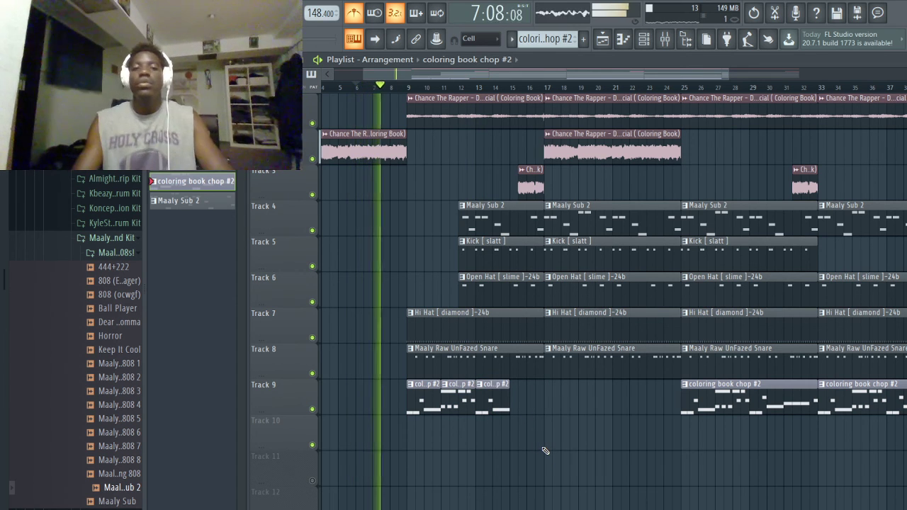
- Turn off the metronome during playback
{"action": "left_click", "coordinate": [354, 12]}
{"action": "left_click", "coordinate": [353, 12]}
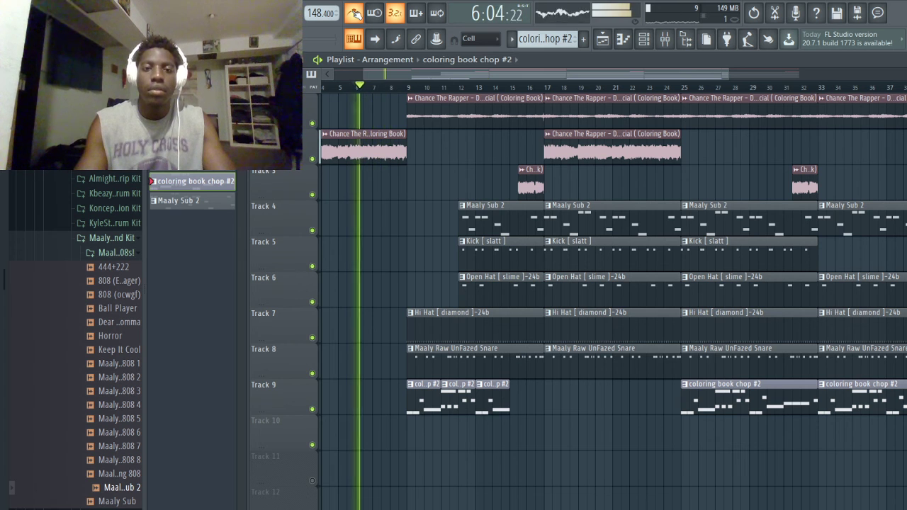
{"action": "left_click", "coordinate": [354, 12]}
{"action": "left_click", "coordinate": [354, 12]}
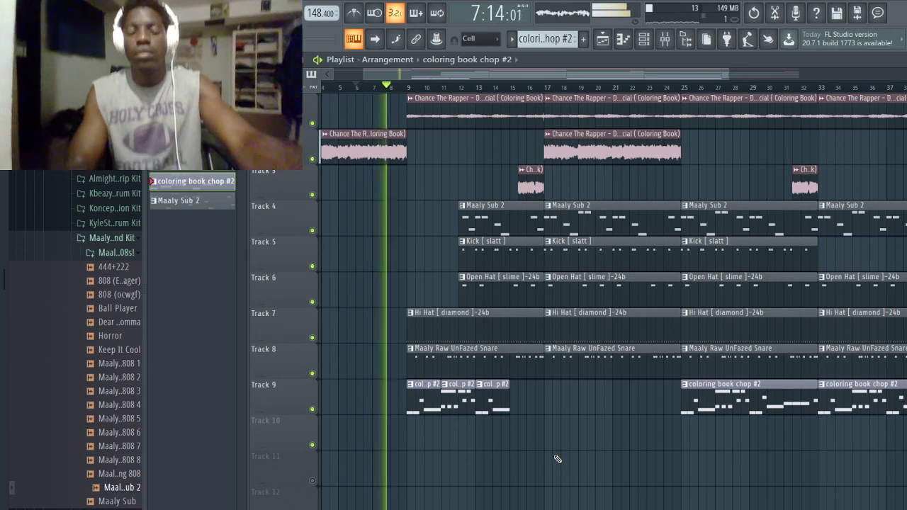
- Copy the bar 11 chop to bar 15 on Track 9 and shorten it to about half a bar
{"action": "scroll", "coordinate": [557, 459], "scroll_direction": "down", "scroll_amount": 2}
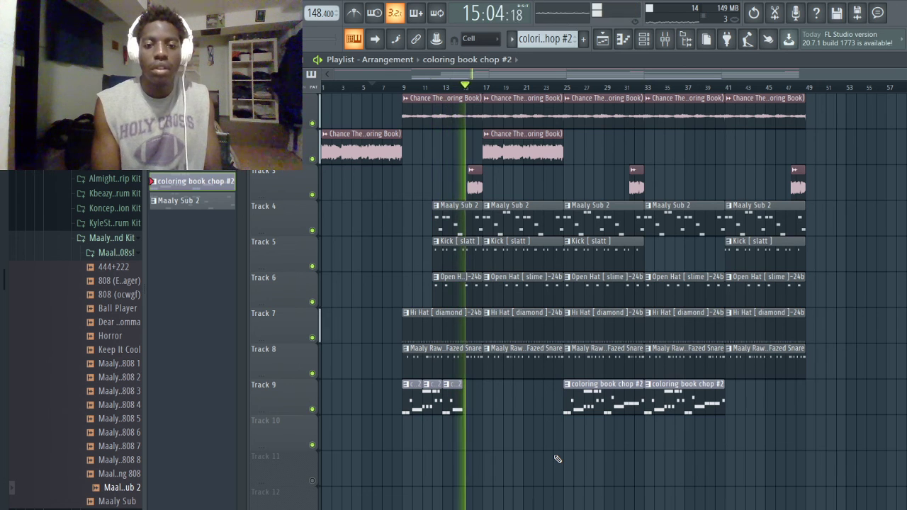
{"action": "key", "text": "space"}
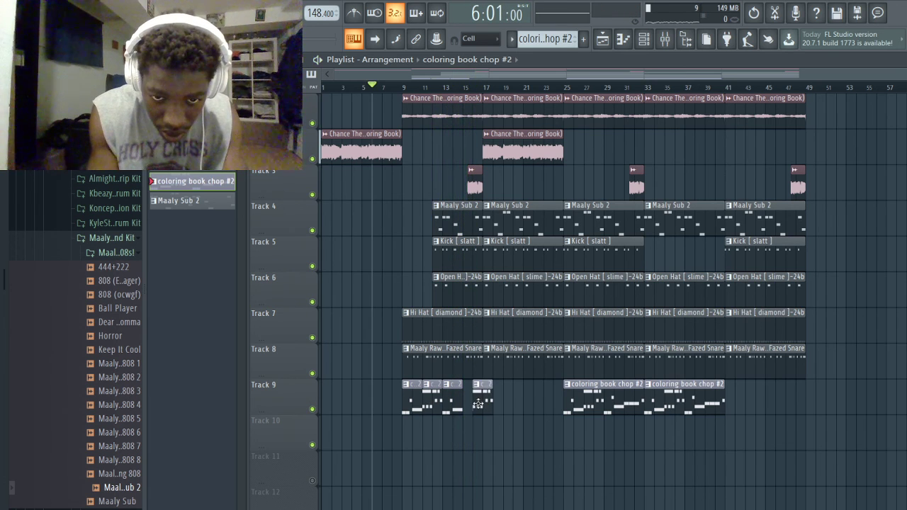
{"action": "scroll", "coordinate": [476, 403], "scroll_direction": "up", "scroll_amount": 2}
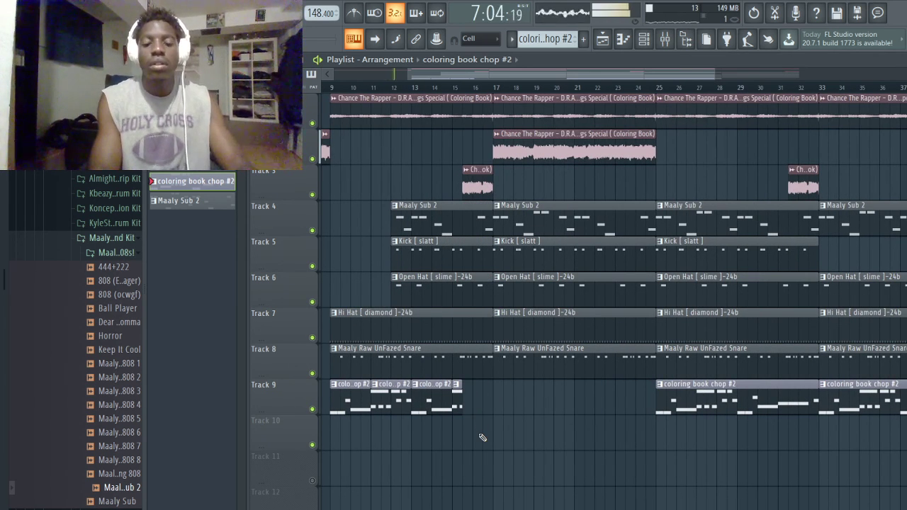
- Listen to the arrangement through the drop at bar 17 and stop playback
{"action": "scroll", "coordinate": [482, 438], "scroll_direction": "down", "scroll_amount": 2}
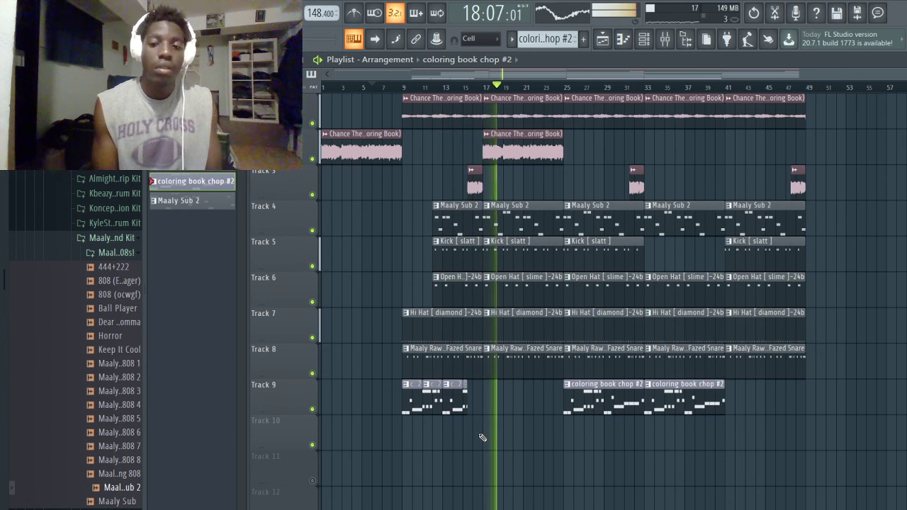
{"action": "key", "text": "space"}
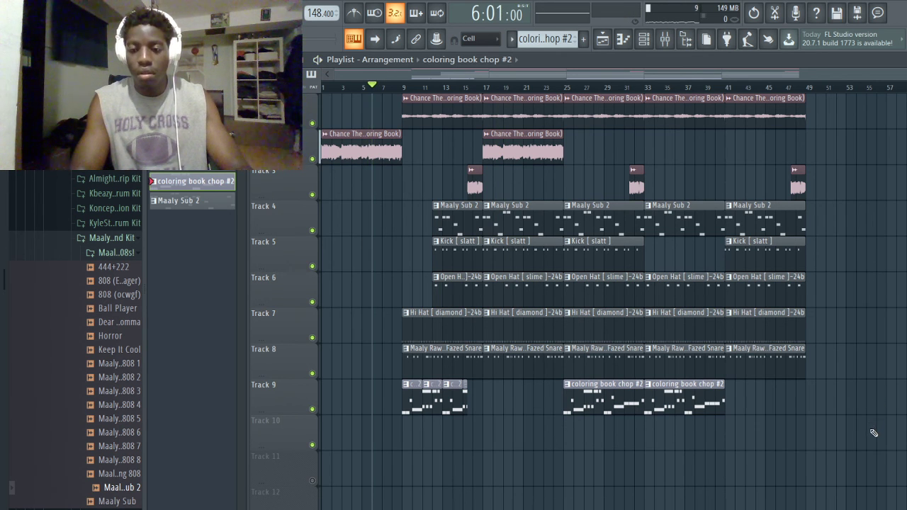
{"action": "left_click_drag", "start_coordinate": [870, 447], "coordinate": [514, 109]}
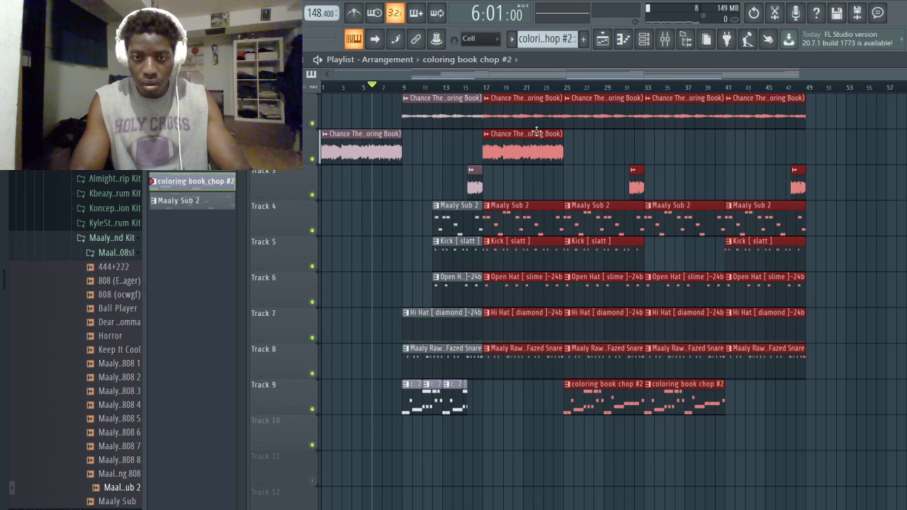
{"action": "key", "text": "ctrl+b"}
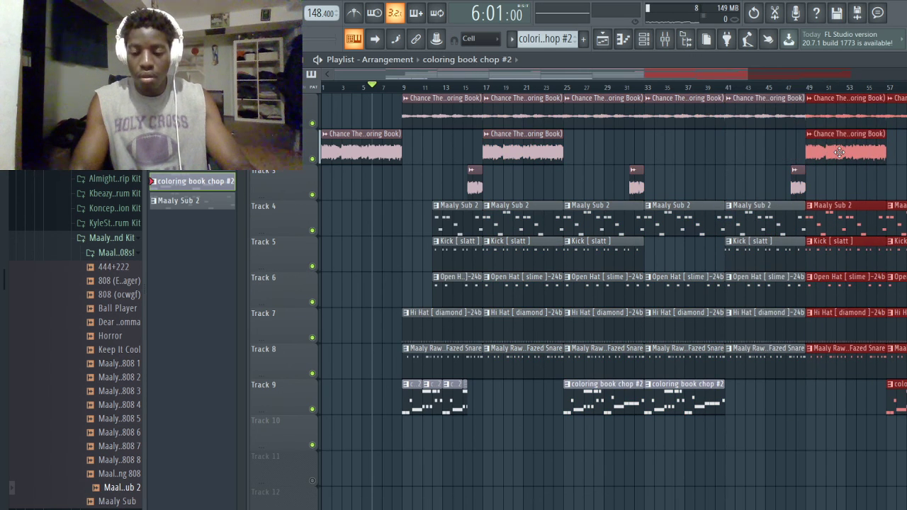
{"action": "key", "text": "Delete"}
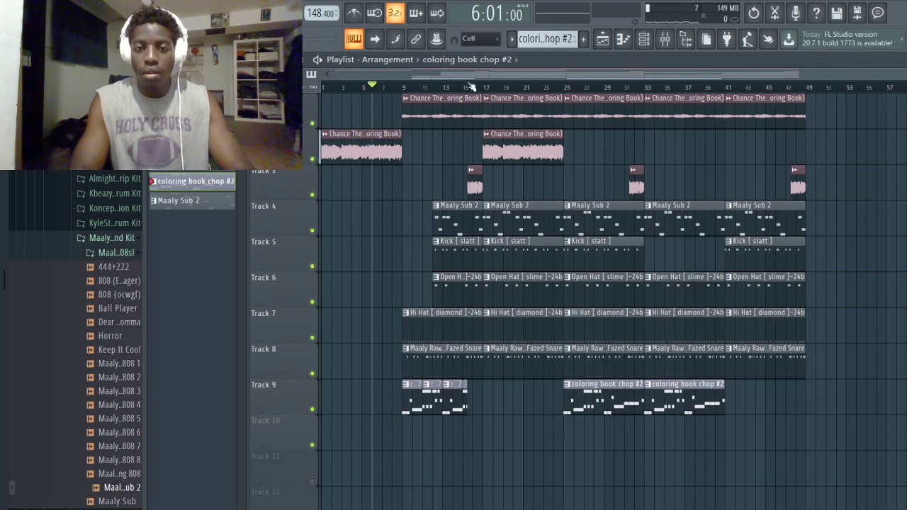
- Play back the arrangement from bar 8 to check the chops on Track 9, and stop
{"action": "left_click", "coordinate": [394, 86]}
{"action": "key", "text": "space"}
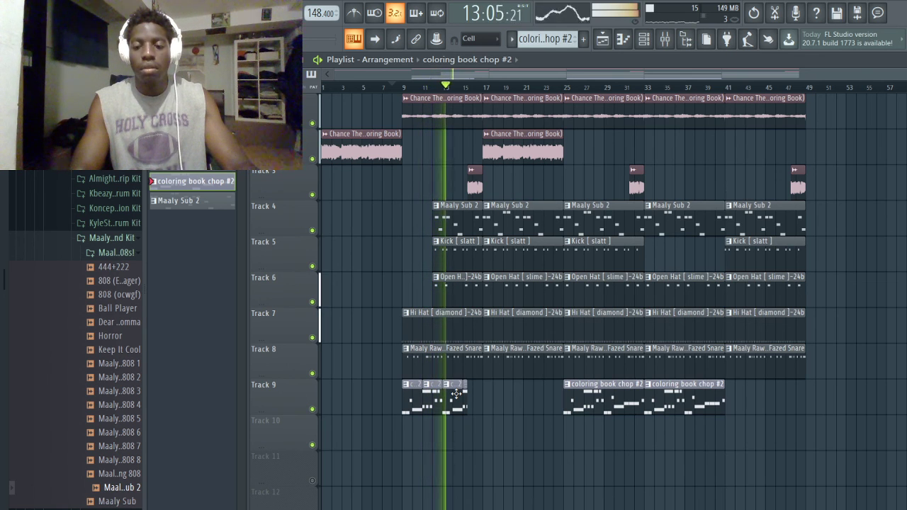
{"action": "key", "text": "space"}
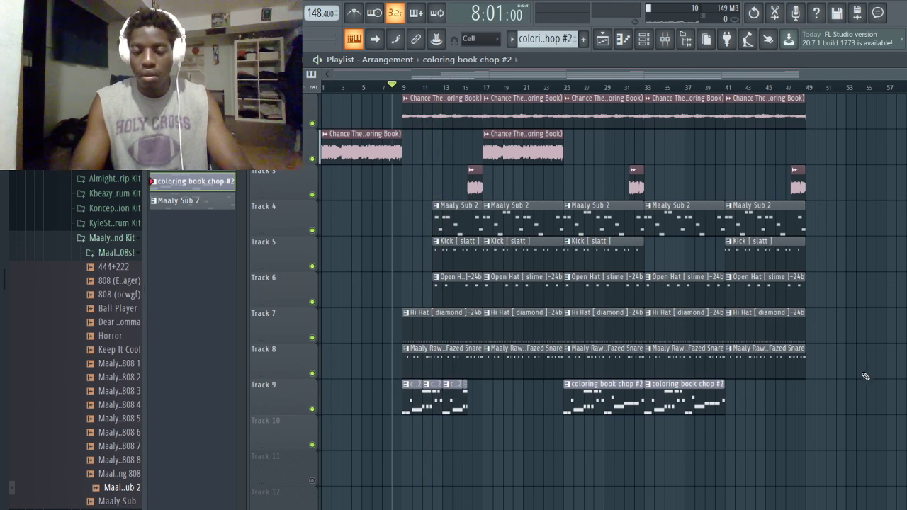
- Delete all clips from bar 41 onward and duplicate the whole bar 9 to 40 section to bar 41
{"action": "left_click_drag", "start_coordinate": [840, 391], "coordinate": [754, 108]}
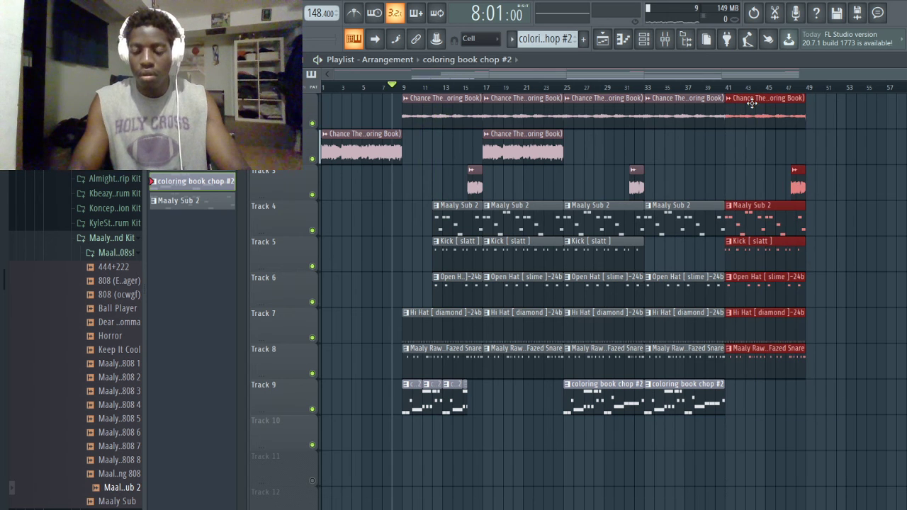
{"action": "key", "text": "Delete"}
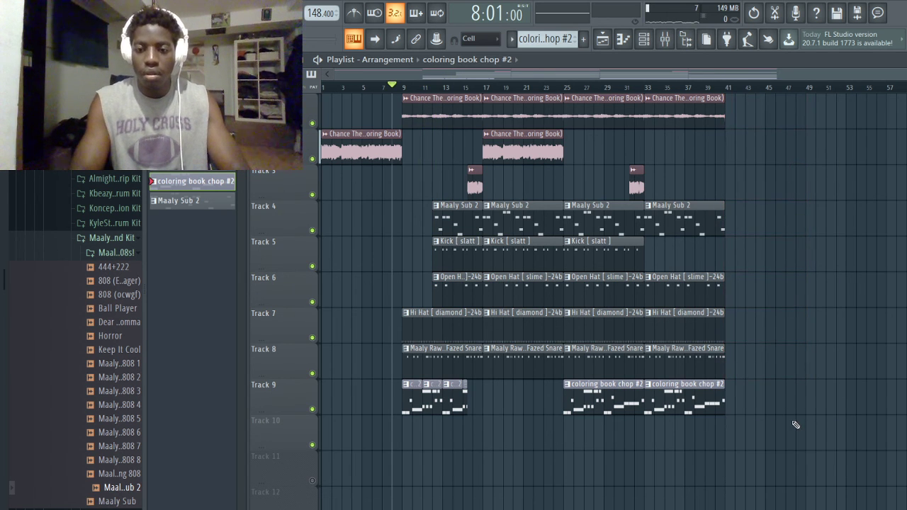
{"action": "left_click_drag", "start_coordinate": [790, 449], "coordinate": [422, 96]}
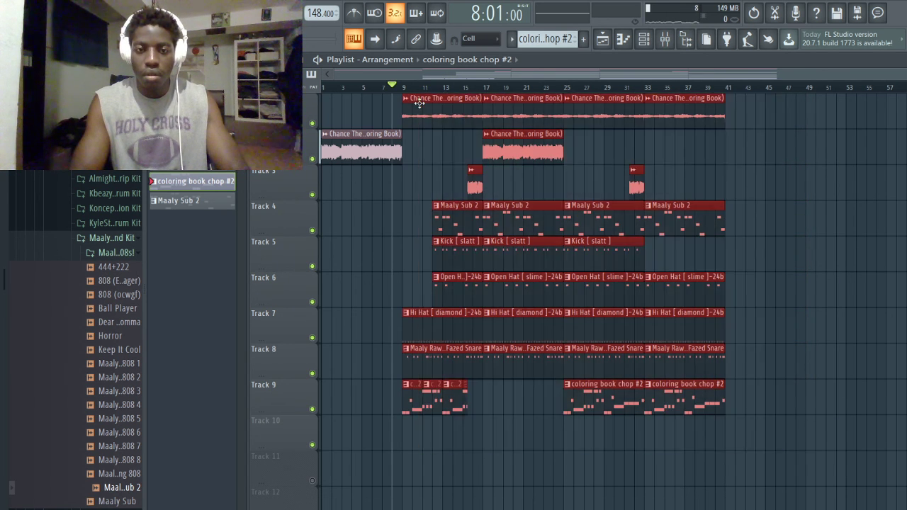
{"action": "key", "text": "ctrl+b"}
{"action": "left_click_drag", "start_coordinate": [767, 120], "coordinate": [742, 121]}
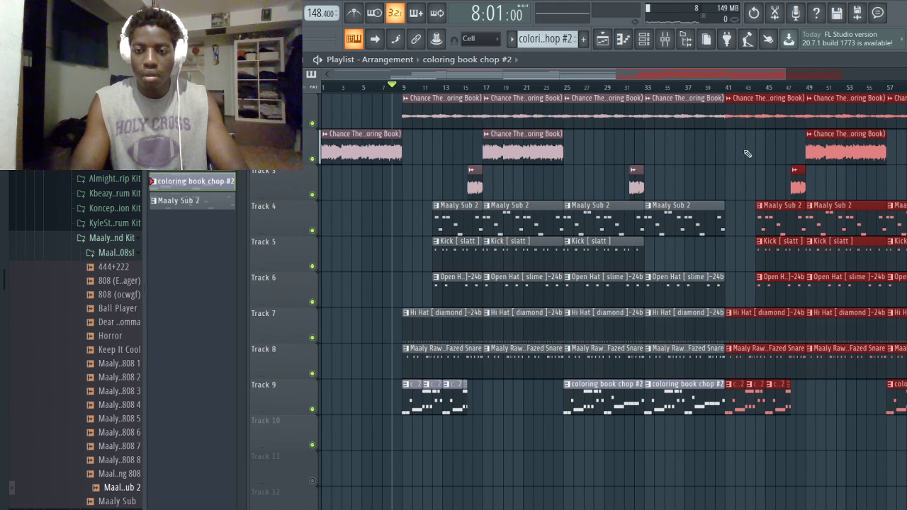
{"action": "left_click", "coordinate": [746, 154]}
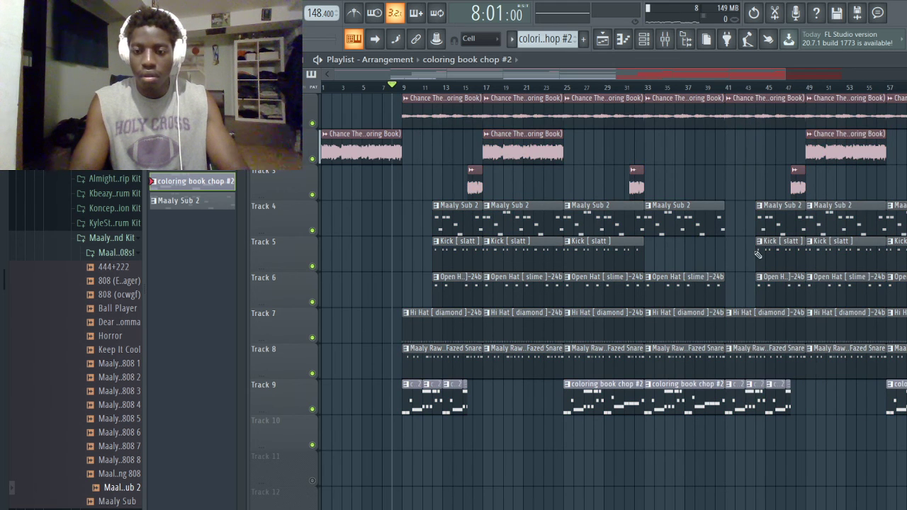
- Delete the coloring book chop clips at bars 41 and 43 on Track 9 and play back from bar 40
{"action": "right_click", "coordinate": [737, 394]}
{"action": "left_click", "coordinate": [718, 89]}
{"action": "key", "text": "space"}
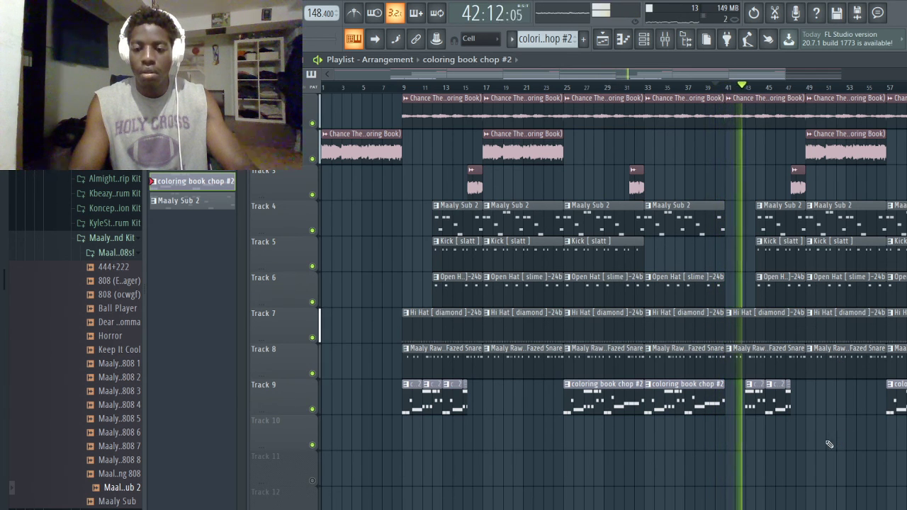
{"action": "right_click", "coordinate": [753, 400]}
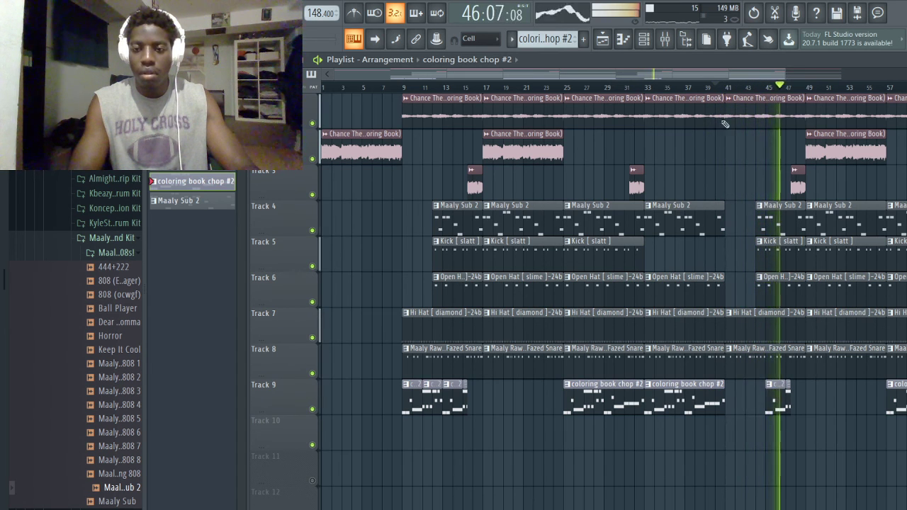
{"action": "left_click", "coordinate": [717, 86]}
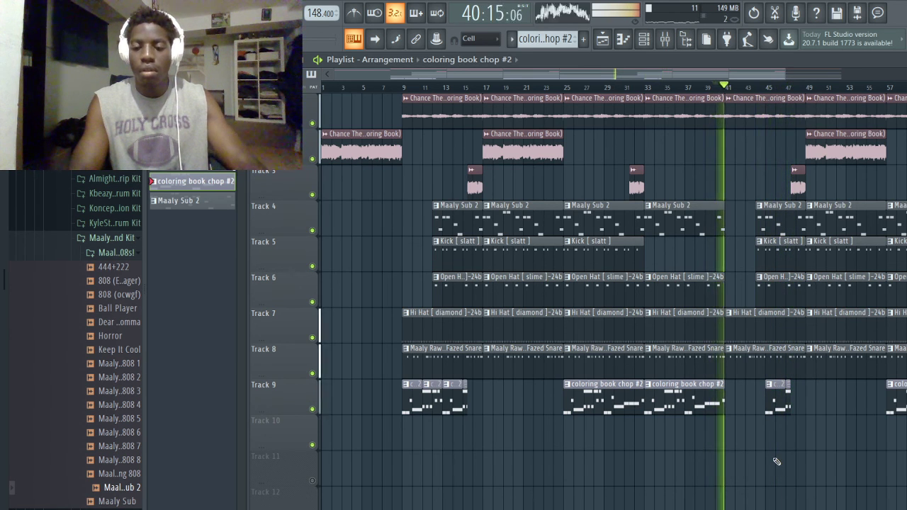
{"action": "scroll", "coordinate": [775, 462], "scroll_direction": "down", "scroll_amount": 2}
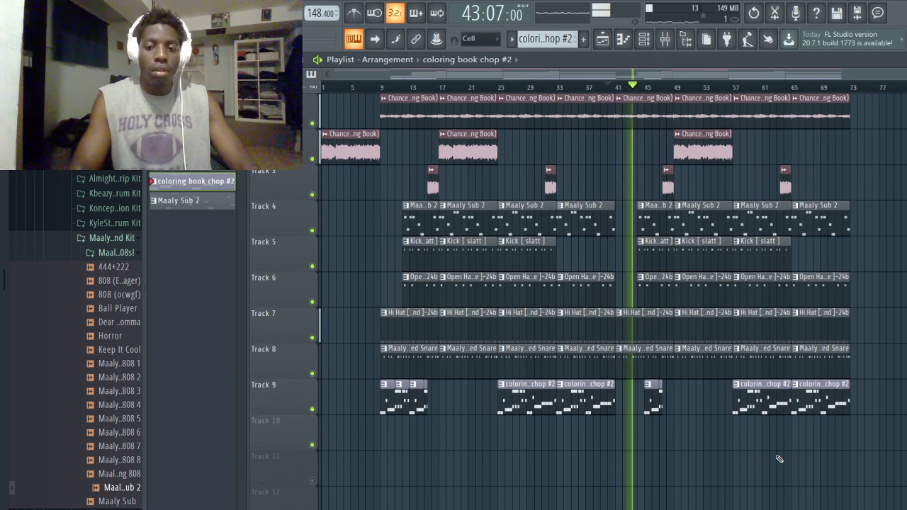
{"action": "key", "text": "space"}
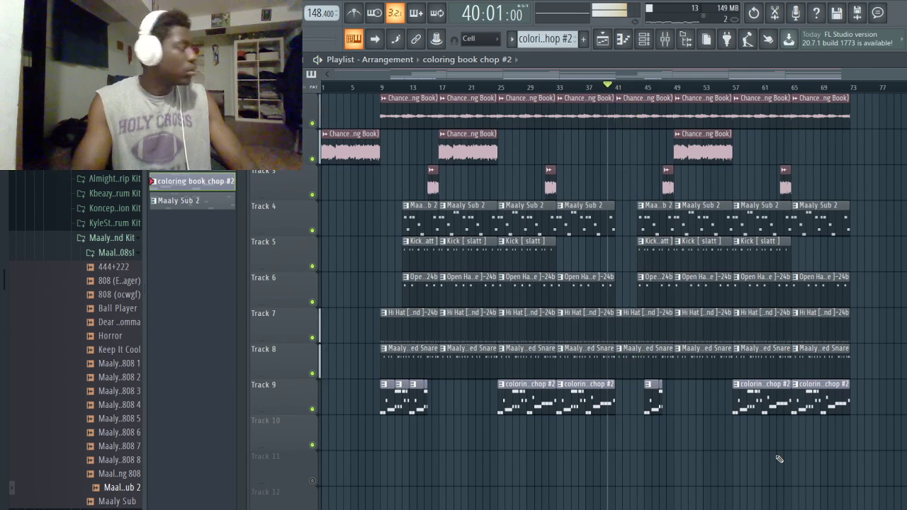
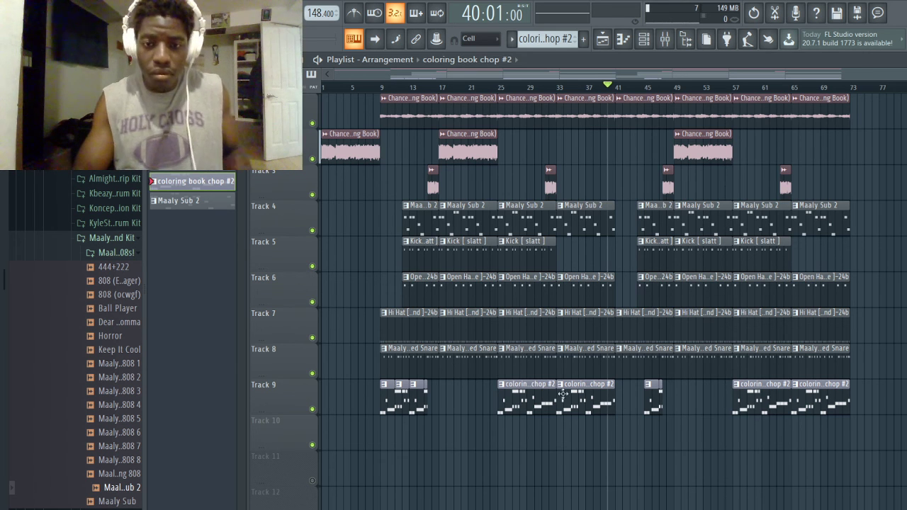
- Play back the whole arrangement from bar 1 to beyond bar 41 and stop
{"action": "left_click", "coordinate": [351, 85]}
{"action": "key", "text": "space"}
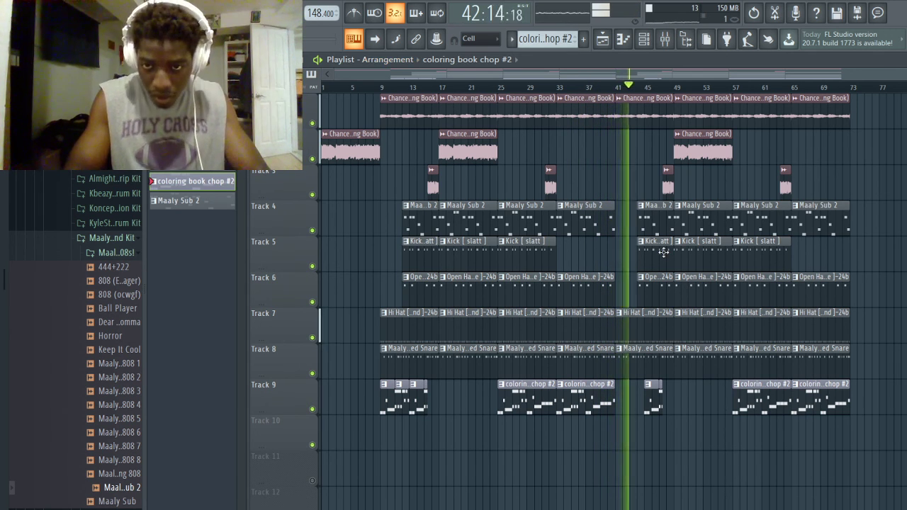
{"action": "key", "text": "space"}
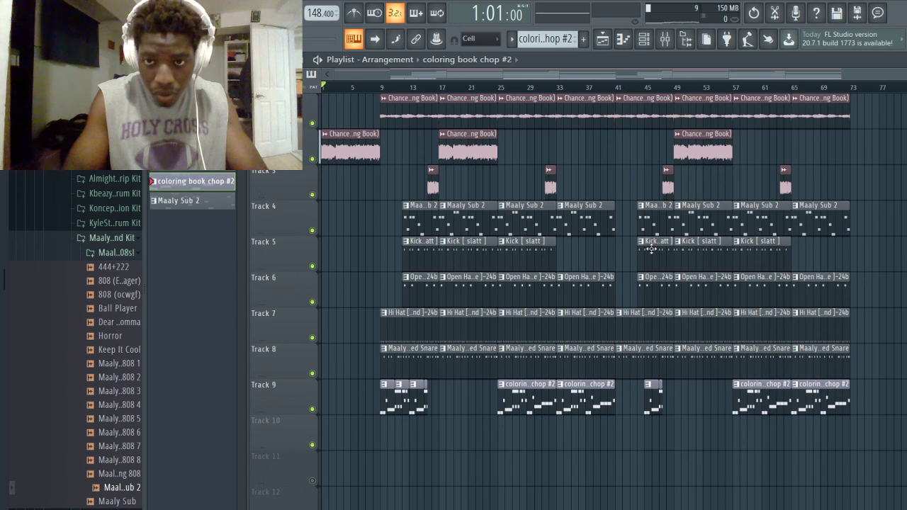
- Try replacing the shortened Kick clip at bar 44 on Track 5 with a full-length copy at bar 41, and play it back
{"action": "right_click", "coordinate": [649, 250]}
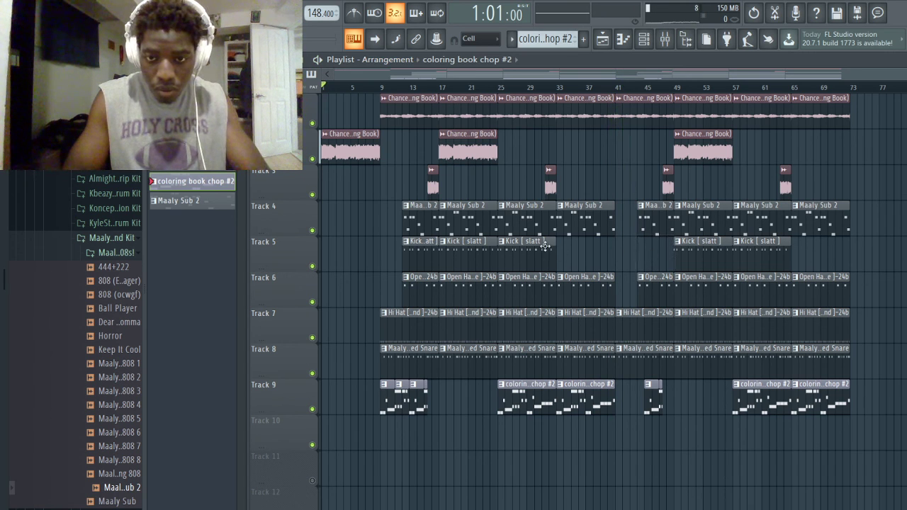
{"action": "left_click_drag", "start_coordinate": [534, 248], "coordinate": [658, 256]}
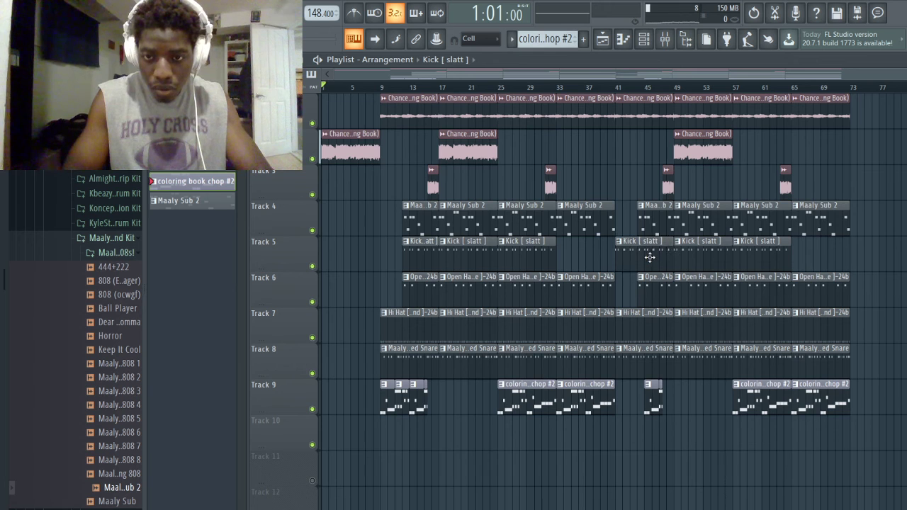
{"action": "left_click", "coordinate": [601, 86]}
{"action": "key", "text": "space"}
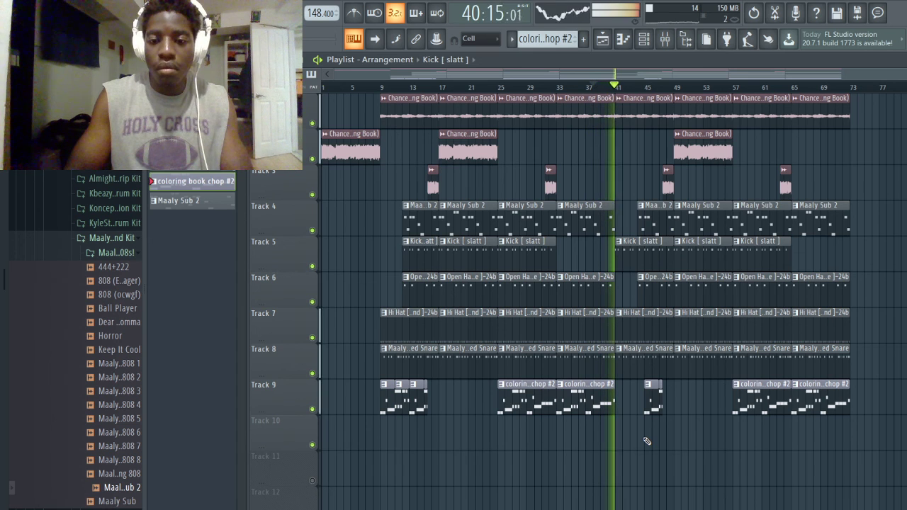
- Try a full-length Maaly Sub 2 clip at bar 41 on Track 4, trim its start back to bar 44 and play from bar 40
{"action": "right_click", "coordinate": [638, 219]}
{"action": "left_click", "coordinate": [634, 219]}
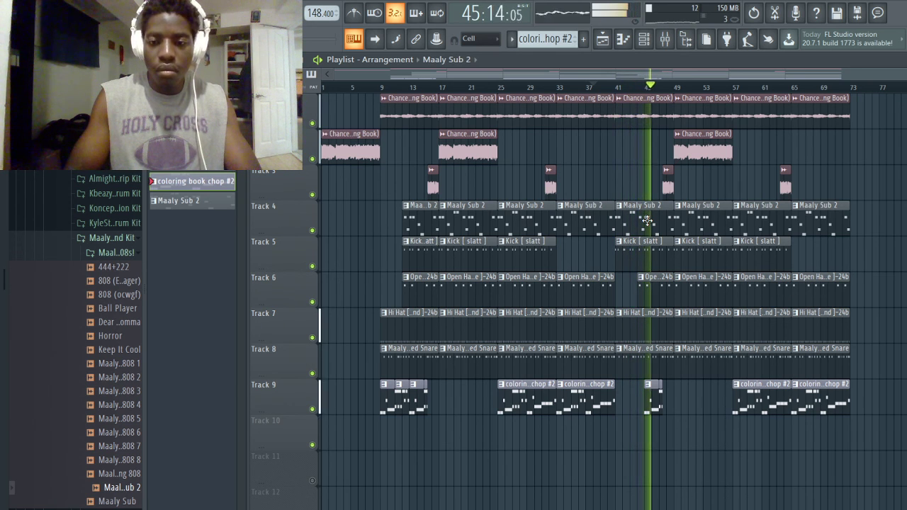
{"action": "left_click", "coordinate": [613, 87]}
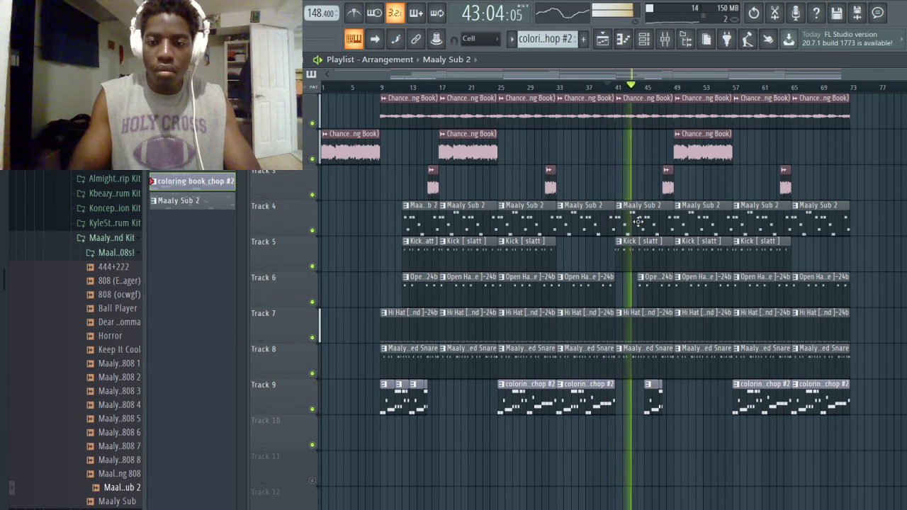
{"action": "key", "text": "space"}
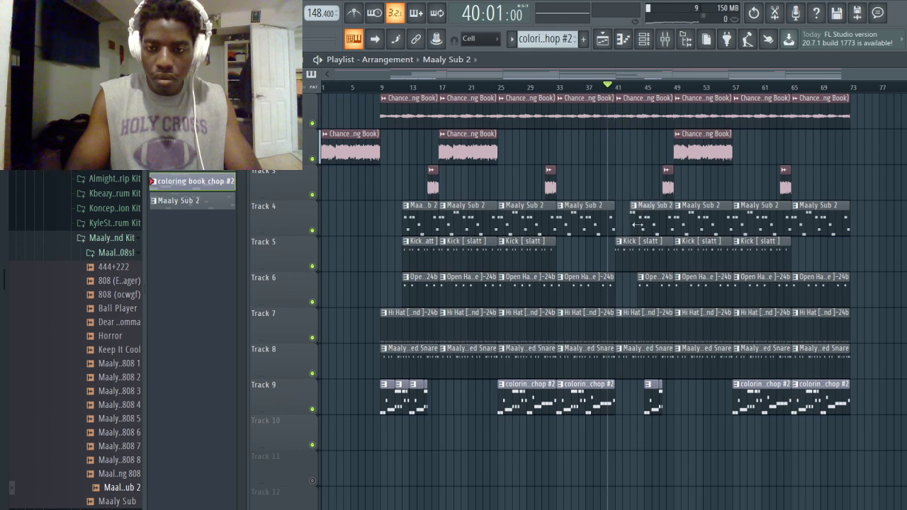
{"action": "key", "text": "space"}
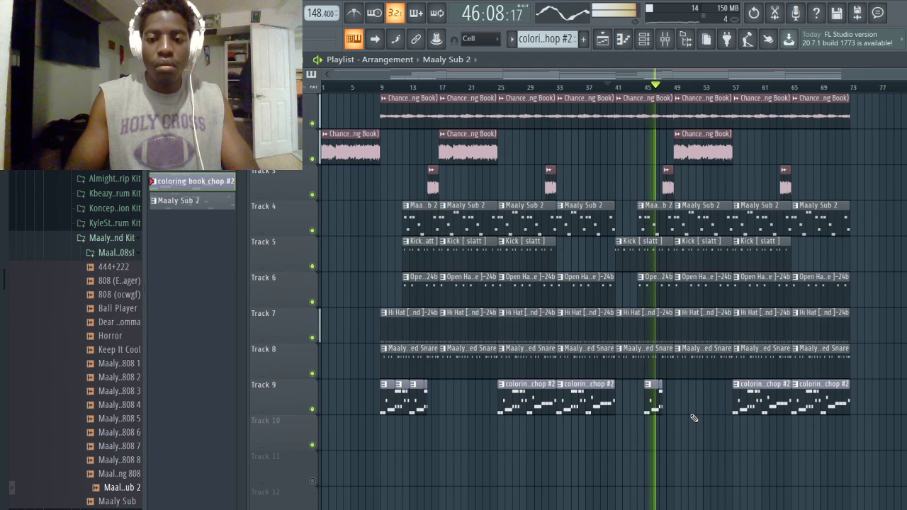
- Delete the remaining chop clips at bars 45 and 47 on Track 9 and trim the bar 41 Kick clip to start at bar 44
{"action": "right_click", "coordinate": [650, 402]}
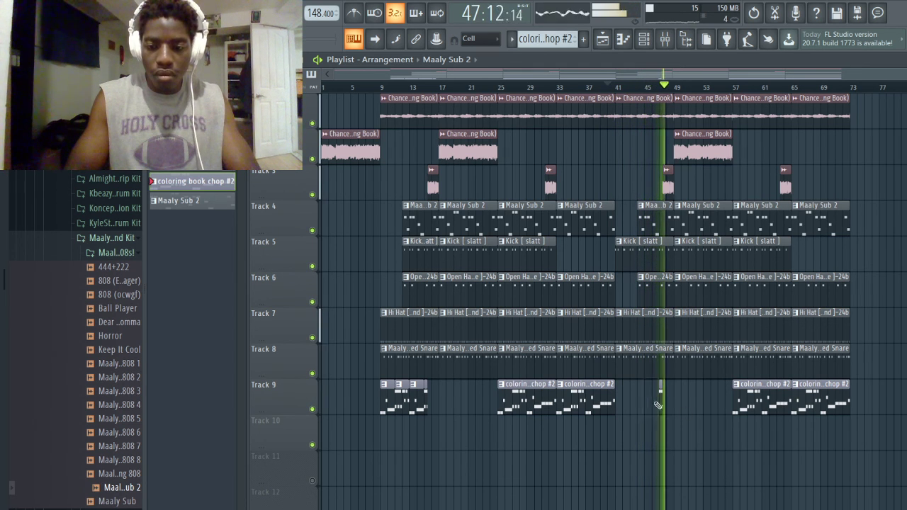
{"action": "left_click", "coordinate": [612, 86]}
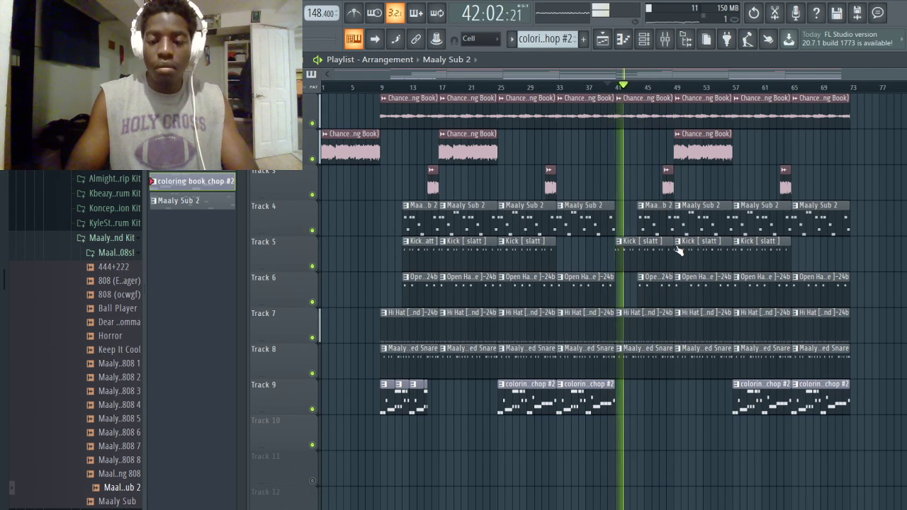
{"action": "key", "text": "space"}
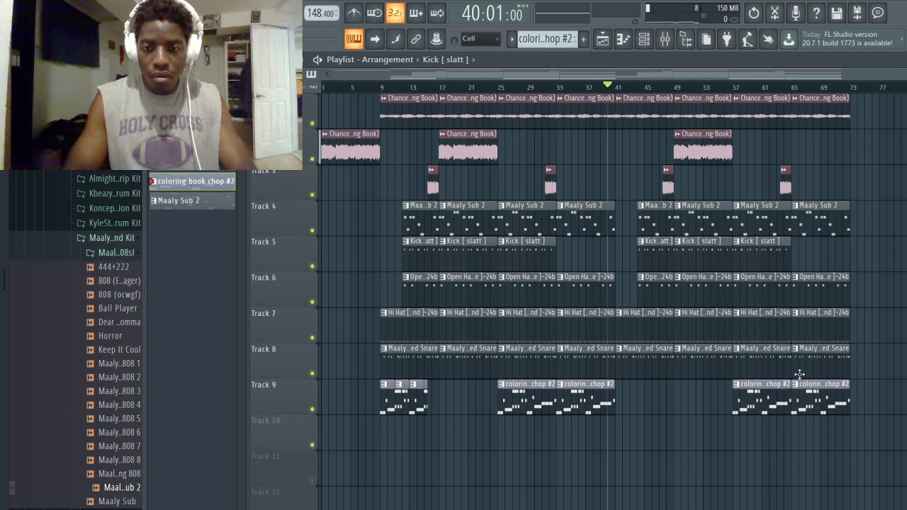
- Move all clips from bar 41 onward eight bars later to start at bar 49
{"action": "left_click_drag", "start_coordinate": [868, 447], "coordinate": [708, 115]}
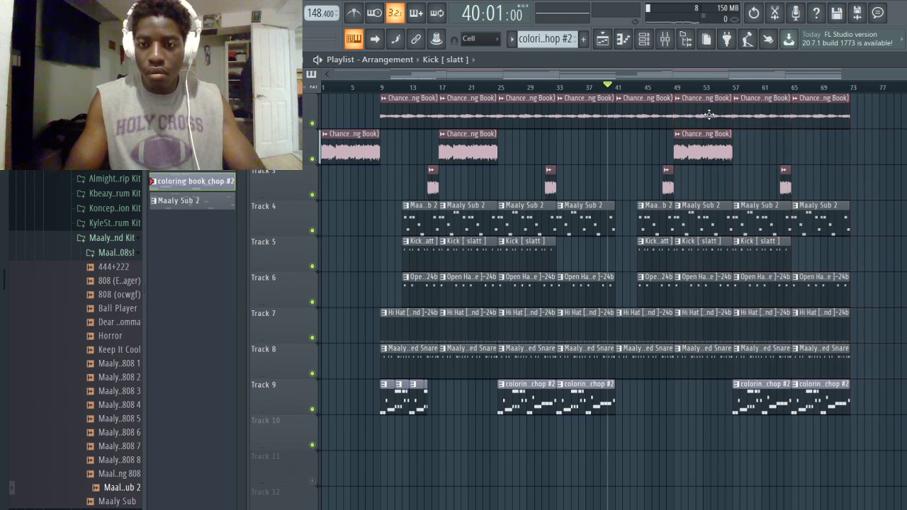
{"action": "left_click_drag", "start_coordinate": [901, 448], "coordinate": [696, 113]}
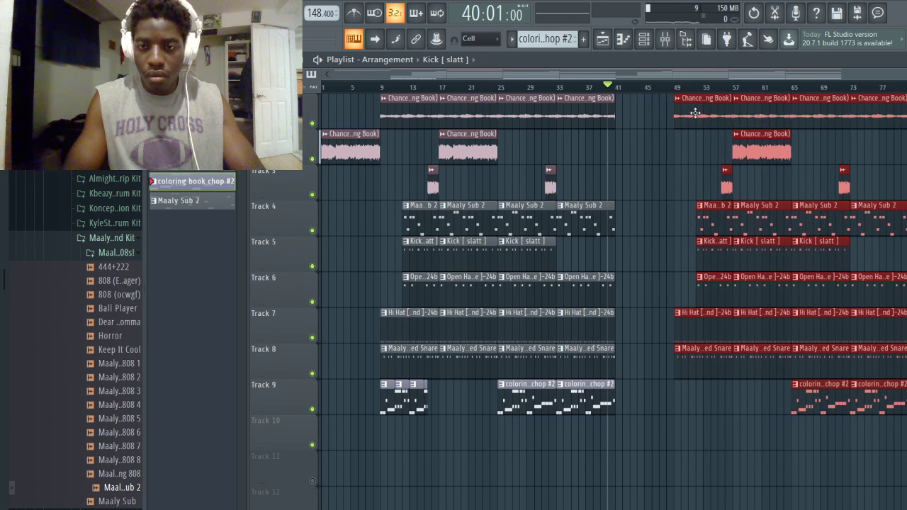
{"action": "left_click", "coordinate": [677, 217]}
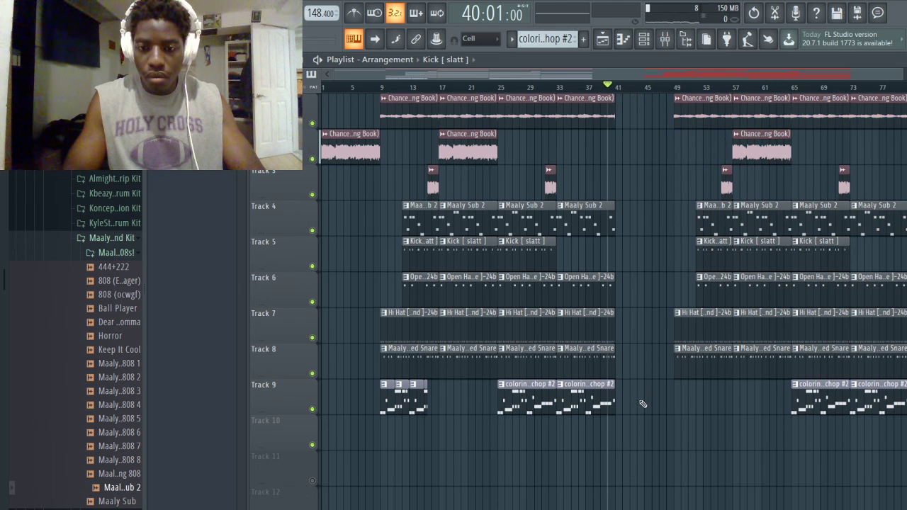
- Fill bars 41 to 48 with copies of the bar 33 clips, the bar 25 Kick and the short Track 3 sample clip
{"action": "left_click_drag", "start_coordinate": [636, 392], "coordinate": [631, 122]}
{"action": "left_click_drag", "start_coordinate": [540, 257], "coordinate": [661, 274]}
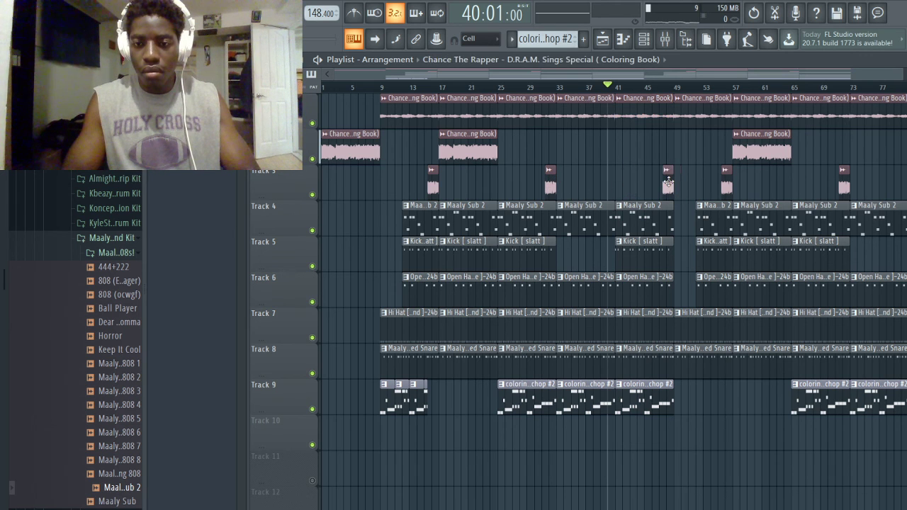
{"action": "scroll", "coordinate": [693, 230], "scroll_direction": "down", "scroll_amount": 1}
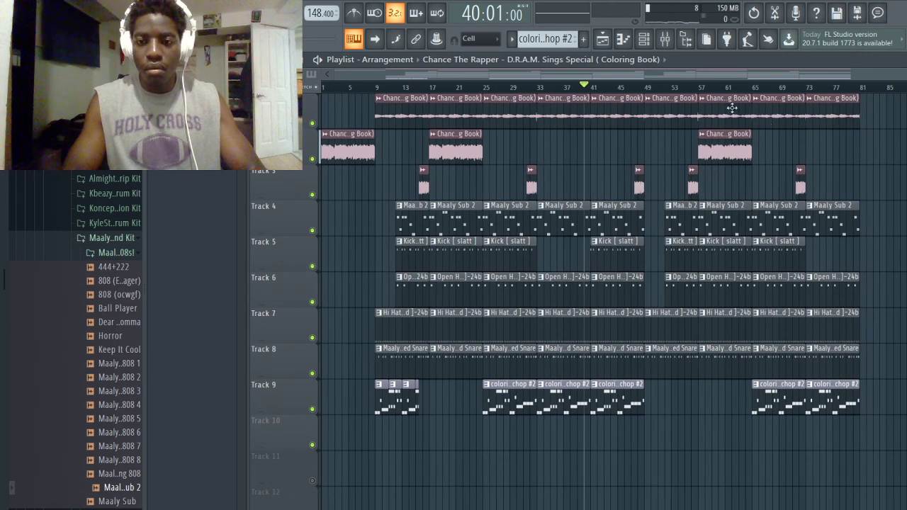
- Play the arrangement from bar 24 and again from bar 8
{"action": "left_click", "coordinate": [475, 86]}
{"action": "key", "text": "space"}
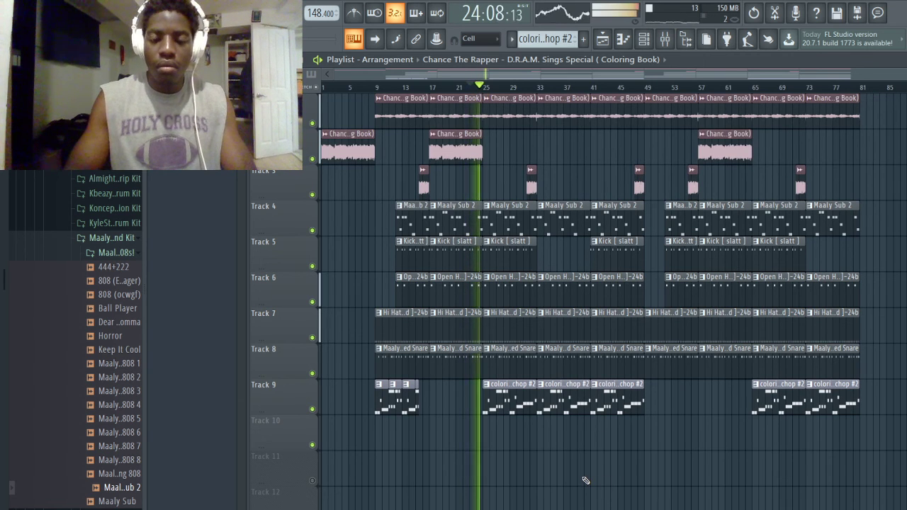
{"action": "key", "text": "space"}
{"action": "left_click", "coordinate": [369, 86]}
{"action": "key", "text": "space"}
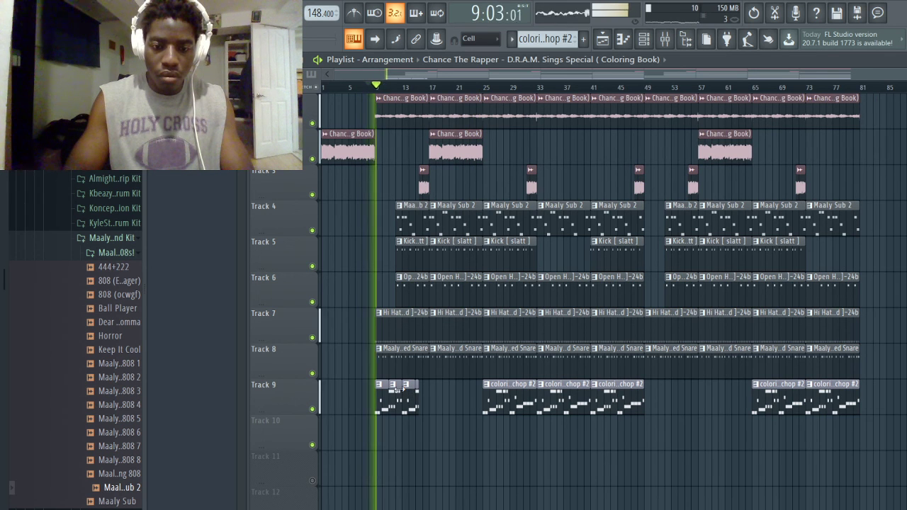
- Delete the short chop clips from bar 11 to bar 16 on Track 9, keeping the one at bar 9
{"action": "right_click", "coordinate": [395, 398]}
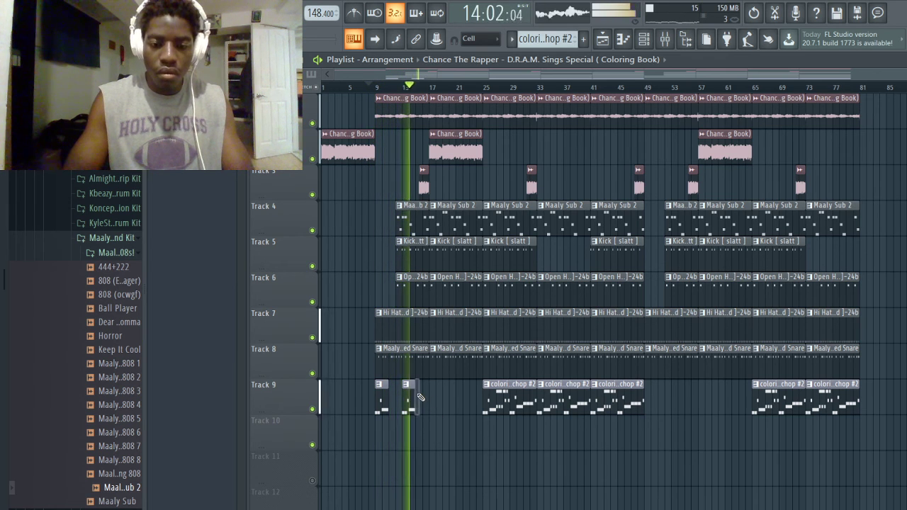
{"action": "key", "text": "space"}
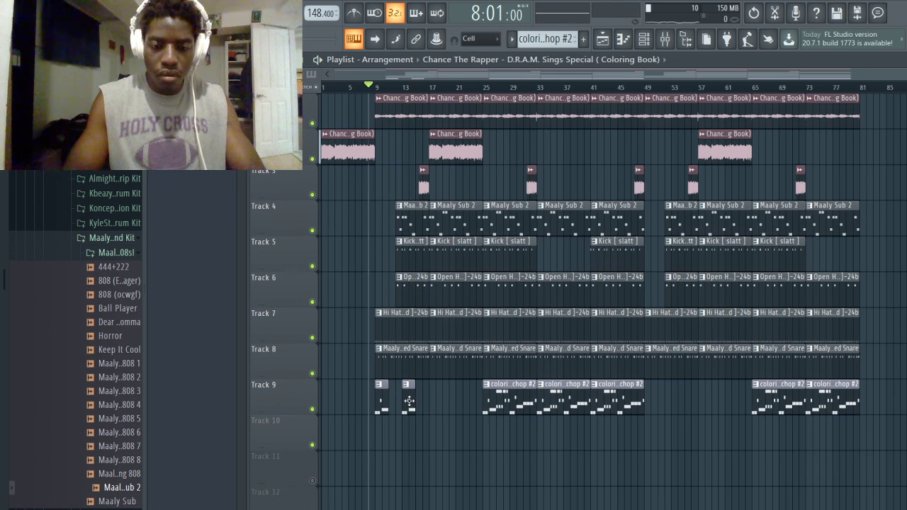
{"action": "scroll", "coordinate": [411, 404], "scroll_direction": "up", "scroll_amount": 5}
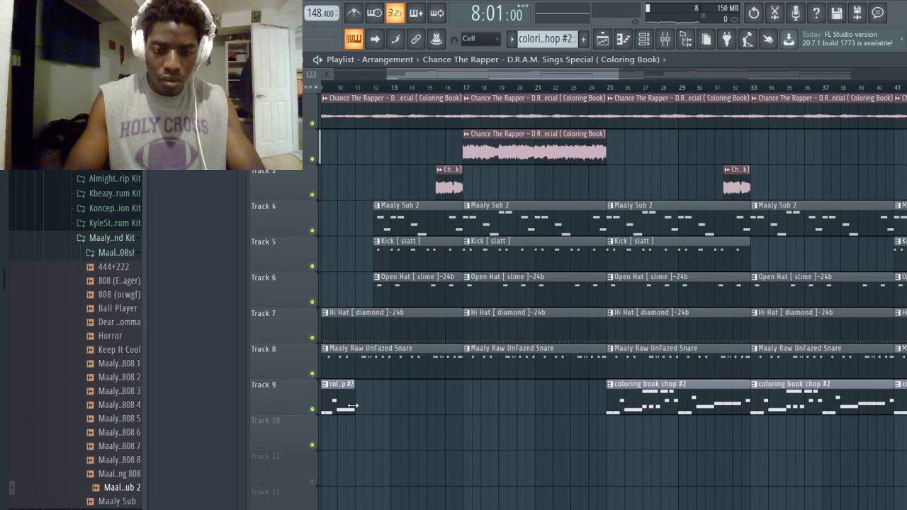
- Extend the bar 9 chop clip on Track 9 past bar 18, split it at bar 13 and delete the first part
{"action": "left_click_drag", "start_coordinate": [352, 405], "coordinate": [375, 409]}
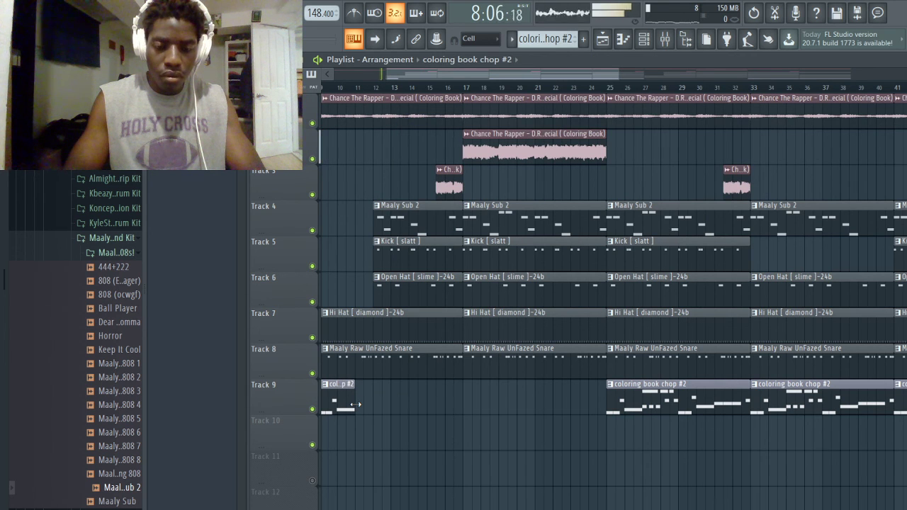
{"action": "left_click_drag", "start_coordinate": [355, 405], "coordinate": [491, 418]}
{"action": "key", "text": "space"}
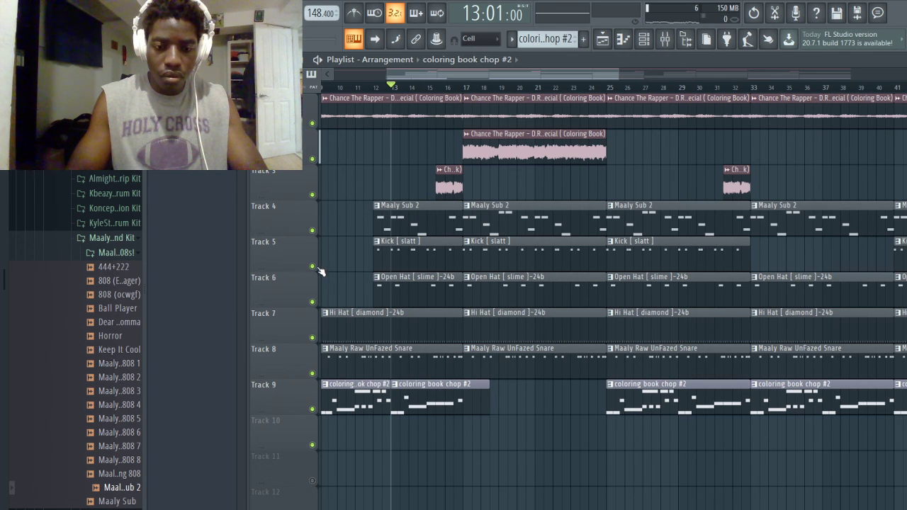
{"action": "right_click", "coordinate": [360, 406]}
- Move the remaining chop clip to start at bar 9, then split it at bar 12 and delete the rest
{"action": "scroll", "coordinate": [364, 410], "scroll_direction": "down", "scroll_amount": 4, "text": "ctrl"}
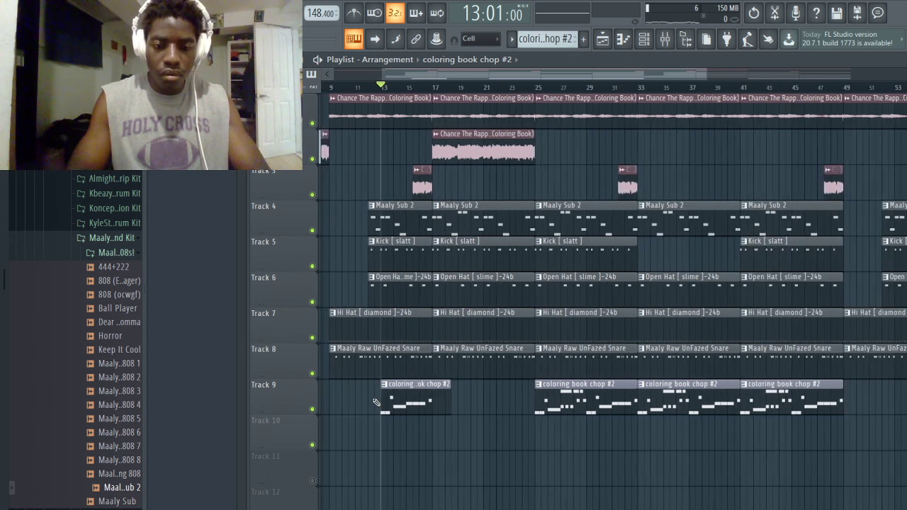
{"action": "left_click_drag", "start_coordinate": [447, 405], "coordinate": [421, 404]}
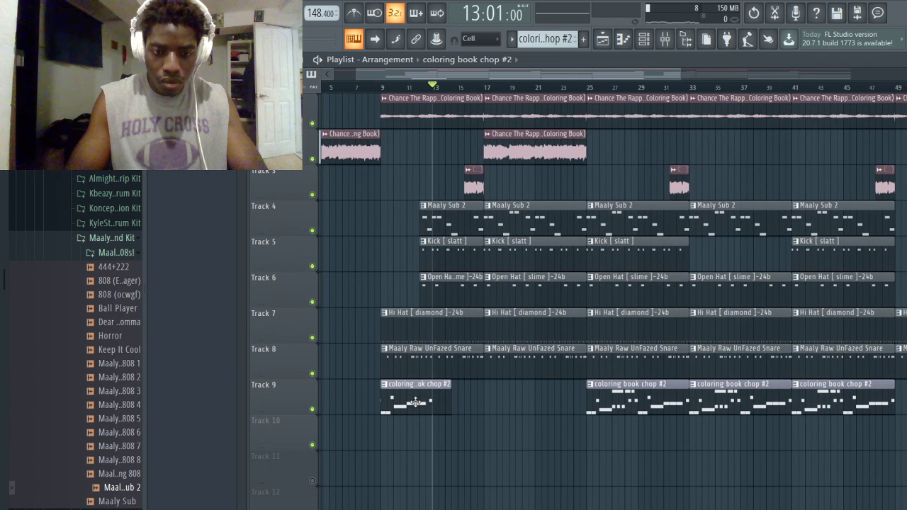
{"action": "mouse_move", "coordinate": [438, 90]}
{"action": "left_mouse_down"}
{"action": "mouse_move", "coordinate": [415, 88]}
{"action": "mouse_move", "coordinate": [428, 85]}
{"action": "left_mouse_up"}
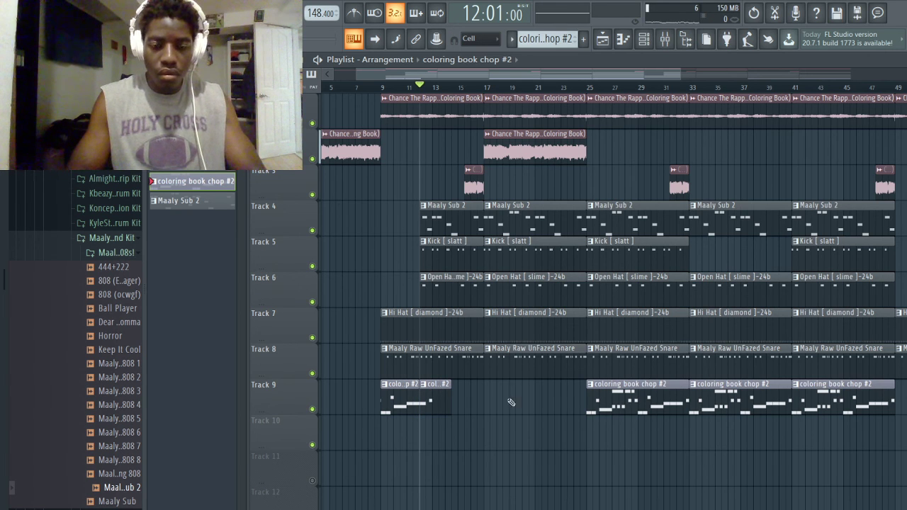
{"action": "right_click", "coordinate": [438, 395]}
- Play from just before bar 9 to listen to the shortened chop clip with the drums
{"action": "left_click", "coordinate": [374, 86]}
{"action": "key", "text": "space"}
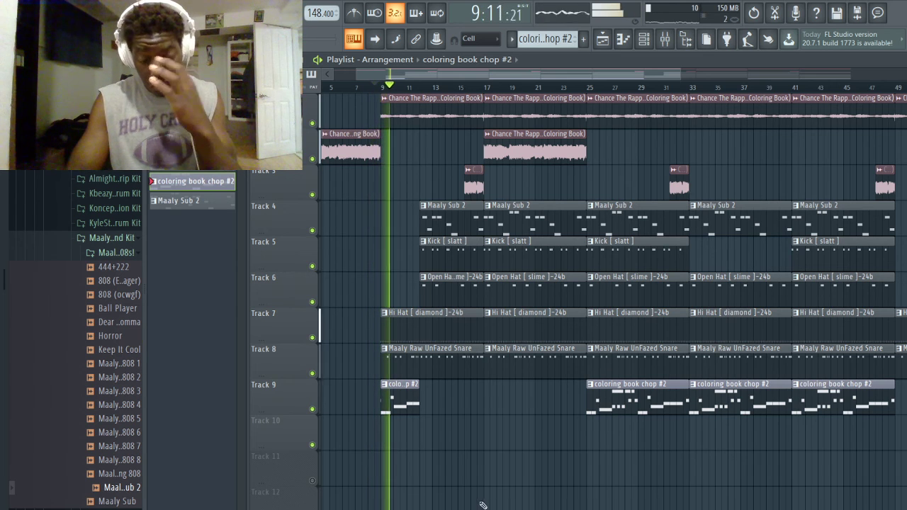
{"action": "scroll", "coordinate": [438, 483], "scroll_direction": "down", "scroll_amount": 3}
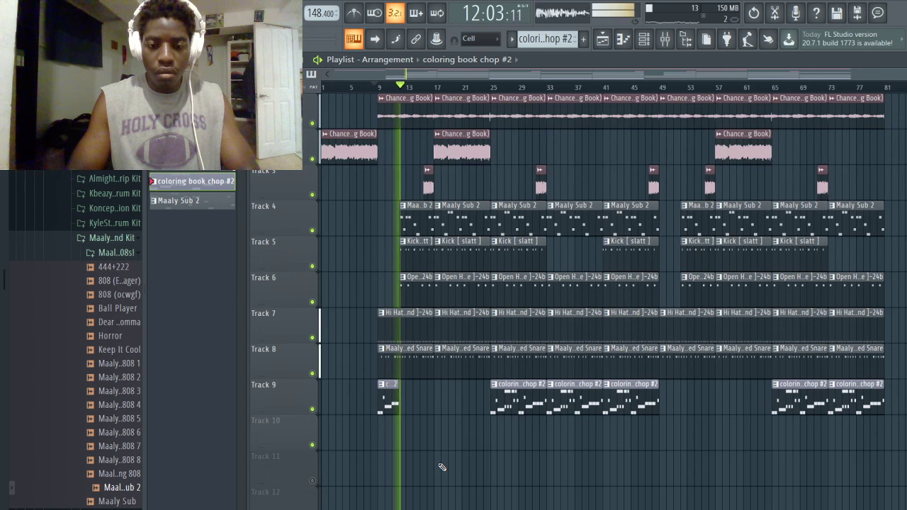
{"action": "key", "text": "space"}
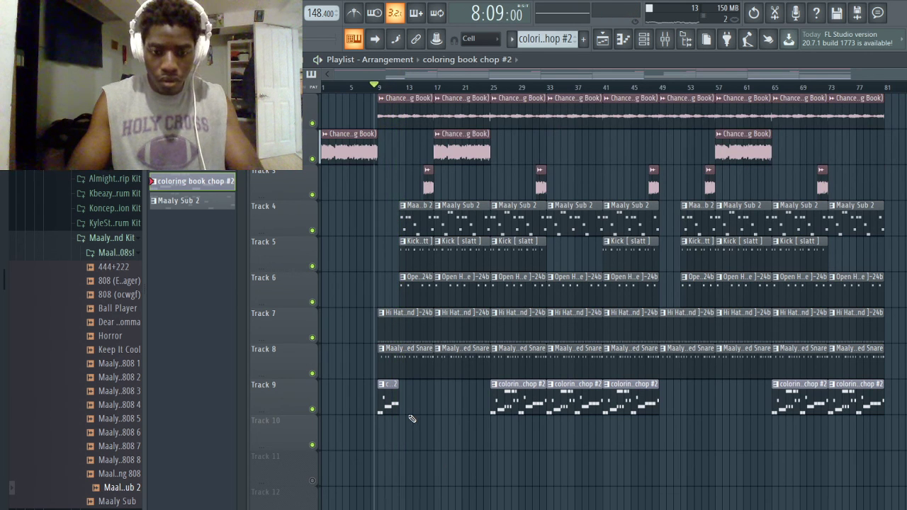
- Lengthen the bar 9 chop clip on Track 9 to end at bar 13 and play the arrangement from bar 3
{"action": "scroll", "coordinate": [411, 419], "scroll_direction": "up", "scroll_amount": 2}
{"action": "key", "text": "space"}
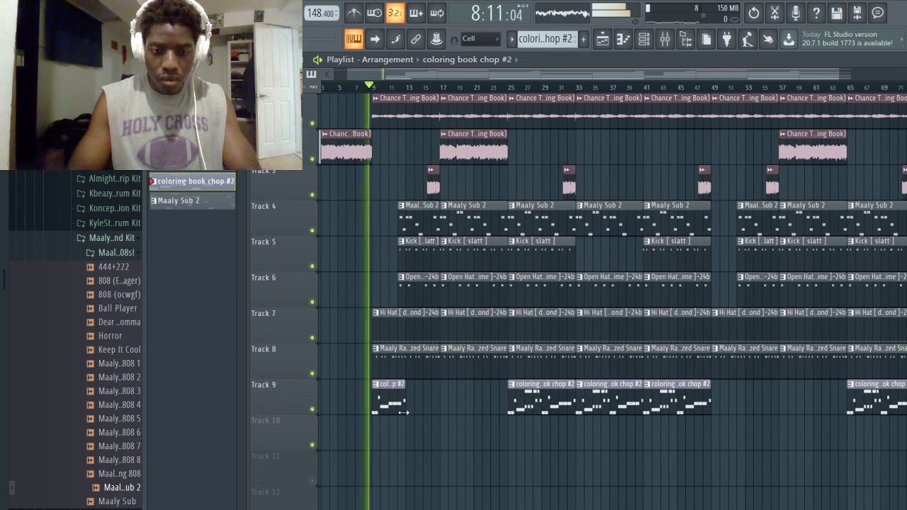
{"action": "scroll", "coordinate": [448, 432], "scroll_direction": "down", "scroll_amount": 2}
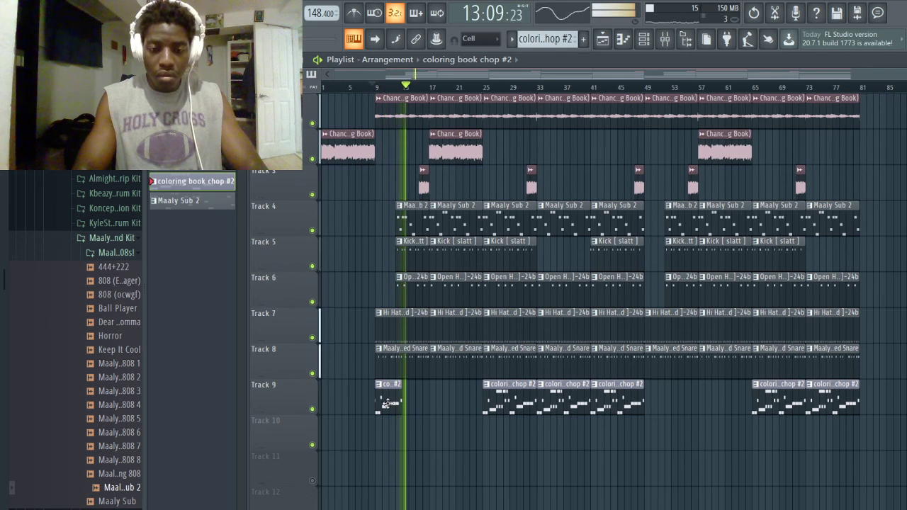
{"action": "left_click", "coordinate": [338, 85]}
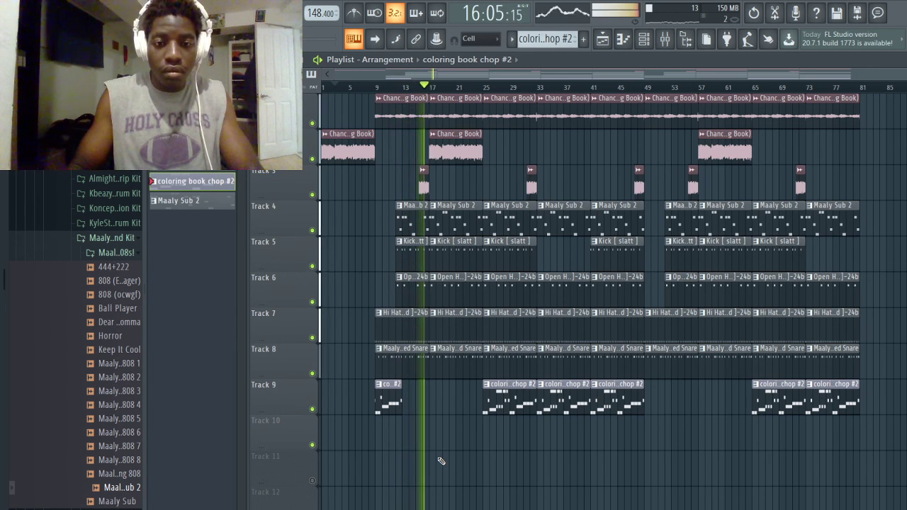
{"action": "key", "text": "space"}
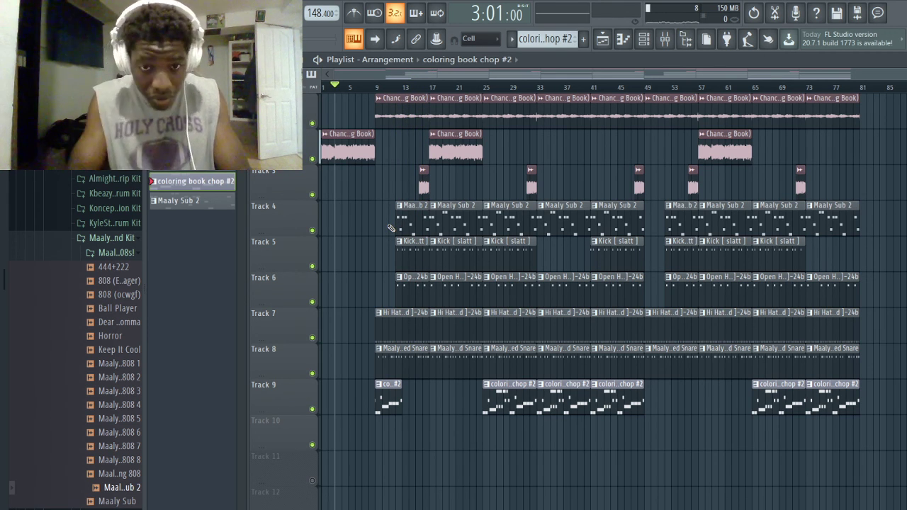
- Replace the trimmed Maaly Sub 2, Kick and Open Hat clips before bar 17 with full-length copies of the bar 17 clips at bar 9
{"action": "left_click_drag", "start_coordinate": [390, 227], "coordinate": [419, 283]}
{"action": "key", "text": "Delete"}
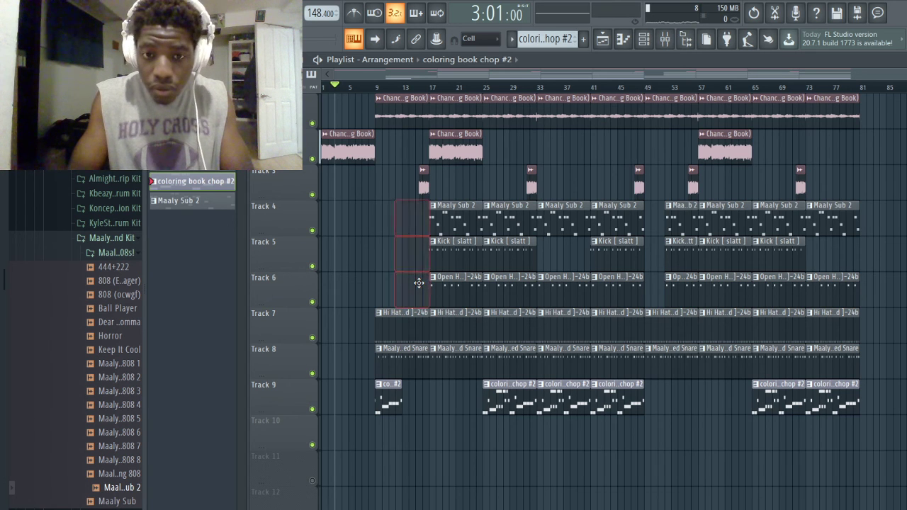
{"action": "left_click_drag", "start_coordinate": [416, 202], "coordinate": [456, 306]}
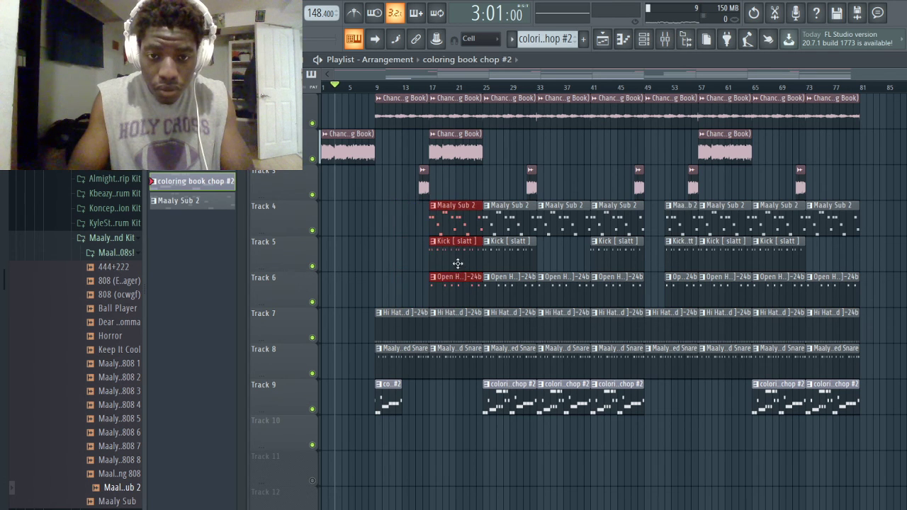
{"action": "left_click_drag", "start_coordinate": [457, 262], "coordinate": [401, 258]}
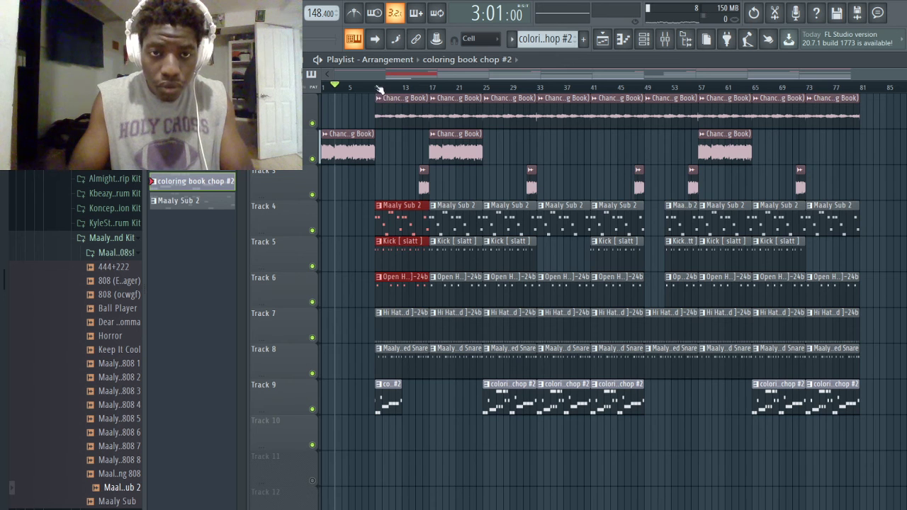
{"action": "key", "text": "space"}
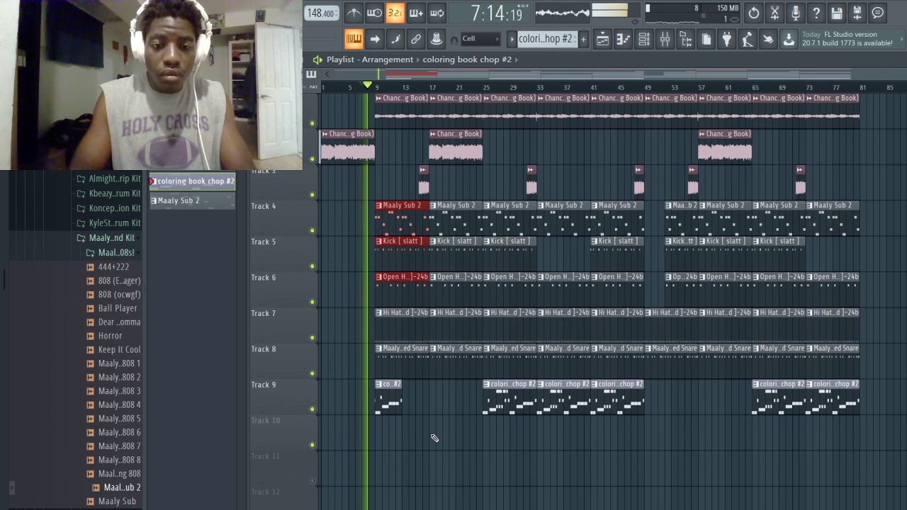
{"action": "left_click", "coordinate": [434, 437]}
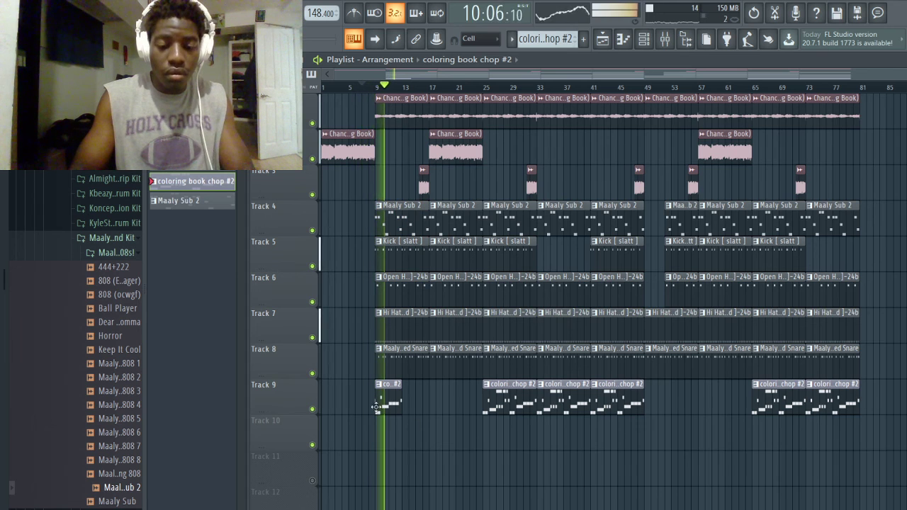
{"action": "key", "text": "space"}
- Trim a sliver off the start of the Track 9 chop clip and align it exactly to bar 9
{"action": "scroll", "coordinate": [375, 406], "scroll_direction": "up", "scroll_amount": 8, "text": "ctrl"}
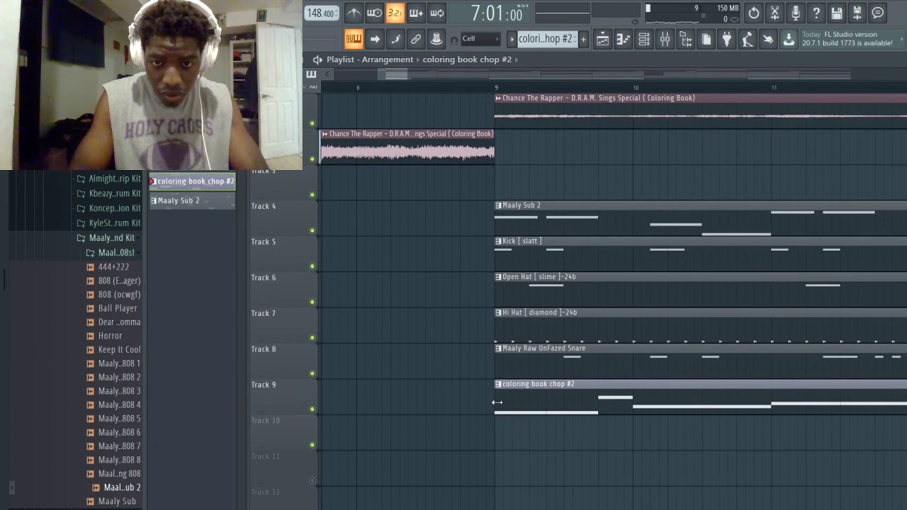
{"action": "scroll", "coordinate": [496, 402], "scroll_direction": "up", "scroll_amount": 5, "text": "ctrl"}
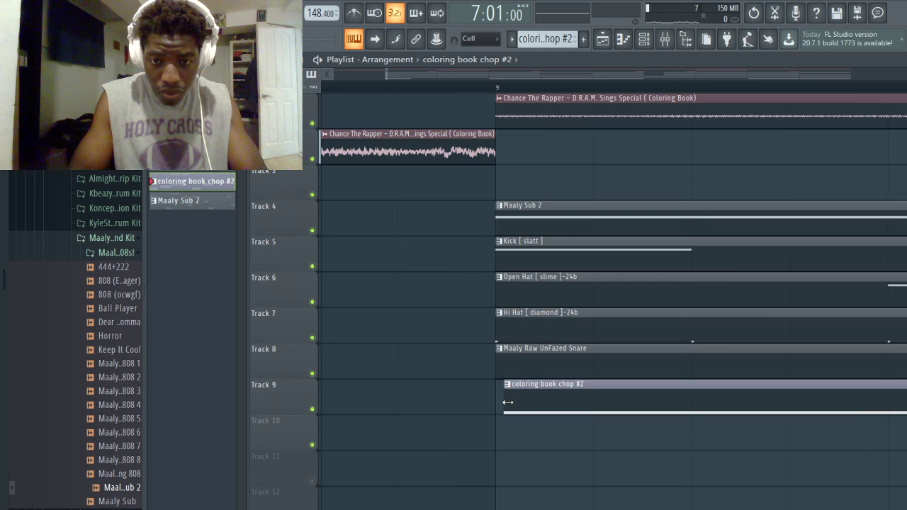
{"action": "left_click_drag", "start_coordinate": [498, 402], "coordinate": [503, 402]}
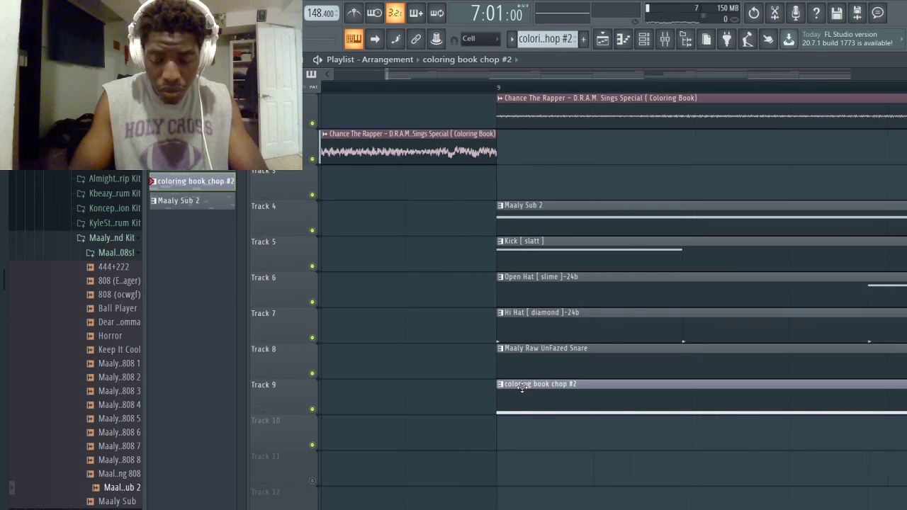
{"action": "scroll", "coordinate": [506, 386], "scroll_direction": "down", "scroll_amount": 5}
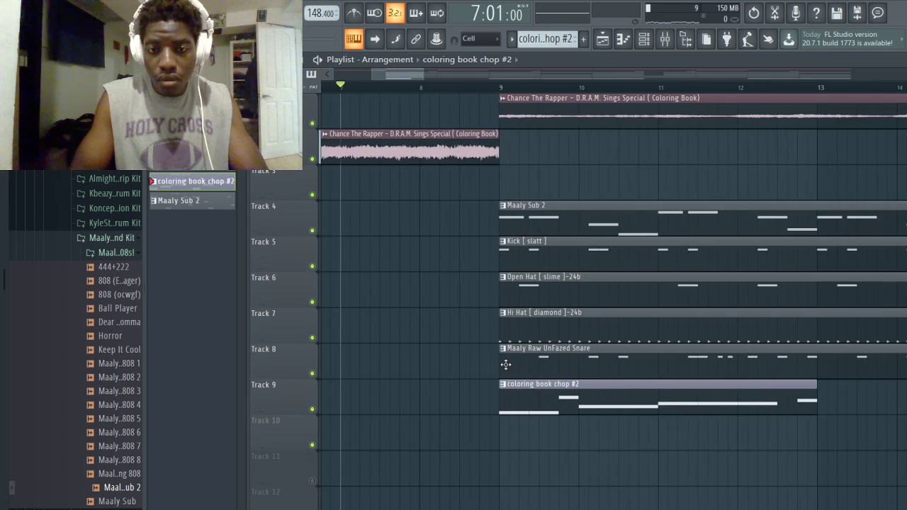
- Play the transition into bar 9 twice from bar 7
{"action": "scroll", "coordinate": [536, 446], "scroll_direction": "down", "scroll_amount": 5}
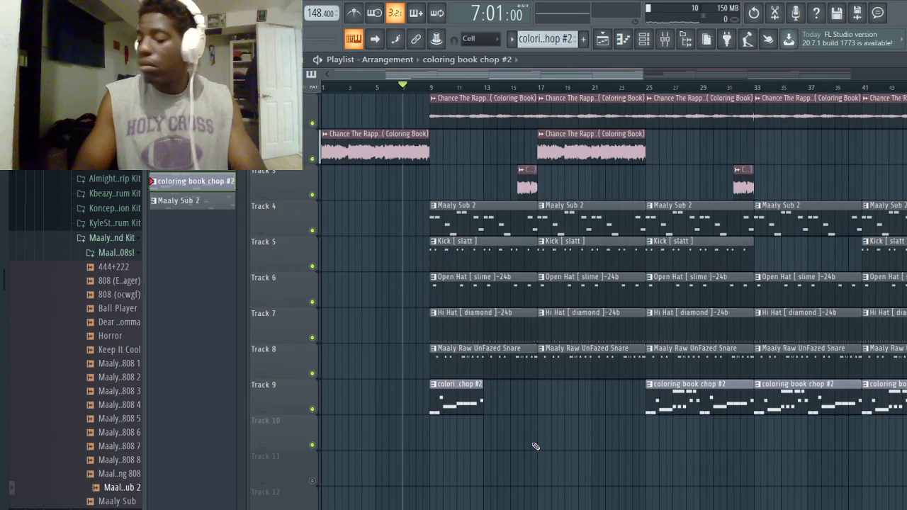
{"action": "key", "text": "space"}
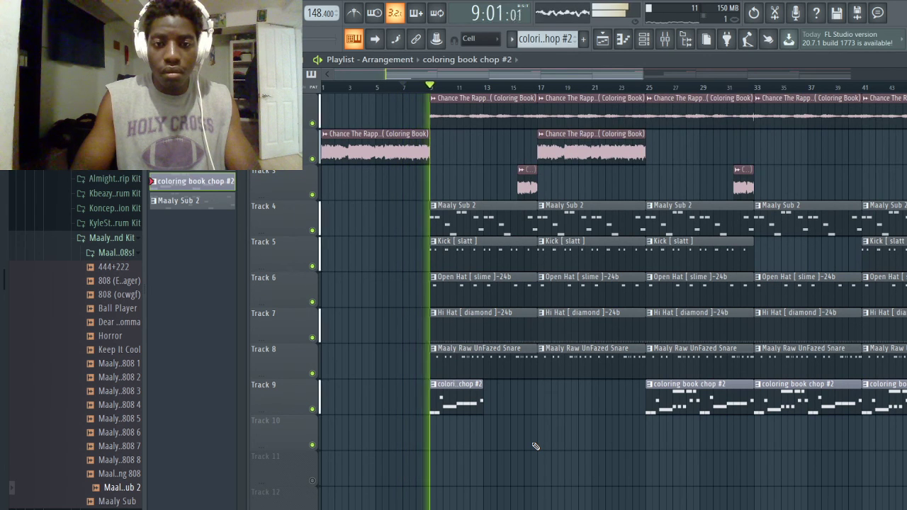
{"action": "key", "text": "space"}
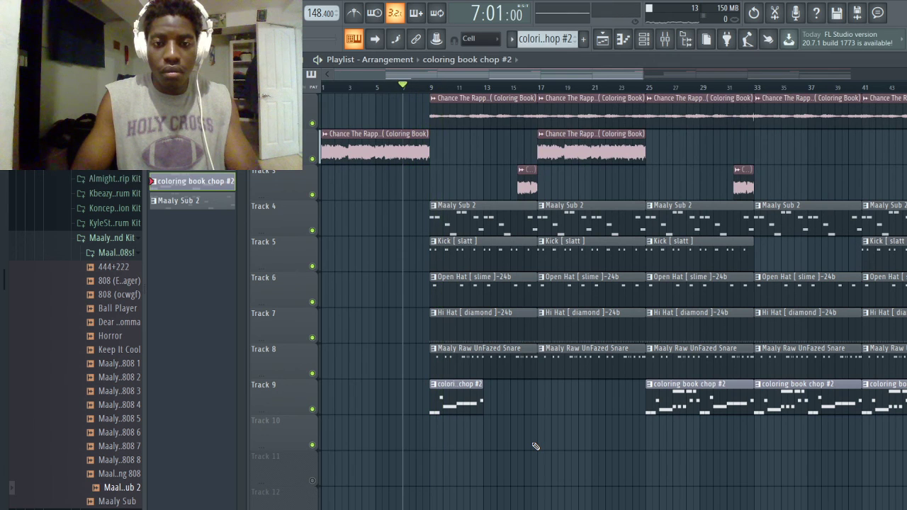
{"action": "key", "text": "space"}
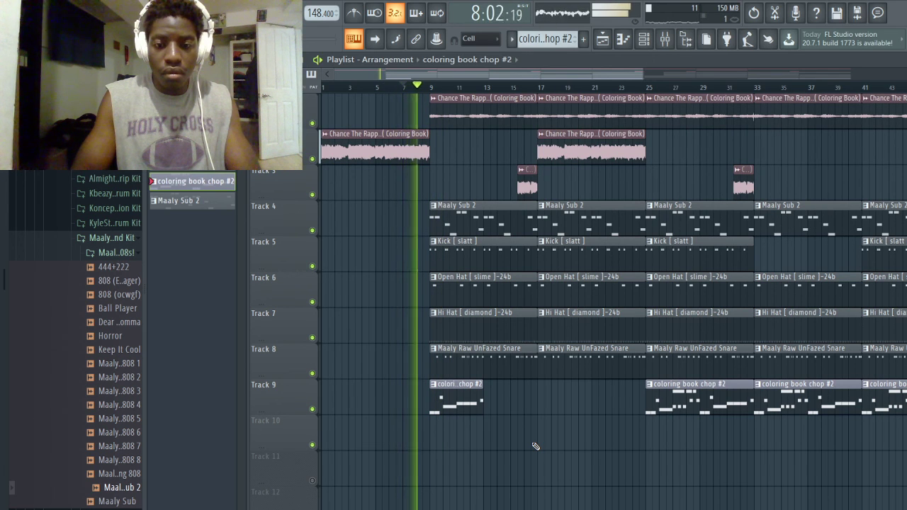
{"action": "key", "text": "space"}
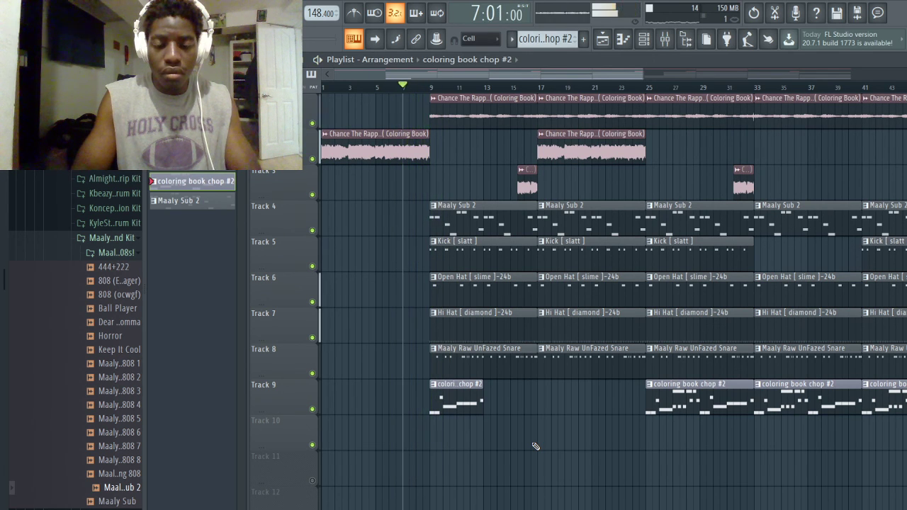
- Adjust the end of the bar 9 chop clip to bar 13 and open its pattern in the piano roll
{"action": "scroll", "coordinate": [543, 410], "scroll_direction": "up", "scroll_amount": 5}
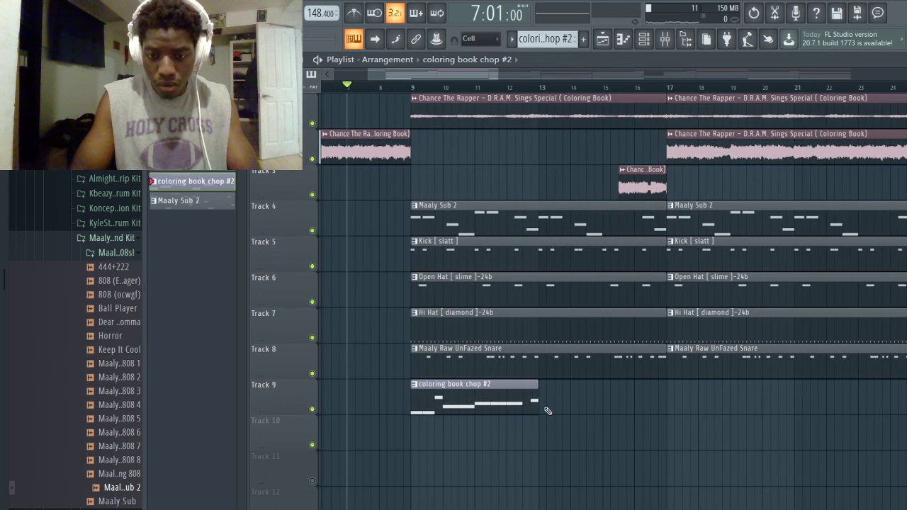
{"action": "scroll", "coordinate": [547, 411], "scroll_direction": "up", "scroll_amount": 3}
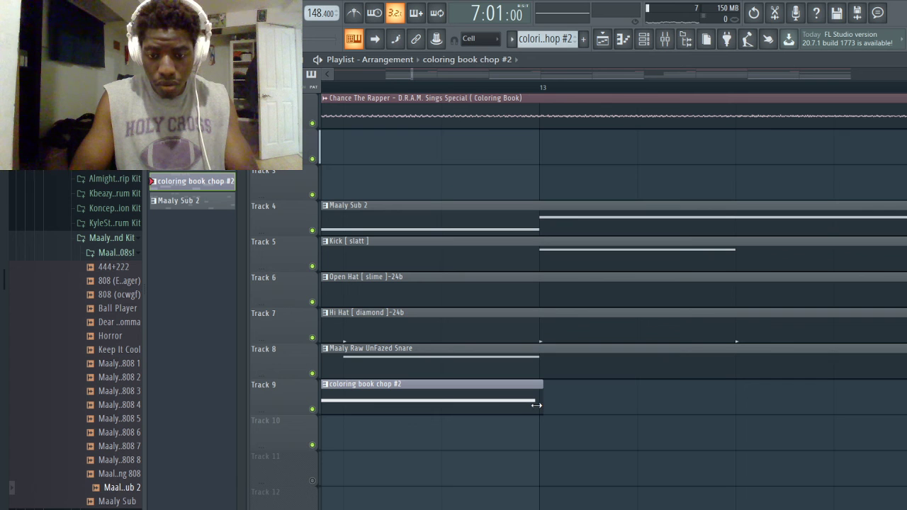
{"action": "scroll", "coordinate": [532, 402], "scroll_direction": "down", "scroll_amount": 8}
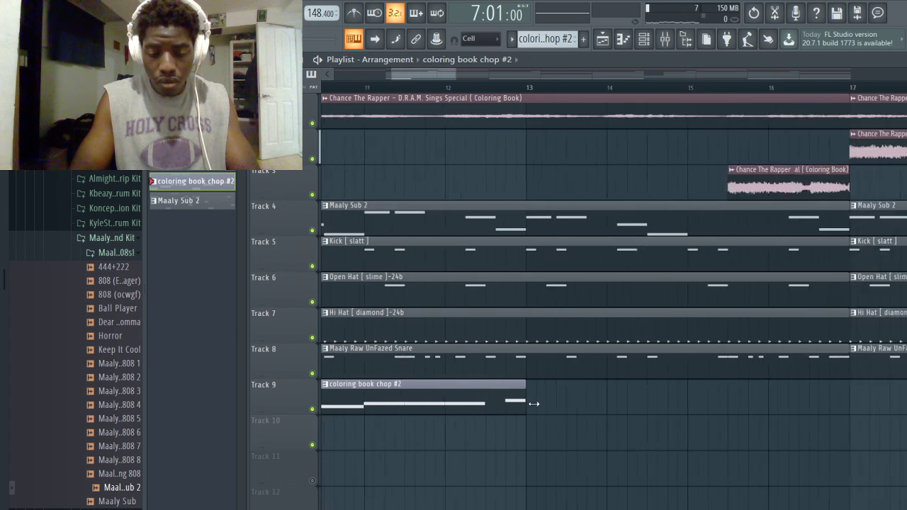
{"action": "double_click", "coordinate": [457, 399]}
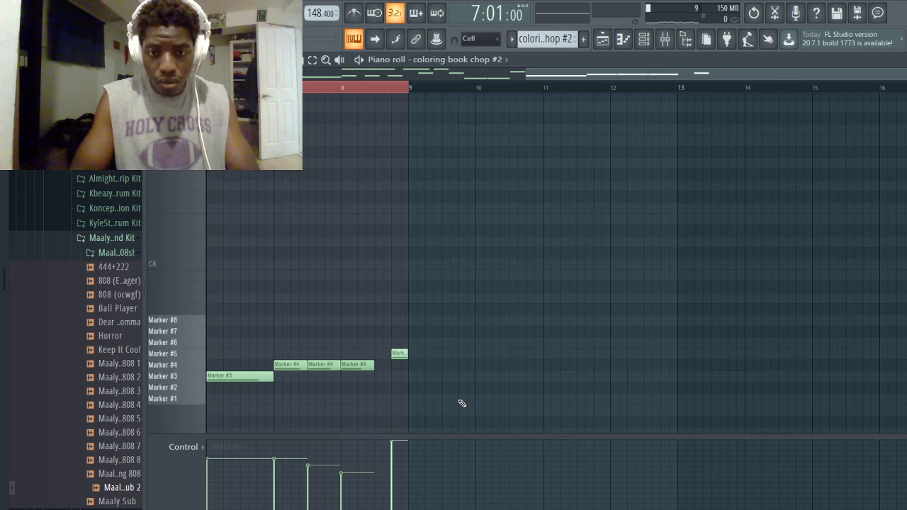
- Check the chop pattern's notes in the piano roll, create a new empty pattern and return to the playlist
{"action": "scroll", "coordinate": [416, 368], "scroll_direction": "up", "scroll_amount": 8}
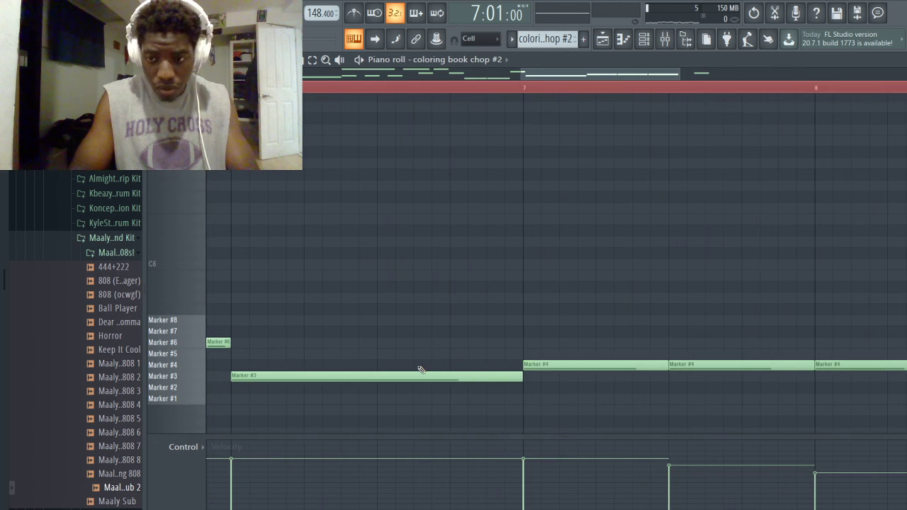
{"action": "scroll", "coordinate": [417, 365], "scroll_direction": "left", "scroll_amount": 10}
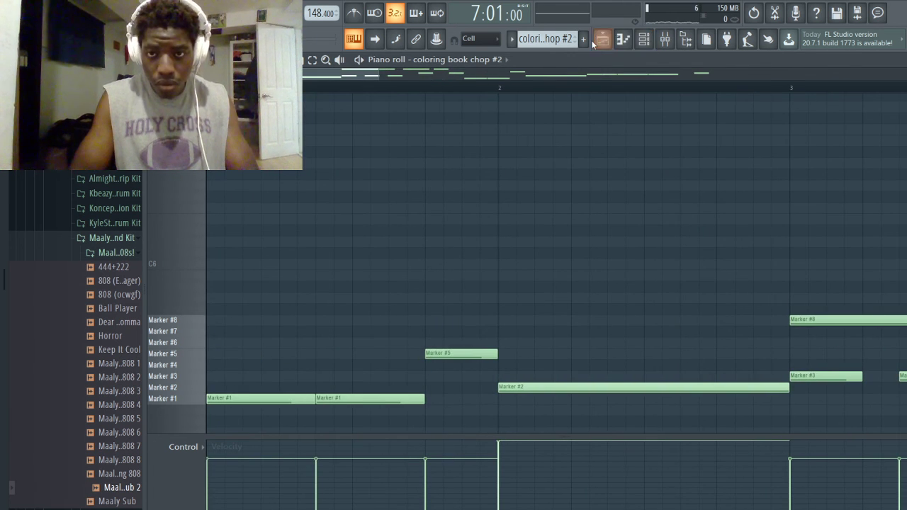
{"action": "key", "text": "F4"}
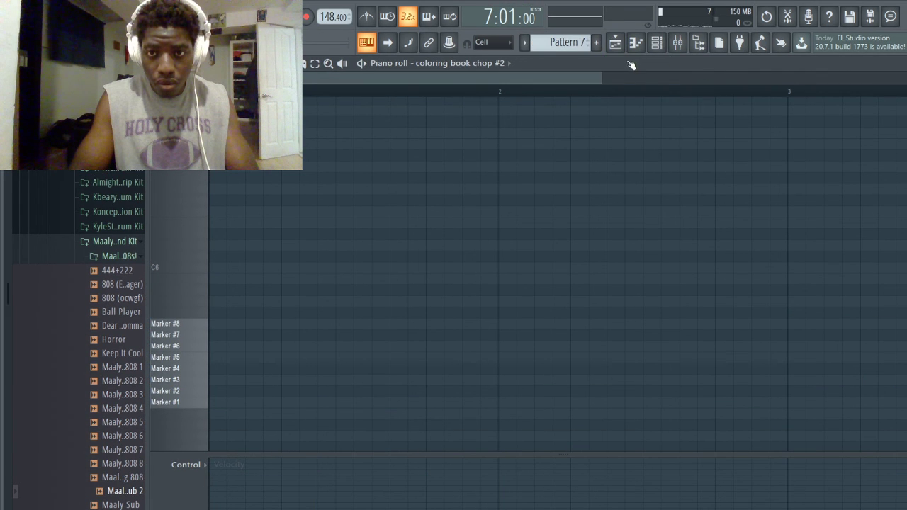
{"action": "left_click", "coordinate": [615, 43]}
{"action": "scroll", "coordinate": [496, 400], "scroll_direction": "up", "scroll_amount": 10}
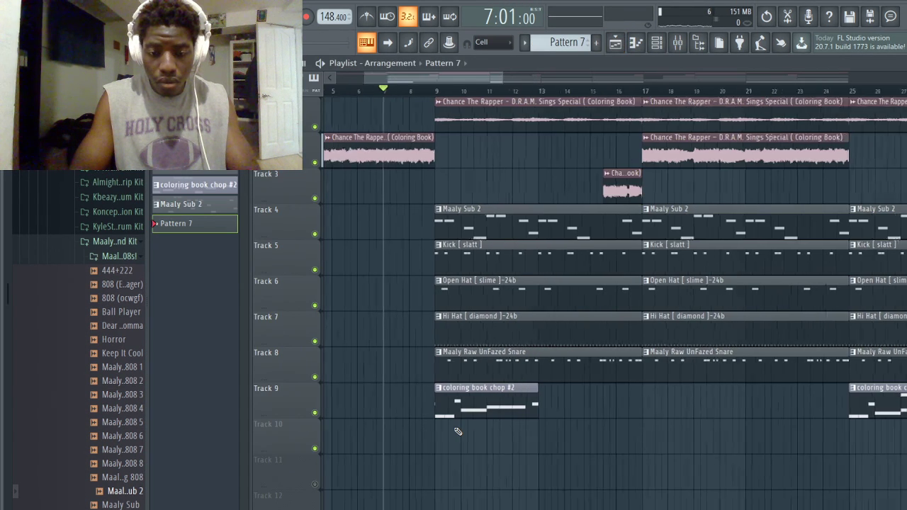
- Inspect the start of the bar 9 clips up close and play the transition from bar 8 into bar 9 twice
{"action": "scroll", "coordinate": [384, 415], "scroll_direction": "up", "scroll_amount": 3}
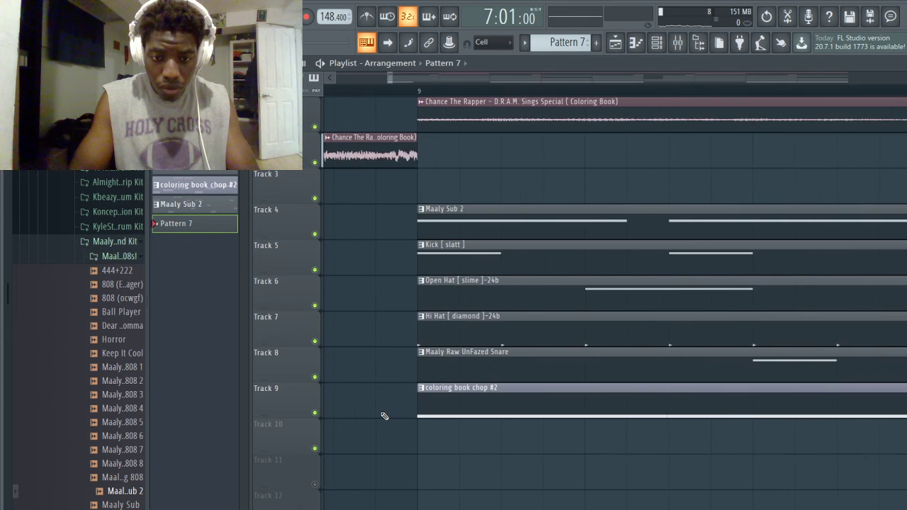
{"action": "scroll", "coordinate": [411, 415], "scroll_direction": "up", "scroll_amount": 2}
{"action": "scroll", "coordinate": [489, 409], "scroll_direction": "down", "scroll_amount": 8}
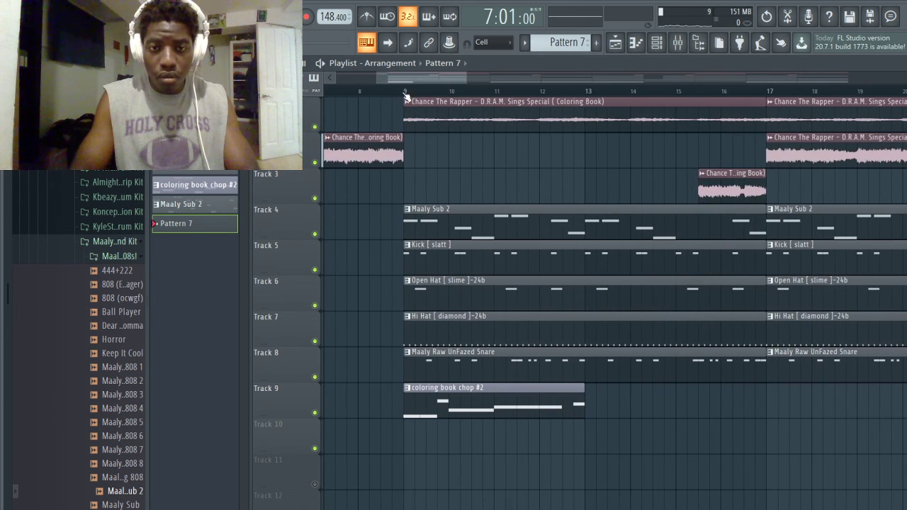
{"action": "left_click", "coordinate": [394, 93]}
{"action": "key", "text": "space"}
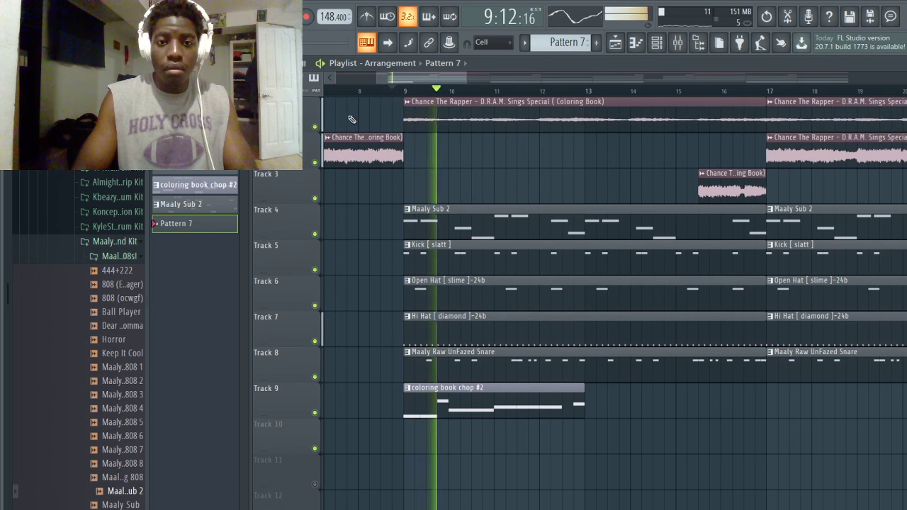
{"action": "key", "text": "space"}
{"action": "key", "text": "space"}
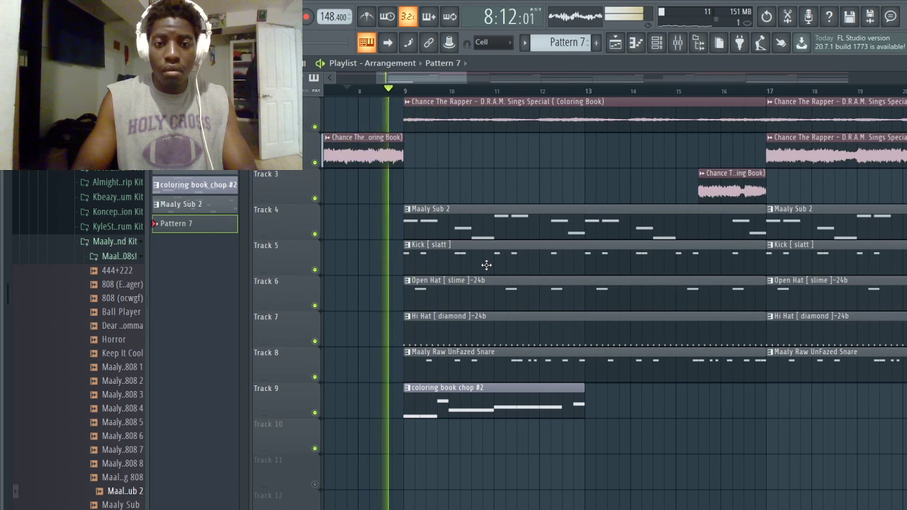
{"action": "key", "text": "space"}
- Try to slice off the last sliver of the Track 2 intro sample before bar 9 with snapping set to none
{"action": "scroll", "coordinate": [425, 163], "scroll_direction": "up", "scroll_amount": 5}
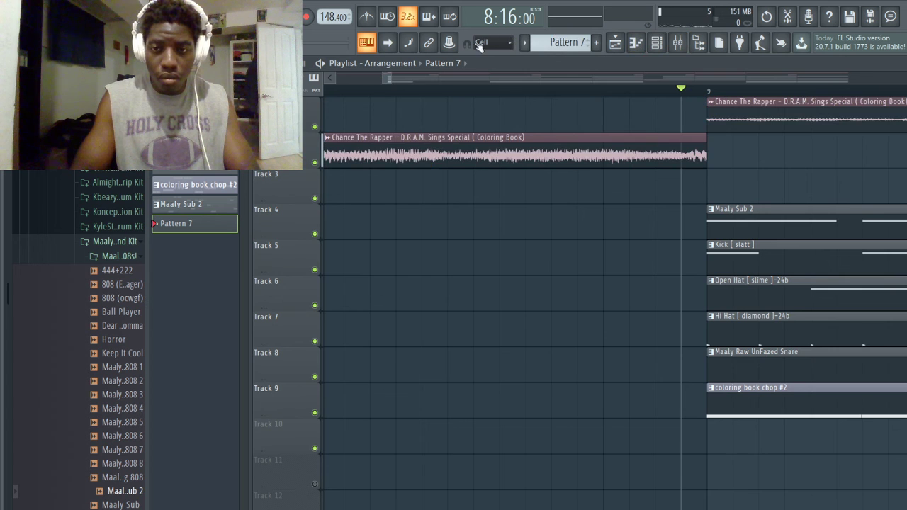
{"action": "key", "text": "alt"}
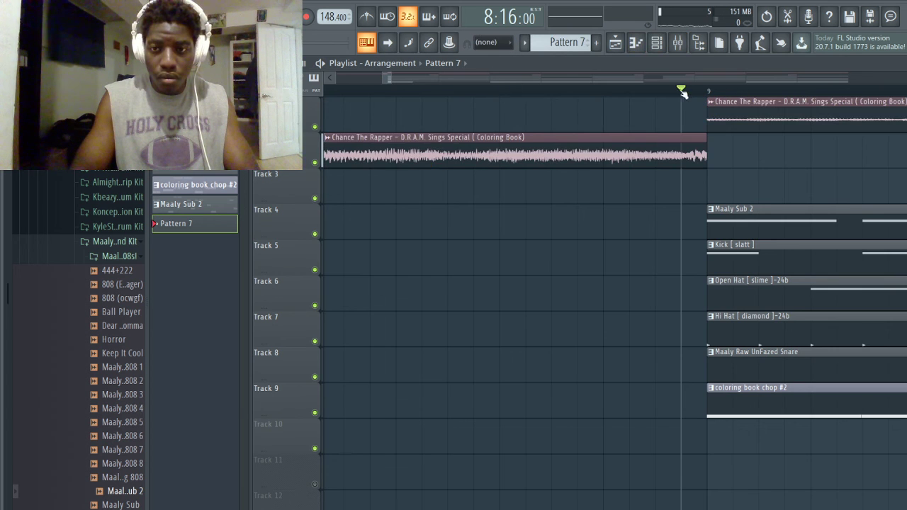
{"action": "left_click_drag", "start_coordinate": [681, 92], "coordinate": [697, 92]}
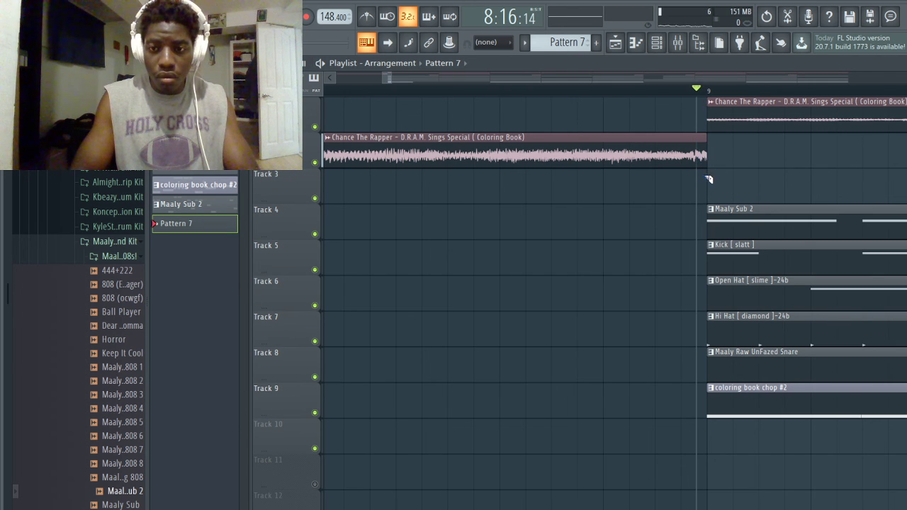
{"action": "left_click_drag", "start_coordinate": [692, 100], "coordinate": [688, 92]}
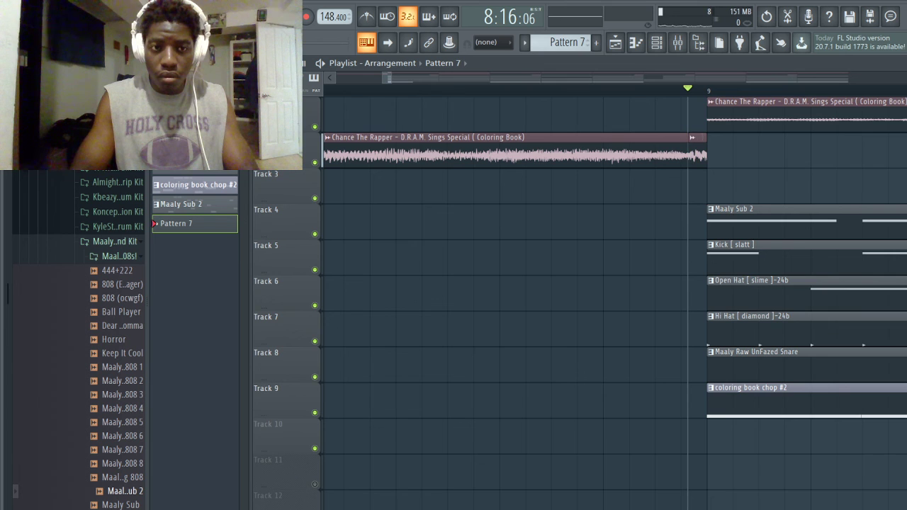
- Play the transition into bar 9 several times with the shortened intro sample
{"action": "left_click", "coordinate": [664, 92]}
{"action": "key", "text": "space"}
{"action": "left_click", "coordinate": [612, 93]}
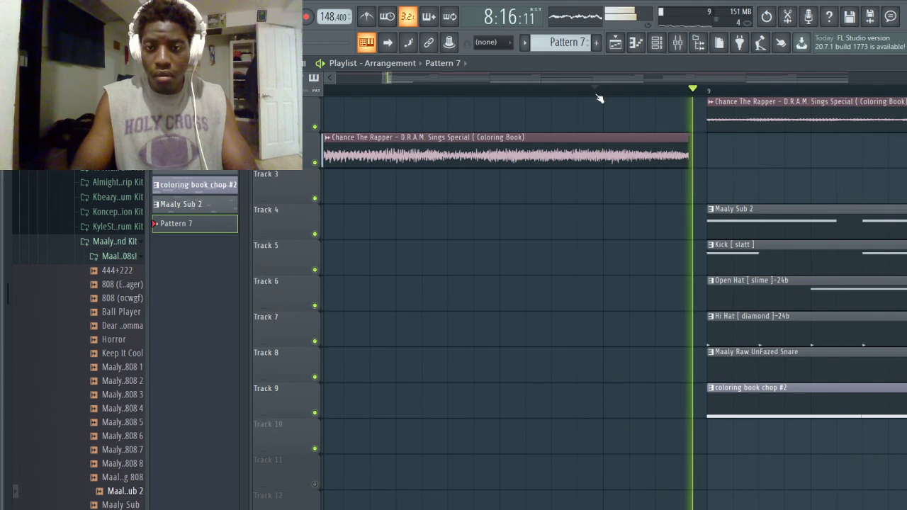
{"action": "left_click", "coordinate": [488, 93]}
{"action": "scroll", "coordinate": [645, 277], "scroll_direction": "down", "scroll_amount": 4}
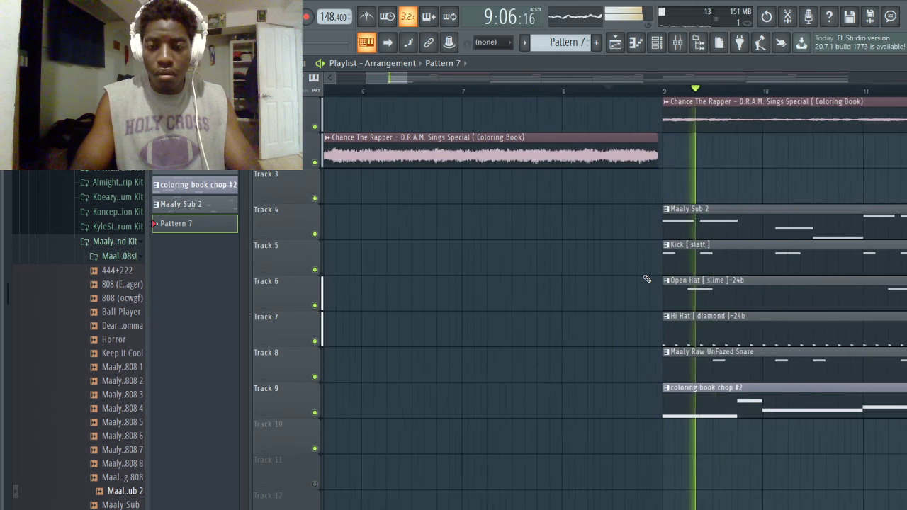
{"action": "left_click", "coordinate": [560, 93]}
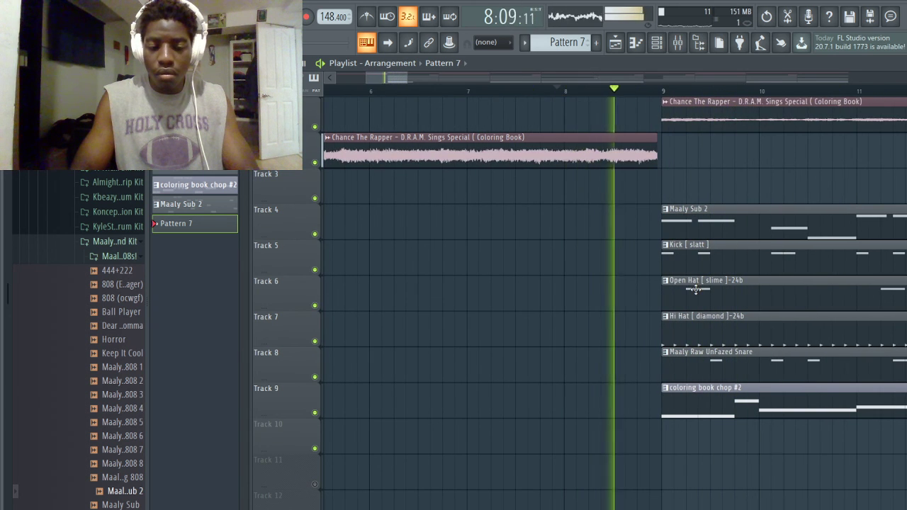
{"action": "scroll", "coordinate": [724, 353], "scroll_direction": "up", "scroll_amount": 2}
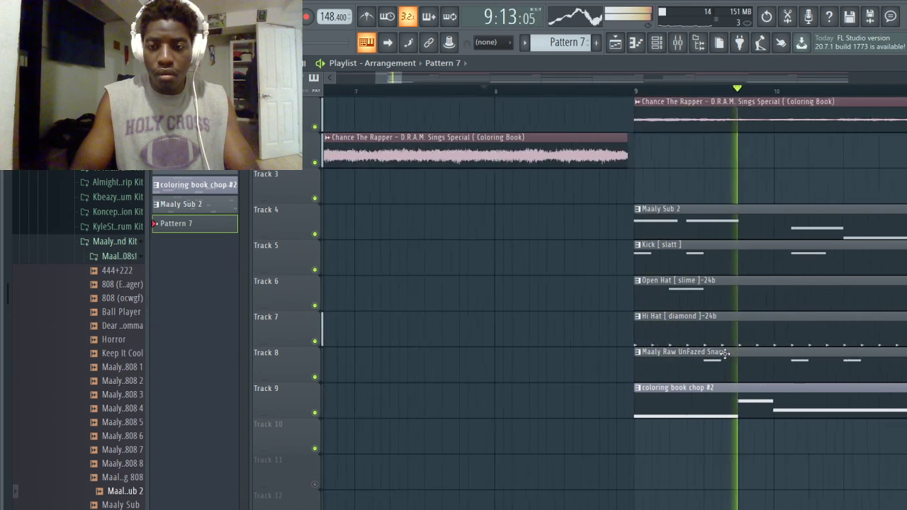
{"action": "scroll", "coordinate": [724, 352], "scroll_direction": "up", "scroll_amount": 3}
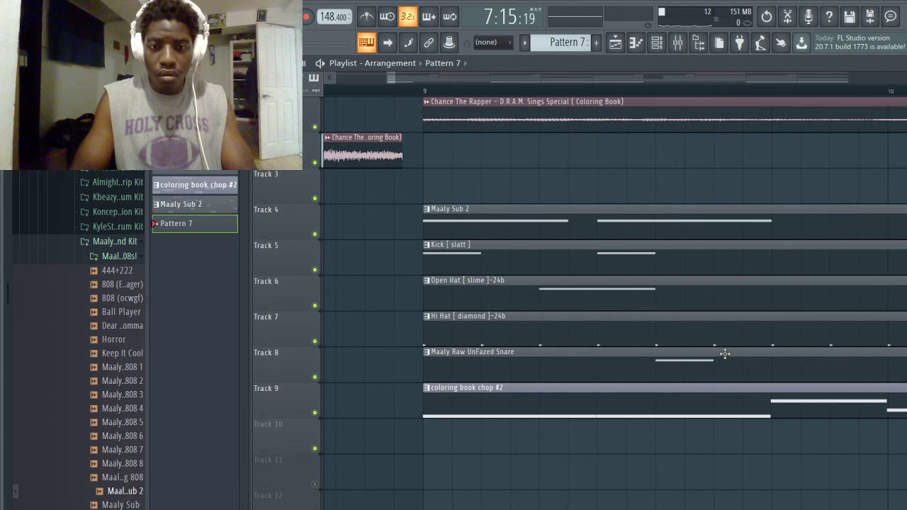
- Undo the trim of the Track 2 intro sample and play the transition into bar 9 again
{"action": "scroll", "coordinate": [529, 323], "scroll_direction": "down", "scroll_amount": 5}
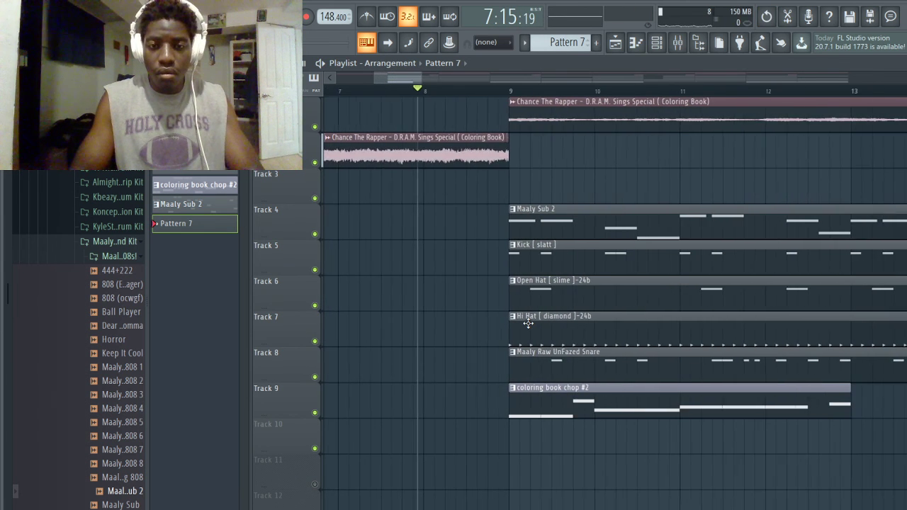
{"action": "key", "text": "space"}
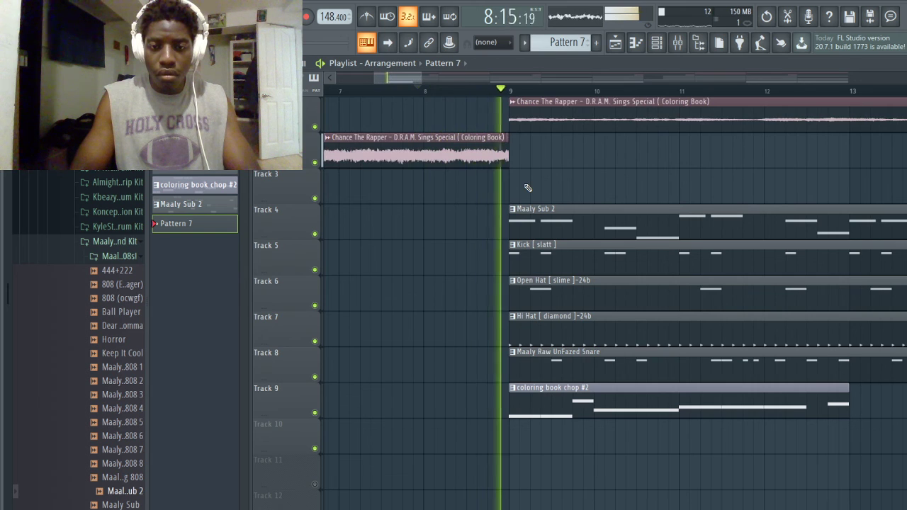
{"action": "scroll", "coordinate": [527, 188], "scroll_direction": "down", "scroll_amount": 8}
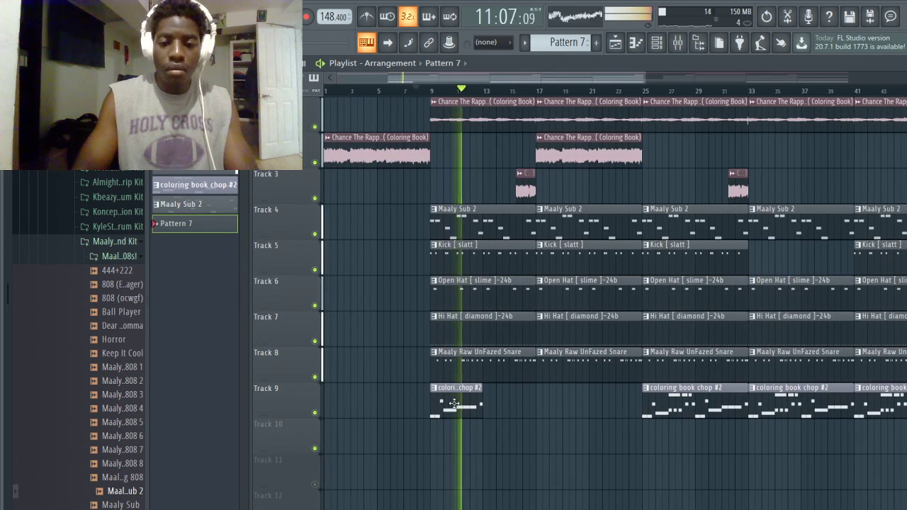
{"action": "left_click", "coordinate": [479, 394]}
{"action": "left_click_drag", "start_coordinate": [538, 404], "coordinate": [505, 401]}
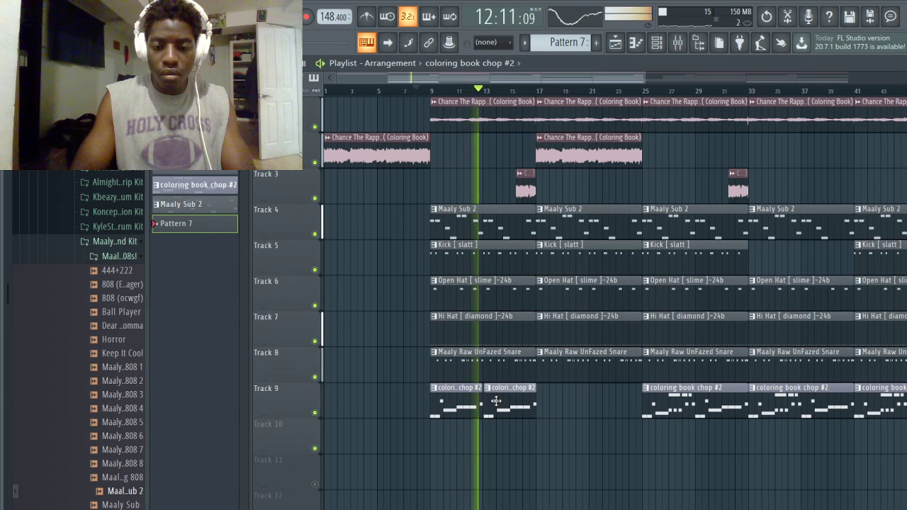
{"action": "key", "text": "space"}
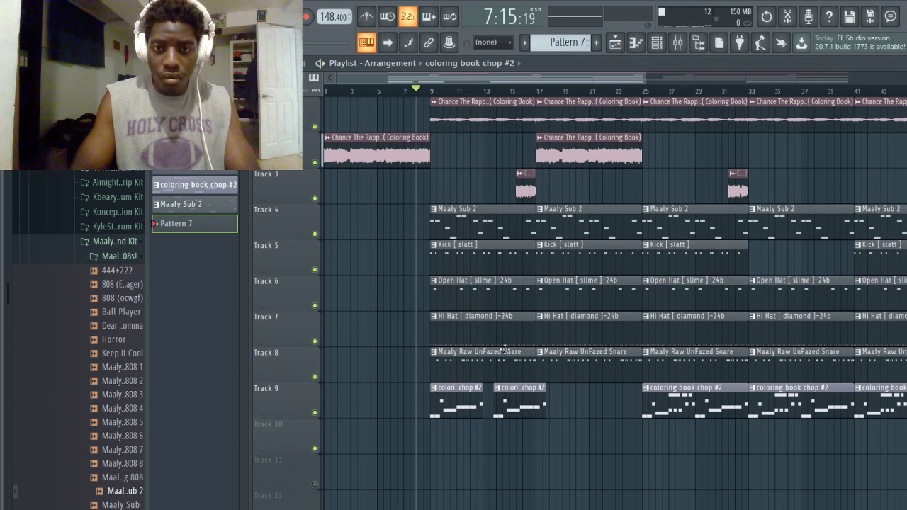
{"action": "right_click", "coordinate": [519, 397]}
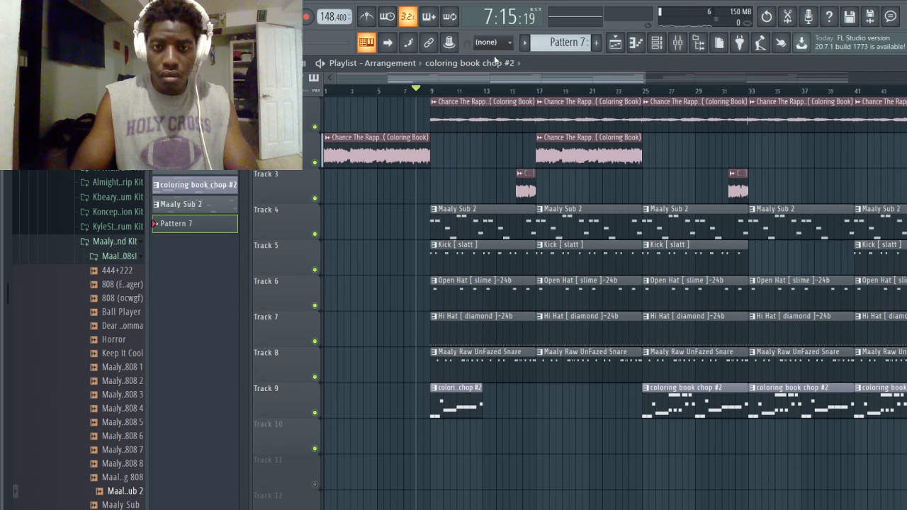
- Using Cell snapping, place a chop clip copy at bar 13 on Track 9, ending where the Track 3 clip starts, and play the arrangement
{"action": "left_click_drag", "start_coordinate": [555, 404], "coordinate": [522, 404]}
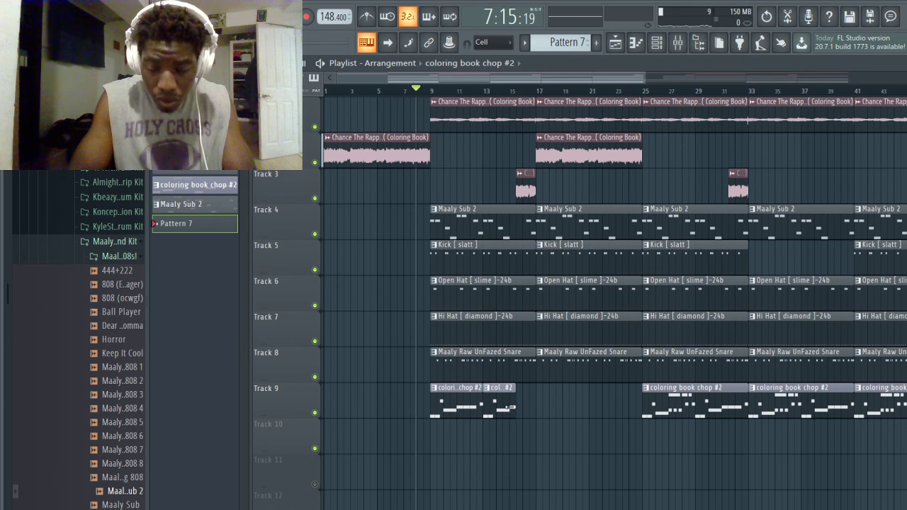
{"action": "key", "text": "space"}
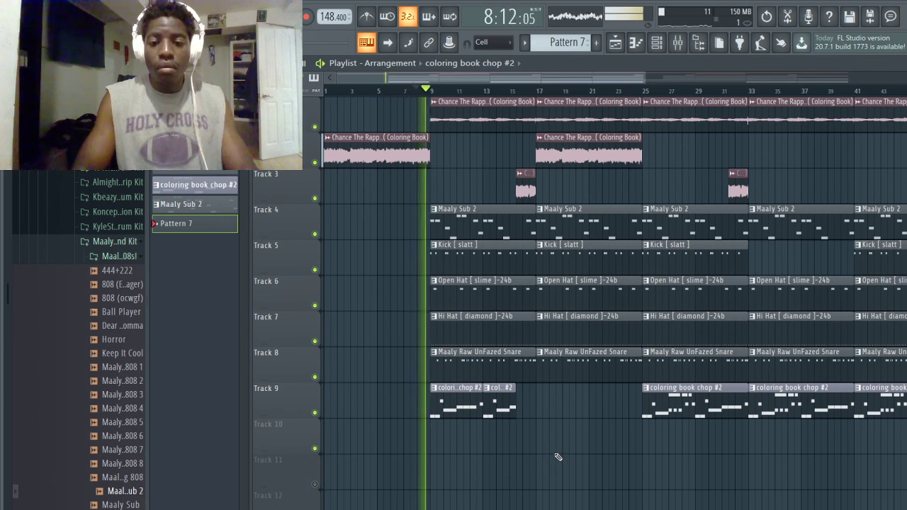
{"action": "scroll", "coordinate": [557, 456], "scroll_direction": "down", "scroll_amount": 4}
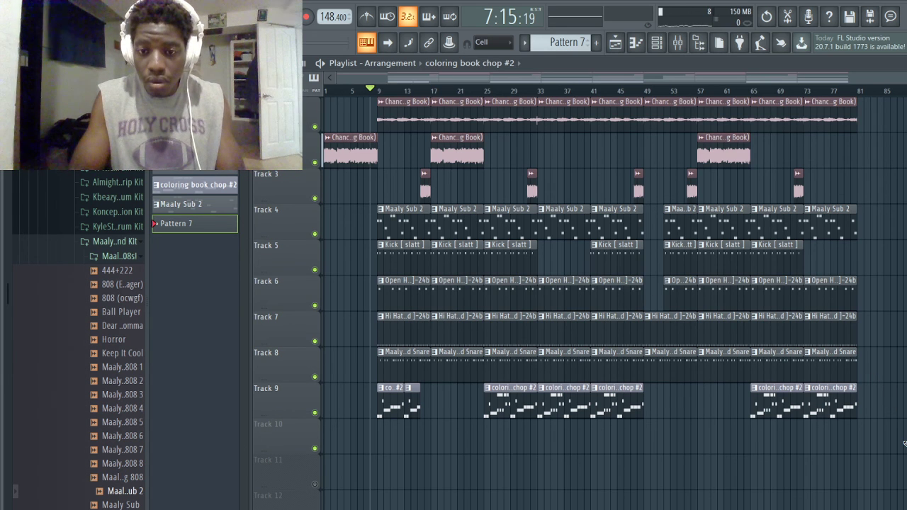
- Delete all clips from bar 49 onward on every track
{"action": "left_click_drag", "start_coordinate": [904, 452], "coordinate": [605, 66]}
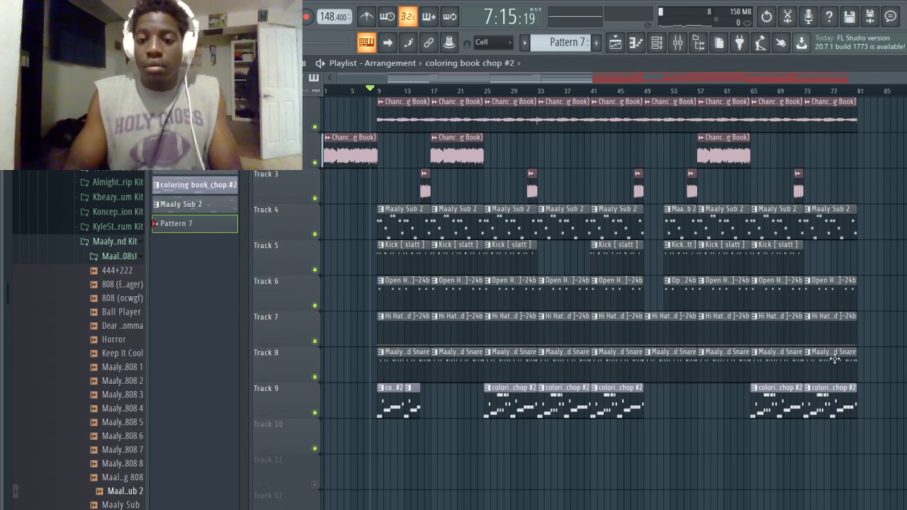
{"action": "left_click_drag", "start_coordinate": [893, 453], "coordinate": [664, 106]}
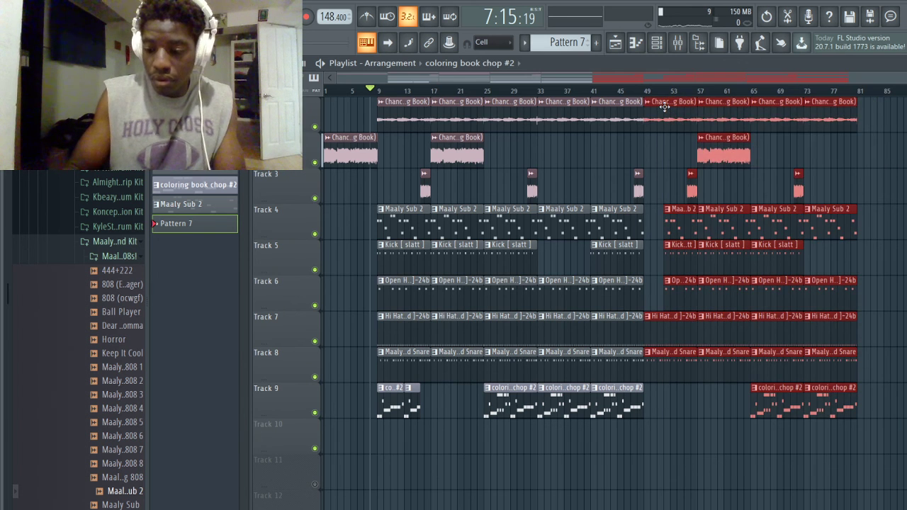
{"action": "key", "text": "Delete"}
- Duplicate all clips between bars 9 and 49 and move the copied section to start at bar 57
{"action": "left_click_drag", "start_coordinate": [706, 454], "coordinate": [410, 114]}
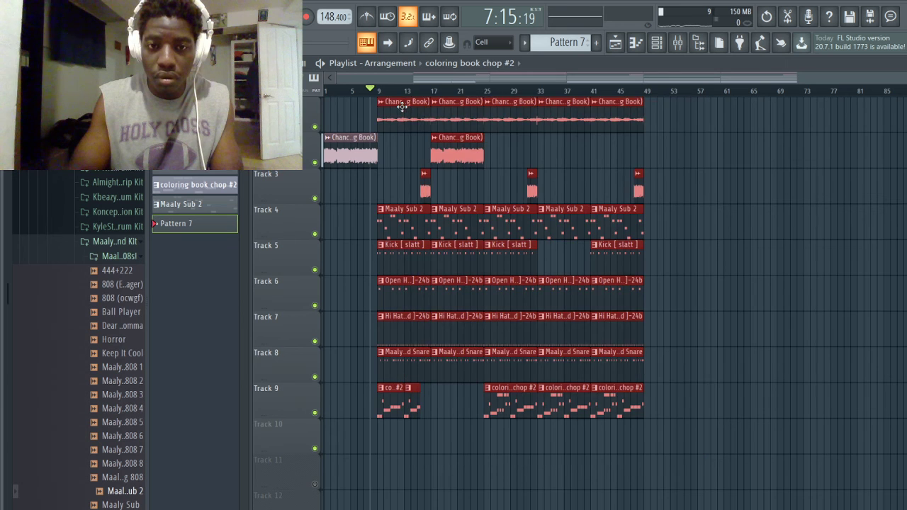
{"action": "key", "text": "ctrl+b"}
{"action": "left_click_drag", "start_coordinate": [668, 133], "coordinate": [714, 124]}
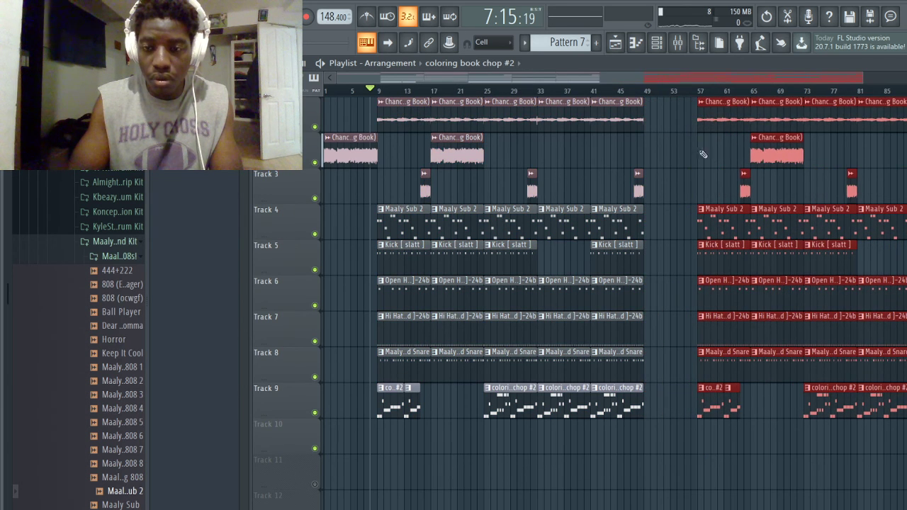
{"action": "left_click", "coordinate": [699, 153]}
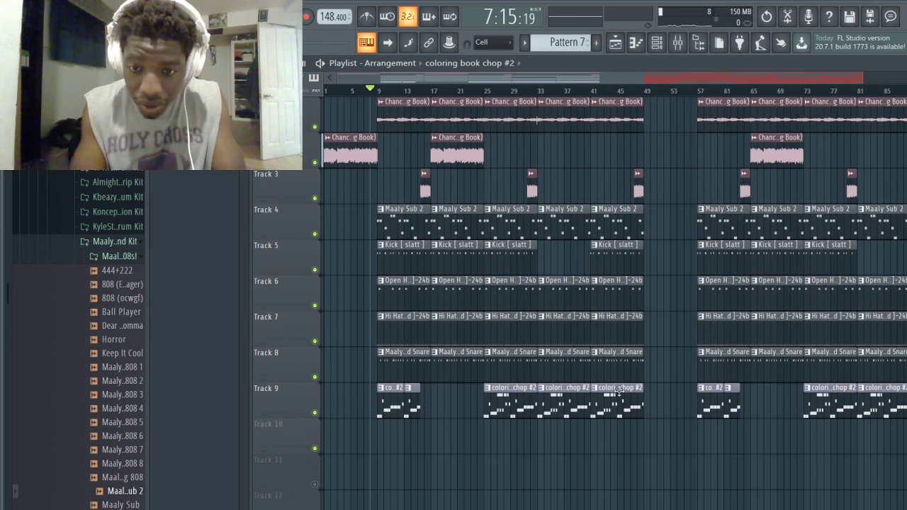
- Delete the Track 9 chop clip at bar 41 and place a copy of the intro sample at bar 41 on Track 2
{"action": "right_click", "coordinate": [625, 404]}
{"action": "left_click_drag", "start_coordinate": [662, 359], "coordinate": [601, 122]}
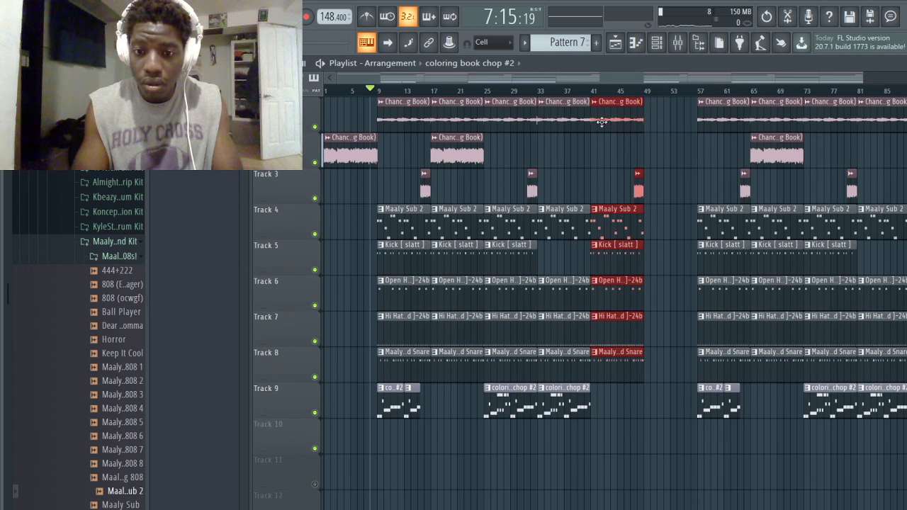
{"action": "right_click", "coordinate": [609, 177]}
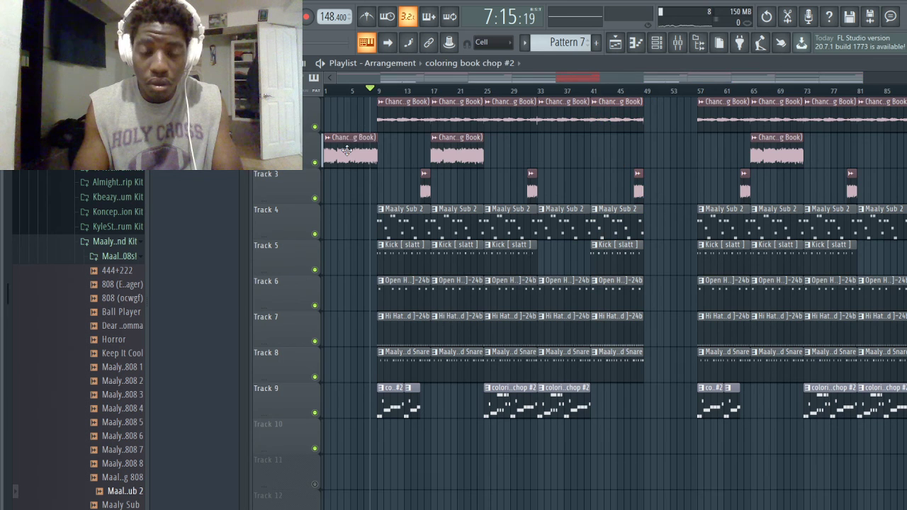
{"action": "left_click_drag", "start_coordinate": [347, 149], "coordinate": [615, 151]}
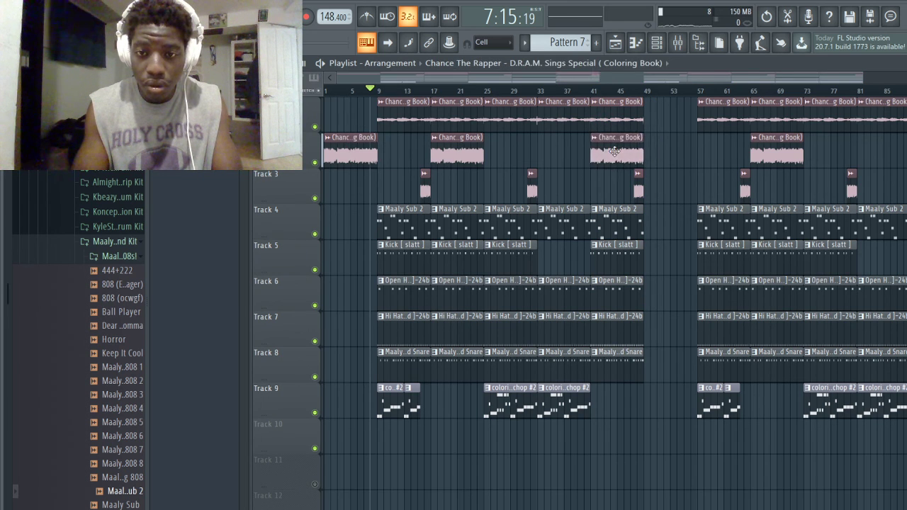
{"action": "left_click", "coordinate": [585, 90]}
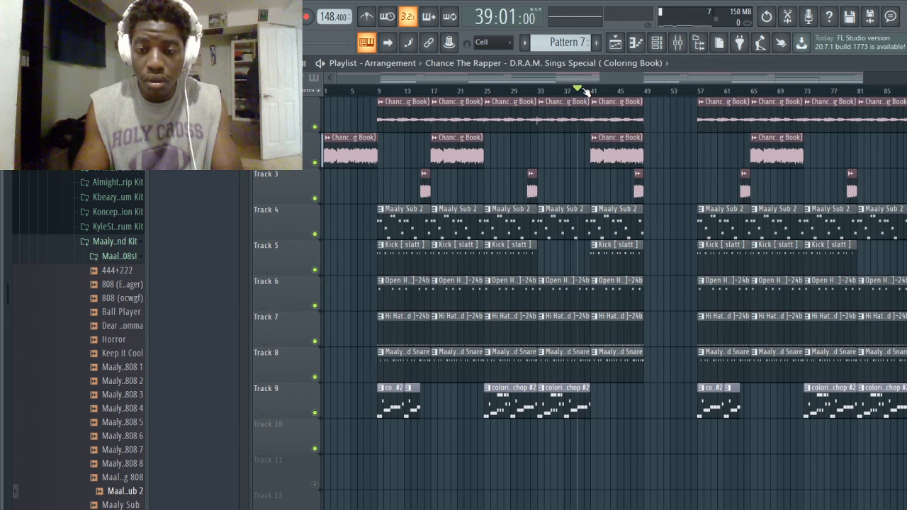
- Move the entire copied section starting at bar 57 back to bar 49 on all tracks and play the transition into bar 41
{"action": "scroll", "coordinate": [626, 130], "scroll_direction": "down", "scroll_amount": 2}
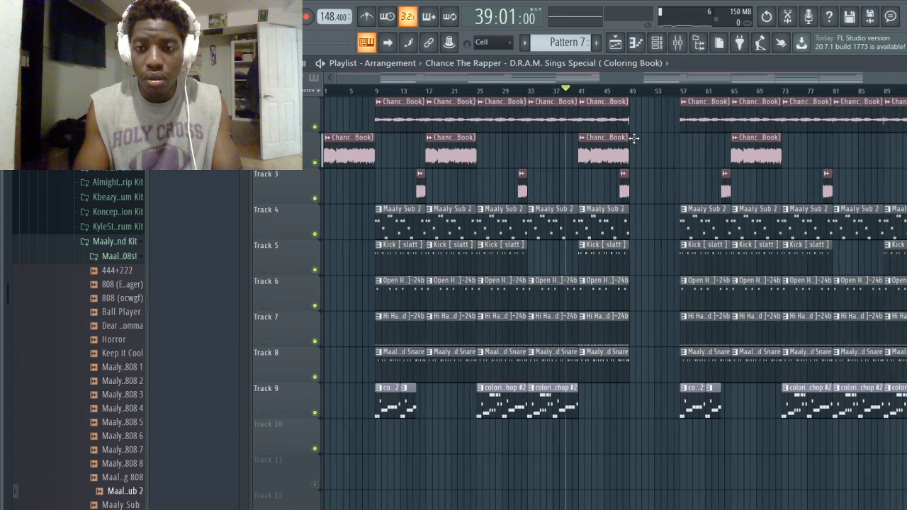
{"action": "left_click_drag", "start_coordinate": [856, 360], "coordinate": [670, 124]}
{"action": "left_click_drag", "start_coordinate": [901, 453], "coordinate": [612, 113]}
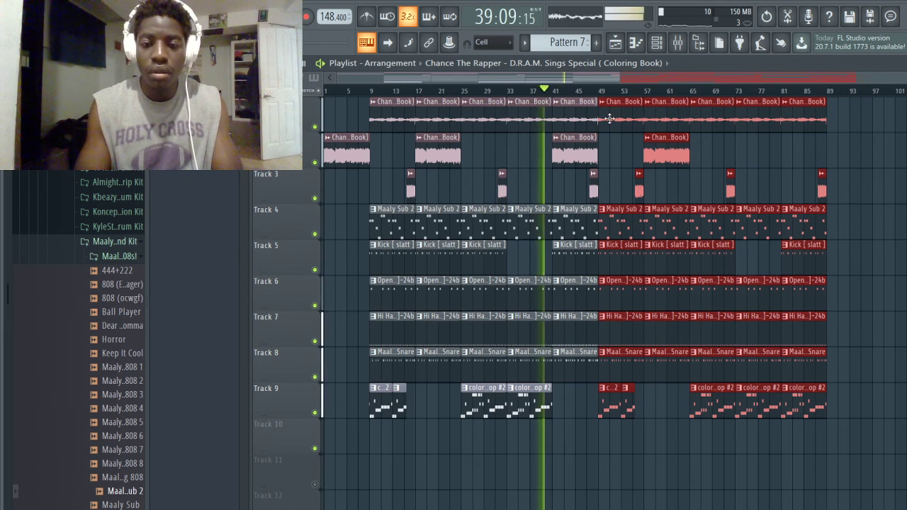
{"action": "left_click", "coordinate": [585, 481]}
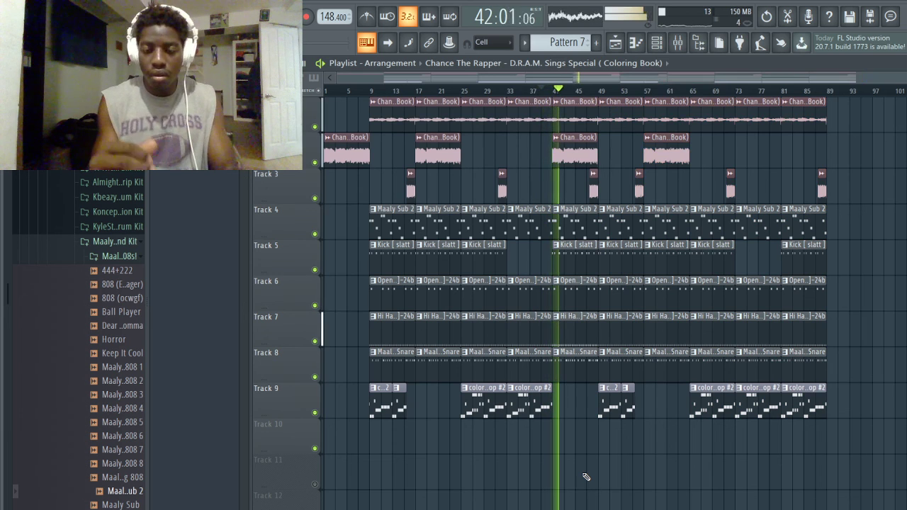
{"action": "key", "text": "space"}
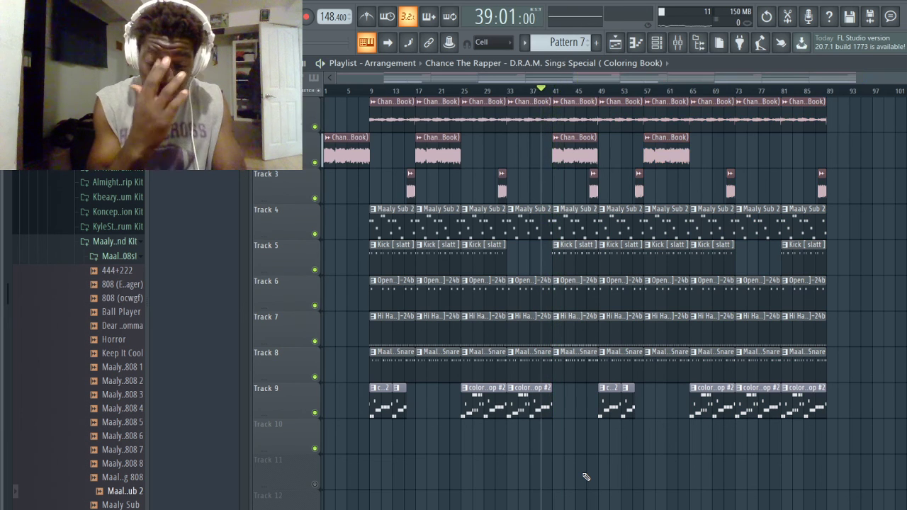
- Delete the sample clip at bar 41 on Track 2 and play the arrangement from bars 39 and 38
{"action": "right_click", "coordinate": [580, 155]}
{"action": "key", "text": "space"}
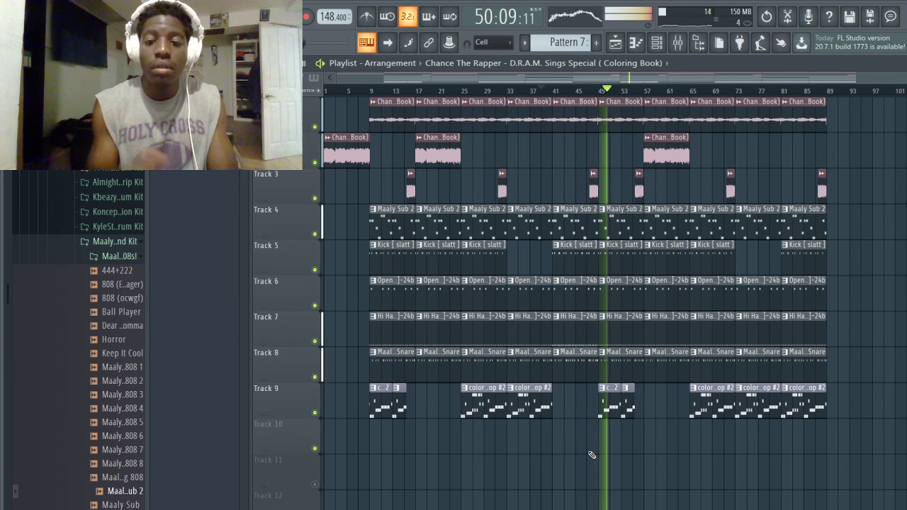
{"action": "key", "text": "space"}
{"action": "key", "text": "space"}
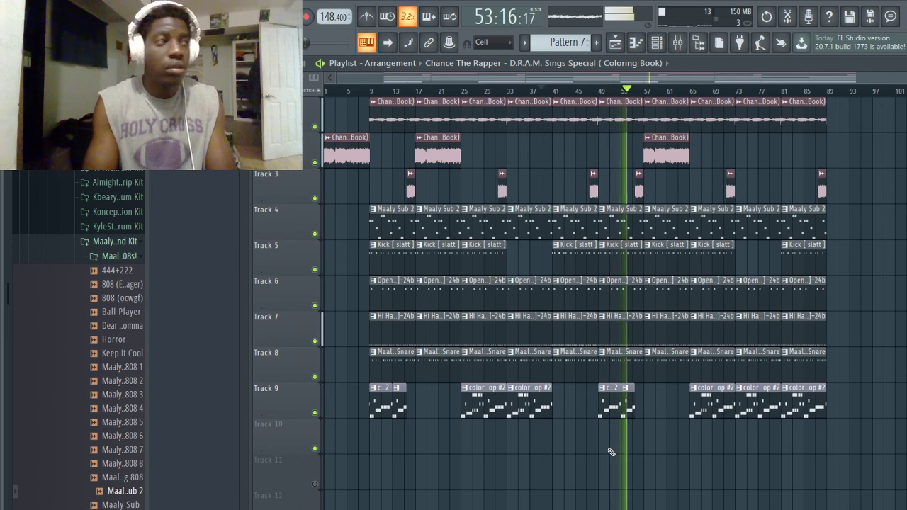
{"action": "key", "text": "space"}
{"action": "left_click", "coordinate": [543, 90]}
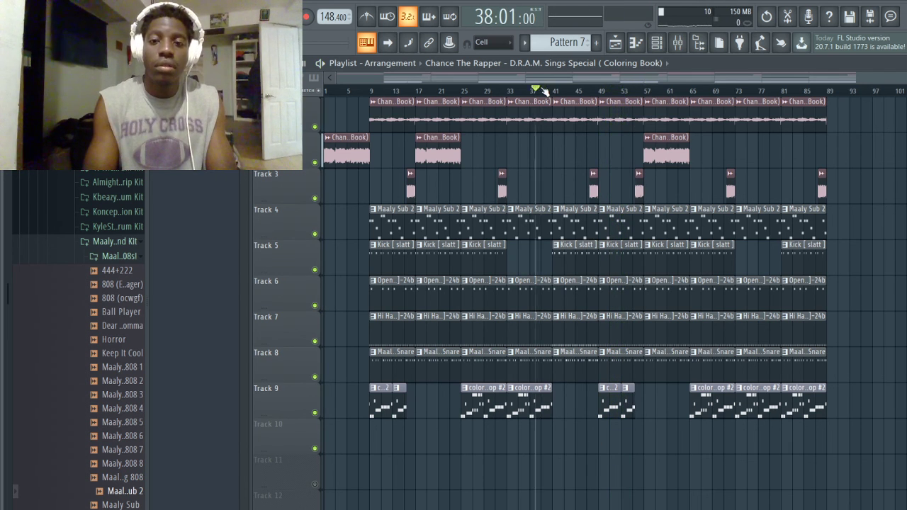
{"action": "key", "text": "space"}
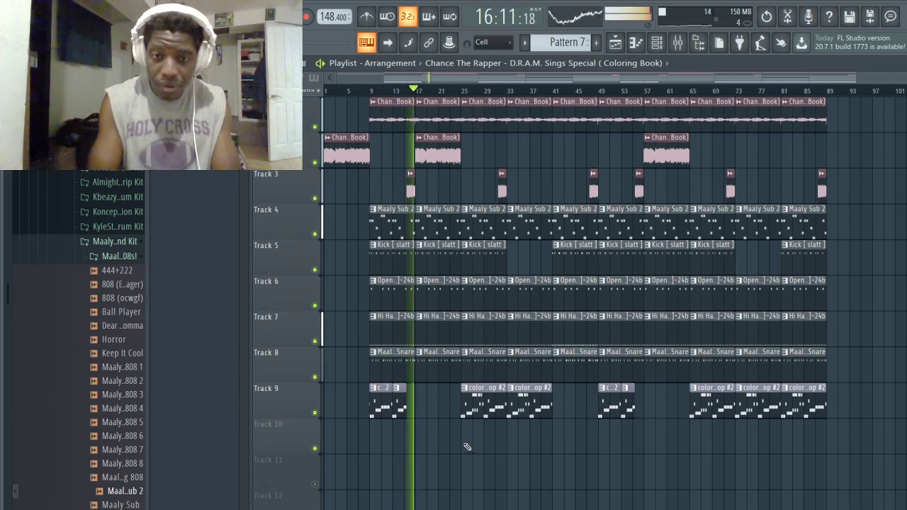
- Compare playback from bars 9 and 25, and examine the clips closely around the bar 9 boundary
{"action": "left_click", "coordinate": [462, 92]}
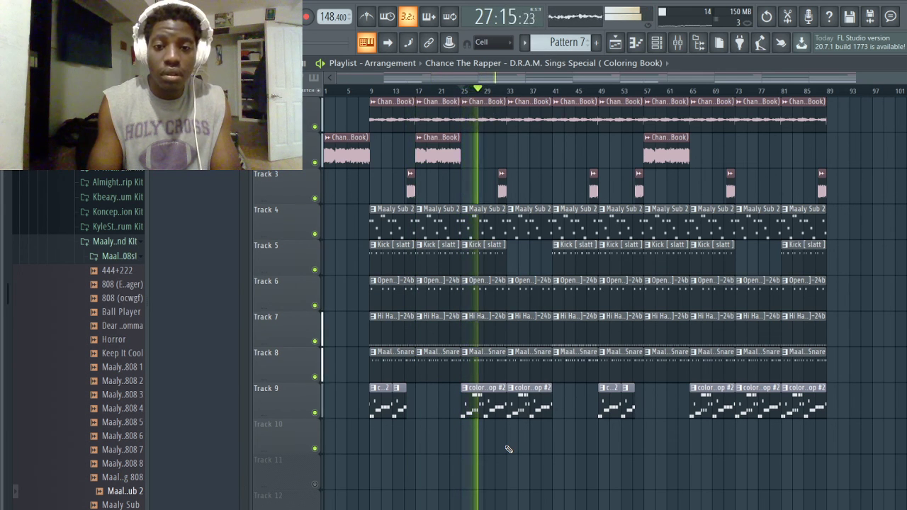
{"action": "left_click", "coordinate": [370, 91]}
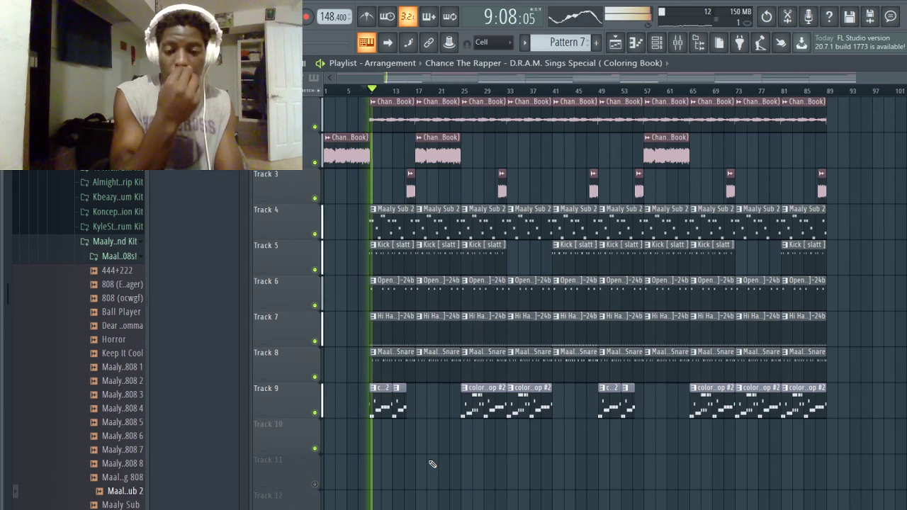
{"action": "left_click", "coordinate": [462, 91]}
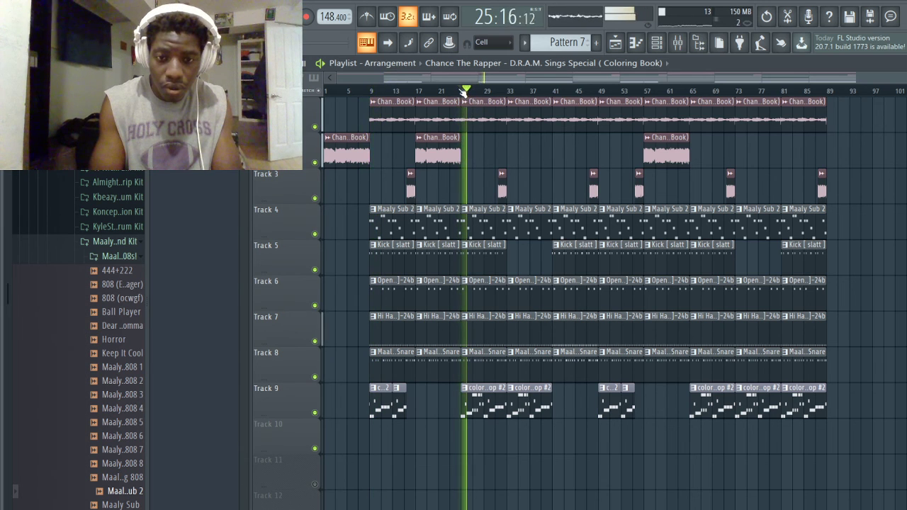
{"action": "key", "text": "space"}
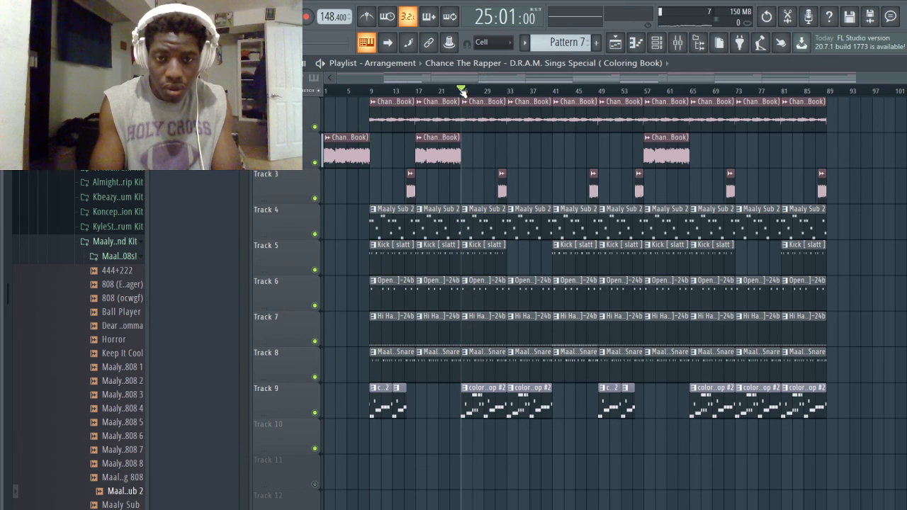
{"action": "scroll", "coordinate": [410, 162], "scroll_direction": "up", "scroll_amount": 6}
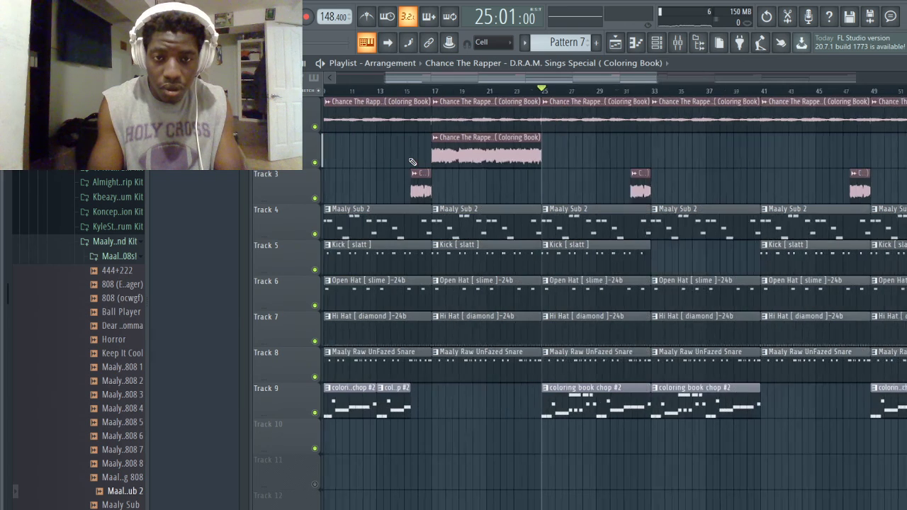
{"action": "scroll", "coordinate": [563, 178], "scroll_direction": "left", "scroll_amount": 6}
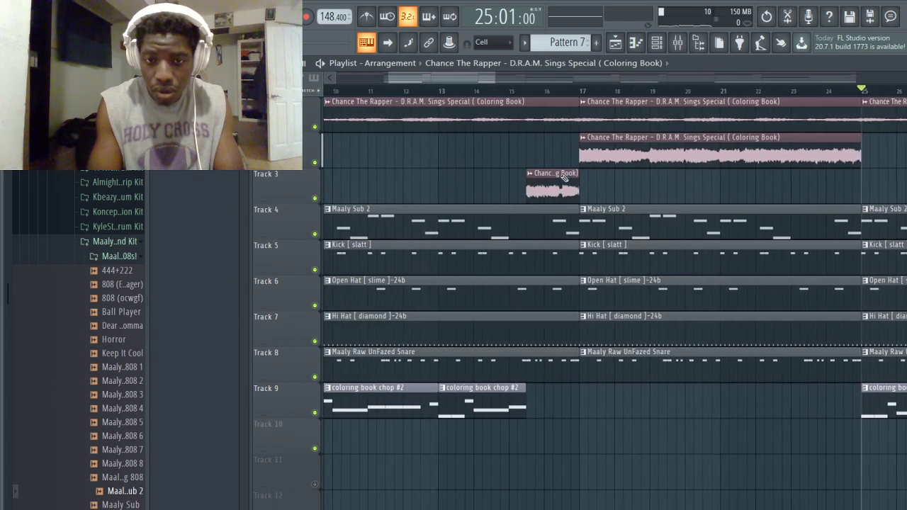
{"action": "scroll", "coordinate": [564, 178], "scroll_direction": "left", "scroll_amount": 8}
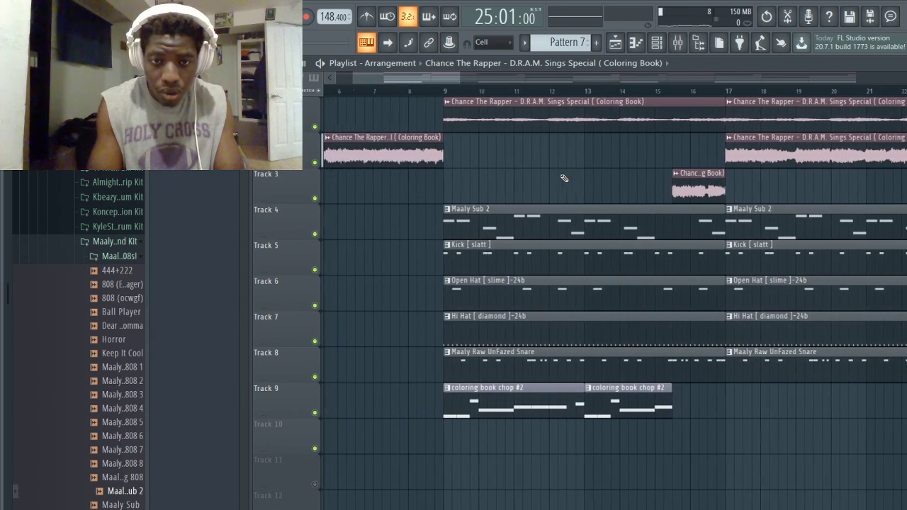
{"action": "scroll", "coordinate": [623, 142], "scroll_direction": "up", "scroll_amount": 5}
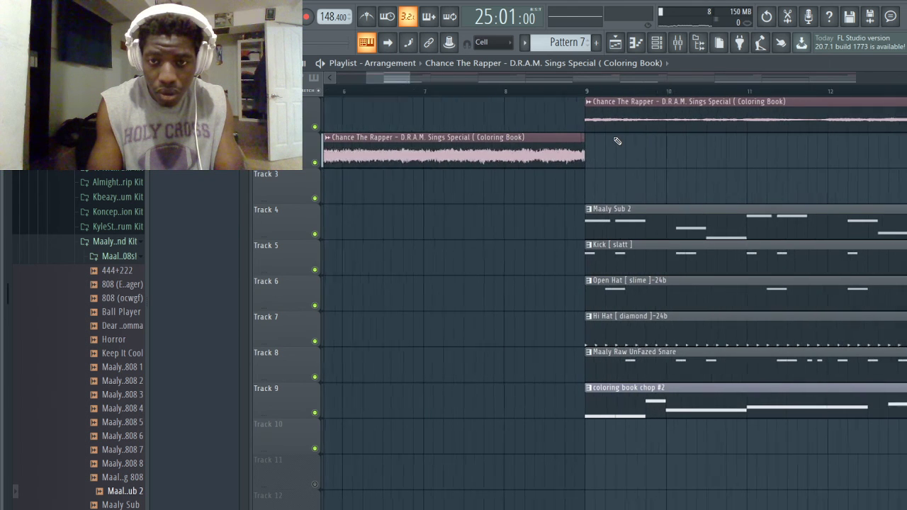
{"action": "scroll", "coordinate": [530, 170], "scroll_direction": "down", "scroll_amount": 6}
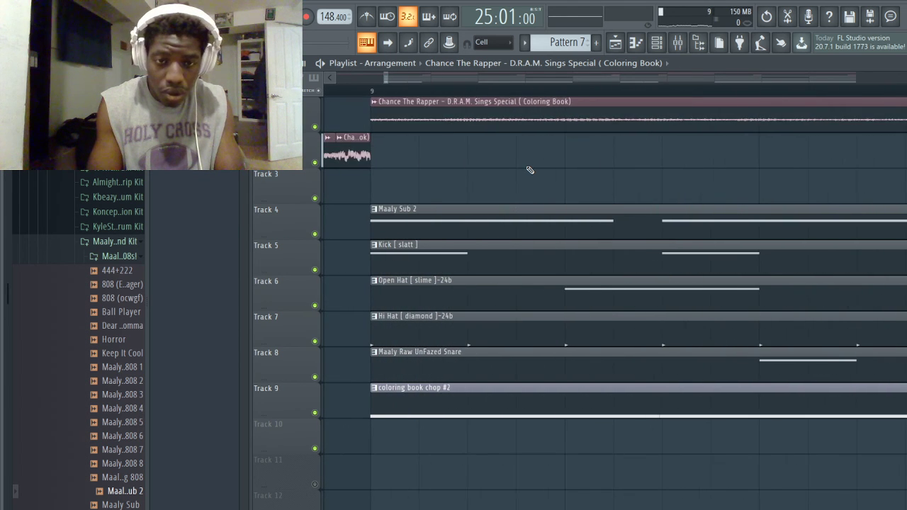
{"action": "scroll", "coordinate": [528, 175], "scroll_direction": "down", "scroll_amount": 7}
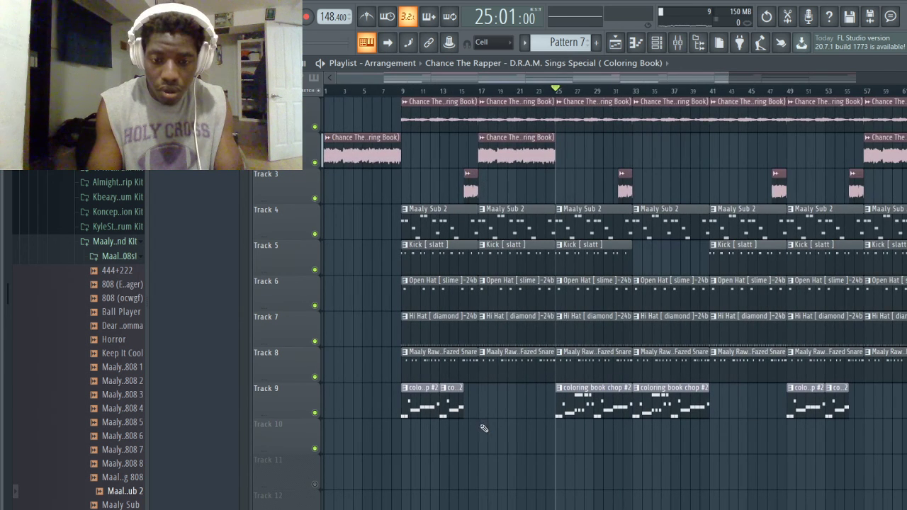
- Move the two shortened coloring book chop #2 clips at bar 9 from Track 9 to Track 10 and mute Track 10
{"action": "left_click_drag", "start_coordinate": [484, 428], "coordinate": [399, 383]}
{"action": "left_click_drag", "start_coordinate": [414, 428], "coordinate": [414, 441]}
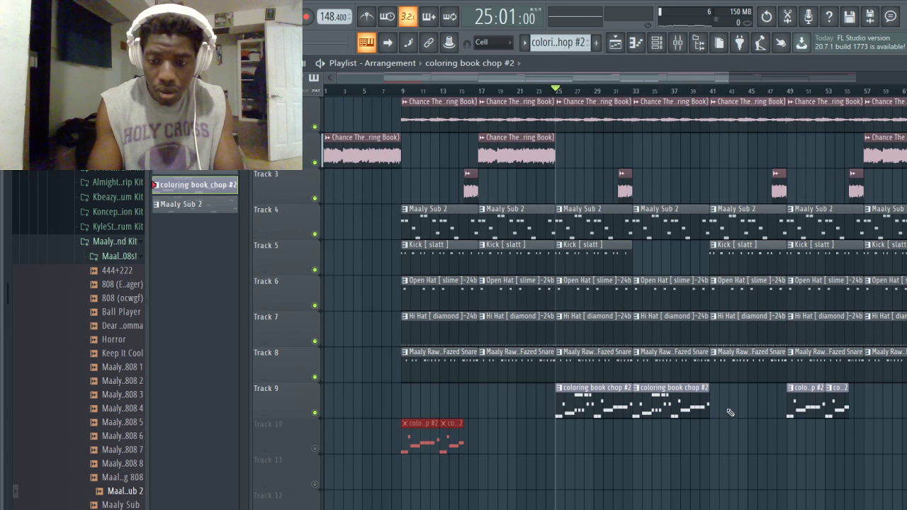
{"action": "left_click_drag", "start_coordinate": [730, 413], "coordinate": [593, 350]}
{"action": "right_click", "coordinate": [605, 415]}
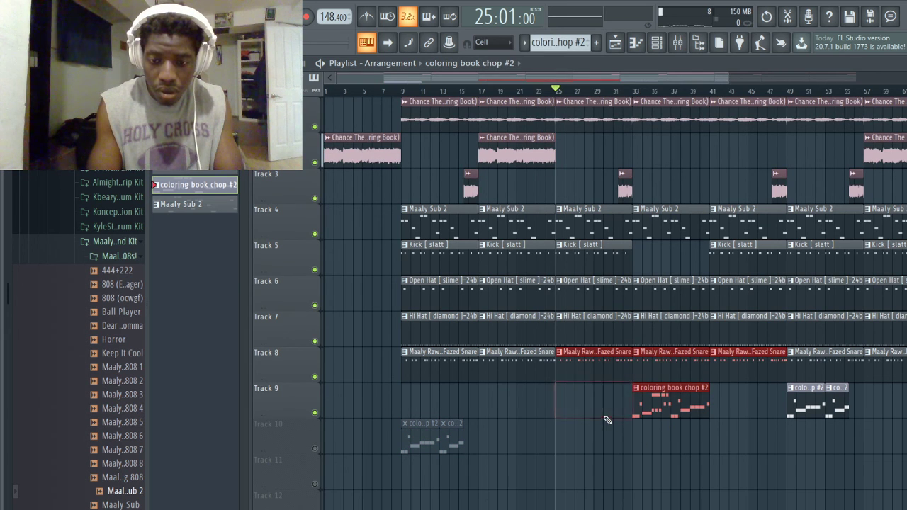
{"action": "key", "text": "ctrl+z"}
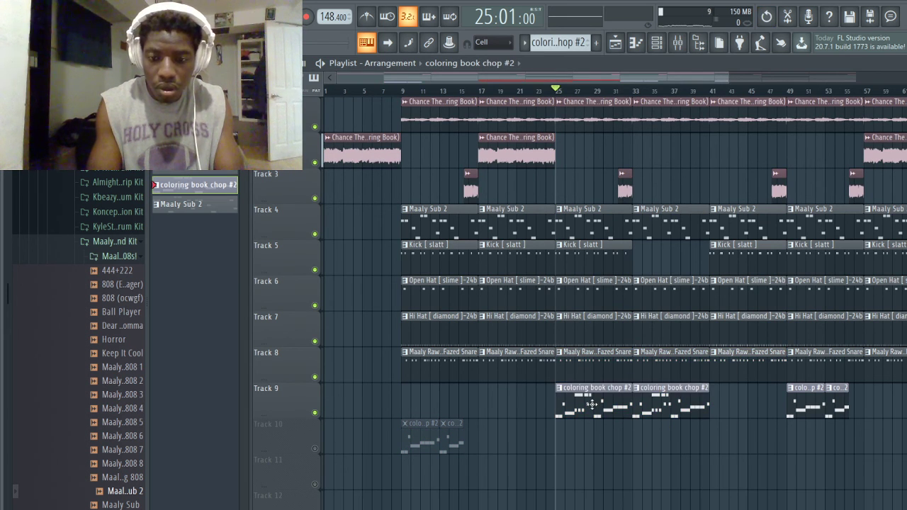
{"action": "left_click_drag", "start_coordinate": [592, 404], "coordinate": [449, 388]}
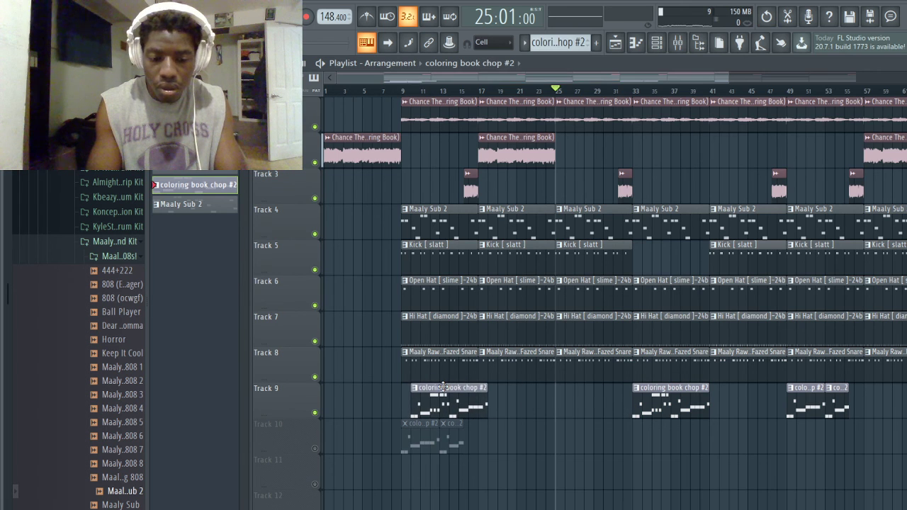
{"action": "key", "text": "ctrl+z"}
- Try a copy of the bar 25 chop clip at bar 9 on Track 9, play it from bar 8, and delete it
{"action": "left_click_drag", "start_coordinate": [583, 405], "coordinate": [441, 389]}
{"action": "left_click", "coordinate": [401, 90]}
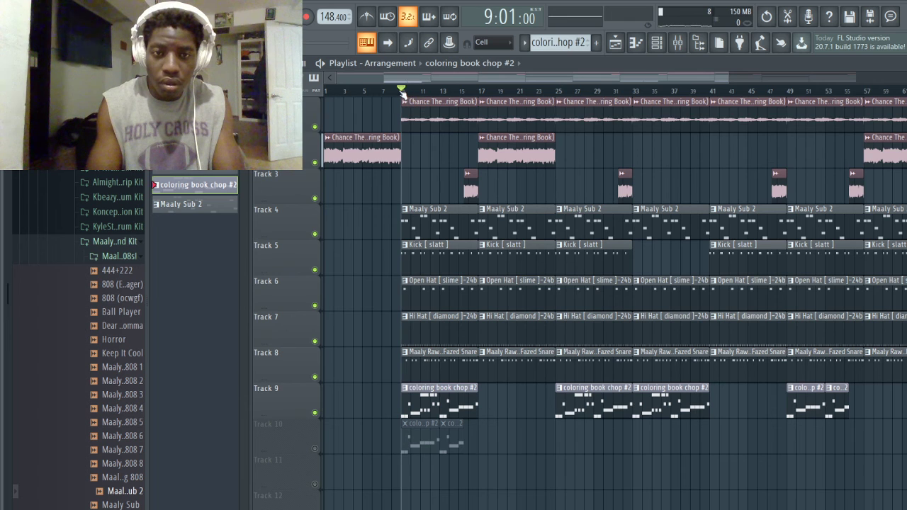
{"action": "left_click", "coordinate": [389, 91]}
{"action": "key", "text": "space"}
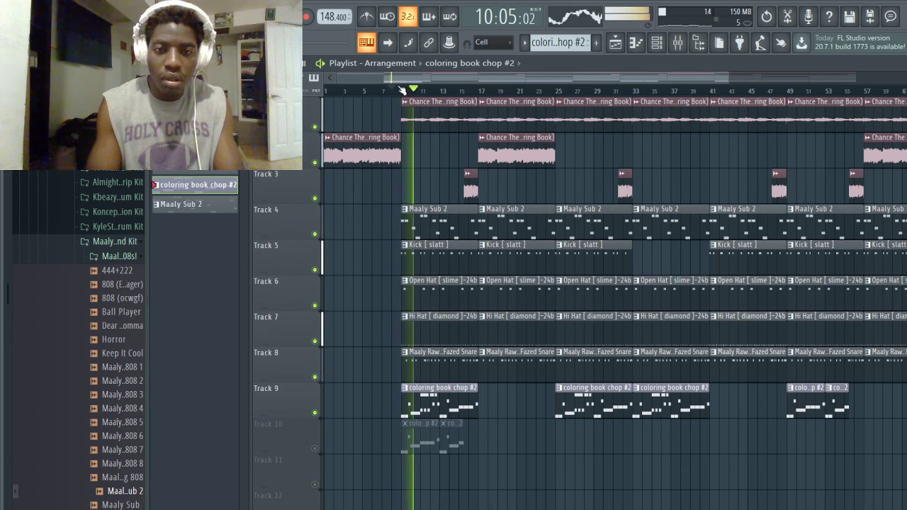
{"action": "key", "text": "space"}
{"action": "key", "text": "space"}
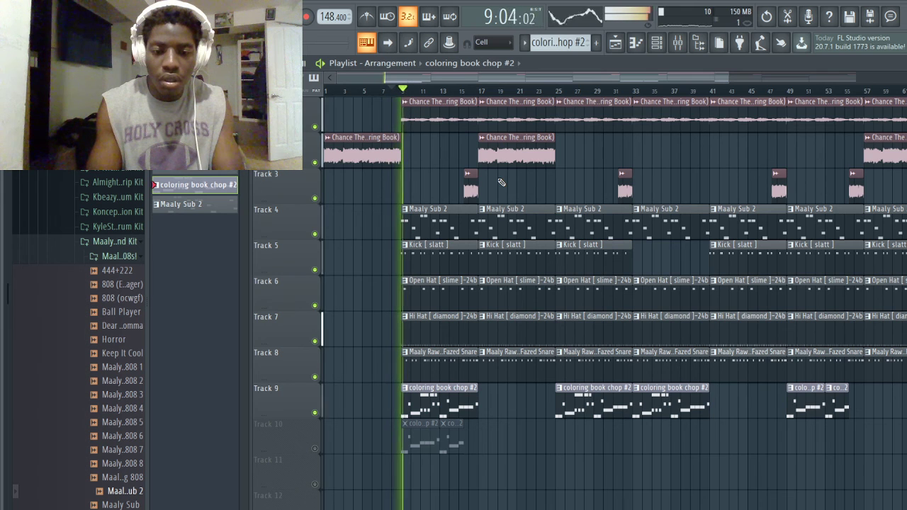
{"action": "key", "text": "space"}
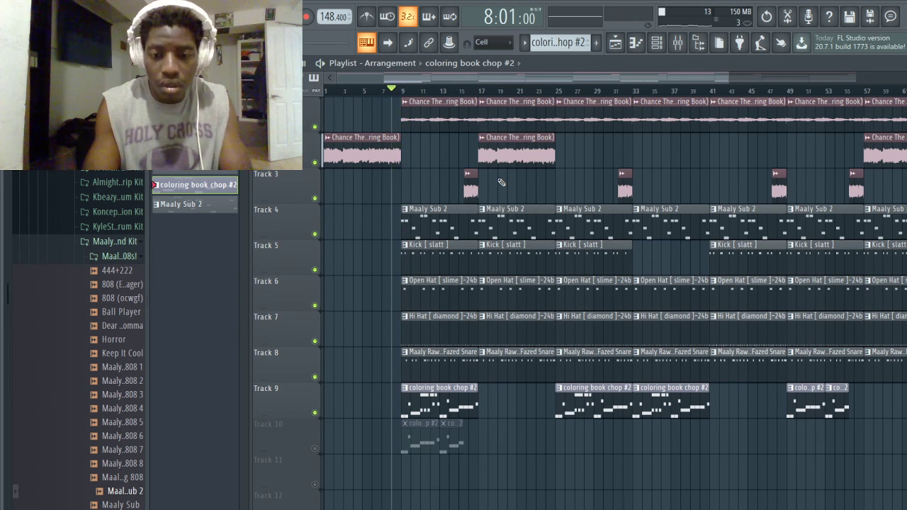
{"action": "right_click", "coordinate": [441, 415]}
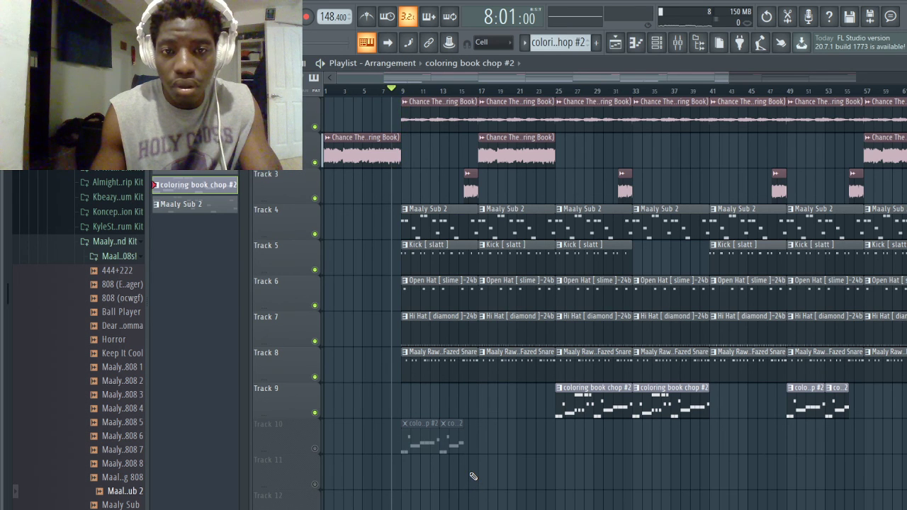
- Remove the stray sliver clip near bar 9 on Track 2, using Track 3 to hold the intro sample temporarily, and play from bar 8
{"action": "right_click", "coordinate": [364, 154]}
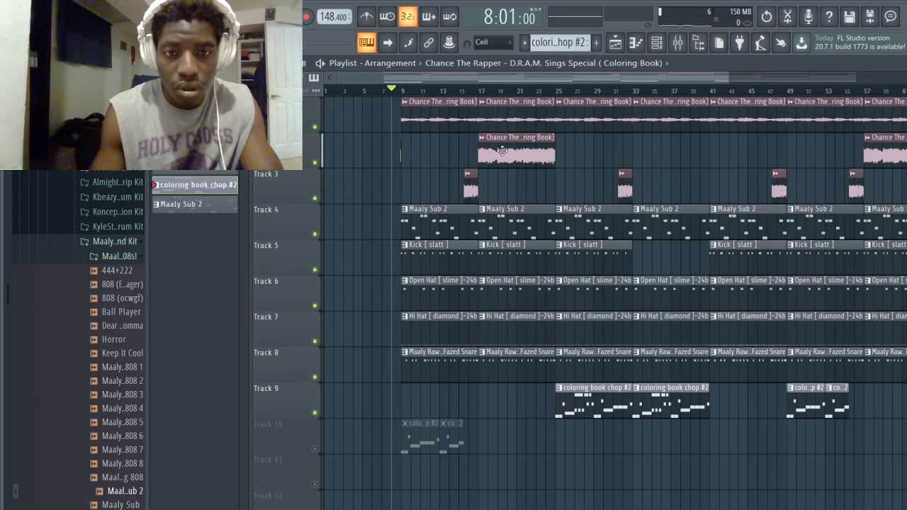
{"action": "key", "text": "ctrl+z"}
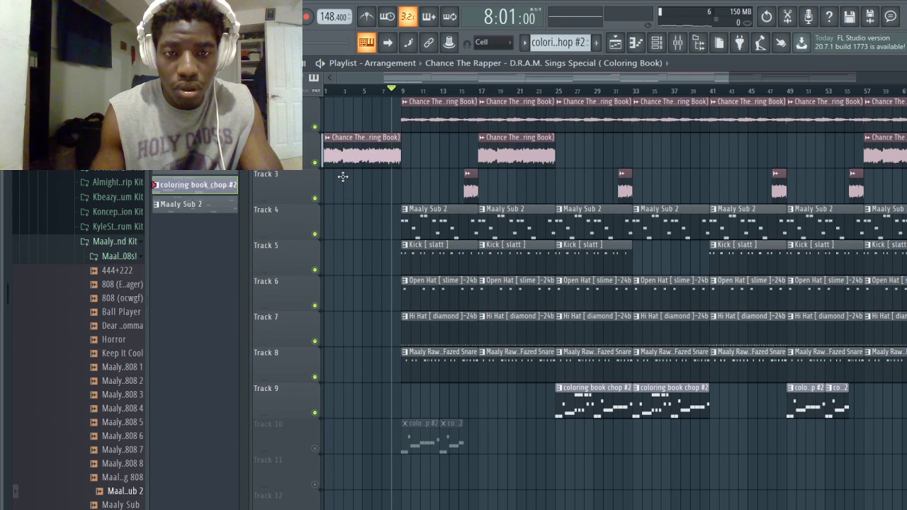
{"action": "left_click_drag", "start_coordinate": [354, 182], "coordinate": [353, 191]}
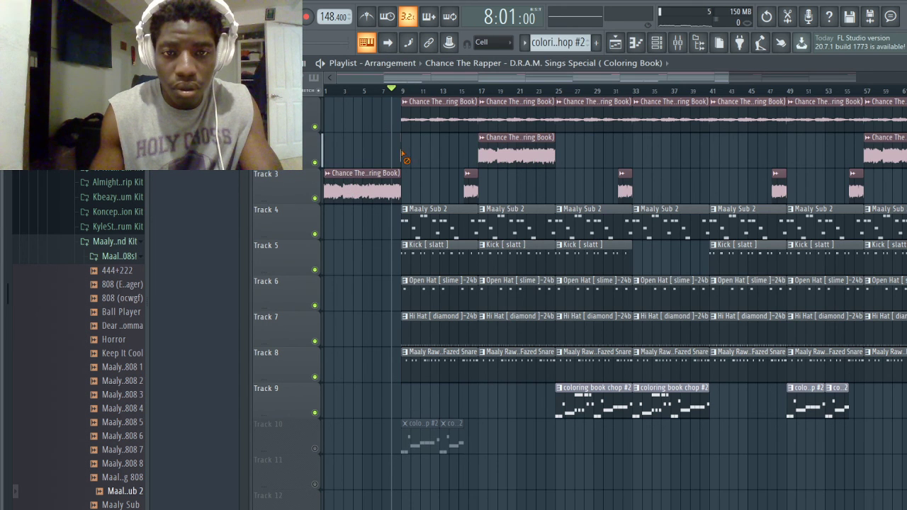
{"action": "scroll", "coordinate": [401, 154], "scroll_direction": "up", "scroll_amount": 3}
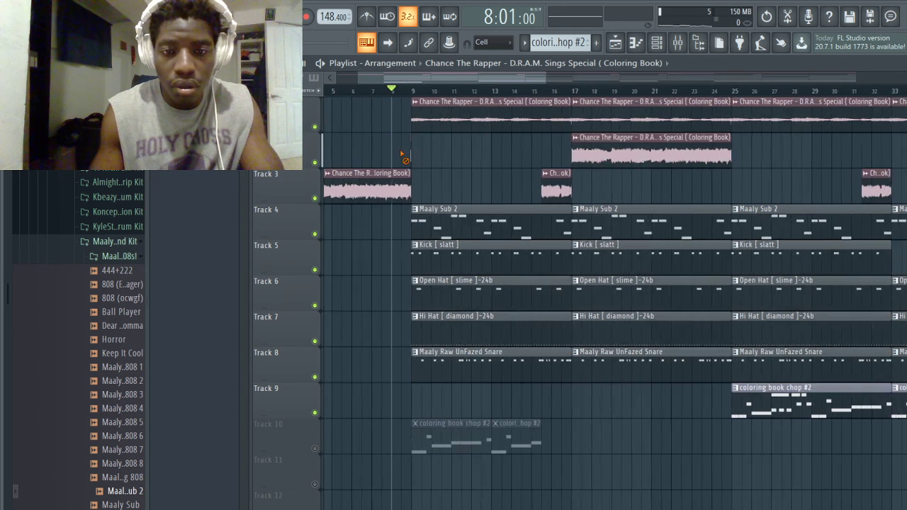
{"action": "scroll", "coordinate": [415, 153], "scroll_direction": "up", "scroll_amount": 4}
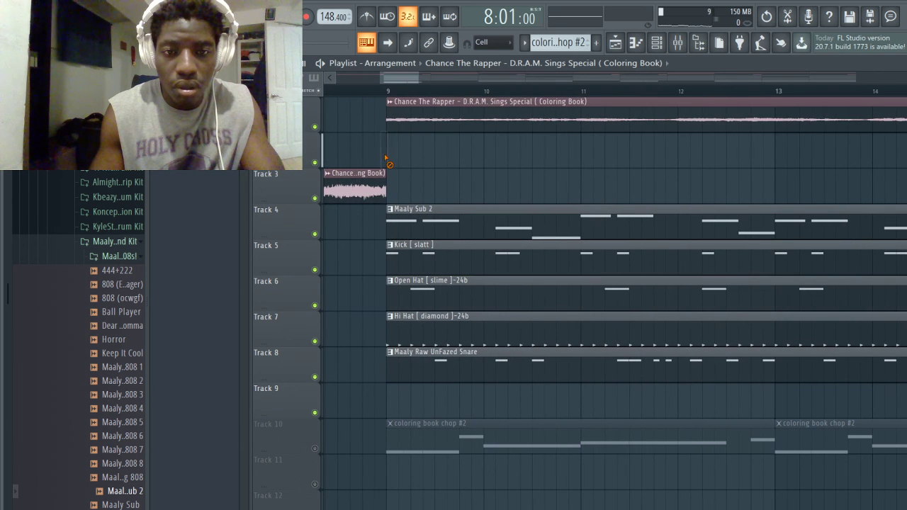
{"action": "scroll", "coordinate": [386, 157], "scroll_direction": "down", "scroll_amount": 4}
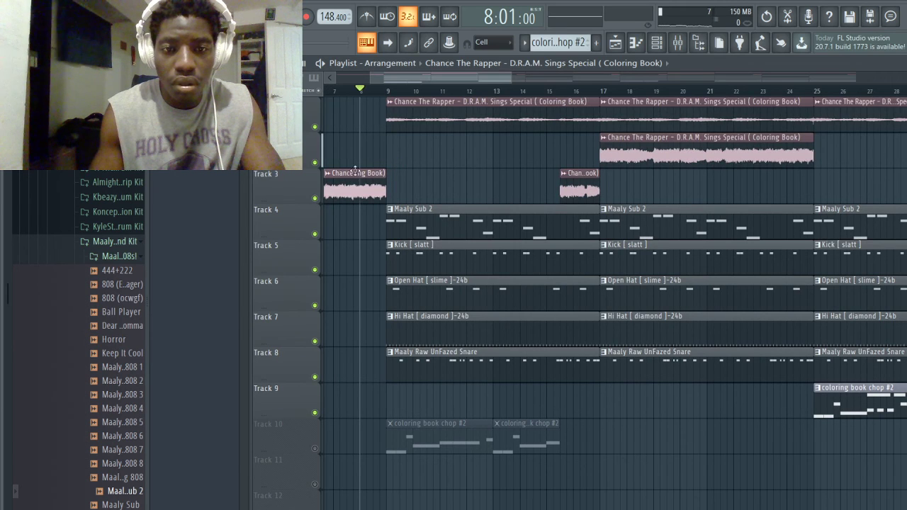
{"action": "left_click_drag", "start_coordinate": [354, 153], "coordinate": [354, 141]}
{"action": "key", "text": "space"}
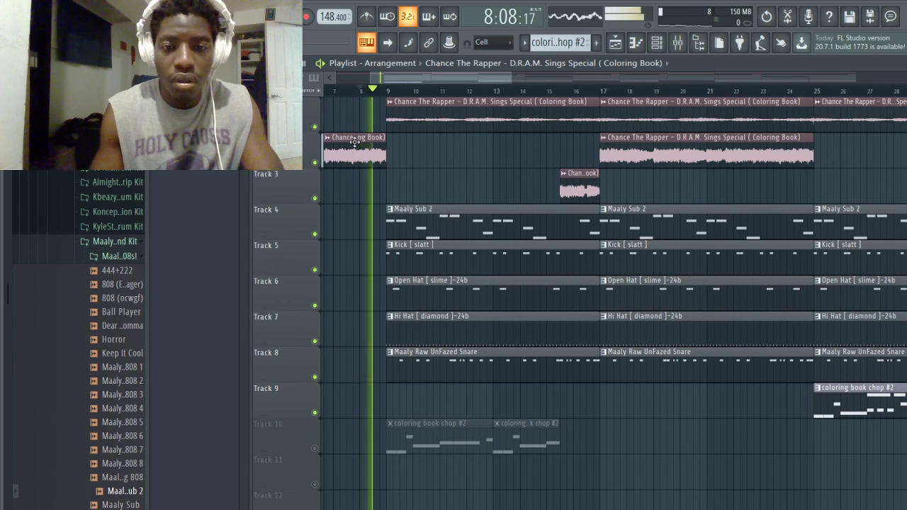
{"action": "left_click", "coordinate": [367, 90]}
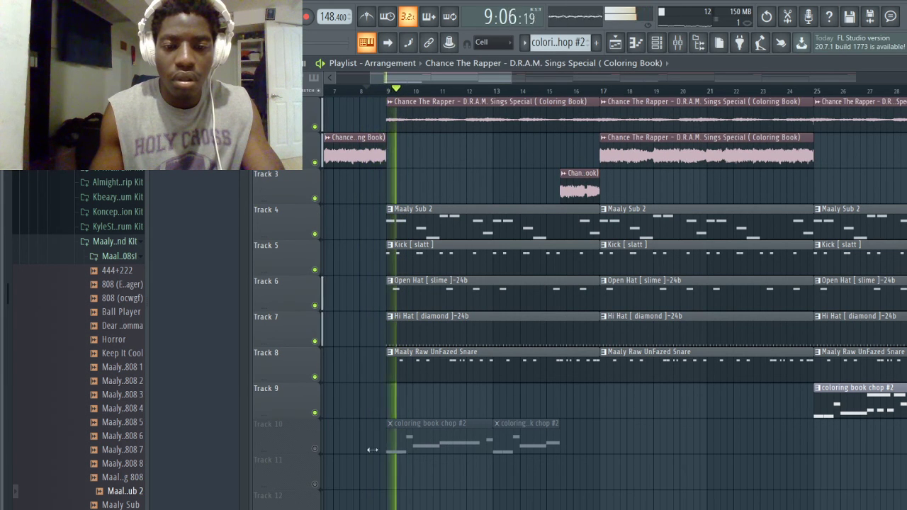
- Unmute Track 10 and move the two shortened coloring book chop #2 clips back to Track 9 at bar 9, playing from bar 8
{"action": "left_click", "coordinate": [314, 449]}
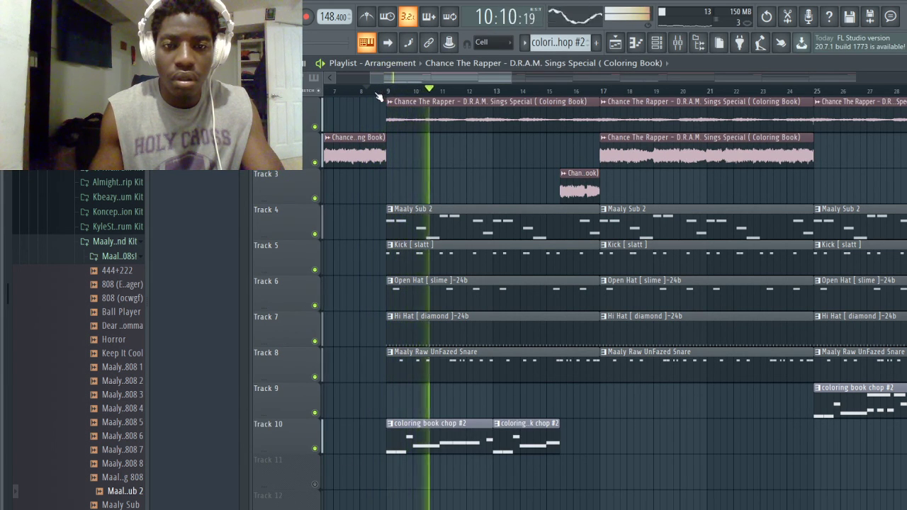
{"action": "key", "text": "space"}
{"action": "key", "text": "space"}
{"action": "left_click", "coordinate": [433, 430]}
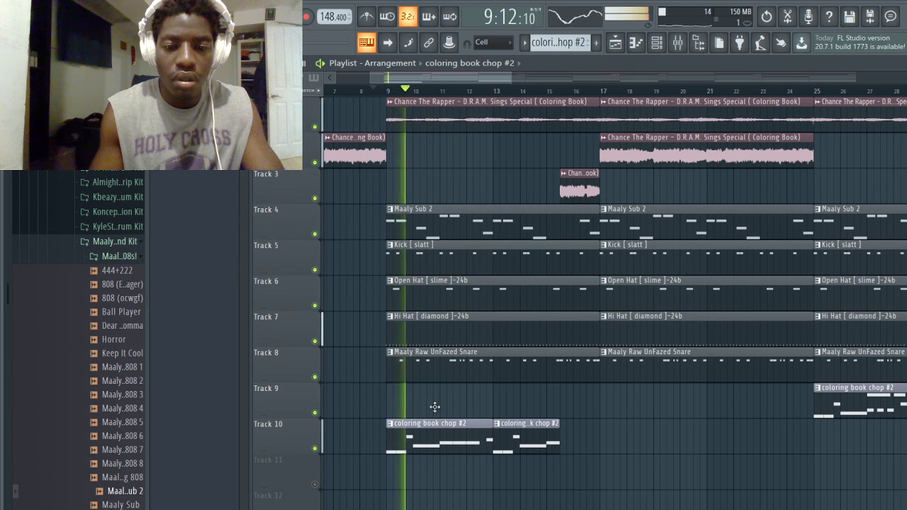
{"action": "left_click_drag", "start_coordinate": [434, 396], "coordinate": [434, 395]}
{"action": "key", "text": "space"}
{"action": "key", "text": "space"}
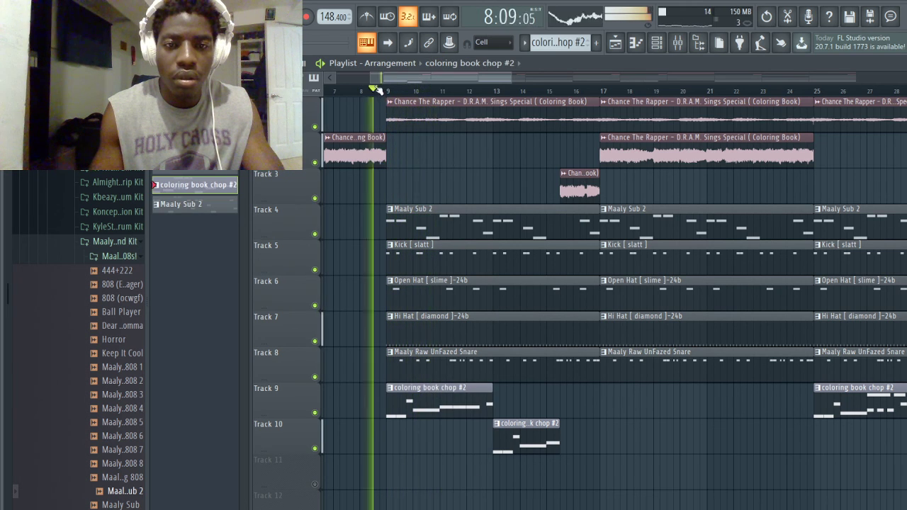
{"action": "left_click_drag", "start_coordinate": [531, 436], "coordinate": [531, 400]}
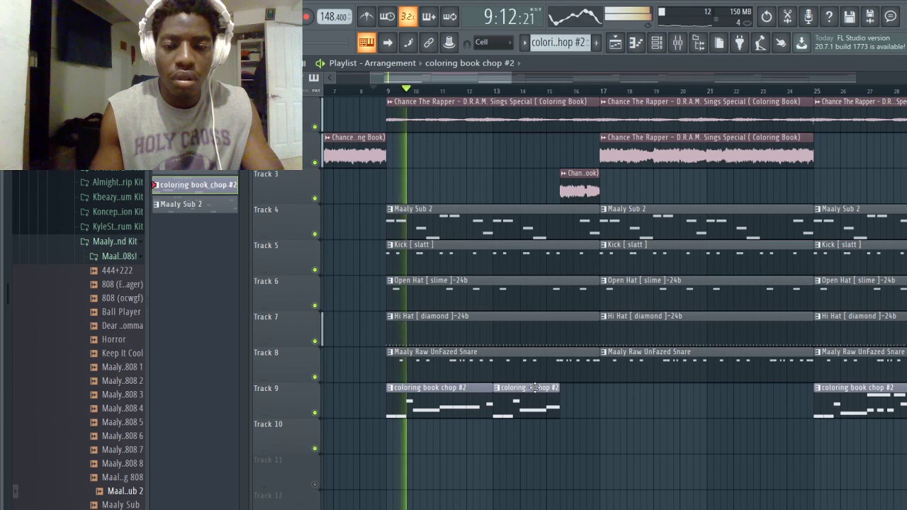
- Leave Maaly Sub 2 and Kick silent from bar 33 to about bar 36, starting their clips there, and check playback from bar 32
{"action": "scroll", "coordinate": [532, 504], "scroll_direction": "down", "scroll_amount": 1}
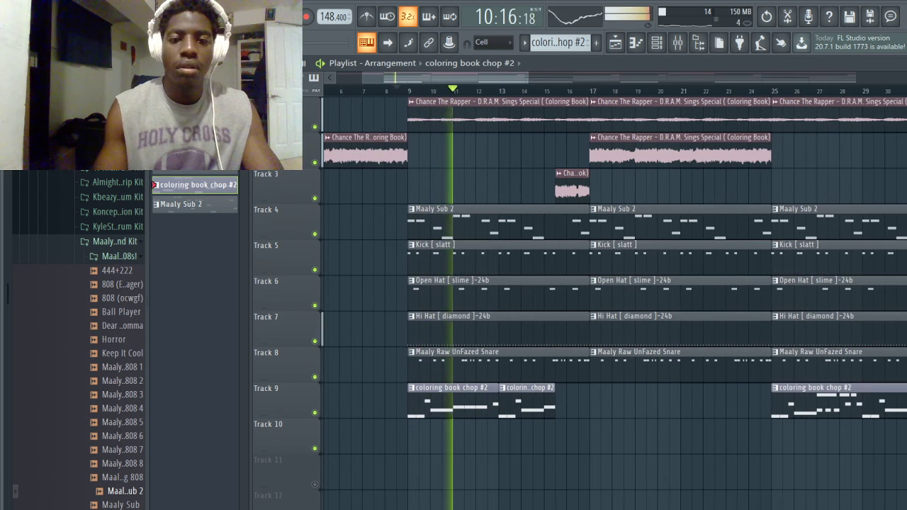
{"action": "scroll", "coordinate": [458, 340], "scroll_direction": "down", "scroll_amount": 2}
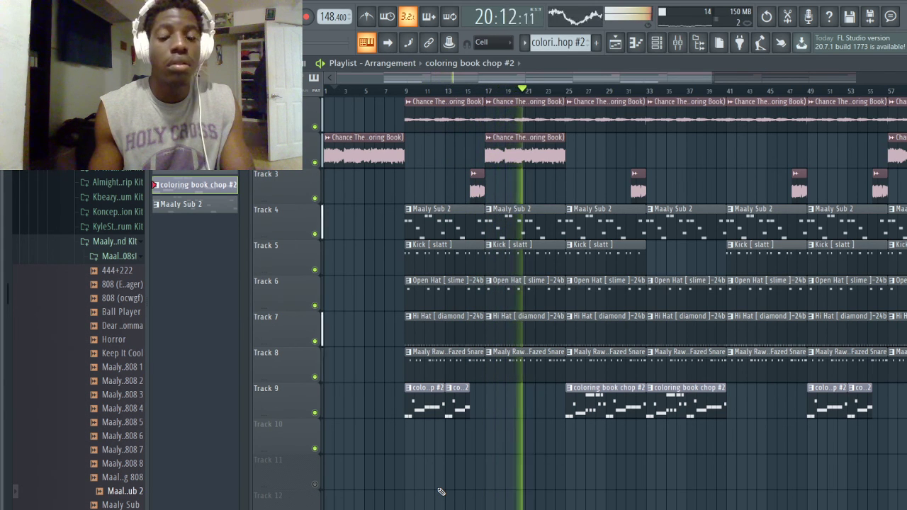
{"action": "scroll", "coordinate": [439, 489], "scroll_direction": "down", "scroll_amount": 1}
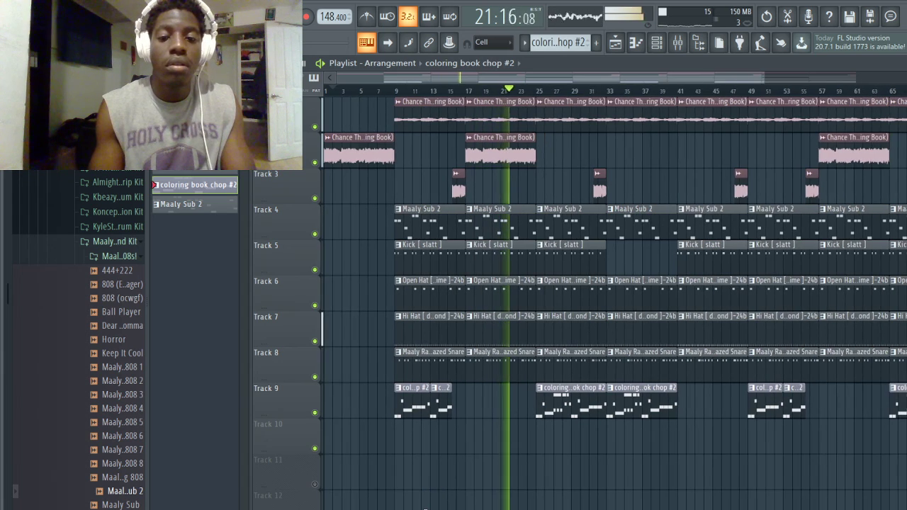
{"action": "scroll", "coordinate": [423, 500], "scroll_direction": "down", "scroll_amount": 2}
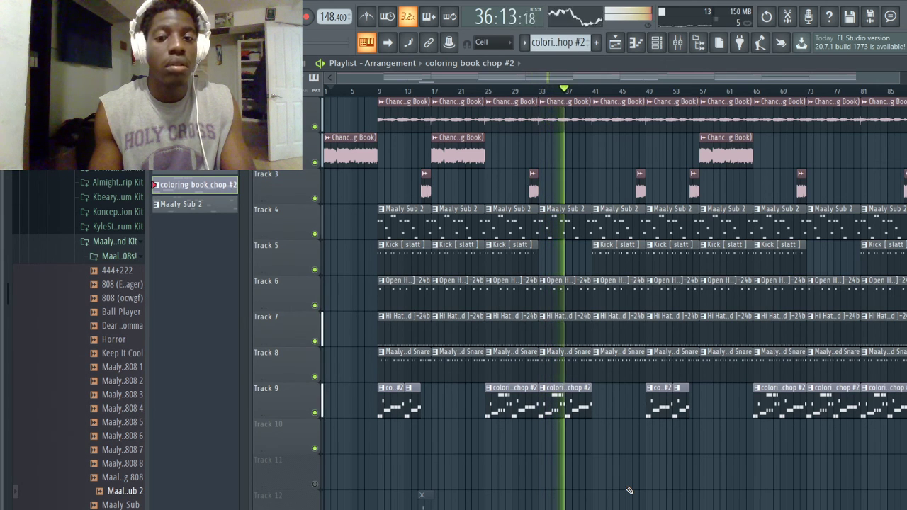
{"action": "key", "text": "space"}
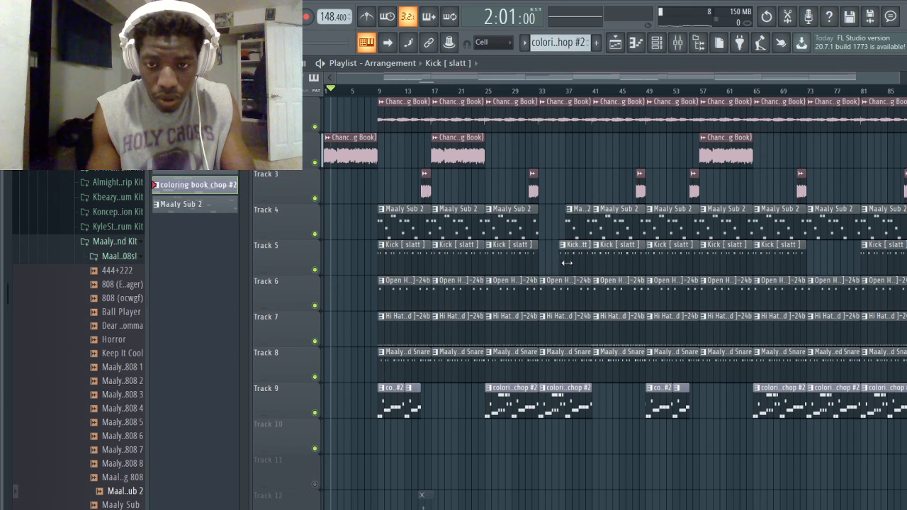
{"action": "key", "text": "space"}
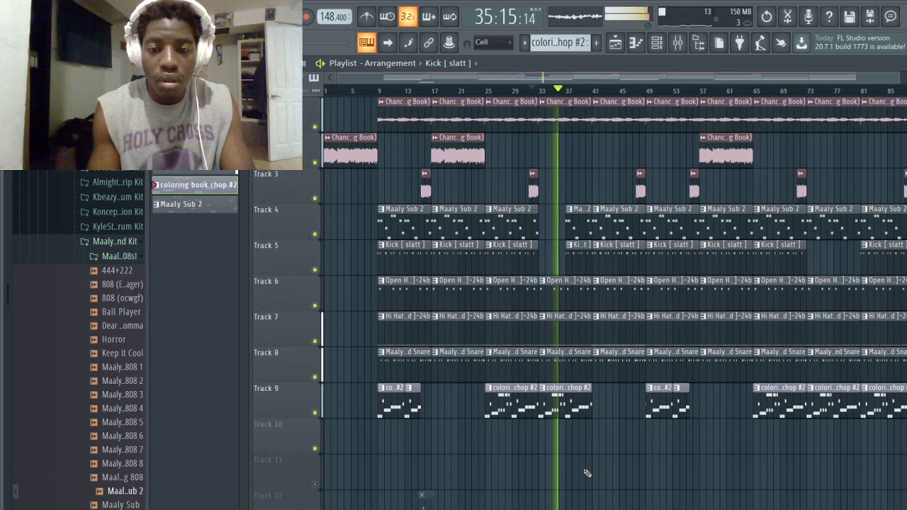
{"action": "key", "text": "space"}
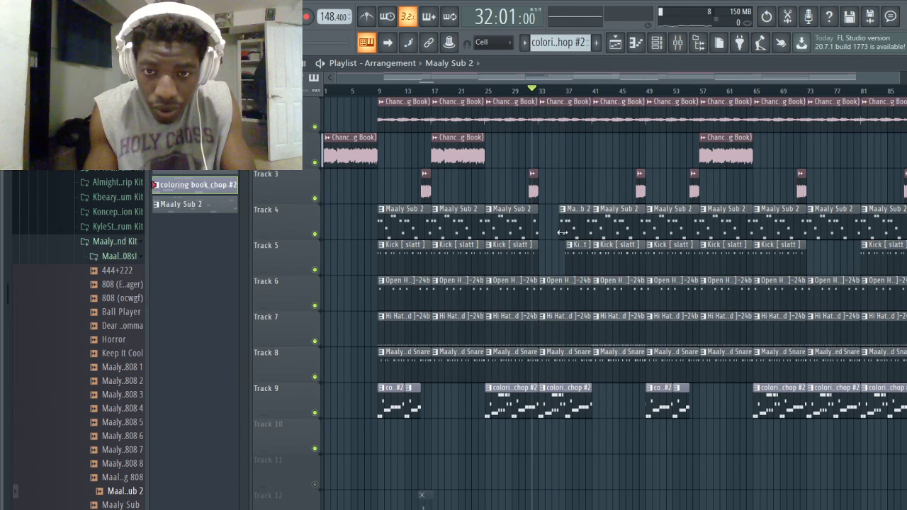
{"action": "key", "text": "space"}
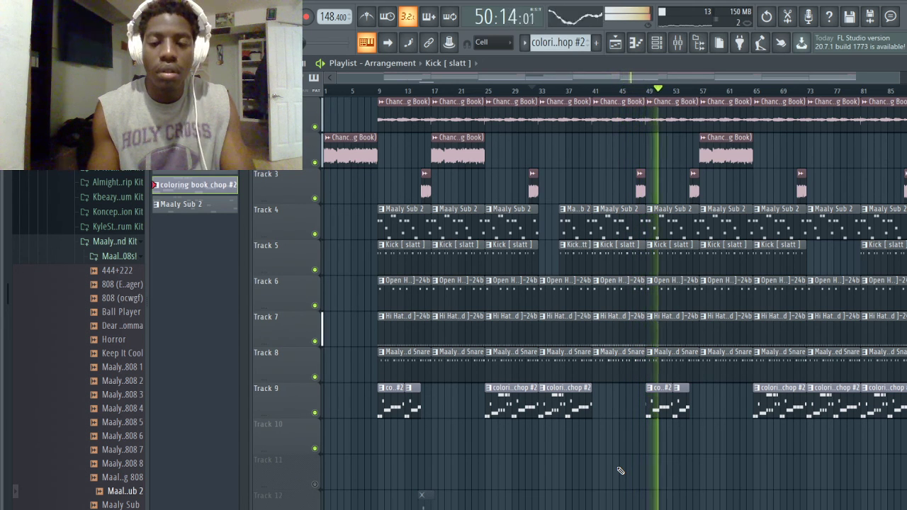
{"action": "key", "text": "space"}
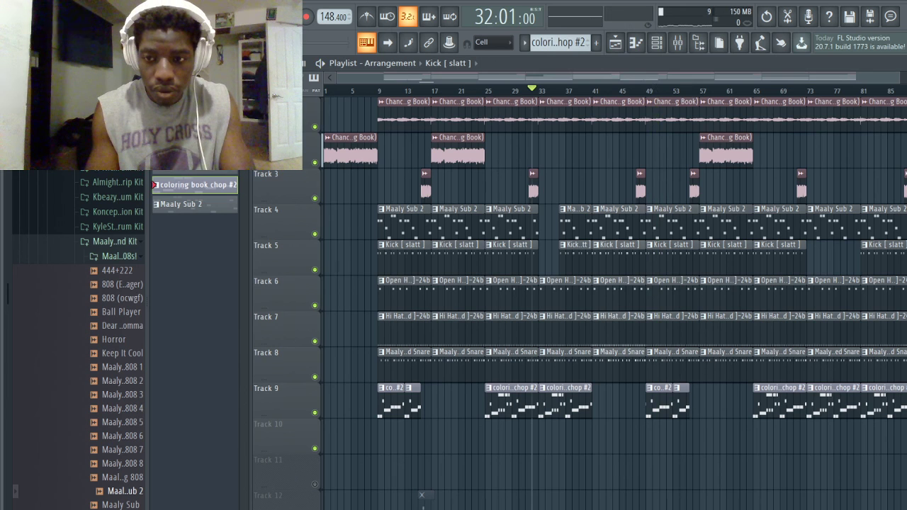
- Remove the stray Track 12 clip and replace everything from bar 49 onward with a duplicate of the first 48 bars
{"action": "left_click_drag", "start_coordinate": [906, 489], "coordinate": [662, 92]}
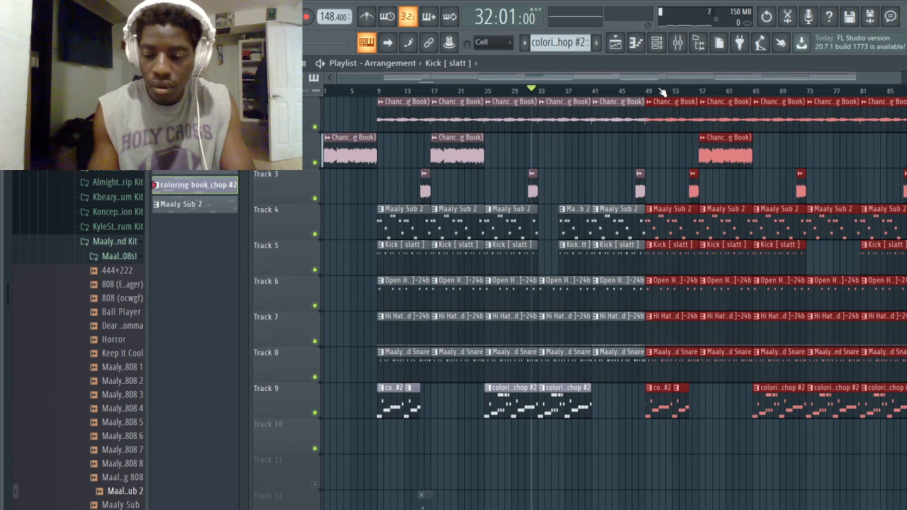
{"action": "key", "text": "Delete"}
{"action": "key", "text": "ctrl+a"}
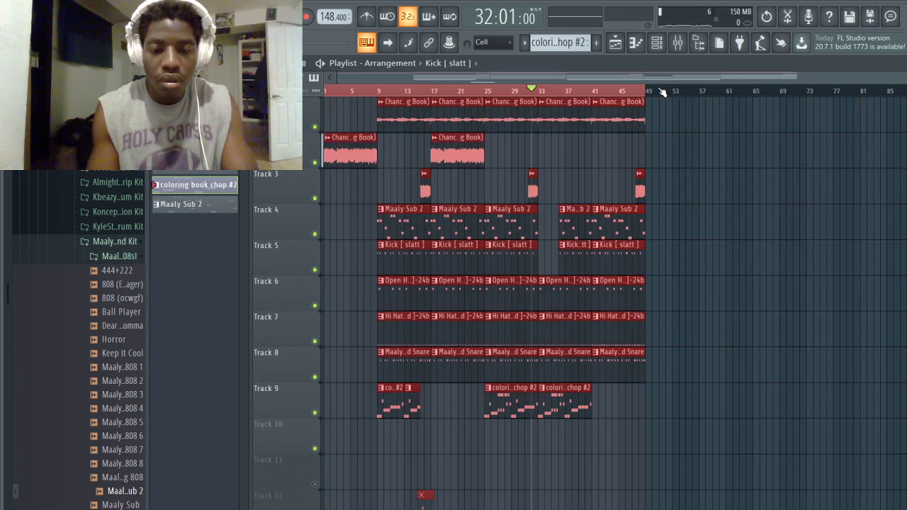
{"action": "left_click", "coordinate": [475, 476]}
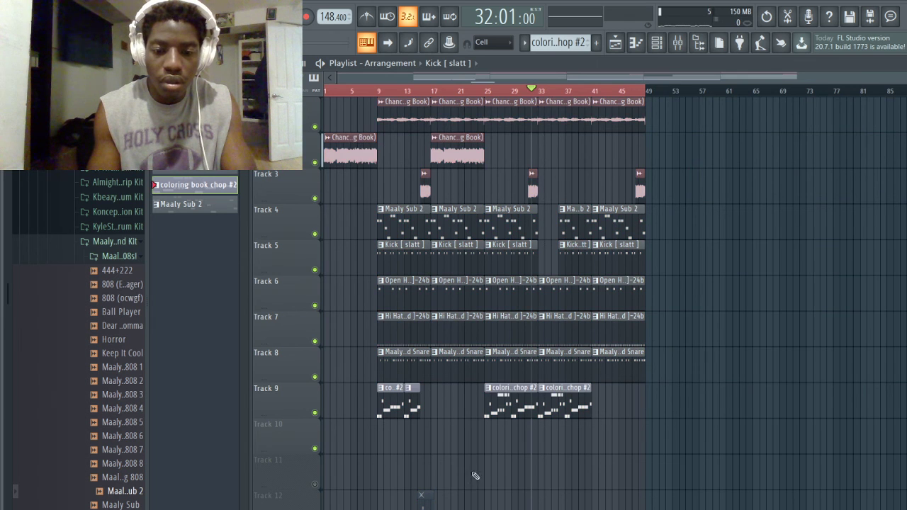
{"action": "key", "text": "ctrl+a"}
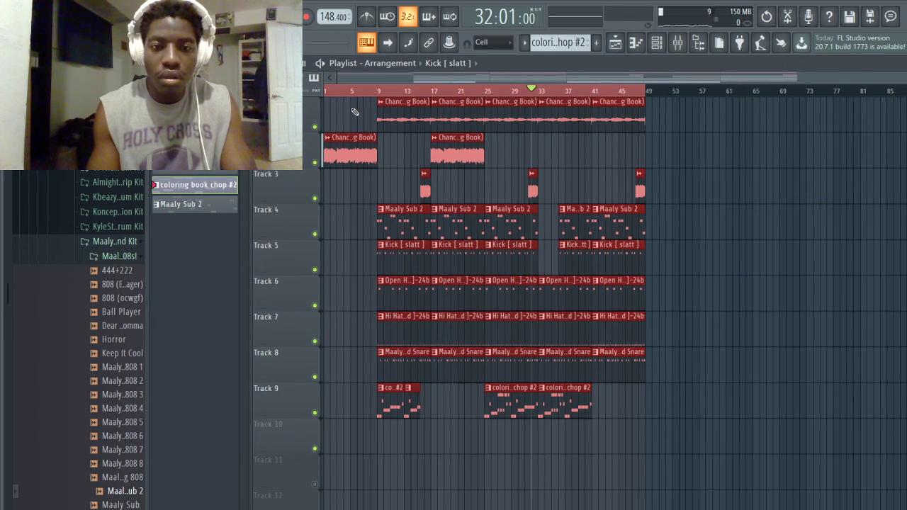
{"action": "key", "text": "ctrl+b"}
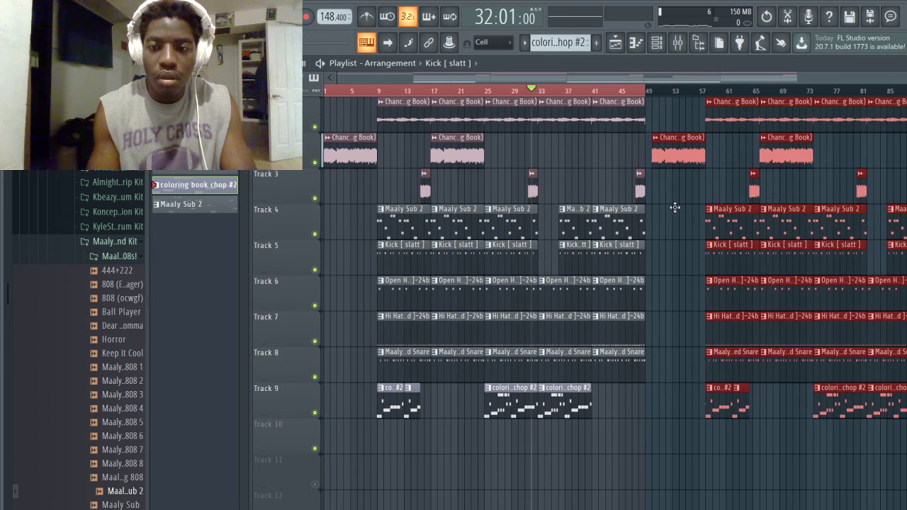
{"action": "key", "text": "shift+Left"}
{"action": "left_click", "coordinate": [675, 209]}
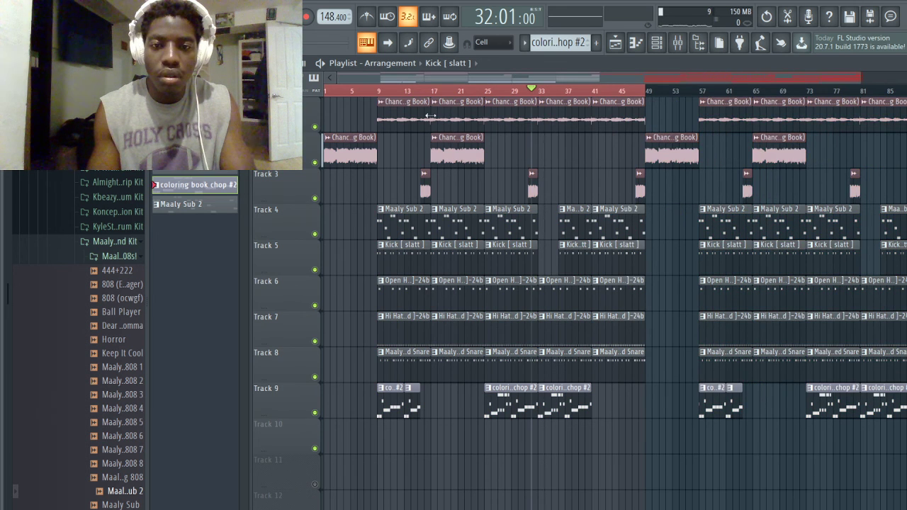
- Try a copy of the sample clip at bar 1 on Track 1, play it from the start, and delete it
{"action": "scroll", "coordinate": [435, 95], "scroll_direction": "down", "scroll_amount": 1}
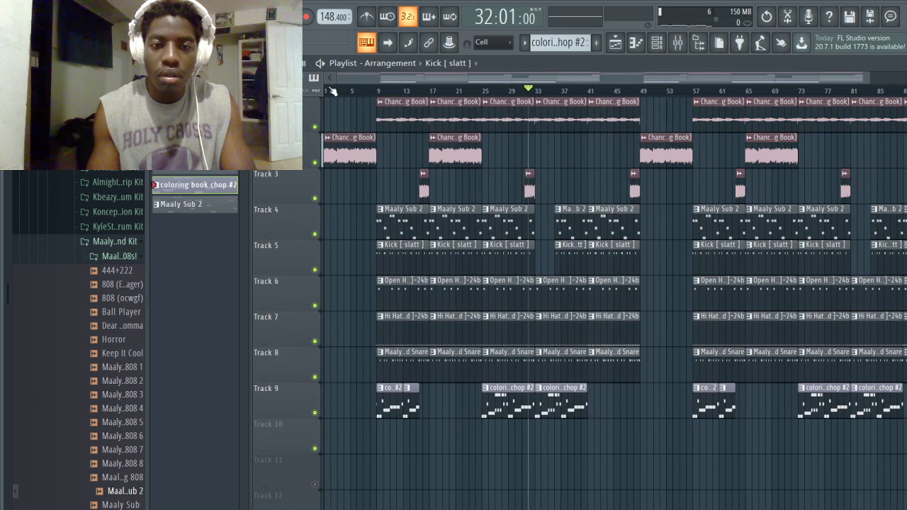
{"action": "left_click", "coordinate": [333, 123]}
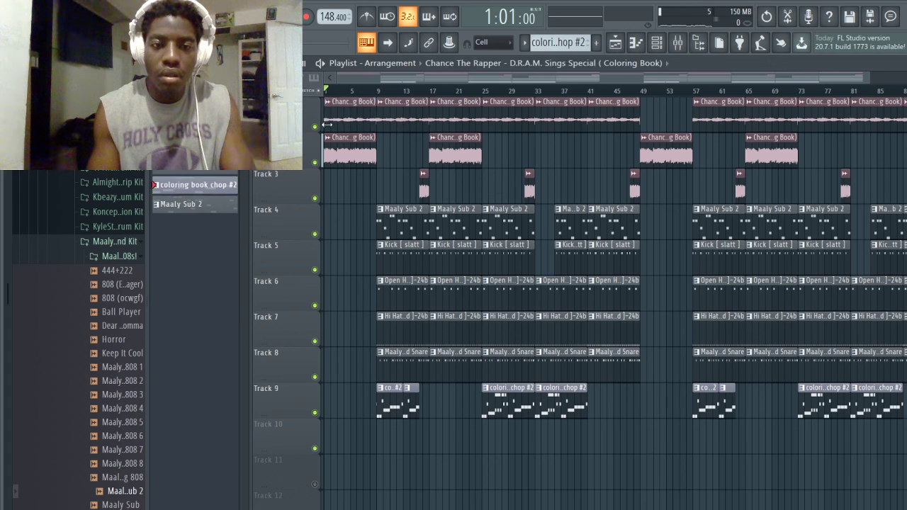
{"action": "key", "text": "space"}
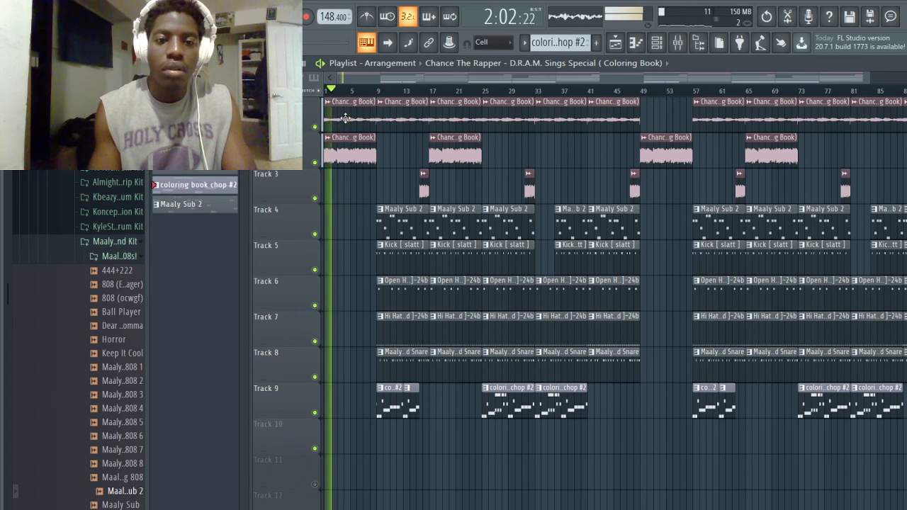
{"action": "right_click", "coordinate": [345, 117]}
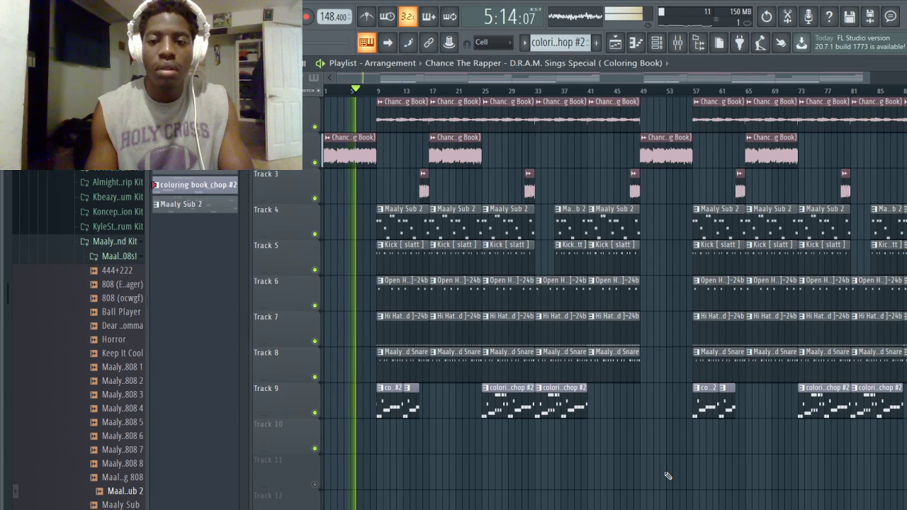
- Shorten the Maaly Sub 2 clip before bar 41 to end around bar 40, and rebuild the arrangement from bar 49 with a fresh duplicate
{"action": "scroll", "coordinate": [663, 471], "scroll_direction": "down", "scroll_amount": 1}
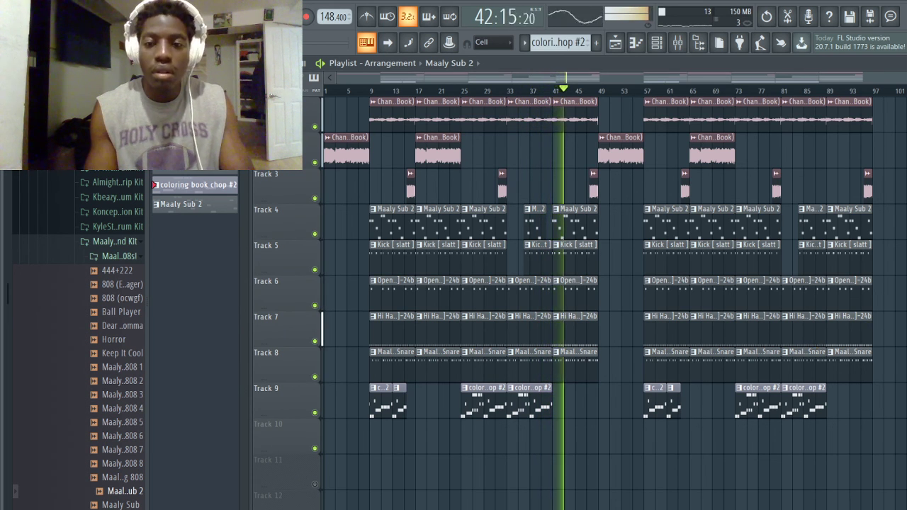
{"action": "left_click_drag", "start_coordinate": [903, 488], "coordinate": [620, 125]}
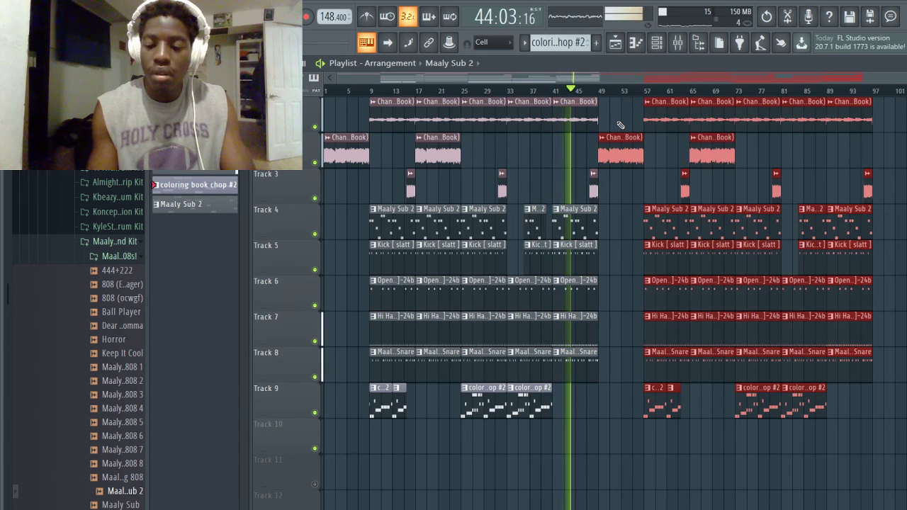
{"action": "key", "text": "Delete"}
{"action": "key", "text": "ctrl+a"}
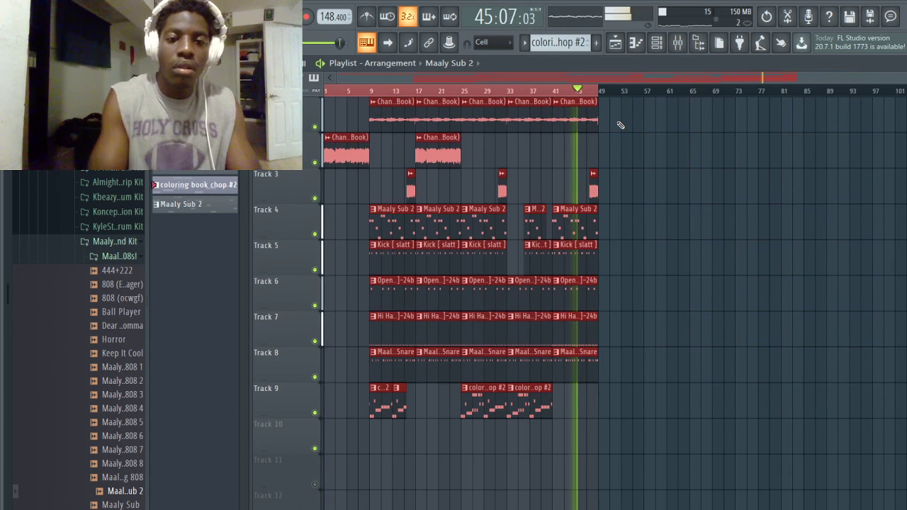
{"action": "key", "text": "ctrl+b"}
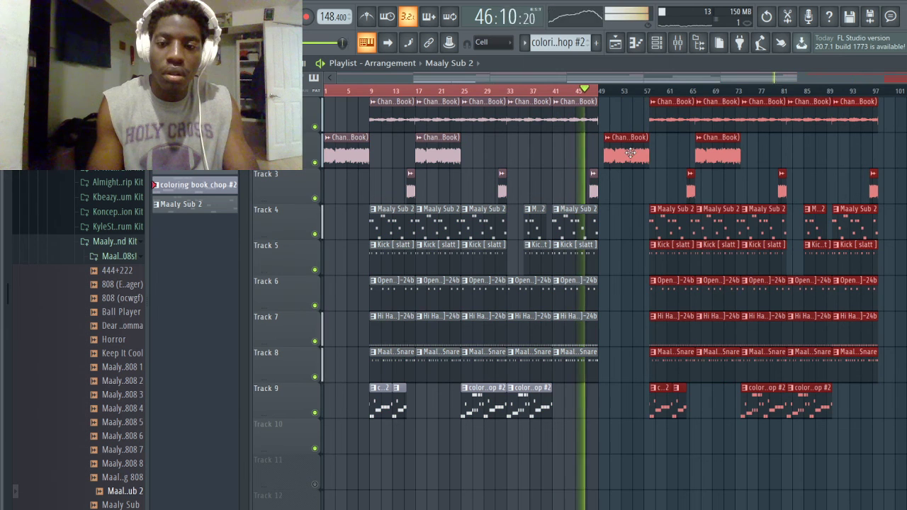
{"action": "left_click_drag", "start_coordinate": [629, 153], "coordinate": [625, 153]}
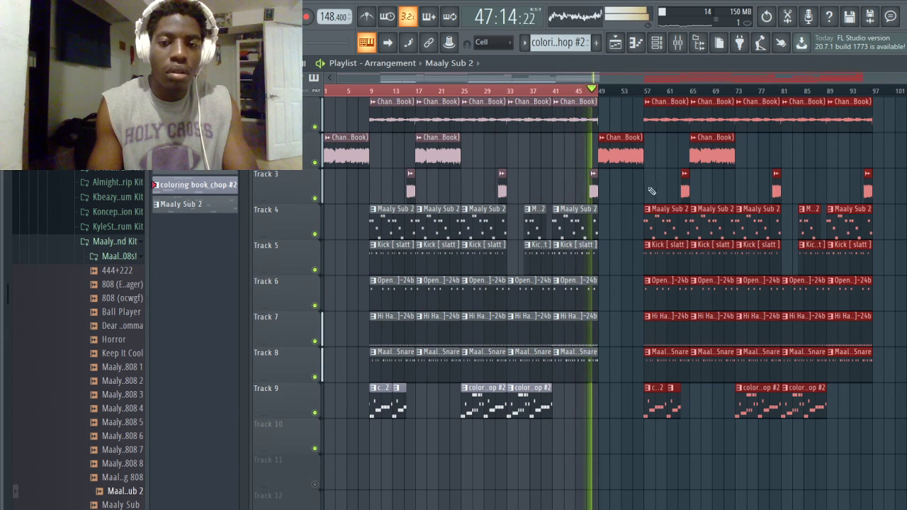
- Try a Maaly Sub 2 clip under the intro at bar 1 on Track 4, play from the start, and delete the clip
{"action": "key", "text": "space"}
{"action": "key", "text": "space"}
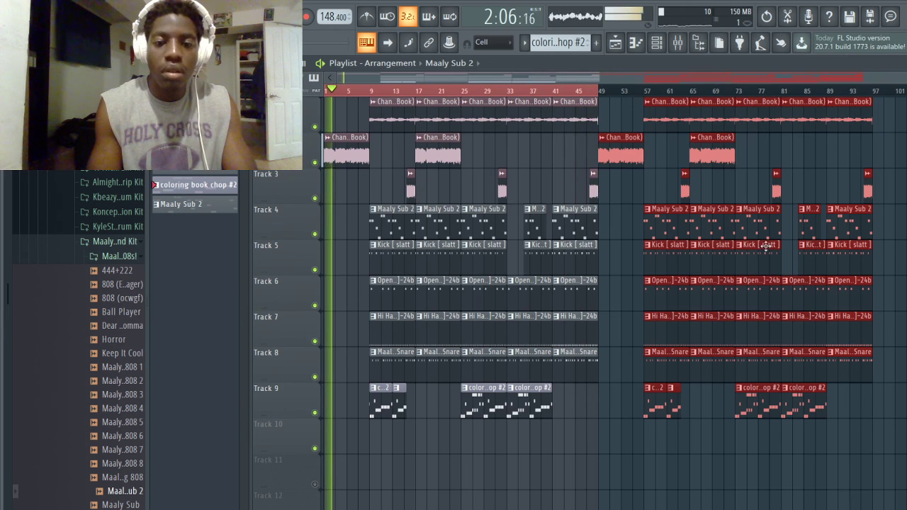
{"action": "key", "text": "space"}
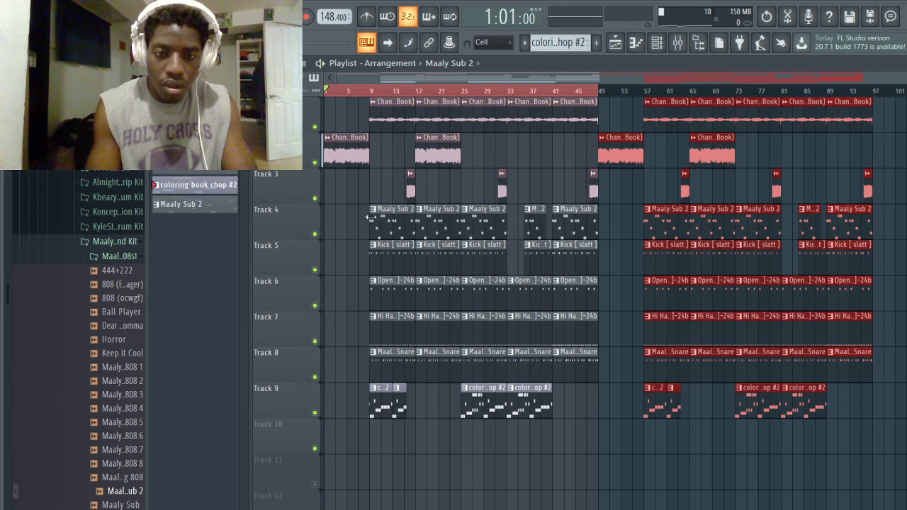
{"action": "left_click_drag", "start_coordinate": [368, 218], "coordinate": [317, 222]}
{"action": "key", "text": "space"}
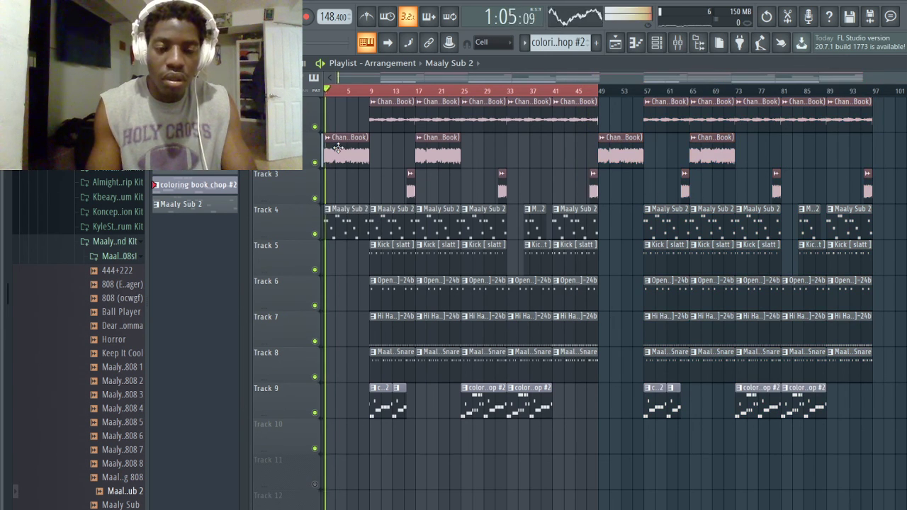
{"action": "left_click", "coordinate": [589, 92]}
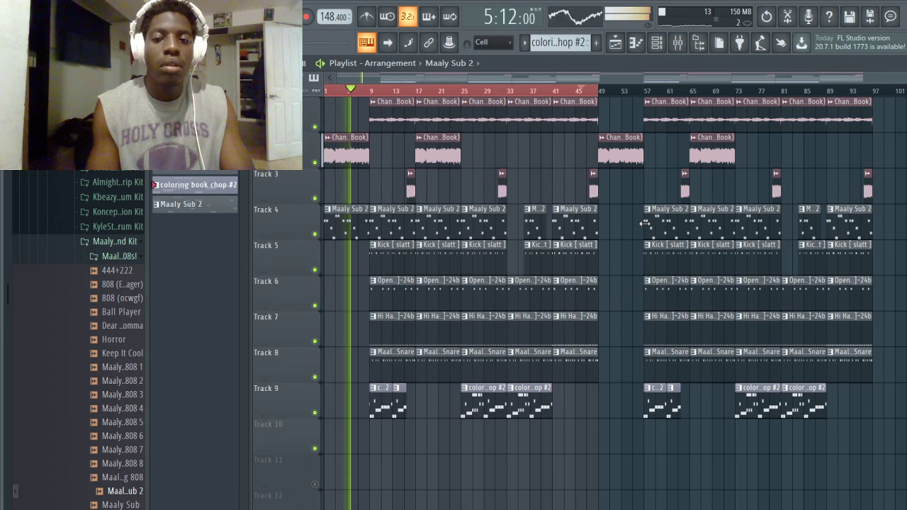
{"action": "scroll", "coordinate": [560, 91], "scroll_direction": "up", "scroll_amount": 1}
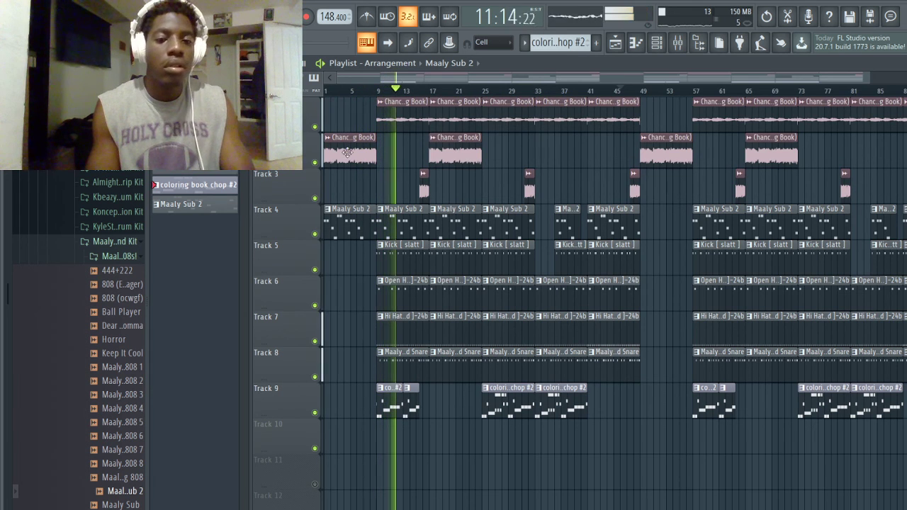
{"action": "right_click", "coordinate": [345, 221]}
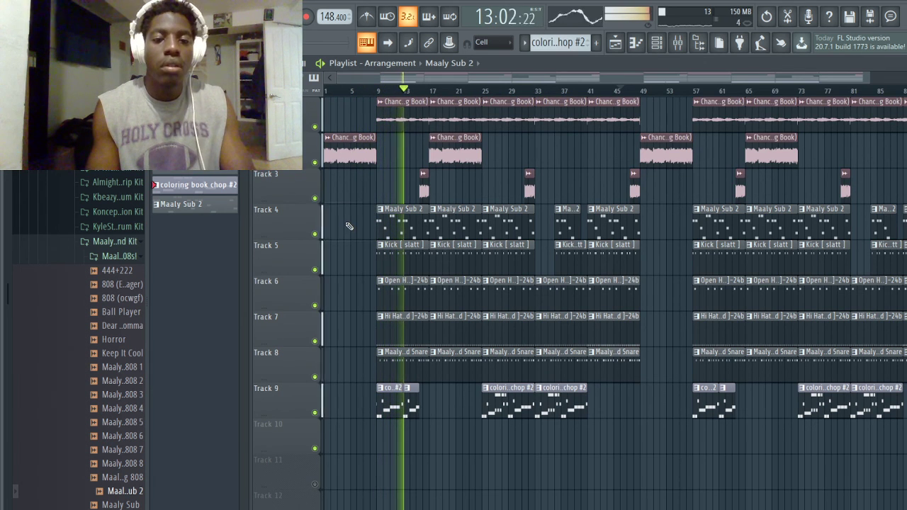
{"action": "scroll", "coordinate": [728, 391], "scroll_direction": "down", "scroll_amount": 1}
{"action": "scroll", "coordinate": [728, 391], "scroll_direction": "down", "scroll_amount": 1}
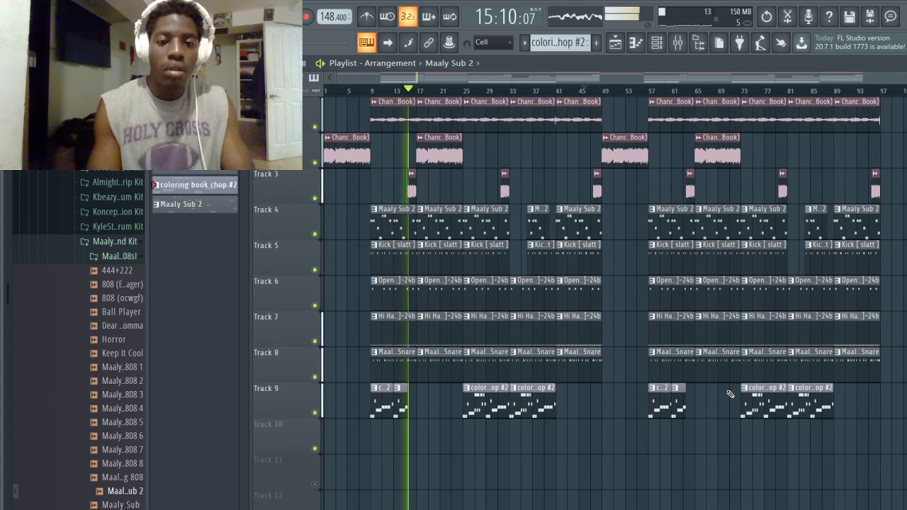
- Try clearing Track 1 and Tracks 4 through 8 between bars 17 and 25, and play the drop-out from bar 22
{"action": "key", "text": "space"}
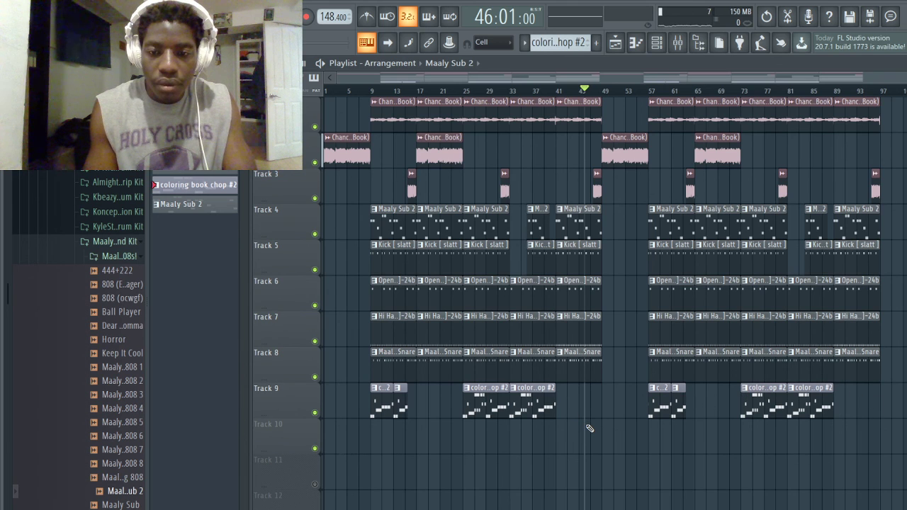
{"action": "left_click_drag", "start_coordinate": [457, 404], "coordinate": [443, 265]}
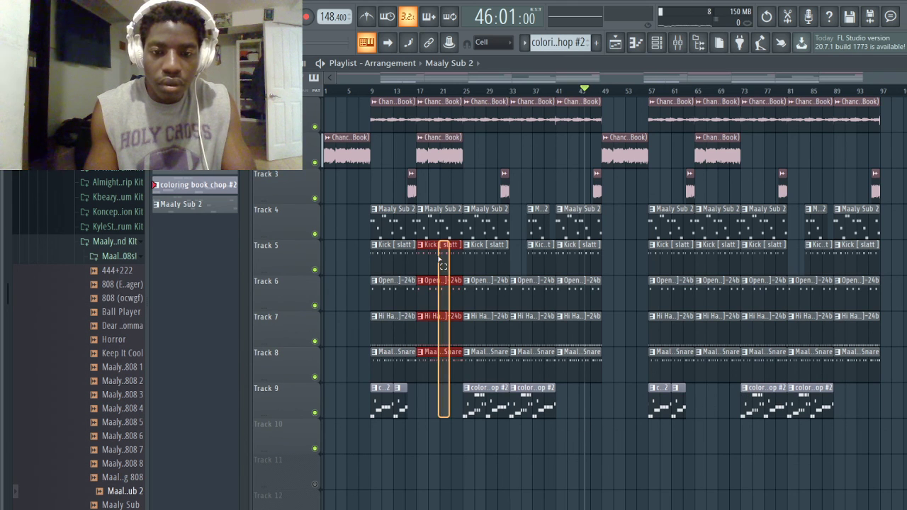
{"action": "key", "text": "Delete"}
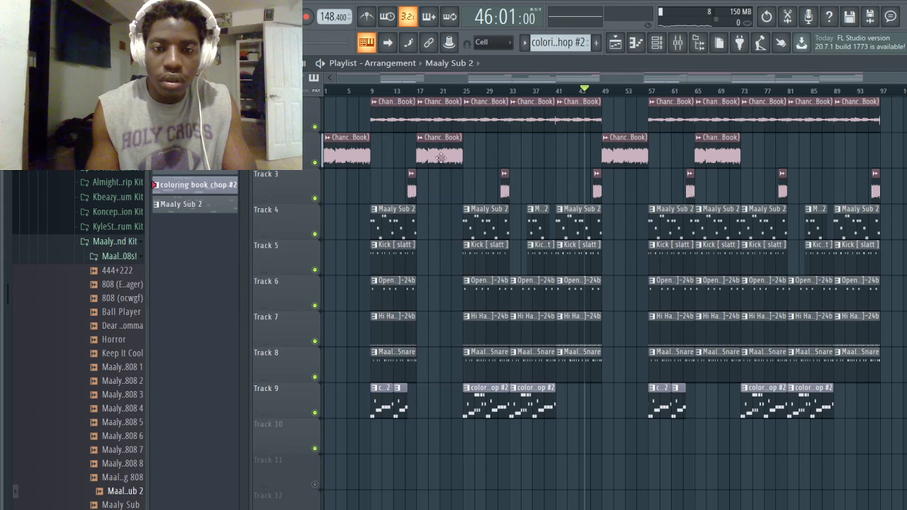
{"action": "right_click", "coordinate": [440, 126]}
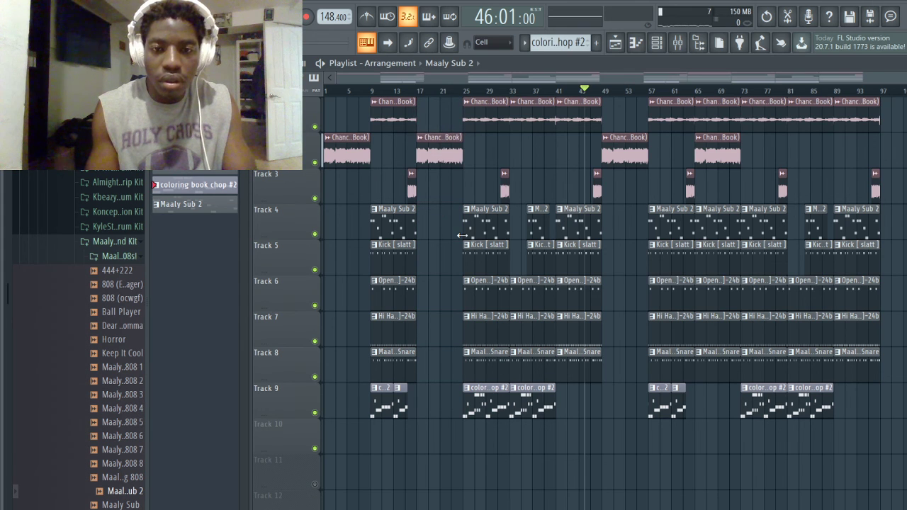
{"action": "left_click", "coordinate": [447, 91]}
{"action": "key", "text": "space"}
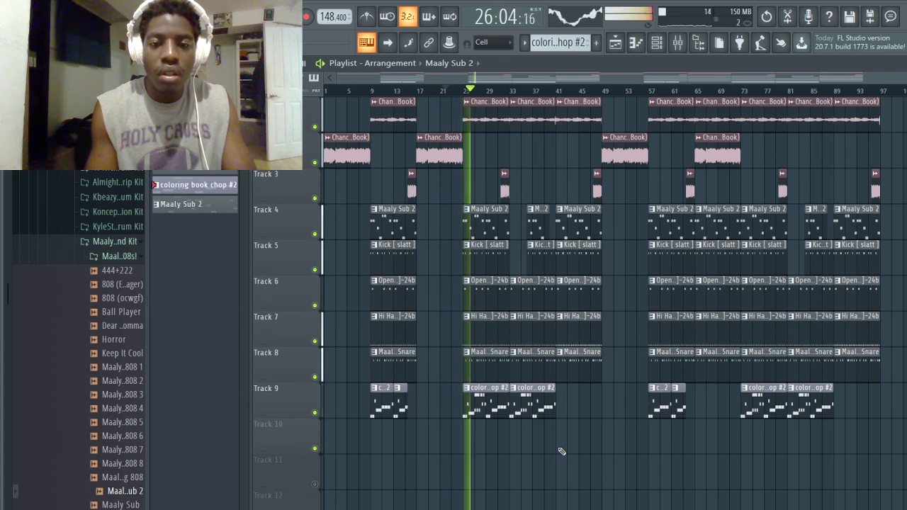
{"action": "key", "text": "space"}
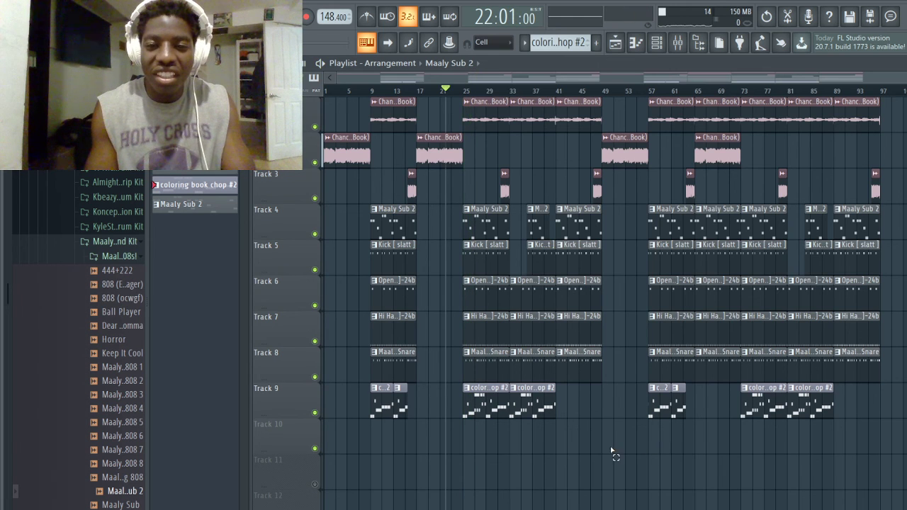
- Delete the first 48 bars, move the section at bar 49 to bar 1, and duplicate it back to bar 49
{"action": "left_click_drag", "start_coordinate": [612, 453], "coordinate": [443, 97]}
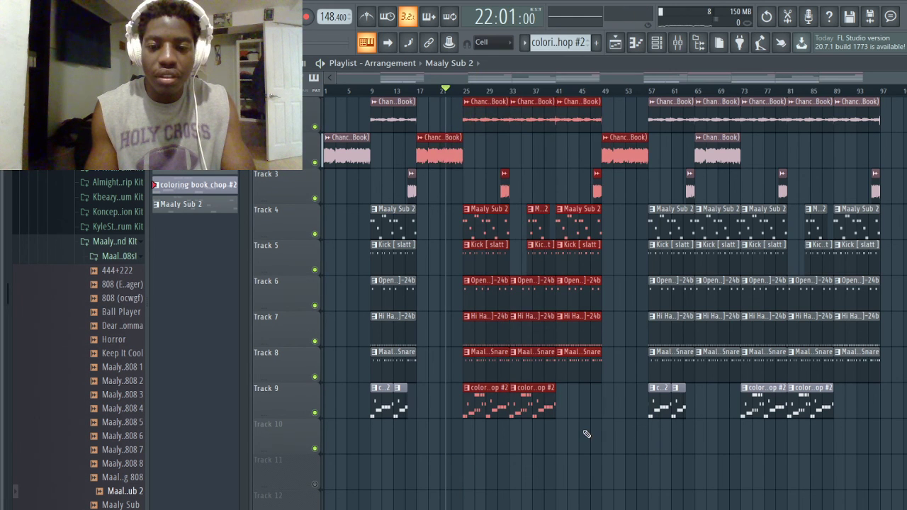
{"action": "left_click_drag", "start_coordinate": [596, 437], "coordinate": [447, 90]}
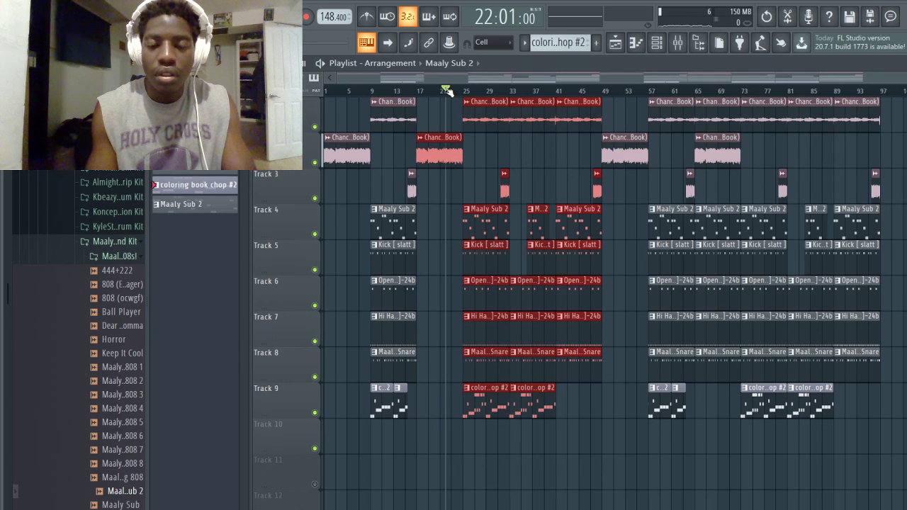
{"action": "key", "text": "Delete"}
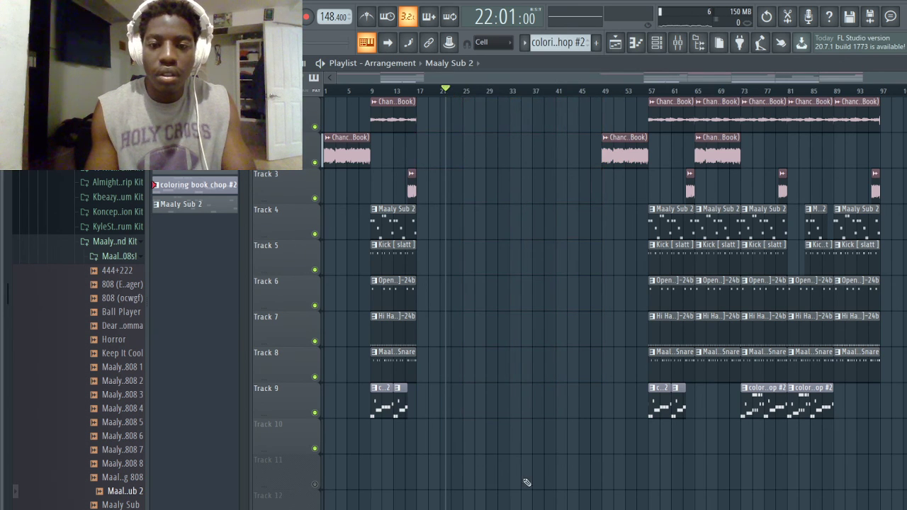
{"action": "left_click_drag", "start_coordinate": [527, 482], "coordinate": [336, 95]}
{"action": "key", "text": "Delete"}
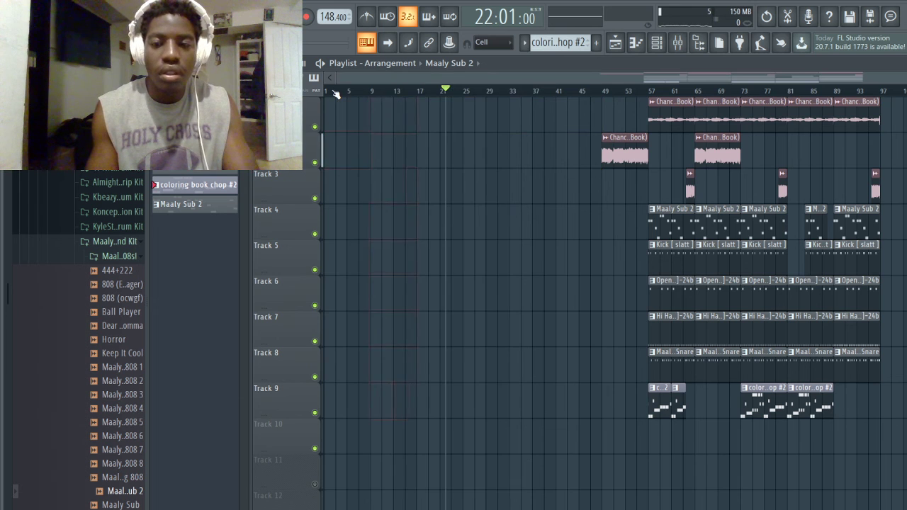
{"action": "key", "text": "ctrl+a"}
{"action": "left_click_drag", "start_coordinate": [623, 153], "coordinate": [341, 113]}
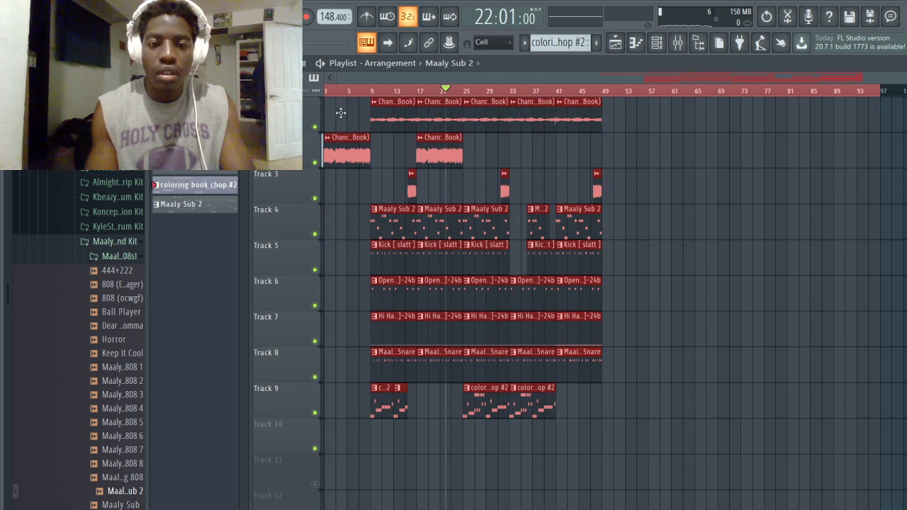
{"action": "left_click_drag", "start_coordinate": [341, 148], "coordinate": [621, 190], "text": "shift"}
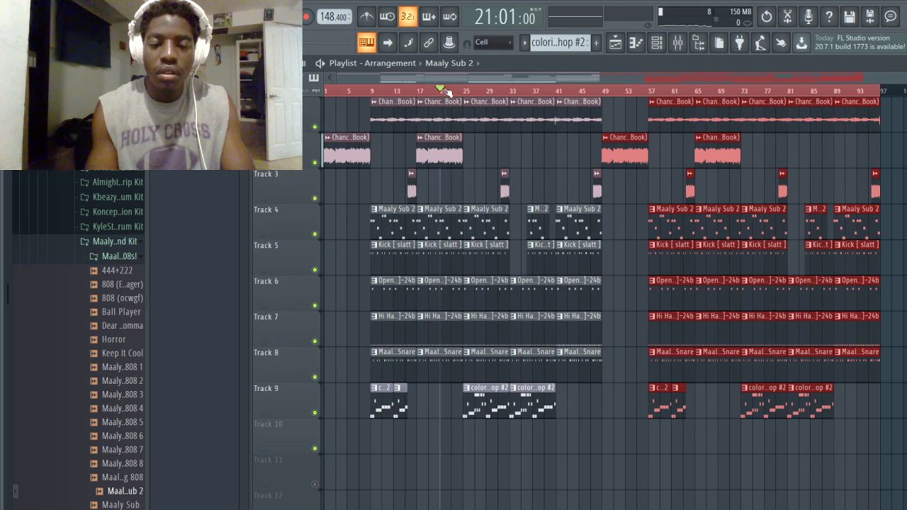
- Play from the start and place D.R.A.M. Sings Special sample clips on Track 1 at bars 1 and 49
{"action": "key", "text": "space"}
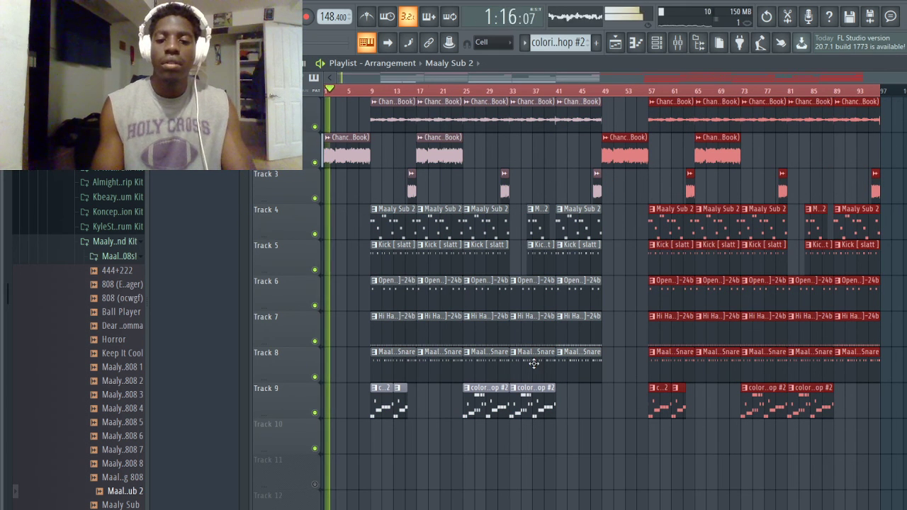
{"action": "left_click", "coordinate": [597, 481]}
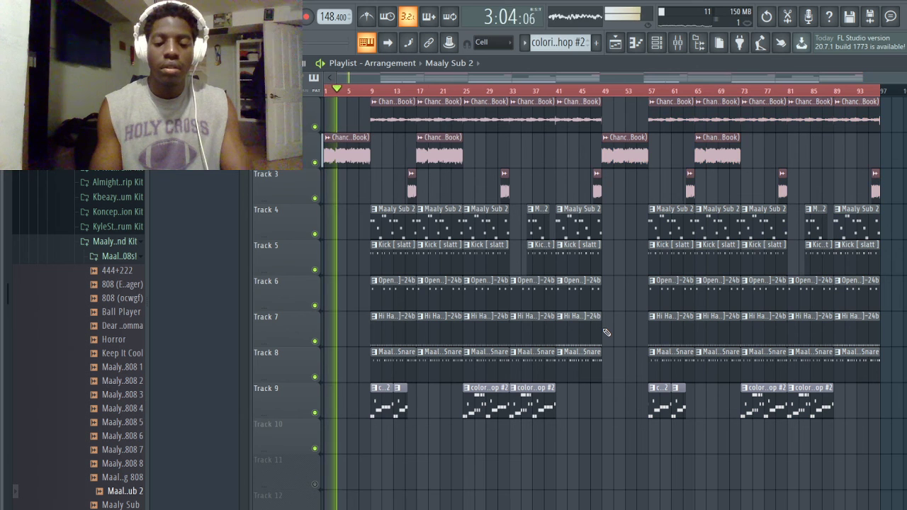
{"action": "key", "text": "ctrl+z"}
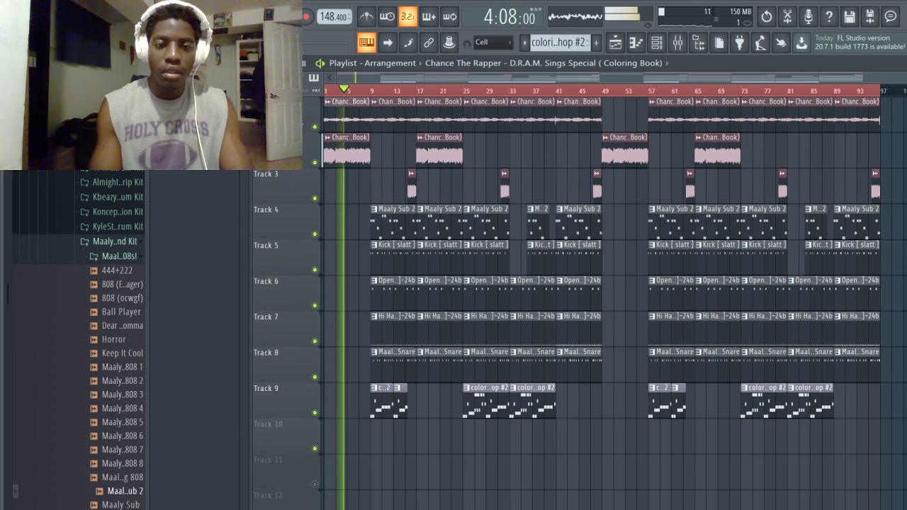
{"action": "left_click", "coordinate": [625, 120]}
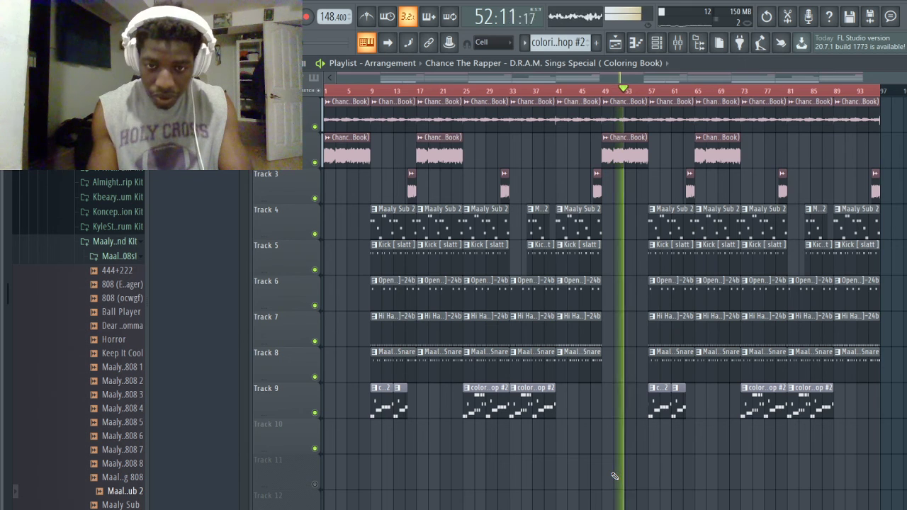
- Try kick, open hat and snare clips at bar 49, play the transition, and remove the open hat and snare clips
{"action": "left_click", "coordinate": [616, 402]}
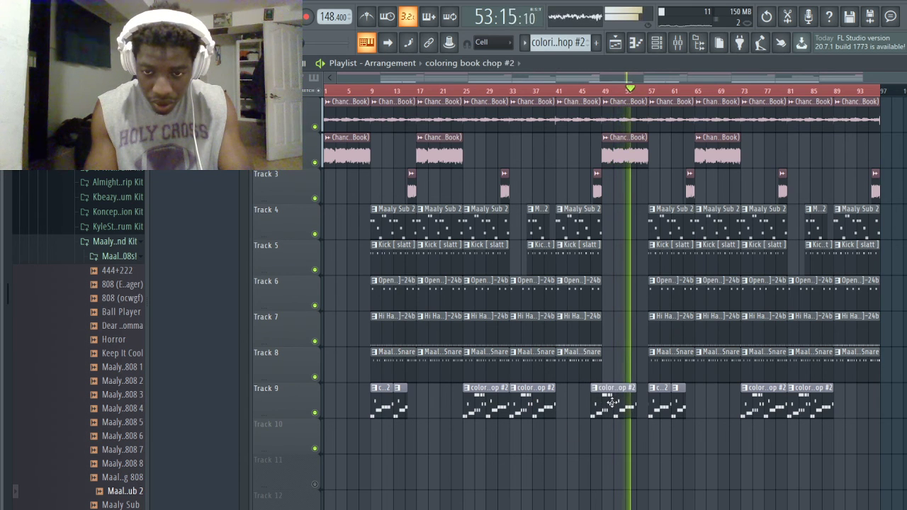
{"action": "left_click", "coordinate": [601, 90]}
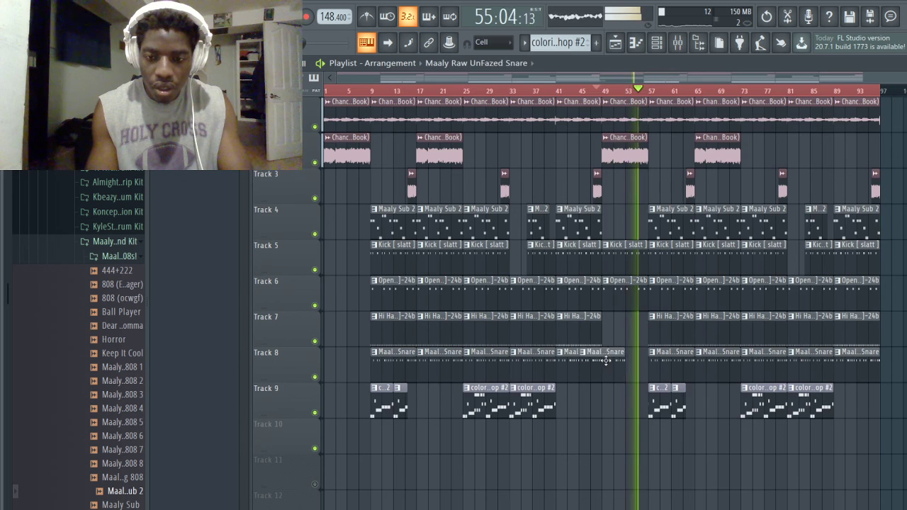
{"action": "left_click", "coordinate": [602, 91]}
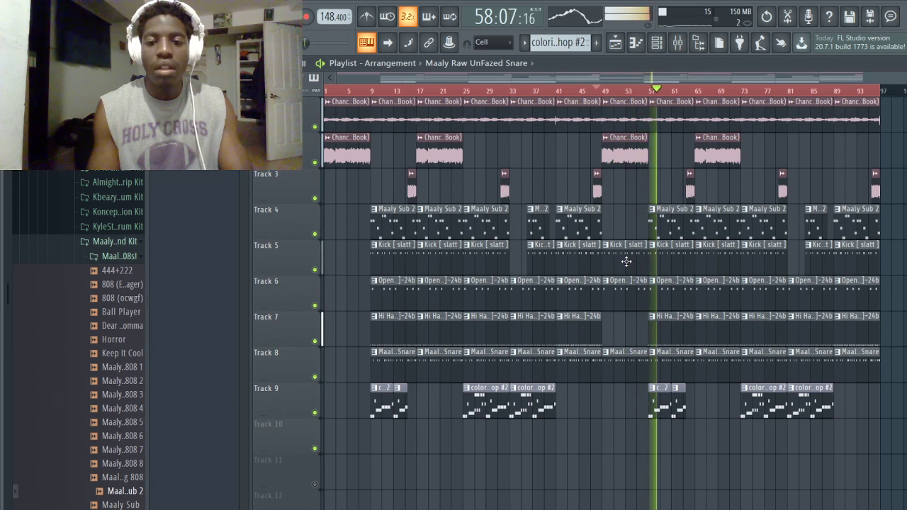
{"action": "key", "text": "space"}
{"action": "key", "text": "space"}
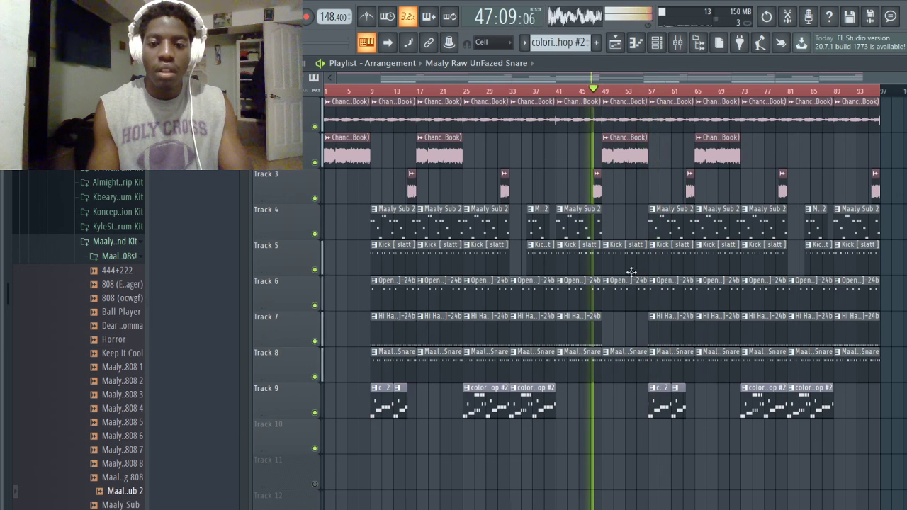
{"action": "right_click", "coordinate": [626, 303]}
{"action": "right_click", "coordinate": [621, 363]}
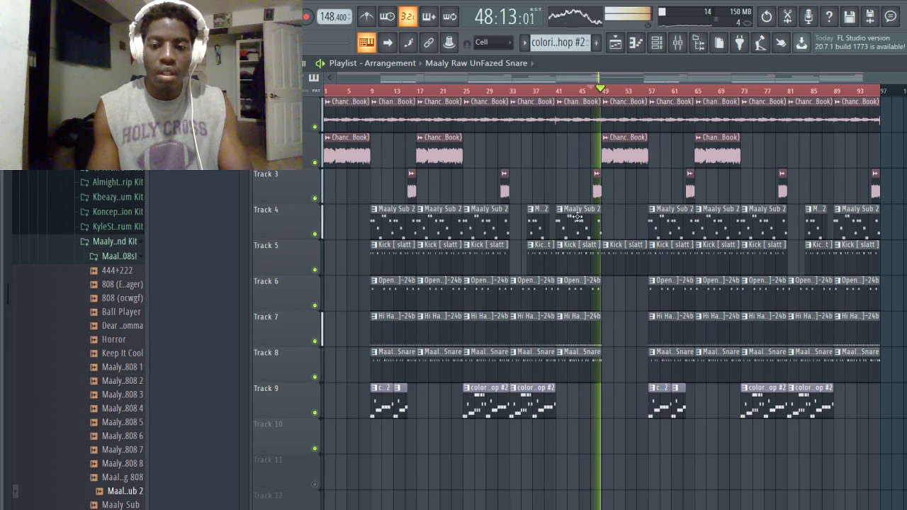
- Try a Maaly Sub 2 clip on Track 4 at bar 49, and delete it together with the kick clip below
{"action": "left_click", "coordinate": [588, 226]}
{"action": "left_click", "coordinate": [618, 229]}
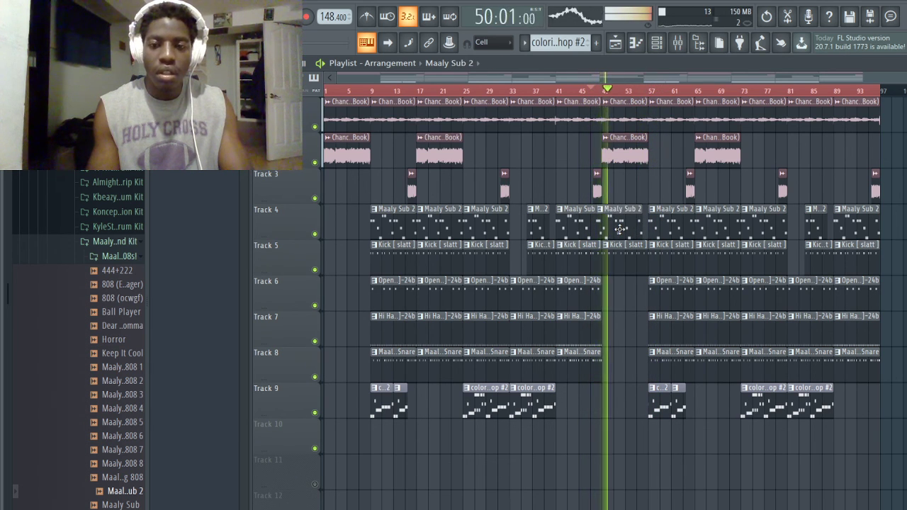
{"action": "left_click", "coordinate": [626, 229]}
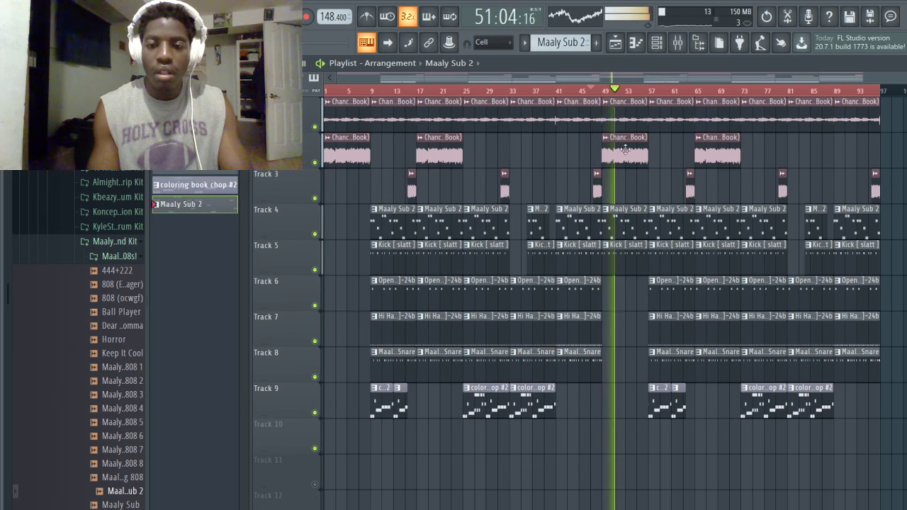
{"action": "right_click", "coordinate": [616, 233]}
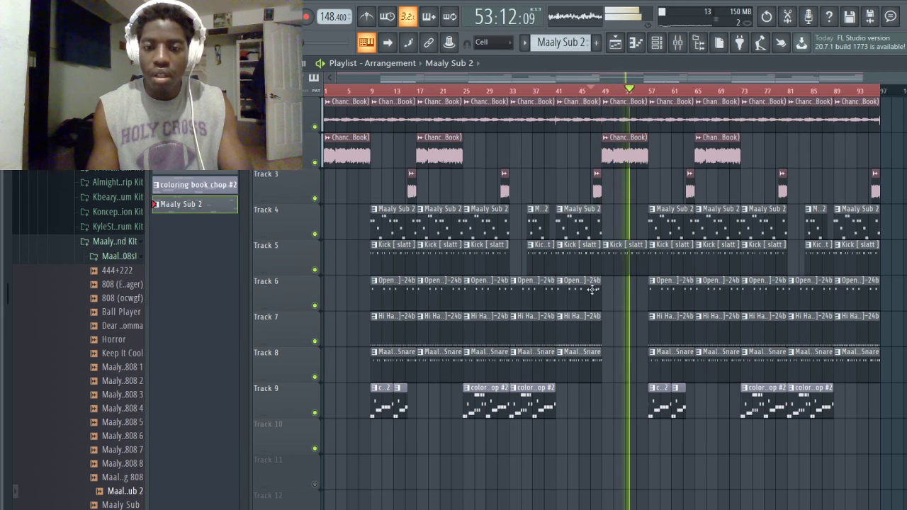
{"action": "right_click", "coordinate": [620, 261]}
- Place Hi Hat and Open Hat clips at bar 49 on Tracks 7 and 6, and play from bar 53
{"action": "left_click", "coordinate": [586, 320]}
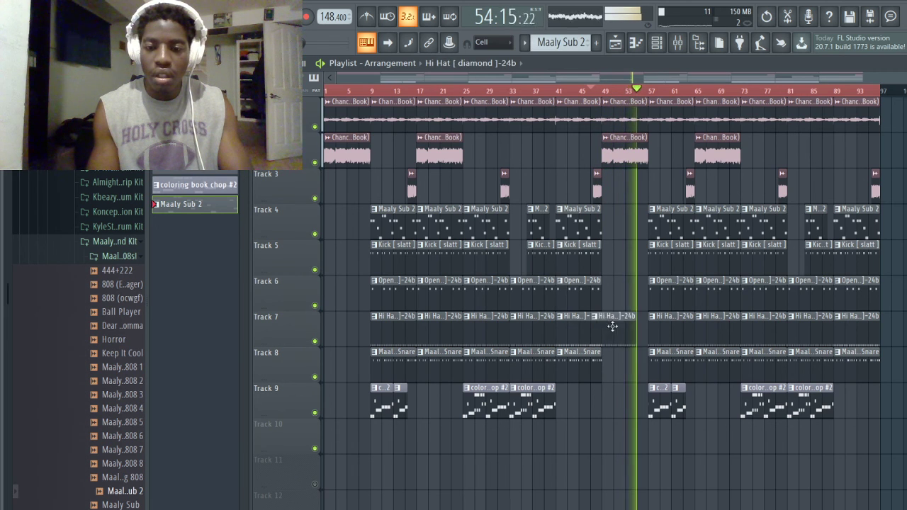
{"action": "left_click", "coordinate": [607, 324]}
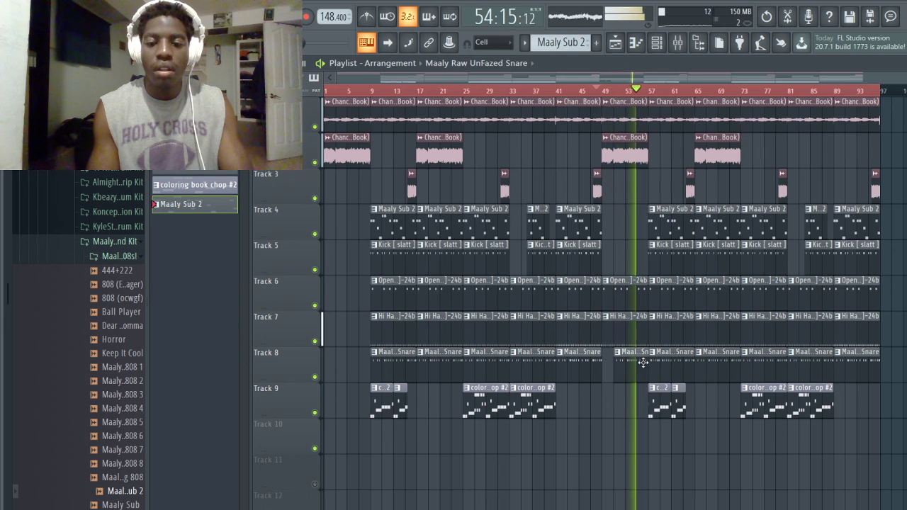
{"action": "left_click", "coordinate": [628, 91]}
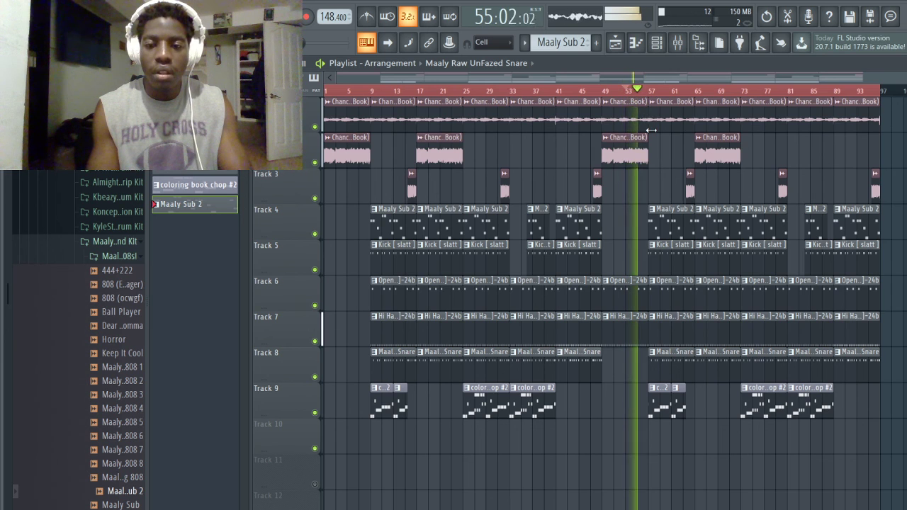
{"action": "key", "text": "space"}
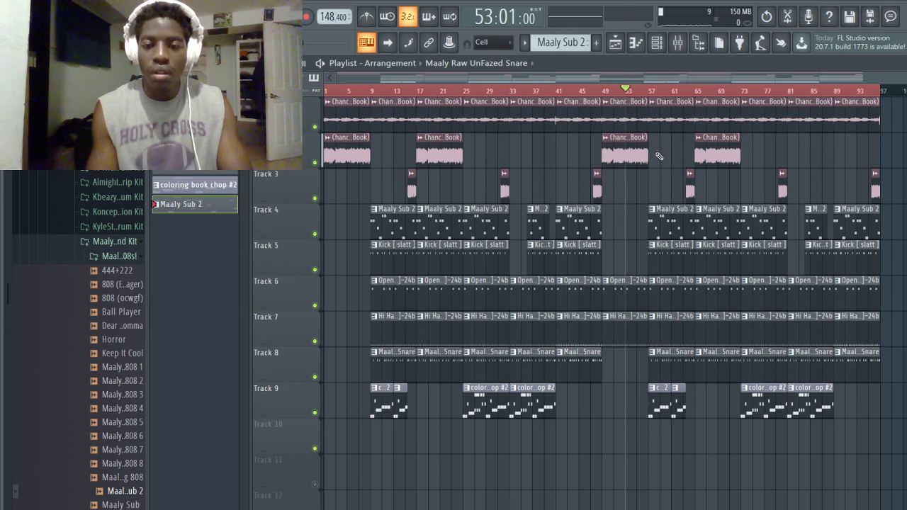
- Listen around bar 55 for a cut point and slice the Track 2 sample clip halfway through that bar
{"action": "scroll", "coordinate": [659, 156], "scroll_direction": "up", "scroll_amount": 5}
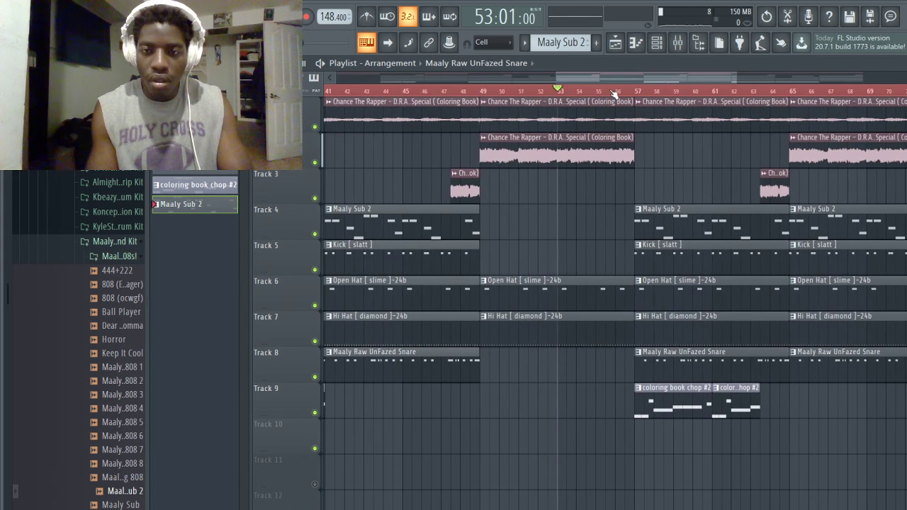
{"action": "left_click", "coordinate": [607, 90]}
{"action": "key", "text": "space"}
{"action": "key", "text": "space"}
{"action": "key", "text": "space"}
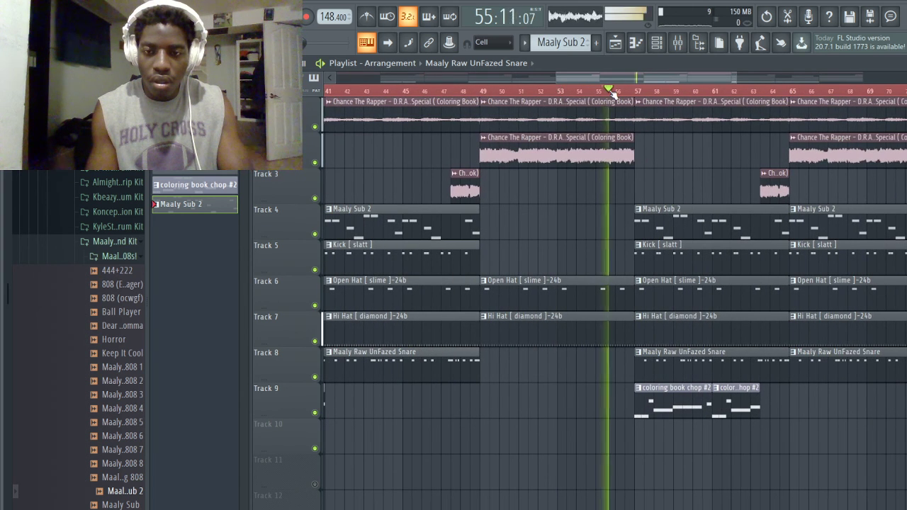
{"action": "key", "text": "space"}
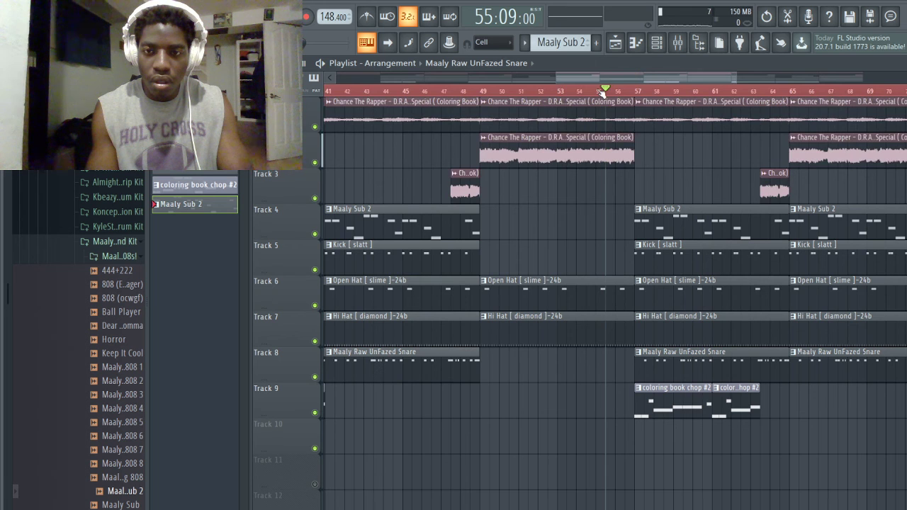
{"action": "key", "text": "space"}
{"action": "key", "text": "space"}
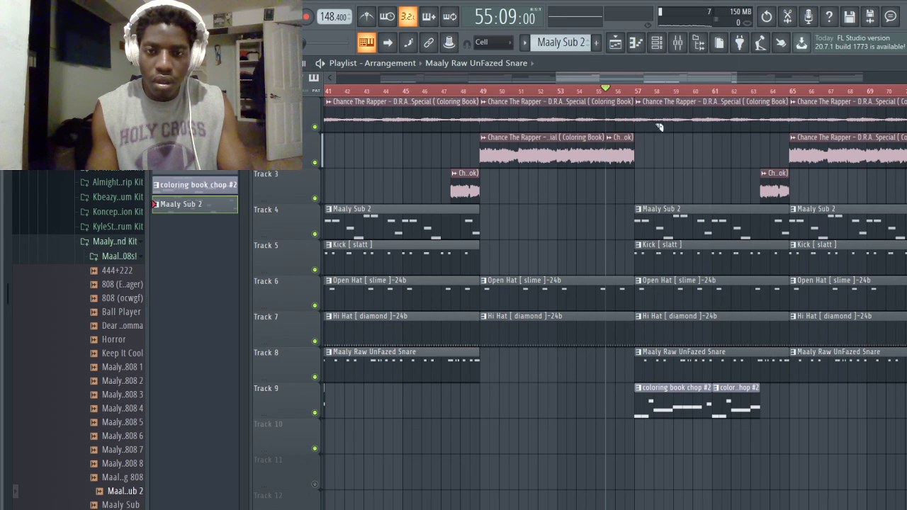
- Slice the Track 2 sample clip at the start of bar 55 and repeat the two half-bar chops across bar 56
{"action": "key", "text": "space"}
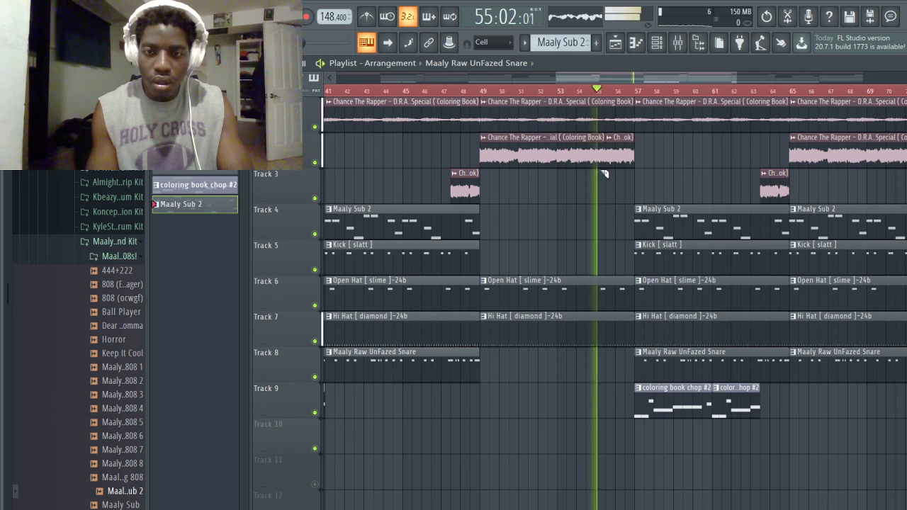
{"action": "key", "text": "space"}
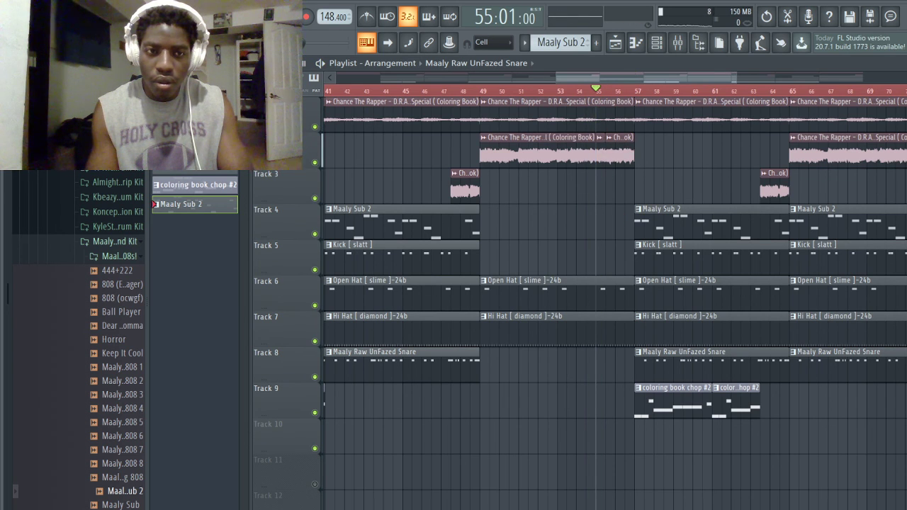
{"action": "right_click", "coordinate": [617, 144]}
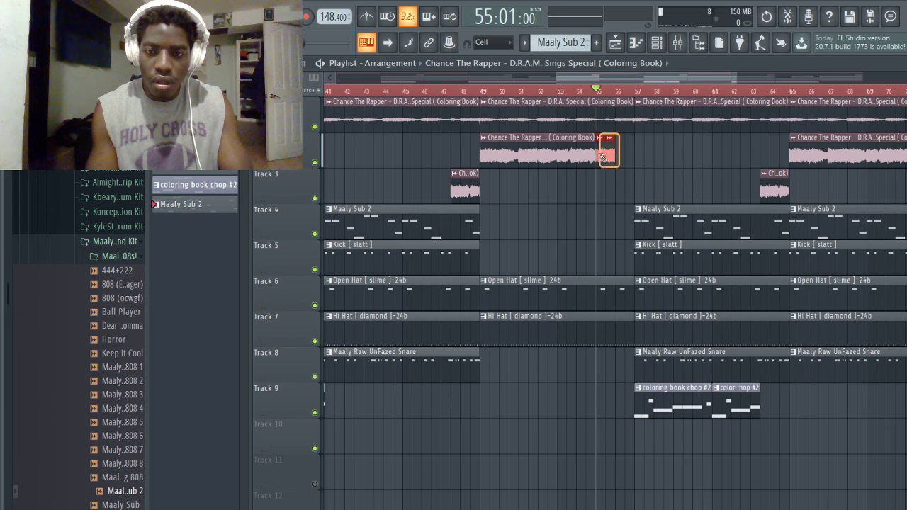
{"action": "key", "text": "space"}
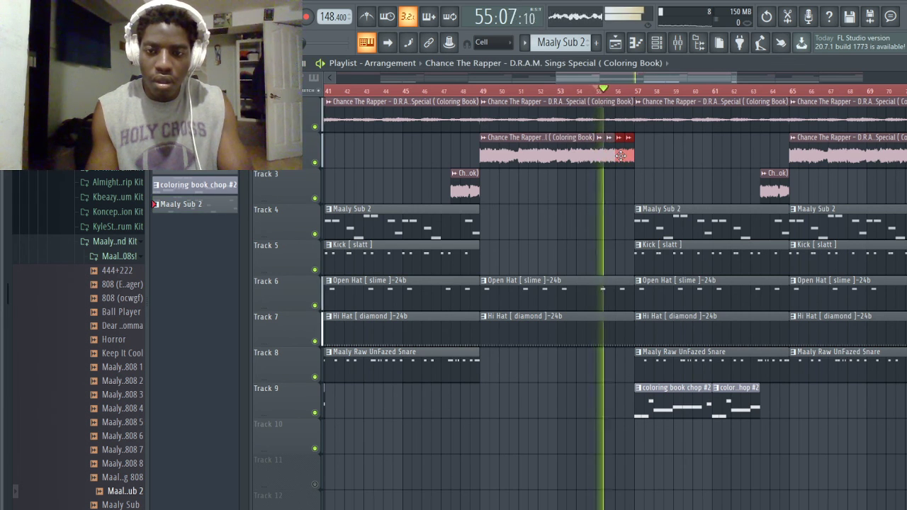
- Play the chopped Track 2 transition from bar 53
{"action": "scroll", "coordinate": [582, 188], "scroll_direction": "down", "scroll_amount": 3}
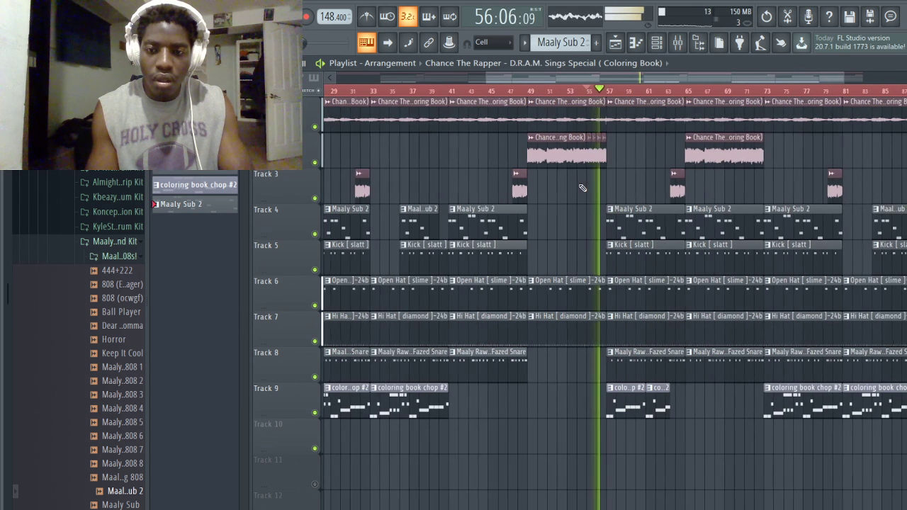
{"action": "key", "text": "space"}
{"action": "left_click", "coordinate": [571, 92]}
{"action": "key", "text": "space"}
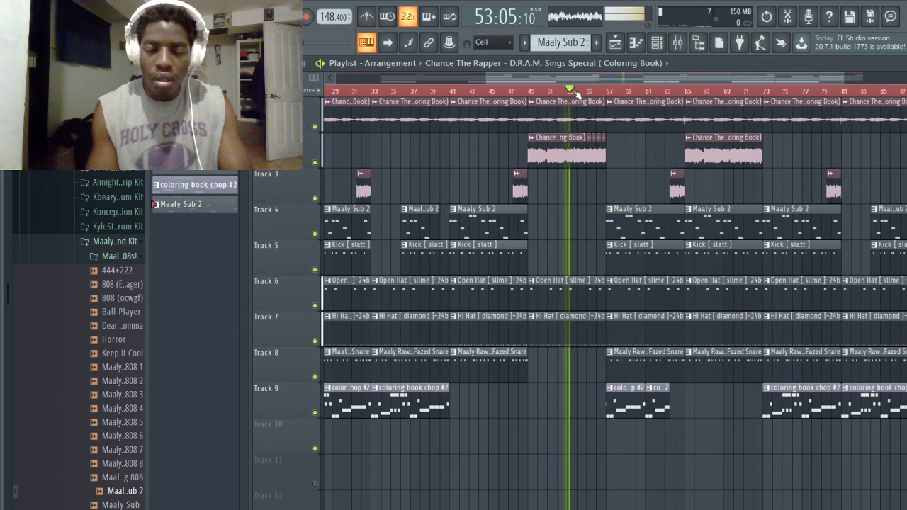
{"action": "scroll", "coordinate": [618, 162], "scroll_direction": "down", "scroll_amount": 2}
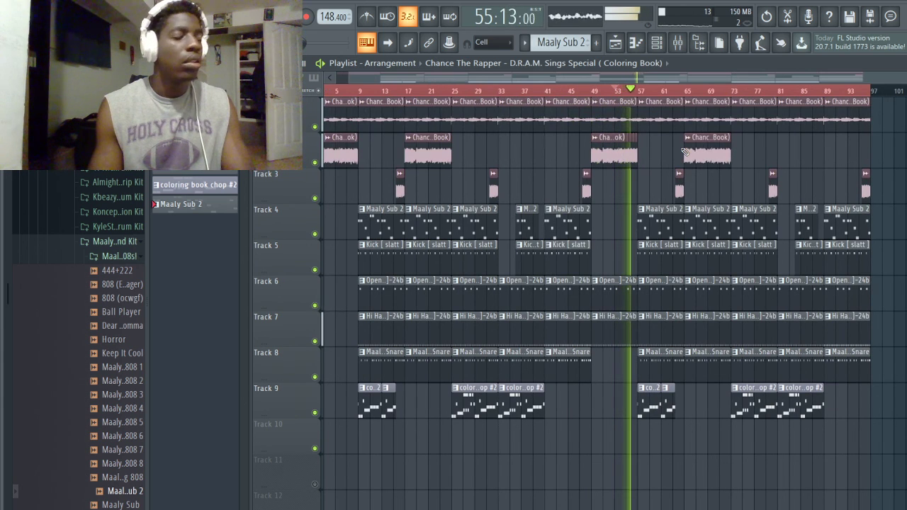
{"action": "key", "text": "space"}
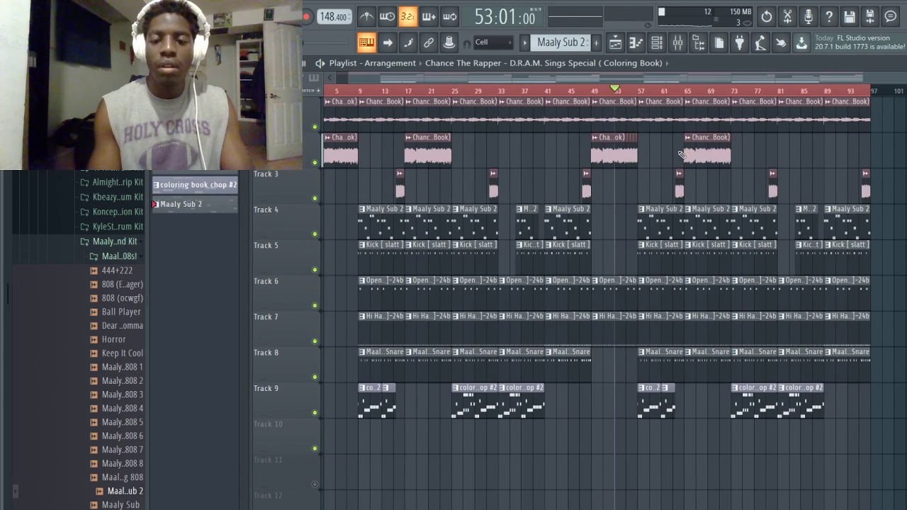
- Remove the final half-bar chop of bar 56 and try a half-bar gap in the first, and alternatively the second, half of bar 55
{"action": "scroll", "coordinate": [613, 138], "scroll_direction": "up", "scroll_amount": 3}
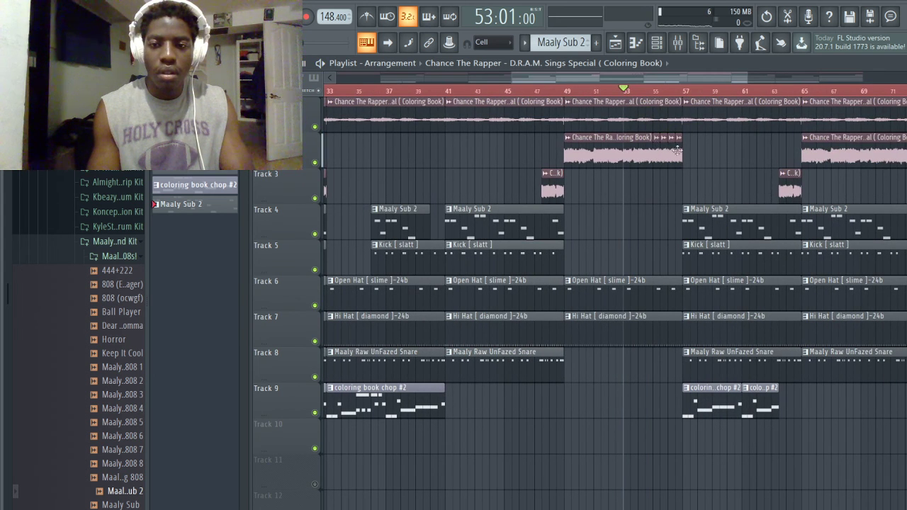
{"action": "scroll", "coordinate": [677, 149], "scroll_direction": "up", "scroll_amount": 1}
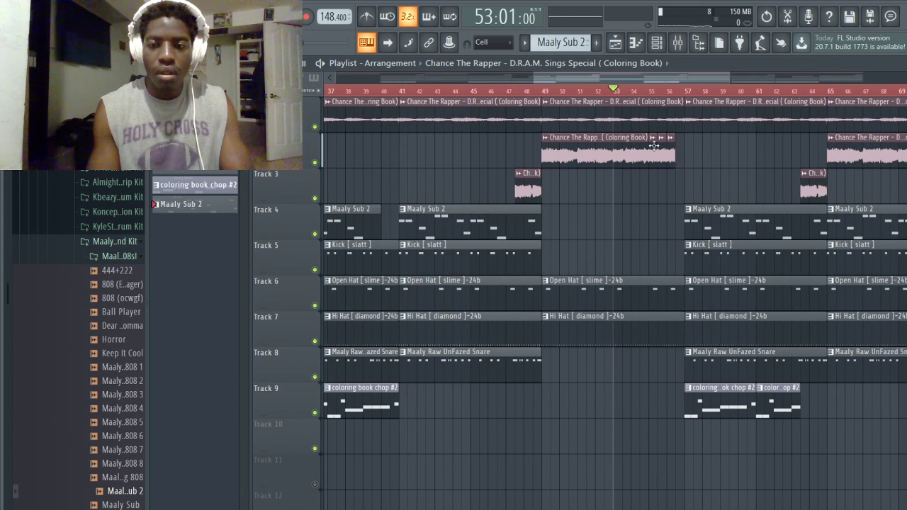
{"action": "left_click_drag", "start_coordinate": [655, 152], "coordinate": [648, 152]}
{"action": "key", "text": "space"}
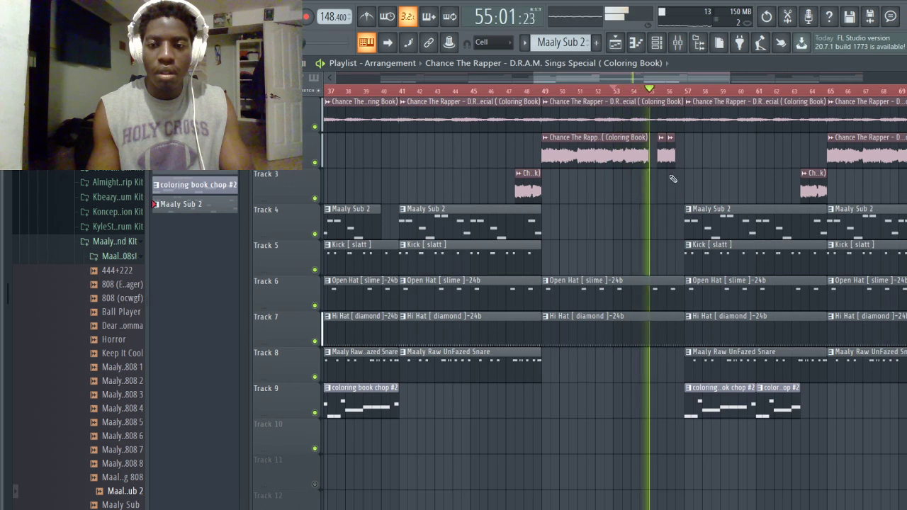
{"action": "key", "text": "space"}
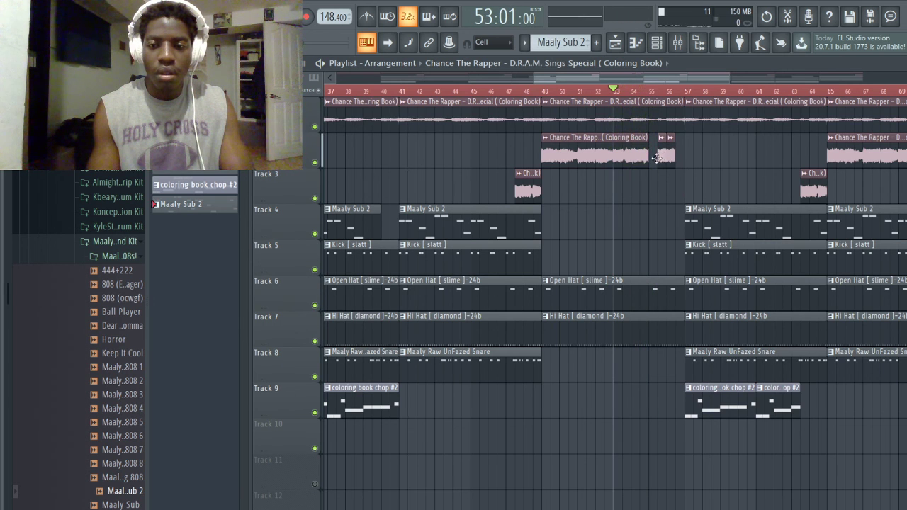
{"action": "left_click_drag", "start_coordinate": [657, 157], "coordinate": [666, 158]}
{"action": "key", "text": "space"}
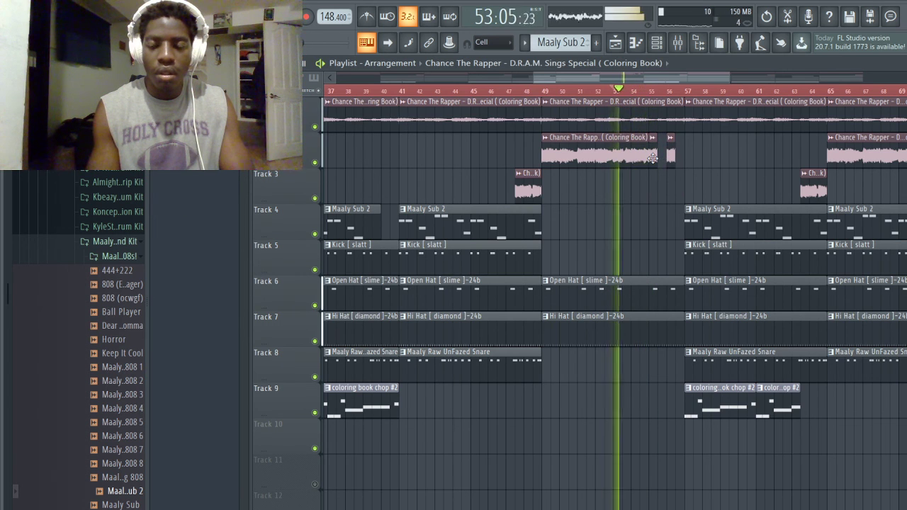
- Try an extra sample chop on Track 2 at bar 57 during playback, and remove it
{"action": "left_click", "coordinate": [690, 156]}
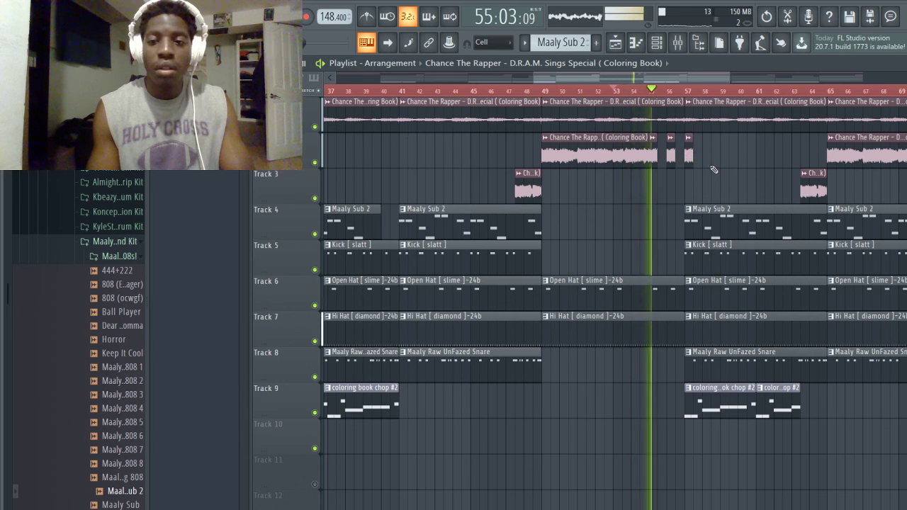
{"action": "key", "text": "space"}
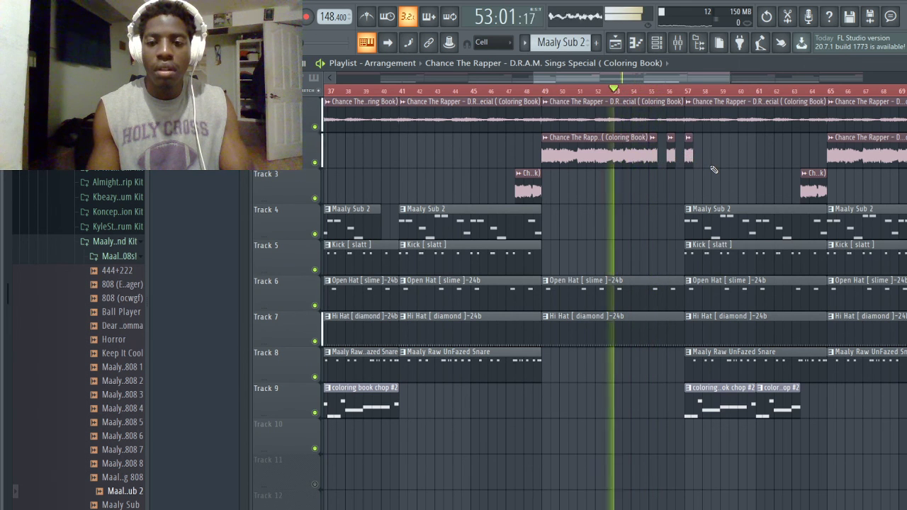
{"action": "key", "text": "space"}
{"action": "right_click", "coordinate": [689, 156]}
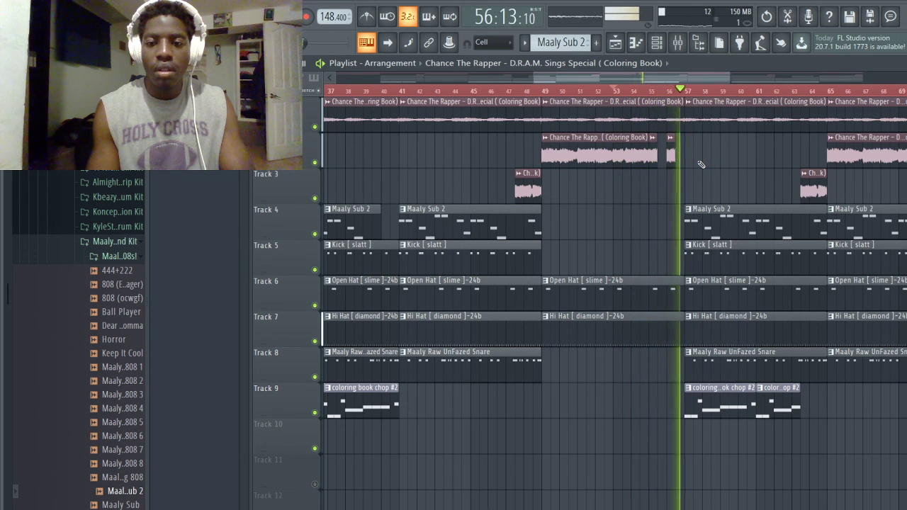
- Listen repeatedly to the chopped breakdown ending from bar 53 into bar 57
{"action": "scroll", "coordinate": [698, 163], "scroll_direction": "down", "scroll_amount": 3}
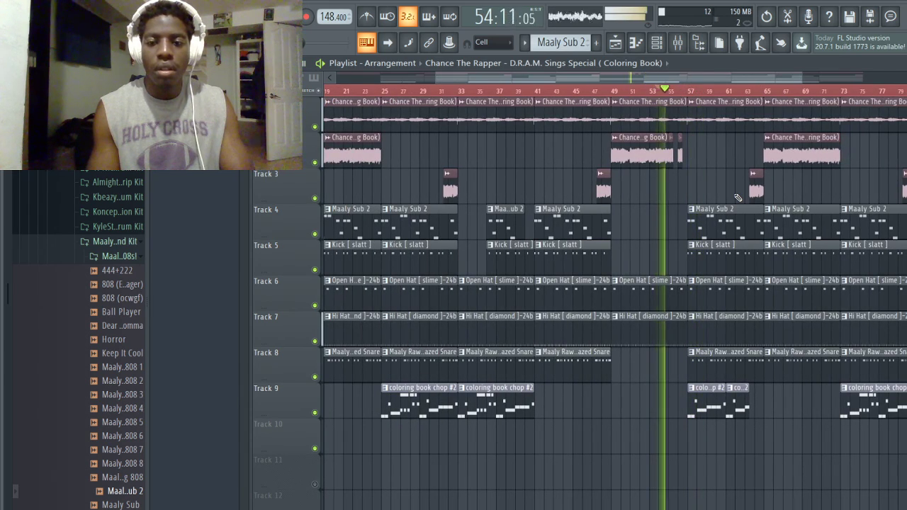
{"action": "scroll", "coordinate": [737, 197], "scroll_direction": "down", "scroll_amount": 2}
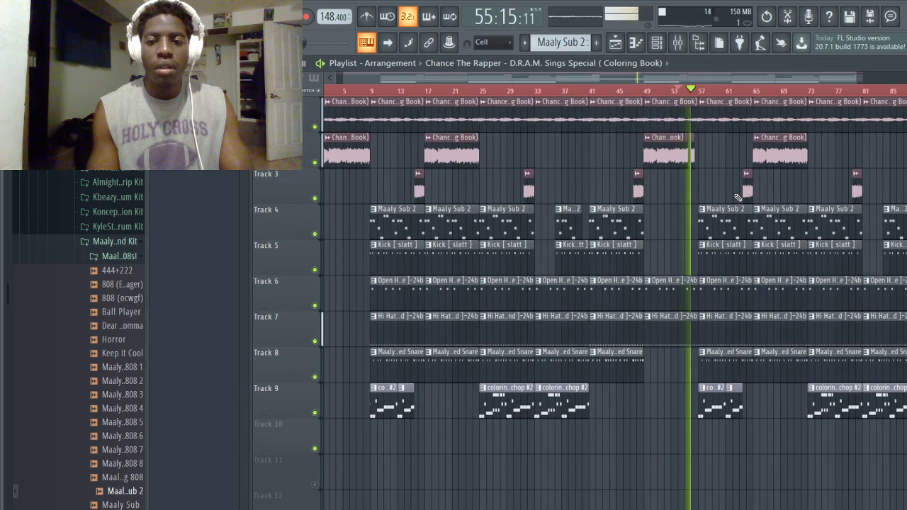
{"action": "scroll", "coordinate": [738, 196], "scroll_direction": "up", "scroll_amount": 4}
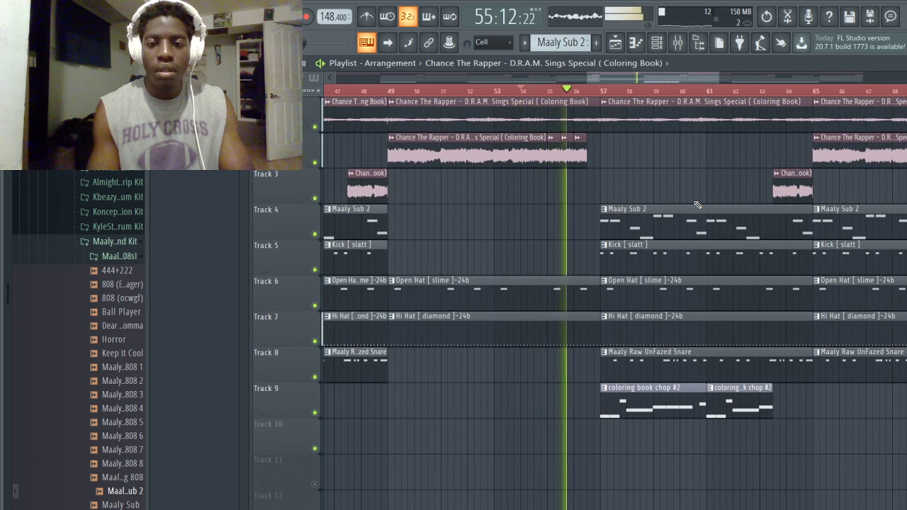
{"action": "scroll", "coordinate": [697, 205], "scroll_direction": "down", "scroll_amount": 1}
{"action": "scroll", "coordinate": [697, 205], "scroll_direction": "down", "scroll_amount": 2}
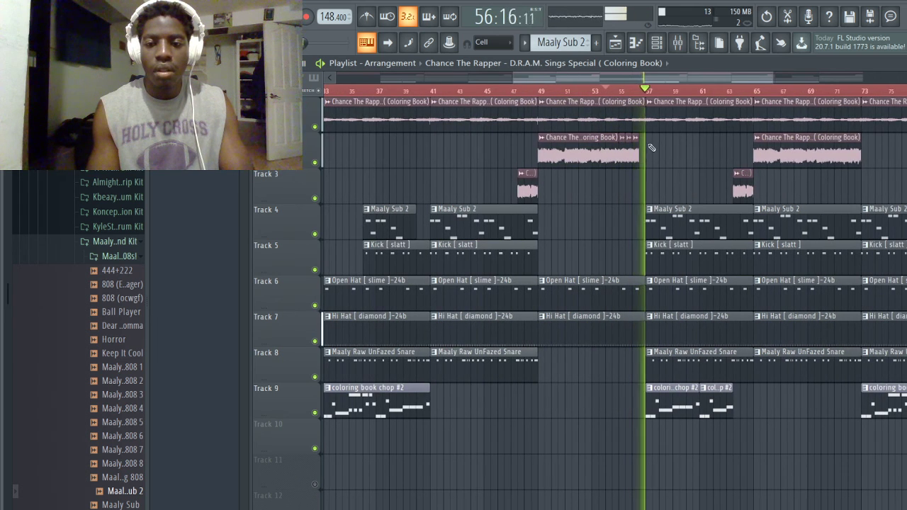
{"action": "left_click", "coordinate": [600, 92]}
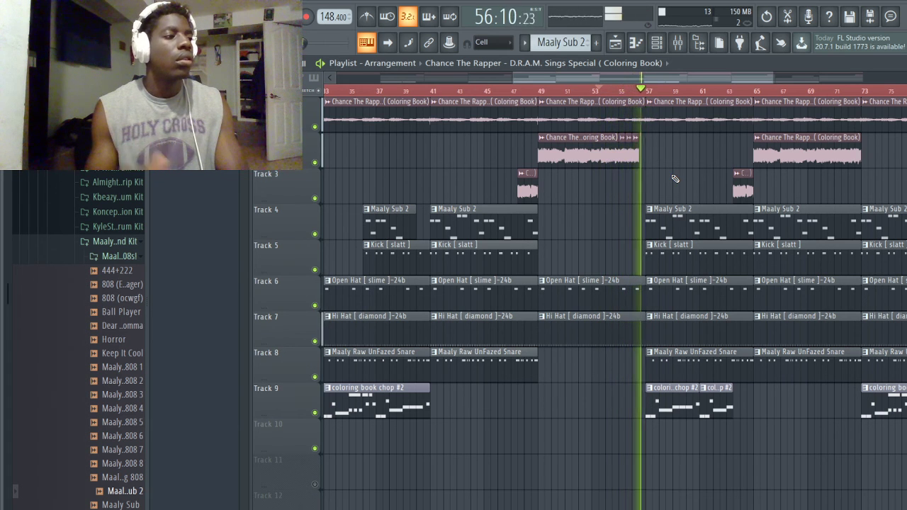
{"action": "scroll", "coordinate": [670, 166], "scroll_direction": "down", "scroll_amount": 2}
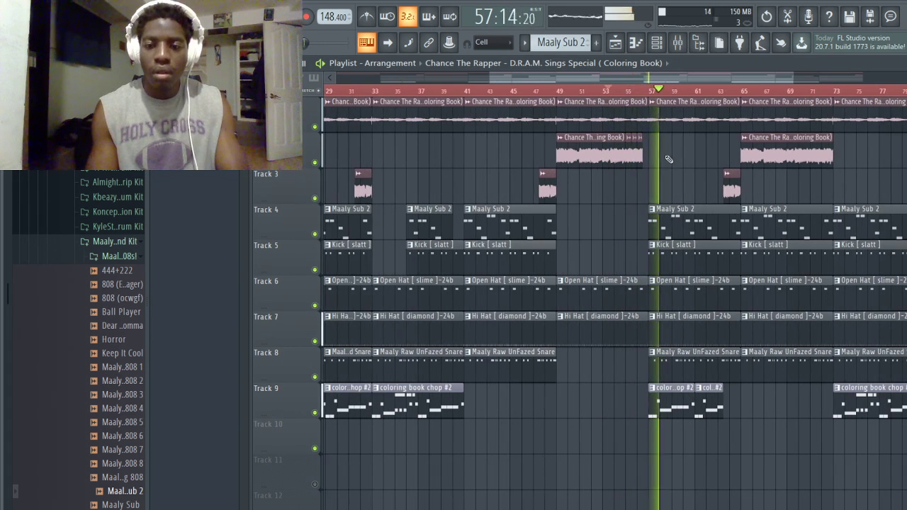
- Replace the Track 2 chops with the full-length sample clip spanning bars 49 to 57
{"action": "right_click", "coordinate": [598, 152]}
{"action": "left_click_drag", "start_coordinate": [640, 163], "coordinate": [607, 140]}
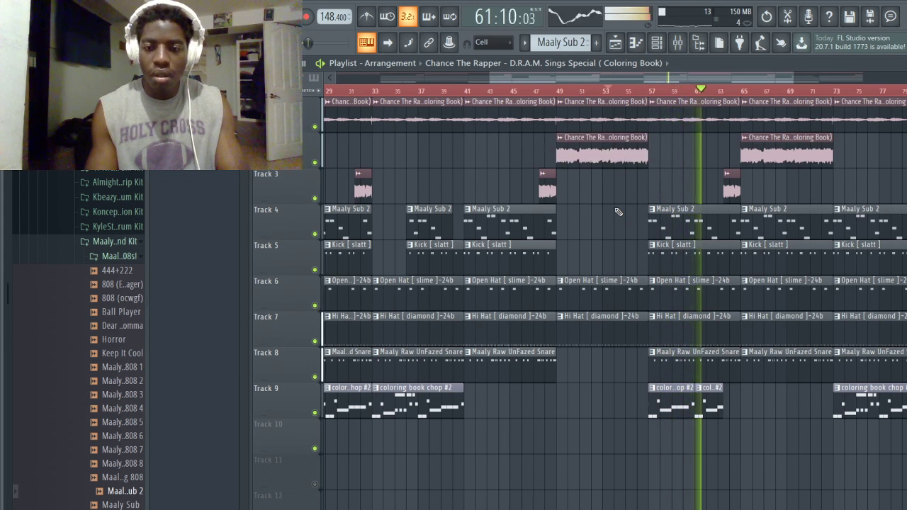
{"action": "scroll", "coordinate": [618, 211], "scroll_direction": "down", "scroll_amount": 3}
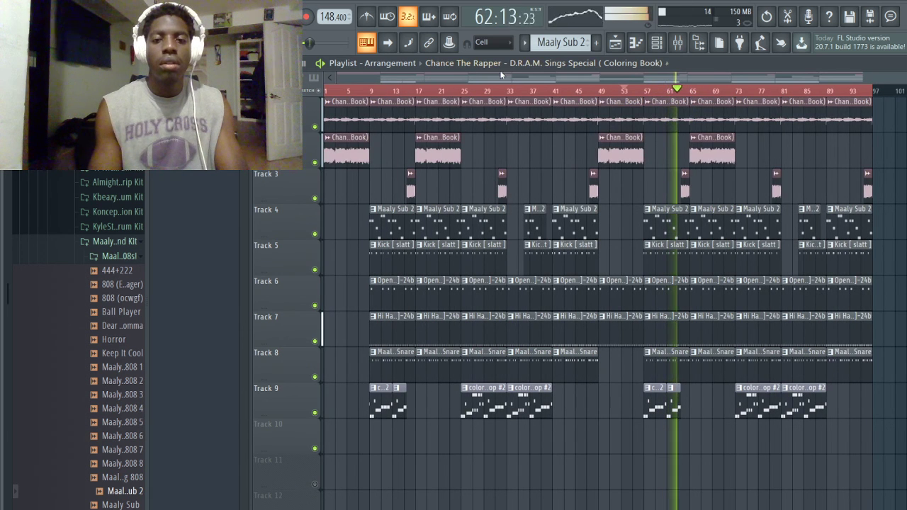
- Play the opening of the arrangement from bar 1
{"action": "left_click", "coordinate": [345, 91]}
{"action": "key", "text": "space"}
{"action": "key", "text": "space"}
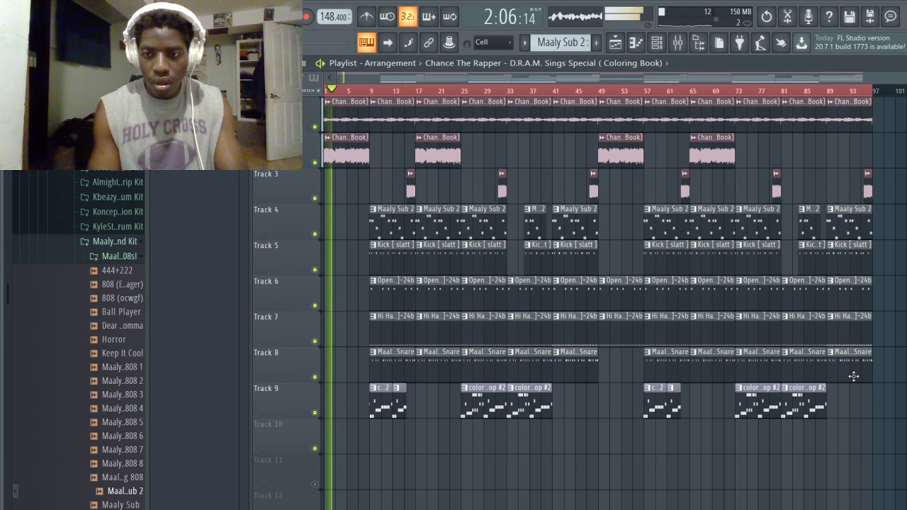
{"action": "key", "text": "space"}
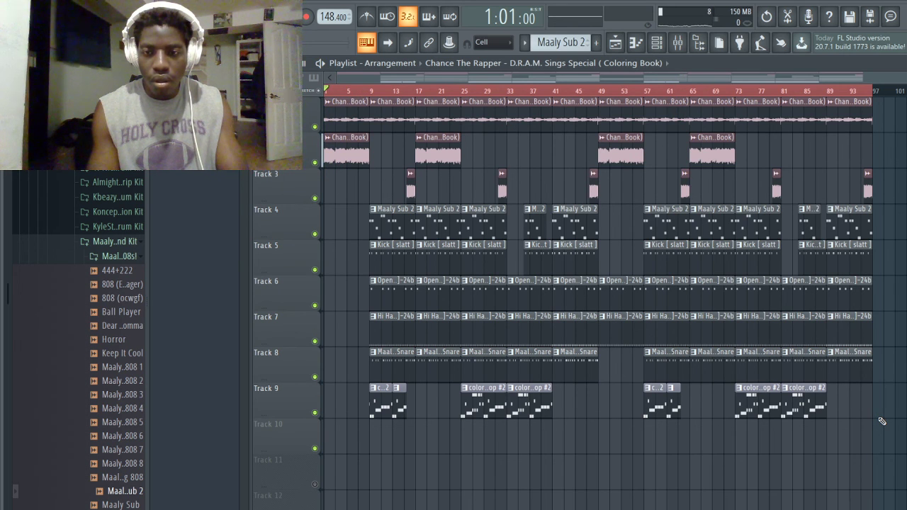
- Delete every clip from bar 49 onward and duplicate the section starting at bar 41 to bar 49
{"action": "left_click_drag", "start_coordinate": [878, 421], "coordinate": [606, 113]}
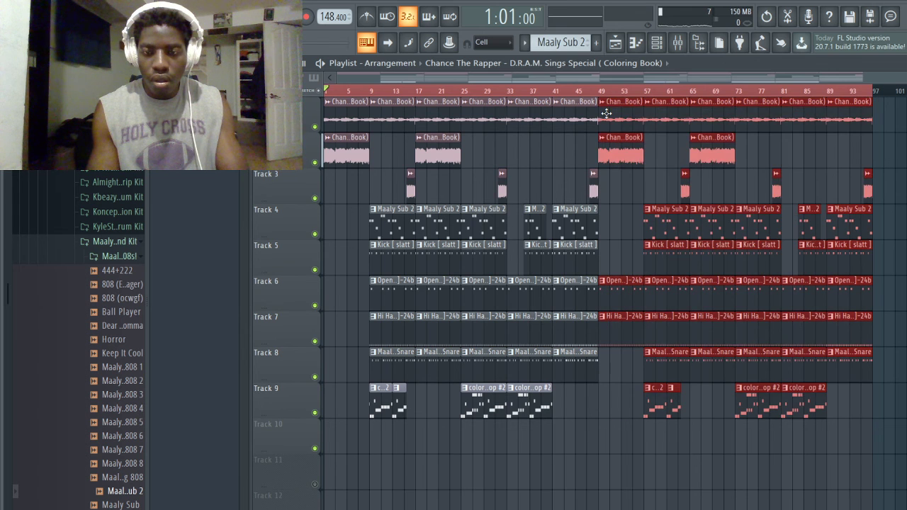
{"action": "key", "text": "Delete"}
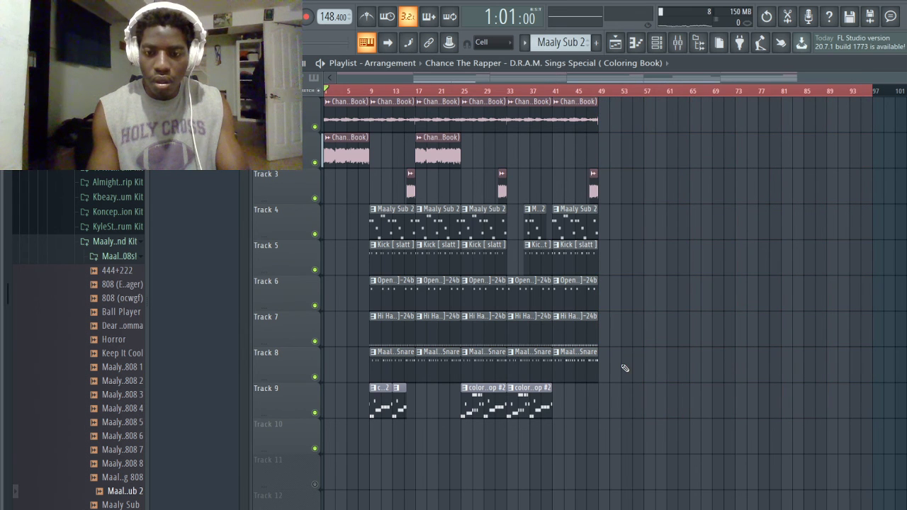
{"action": "left_click_drag", "start_coordinate": [624, 417], "coordinate": [614, 129]}
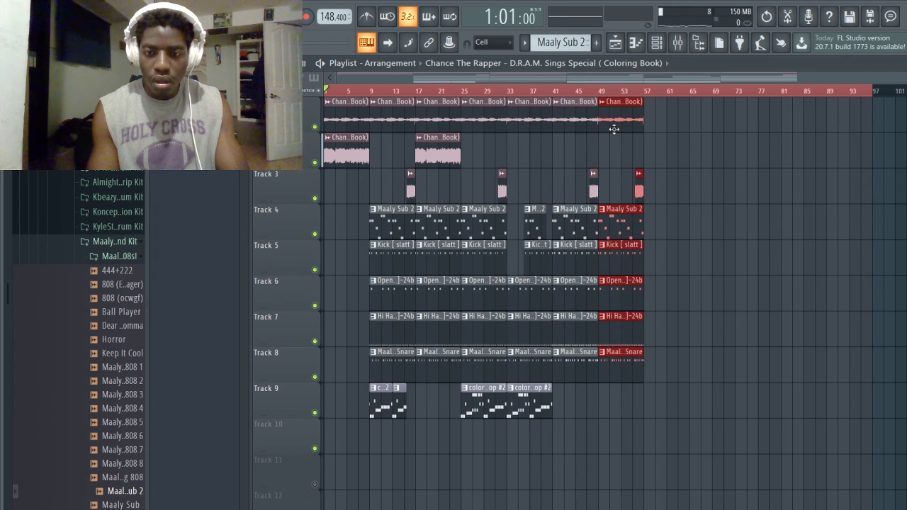
{"action": "key", "text": "ctrl+d"}
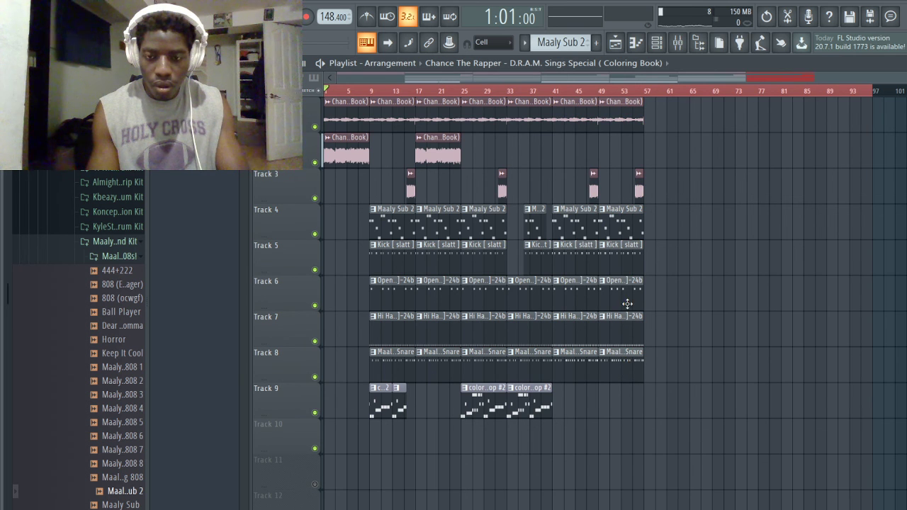
- Listen to the lead-in to bar 49 and delete the Maaly Sub 2 and Kick clips from the section starting there
{"action": "right_click", "coordinate": [620, 224]}
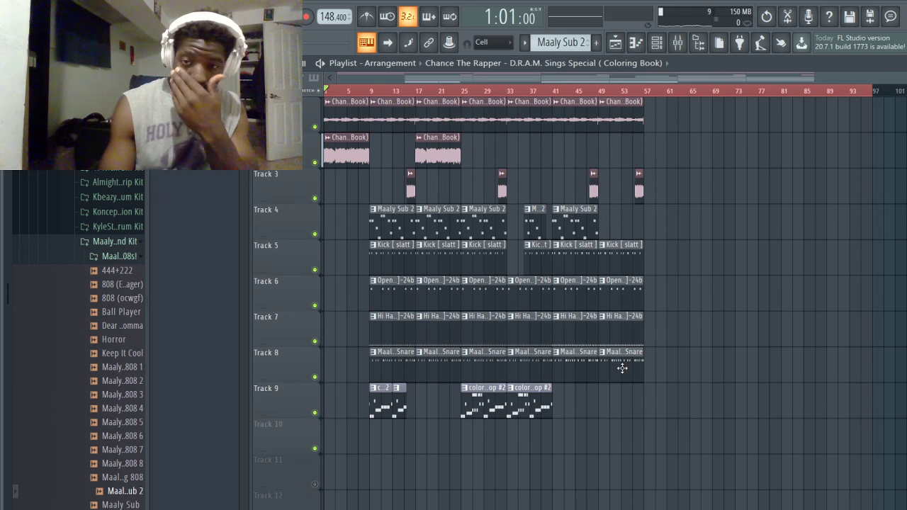
{"action": "left_click", "coordinate": [592, 91]}
{"action": "key", "text": "space"}
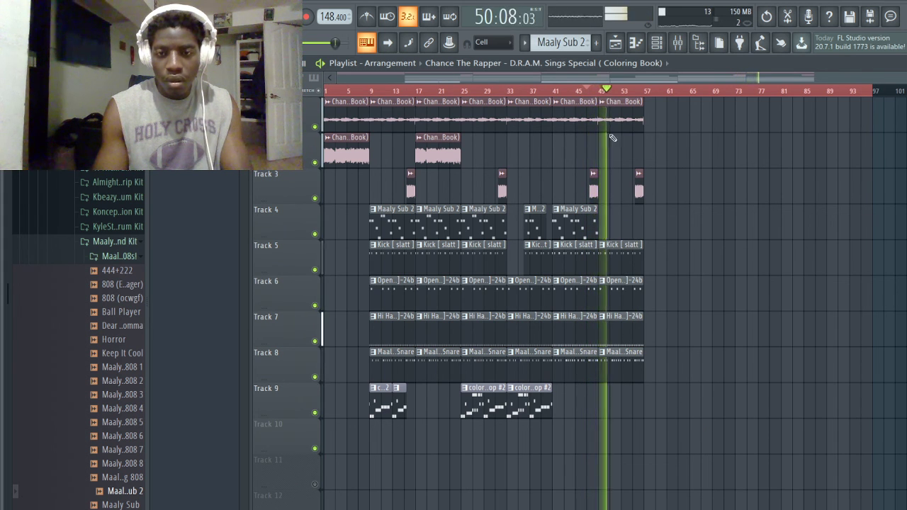
{"action": "left_click", "coordinate": [576, 95]}
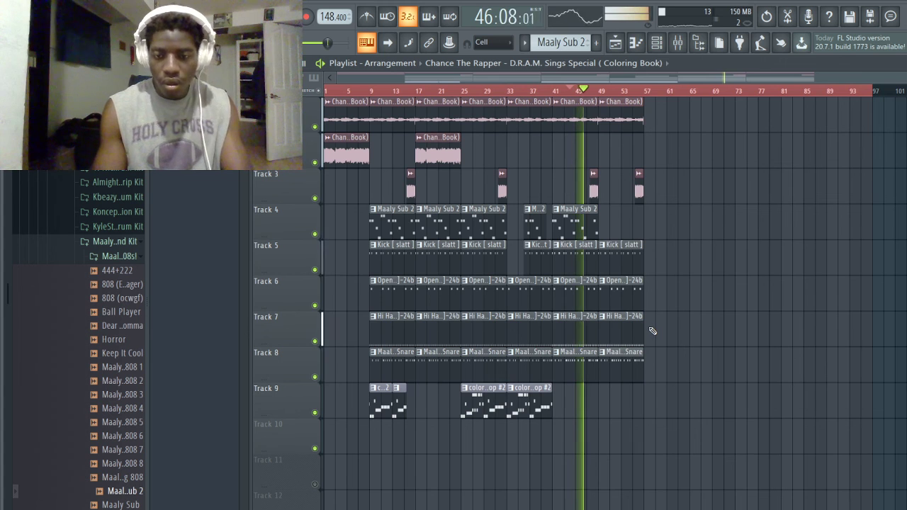
{"action": "right_click", "coordinate": [621, 270]}
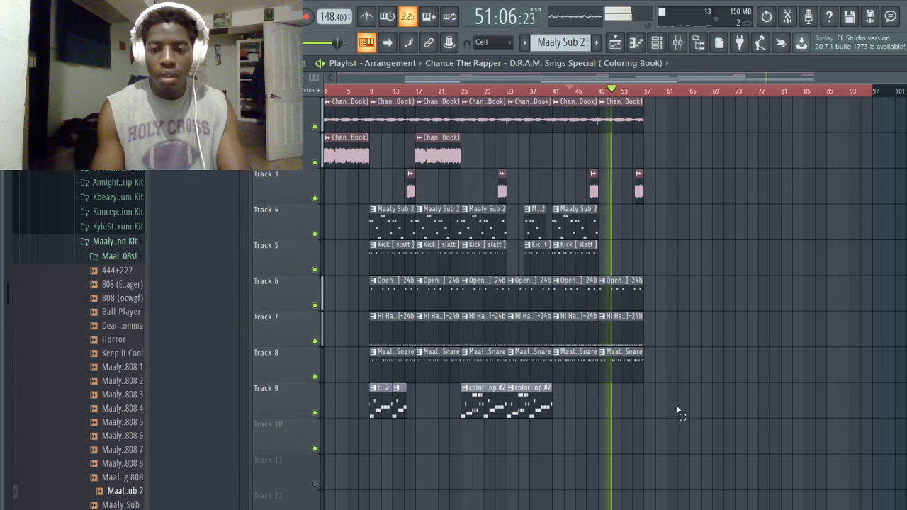
- Duplicate the song structure of bars 1 to 48 so that the copy starts at bar 57 on all tracks
{"action": "left_click_drag", "start_coordinate": [678, 411], "coordinate": [662, 149]}
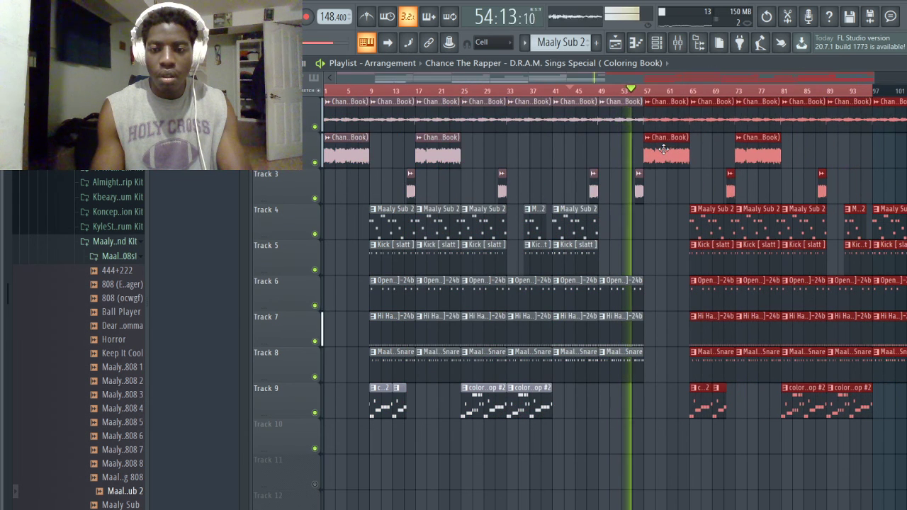
- Add a Hi Hat [ diamond ] clip on Track 7 to fill the gap from bar 57 to bar 65
{"action": "left_click", "coordinate": [673, 235]}
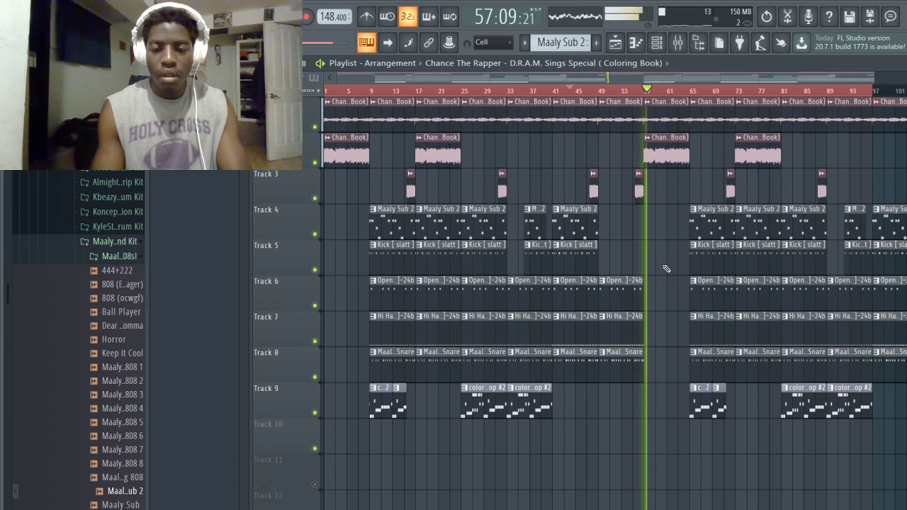
{"action": "left_click", "coordinate": [651, 334]}
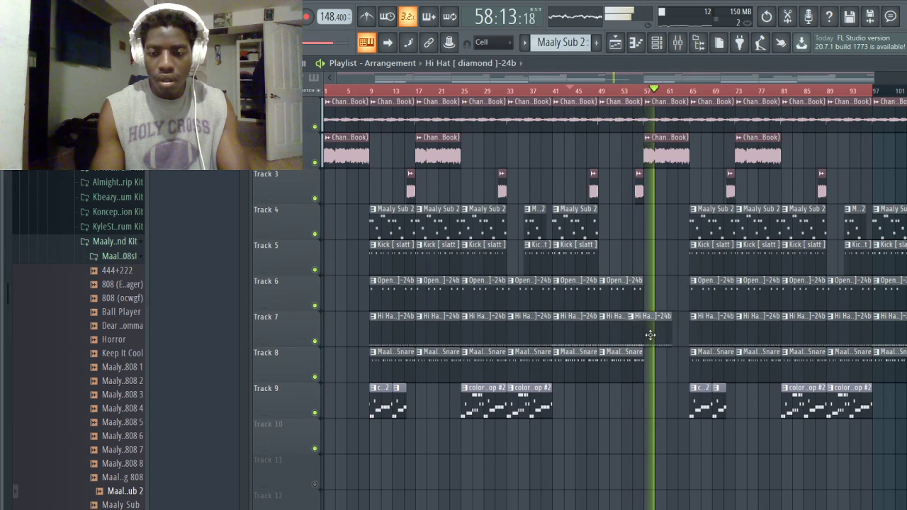
{"action": "left_click_drag", "start_coordinate": [651, 334], "coordinate": [674, 338]}
{"action": "scroll", "coordinate": [687, 376], "scroll_direction": "down", "scroll_amount": 1}
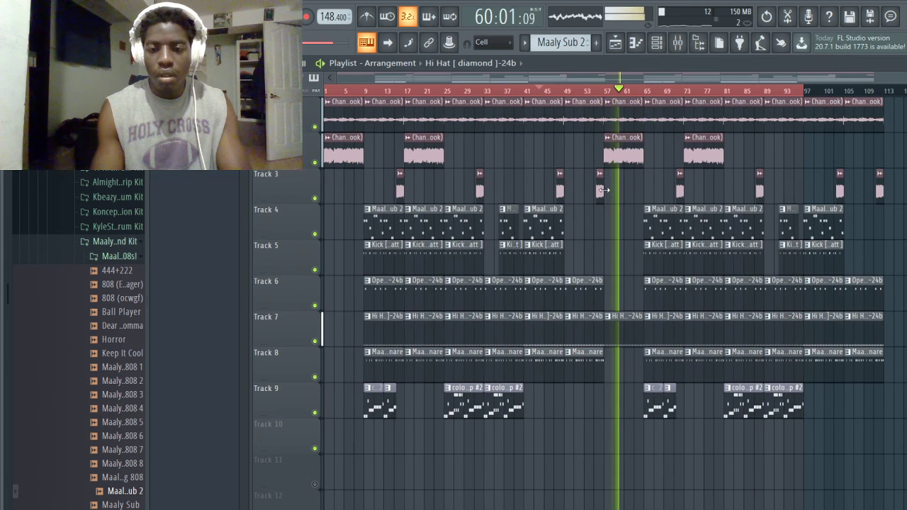
- Listen to the transitions and delete the short vocal clips on Track 3 just before bar 57 and just before bar 49
{"action": "left_click", "coordinate": [599, 91]}
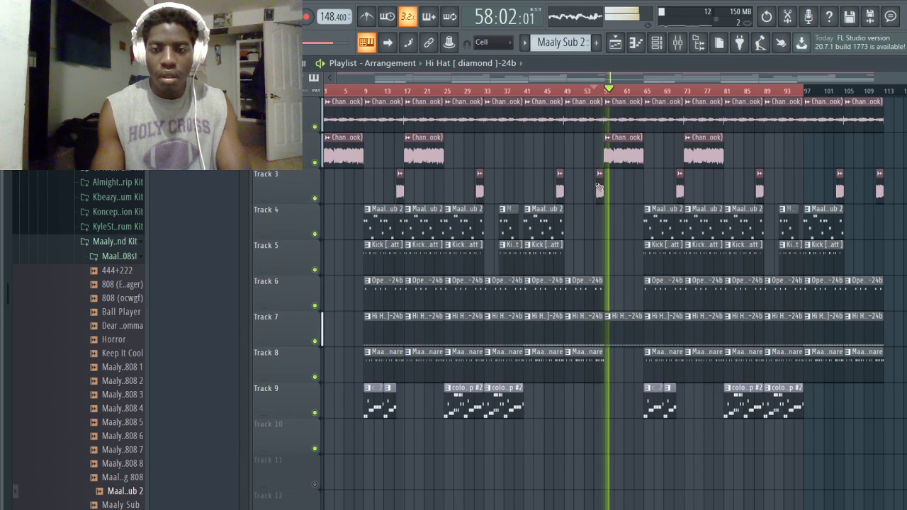
{"action": "left_click", "coordinate": [590, 91]}
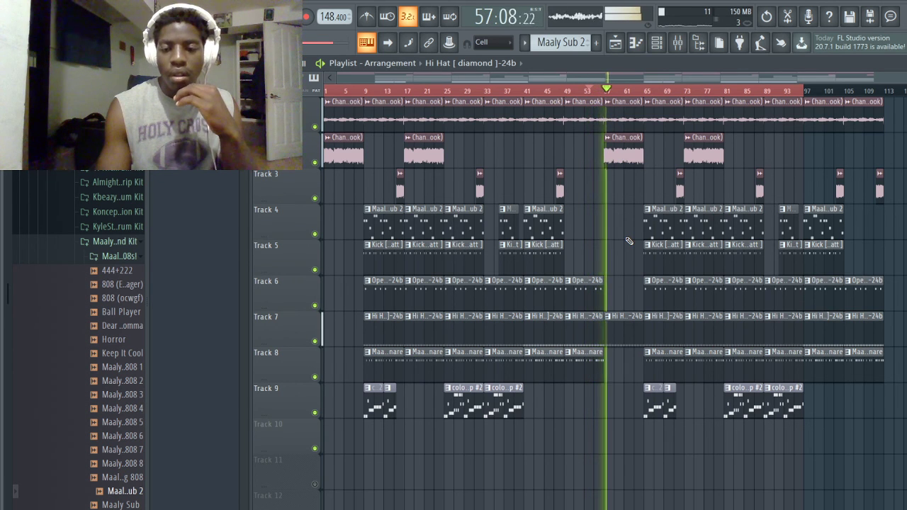
{"action": "left_click", "coordinate": [559, 91]}
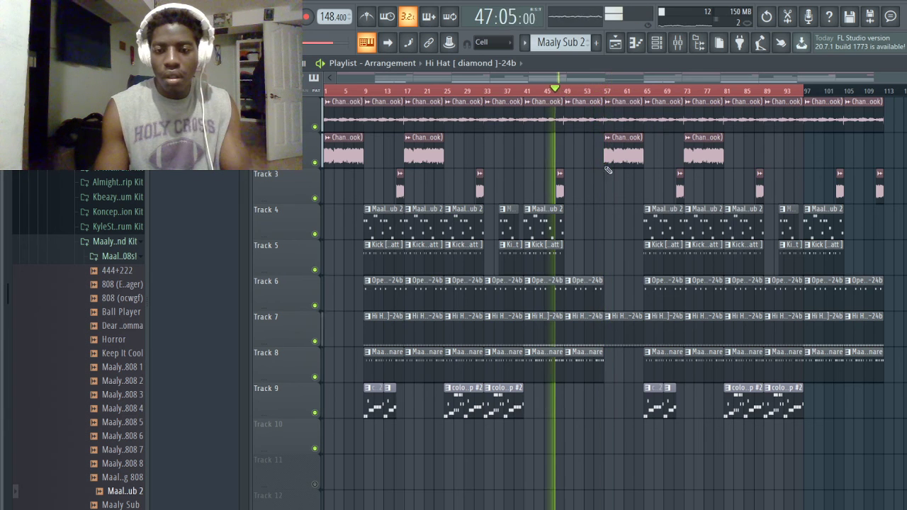
{"action": "key", "text": "space"}
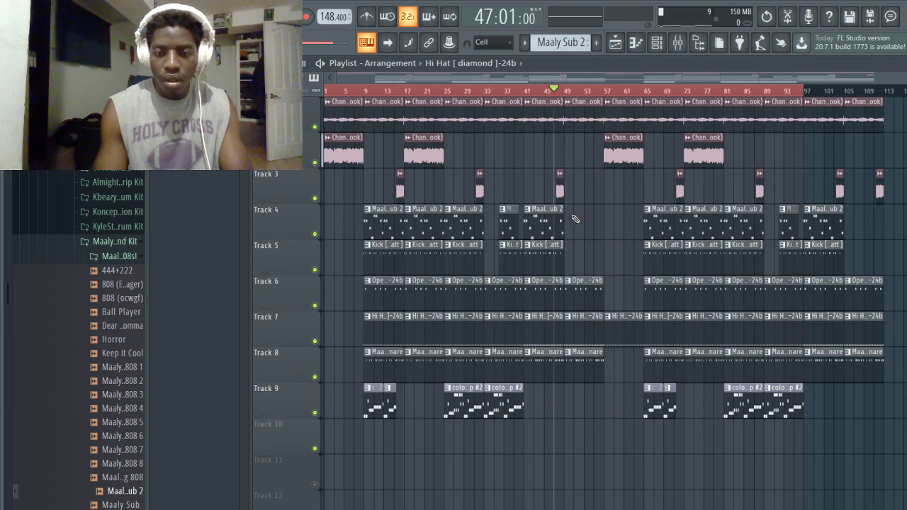
{"action": "key", "text": "space"}
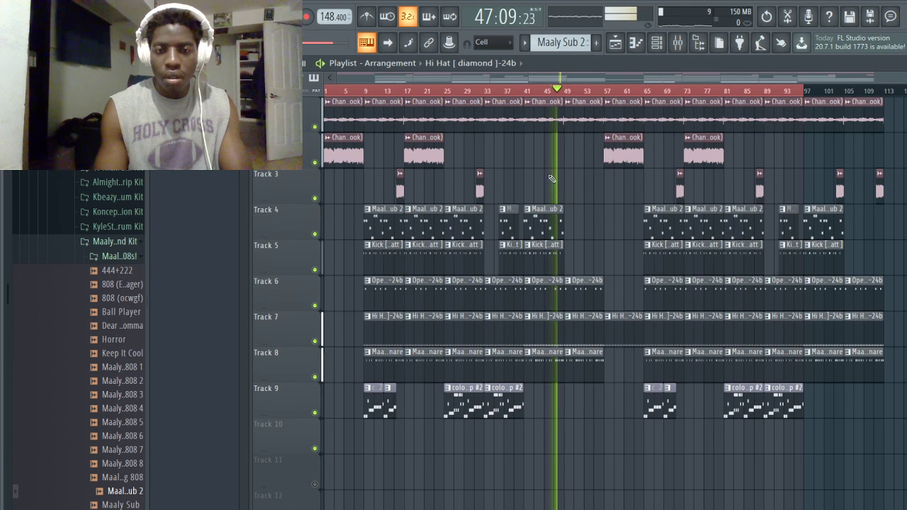
- Add Kick and Maaly Sub 2 clips at bar 49 and delete the Hi Hat clip from that section
{"action": "left_click", "coordinate": [433, 90]}
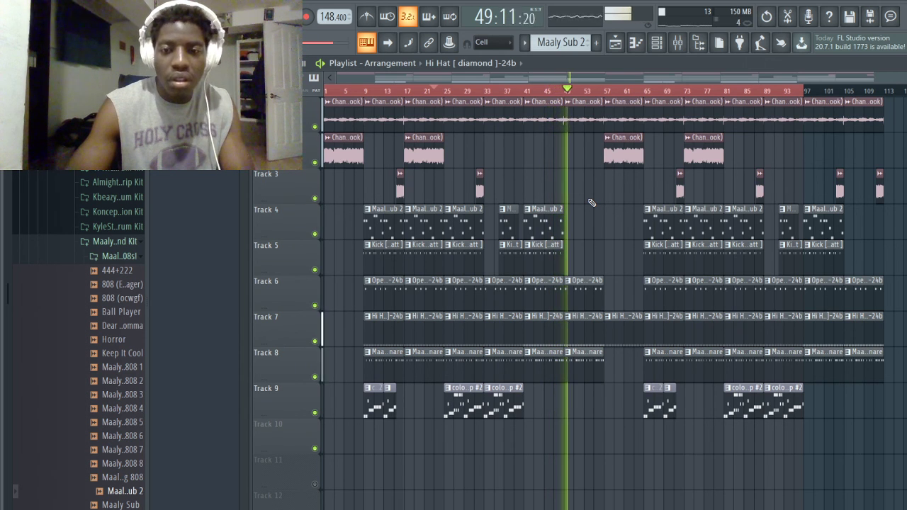
{"action": "key", "text": "space"}
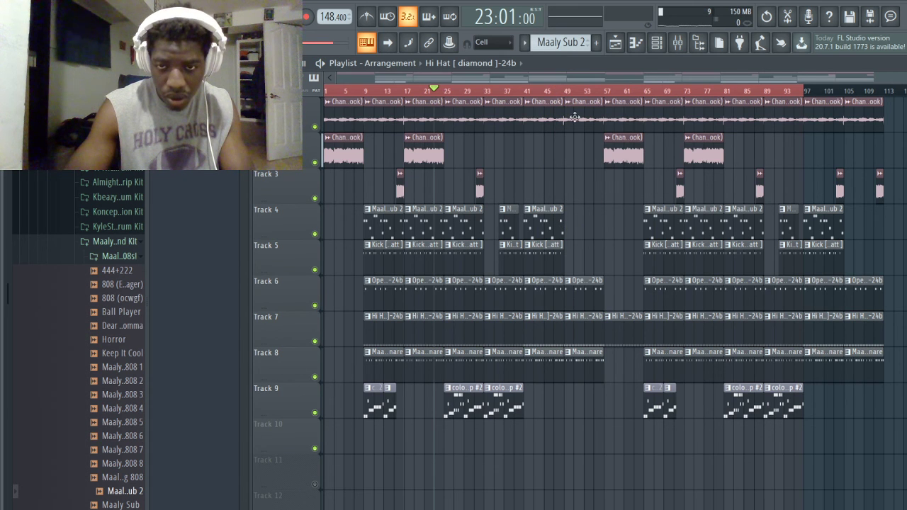
{"action": "left_click", "coordinate": [559, 91]}
{"action": "key", "text": "space"}
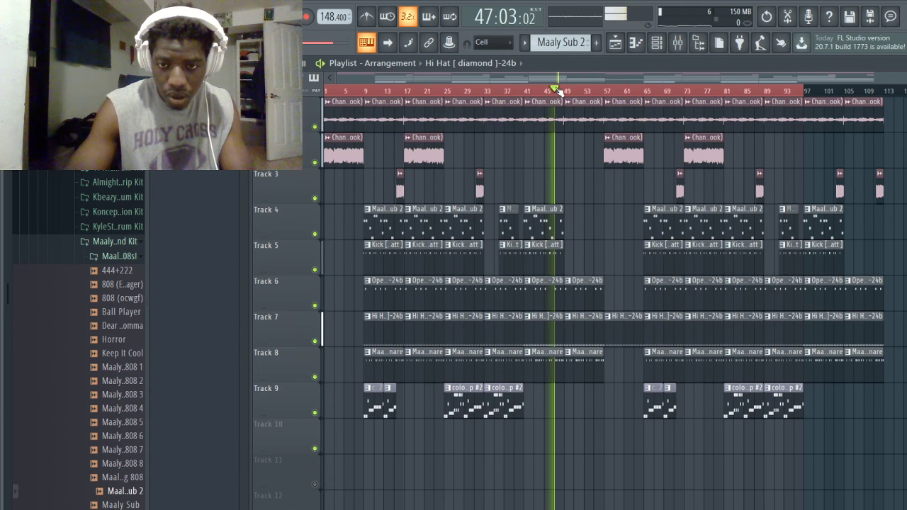
{"action": "left_click", "coordinate": [571, 255]}
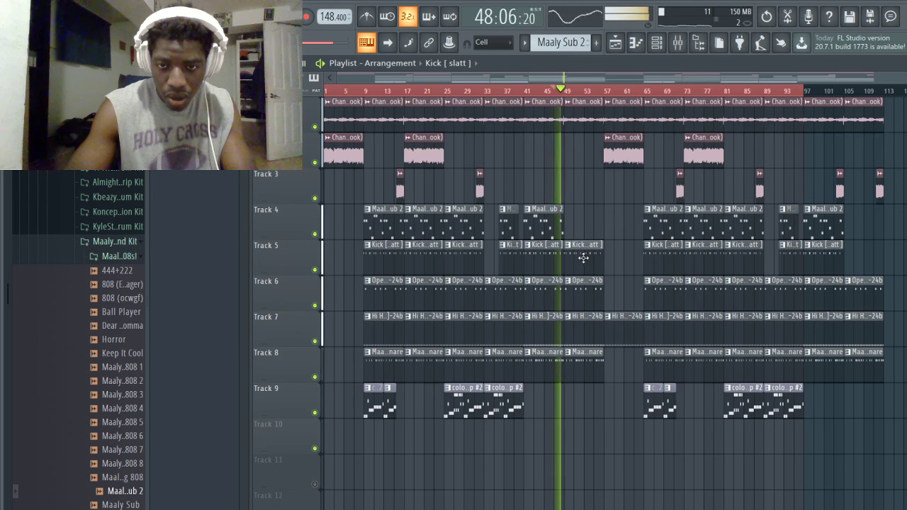
{"action": "key", "text": "space"}
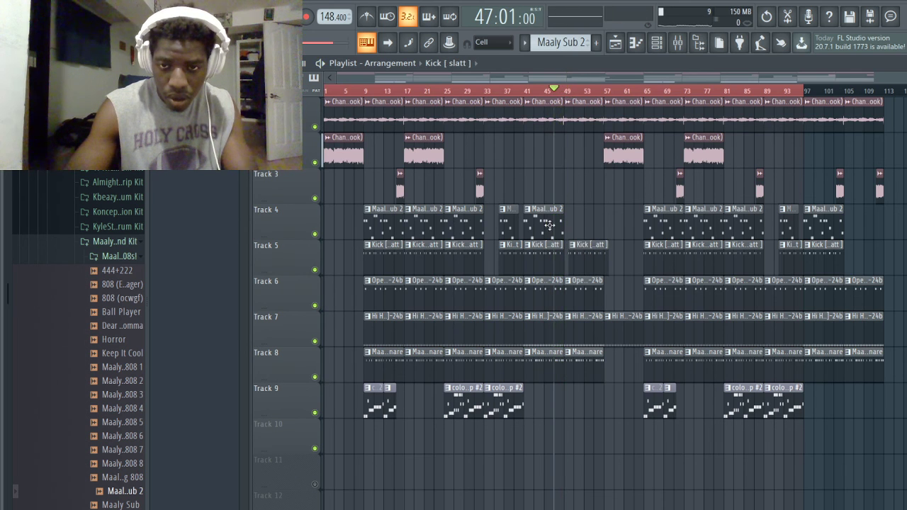
{"action": "left_click", "coordinate": [598, 228]}
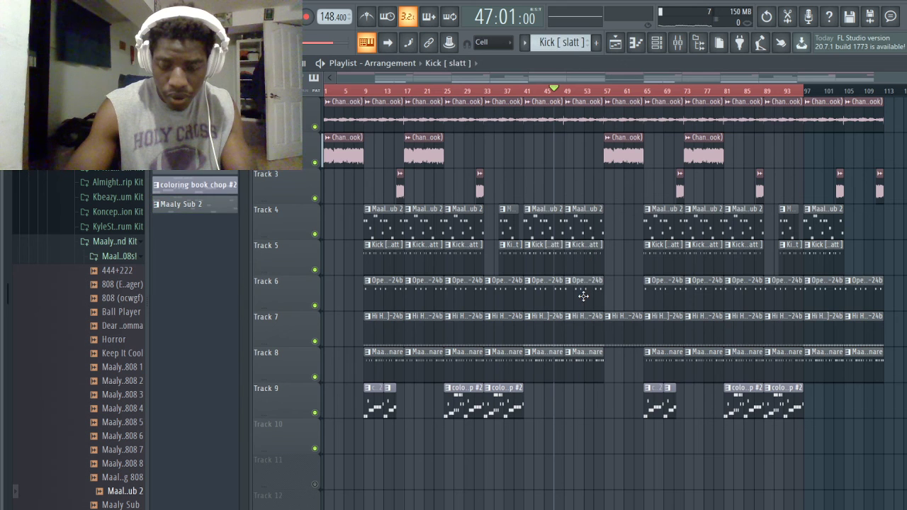
{"action": "right_click", "coordinate": [586, 340]}
{"action": "key", "text": "space"}
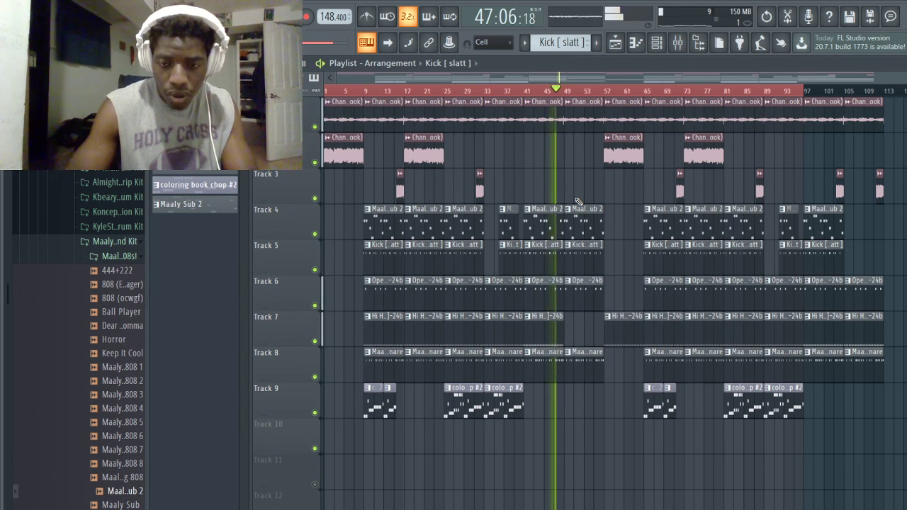
- Remove the Open Hat clip at bar 49 on Track 6 to audition the section, and put the clip back
{"action": "right_click", "coordinate": [588, 293]}
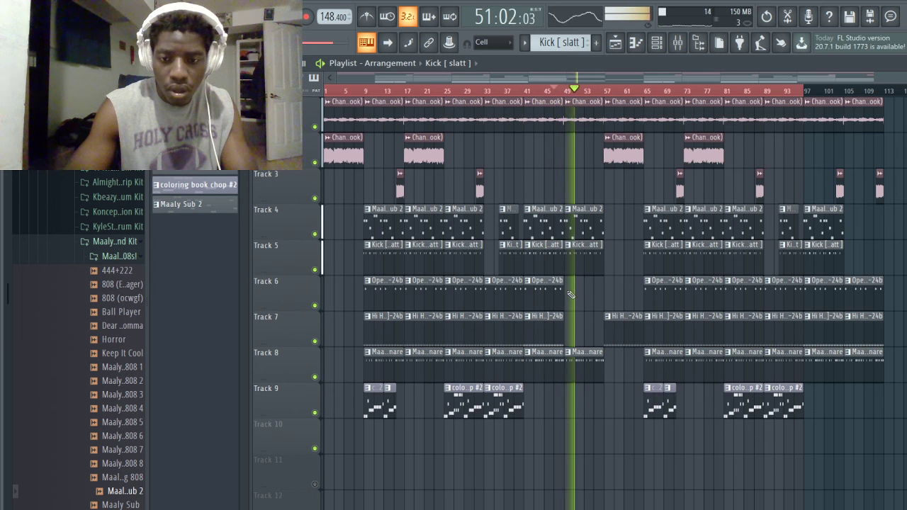
{"action": "left_click", "coordinate": [567, 287]}
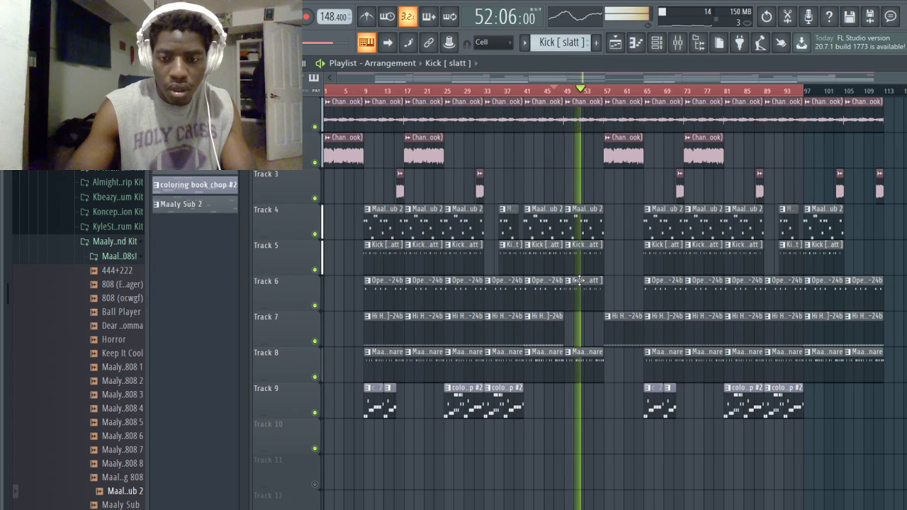
{"action": "right_click", "coordinate": [579, 287]}
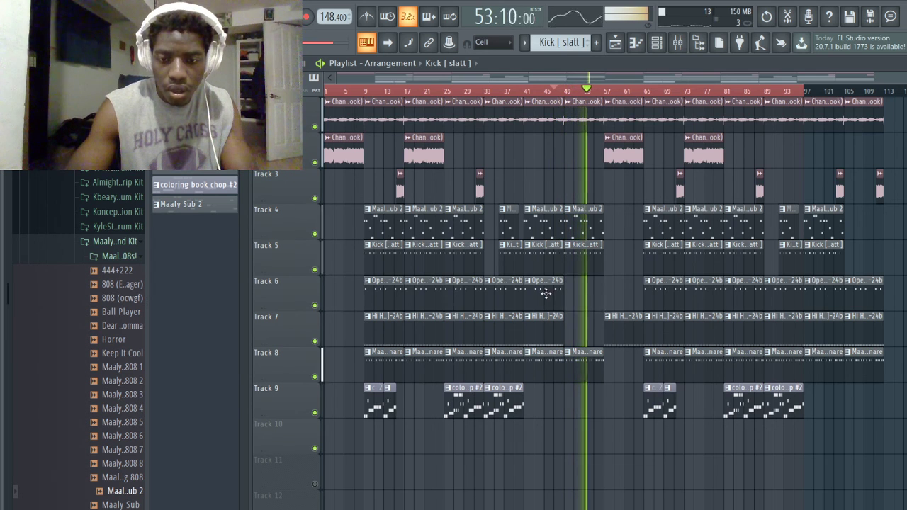
{"action": "left_click", "coordinate": [546, 294]}
{"action": "left_click", "coordinate": [587, 293]}
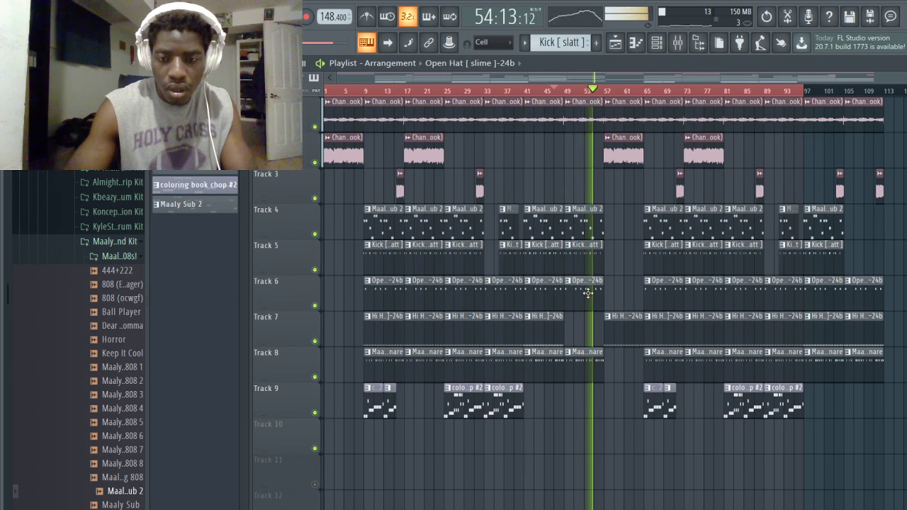
{"action": "key", "text": "space"}
{"action": "key", "text": "space"}
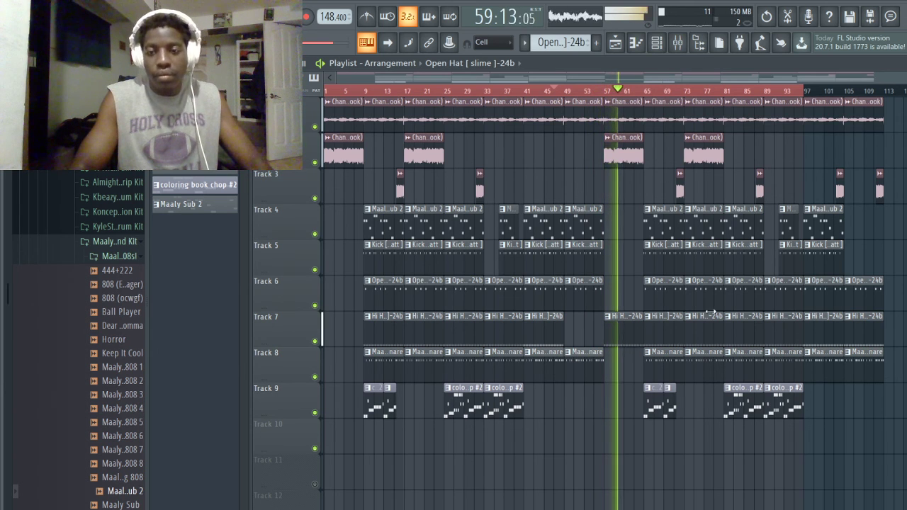
- Delete every clip from bar 57 onward and duplicate bars 1 to 56 on all tracks so the copy starts at bar 57
{"action": "left_click_drag", "start_coordinate": [886, 455], "coordinate": [618, 117]}
{"action": "key", "text": "Delete"}
{"action": "key", "text": "ctrl+a"}
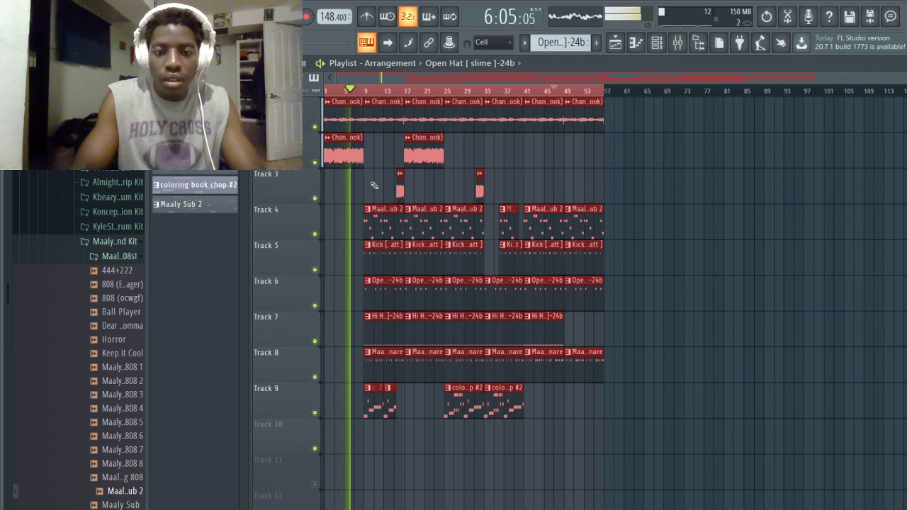
{"action": "left_click_drag", "start_coordinate": [333, 149], "coordinate": [611, 162]}
{"action": "left_click", "coordinate": [623, 194]}
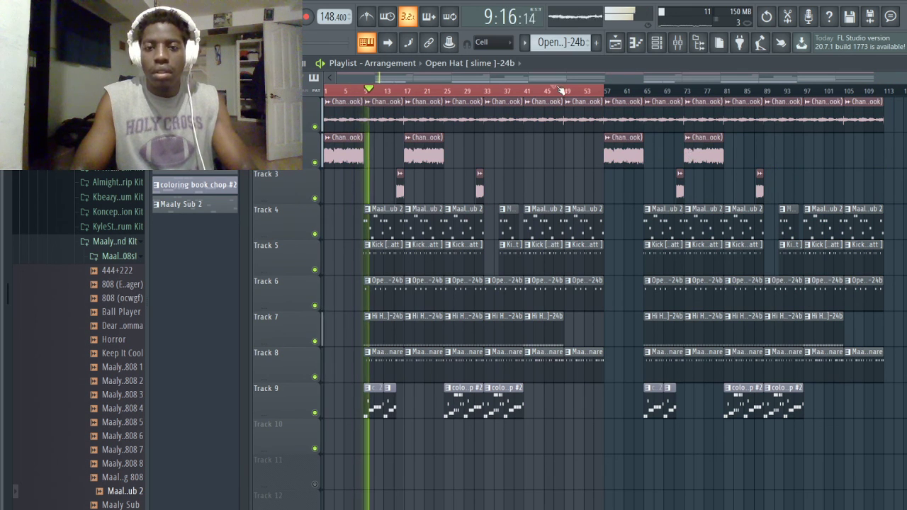
{"action": "left_click", "coordinate": [743, 227]}
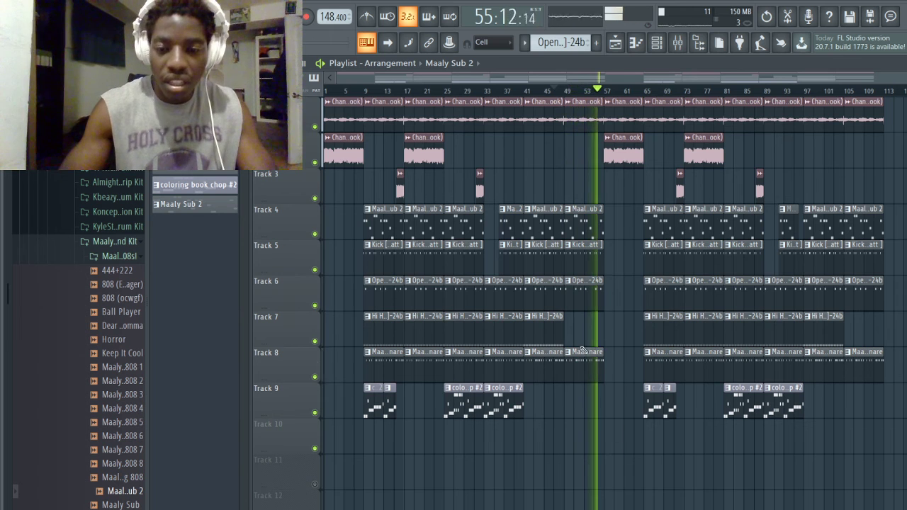
- Fill bars 57 to 64 with a Hi Hat clip on Track 7 and a Maaly Raw UnFazed Snare clip on Track 8
{"action": "left_click", "coordinate": [541, 338]}
{"action": "left_click_drag", "start_coordinate": [566, 331], "coordinate": [621, 347]}
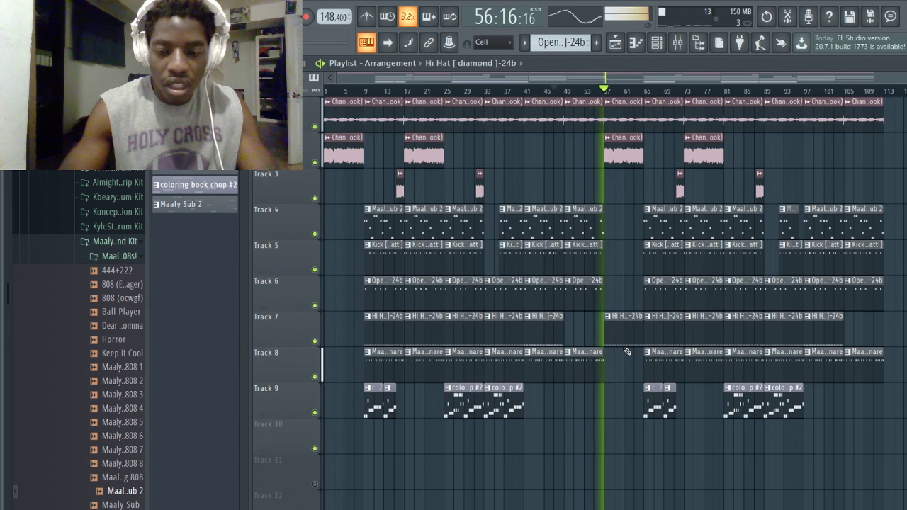
{"action": "left_click", "coordinate": [587, 352]}
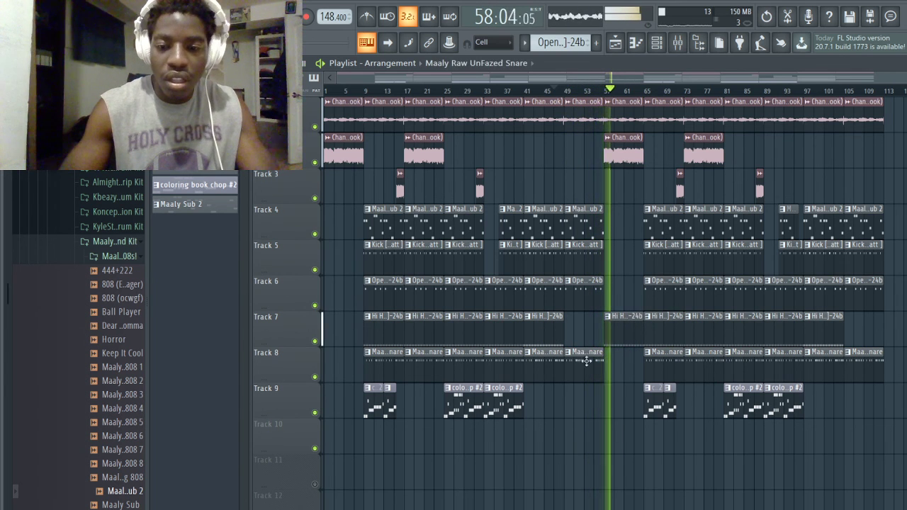
{"action": "left_click", "coordinate": [615, 365]}
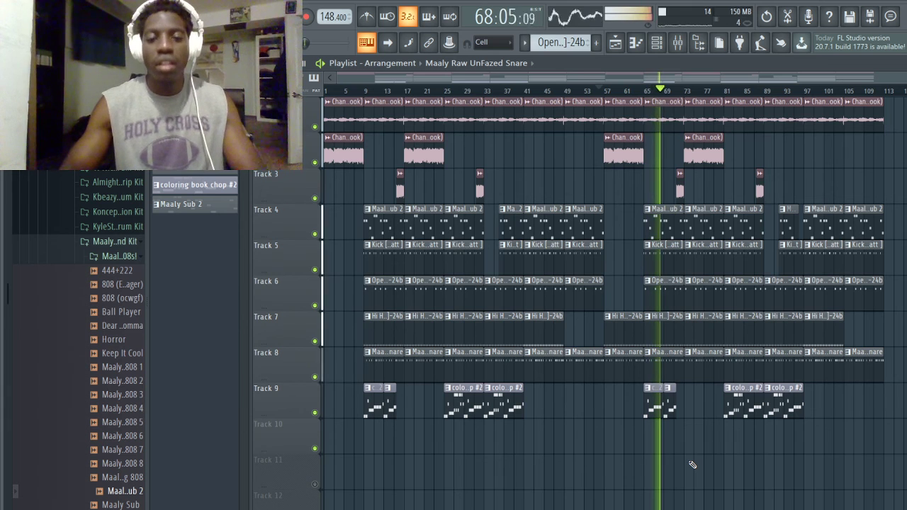
- Play the arrangement from bar 1 to review the full song structure, and examine the section around bar 65 closely
{"action": "key", "text": "space"}
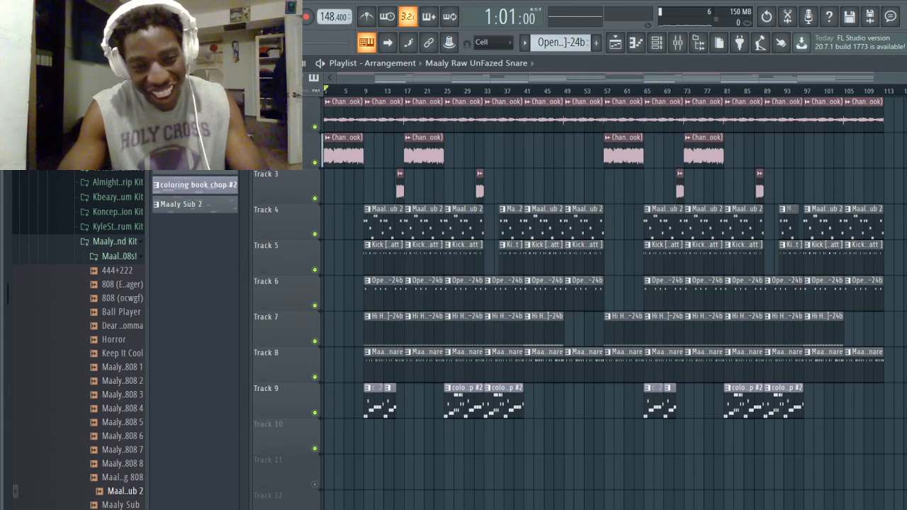
{"action": "key", "text": "space"}
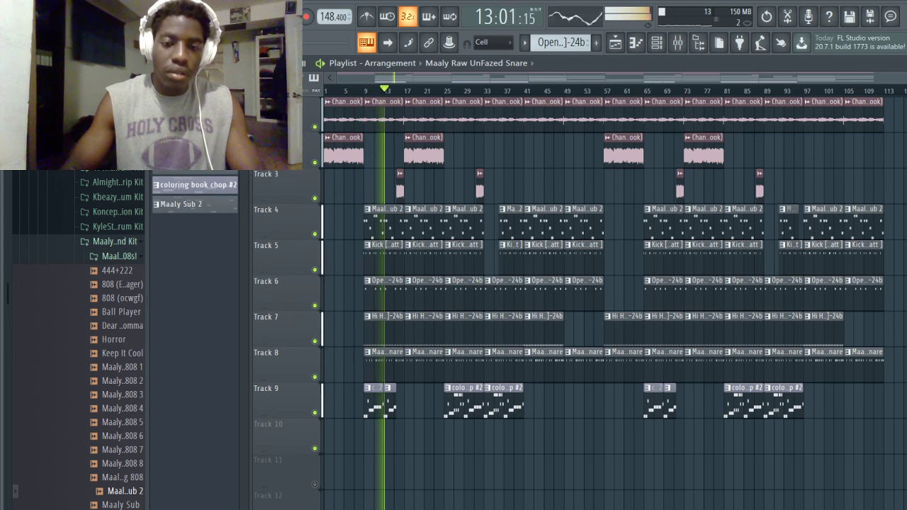
{"action": "key", "text": "space"}
{"action": "key", "text": "space"}
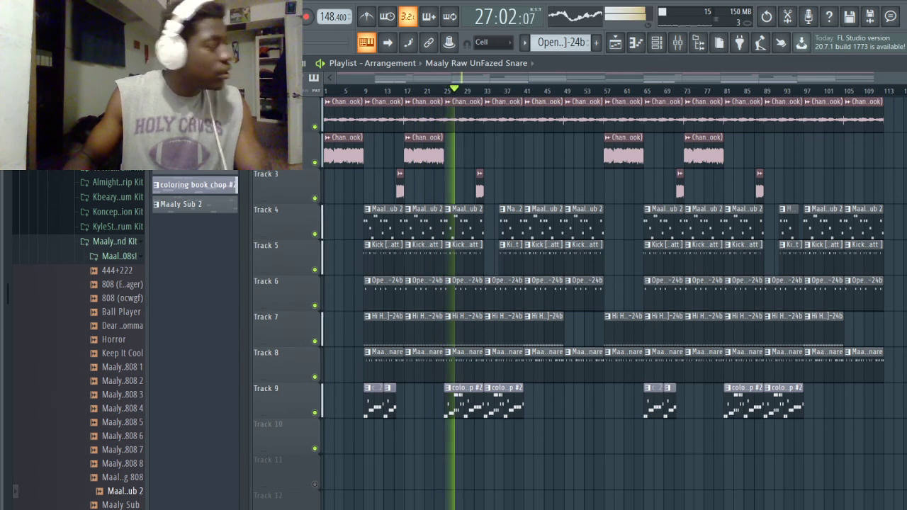
{"action": "key", "text": "space"}
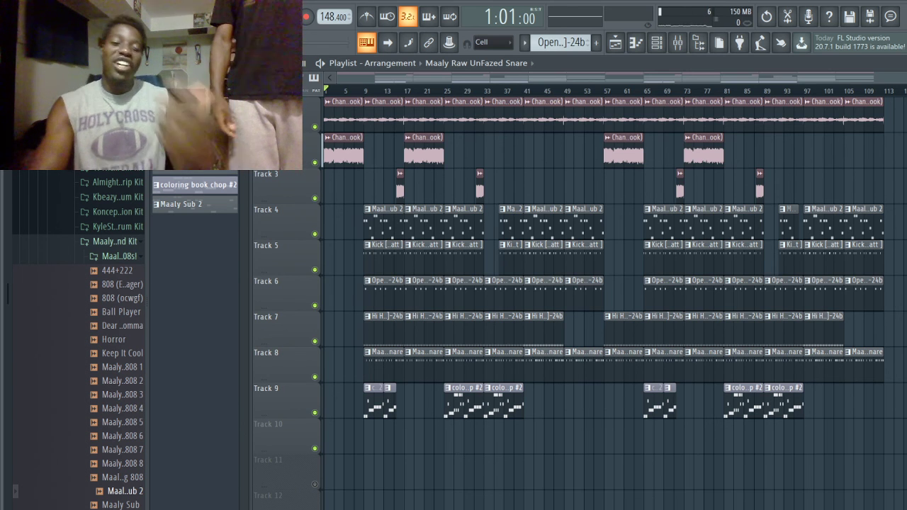
{"action": "key", "text": "space"}
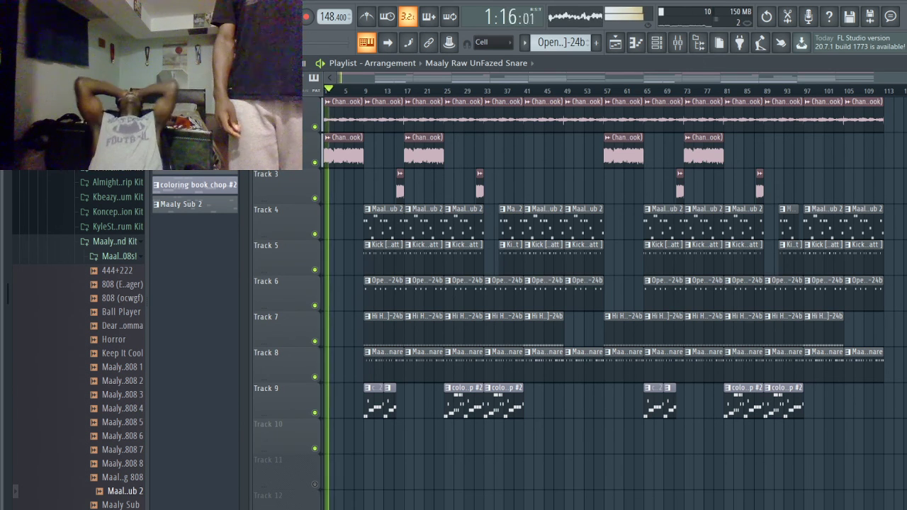
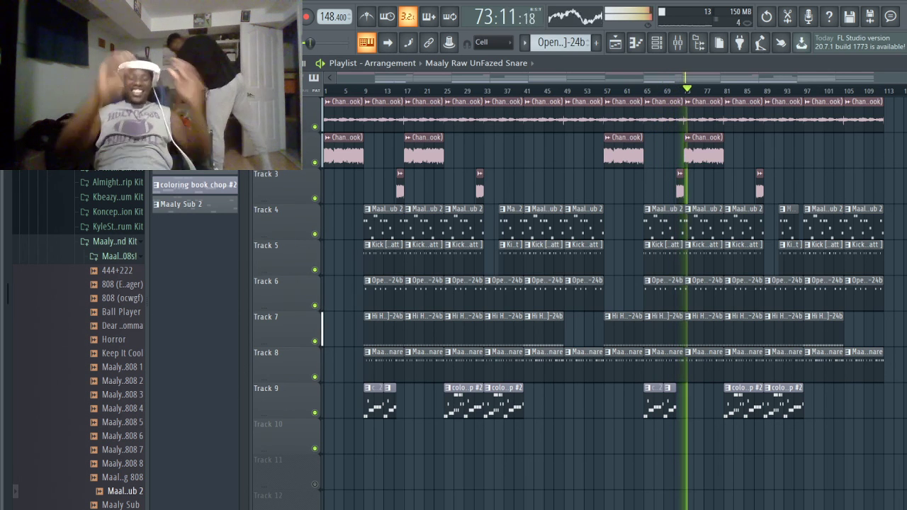
{"action": "key", "text": "space"}
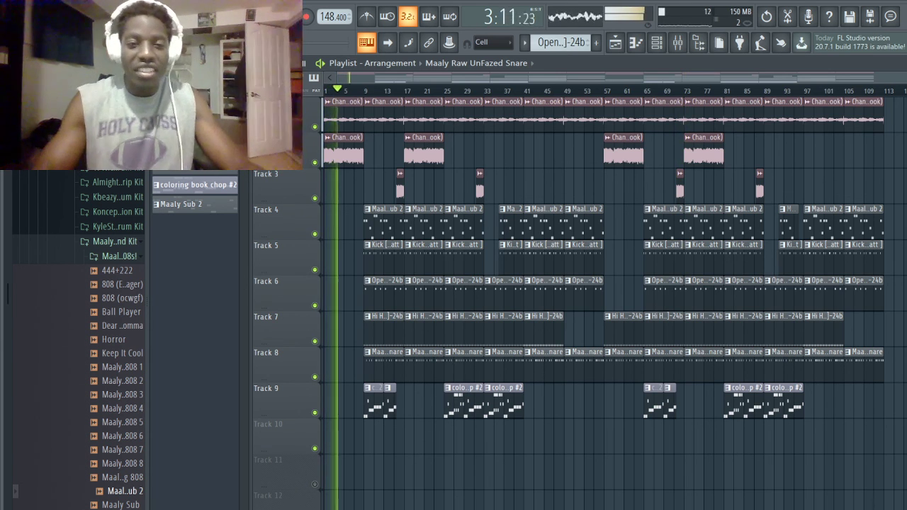
{"action": "key", "text": "space"}
{"action": "key", "text": "space"}
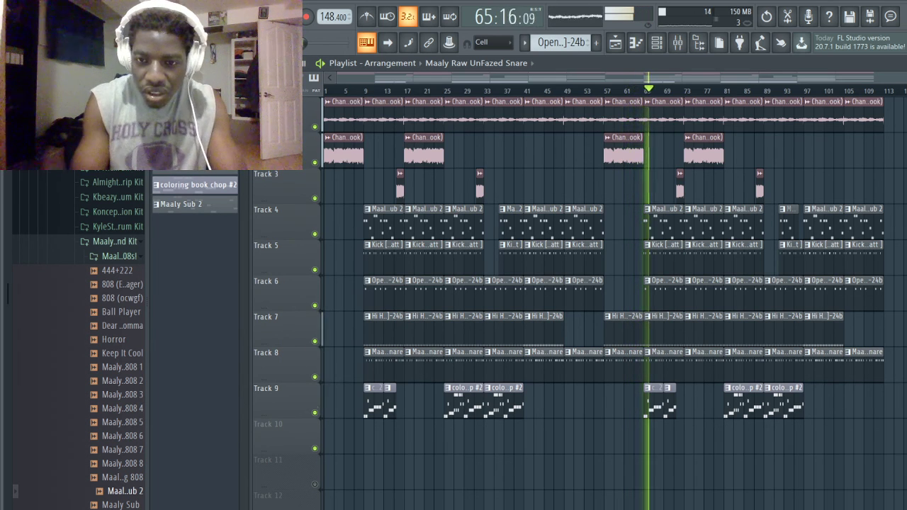
{"action": "scroll", "coordinate": [666, 352], "scroll_direction": "up", "scroll_amount": 5}
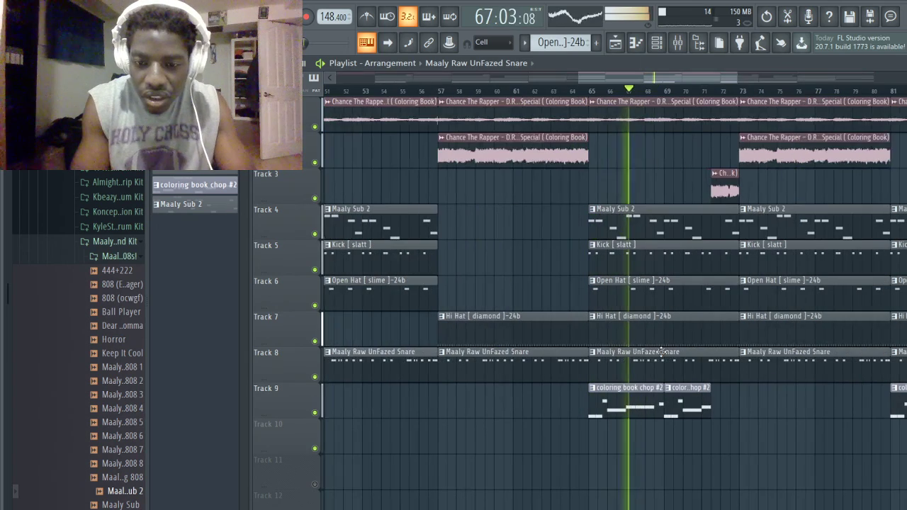
- Play the section from bar 61 to about bar 82 to review the transition into bar 65
{"action": "scroll", "coordinate": [562, 364], "scroll_direction": "up", "scroll_amount": 3}
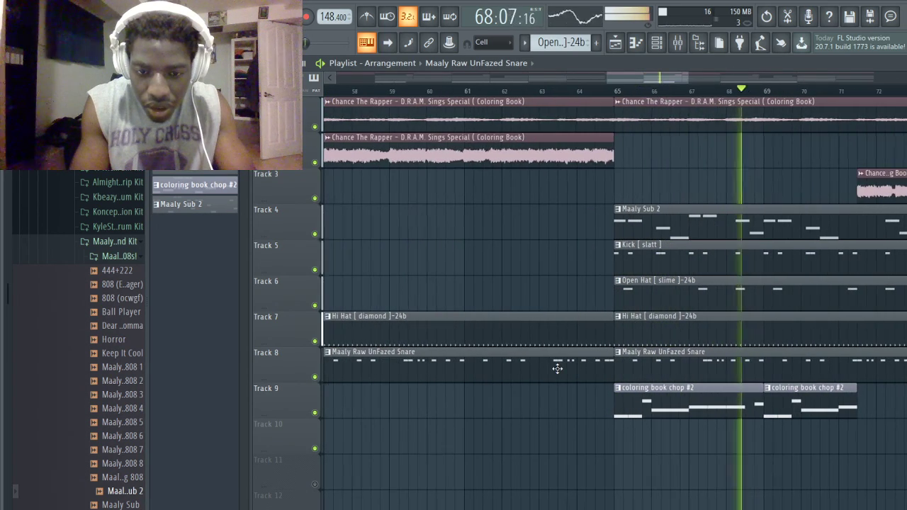
{"action": "left_click_drag", "start_coordinate": [559, 382], "coordinate": [562, 357]}
{"action": "scroll", "coordinate": [561, 357], "scroll_direction": "down", "scroll_amount": 3}
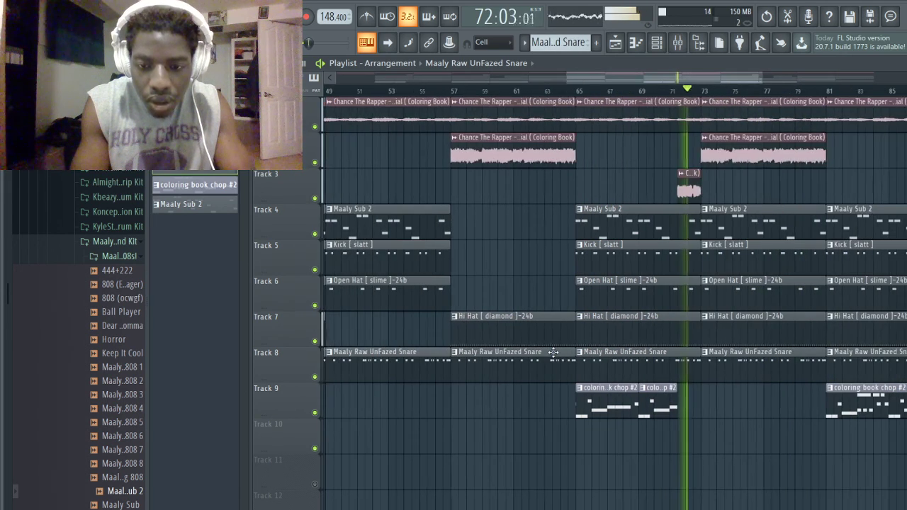
{"action": "left_click", "coordinate": [532, 91]}
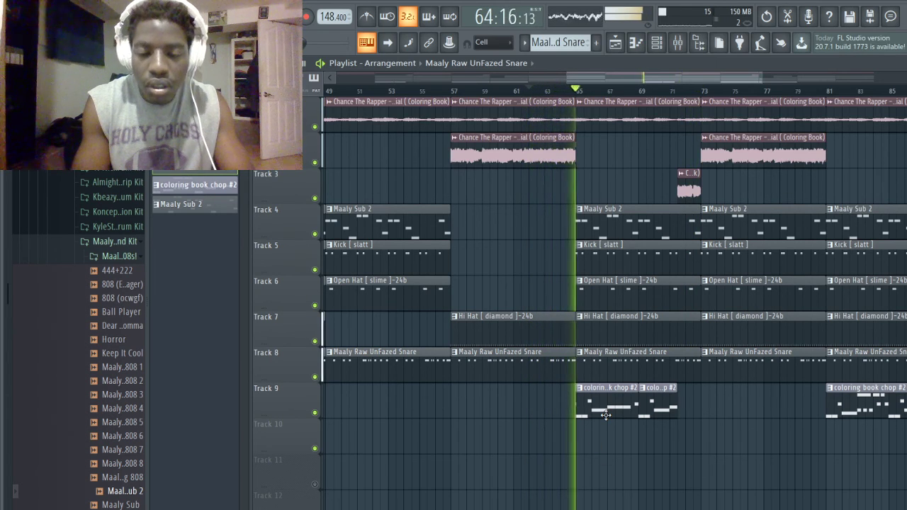
{"action": "scroll", "coordinate": [652, 448], "scroll_direction": "down", "scroll_amount": 4}
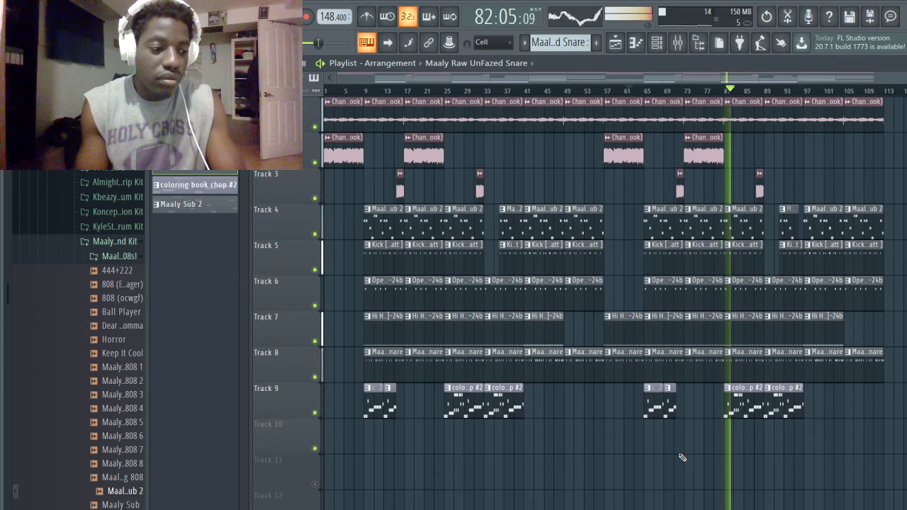
{"action": "key", "text": "space"}
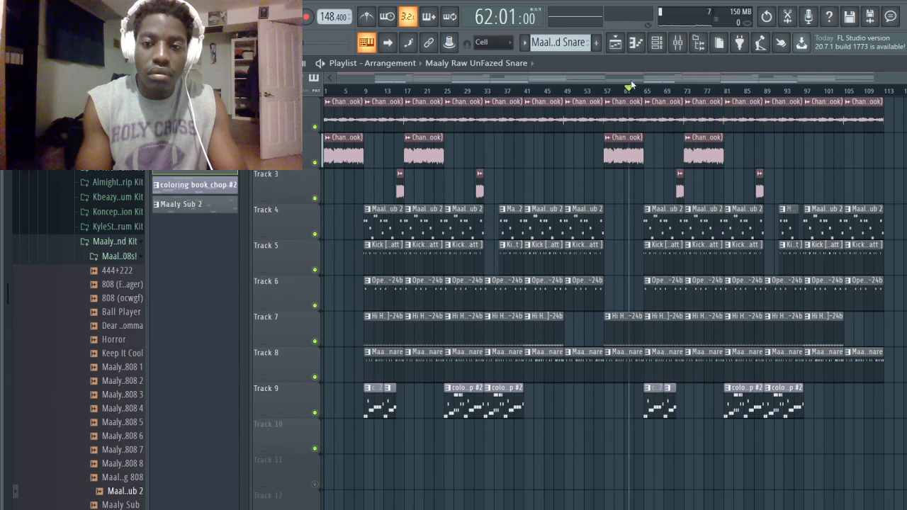
- Play the arrangement from bar 1 to review the full song structure up to about bar 34
{"action": "left_click", "coordinate": [499, 88]}
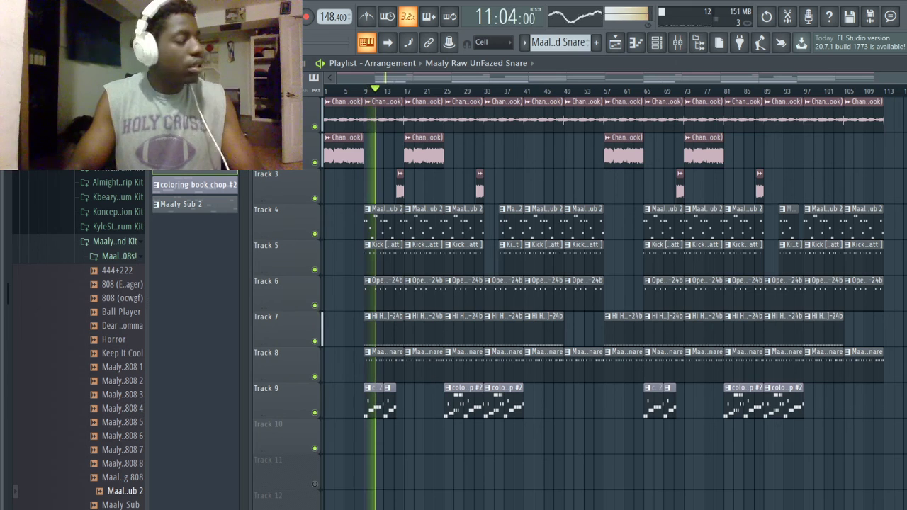
{"action": "key", "text": "space"}
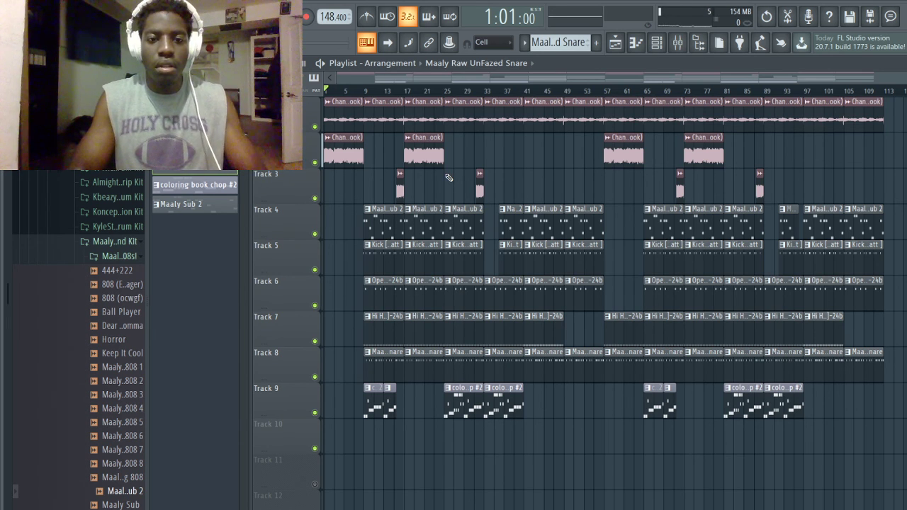
{"action": "key", "text": "space"}
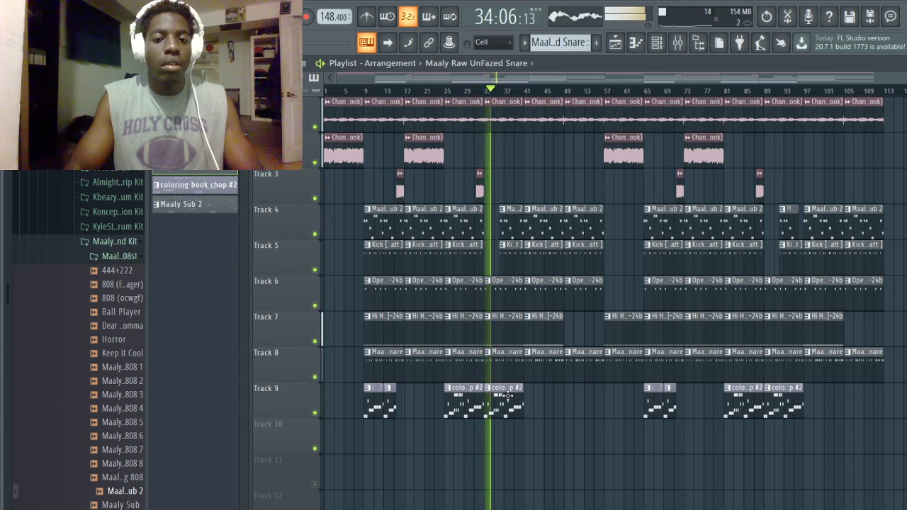
- Move the short Track 3 vocal clip from bar 31 to bar 55, audition it there, and delete it
{"action": "key", "text": "space"}
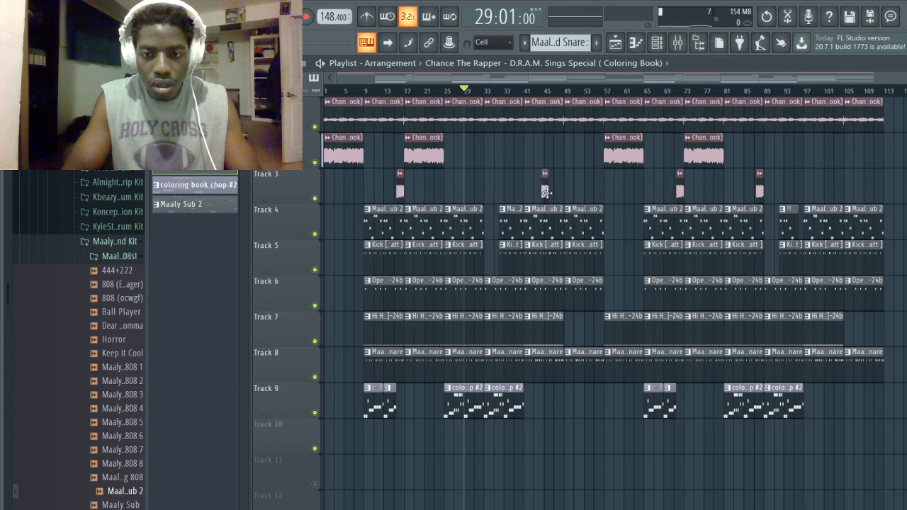
{"action": "left_click", "coordinate": [598, 90]}
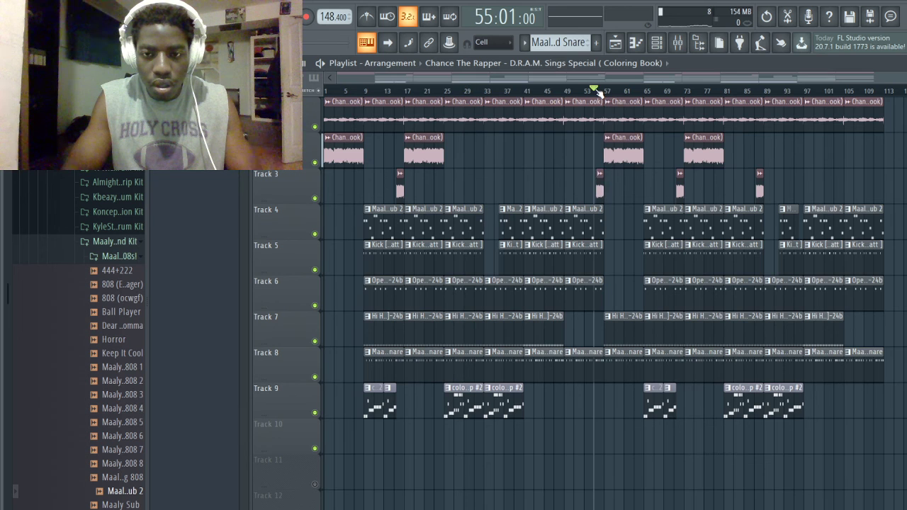
{"action": "right_click", "coordinate": [600, 193]}
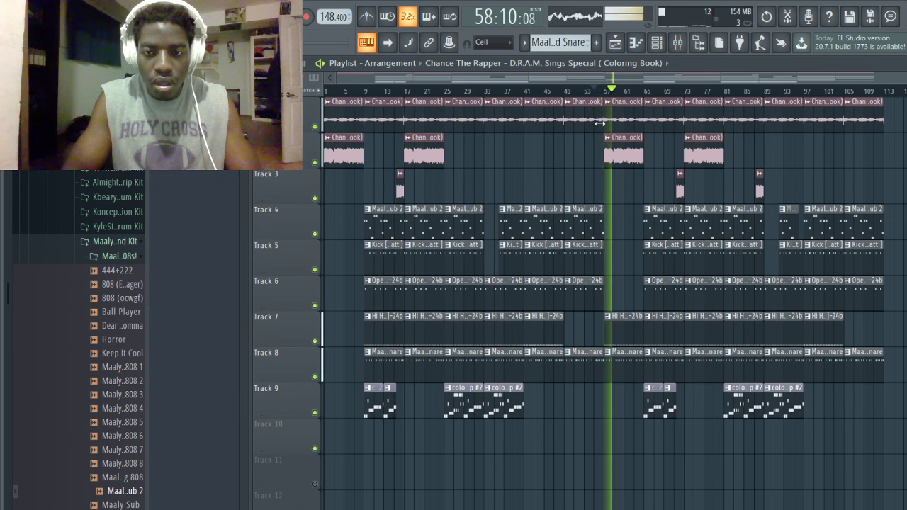
{"action": "left_click", "coordinate": [591, 91]}
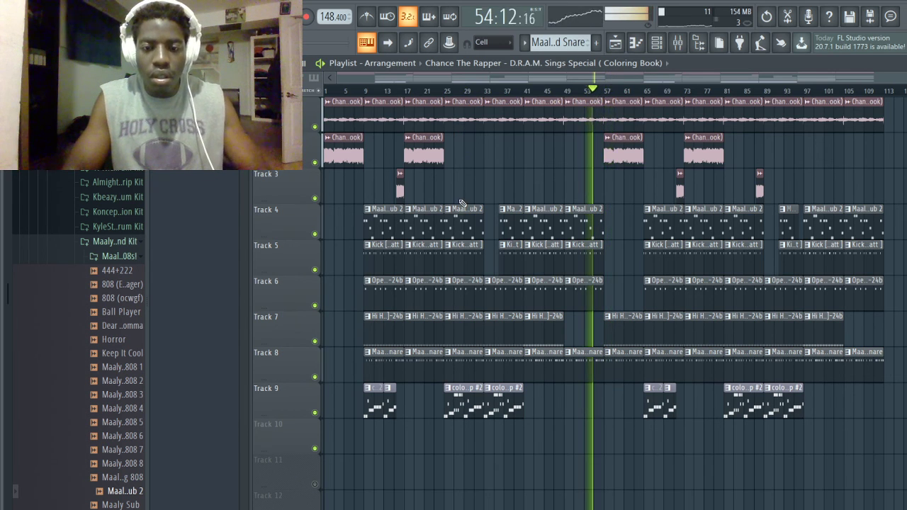
- Delete the coloring book chop #2 clip at bar 33 on Track 9 and play from around bar 31 to check the section
{"action": "right_click", "coordinate": [503, 398]}
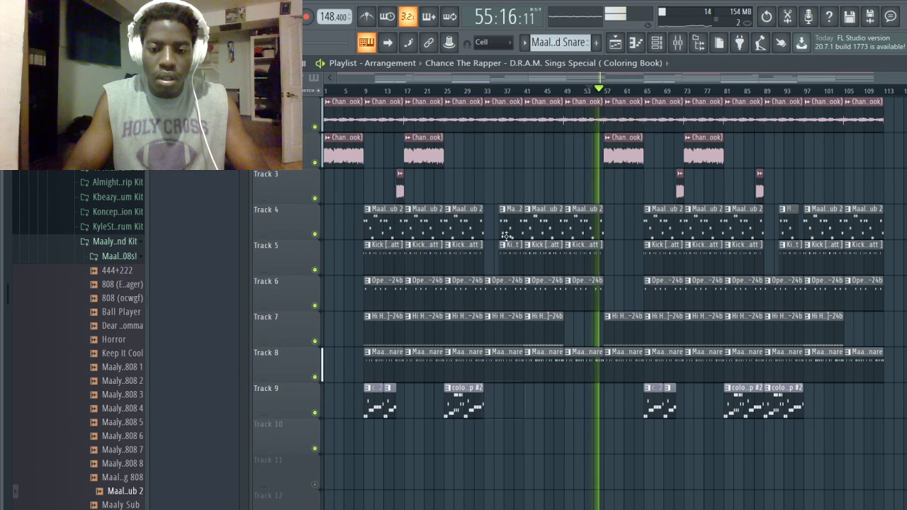
{"action": "left_click", "coordinate": [474, 91]}
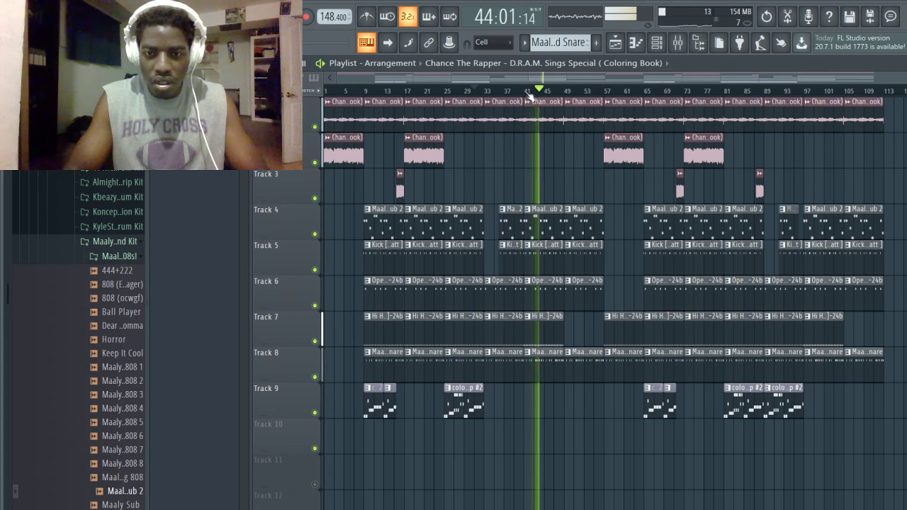
{"action": "key", "text": "space"}
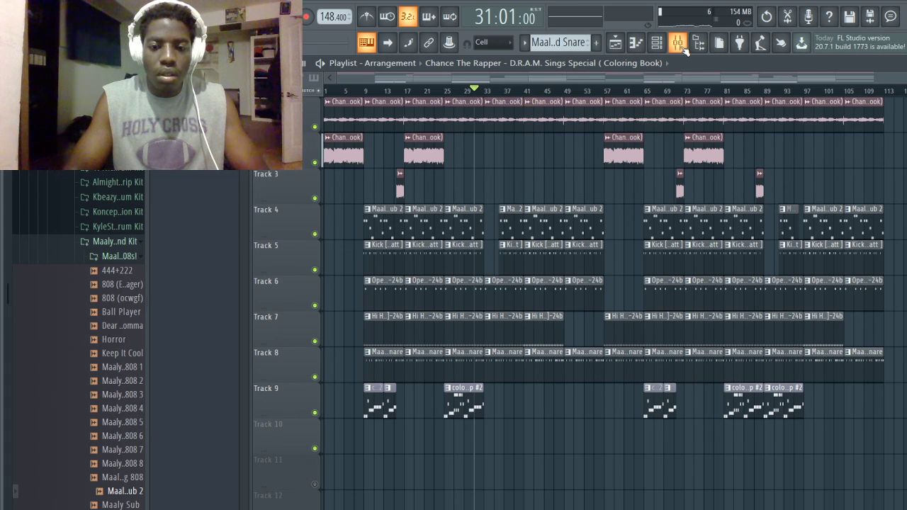
{"action": "key", "text": "space"}
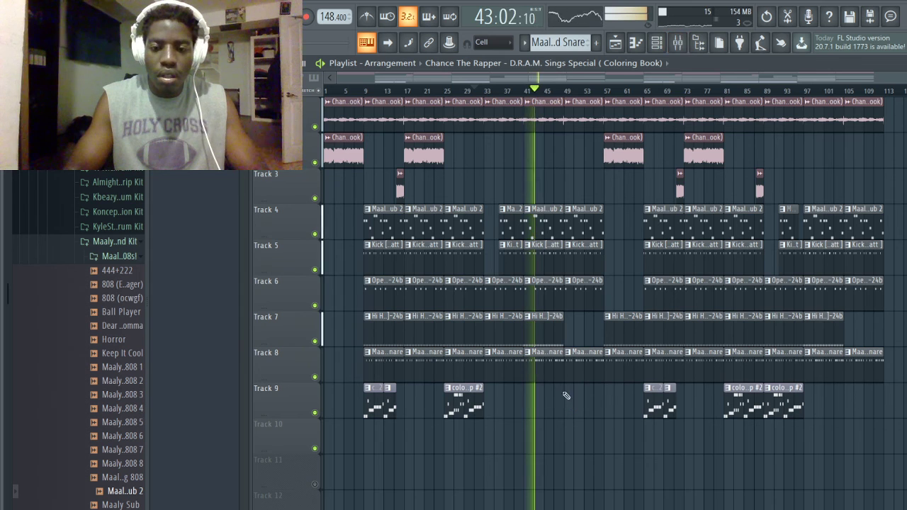
{"action": "left_click", "coordinate": [485, 91]}
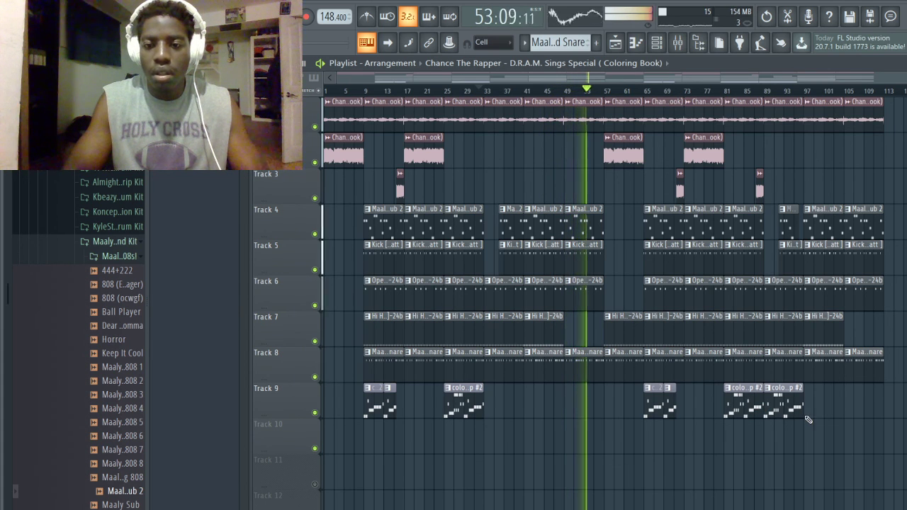
- Delete every clip from bar 57 onward and duplicate bars 1 to 56 at bar 57, removing the surplus copy after bar 113
{"action": "left_click_drag", "start_coordinate": [887, 452], "coordinate": [607, 112]}
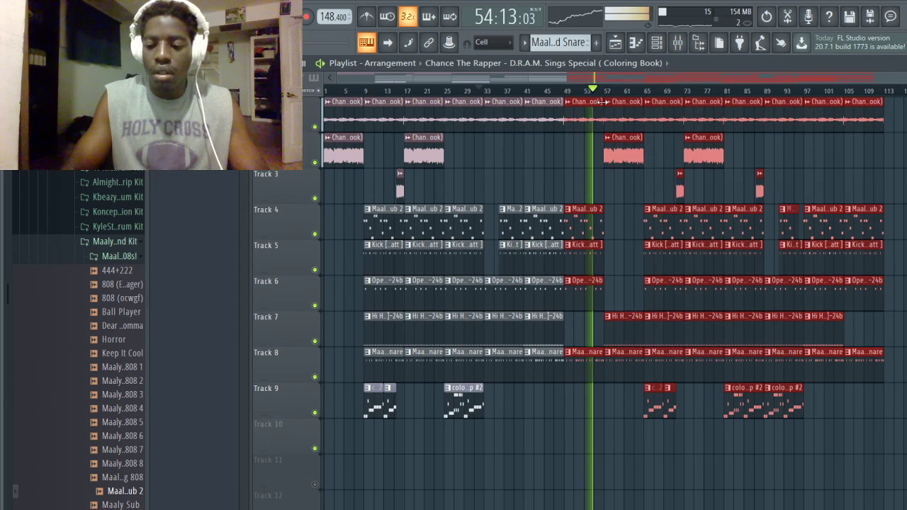
{"action": "left_click_drag", "start_coordinate": [904, 488], "coordinate": [620, 123]}
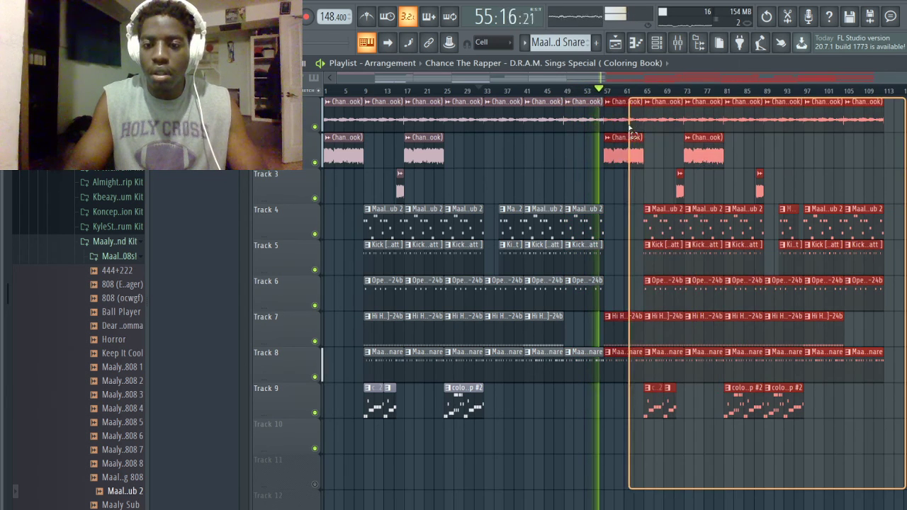
{"action": "key", "text": "Delete"}
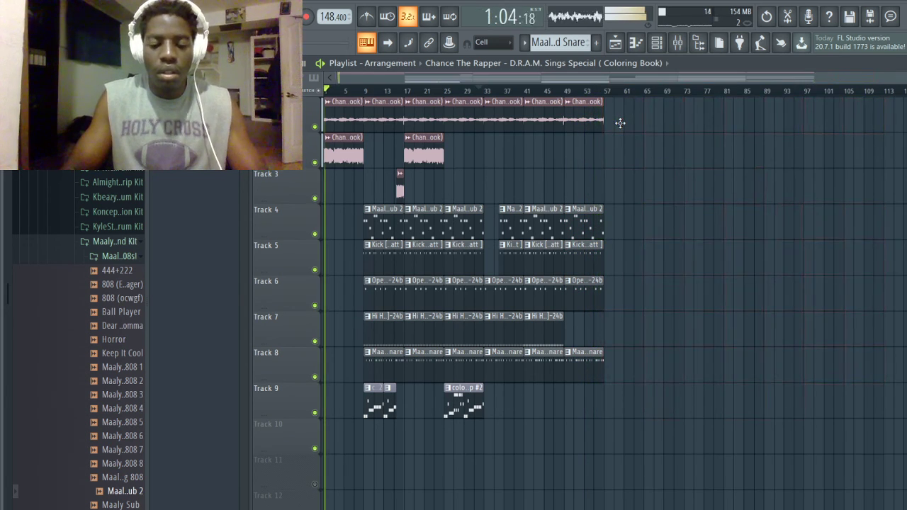
{"action": "key", "text": "ctrl+a"}
{"action": "left_click_drag", "start_coordinate": [346, 146], "coordinate": [624, 157]}
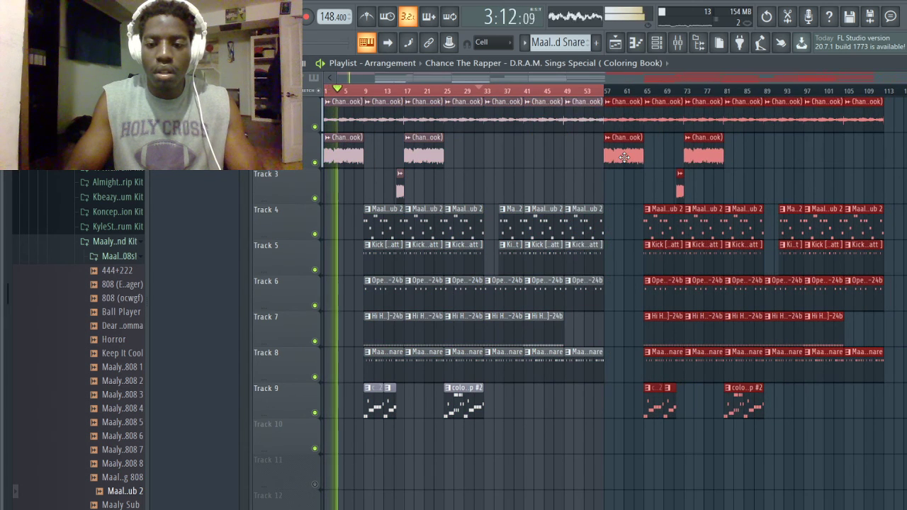
{"action": "left_click", "coordinate": [904, 141]}
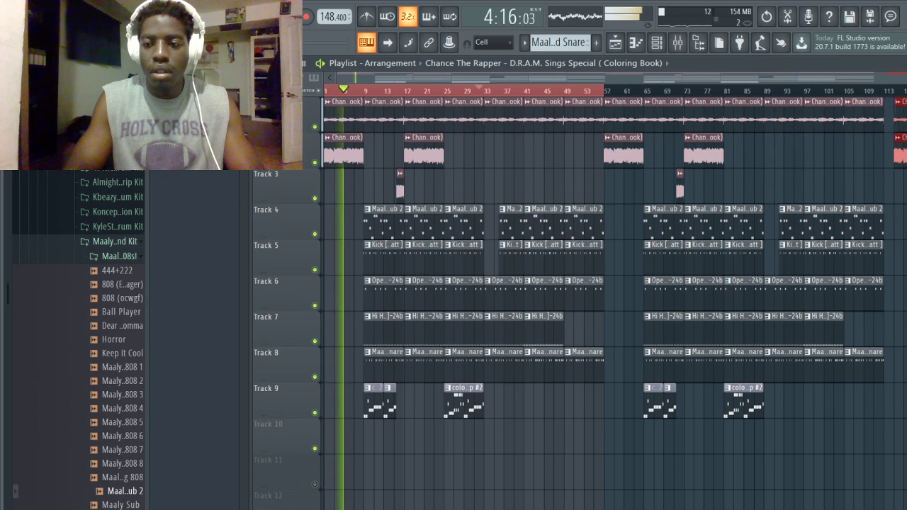
{"action": "right_click", "coordinate": [904, 150]}
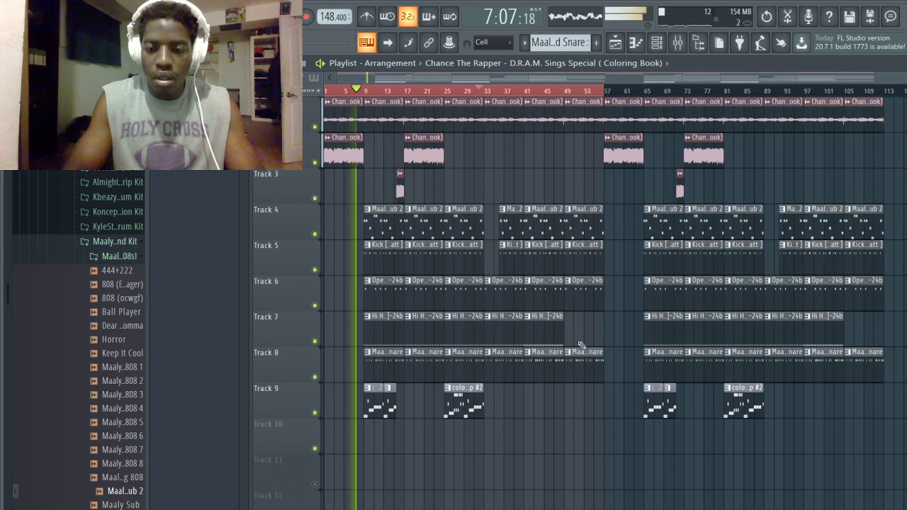
- Fill bars 57 to 64 with a Hi Hat clip on Track 7 and a Maaly Raw UnFazed Snare clip on Track 8
{"action": "left_click_drag", "start_coordinate": [554, 333], "coordinate": [633, 333]}
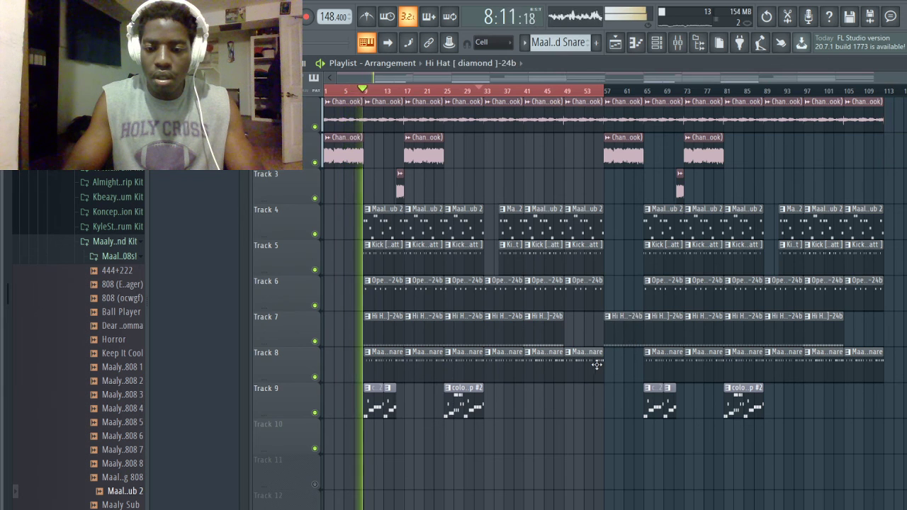
{"action": "left_click_drag", "start_coordinate": [601, 364], "coordinate": [631, 376]}
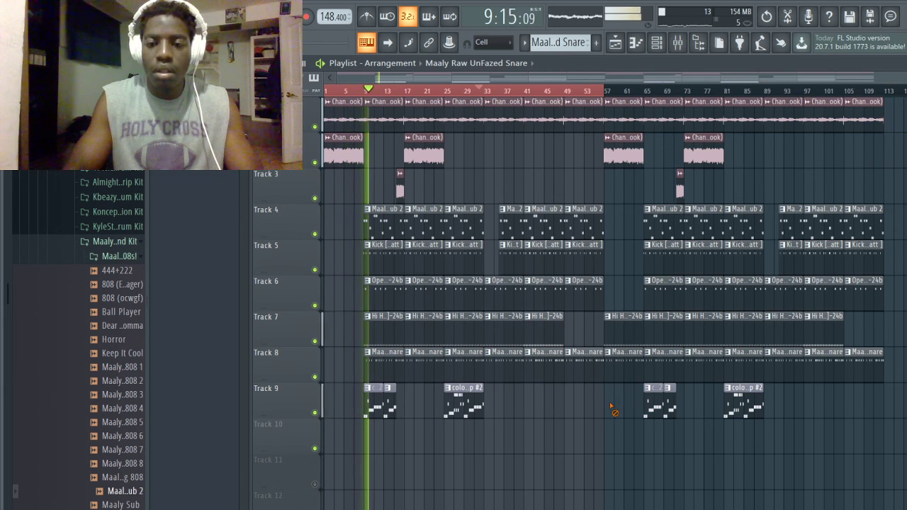
{"action": "scroll", "coordinate": [649, 253], "scroll_direction": "up", "scroll_amount": 1}
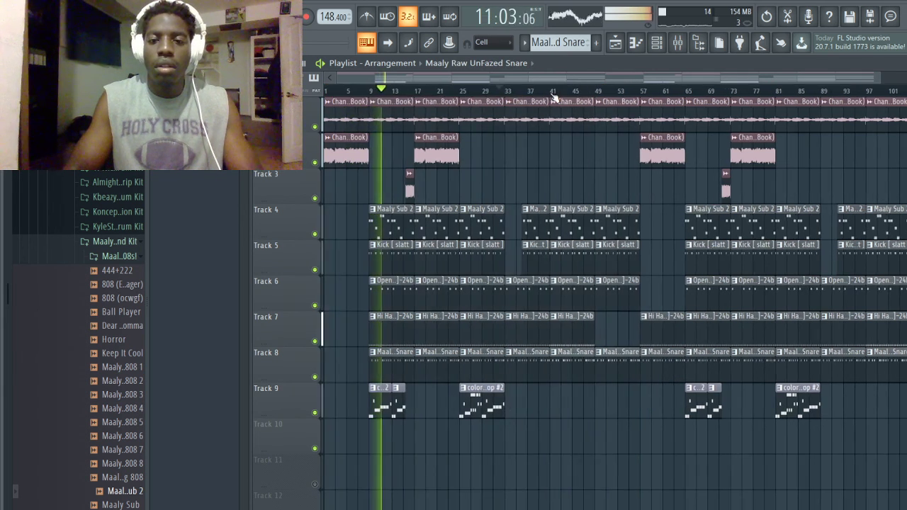
{"action": "scroll", "coordinate": [649, 252], "scroll_direction": "down", "scroll_amount": 1}
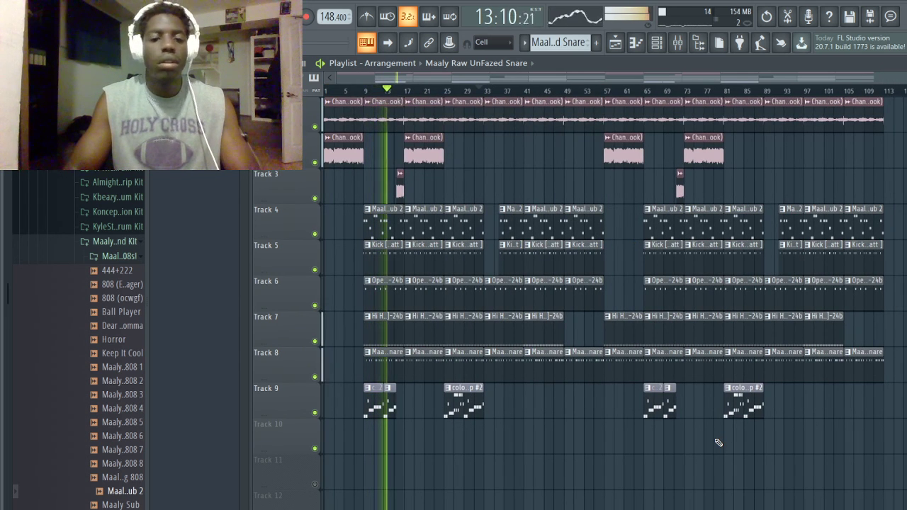
{"action": "key", "text": "space"}
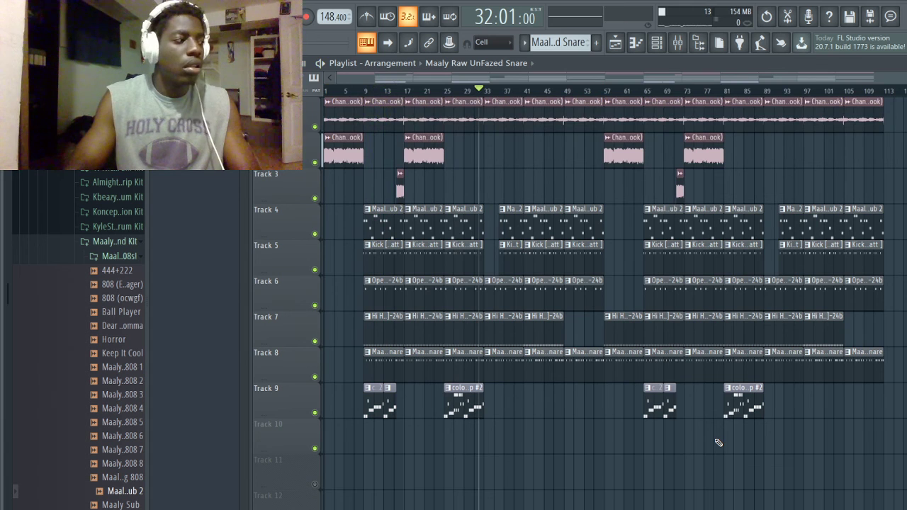
{"action": "key", "text": "space"}
{"action": "key", "text": "space"}
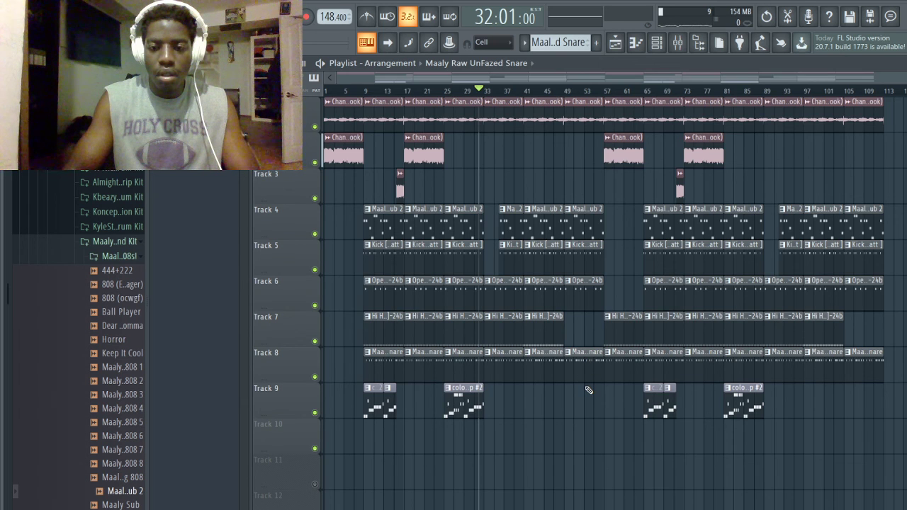
- Delete every clip from bar 49 onward on all tracks
{"action": "left_click_drag", "start_coordinate": [586, 389], "coordinate": [580, 115]}
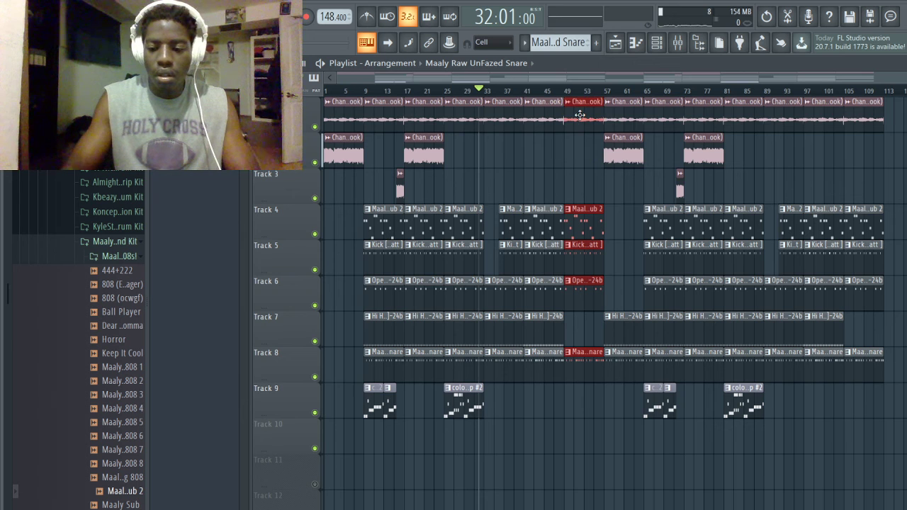
{"action": "key", "text": "Delete"}
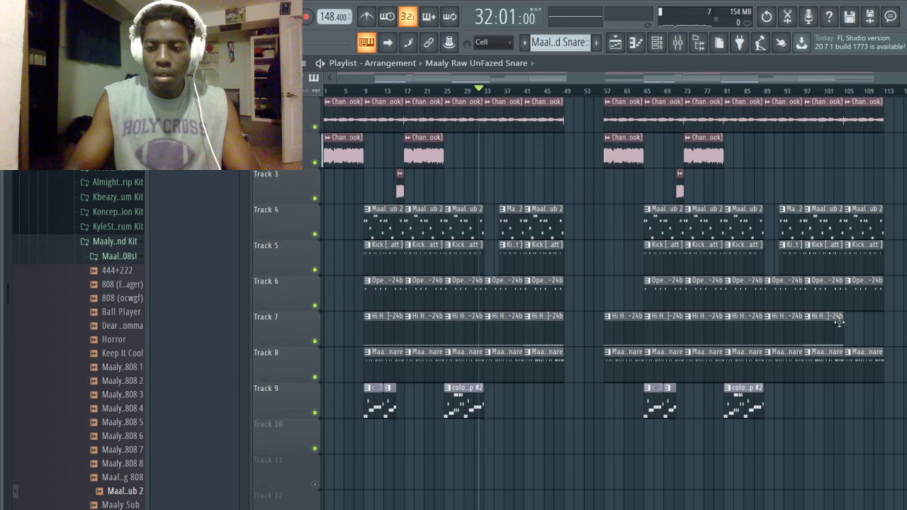
{"action": "left_click_drag", "start_coordinate": [873, 397], "coordinate": [620, 109]}
{"action": "key", "text": "Delete"}
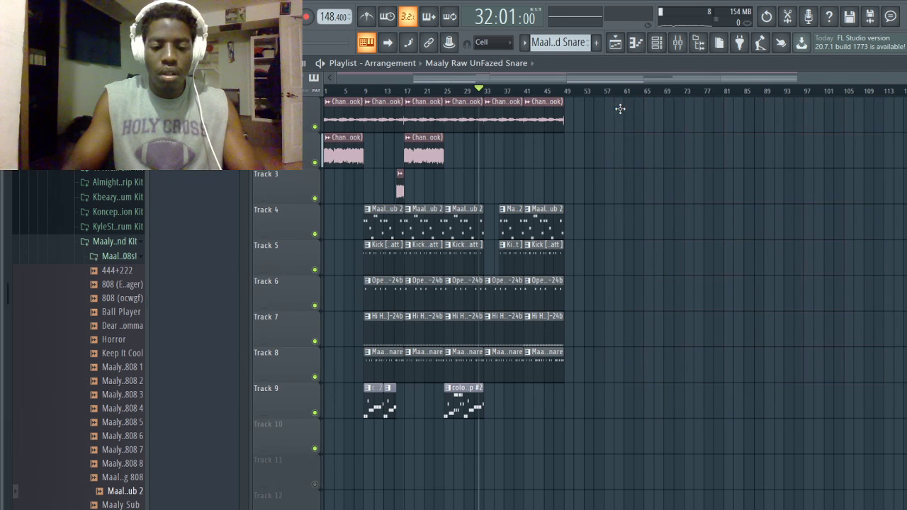
- Duplicate bars 1 to 48 on all tracks so copies start at bars 49 and 97, and play from bar 32
{"action": "left_click_drag", "start_coordinate": [350, 150], "coordinate": [824, 156]}
{"action": "scroll", "coordinate": [832, 208], "scroll_direction": "down", "scroll_amount": 1}
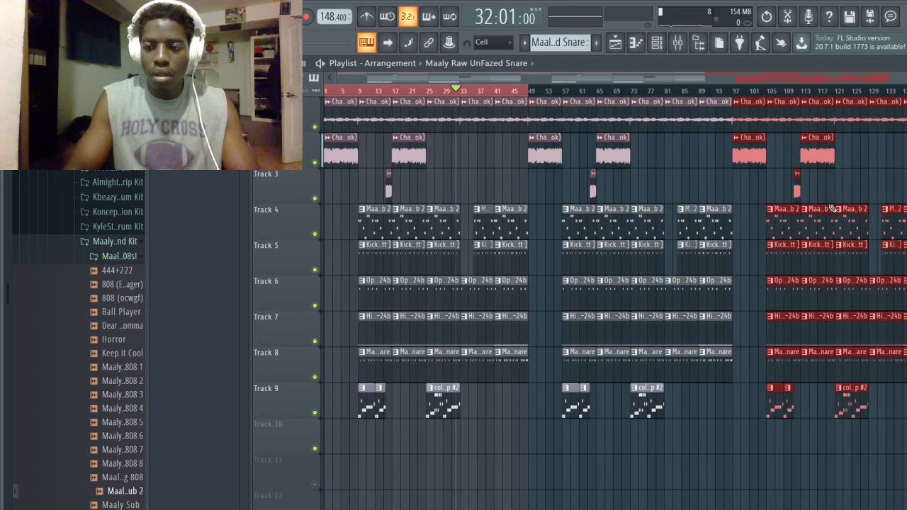
{"action": "key", "text": "ctrl+d"}
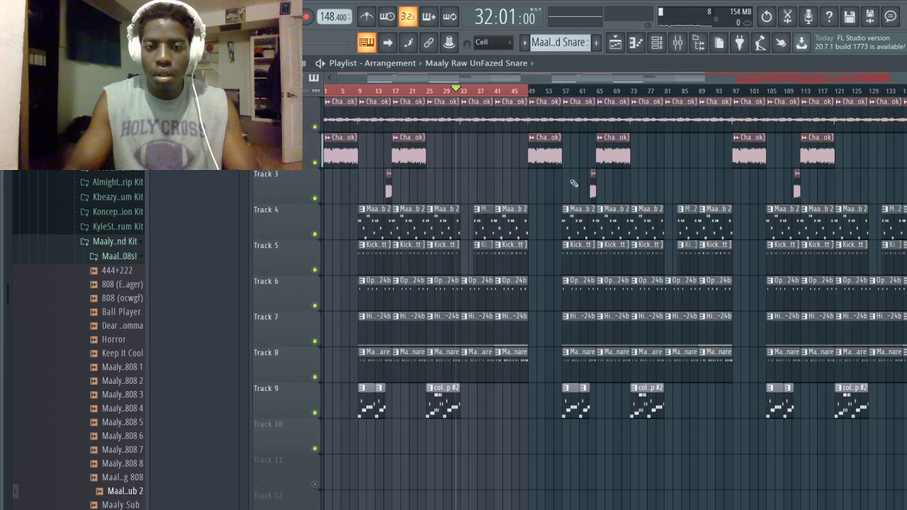
{"action": "key", "text": "space"}
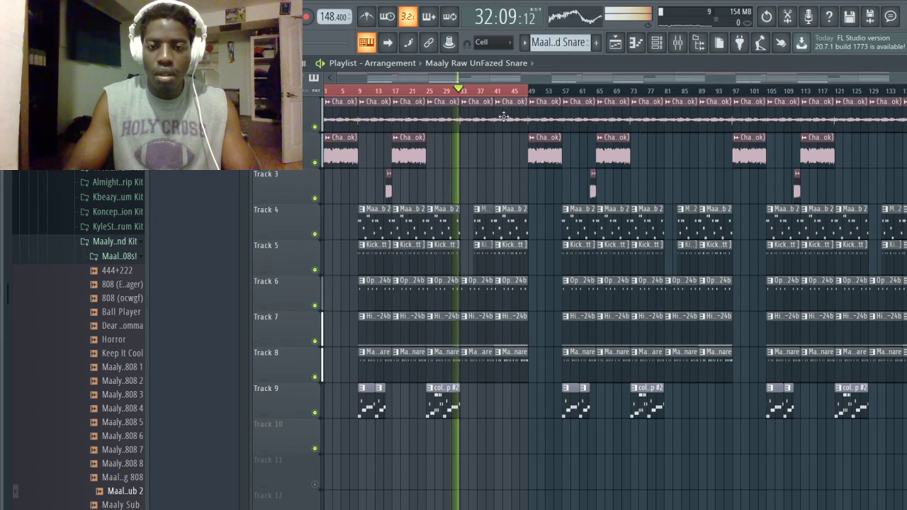
- Shorten the Maaly Sub 2 clip starting at bar 36 on Track 4 to end at bar 40, and play from bar 38
{"action": "scroll", "coordinate": [498, 99], "scroll_direction": "down", "scroll_amount": 2}
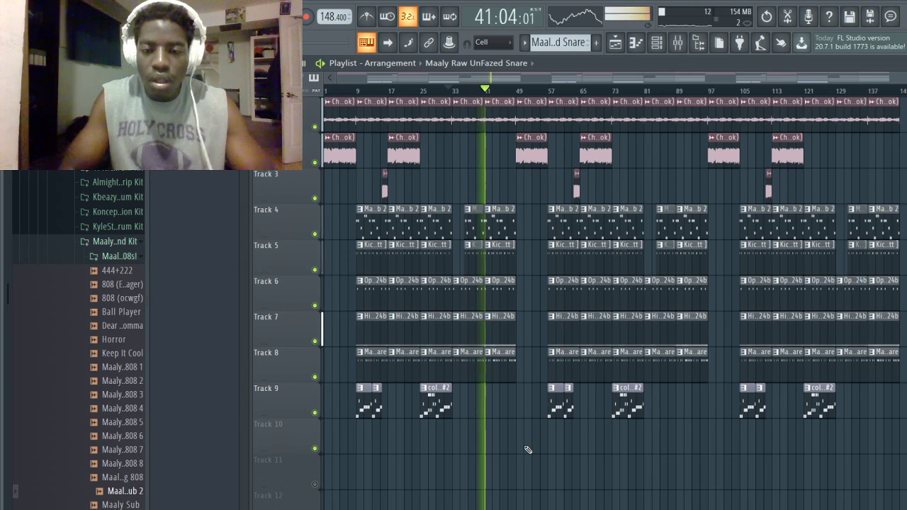
{"action": "scroll", "coordinate": [474, 246], "scroll_direction": "up", "scroll_amount": 4}
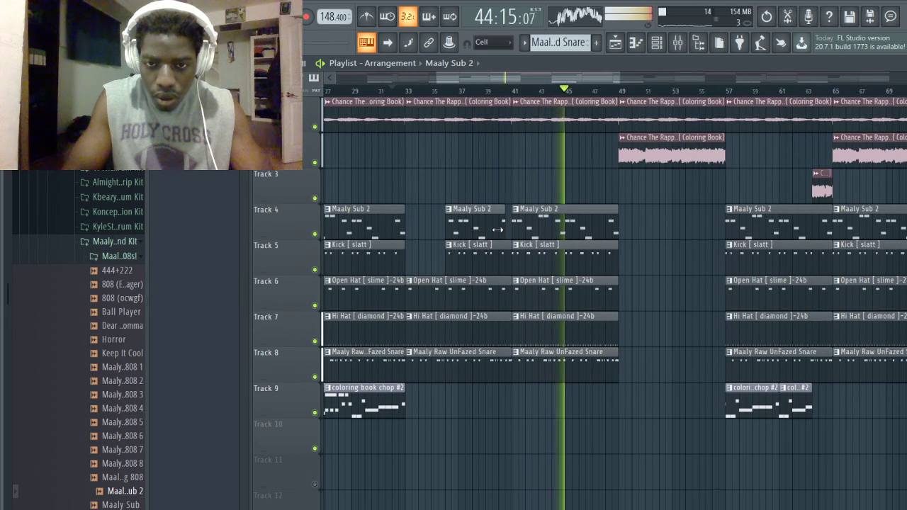
{"action": "left_click", "coordinate": [477, 91]}
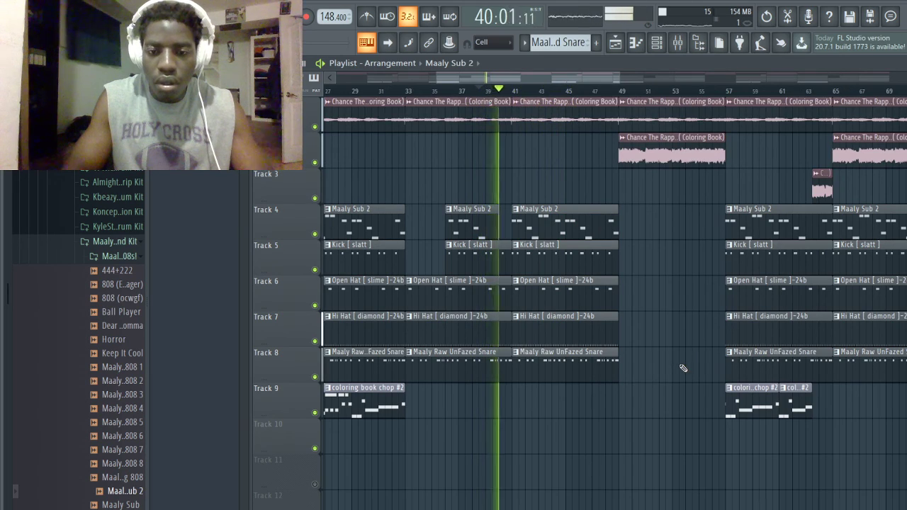
{"action": "scroll", "coordinate": [673, 366], "scroll_direction": "down", "scroll_amount": 5}
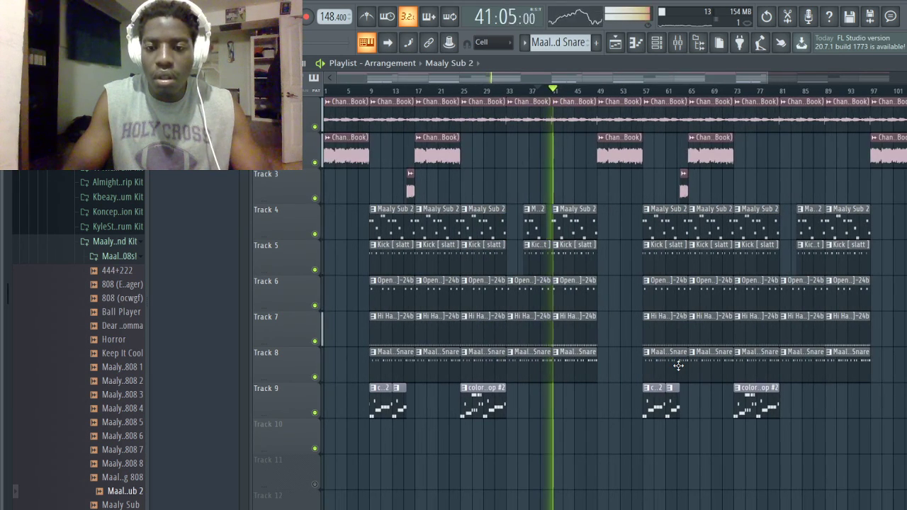
{"action": "scroll", "coordinate": [678, 366], "scroll_direction": "down", "scroll_amount": 2}
{"action": "key", "text": "space"}
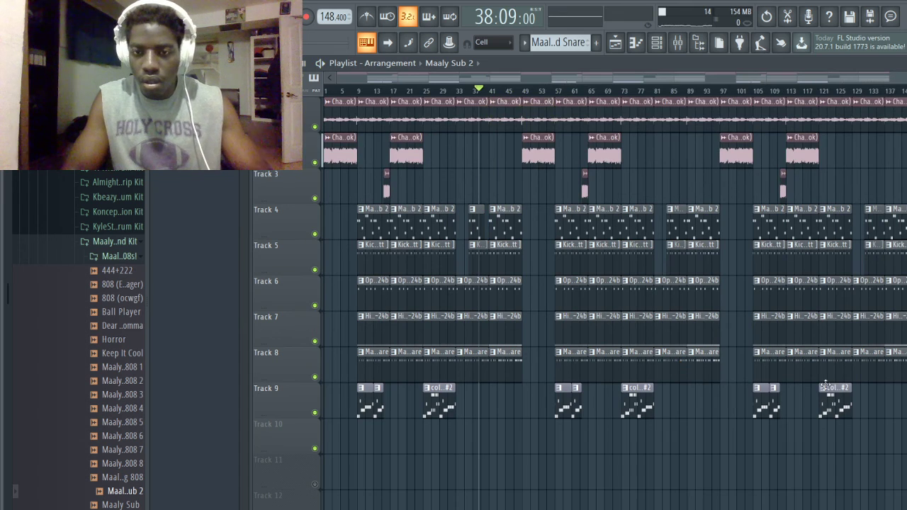
- Replace every clip from bar 49 onward with fresh duplicates of bars 1 to 48 starting at bars 49 and 97
{"action": "left_click_drag", "start_coordinate": [900, 453], "coordinate": [527, 106]}
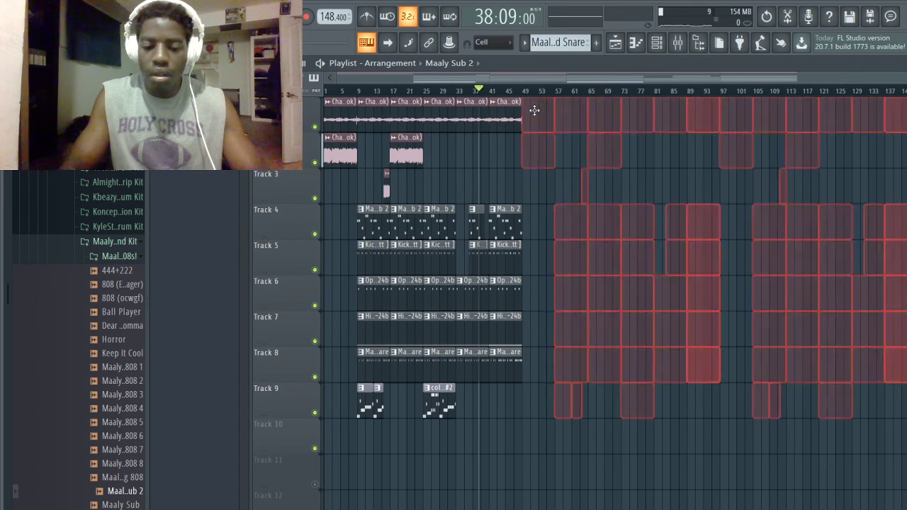
{"action": "key", "text": "Delete"}
{"action": "left_click_drag", "start_coordinate": [346, 147], "coordinate": [733, 149]}
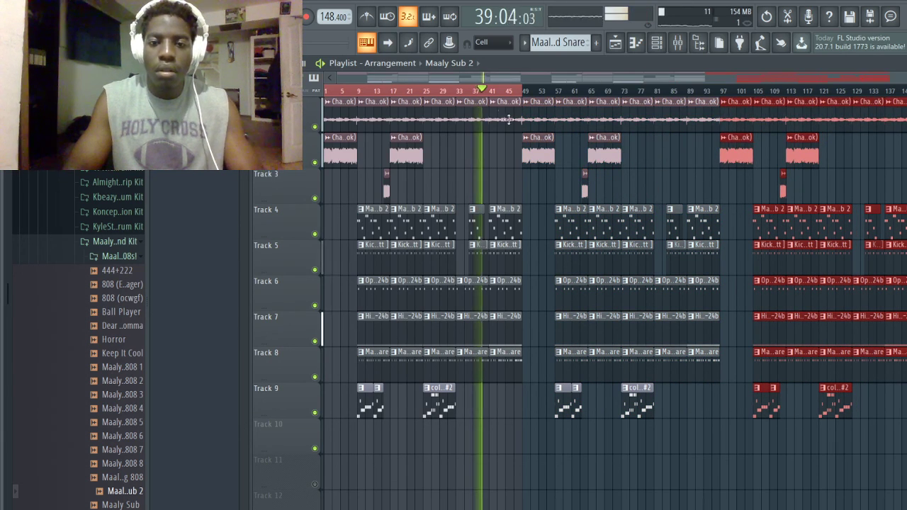
{"action": "scroll", "coordinate": [500, 97], "scroll_direction": "up", "scroll_amount": 1}
{"action": "scroll", "coordinate": [617, 430], "scroll_direction": "down", "scroll_amount": 1}
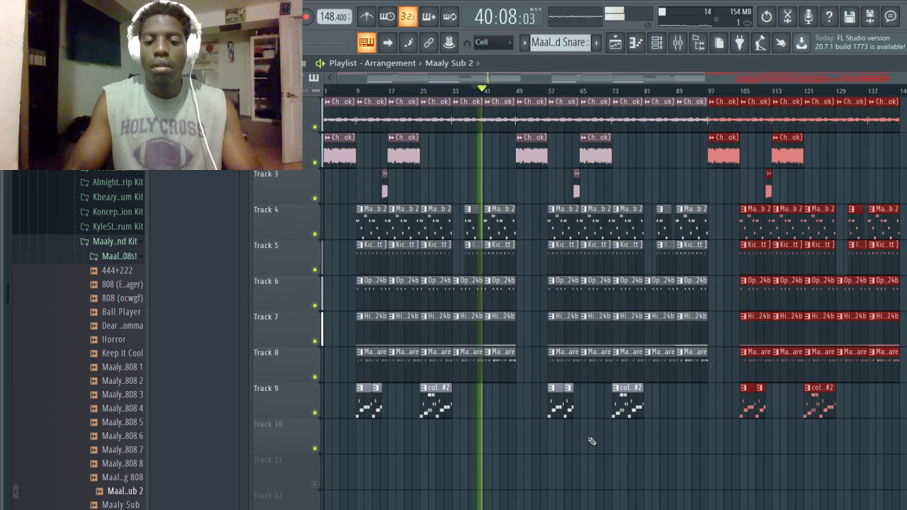
{"action": "left_click", "coordinate": [591, 440]}
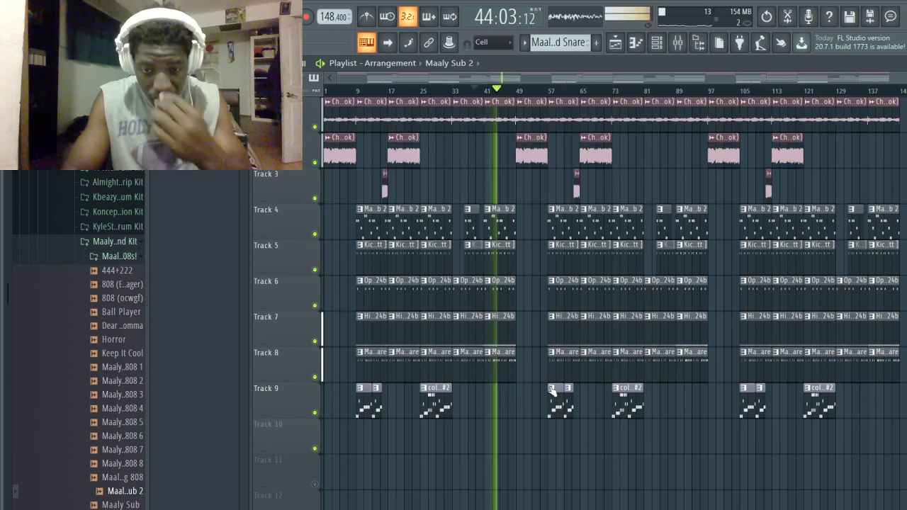
- Copy the Hi Hat clip on Track 7 and the Maaly Raw UnFazed Snare clip on Track 8 into the gaps at bars 49 and 97
{"action": "scroll", "coordinate": [534, 379], "scroll_direction": "up", "scroll_amount": 2}
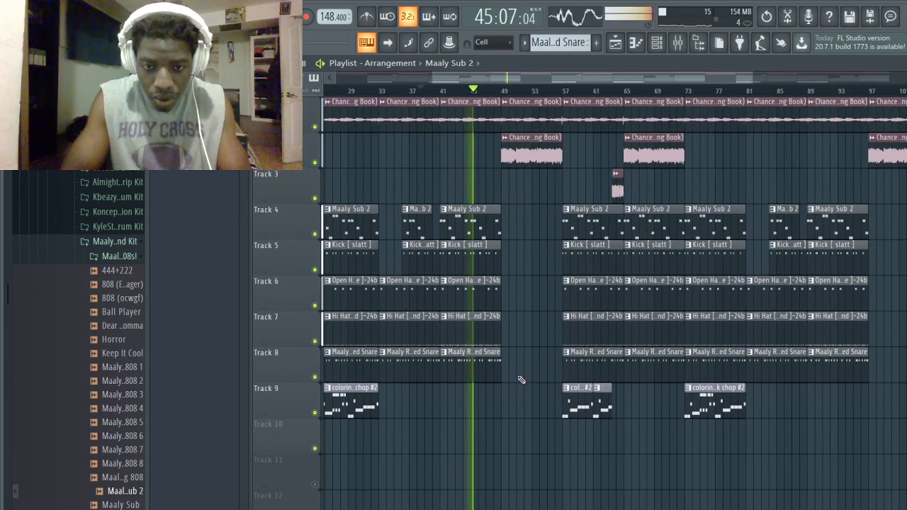
{"action": "left_click_drag", "start_coordinate": [465, 335], "coordinate": [528, 341]}
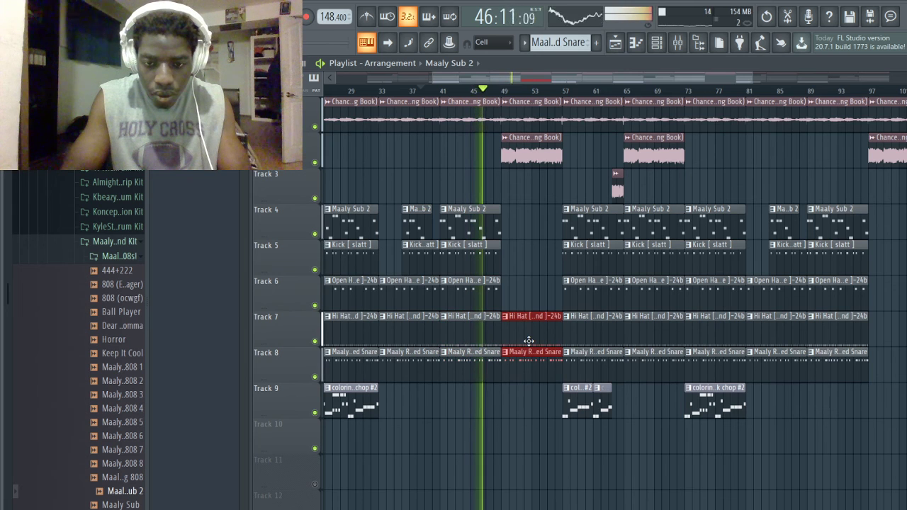
{"action": "key", "text": "ctrl+v"}
{"action": "left_click_drag", "start_coordinate": [880, 364], "coordinate": [886, 337]}
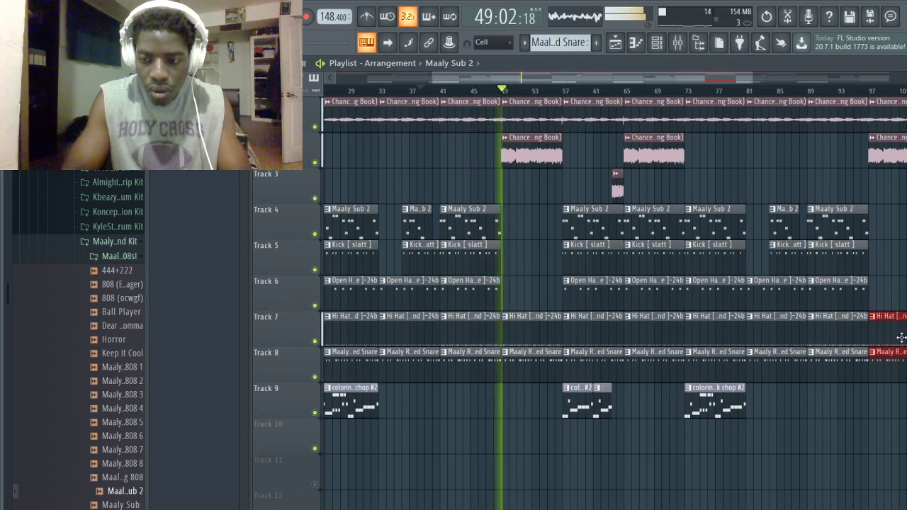
{"action": "scroll", "coordinate": [815, 368], "scroll_direction": "down", "scroll_amount": 1}
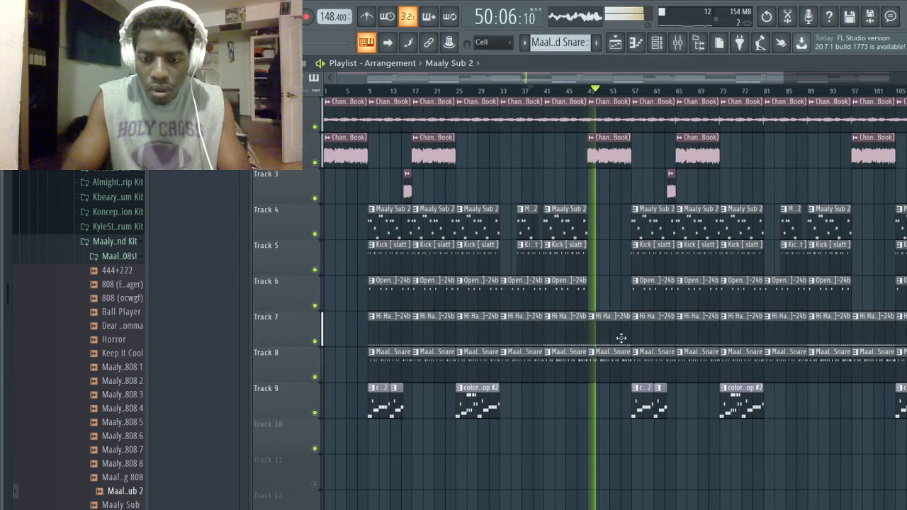
- Delete the Hi Hat clips at bars 41 and 89 on Track 7, and audition the change from bar 39
{"action": "right_click", "coordinate": [557, 329]}
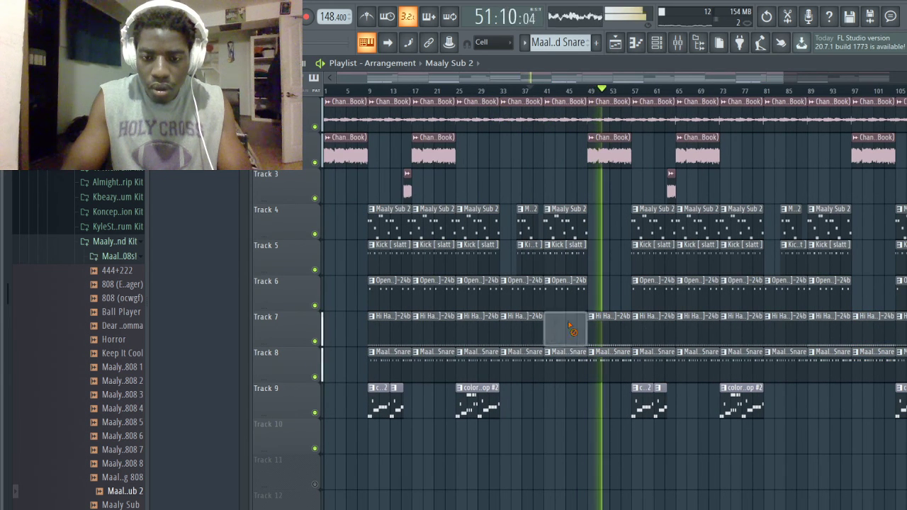
{"action": "left_click", "coordinate": [533, 91]}
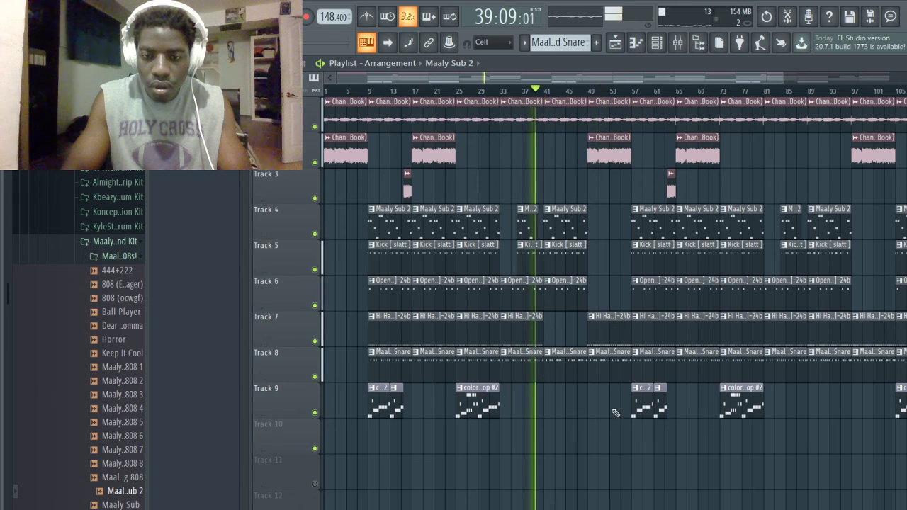
{"action": "scroll", "coordinate": [720, 472], "scroll_direction": "down", "scroll_amount": 1}
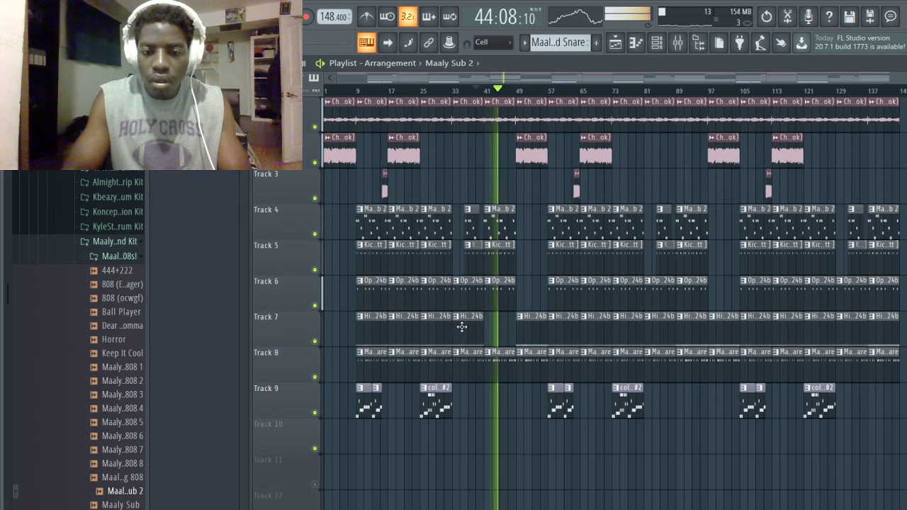
{"action": "right_click", "coordinate": [690, 325]}
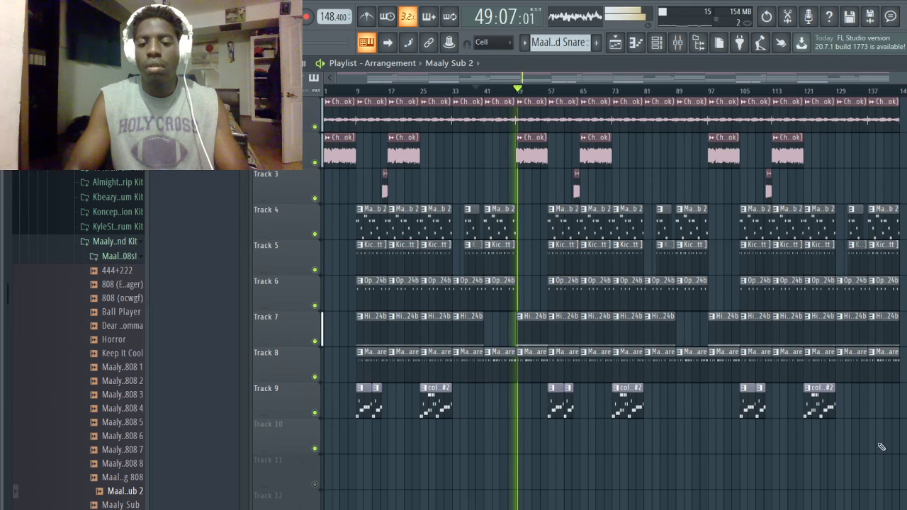
{"action": "key", "text": "space"}
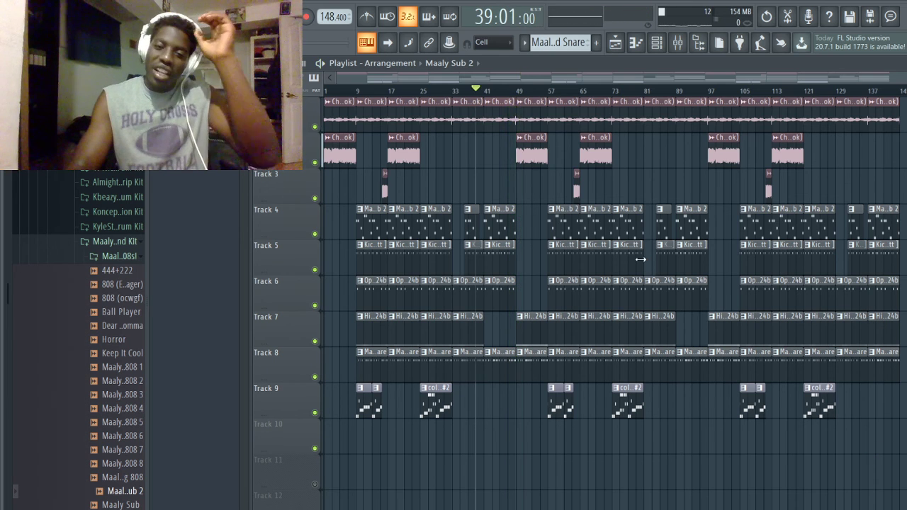
{"action": "left_click_drag", "start_coordinate": [477, 84], "coordinate": [326, 86]}
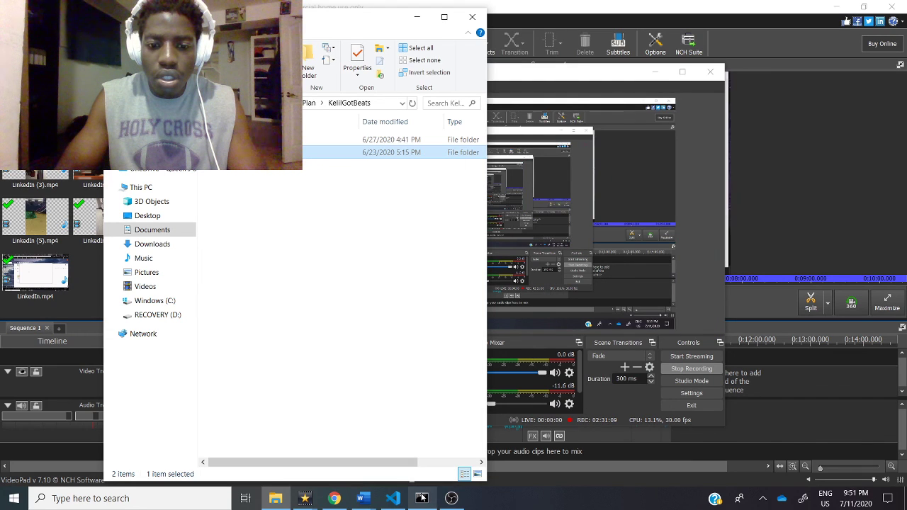
- Find and launch FL Studio 20 from the Windows search, and hide the channel rack over the playlist
{"action": "left_click", "coordinate": [218, 506]}
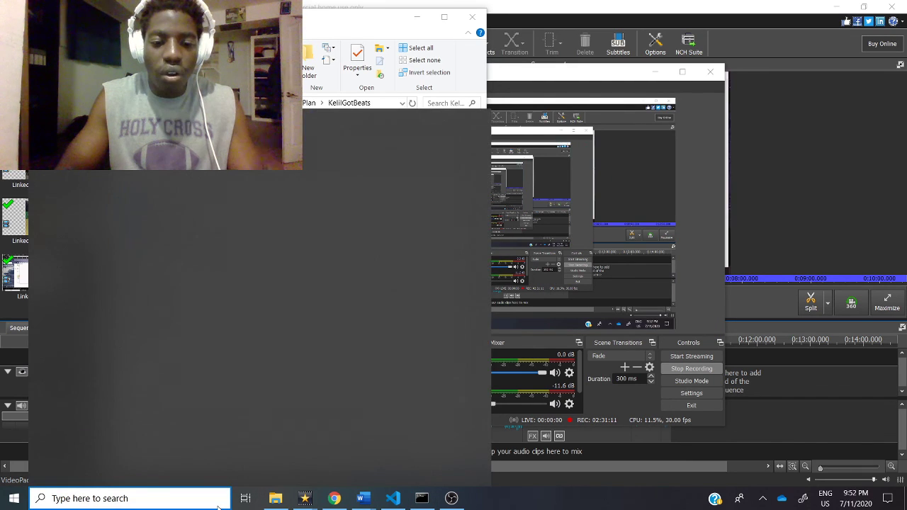
{"action": "type", "text": "fl s"}
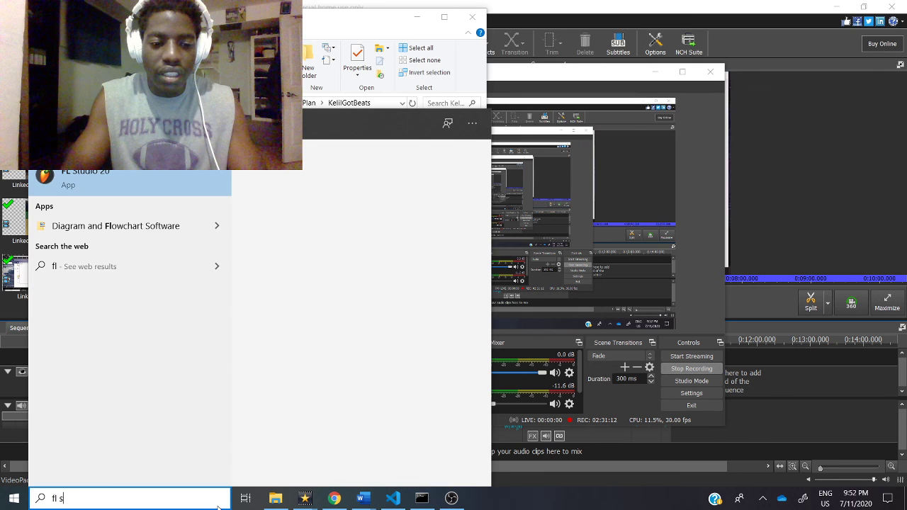
{"action": "type", "text": "t"}
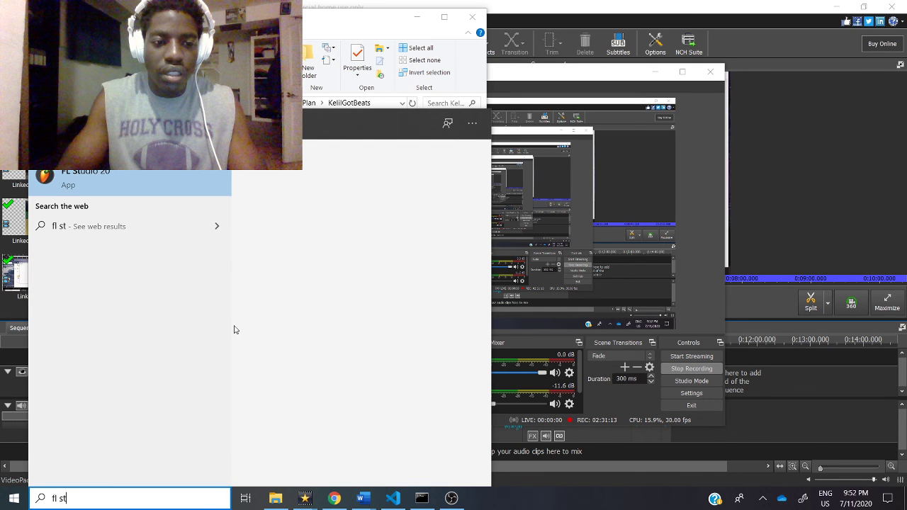
{"action": "key", "text": "Return"}
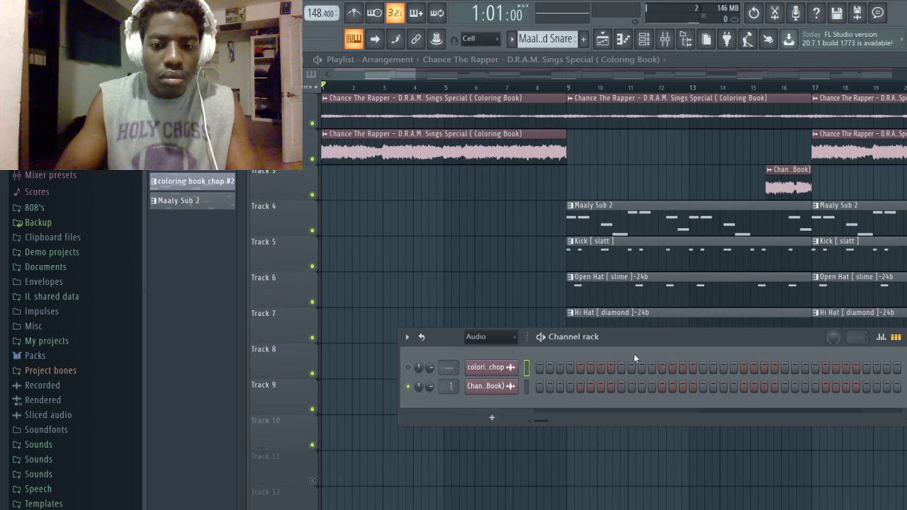
{"action": "key", "text": "F6"}
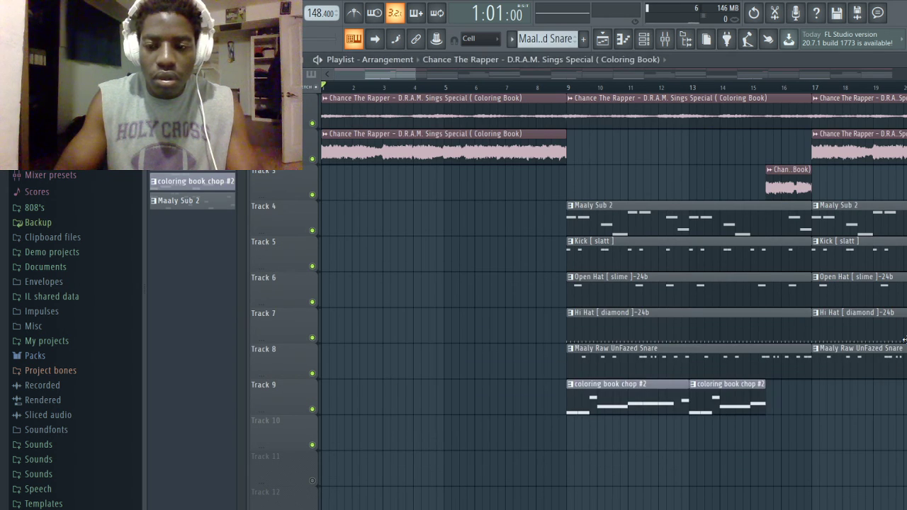
- Play the arrangement briefly from its start and from about bar 41 to check the playback
{"action": "scroll", "coordinate": [496, 339], "scroll_direction": "down", "scroll_amount": 8}
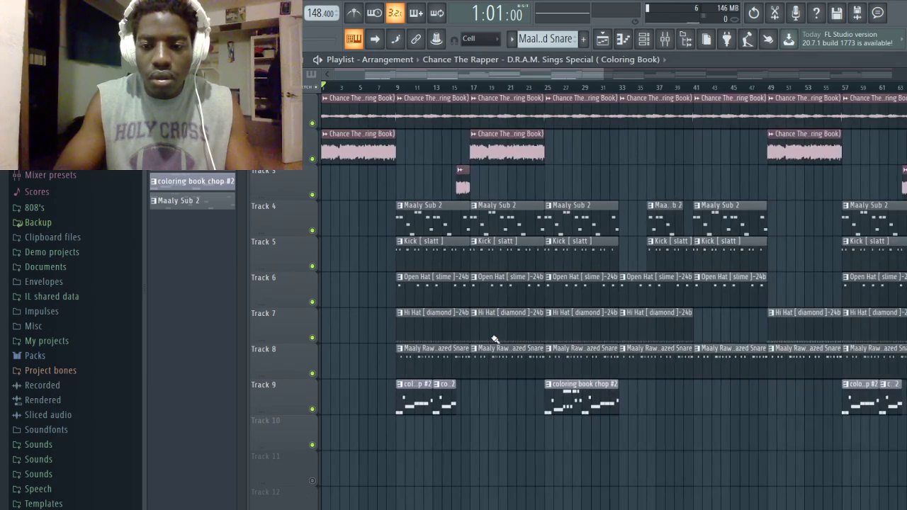
{"action": "scroll", "coordinate": [491, 337], "scroll_direction": "down", "scroll_amount": 4}
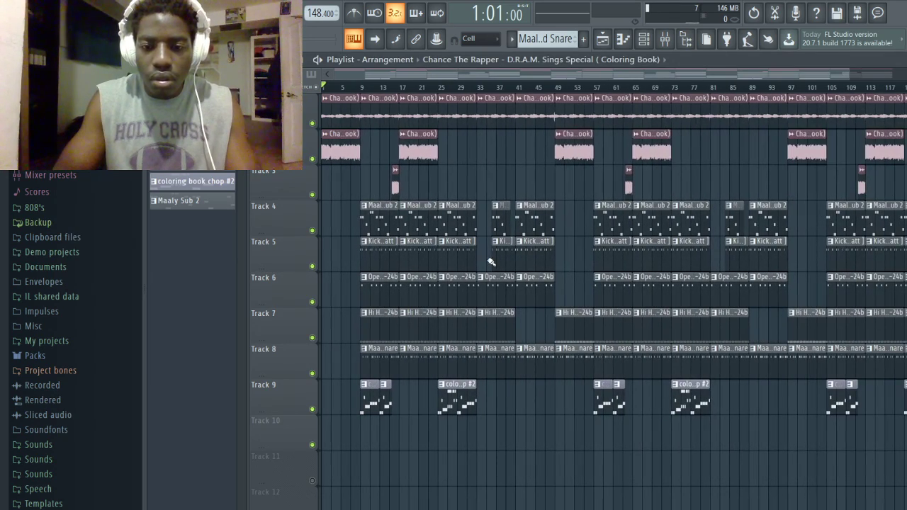
{"action": "key", "text": "space"}
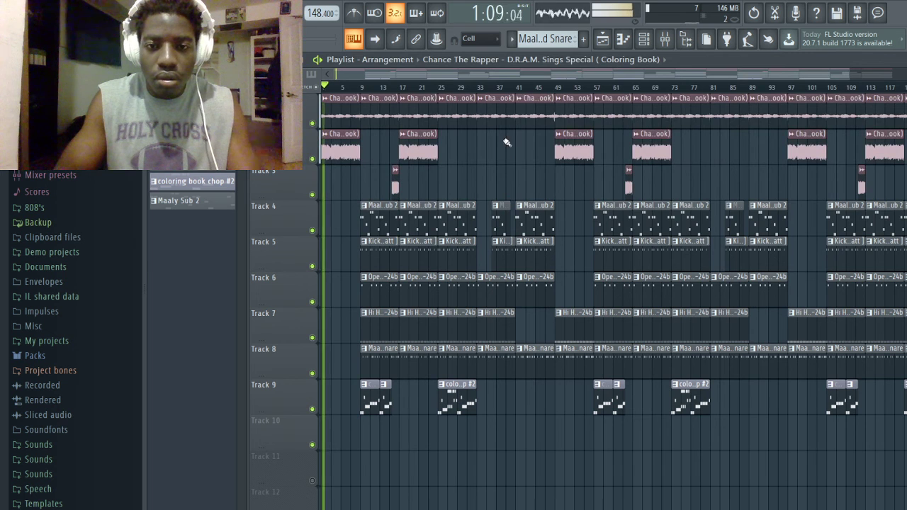
{"action": "left_click", "coordinate": [517, 88]}
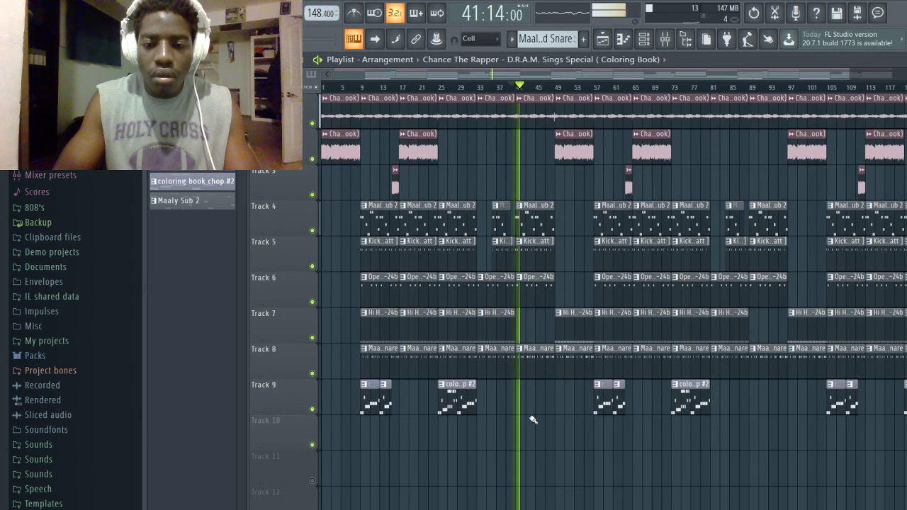
{"action": "scroll", "coordinate": [532, 421], "scroll_direction": "down", "scroll_amount": 2}
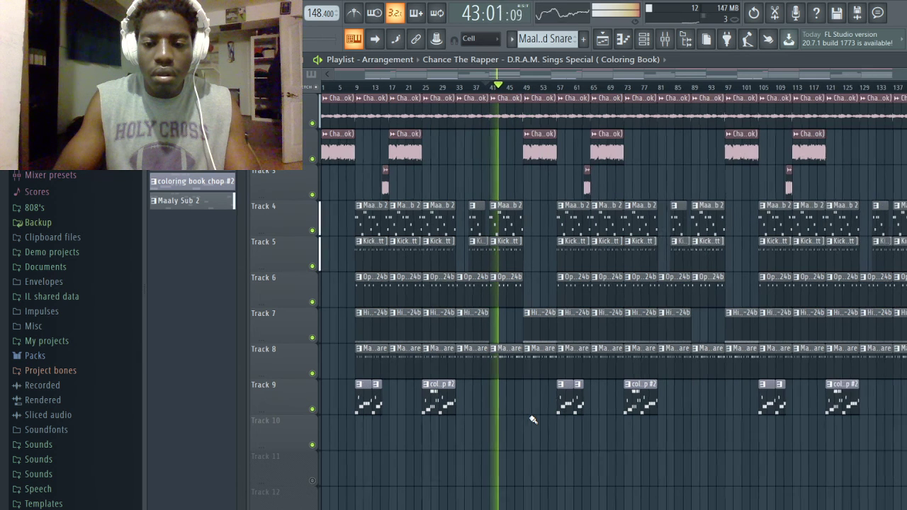
{"action": "key", "text": "space"}
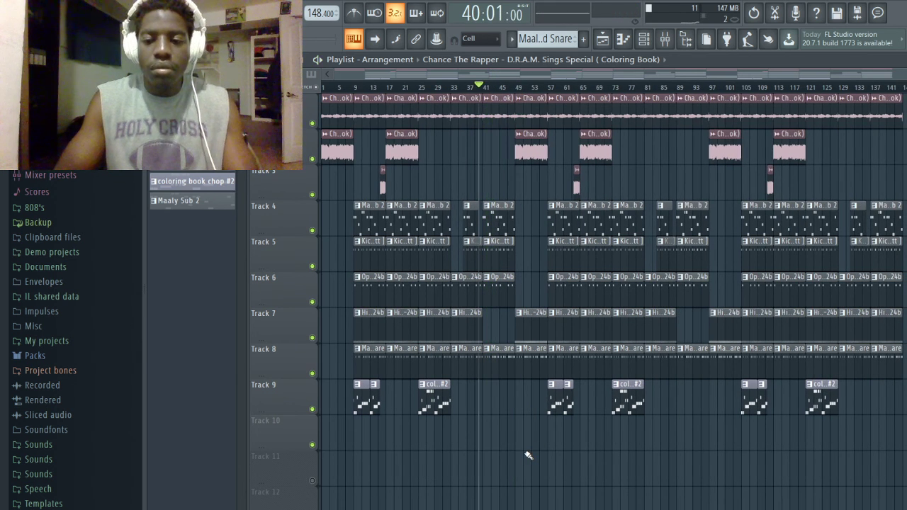
- Return the playhead to bar 1, play the arrangement from the beginning, and stop playback
{"action": "left_click_drag", "start_coordinate": [480, 90], "coordinate": [328, 91]}
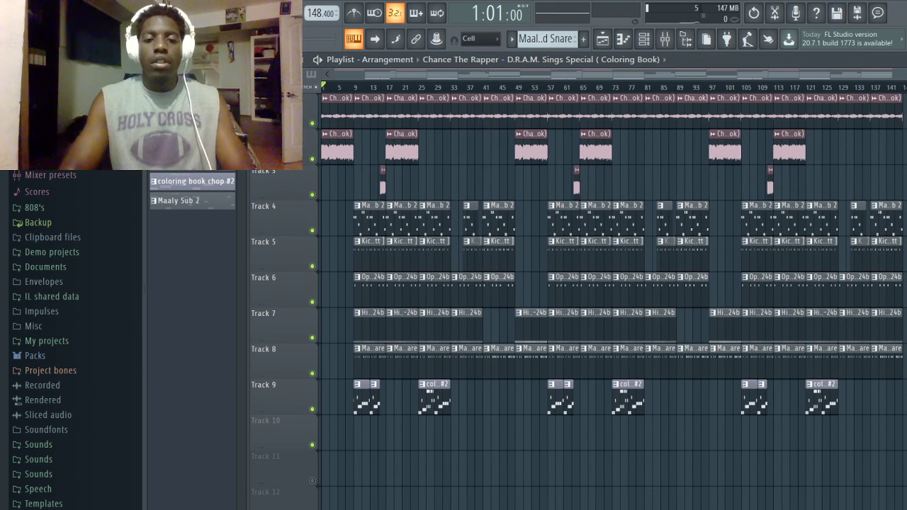
{"action": "key", "text": "space"}
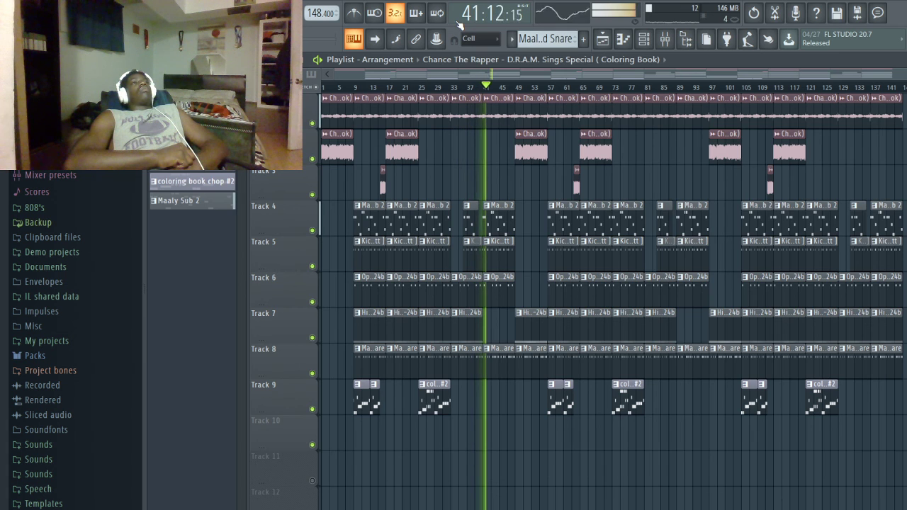
{"action": "key", "text": "space"}
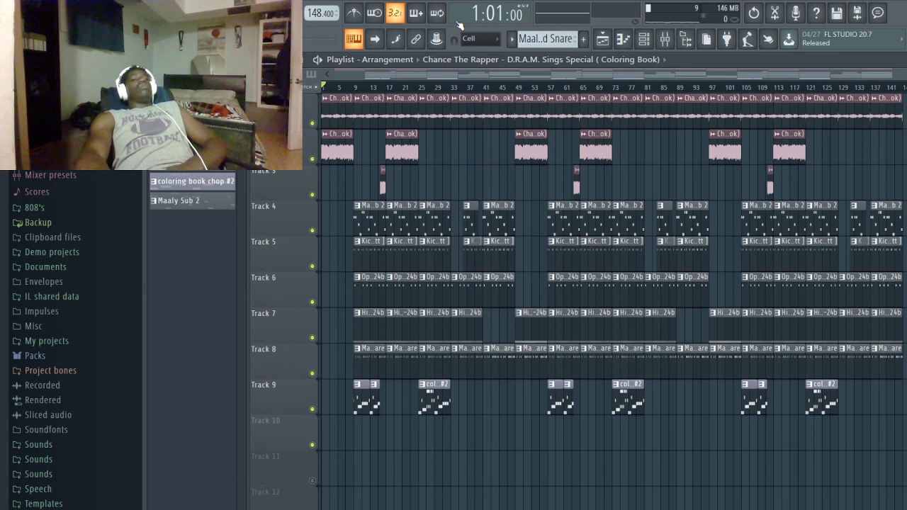